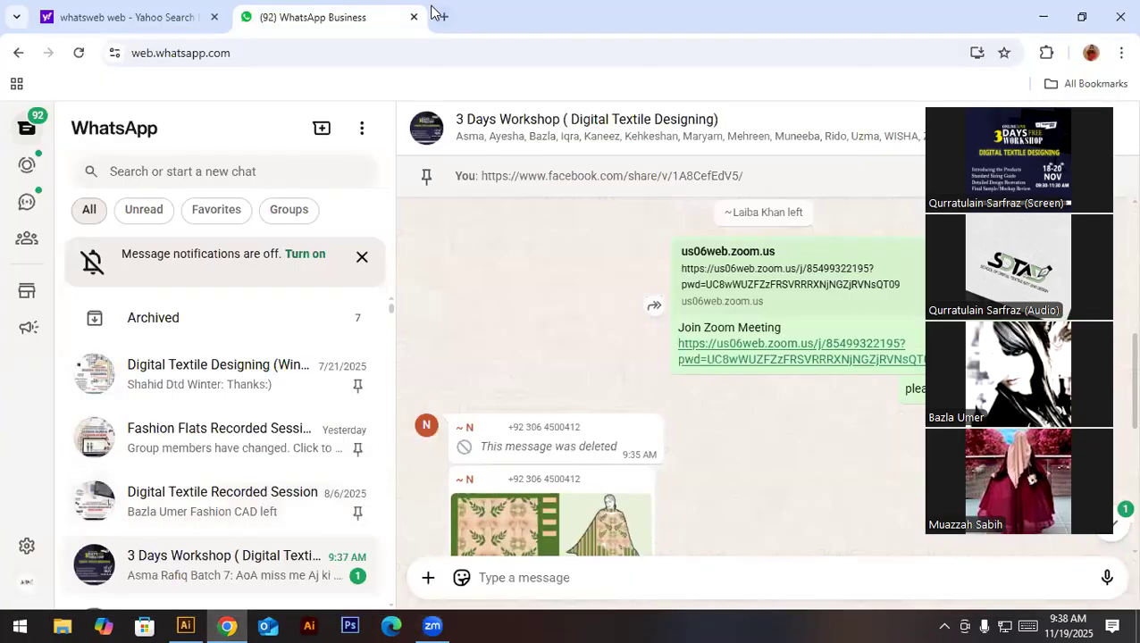
- Switch to Photoshop and open Animal print mockup 1.png from the Downloads folder
left_click(432, 15)
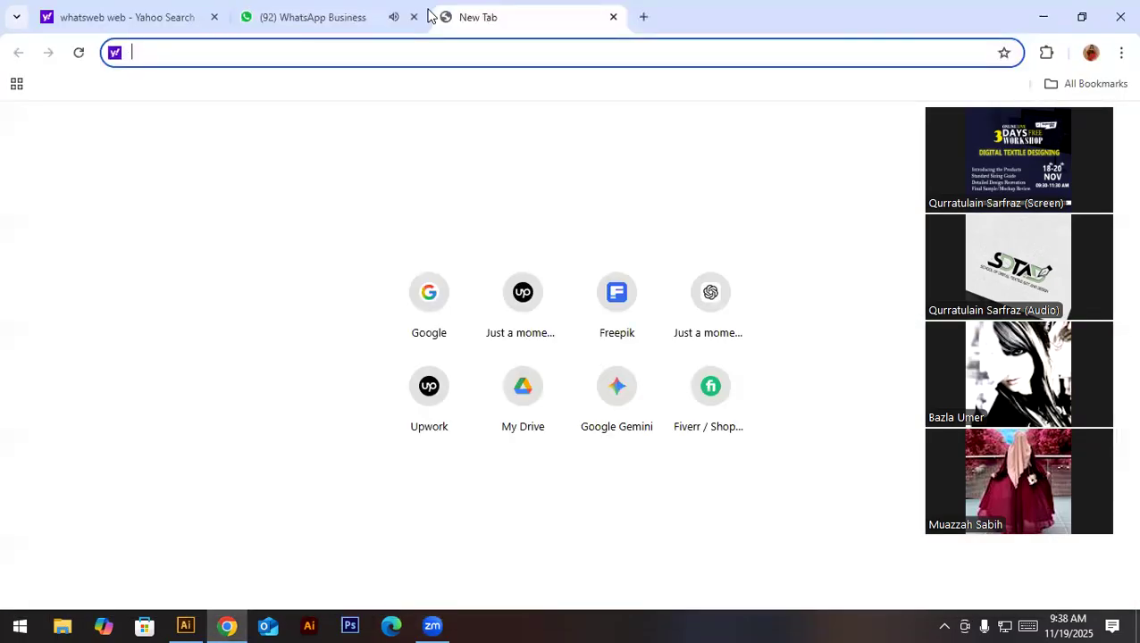
left_click(352, 625)
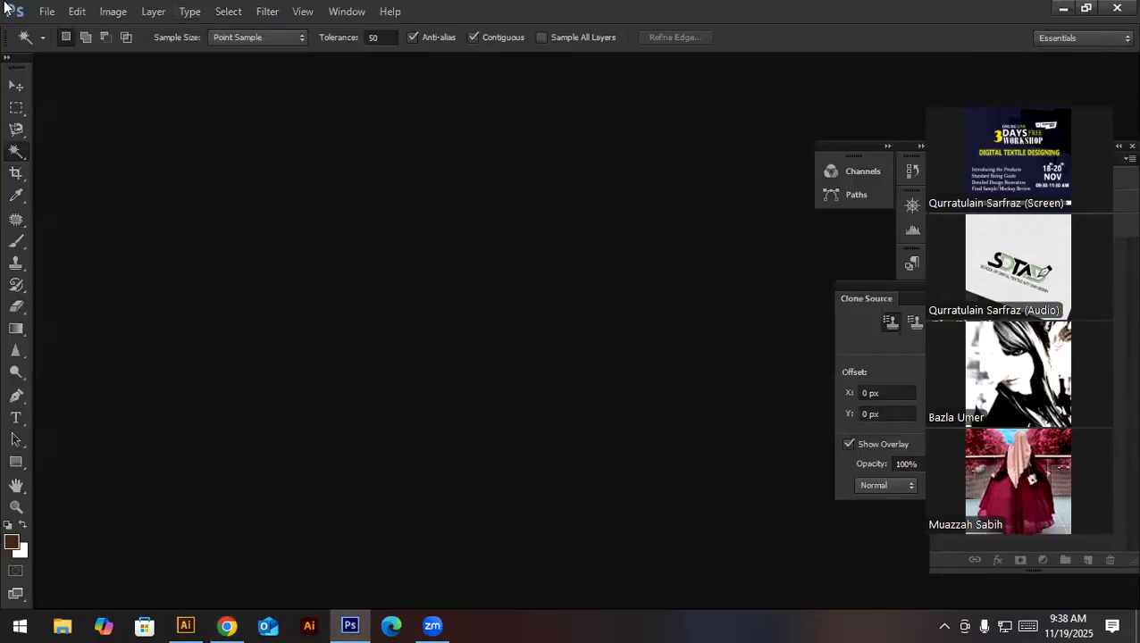
left_click(45, 12)
left_click(58, 45)
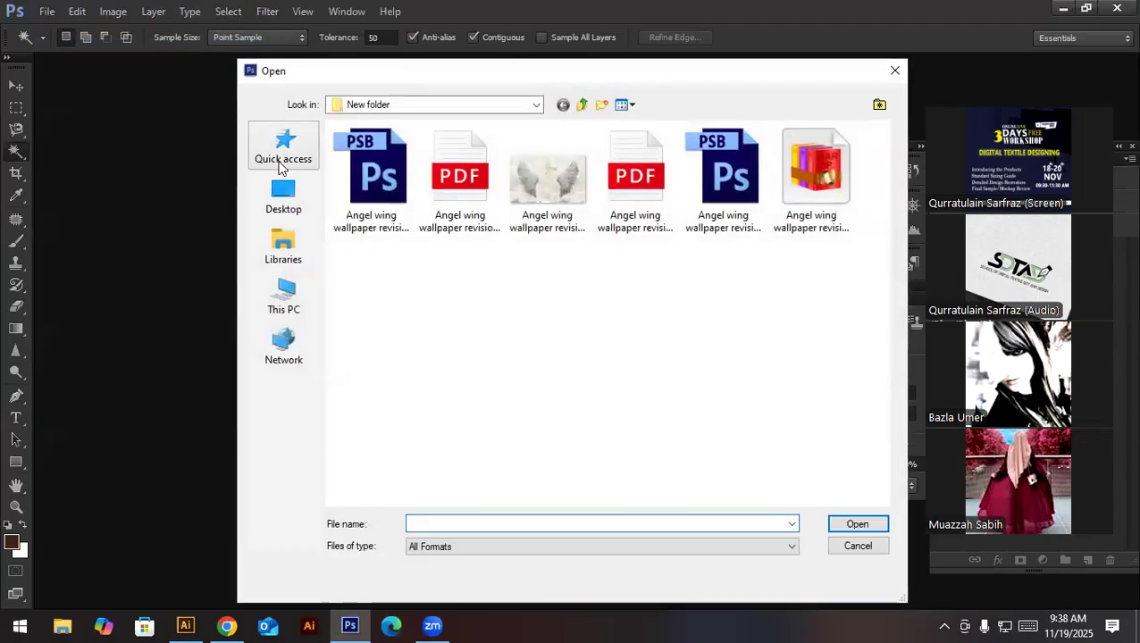
left_click(281, 162)
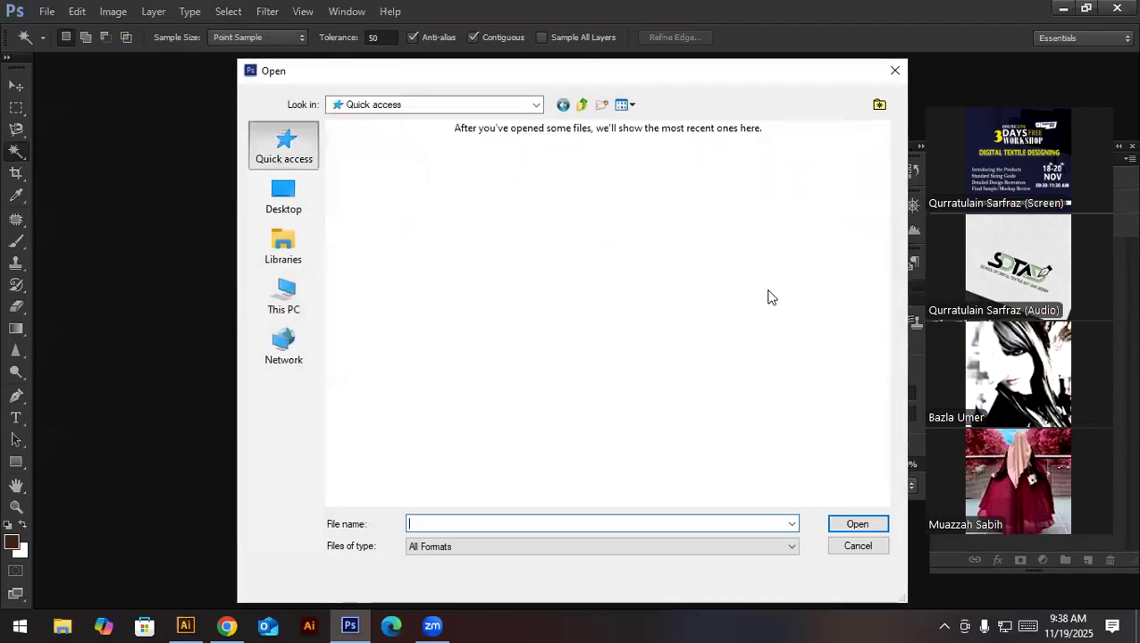
double_click(623, 182)
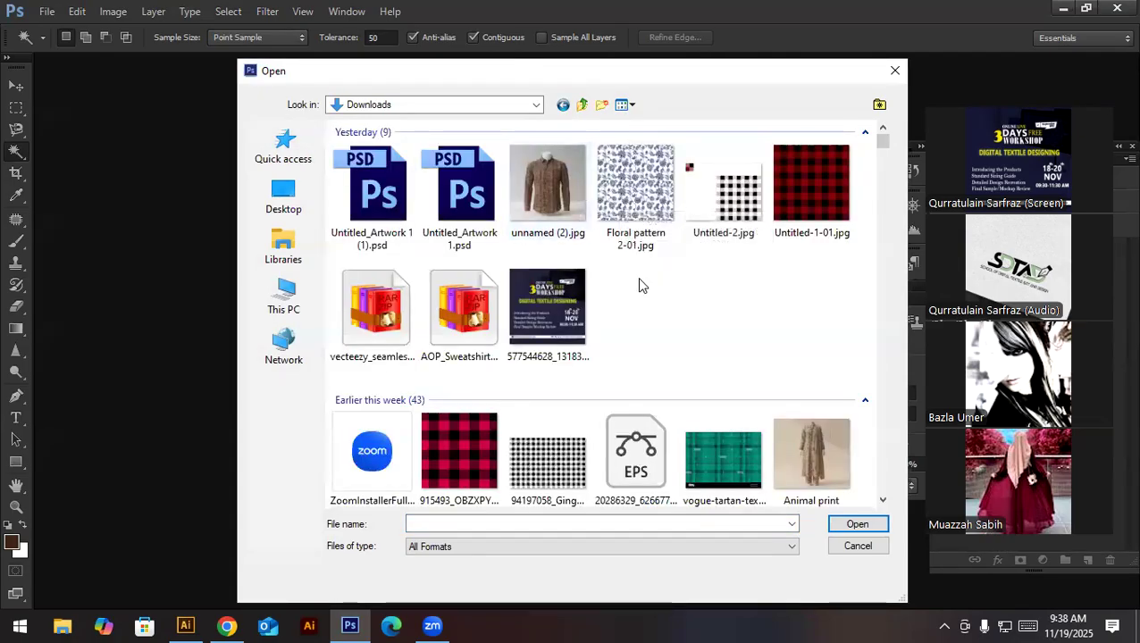
scroll(656, 339, "down", 2)
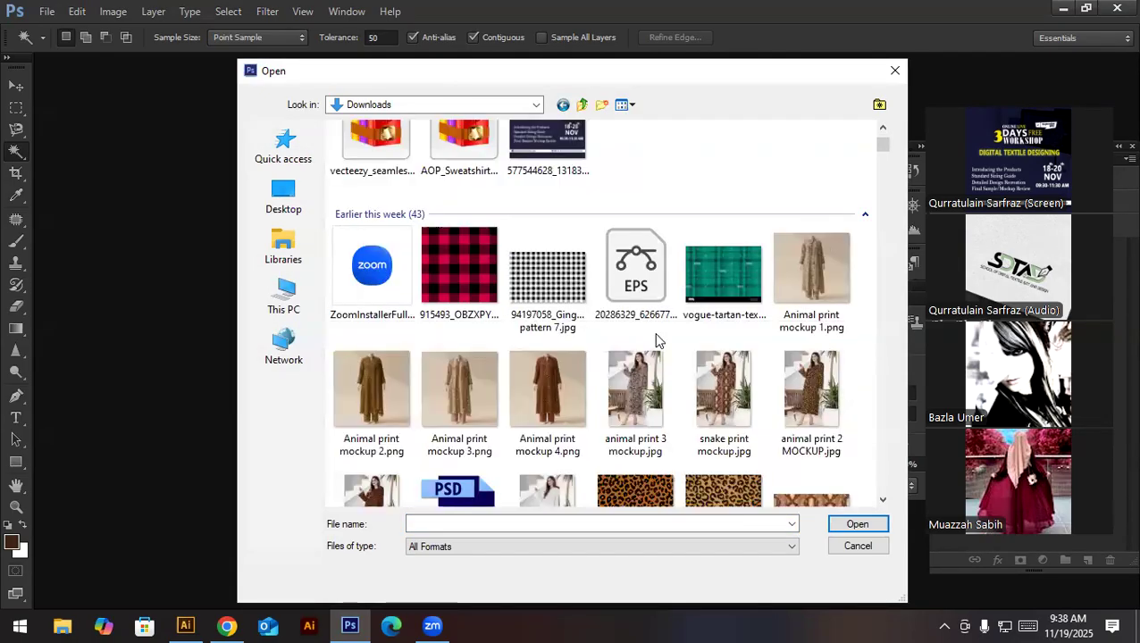
double_click(787, 286)
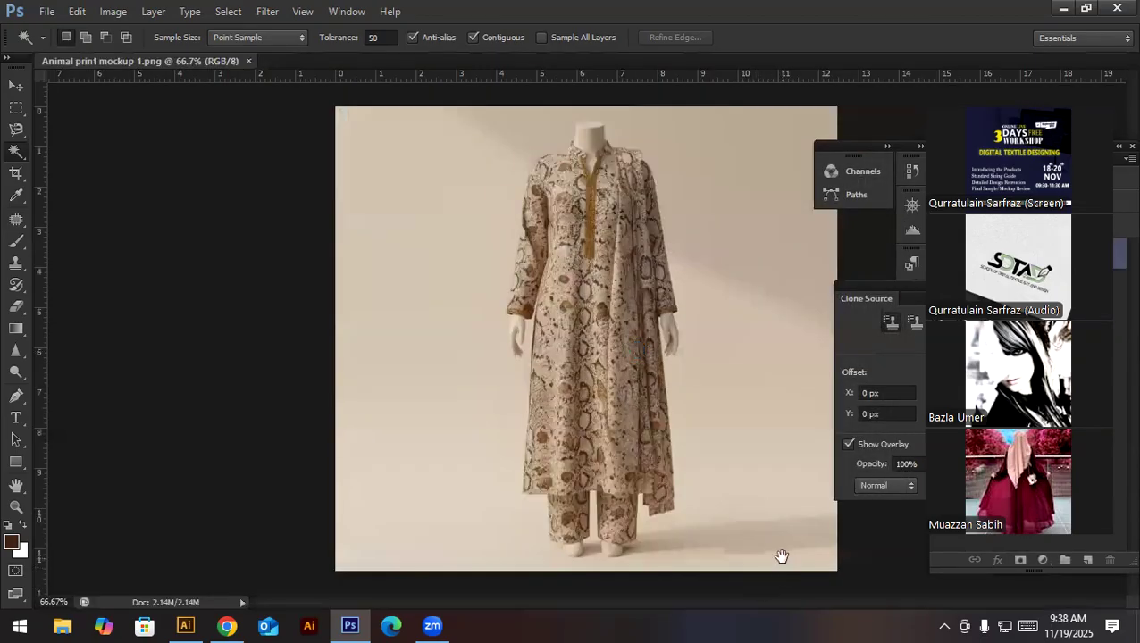
mouse_move(780, 556)
left_mouse_down()
mouse_move(803, 566)
mouse_move(761, 557)
left_mouse_up()
- Open the shirt mockup image unnamed (2).jpg from the Downloads folder as a second document
left_click(47, 11)
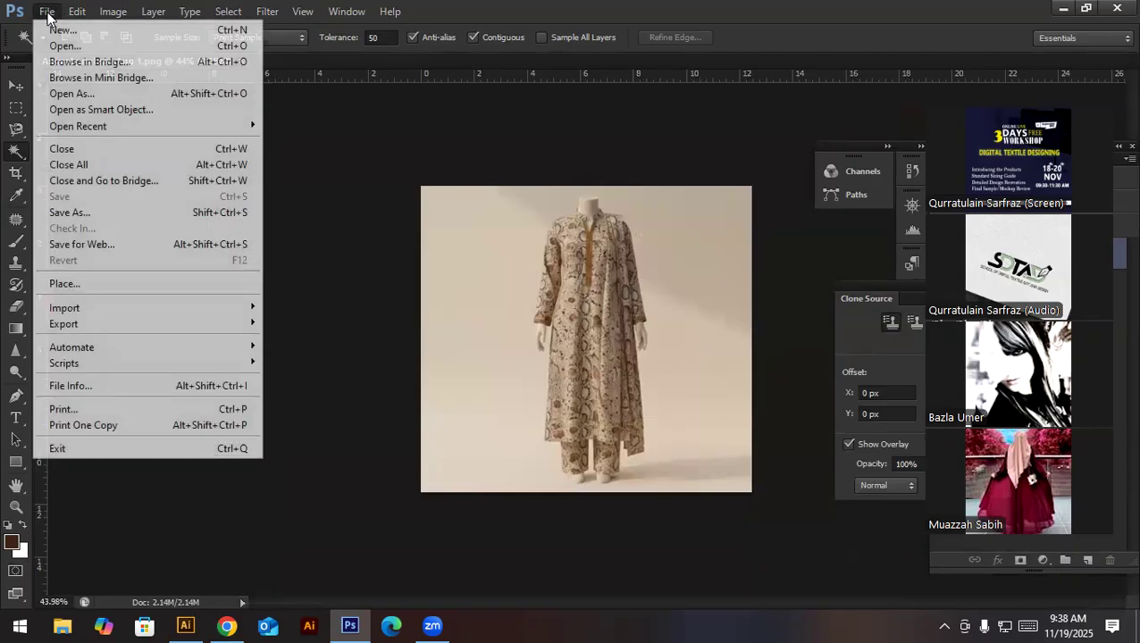
left_click(59, 45)
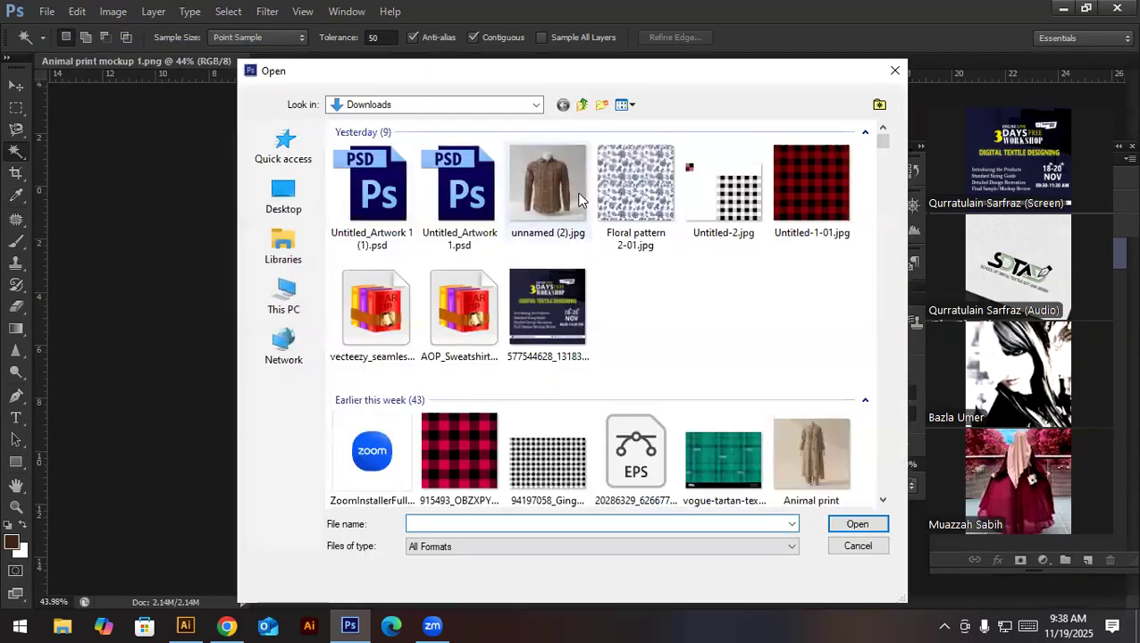
double_click(578, 198)
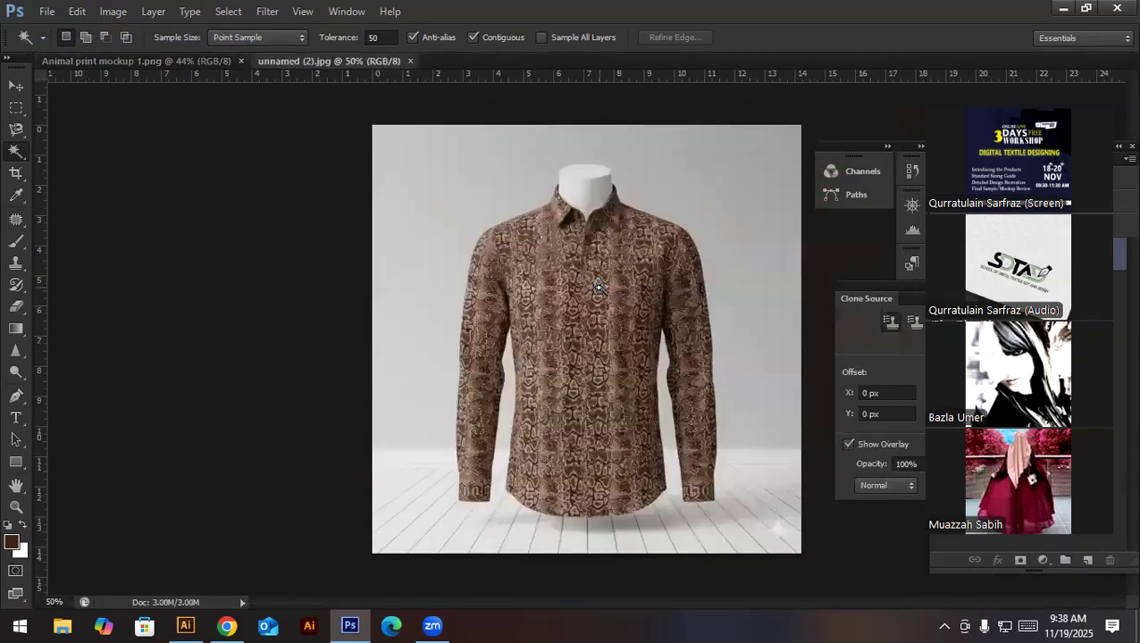
- Remove the white star watermark on the floor beside the shirt by selecting it with a rectangular marquee and applying a Content-Aware fill at 100% opacity
left_click_drag(794, 540, 836, 556)
left_click_drag(757, 526, 666, 460)
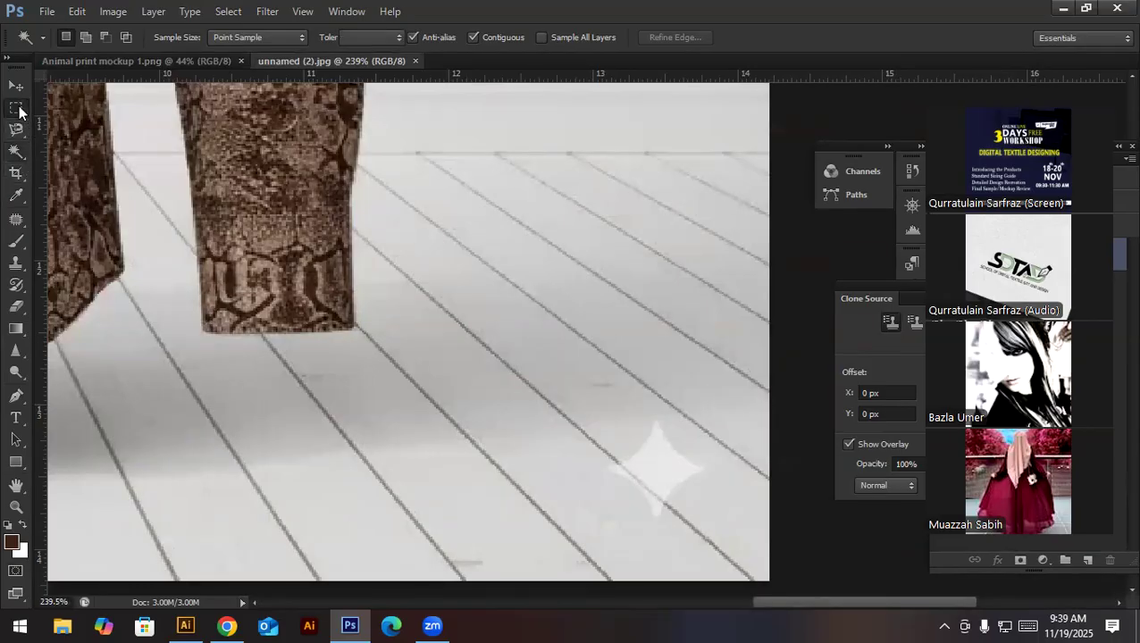
left_click(18, 108)
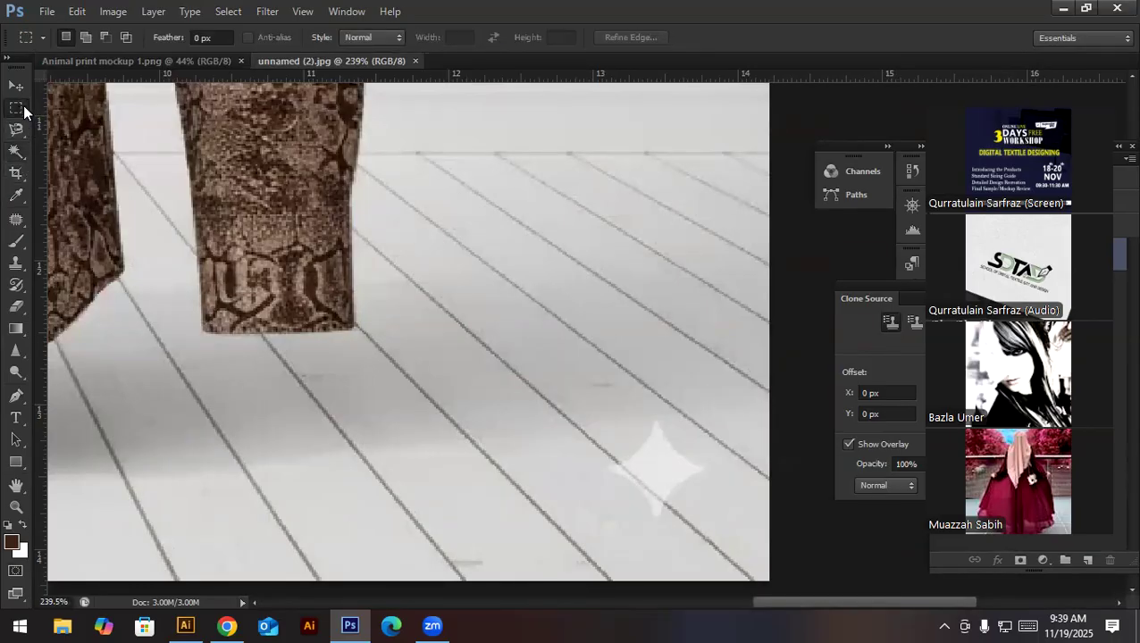
left_click_drag(687, 516, 740, 571)
left_click(563, 388)
left_click_drag(597, 401, 723, 543)
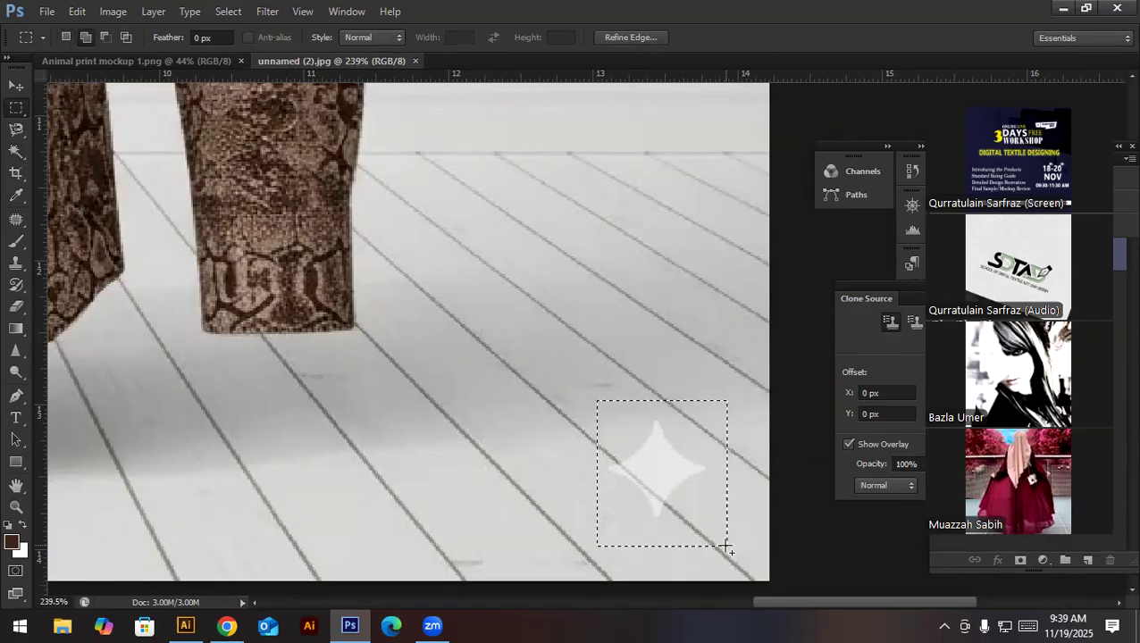
key("shift+BackSpace")
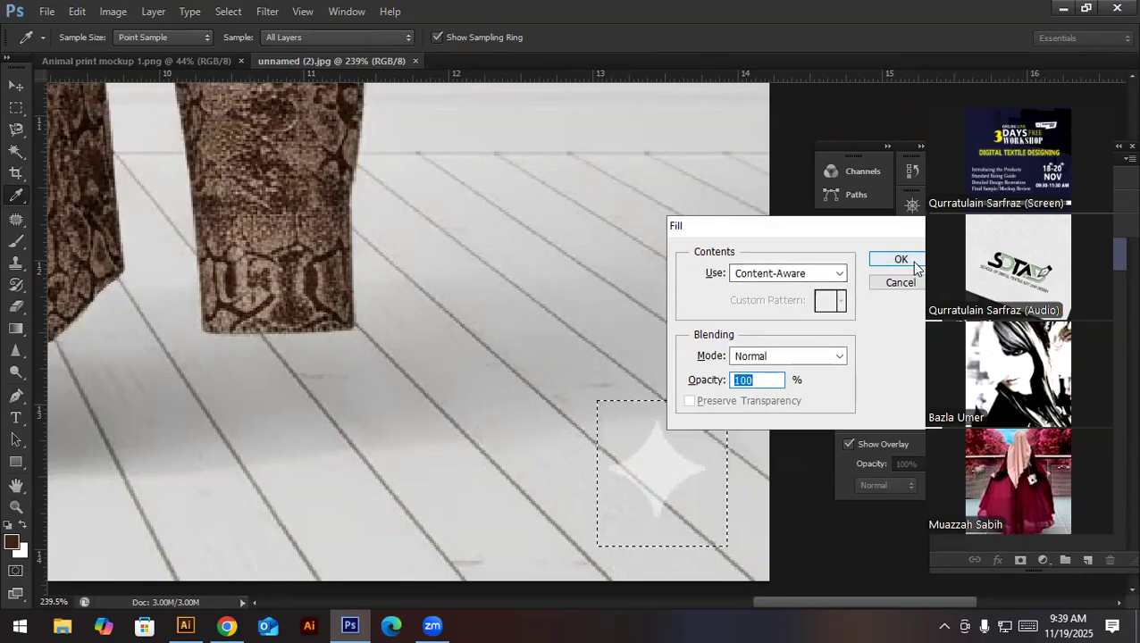
left_click(898, 258)
key("ctrl+d")
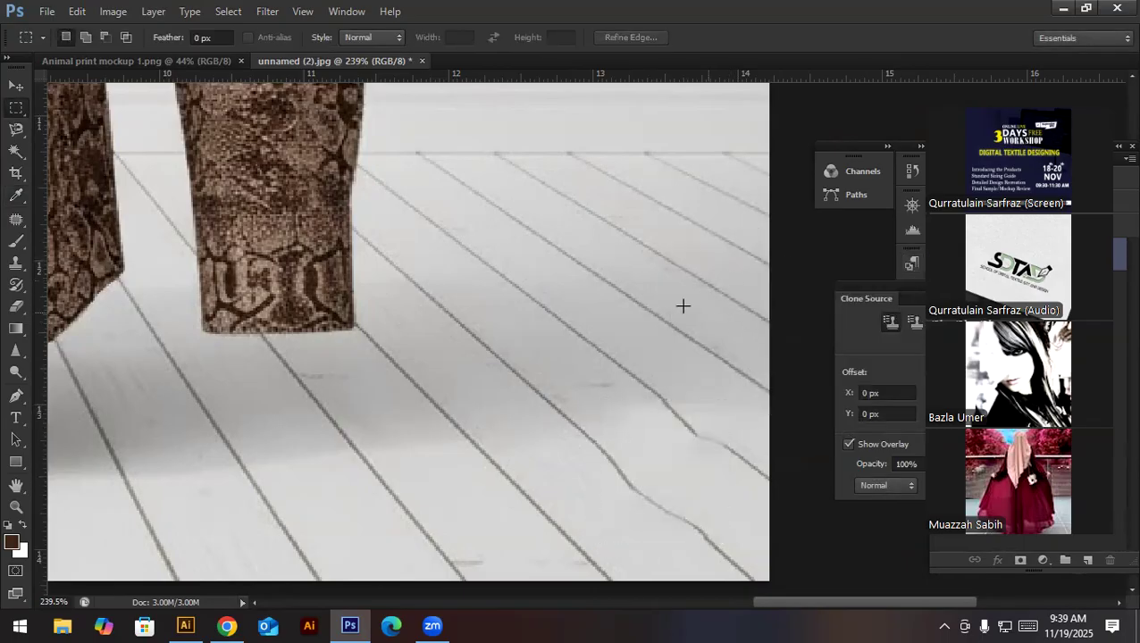
- Close the shirt mockup document and the animal print mockup document
scroll(679, 308, "down", 5)
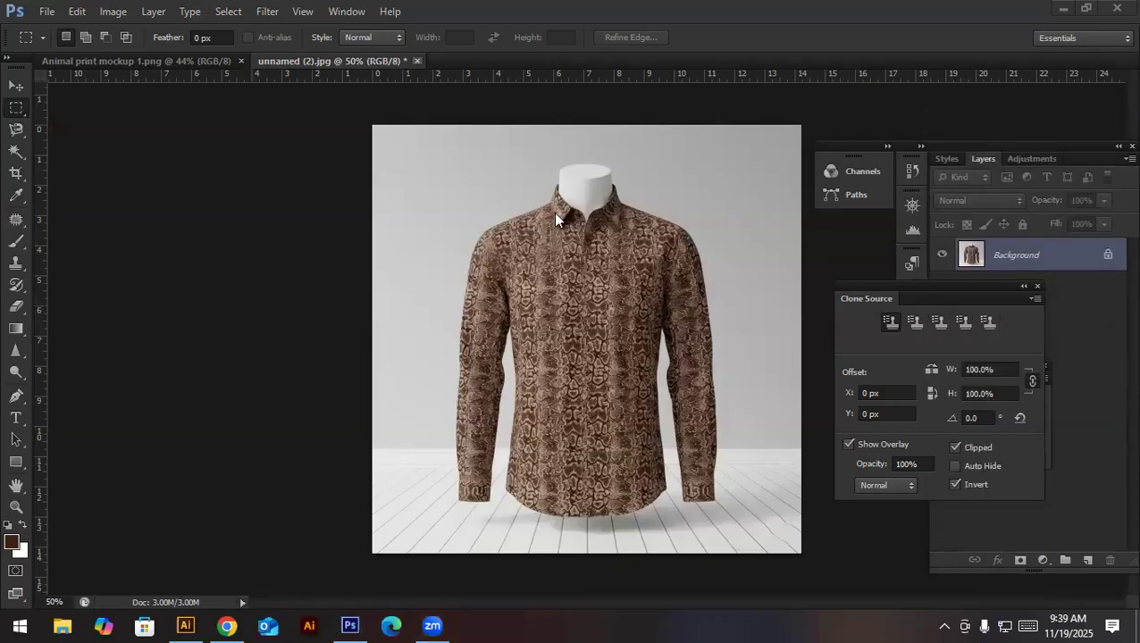
key("ctrl+w")
left_click(573, 247)
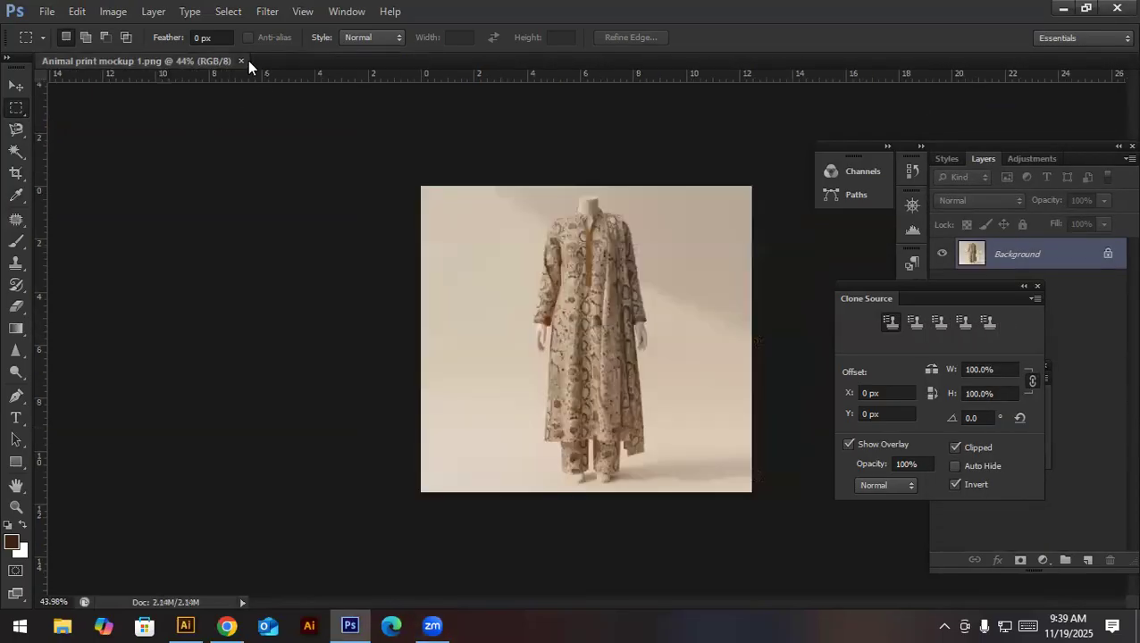
left_click(241, 60)
- Switch to File Explorer and open the 3 Days workshop material folder on Local Disk (H:)
left_click(46, 13)
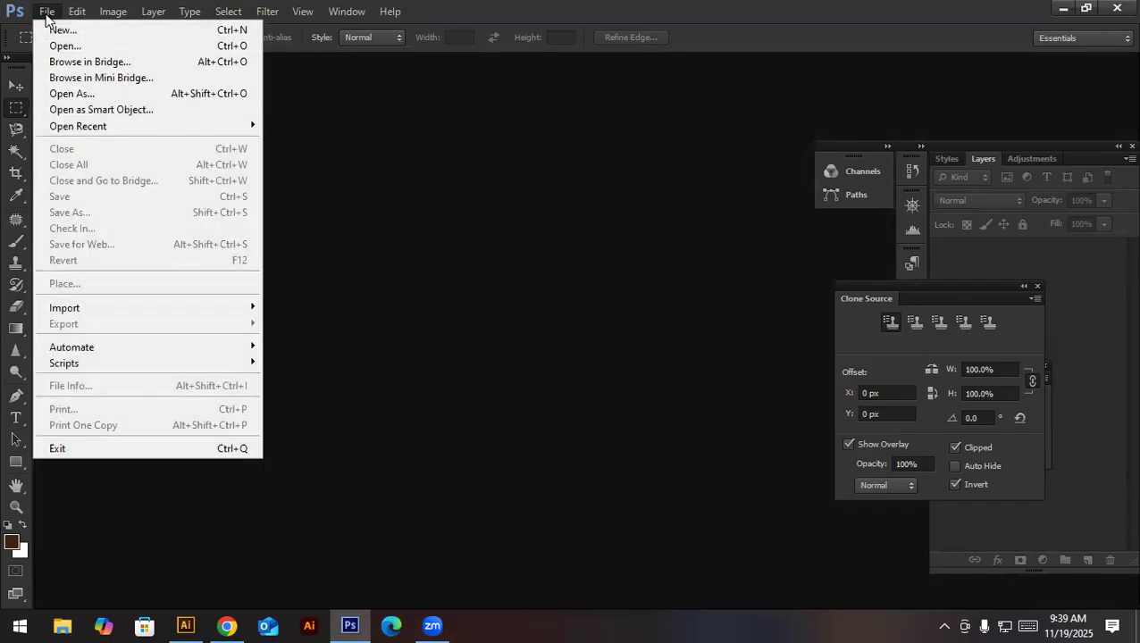
left_click(58, 624)
left_click(58, 624)
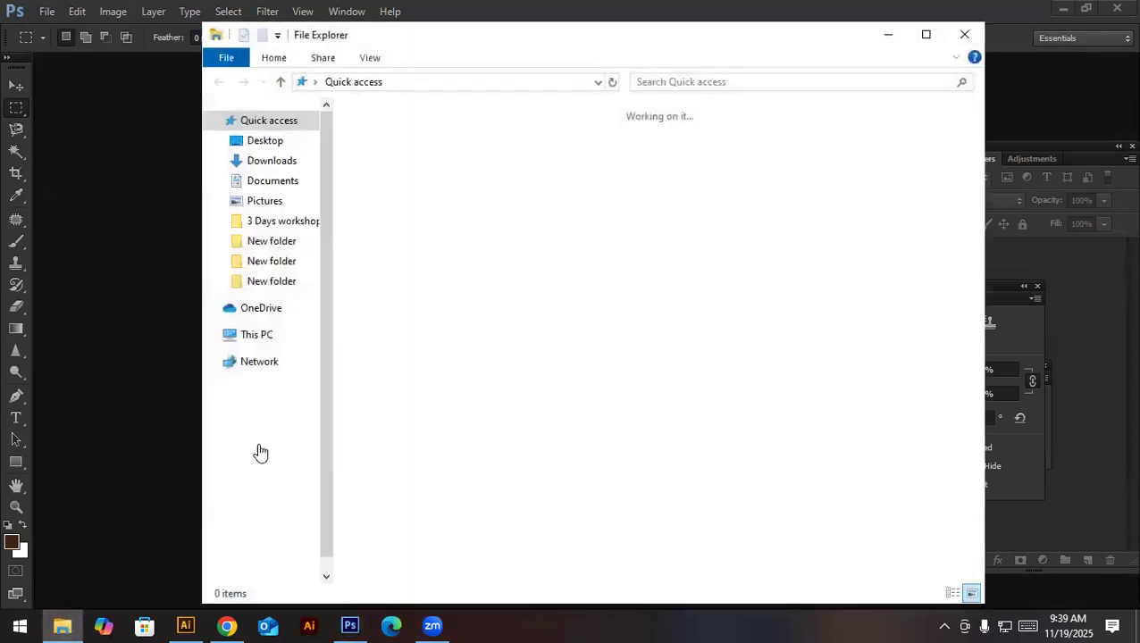
scroll(268, 501, "down", 1)
left_click(279, 523)
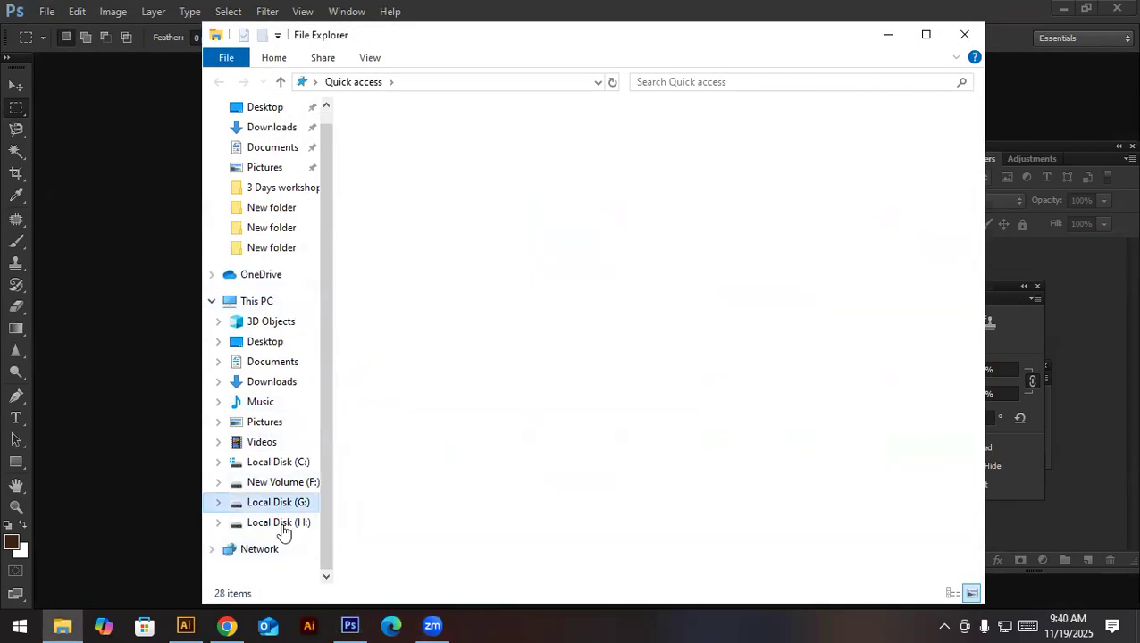
double_click(400, 165)
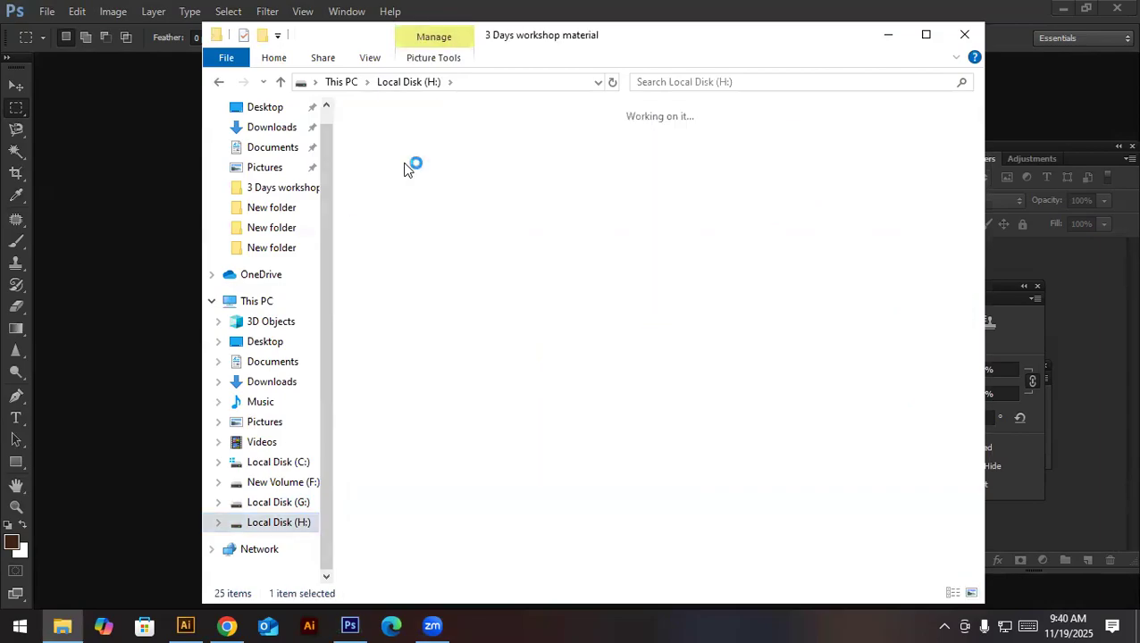
- Look through the pattern and texture files in the 3 Days workshop material folder
left_click(419, 337)
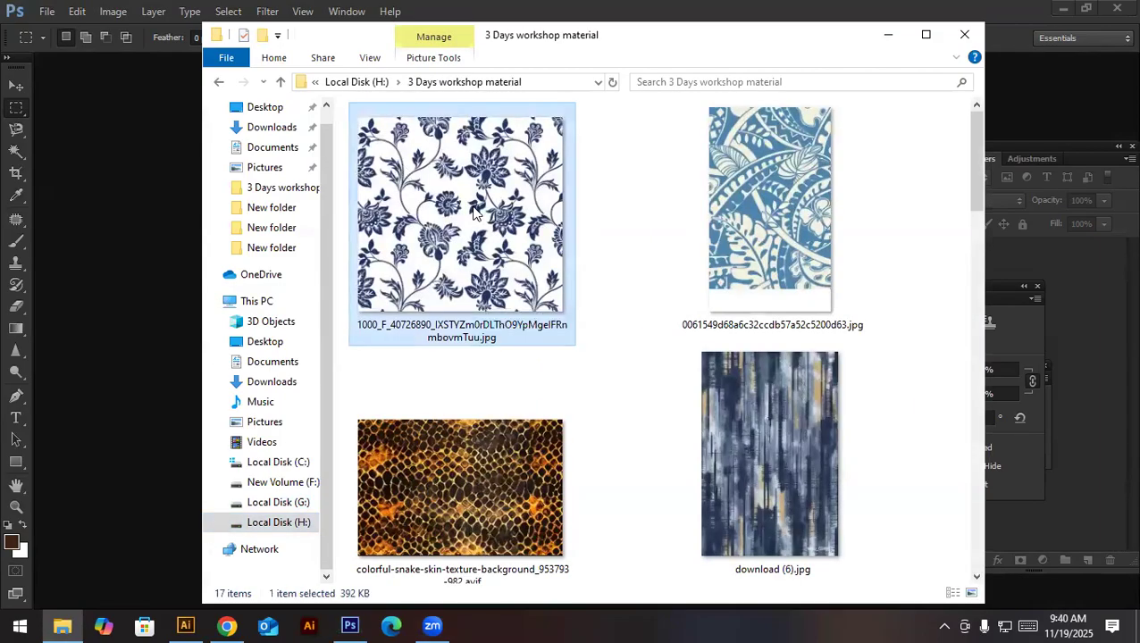
scroll(674, 406, "down", 1)
scroll(672, 404, "down", 8)
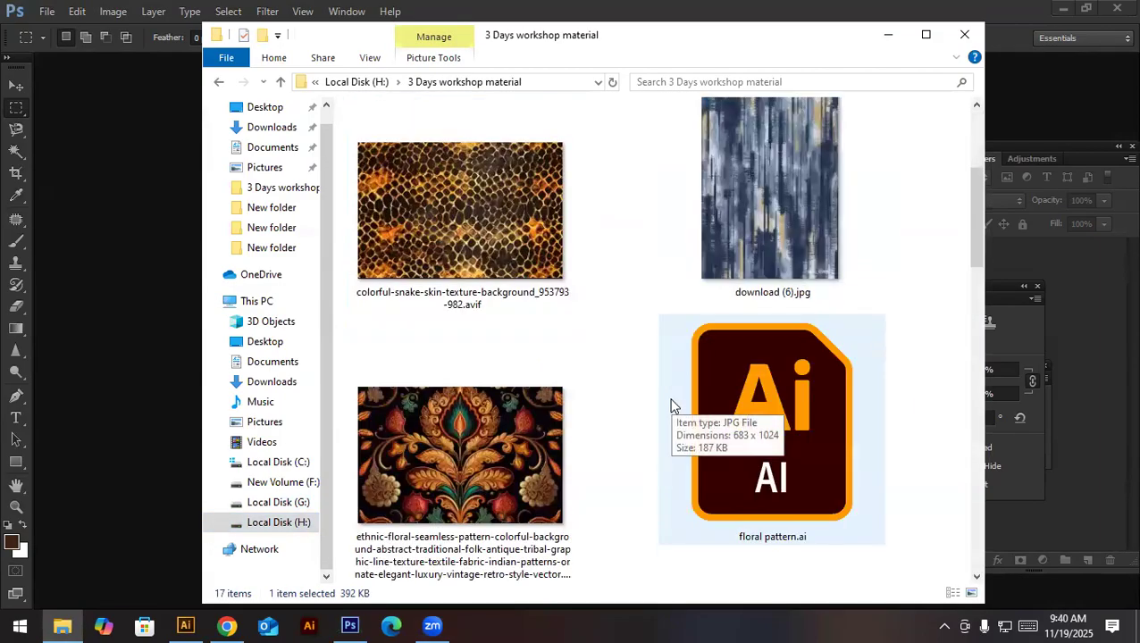
scroll(590, 356, "down", 8)
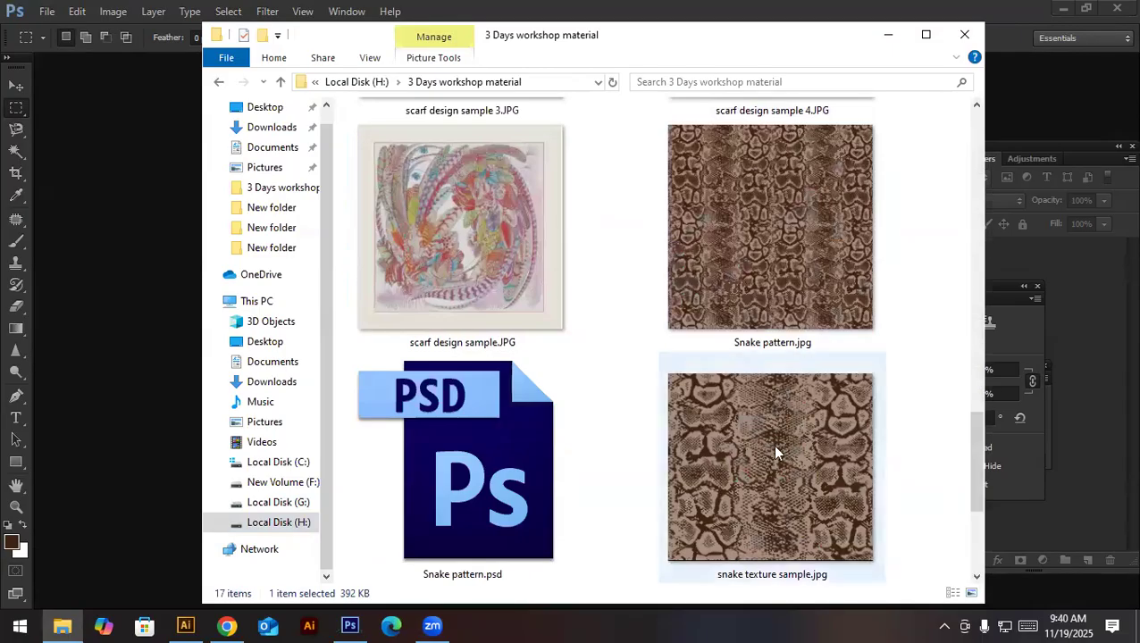
scroll(857, 466, "down", 3)
scroll(665, 463, "up", 10)
scroll(662, 456, "up", 10)
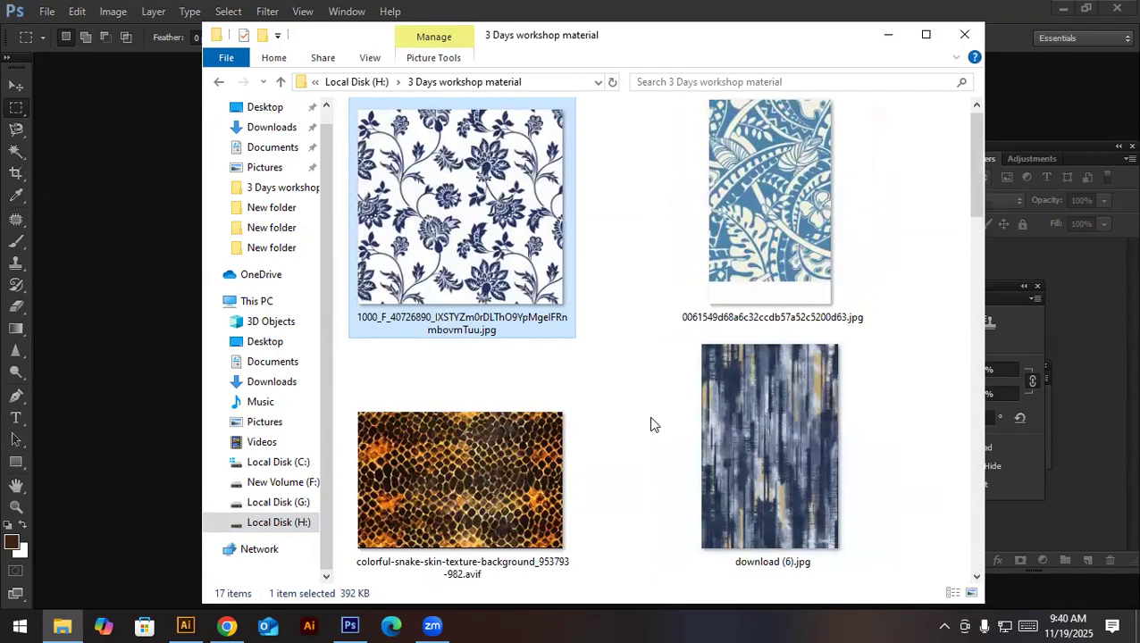
scroll(651, 424, "down", 3)
- Maximize the folder window, view download (6).jpg in the photo viewer, and return to Photoshop
left_click(806, 233)
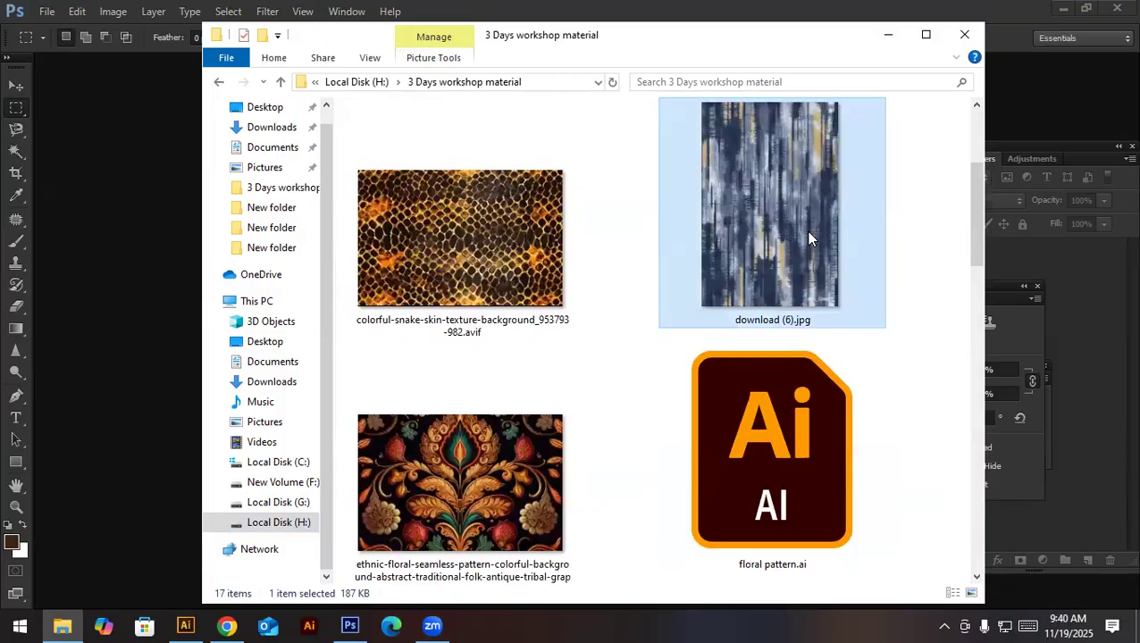
left_click(926, 35)
scroll(724, 495, "up", 3)
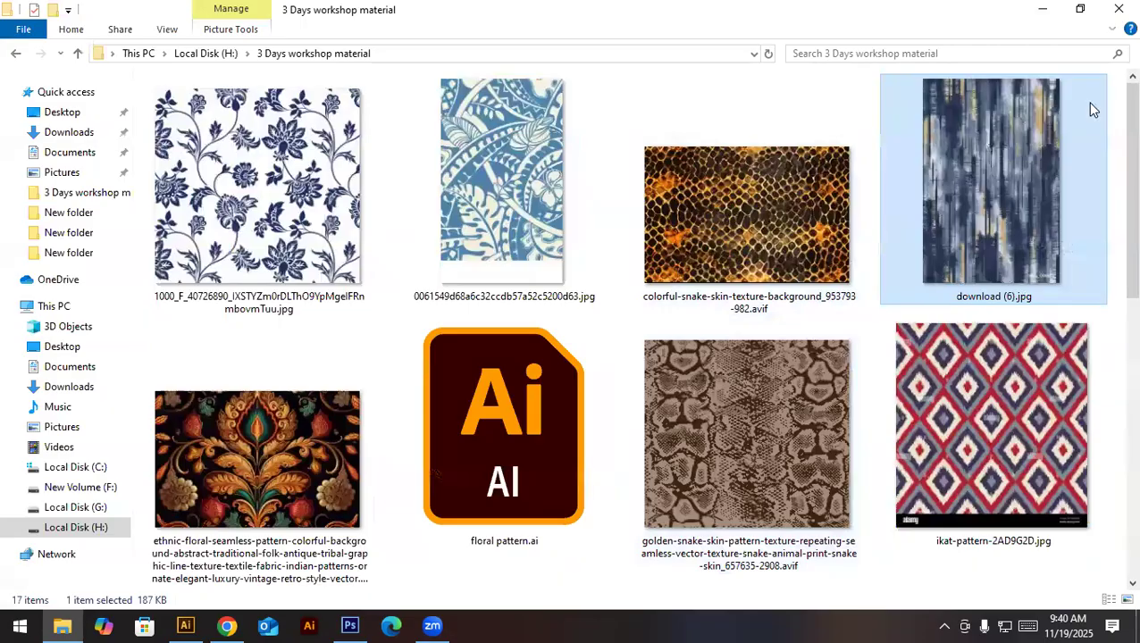
double_click(1000, 271)
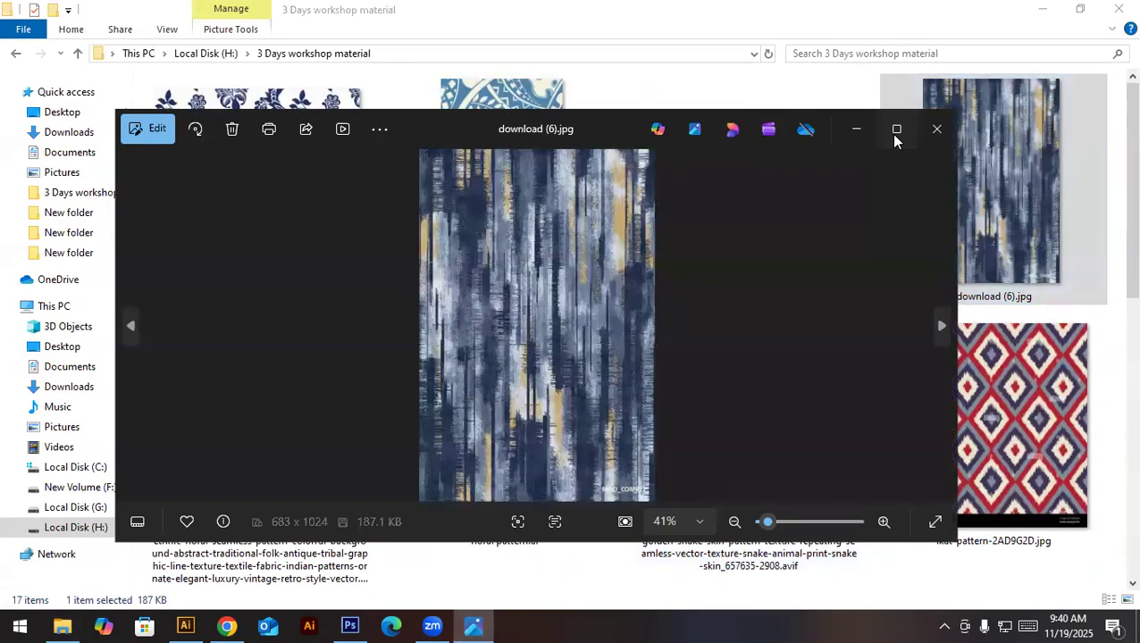
left_click(896, 131)
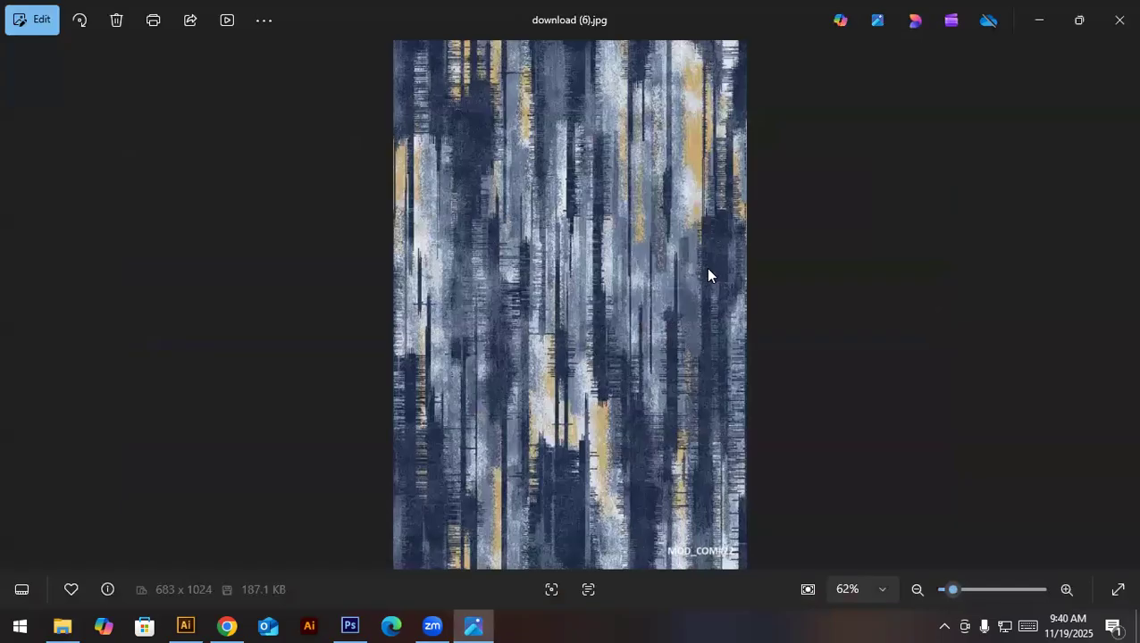
left_click(350, 625)
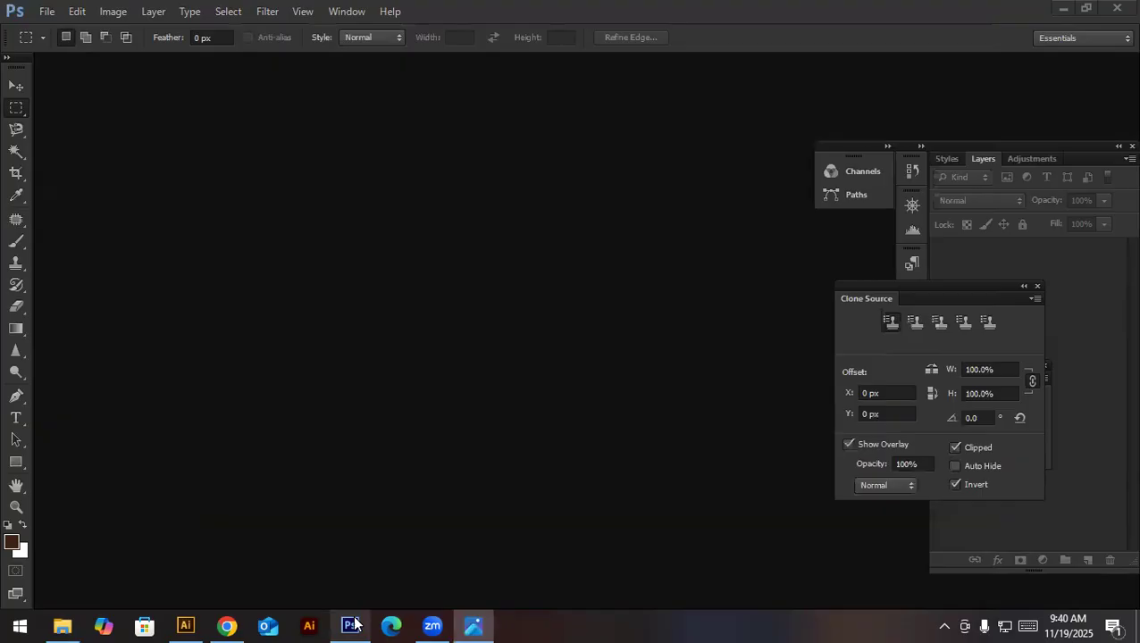
left_click(47, 15)
left_click(48, 33)
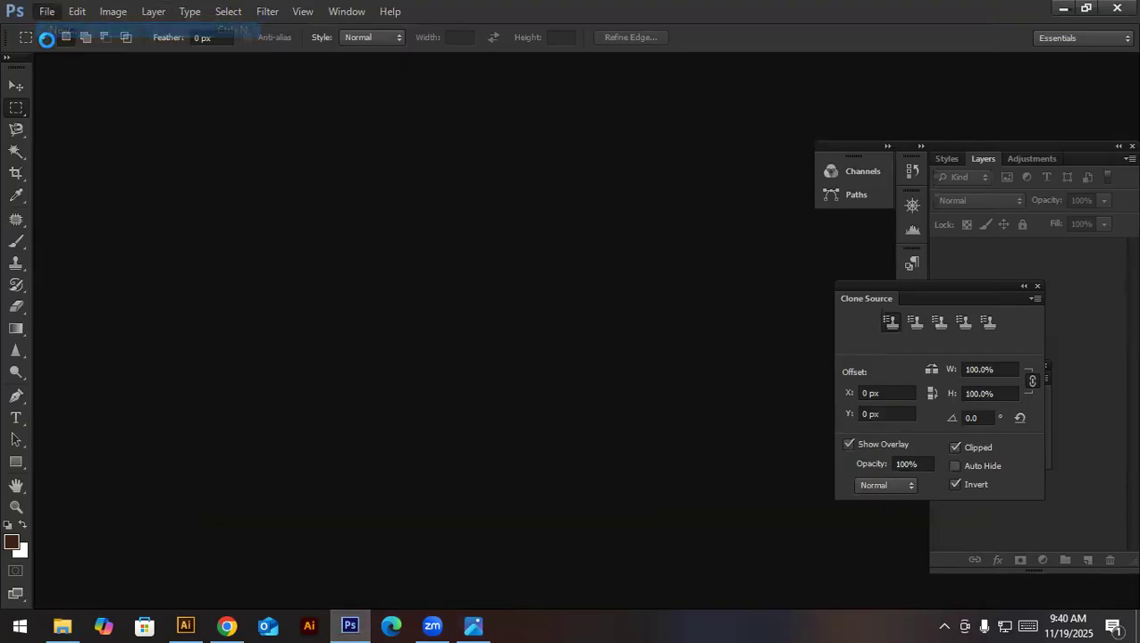
left_click(51, 14)
left_click(51, 14)
left_click(624, 202)
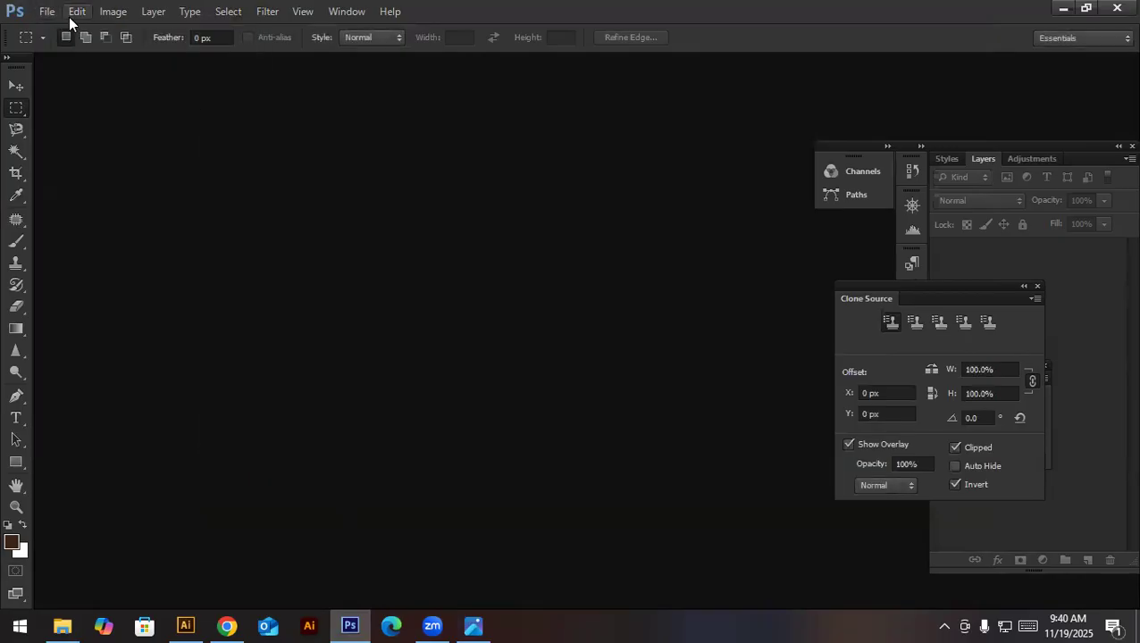
- Open download (6).jpg from the 3 Days workshop material folder on Local Disk (H:)
left_click(49, 13)
left_click(64, 46)
left_click(284, 302)
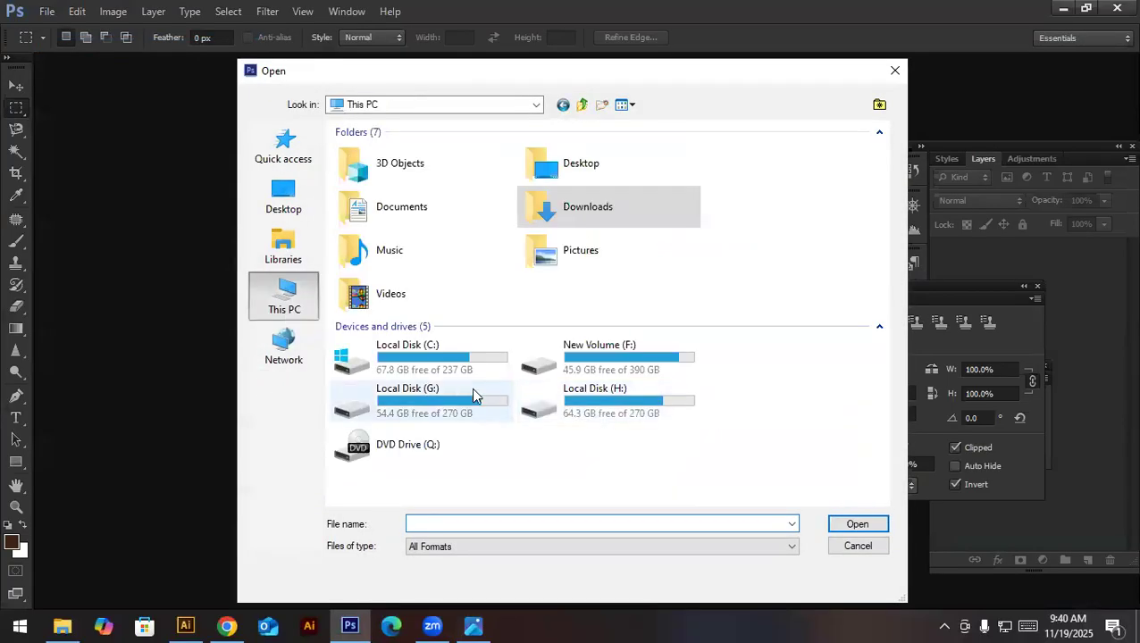
double_click(539, 401)
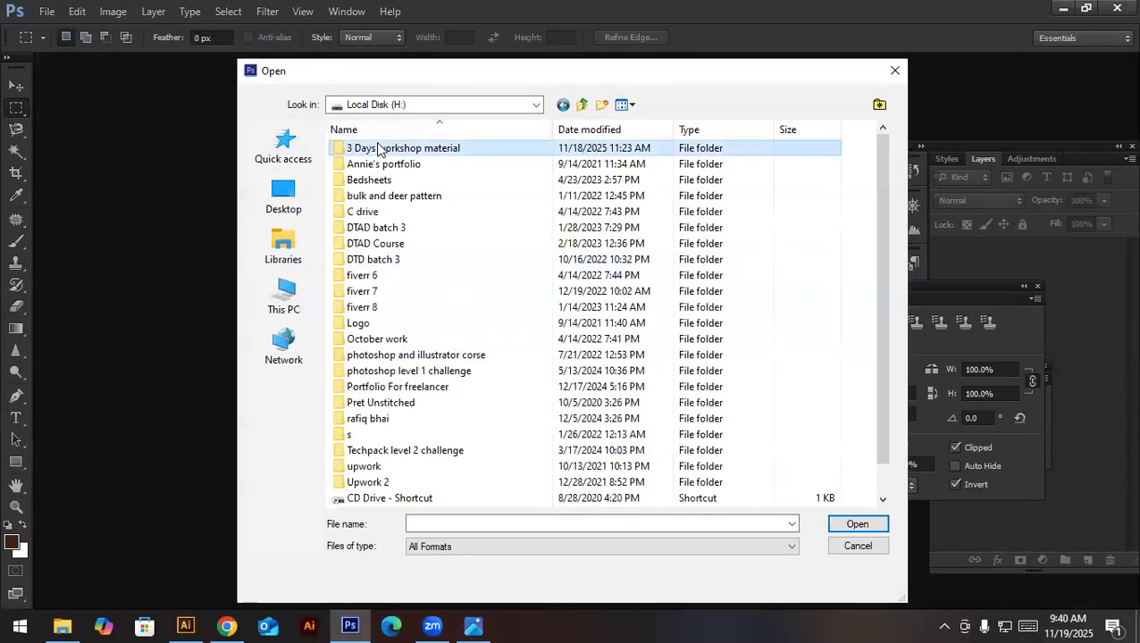
double_click(369, 147)
double_click(645, 178)
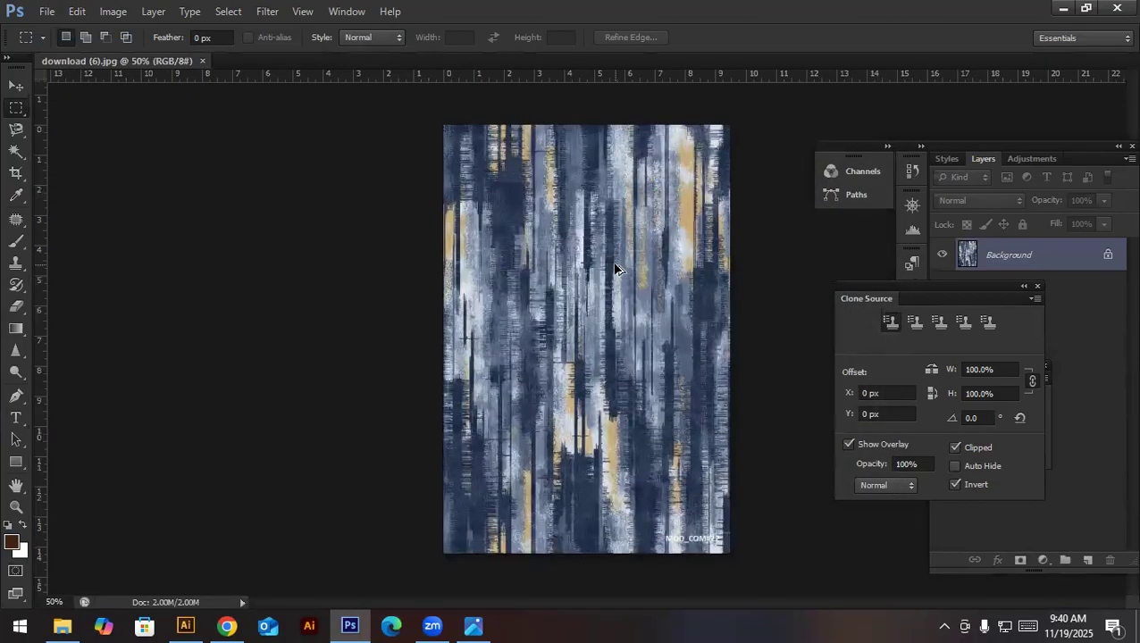
- Check the texture's resolution in Image Size, cancel the dialog, and inspect the pixel detail and the MOD_COM#22 watermark up close
key("ctrl+alt+i")
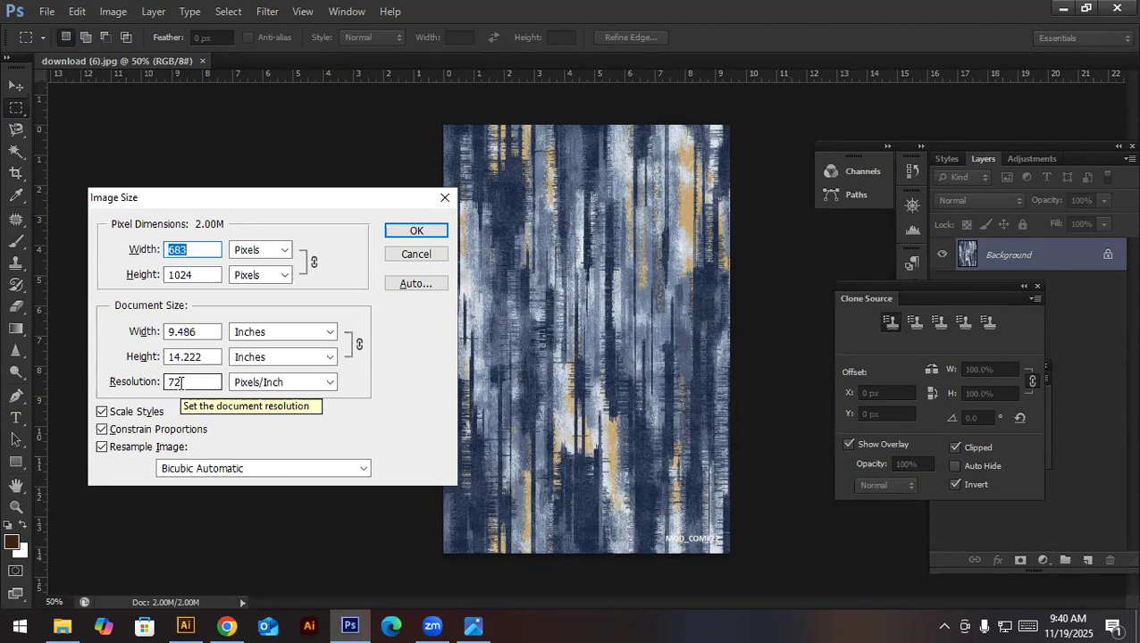
left_click(179, 384)
left_click(201, 386)
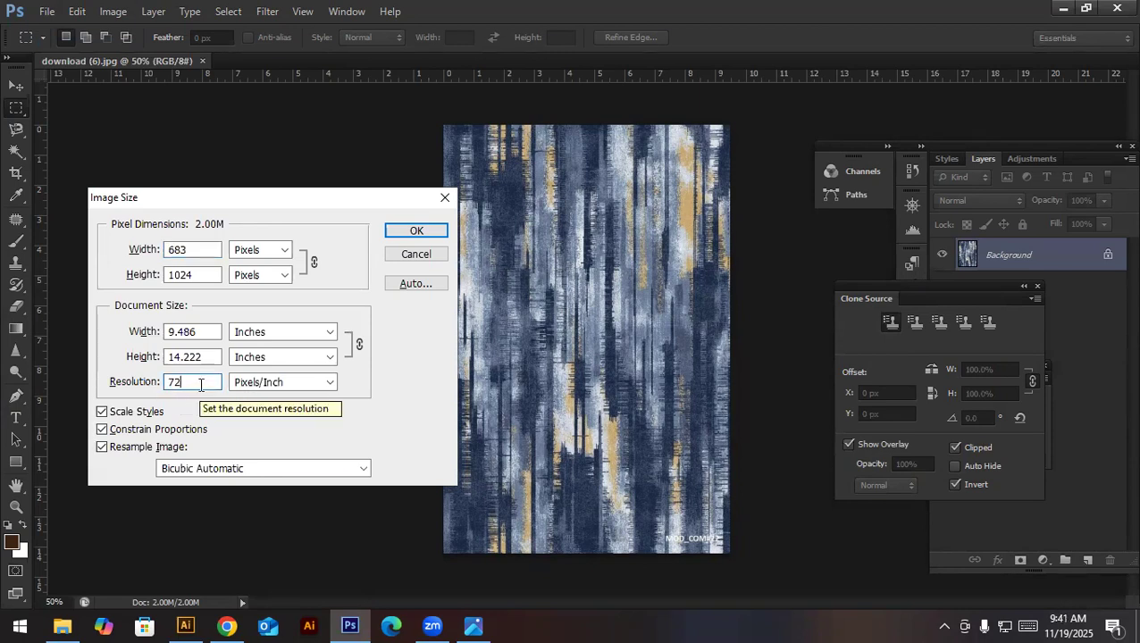
left_click_drag(201, 386, 96, 404)
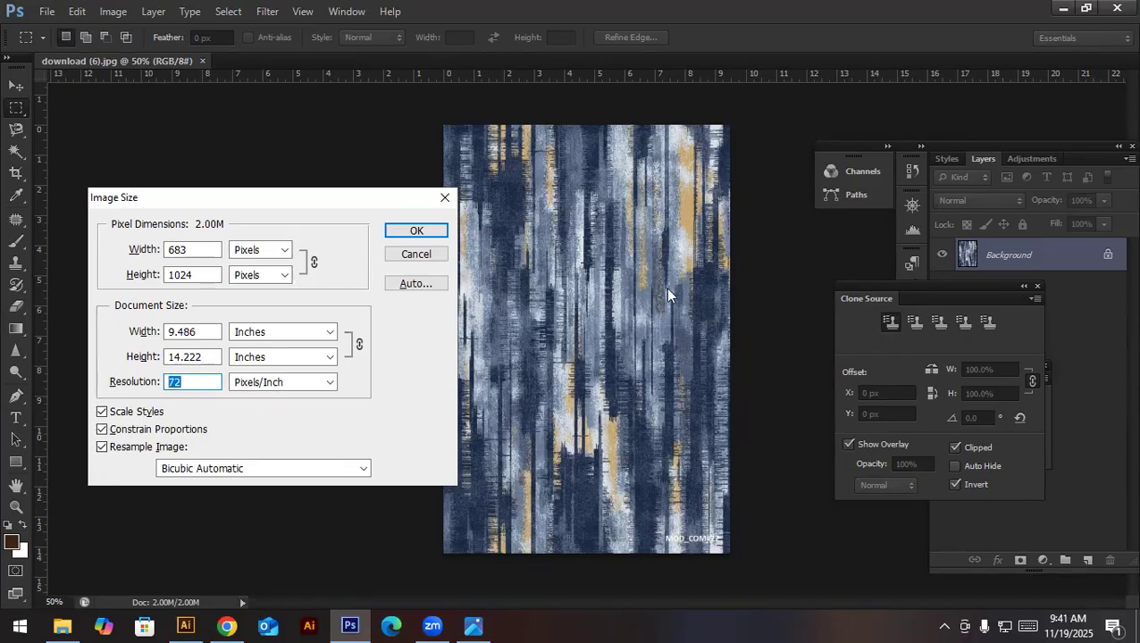
left_click(437, 253)
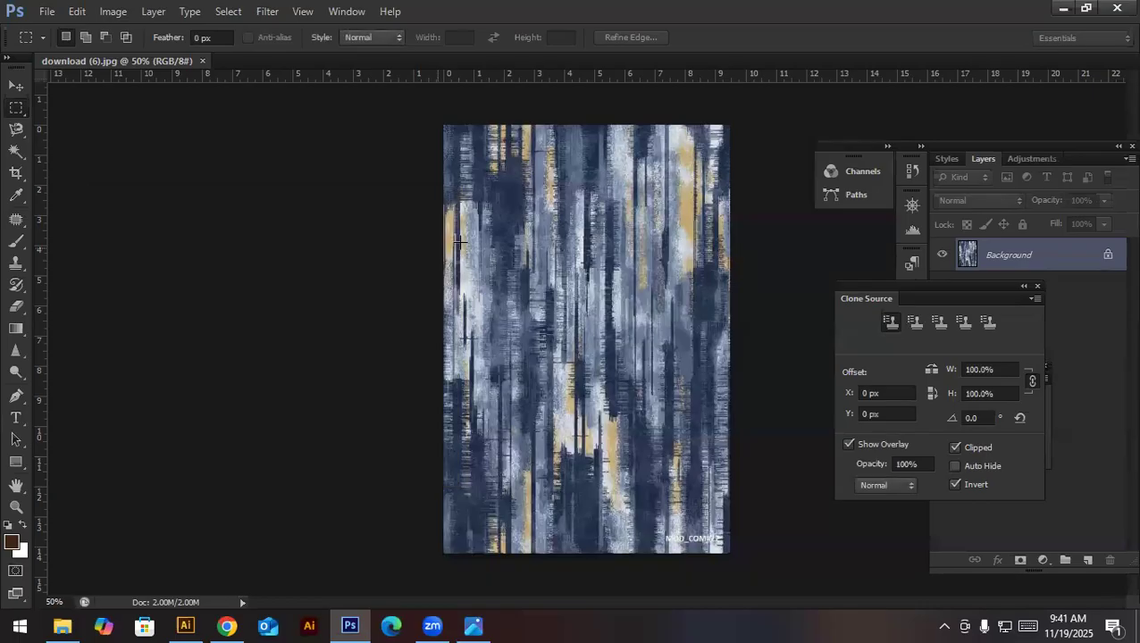
left_click_drag(574, 212, 682, 449)
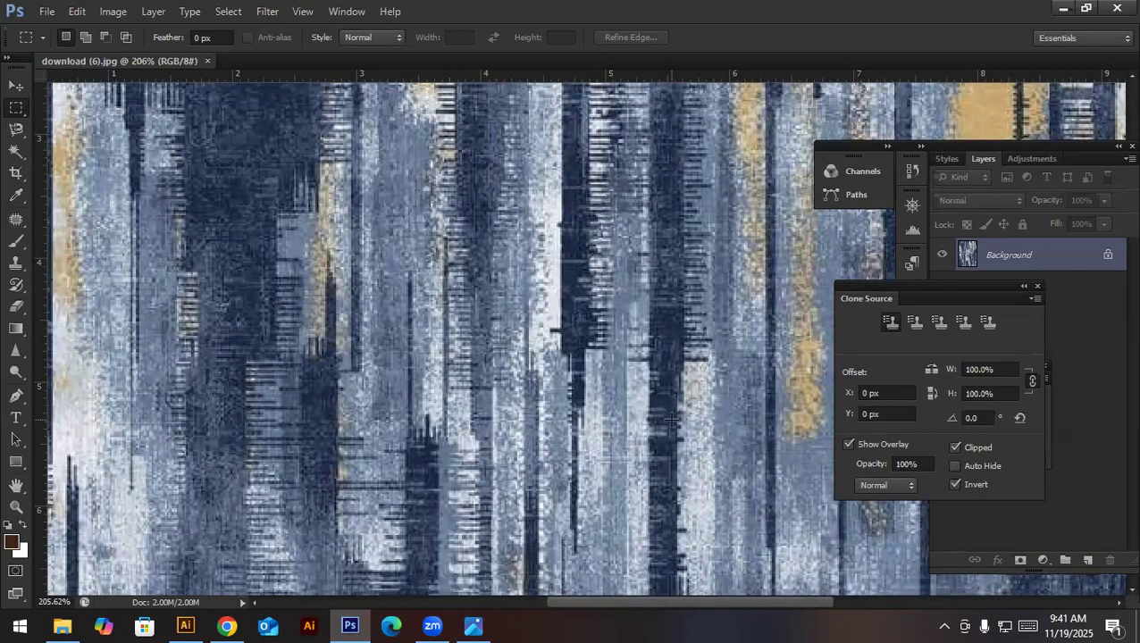
key("ctrl+0")
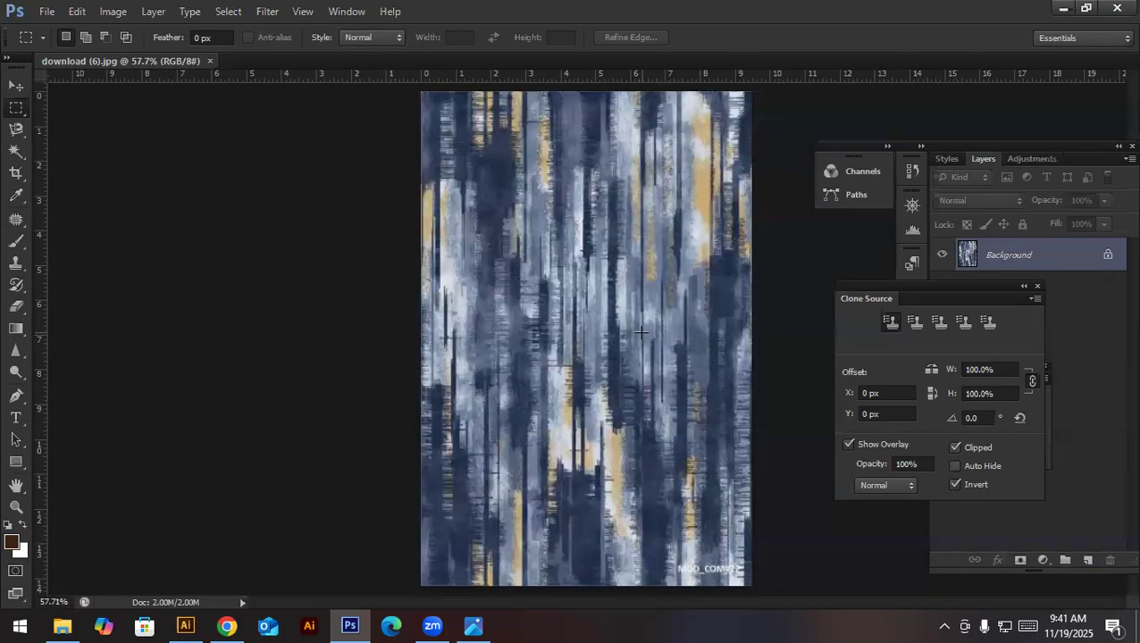
left_click_drag(712, 589, 400, 247)
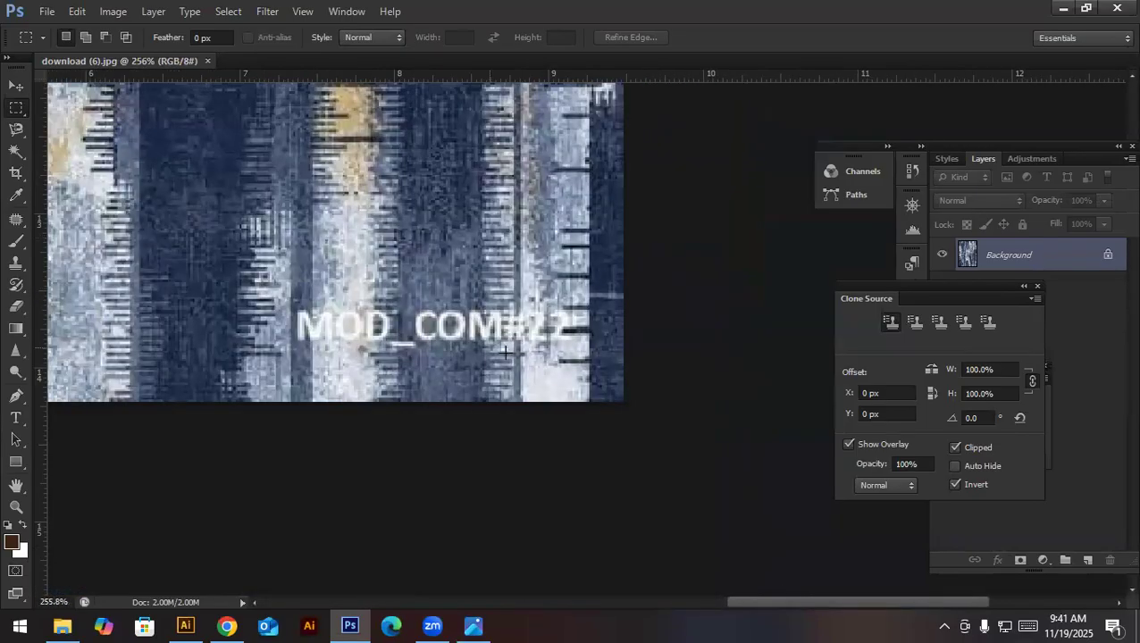
left_click_drag(544, 352, 586, 387)
key("ctrl+d")
left_click_drag(392, 336, 404, 342)
right_click(454, 352)
scroll(298, 277, "up", 1)
key("ctrl+d")
left_click_drag(321, 318, 591, 376)
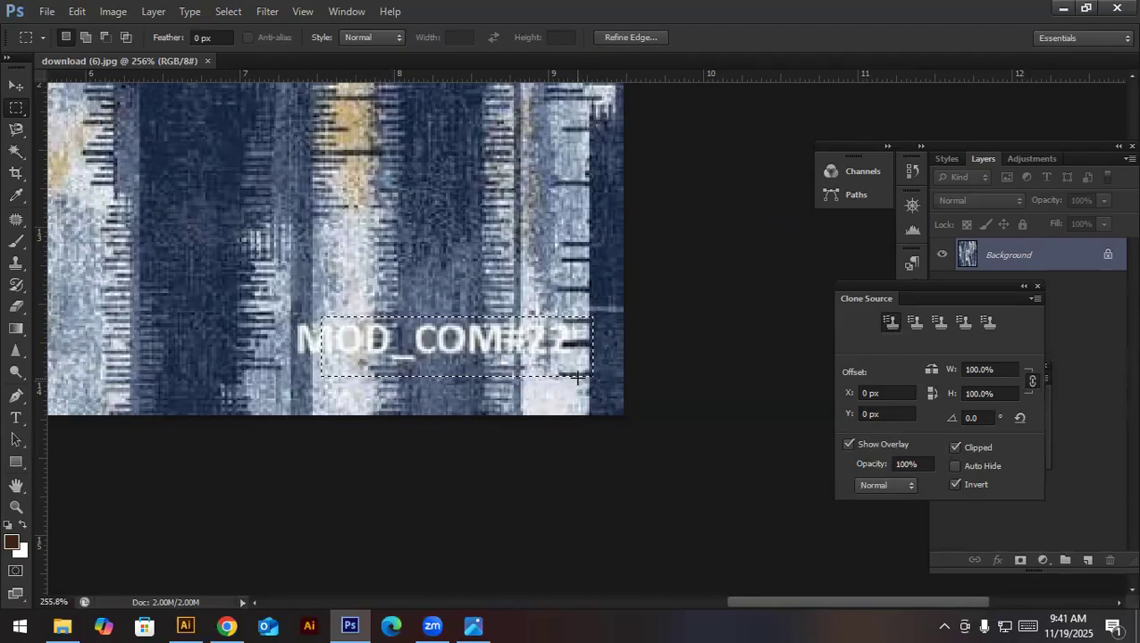
left_click(414, 310)
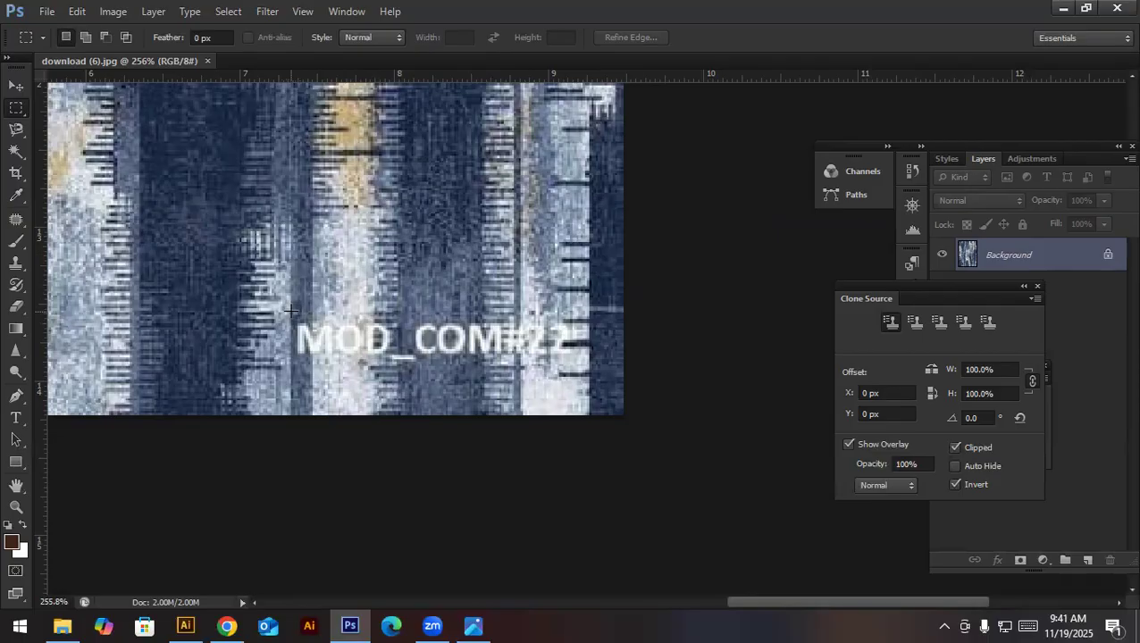
- Select the start of the letter M in the MOD_COM#22 watermark, apply a Content-Aware fill at 100% opacity, and deselect
left_click_drag(291, 311, 314, 367)
left_click(318, 375)
key("ctrl+shift+d")
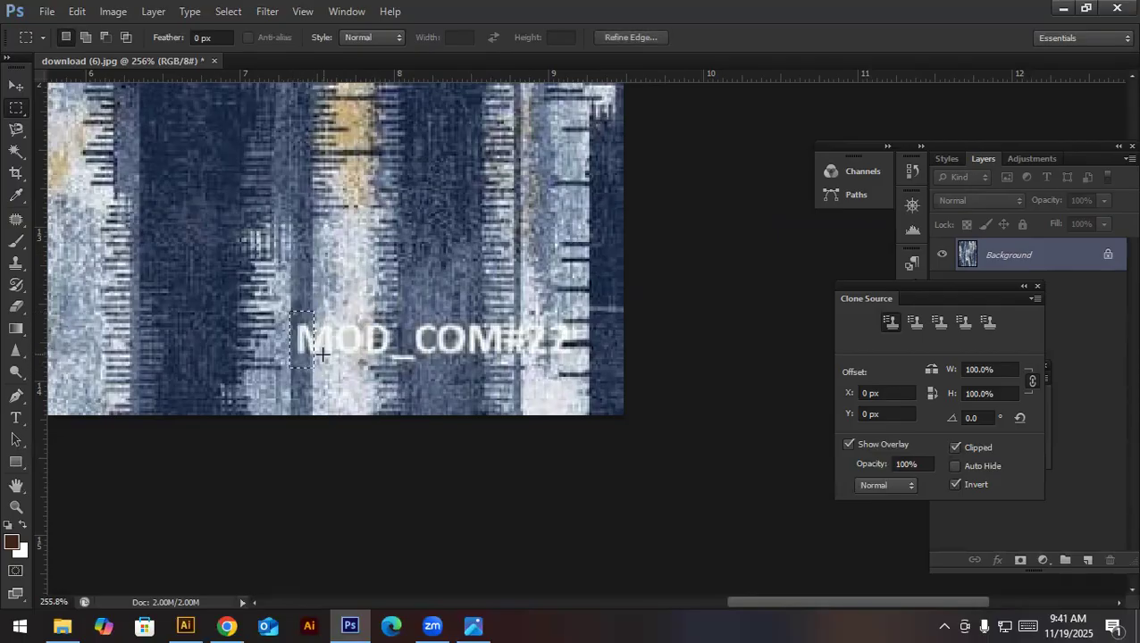
key("shift+F5")
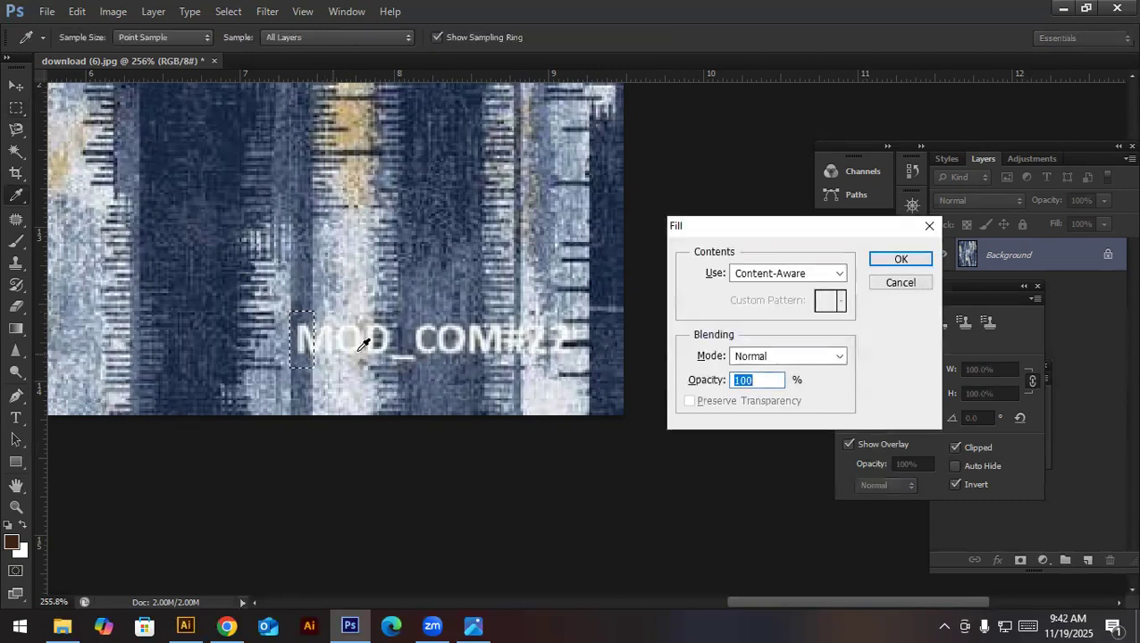
left_click(888, 261)
key("ctrl+d")
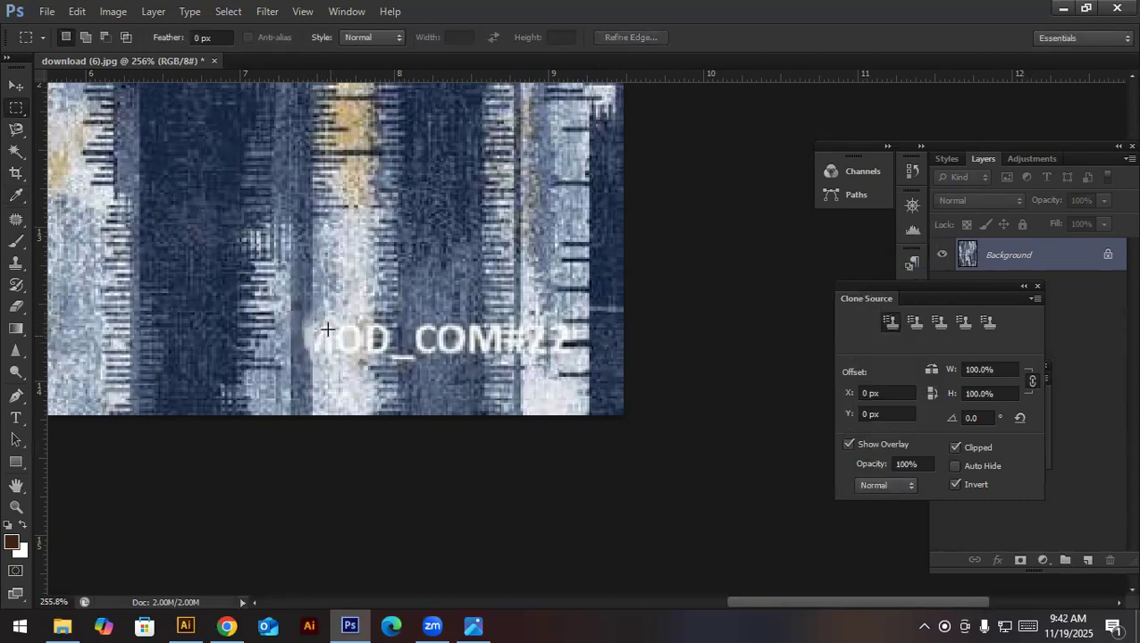
- Select the rest of the MO letters on the light stripe, remove them with a Content-Aware fill, and deselect
left_click_drag(312, 303, 373, 391)
left_click(371, 391)
key("ctrl+z")
key("shift+F5")
key("Return")
key("m")
key("ctrl+d")
- Remove the D_CO part of the watermark on the dark stripe with a Content-Aware fill and deselect
left_click_drag(375, 275, 477, 399)
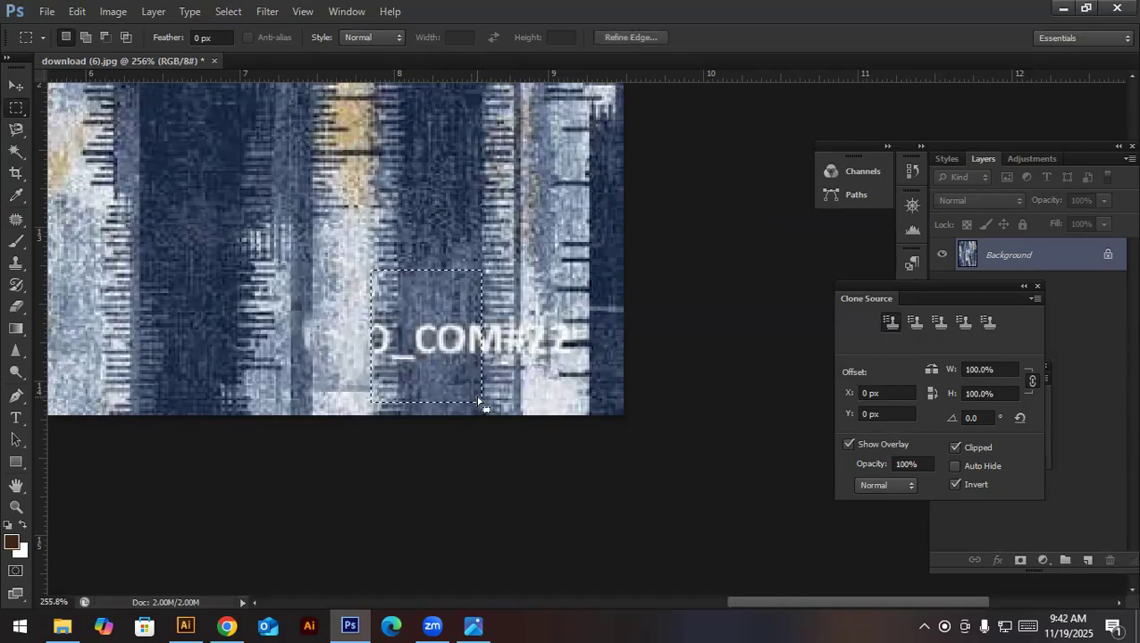
key("shift+BackSpace")
key("Return")
key("ctrl+d")
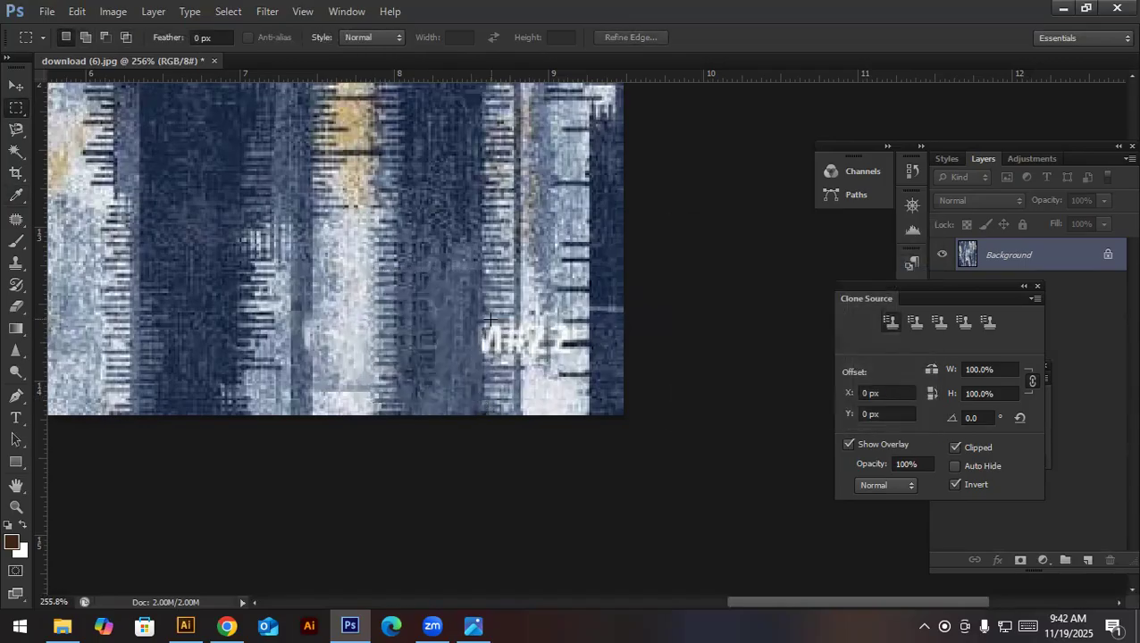
- Remove the second M and the # sign of the watermark with a Content-Aware fill and deselect
left_click_drag(477, 272, 517, 407)
key("shift+BackSpace")
key("Return")
key("ctrl+d")
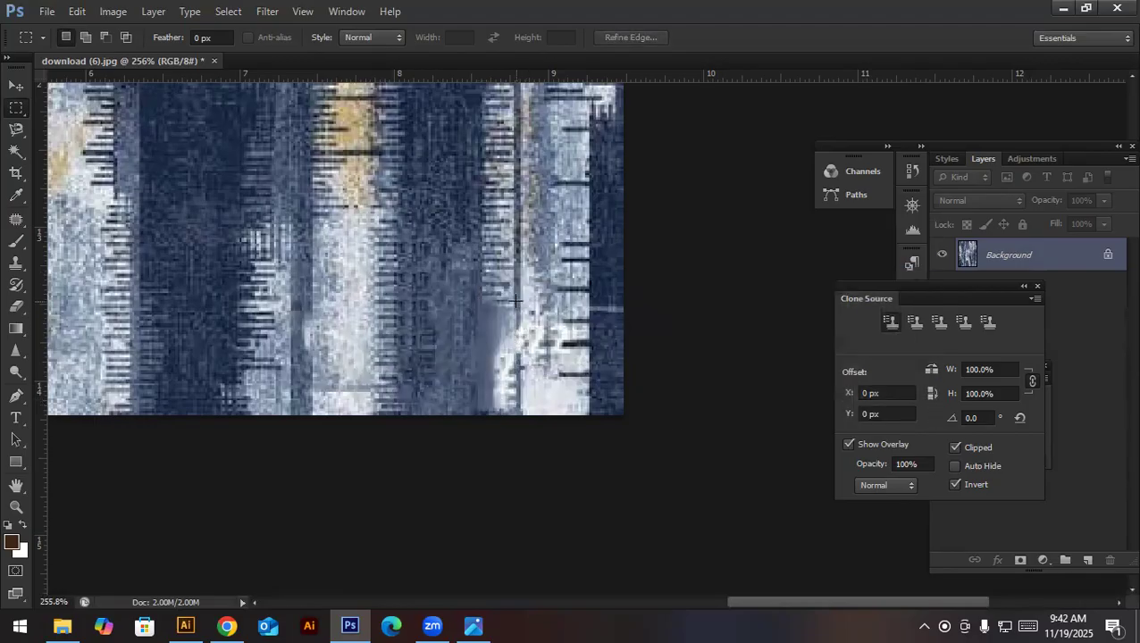
- Remove the closing 22 of the watermark with a Content-Aware fill and deselect
left_click_drag(518, 300, 569, 387)
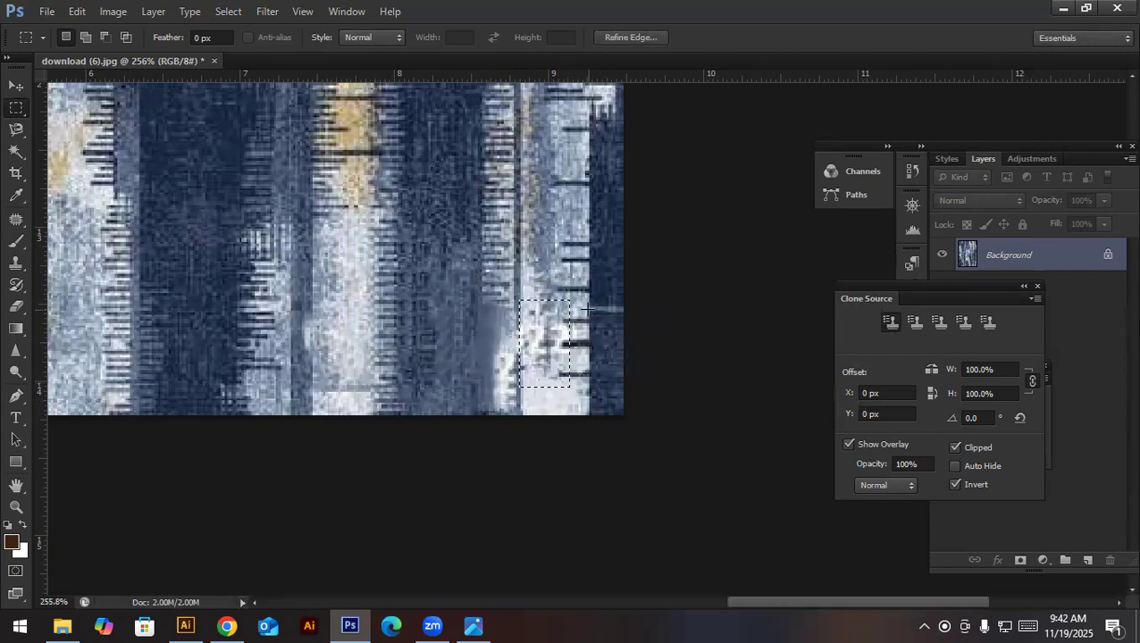
key("shift+BackSpace")
key("Return")
key("ctrl+d")
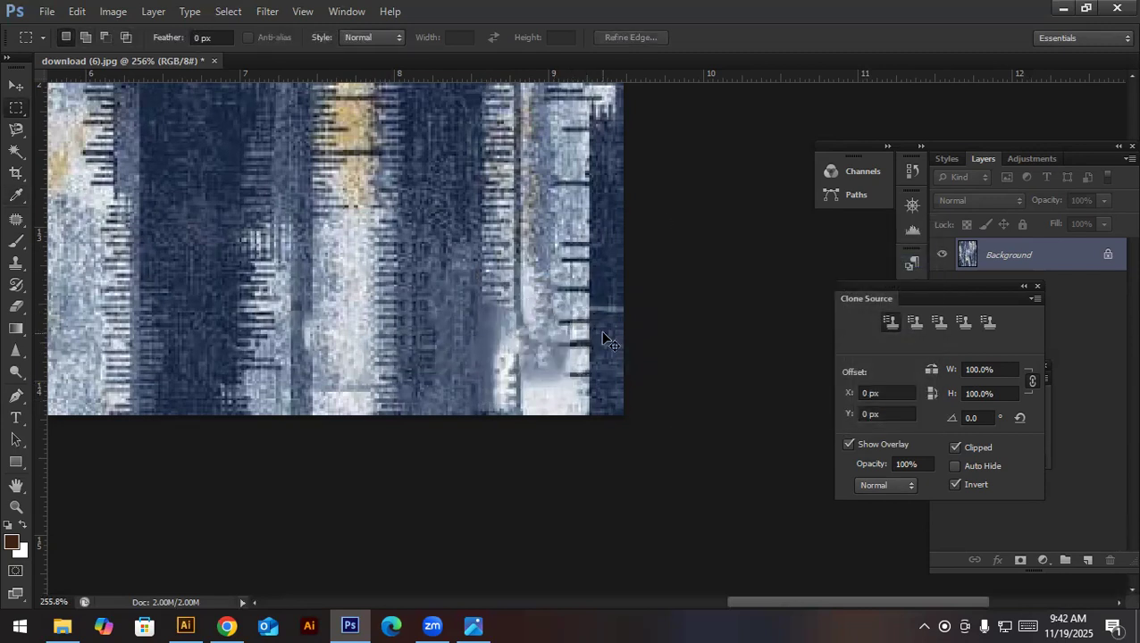
- Convert the locked Background of the texture image into a regular layer with the default name
scroll(600, 331, "down", 3)
key("ctrl+0")
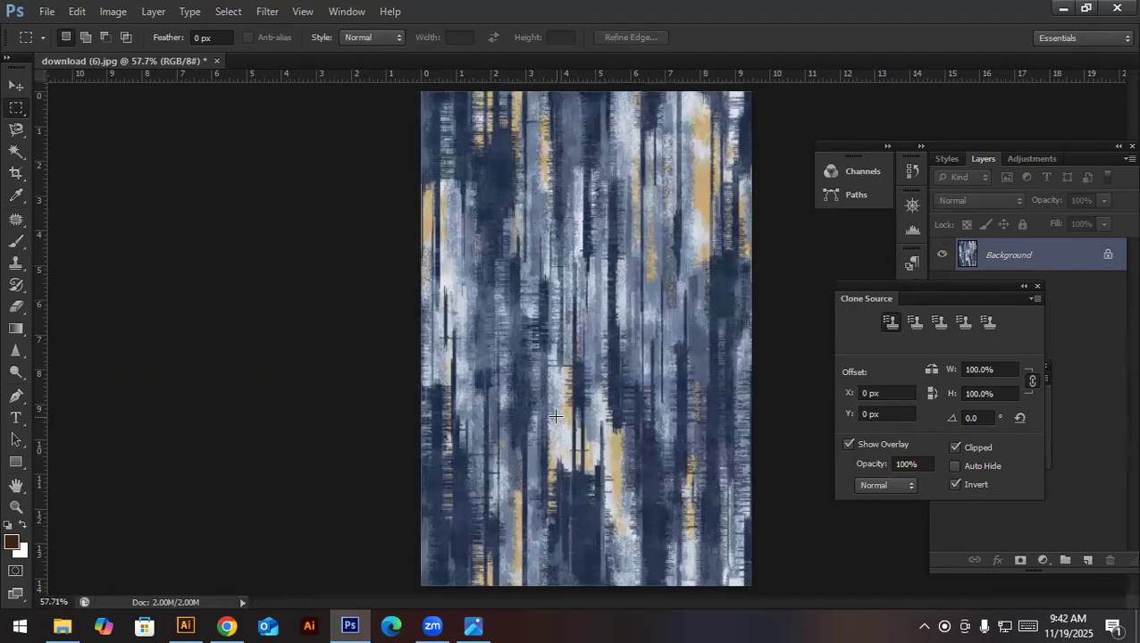
double_click(967, 255)
key("Return")
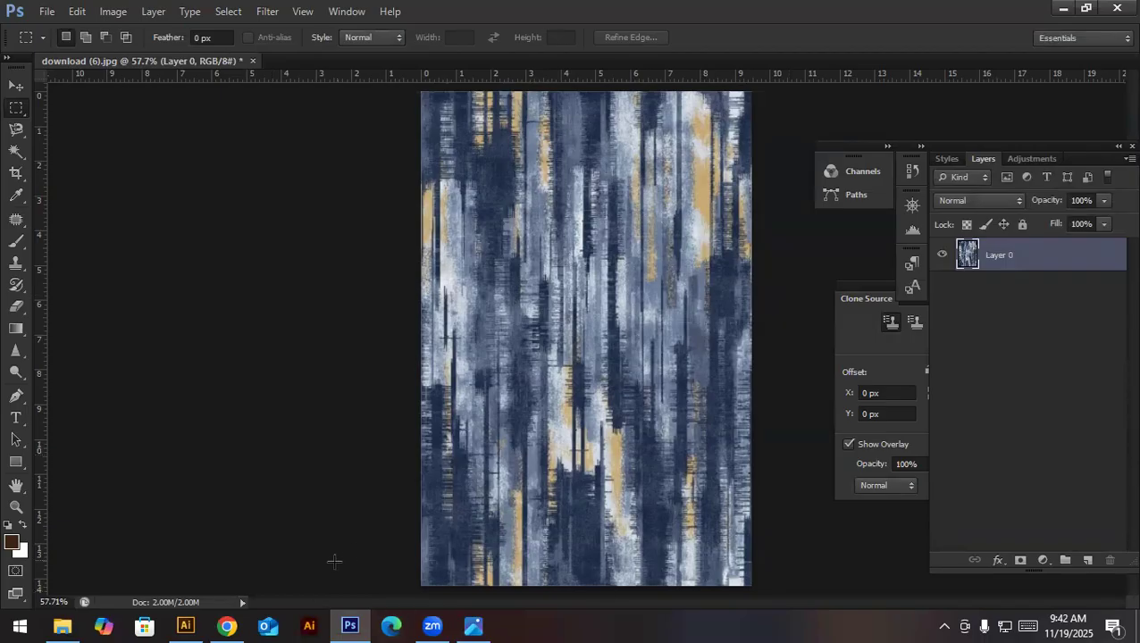
- Switch to Illustrator and create a new 20 x 20 in document in RGB Color with High (300 ppi) raster effects
left_click(309, 625)
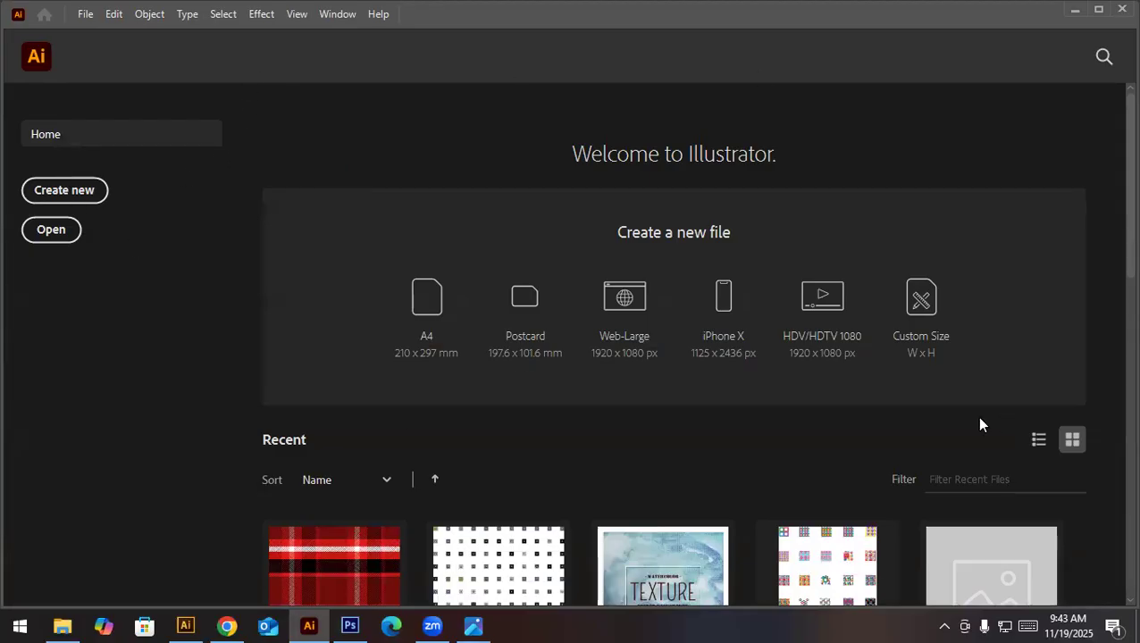
left_click(52, 230)
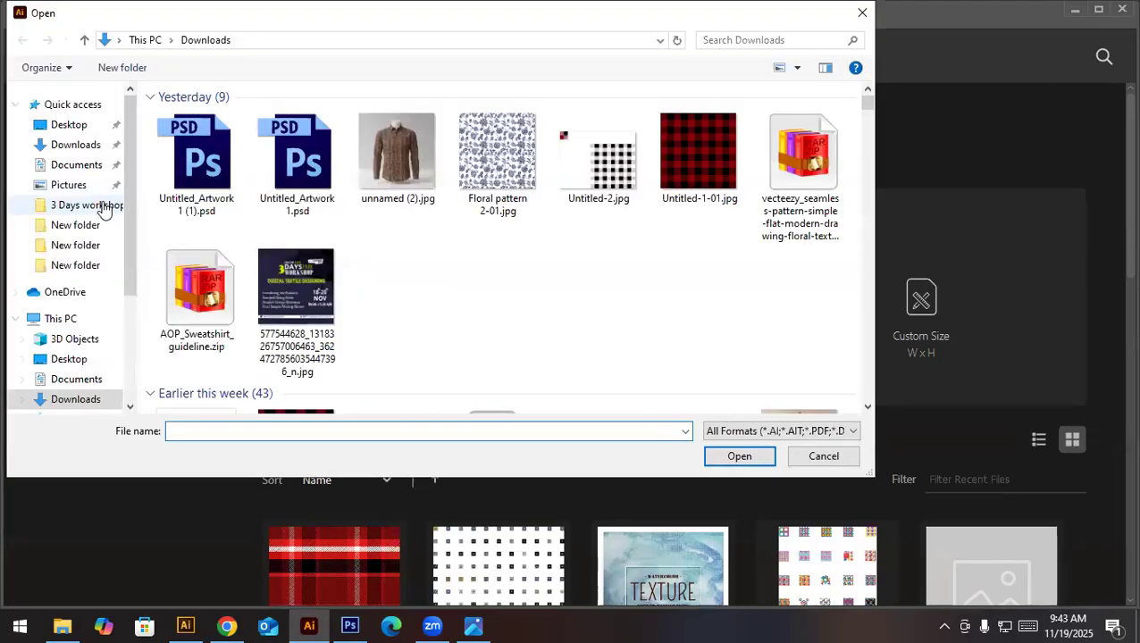
left_click(820, 457)
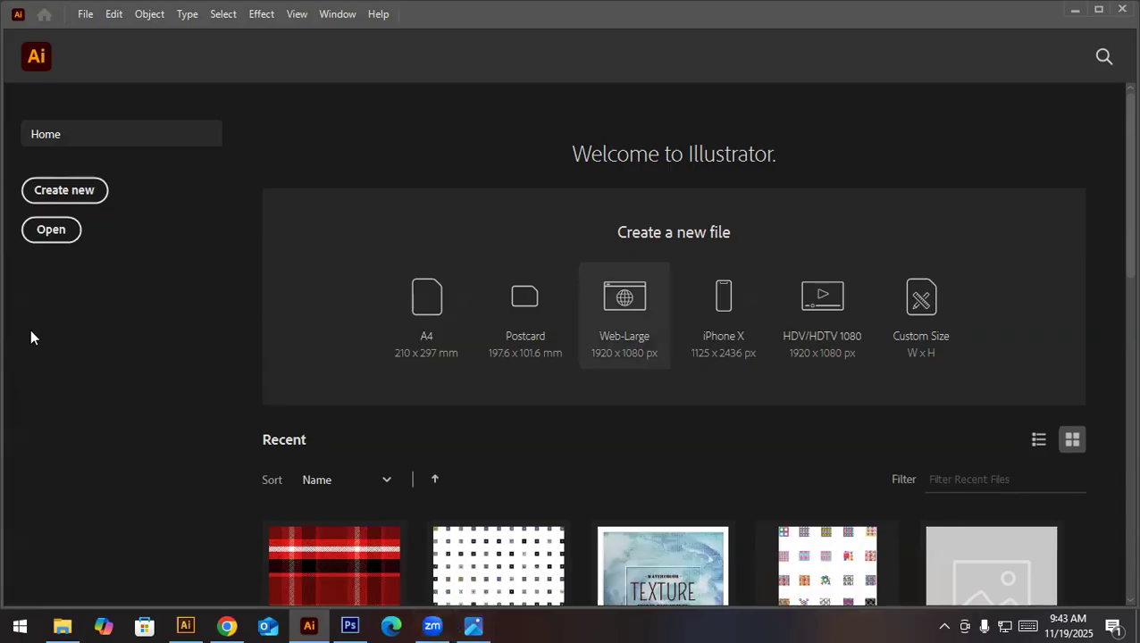
left_click(80, 190)
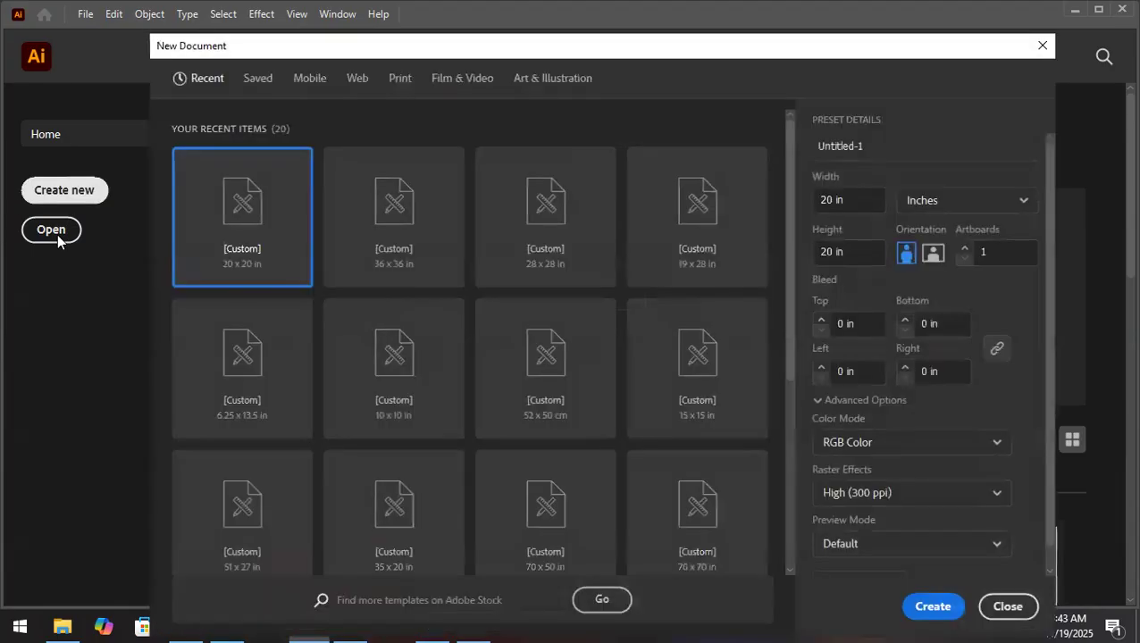
left_click(947, 595)
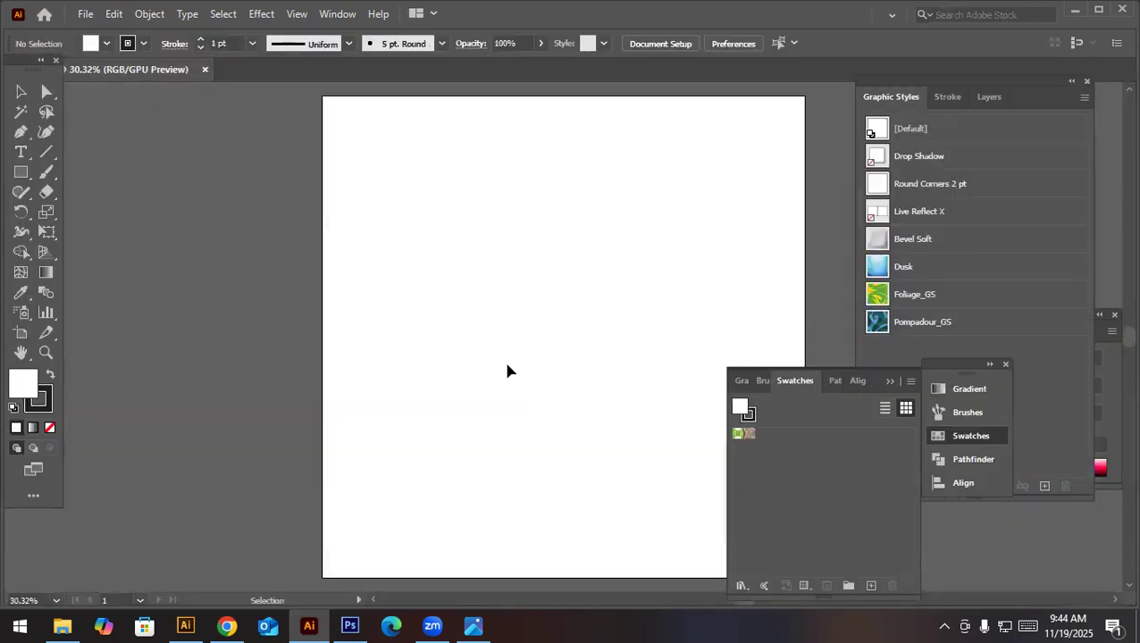
- Transfer the cleaned texture layer from Photoshop into the new Illustrator document and place it on the artboard
left_click(349, 625)
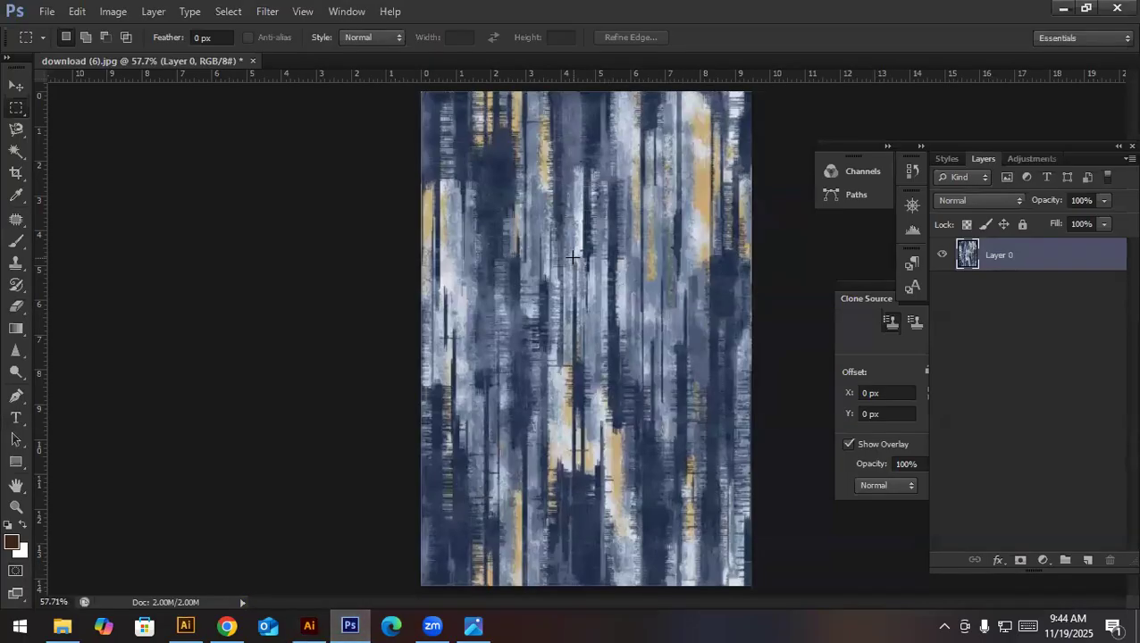
left_click(16, 85)
left_click_drag(593, 308, 282, 599)
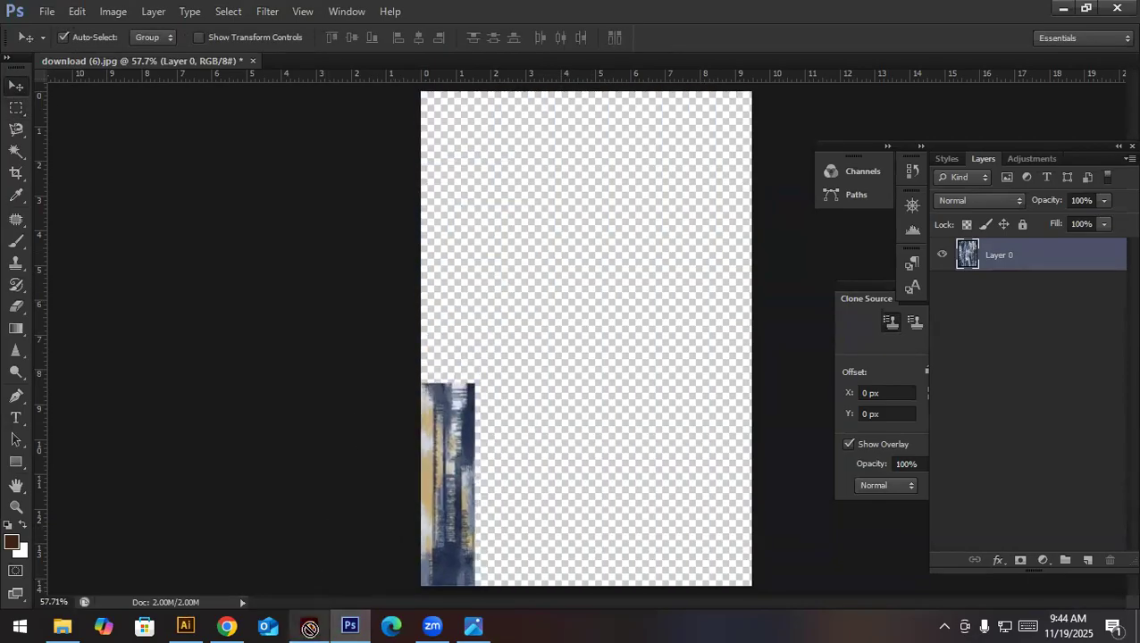
left_click(309, 625)
left_click_drag(533, 354, 532, 351)
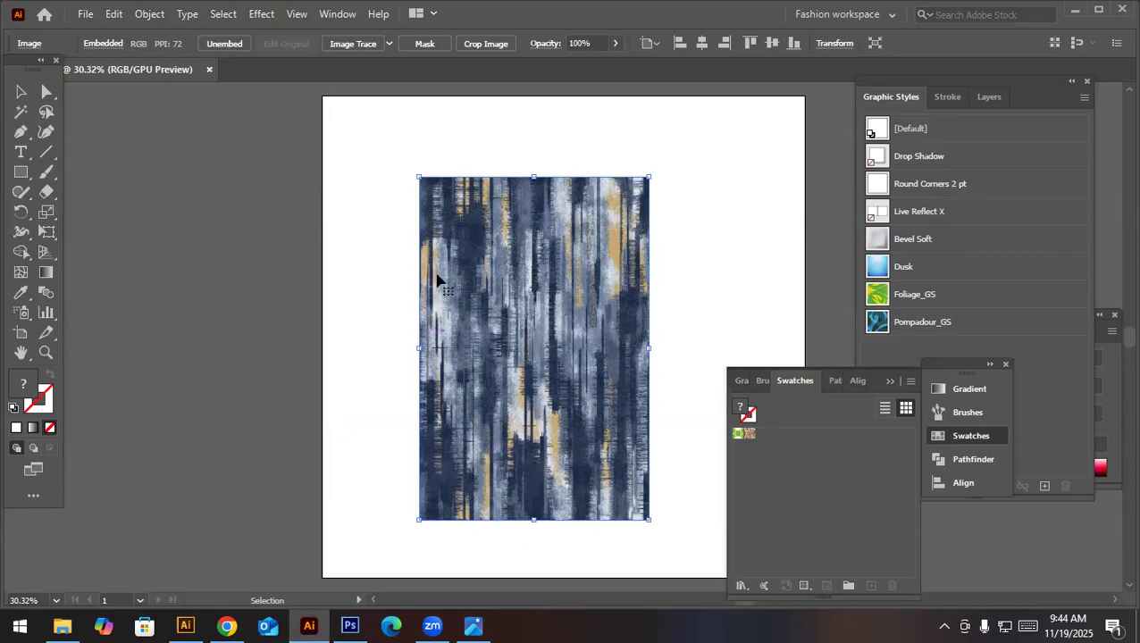
- Trace the texture image with the High Fidelity Photo preset, expand it into vector paths, and check the paths up close
left_click(390, 43)
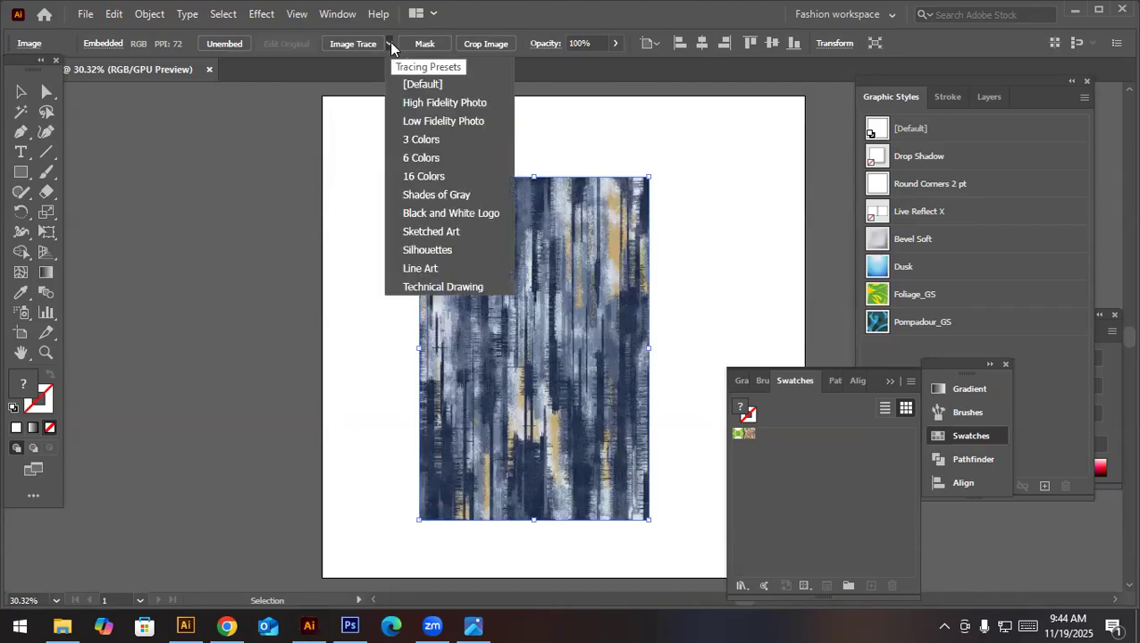
left_click(480, 104)
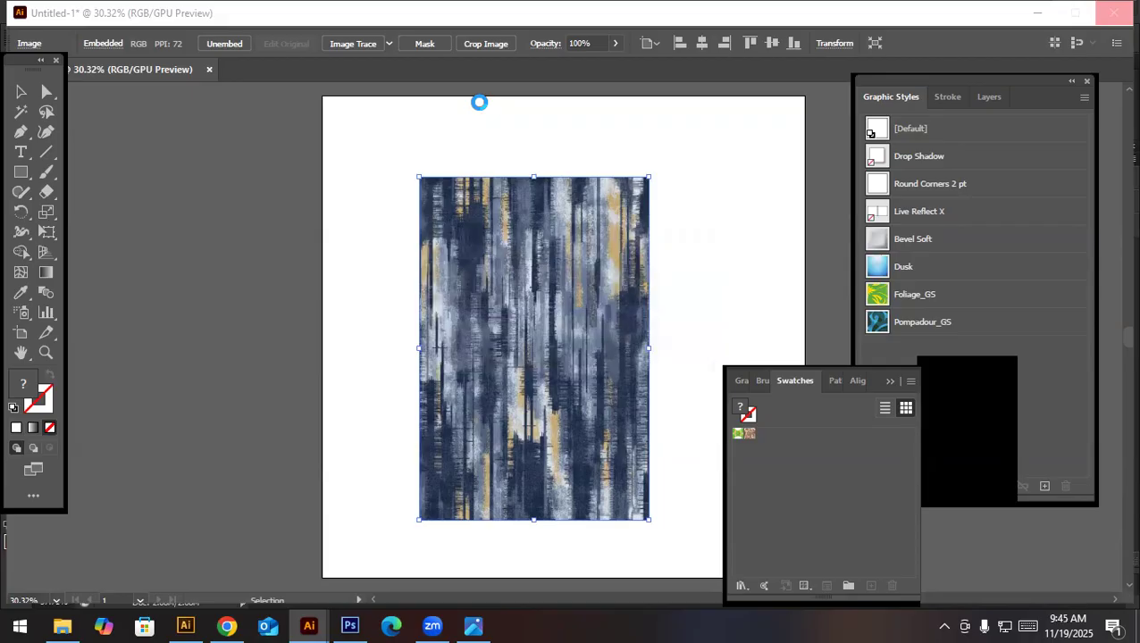
key("z")
left_click_drag(490, 244, 938, 518)
key("v")
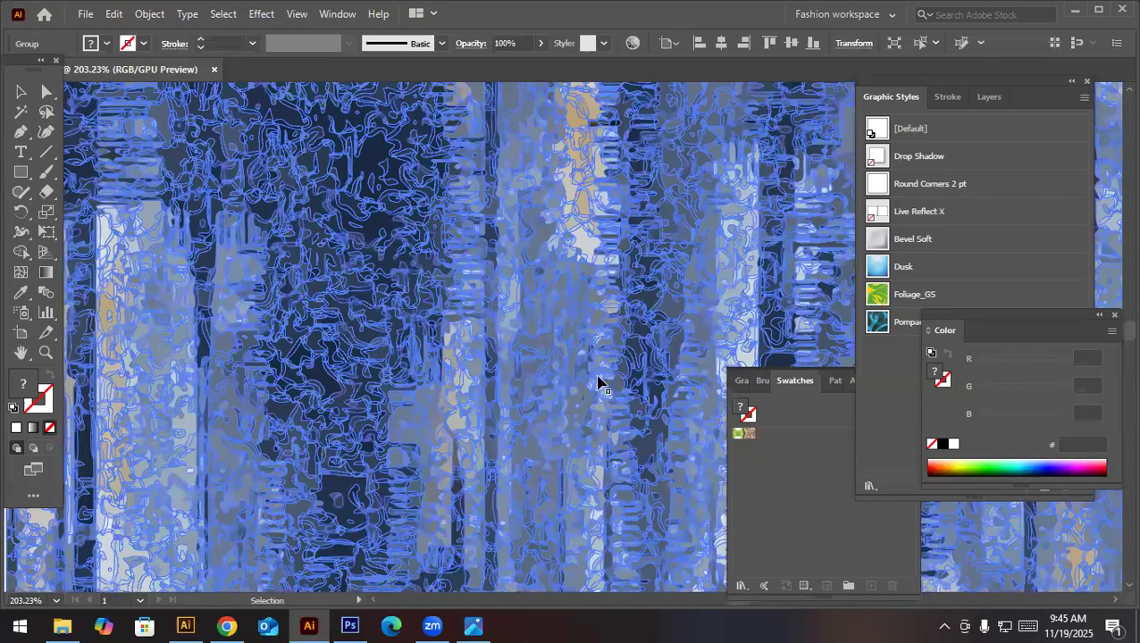
key("ctrl+0")
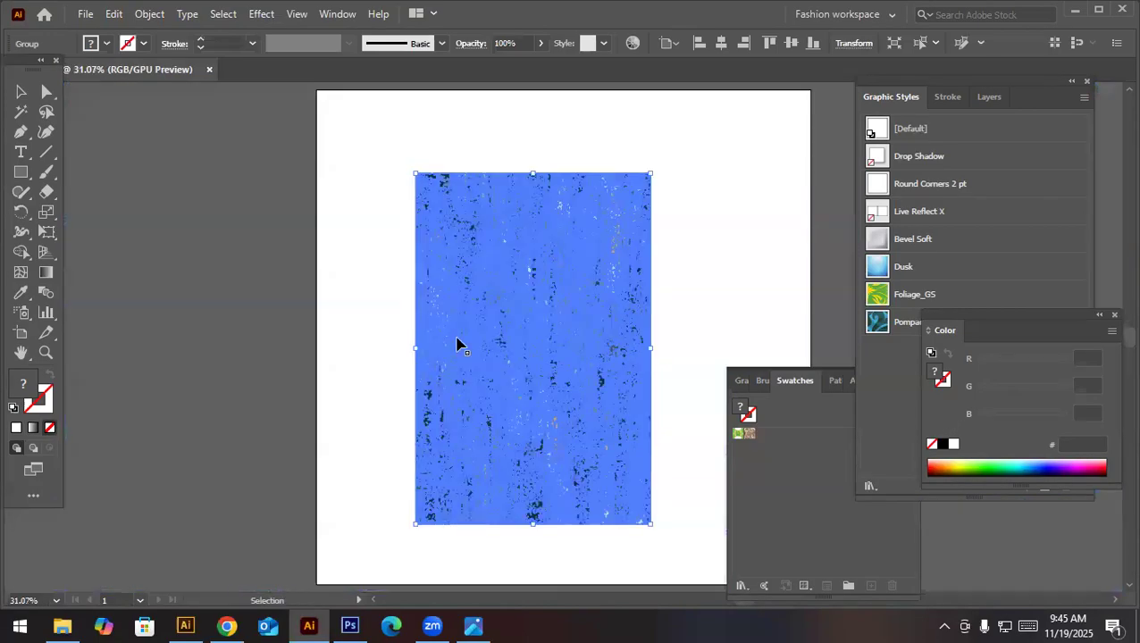
- Switch to Photoshop and create a new 20 x 20 inch document at 300 pixels/inch in RGB Color with a white background
left_click(349, 625)
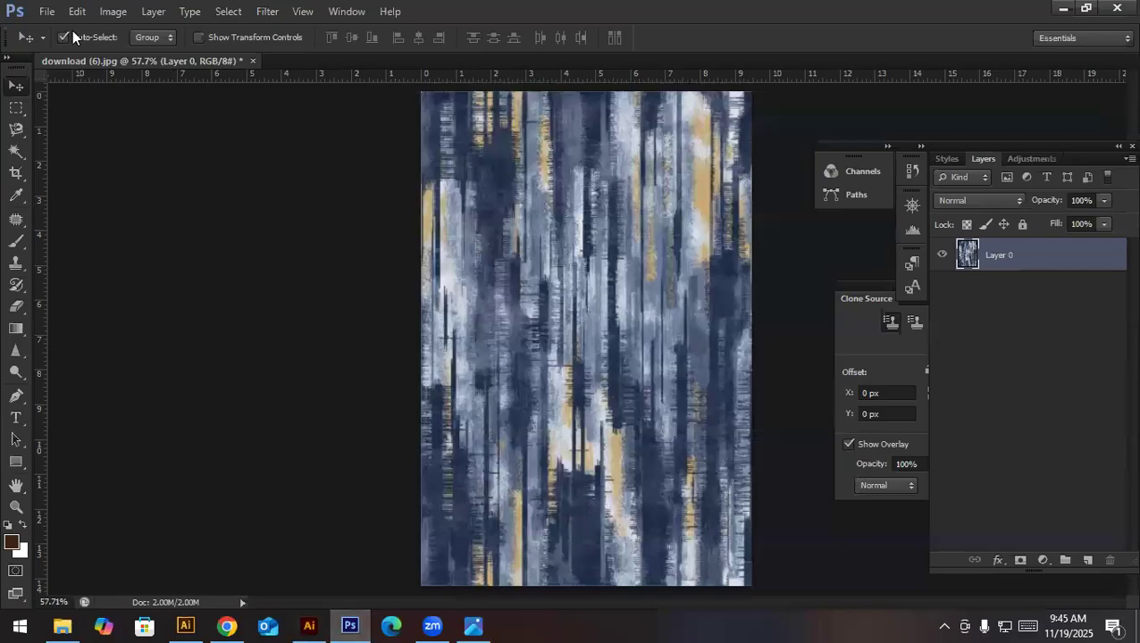
left_click(46, 11)
left_click(55, 30)
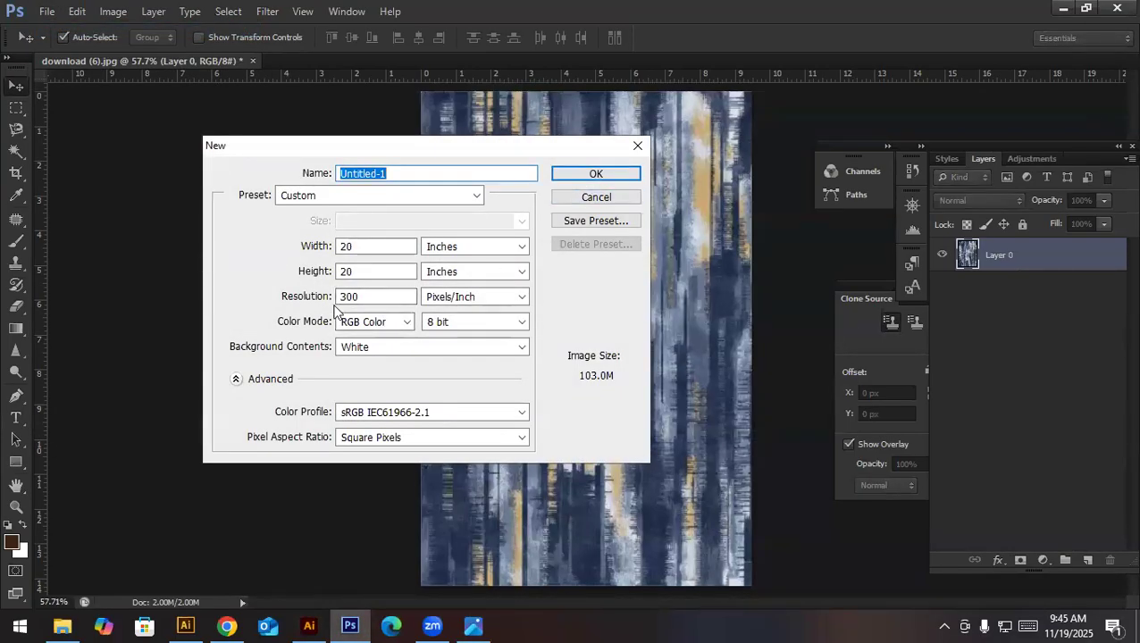
left_click(576, 174)
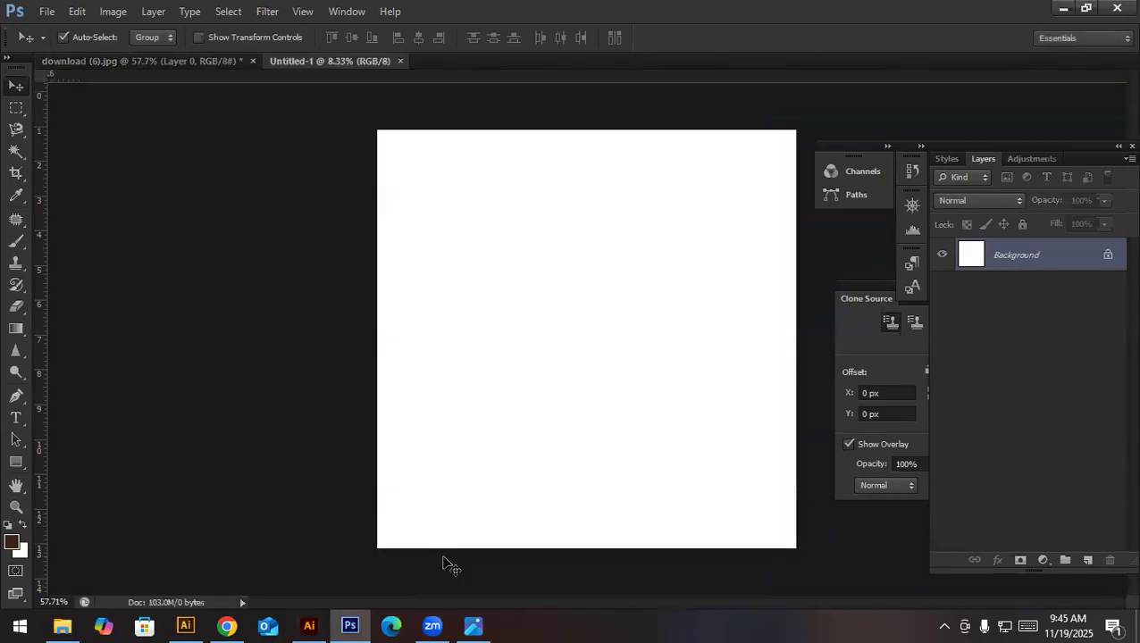
- Transfer the vectorized texture from Illustrator into the new 20 x 20 inch Photoshop document and commit the placement
left_click(309, 625)
left_click_drag(367, 160, 677, 539)
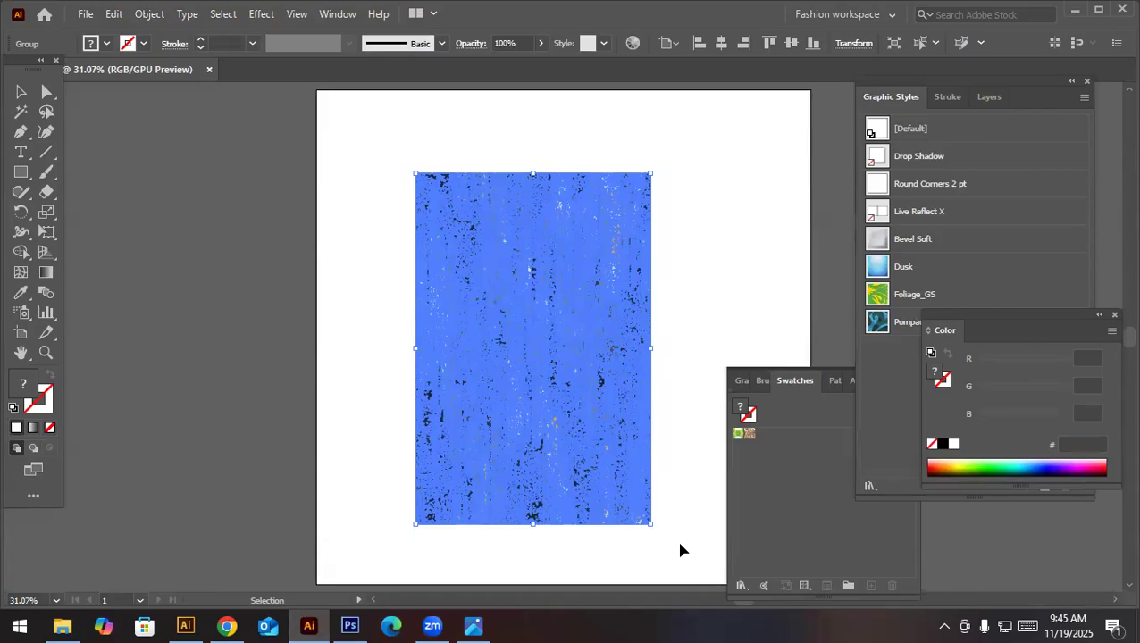
left_click_drag(542, 501, 483, 386)
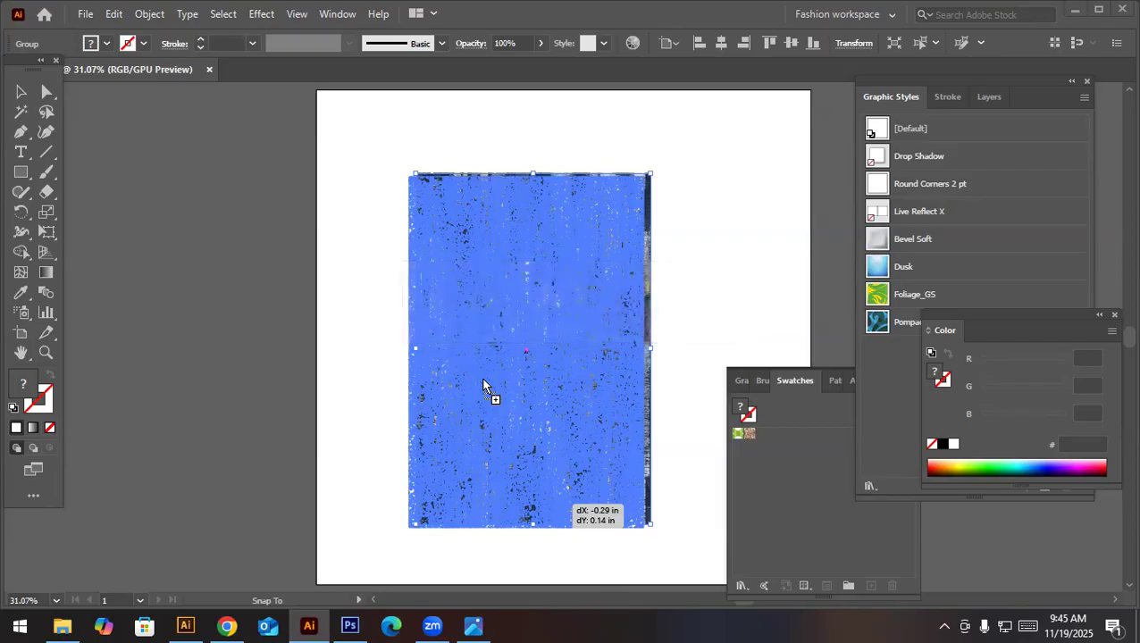
left_click_drag(483, 385, 483, 384)
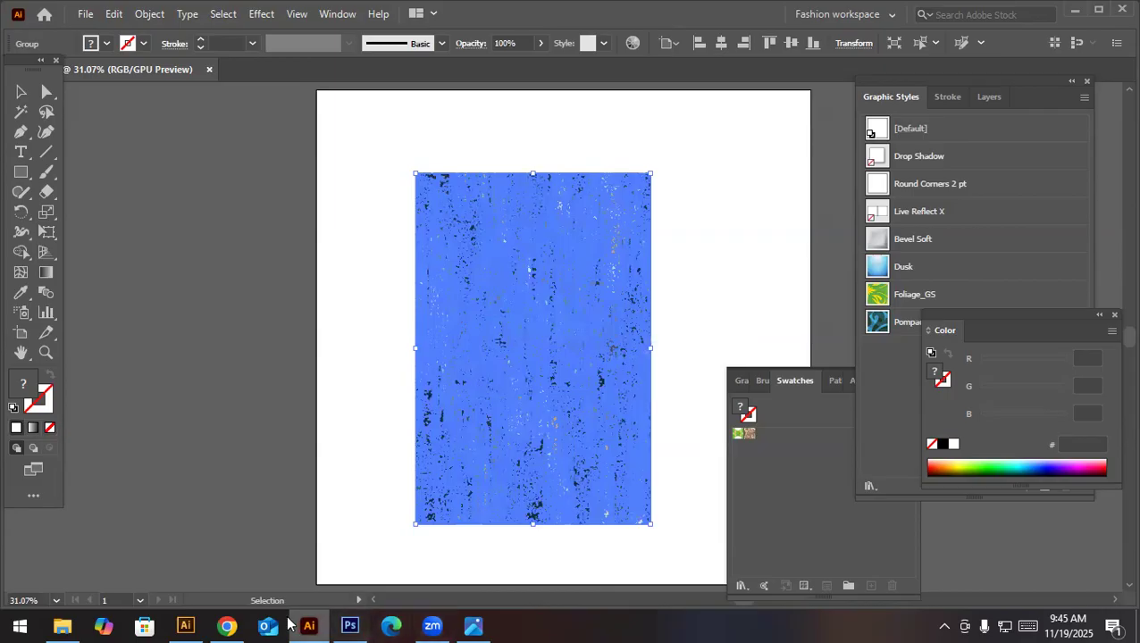
left_click(351, 625)
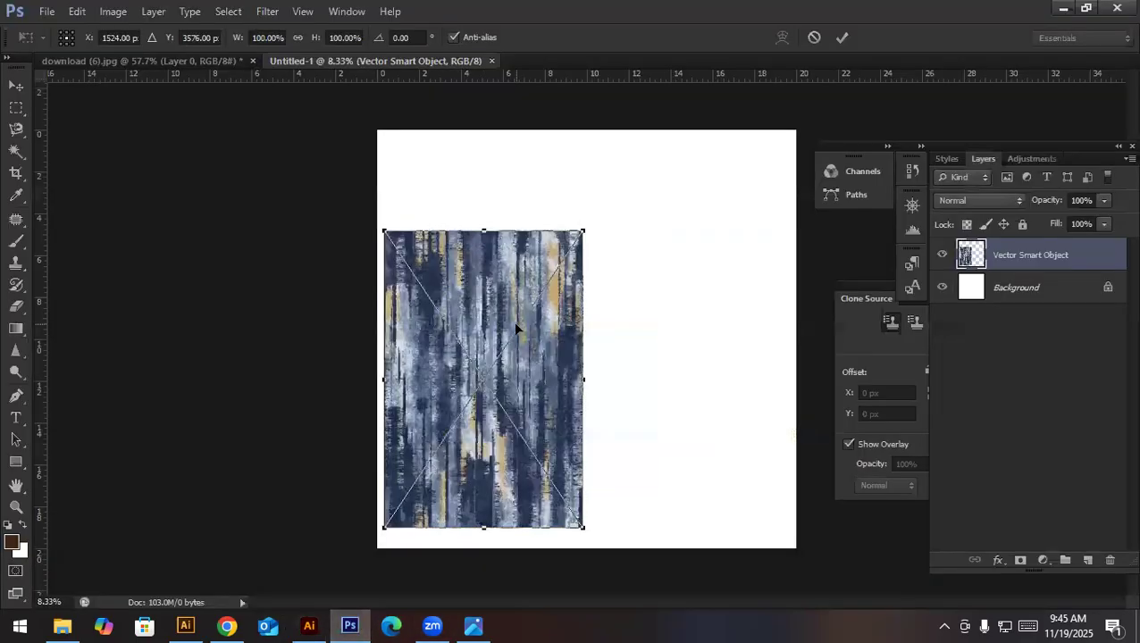
key("Return")
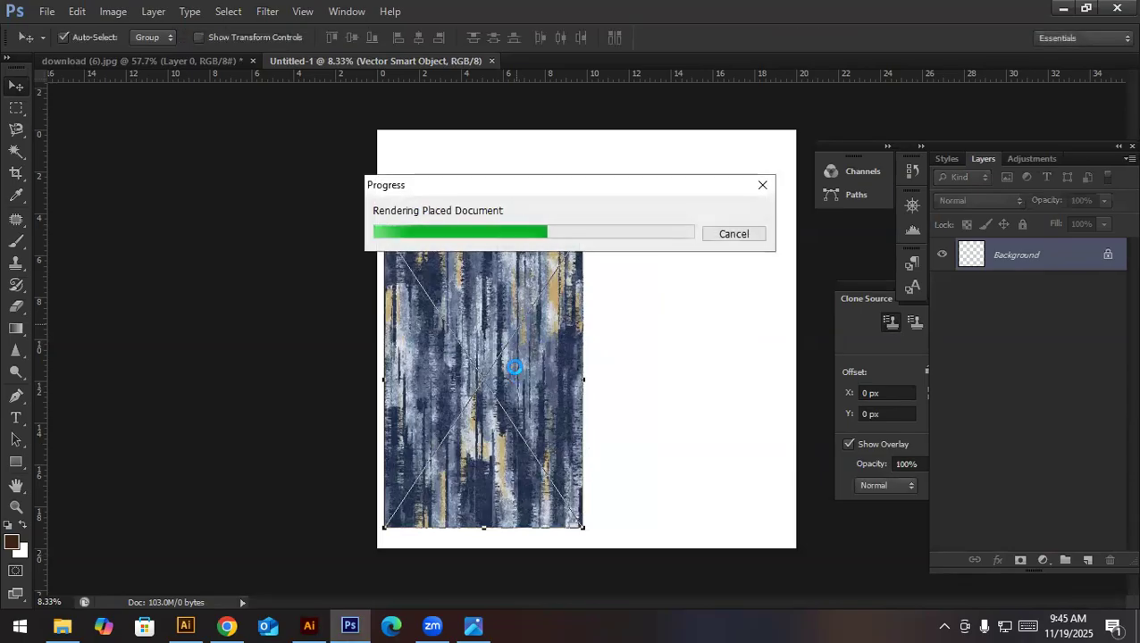
- Move the placed texture flush with the canvas's upper-left corner and rasterize its layer
left_click_drag(487, 375, 473, 271)
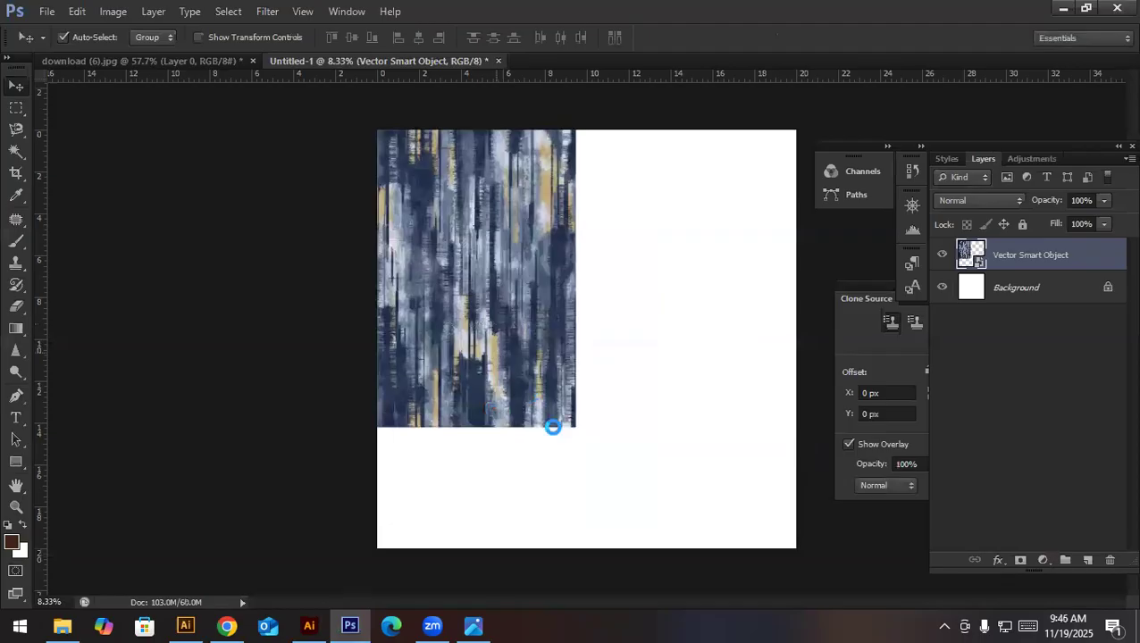
key("ctrl+t")
key("Return")
right_click(1052, 258)
left_click(936, 198)
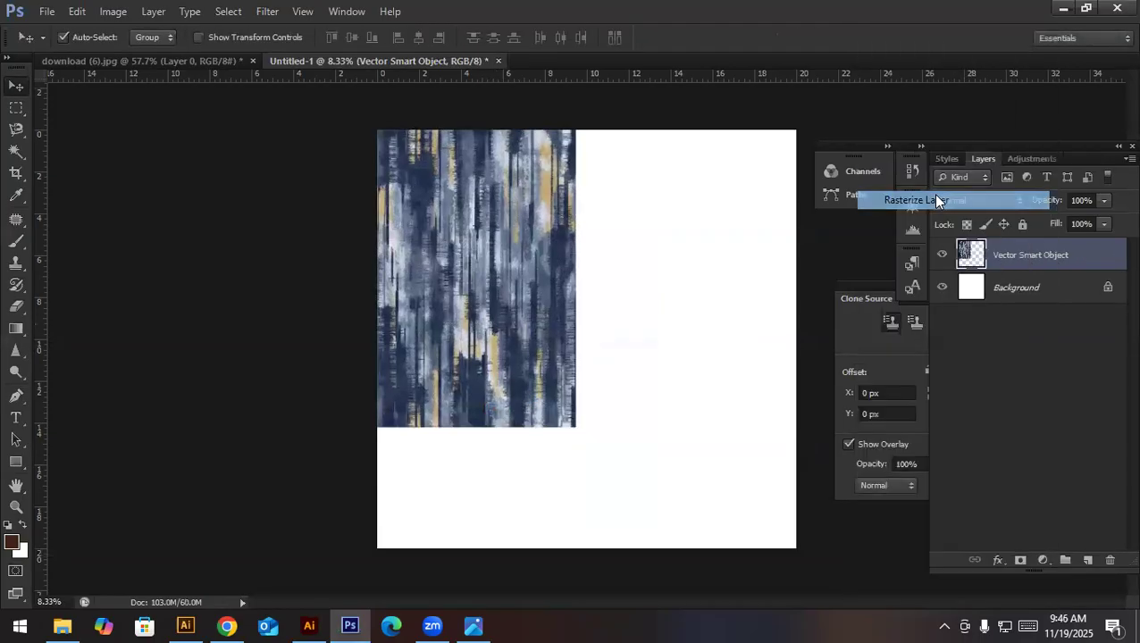
- Scale the texture to about 140.8% to span the canvas height, and stretch its lower edge slightly past the canvas
key("ctrl+t")
left_click_drag(575, 429, 656, 549)
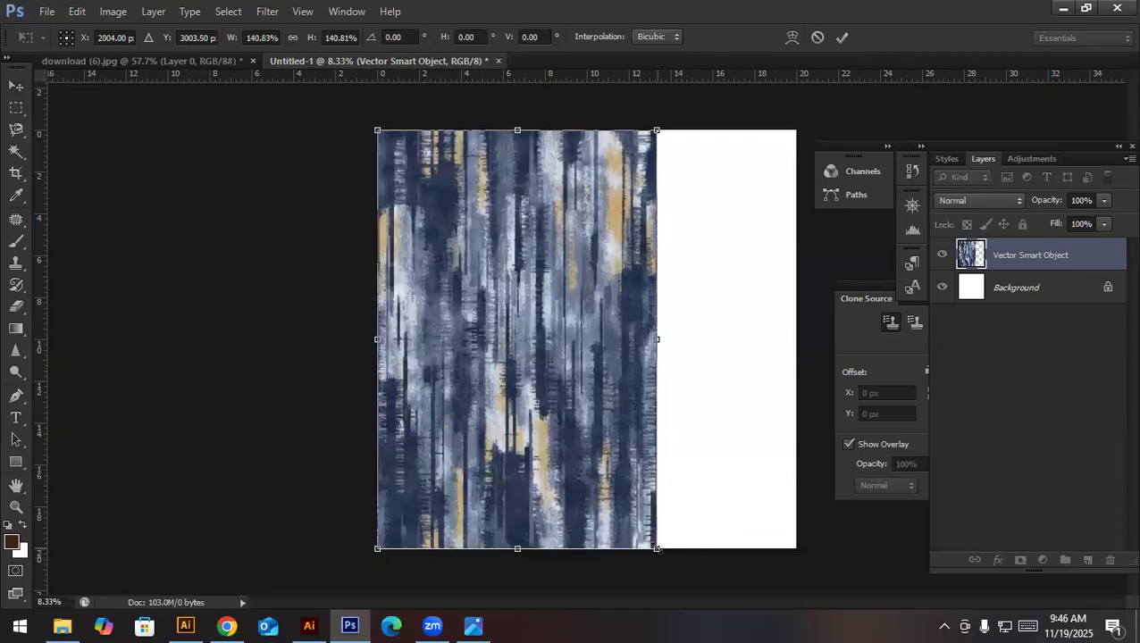
key("Return")
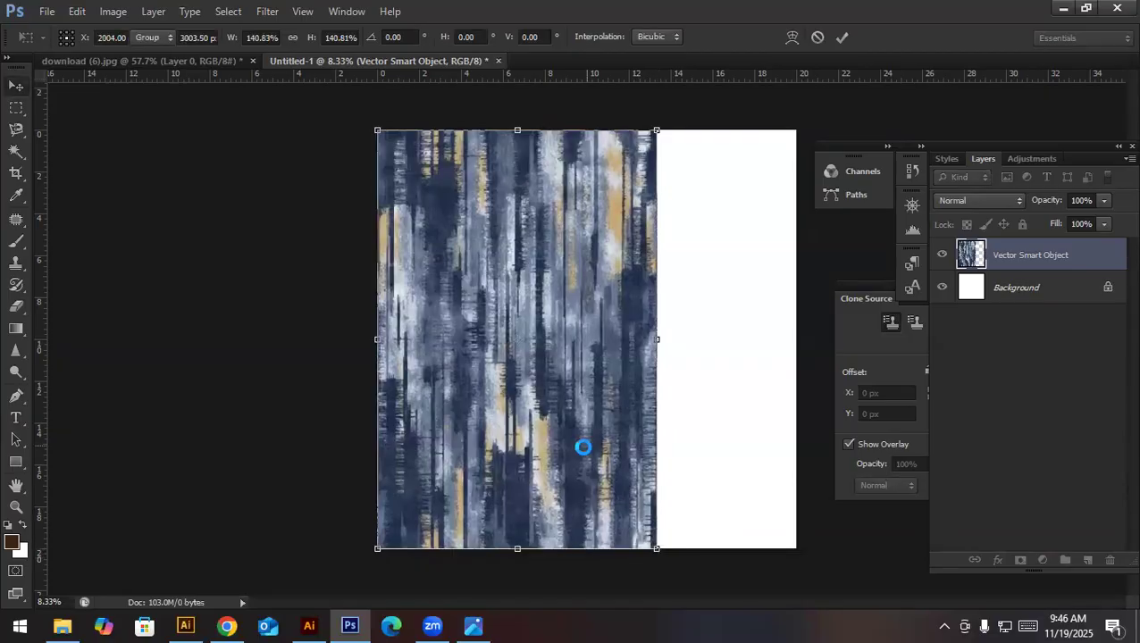
left_click_drag(656, 550, 721, 395)
key("ctrl+t")
key("Return")
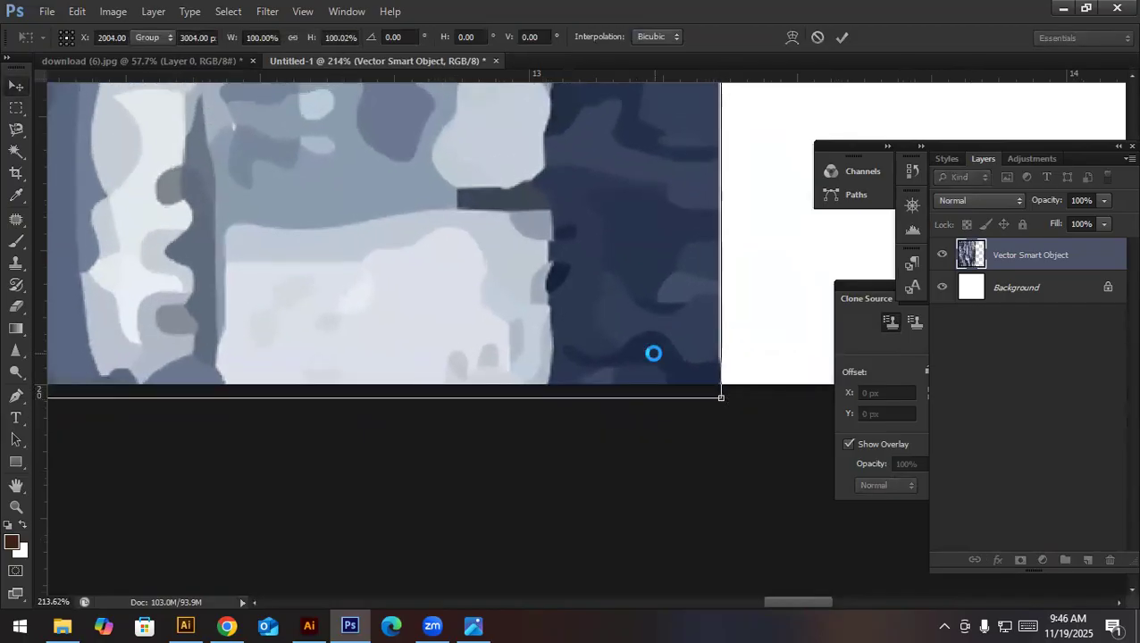
key("ctrl+0")
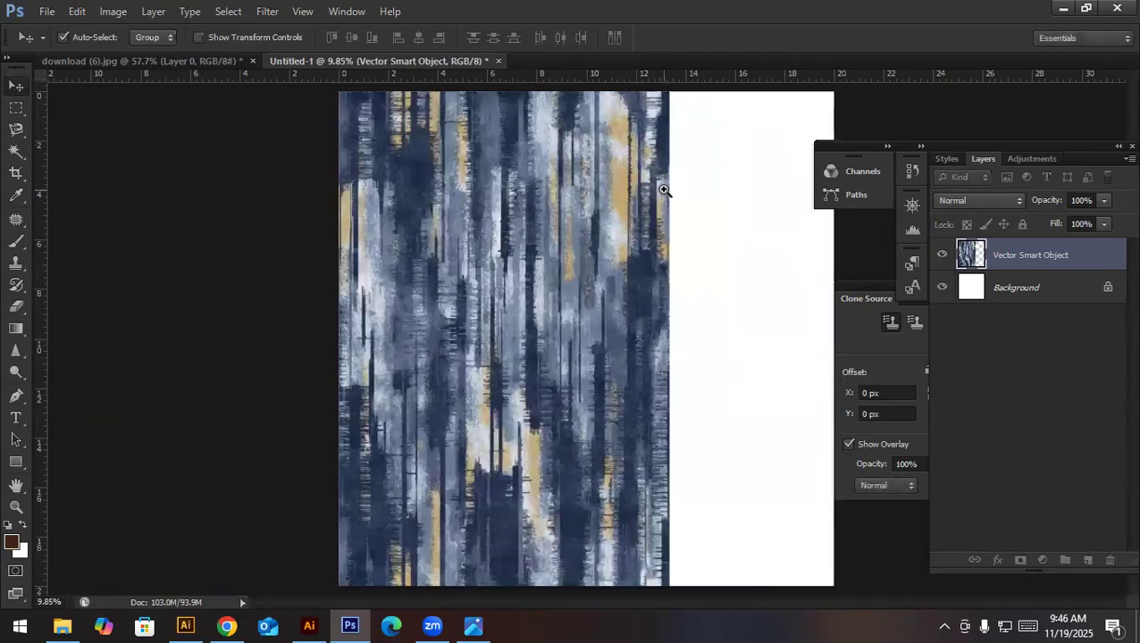
- Enlarge the texture to about 100.15% from its upper-right corner so the rounded edge extends above the canvas
scroll(670, 92, "up", 12)
left_click_drag(455, 157, 465, 379)
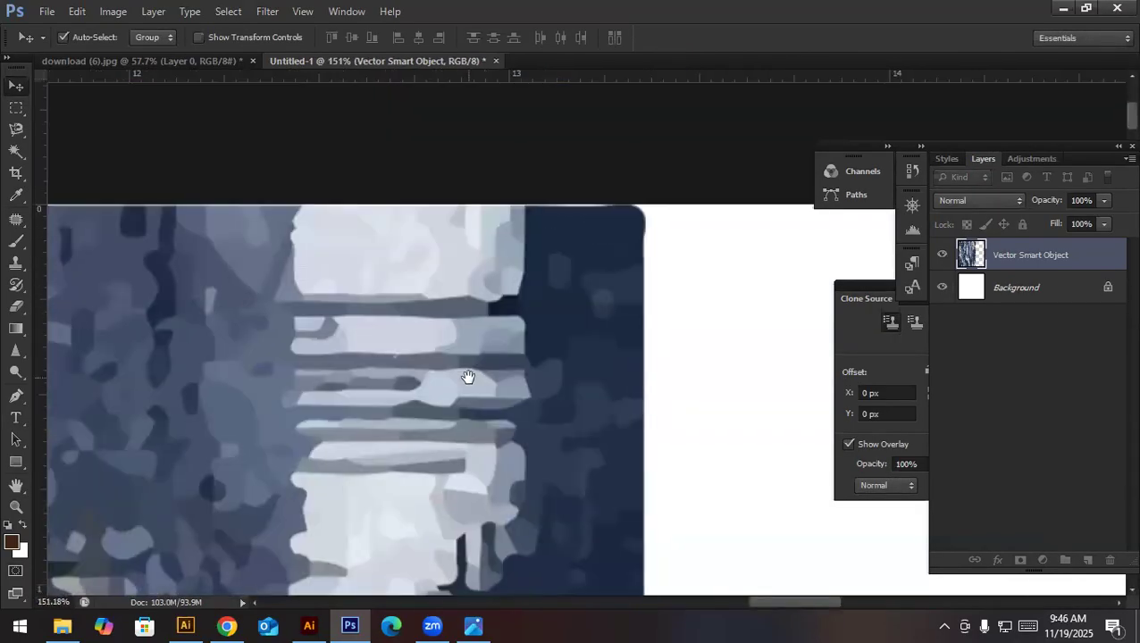
scroll(634, 218, "up", 4)
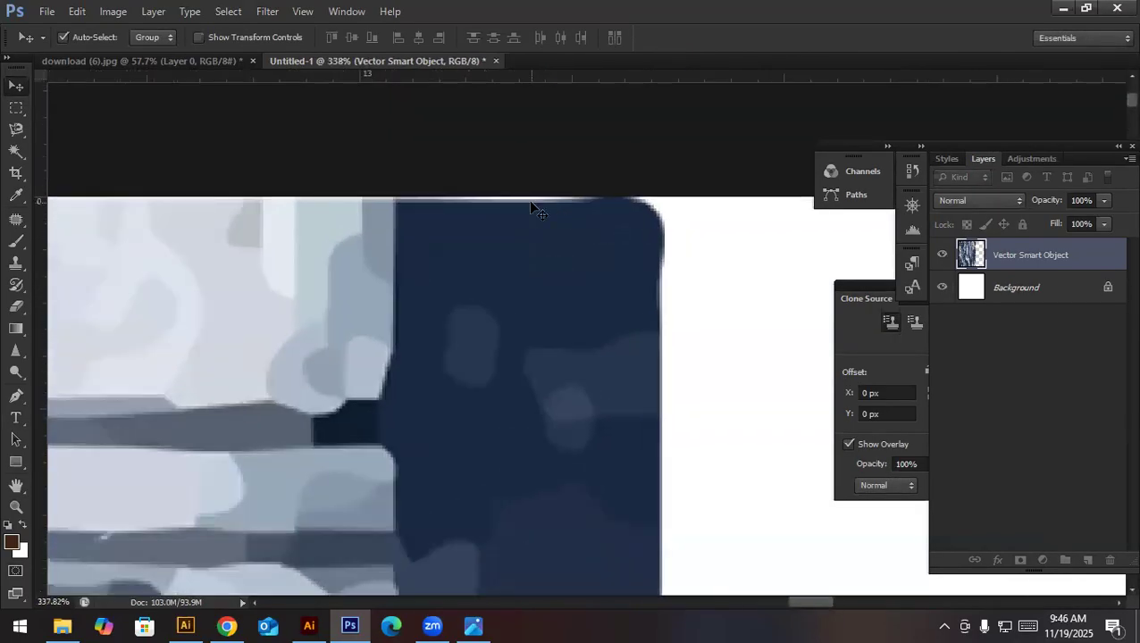
key("ctrl+t")
left_click_drag(669, 193, 681, 171)
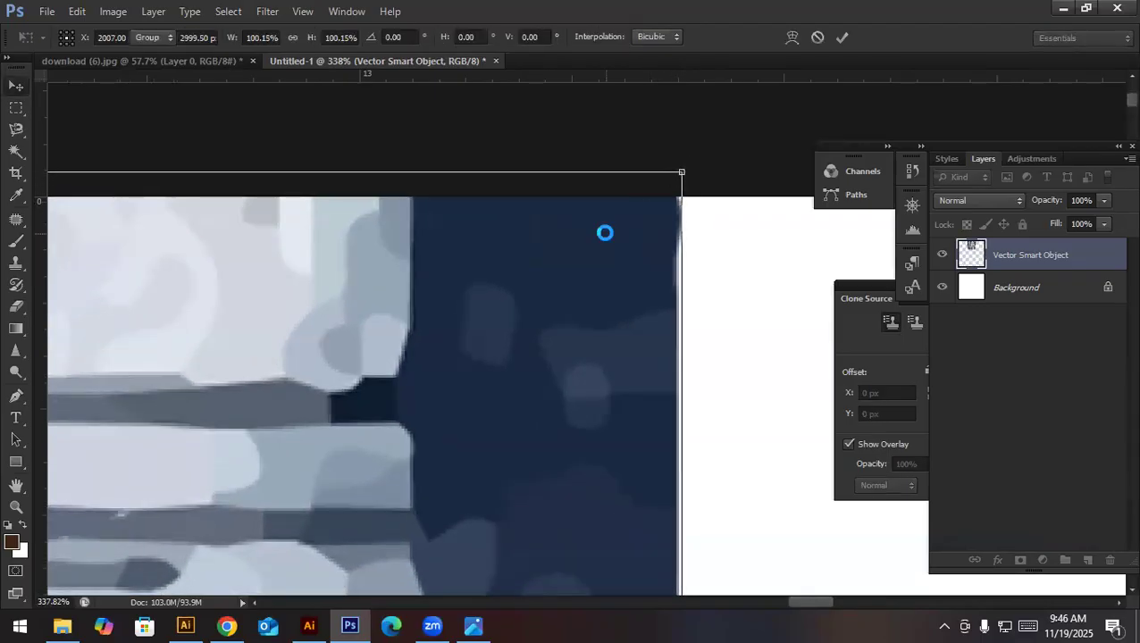
key("Return")
key("ctrl+0")
key("c")
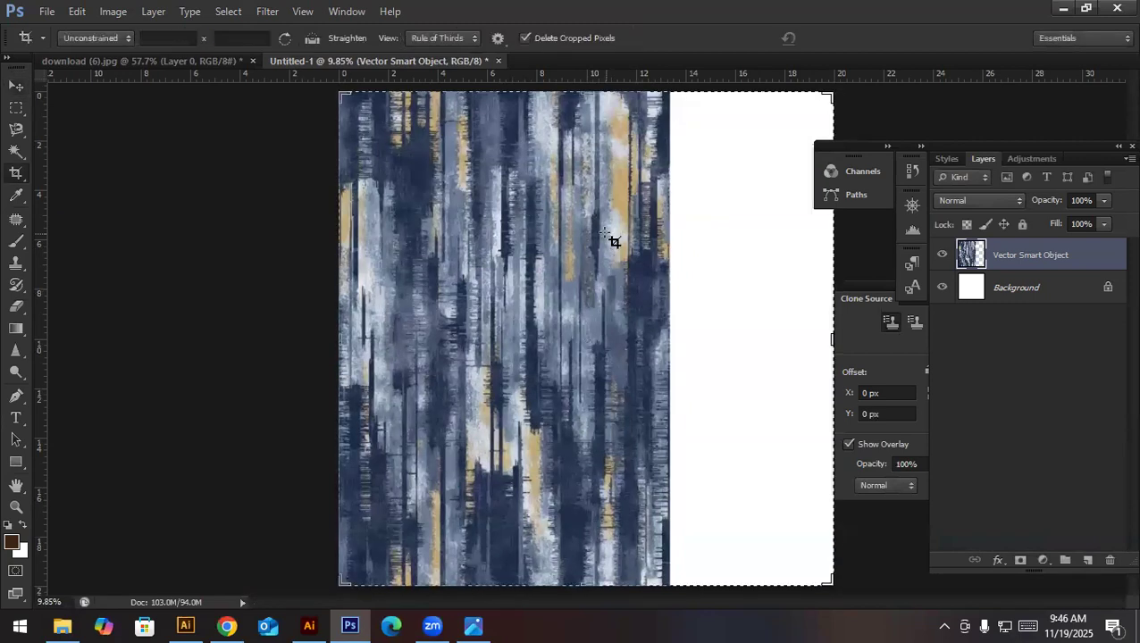
left_click(604, 233)
key("Escape")
left_click(15, 85)
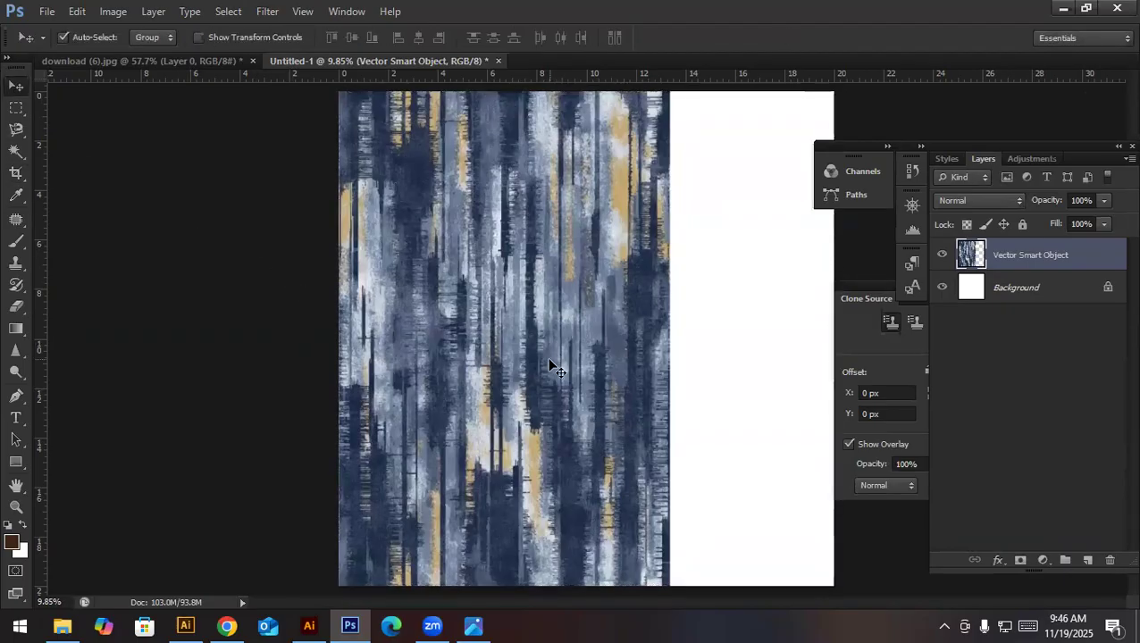
- Open the Filter Gallery for the texture layer and preview the Spatter brush stroke filter up close
left_click_drag(469, 214, 552, 326)
left_click(267, 12)
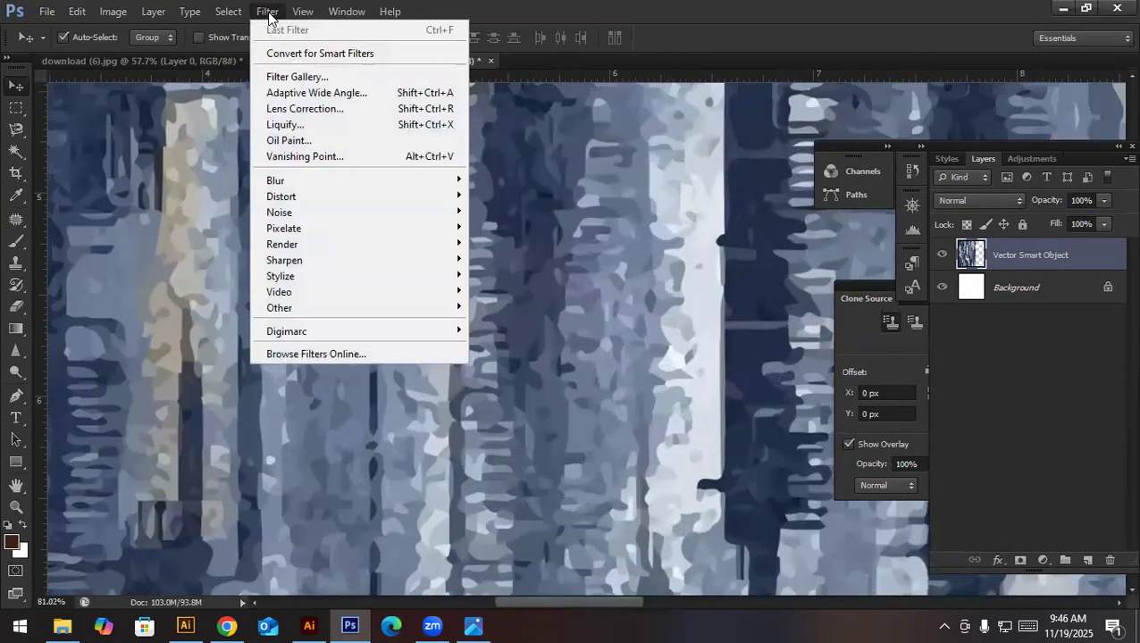
left_click(282, 79)
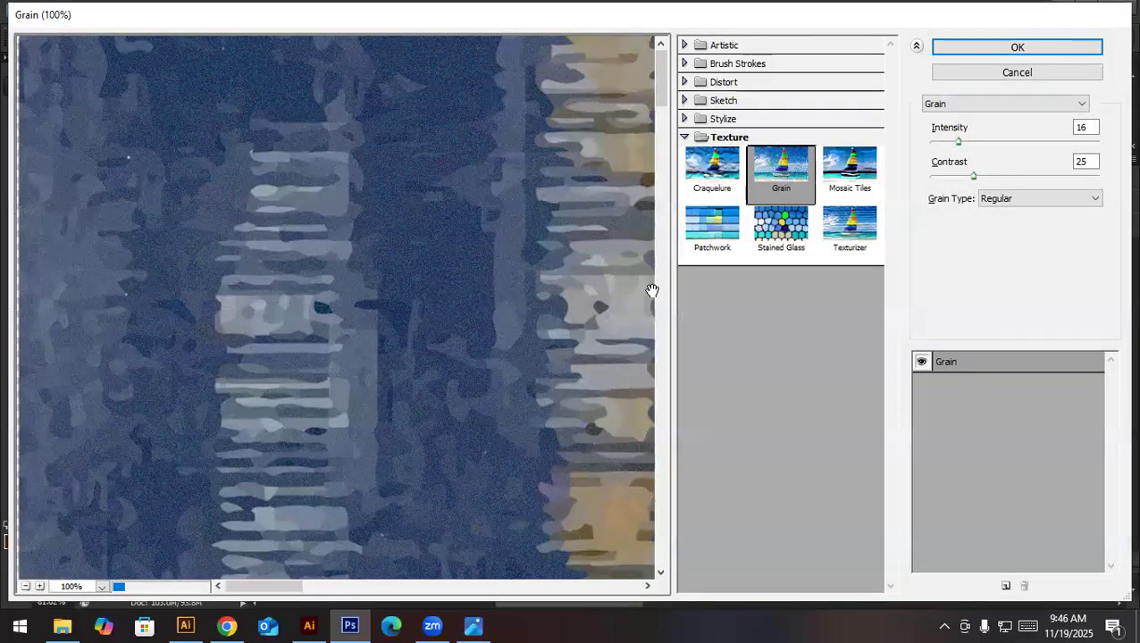
left_click(728, 82)
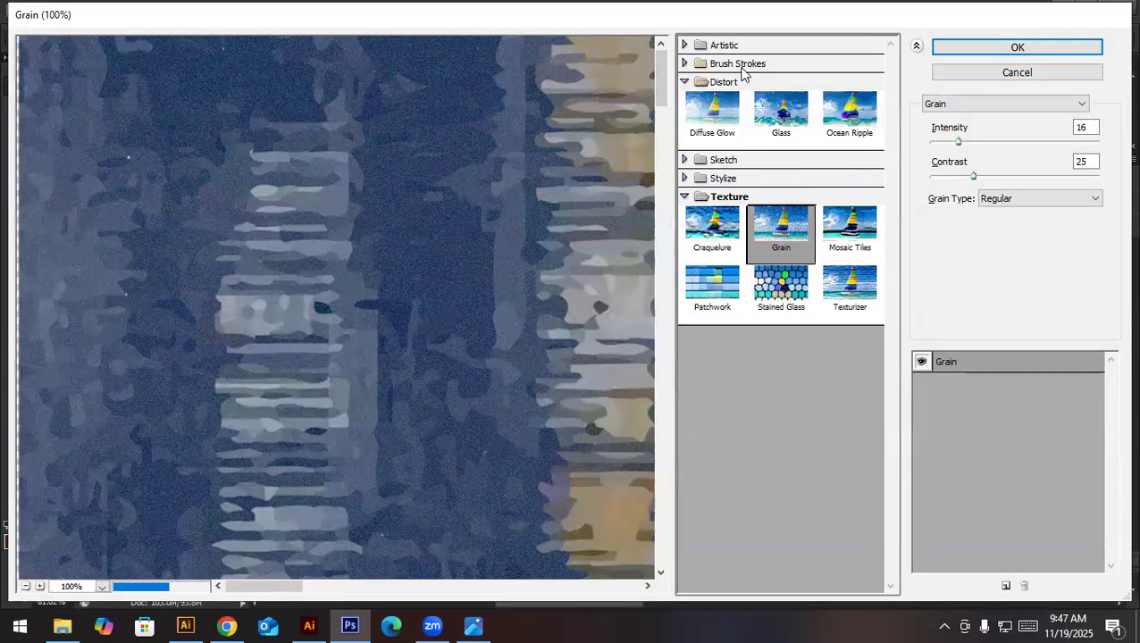
left_click(737, 63)
left_click(850, 150)
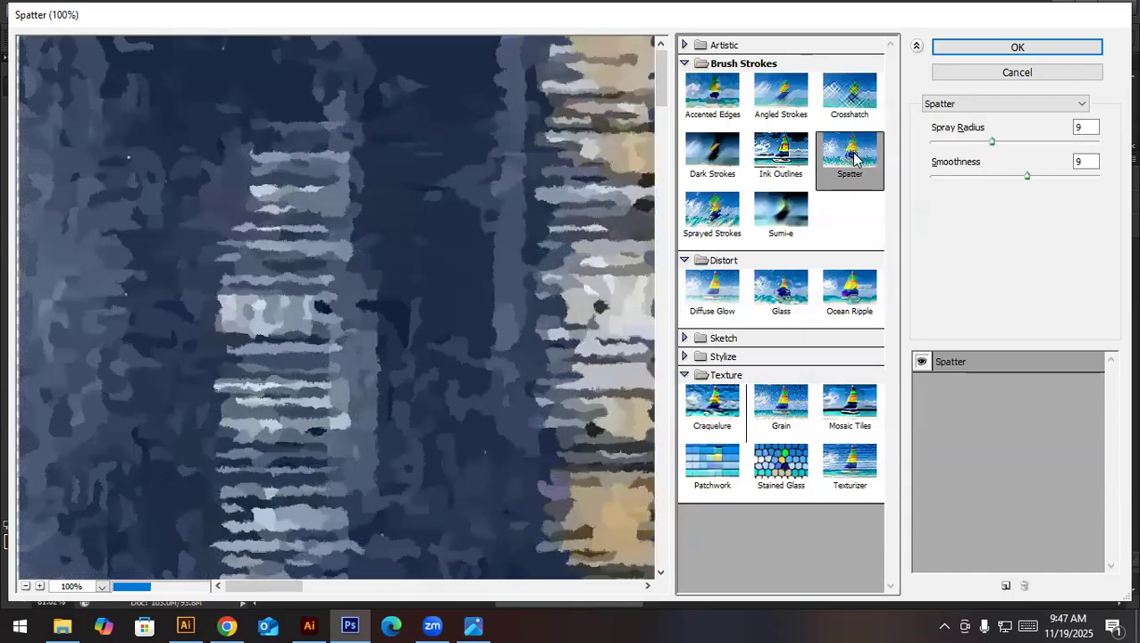
left_click(470, 290, "alt")
left_click(470, 289, "ctrl")
left_click(469, 289, "ctrl")
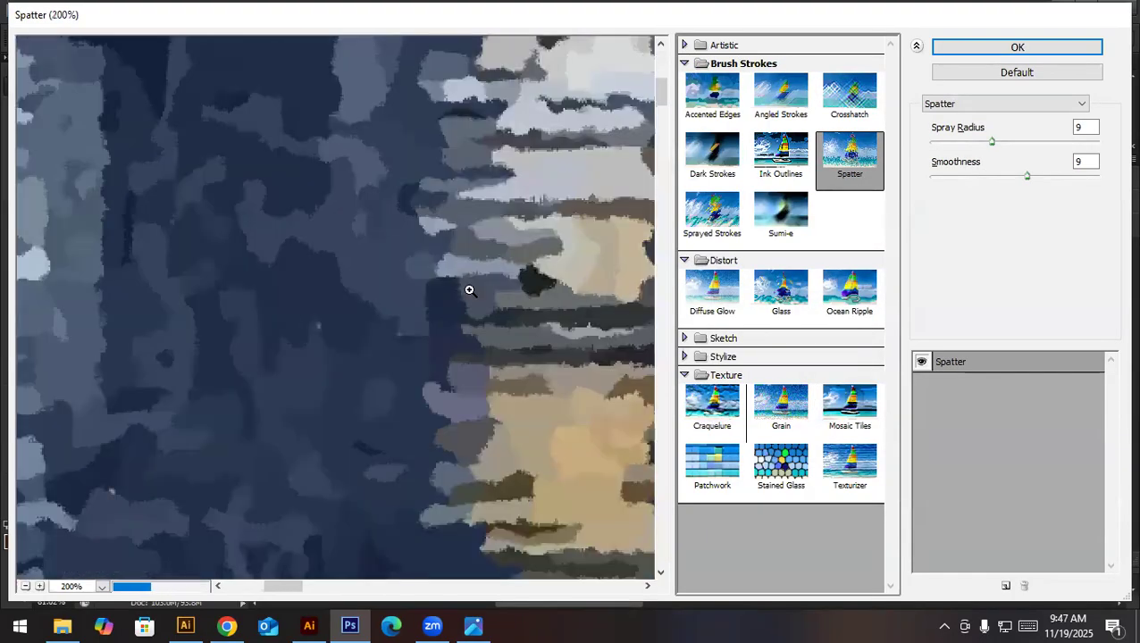
- Compare the Sprayed Strokes and Spatter filters on the texture, both over the whole pattern and in close-up
left_click(711, 217)
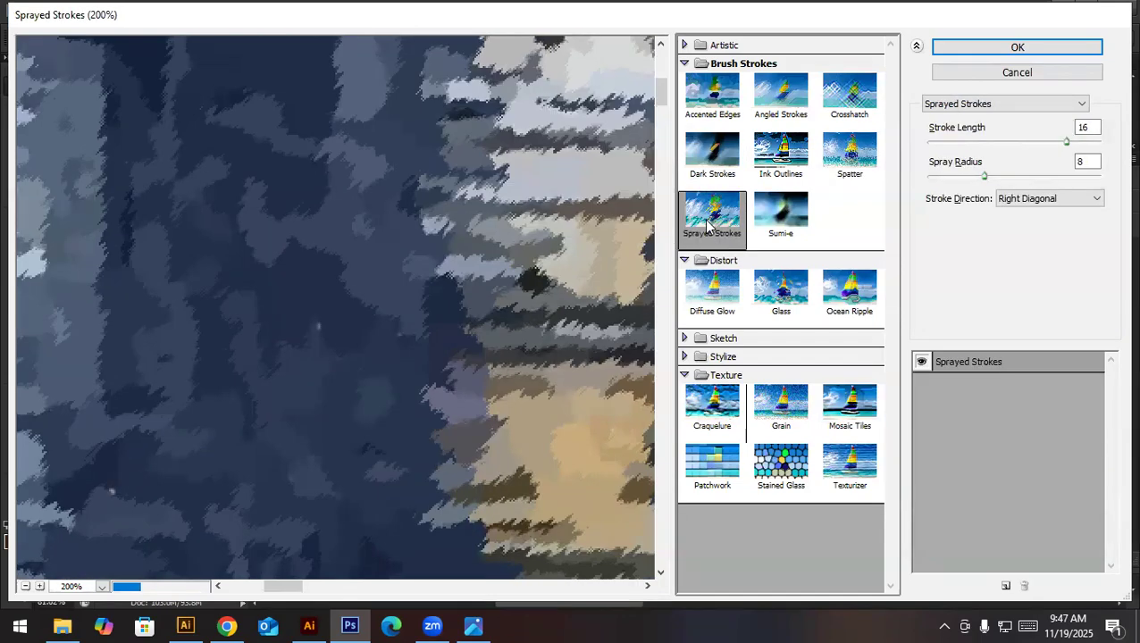
left_click(439, 299, "alt")
left_click(439, 299, "alt")
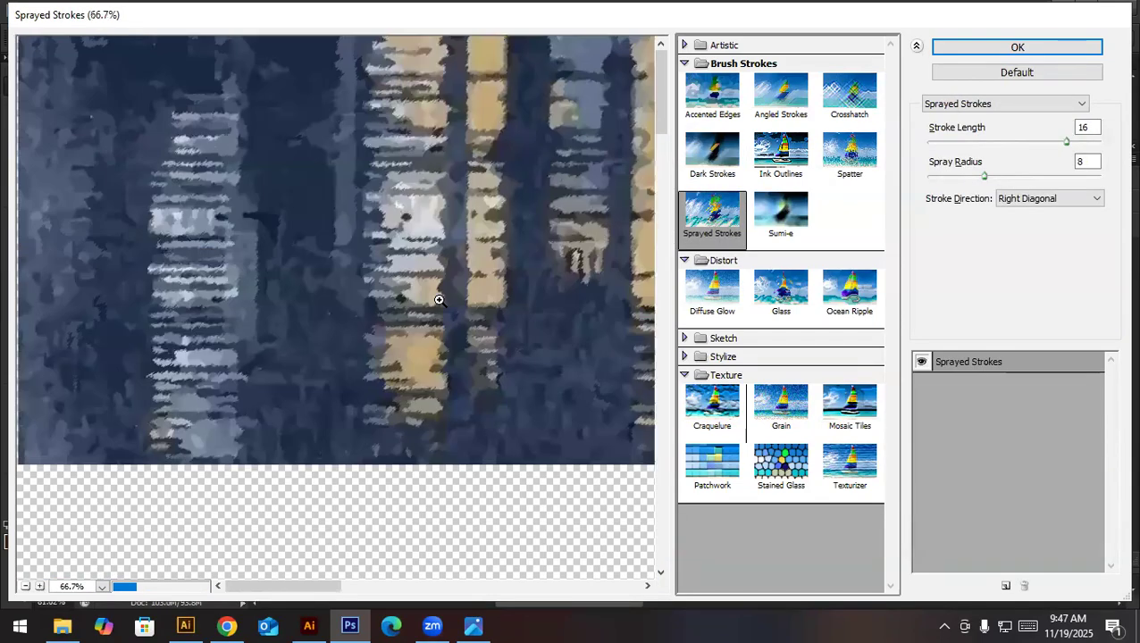
left_click(439, 300, "alt")
left_click(440, 300, "alt")
left_click(440, 301, "alt")
left_click(440, 301, "alt")
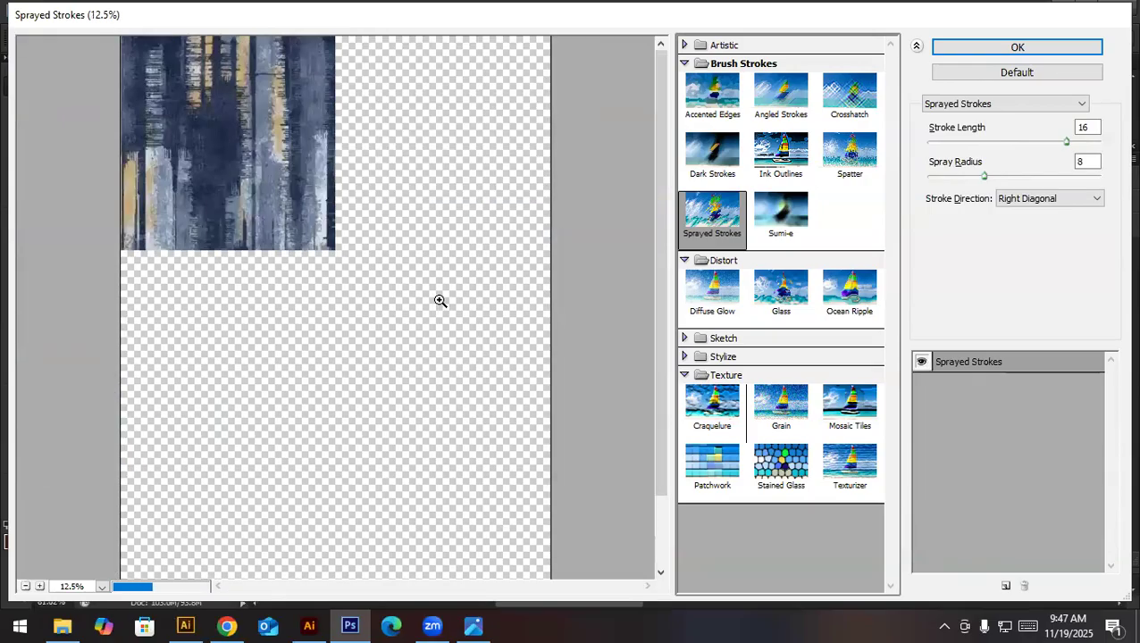
key("ctrl+plus")
key("ctrl+minus")
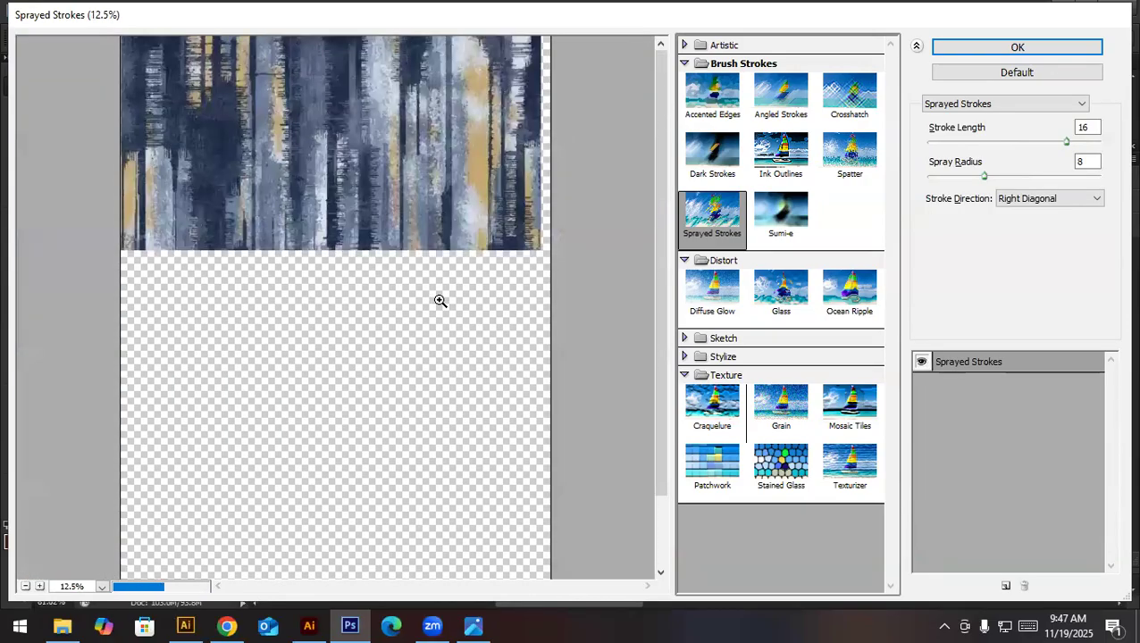
left_click(848, 145)
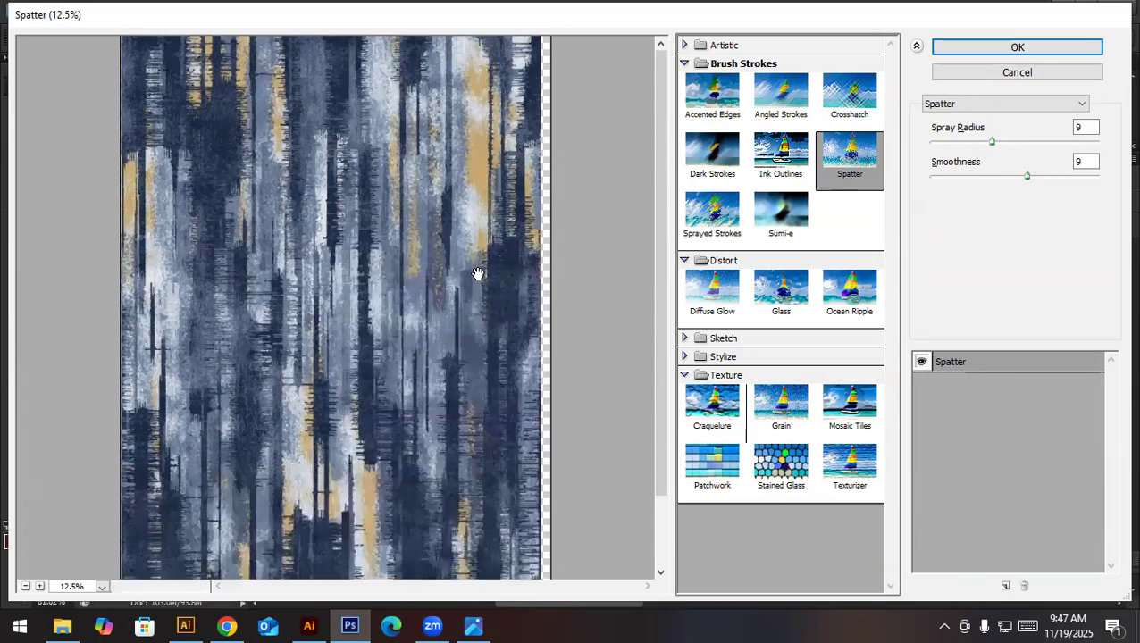
mouse_move(315, 241)
left_mouse_down()
mouse_move(391, 293)
mouse_move(440, 346)
mouse_move(432, 316)
left_mouse_up()
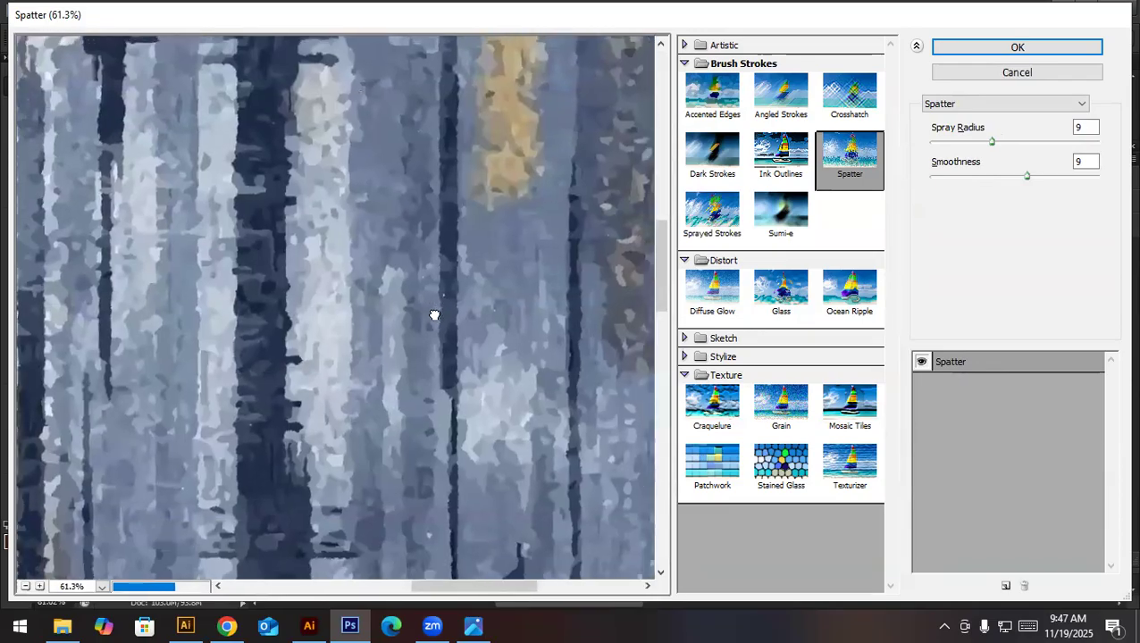
- Apply the Sprayed Strokes filter with Stroke Length 5, Spray Radius 10 and Right Diagonal direction to the texture
left_click(728, 226)
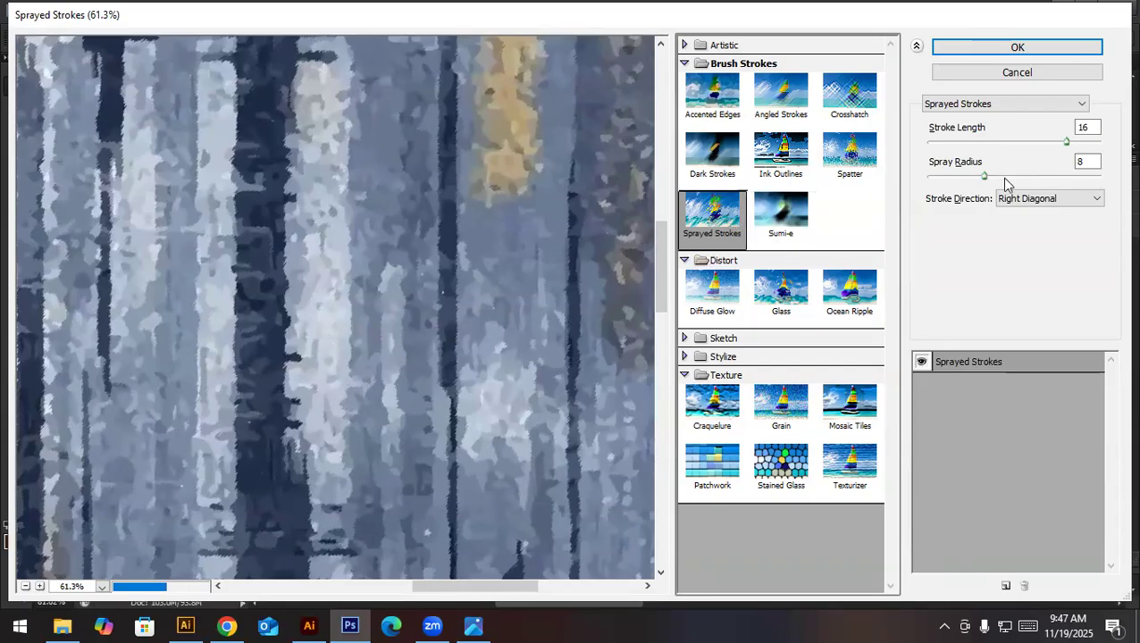
mouse_move(1065, 142)
left_mouse_down()
mouse_move(923, 145)
mouse_move(981, 147)
mouse_move(1043, 178)
mouse_move(996, 177)
left_mouse_up()
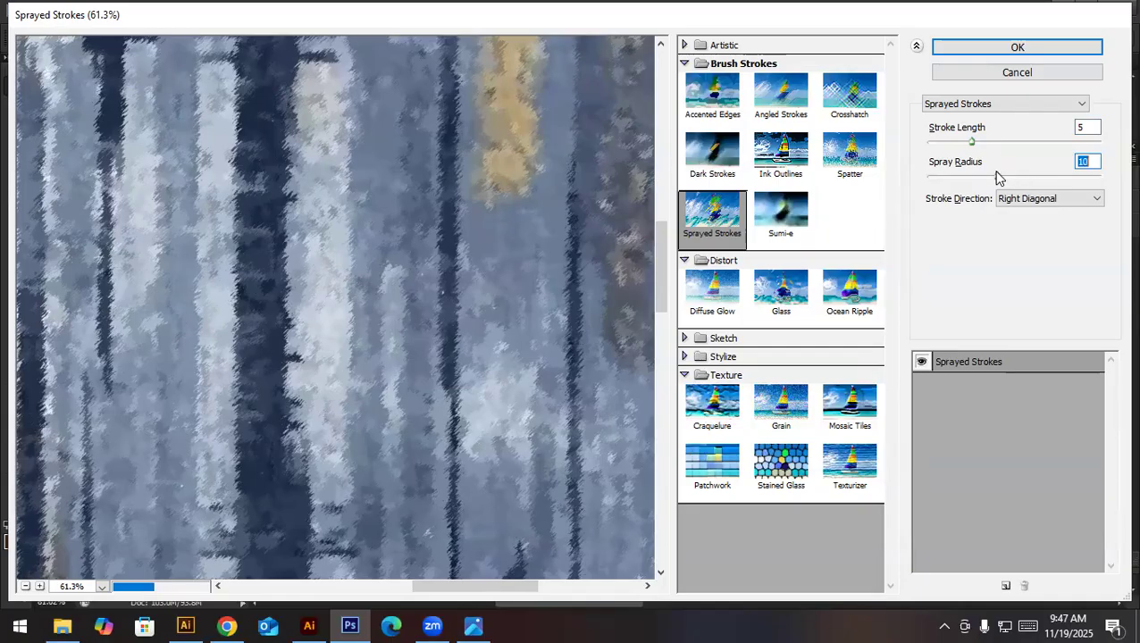
left_click(1011, 52)
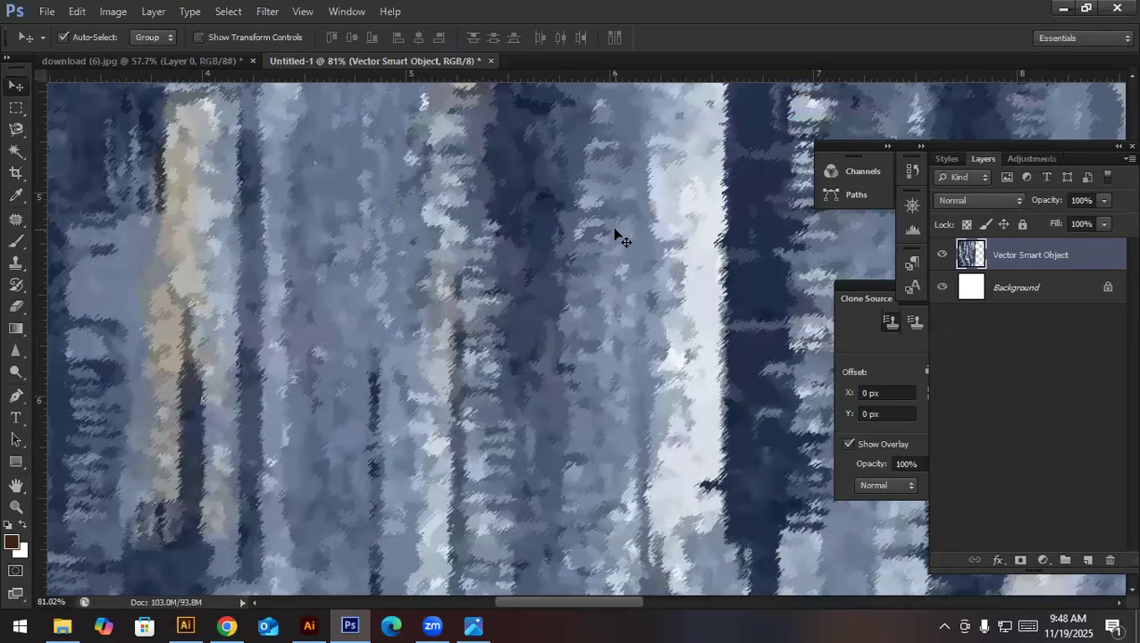
key("ctrl+0")
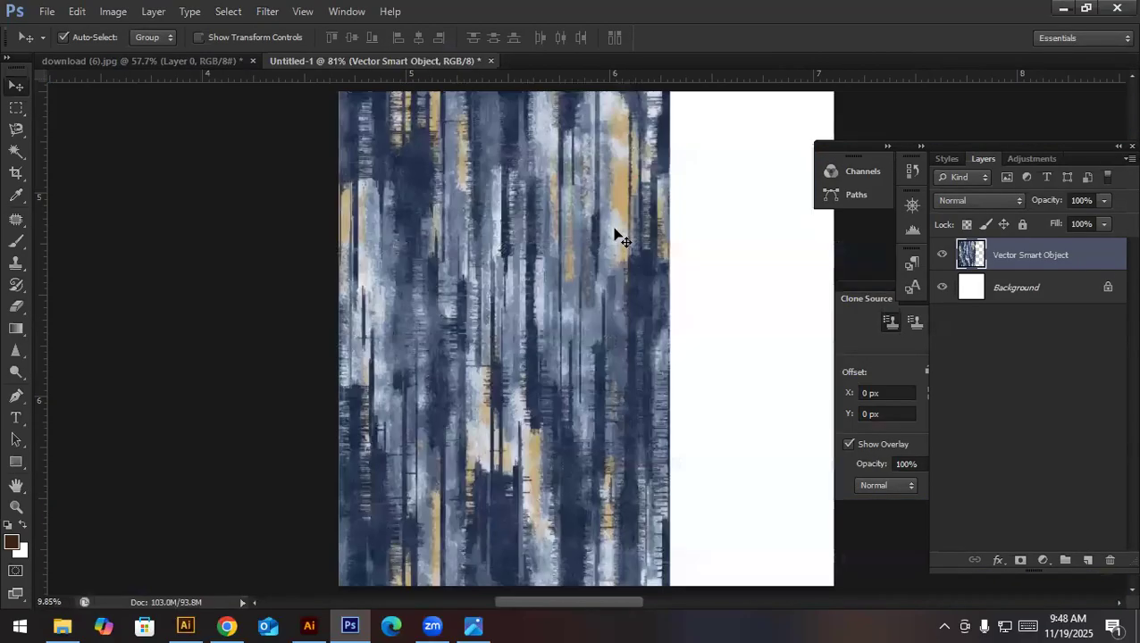
- Narrow the texture layer to about 80% width, about 10.7 in, keeping its left edge and full height
left_click_drag(609, 404, 510, 398)
left_click_drag(576, 378, 554, 407)
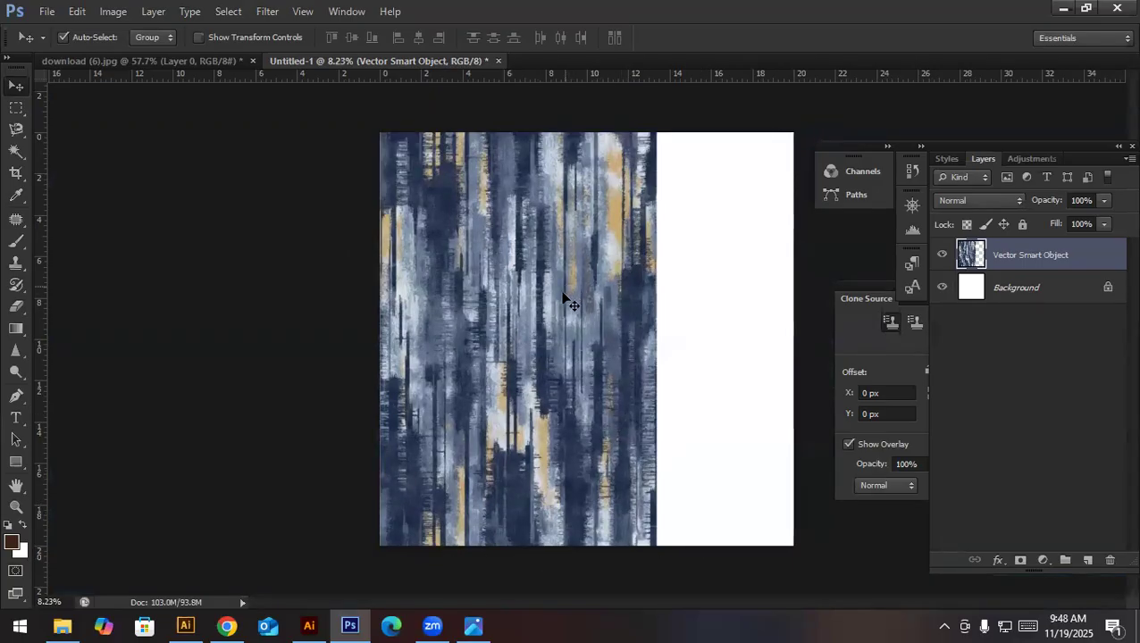
key("ctrl+t")
left_click_drag(657, 338, 604, 340)
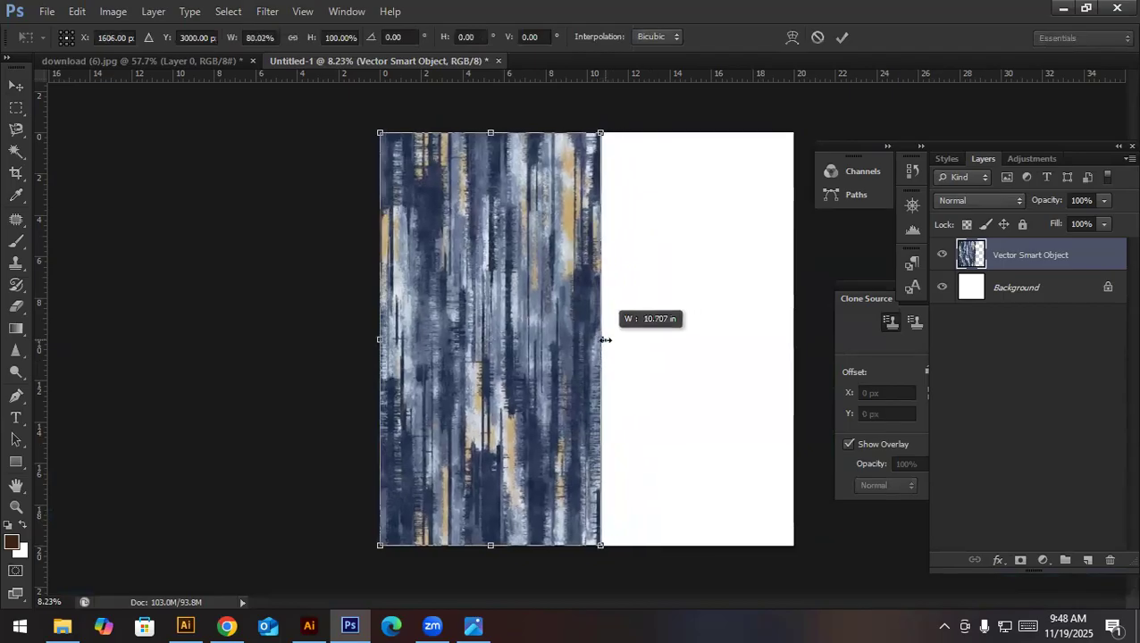
key("Return")
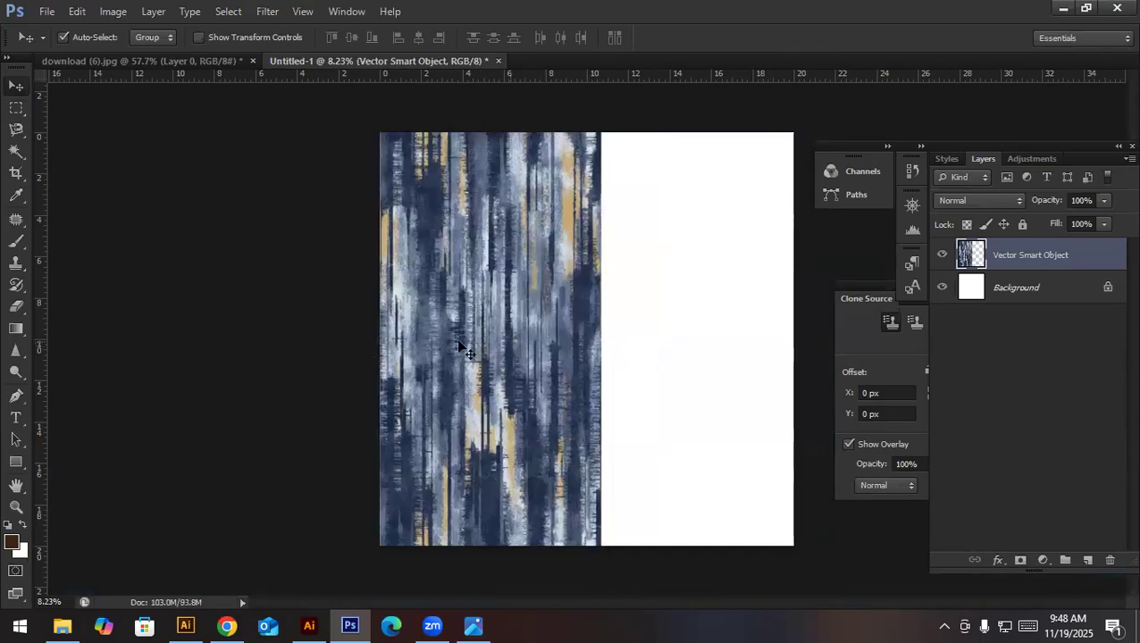
- Duplicate the texture layer and place the copy beside the original to fill the rest of the canvas
key("ctrl+t")
key("Escape")
left_click_drag(523, 366, 773, 353)
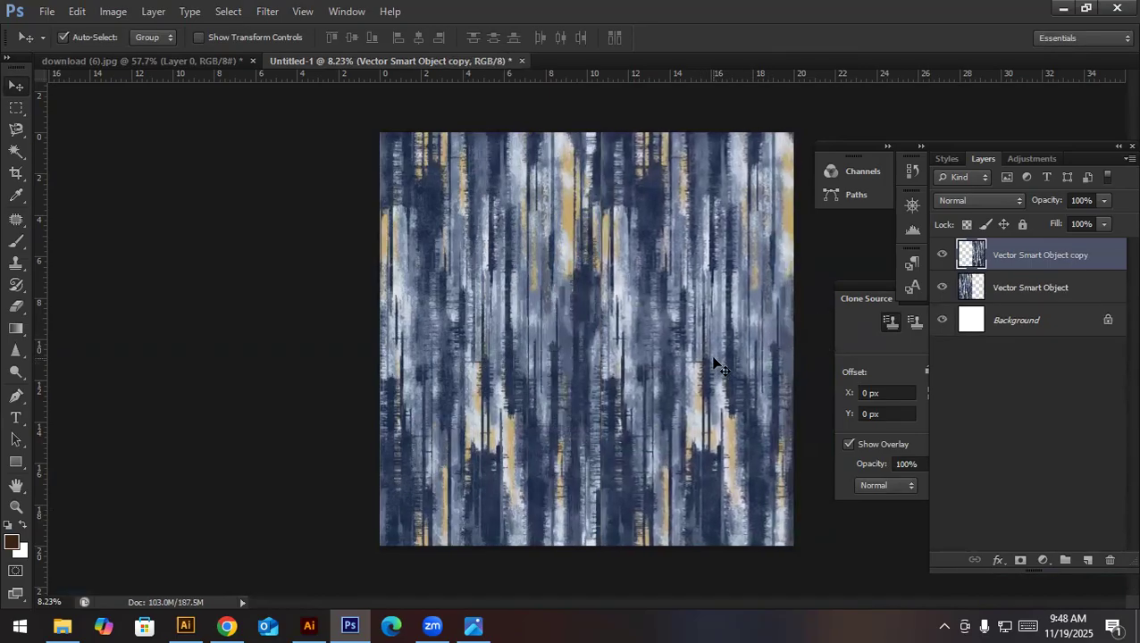
- Try flipping the texture copy horizontally to preview a mirrored repeat, and undo the flip
key("ctrl+t")
right_click(684, 382)
left_click(734, 348)
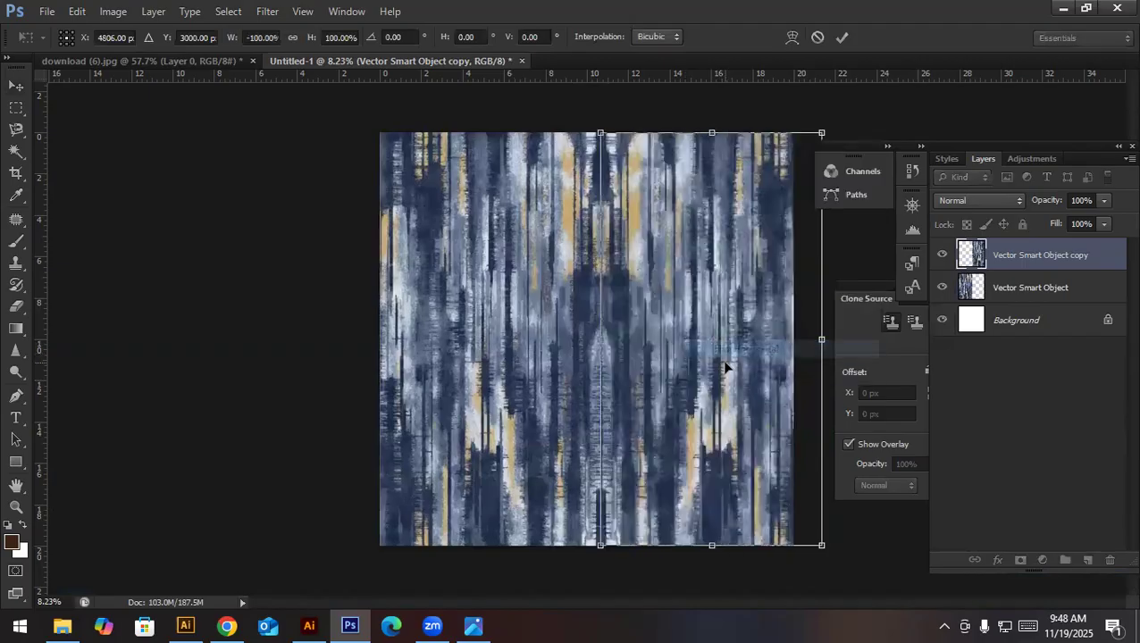
key("Return")
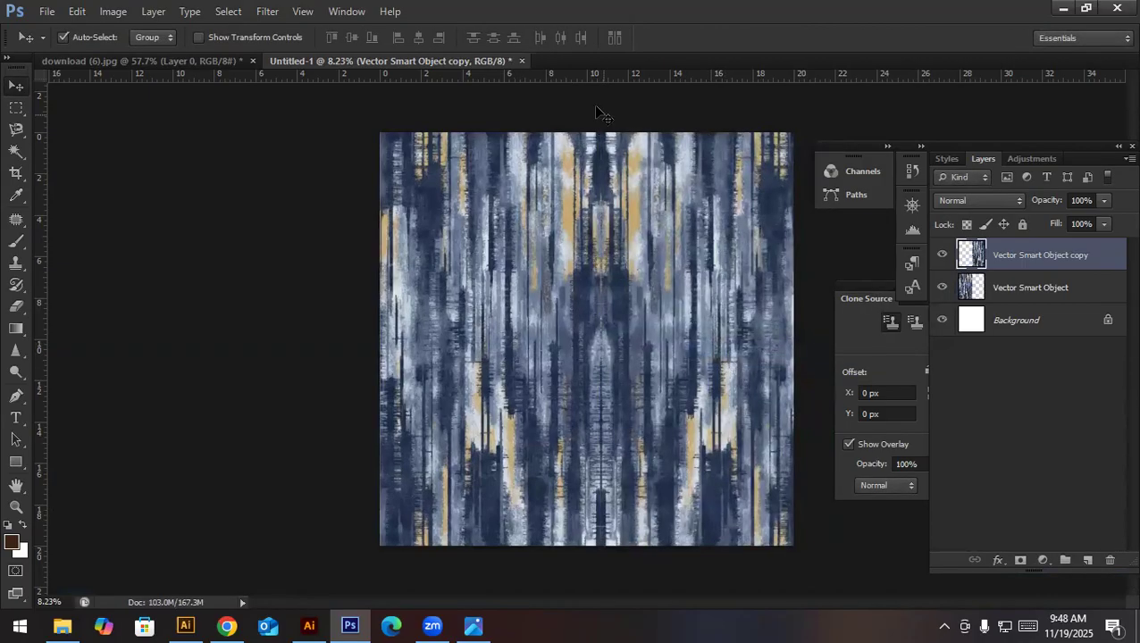
key("ctrl+z")
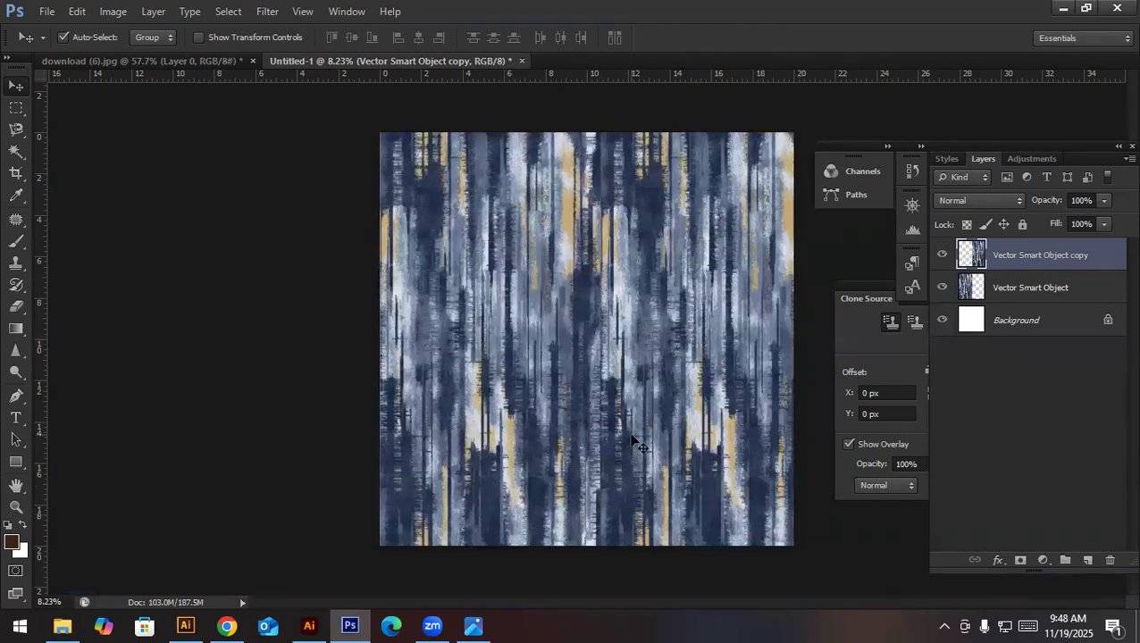
key("ctrl+t")
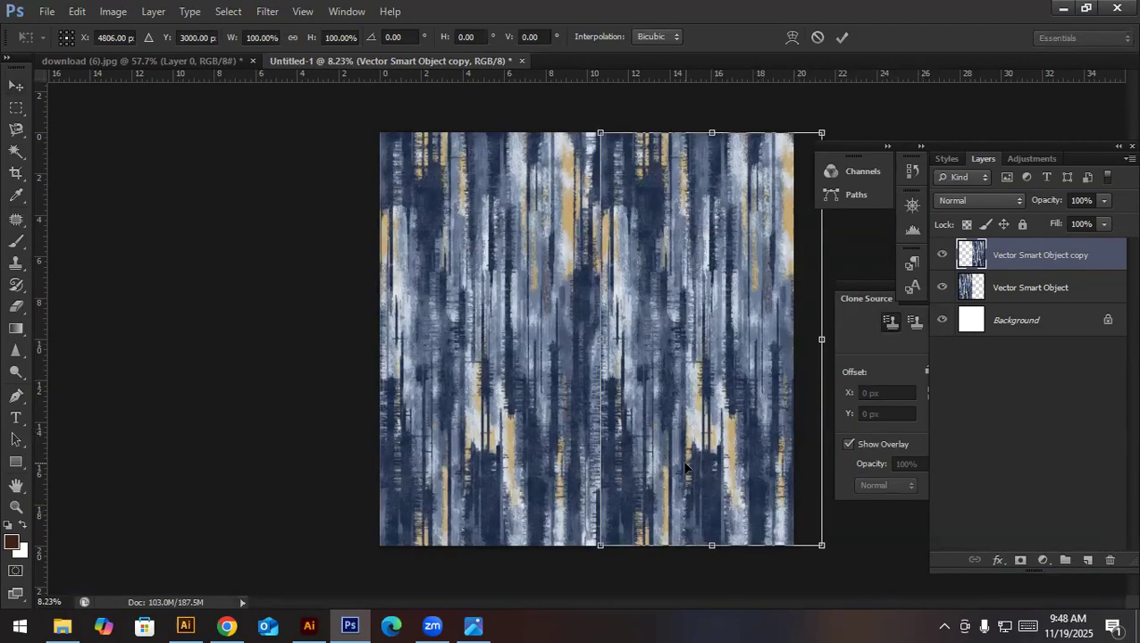
right_click(642, 427)
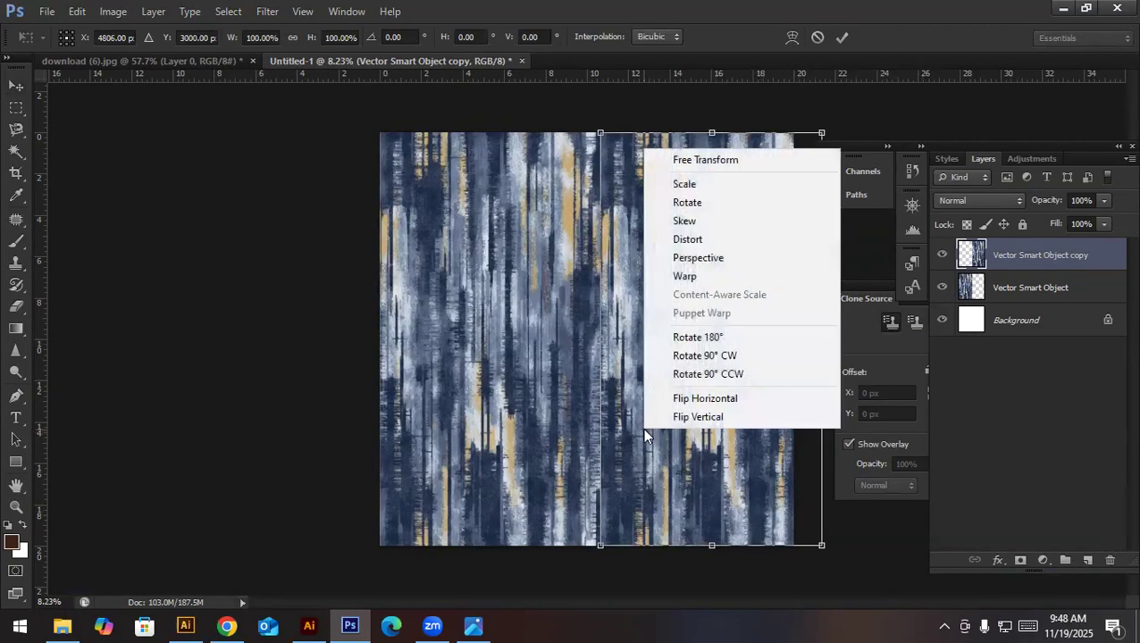
left_click(705, 399)
key("Return")
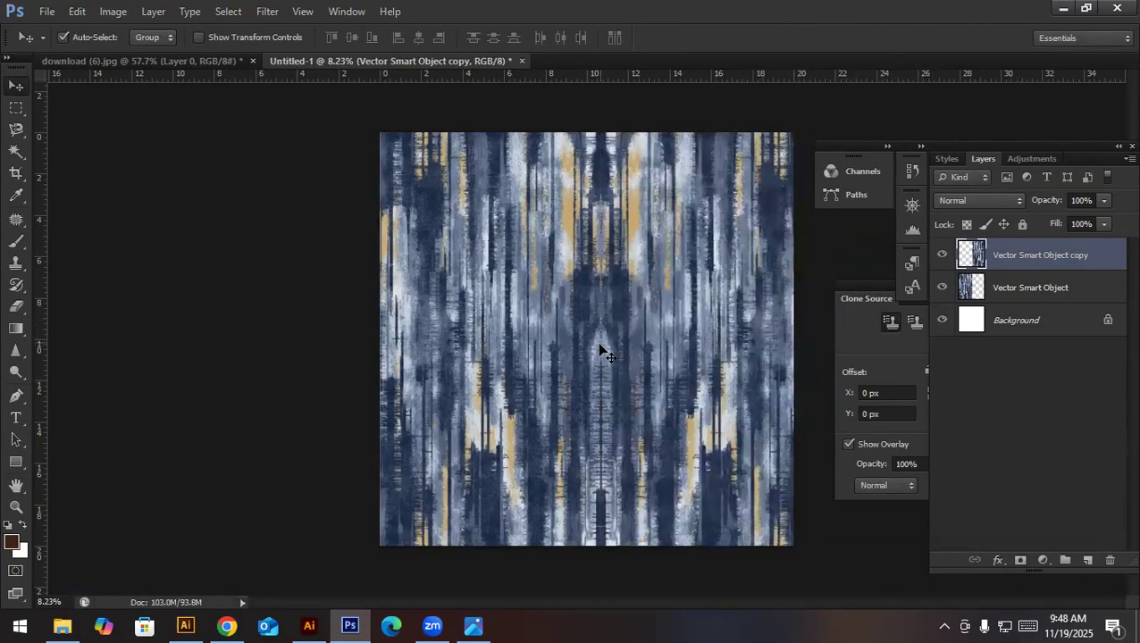
key("ctrl+z")
- Nudge the texture copy slightly left to close the thin white gap at the seam between the two texture layers
left_click_drag(609, 238, 756, 434)
left_click_drag(610, 393, 633, 409)
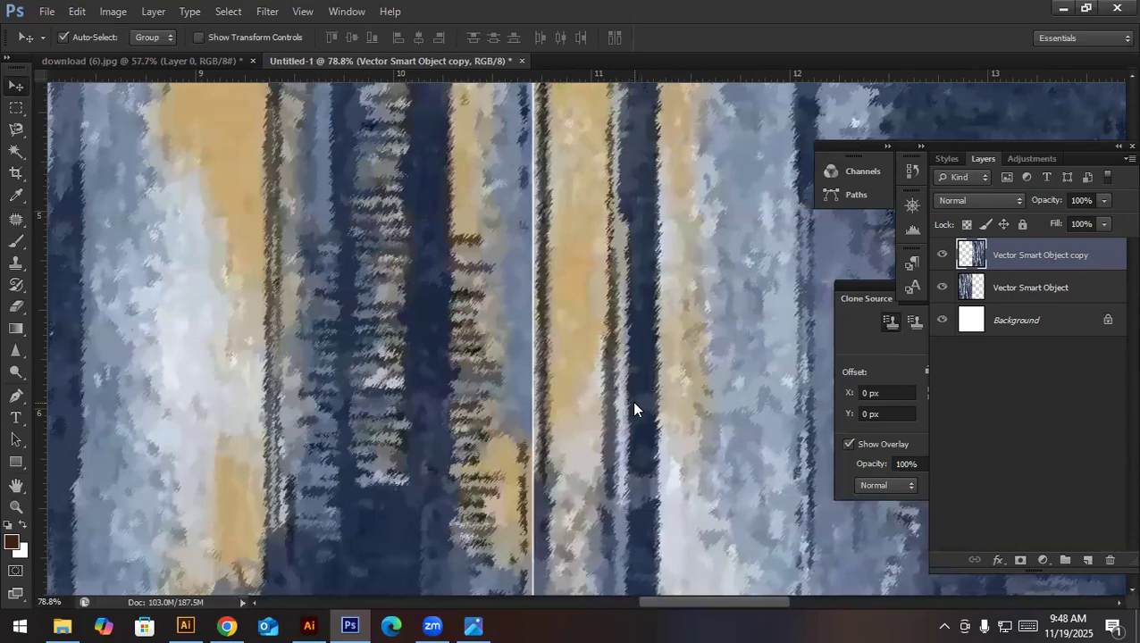
key("Left")
key("Left")
key("Left")
key("Left")
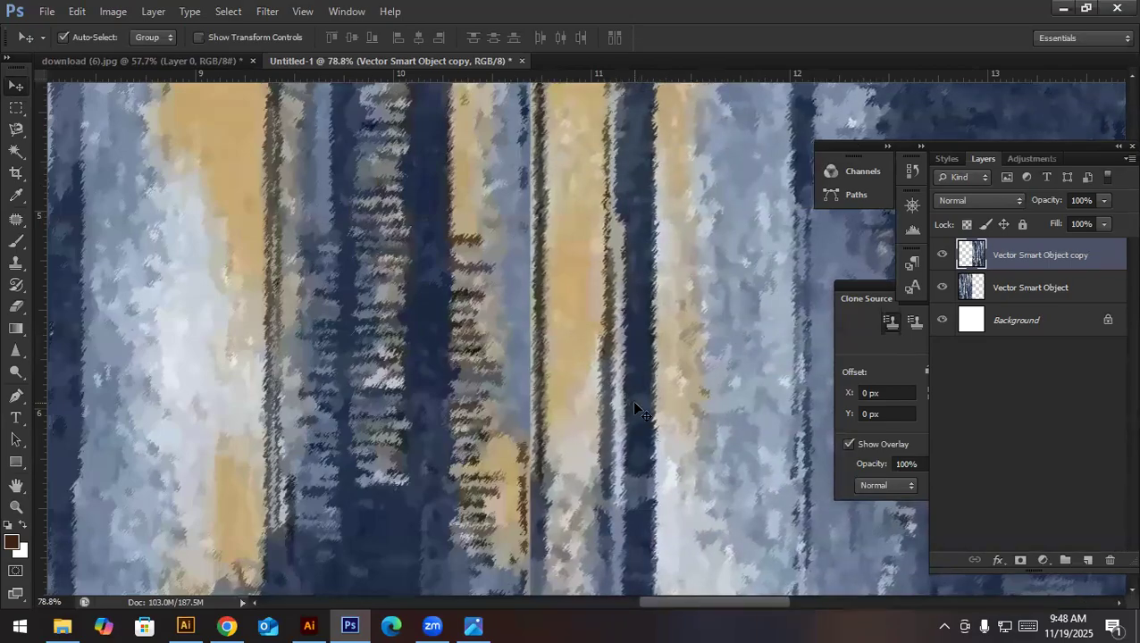
key("Left")
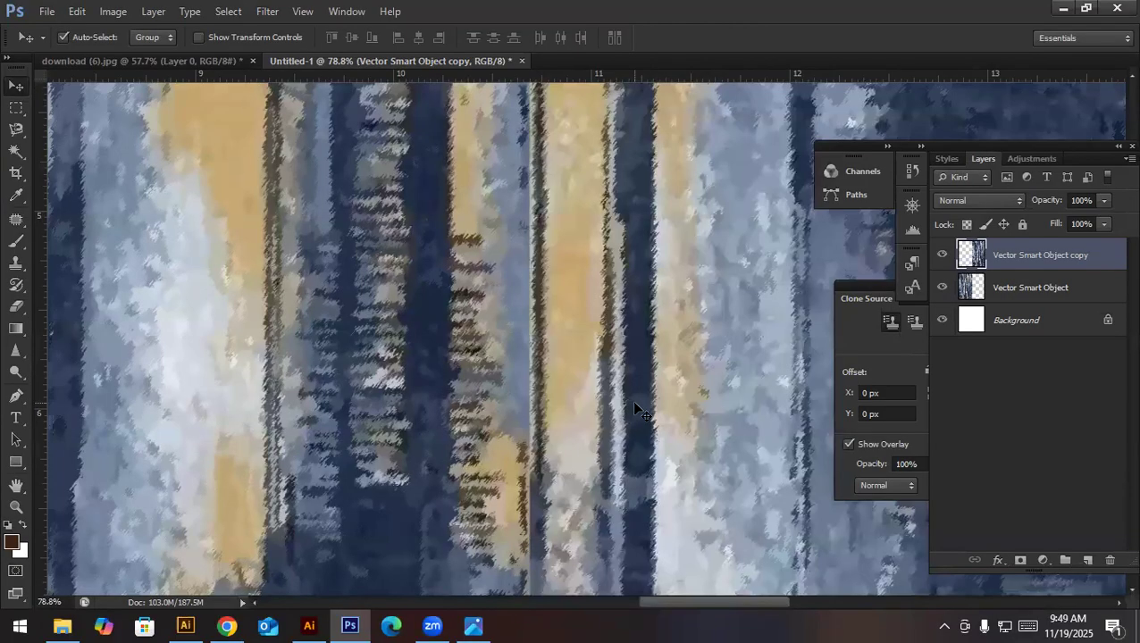
key("ctrl+0")
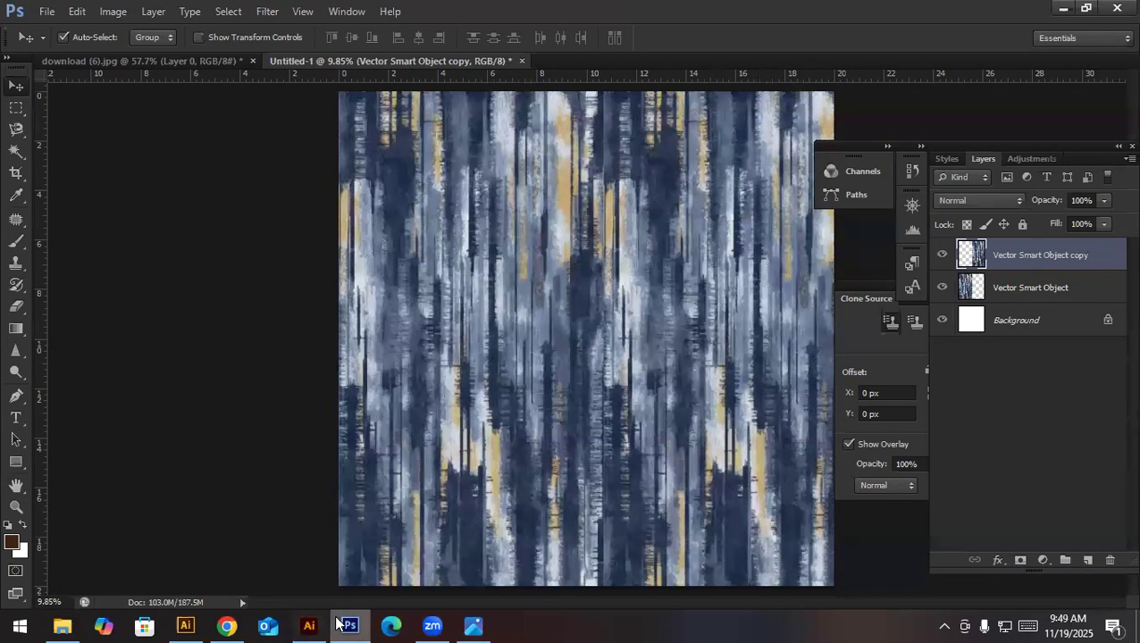
left_click(306, 624)
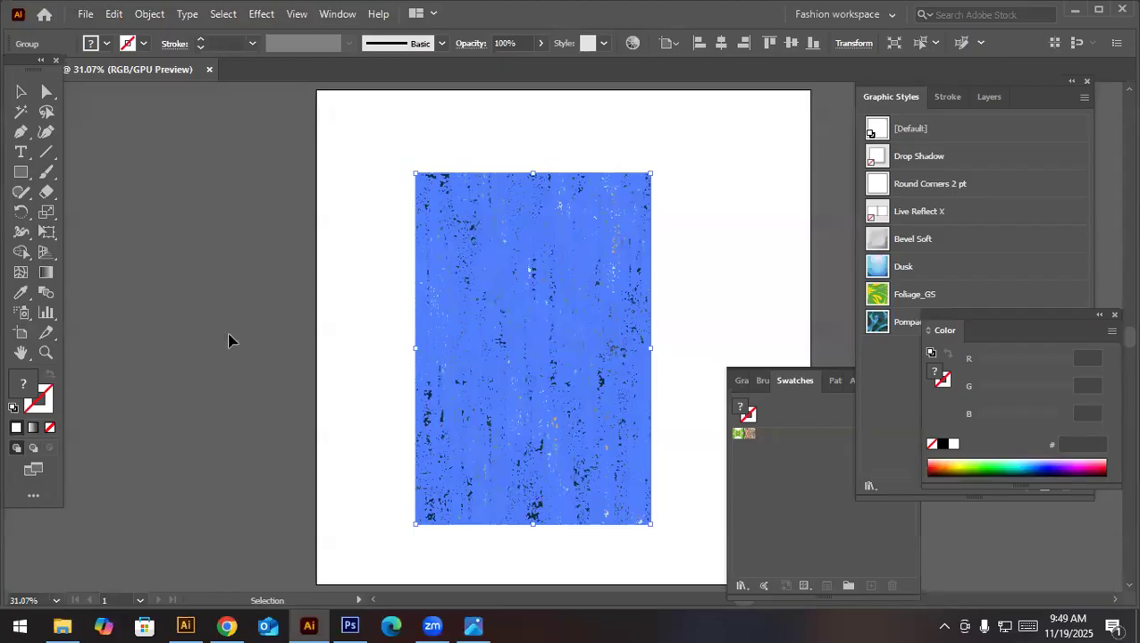
left_click(353, 624)
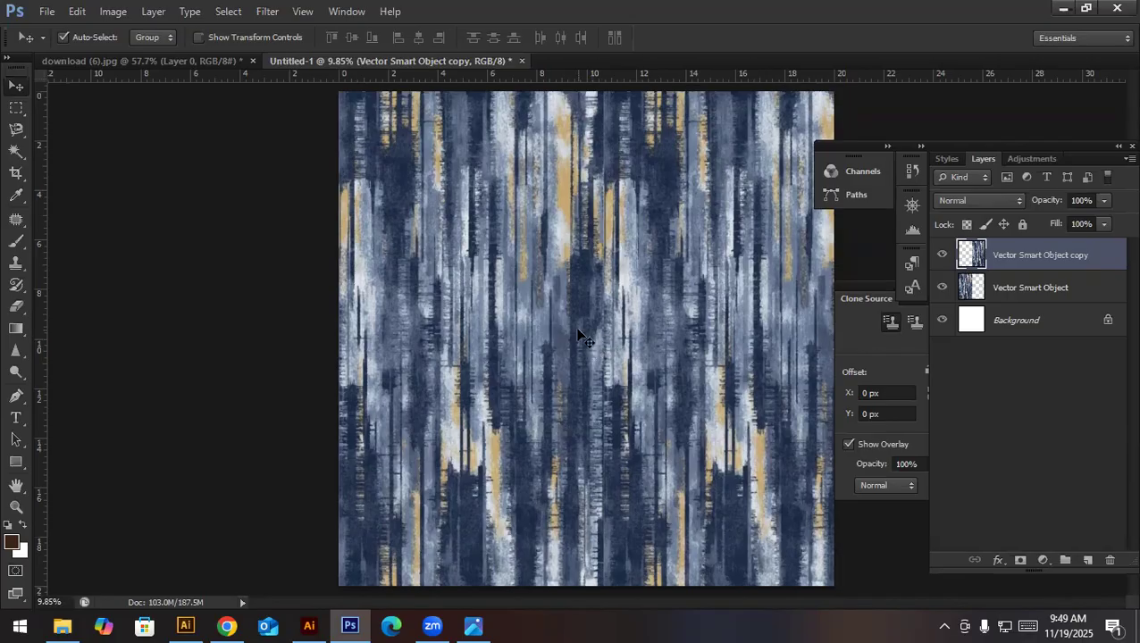
- Create a new blank 20 x 20 inch document with a white background
left_click(47, 11)
left_click(493, 220)
key("ctrl+n")
left_click(592, 172)
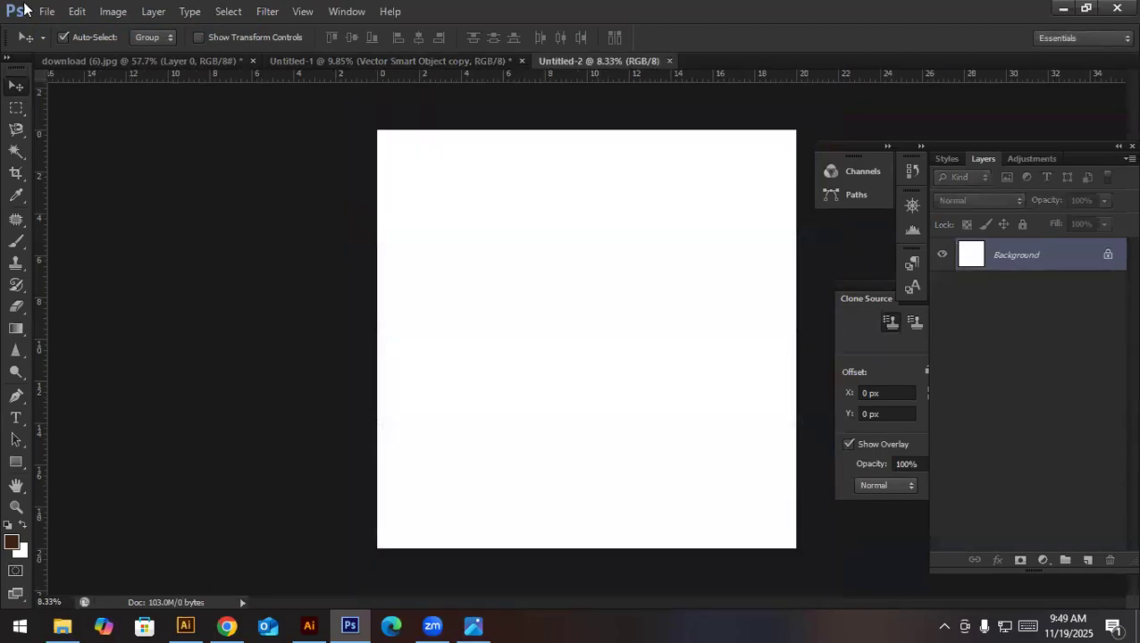
- Try placing Snake pattern.jpg on the blank canvas, and cancel the placement
left_click(47, 10)
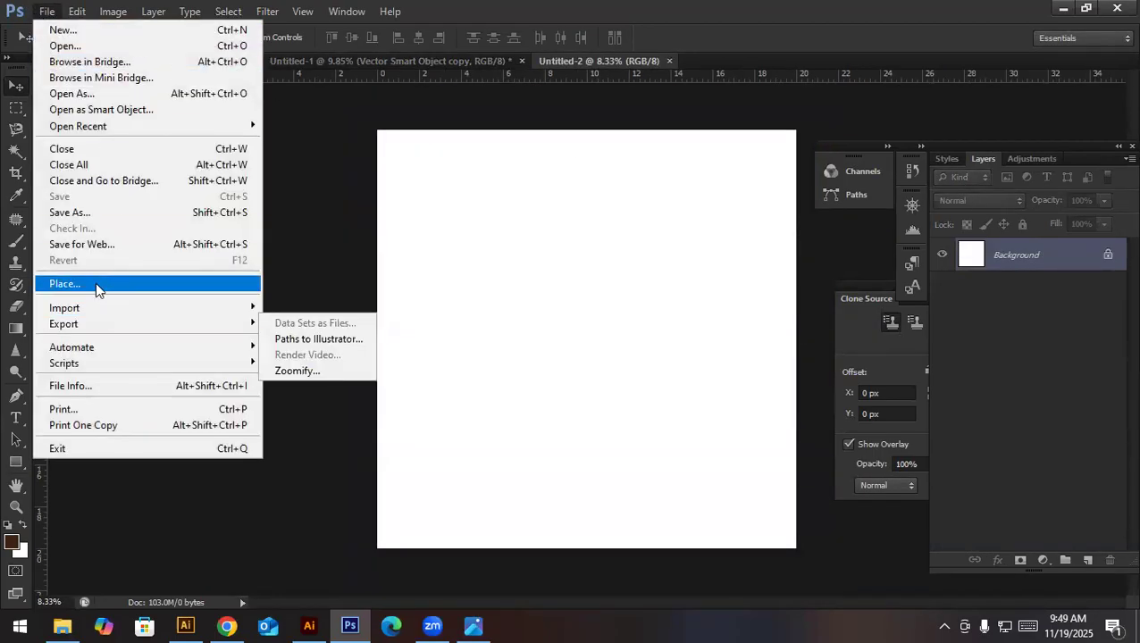
left_click(96, 282)
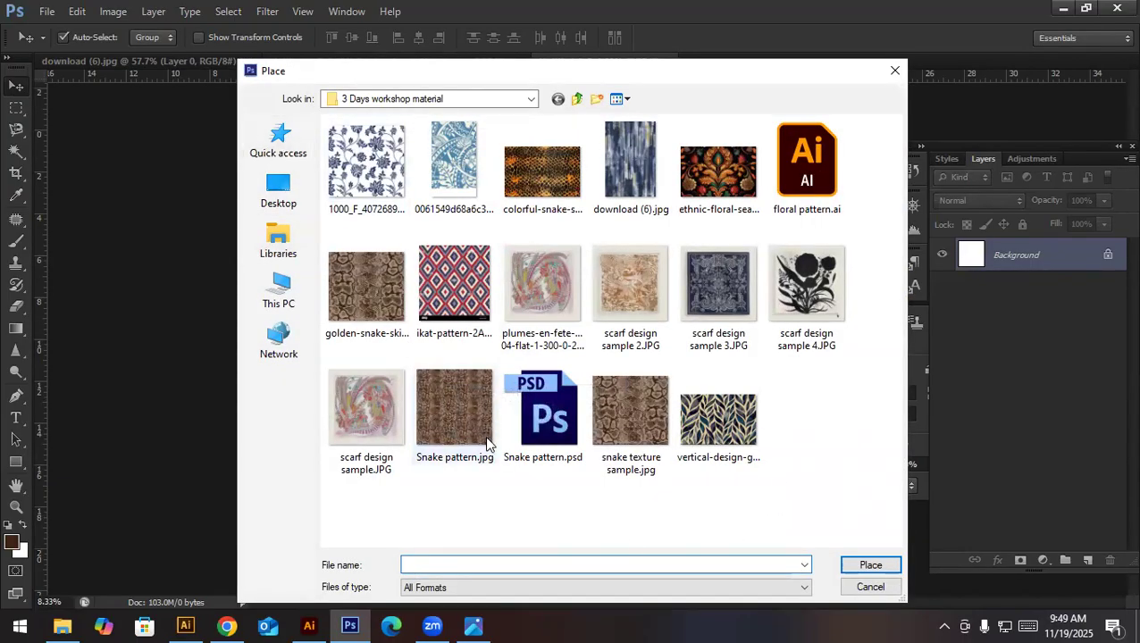
double_click(470, 413)
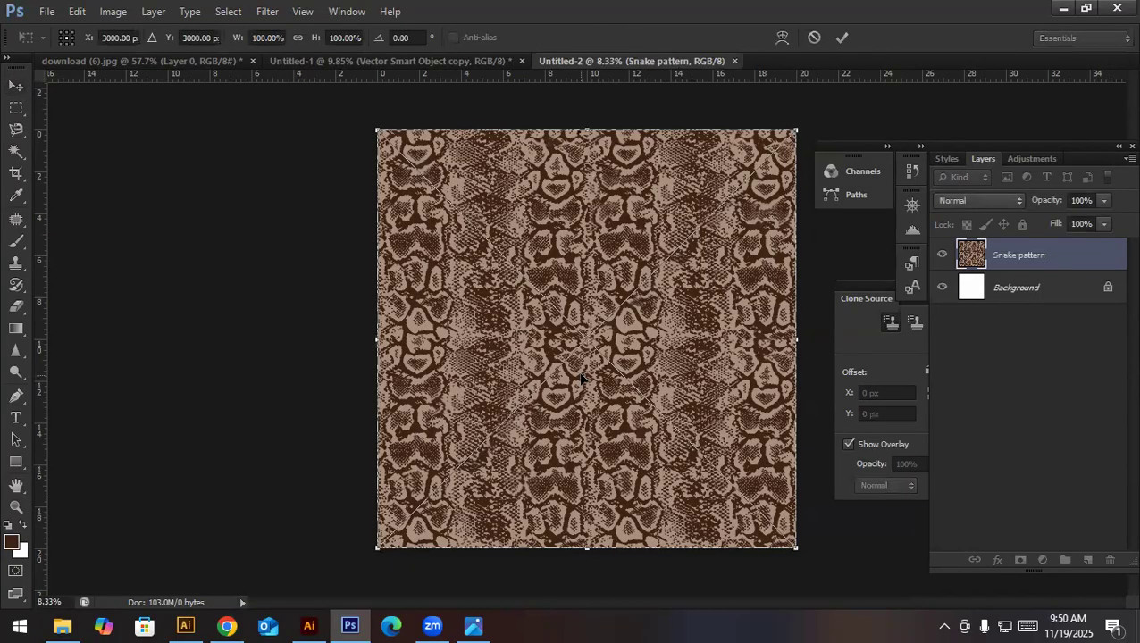
key("Escape")
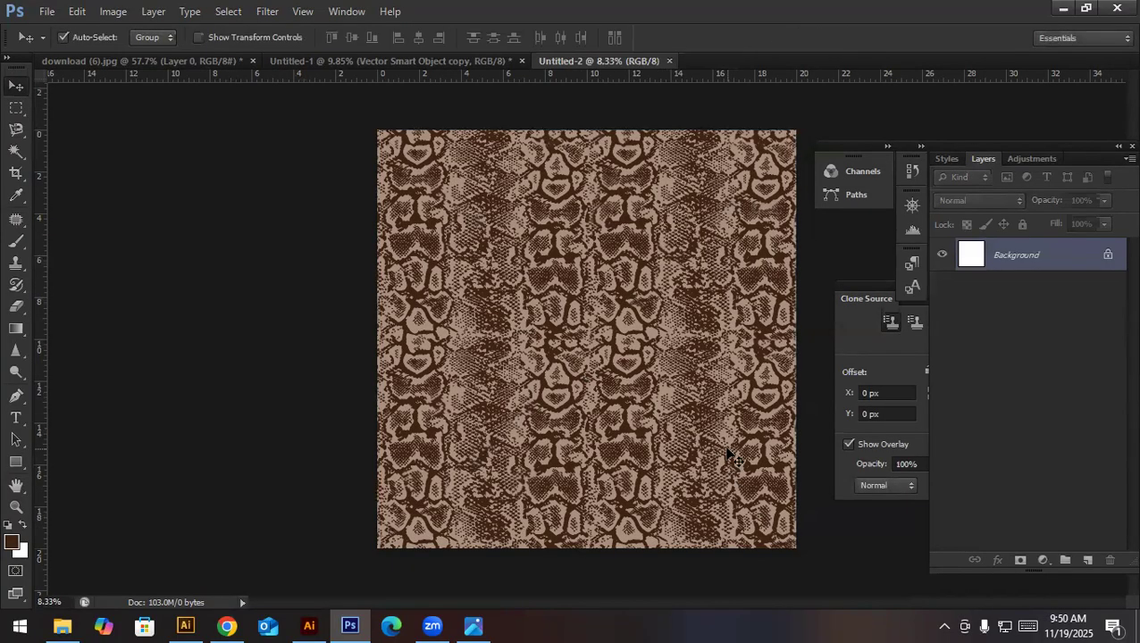
- Look through the Desktop, recent files and Downloads folder for an image to place in the blank document
left_click(47, 12)
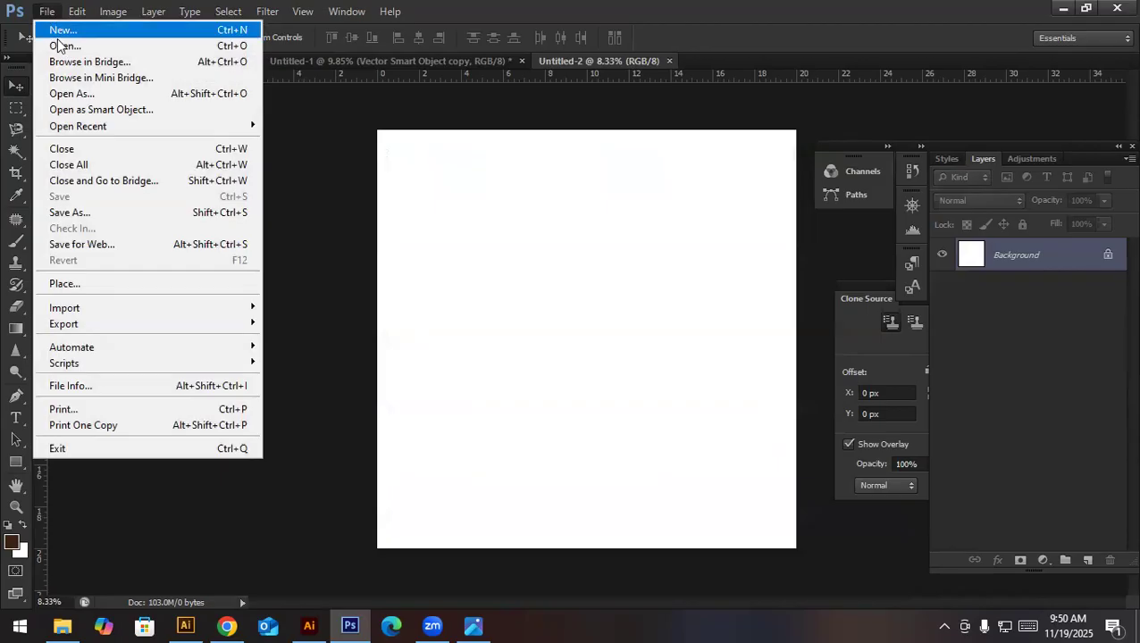
left_click(81, 284)
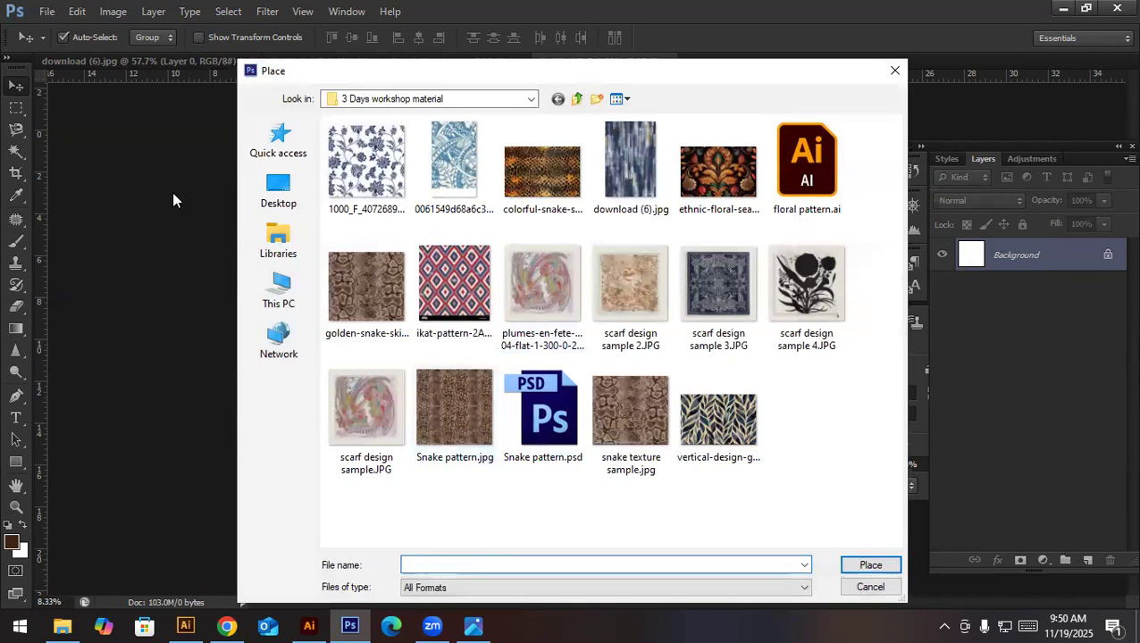
left_click(278, 184)
left_click(277, 157)
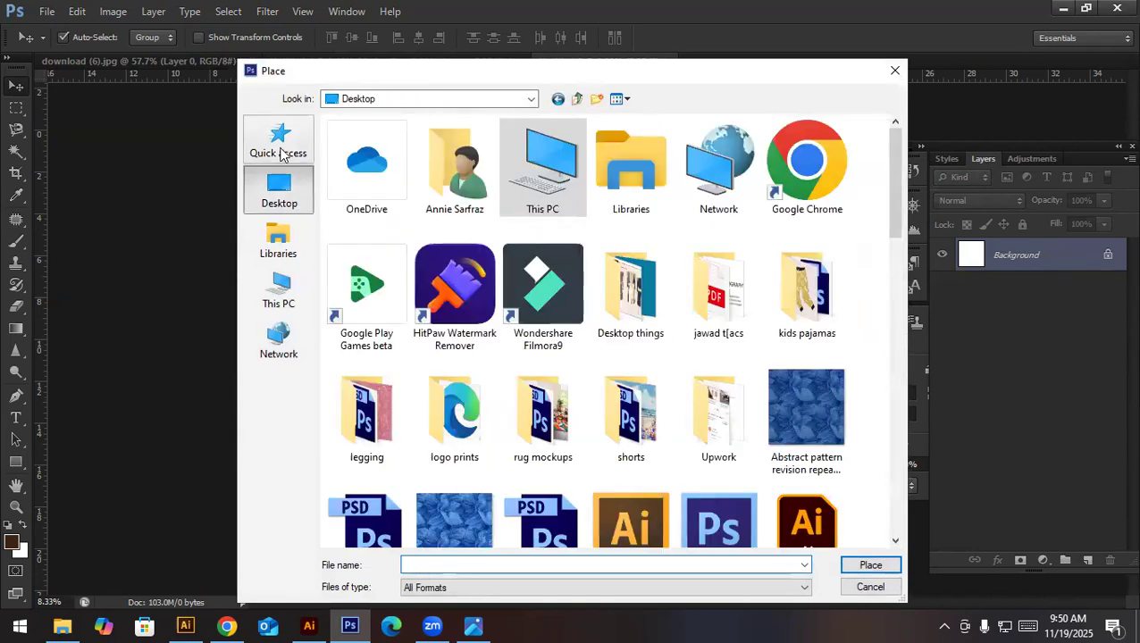
scroll(763, 444, "down", 1)
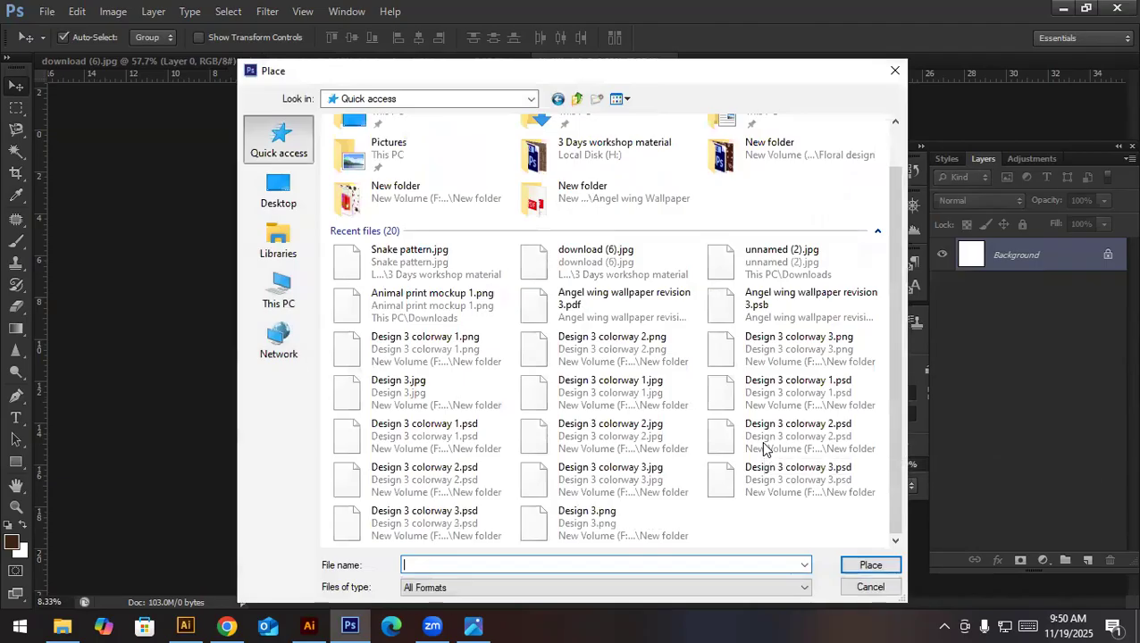
scroll(674, 437, "up", 1)
double_click(650, 145)
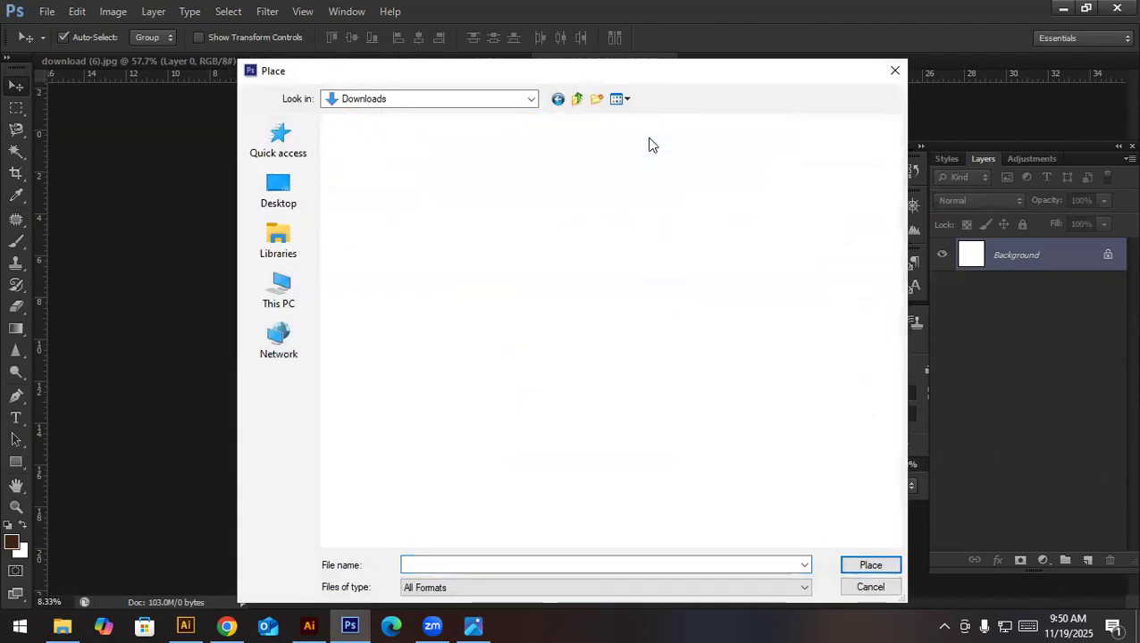
scroll(536, 437, "down", 2)
scroll(606, 444, "down", 2)
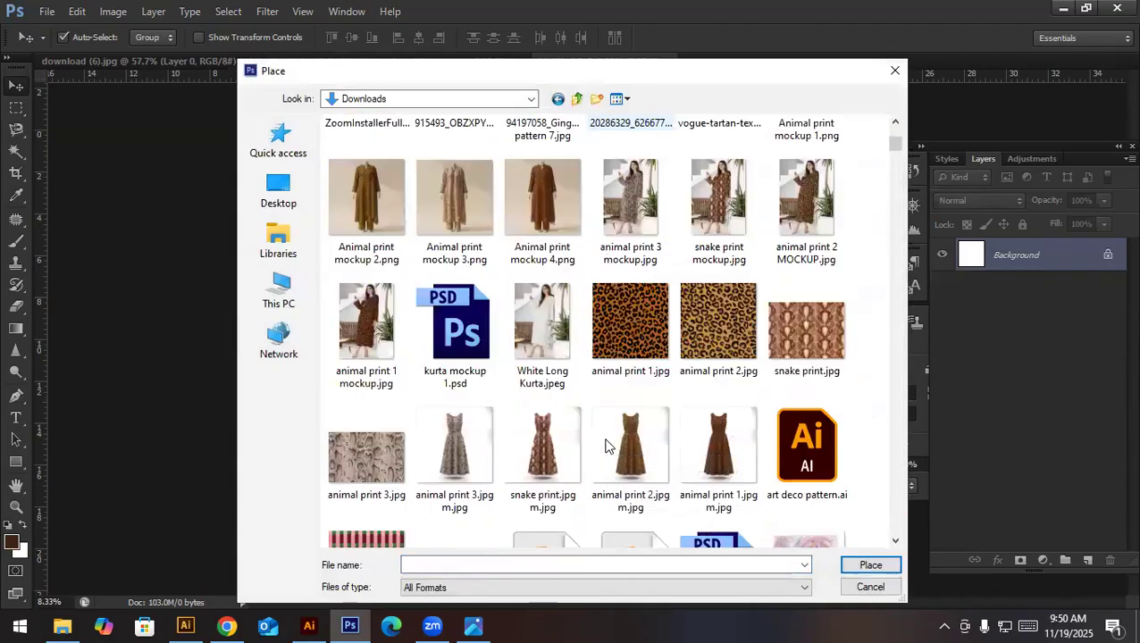
double_click(606, 445)
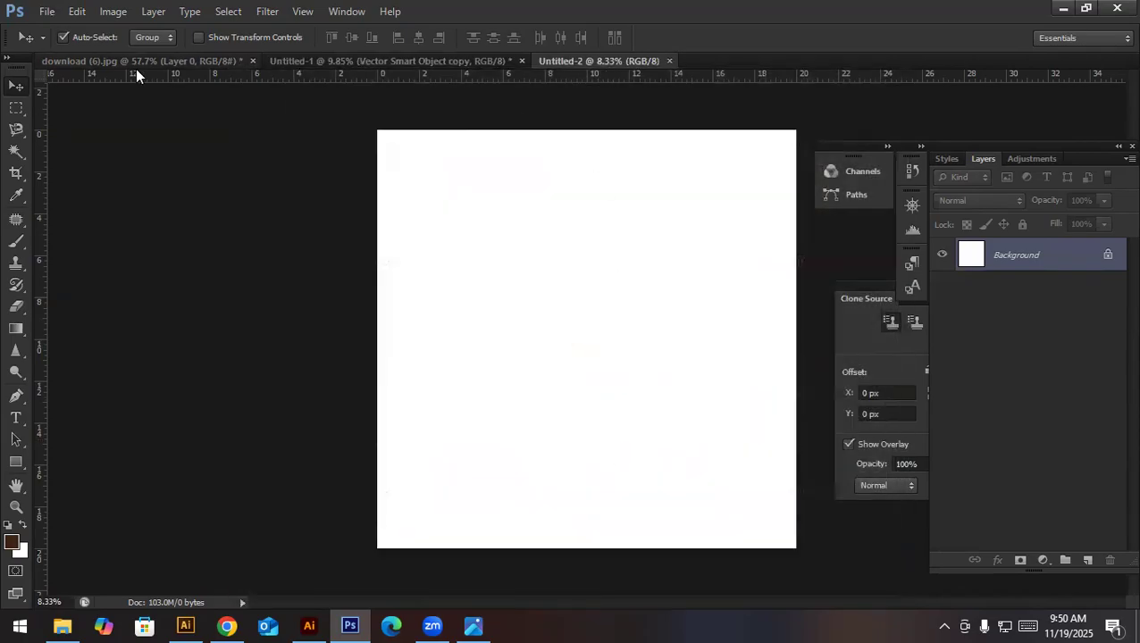
left_click(47, 11)
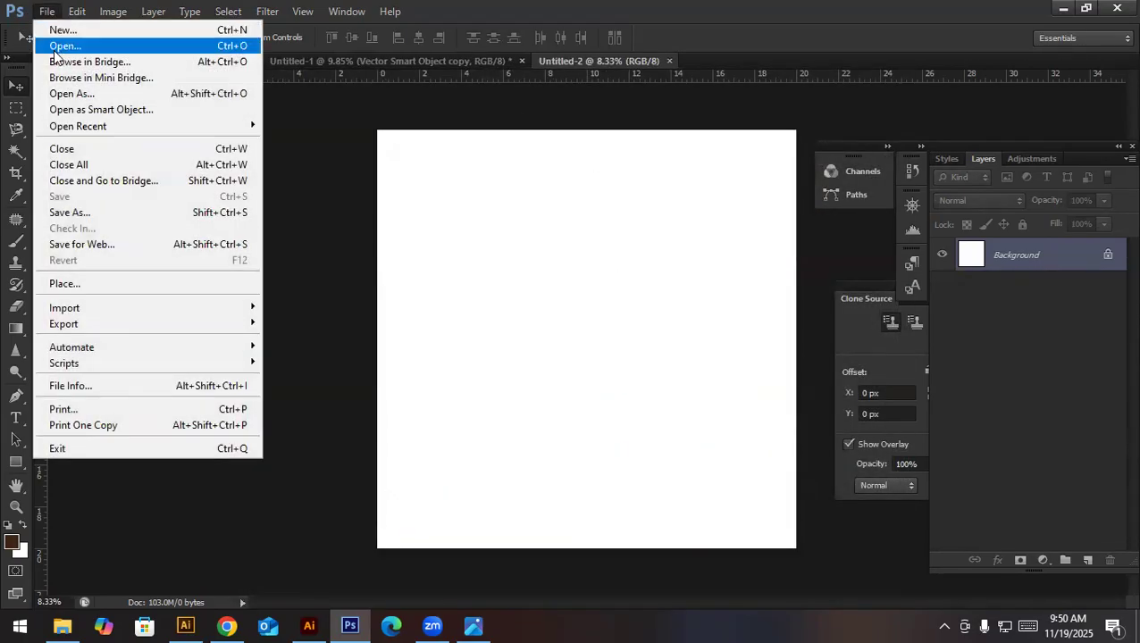
- Switch to Illustrator and look through the files in the Downloads folder without opening any
left_click(309, 625)
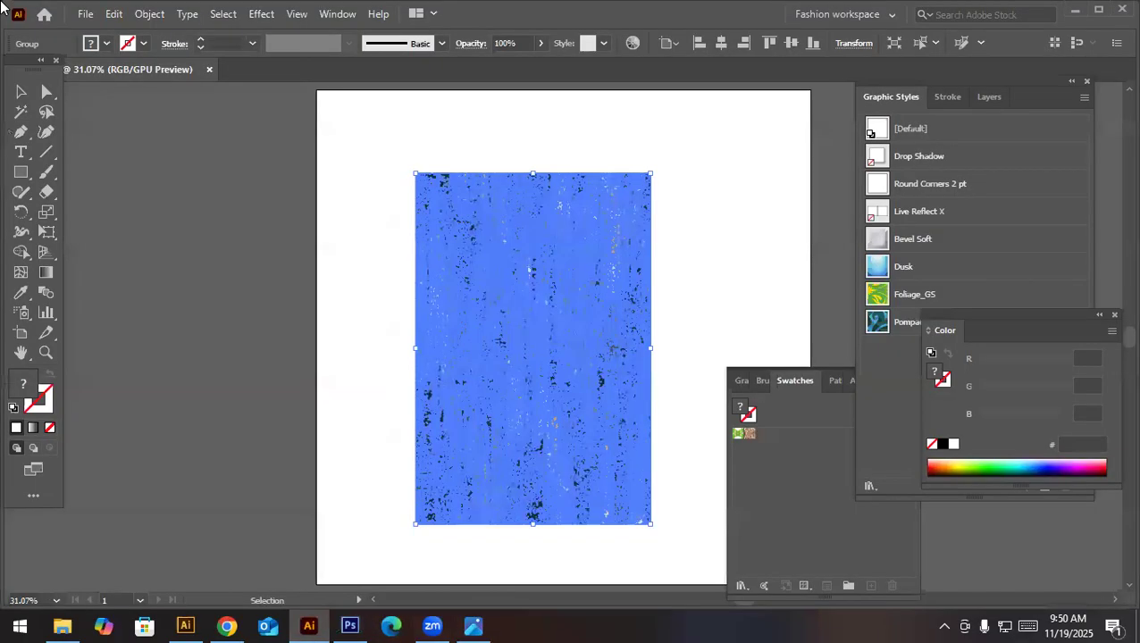
left_click(84, 15)
left_click(107, 72)
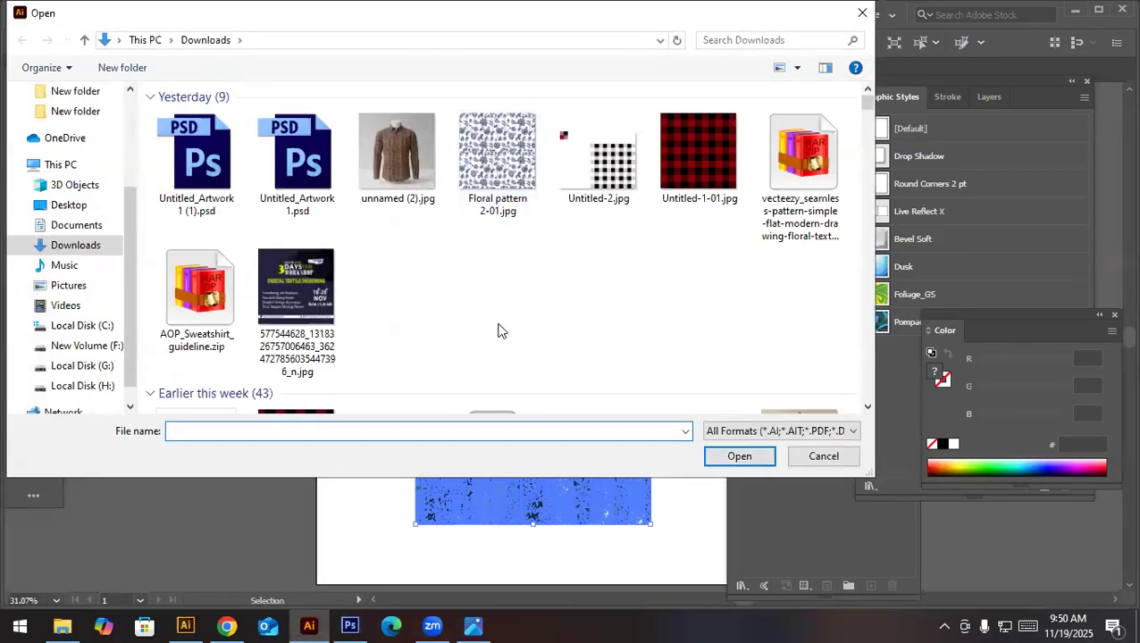
scroll(498, 330, "down", 3)
scroll(498, 330, "down", 2)
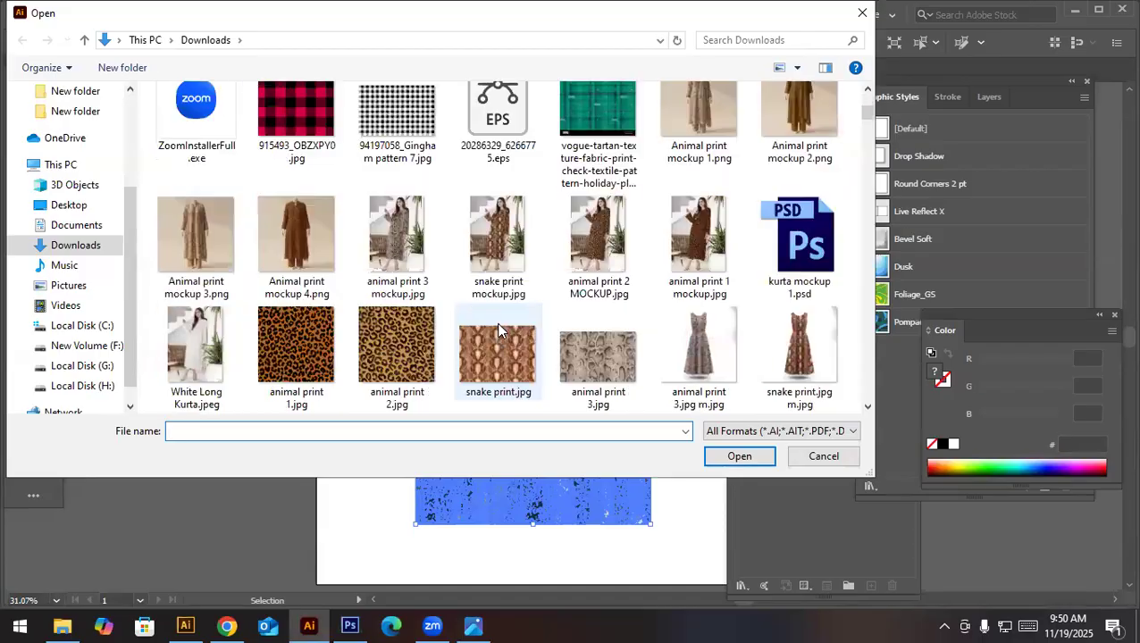
scroll(498, 331, "up", 5)
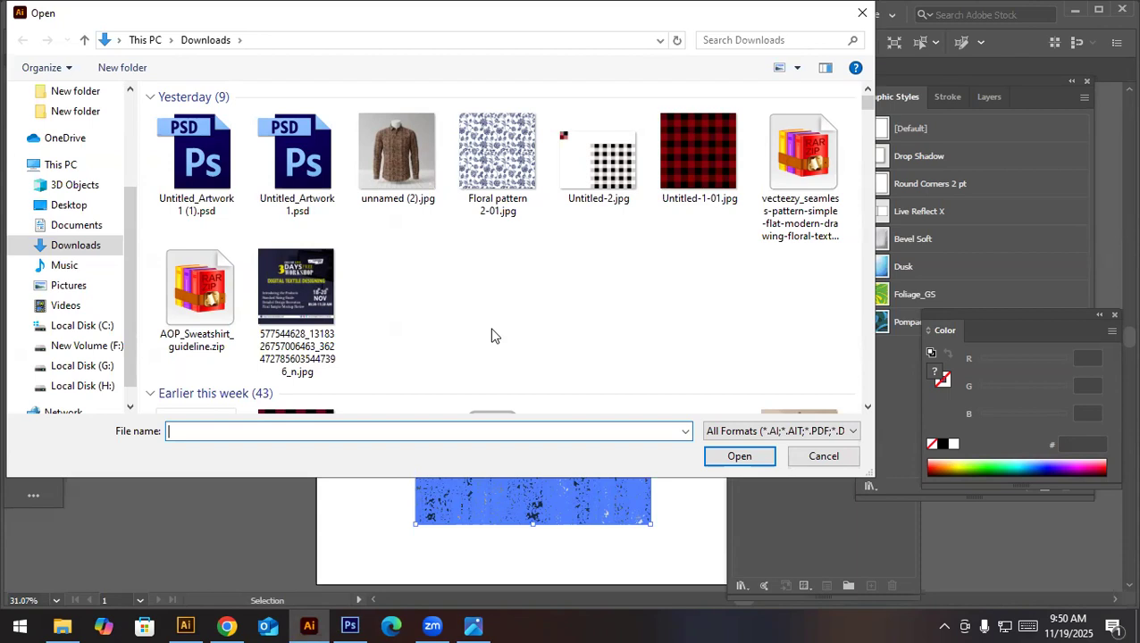
key("Escape")
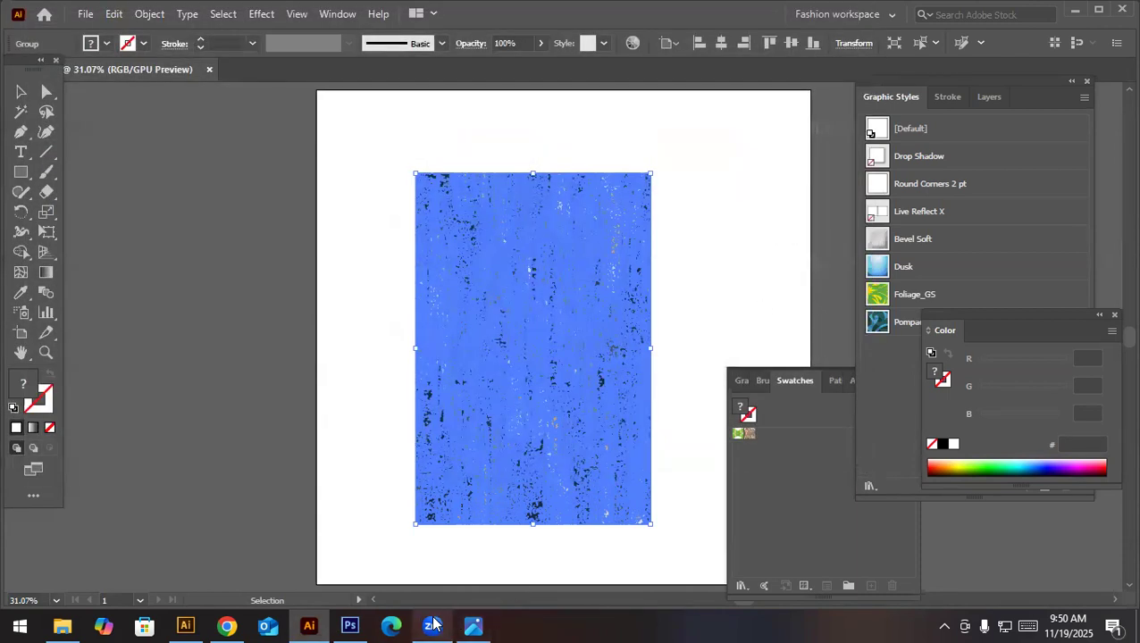
left_click(433, 623)
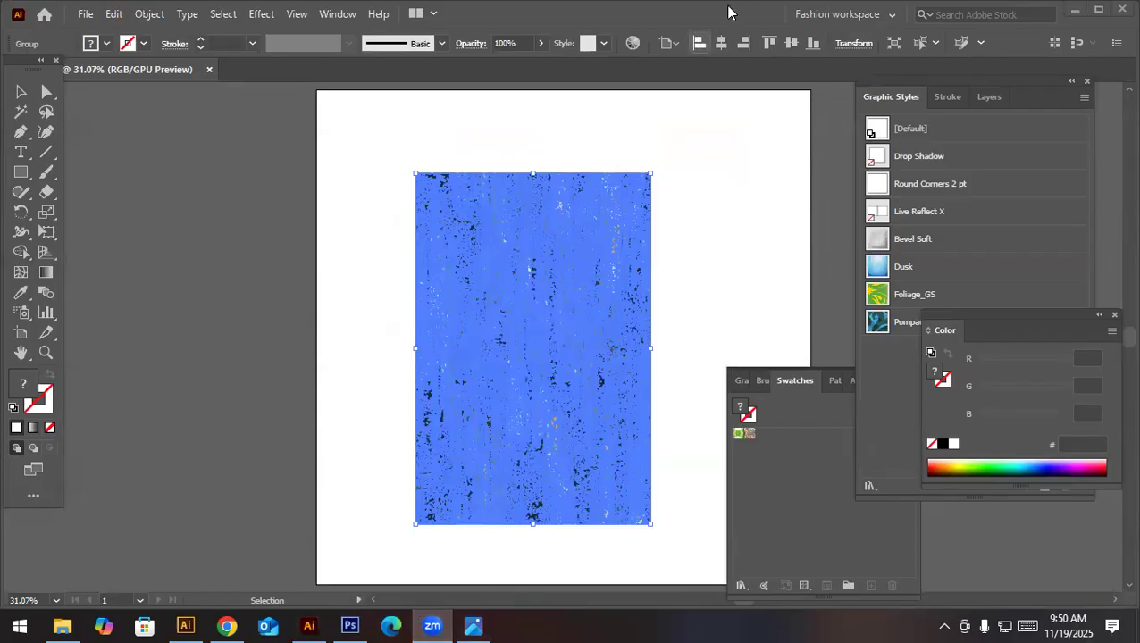
left_click(1034, 281)
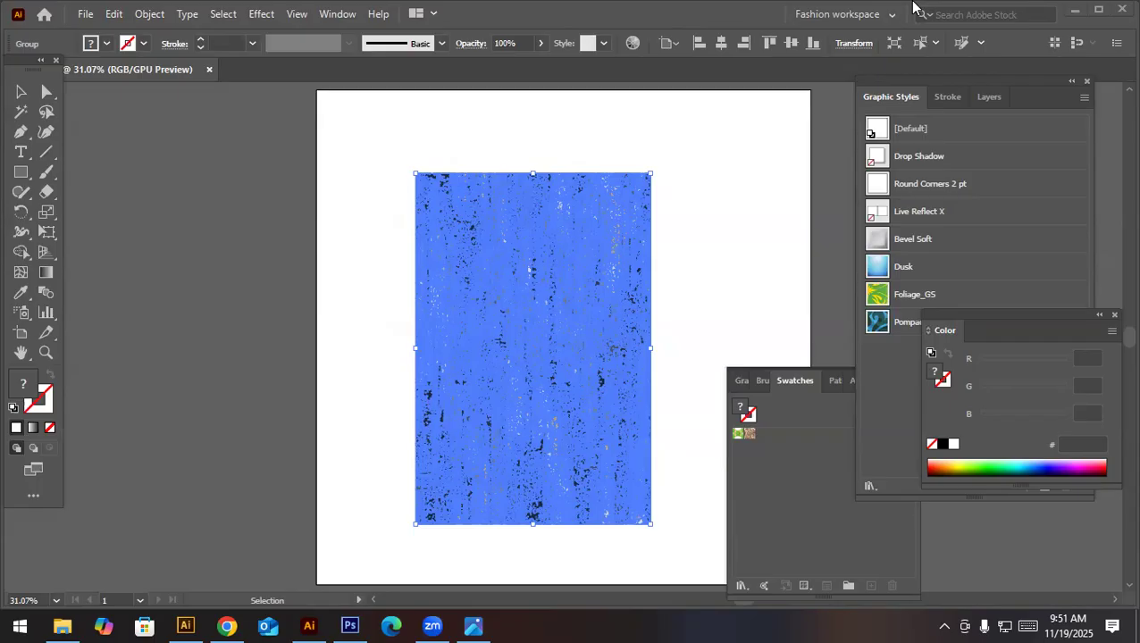
left_click(78, 13)
left_click(114, 73)
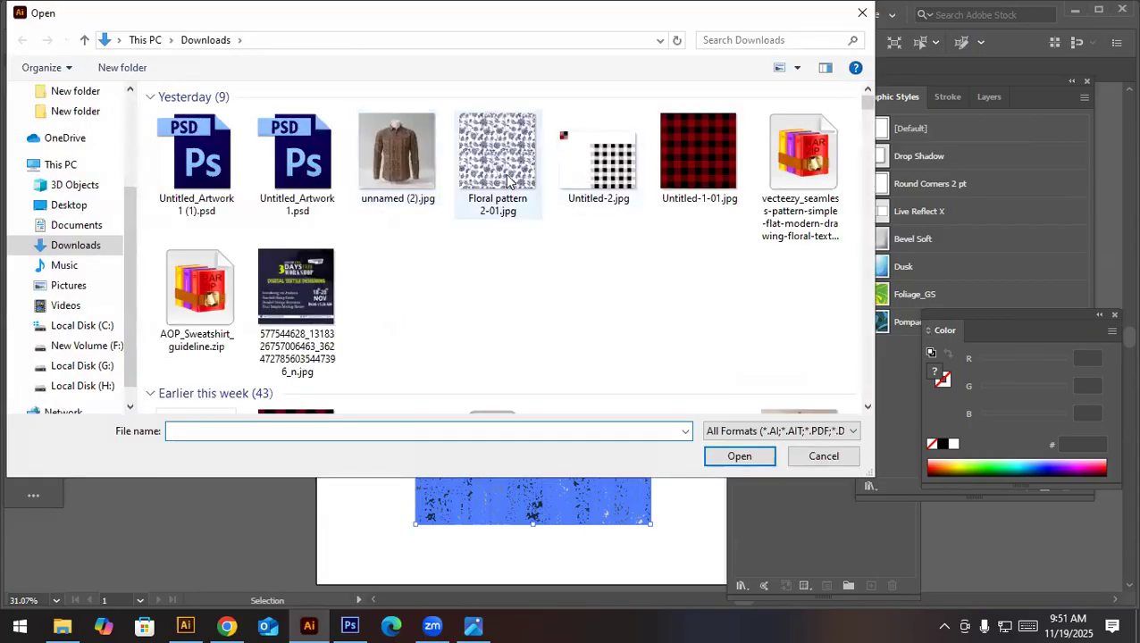
left_click(820, 457)
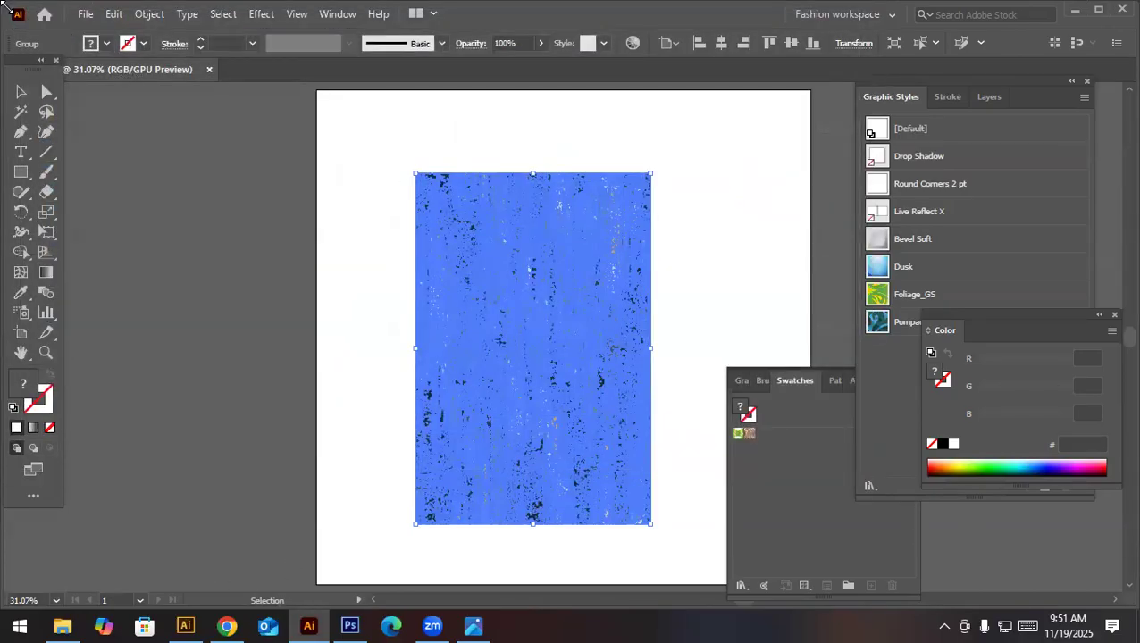
- Switch to Photoshop and look through the 3 Days workshop material folder for an image to place in the blank document
left_click(87, 16)
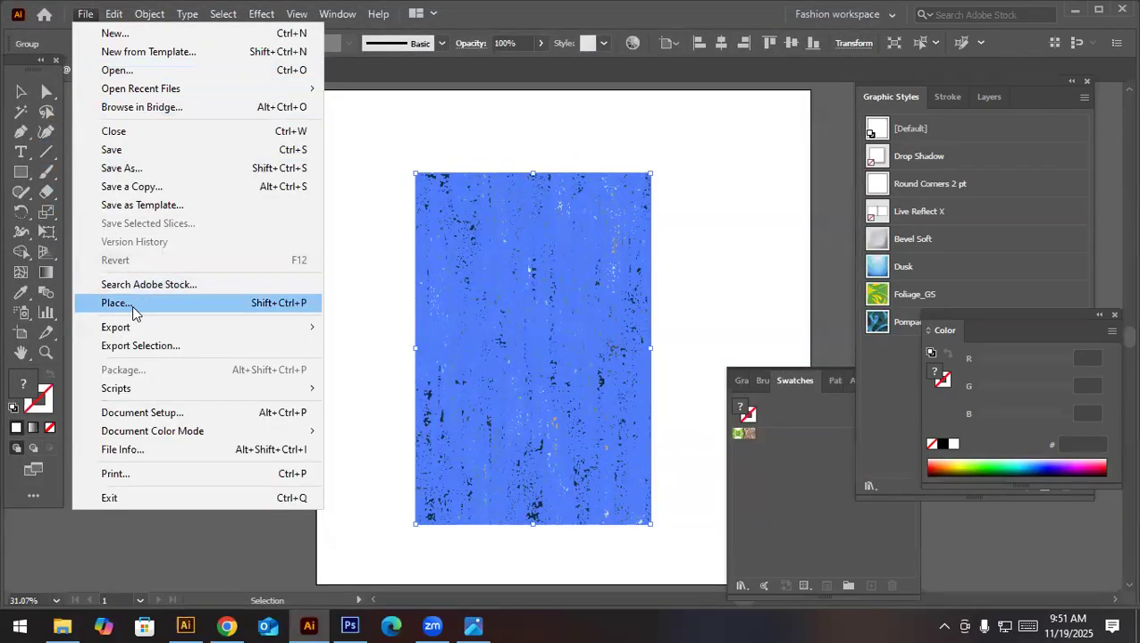
left_click(132, 305)
left_click(347, 625)
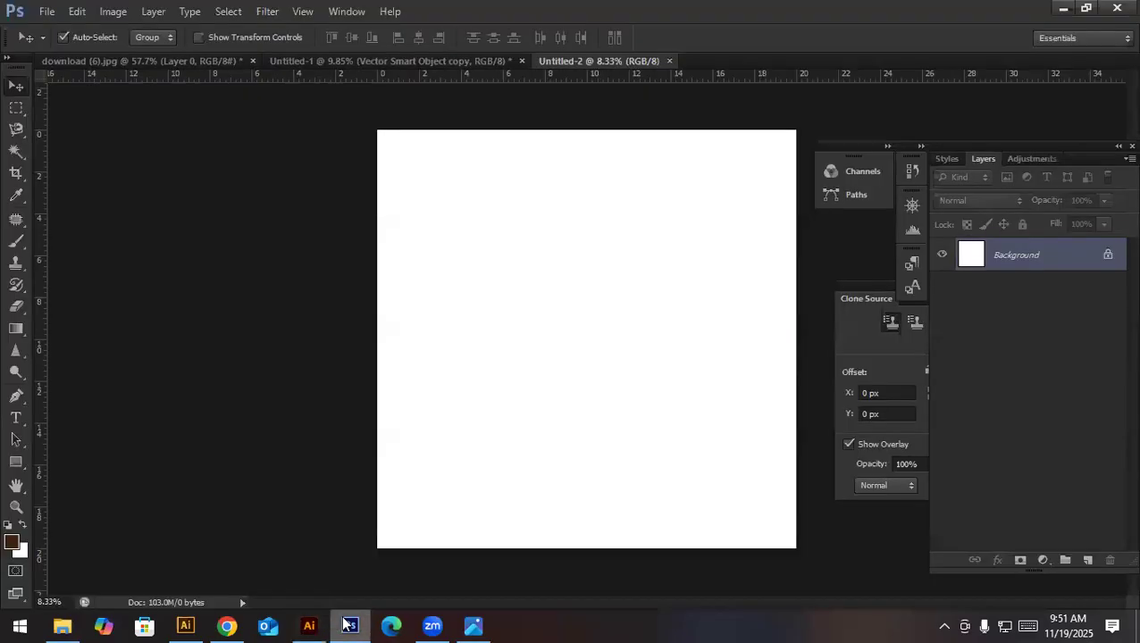
left_click(46, 11)
left_click(55, 283)
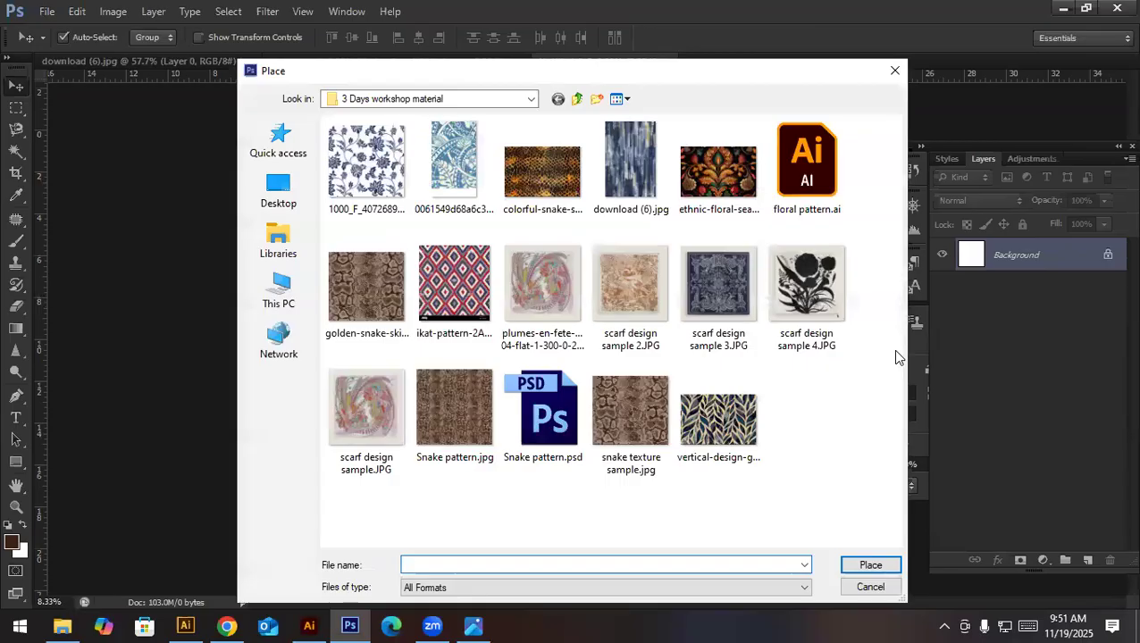
left_click(570, 345)
key("BackSpace")
key("BackSpace")
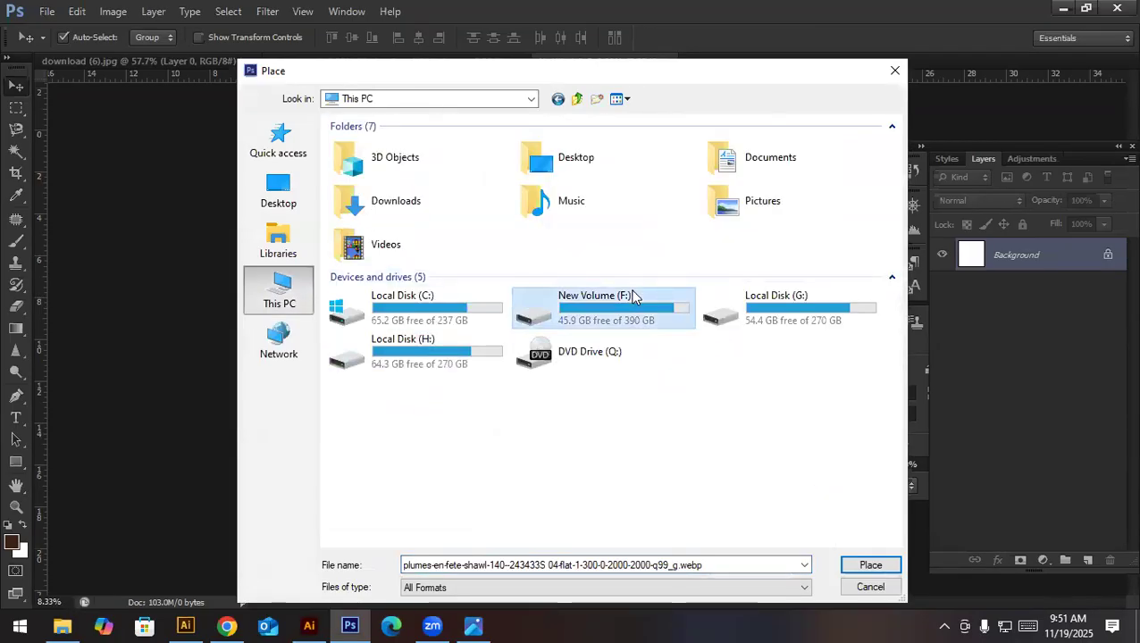
- Look through the folders on New Volume (F:) and Local Disk (G:) for an image to place, and cancel the placement
double_click(630, 297)
left_click(628, 100)
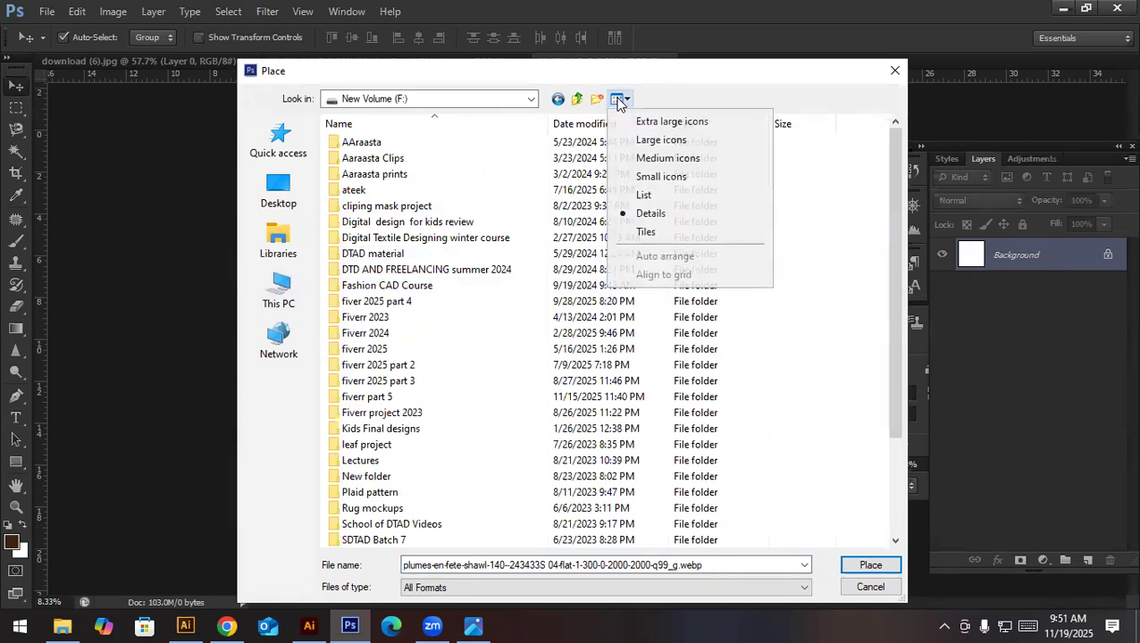
left_click(656, 139)
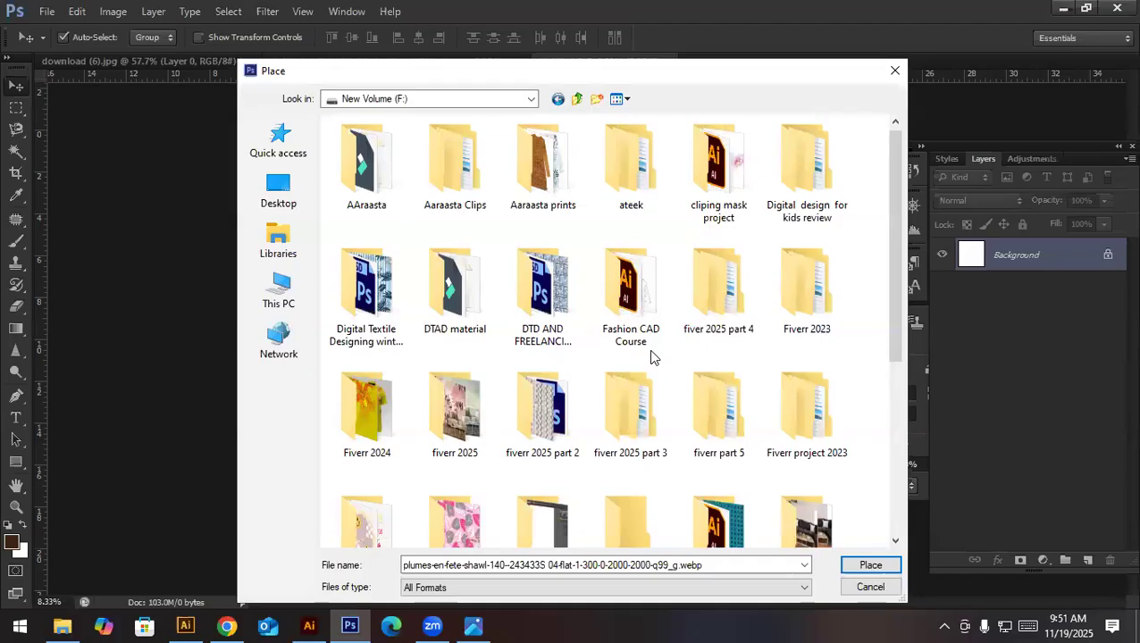
scroll(651, 356, "down", 3)
scroll(650, 353, "down", 2)
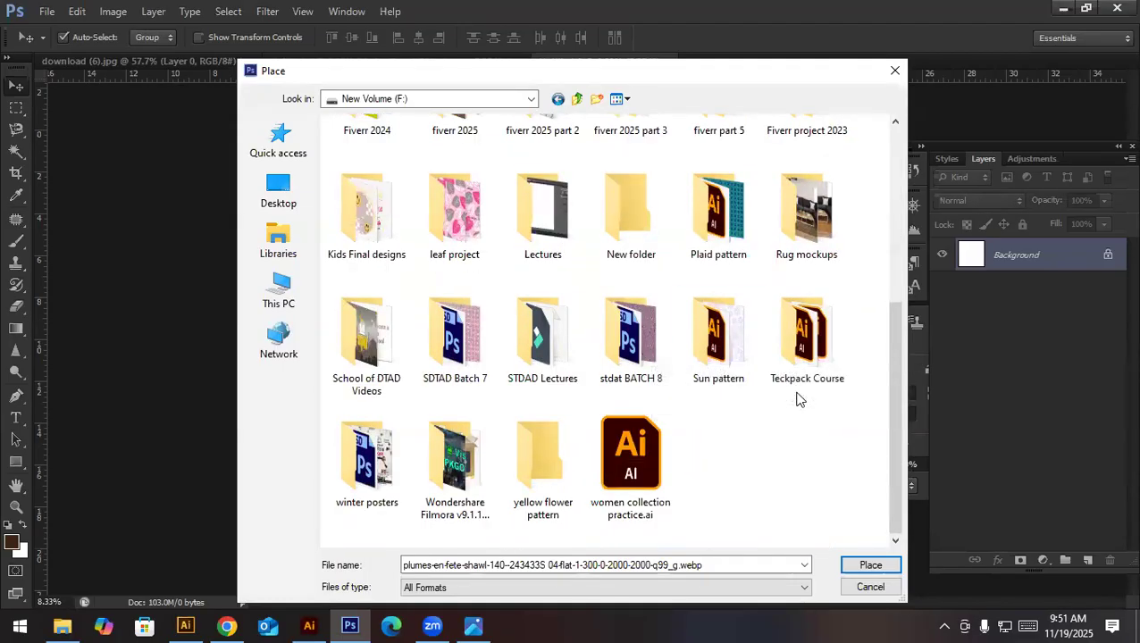
key("BackSpace")
double_click(742, 327)
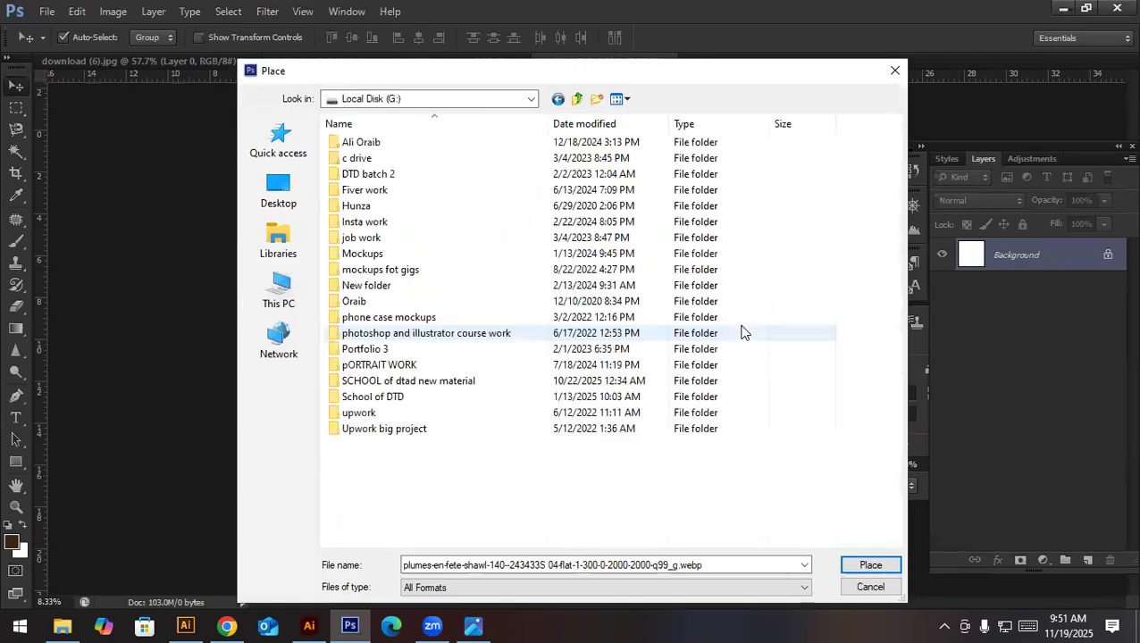
key("Escape")
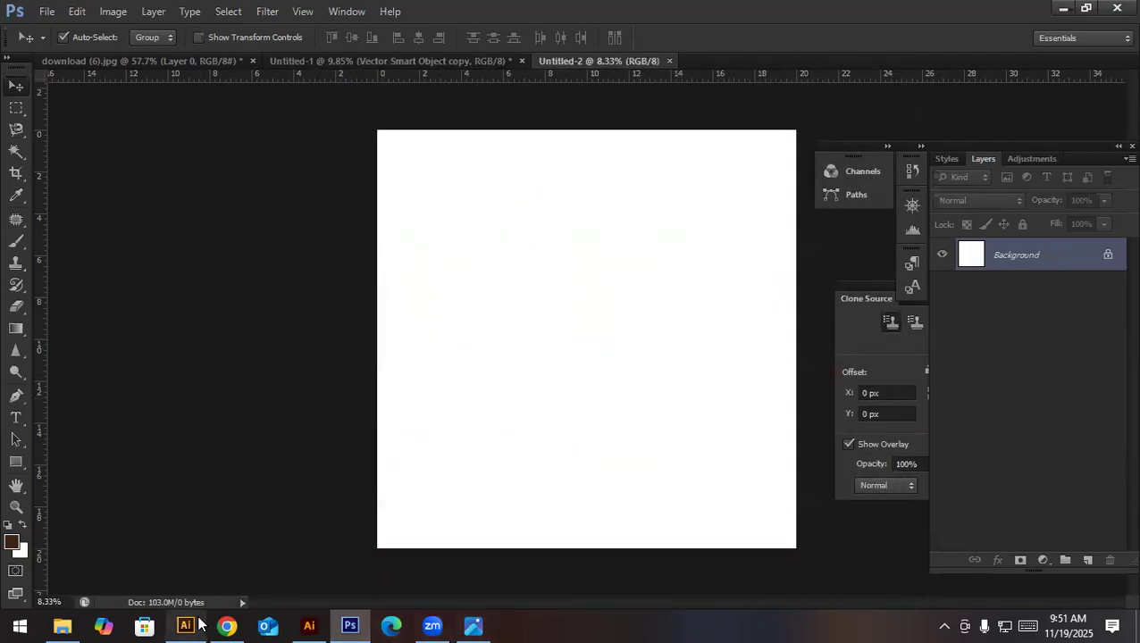
- View the original download (6).jpg texture in the photo viewer and return to Photoshop
left_click(309, 626)
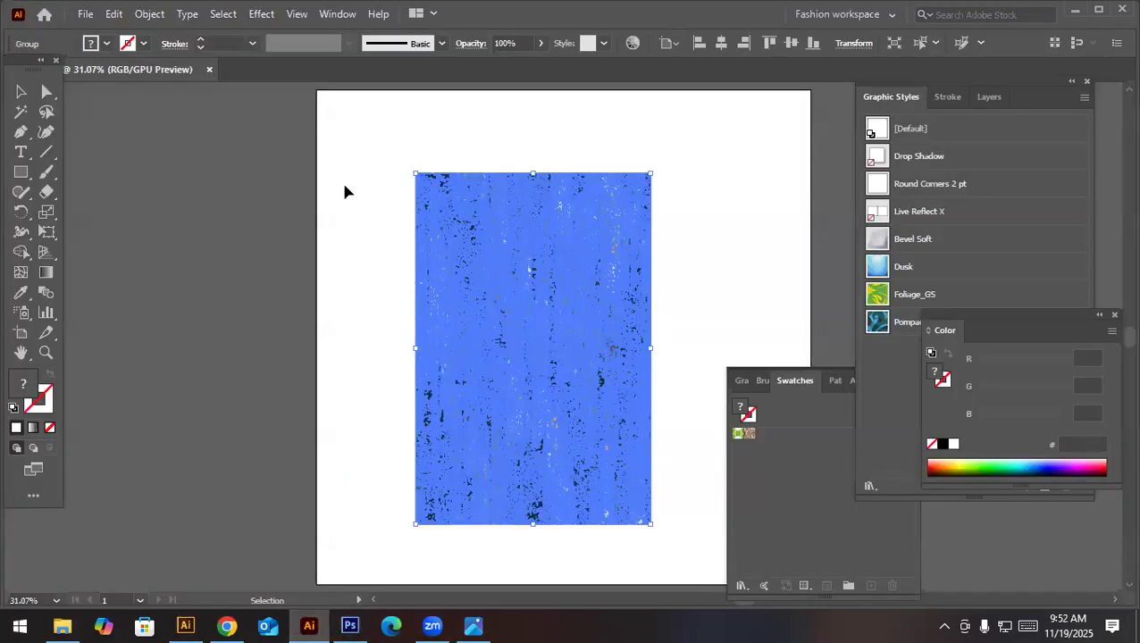
left_click(351, 625)
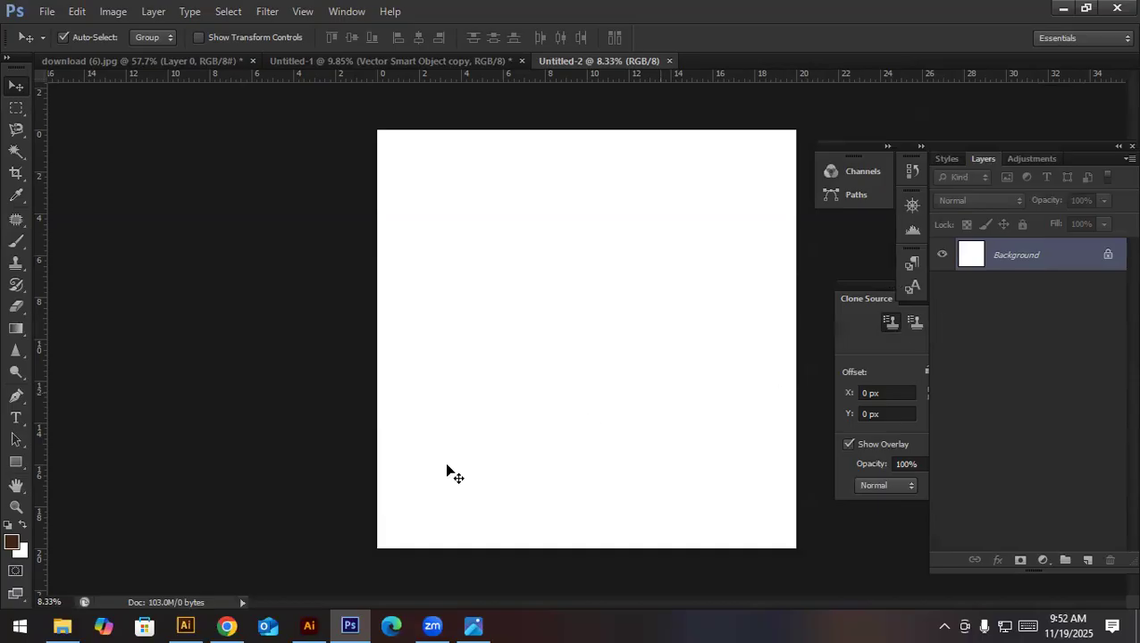
left_click(309, 625)
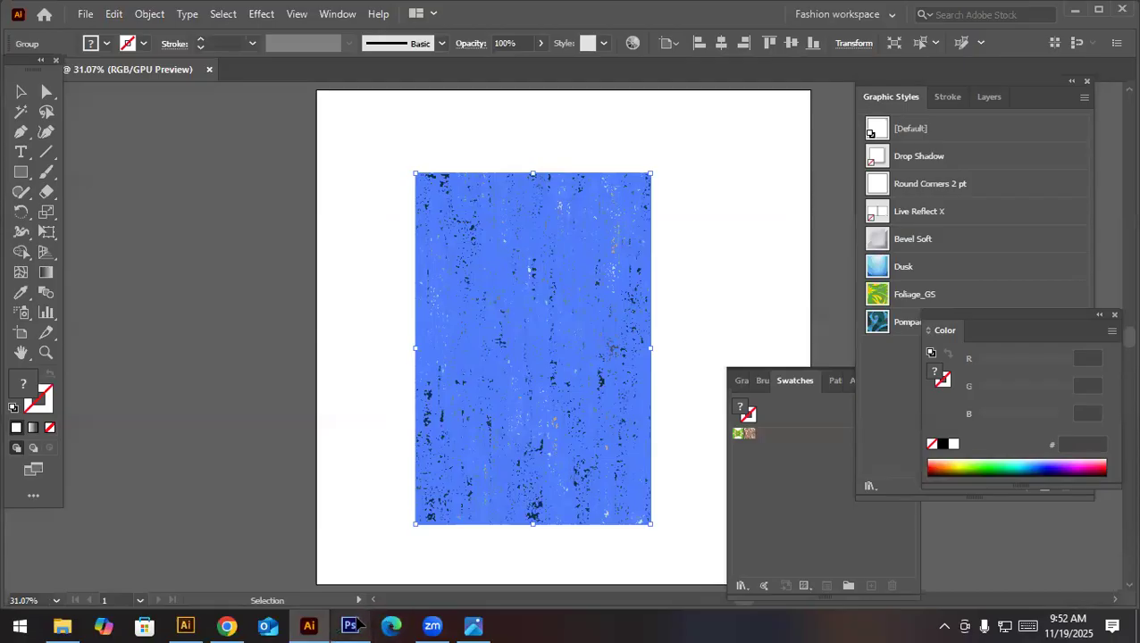
left_click(473, 625)
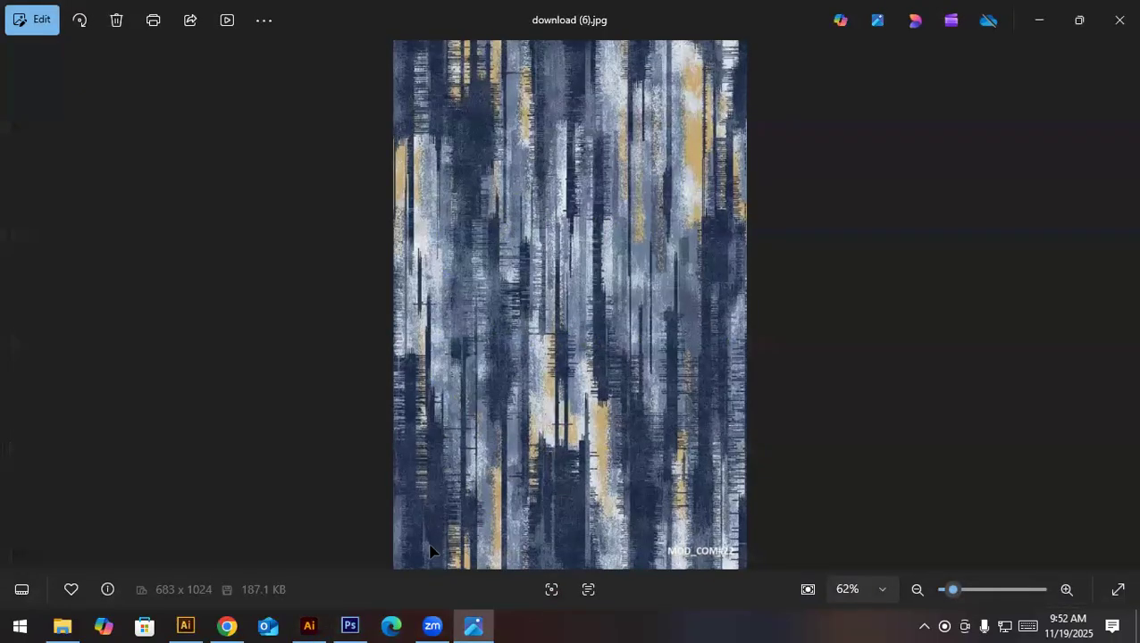
left_click(350, 625)
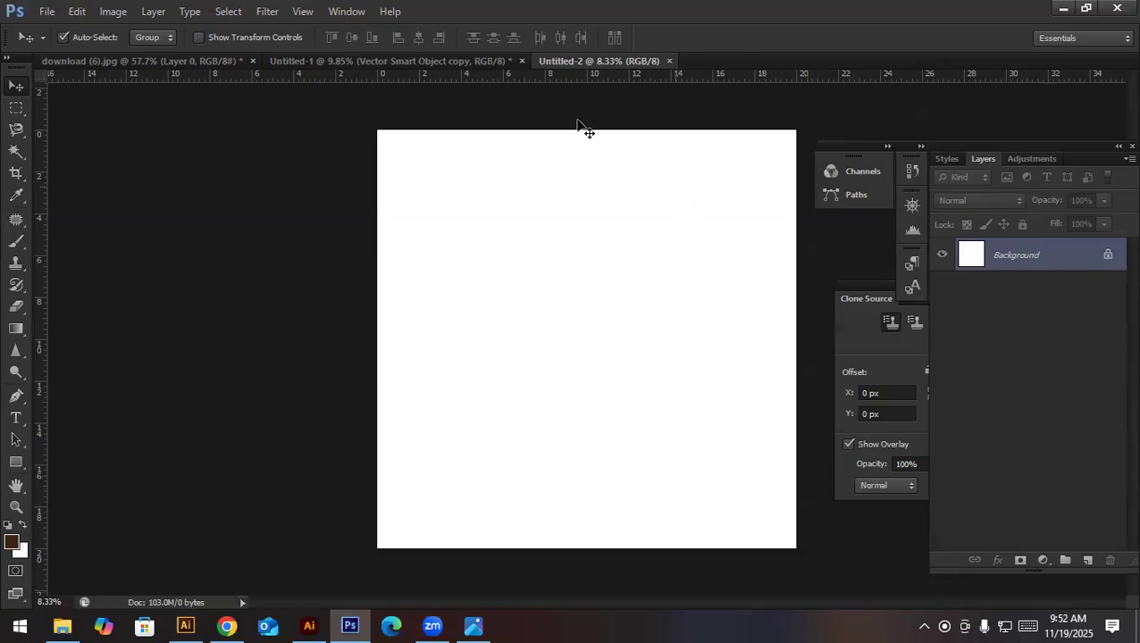
- Compare the download (6).jpg source with the Untitled-1 repeat and examine the join between its two texture copies up close
left_click(191, 61)
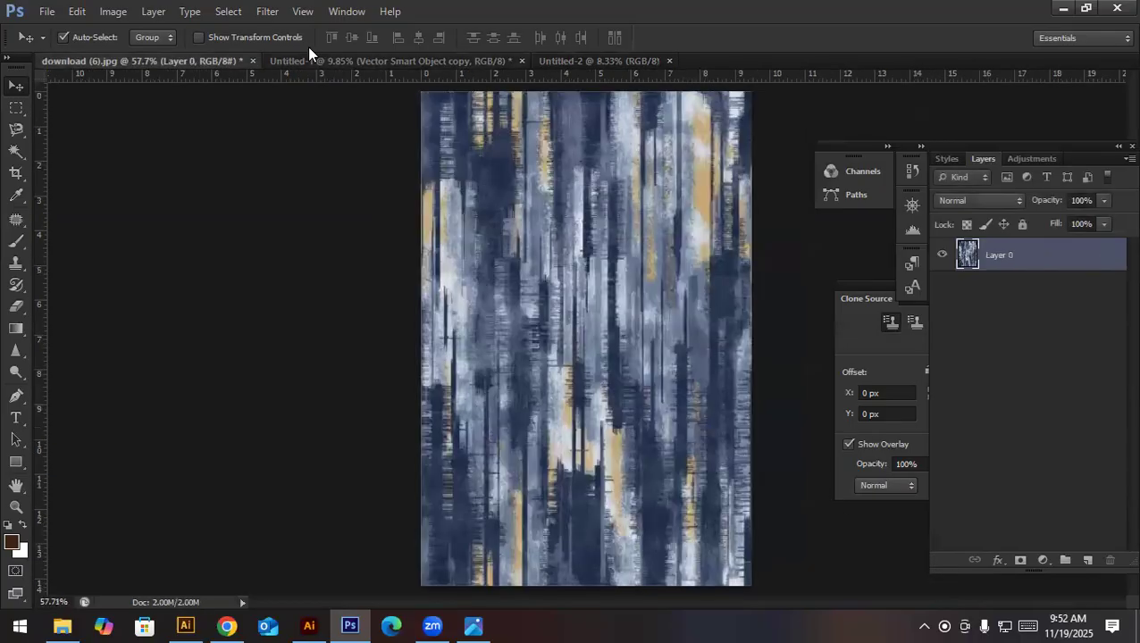
left_click(308, 54)
scroll(656, 308, "up", 5)
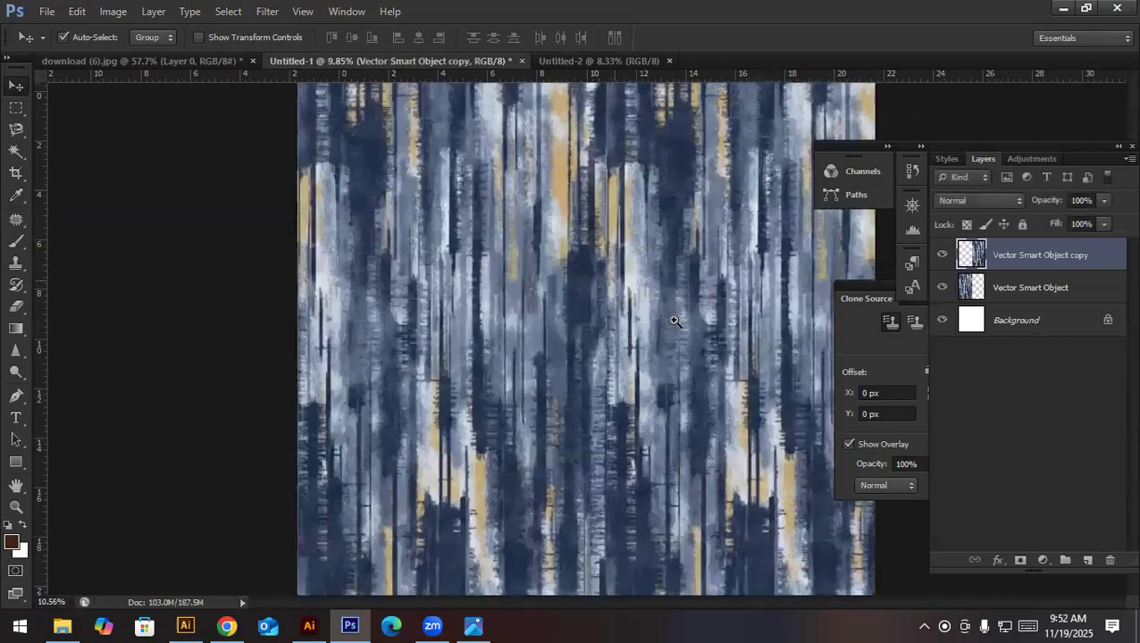
left_click_drag(695, 361, 668, 368)
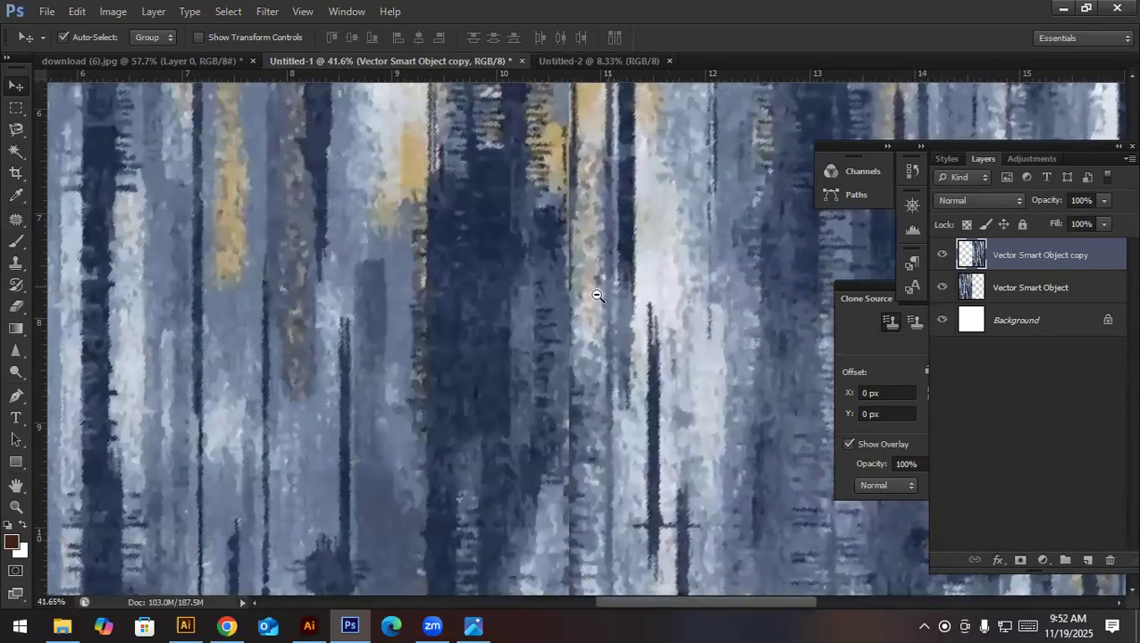
scroll(535, 322, "down", 6)
scroll(492, 324, "up", 1)
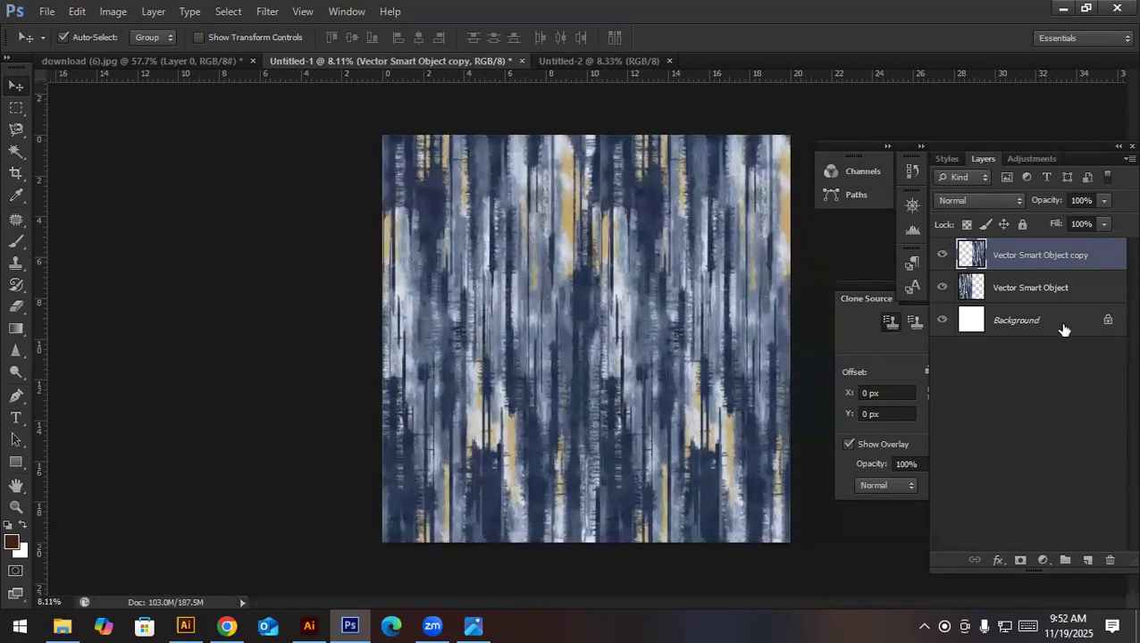
- Merge the two texture layers in Untitled-1 and scale the merged layer's width to 93.46% so it fits the canvas
left_click(989, 287, "shift")
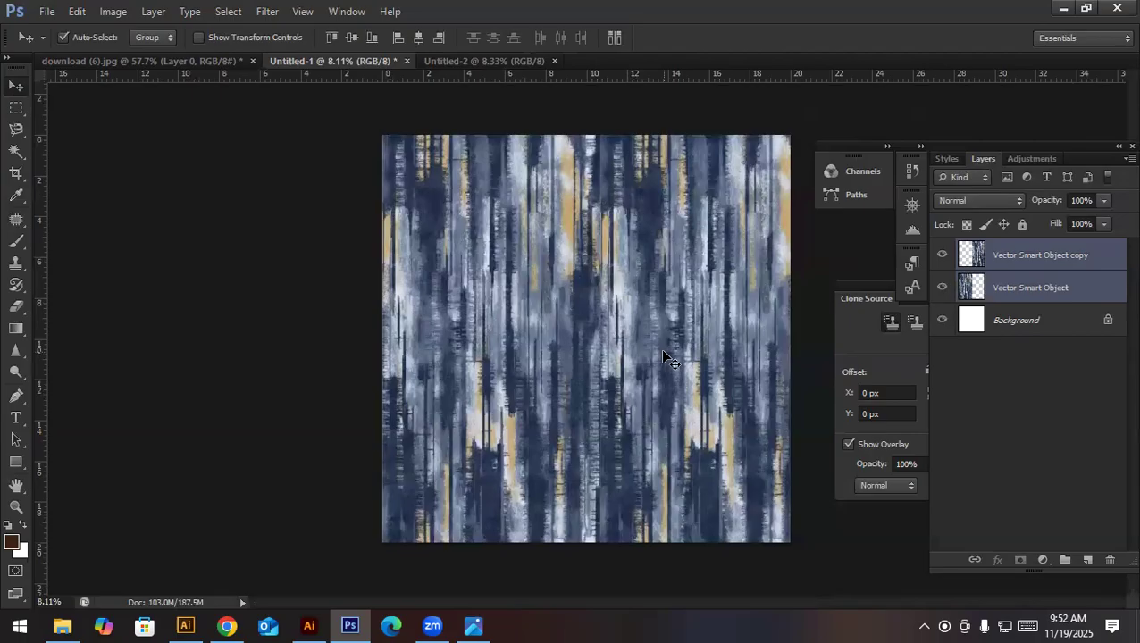
key("ctrl+e")
key("ctrl+t")
left_click_drag(818, 340, 790, 340)
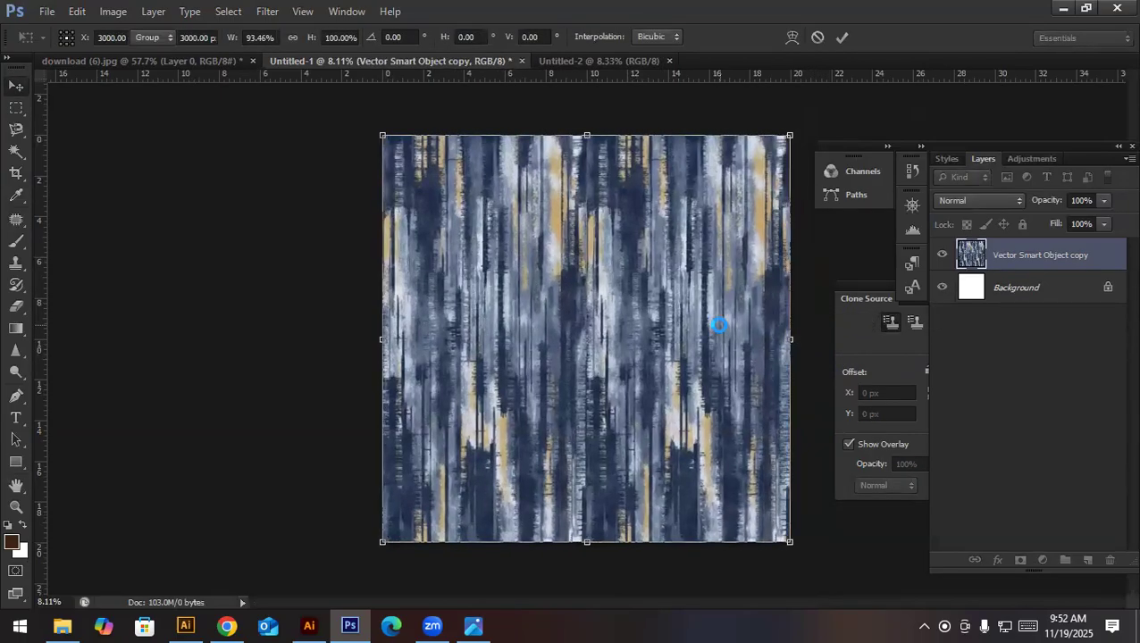
key("Return")
- Float download (6).jpg in its own smaller window and position it beside the Untitled-1 repeat for comparison
left_click_drag(184, 66, 182, 122)
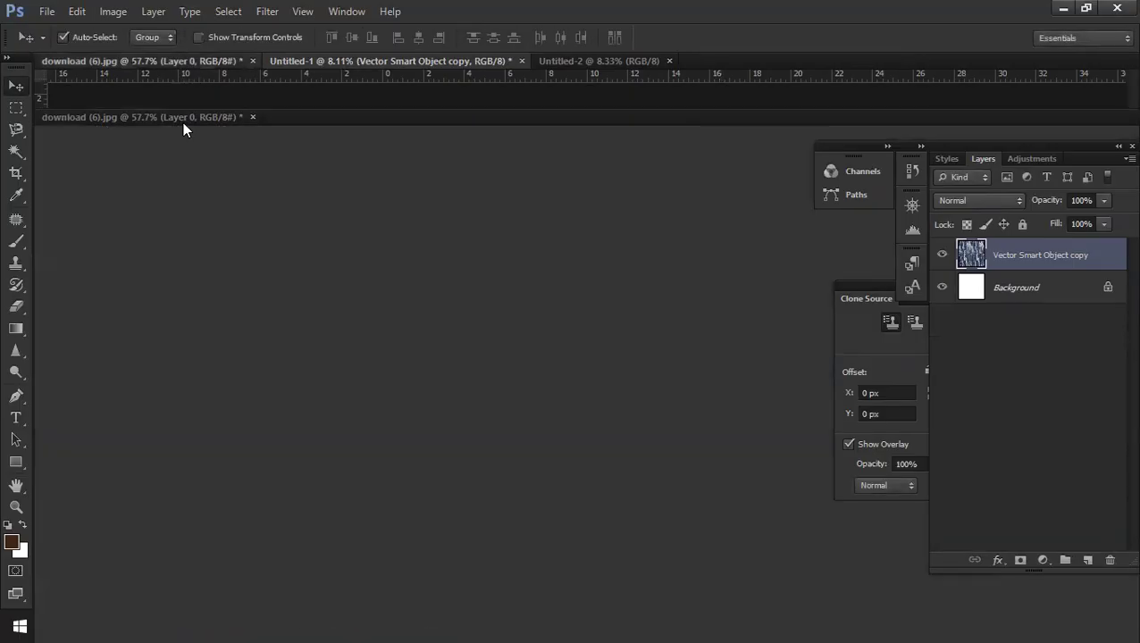
left_click(284, 225)
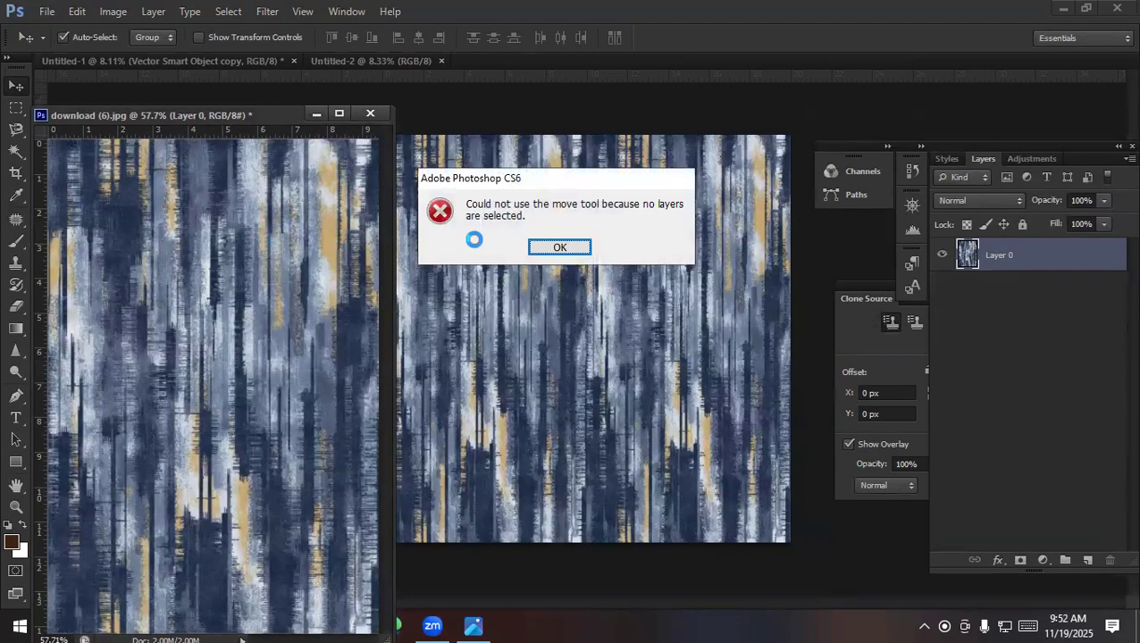
left_click(560, 248)
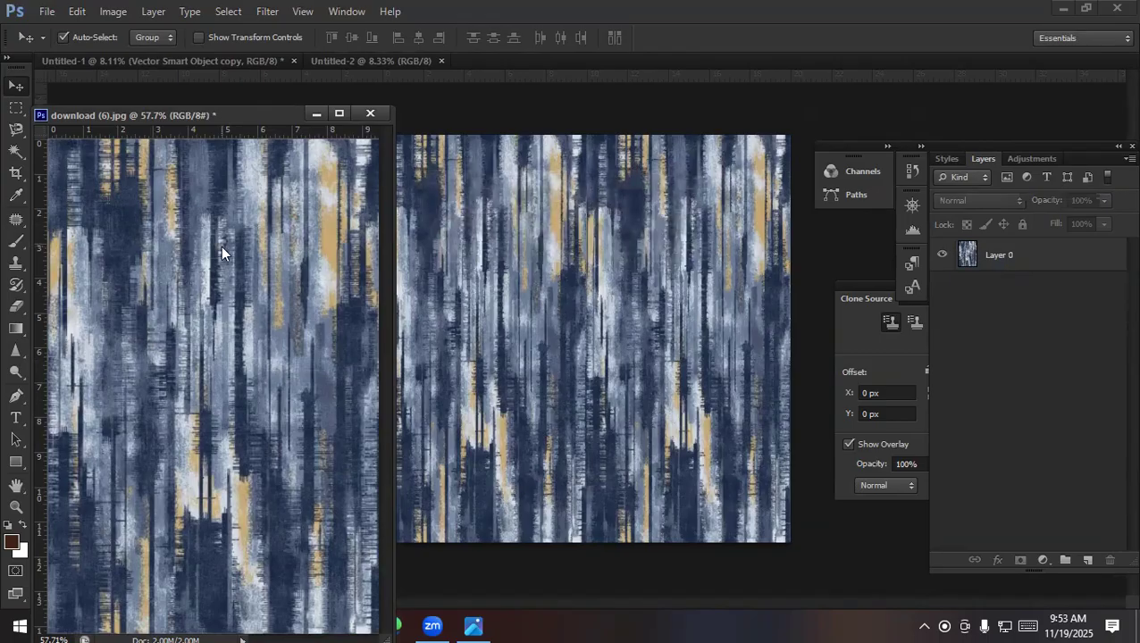
scroll(286, 241, "down", 5)
scroll(255, 245, "up", 1)
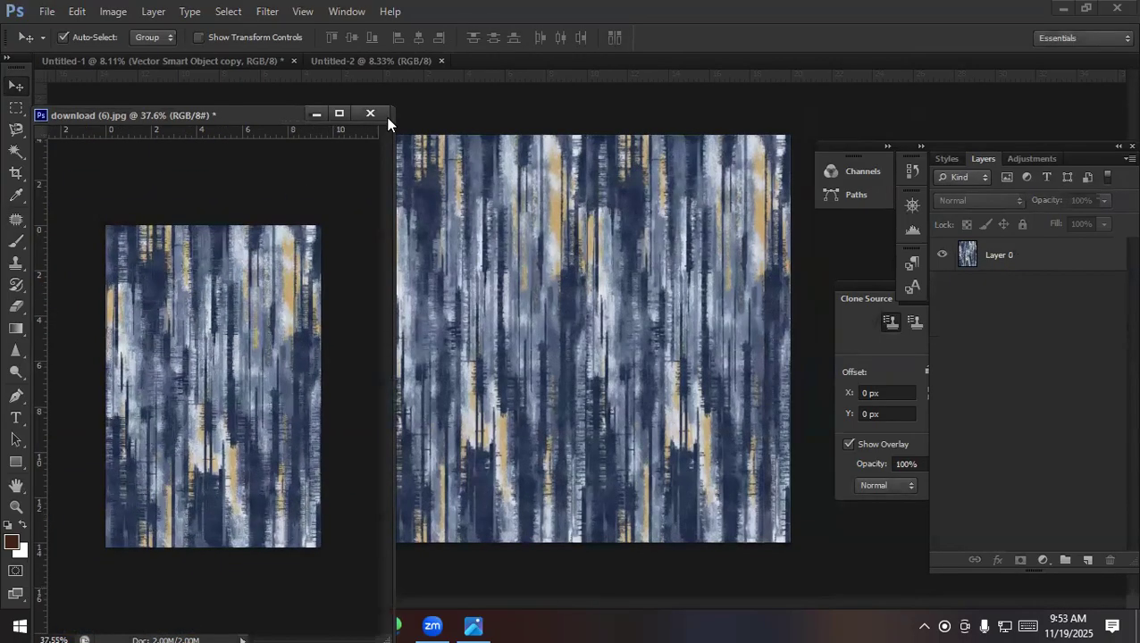
left_click_drag(391, 112, 292, 259)
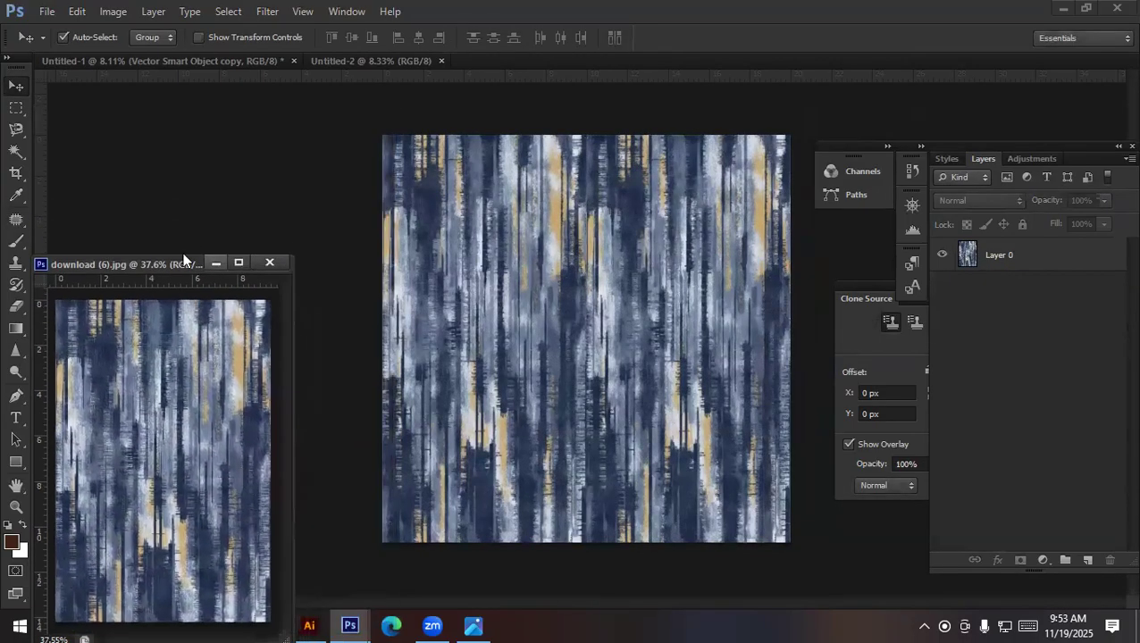
left_click_drag(169, 264, 205, 111)
left_click(590, 290)
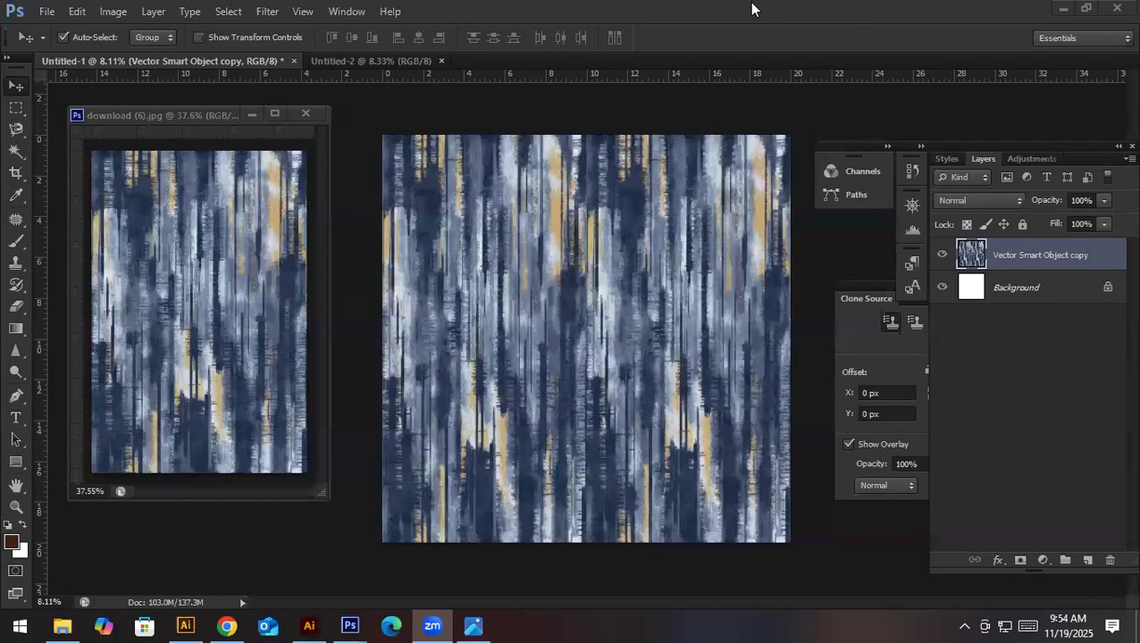
- Examine the vertical seam in the middle of the merged repeat up close and across the whole canvas
left_click(588, 332)
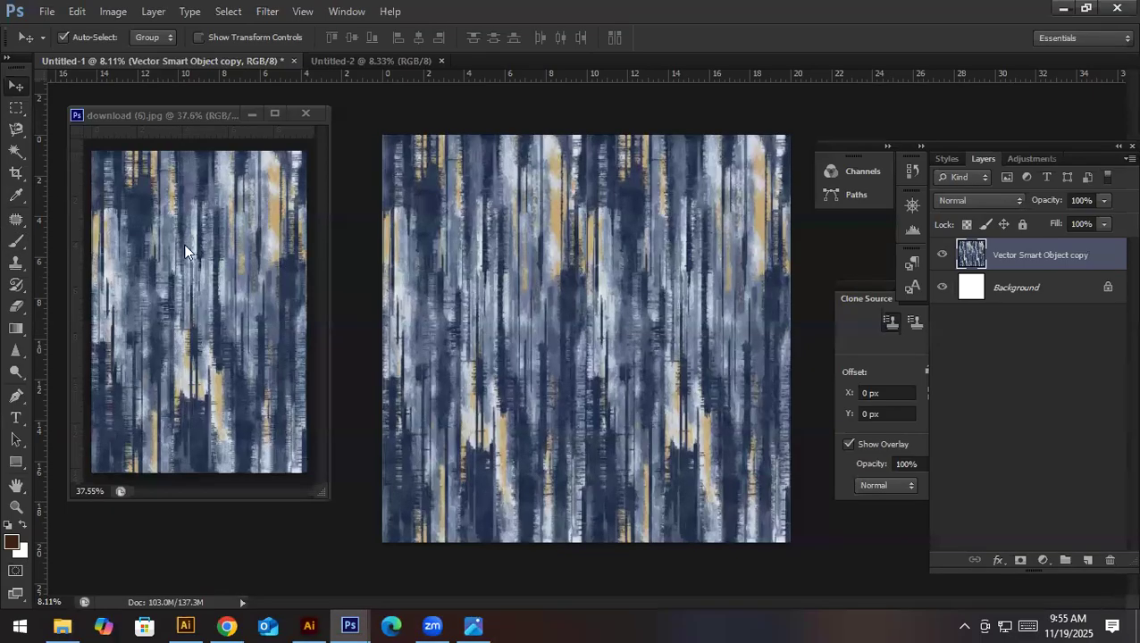
left_click_drag(604, 171, 705, 313)
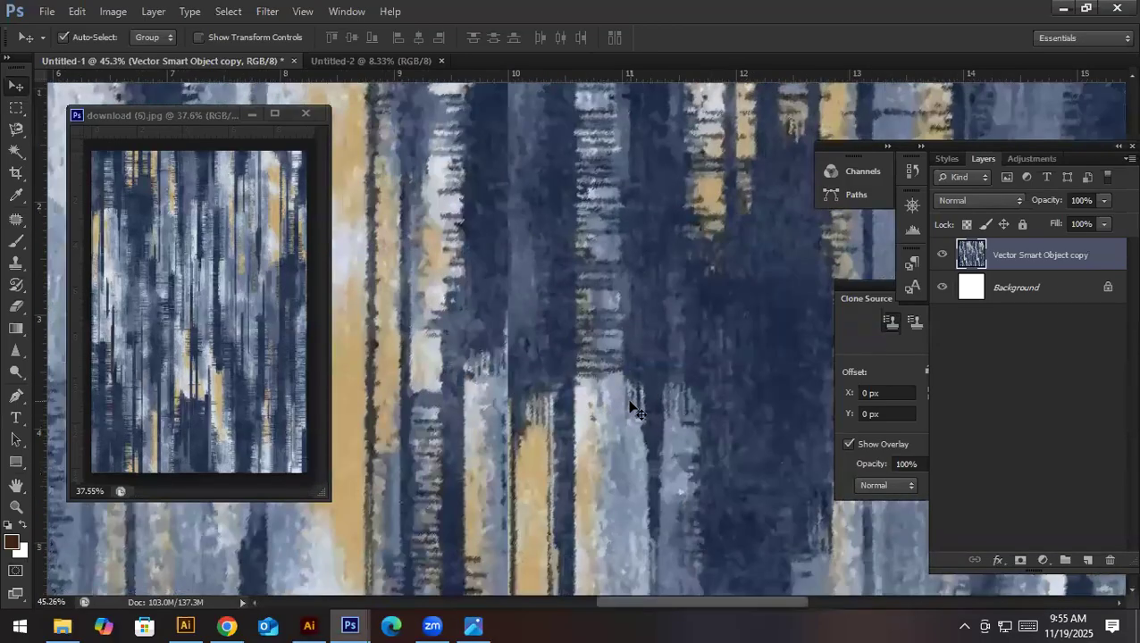
left_click(672, 409)
left_click(559, 248)
left_click_drag(585, 339, 564, 282)
key("ctrl+z")
left_click_drag(616, 460, 505, 442)
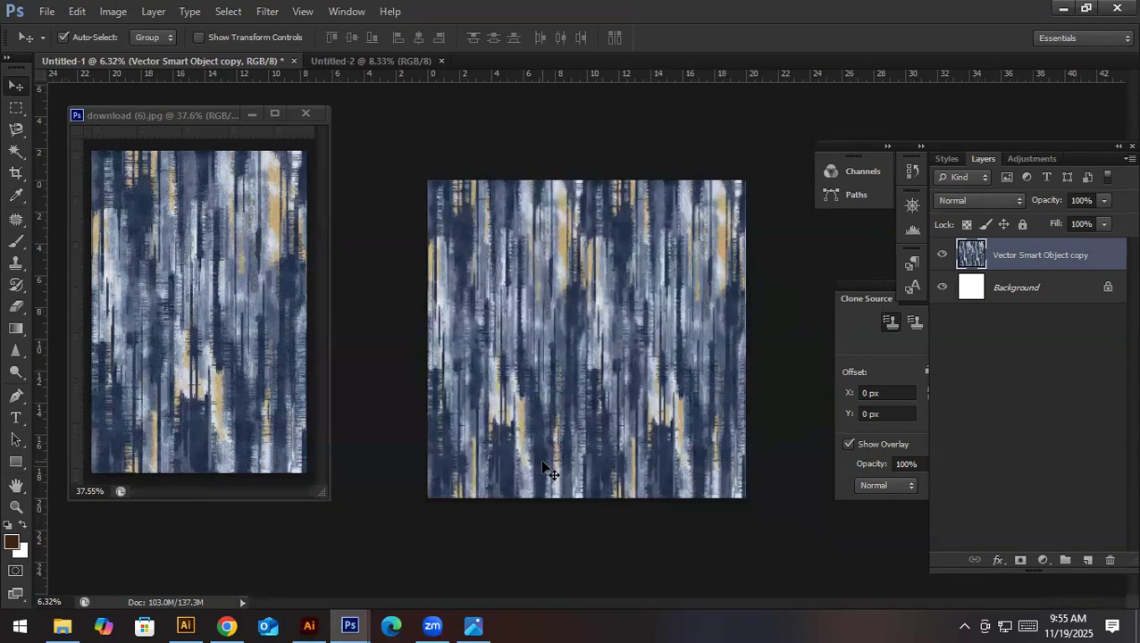
- Check the document's pixel dimensions, and offset the texture layer by +3000 pixels horizontally and +3000 vertically with Wrap Around
key("ctrl+alt+i")
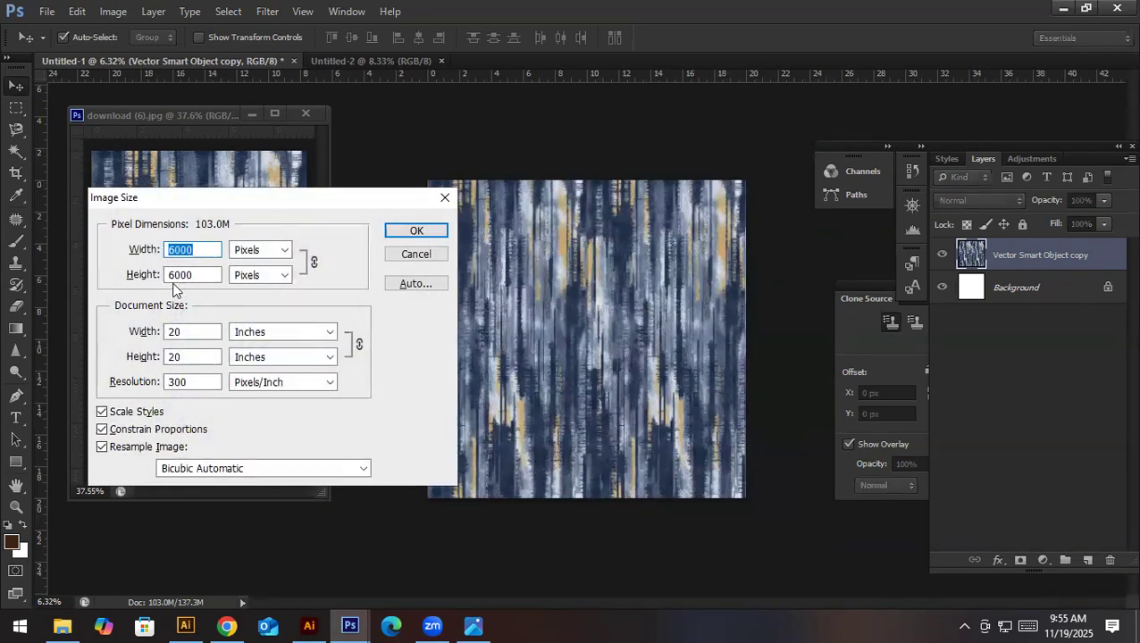
left_click(402, 258)
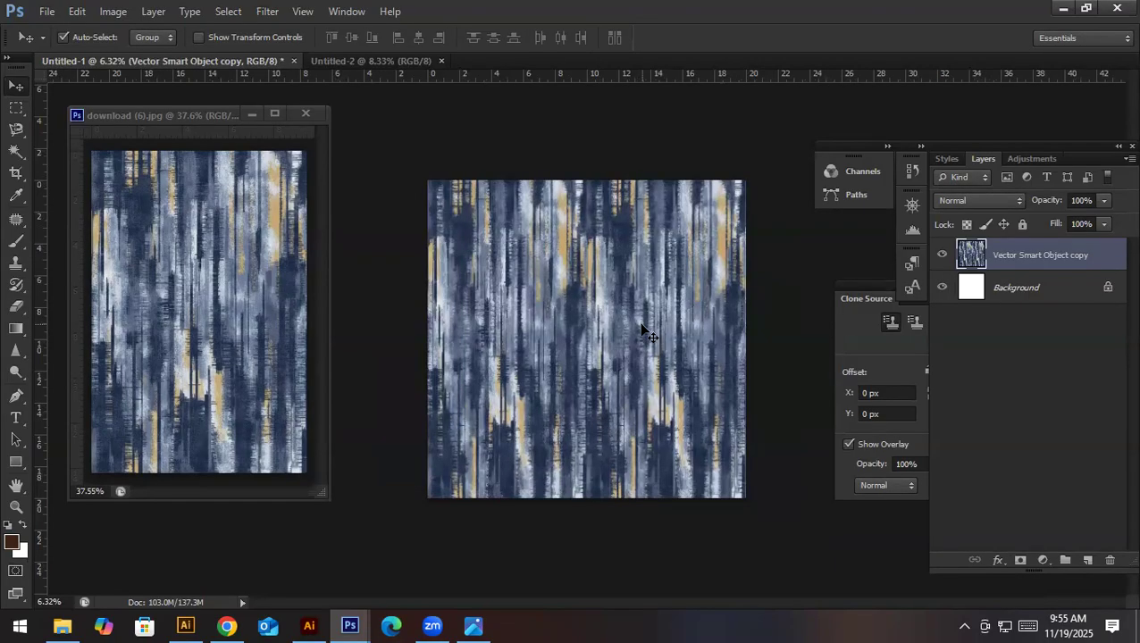
left_click(257, 16)
mouse_move(446, 306)
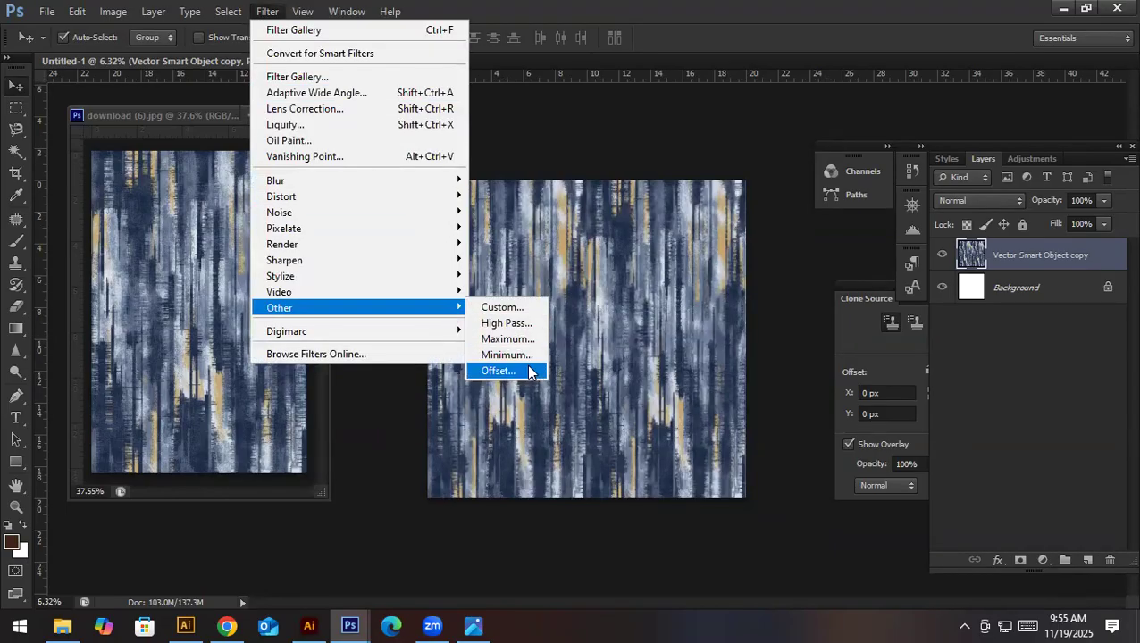
left_click(529, 372)
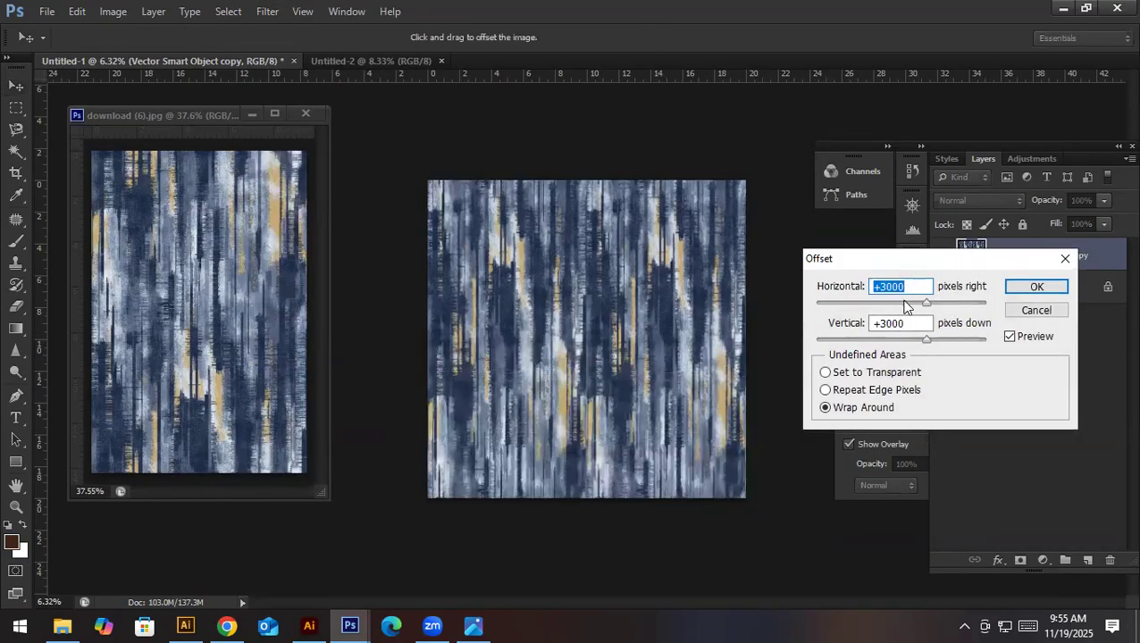
left_click(1037, 287)
- Inspect the offset texture along its centre and outer edge for visible join lines
left_click_drag(574, 352, 575, 352)
left_click_drag(631, 385, 681, 381)
mouse_move(507, 320)
left_mouse_down()
mouse_move(572, 339)
mouse_move(613, 299)
mouse_move(763, 307)
left_mouse_up()
left_click_drag(533, 296, 728, 318)
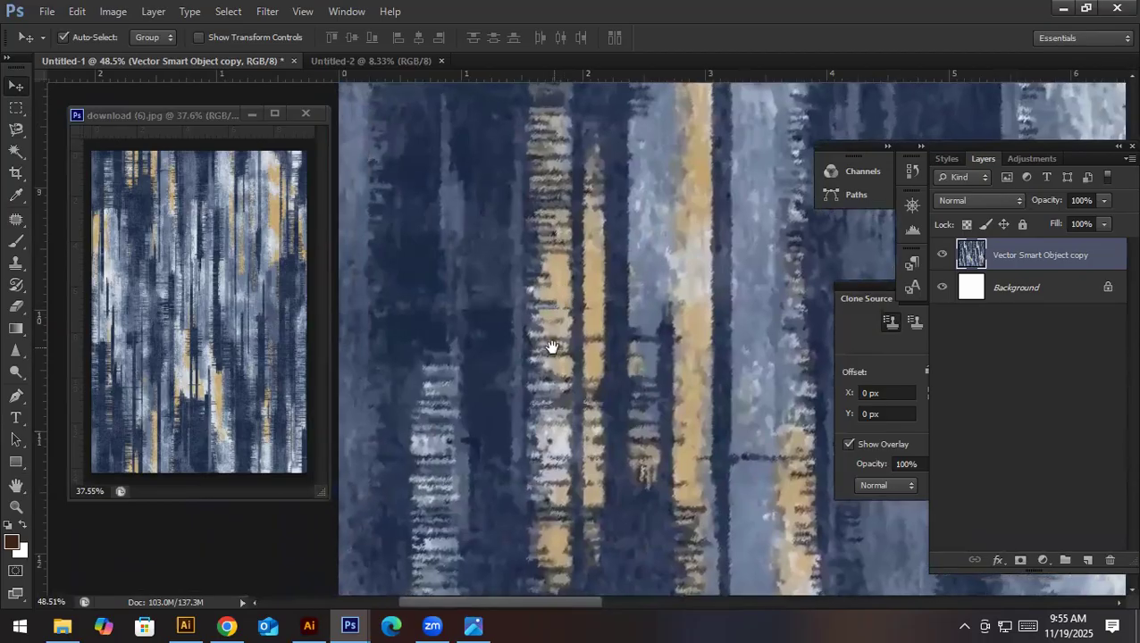
left_click_drag(504, 329, 573, 336)
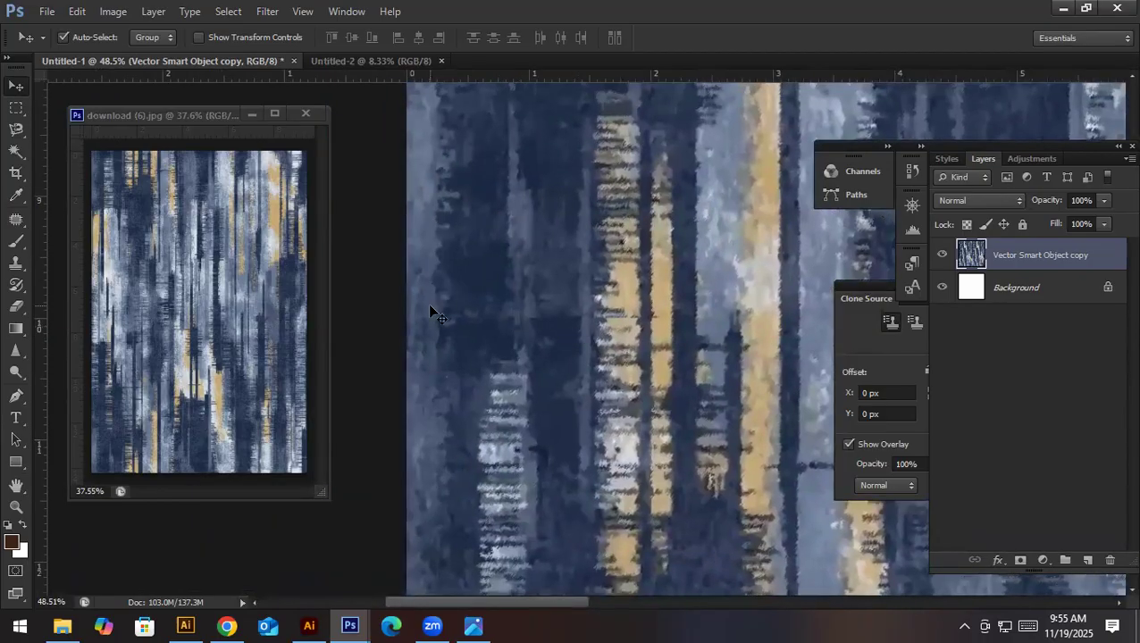
- Set the Clone Stamp brush to 70 px and clone neighbouring texture over the horizontal seam at the canvas's left edge
key("s")
key("bracketleft")
key("bracketleft")
key("bracketleft")
key("bracketleft")
key("bracketleft")
key("bracketleft")
key("bracketleft")
key("bracketleft")
key("bracketleft")
key("bracketleft")
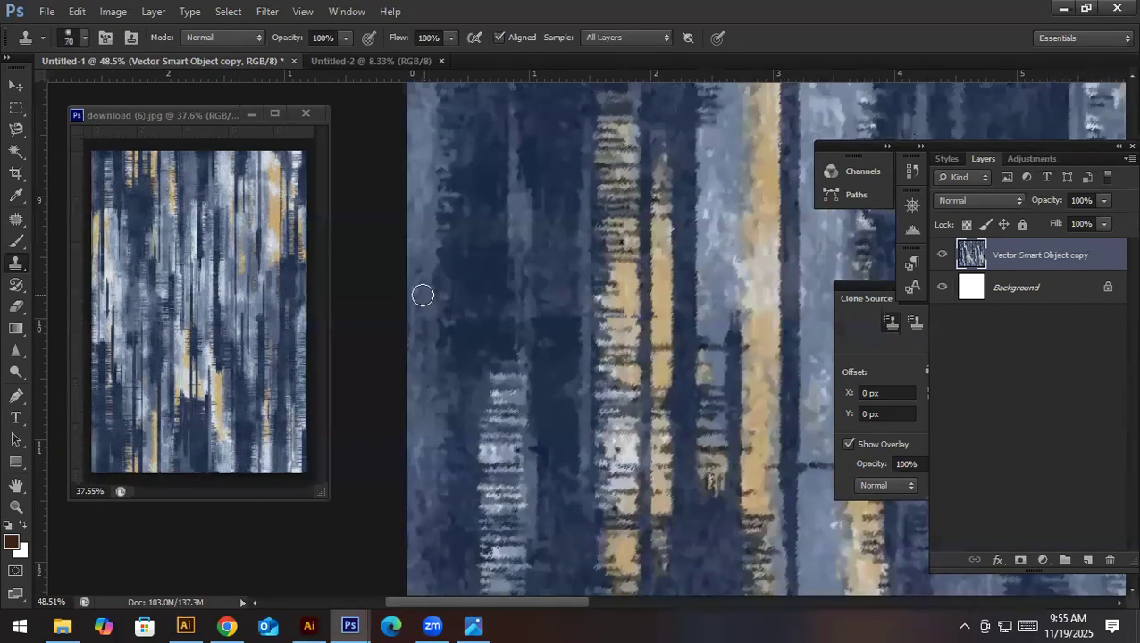
left_click_drag(423, 322, 417, 371)
left_click(423, 294, "alt")
scroll(436, 321, "up", 5)
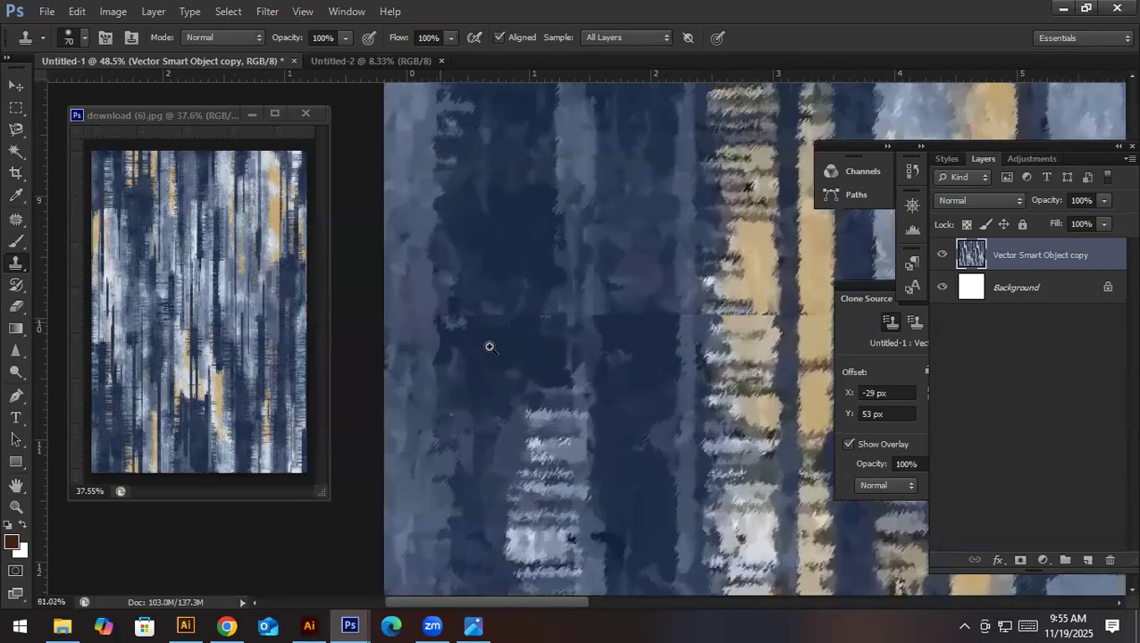
left_click(396, 387, "alt")
left_click(396, 318)
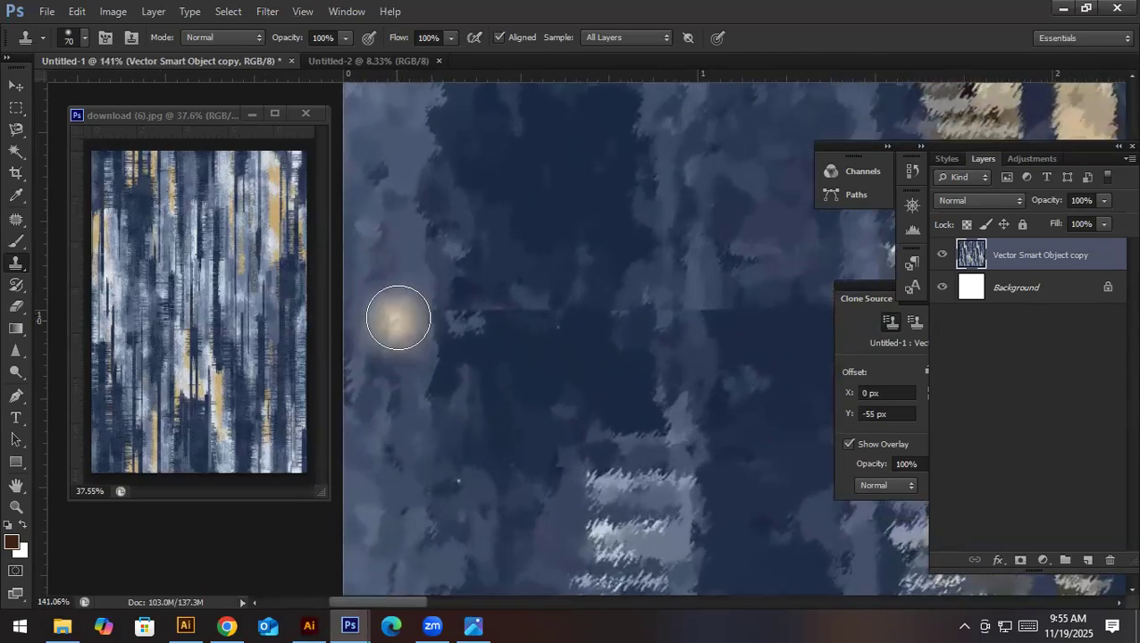
left_click(410, 312)
- Clone dark-blue texture over the horizontal seam from about 0.3 to 1.3 inches on the ruler, undoing one stroke
left_click(468, 242, "alt")
mouse_move(460, 318)
left_mouse_down()
mouse_move(462, 285)
mouse_move(481, 311)
mouse_move(542, 317)
left_mouse_up()
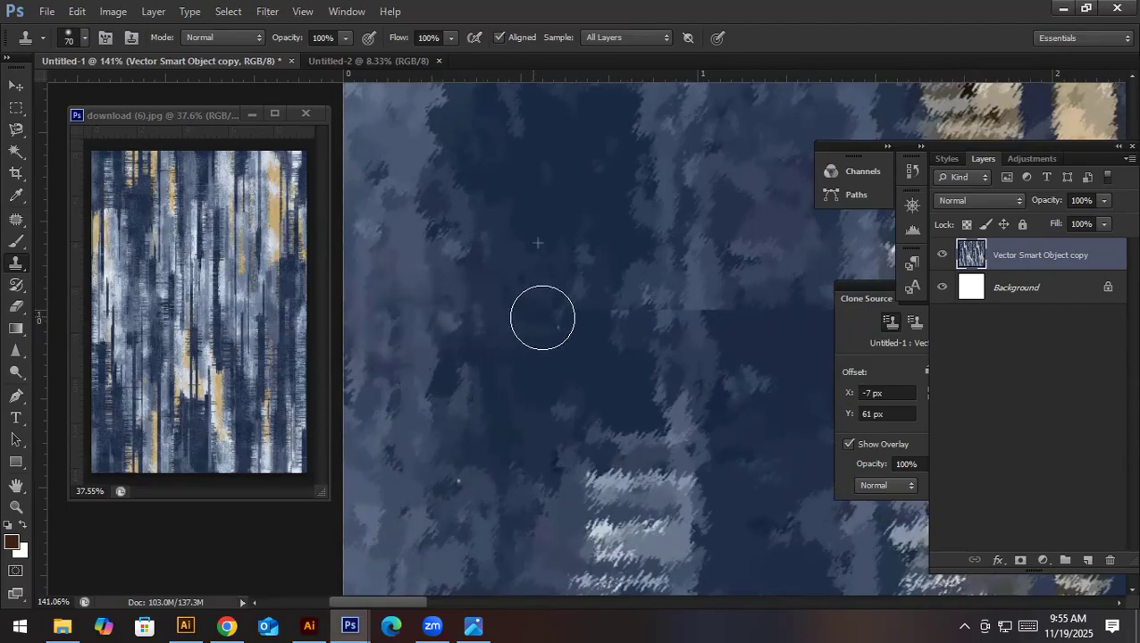
mouse_move(615, 330)
left_mouse_down()
mouse_move(454, 331)
mouse_move(432, 315)
mouse_move(534, 296)
mouse_move(576, 309)
mouse_move(634, 309)
left_mouse_up()
left_click(508, 253, "alt")
left_click(555, 248, "alt")
key("ctrl+z")
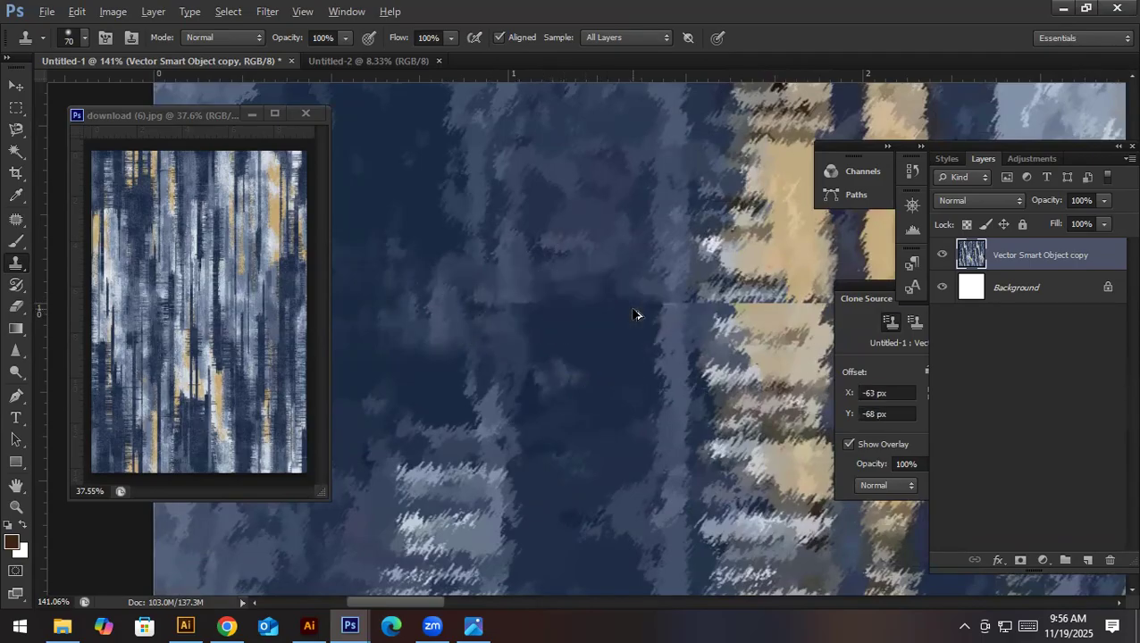
left_click(578, 215, "alt")
left_click_drag(536, 305, 626, 304)
- Clone texture over the horizontal seam where it crosses the two gold bands, about 1.4 to 2.2 inches on the ruler
scroll(616, 306, "right", 2)
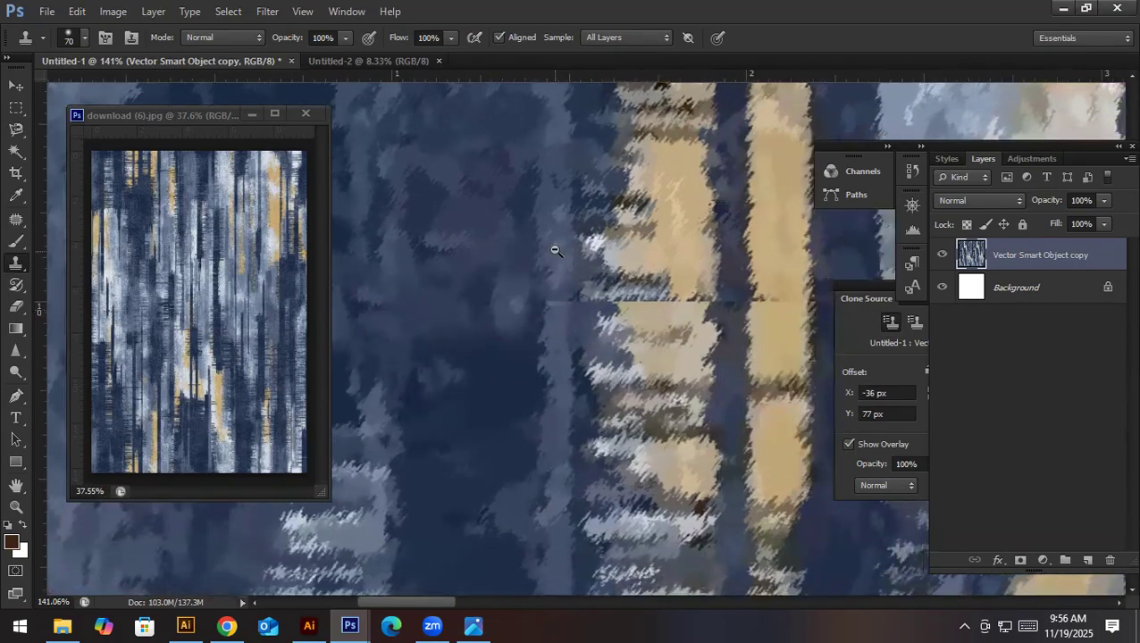
left_click(557, 266, "alt")
left_click(649, 367)
key("ctrl+z")
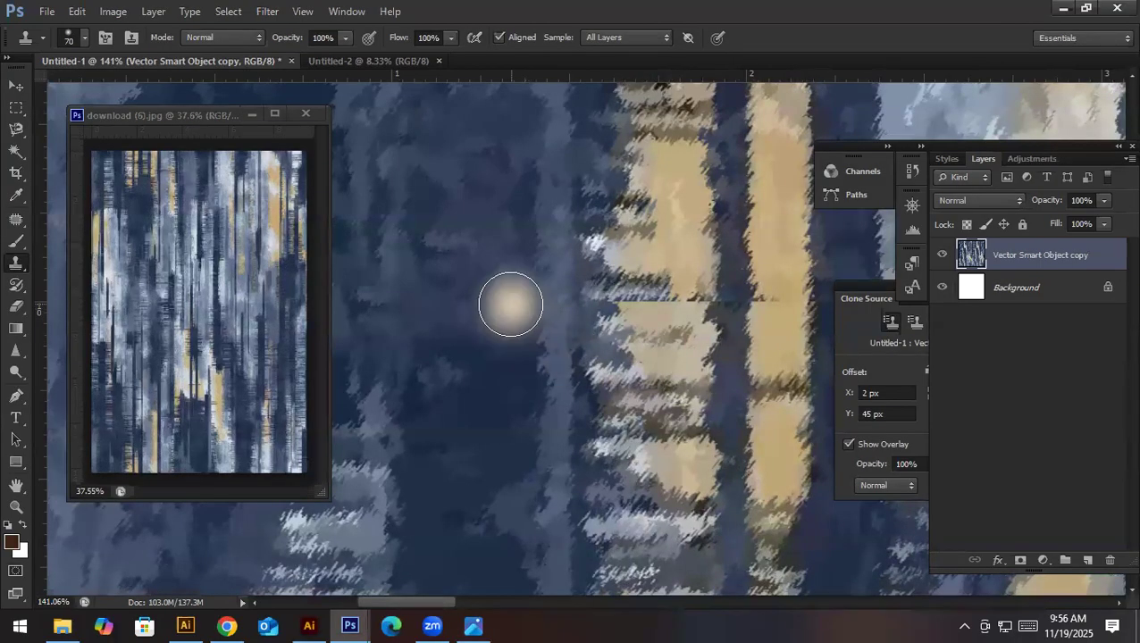
left_click(659, 234, "alt")
mouse_move(658, 295)
left_mouse_down()
mouse_move(634, 286)
mouse_move(606, 300)
mouse_move(685, 302)
left_mouse_up()
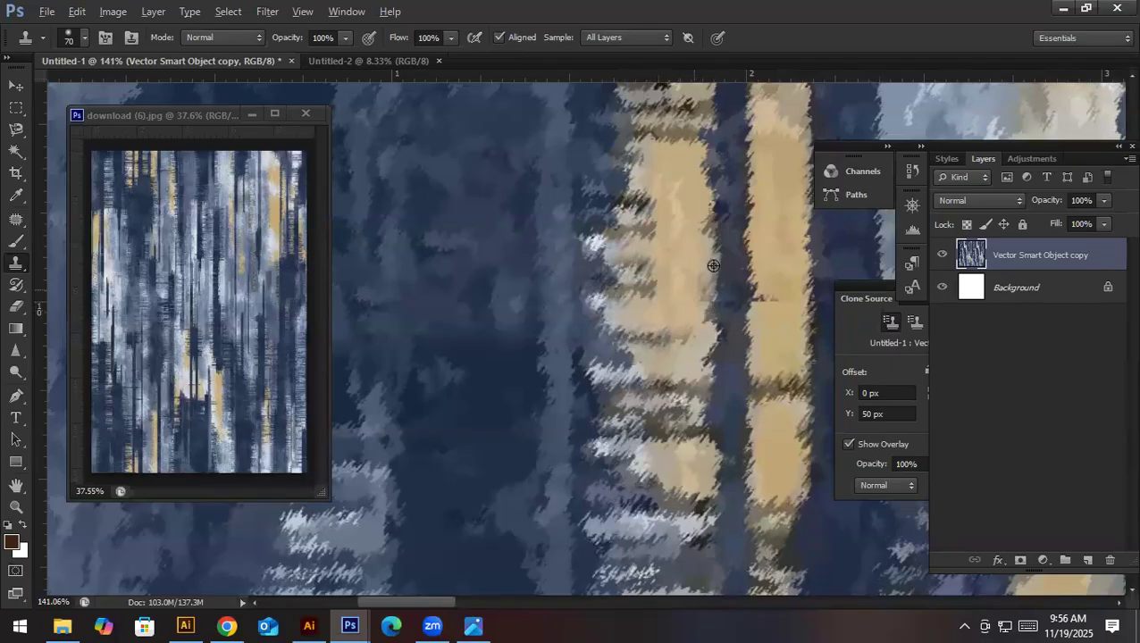
left_click_drag(732, 304, 537, 333)
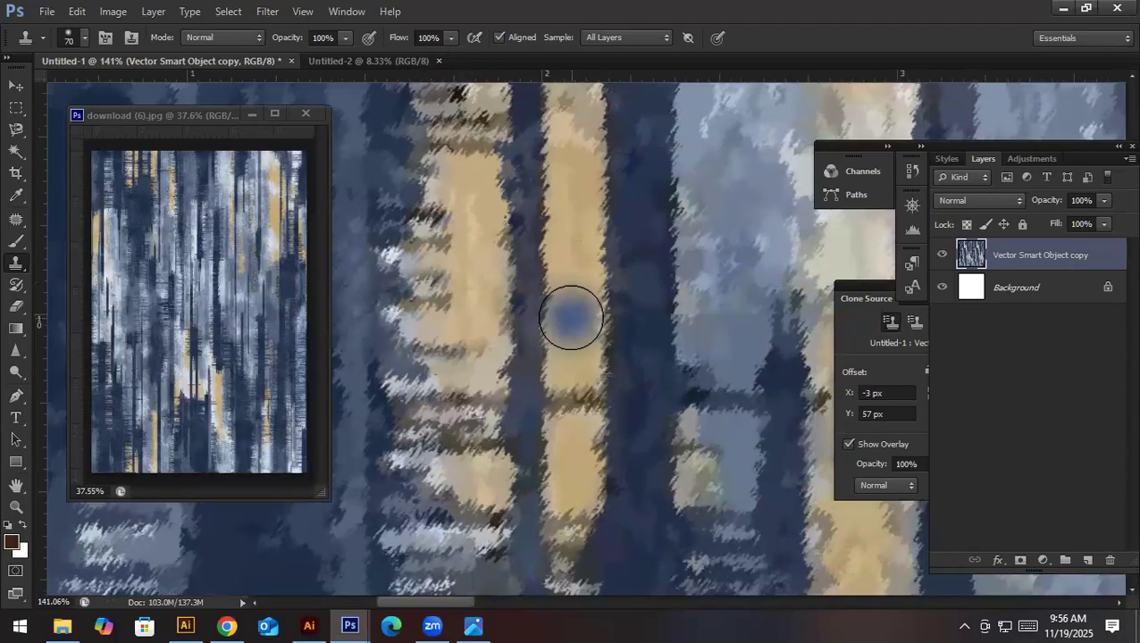
- Continue cloning out the horizontal seam from the second gold stripe to about 3.6 inches on the ruler
mouse_move(608, 309)
left_mouse_down()
mouse_move(543, 308)
mouse_move(576, 307)
mouse_move(518, 330)
mouse_move(564, 293)
mouse_move(590, 321)
mouse_move(525, 347)
left_mouse_up()
left_click(571, 253, "alt")
left_click(555, 233, "alt")
left_click(586, 227, "alt")
mouse_move(570, 300)
left_mouse_down()
mouse_move(605, 303)
mouse_move(655, 348)
mouse_move(550, 310)
mouse_move(571, 270)
left_mouse_up()
left_click(579, 344, "alt")
left_click_drag(641, 339, 536, 344)
left_click(563, 361, "alt")
mouse_move(519, 270)
left_mouse_down()
mouse_move(575, 273)
mouse_move(594, 305)
left_mouse_up()
left_click_drag(658, 373, 564, 341)
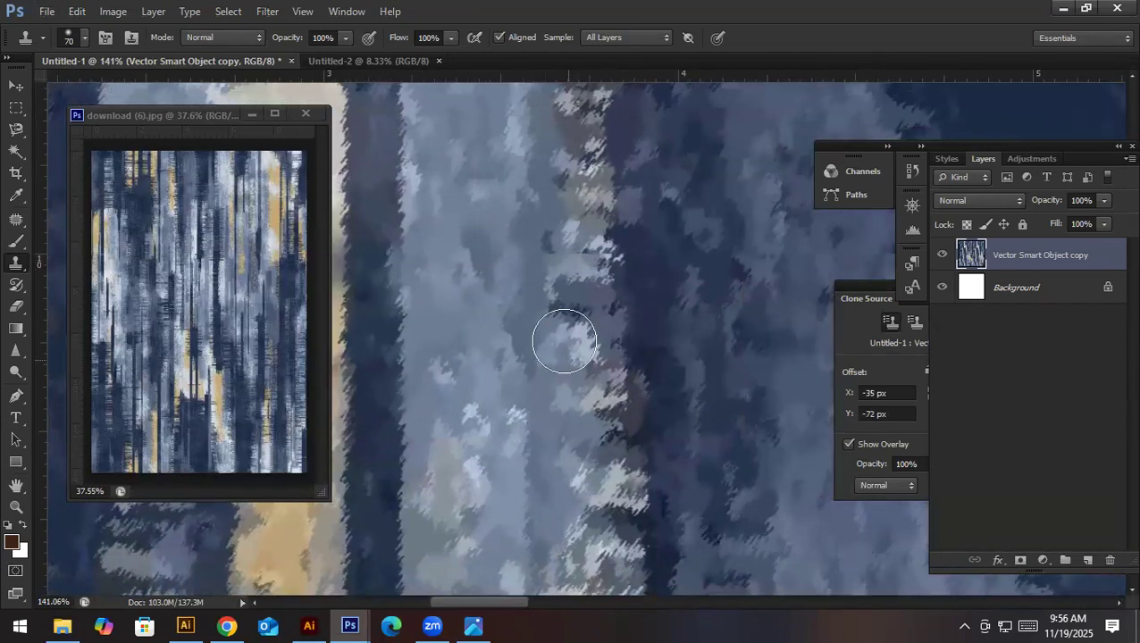
- Clone over the horizontal seam across the speckled white strip and blue-grey band, about 3.6 to 4.8 inches on the ruler
left_click_drag(580, 270, 553, 254)
left_click(674, 322, "alt")
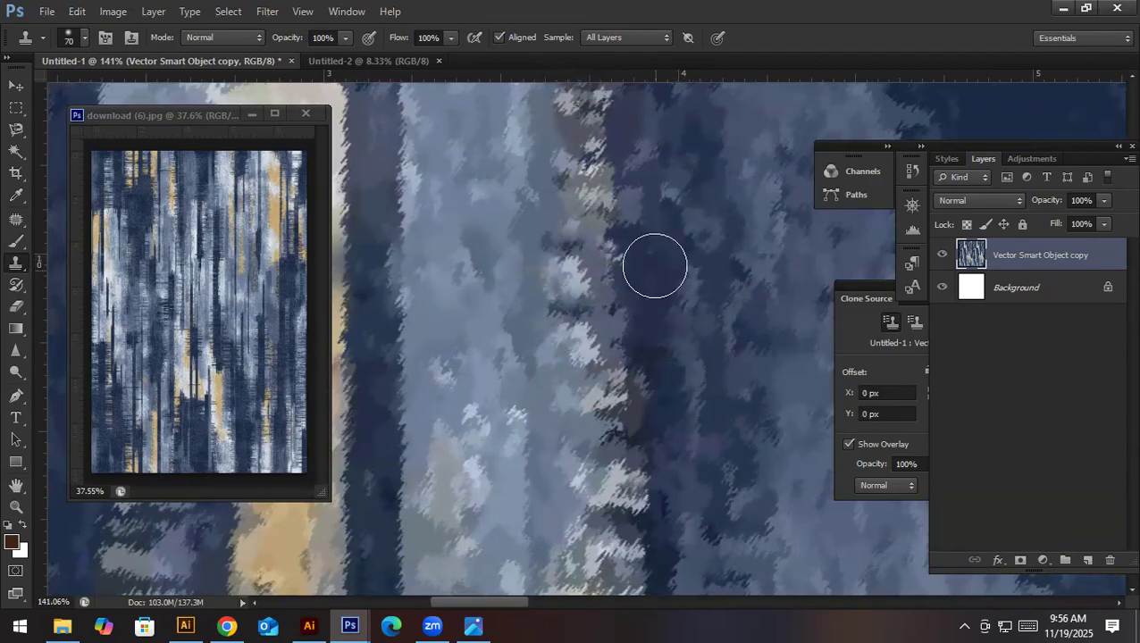
left_click_drag(656, 264, 662, 267)
mouse_move(735, 298)
left_mouse_down()
mouse_move(496, 319)
mouse_move(478, 293)
mouse_move(425, 274)
left_mouse_up()
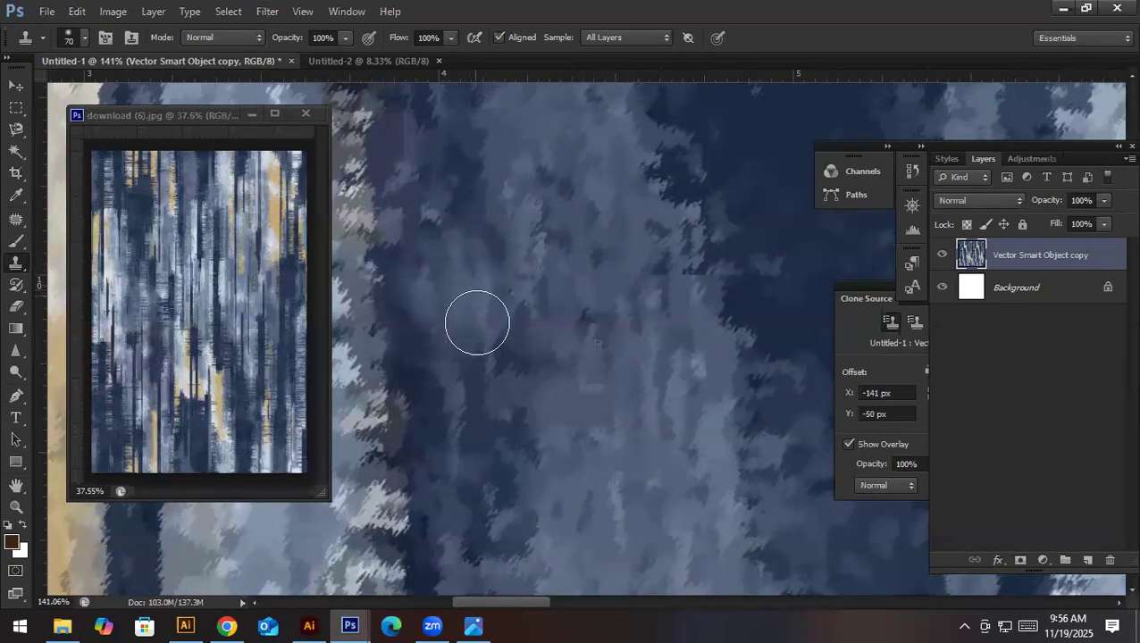
left_click_drag(476, 330, 447, 259)
left_click_drag(615, 405, 690, 440)
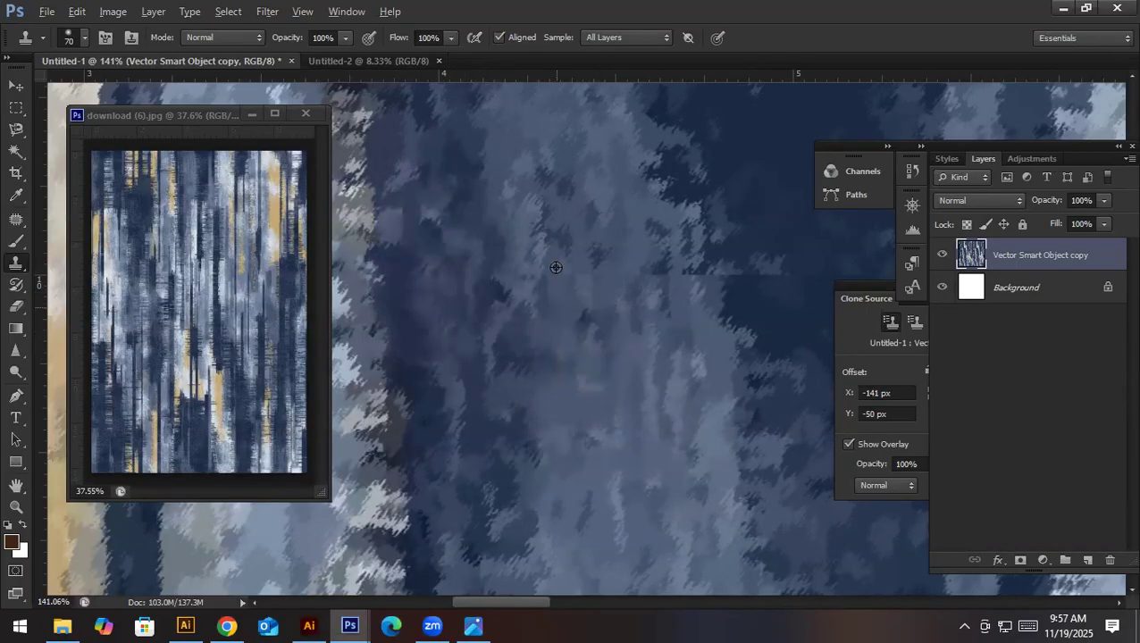
left_click(557, 188, "alt")
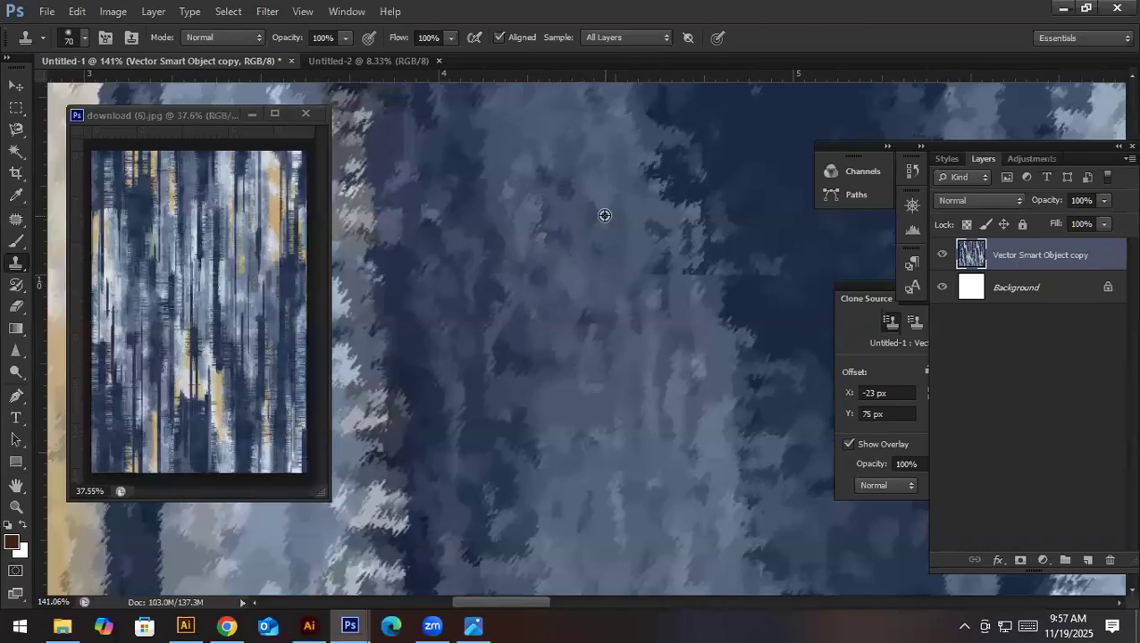
mouse_move(668, 275)
left_mouse_down()
mouse_move(687, 291)
mouse_move(597, 323)
mouse_move(497, 276)
left_mouse_up()
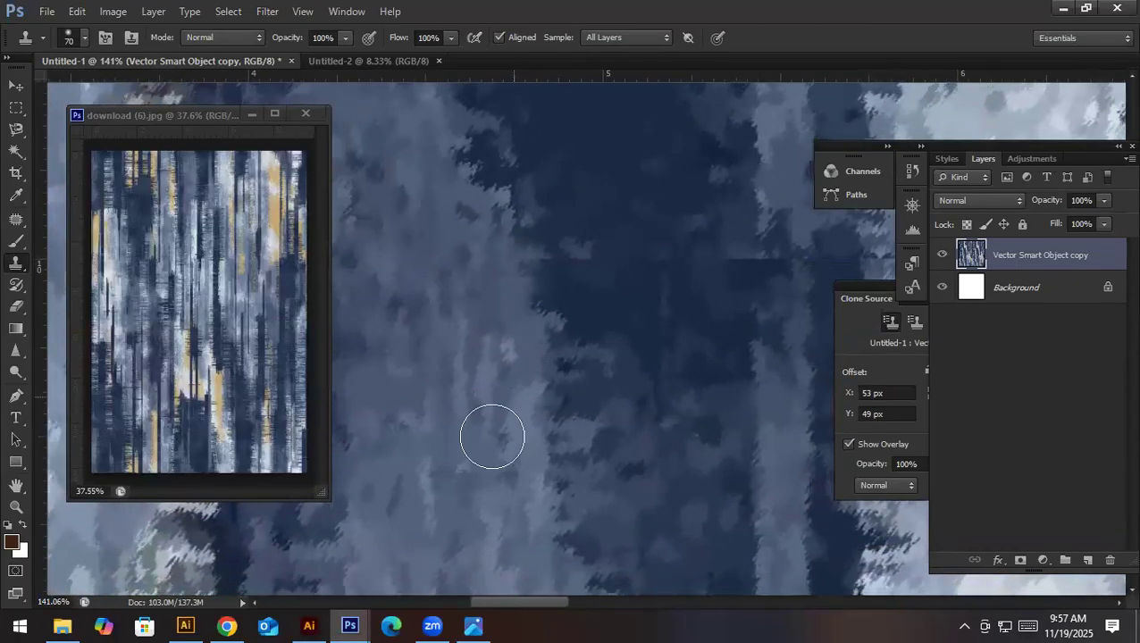
left_click(428, 466, "alt")
mouse_move(591, 249)
left_mouse_down()
mouse_move(543, 300)
mouse_move(703, 255)
mouse_move(748, 297)
mouse_move(793, 263)
left_mouse_up()
key("ctrl+z")
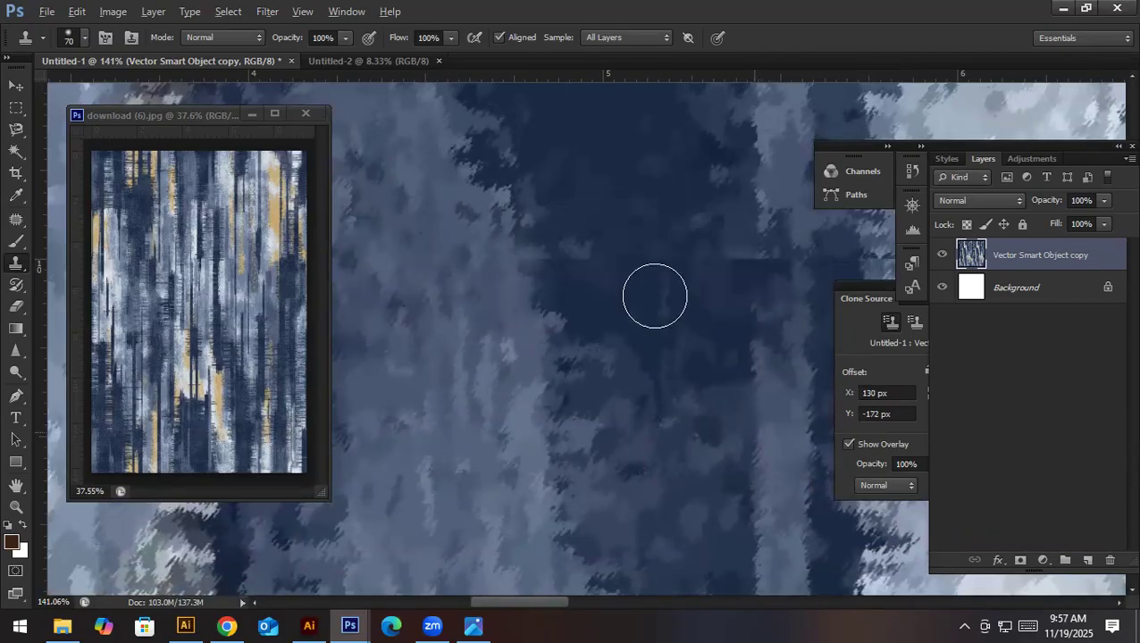
- Clone dark-blue texture over the horizontal seam in the dark band, about 4.8 to 5.3 inches on the ruler
left_click(559, 153, "alt")
left_click_drag(550, 257, 595, 259)
left_click(670, 338, "alt")
mouse_move(675, 261)
left_mouse_down()
mouse_move(728, 267)
mouse_move(718, 258)
left_mouse_up()
left_click_drag(729, 310, 493, 322)
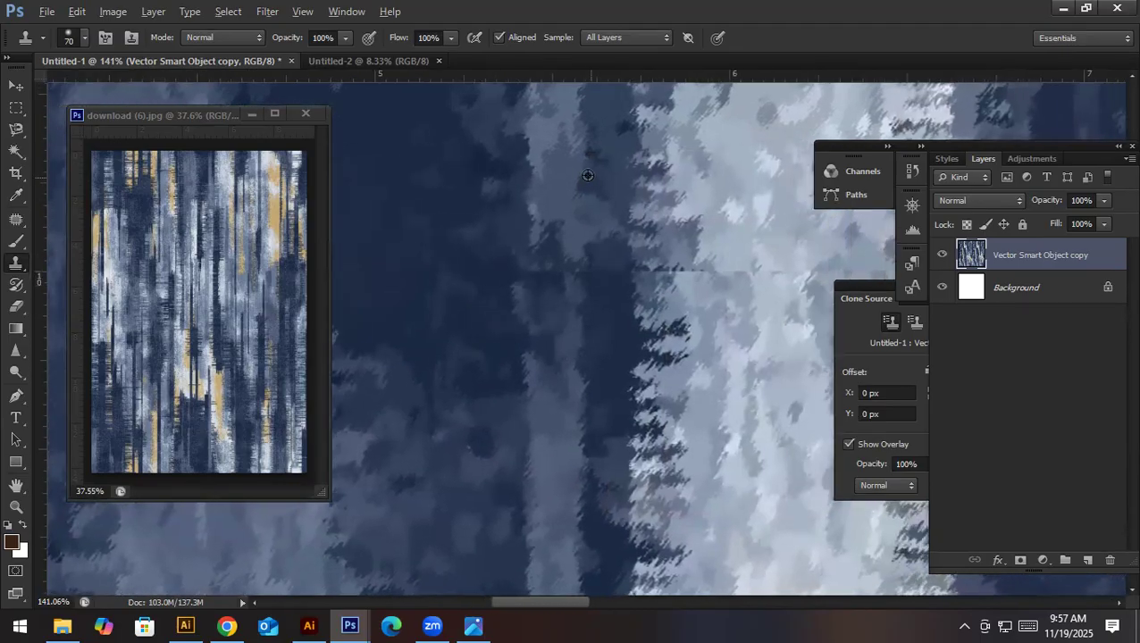
- Clone over the horizontal seam from the narrow grey-blue stripe through the pale band, about 5.4 to 6.7 inches on the ruler
mouse_move(556, 275)
left_mouse_down()
mouse_move(594, 275)
mouse_move(602, 284)
mouse_move(499, 300)
left_mouse_up()
left_click(574, 150, "alt")
left_click_drag(513, 260, 545, 284)
mouse_move(626, 281)
left_mouse_down()
mouse_move(667, 262)
mouse_move(686, 272)
left_mouse_up()
left_click_drag(662, 324, 495, 292)
left_click(586, 307, "alt")
mouse_move(583, 238)
left_mouse_down()
mouse_move(612, 240)
mouse_move(552, 240)
left_mouse_up()
left_click_drag(674, 298, 540, 308)
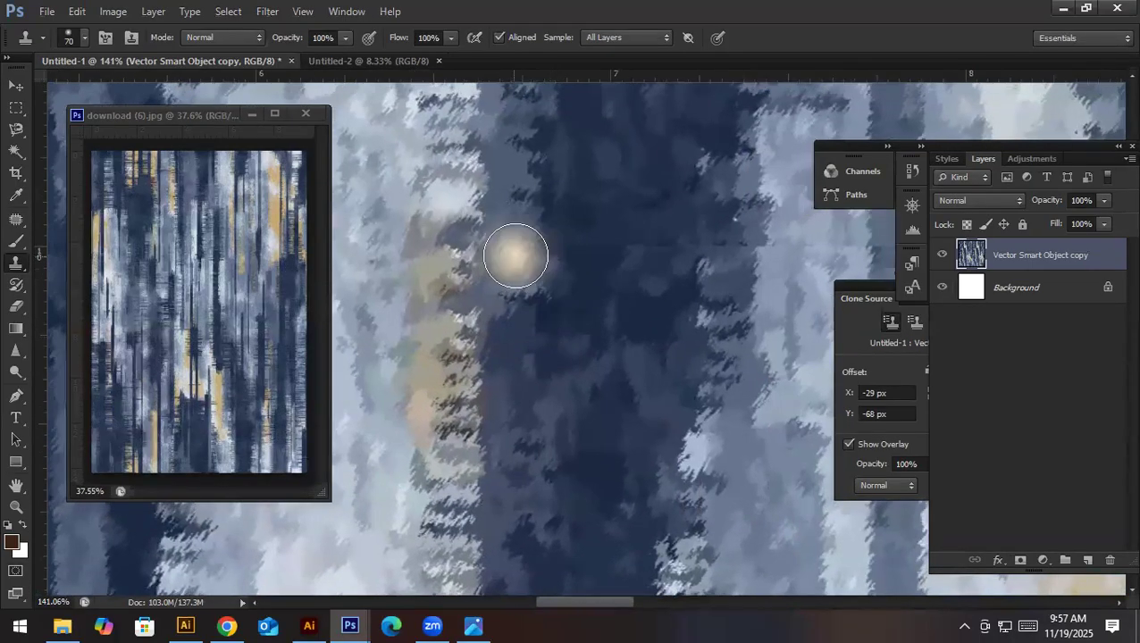
- Clone over the horizontal seam across the dark-blue and adjoining blue-grey bands, about 6.9 to 7.7 inches on the ruler
left_click(611, 166, "alt")
left_click_drag(591, 232, 682, 254)
left_click_drag(659, 306, 544, 312)
left_click(584, 192, "alt")
mouse_move(610, 240)
left_mouse_down()
mouse_move(668, 263)
mouse_move(728, 257)
left_mouse_up()
left_click(686, 326, "alt")
left_click_drag(727, 301, 495, 311)
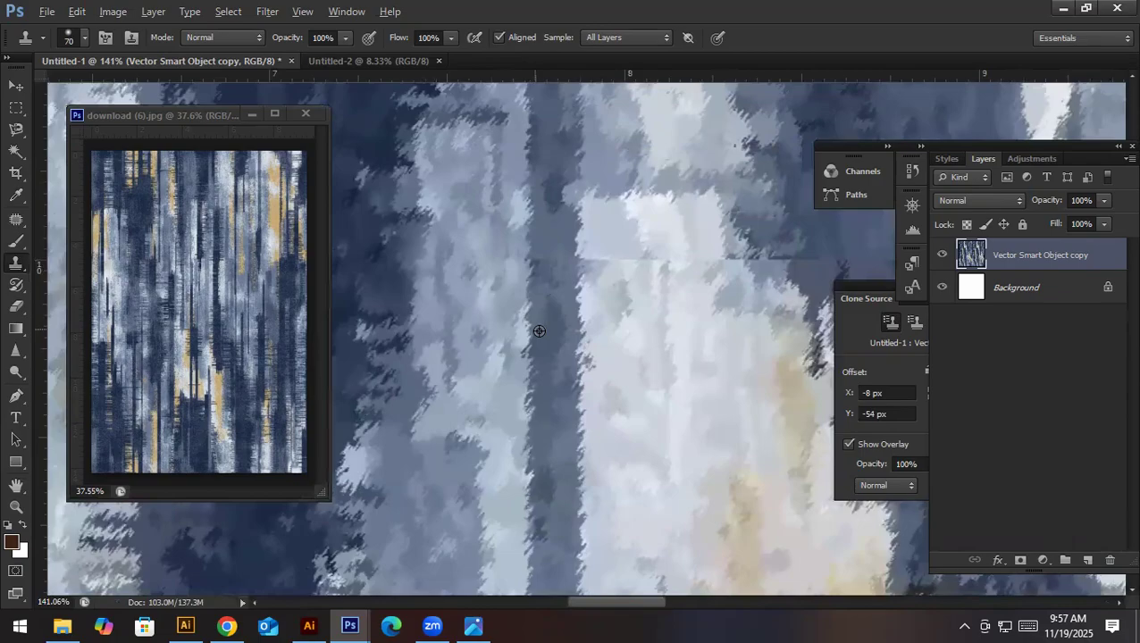
- Clone over the horizontal seam across the wide white patch and the blue band beside it, about 7.7 to 9 inches
left_click_drag(551, 267, 693, 274)
left_click(632, 334, "alt")
left_click_drag(605, 338, 516, 339)
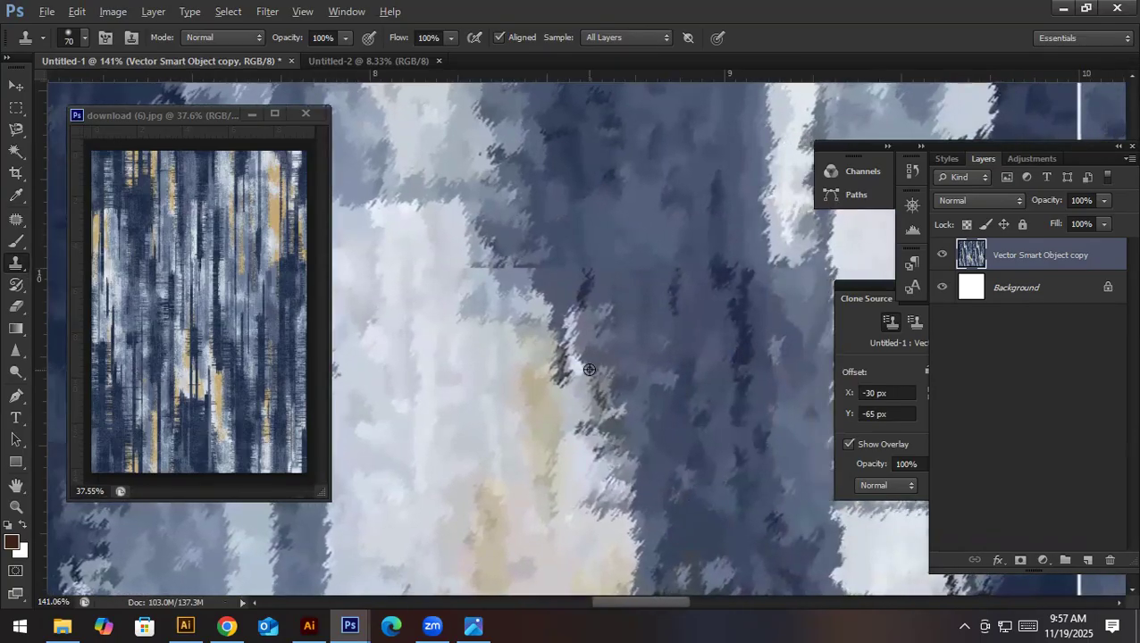
left_click(542, 230, "alt")
left_click_drag(505, 258, 685, 349)
left_click(715, 390, "alt")
left_click_drag(646, 279, 739, 289)
left_click_drag(748, 348, 579, 374)
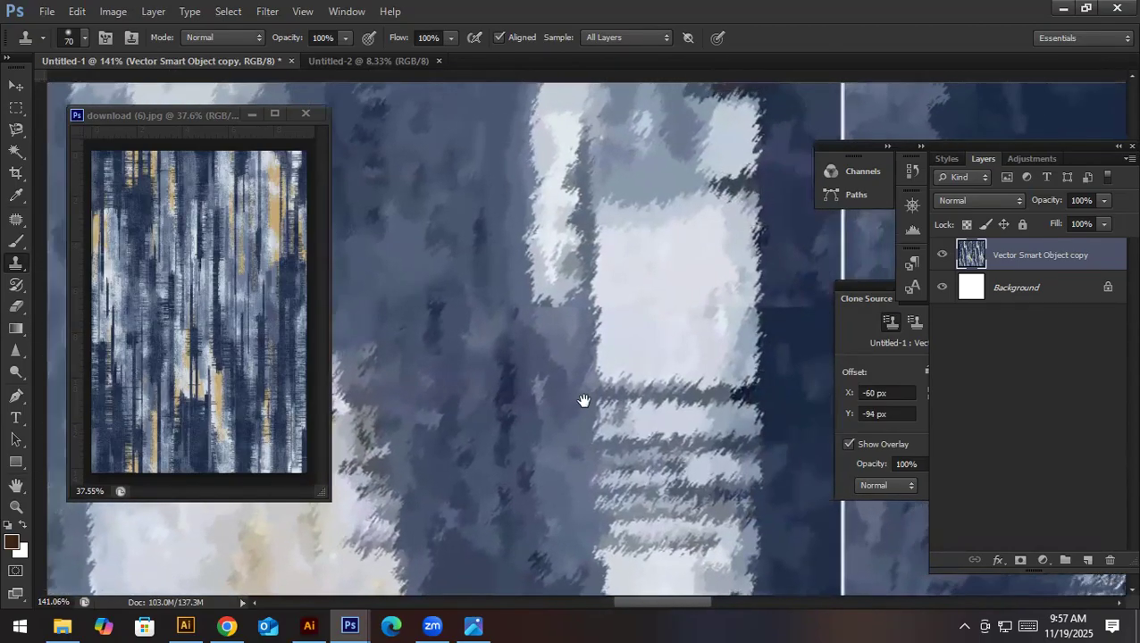
- Clone out the horizontal seam in the pale stripe, white block and dark band just before the white vertical line at 10 inches
left_click(544, 401, "alt")
left_click_drag(541, 322, 542, 321)
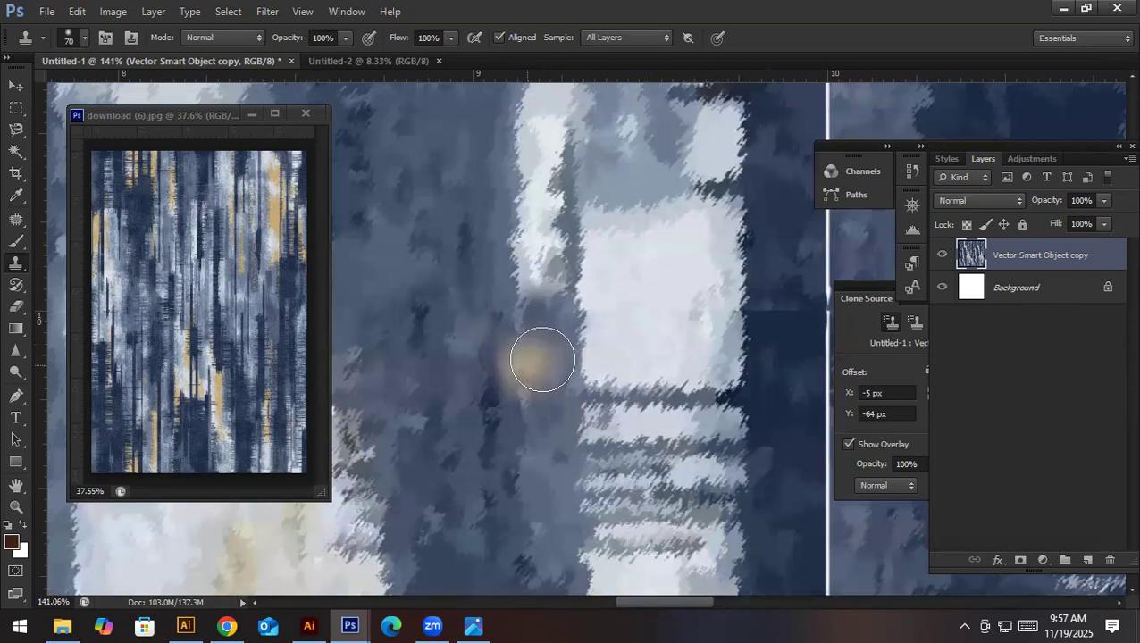
left_click_drag(654, 433, 631, 432)
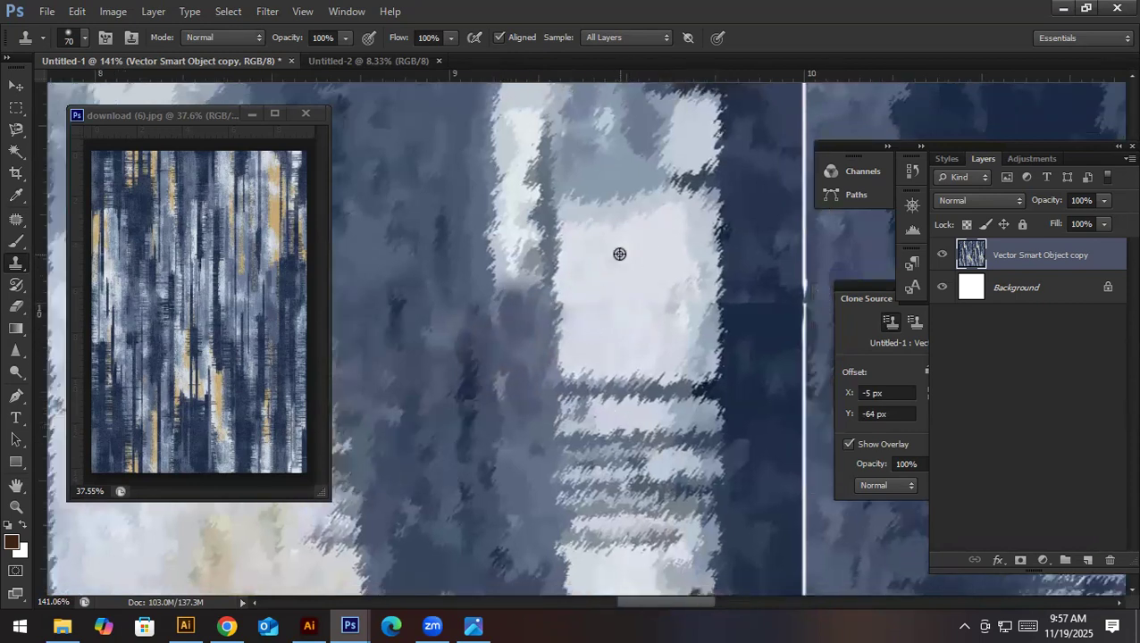
left_click(659, 292, "alt")
mouse_move(665, 299)
left_mouse_down()
mouse_move(682, 312)
mouse_move(544, 325)
mouse_move(593, 300)
mouse_move(574, 315)
left_mouse_up()
left_click(583, 368, "alt")
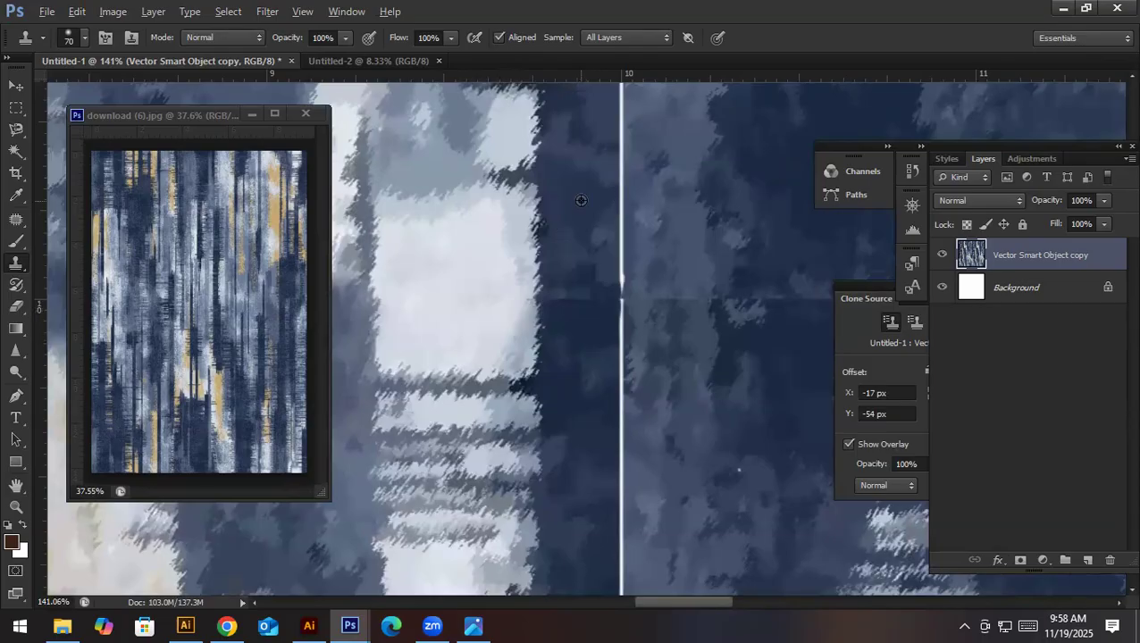
left_click_drag(567, 300, 590, 311)
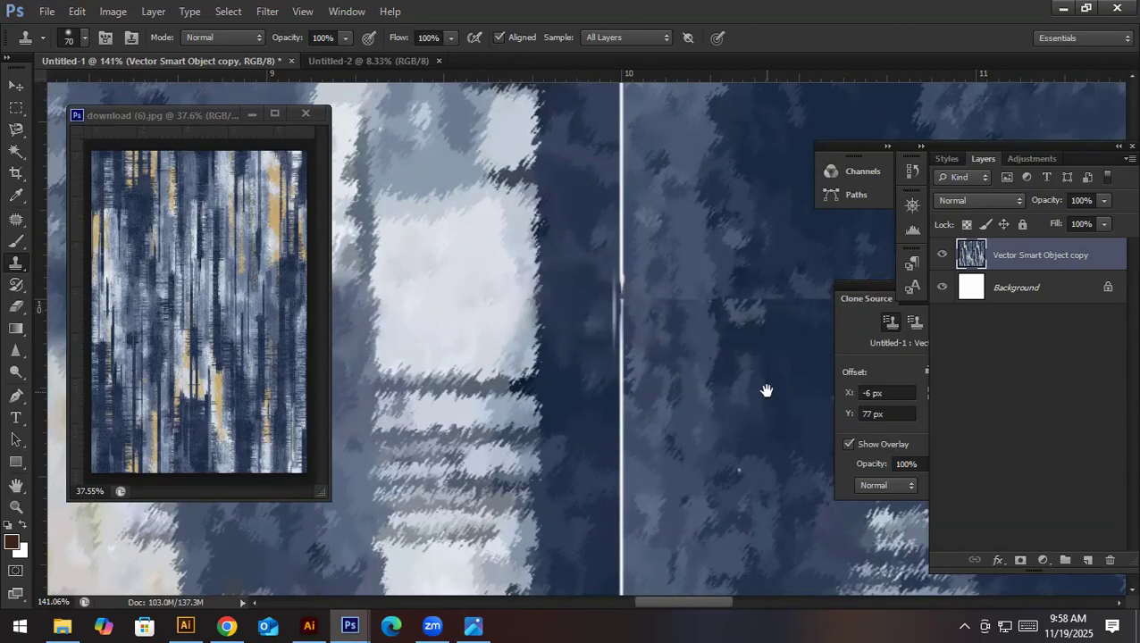
- Clone blue texture over the horizontal seam just past the white vertical line, about 10.1 to 10.7 inches on the ruler
scroll(766, 389, "right", 3)
left_click(547, 212, "alt")
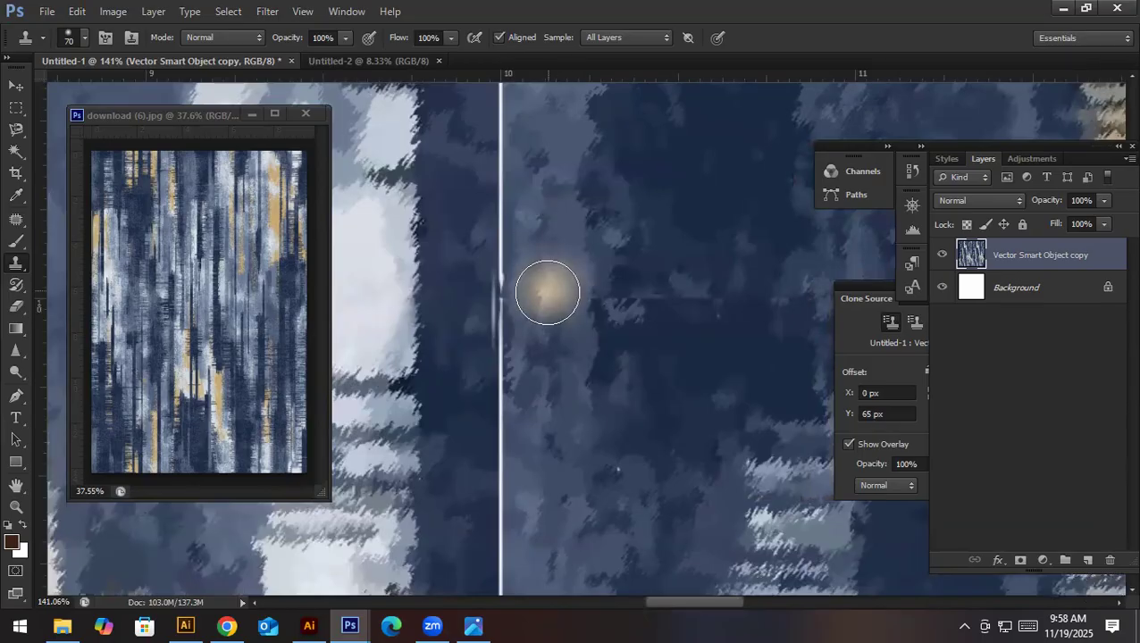
mouse_move(540, 300)
left_mouse_down()
mouse_move(562, 319)
mouse_move(740, 307)
left_mouse_up()
left_click(658, 372, "alt")
scroll(661, 393, "right", 5)
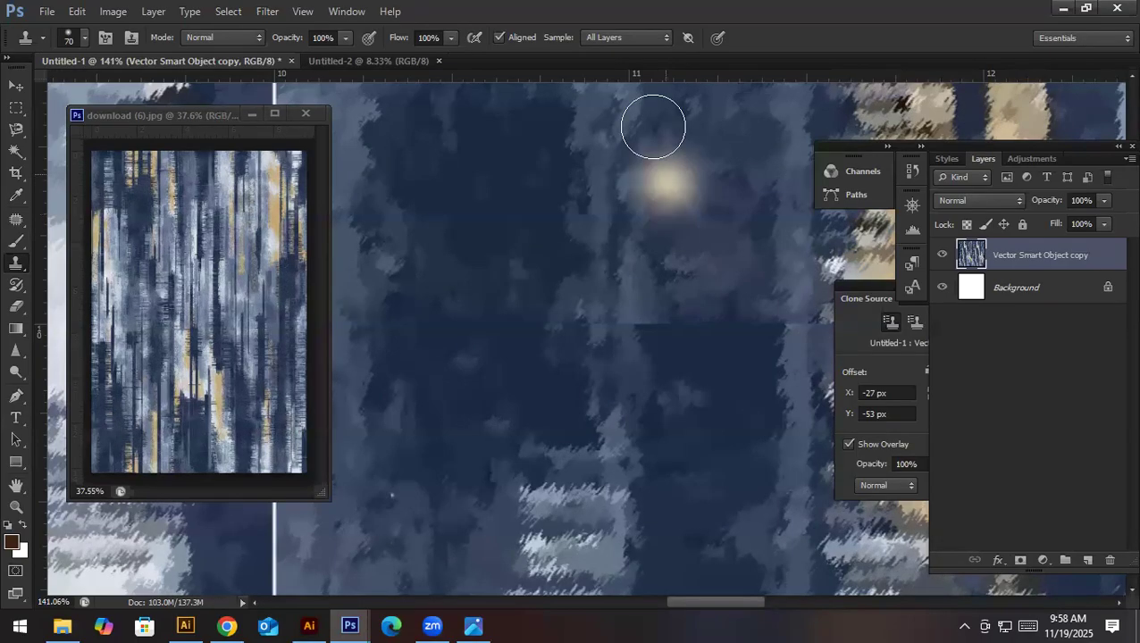
left_click(113, 10)
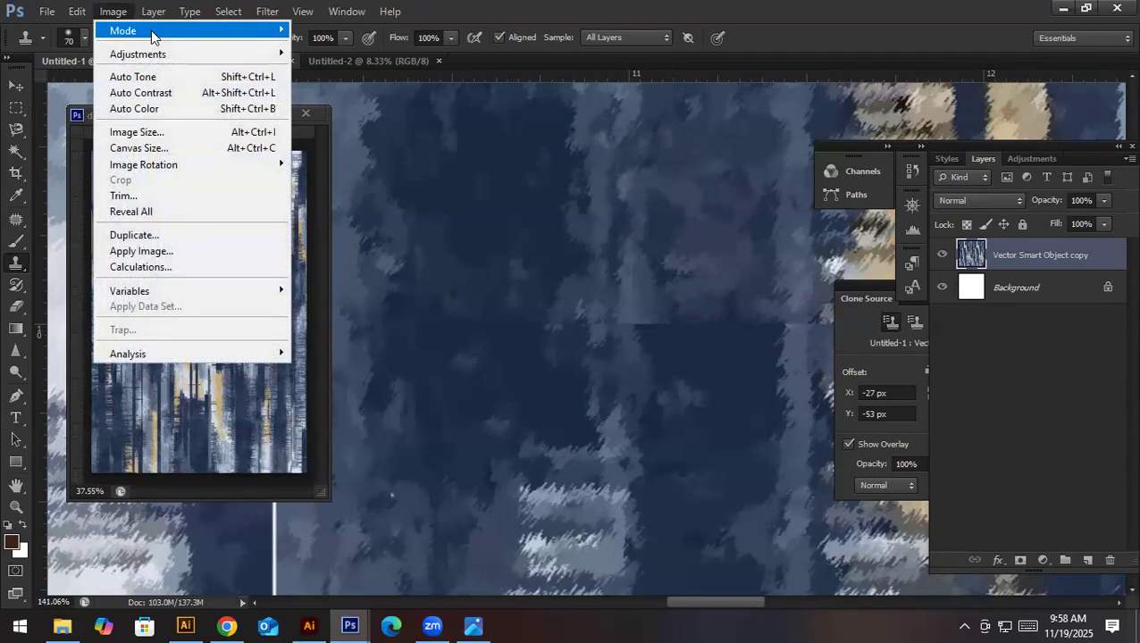
mouse_move(151, 36)
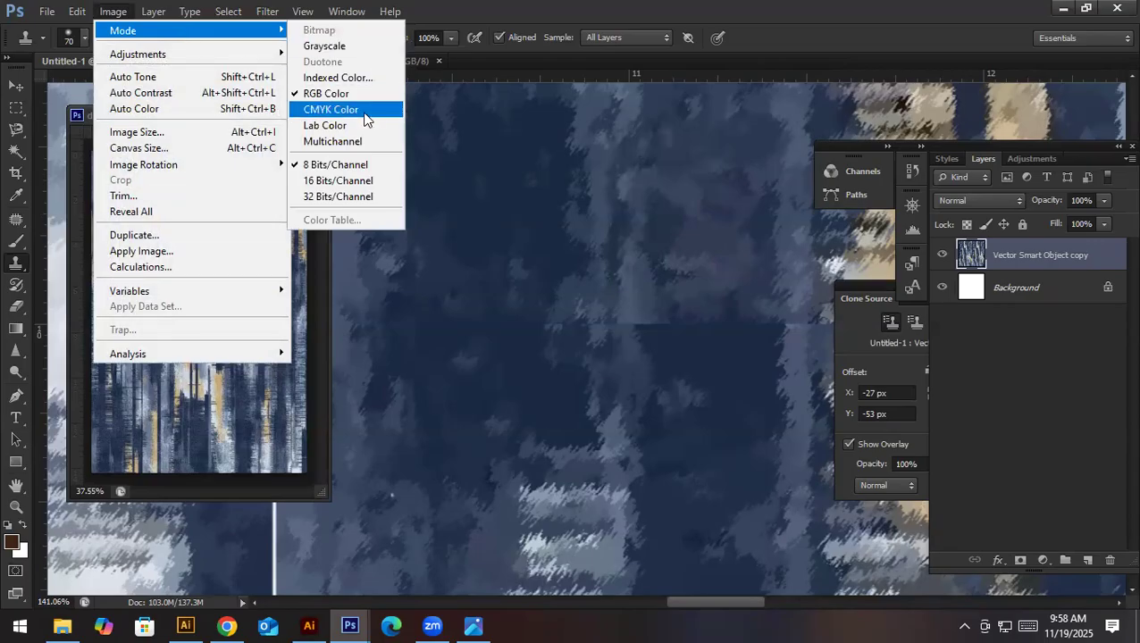
left_click(112, 10)
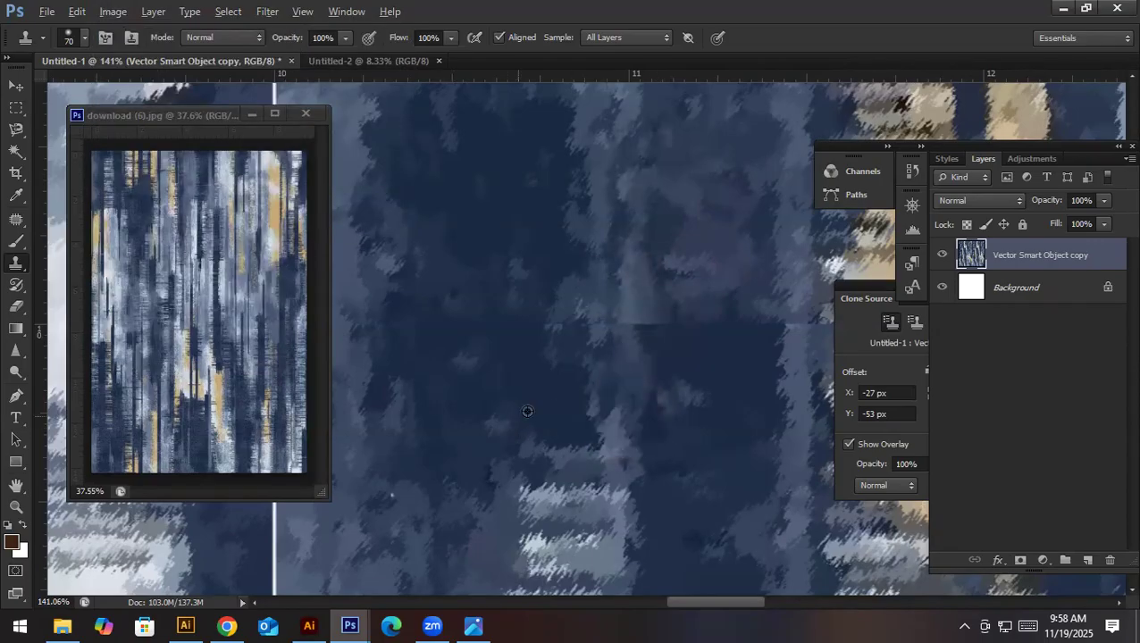
- Clone over the horizontal seam across the dark-blue area and the first gold-and-white band, about 10.8 to 12 inches on the ruler
left_click_drag(572, 328, 624, 332)
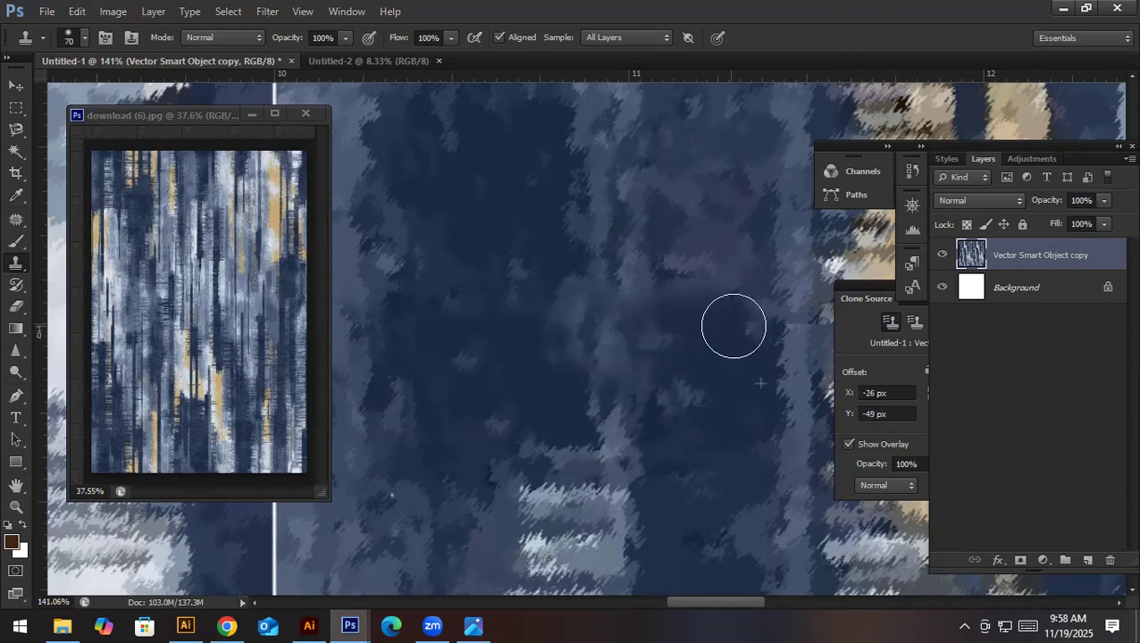
mouse_move(743, 333)
left_mouse_down()
mouse_move(539, 360)
mouse_move(326, 348)
left_mouse_up()
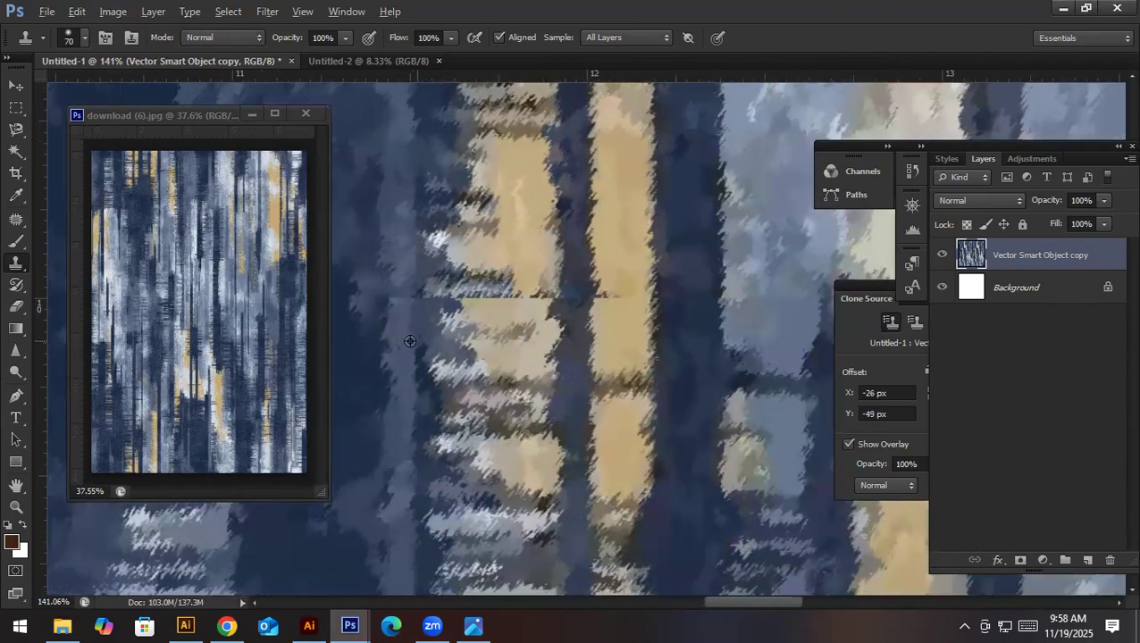
left_click(398, 374, "alt")
left_click(394, 305)
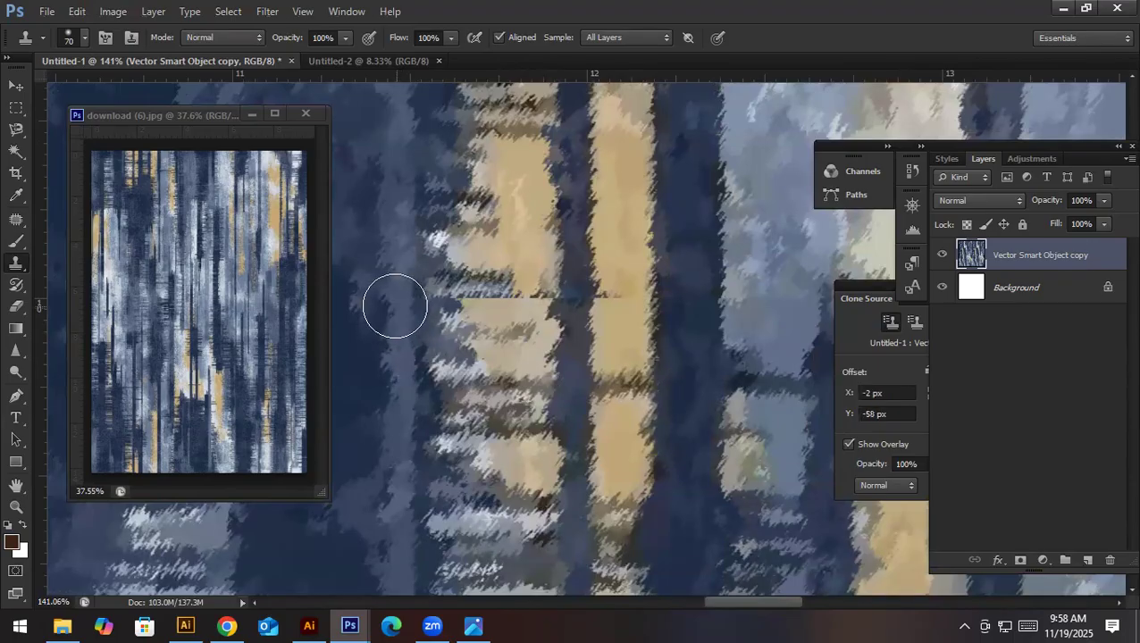
left_click(483, 235, "alt")
left_click_drag(465, 296, 527, 311)
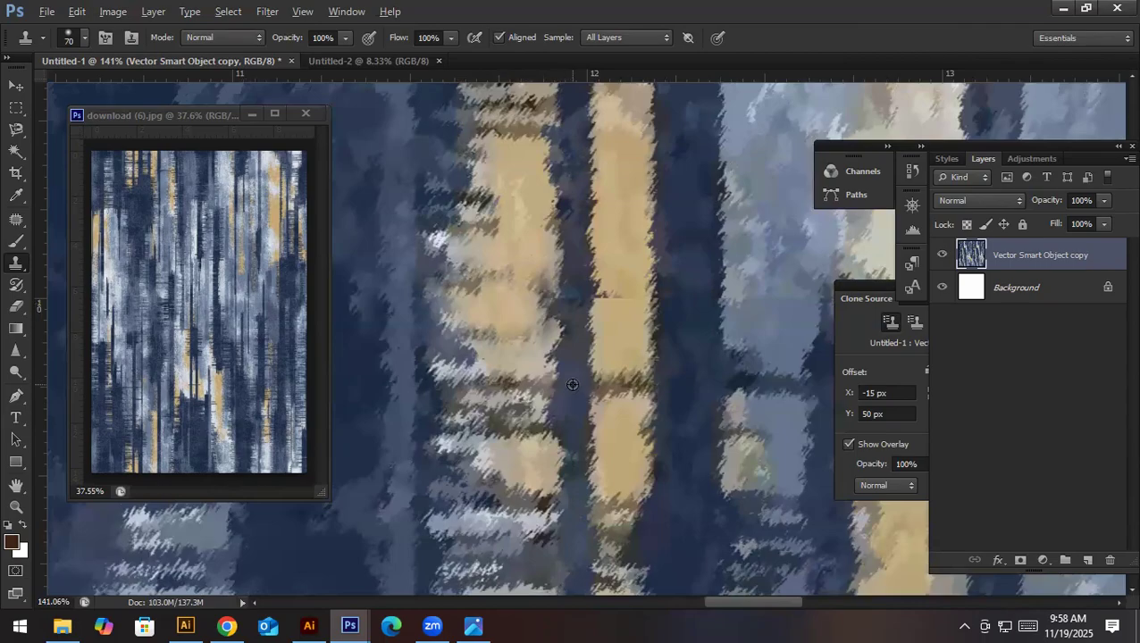
left_click(581, 305)
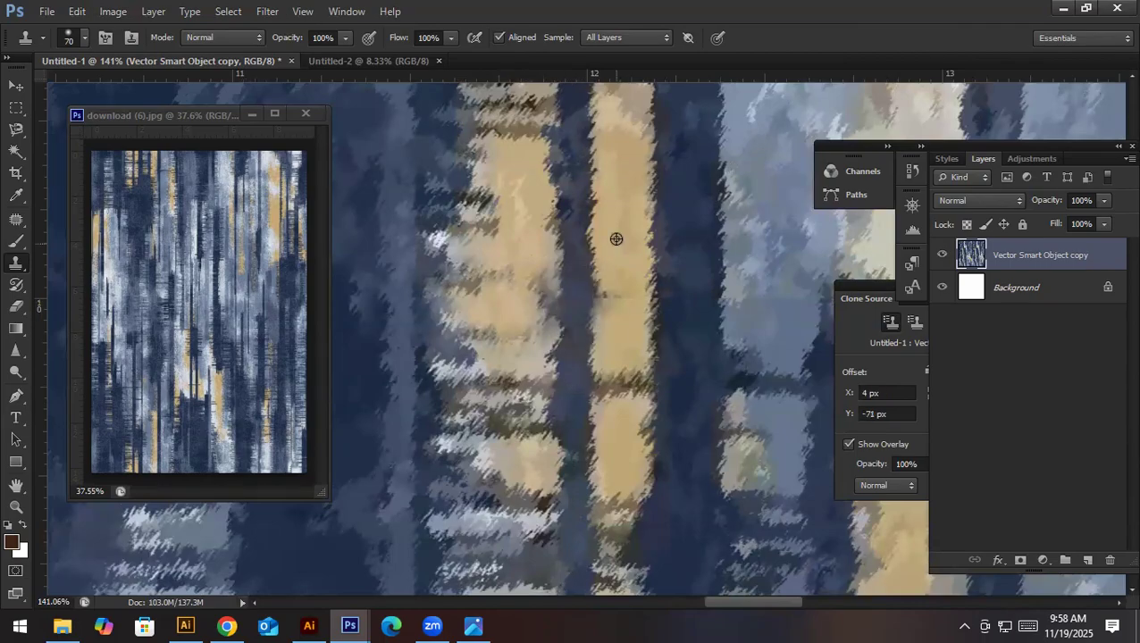
- Clone over the horizontal seam across the gold stripe and the blue band beyond it, about 12 to 12.6 inches on the ruler
left_click(621, 304)
left_click_drag(659, 362, 506, 375)
left_click(619, 235, "alt")
left_click_drag(594, 318, 633, 315)
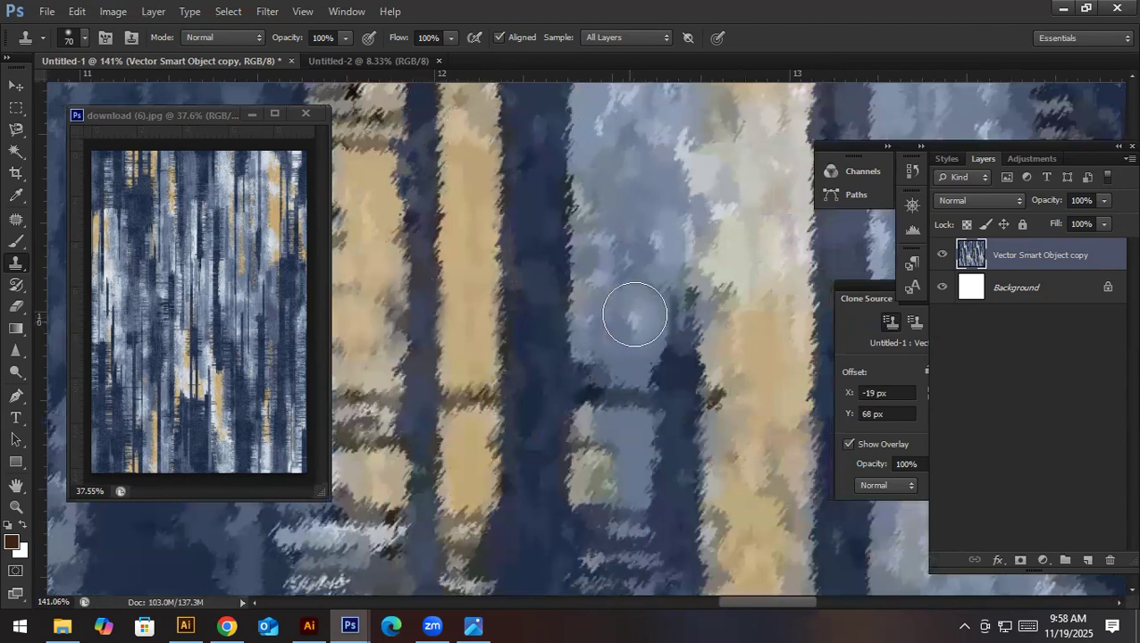
- Clone cream and dark-blue texture over the horizontal seam in the cream-and-gold band and the dark gap beside it, about 12.6 to 13.1 inches
left_click_drag(728, 367, 535, 360)
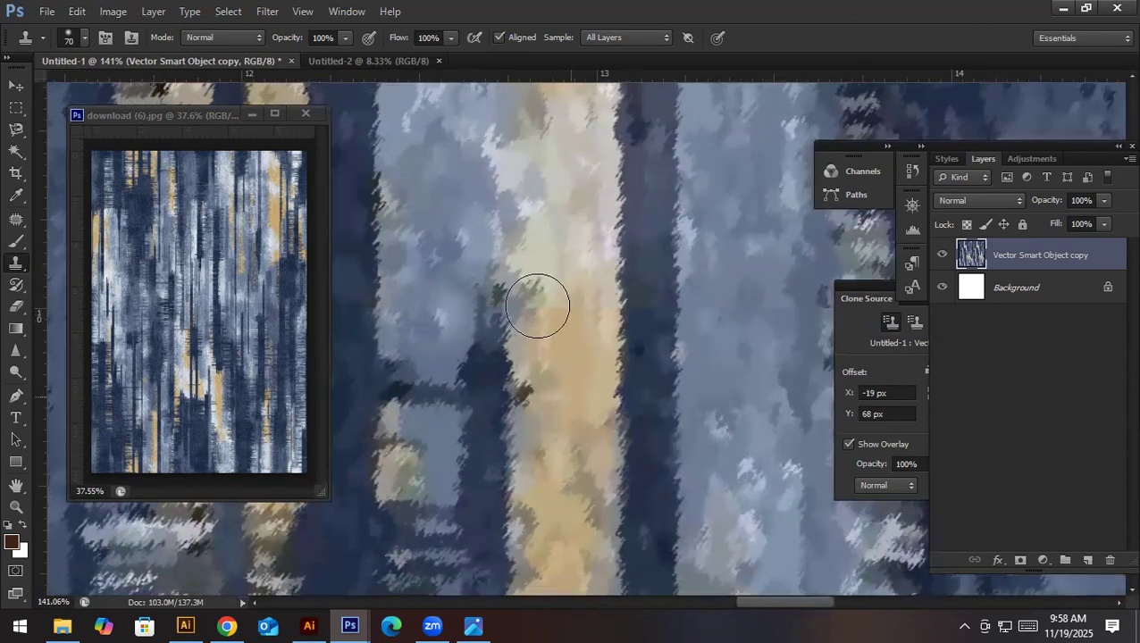
left_click(538, 306)
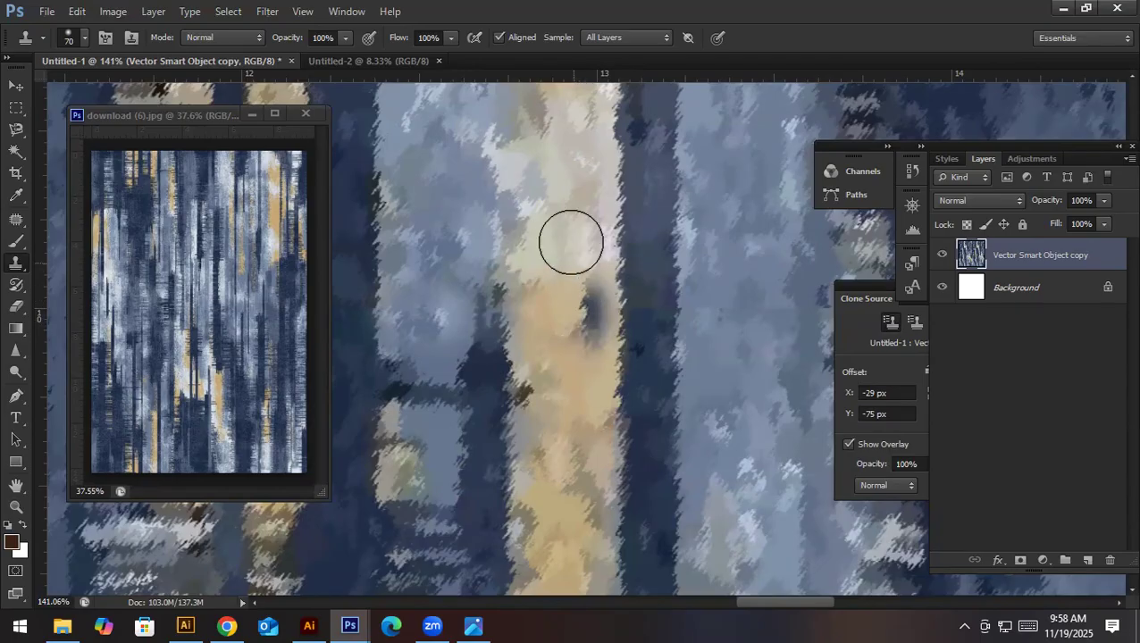
left_click(552, 232, "alt")
mouse_move(537, 308)
left_mouse_down()
mouse_move(585, 314)
mouse_move(558, 315)
mouse_move(567, 328)
mouse_move(582, 324)
mouse_move(557, 311)
mouse_move(590, 333)
mouse_move(588, 309)
mouse_move(563, 364)
left_mouse_up()
key("ctrl+alt+z")
left_click(571, 234, "alt")
left_click(542, 242, "alt")
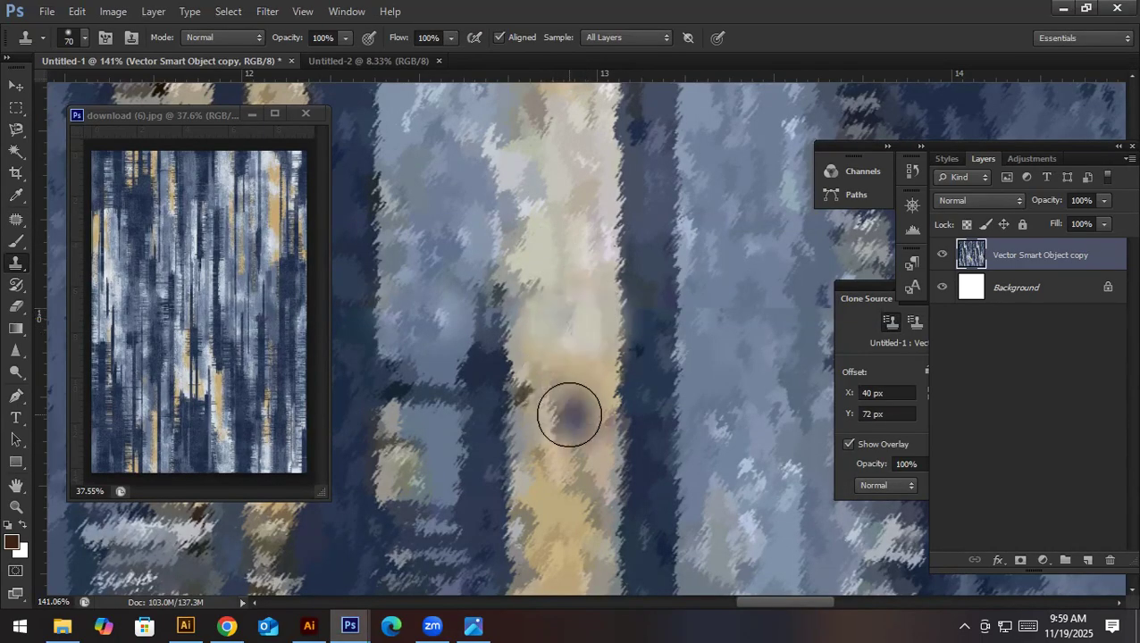
left_click(485, 414, "alt")
left_click_drag(476, 315, 486, 322)
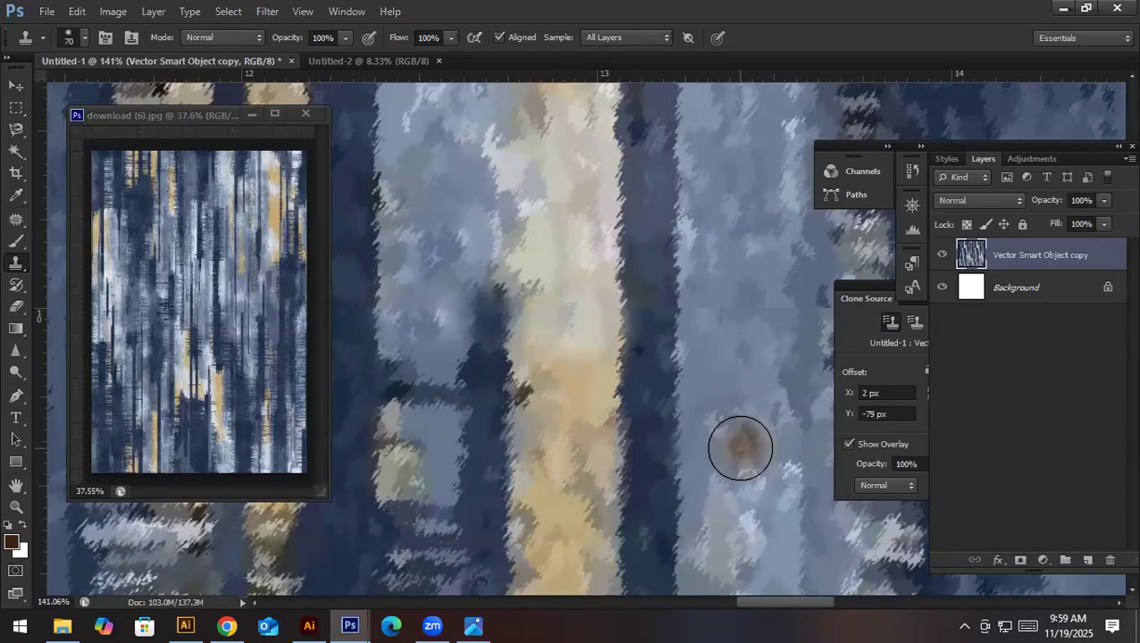
- Clone out the horizontal seam across the dark stripe, the blue band and the speckled stripe, about 13.1 to 13.8 inches
key("space")
left_click_drag(685, 396, 618, 389)
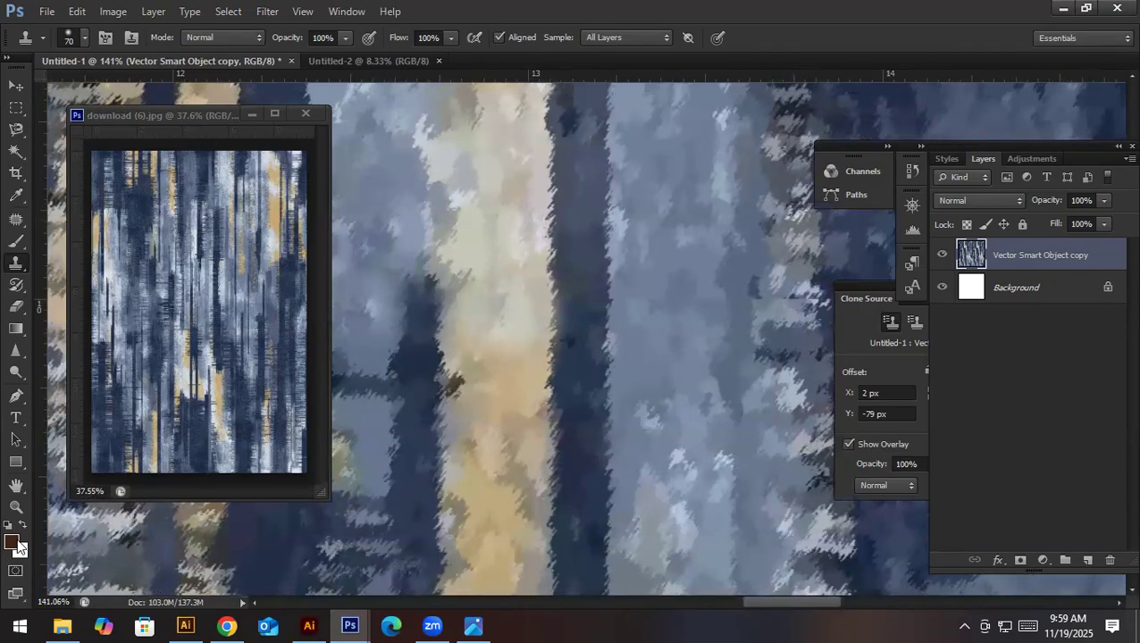
key("space")
left_click_drag(621, 411, 501, 415)
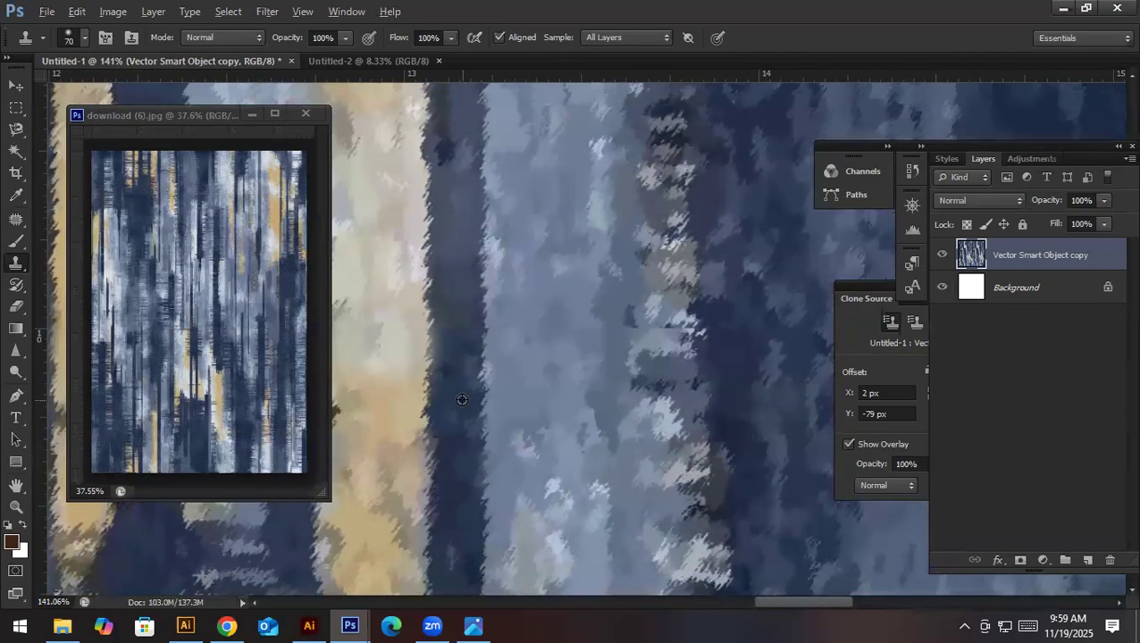
mouse_move(456, 345)
left_mouse_down()
mouse_move(583, 336)
mouse_move(498, 394)
mouse_move(516, 378)
mouse_move(462, 247)
left_mouse_up()
left_click(536, 405, "alt")
key("space")
left_click_drag(474, 334, 465, 330)
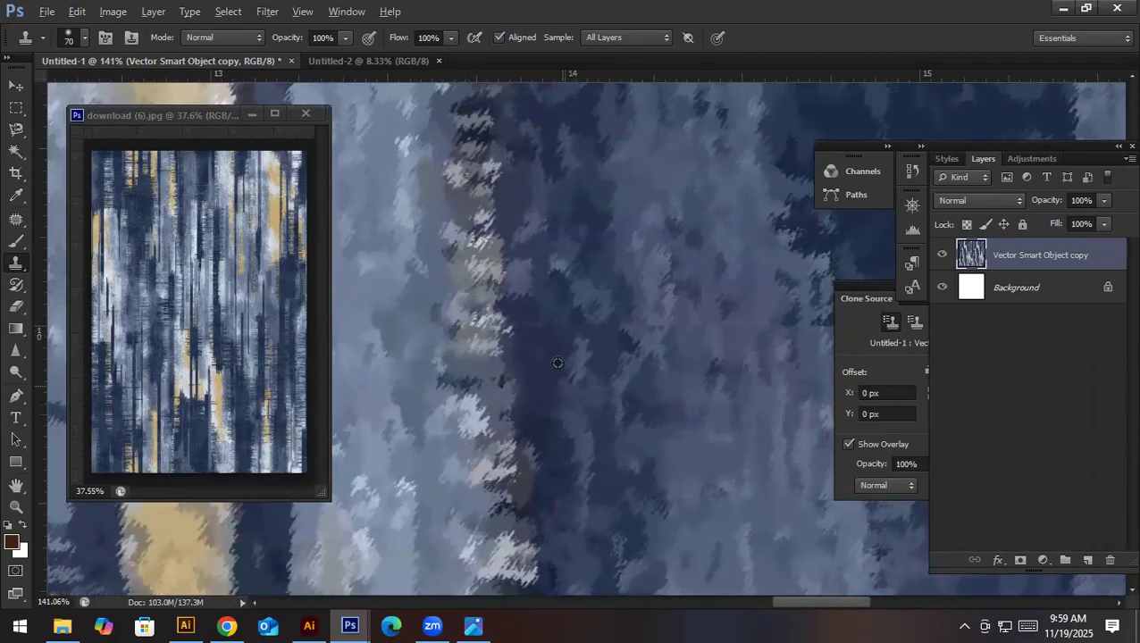
- Clone over the horizontal seam across the dark-to-medium-blue area, about 13.9 to 14.7 inches on the ruler
left_click_drag(542, 335, 618, 352)
left_click_drag(688, 437, 463, 408)
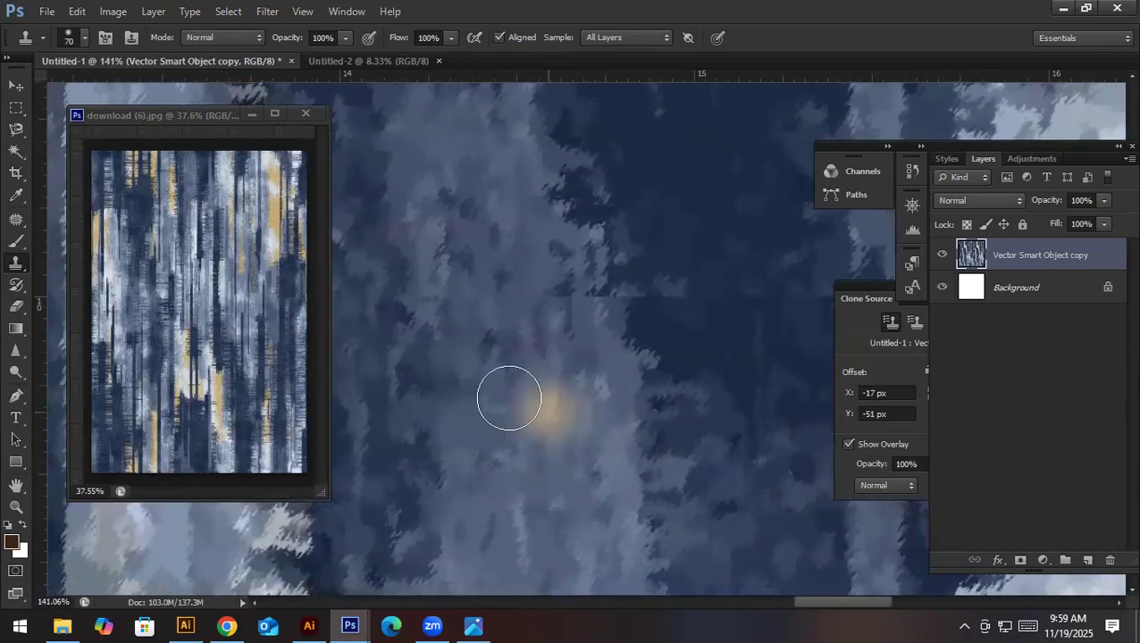
mouse_move(436, 303)
left_mouse_down()
mouse_move(583, 299)
mouse_move(582, 317)
mouse_move(564, 302)
mouse_move(603, 323)
left_mouse_up()
left_click(565, 412, "alt")
- Clone dark-blue texture over the horizontal seam in the wide dark area and the thin blue stripe, about 14.8 to 15.7 inches
left_click_drag(692, 383, 518, 420)
left_click(462, 262, "alt")
mouse_move(459, 326)
left_mouse_down()
mouse_move(494, 336)
mouse_move(485, 352)
mouse_move(507, 355)
mouse_move(636, 345)
left_mouse_up()
left_click(592, 433, "alt")
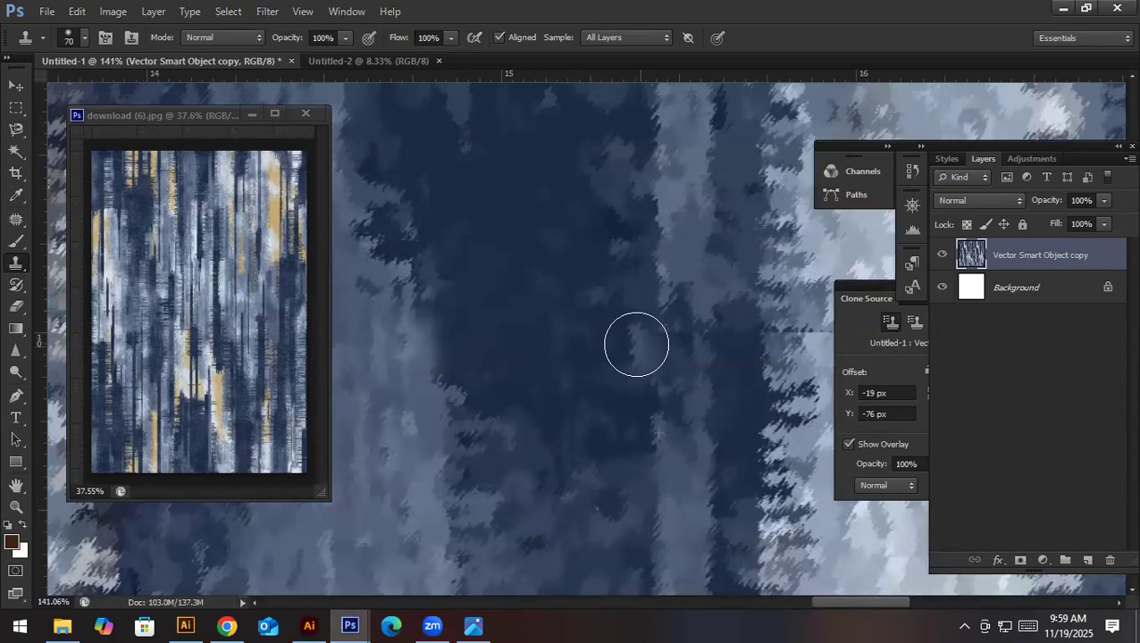
left_click_drag(687, 414, 466, 433)
left_click_drag(453, 347, 516, 347)
left_click(527, 420, "alt")
- Clone pale texture over the horizontal seam across the wide light band, about 15.8 to 16.6 inches on the ruler
left_click_drag(590, 397, 424, 399)
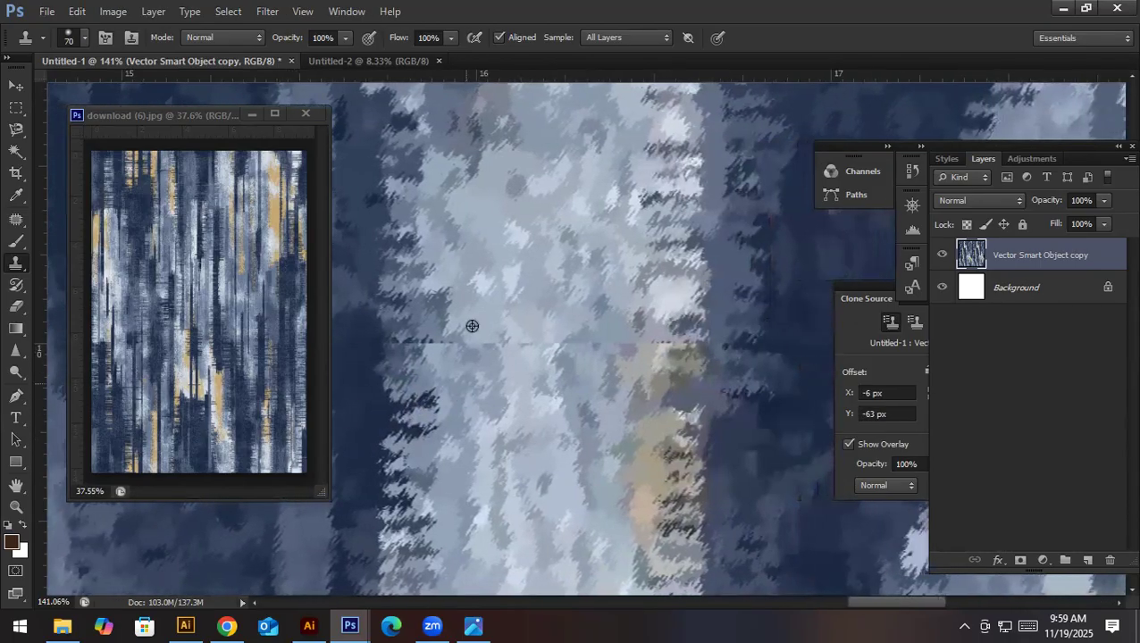
left_click(405, 276, "alt")
mouse_move(411, 359)
left_mouse_down()
mouse_move(406, 351)
mouse_move(492, 353)
left_mouse_up()
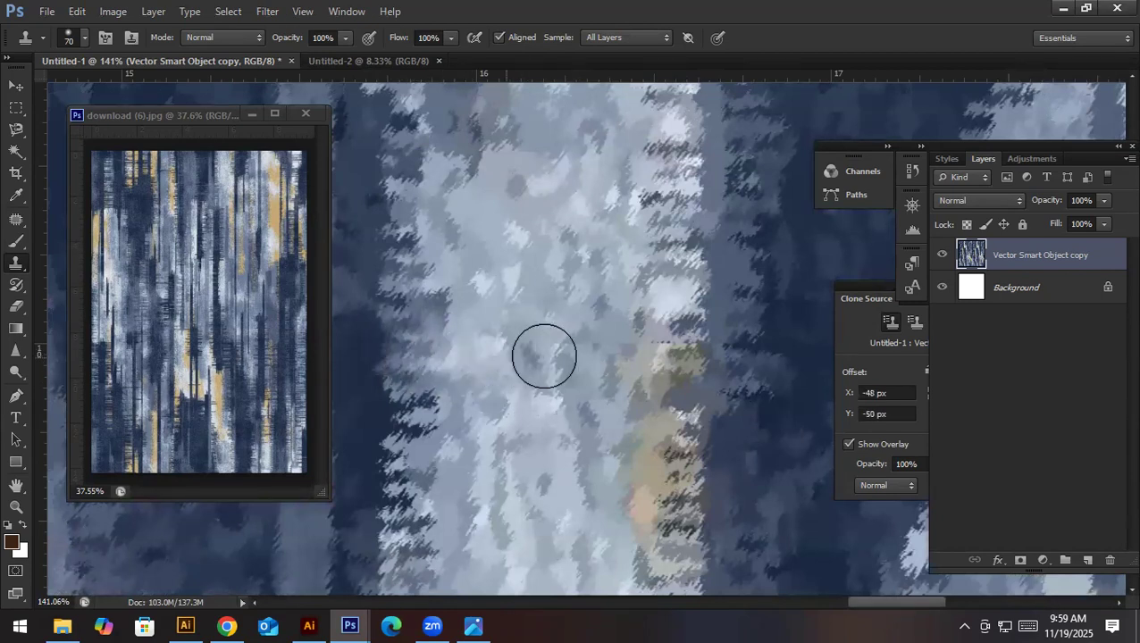
left_click(574, 403, "alt")
mouse_move(607, 355)
left_mouse_down()
mouse_move(553, 351)
mouse_move(576, 352)
left_mouse_up()
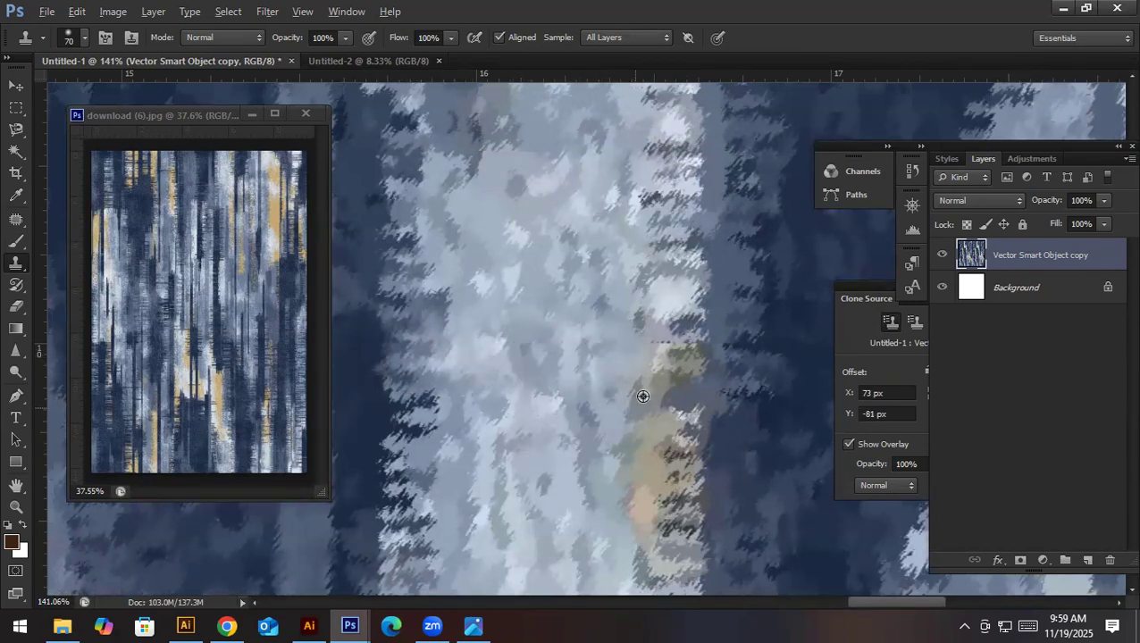
left_click(642, 396, "alt")
left_click_drag(680, 337, 675, 347)
- Clone out the horizontal seam across the dark area, the pale-blue stripe and the narrow dark stripe, about 16.6 to 17.8 inches
left_click_drag(731, 382, 490, 401)
left_click(483, 359, "alt")
mouse_move(544, 364)
left_mouse_down()
mouse_move(575, 374)
mouse_move(578, 389)
mouse_move(710, 372)
mouse_move(722, 392)
mouse_move(393, 409)
mouse_move(427, 389)
mouse_move(498, 388)
left_mouse_up()
left_click(548, 448, "alt")
left_click(547, 387)
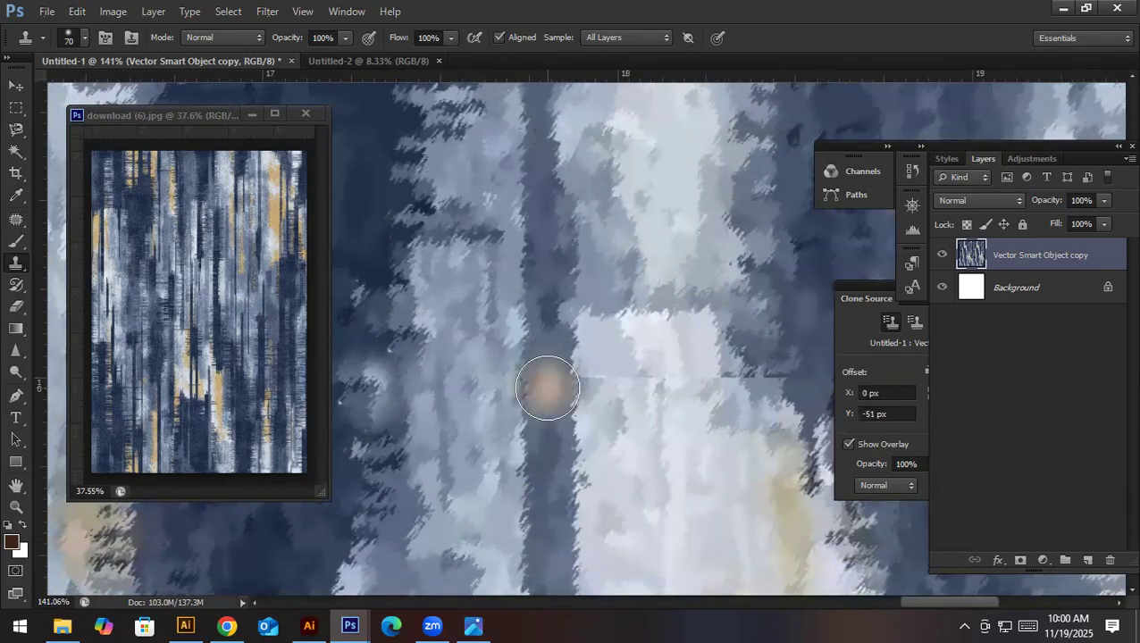
- Clone over the horizontal seam along the white block and the blue area beside it, about 17.9 to 18.9 inches
mouse_move(625, 421)
left_mouse_down()
mouse_move(517, 416)
mouse_move(497, 385)
mouse_move(536, 376)
mouse_move(589, 393)
mouse_move(428, 429)
left_mouse_up()
left_click(536, 457, "alt")
left_click(463, 302, "alt")
left_click_drag(433, 348, 571, 384)
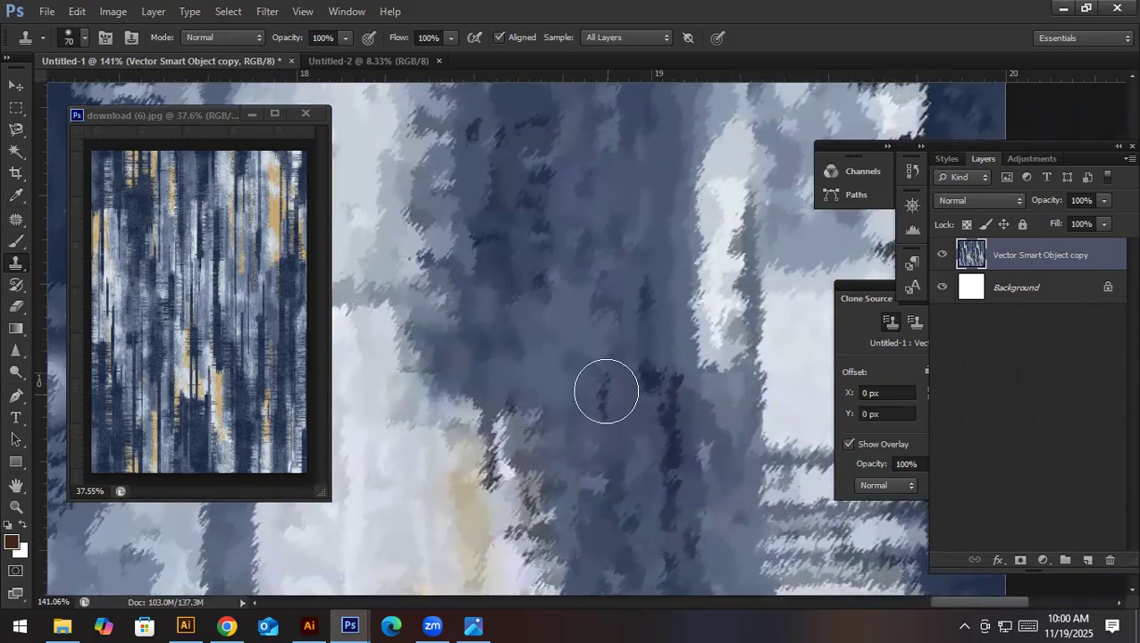
- Clone out the horizontal seam from about 19 inches to the canvas edge at 20 inches and touch up the white block near 18 inches
mouse_move(692, 399)
left_mouse_down()
mouse_move(429, 427)
mouse_move(437, 438)
left_mouse_up()
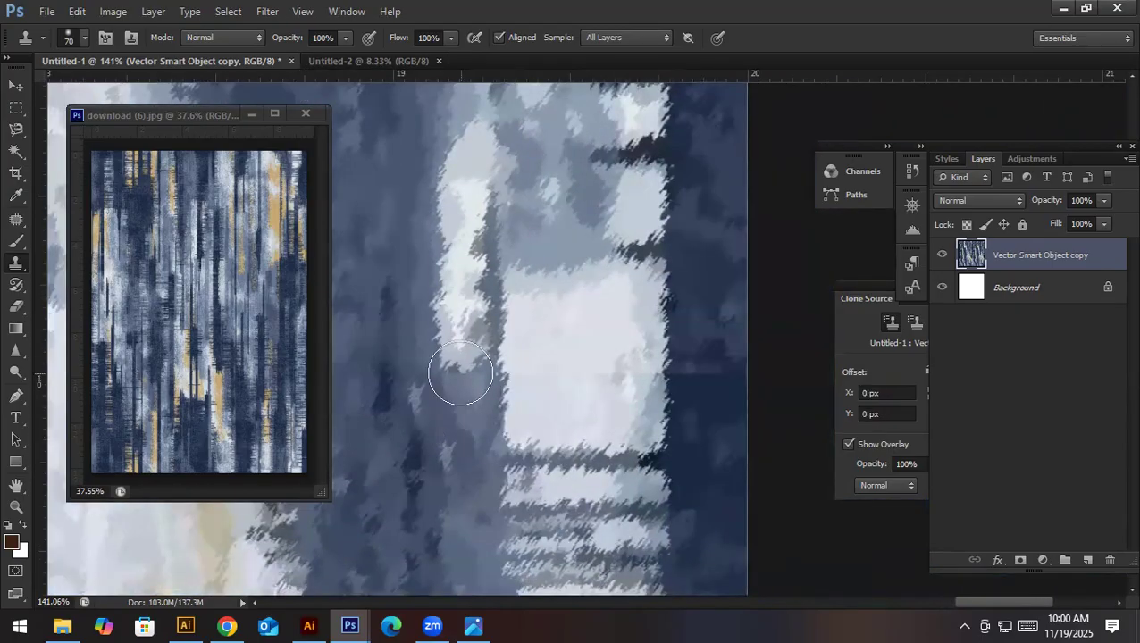
left_click_drag(460, 373, 466, 393)
left_click_drag(535, 374, 640, 398)
left_click(701, 432, "alt")
mouse_move(695, 373)
left_mouse_down()
mouse_move(722, 376)
mouse_move(558, 393)
mouse_move(663, 418)
left_mouse_up()
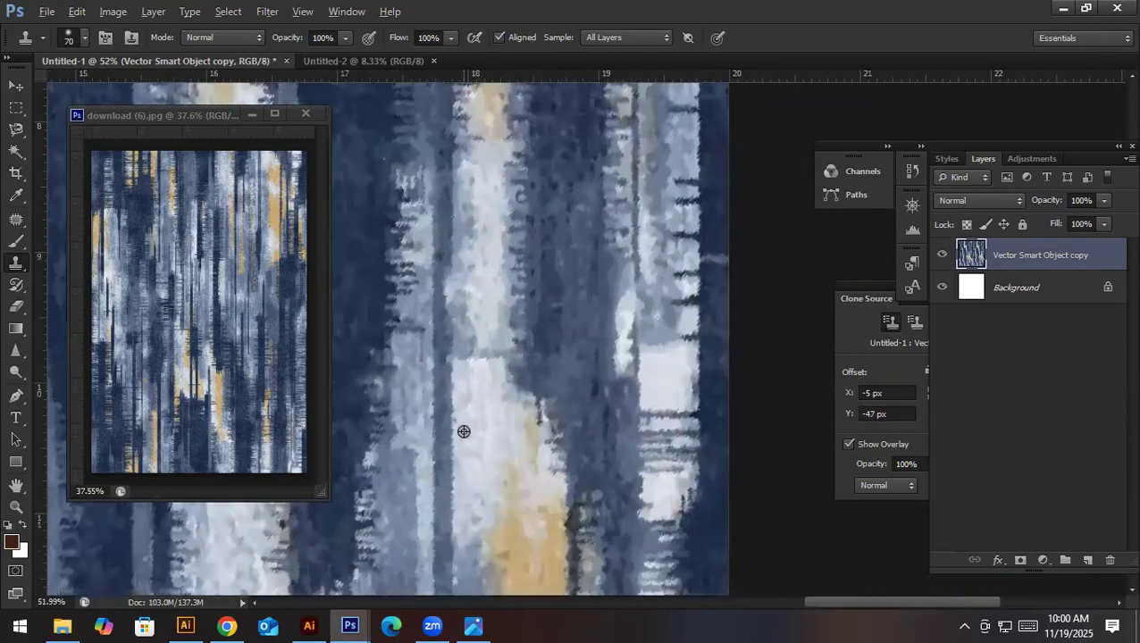
left_click(478, 398, "alt")
left_click_drag(576, 374, 487, 391)
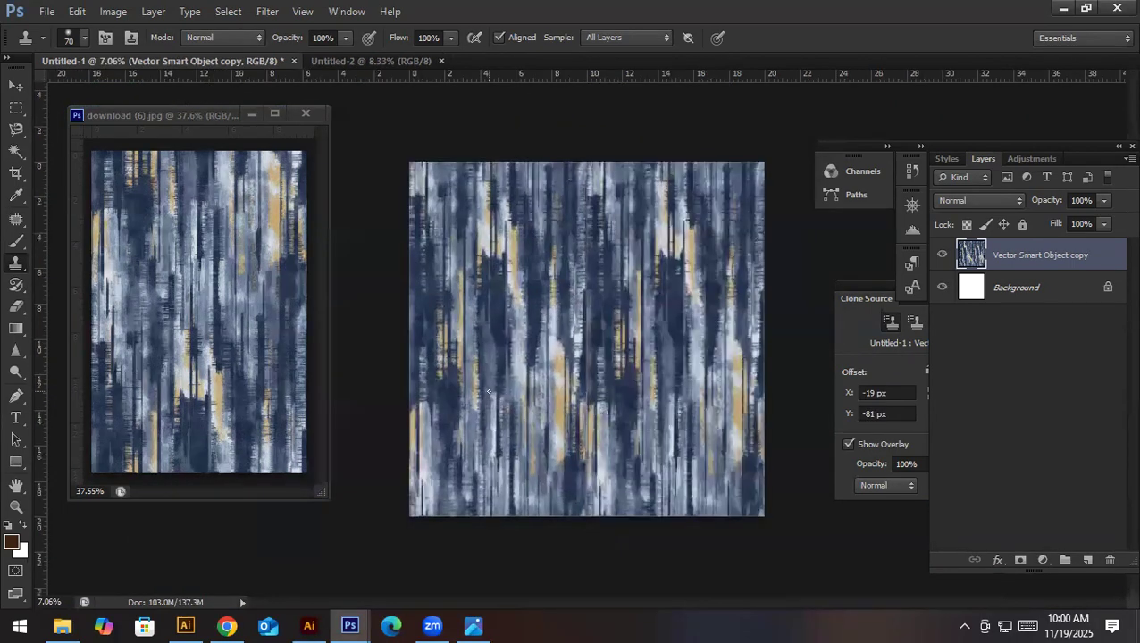
- Remove the first inch of the white vertical line at 10 inches with a rectangular selection and a content-aware fill
left_click_drag(597, 306, 684, 406)
left_click_drag(636, 268, 595, 420)
left_click_drag(580, 214, 564, 420)
left_click_drag(546, 152, 537, 314)
left_click_drag(511, 270, 581, 305)
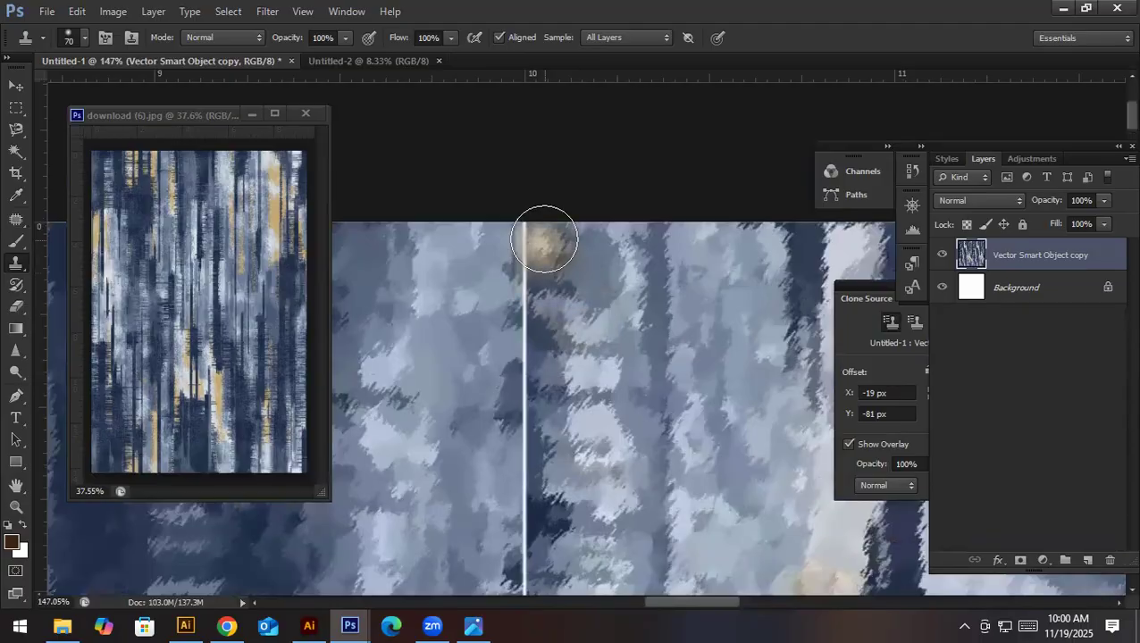
left_click(13, 114)
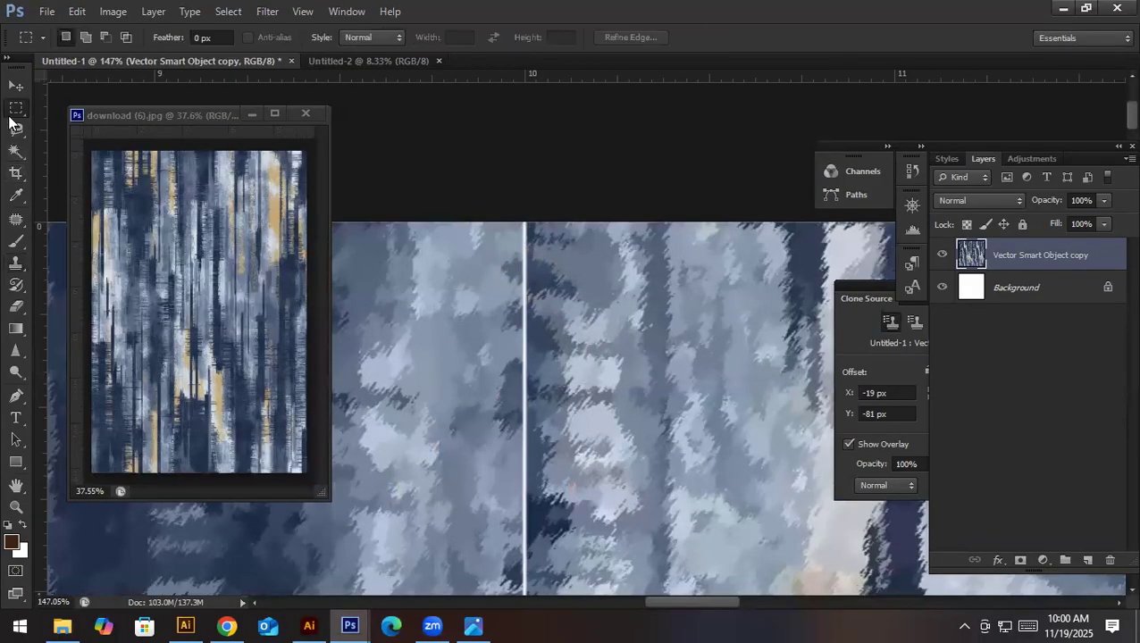
left_click_drag(539, 214, 510, 527)
key("shift+F5")
key("Return")
key("ctrl+d")
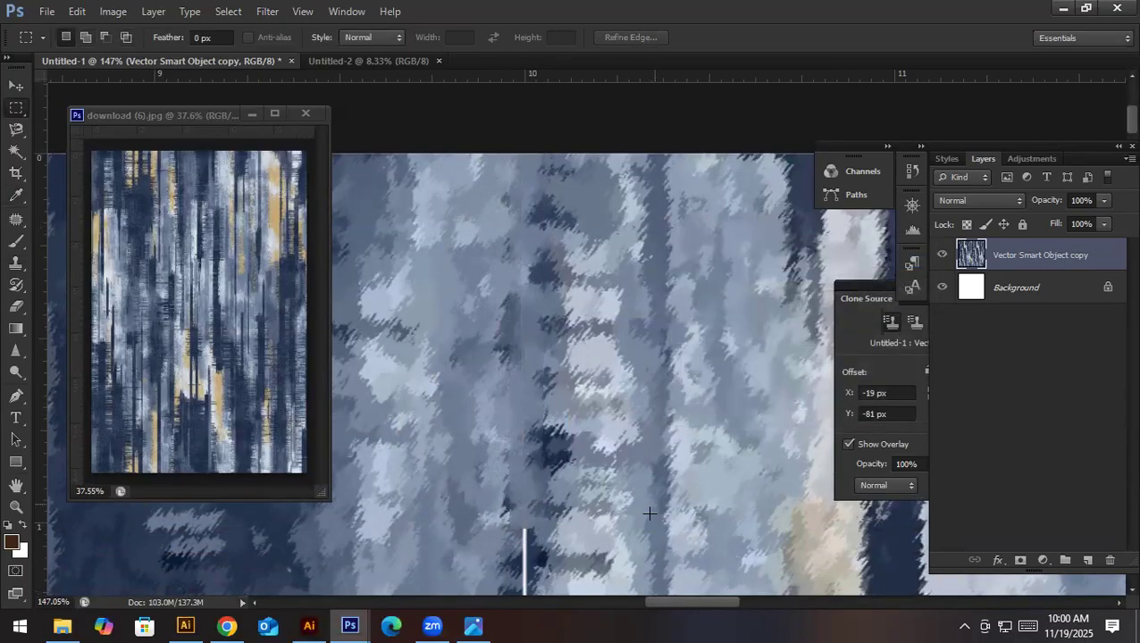
- Content-aware fill the white vertical line from about 1 to 1.7 inches down the canvas
scroll(650, 514, "down", 5)
left_click_drag(548, 265, 527, 533)
key("shift+F5")
key("Return")
key("ctrl+d")
scroll(580, 447, "up", 3)
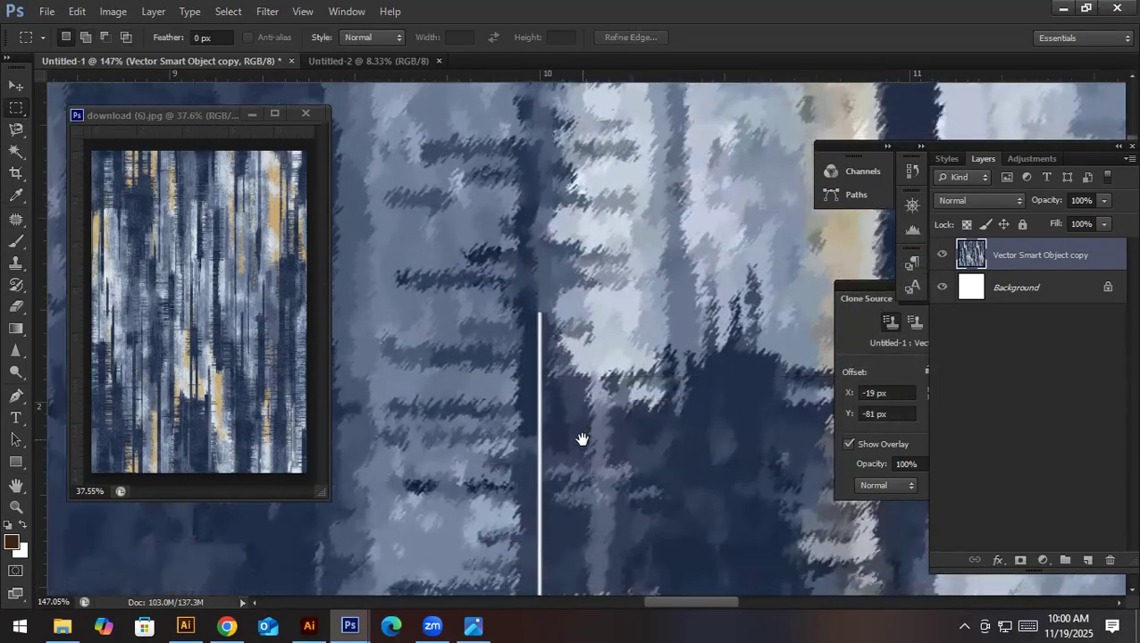
- Continue removing the white vertical line with content-aware fill, from about 1.7 to 3.5 inches down the canvas
scroll(563, 393, "down", 5)
left_click_drag(599, 361, 586, 596)
key("shift+F5")
key("Return")
left_click_drag(626, 478, 618, 344)
left_click_drag(625, 534, 621, 404)
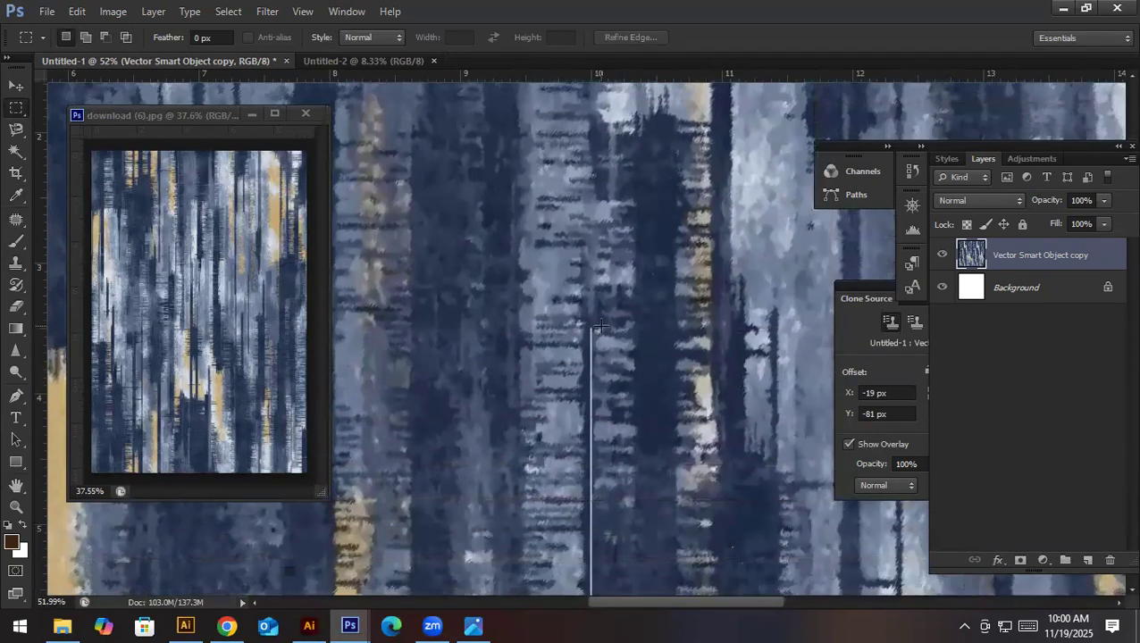
- Select and content-aware fill successive narrow sections of the white vertical line, from about 3.5 to 15.4 inches down
left_click_drag(592, 503, 582, 507)
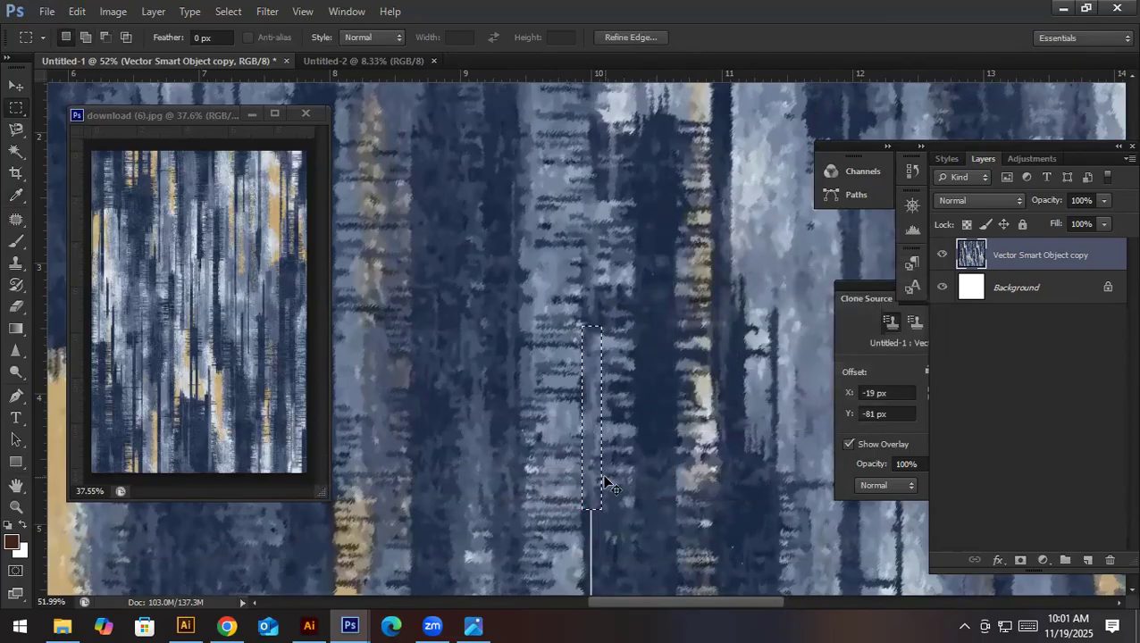
left_click_drag(606, 492, 626, 324)
key("shift+F5")
key("Return")
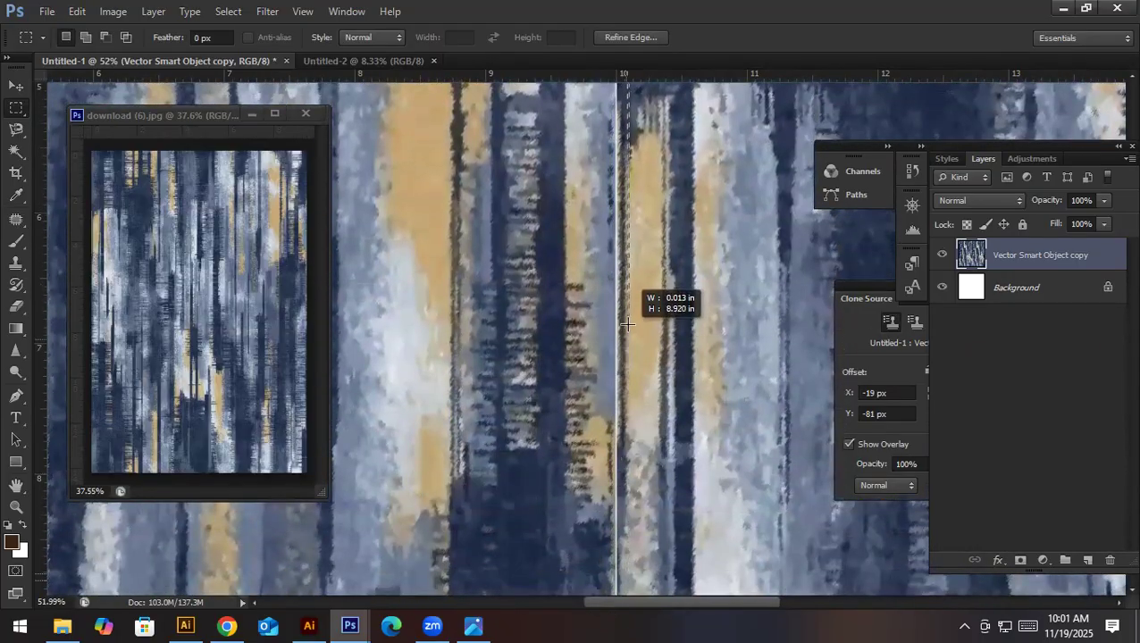
key("shift+F5")
key("Return")
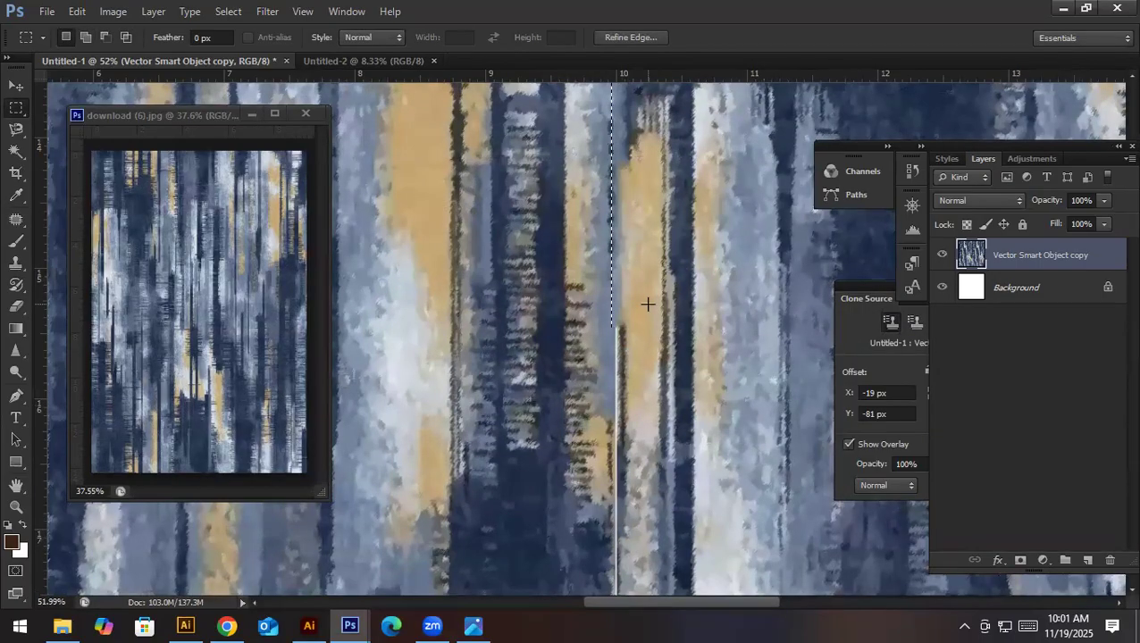
- Content-aware fill the white vertical line from about 15.3 to 18.9 inches down and clear the selection
left_click_drag(658, 273, 661, 445)
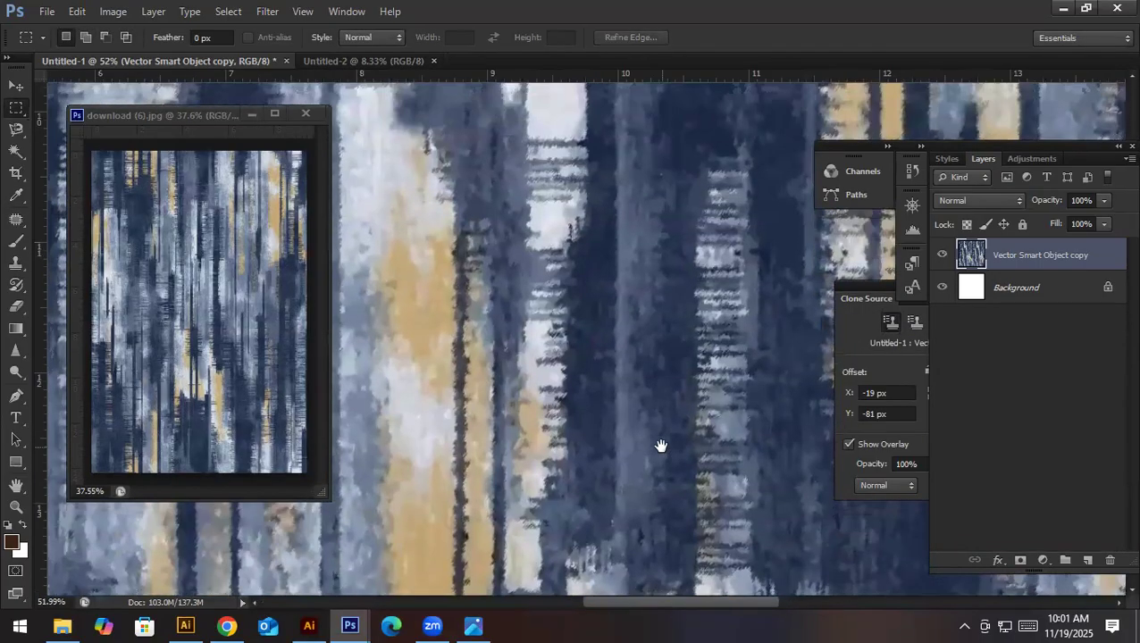
left_click_drag(656, 501, 641, 223)
left_click_drag(633, 536, 625, 205)
left_click_drag(604, 125, 600, 591)
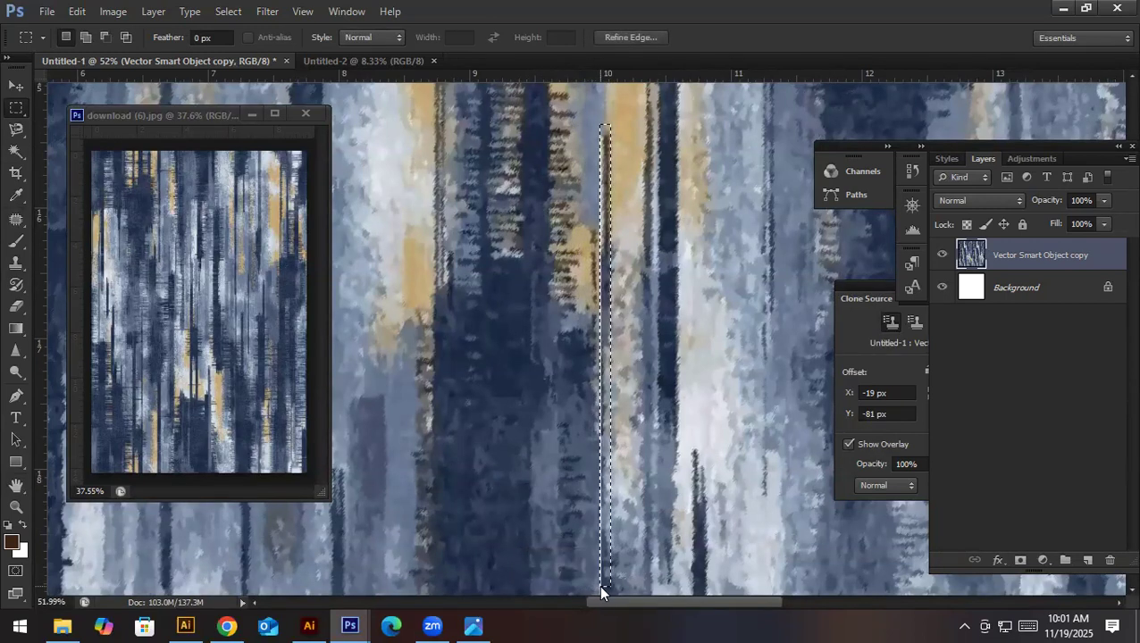
key("shift+F5")
key("Return")
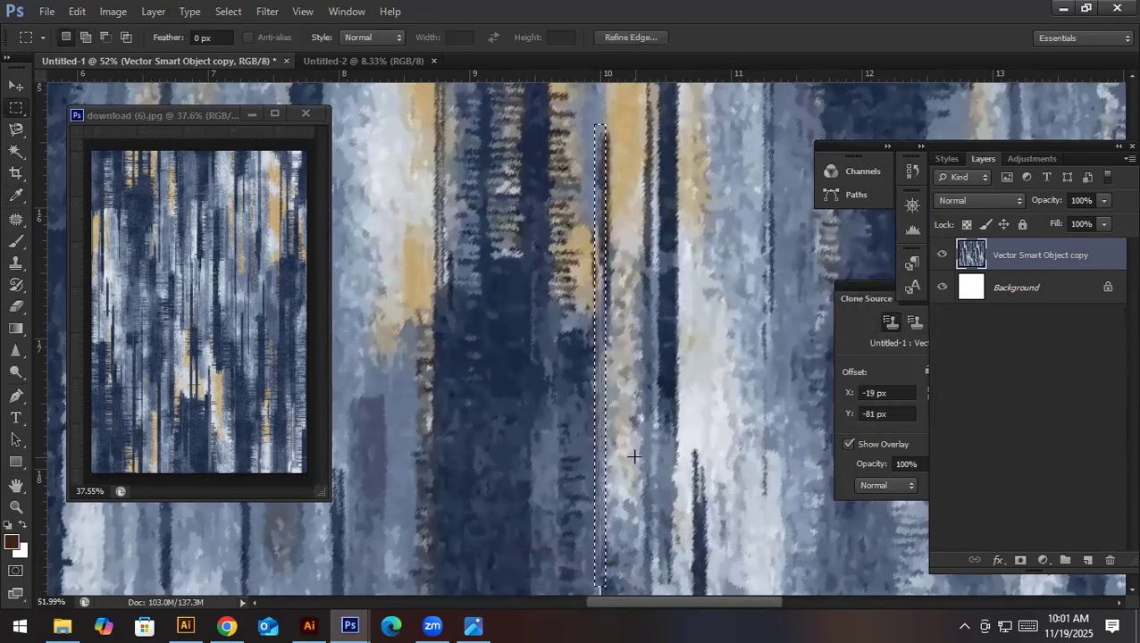
key("ctrl+d")
- Content-aware fill the last section of the white vertical line, down to the canvas's lower edge at 20 inches
left_click_drag(634, 467, 624, 171)
left_click_drag(617, 254, 608, 403)
key("shift+F5")
key("Return")
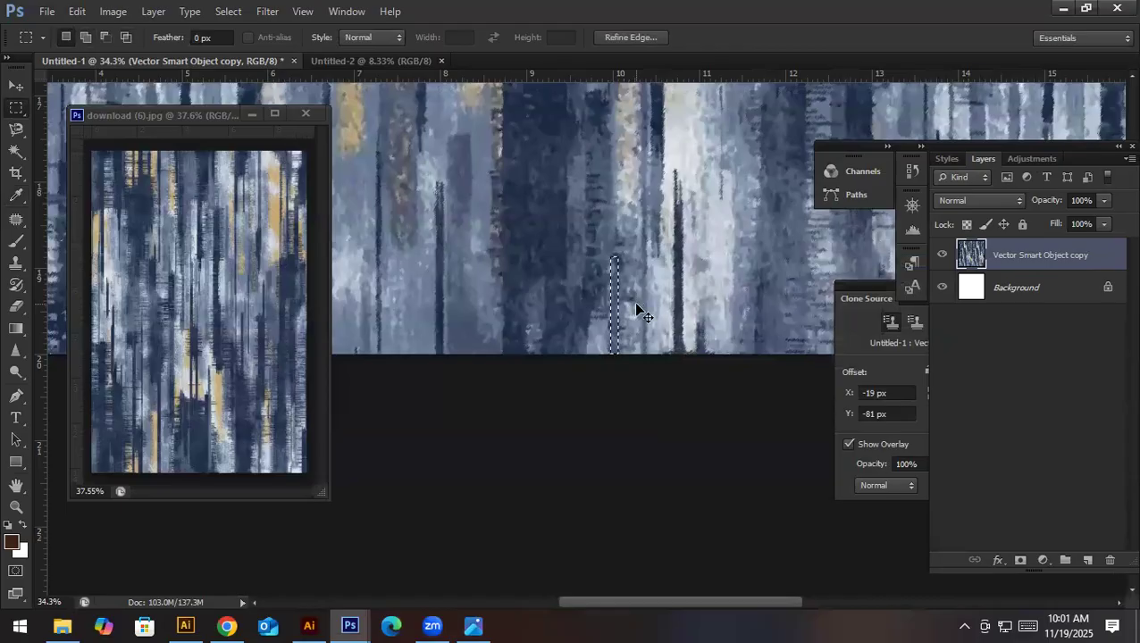
- Clone texture over the filled strip near 10 inches on the horizontal ruler with the Clone Stamp
left_click_drag(629, 304, 724, 384)
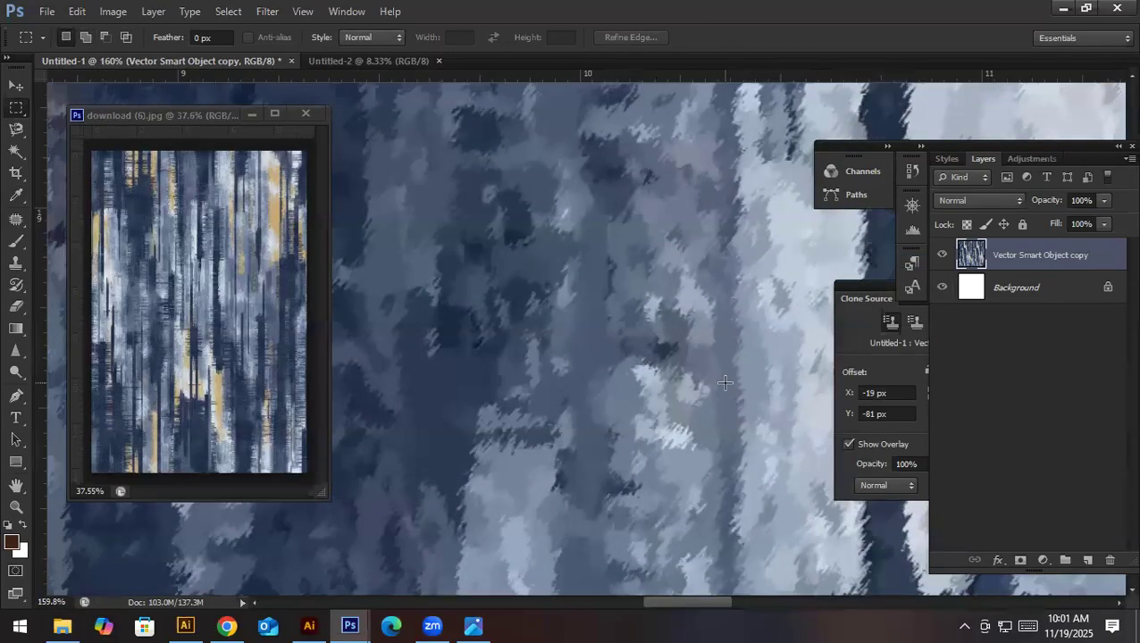
key("s")
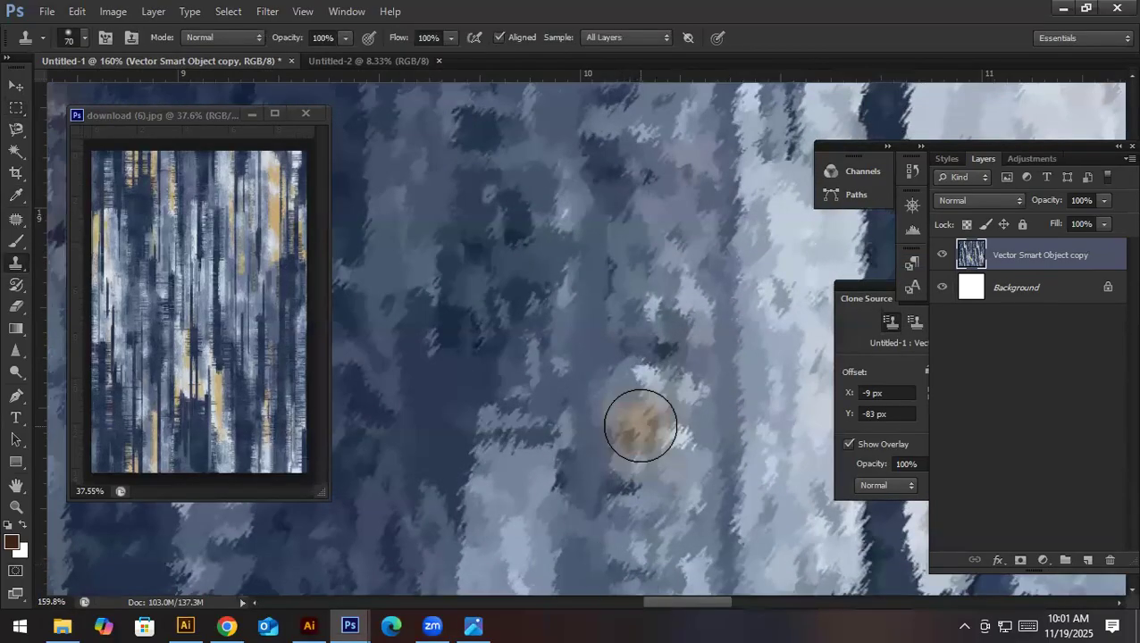
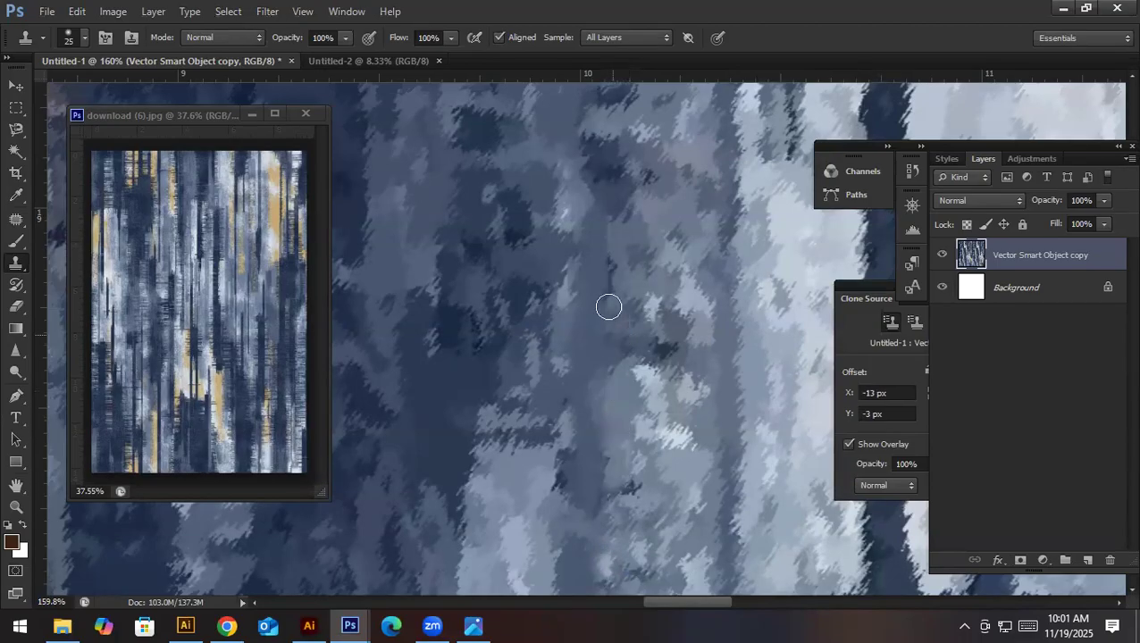
- Clone neighbouring blue-grey texture over the filled strip near 10 inches with a 45 px Clone Stamp, from about 19 to 17 inches down
mouse_move(609, 306)
left_mouse_down()
mouse_move(635, 313)
mouse_move(616, 272)
mouse_move(623, 242)
mouse_move(636, 323)
mouse_move(610, 297)
mouse_move(611, 251)
mouse_move(613, 407)
left_mouse_up()
left_click(640, 271, "alt")
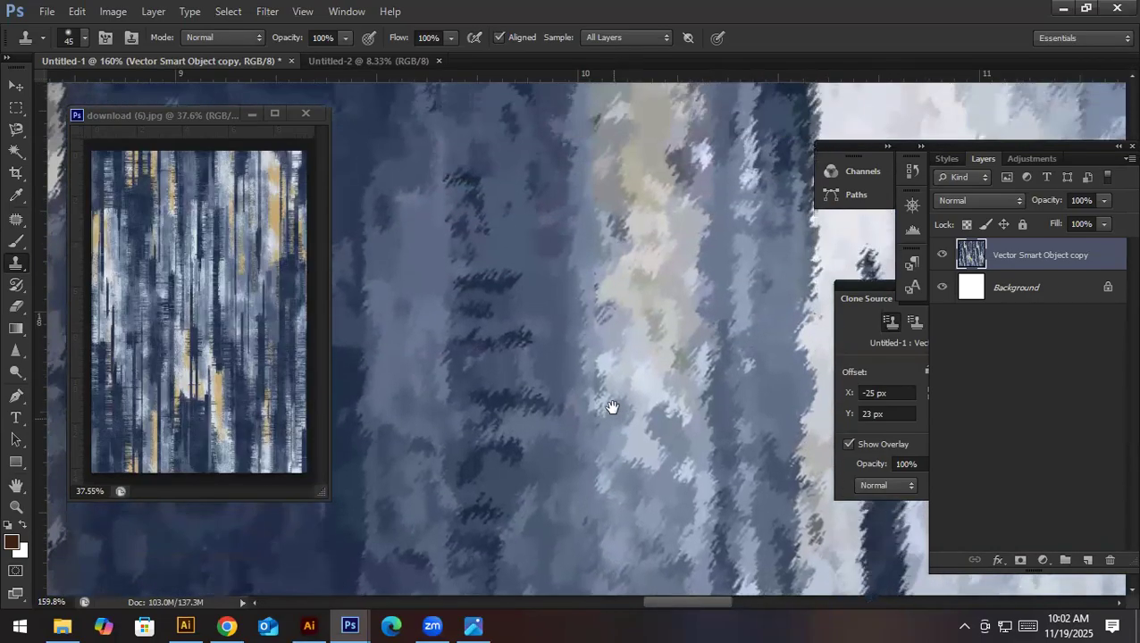
left_click(636, 366, "alt")
mouse_move(616, 366)
left_mouse_down()
mouse_move(600, 363)
mouse_move(611, 304)
left_mouse_up()
mouse_move(618, 344)
left_mouse_down()
mouse_move(611, 399)
mouse_move(604, 368)
left_mouse_up()
- Clone nearby texture over the strip and the dark edge of the tan stripe, from about 17 to 15.5 inches down
left_click(591, 326, "alt")
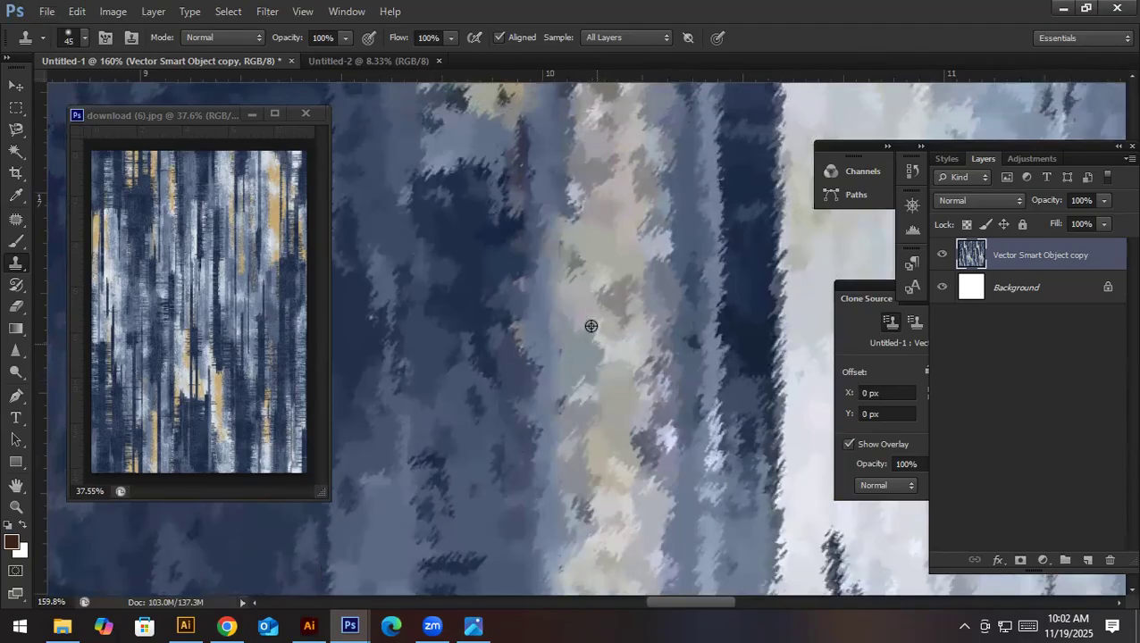
mouse_move(569, 255)
left_mouse_down()
mouse_move(562, 305)
mouse_move(595, 379)
mouse_move(593, 482)
left_mouse_up()
mouse_move(590, 362)
left_mouse_down()
mouse_move(575, 451)
mouse_move(572, 376)
left_mouse_up()
left_click_drag(602, 451, 601, 384)
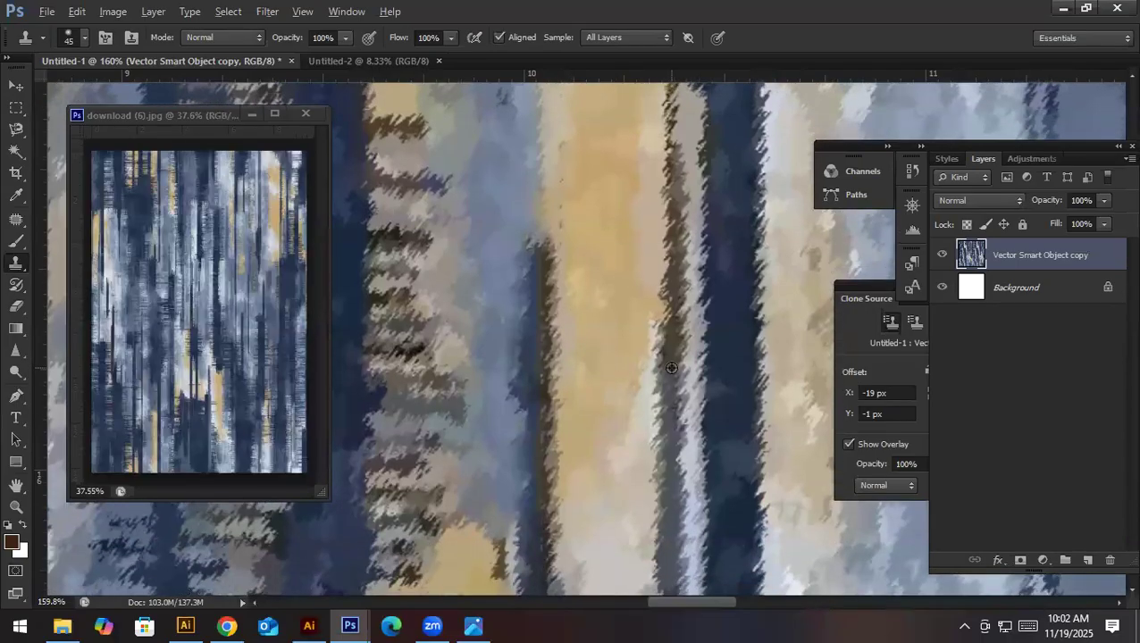
mouse_move(540, 534)
left_mouse_down()
mouse_move(528, 476)
mouse_move(534, 262)
left_mouse_up()
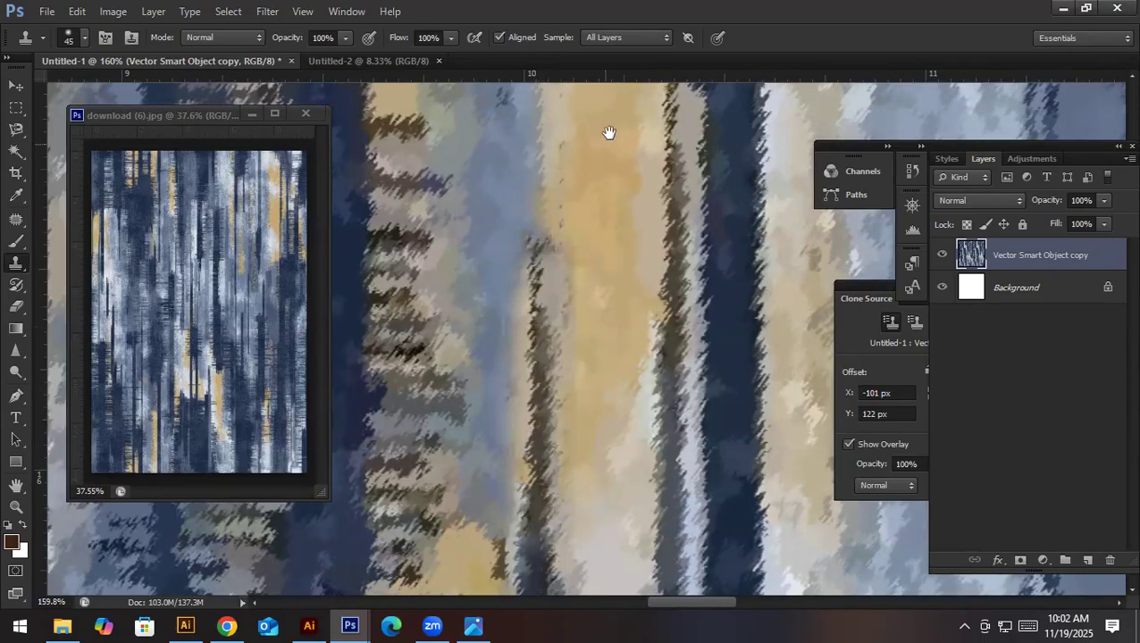
- Clone texture over the tan stripe's edge near 10 inches on the horizontal ruler, from about 15 to 14 inches down
left_click_drag(608, 129, 587, 300)
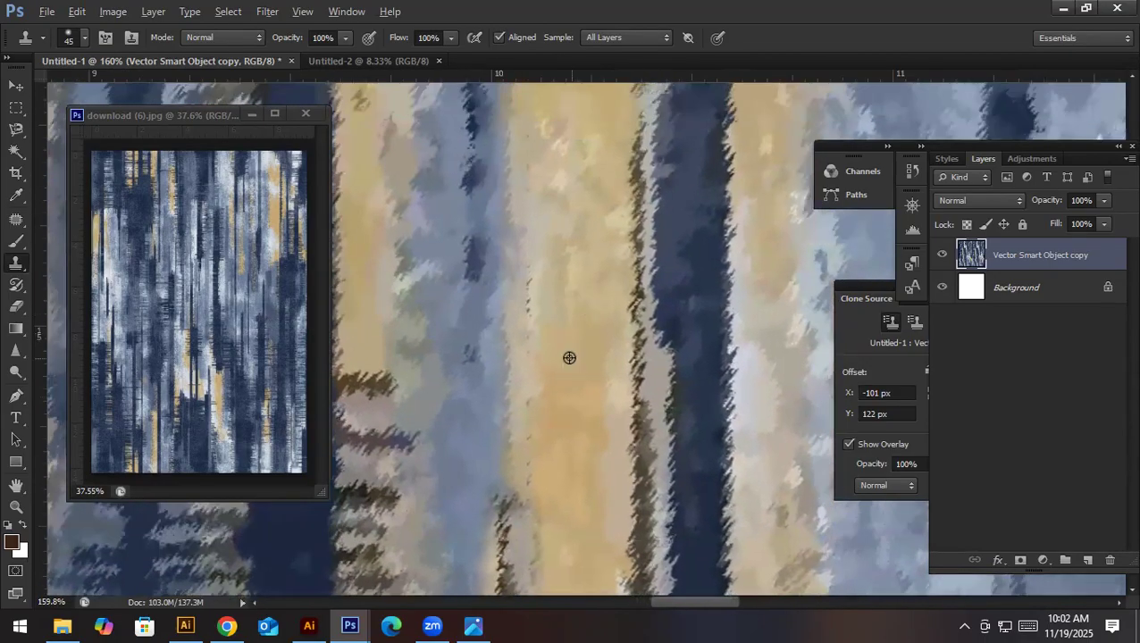
left_click(567, 360, "alt")
left_click_drag(542, 371, 535, 257)
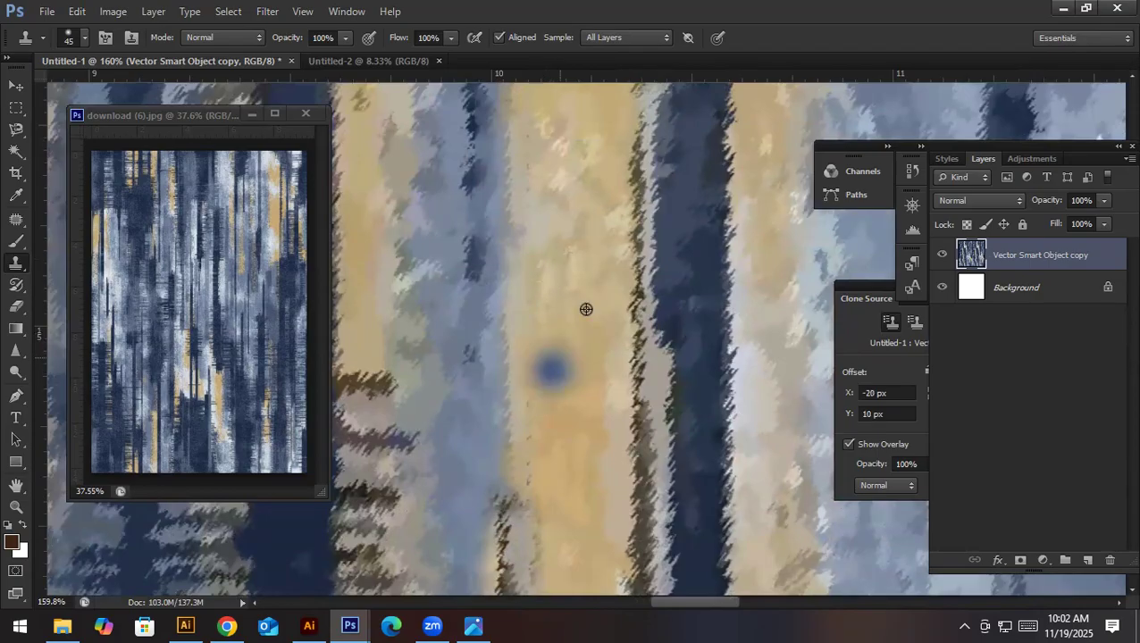
mouse_move(528, 212)
left_mouse_down()
mouse_move(534, 115)
mouse_move(552, 333)
mouse_move(557, 300)
left_mouse_up()
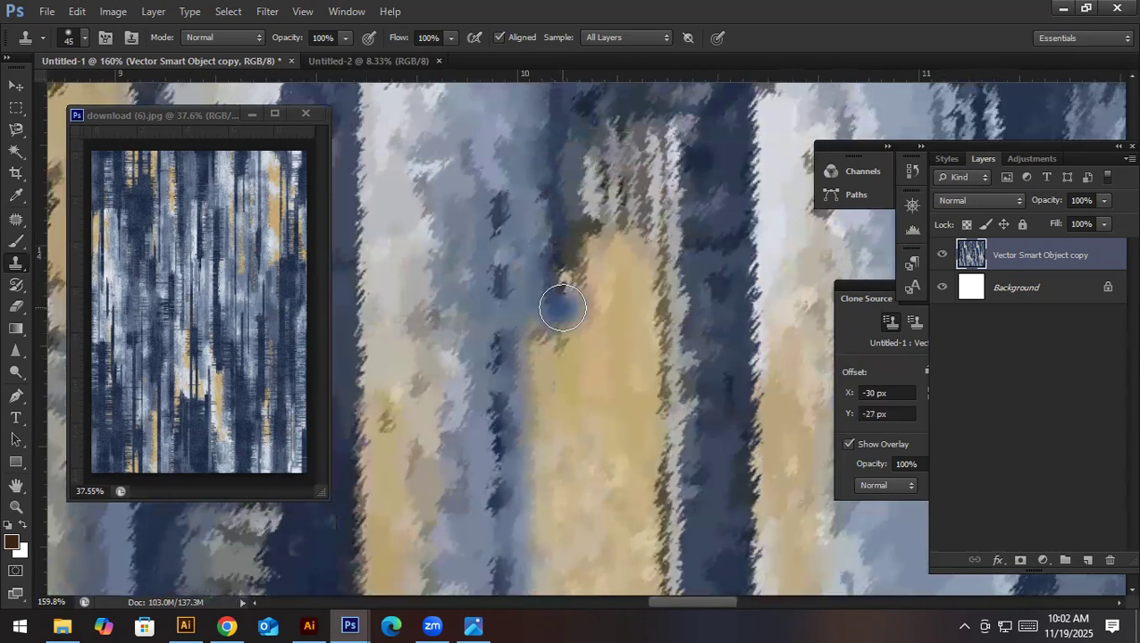
left_click_drag(558, 253, 555, 295)
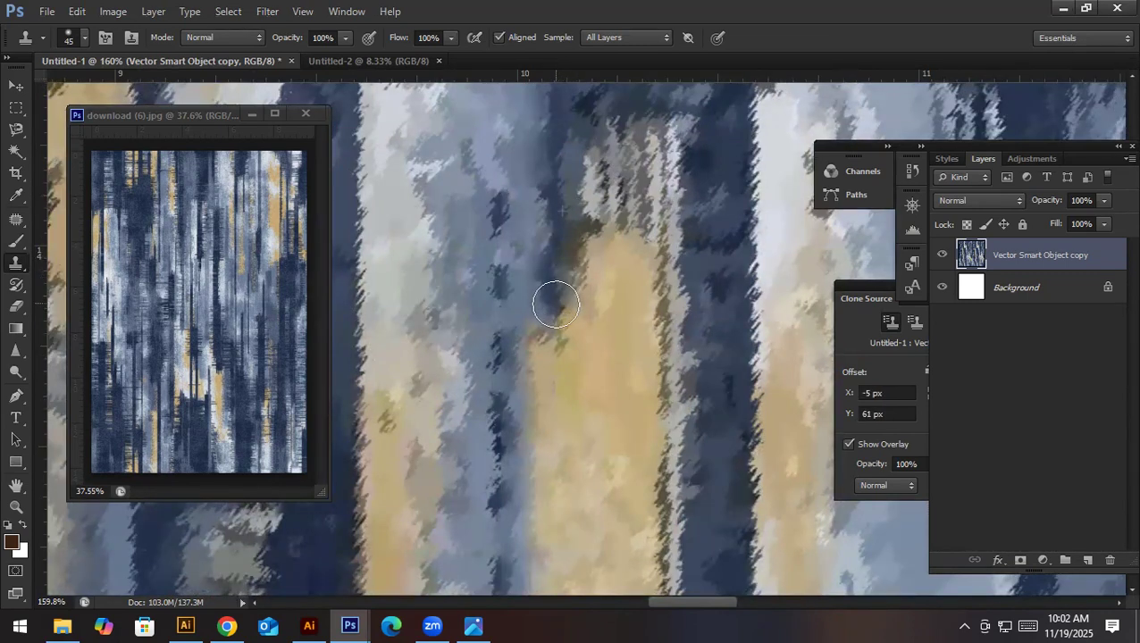
- Clone dark blue texture over the filled strip near 10 inches, around 13 inches down the canvas
key("space")
mouse_move(577, 76)
left_mouse_down()
mouse_move(575, 285)
mouse_move(562, 339)
mouse_move(554, 295)
mouse_move(546, 360)
mouse_move(525, 232)
mouse_move(523, 351)
left_mouse_up()
key("space")
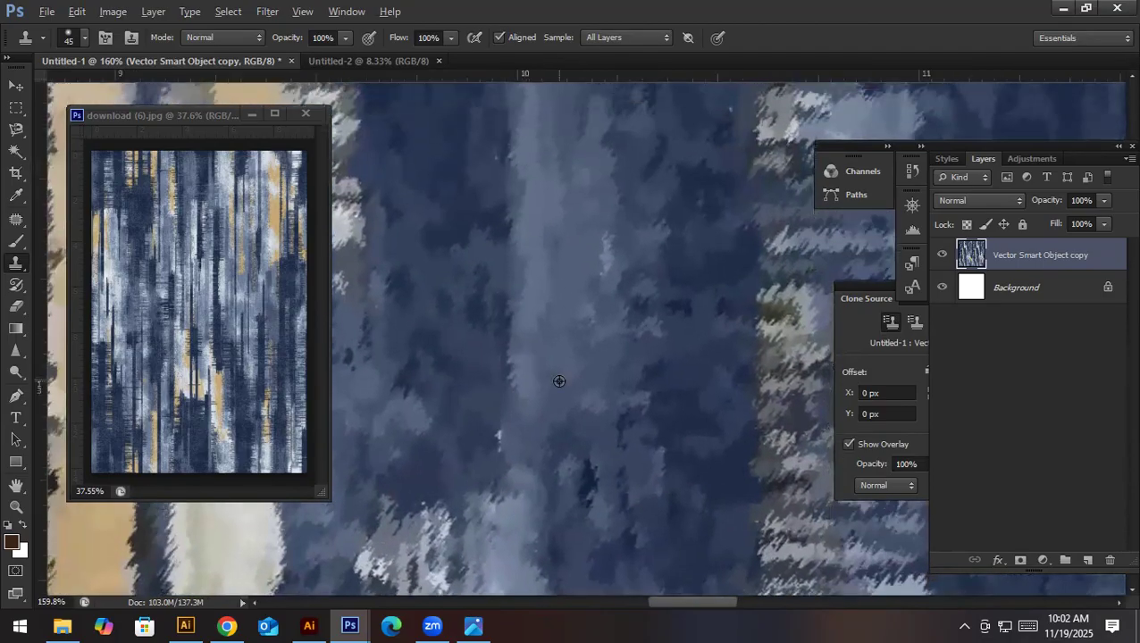
mouse_move(501, 451)
left_mouse_down()
mouse_move(507, 301)
mouse_move(536, 392)
left_mouse_up()
key("space")
left_click_drag(537, 267, 537, 386)
mouse_move(540, 290)
left_mouse_down()
mouse_move(547, 453)
mouse_move(562, 343)
mouse_move(605, 417)
mouse_move(541, 454)
left_mouse_up()
left_click_drag(603, 483, 707, 514, "ctrl")
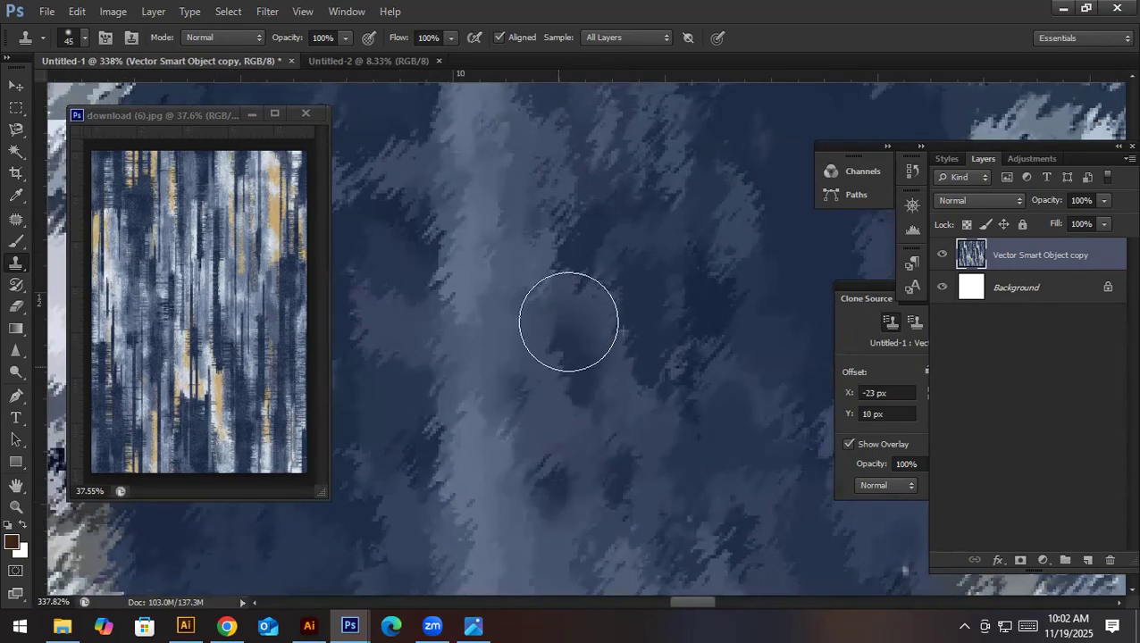
- Clone blue texture over the remaining smudges of the filled strip, working upward from about 12 inches down
key("space")
left_click_drag(589, 261, 572, 399)
mouse_move(541, 512)
left_mouse_down()
mouse_move(542, 326)
mouse_move(560, 183)
left_mouse_up()
mouse_move(590, 516)
left_mouse_down()
mouse_move(560, 469)
mouse_move(558, 198)
left_mouse_up()
key("space")
left_click_drag(630, 263, 618, 445)
left_click_drag(640, 179, 611, 440)
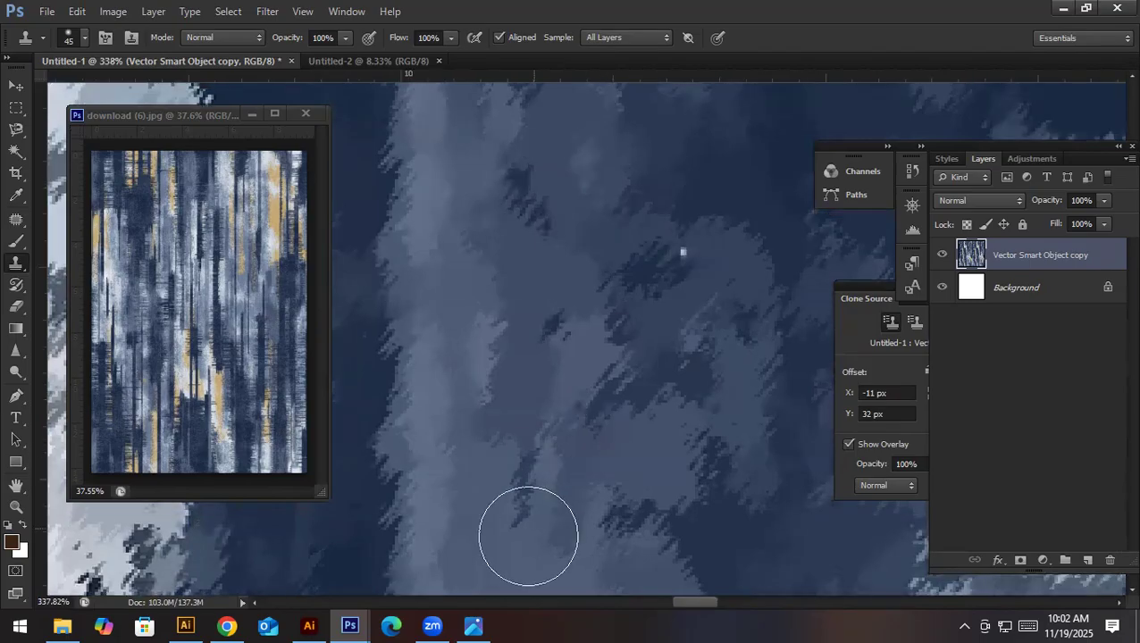
- Clone blue texture over the next part of the strip, up to about 7 inches down the canvas
left_click(517, 335, "alt")
left_click_drag(560, 268, 558, 241)
key("space")
left_click_drag(560, 369, 546, 456)
left_click_drag(513, 304, 648, 514)
mouse_move(599, 411)
left_mouse_down()
mouse_move(536, 430)
mouse_move(513, 510)
left_mouse_up()
key("space")
left_click_drag(616, 304, 453, 477)
mouse_move(350, 228)
left_mouse_down()
mouse_move(378, 254)
mouse_move(430, 361)
mouse_move(476, 299)
mouse_move(457, 365)
mouse_move(463, 377)
mouse_move(476, 349)
mouse_move(498, 390)
mouse_move(451, 317)
left_mouse_up()
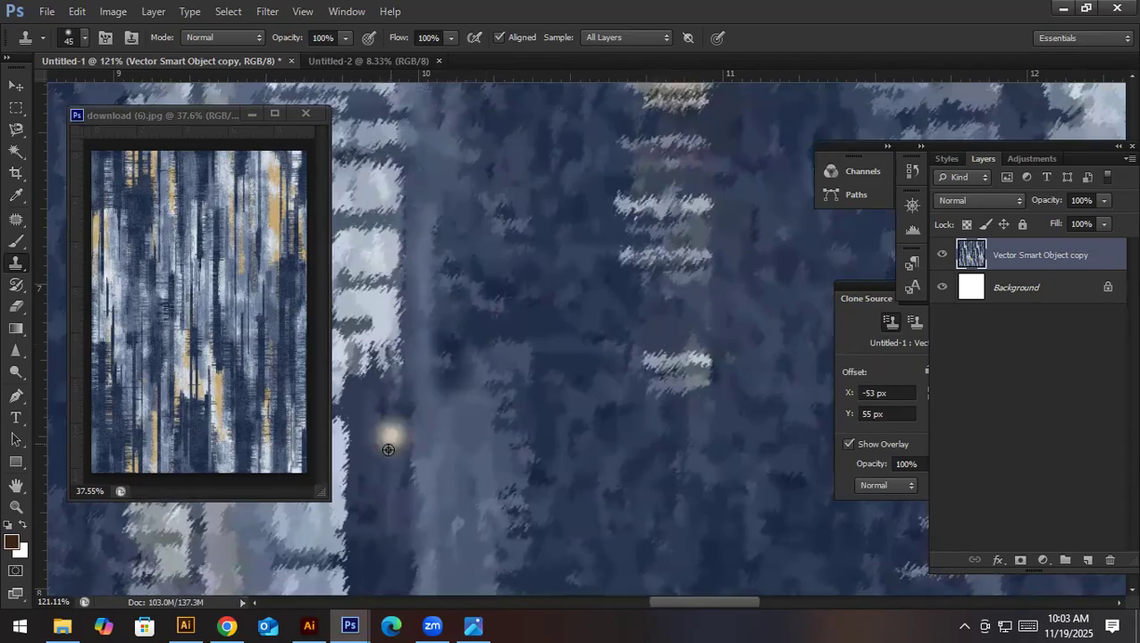
- Enlarge the Clone Stamp brush to 70 px and break up the white block's straight edge around 7 inches down with cloned blue texture
left_click_drag(396, 386, 393, 307)
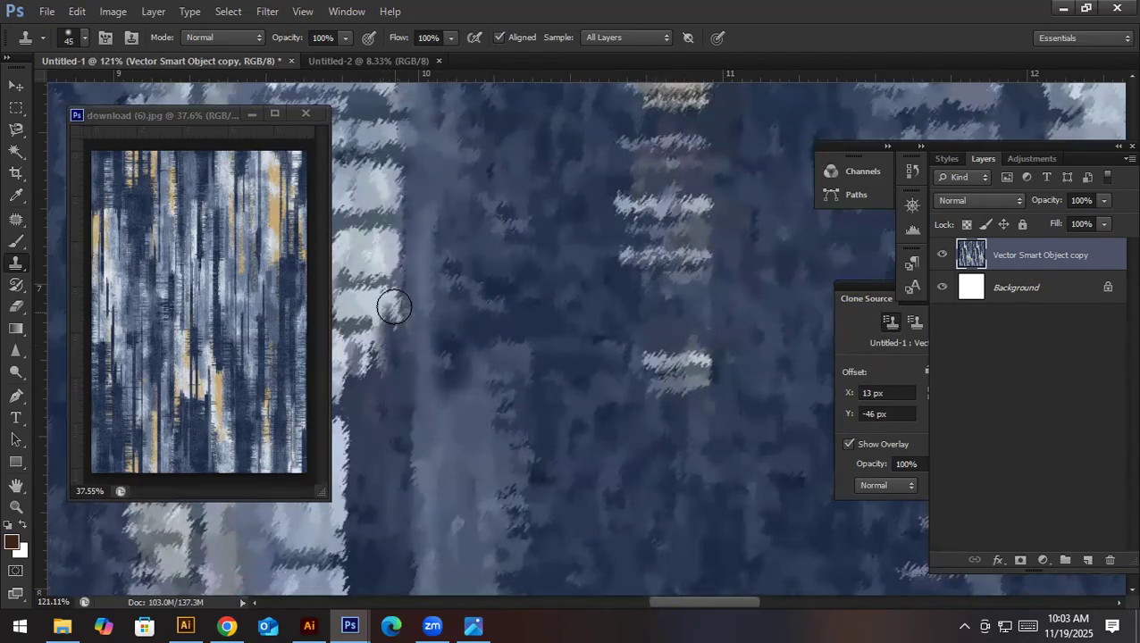
key("bracketright")
key("bracketright")
key("bracketright")
left_click(379, 439, "alt")
left_click(399, 331)
left_click_drag(399, 327, 390, 173)
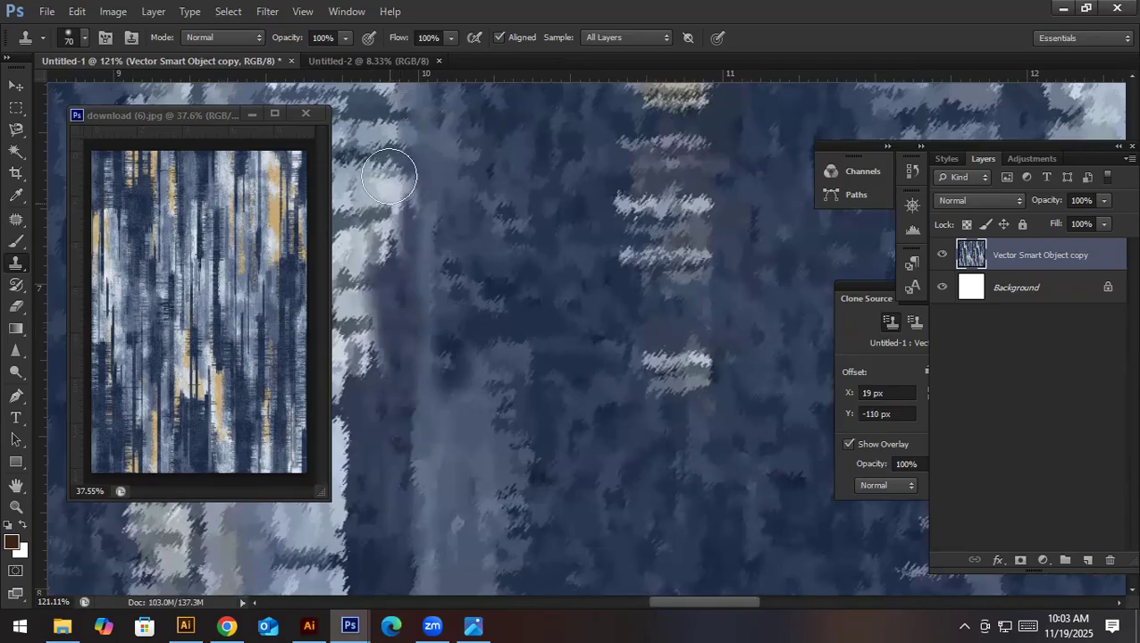
- Clone striped texture over the filled strip near 10 inches, around 4 to 5 inches down the canvas
left_click_drag(452, 249, 476, 324)
mouse_move(474, 443)
left_mouse_down()
mouse_move(451, 294)
mouse_move(458, 193)
left_mouse_up()
left_click_drag(463, 201, 474, 366)
left_click_drag(474, 434, 460, 192)
left_click_drag(468, 231, 472, 400)
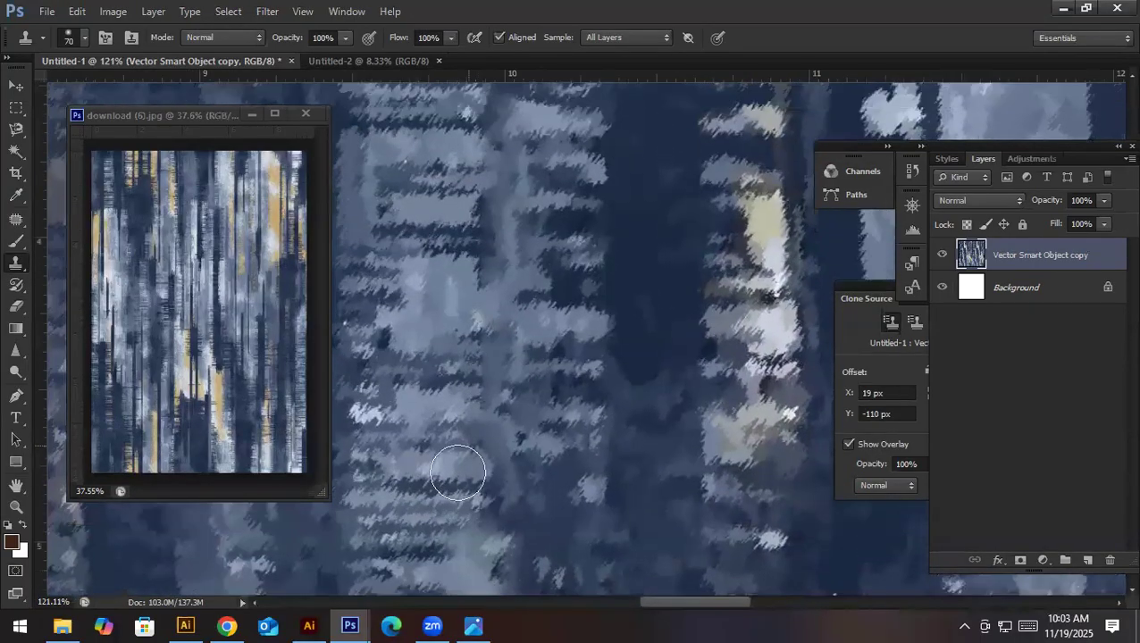
left_click(427, 552, "alt")
mouse_move(467, 555)
left_mouse_down()
mouse_move(471, 203)
mouse_move(493, 417)
left_mouse_up()
left_click_drag(483, 485, 476, 174)
- Clone texture over the last part of the filled strip, from about 4 inches down to the canvas's upper edge
mouse_move(534, 296)
left_mouse_down()
mouse_move(537, 465)
mouse_move(536, 429)
mouse_move(557, 424)
mouse_move(564, 388)
left_mouse_up()
left_click(564, 449, "alt")
left_click_drag(562, 435, 564, 498)
left_click_drag(554, 407, 543, 361)
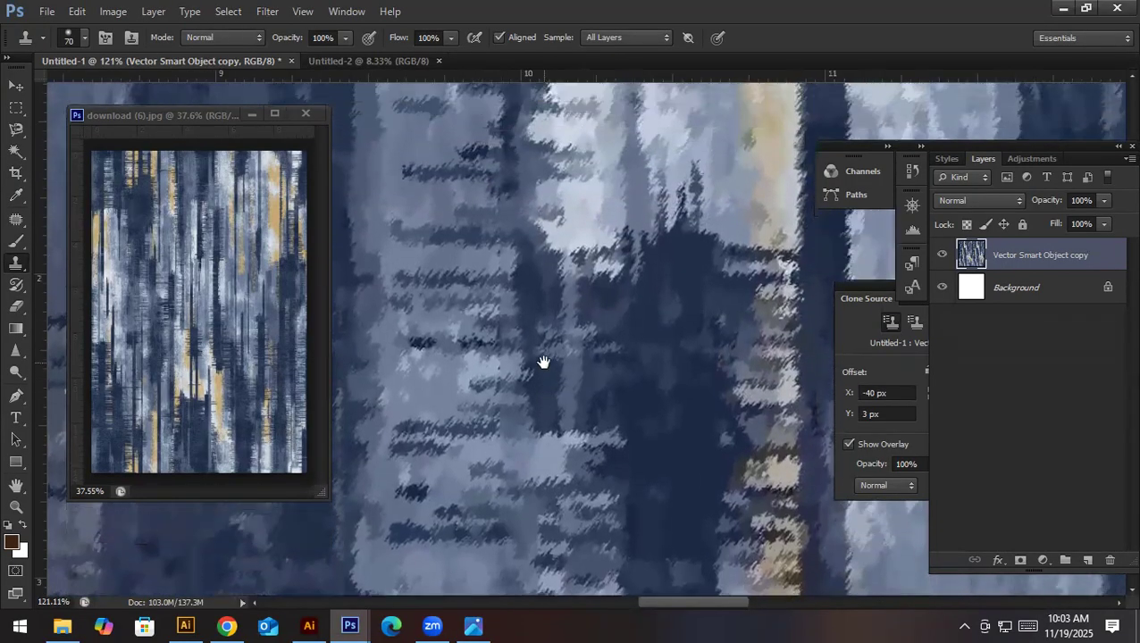
mouse_move(501, 449)
left_mouse_down()
mouse_move(483, 450)
mouse_move(473, 371)
mouse_move(487, 160)
mouse_move(486, 384)
mouse_move(471, 265)
left_mouse_up()
left_click(425, 309, "alt")
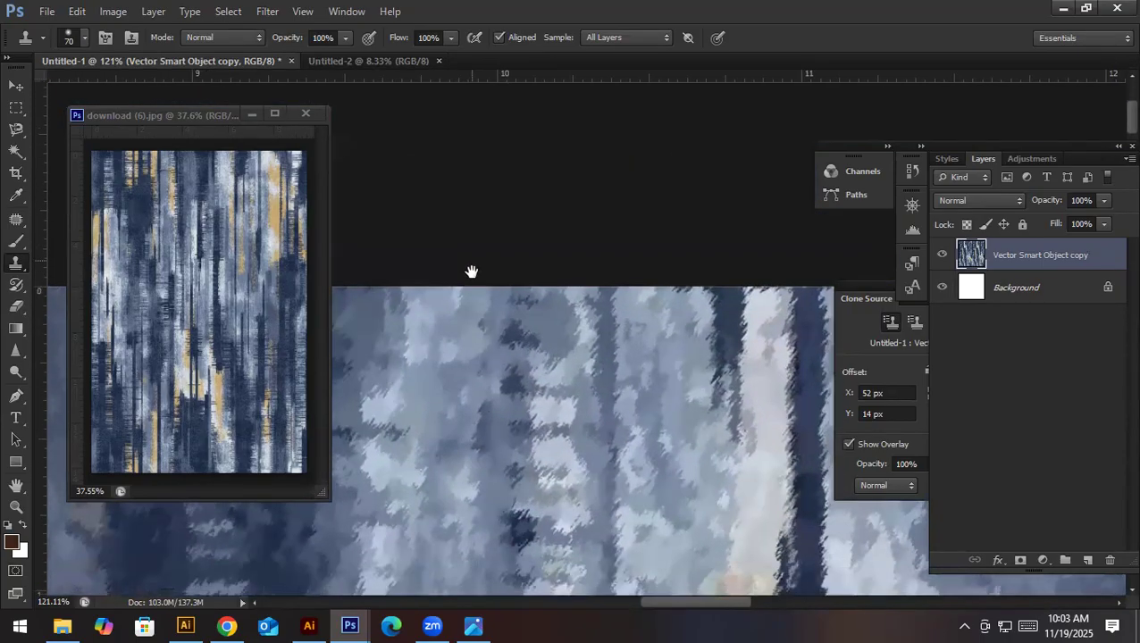
left_click_drag(671, 422, 561, 445)
- Clone texture with a 175 px brush over the light vertical stripe near 10 inches, from about 12.4 to 8.3 inches down
scroll(560, 446, "down", 5)
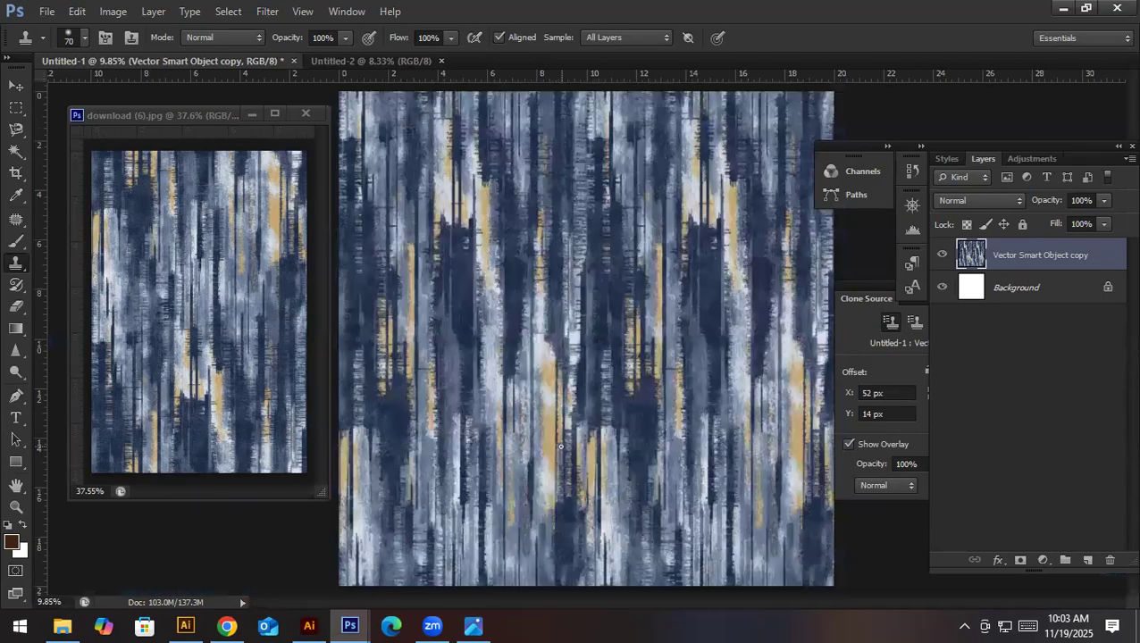
left_click_drag(590, 372, 666, 423)
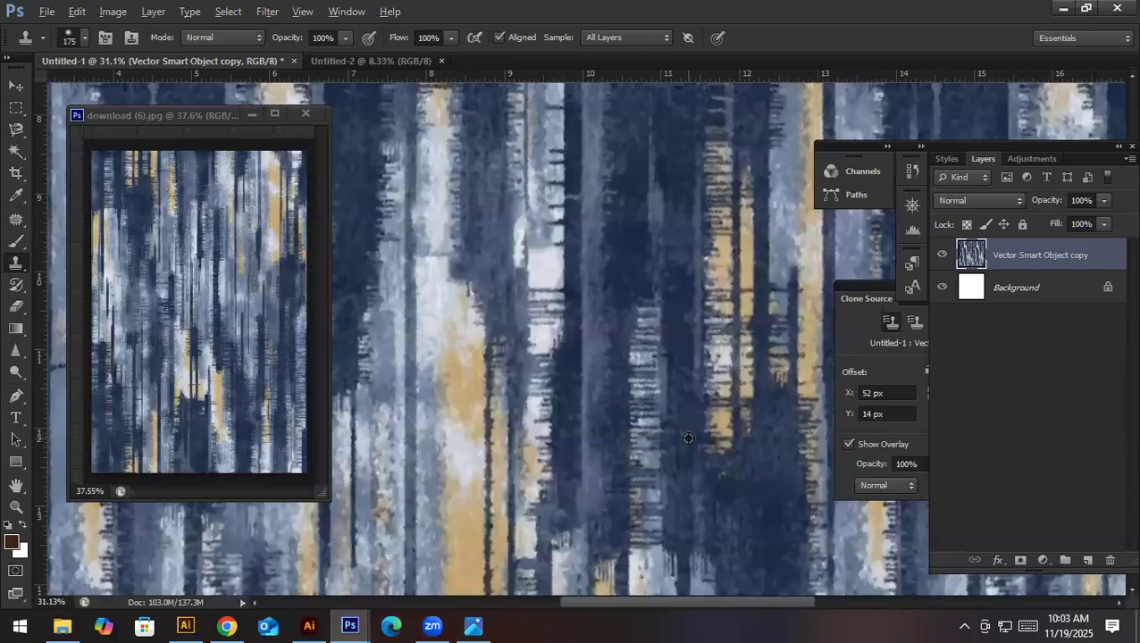
mouse_move(597, 469)
left_mouse_down()
mouse_move(583, 476)
mouse_move(587, 450)
mouse_move(592, 471)
mouse_move(596, 145)
left_mouse_up()
key("space")
left_click_drag(598, 192, 613, 476)
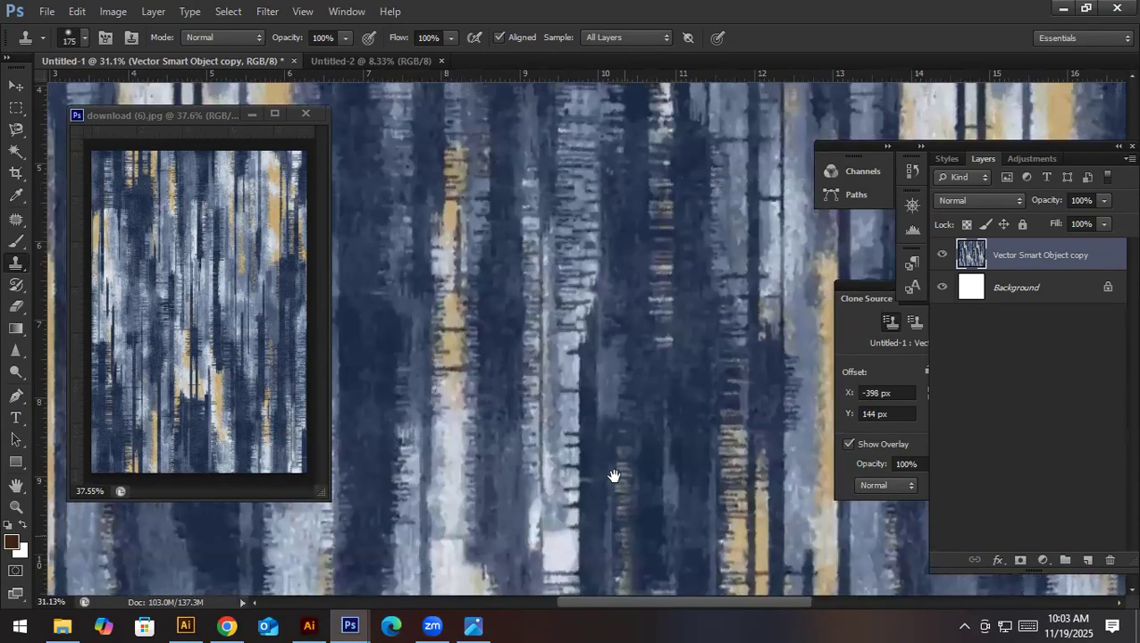
scroll(590, 313, "down", 5)
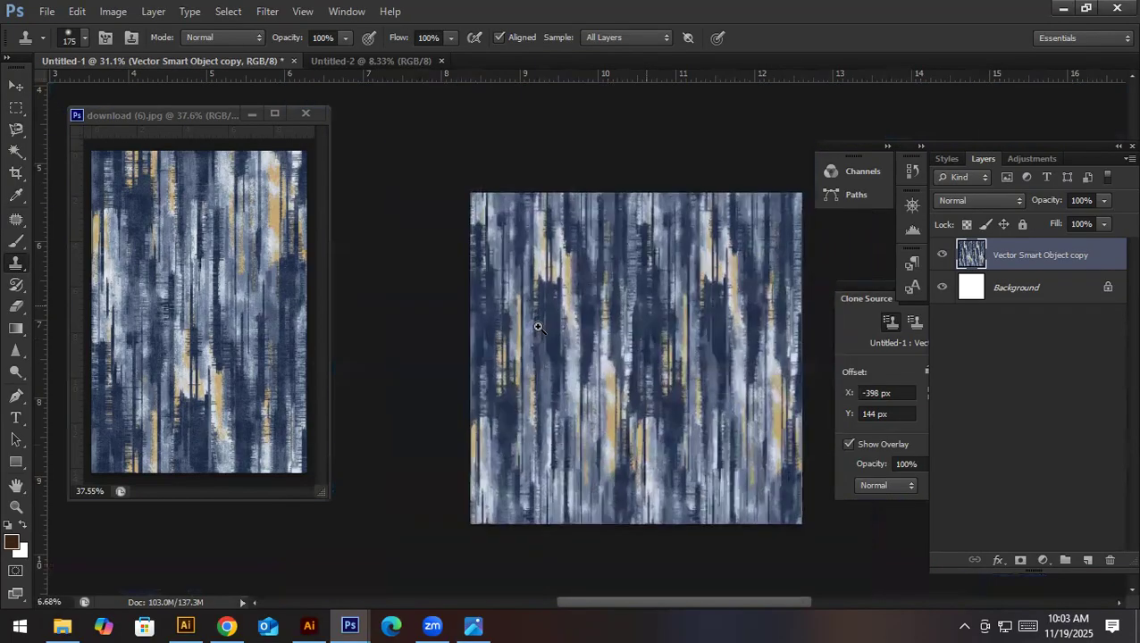
mouse_move(477, 381)
left_mouse_down()
mouse_move(564, 421)
mouse_move(562, 357)
mouse_move(610, 381)
mouse_move(482, 378)
left_mouse_up()
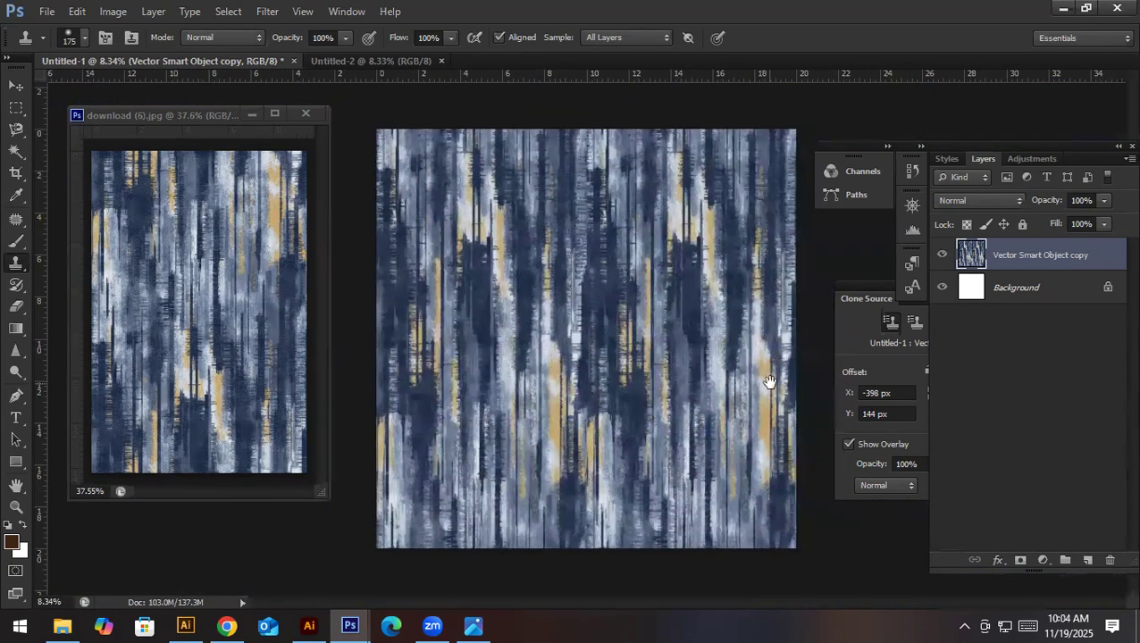
- Apply the Offset filter to the texture layer with +3000 pixels right, +3000 pixels down and Wrap Around
key("v")
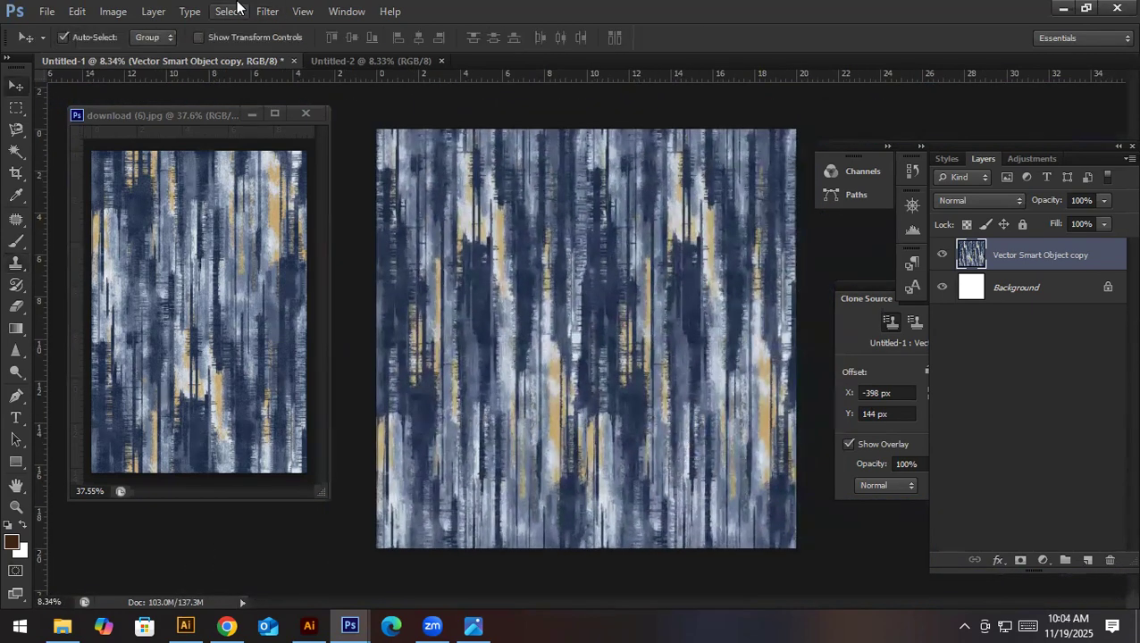
key("alt+t")
mouse_move(451, 312)
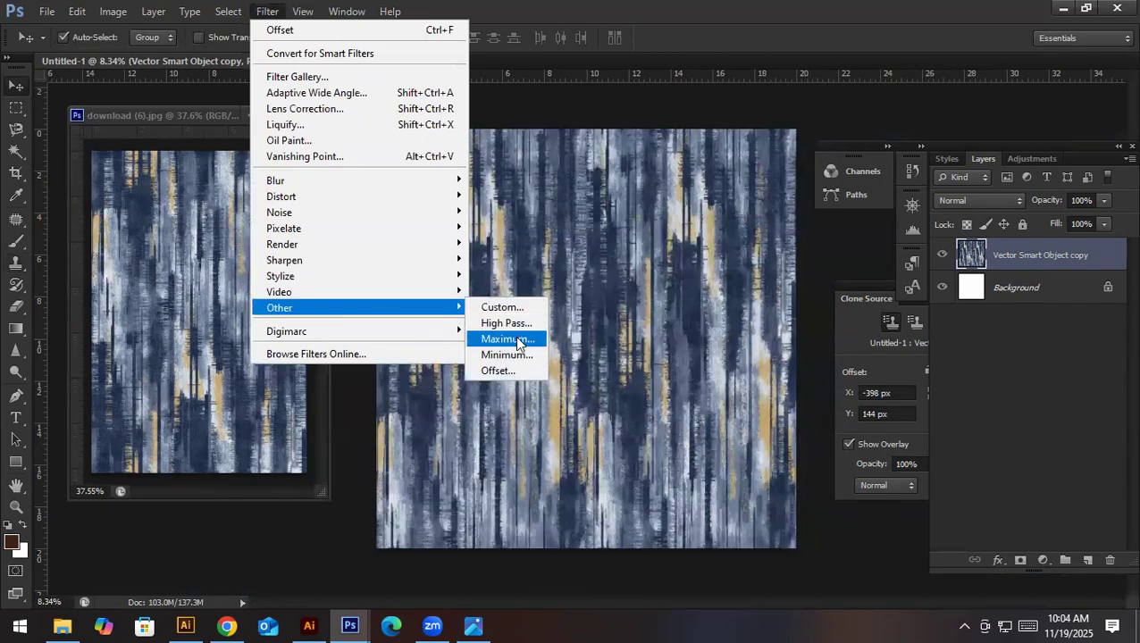
left_click(503, 368)
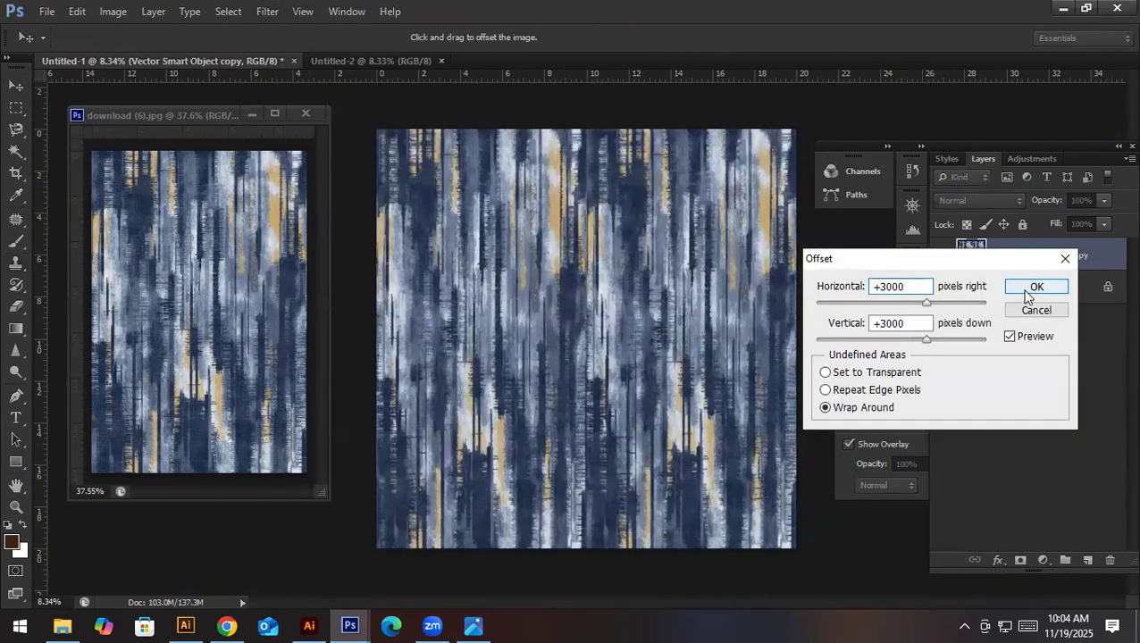
left_click(1029, 290)
- Clone texture over the new vertical seam near 10 inches with a 90 px Clone Stamp, from about 20 to 17 inches down
left_click_drag(607, 142, 717, 279)
left_click_drag(576, 225, 501, 259)
left_click_drag(651, 356, 549, 293)
left_click_drag(694, 367, 705, 324)
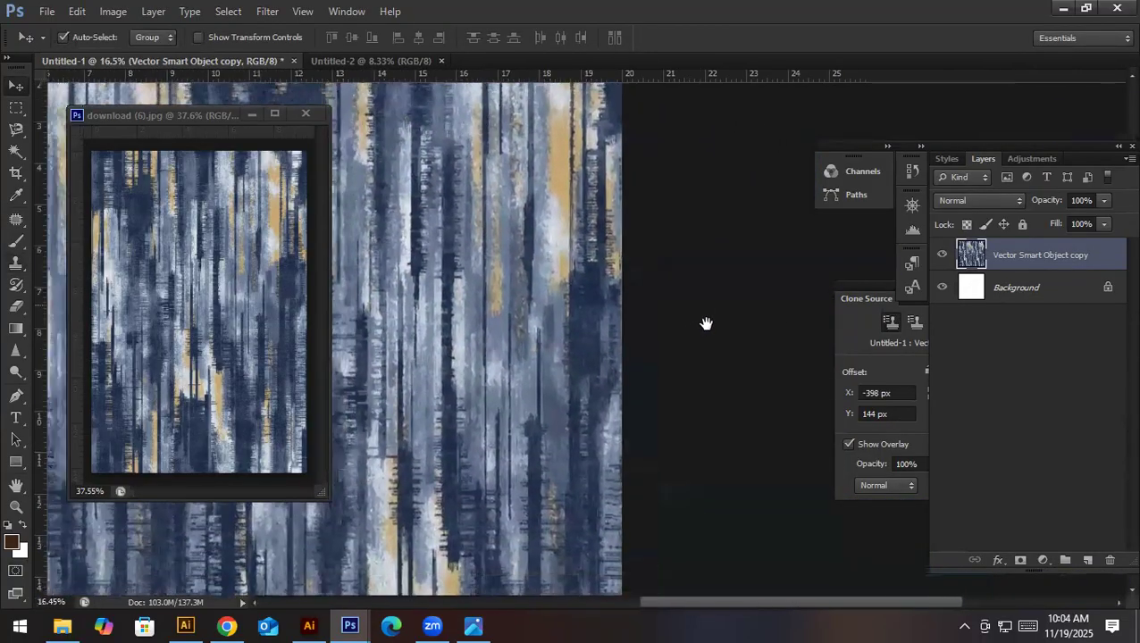
left_click_drag(633, 369, 543, 445)
left_click_drag(603, 494, 743, 505)
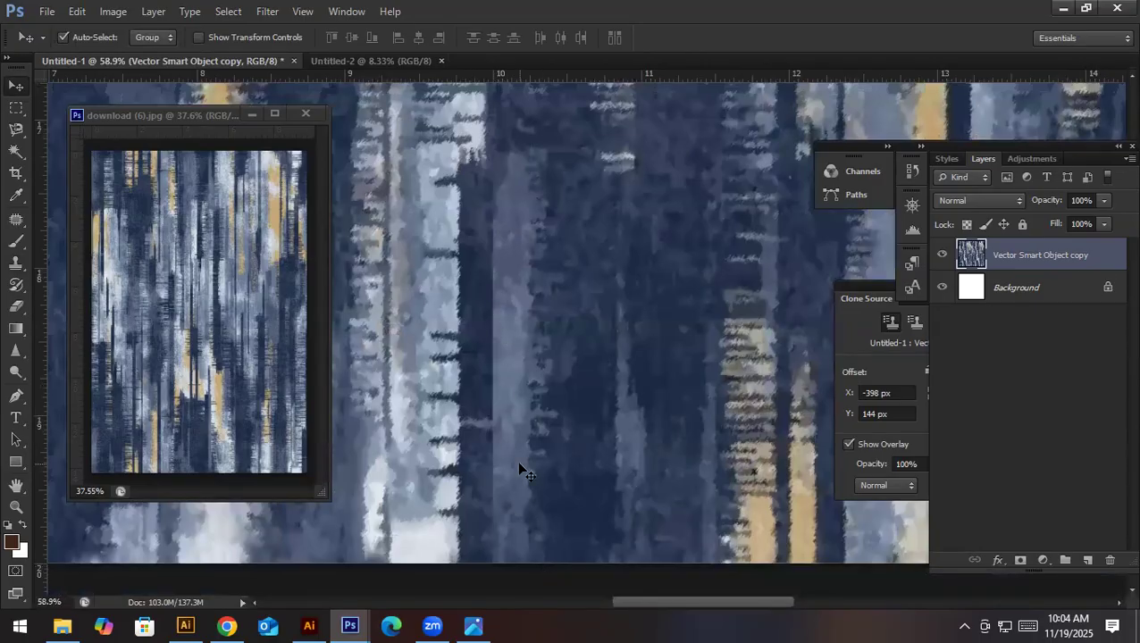
key("s")
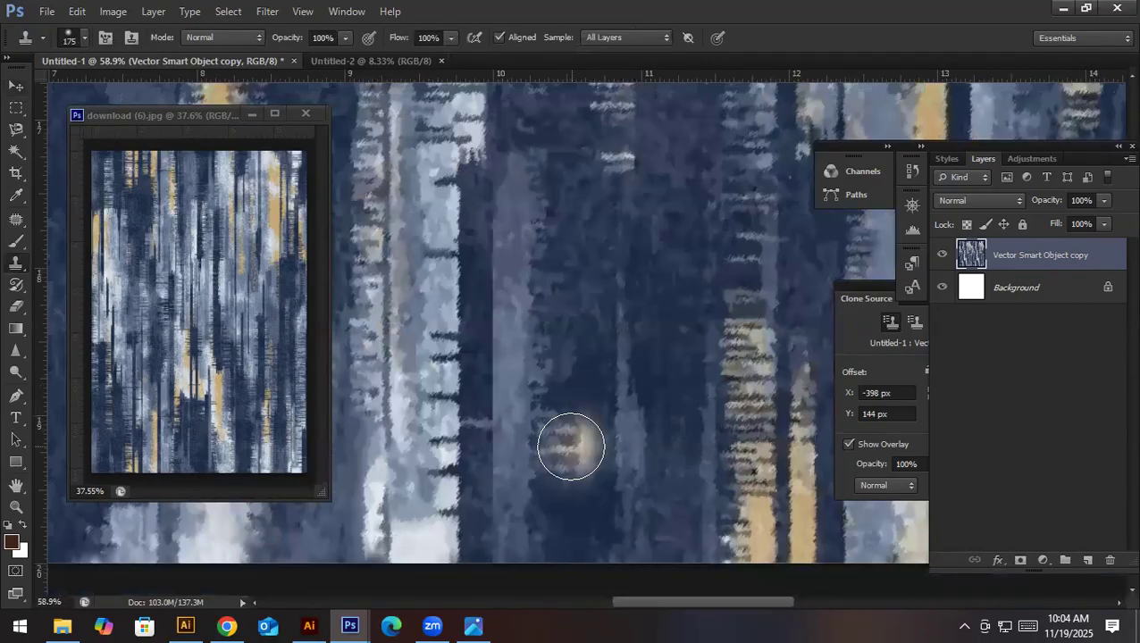
left_click(585, 428, "alt")
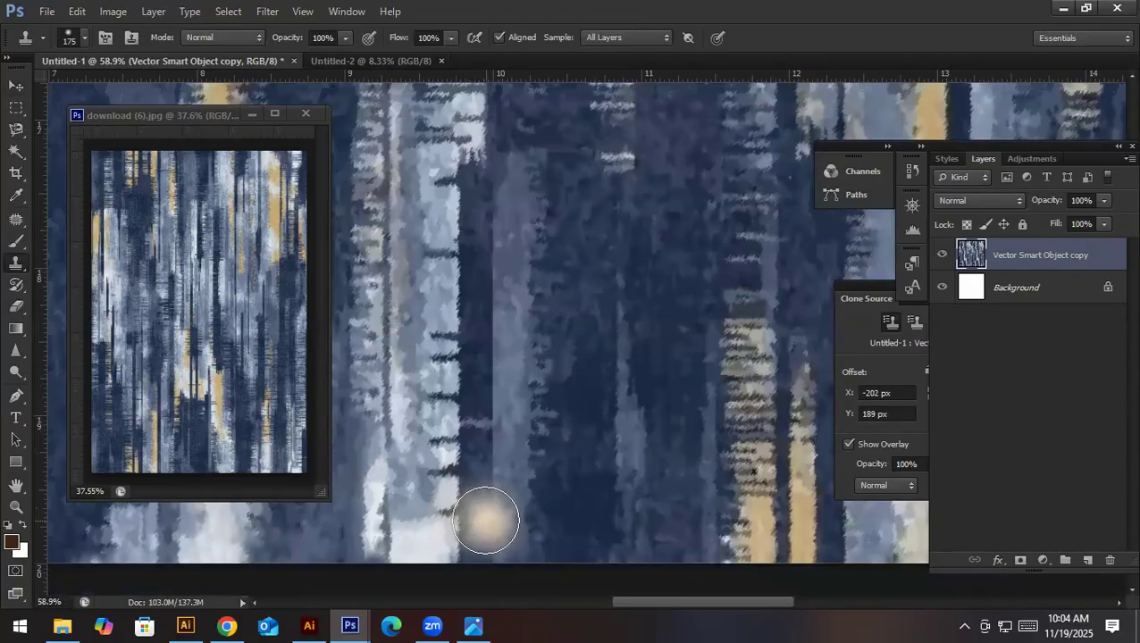
key("bracketleft")
key("bracketleft")
key("bracketleft")
key("bracketleft")
mouse_move(494, 547)
left_mouse_down()
mouse_move(486, 343)
mouse_move(499, 236)
mouse_move(518, 201)
mouse_move(502, 394)
left_mouse_up()
left_click_drag(465, 512, 483, 197)
left_click_drag(509, 240, 514, 264)
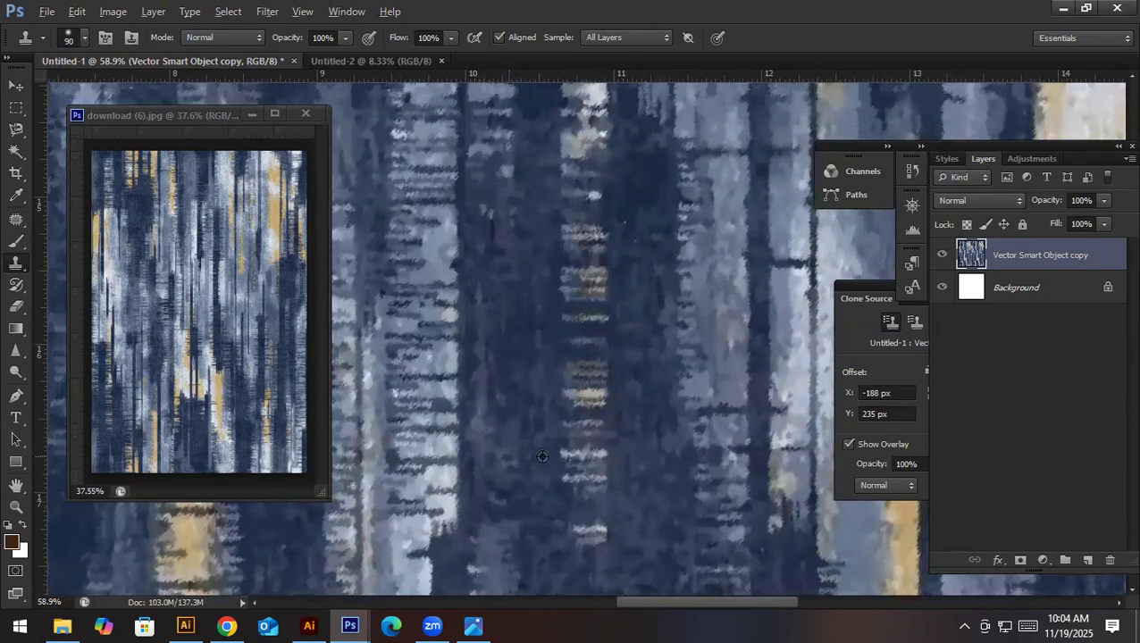
- Clone nearby texture over the vertical seam near 10 inches, working upward from about 17 inches down past 12 inches
left_click(529, 487, "alt")
mouse_move(478, 516)
left_mouse_down()
mouse_move(478, 243)
mouse_move(535, 423)
left_mouse_up()
left_click_drag(602, 478, 573, 363)
mouse_move(515, 470)
left_mouse_down()
mouse_move(527, 127)
mouse_move(538, 342)
left_mouse_up()
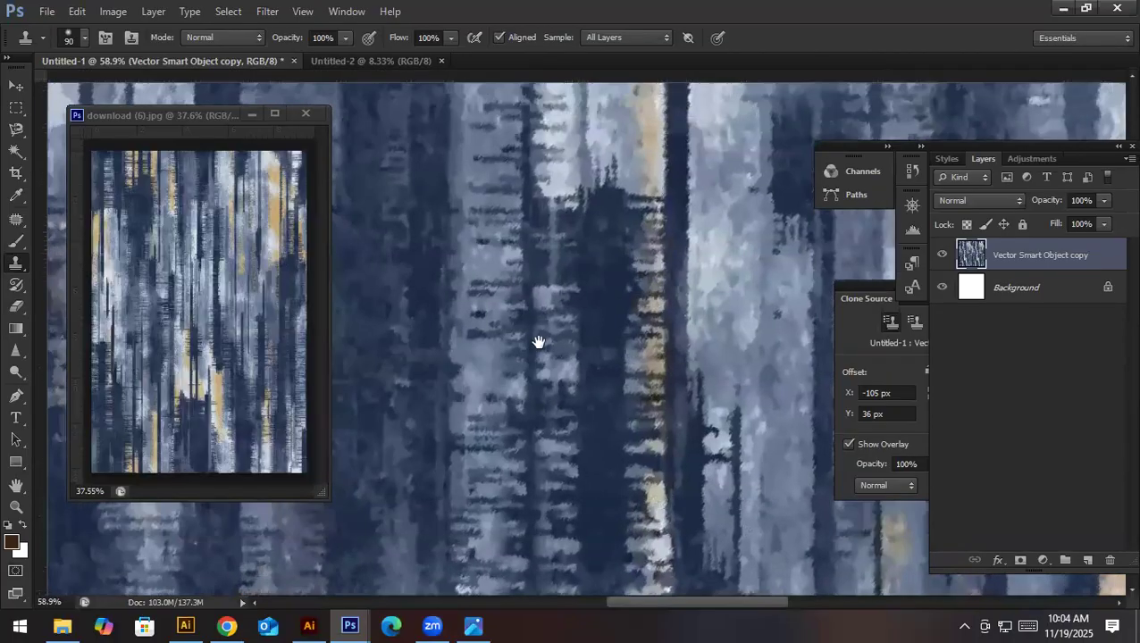
left_click_drag(531, 387, 524, 293)
left_click_drag(525, 167, 531, 157)
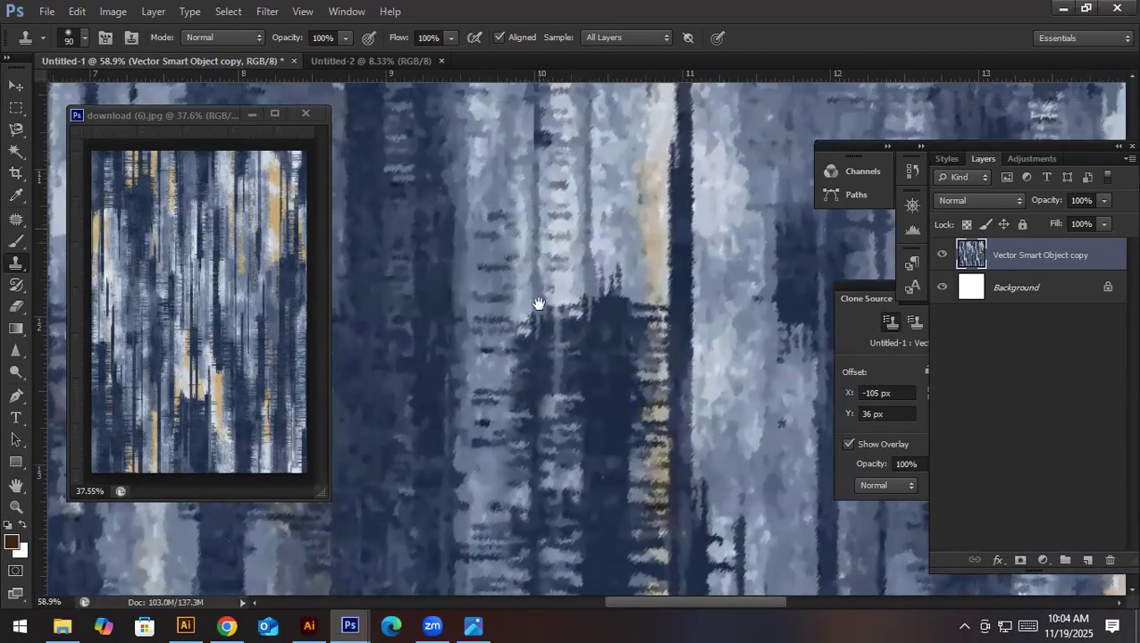
left_click_drag(536, 303, 538, 505)
left_click_drag(525, 346, 534, 145)
mouse_move(553, 141)
left_mouse_down()
mouse_move(562, 367)
mouse_move(561, 423)
mouse_move(546, 318)
mouse_move(549, 458)
left_mouse_up()
scroll(542, 333, "down", 2)
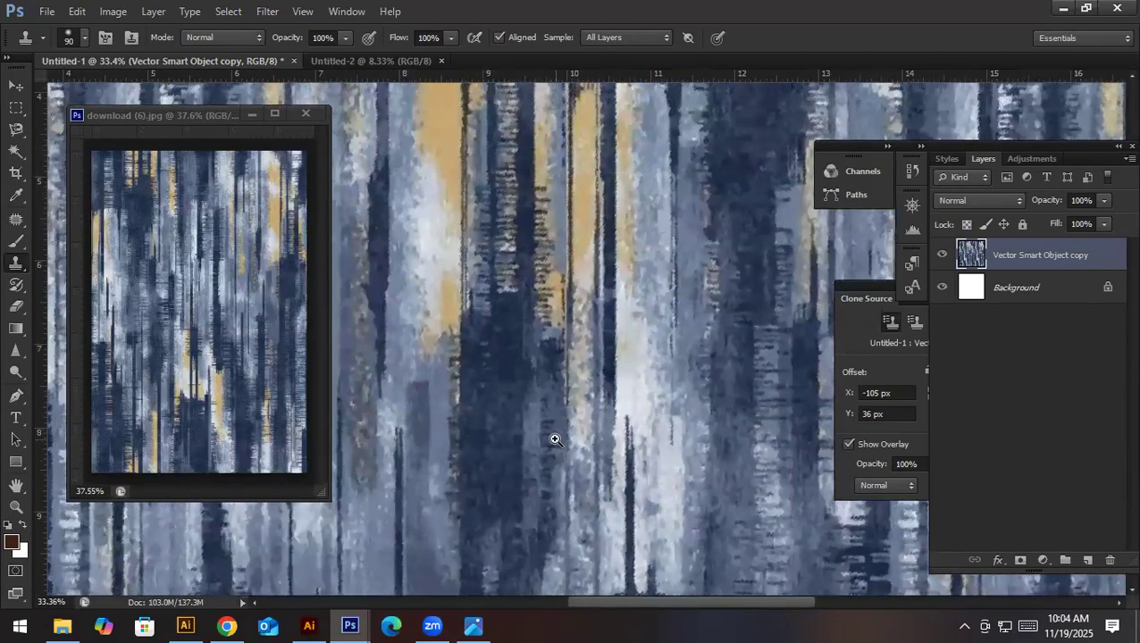
- Try cloning lighter mottled texture over the seam near 10 inches, from about 8 to 7 inches down, and undo the stroke
scroll(556, 438, "up", 2)
left_click(606, 348, "alt")
left_click_drag(583, 406, 584, 206)
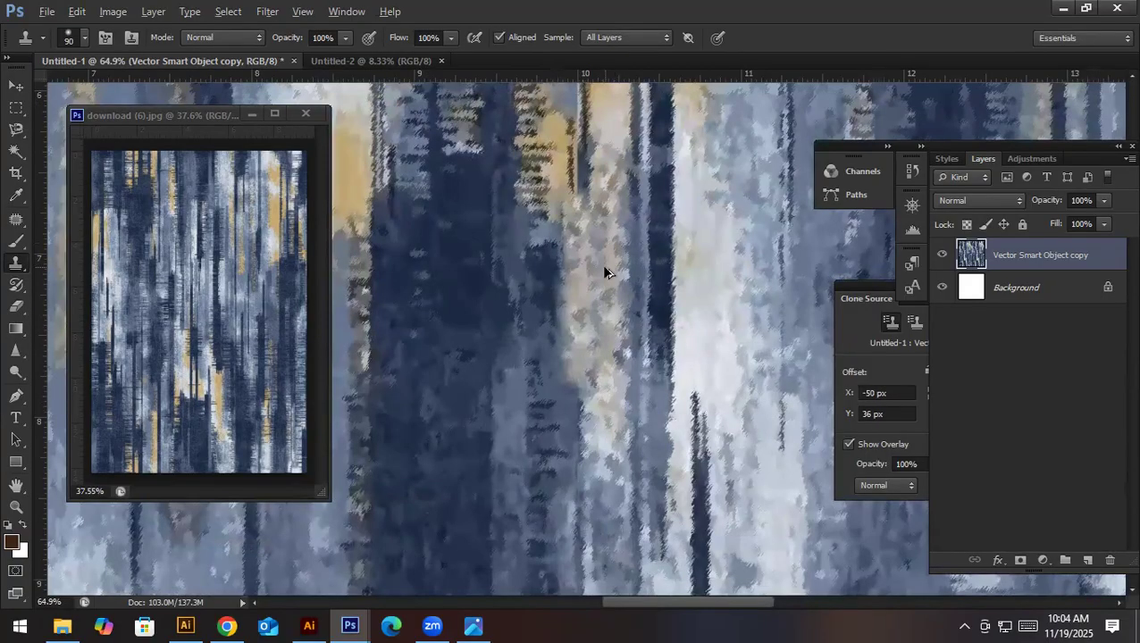
key("ctrl+z")
- Clone neighbouring texture over the vertical seam near 10 inches, working upward from about 8 to 4 inches down
left_click(527, 370, "alt")
mouse_move(576, 371)
left_mouse_down()
mouse_move(571, 150)
mouse_move(567, 442)
mouse_move(578, 136)
mouse_move(567, 531)
left_mouse_up()
left_click_drag(570, 476, 568, 334)
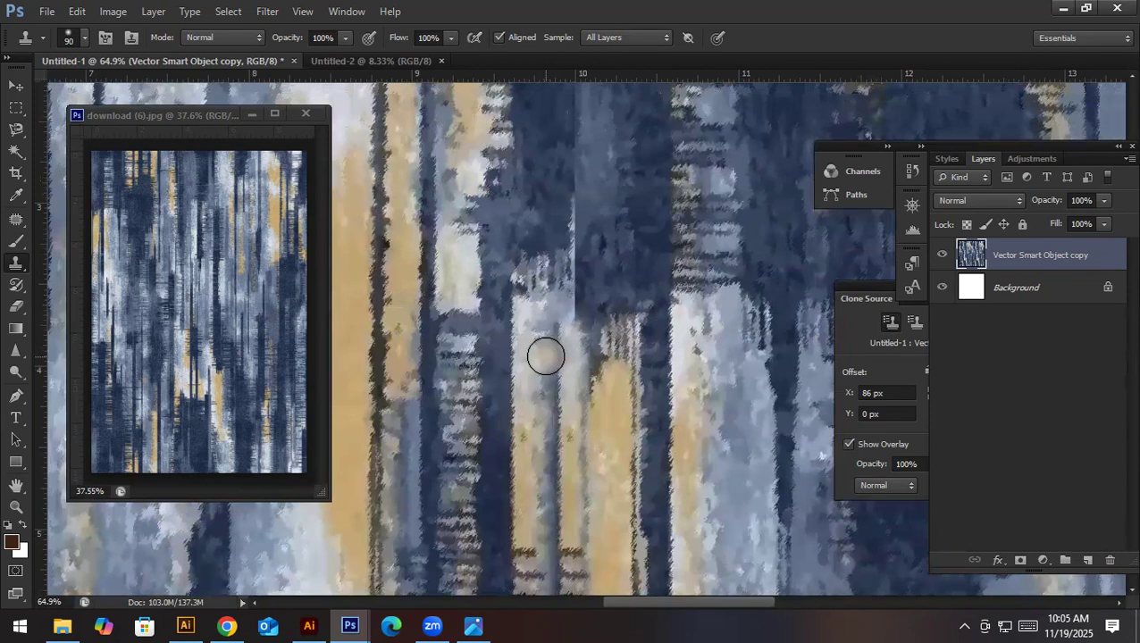
left_click(534, 293, "alt")
left_click_drag(570, 333, 562, 323)
left_click(525, 355, "alt")
mouse_move(564, 349)
left_mouse_down()
mouse_move(579, 153)
mouse_move(593, 366)
left_mouse_up()
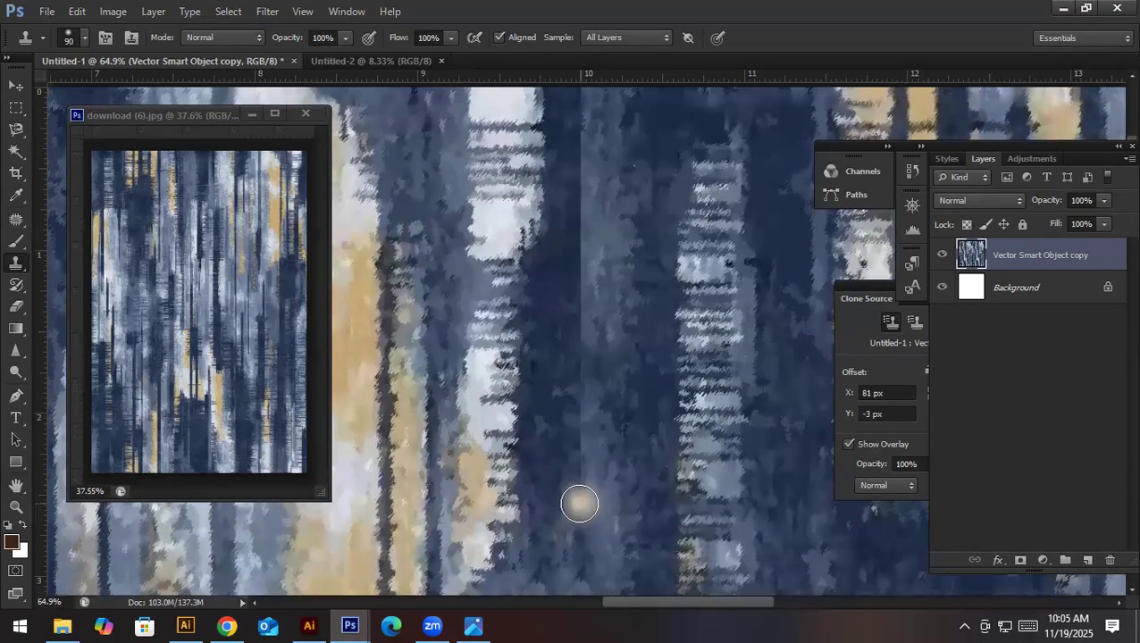
- Clone dark blue texture over the remaining seam near 10 inches, from about 2.5 inches down to the canvas's upper edge
left_click(627, 488, "alt")
mouse_move(581, 507)
left_mouse_down()
mouse_move(574, 341)
mouse_move(598, 188)
mouse_move(592, 148)
left_mouse_up()
left_click_drag(588, 229, 588, 524)
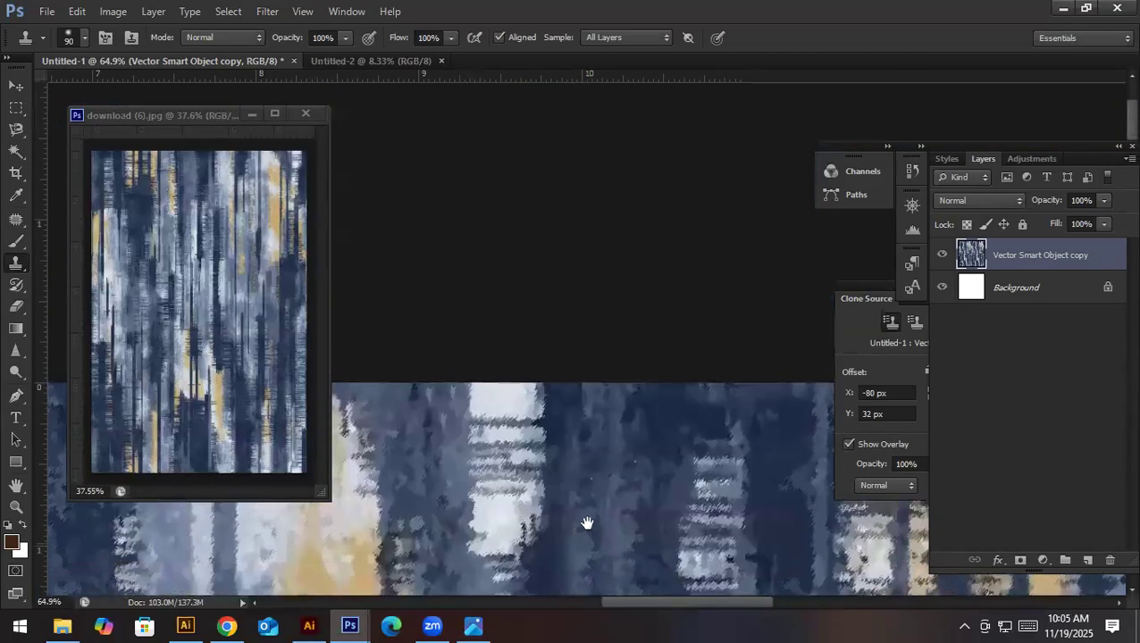
mouse_move(592, 444)
left_mouse_down()
mouse_move(580, 399)
mouse_move(584, 425)
left_mouse_up()
left_click(608, 494, "alt")
key("ctrl+0")
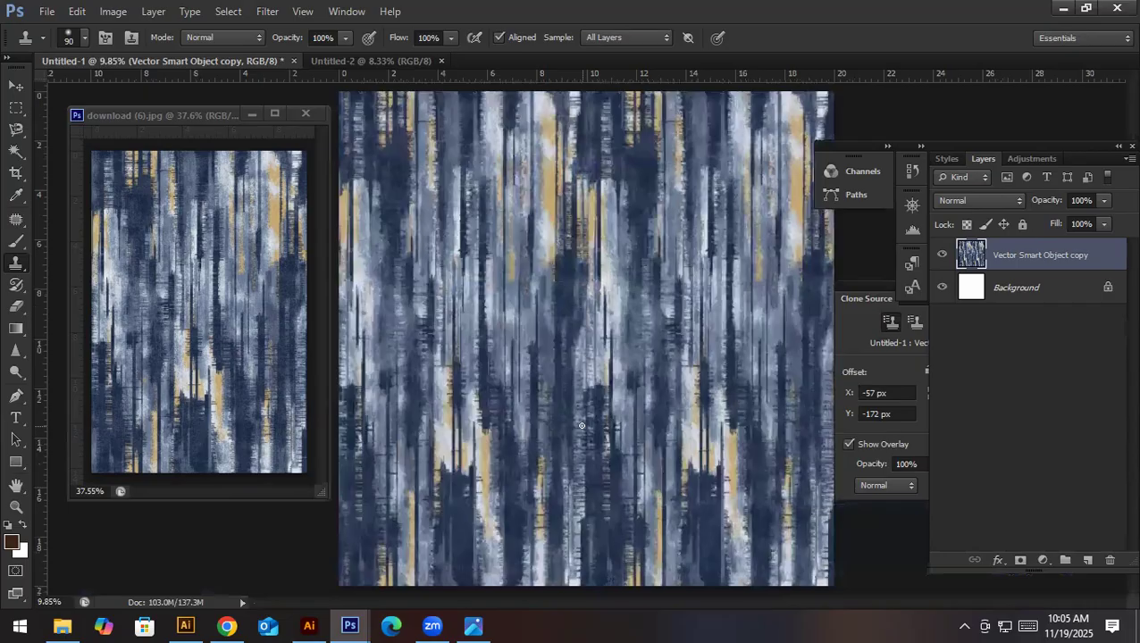
- Save the document in Photoshop format as Abstract Pattern.psd in the 3 Days workshop material folder
key("ctrl+shift+s")
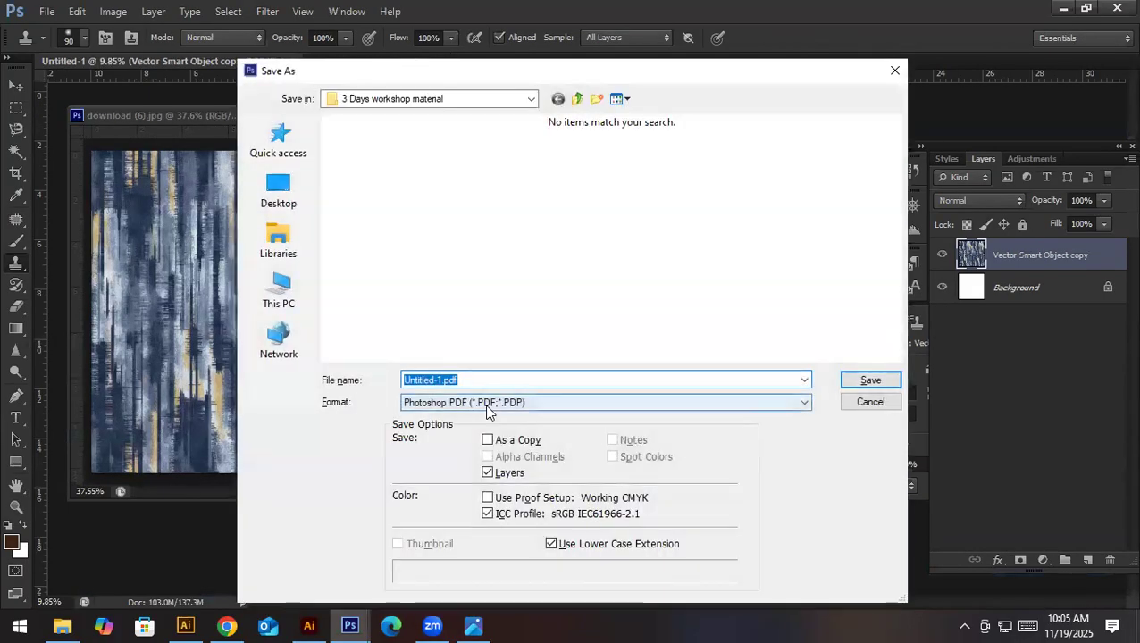
left_click(486, 404)
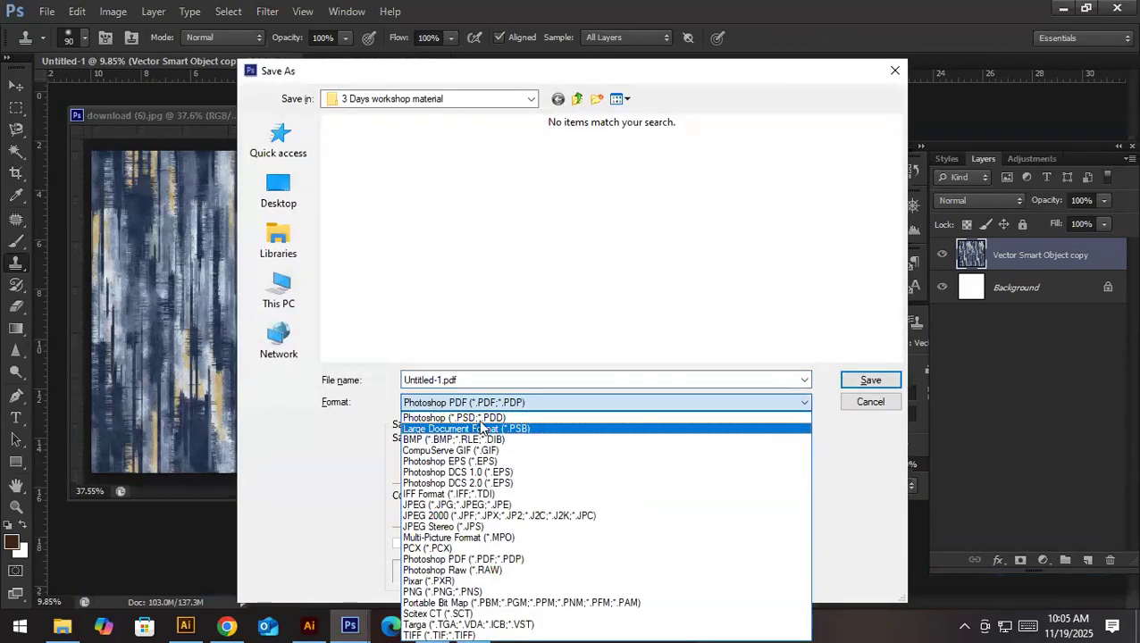
left_click(479, 420)
left_click(461, 379)
type("A")
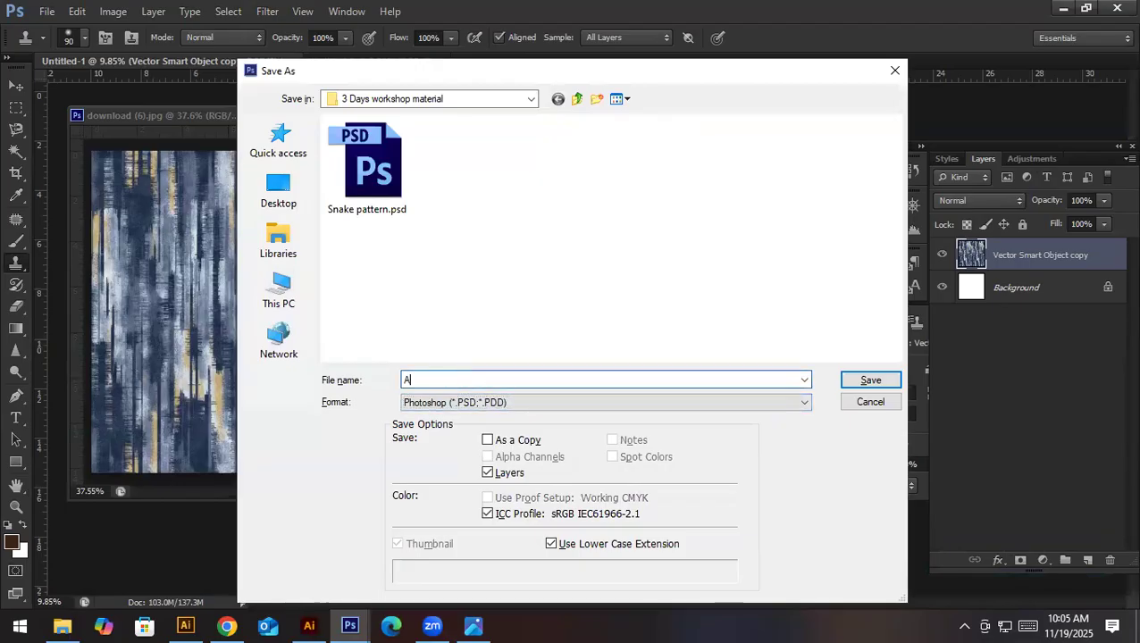
type("bstract Pattern")
key("Return")
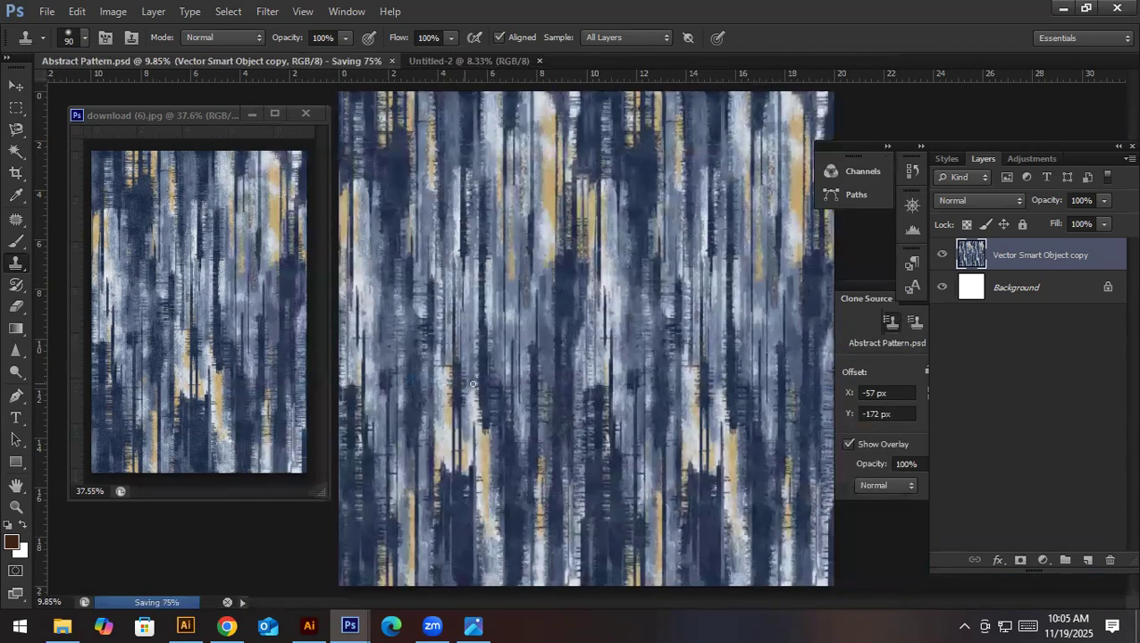
key("ctrl+shift+s")
key("Return")
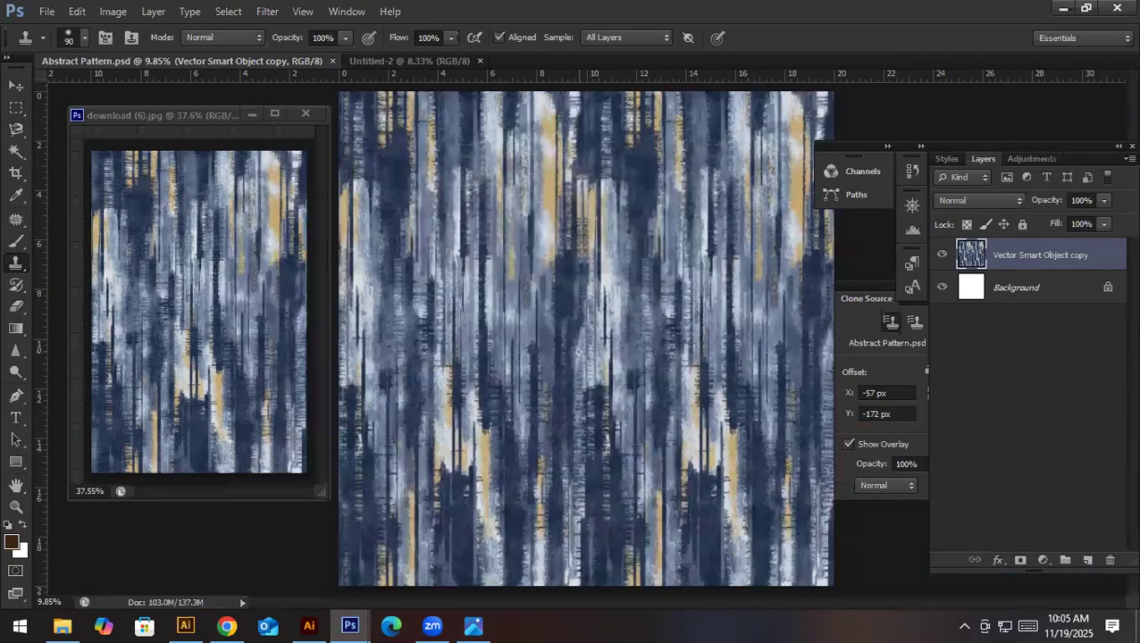
- Save a JPEG copy of Abstract Pattern at Maximum quality 12 with the Progressive option, 3 scans
key("v")
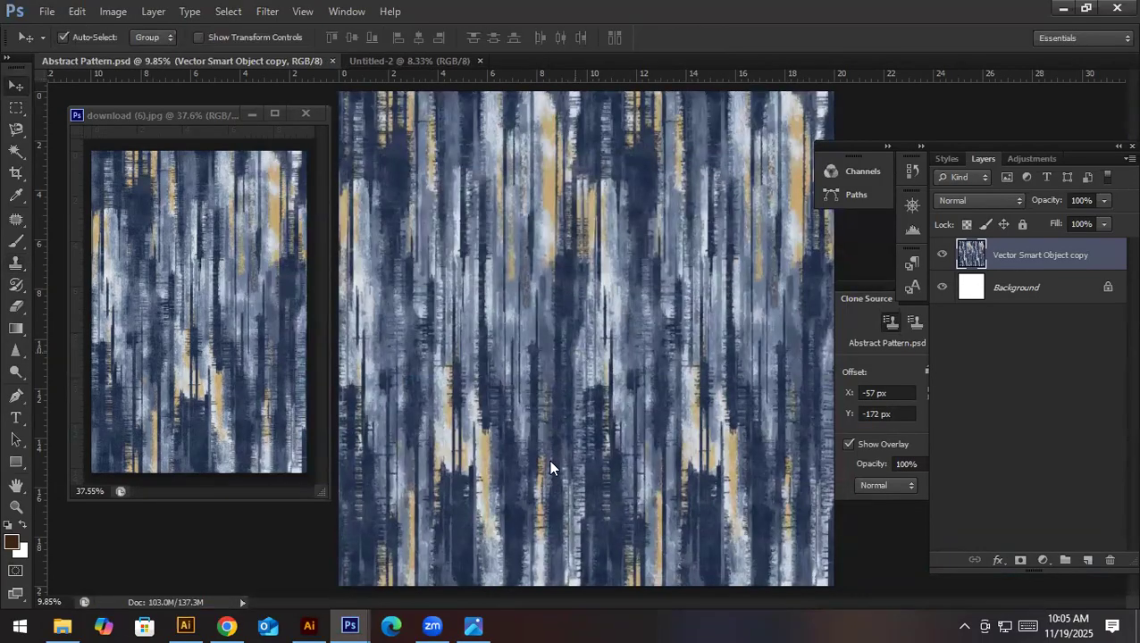
key("ctrl+shift+s")
left_click(556, 404)
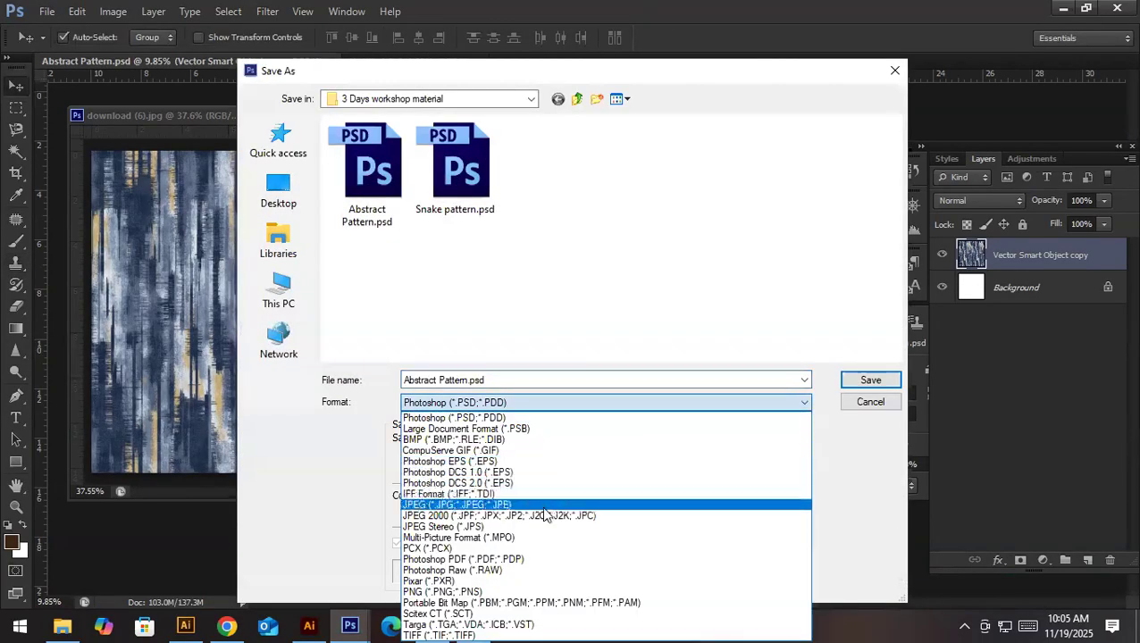
left_click(545, 505)
left_click(867, 380)
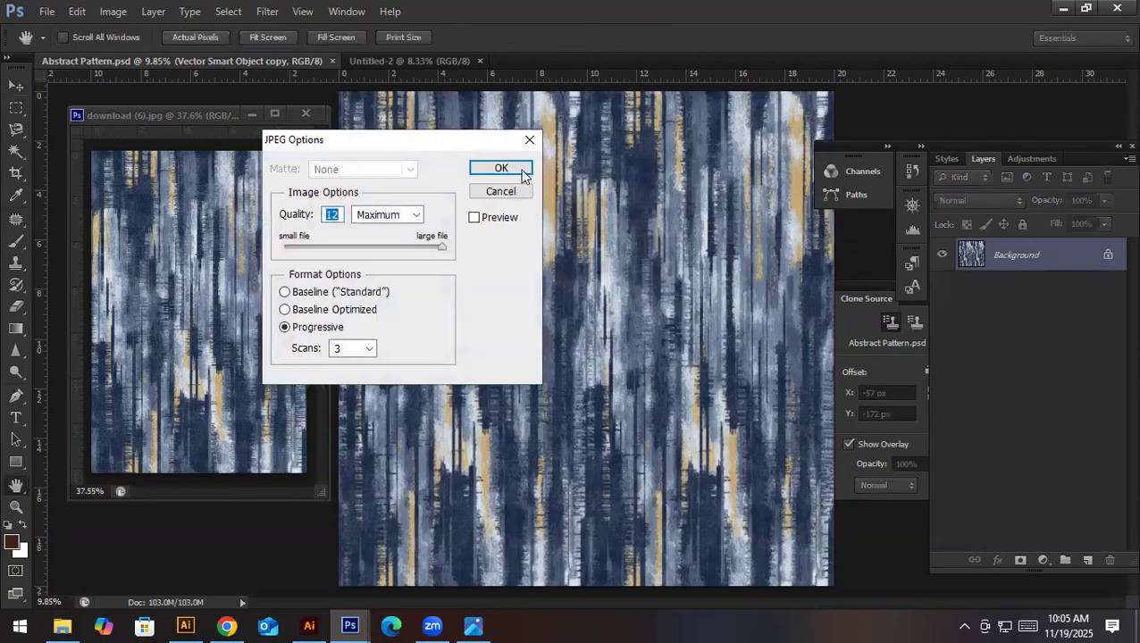
left_click(521, 171)
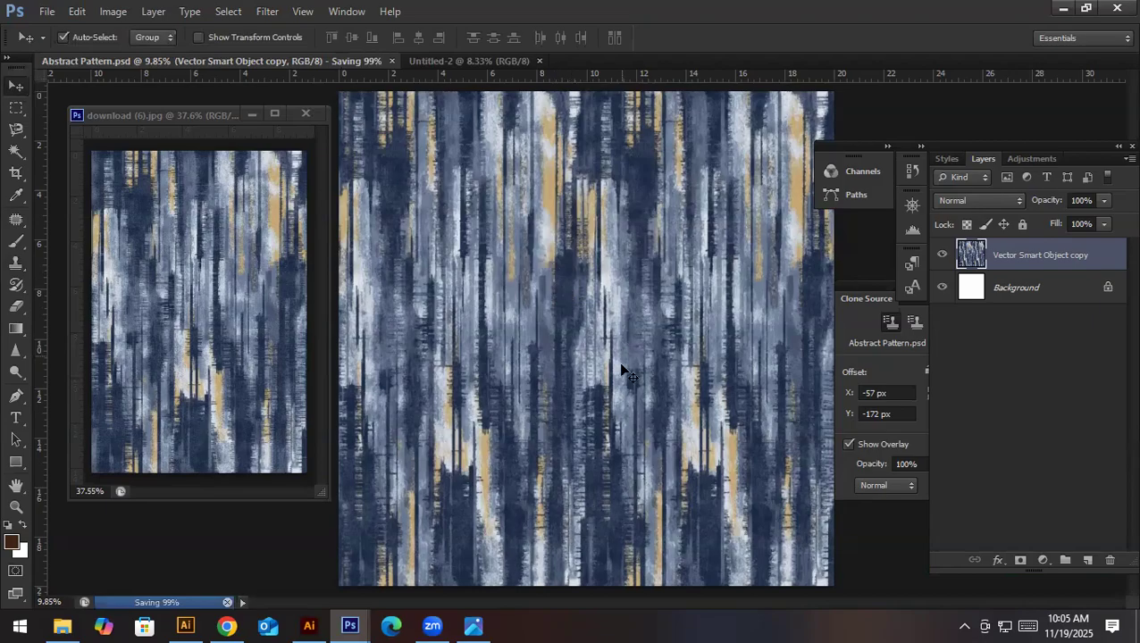
- Scale the texture layer down proportionally to about 46%, keeping it in the canvas's upper-left corner
key("ctrl+t")
left_click_drag(834, 586, 565, 320)
key("Return")
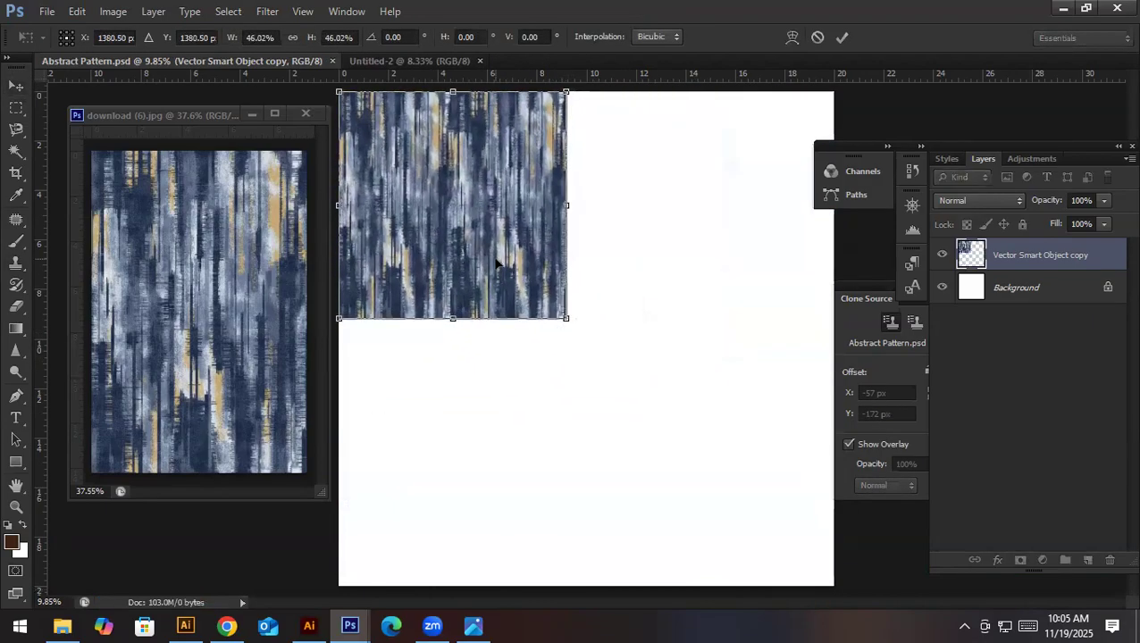
- Duplicate the scaled tile flush against its right edge, and duplicate both tiles below to form a two-by-two grid
left_click_drag(414, 266, 637, 265)
left_click_drag(568, 204, 707, 274)
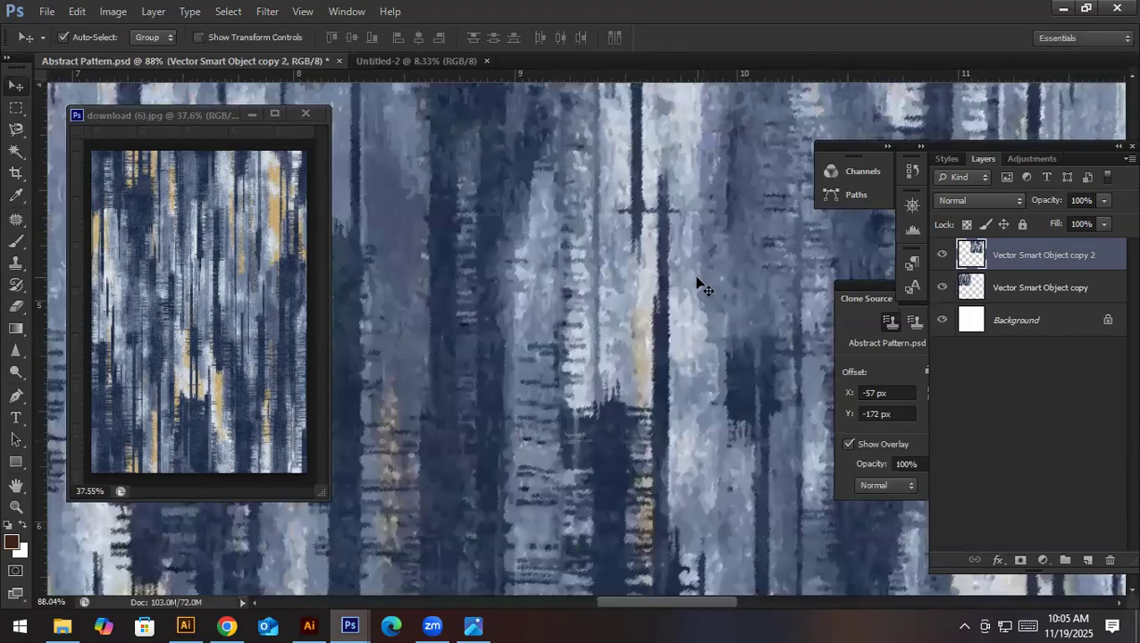
left_click_drag(607, 270, 449, 277)
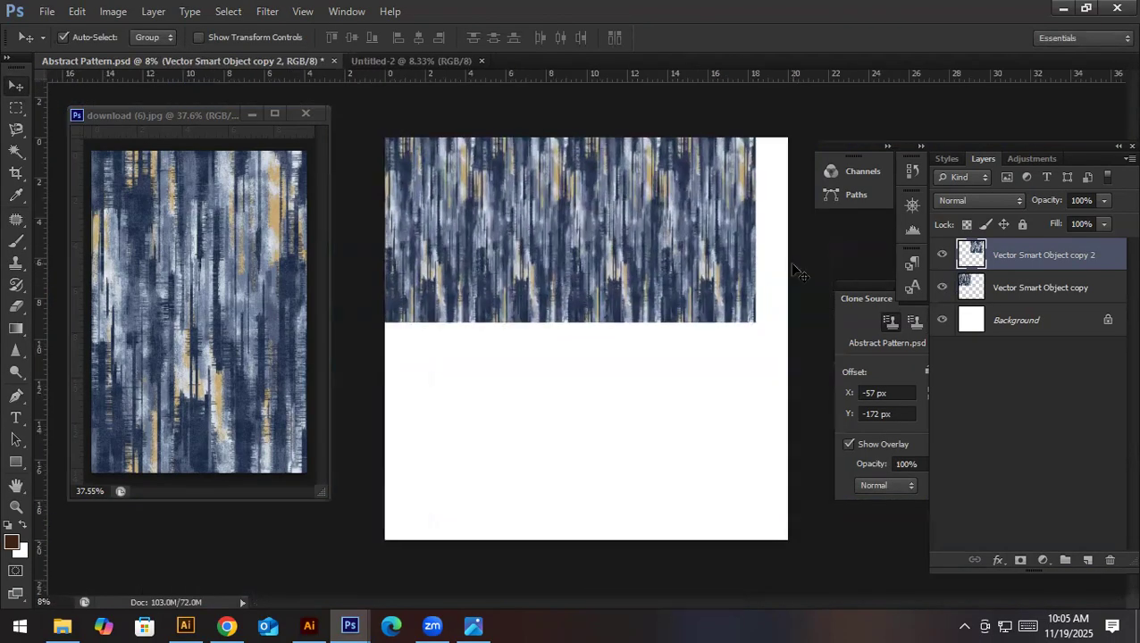
left_click(474, 240, "shift")
left_click_drag(653, 267, 660, 399)
mouse_move(566, 324)
left_mouse_down()
mouse_move(702, 351)
mouse_move(564, 342)
left_mouse_up()
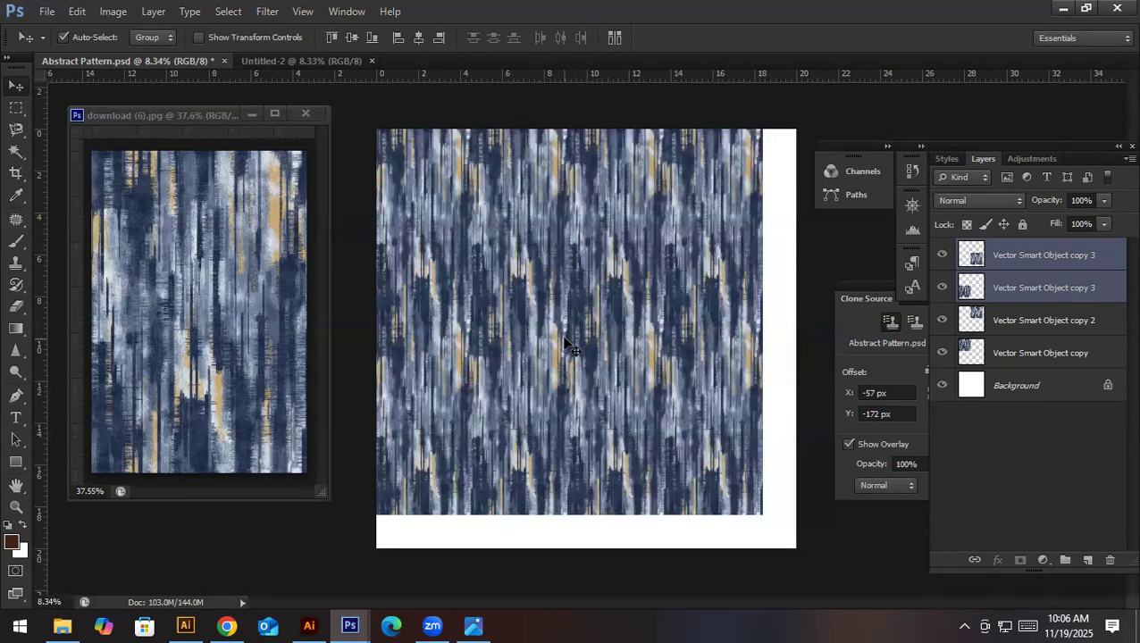
- Merge the four tile layers into one and scale it to about 108.7% to fill the whole canvas
left_click(1034, 264)
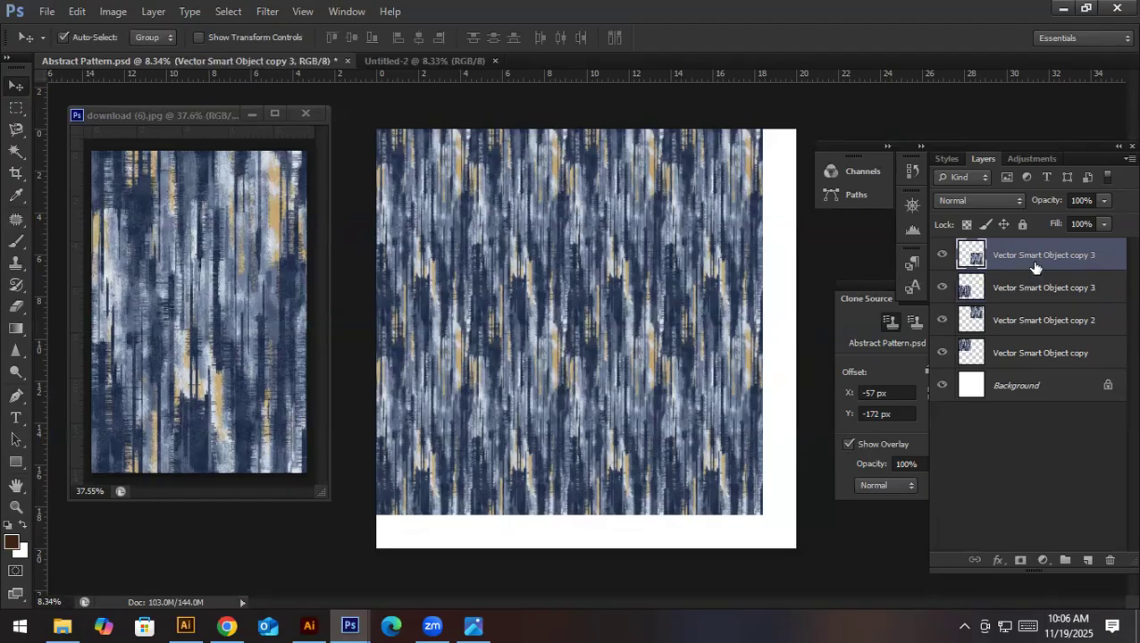
left_click(1042, 355, "shift")
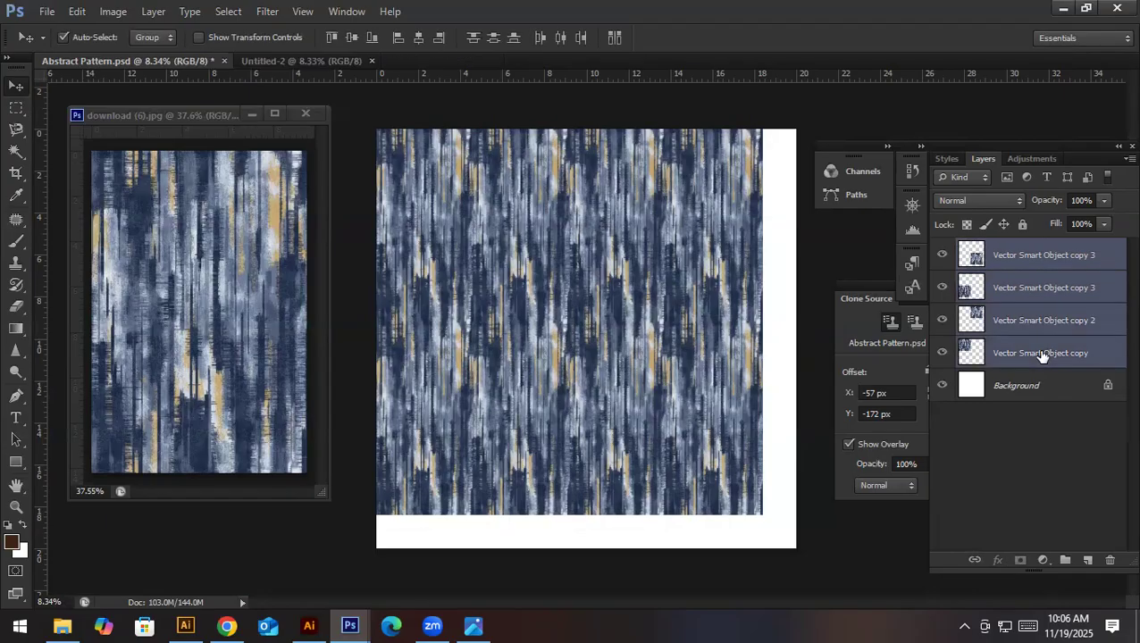
key("ctrl+e")
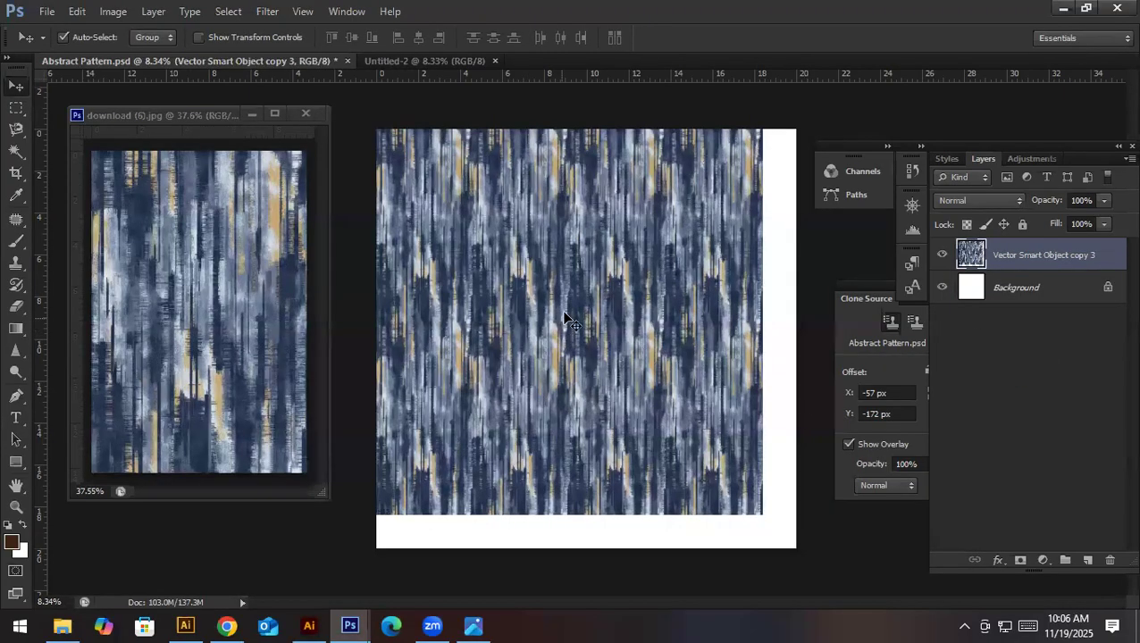
key("ctrl+t")
left_click_drag(761, 516, 796, 547)
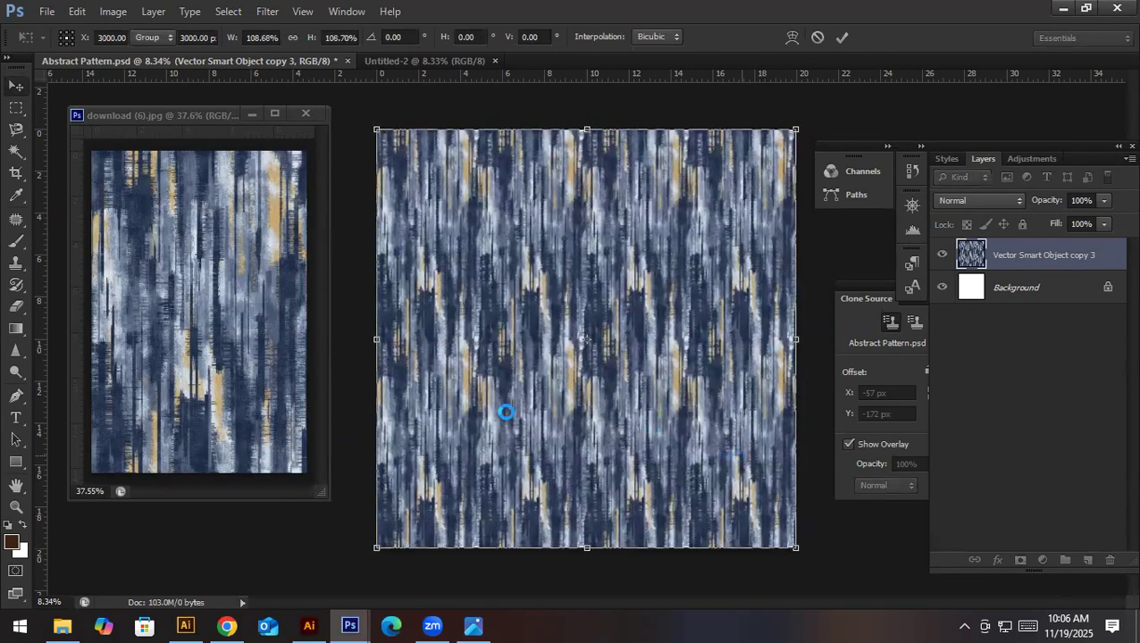
key("Return")
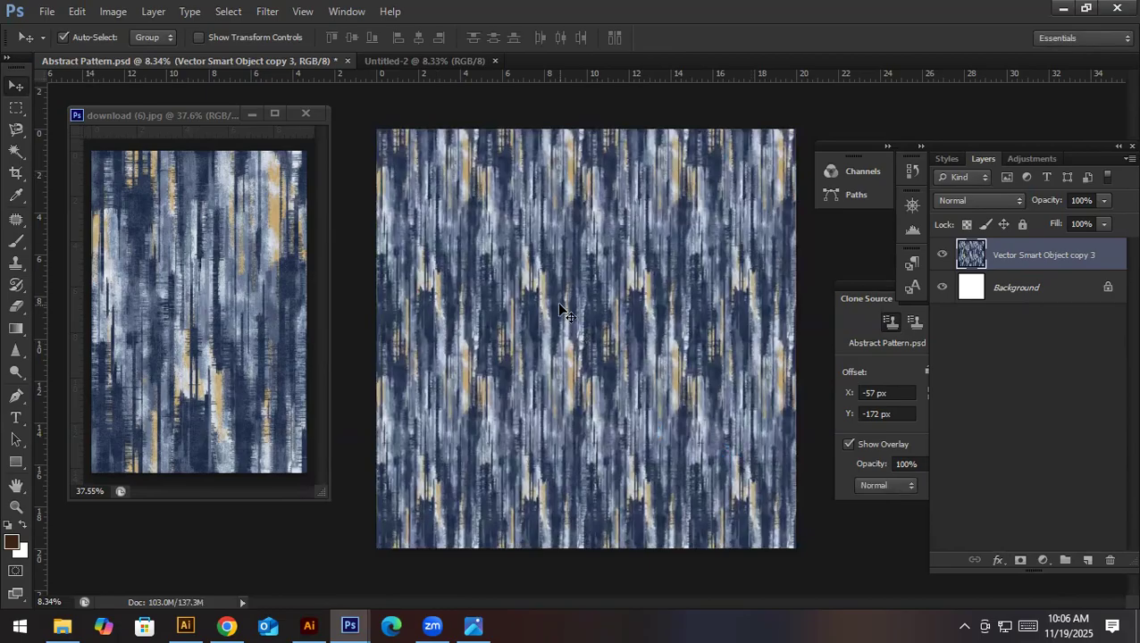
- Save the tiled version as a separate Photoshop file named Abstract Pattern repeat.psd
key("ctrl+shift+s")
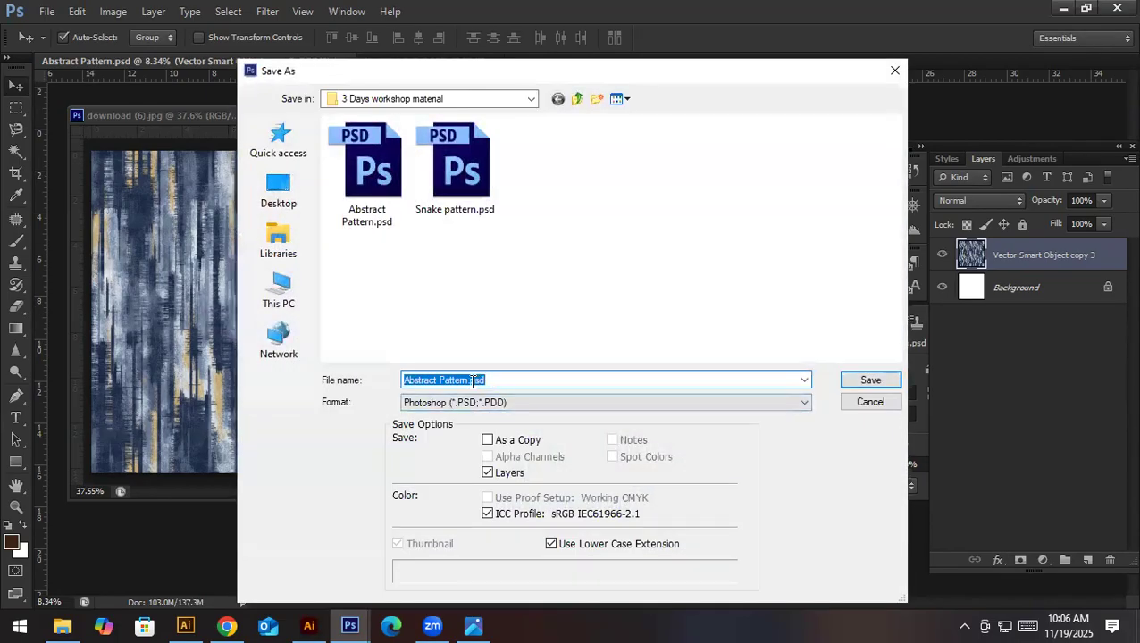
left_click(470, 381)
key("Return")
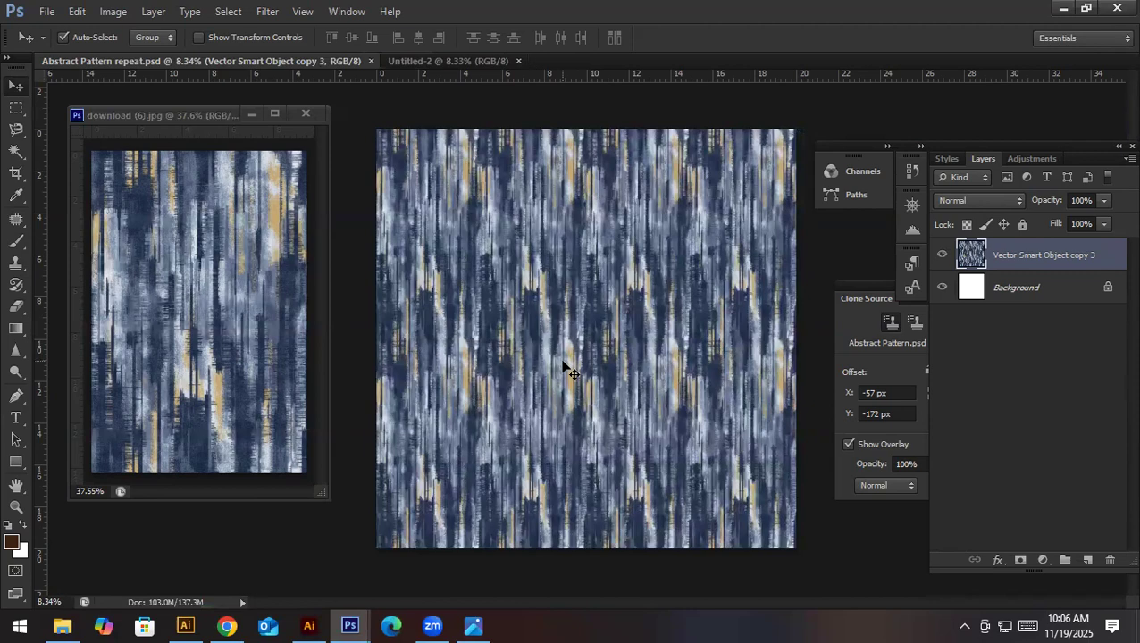
- Save a JPEG copy of Abstract Pattern repeat in the same folder, accepting the JPEG options
key("ctrl+shift+s")
left_click(524, 408)
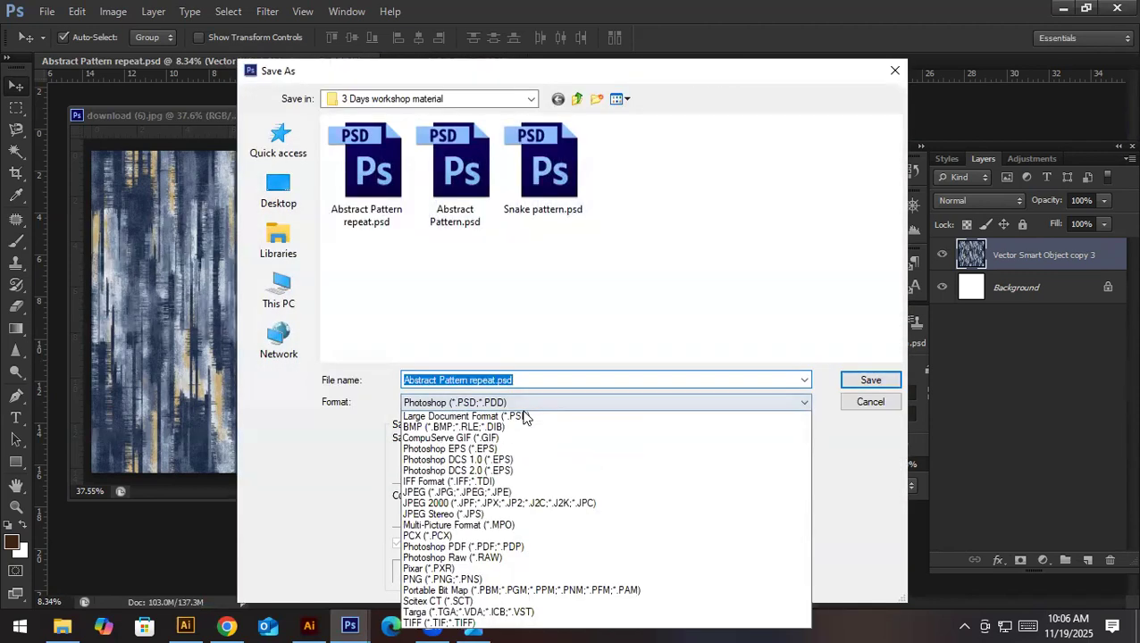
left_click(521, 506)
left_click(860, 381)
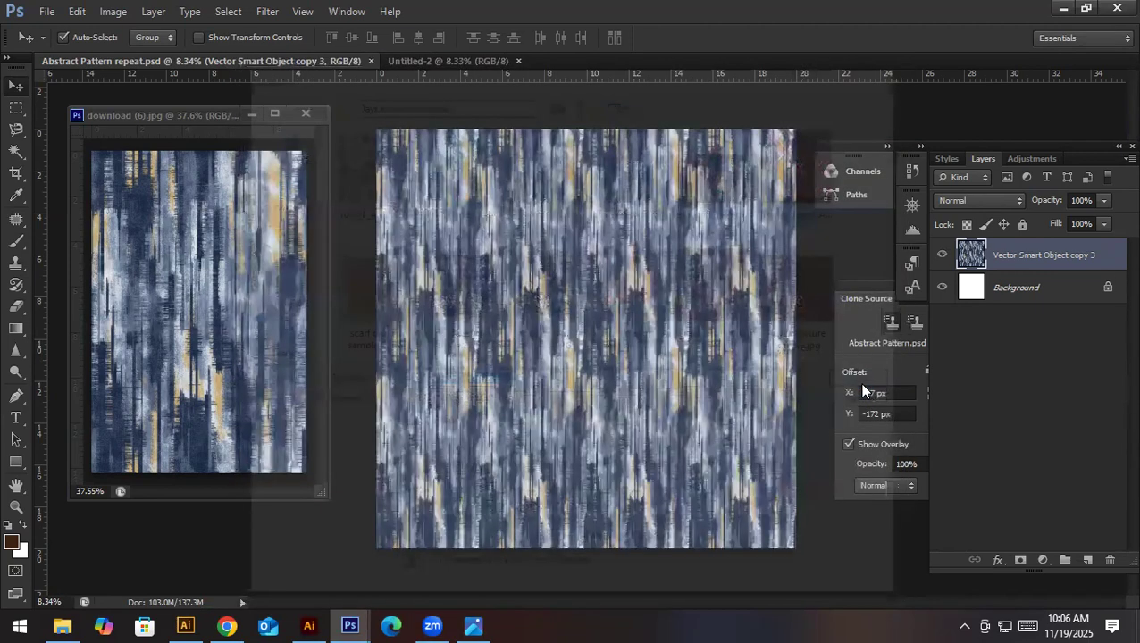
left_click(506, 168)
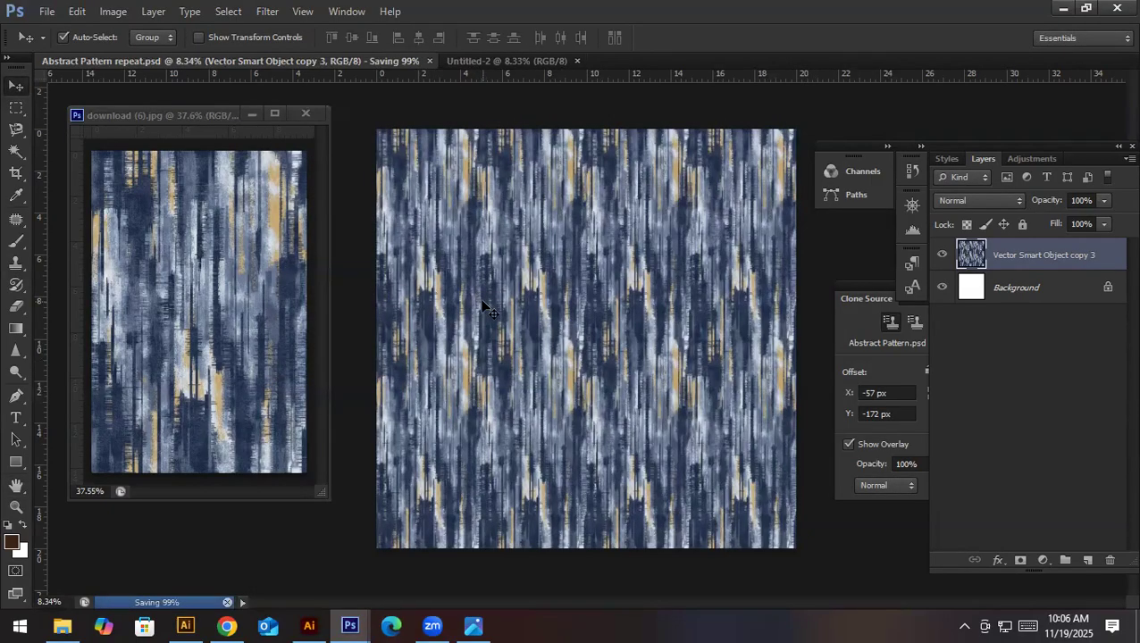
- Switch to Chrome and open the freepik.com home page
left_click(225, 625)
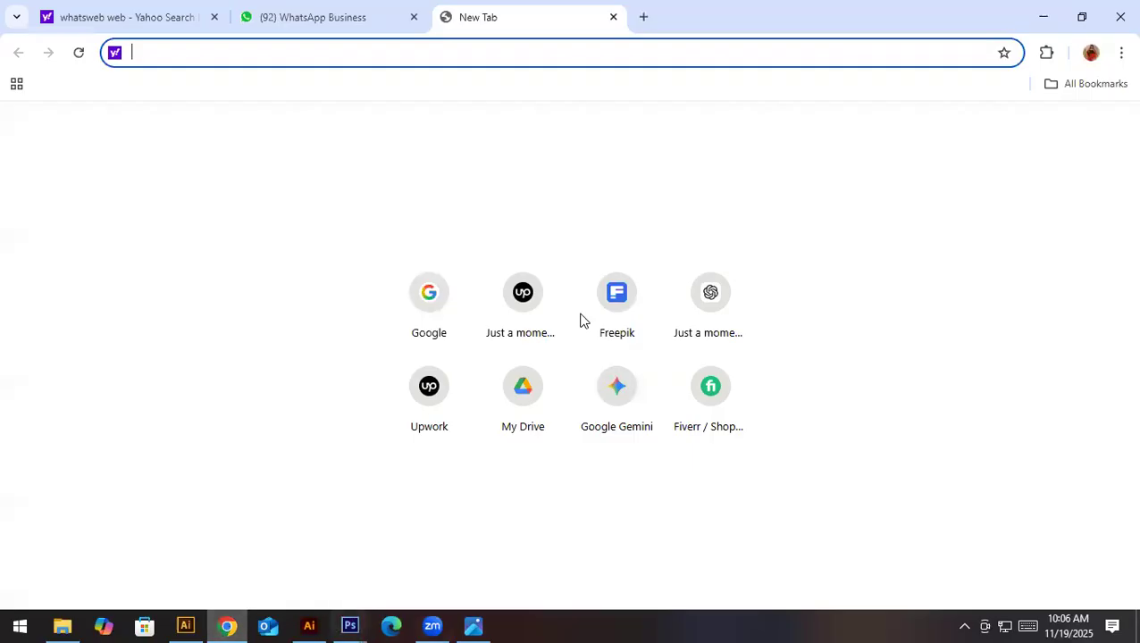
type("fe")
key("Return")
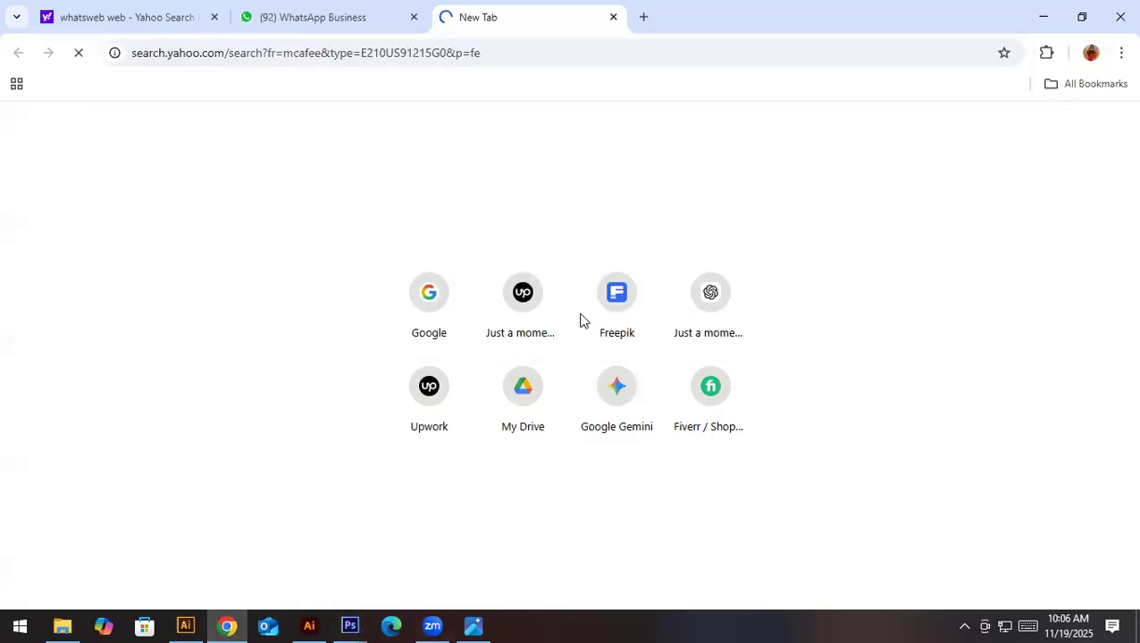
key("ctrl+l")
type("fre")
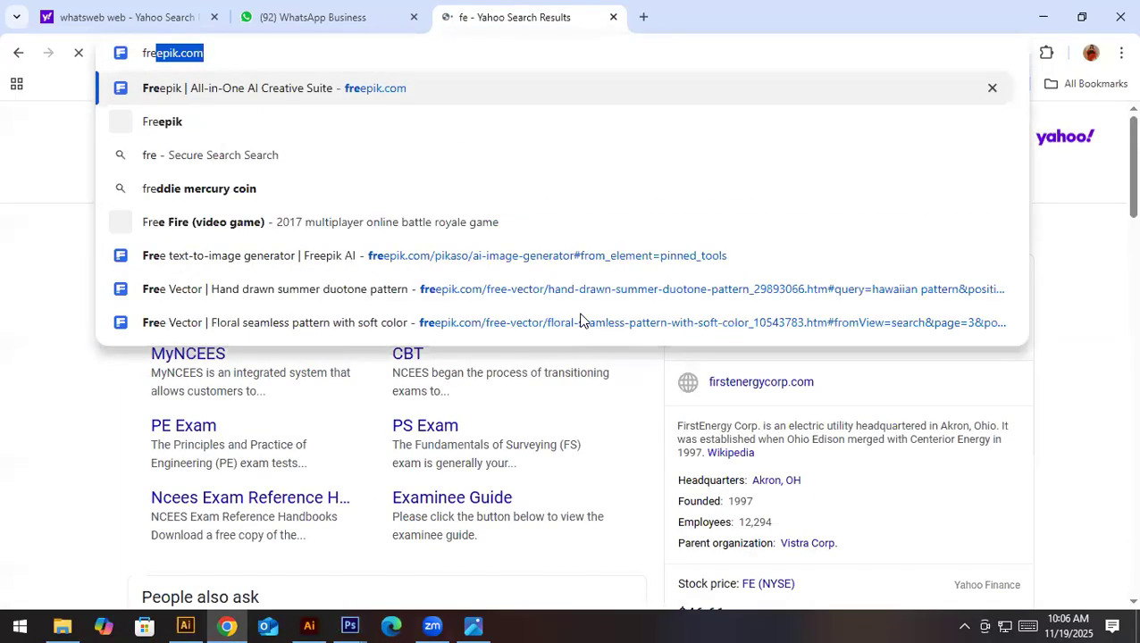
key("Return")
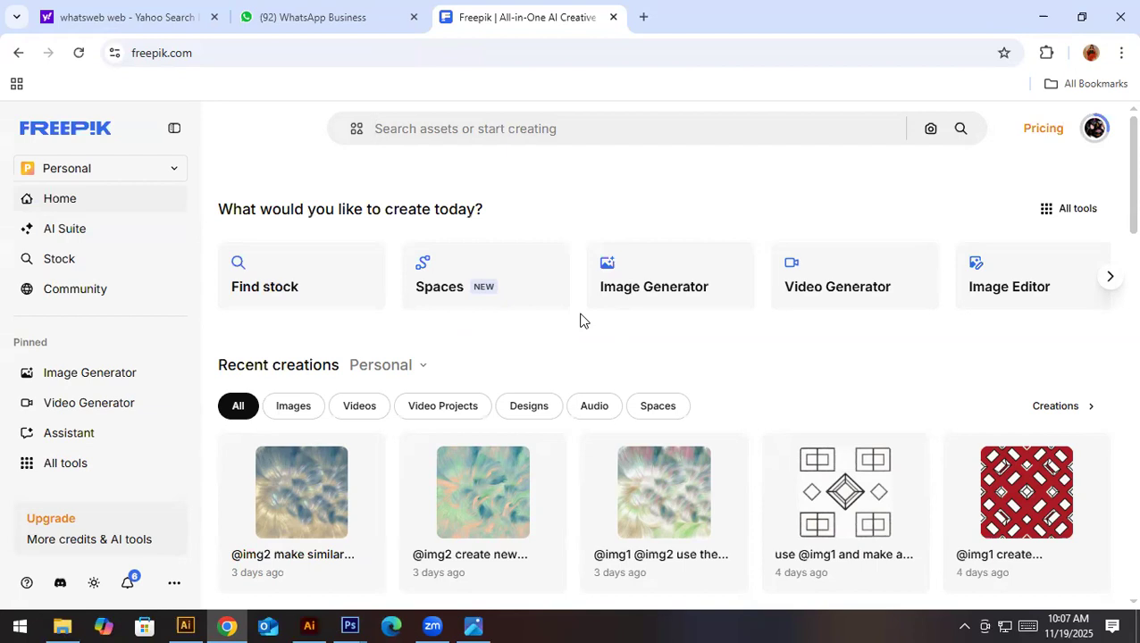
- Search Freepik for "duvet covers"
type("du")
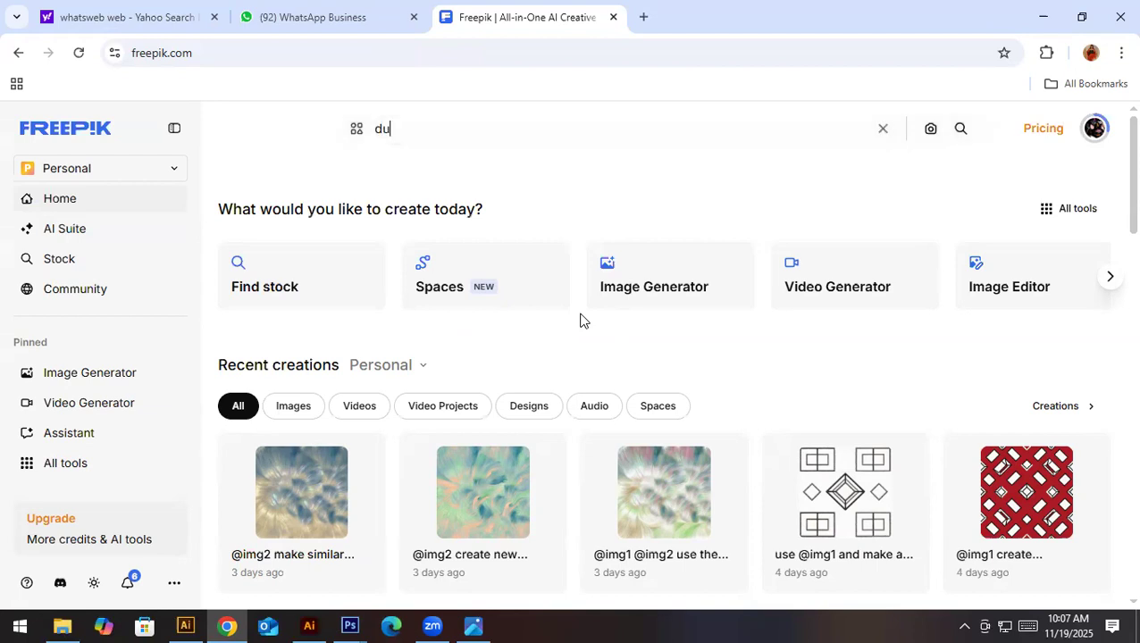
type("vet co")
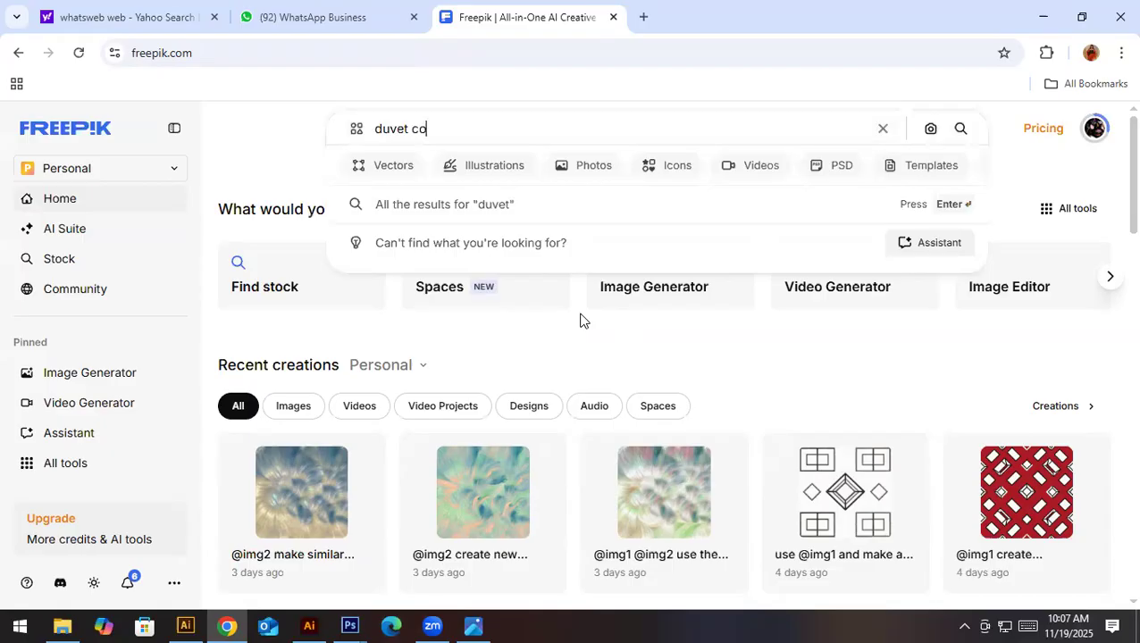
type("vers")
key("Return")
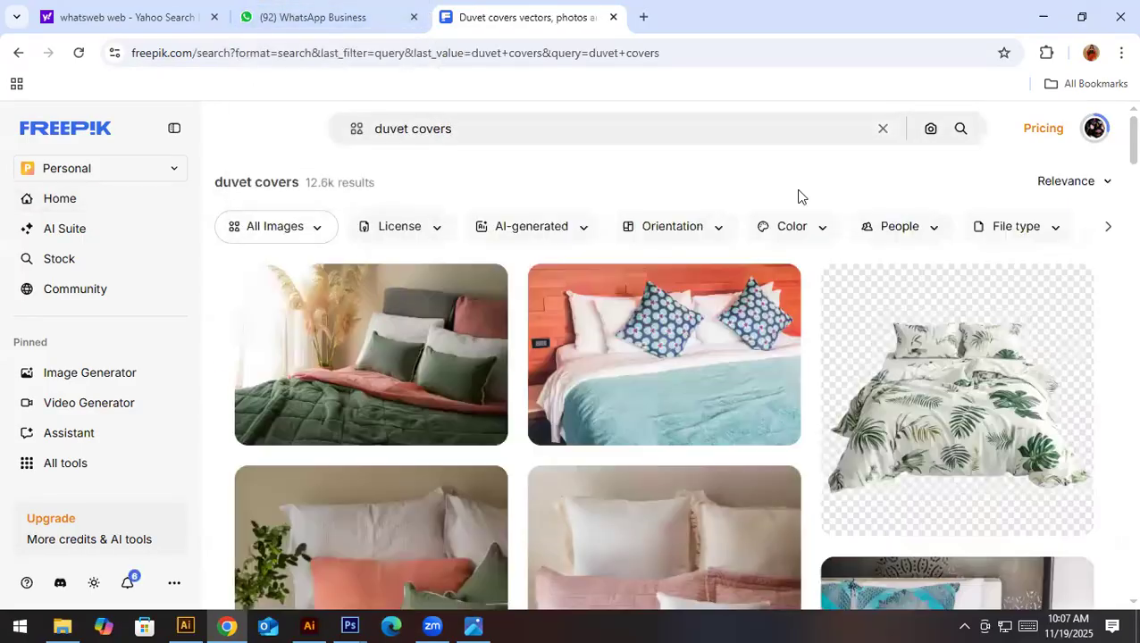
- Refine the Freepik search to "duvet covers mockups" and look through the first results
left_click(681, 145)
type("mockups")
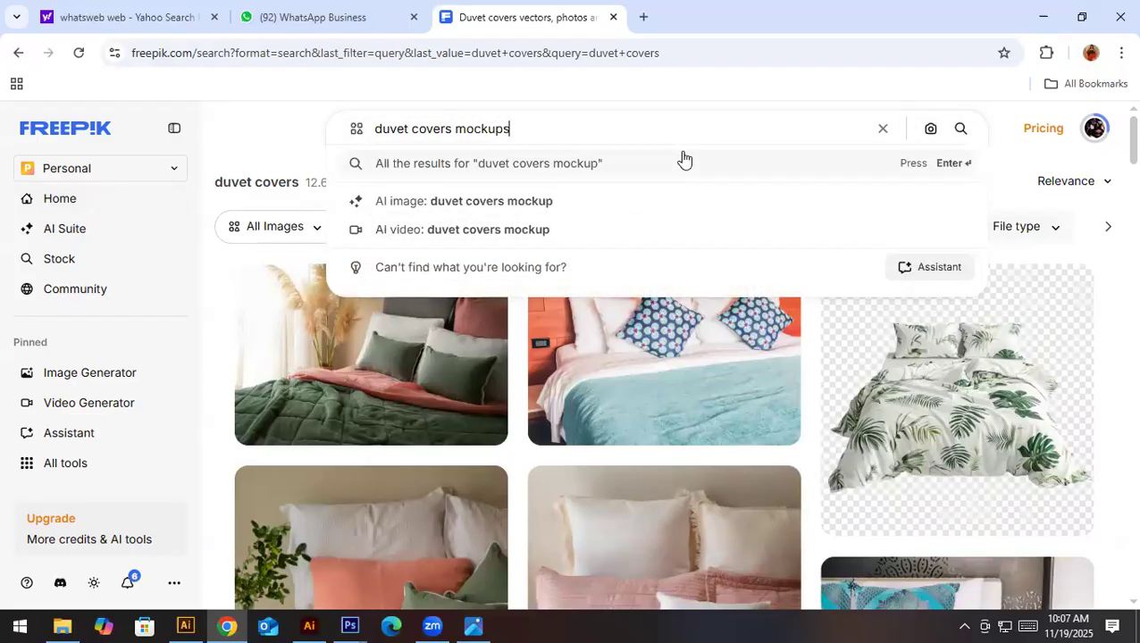
key("Return")
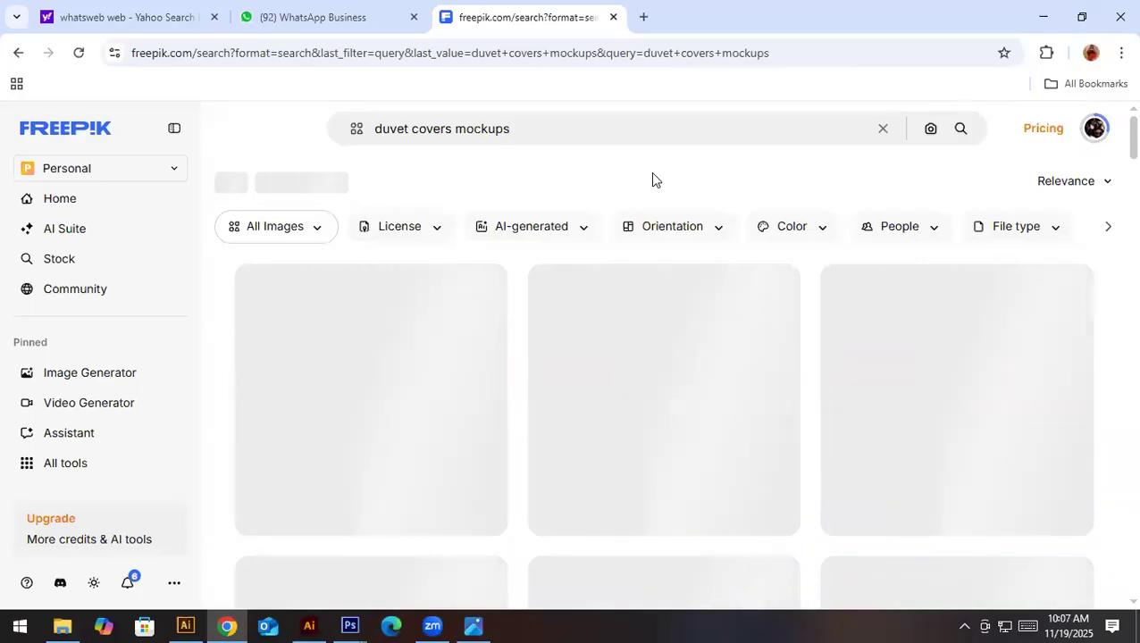
scroll(681, 381, "down", 2)
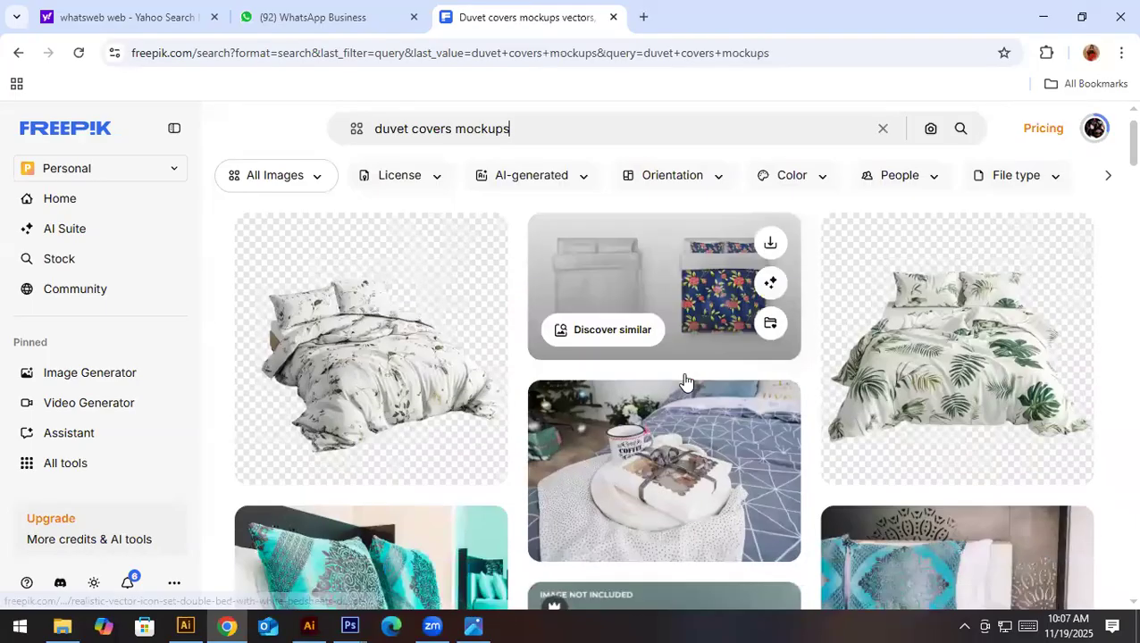
scroll(1112, 430, "down", 3)
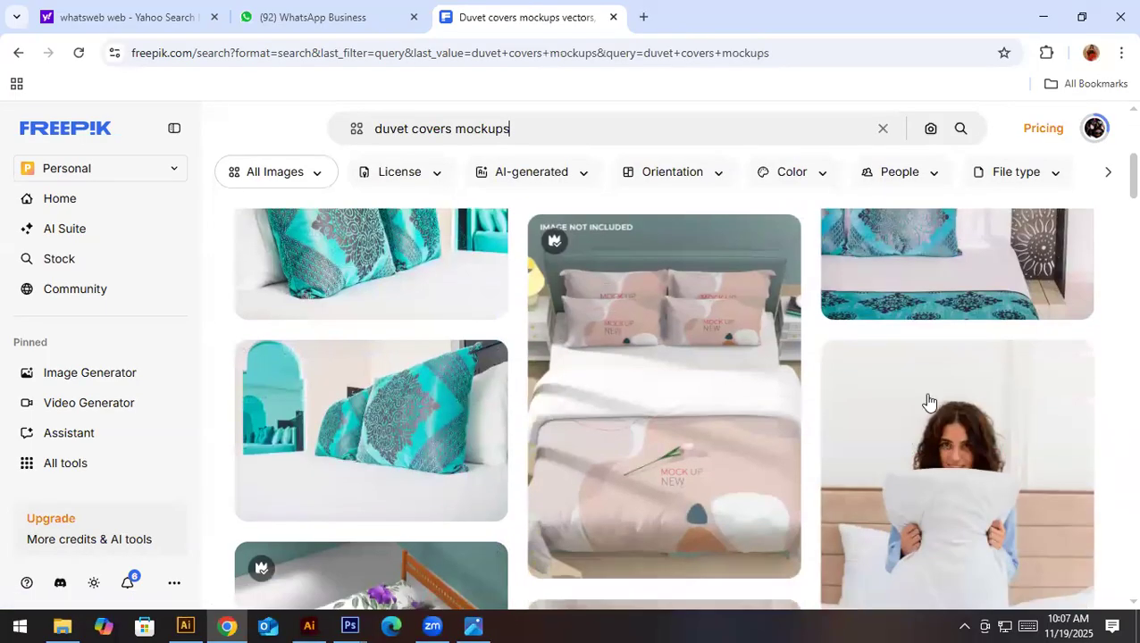
scroll(615, 387, "up", 5)
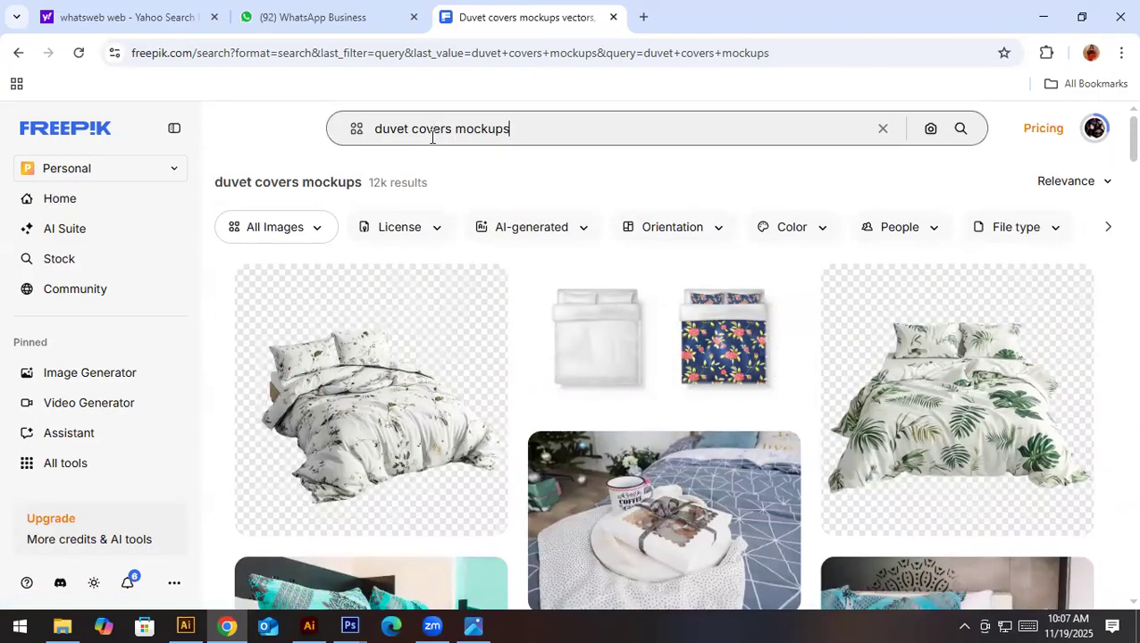
- Filter the mockup results to the PSD file type and exclude AI-generated images
left_click(1041, 232)
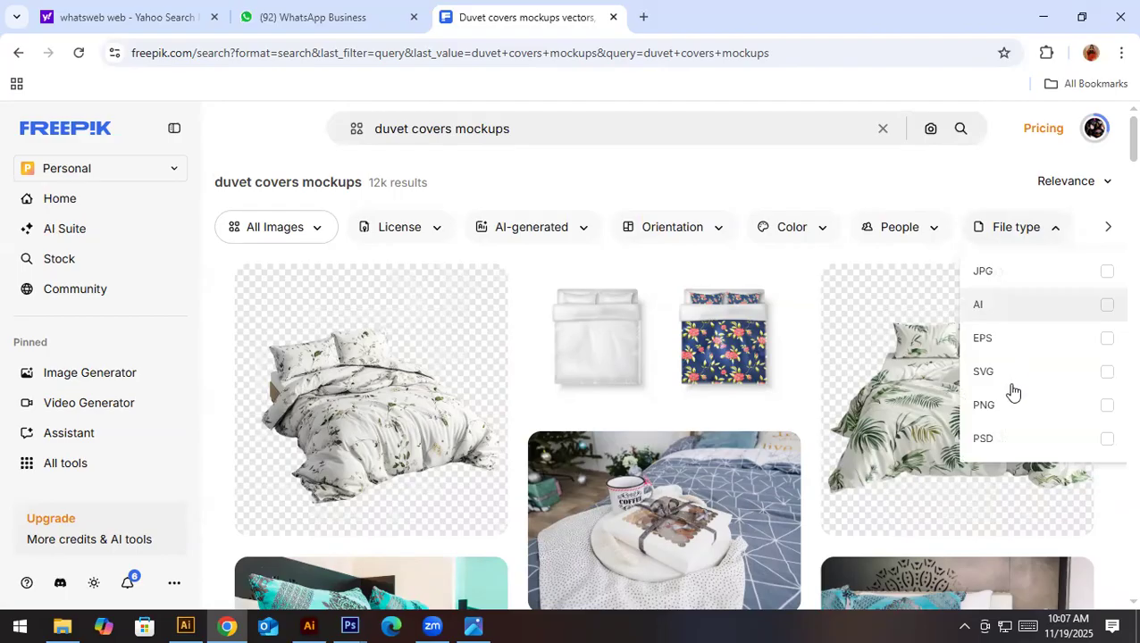
left_click(1006, 436)
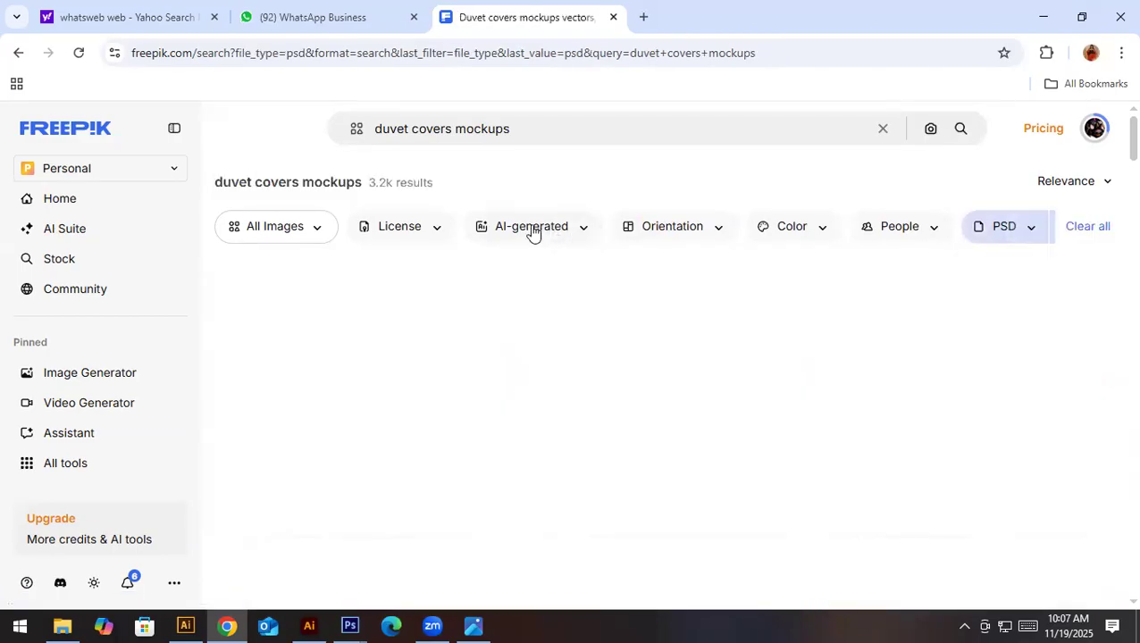
left_click(532, 229)
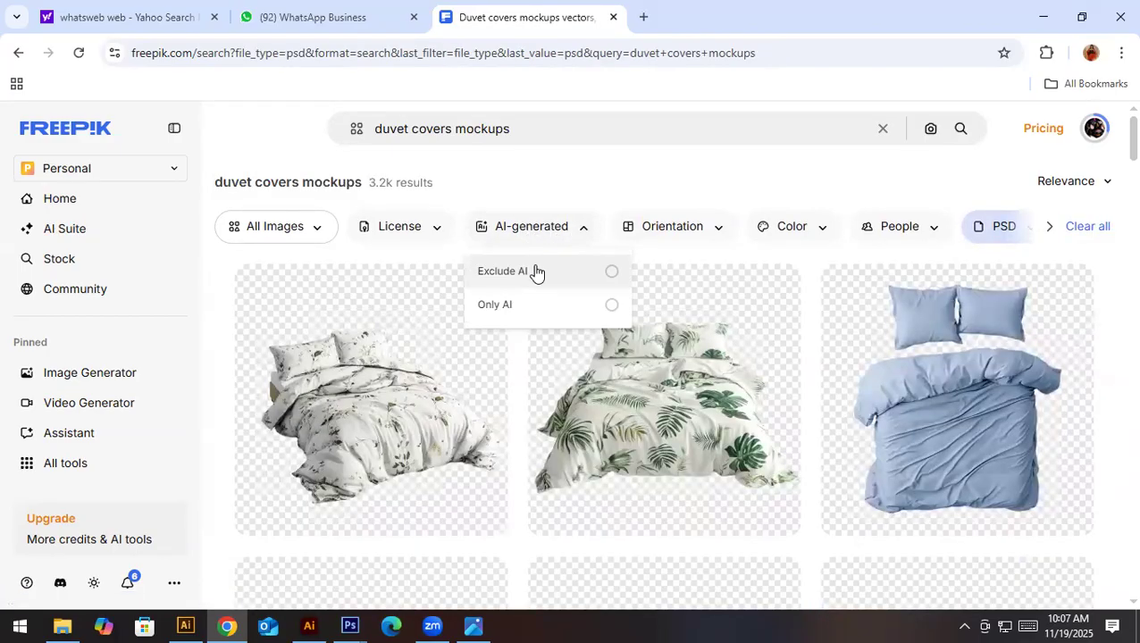
left_click(531, 271)
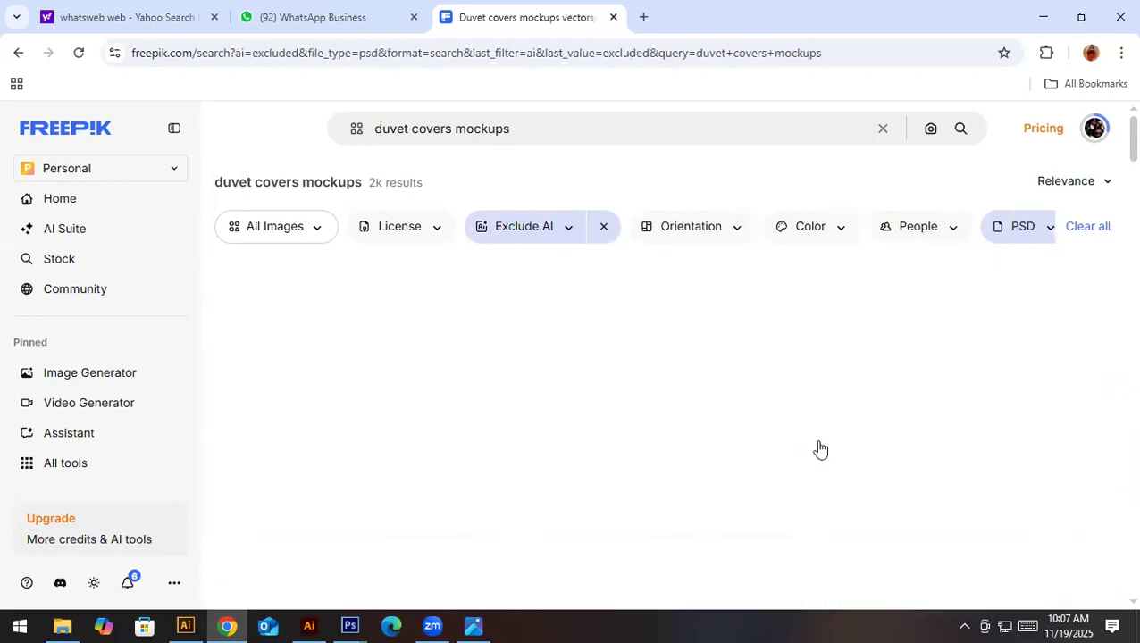
- Find the "Psd bedding mockup" with floral pillows and a pink duvet lining, and download its PSD file
scroll(813, 450, "down", 3)
scroll(813, 450, "down", 3)
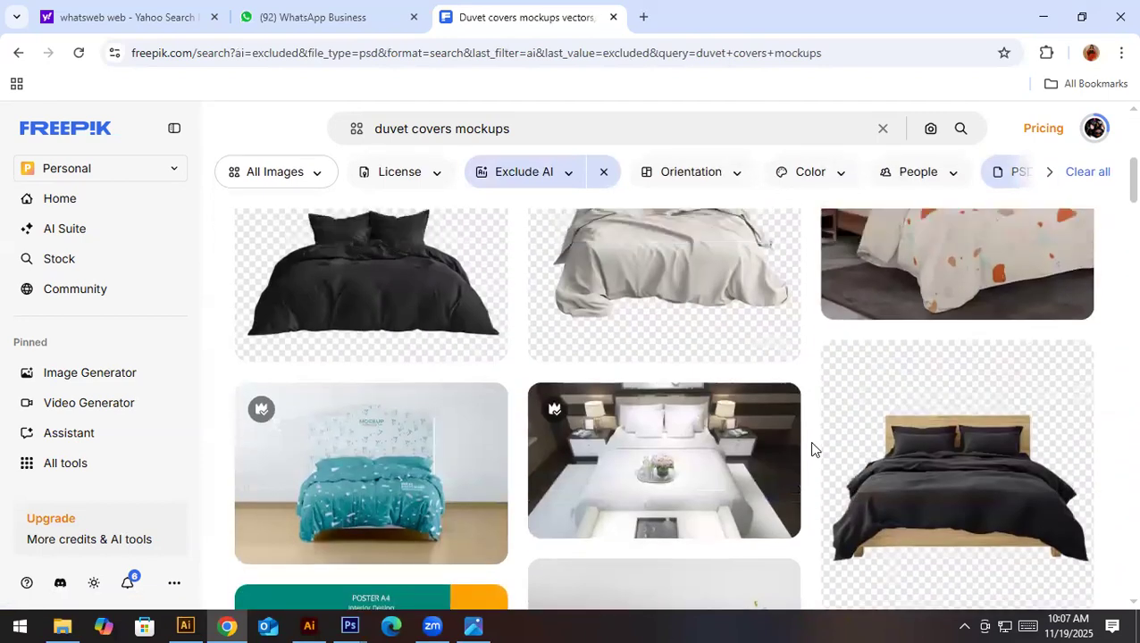
scroll(811, 450, "up", 3)
scroll(703, 519, "down", 4)
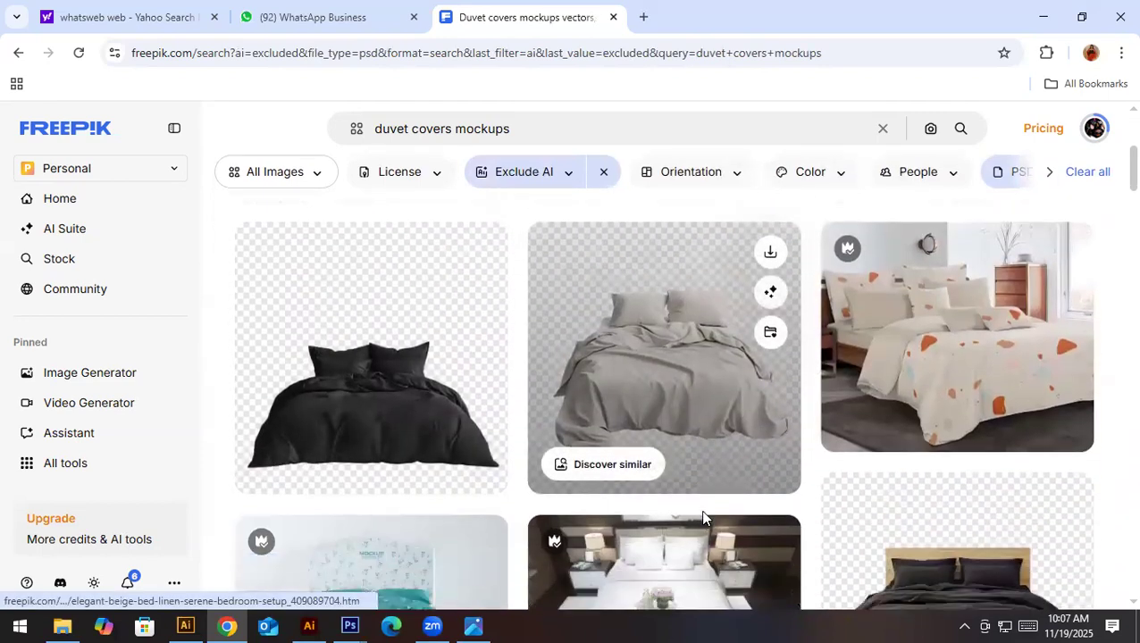
scroll(703, 519, "down", 2)
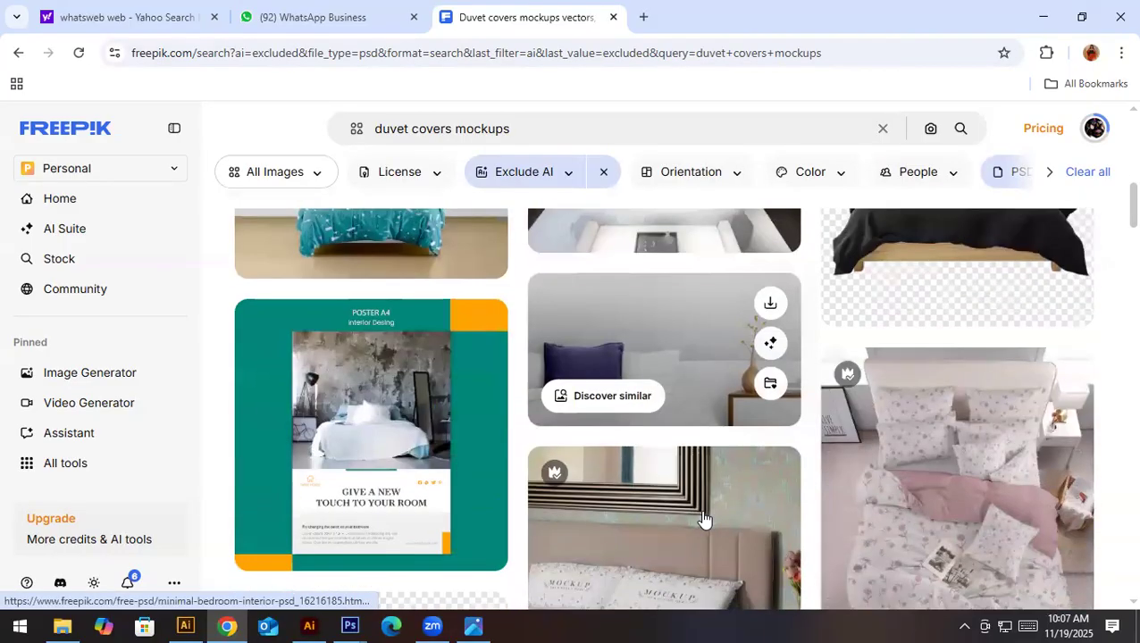
scroll(703, 519, "up", 2)
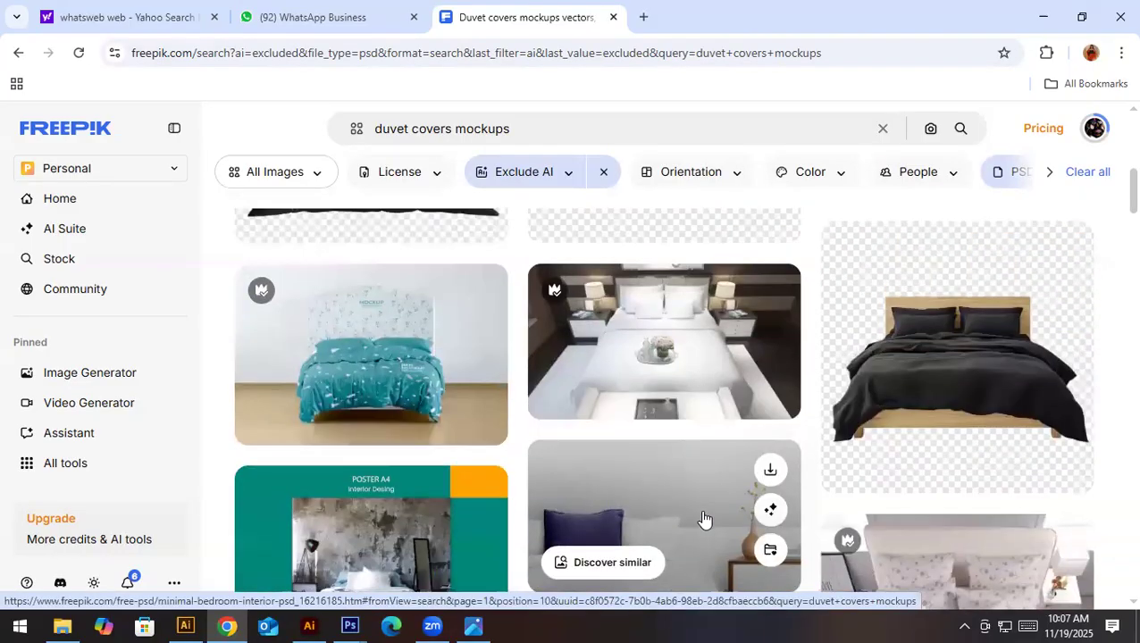
scroll(703, 519, "down", 2)
scroll(702, 521, "down", 1)
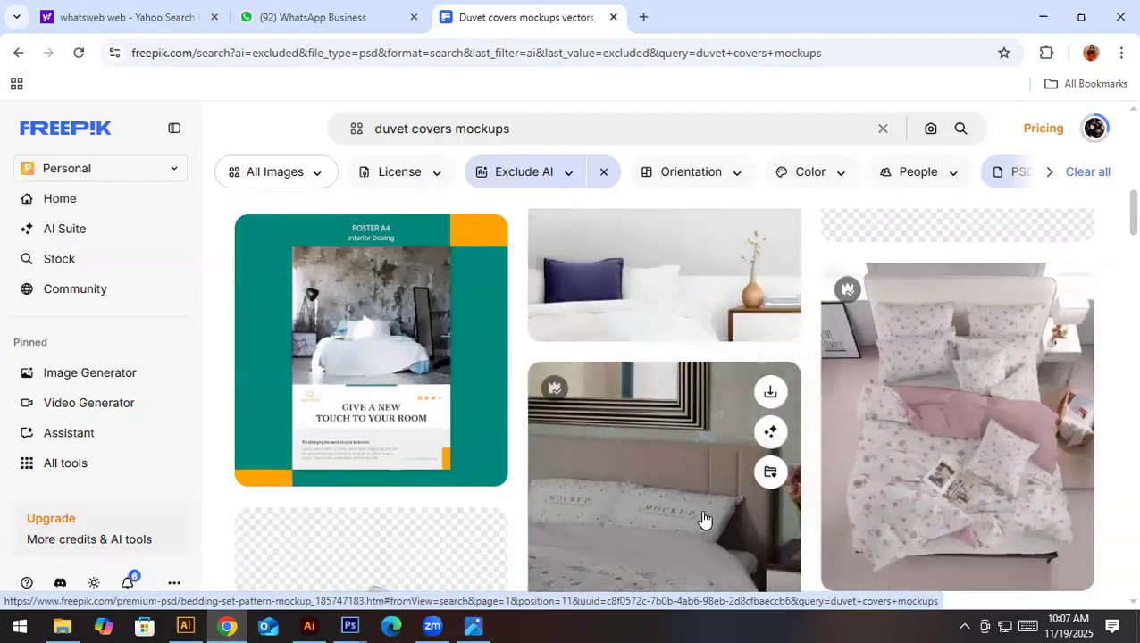
left_click(1008, 434)
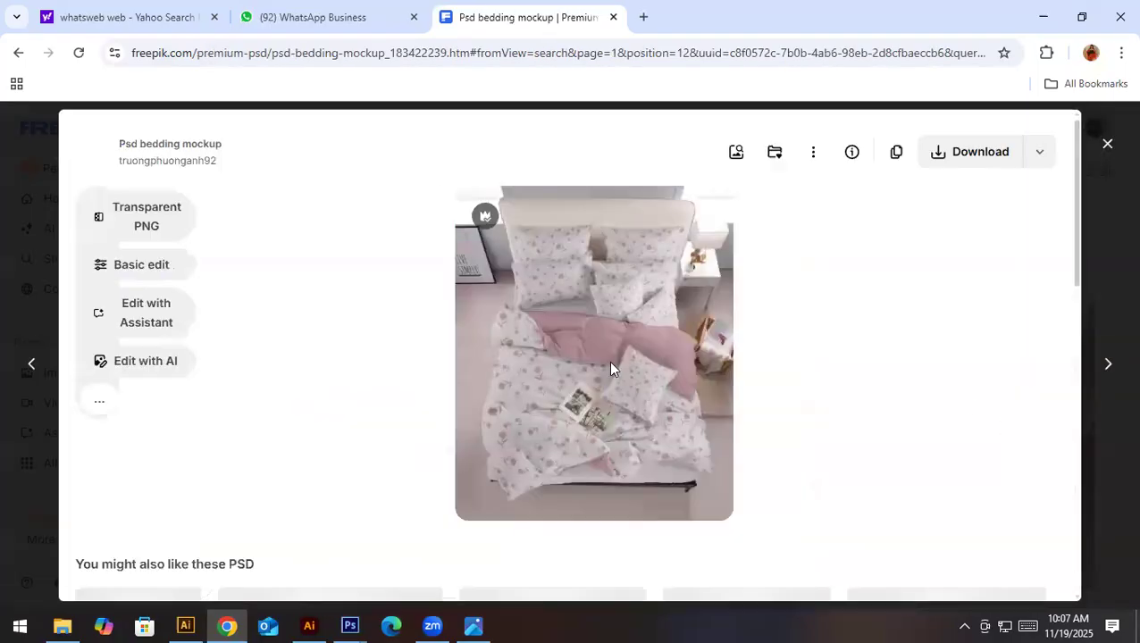
left_click(1041, 160)
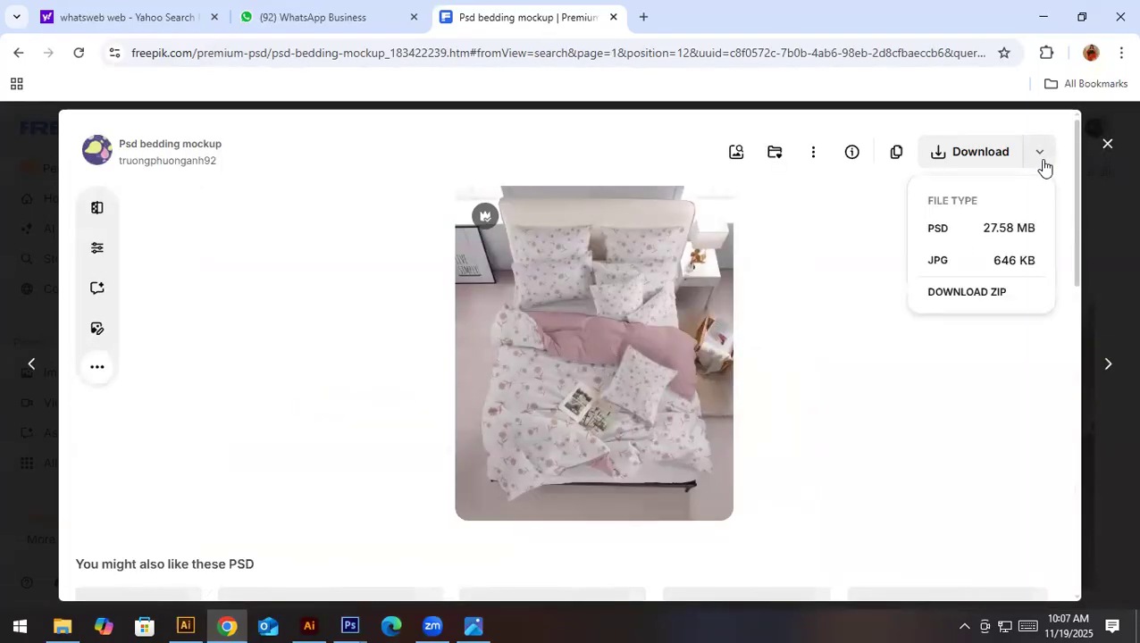
left_click(973, 239)
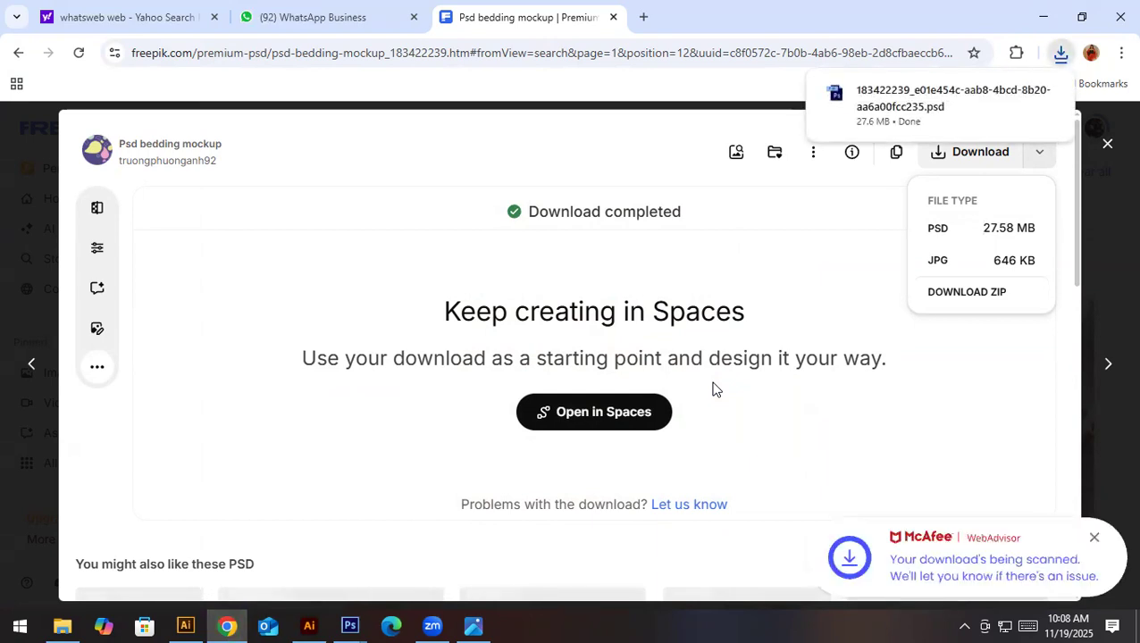
- Open the downloaded bedding mockup PSD in Photoshop and minimize the floating download (6).jpg window
mouse_move(904, 114)
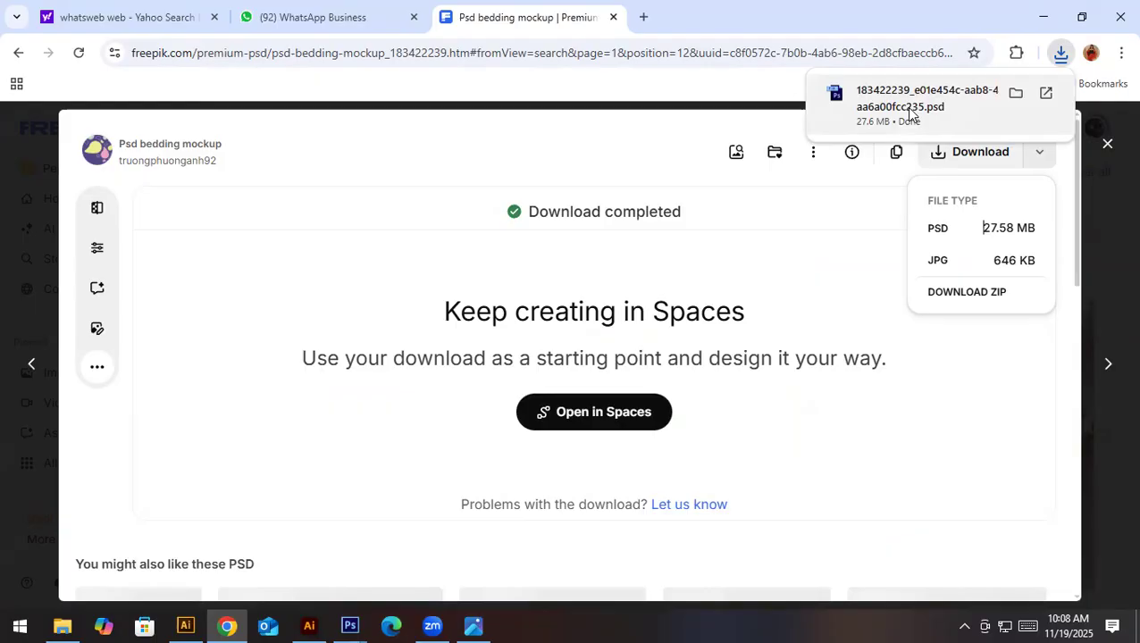
left_click(898, 107)
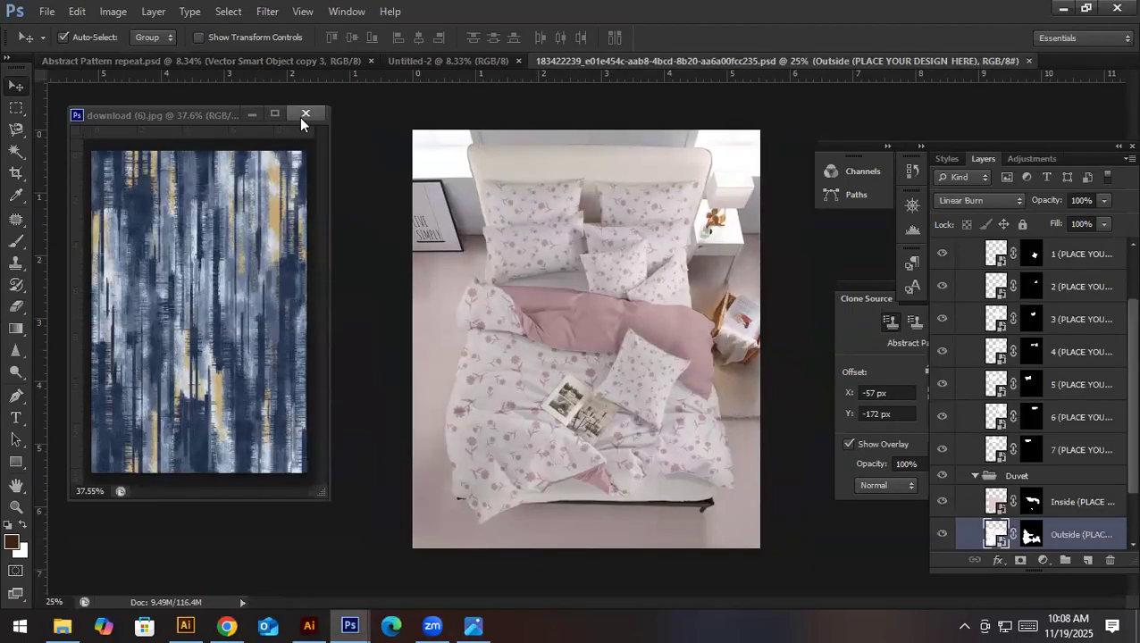
left_click(249, 118)
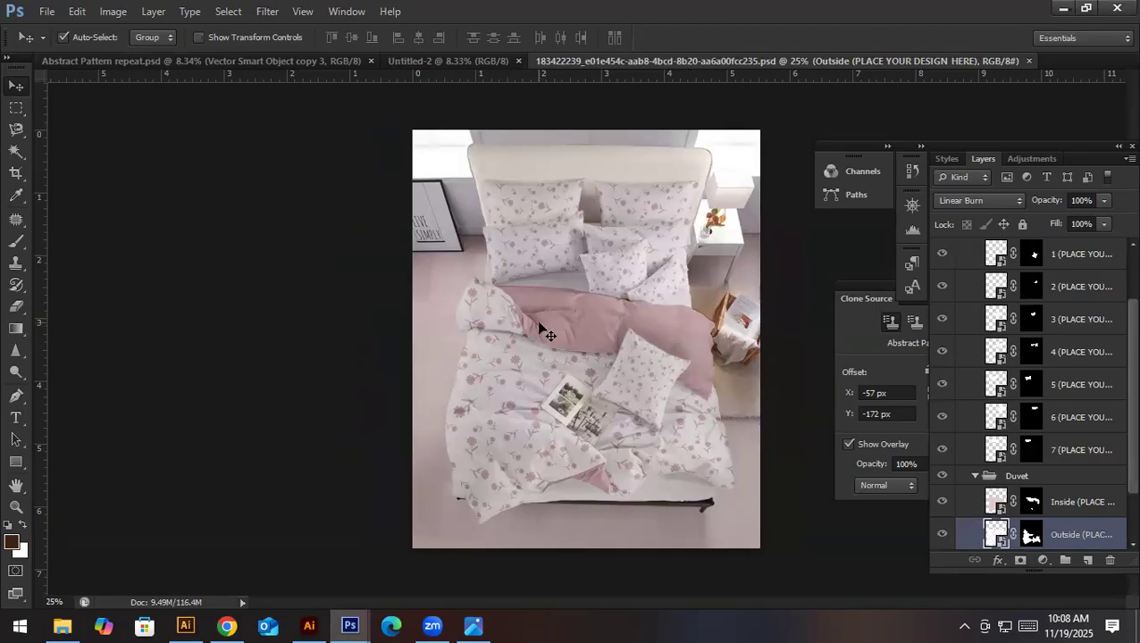
- Identify the Outside layer in the Duvet group by toggling its visibility, and open its smart object for editing
scroll(1050, 528, "down", 1)
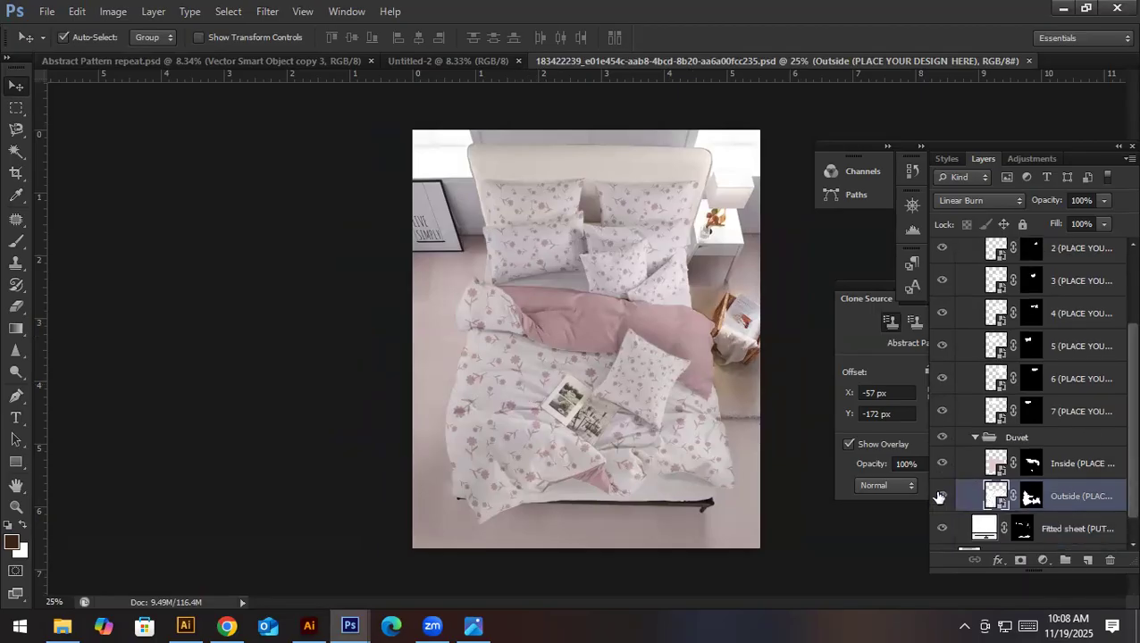
left_click(939, 497)
left_click(938, 496)
double_click(1005, 510)
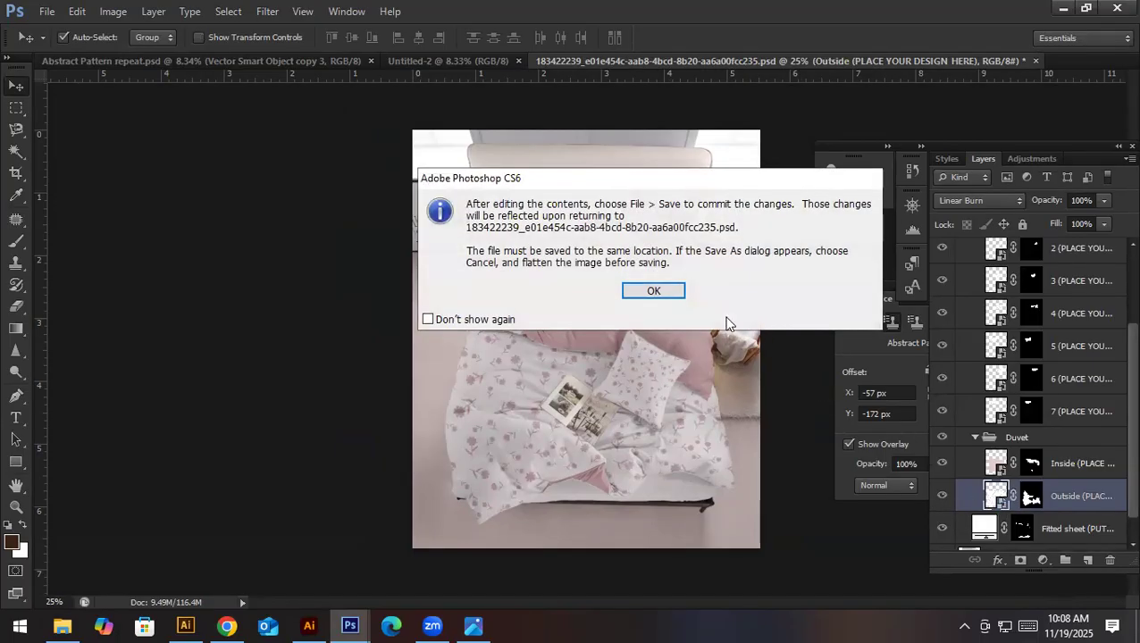
left_click(653, 291)
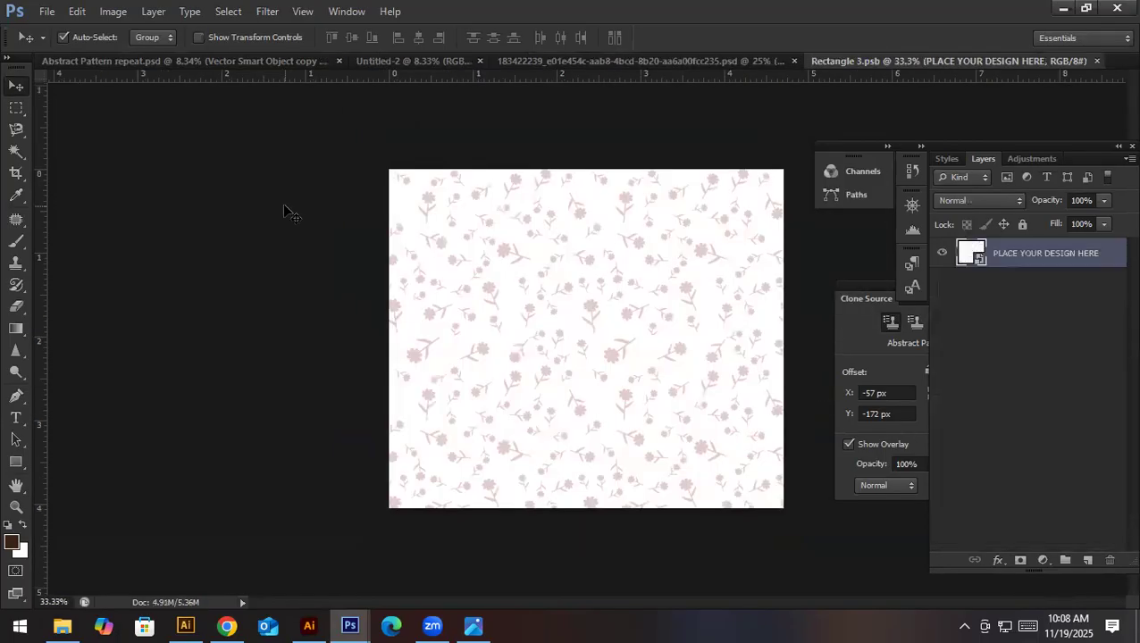
- Place Abstract Pattern repeat.jpg from the 3 Days workshop material folder into the smart object
left_click(46, 10)
left_click(72, 280)
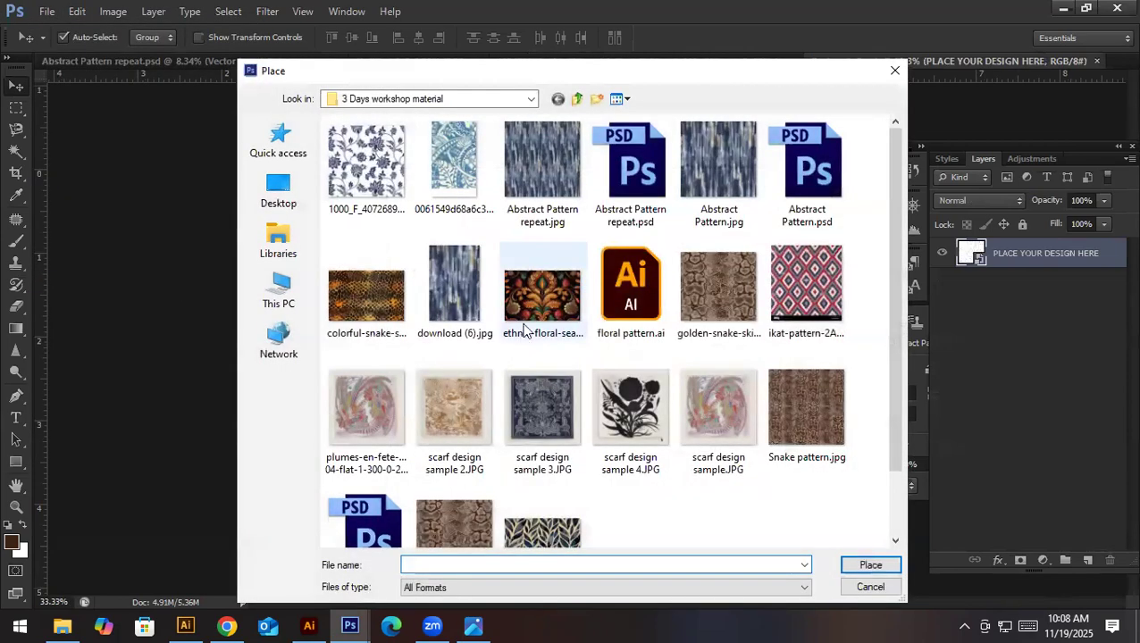
double_click(542, 179)
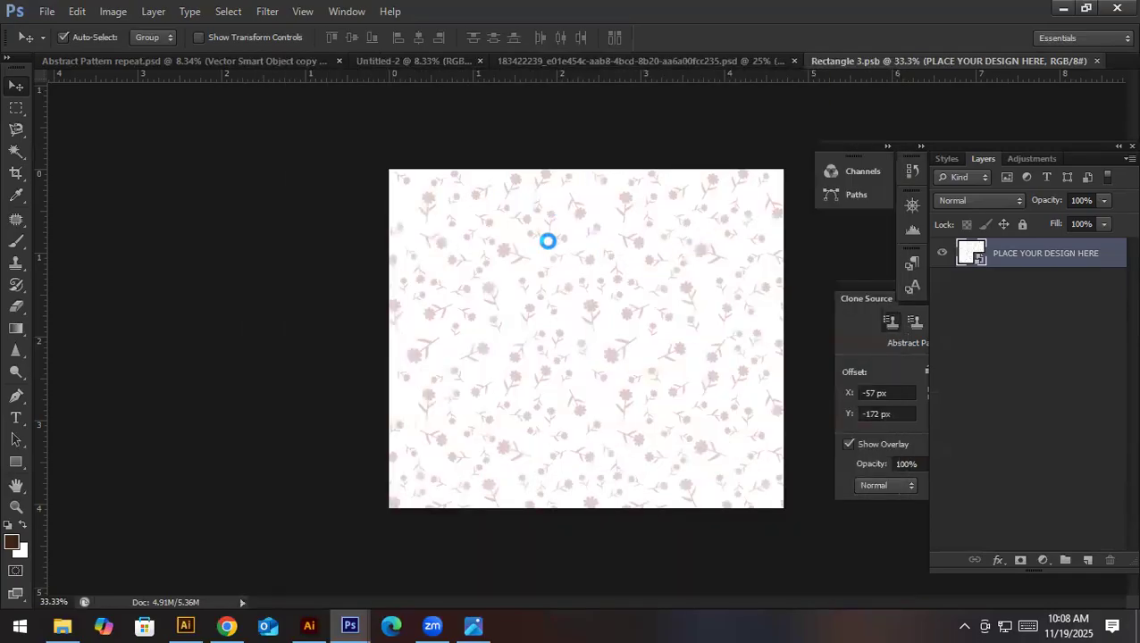
key("Return")
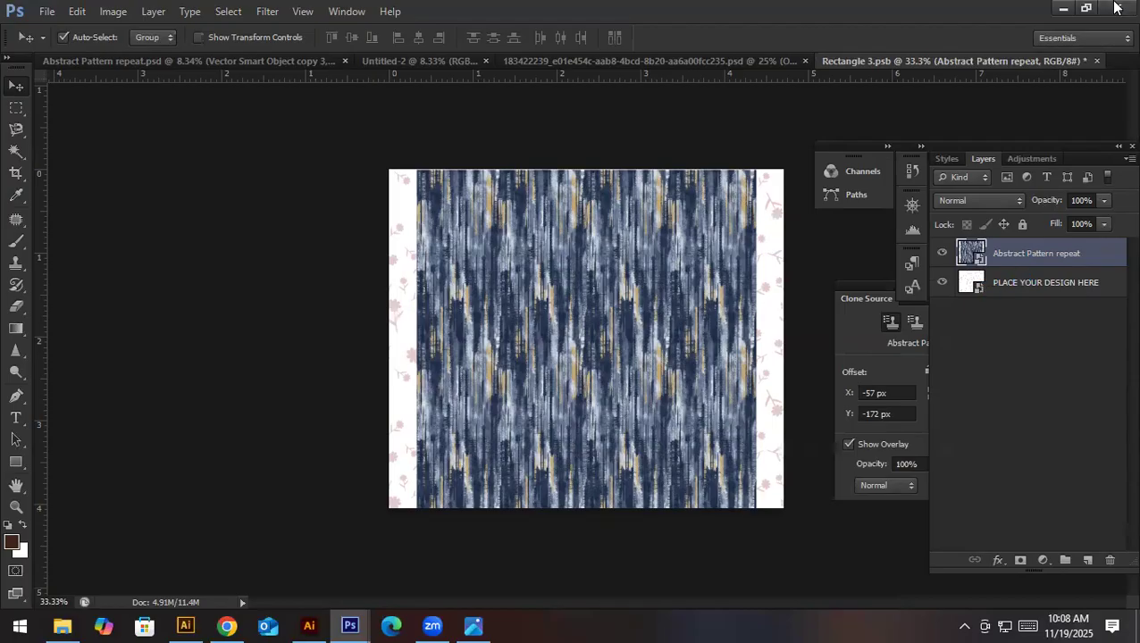
- Rasterize the placed Abstract Pattern repeat layer and duplicate it sideways so the pattern covers the whole canvas
right_click(1012, 253)
left_click(862, 196)
left_click_drag(564, 251, 761, 332)
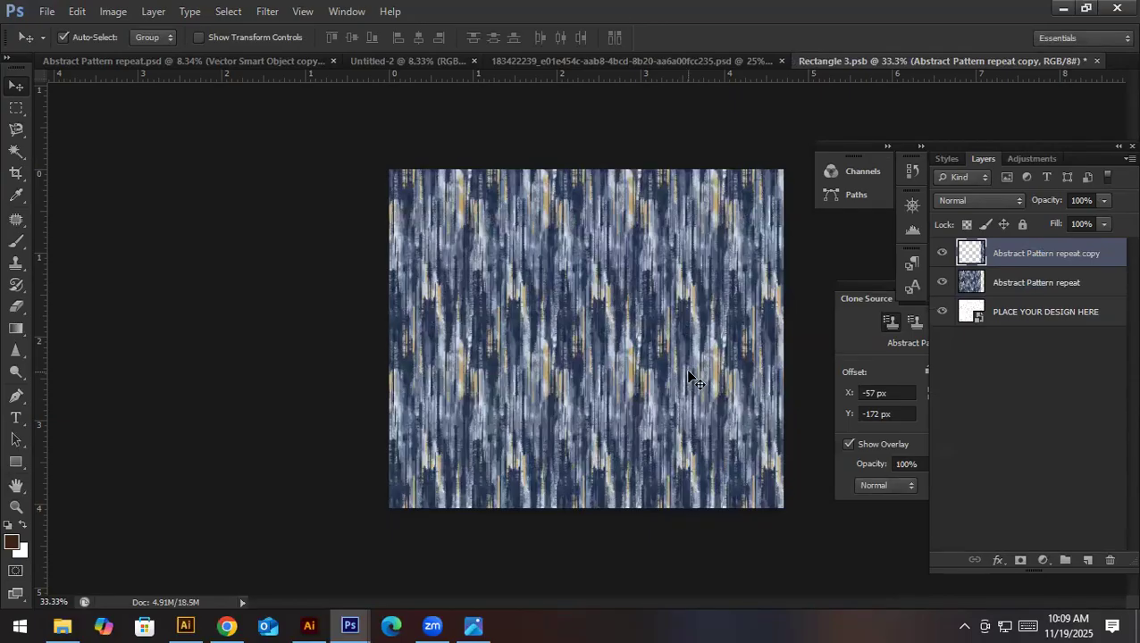
- Save the edited smart object and return to the bedding mockup document
key("ctrl+s")
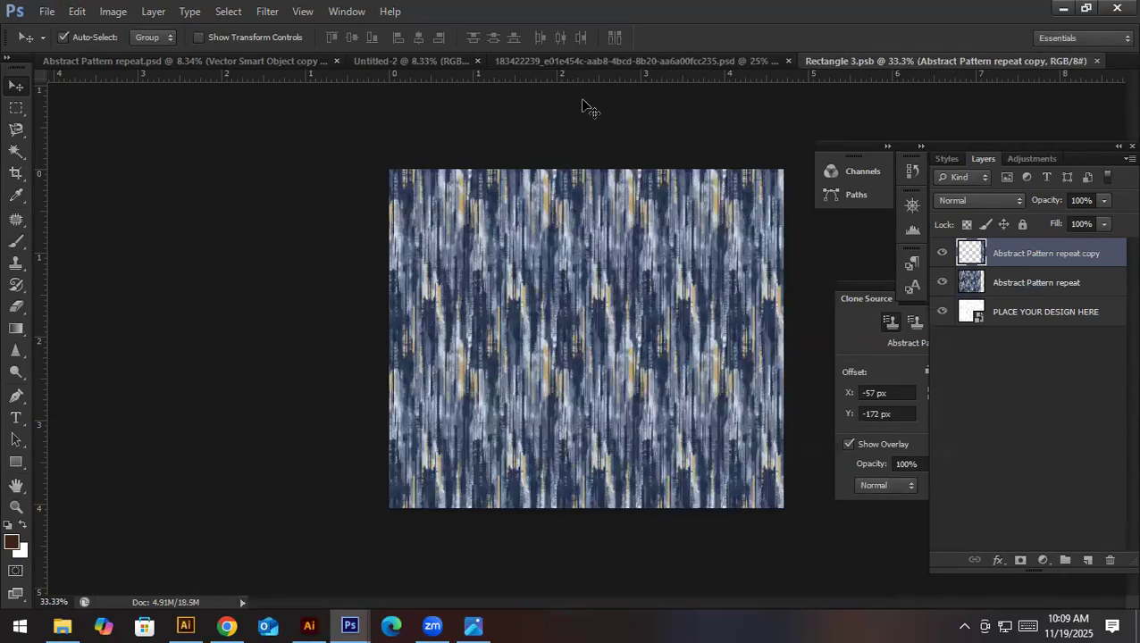
key("ctrl+shift+Tab")
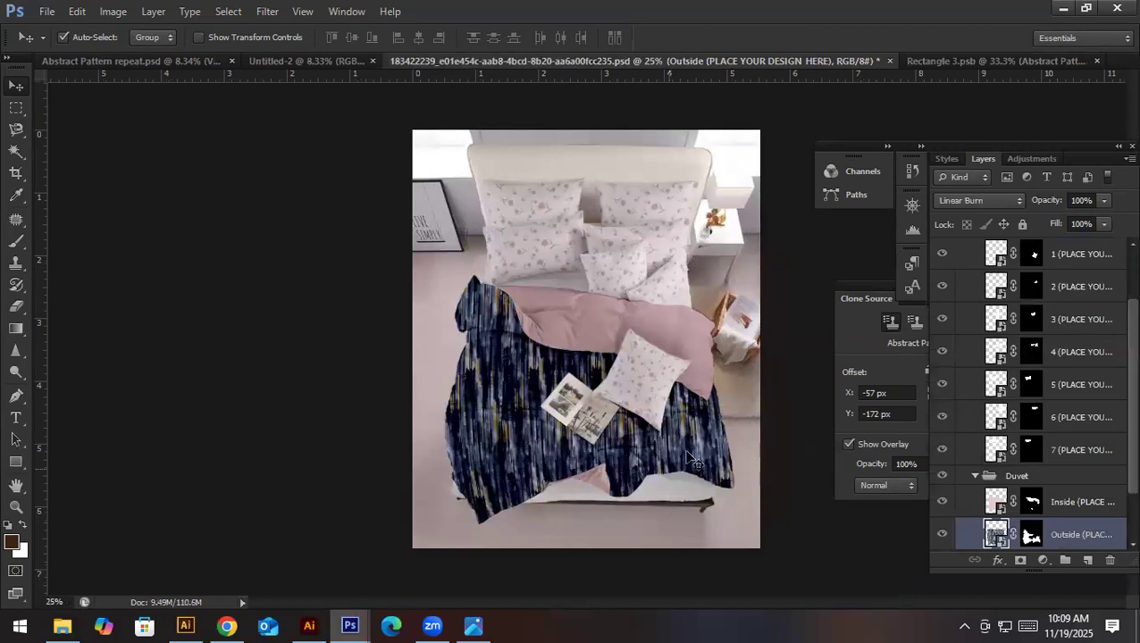
- Review the mockup's layers, toggling the visibility of the Pillow group and the duvet's Outside layer
scroll(1102, 335, "up", 3)
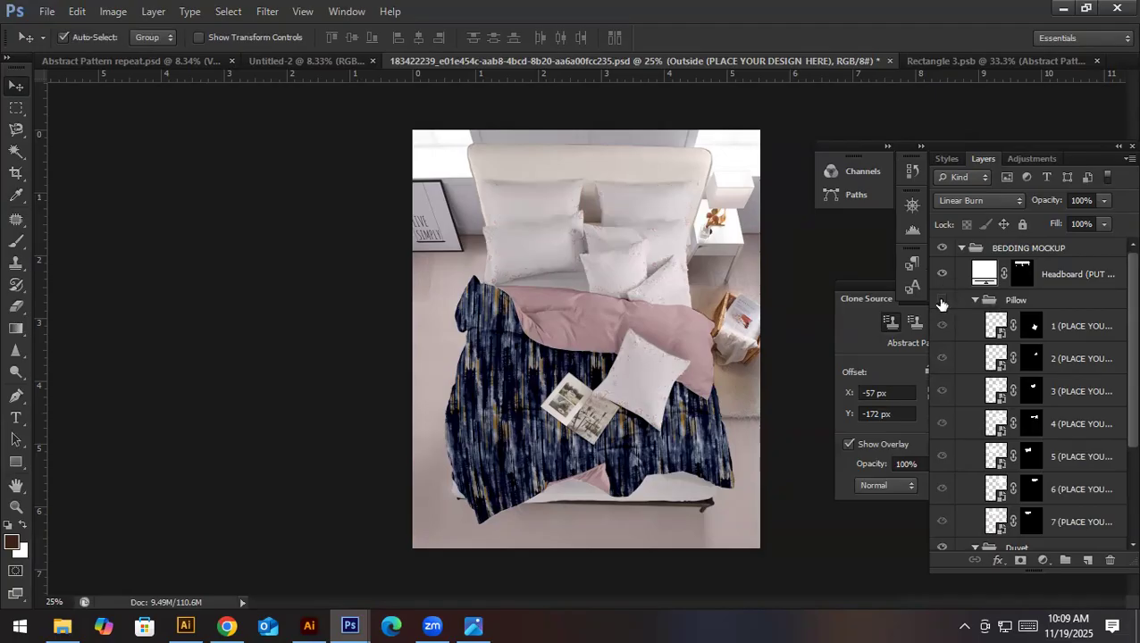
scroll(1057, 463, "down", 2)
scroll(1056, 464, "down", 2)
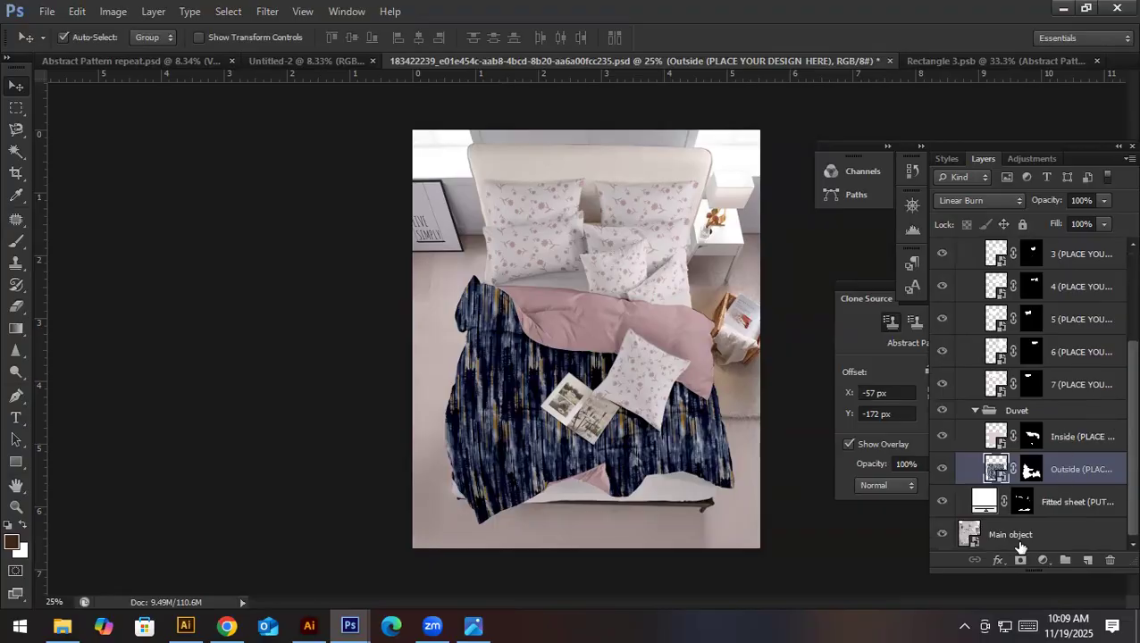
left_click(941, 469)
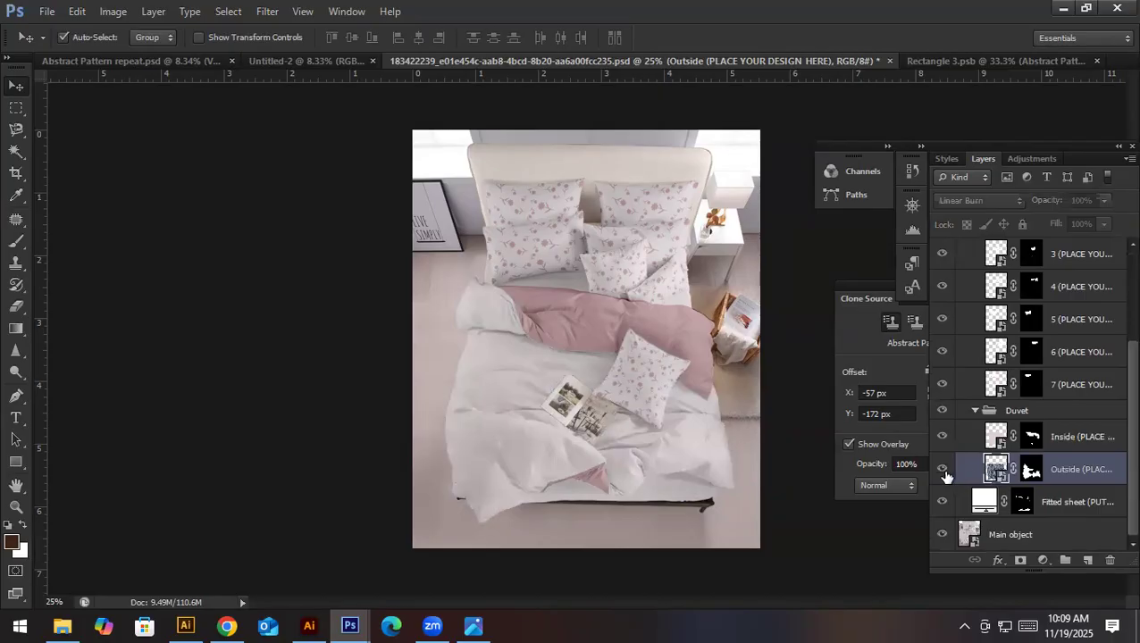
left_click(941, 469)
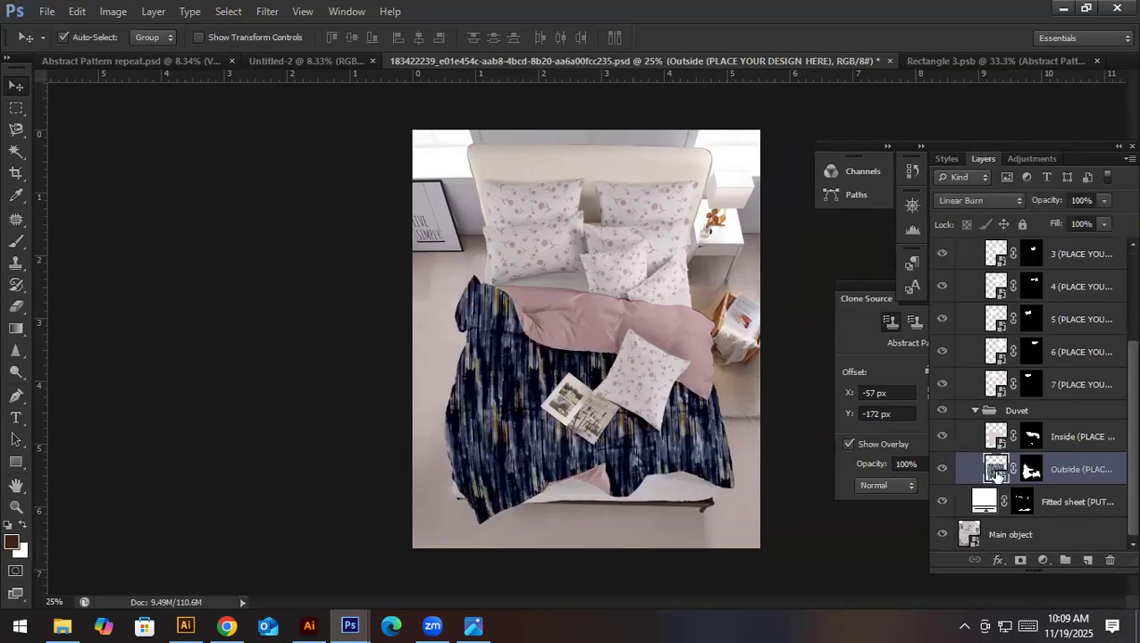
- Try the Multiply and Darker Color blend modes on the duvet's Outside layer and return it to Linear Burn
left_click(967, 203)
left_click(963, 265)
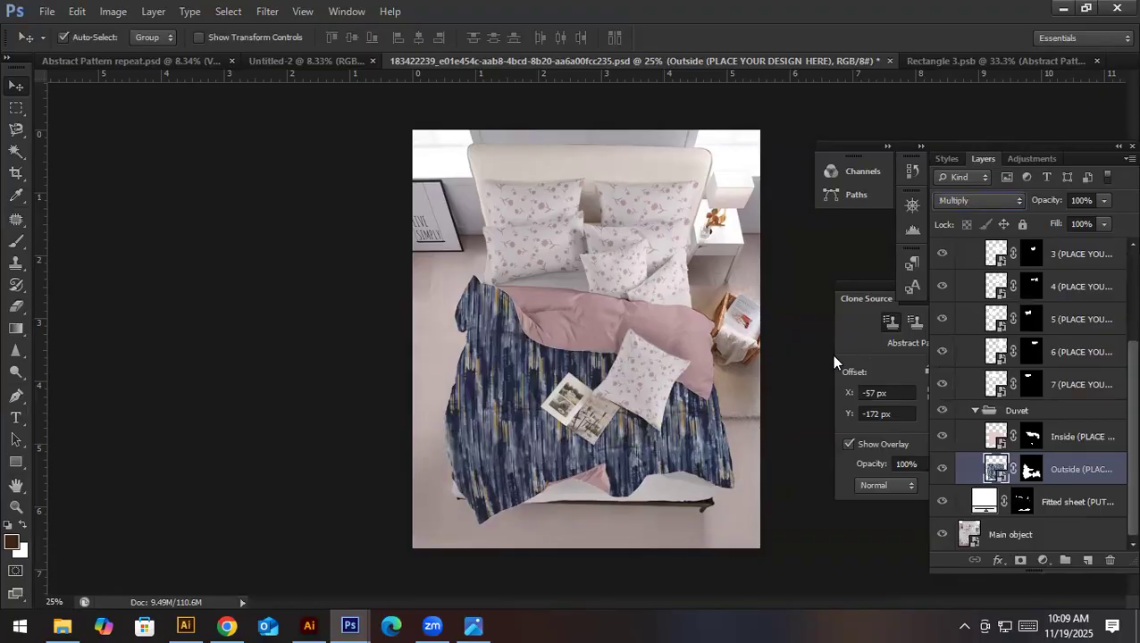
key("Down")
key("Down")
key("Down")
key("Down")
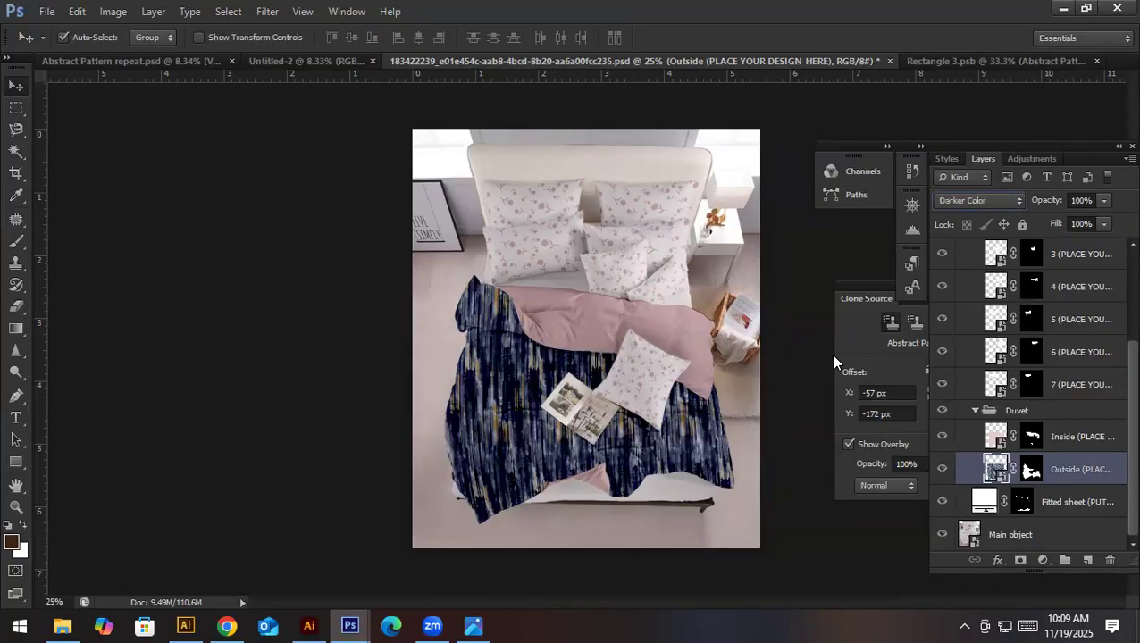
key("Down")
key("Up")
key("Up")
key("Up")
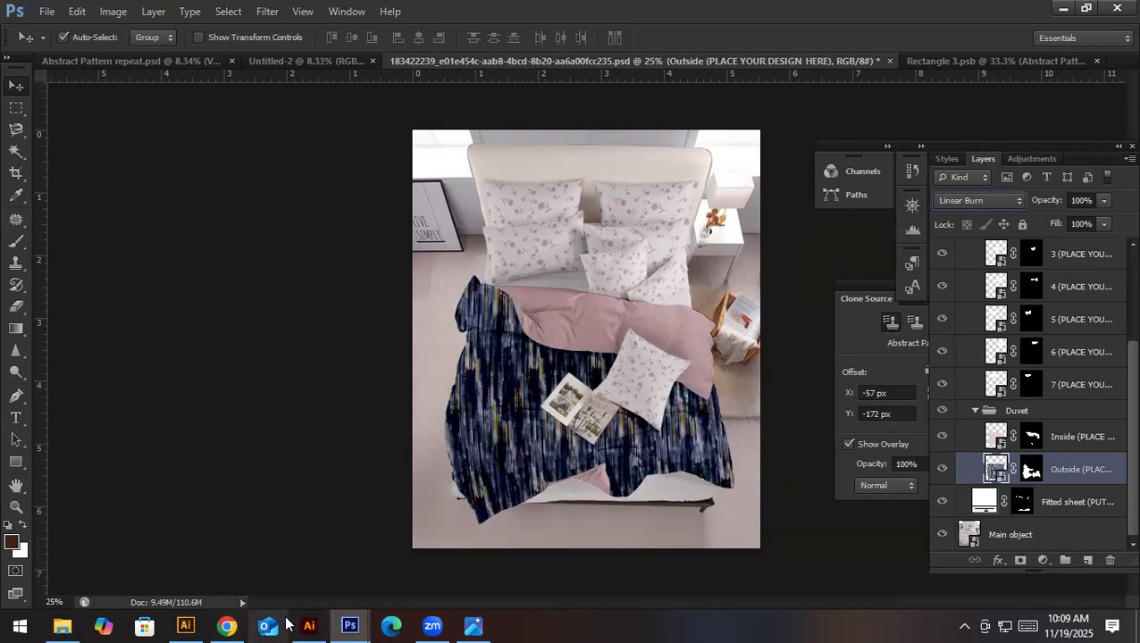
- Switch to Chrome and download the floral Bedding set mockup as PSD from the Freepik duvet covers results
left_click(228, 625)
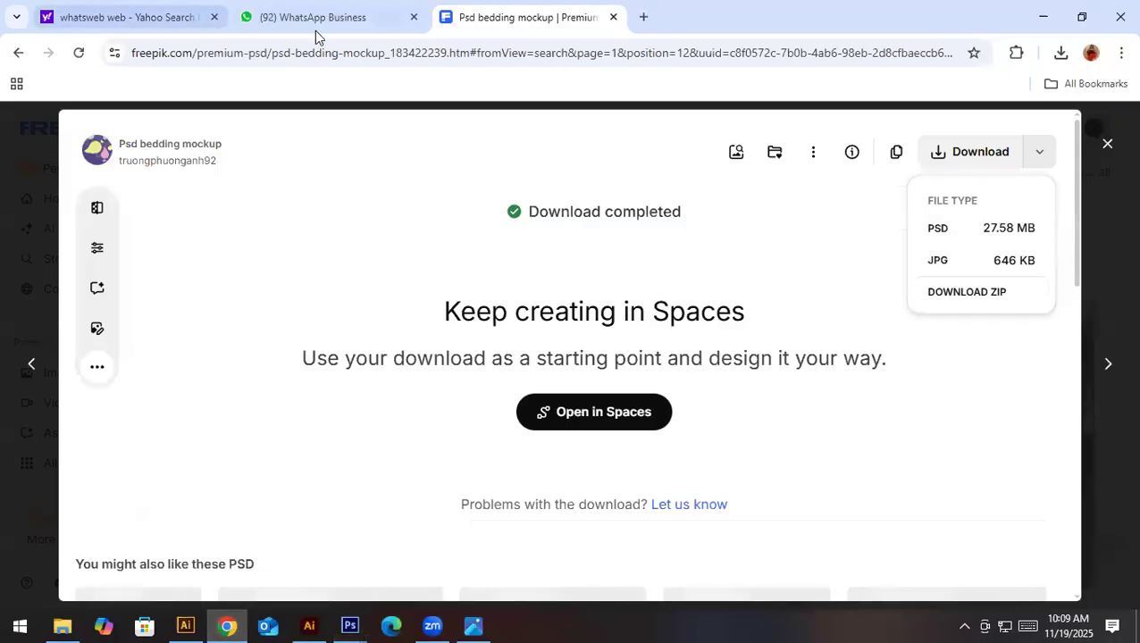
left_click(1107, 145)
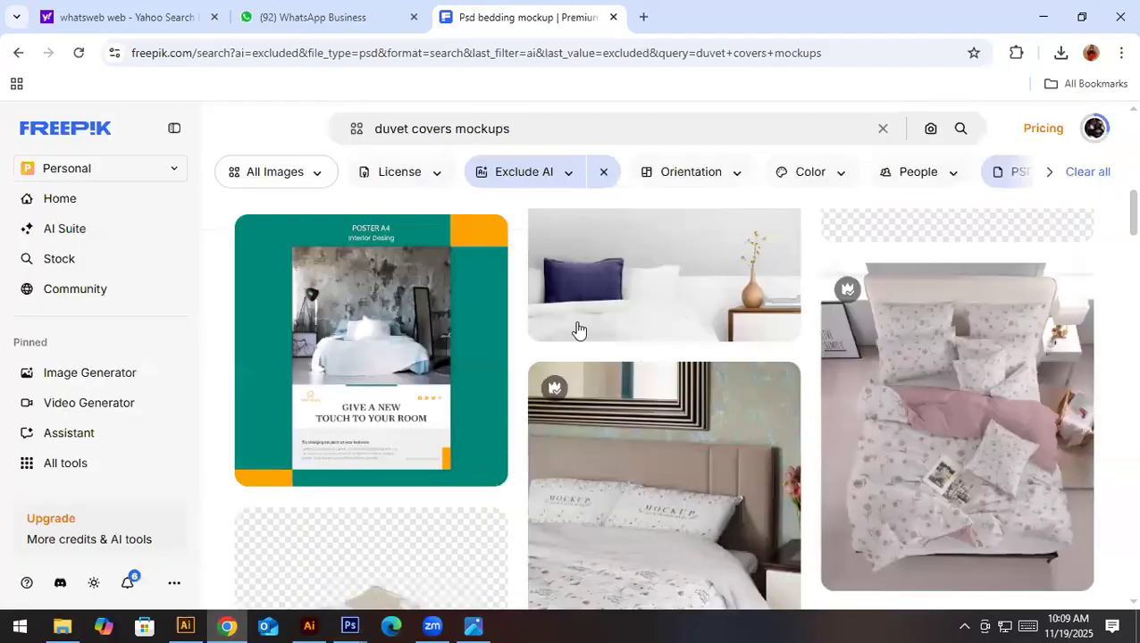
scroll(627, 415, "down", 4)
scroll(625, 414, "down", 2)
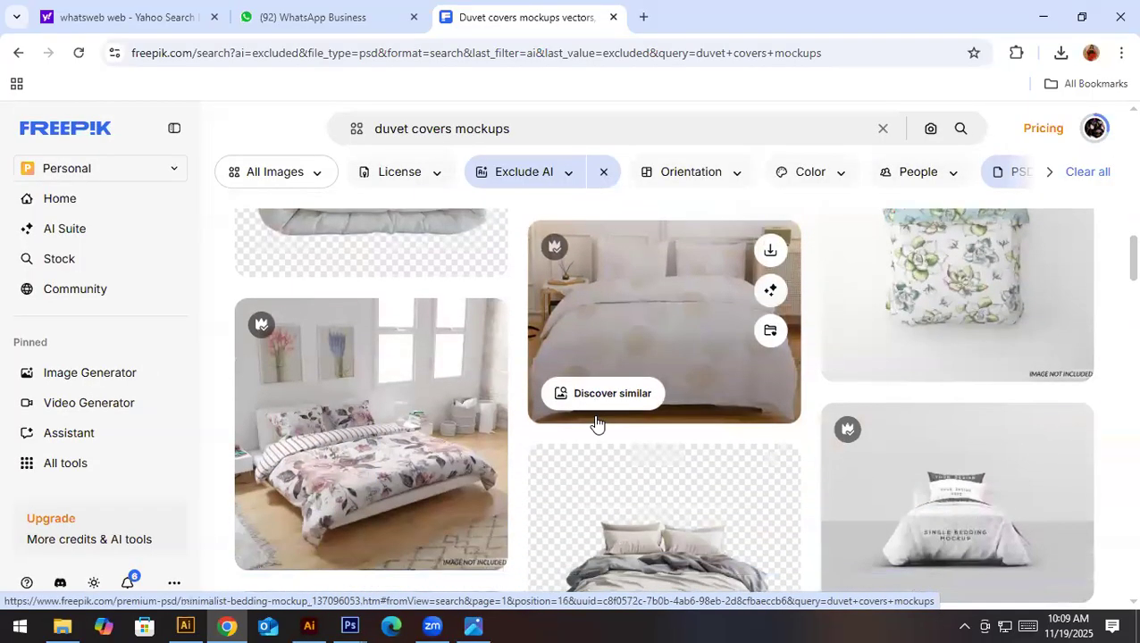
scroll(597, 423, "down", 1)
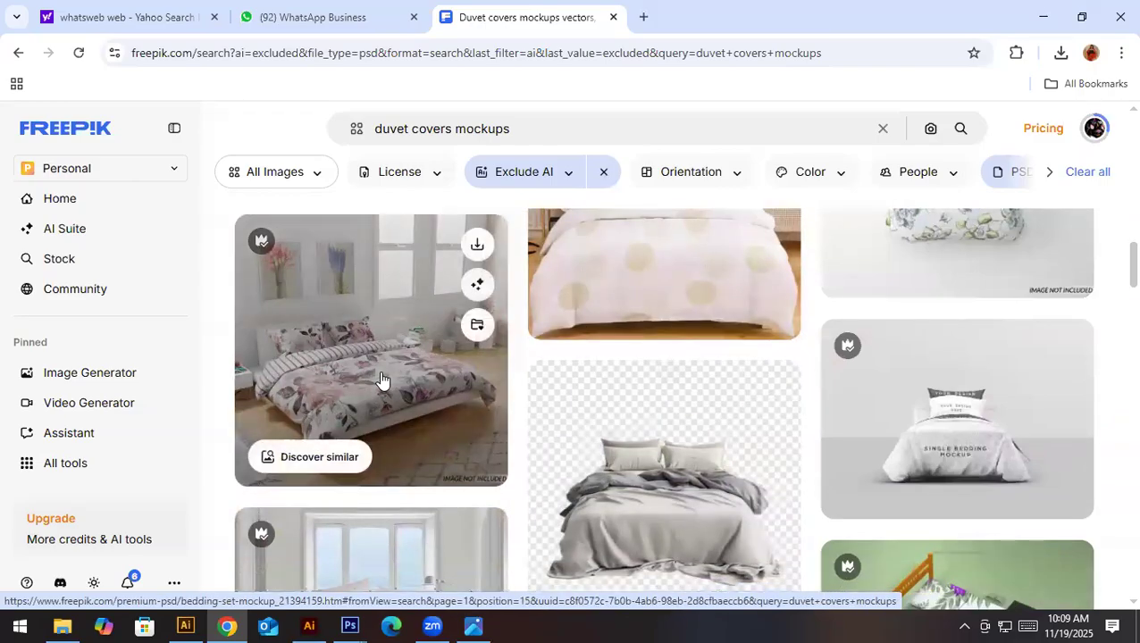
left_click(382, 380)
left_click(1036, 159)
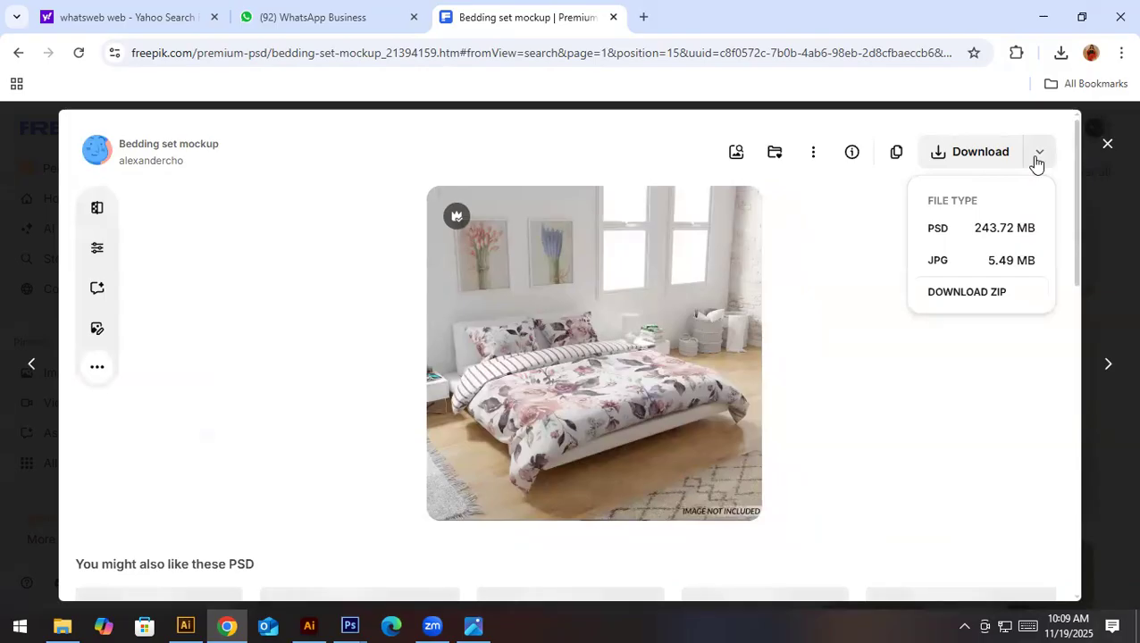
left_click(974, 227)
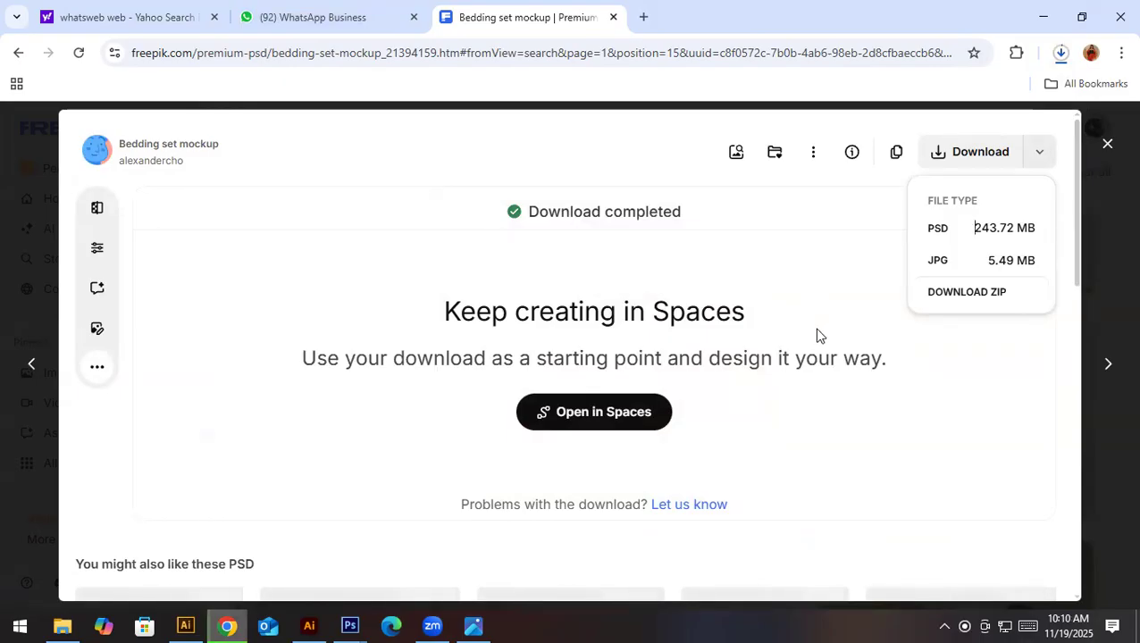
left_click(235, 624)
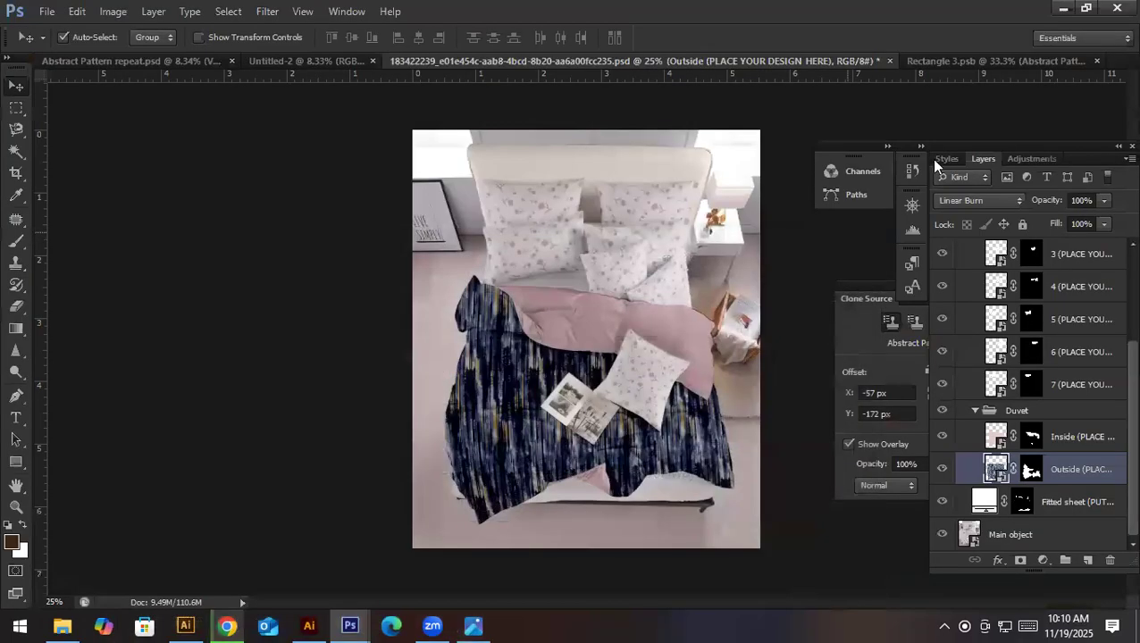
left_click(967, 201)
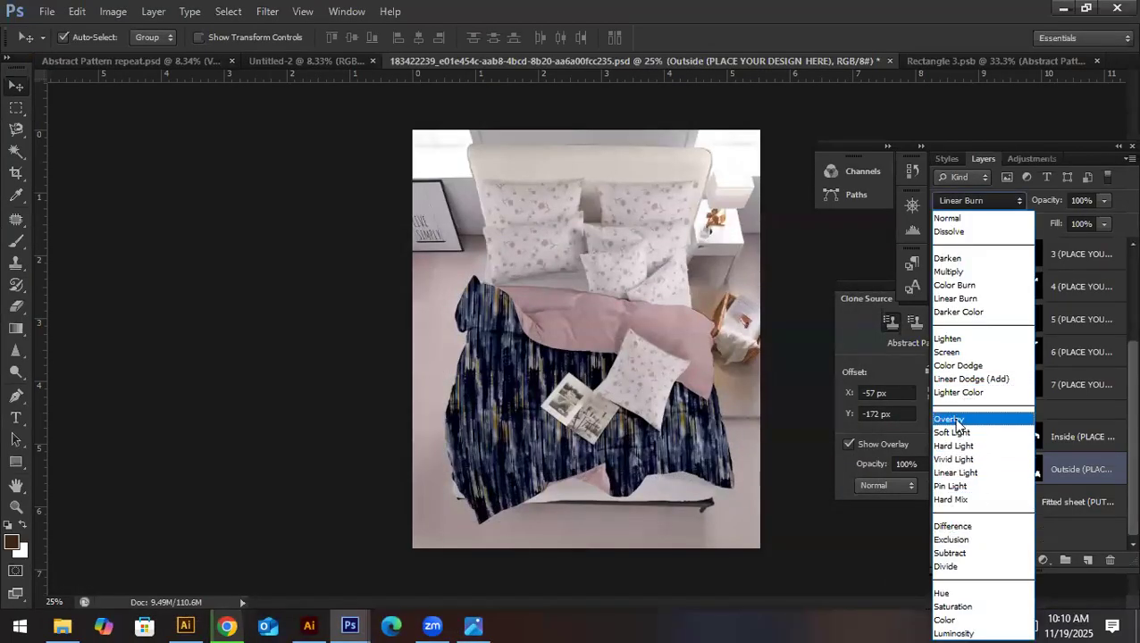
left_click(830, 555)
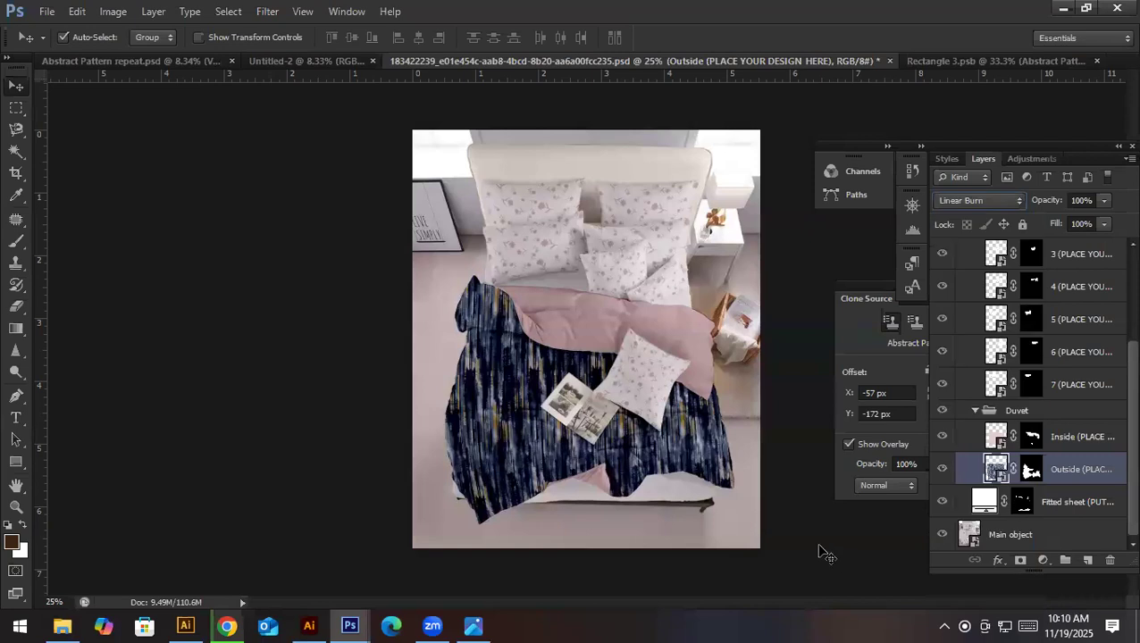
- Browse more mockups in Freepik's duvet covers results for another suitable bed design
left_click(227, 625)
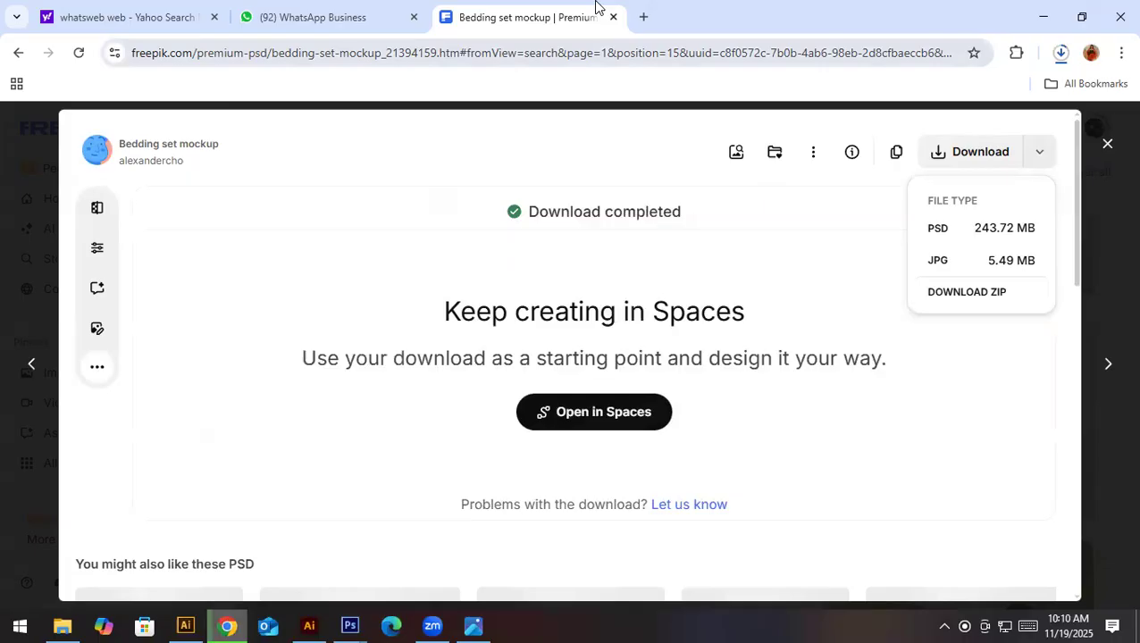
left_click(1111, 361)
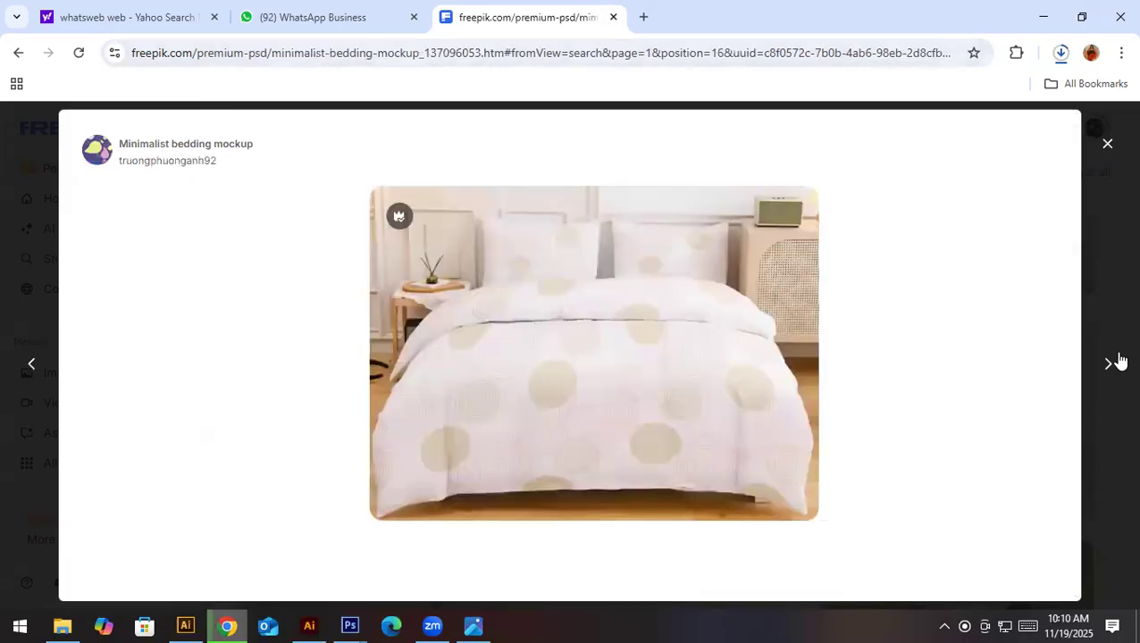
left_click(1109, 366)
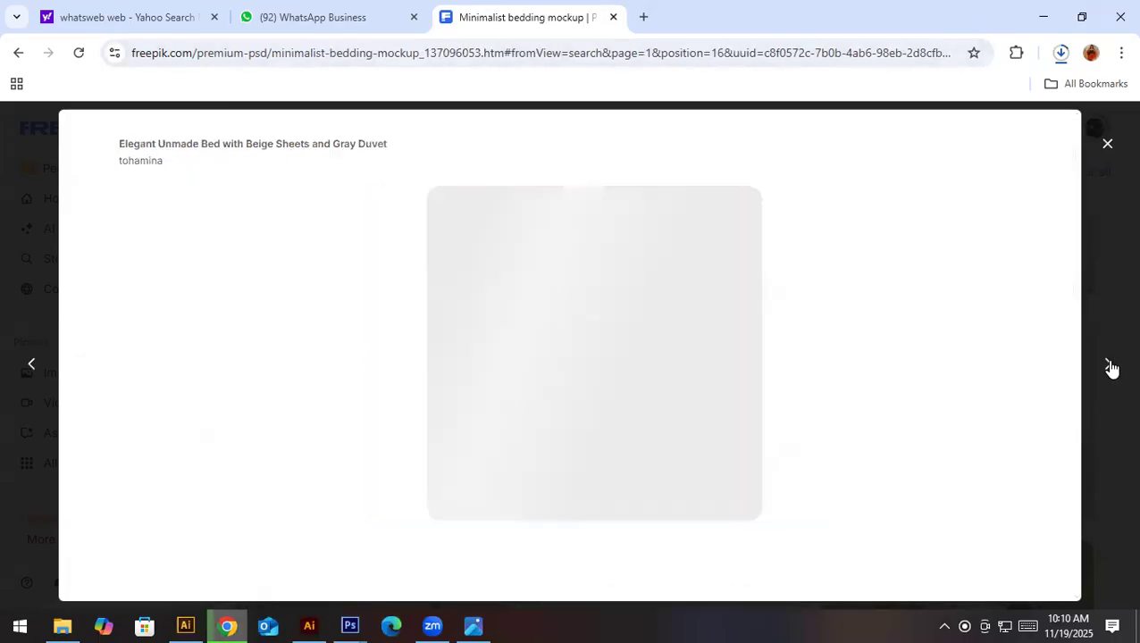
left_click(1111, 365)
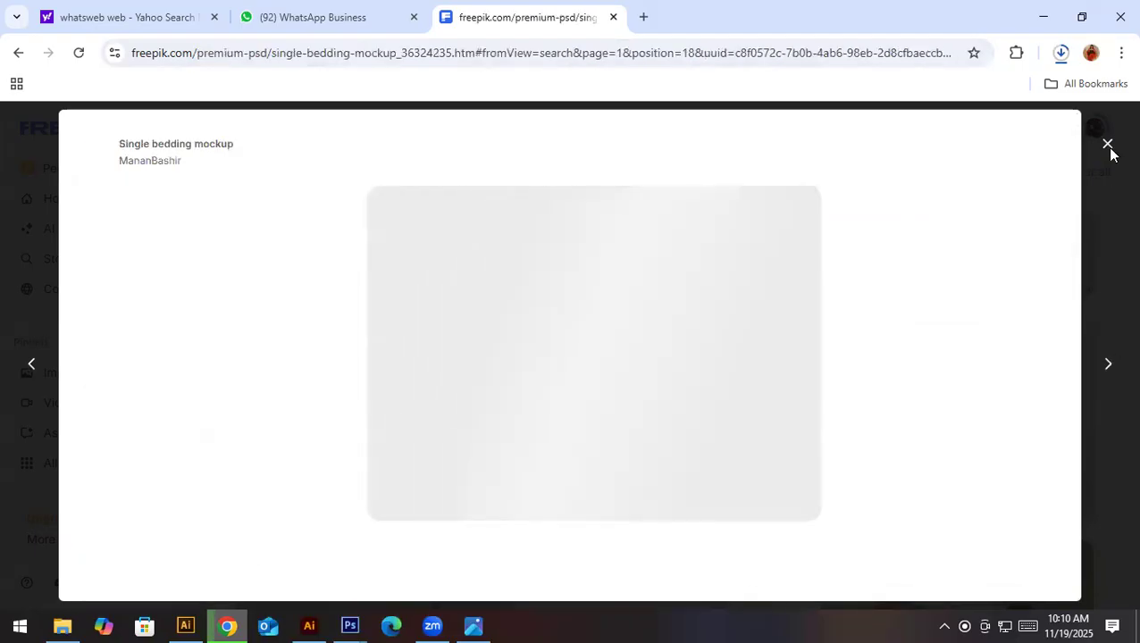
left_click(1107, 145)
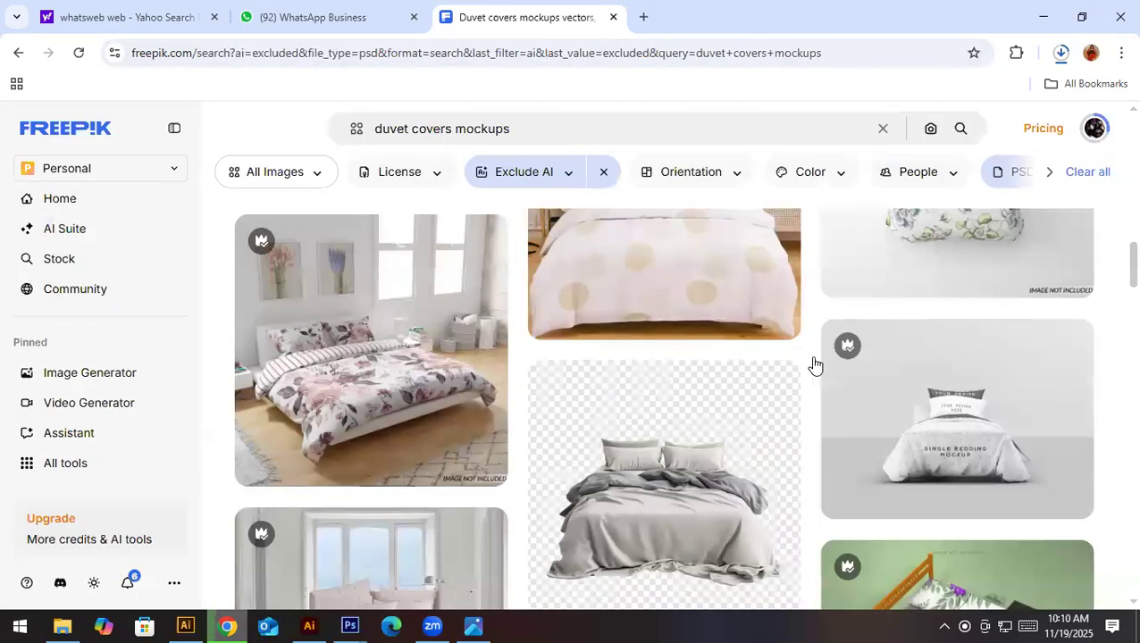
scroll(683, 554, "down", 3)
scroll(725, 529, "down", 4)
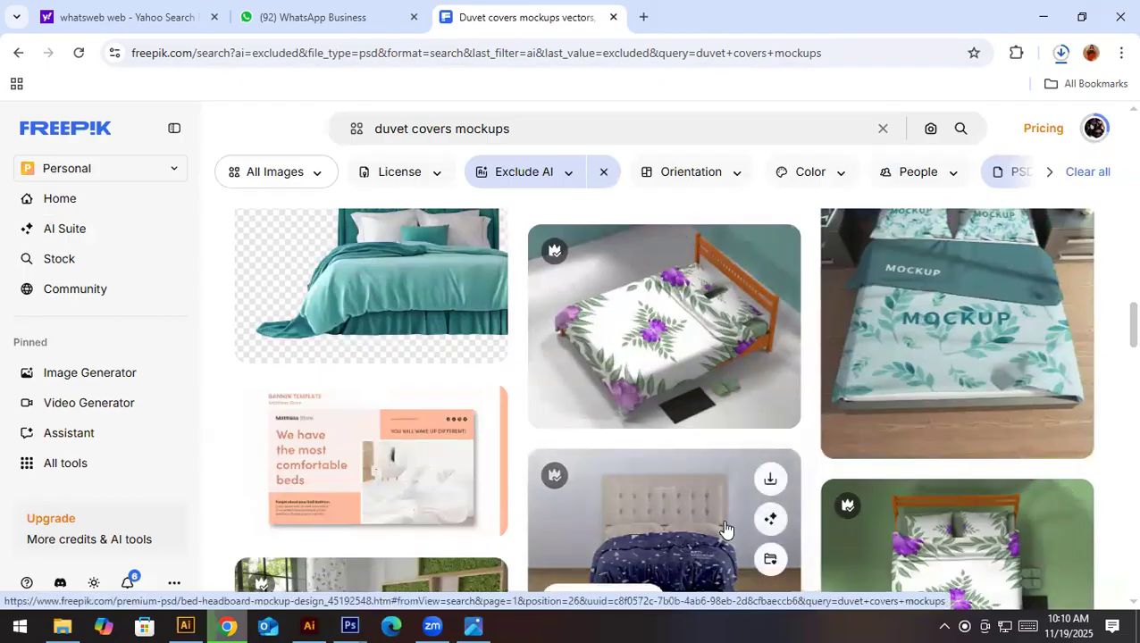
scroll(726, 527, "up", 2)
scroll(725, 527, "down", 2)
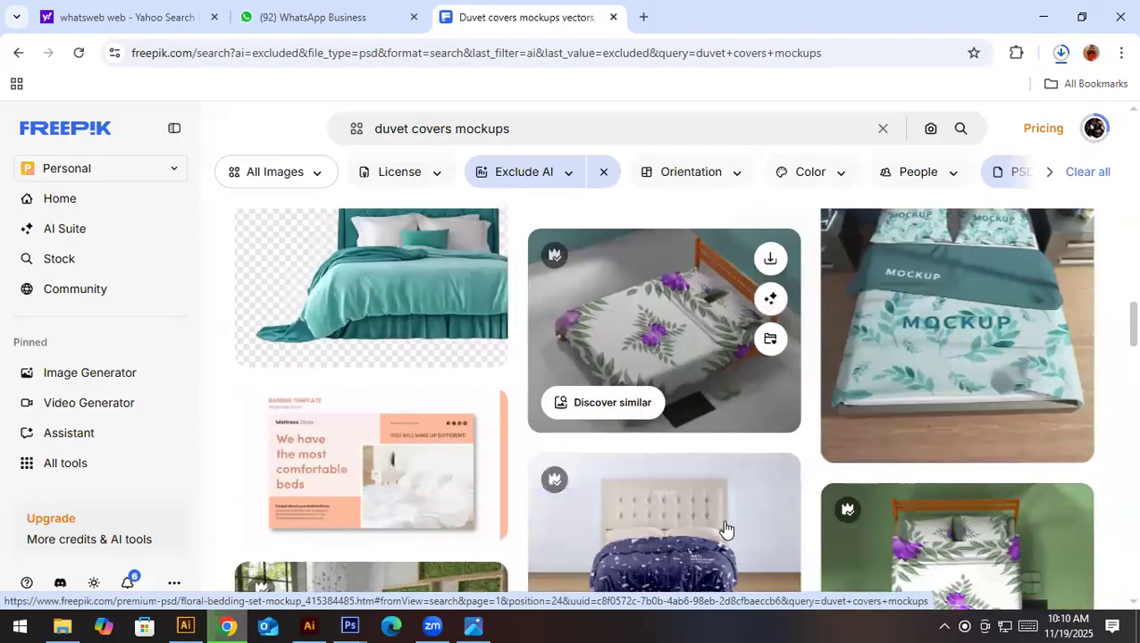
scroll(981, 432, "down", 2)
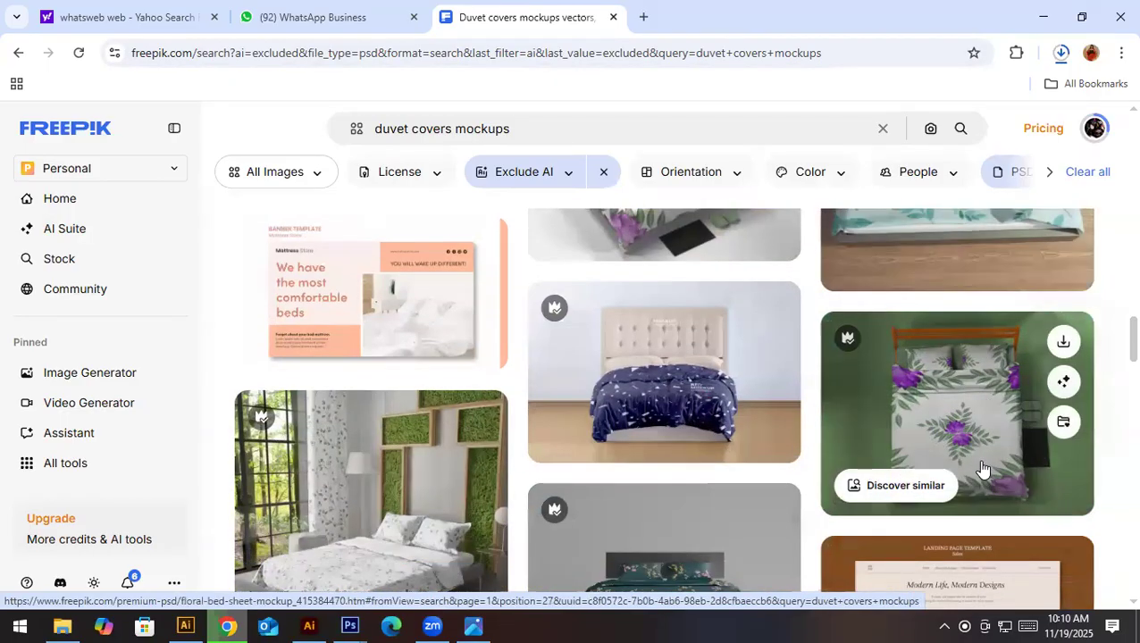
scroll(982, 468, "up", 2)
- Download the Blanket and pillow mockup as PSD and open 15752492_blanket.psd in Photoshop
left_click(999, 386)
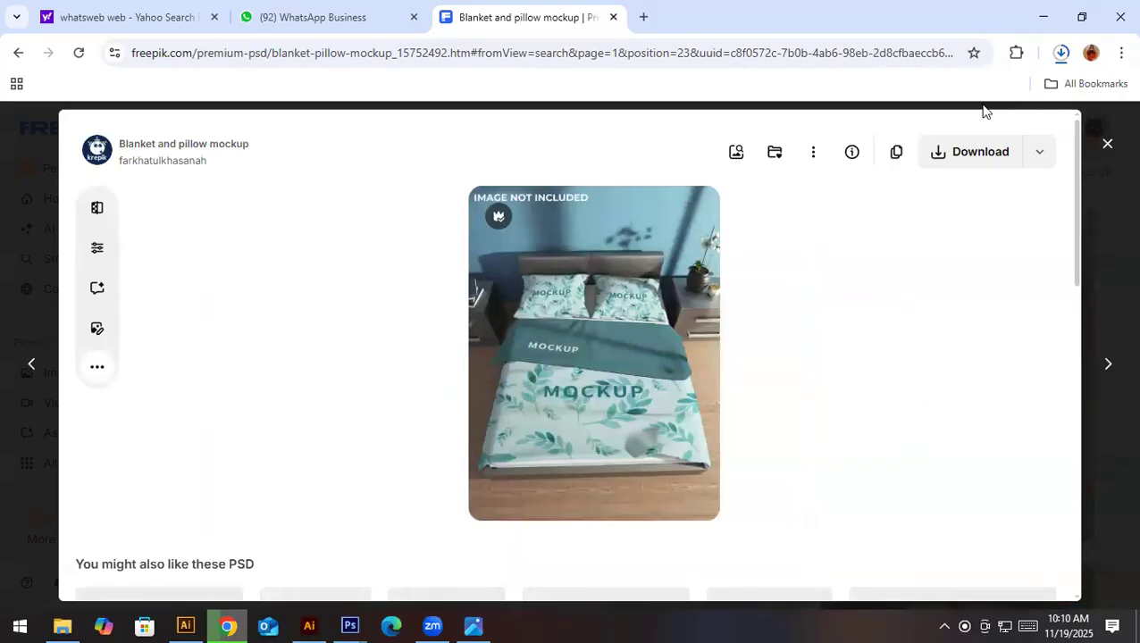
left_click(1040, 163)
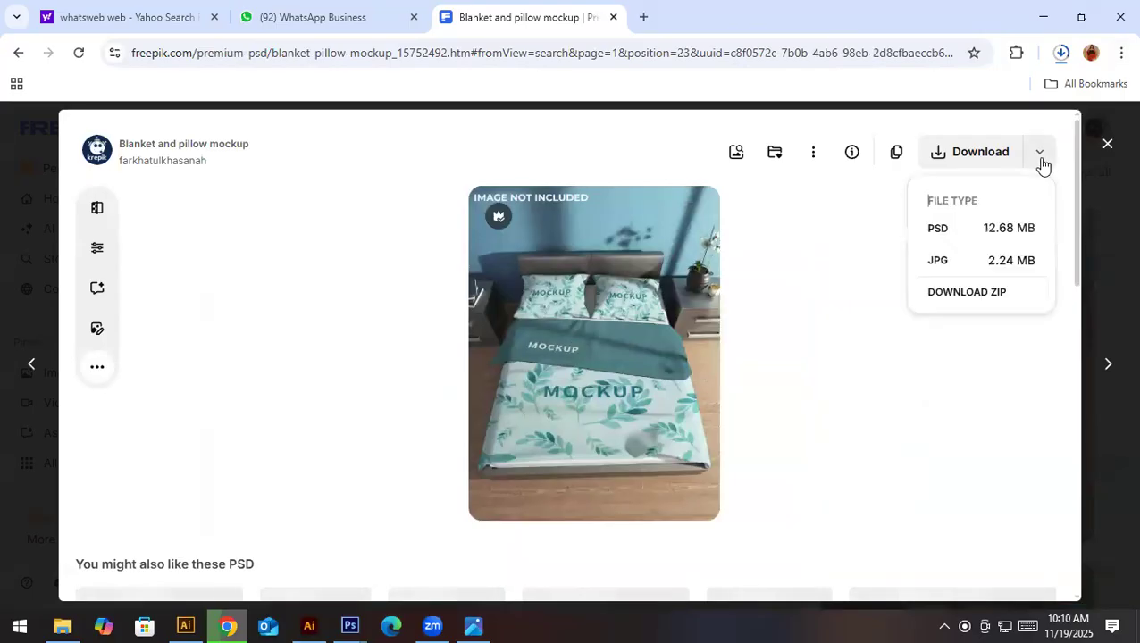
left_click(938, 223)
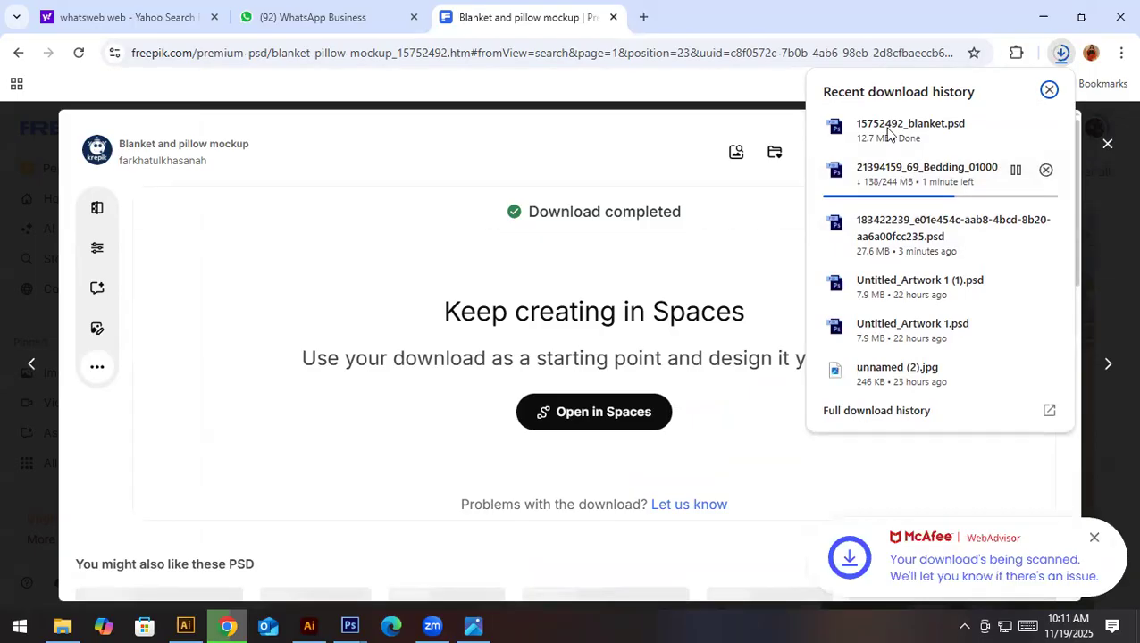
left_click(888, 131)
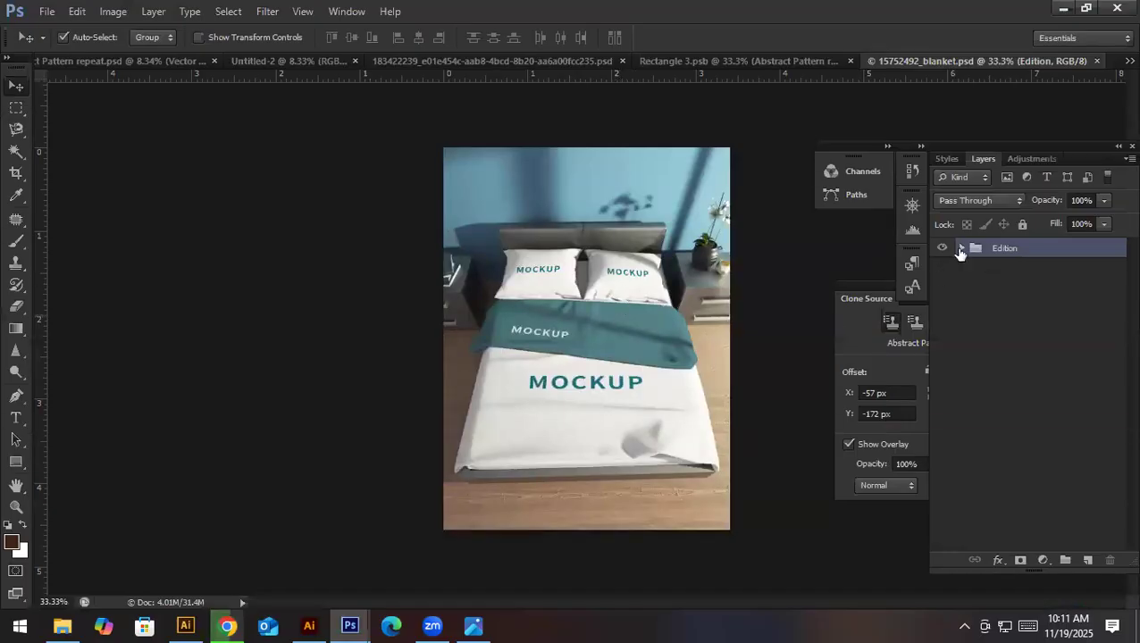
- Expand the Edition and blanket groups and open the outer blanket's smart object for editing
left_click(960, 248)
left_click(975, 318)
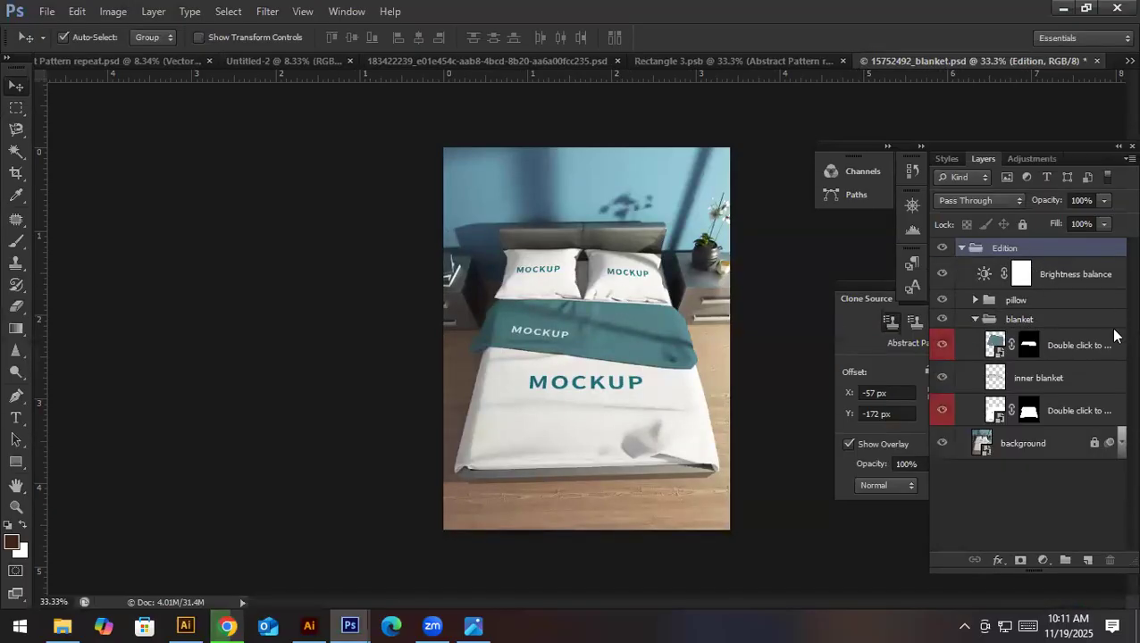
left_click(941, 344)
left_click(942, 343)
double_click(996, 410)
left_click(635, 283)
left_click(505, 266)
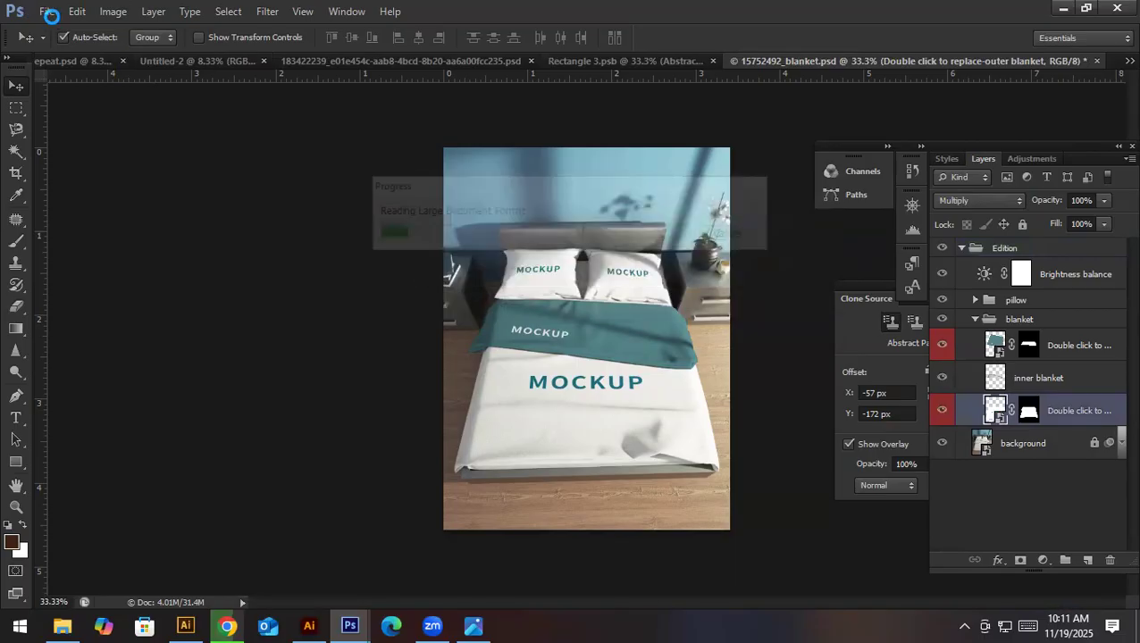
left_click(571, 256)
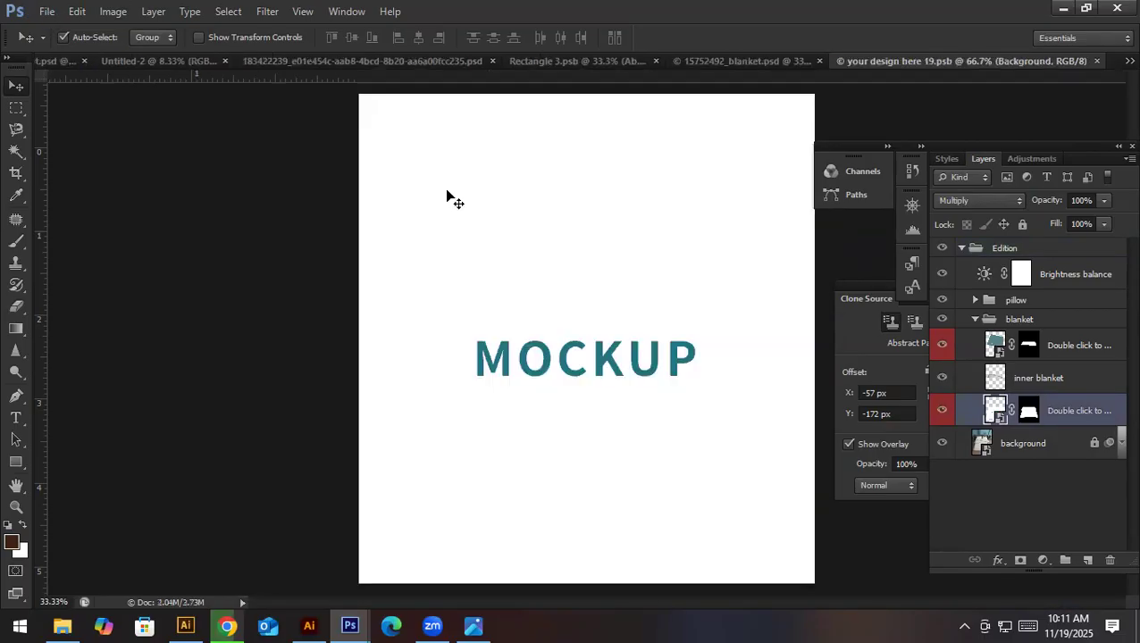
- Place Abstract Pattern.jpg from the 3 Days workshop material folder into the outer blanket's smart object
left_click(46, 11)
left_click(79, 288)
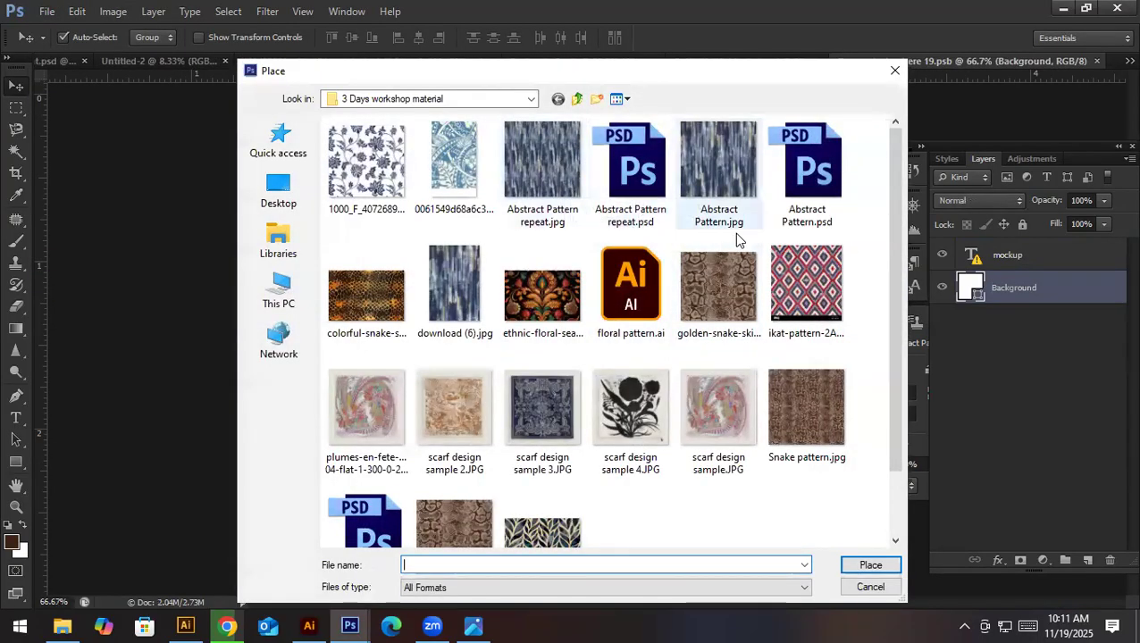
double_click(722, 174)
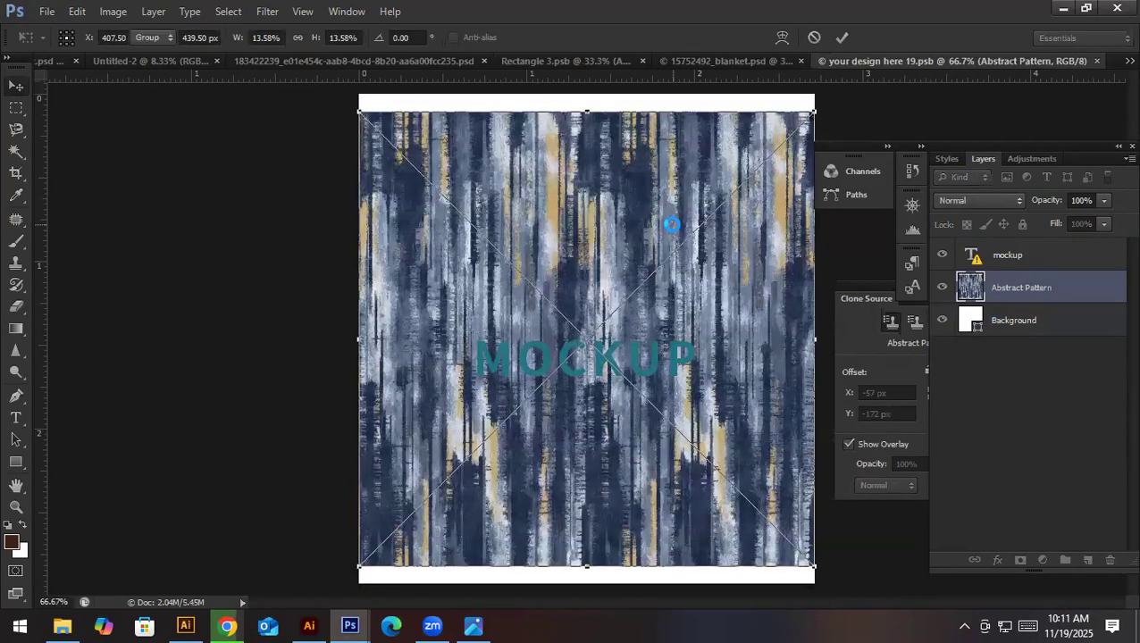
key("Return")
- Delete the mockup text layer and the white Background layer from the smart object
left_click(1023, 259)
key("Delete")
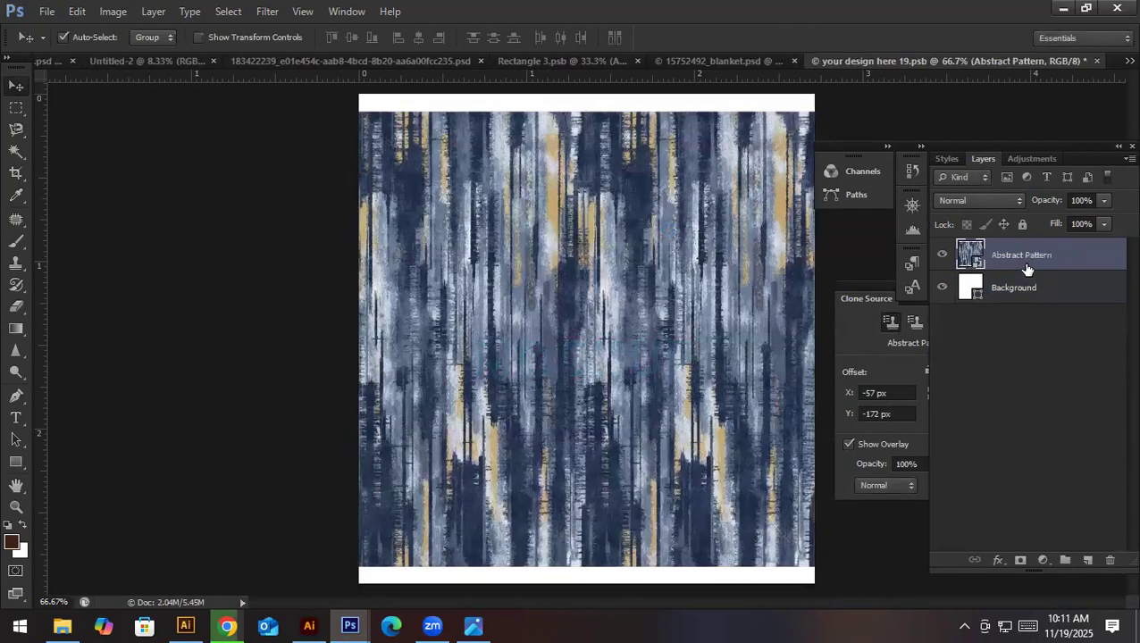
left_click(1014, 287)
key("Delete")
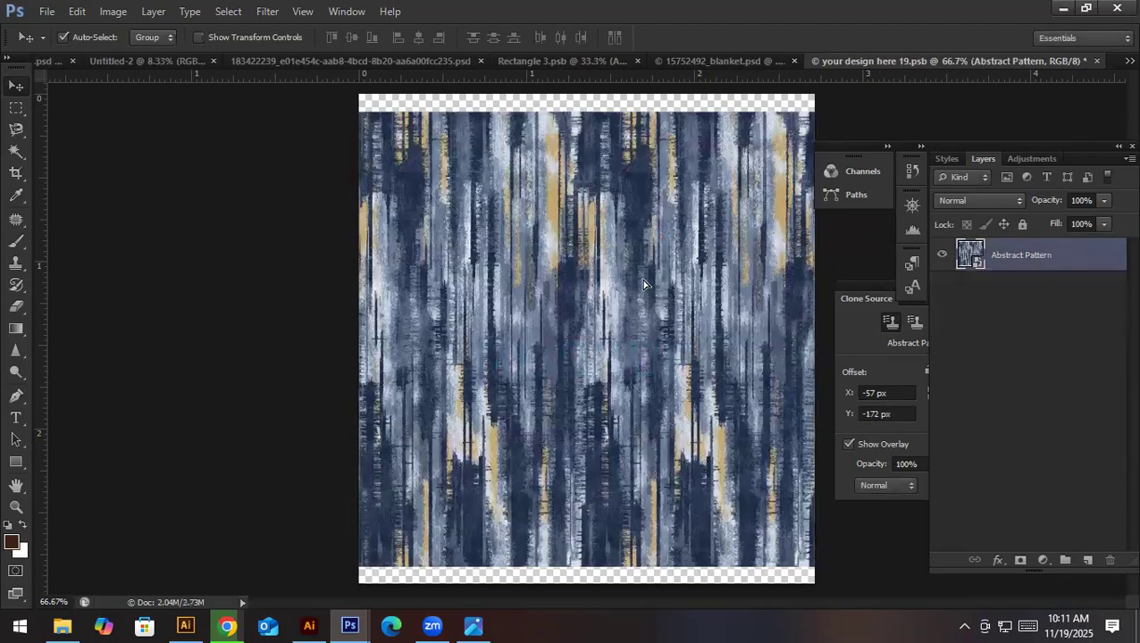
- Align the pattern to the canvas's upper edge, scaled to 14.85% to cover it, and save the smart object back into the blanket mockup
left_click_drag(639, 286, 635, 267)
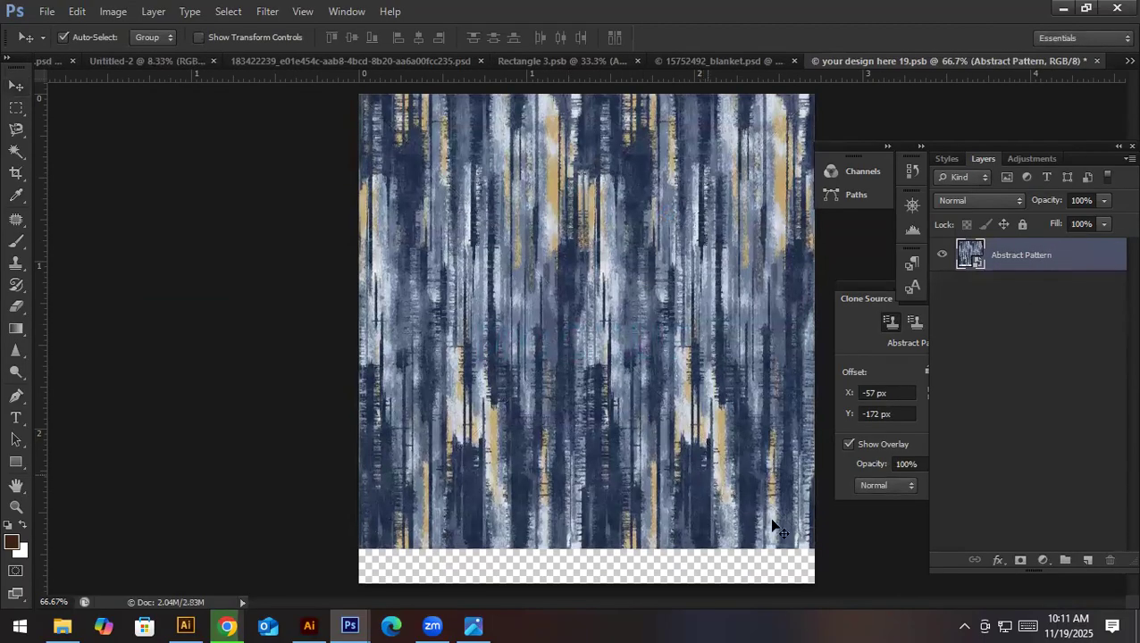
key("ctrl+t")
left_click_drag(814, 551, 857, 590)
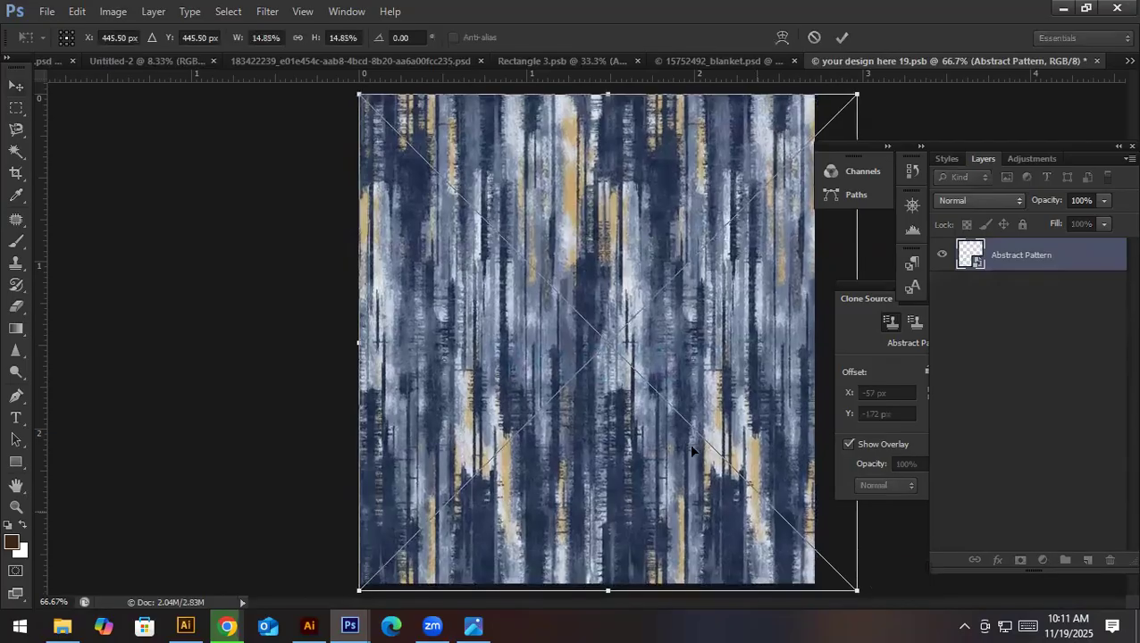
key("Return")
key("ctrl+s")
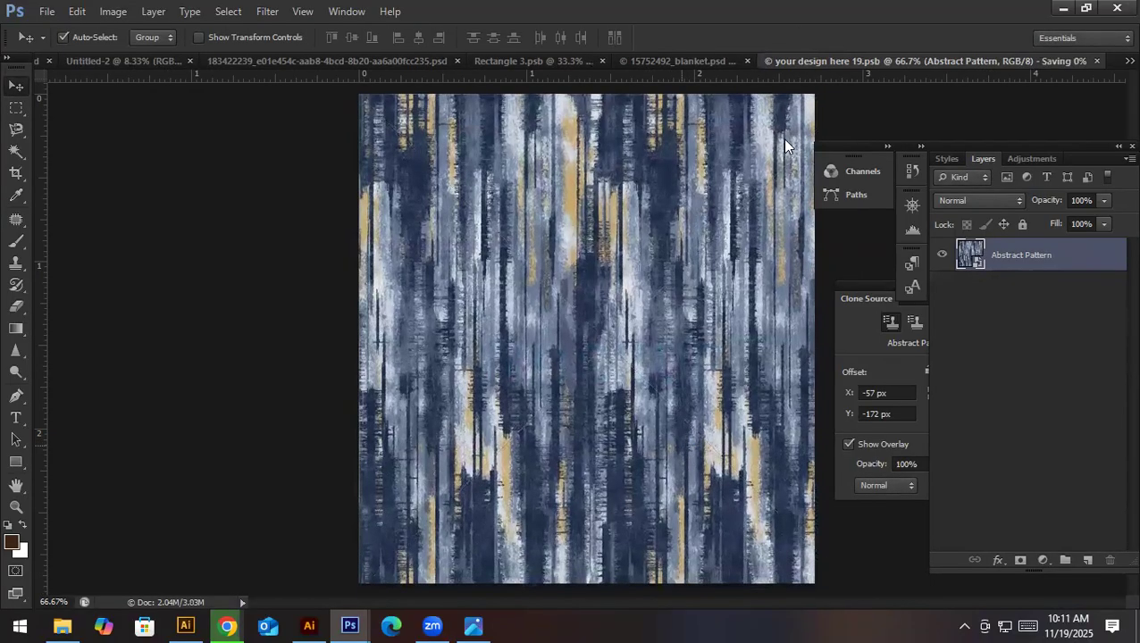
left_click(733, 62)
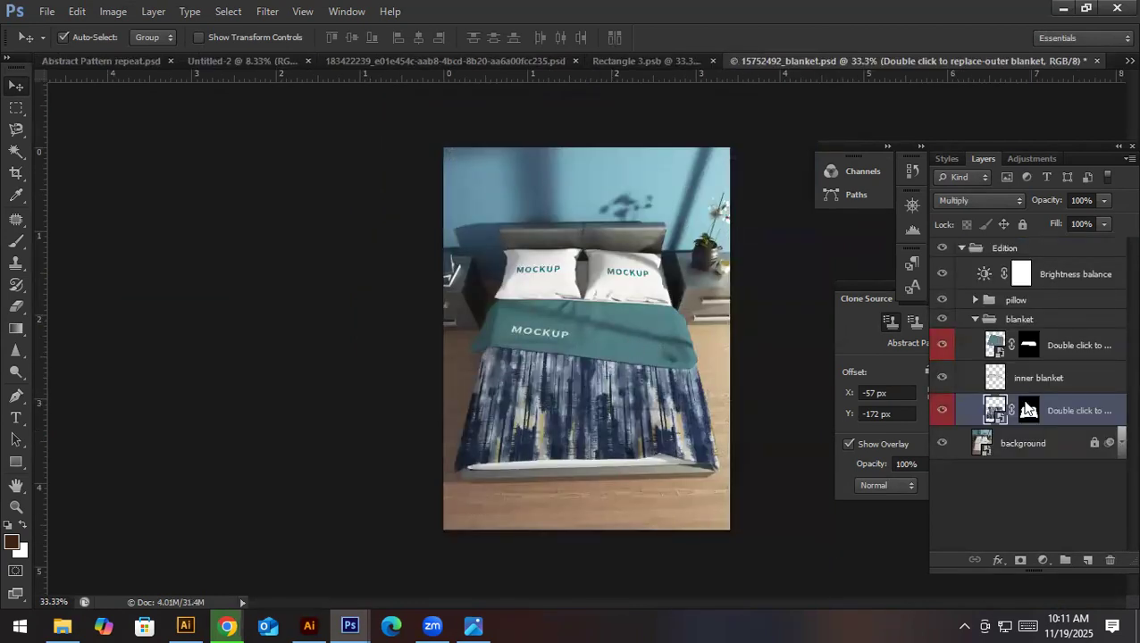
- Open the inner blanket's smart object for editing and accept the missing-font notice
double_click(998, 354)
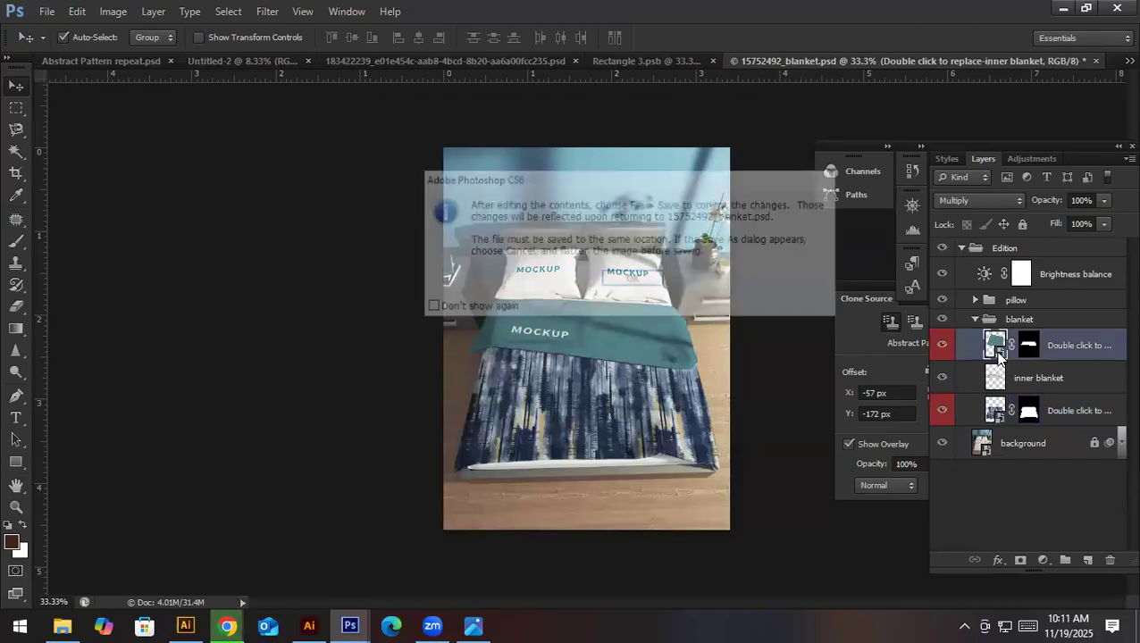
left_click(609, 285)
key("Return")
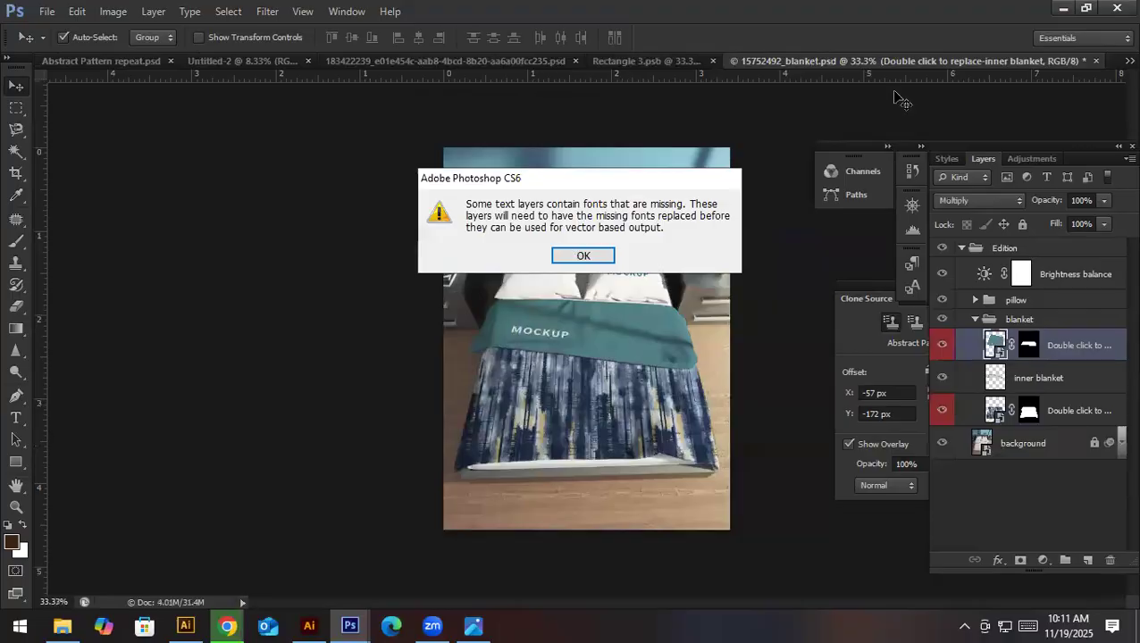
key("Return")
- Fill the inner blanket's background shape with dark navy sampled from the abstract pattern and save the smart object
key("i")
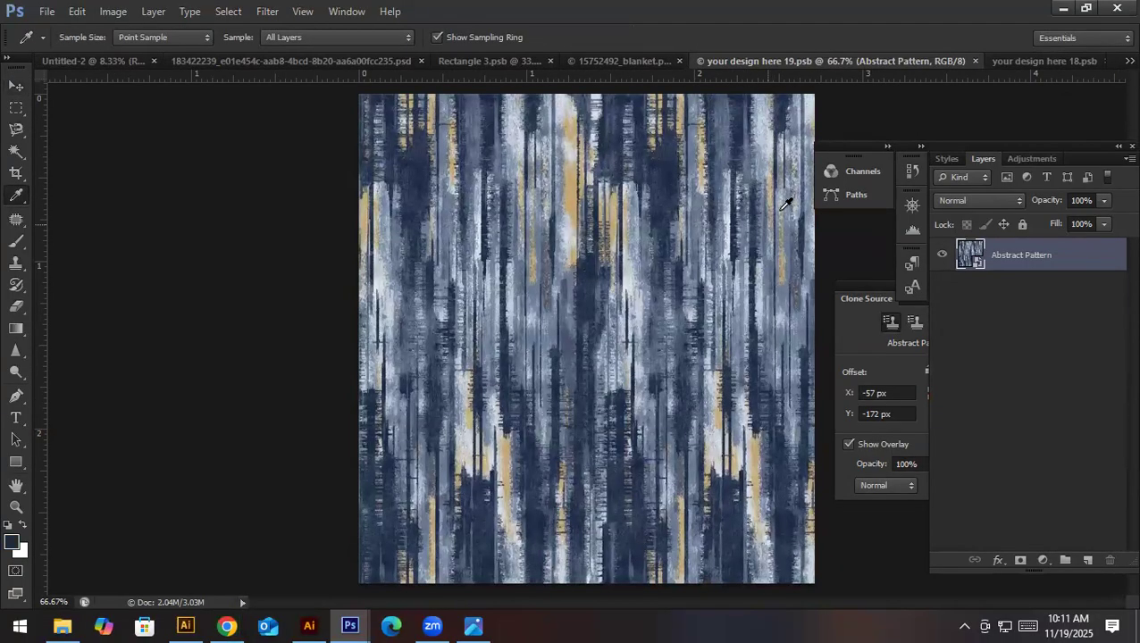
key("ctrl+Tab")
key("alt+BackSpace")
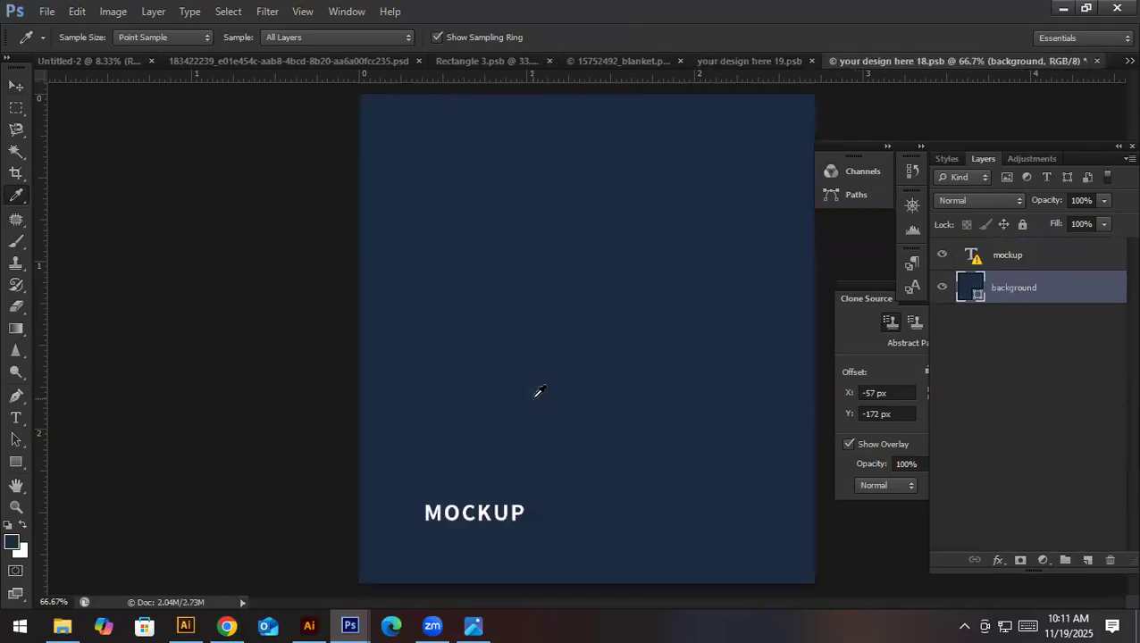
key("ctrl+s")
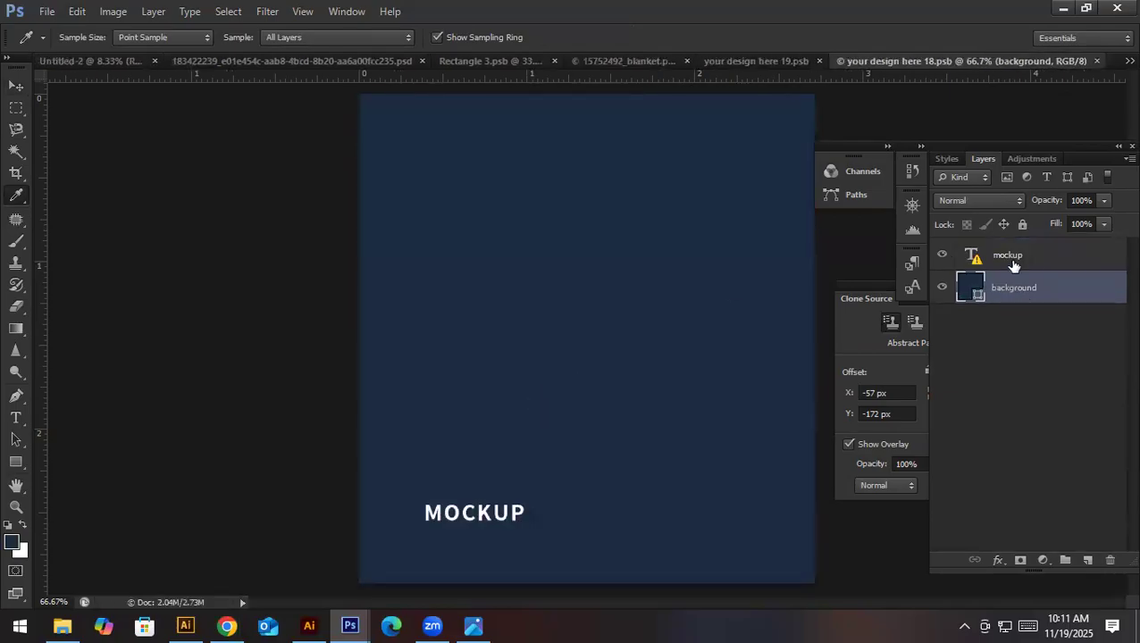
- Delete the mockup text layer from the inner blanket's smart object, save it and return to the blanket mockup
left_click(1012, 259)
key("Delete")
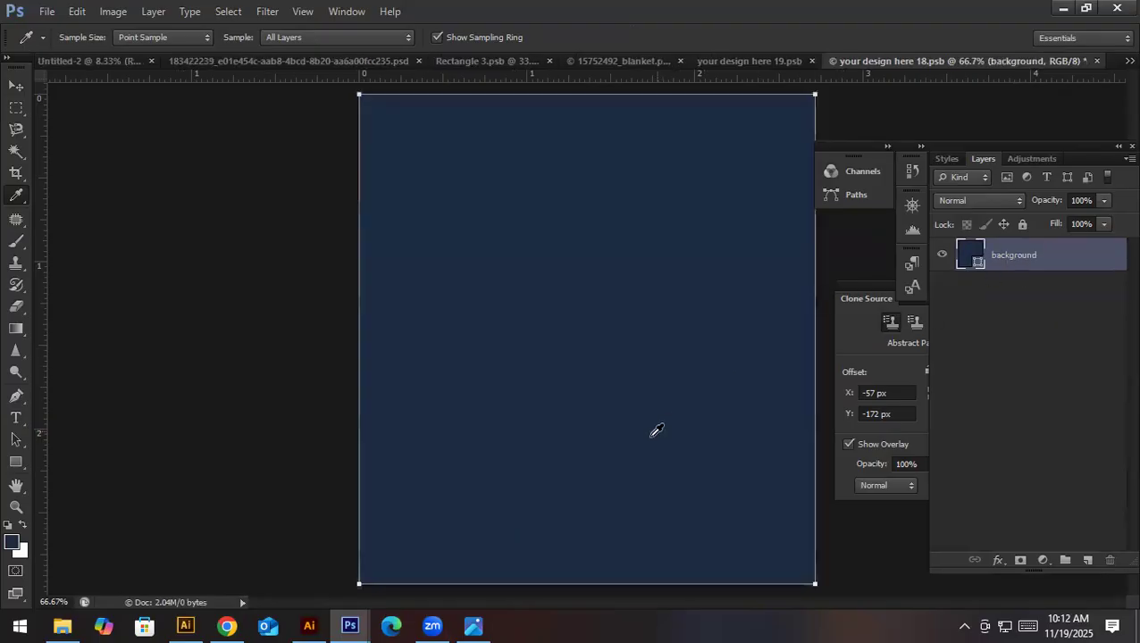
key("ctrl+s")
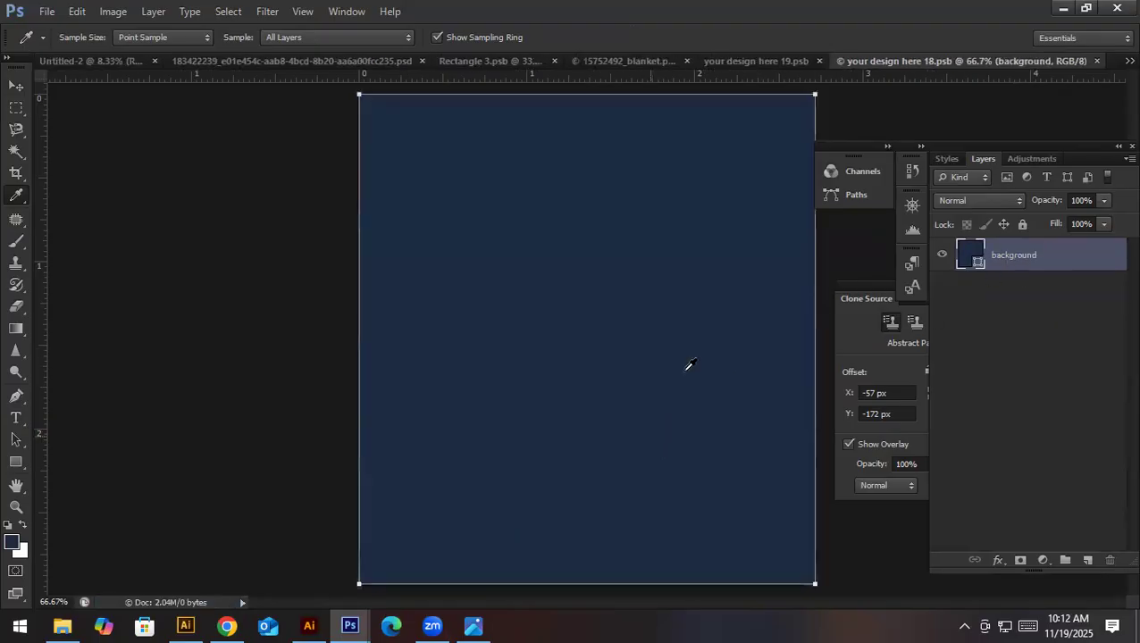
left_click(789, 59)
left_click(625, 61)
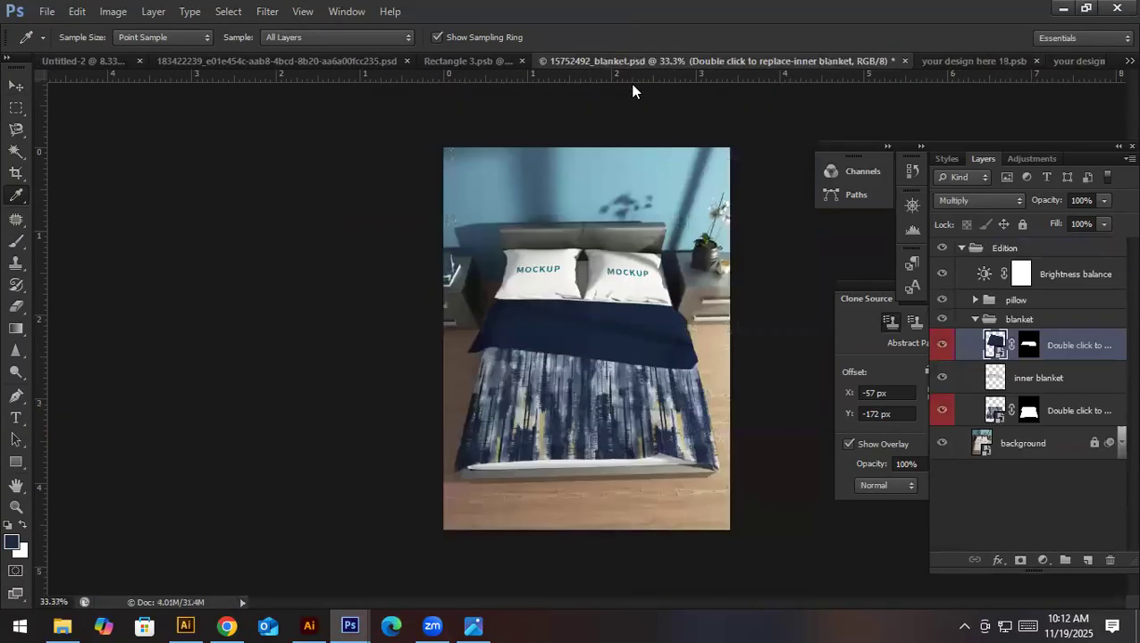
- Expand the pillow group and open the left pillow's smart object for editing
key("v")
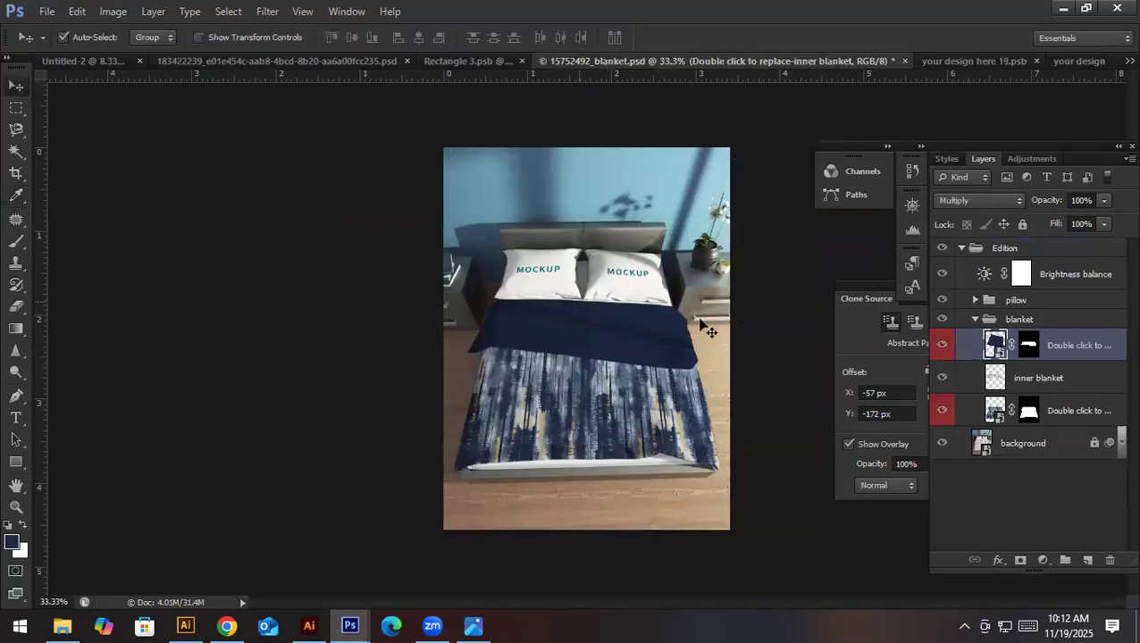
left_click(974, 300)
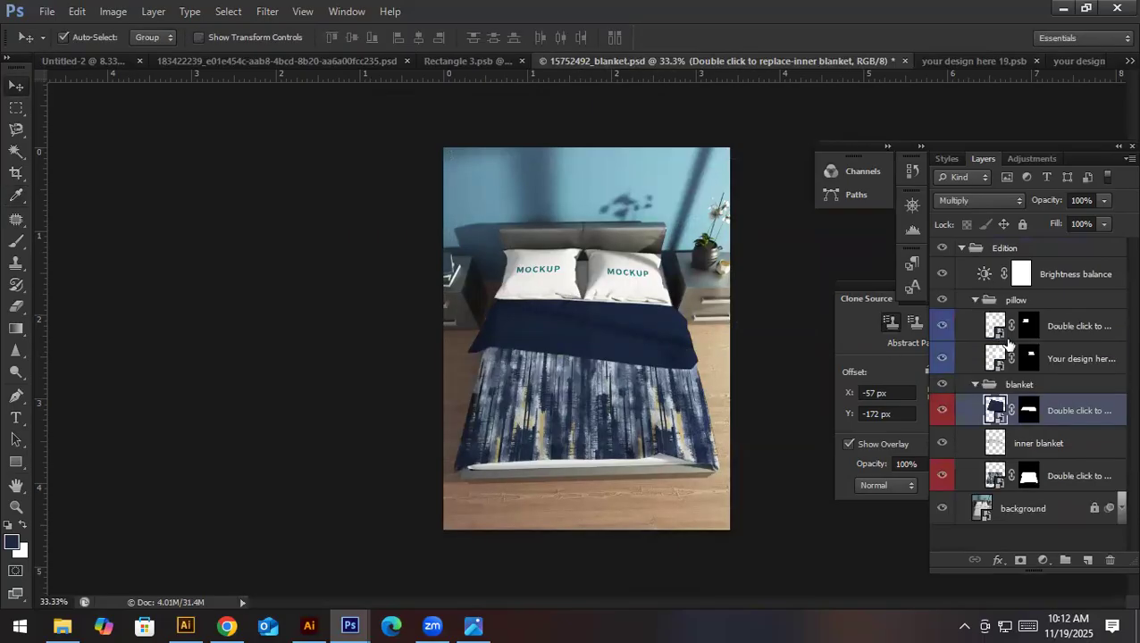
double_click(993, 332)
left_click(604, 284)
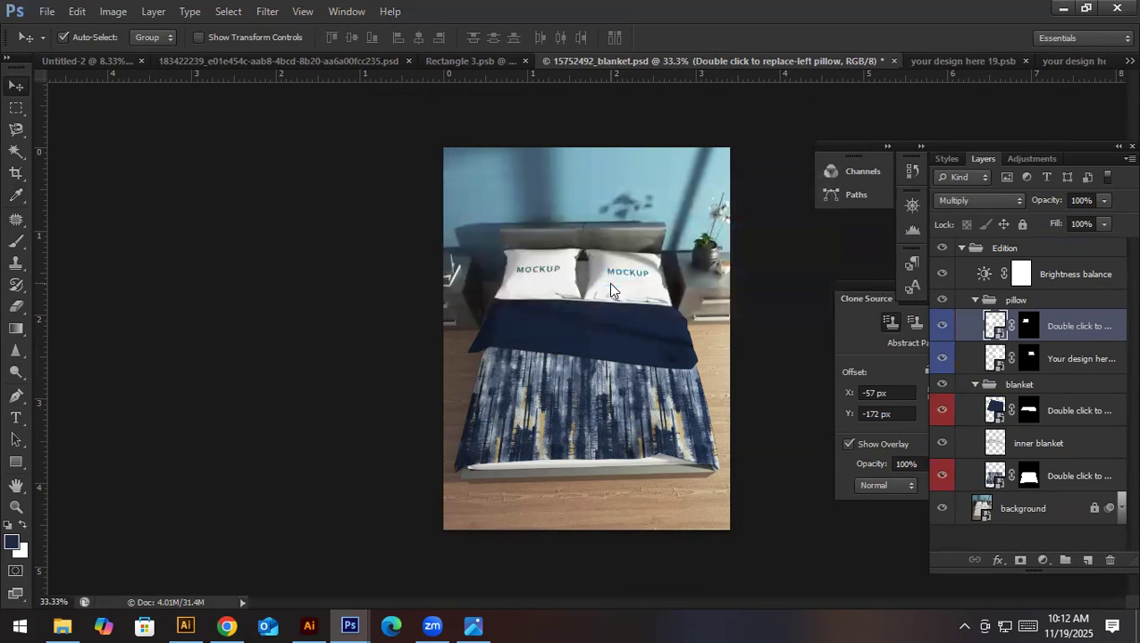
left_click(511, 266)
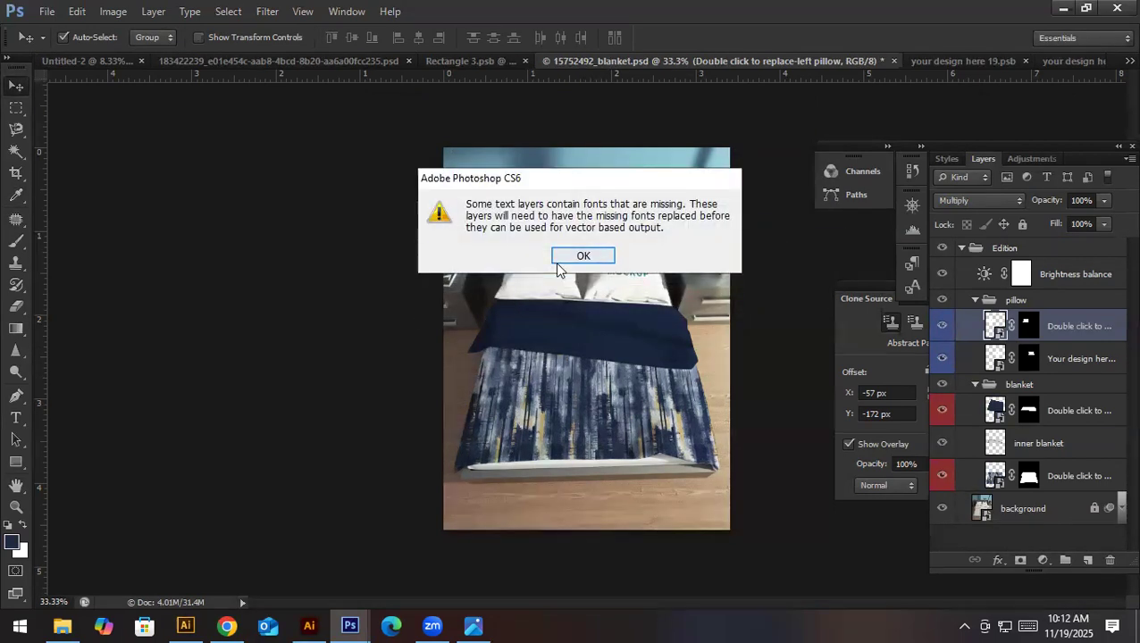
left_click(563, 259)
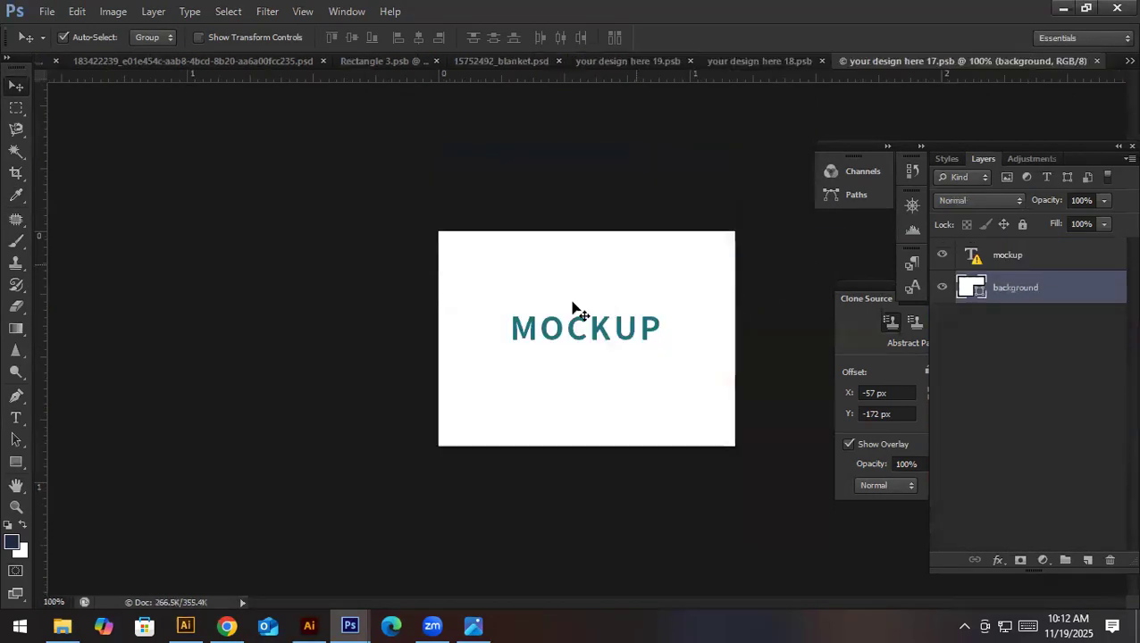
- Try to move the Abstract Pattern layer from the outer blanket's smart object into another document, and undo the shift
left_click(631, 64)
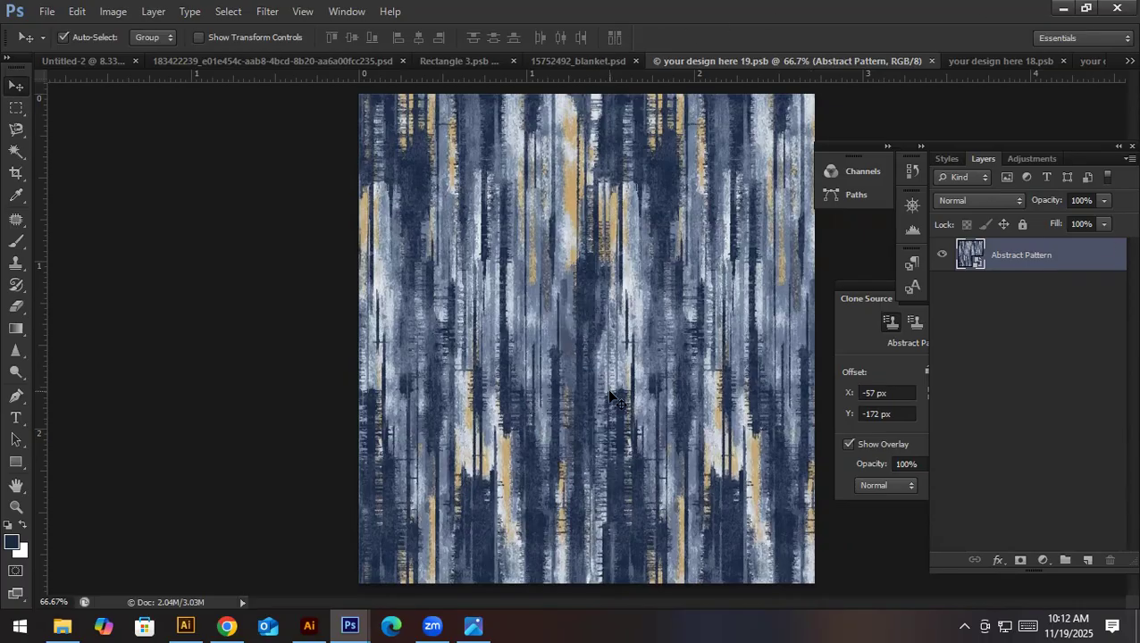
left_click_drag(563, 395, 1019, 63)
left_click_drag(960, 83, 652, 125)
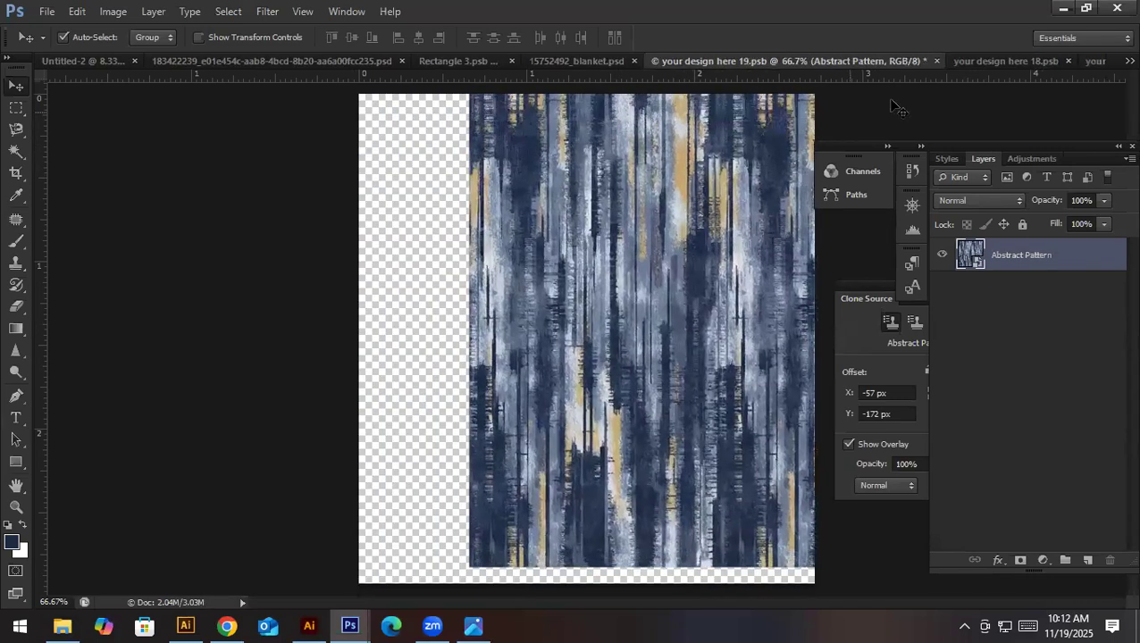
left_click(962, 61)
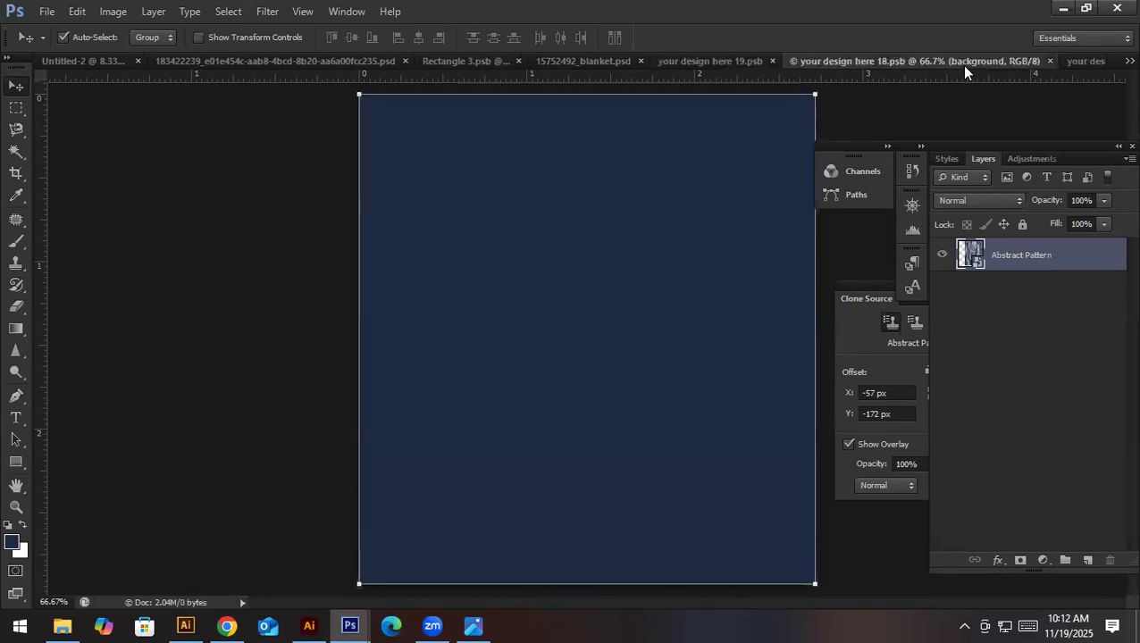
right_click(961, 65)
left_click(706, 61)
left_click(706, 61)
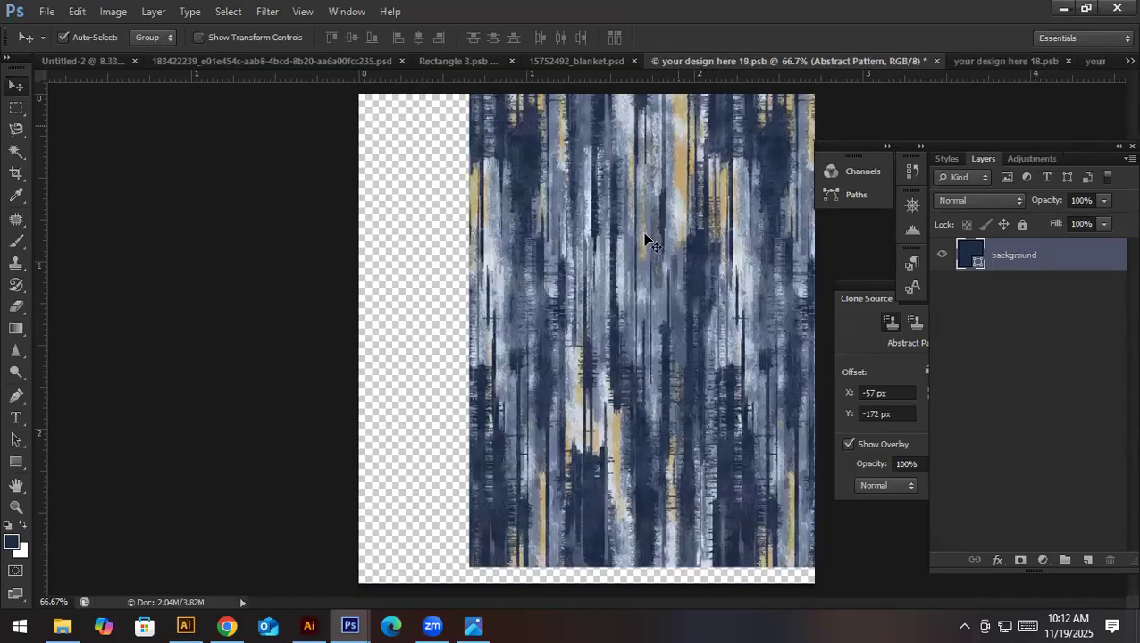
key("ctrl+z")
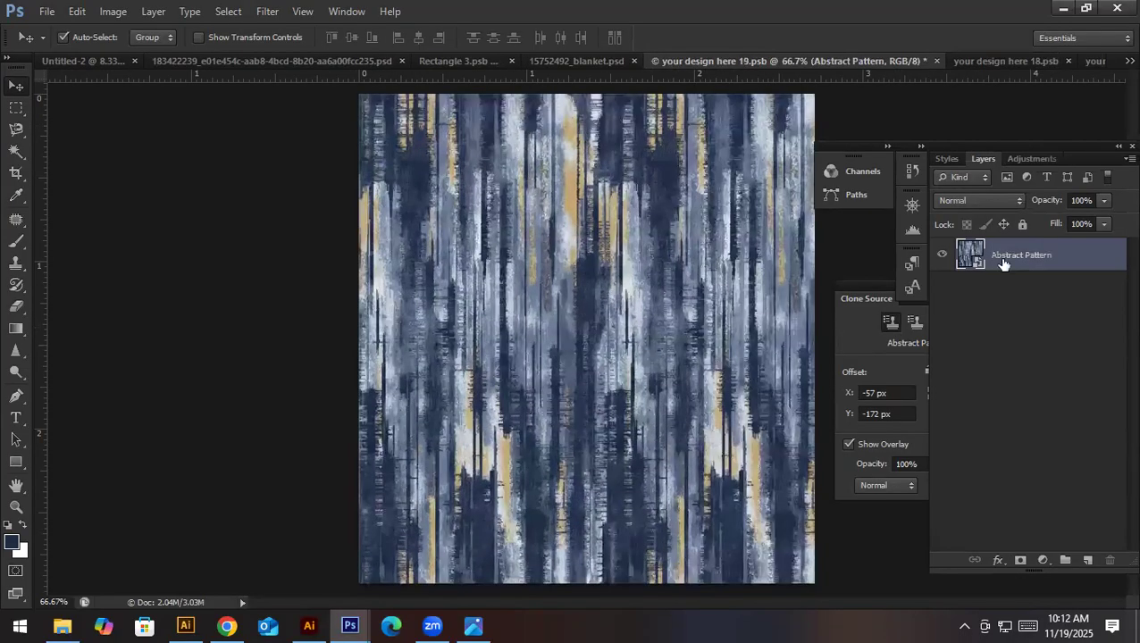
- Copy the whole pattern from the outer blanket's smart object, paste it into the inner blanket's, save and check the mockup
left_click(969, 254, "ctrl")
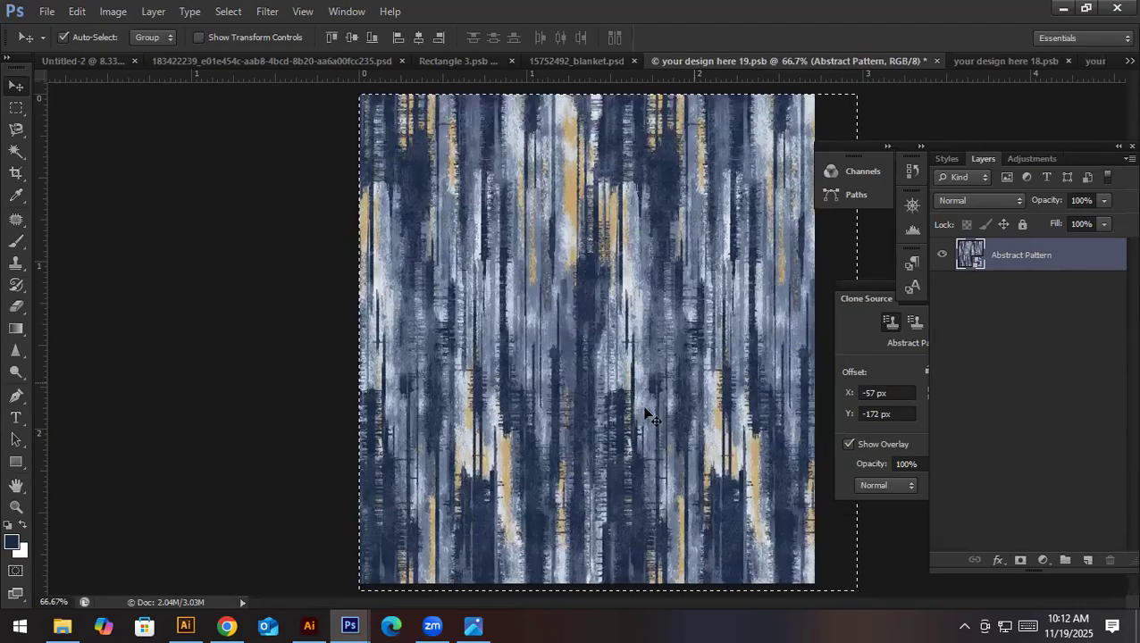
left_click(979, 59)
key("ctrl+v")
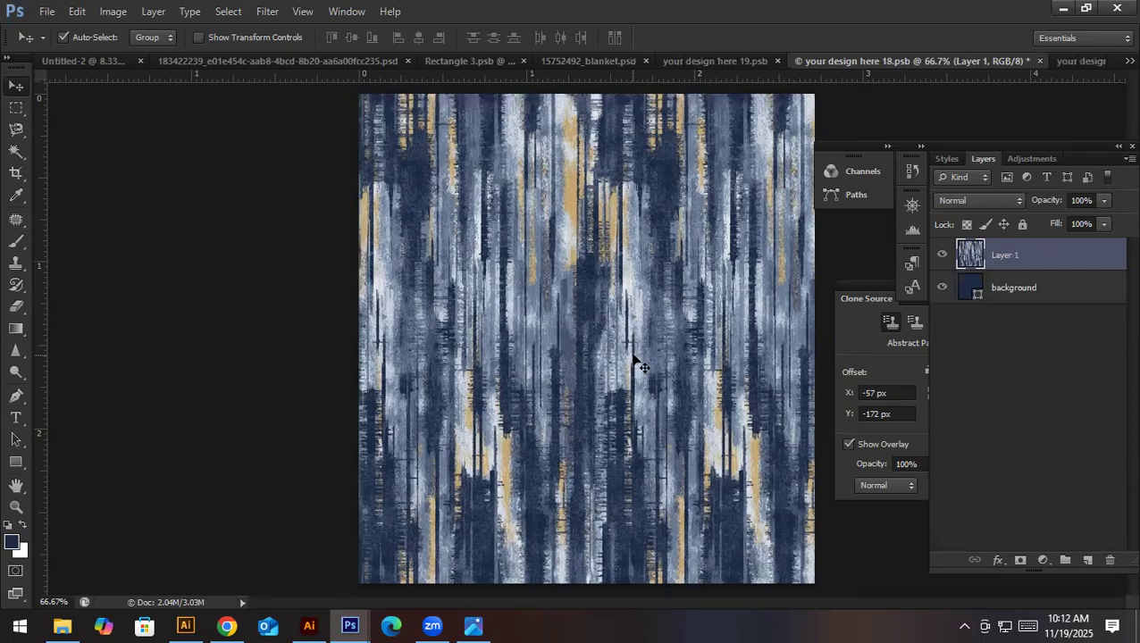
left_click(573, 60)
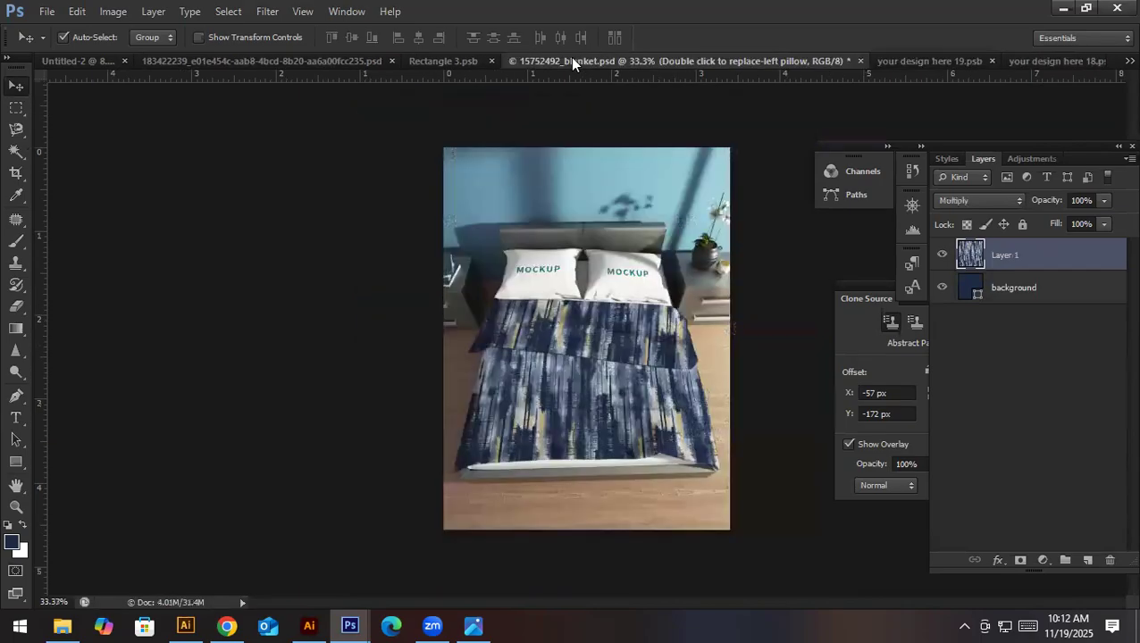
- Revert the inner blanket to solid navy in the mockup and close both blanket smart object documents
left_click(929, 60)
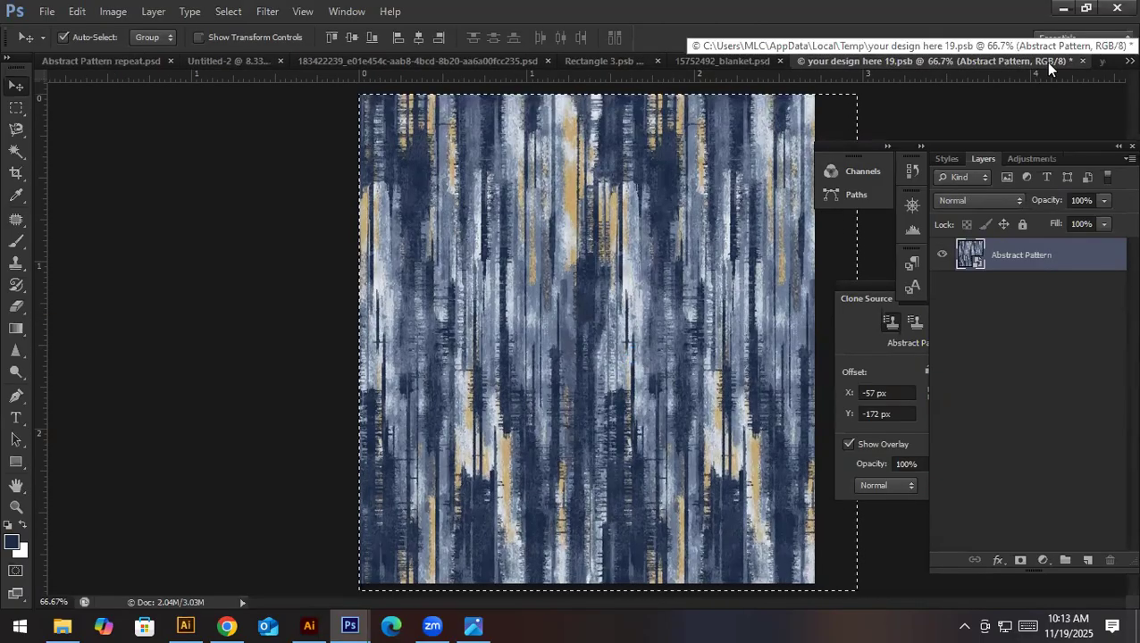
left_click(1098, 61)
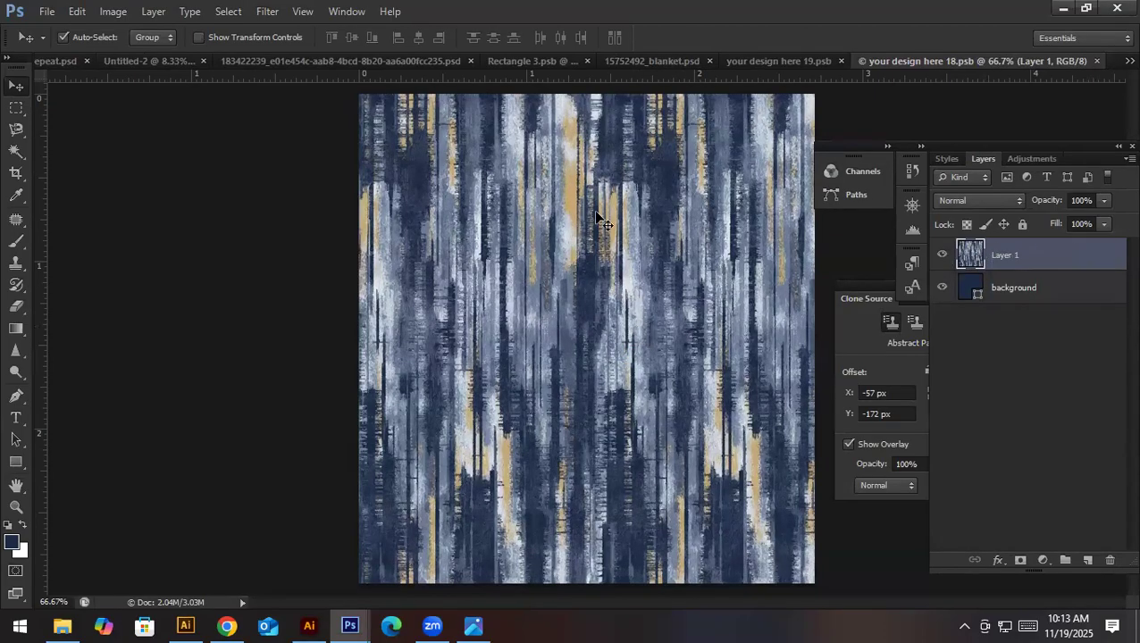
left_click(632, 61)
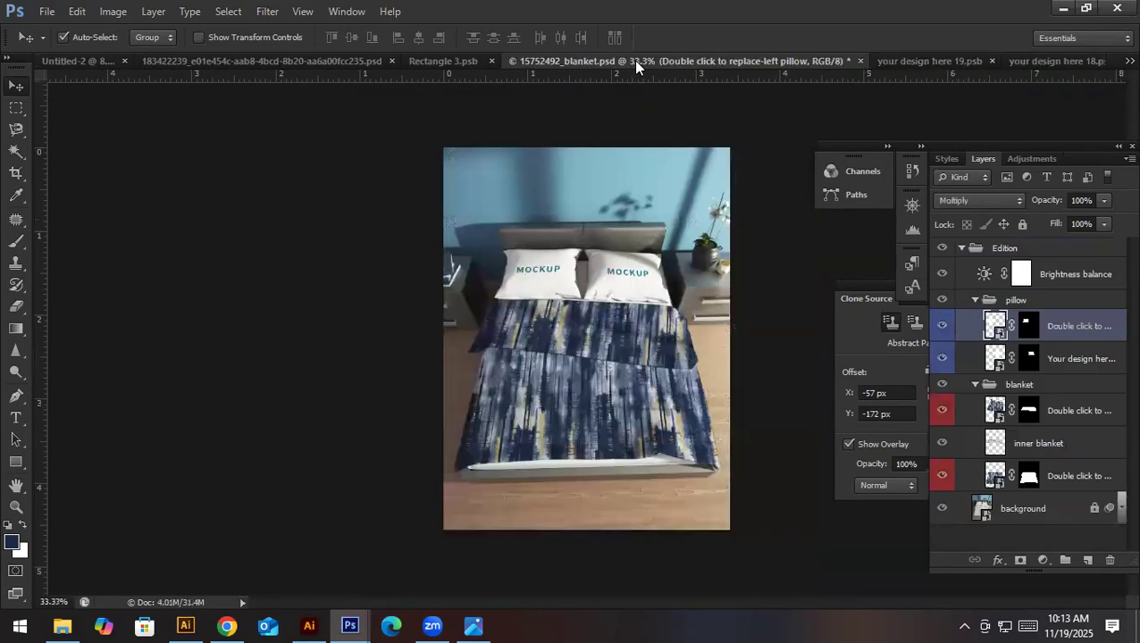
left_click(974, 59)
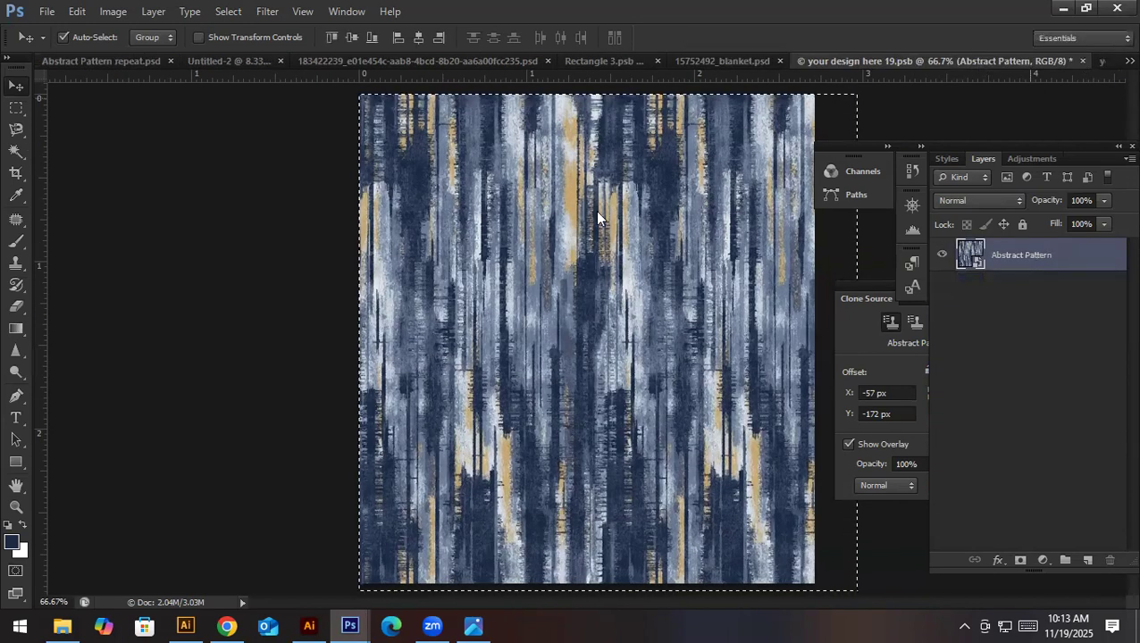
left_click(1082, 60)
left_click(989, 59)
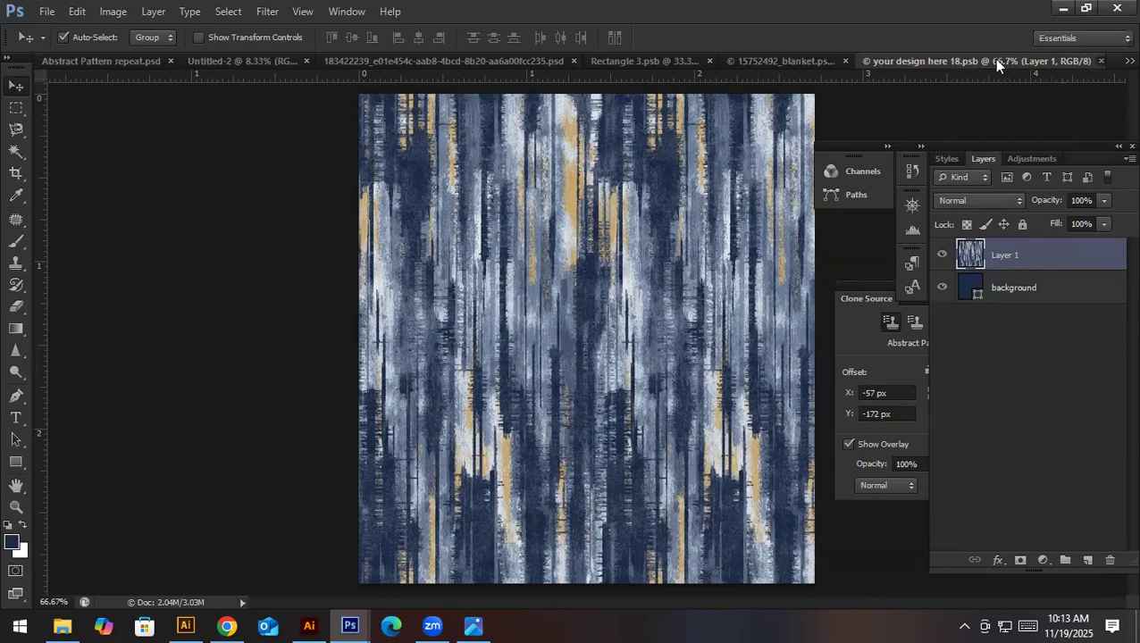
left_click(1100, 61)
- Paste the copied pattern into the left pillow's smart object, delete its mockup text layer, and save it back into the mockup
left_click(1129, 60)
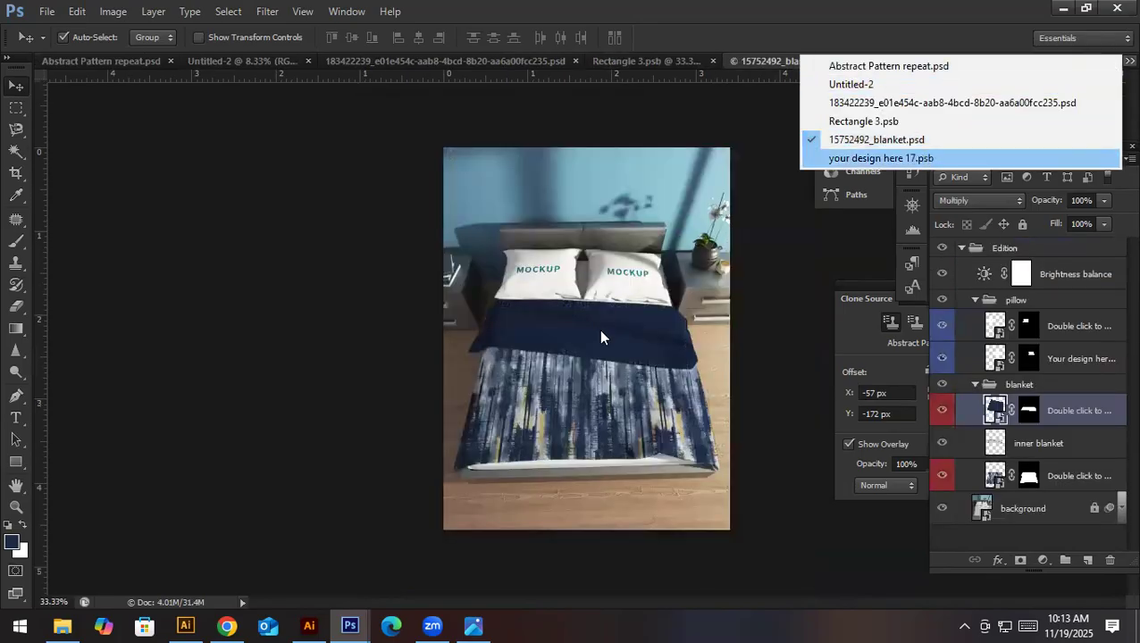
key("Return")
key("ctrl+v")
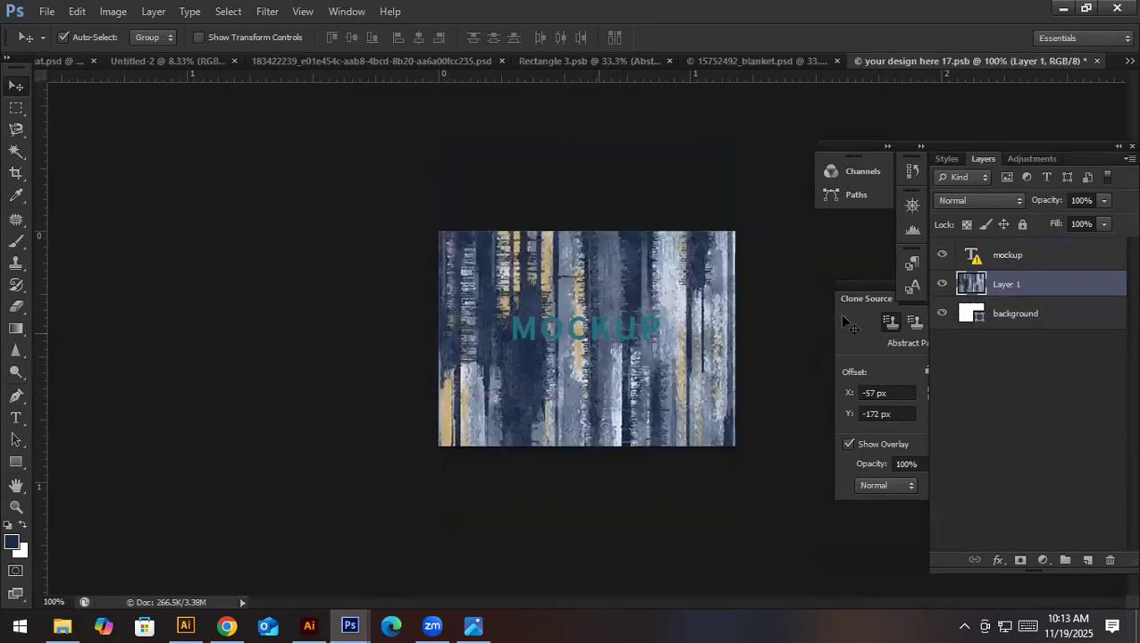
left_click(1000, 257)
key("Delete")
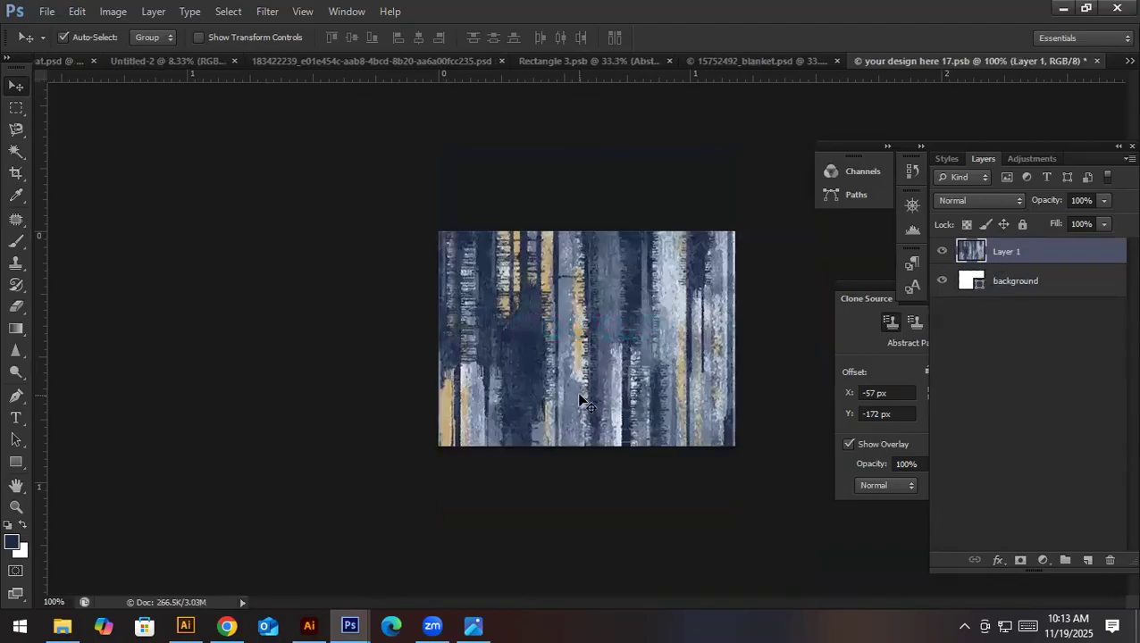
key("ctrl+s")
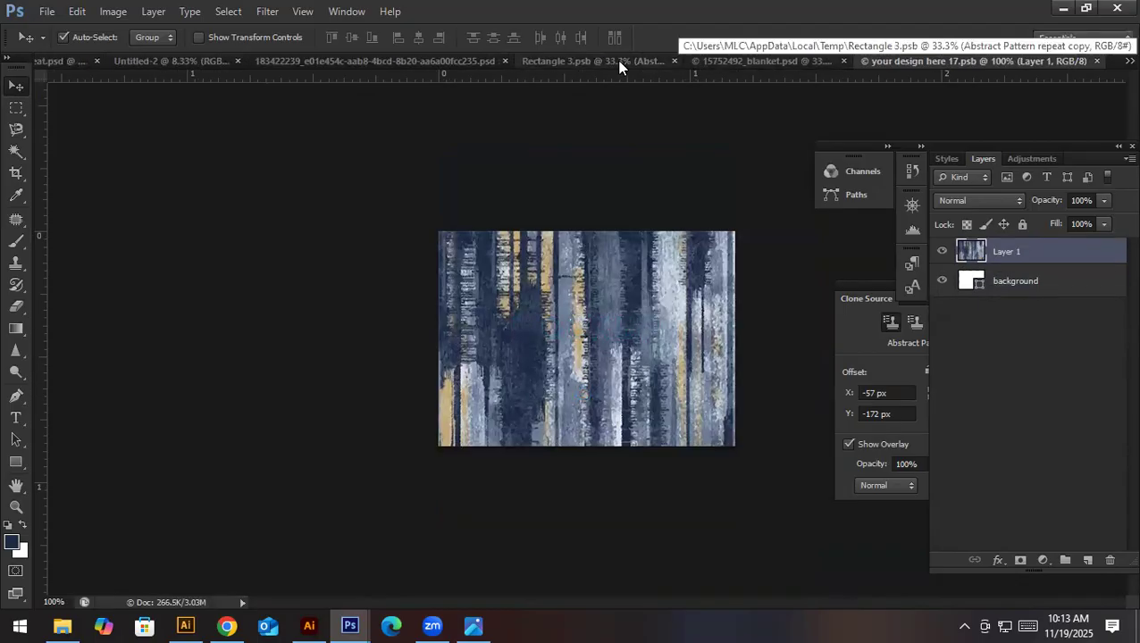
left_click(620, 65)
left_click(929, 60)
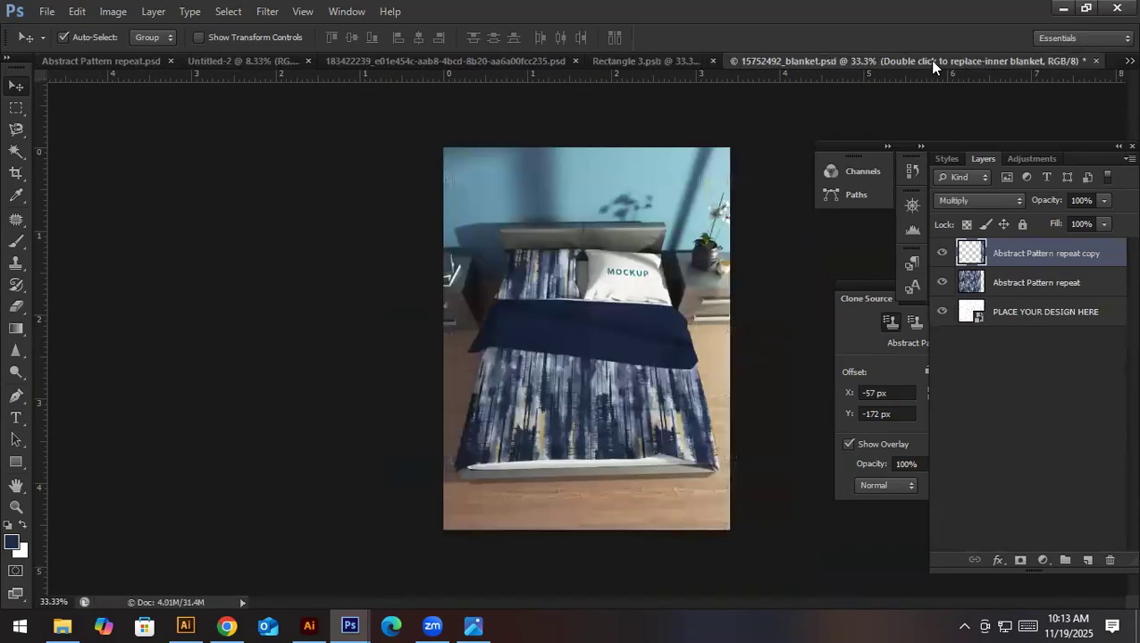
- Open the right pillow's smart object for editing, keeping its layers
double_click(998, 364)
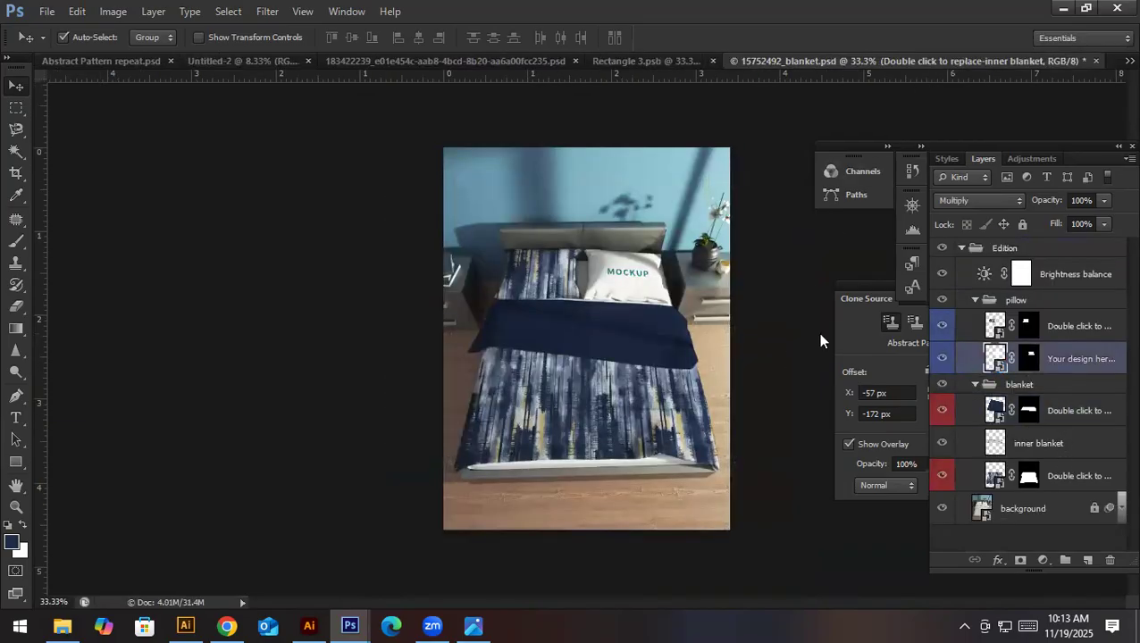
key("Return")
left_click(496, 274)
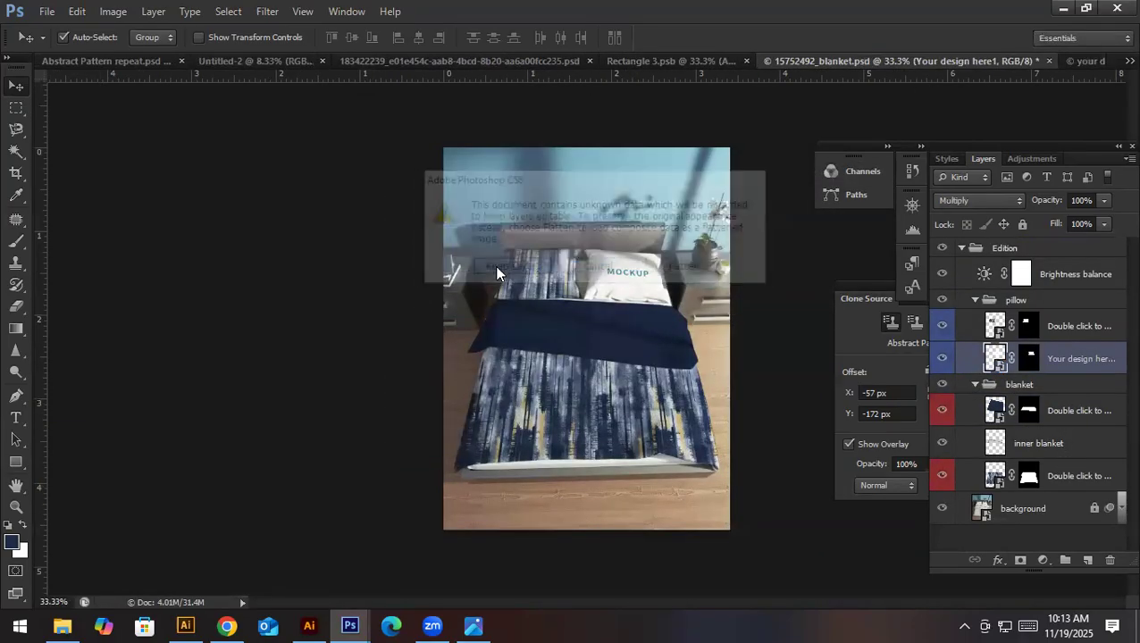
key("Return")
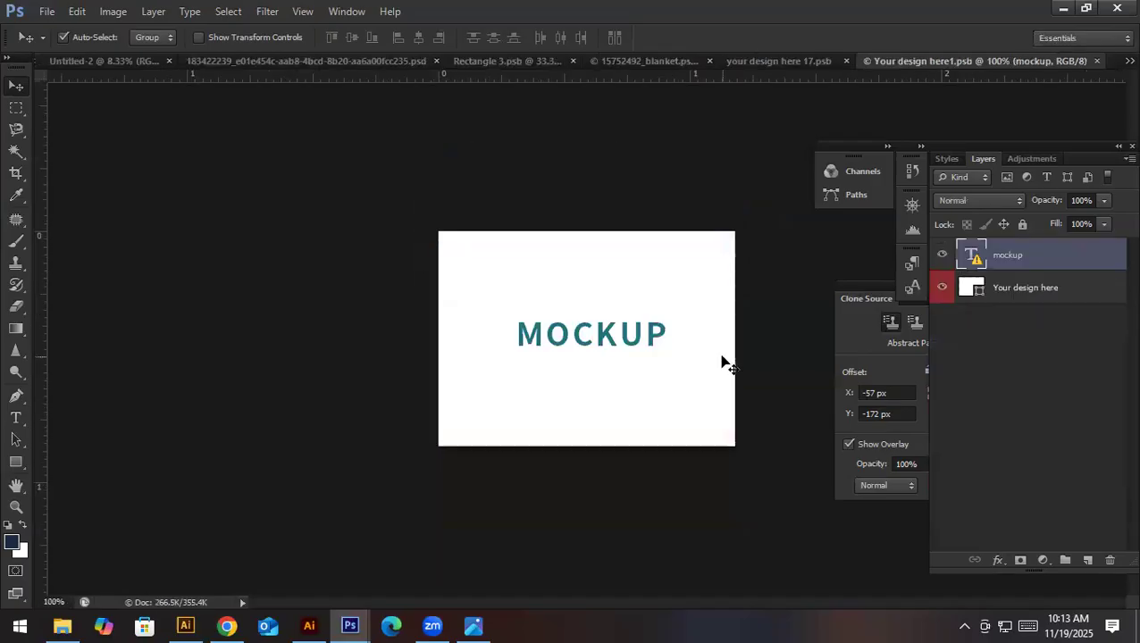
- Paste the copied pattern into the right pillow's smart object and delete its mockup text layer
key("ctrl+v")
left_click(1013, 281)
key("Delete")
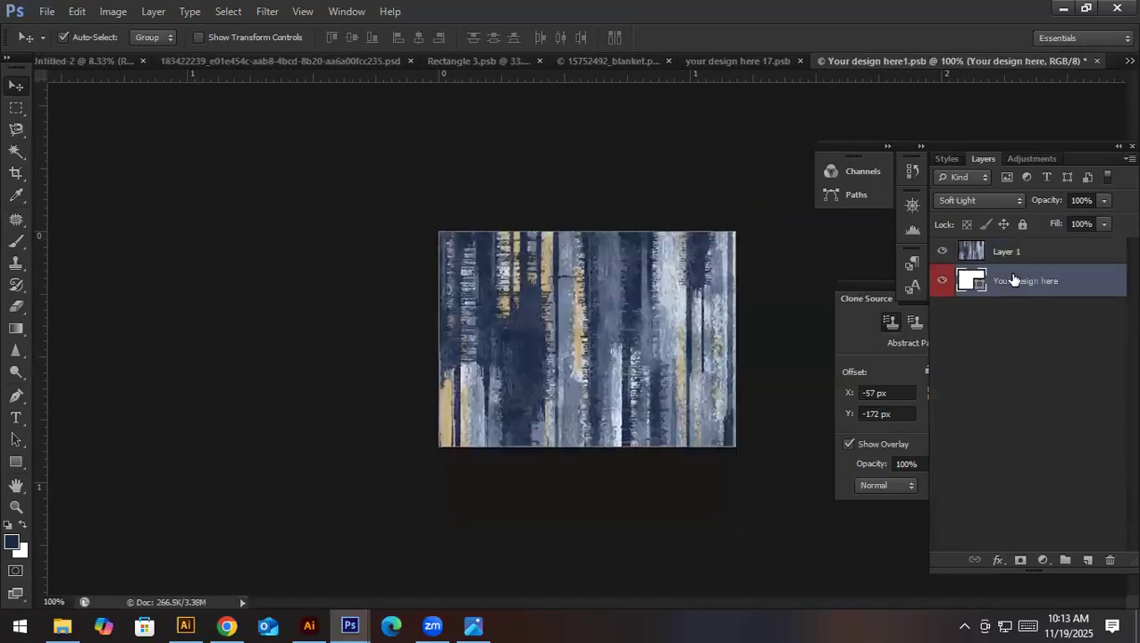
- Save the right pillow's smart object into the blanket mockup and close both pillow smart object documents
key("ctrl+s")
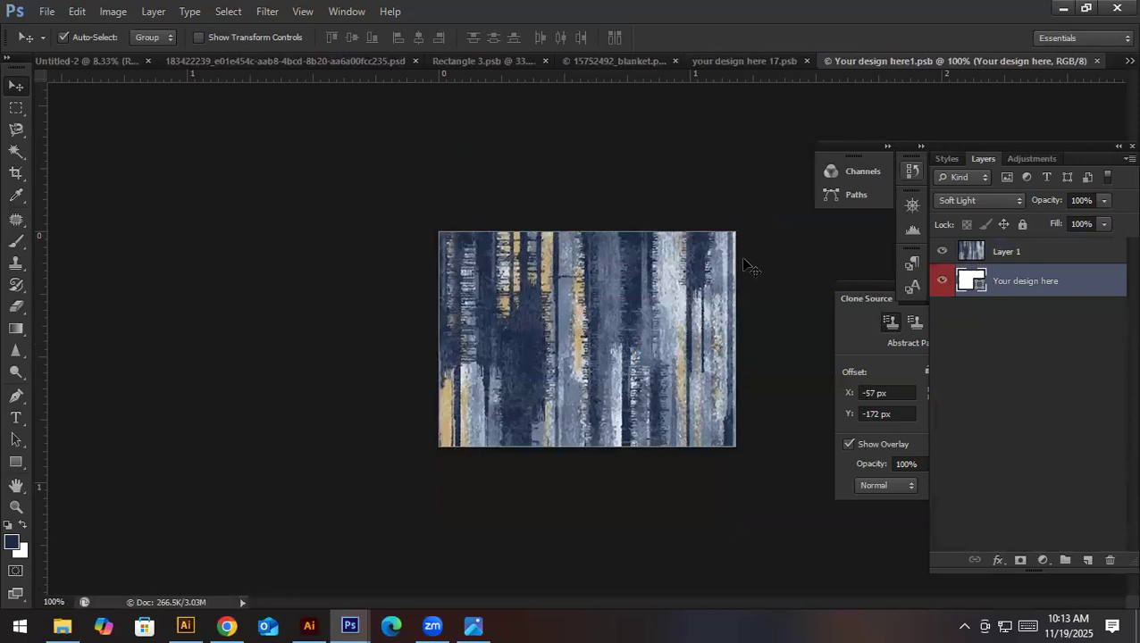
left_click(1097, 61)
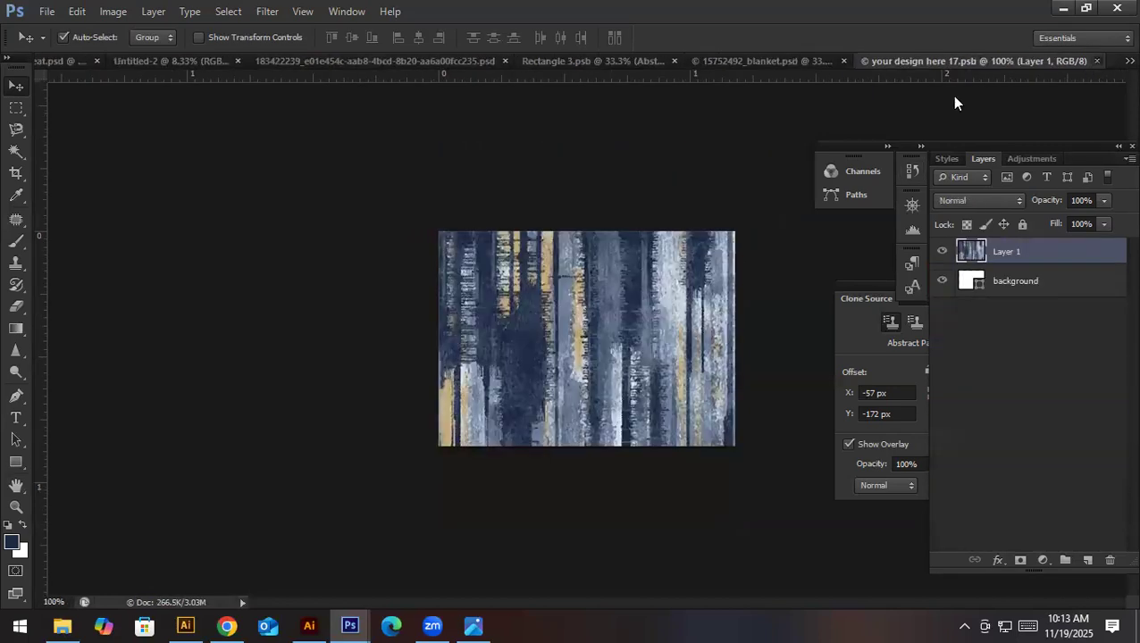
key("ctrl+w")
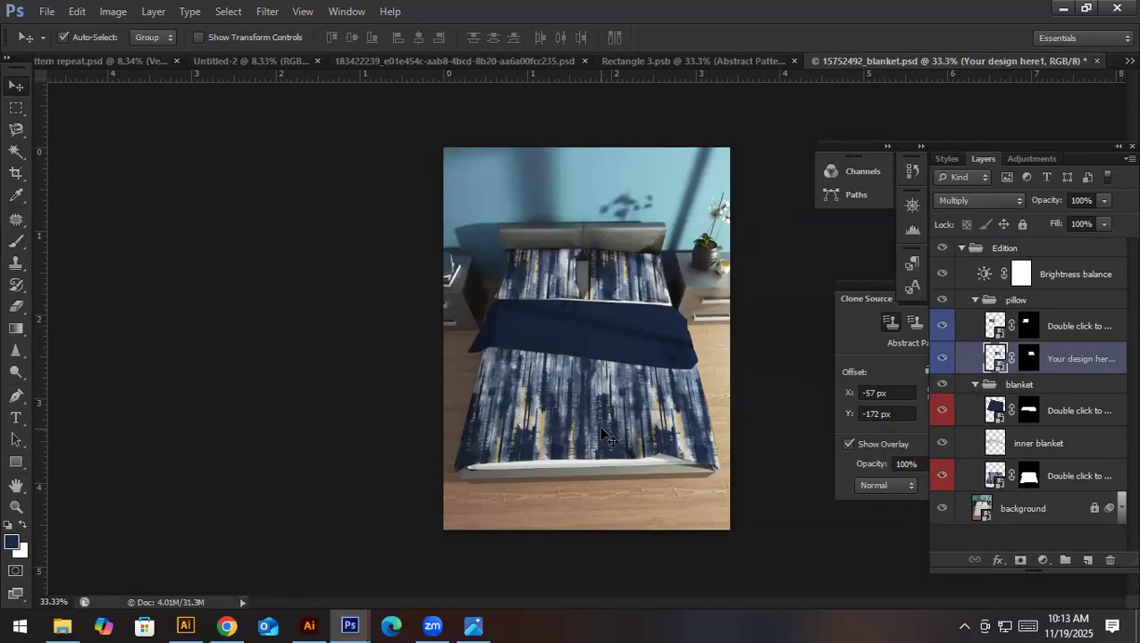
key("ctrl+space")
left_click_drag(593, 327, 608, 383)
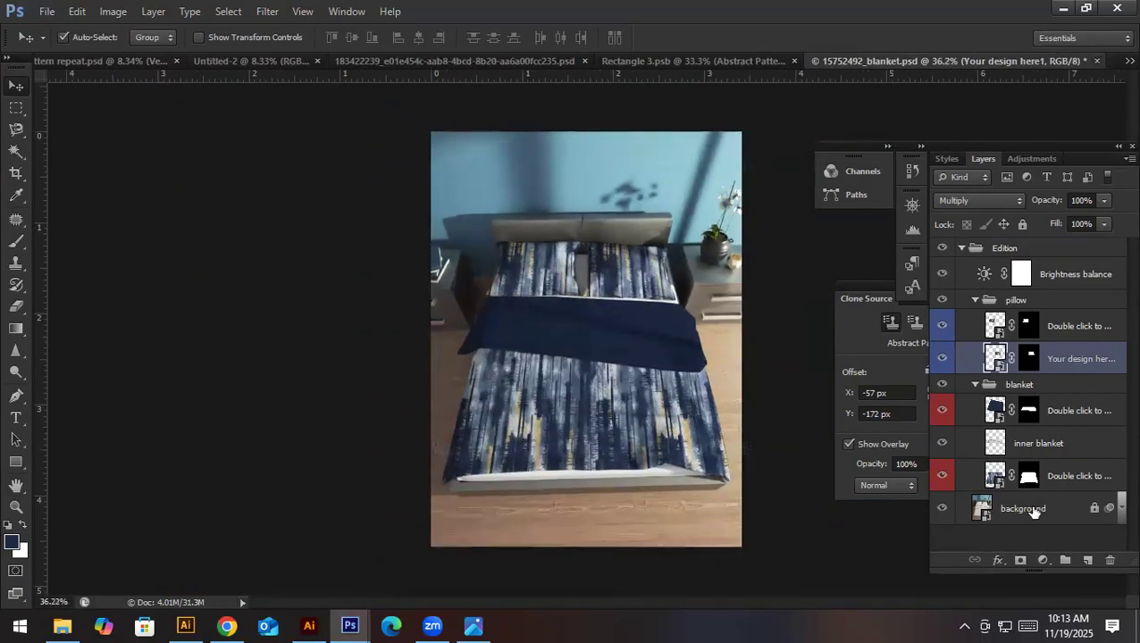
- Toggle the Brightness balance and inner blanket layers off and on to check their effect on the mockup
left_click(942, 275)
left_click(942, 275)
left_click(943, 445)
left_click(944, 444)
- Start saving a JPEG copy of the blanket mockup into the 3 Days workshop material folder on Local Disk (H:)
key("ctrl+shift+s")
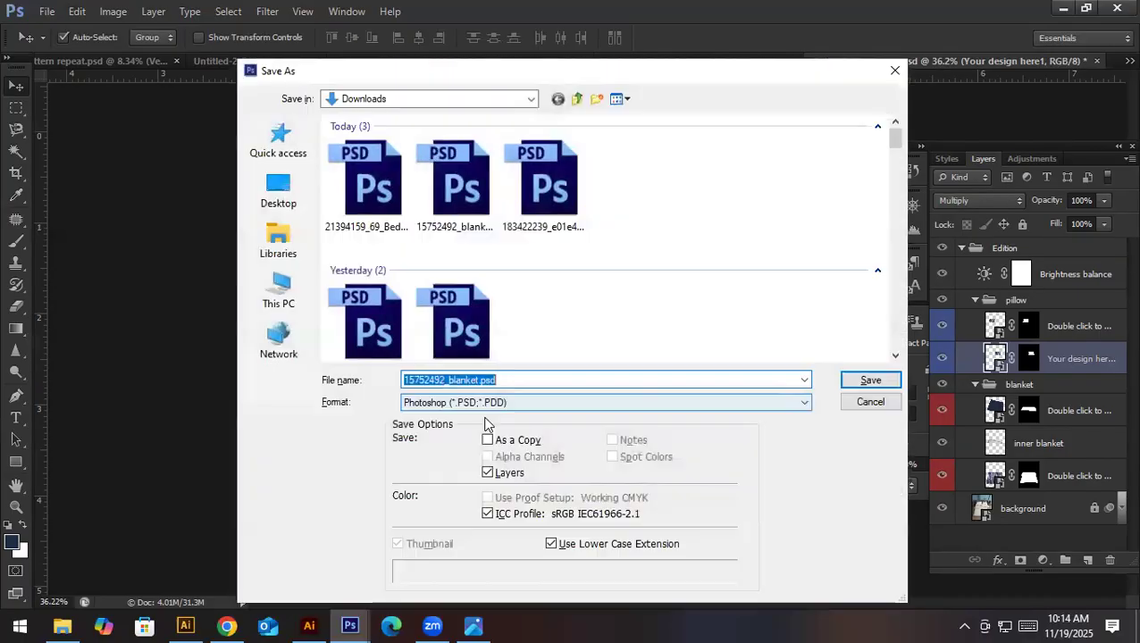
left_click(485, 402)
left_click(483, 505)
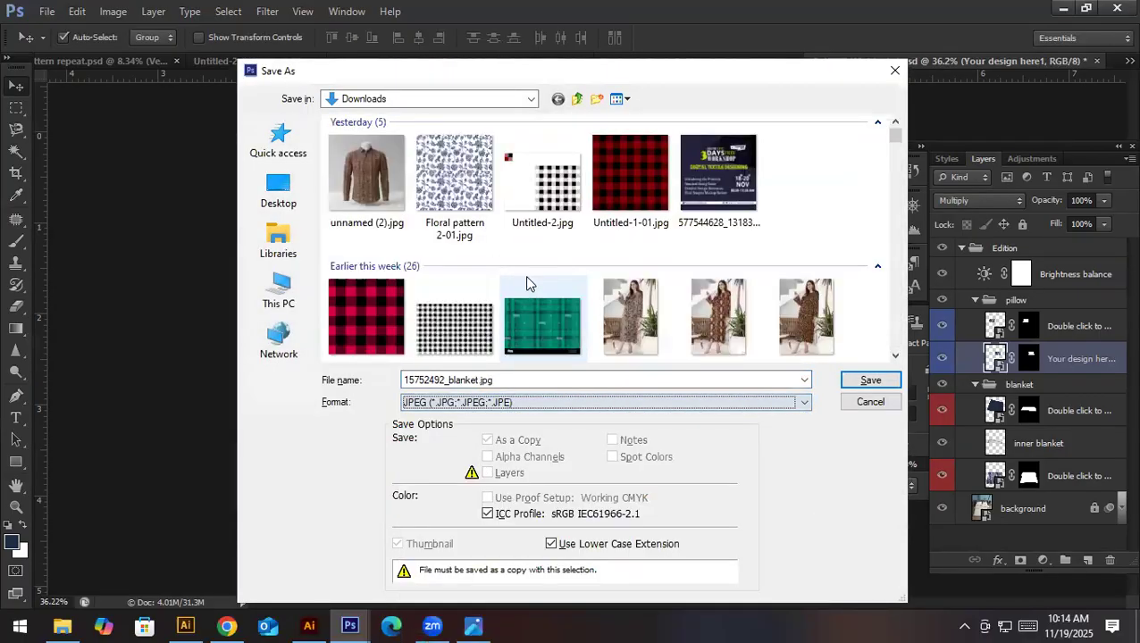
left_click(289, 294)
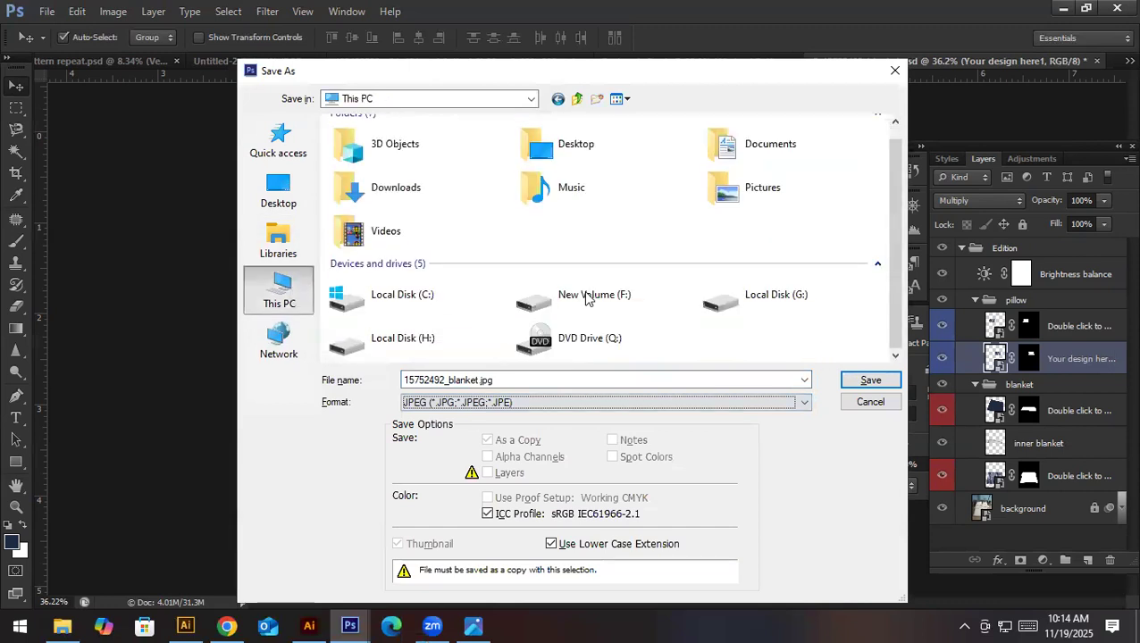
double_click(432, 346)
double_click(398, 143)
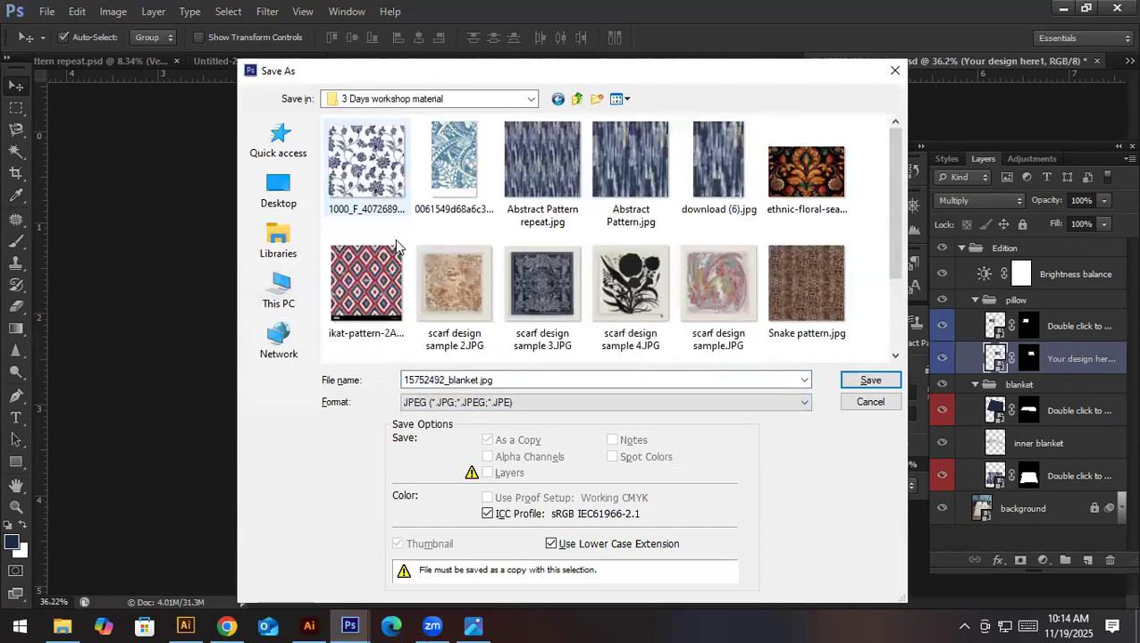
scroll(545, 316, "down", 3)
scroll(625, 259, "up", 2)
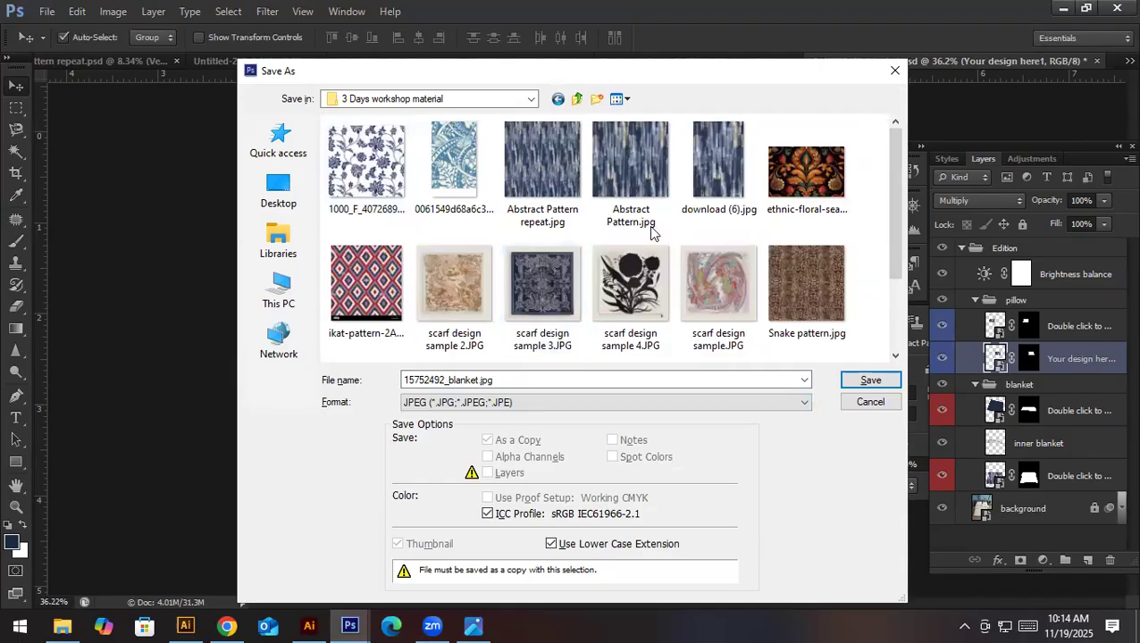
- Name the JPEG copy "Abstract Pattern mockup.jpg" and save it with the offered JPEG options
left_click(639, 131)
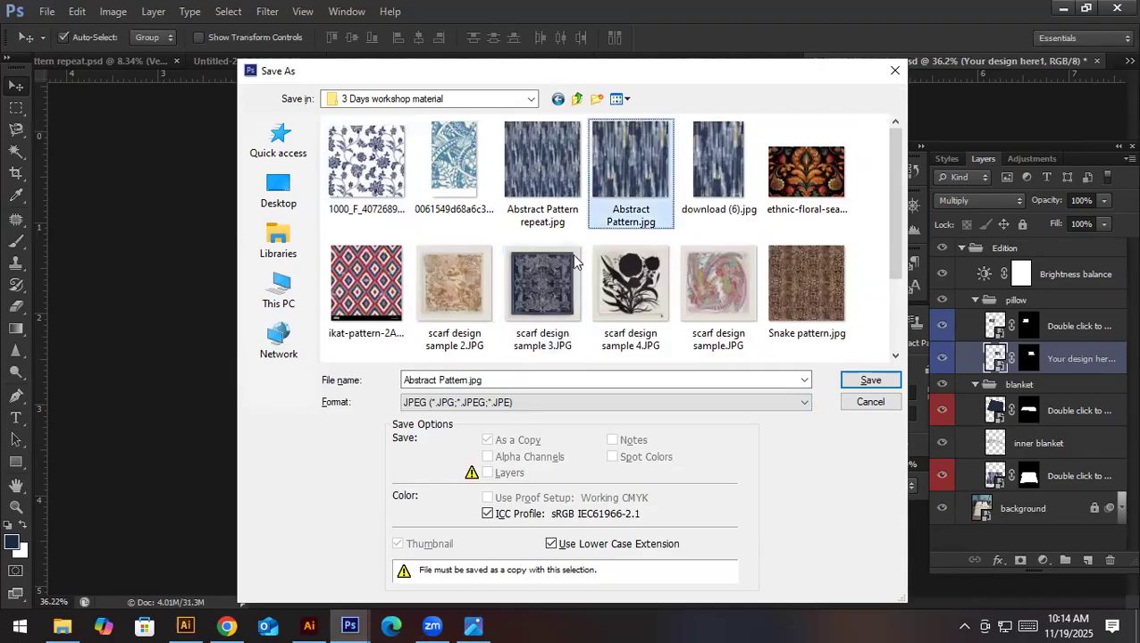
left_click(540, 379)
type("mockup")
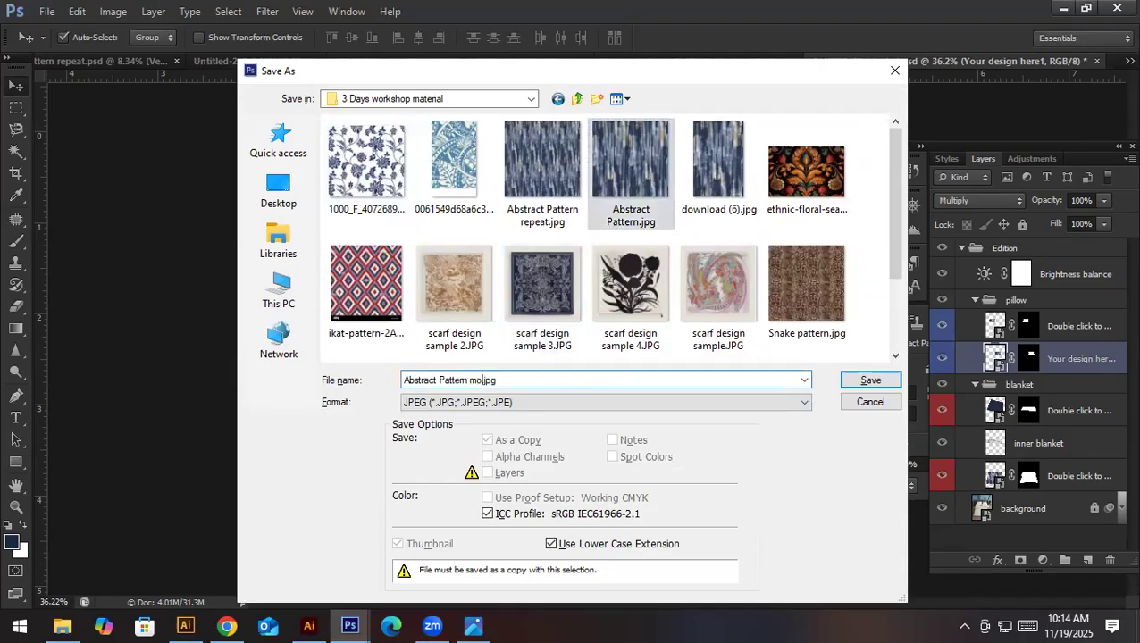
key("Return")
key("Return")
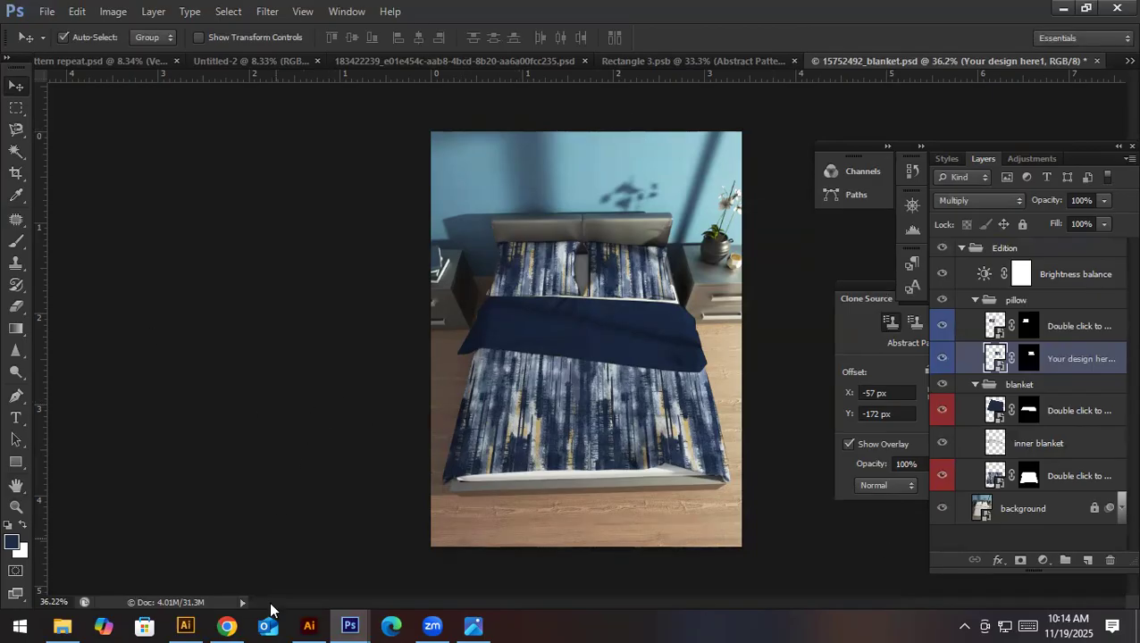
- Switch to Chrome and open the downloaded bedding mockup 21394159_69_Bedding_010000.psd in Photoshop
left_click(226, 626)
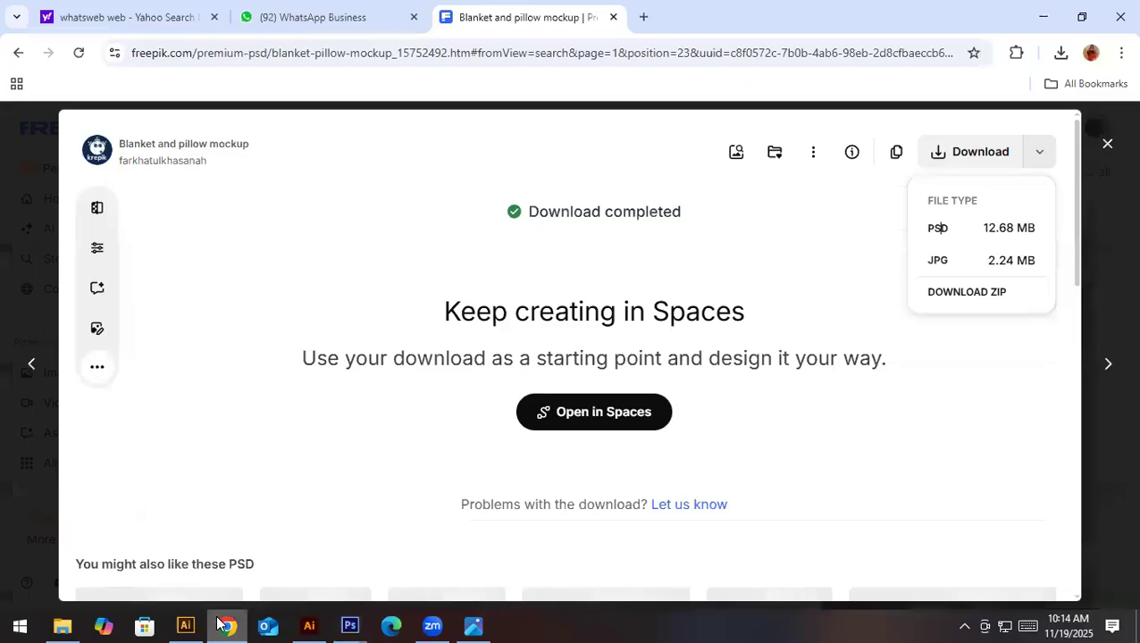
left_click(1062, 53)
left_click(902, 129)
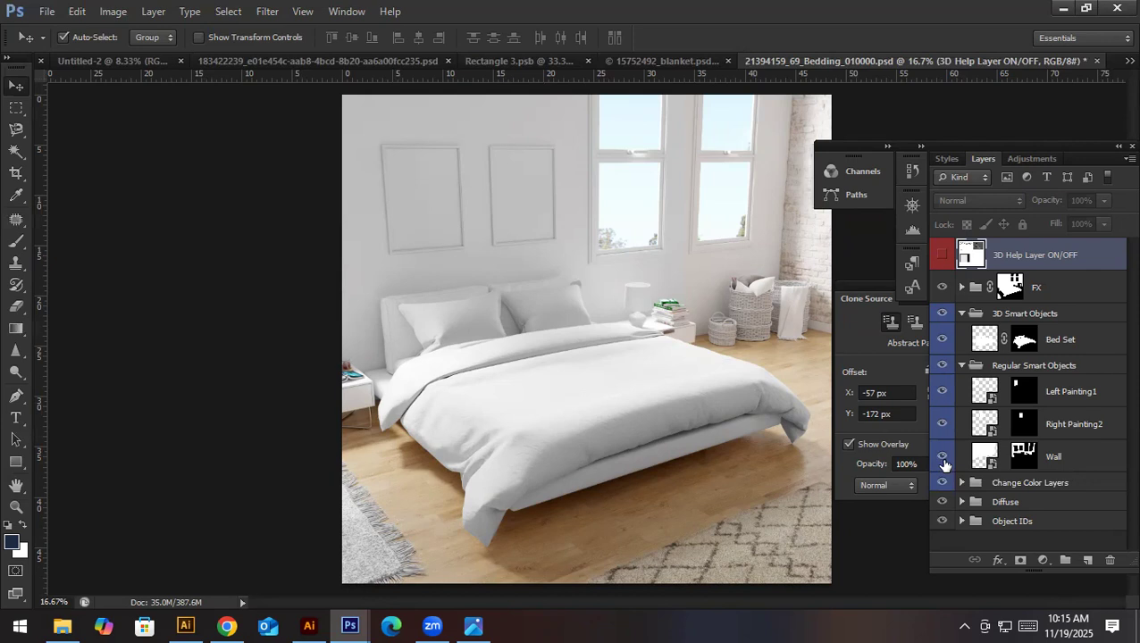
- Toggle the Bed Set layer and the 3D Smart Objects group off and on to check what they control
left_click(943, 341)
left_click(943, 341)
left_click(940, 316)
left_click(941, 316)
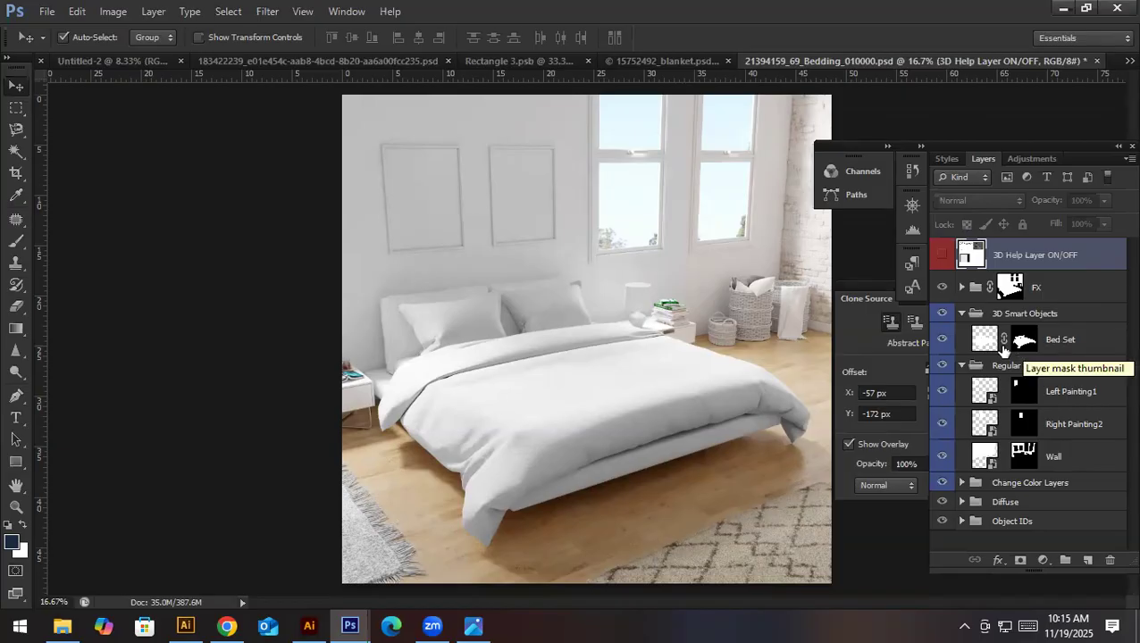
- Convert the Bed Set layer to a smart object and open its contents for editing
left_click(1059, 349)
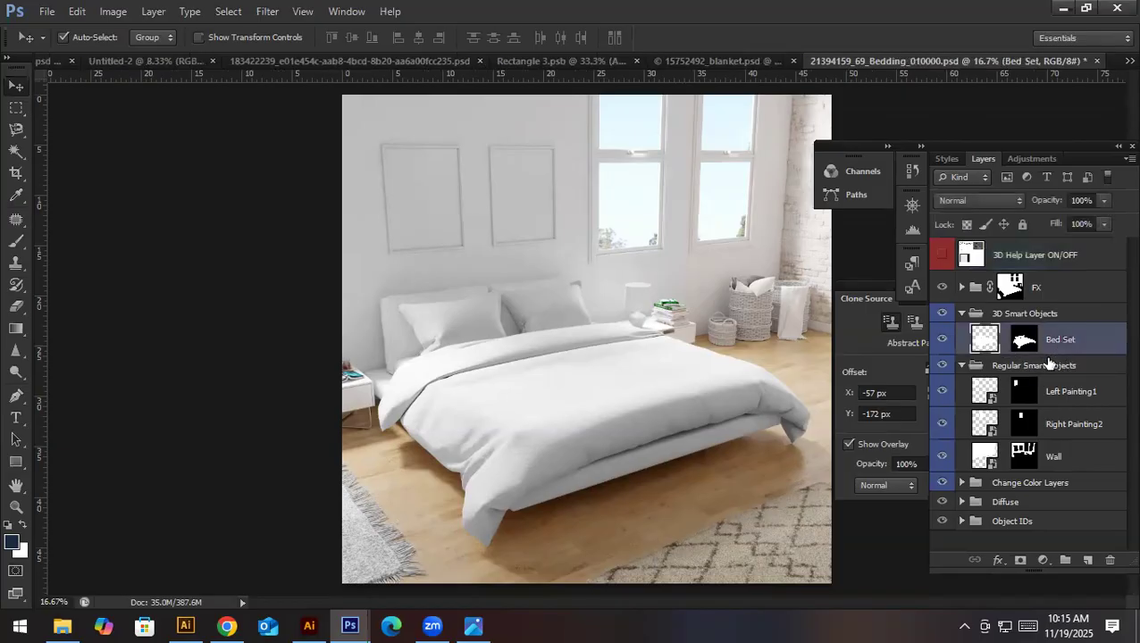
right_click(1093, 337)
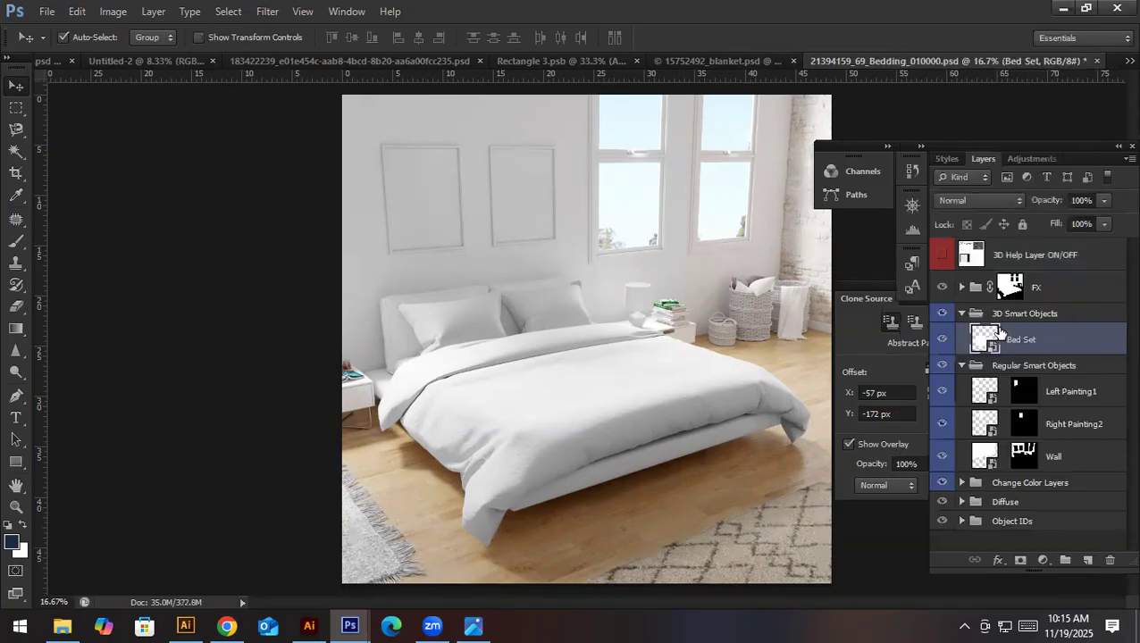
double_click(986, 338)
left_click(636, 294)
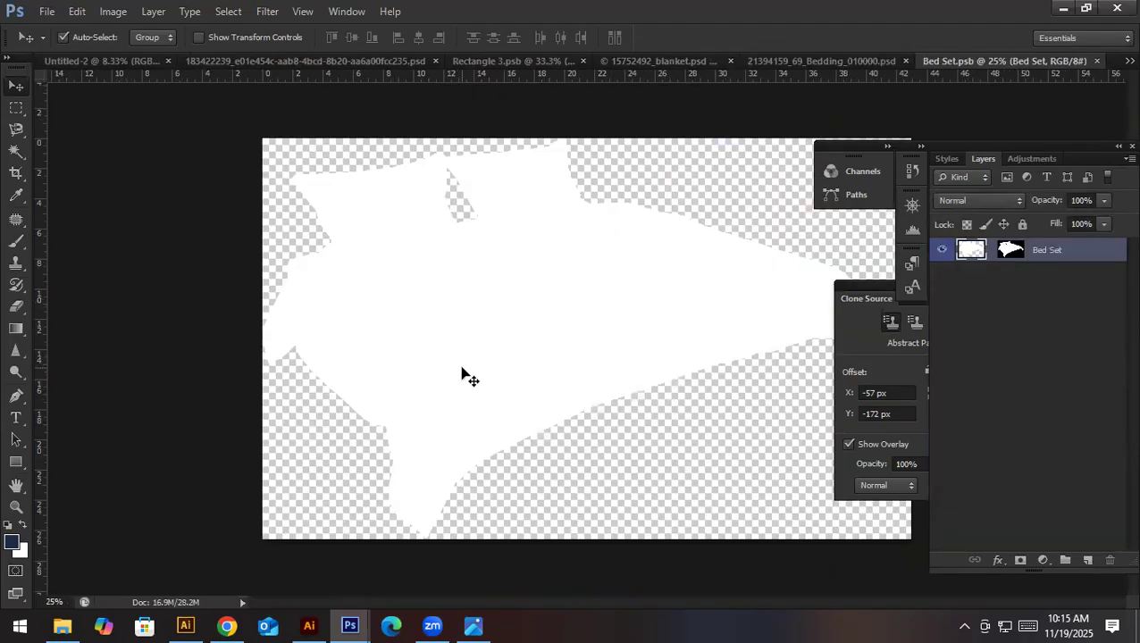
- Try to place Abstract Pattern repeat.jpg into the Bed Set smart object
left_click(46, 12)
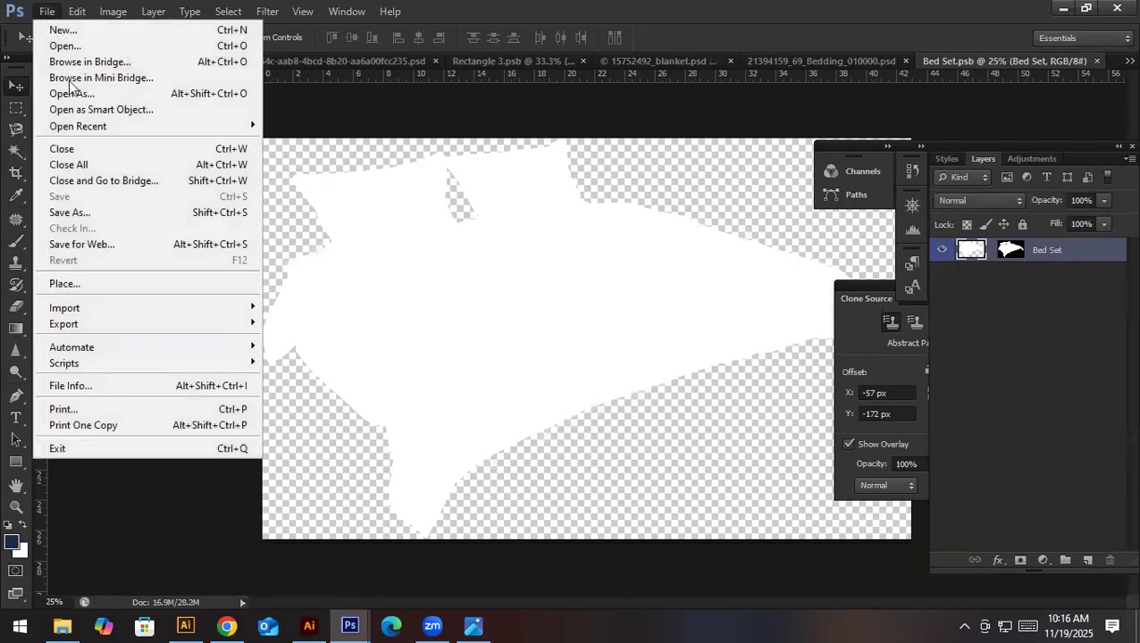
left_click(85, 284)
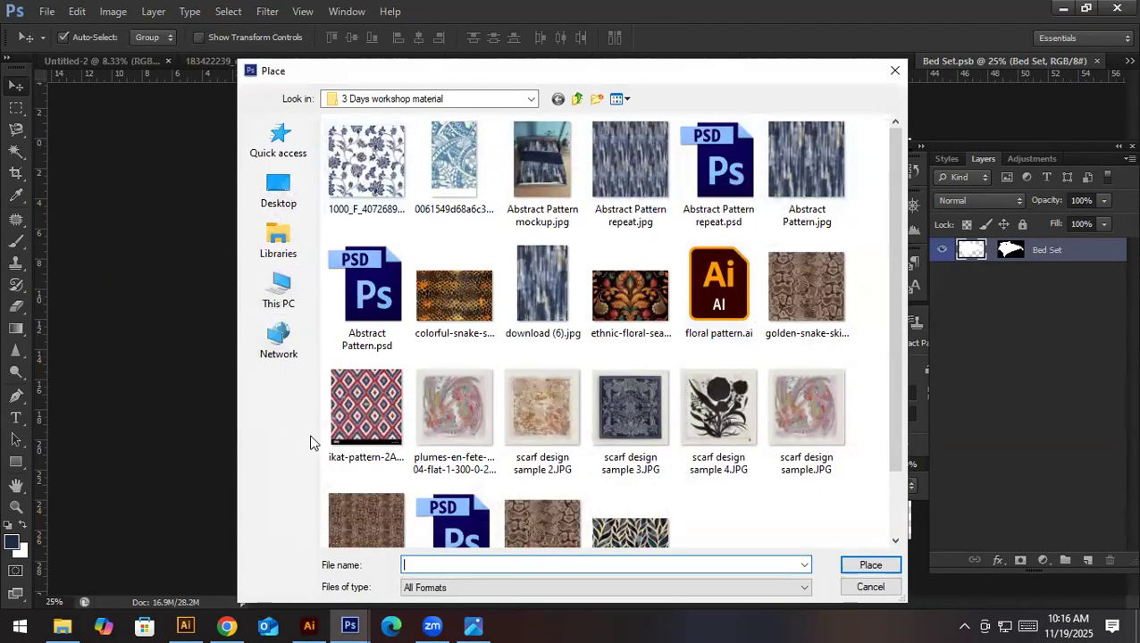
double_click(652, 126)
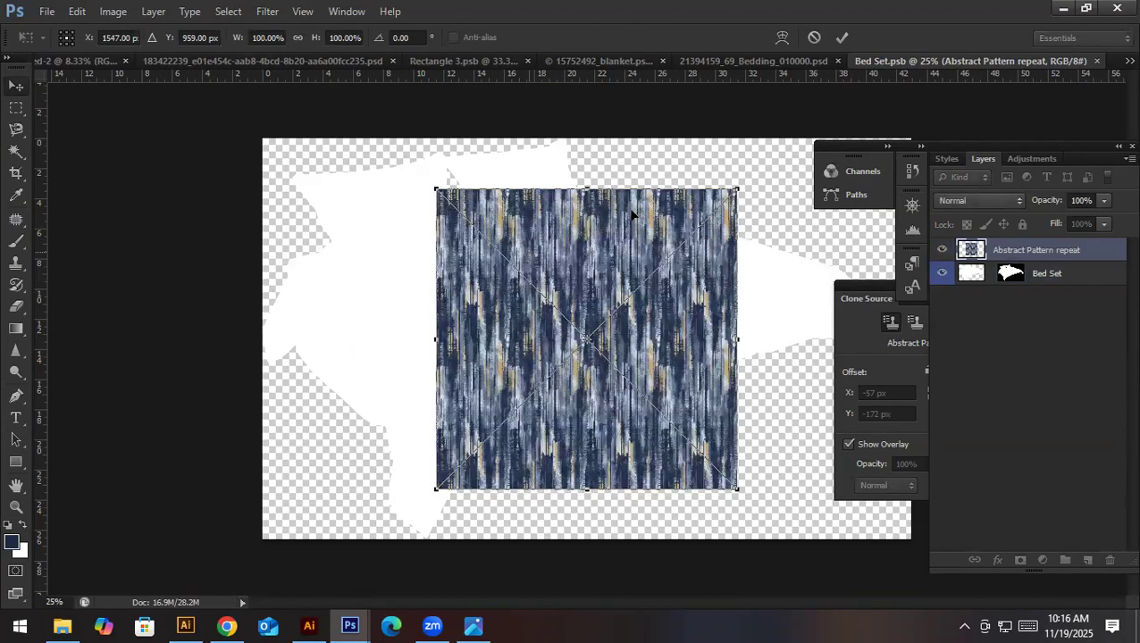
left_click(1097, 62)
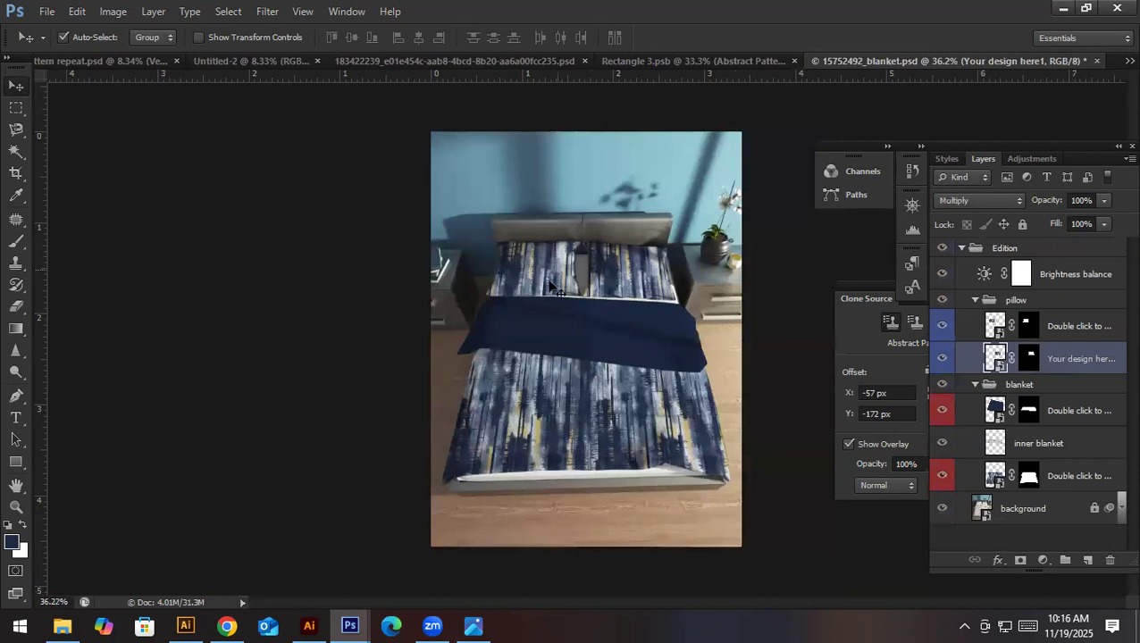
- Close 15752492_blanket.psd without saving changes, and close all remaining open documents
left_click(1096, 61)
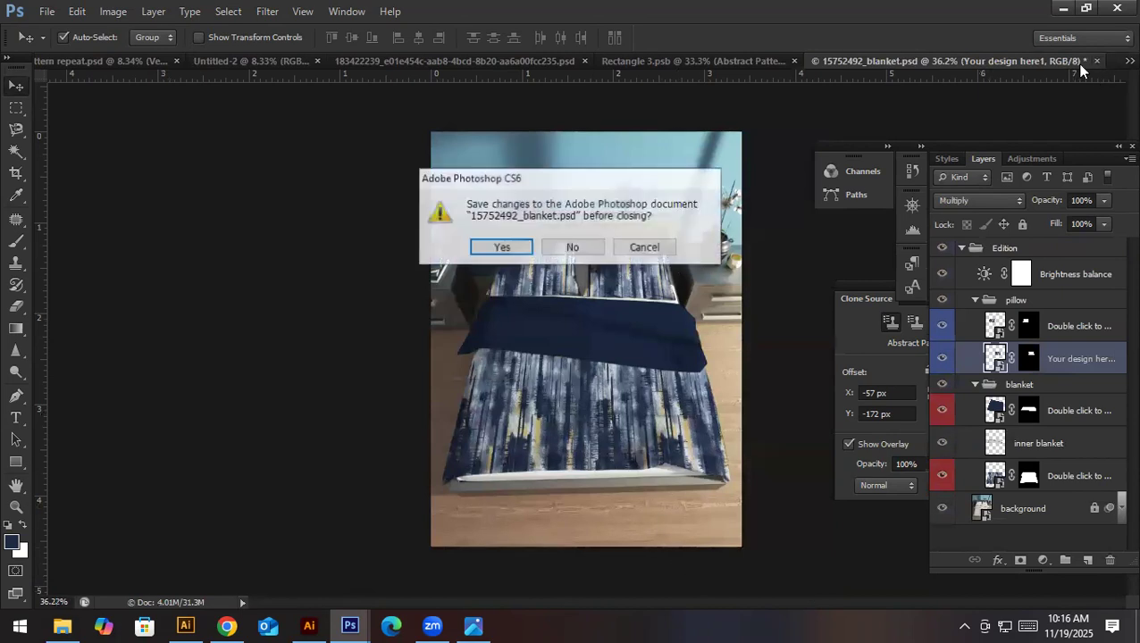
left_click(571, 248)
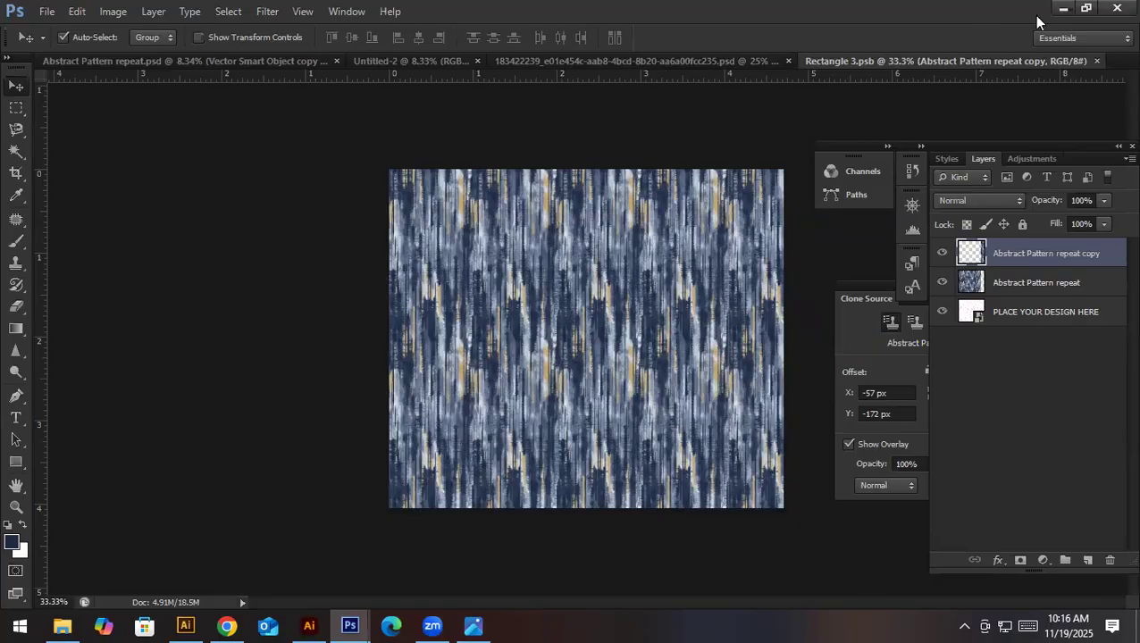
left_click(1096, 61)
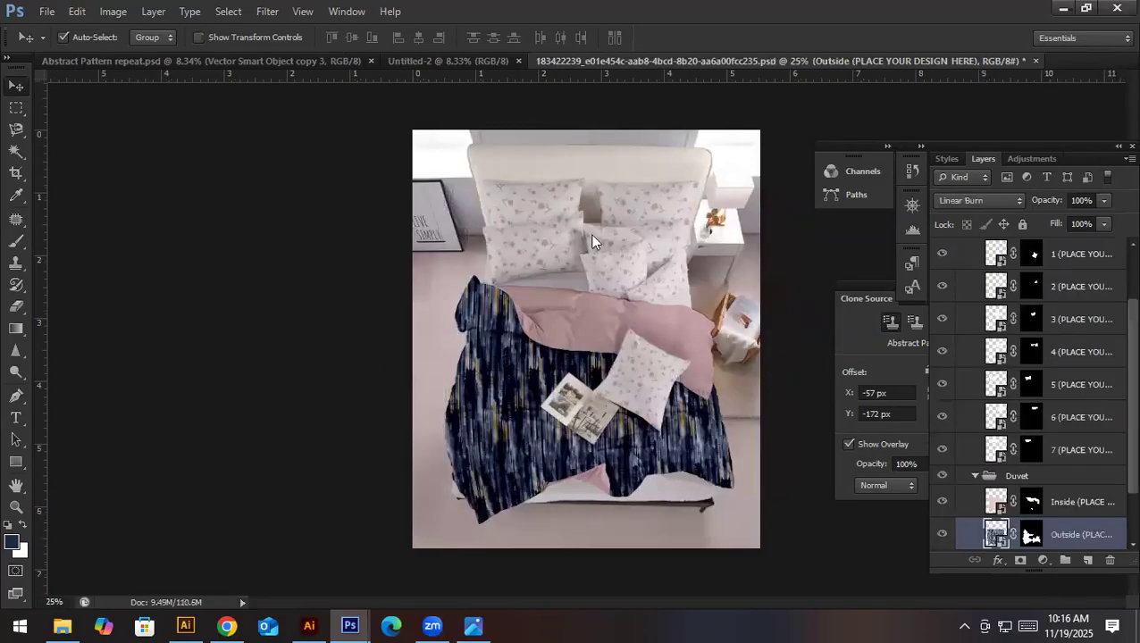
key("ctrl+w")
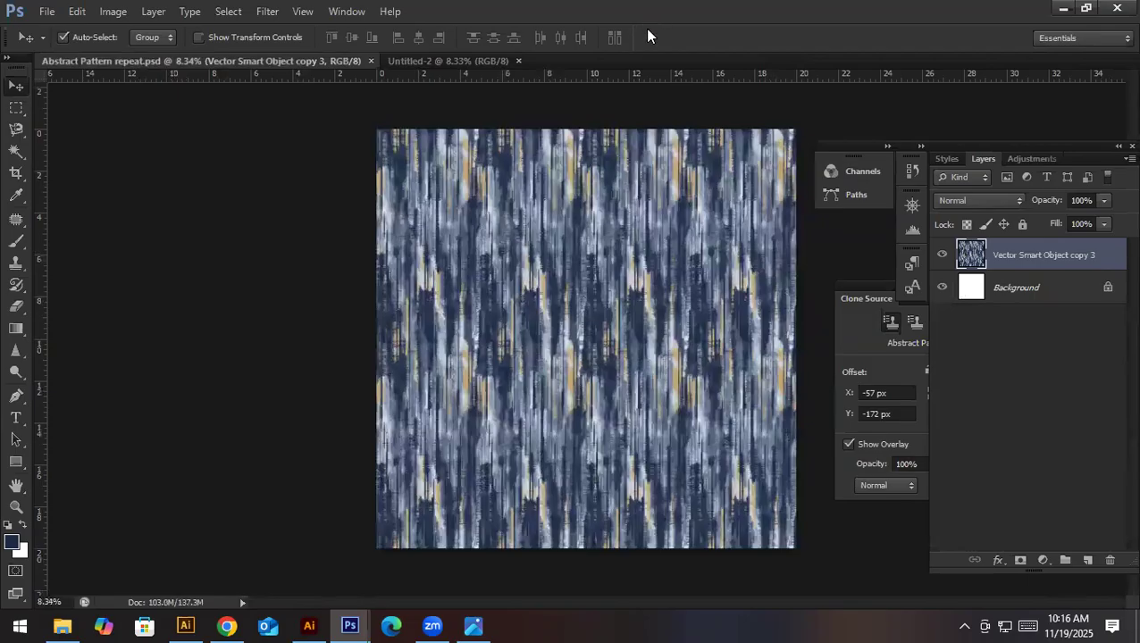
left_click(371, 60)
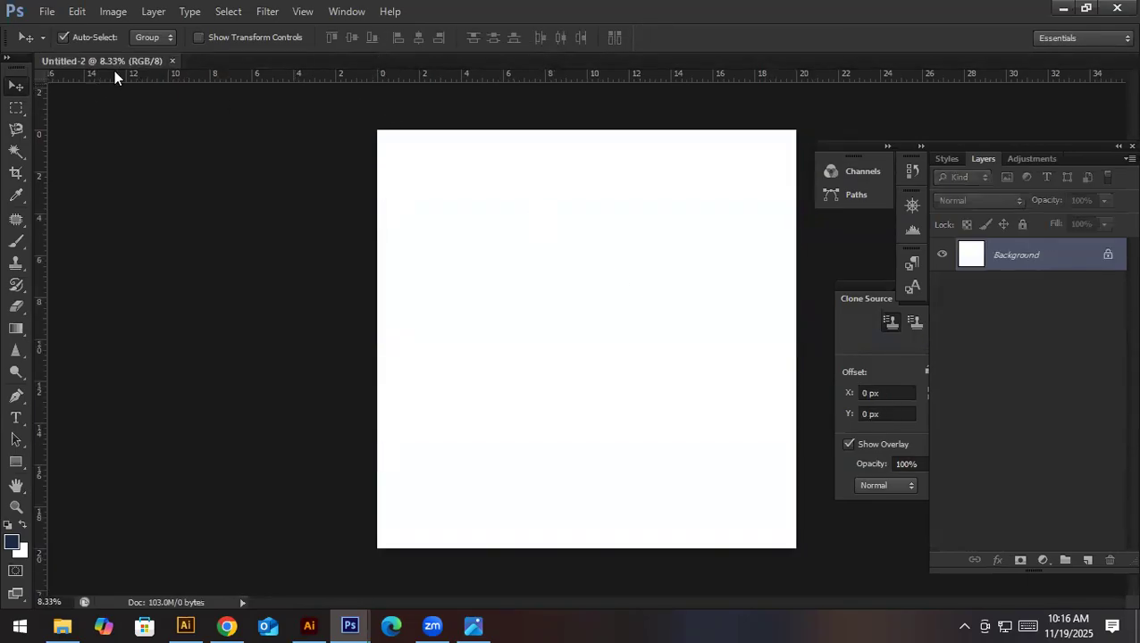
left_click(172, 60)
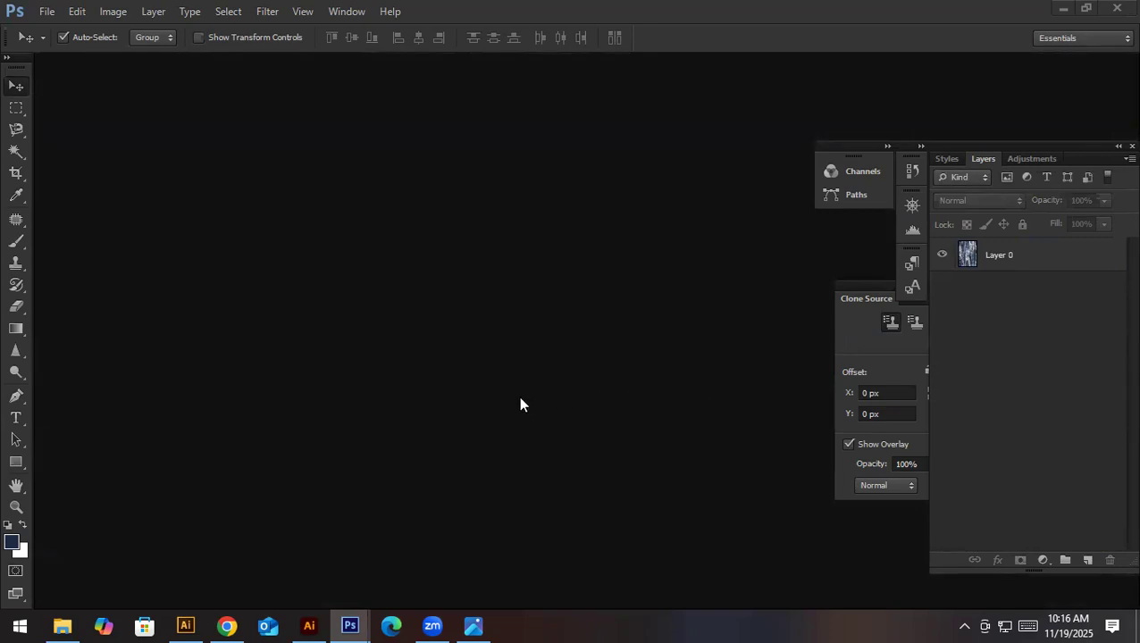
- Switch to Chrome, search the web for "printful" and open the Printful website from the results
left_click(236, 619)
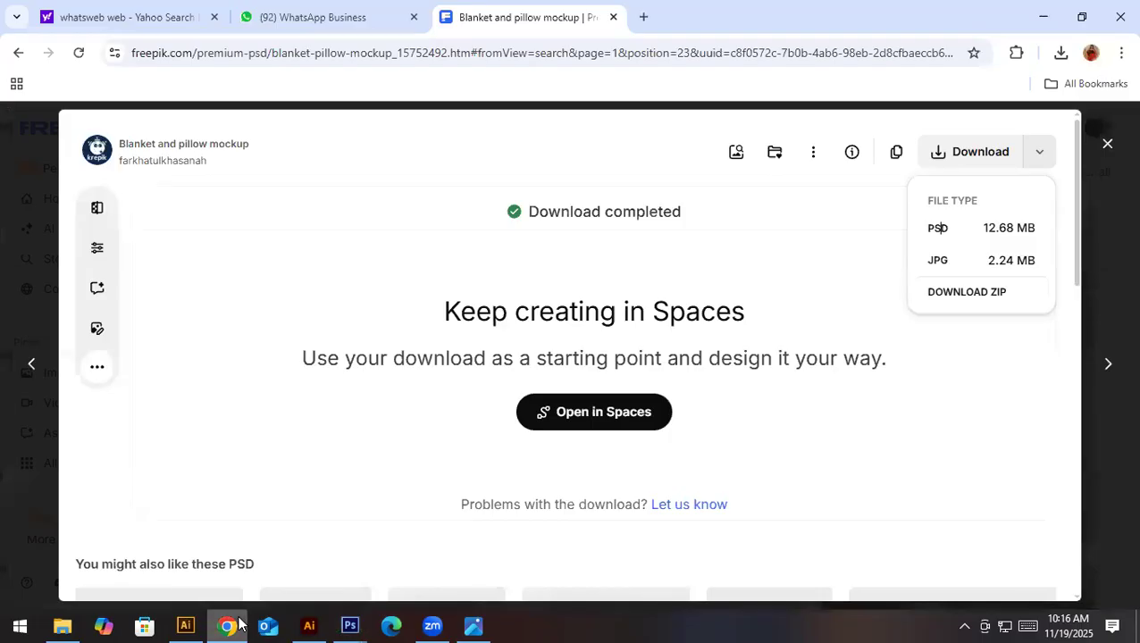
left_click(402, 52)
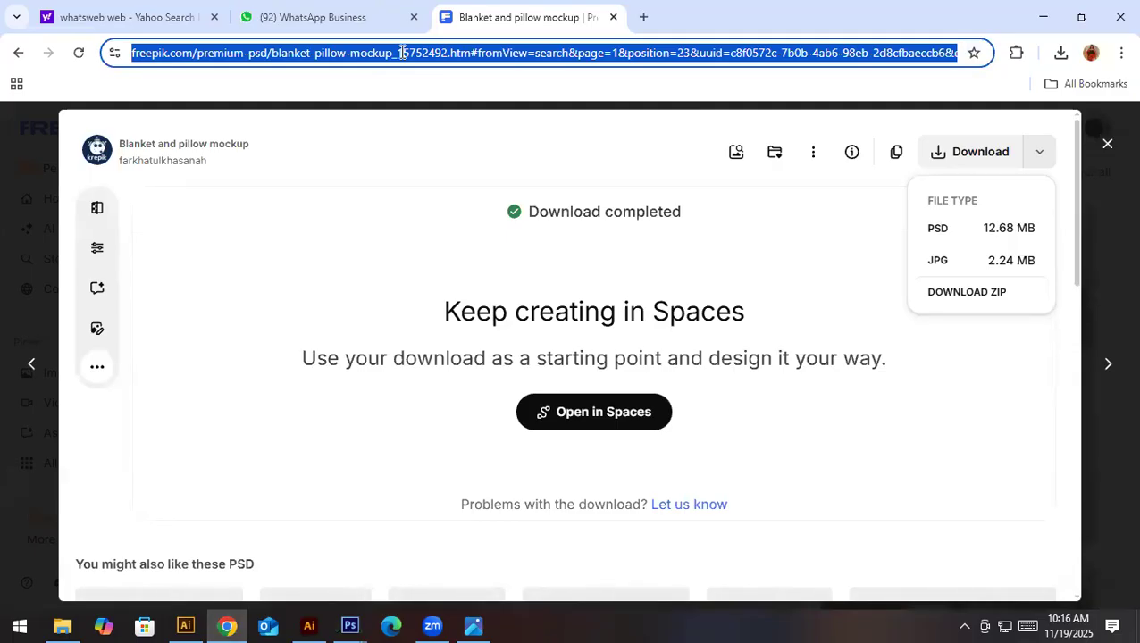
type("pri")
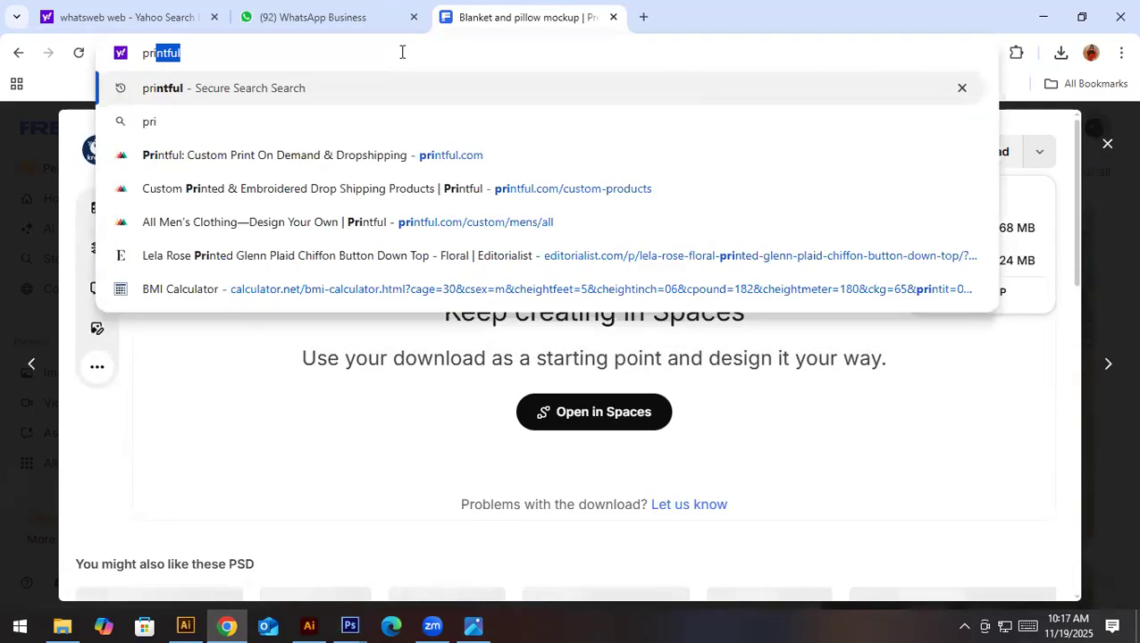
key("Return")
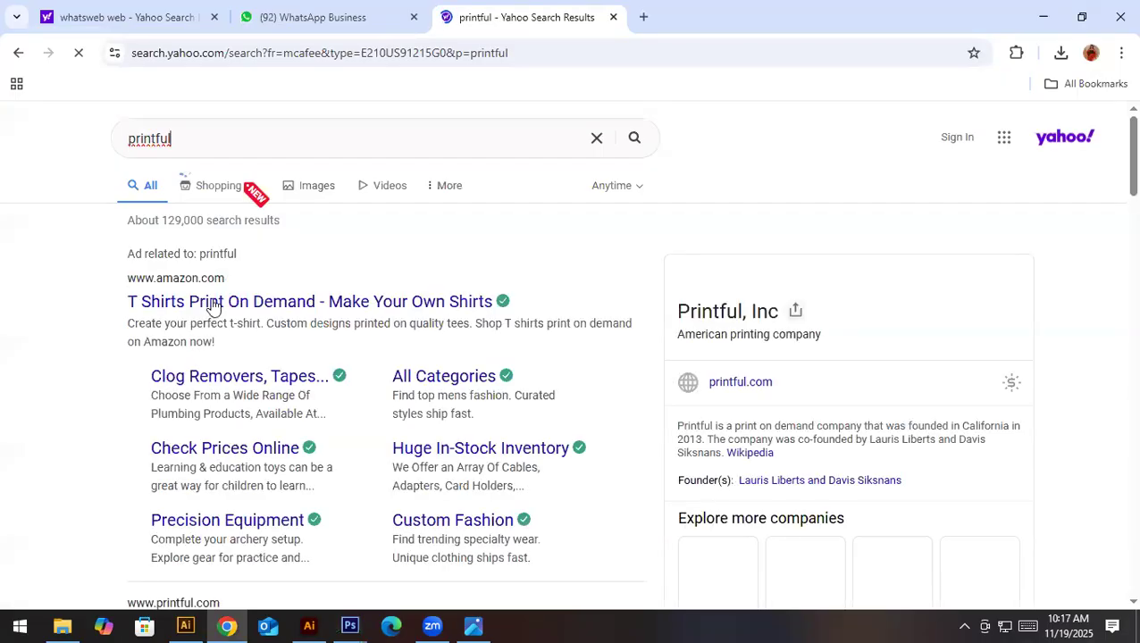
scroll(270, 460, "down", 4)
left_click(223, 379)
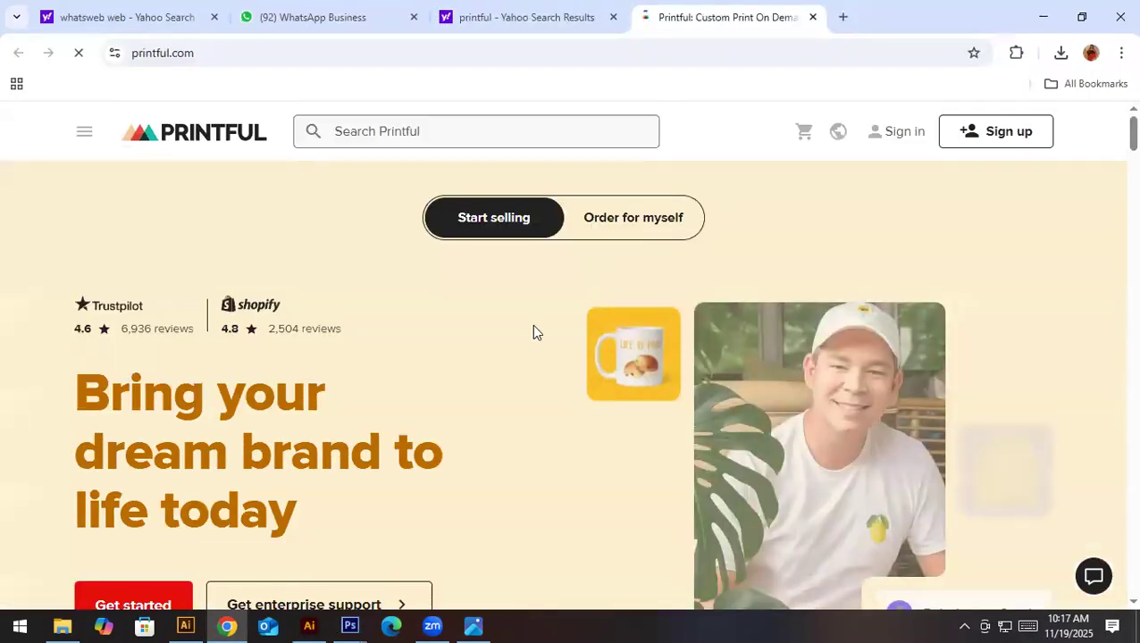
- Look over the Printful homepage and bring up its account sign-up options
scroll(532, 325, "down", 3)
scroll(532, 326, "up", 3)
scroll(159, 390, "down", 2)
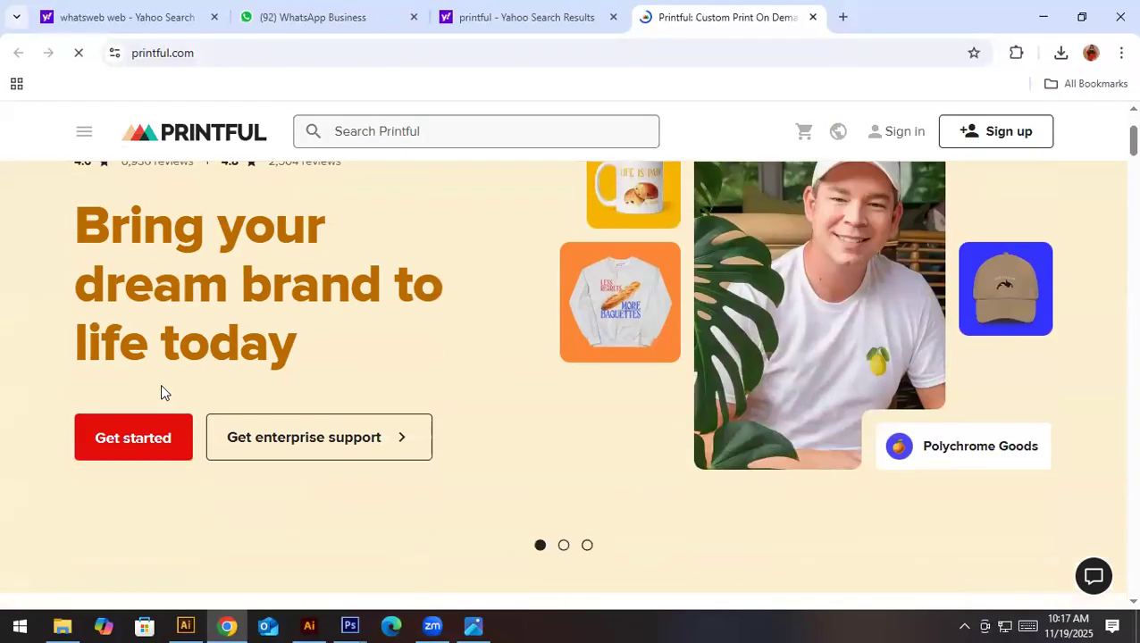
left_click(160, 438)
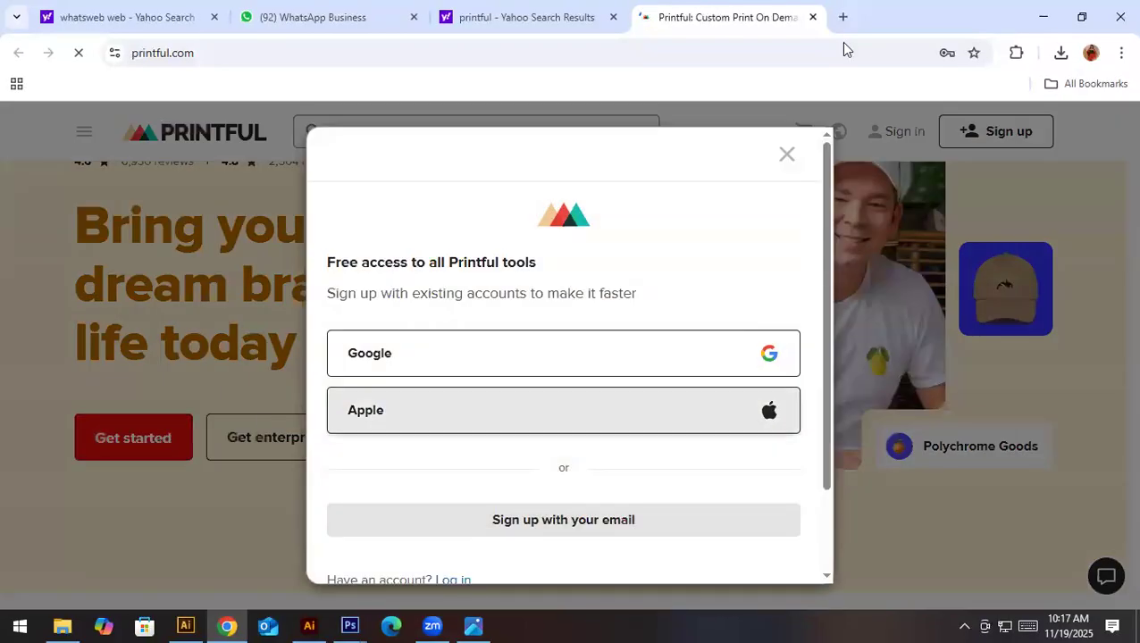
- Dismiss the sign-up prompt, open the Design Maker page from the Design creation options and start designing
left_click(797, 132)
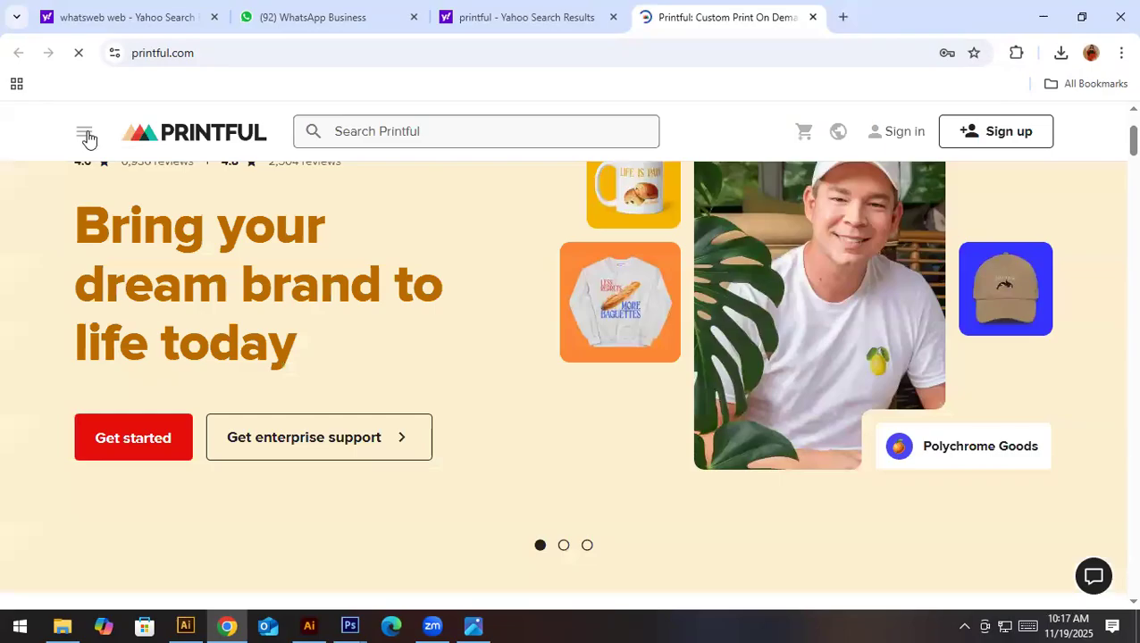
left_click(85, 135)
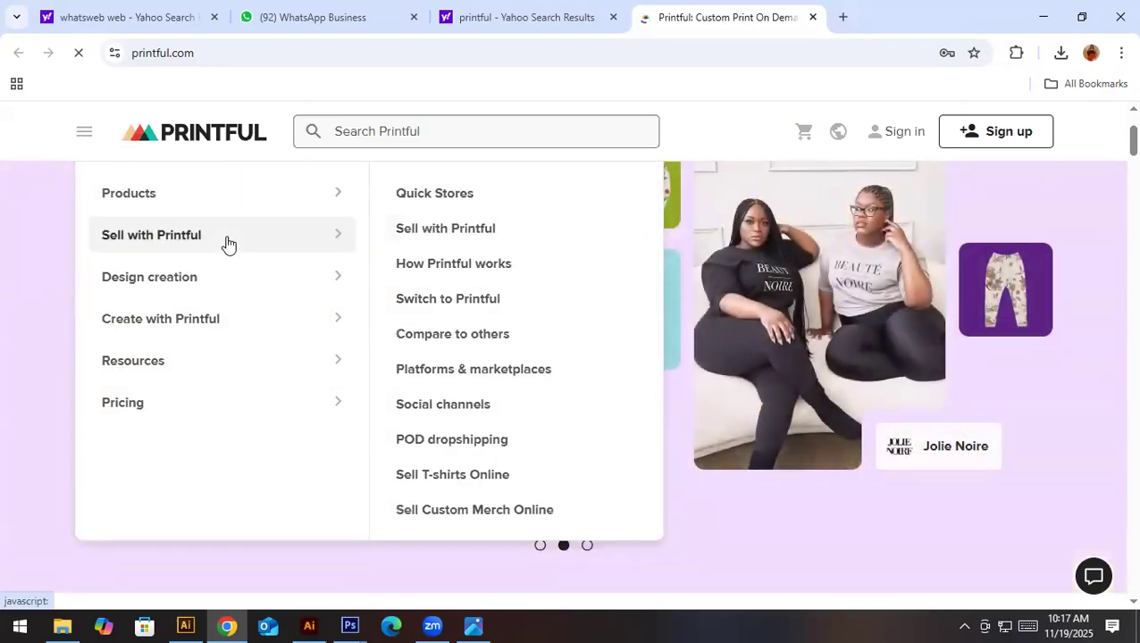
mouse_move(246, 282)
left_click(449, 213)
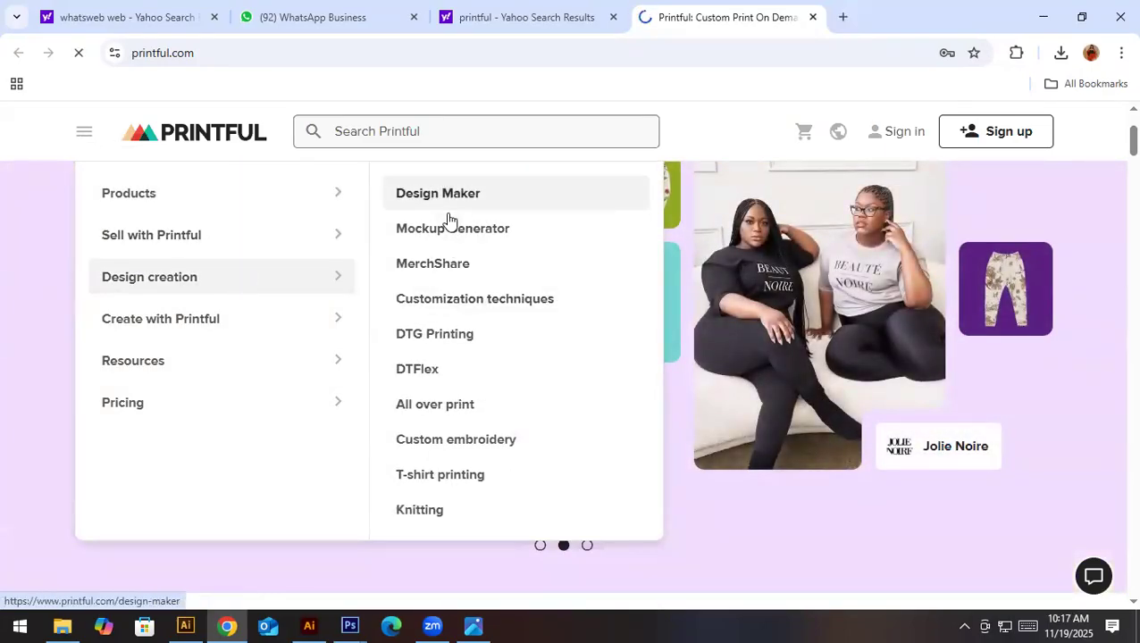
scroll(685, 516, "down", 3)
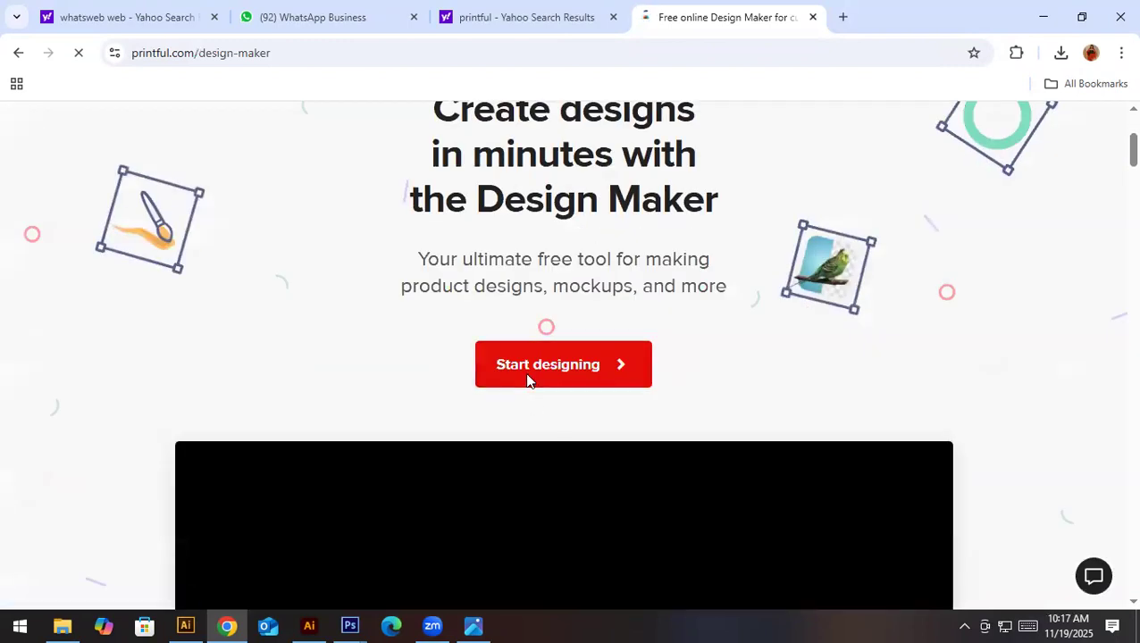
left_click(529, 376)
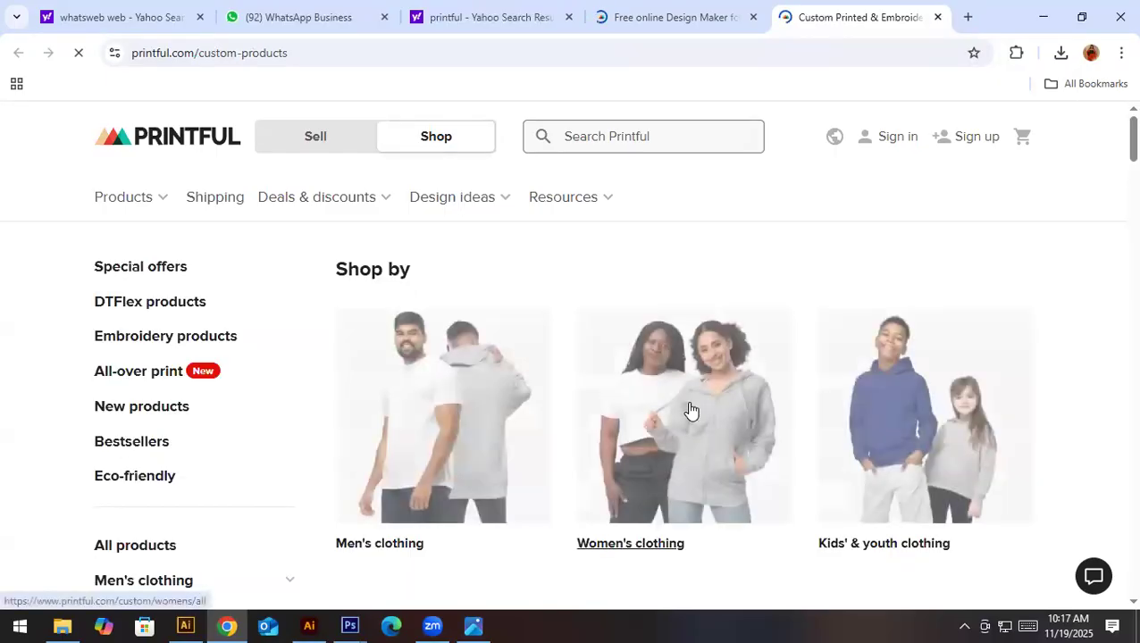
- Open the Home & living category from the custom products catalog
scroll(688, 409, "down", 3)
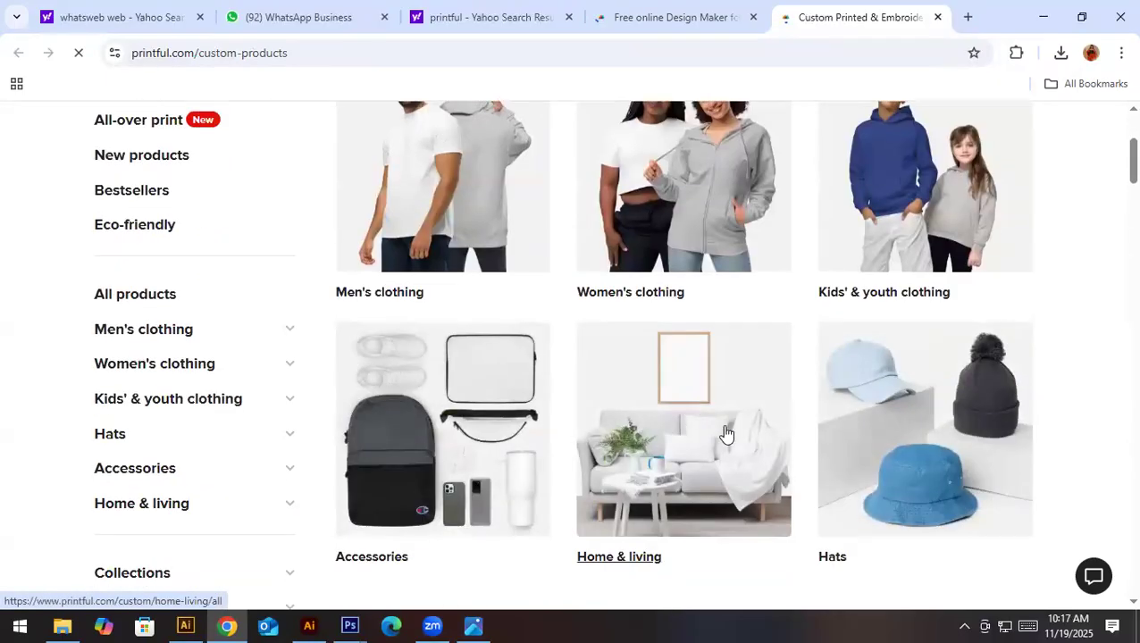
scroll(705, 446, "down", 2)
scroll(715, 473, "up", 1)
left_click(692, 451)
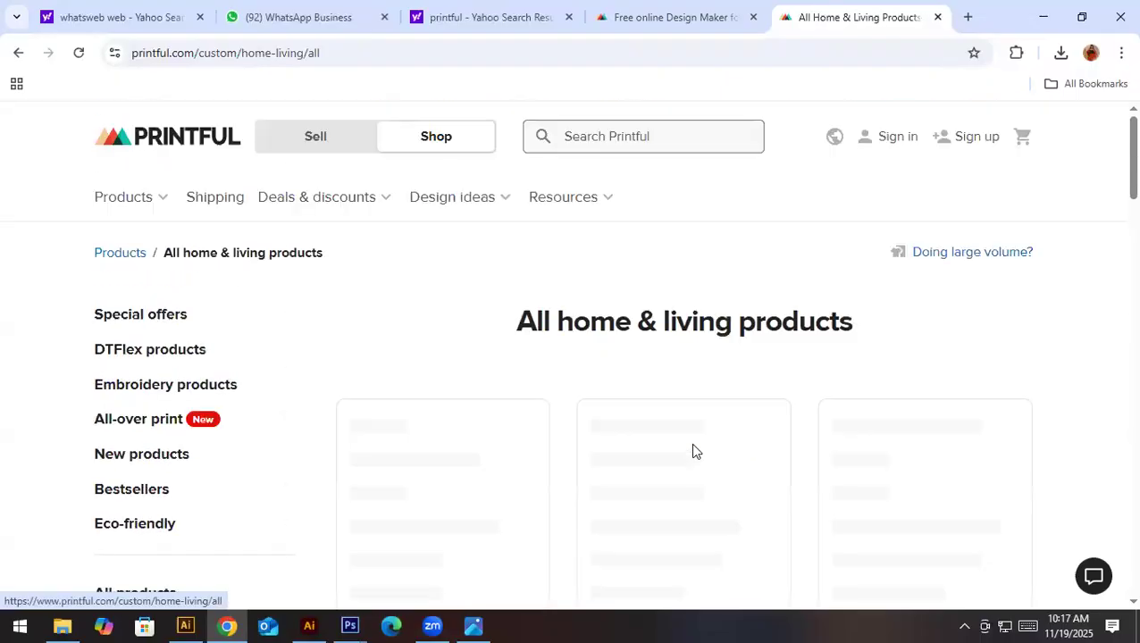
- Find the Throw Blanket among the home & living products and open its product page in a new tab
mouse_move(684, 446)
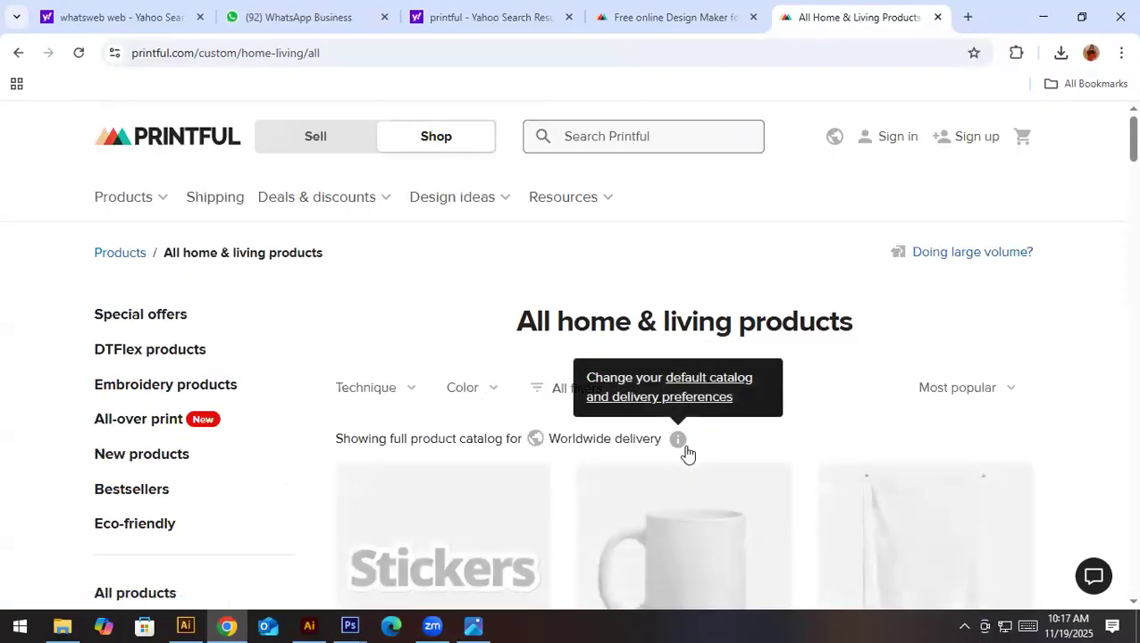
scroll(1119, 458, "down", 2)
scroll(1114, 400, "down", 8)
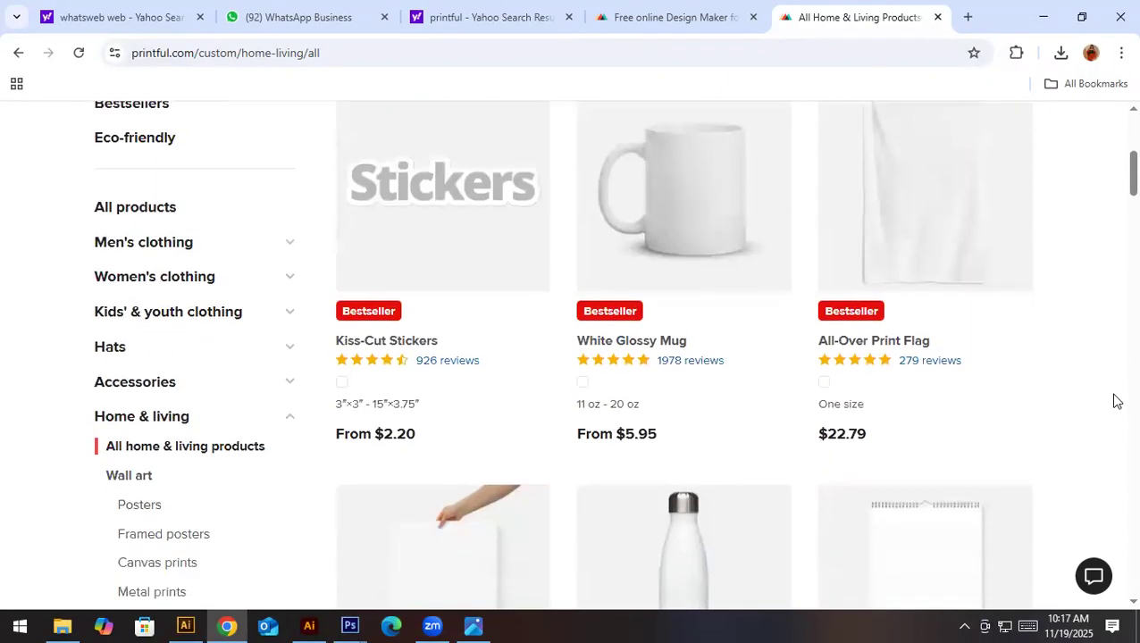
scroll(1114, 401, "down", 3)
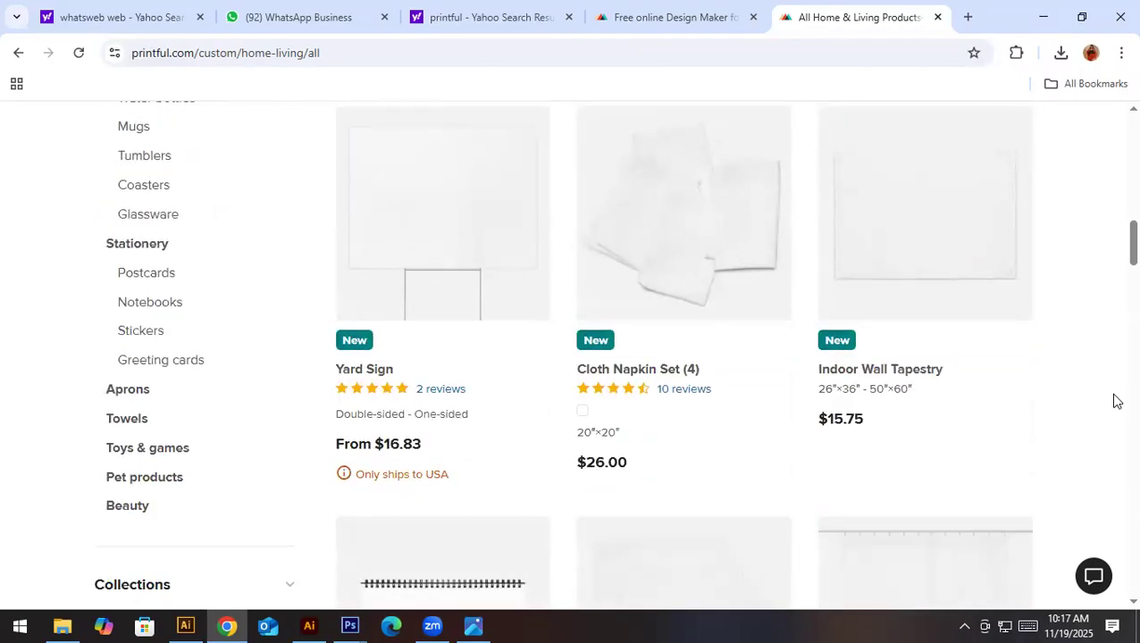
scroll(1115, 401, "down", 3)
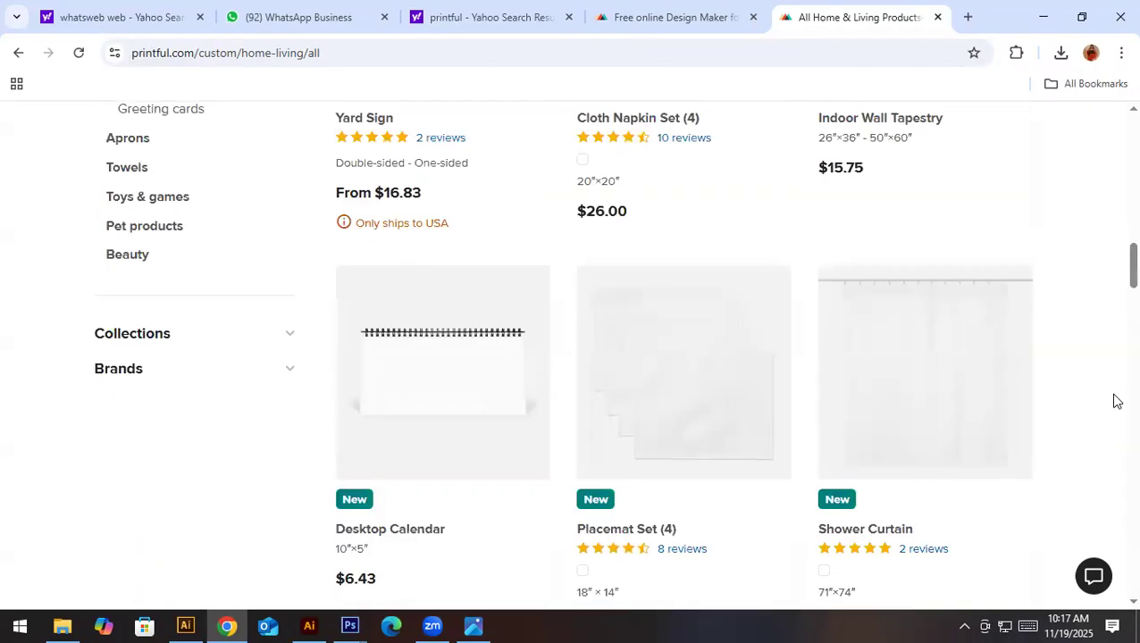
scroll(1114, 401, "down", 8)
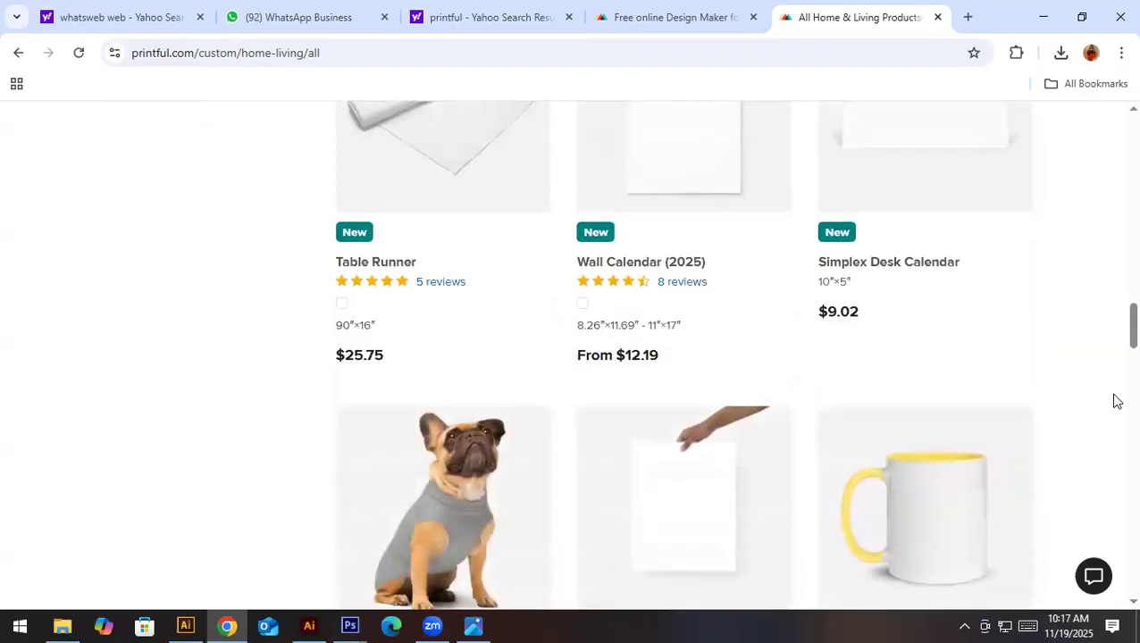
scroll(1114, 401, "down", 6)
scroll(1115, 401, "down", 3)
scroll(1115, 401, "up", 3)
scroll(1115, 401, "down", 2)
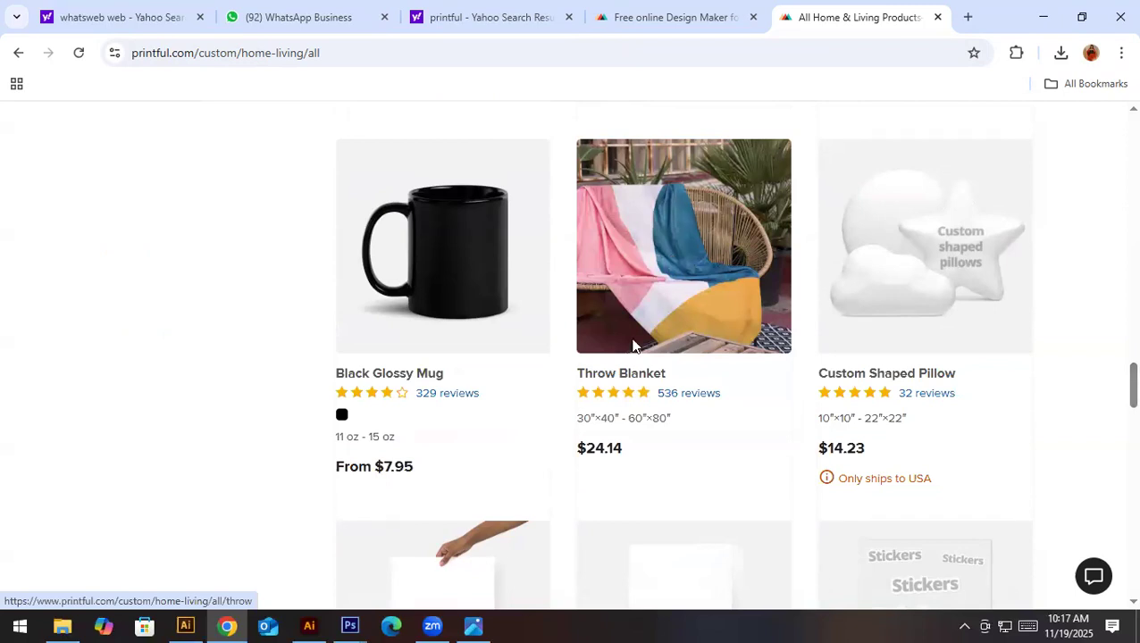
right_click(675, 310)
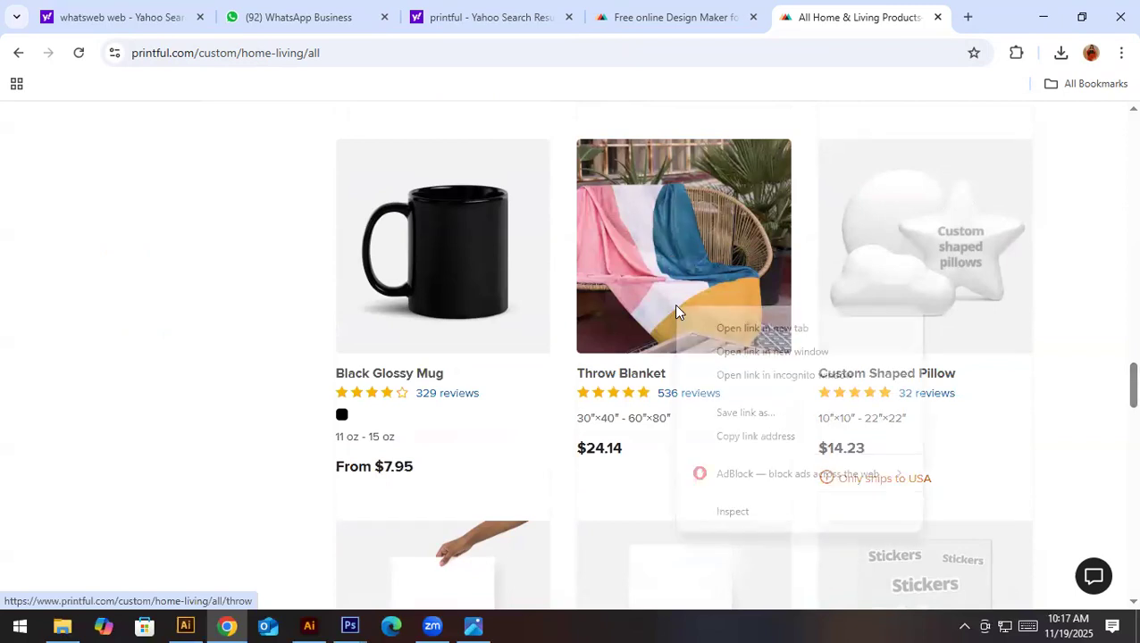
left_click(735, 328)
- Look through the remaining home & living products on page 1 and all those on page 2
scroll(739, 429, "down", 3)
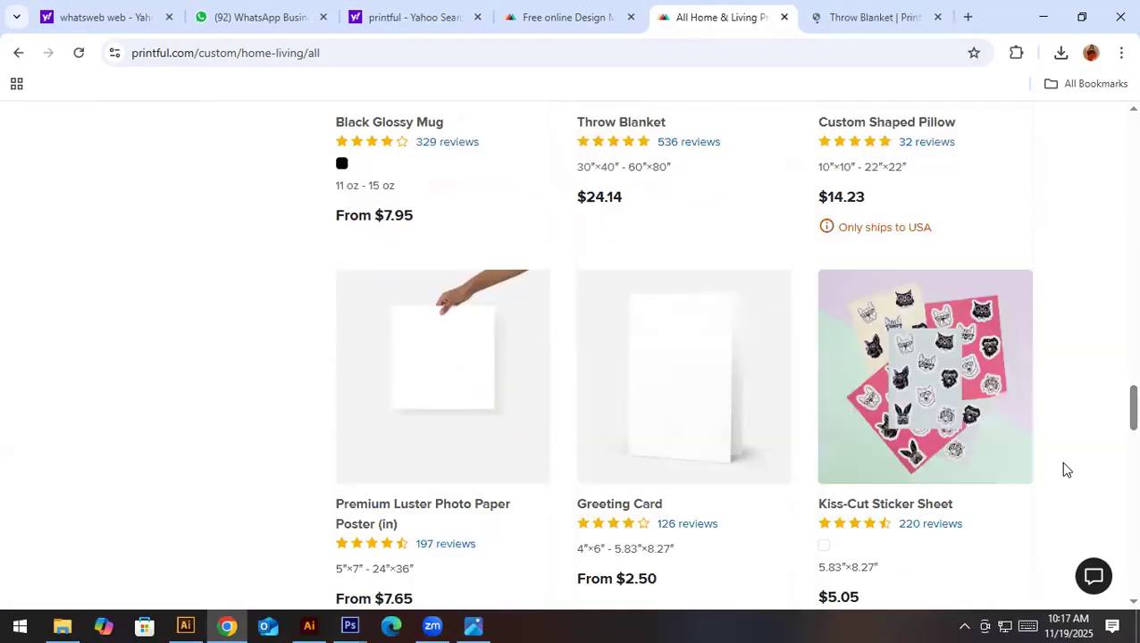
scroll(960, 475, "down", 3)
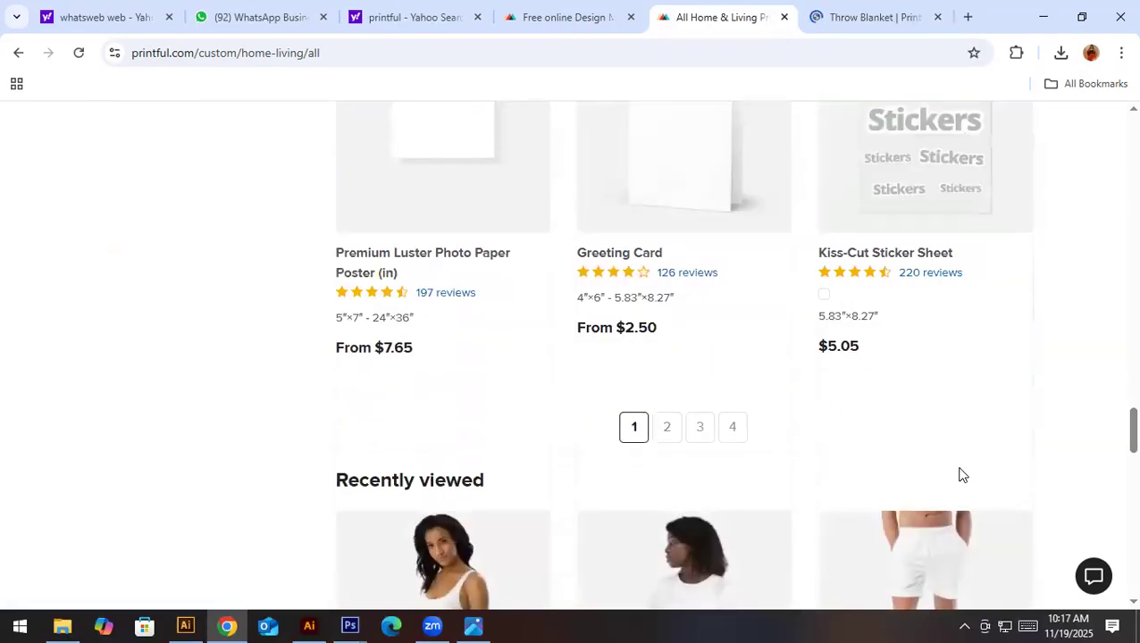
scroll(829, 399, "down", 1)
scroll(813, 394, "down", 2)
scroll(813, 394, "up", 2)
left_click(665, 427)
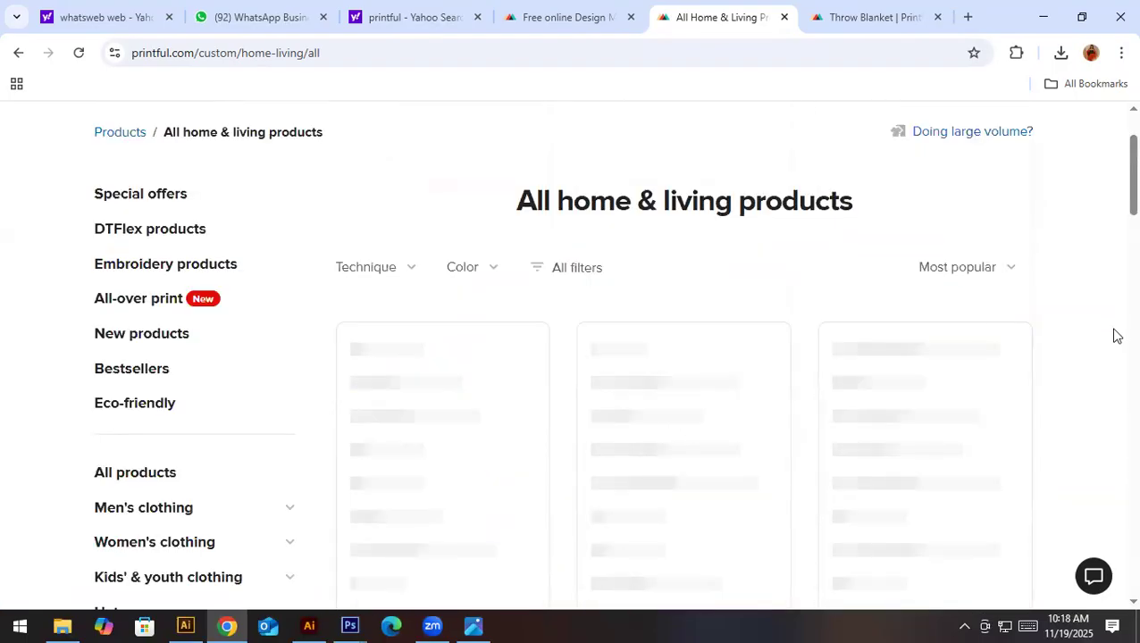
scroll(1038, 421, "down", 1)
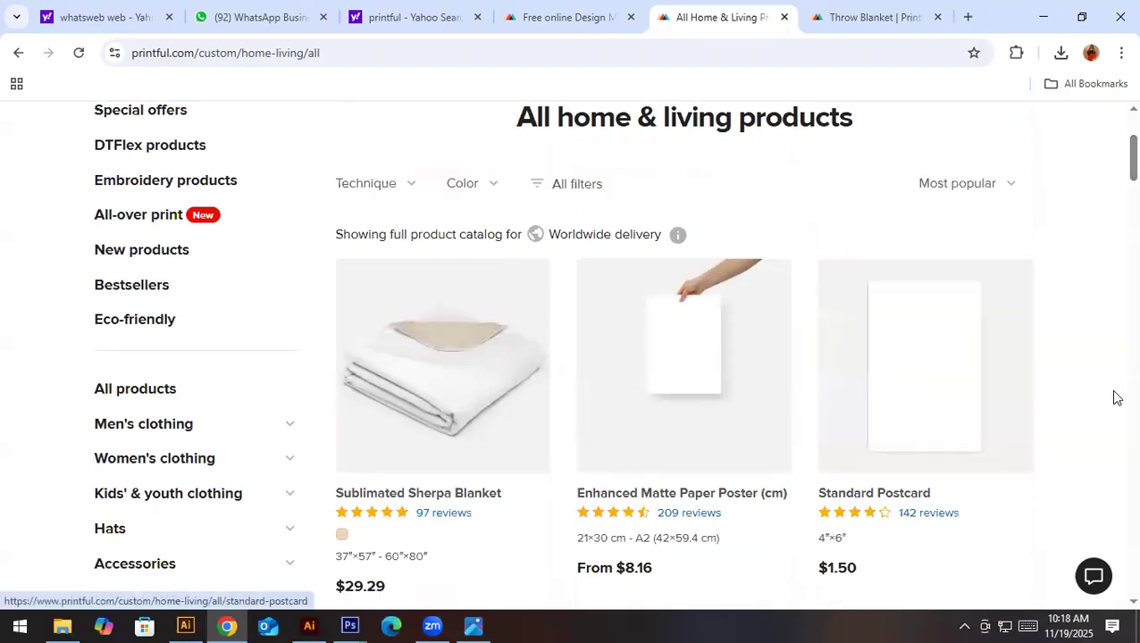
scroll(1112, 393, "down", 2)
scroll(1114, 380, "down", 12)
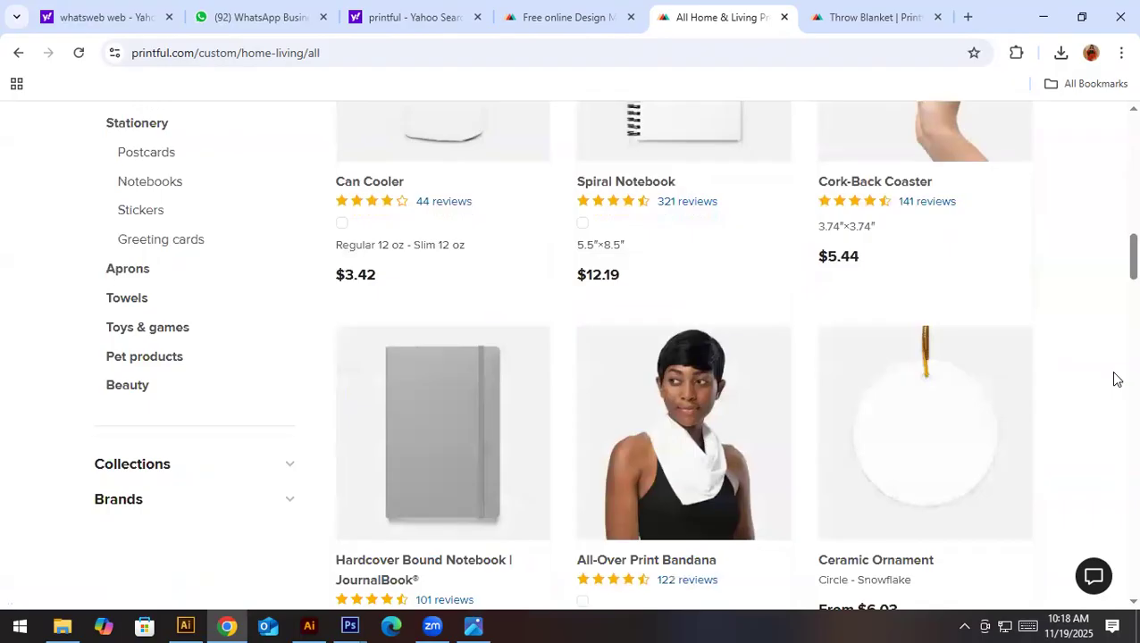
scroll(1071, 382, "down", 7)
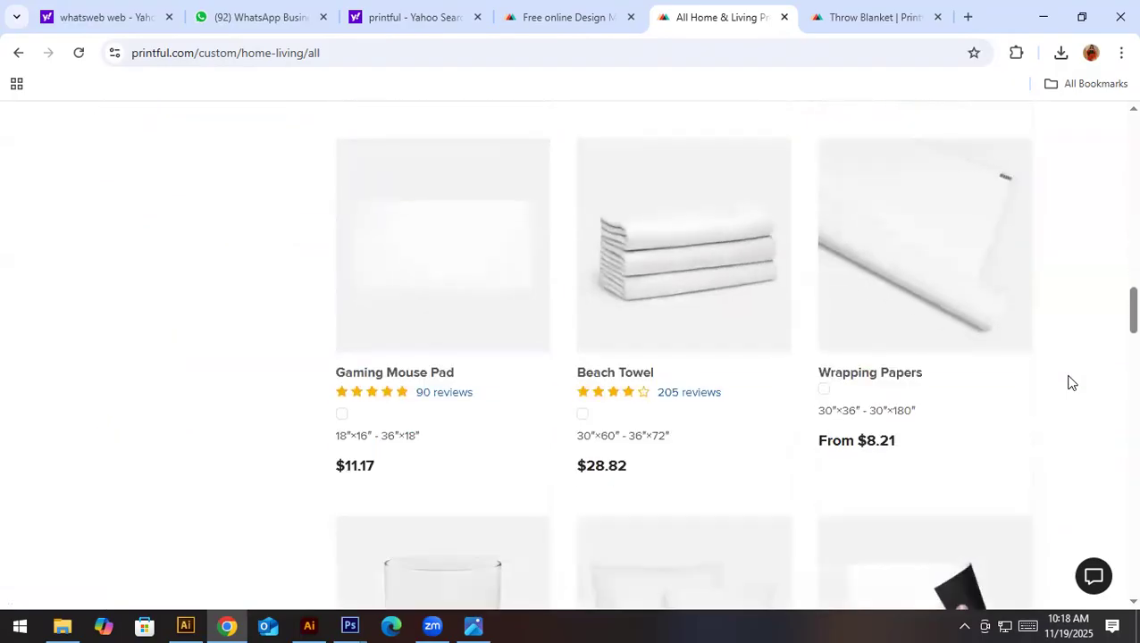
scroll(1072, 382, "down", 5)
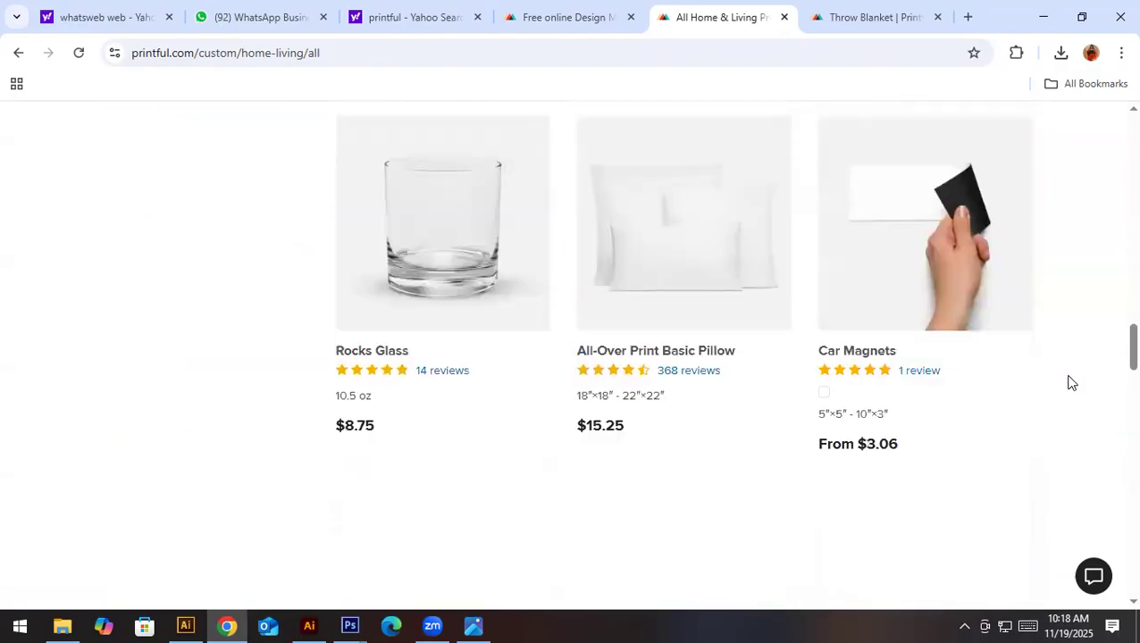
scroll(1018, 393, "down", 9)
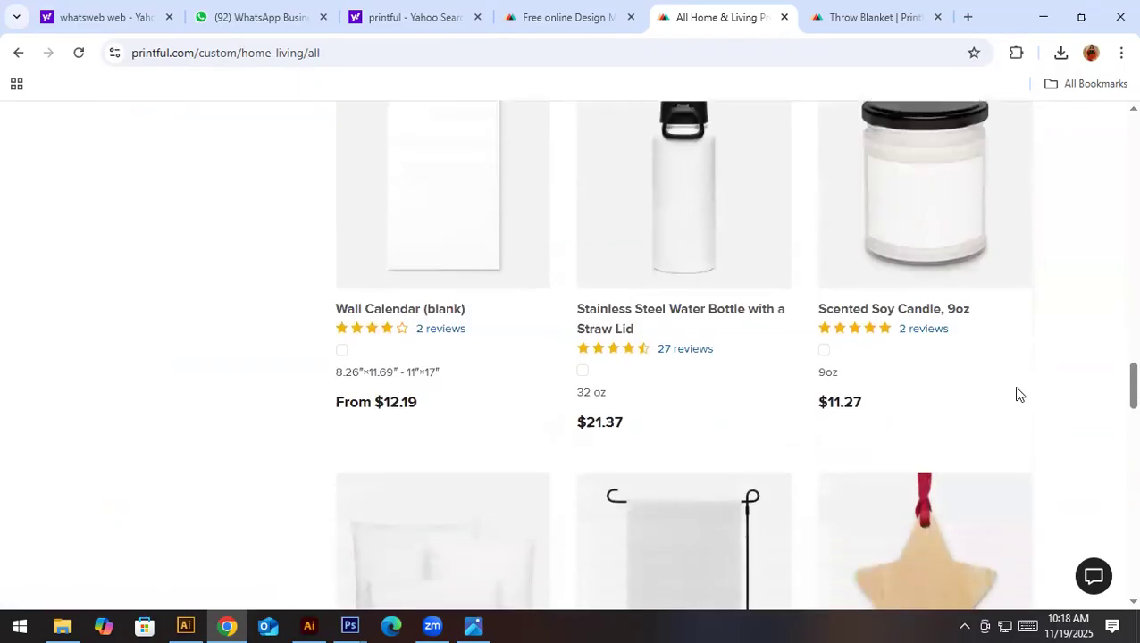
scroll(1014, 394, "down", 3)
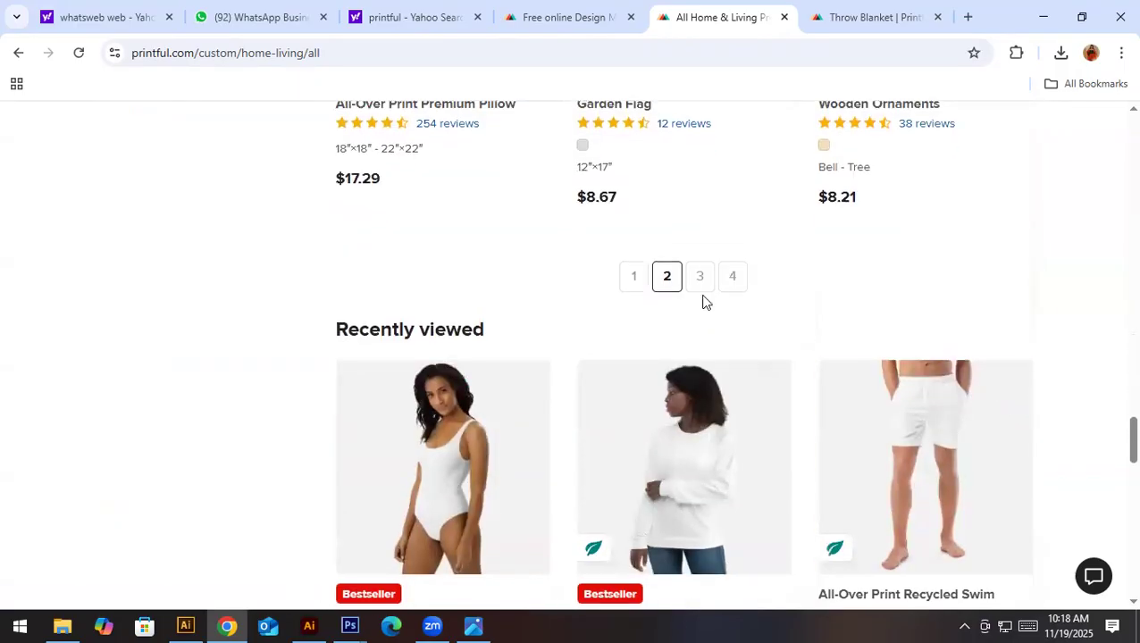
- Examine the products on page 3 of the home & living catalog
left_click(702, 279)
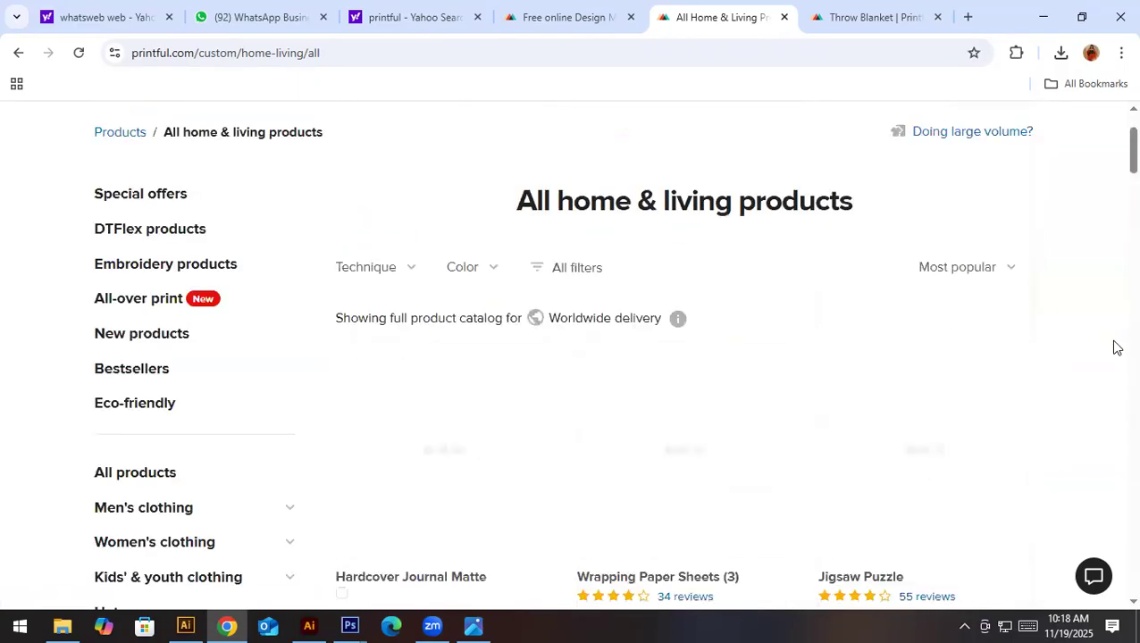
scroll(1082, 350, "down", 9)
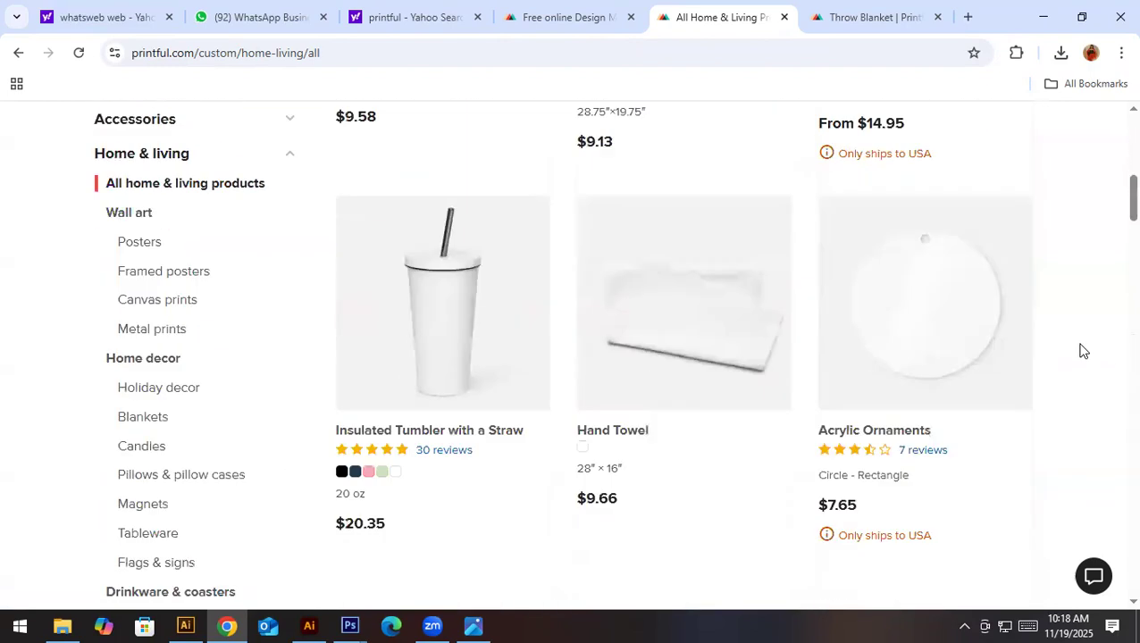
scroll(1082, 350, "down", 1)
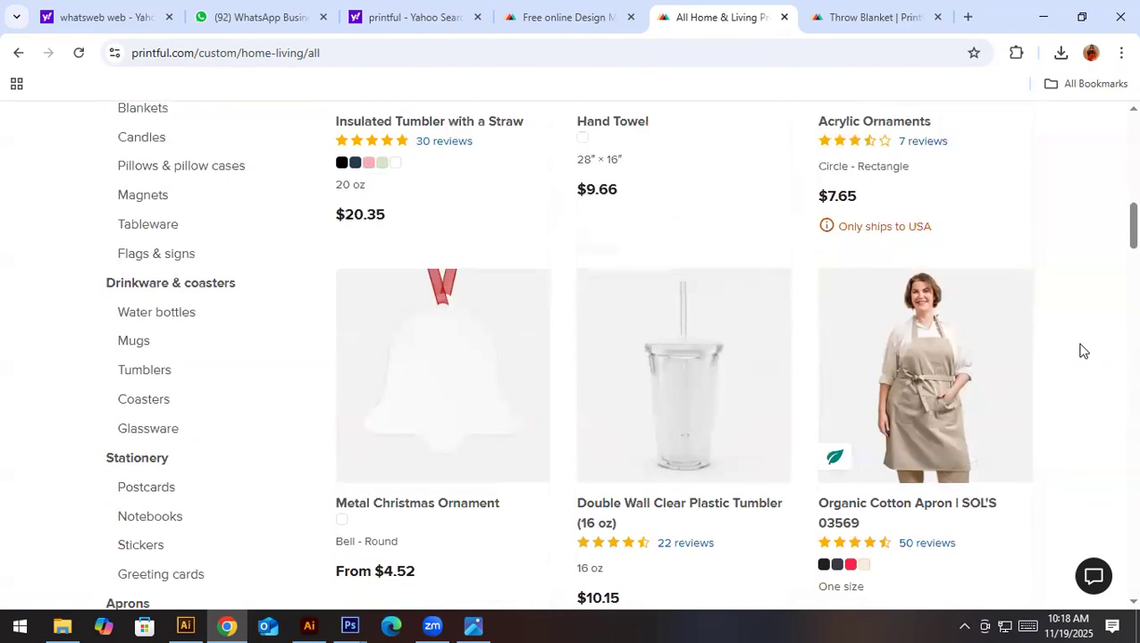
scroll(1082, 350, "down", 8)
scroll(1082, 350, "down", 8)
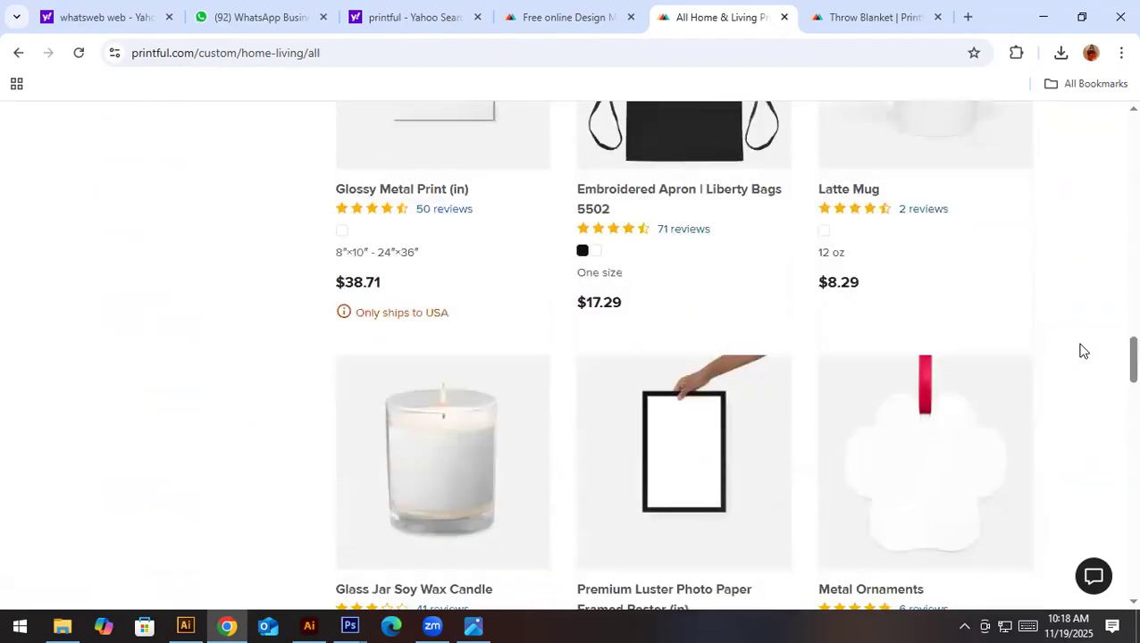
scroll(1082, 350, "down", 6)
scroll(1082, 350, "down", 6)
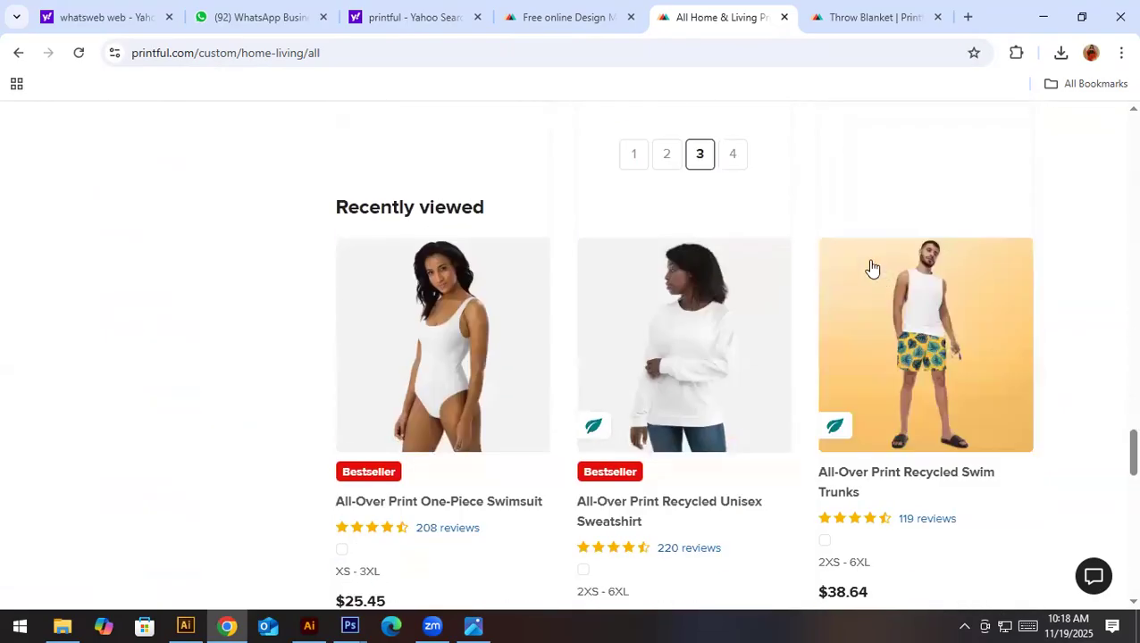
scroll(870, 267, "up", 2)
- Examine page 4 of the home & living catalog, and bring up the Throw Blanket product page
left_click(733, 323)
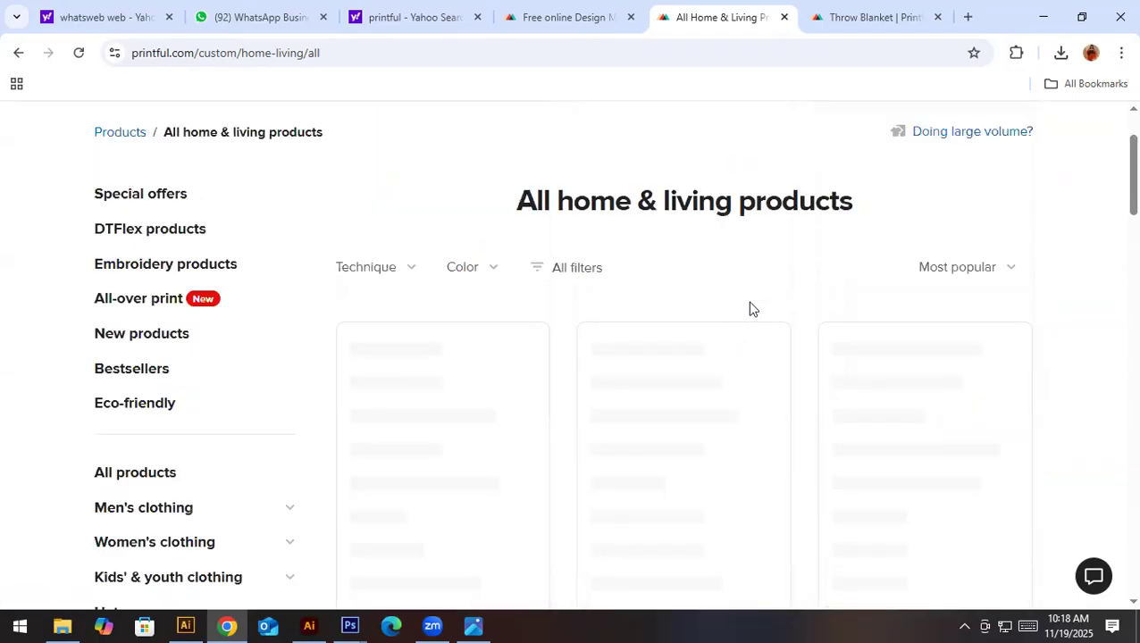
scroll(1115, 336, "down", 5)
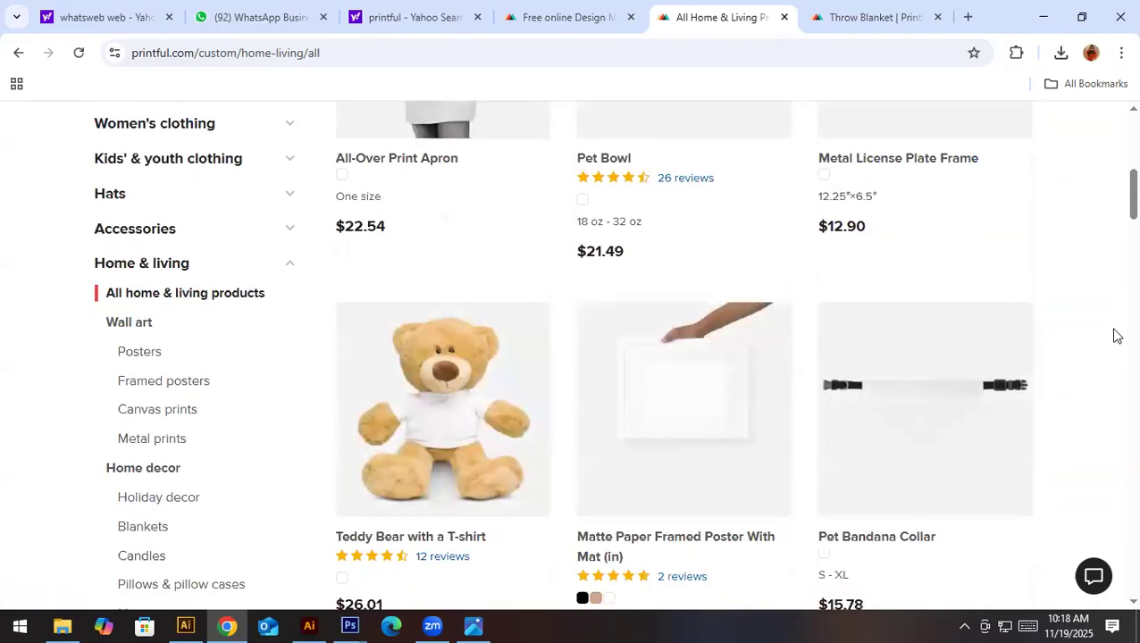
scroll(1115, 335, "down", 6)
scroll(1115, 336, "down", 10)
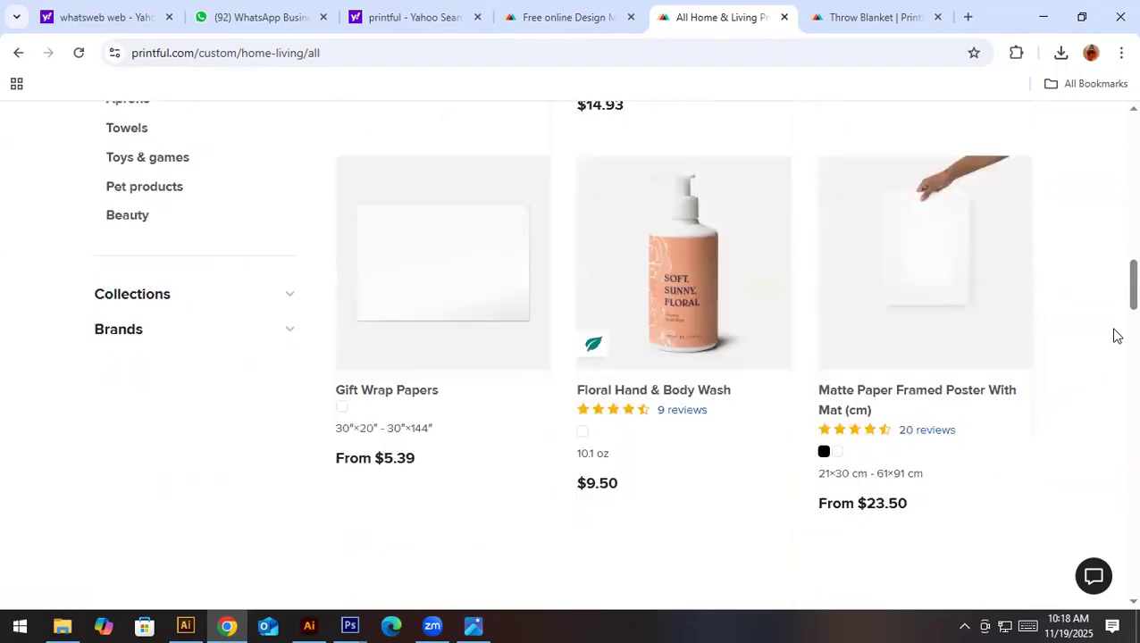
scroll(1114, 336, "down", 3)
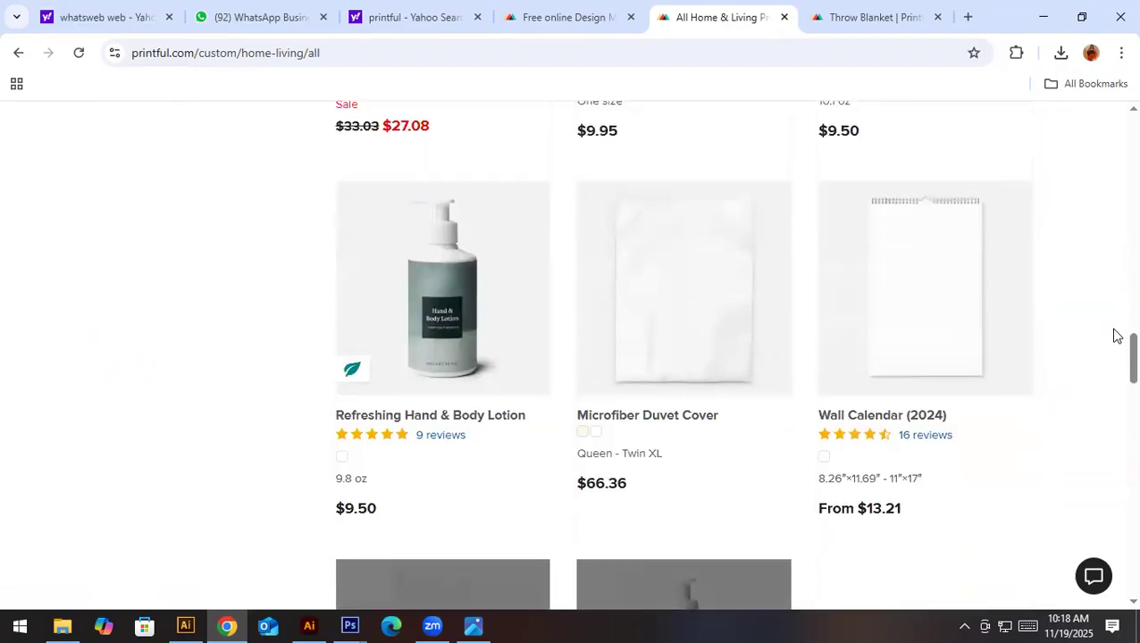
scroll(1099, 335, "down", 3)
scroll(1095, 330, "up", 5)
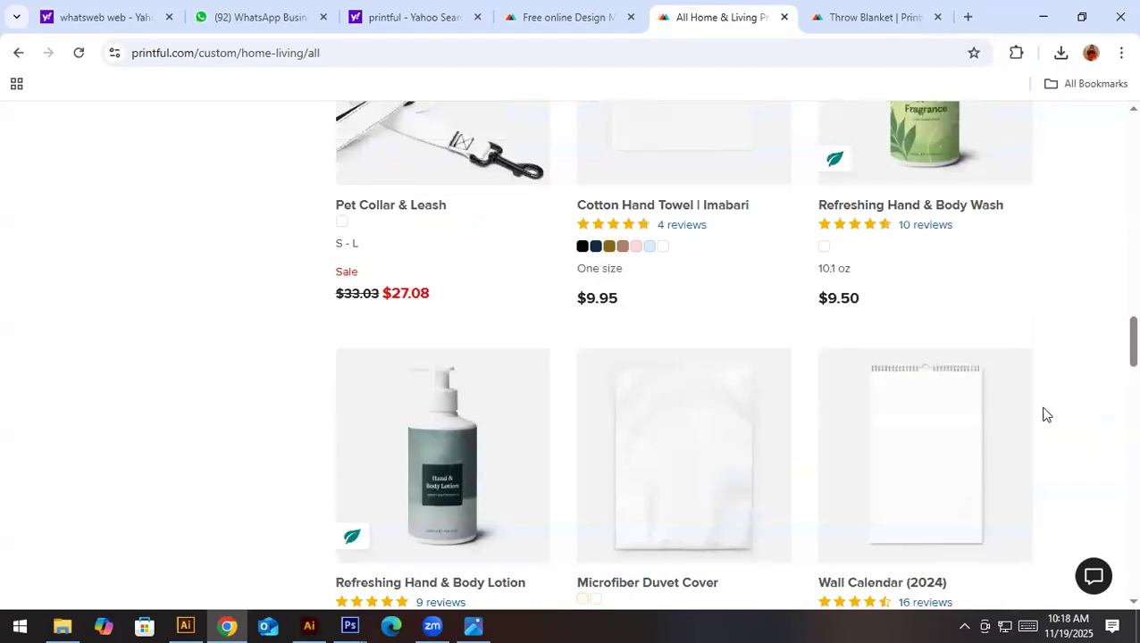
scroll(1045, 414, "up", 20)
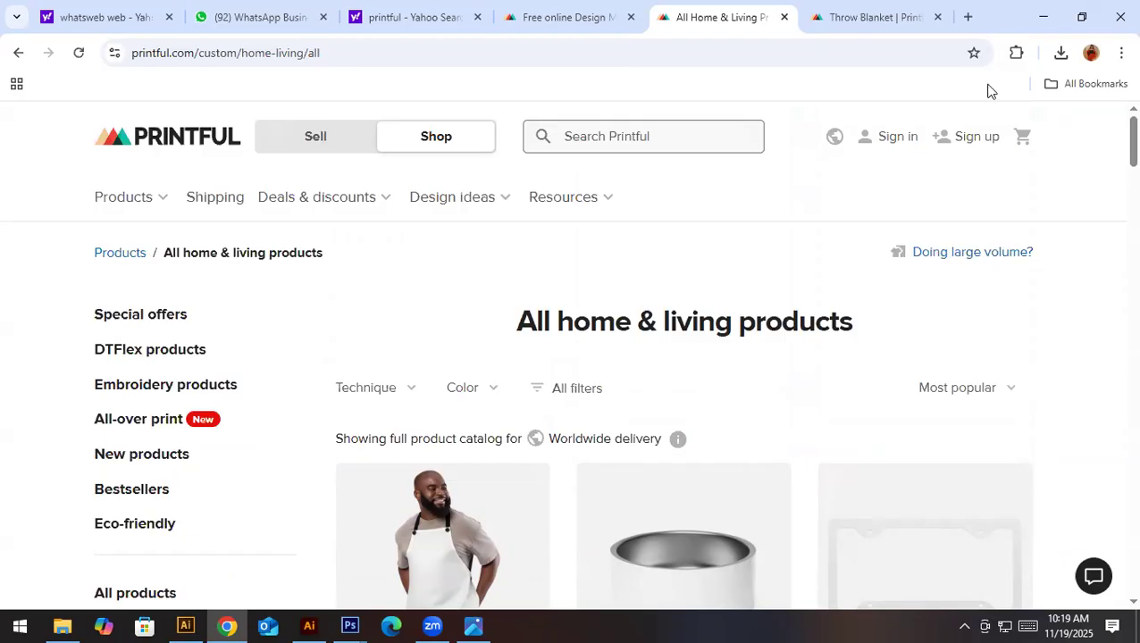
left_click(846, 11)
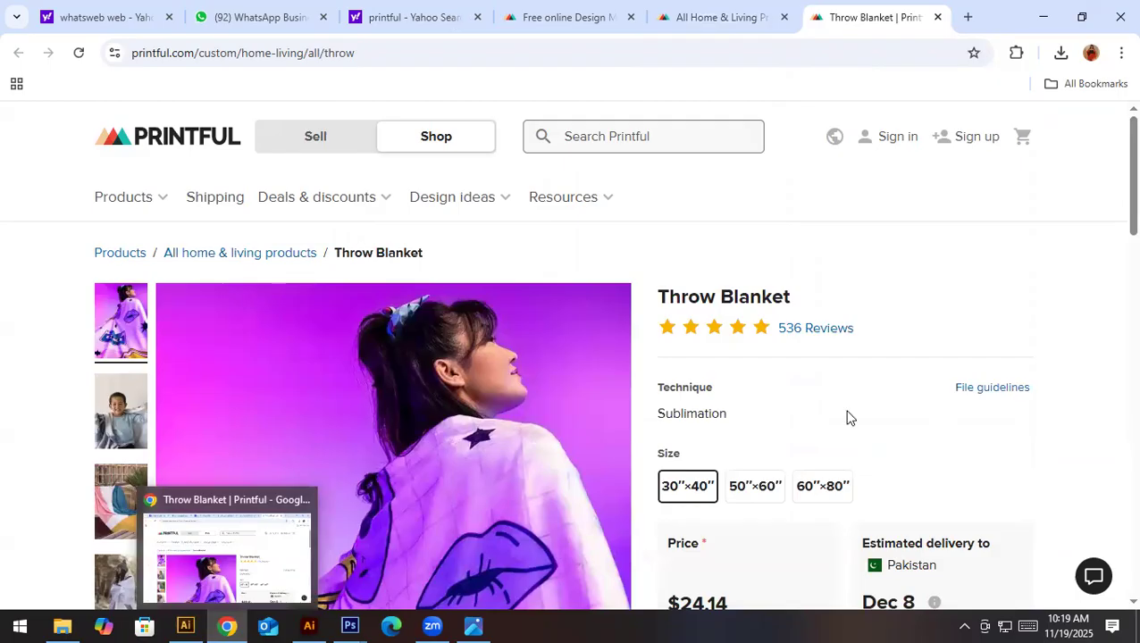
- Download the print file template from the Throw Blanket's file guidelines
scroll(846, 420, "down", 5)
scroll(813, 487, "down", 8)
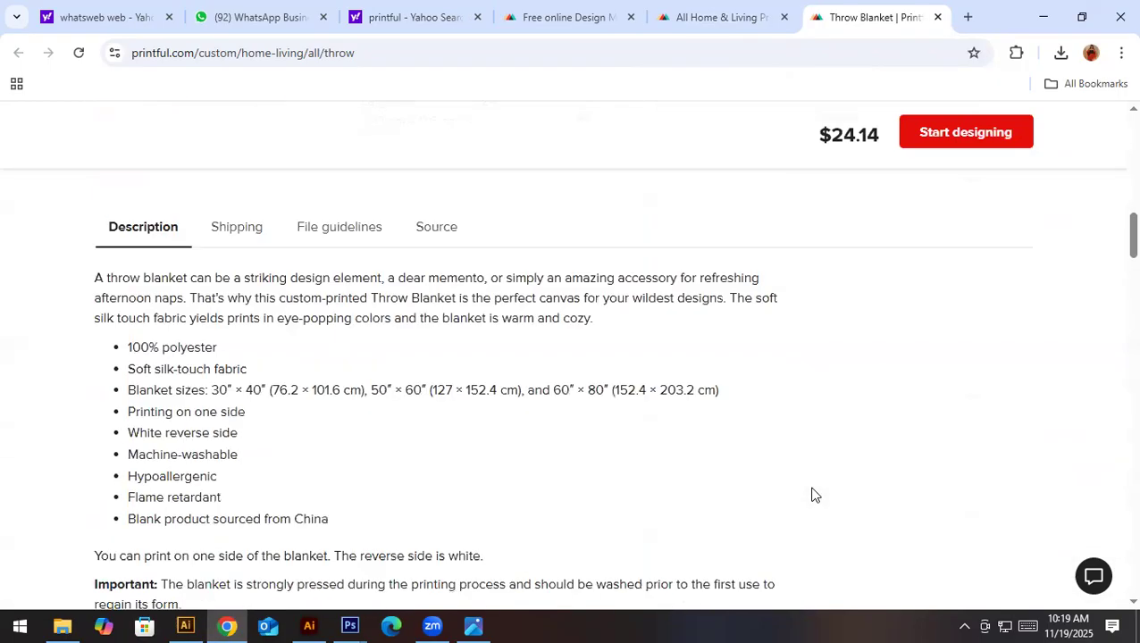
scroll(338, 233, "up", 2)
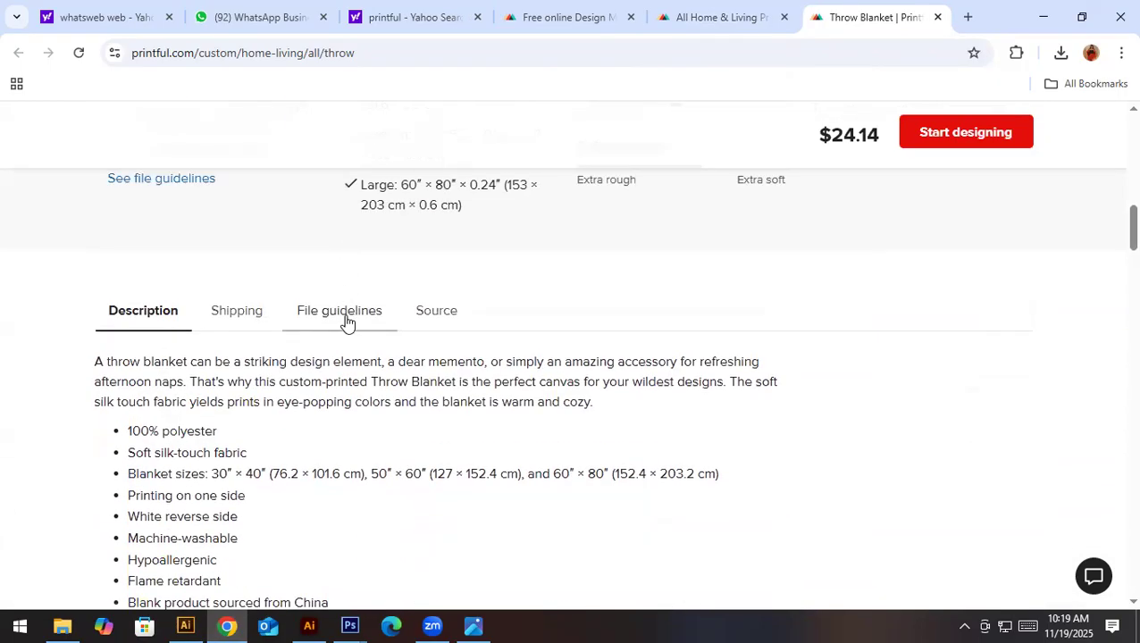
left_click(344, 314)
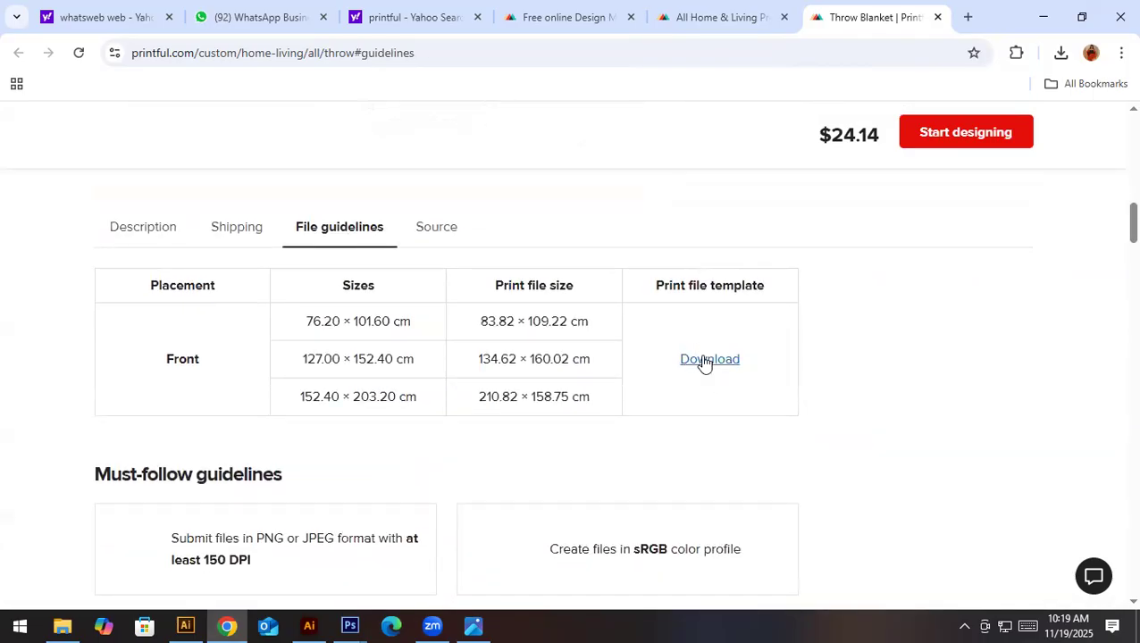
left_click(714, 366)
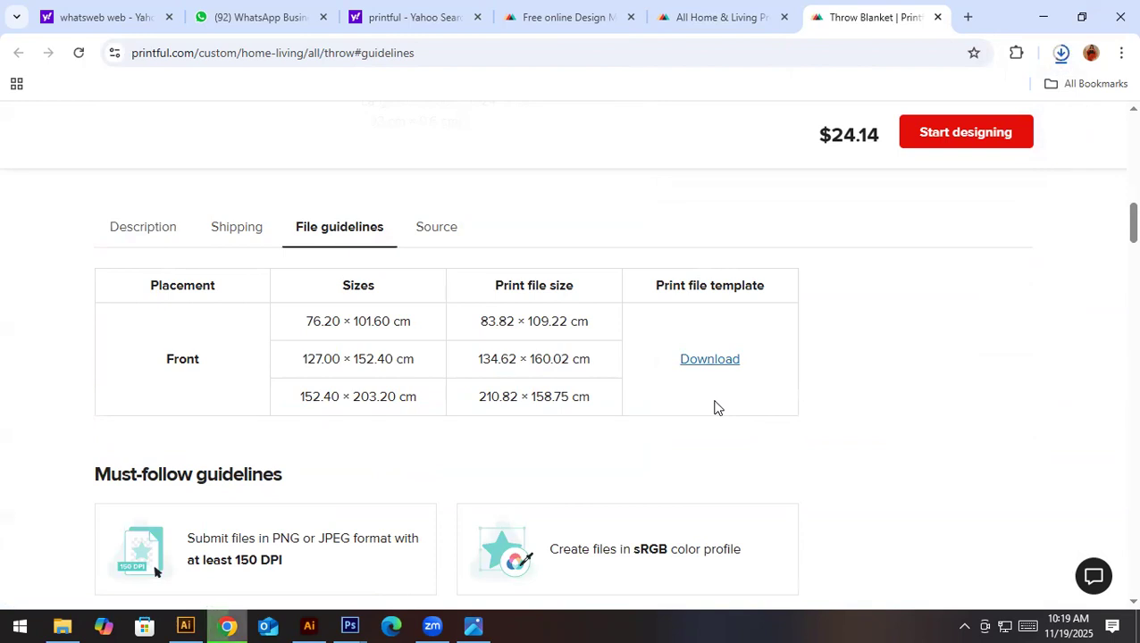
- Open the downloaded Throw_blanket.zip archive from the Downloads folder
left_click(1060, 53)
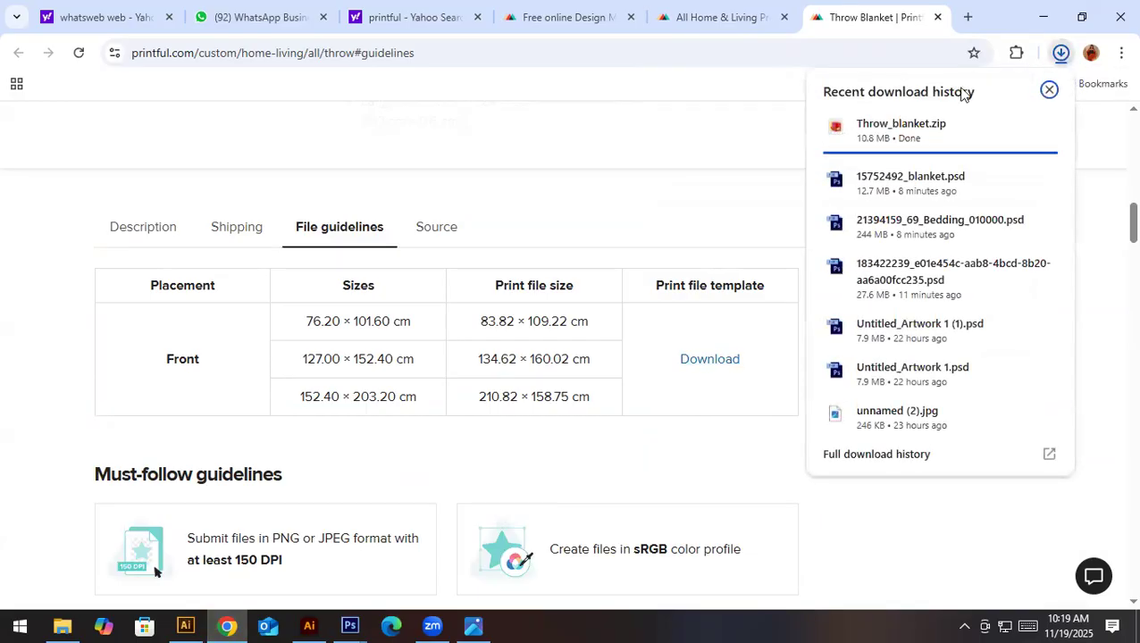
left_click(896, 131)
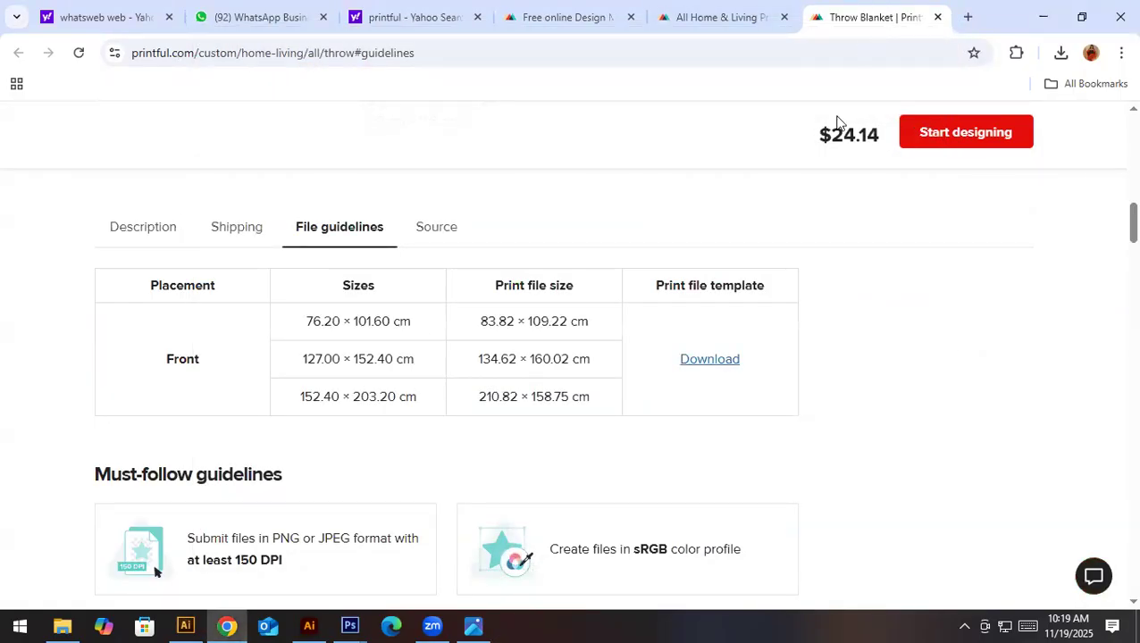
left_click(234, 625)
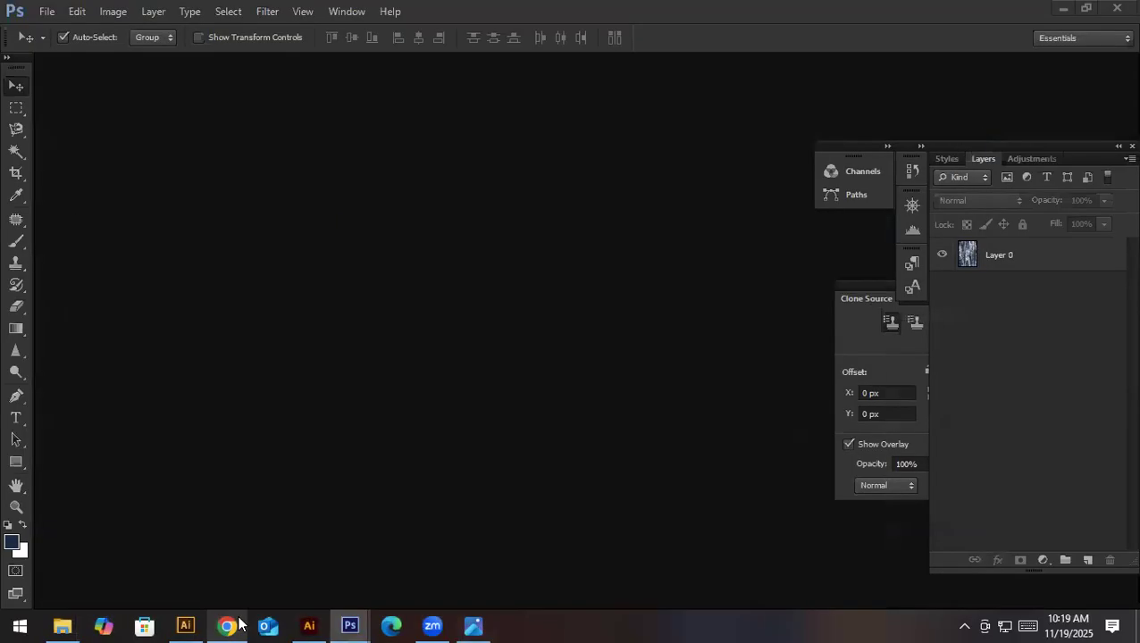
left_click(63, 626)
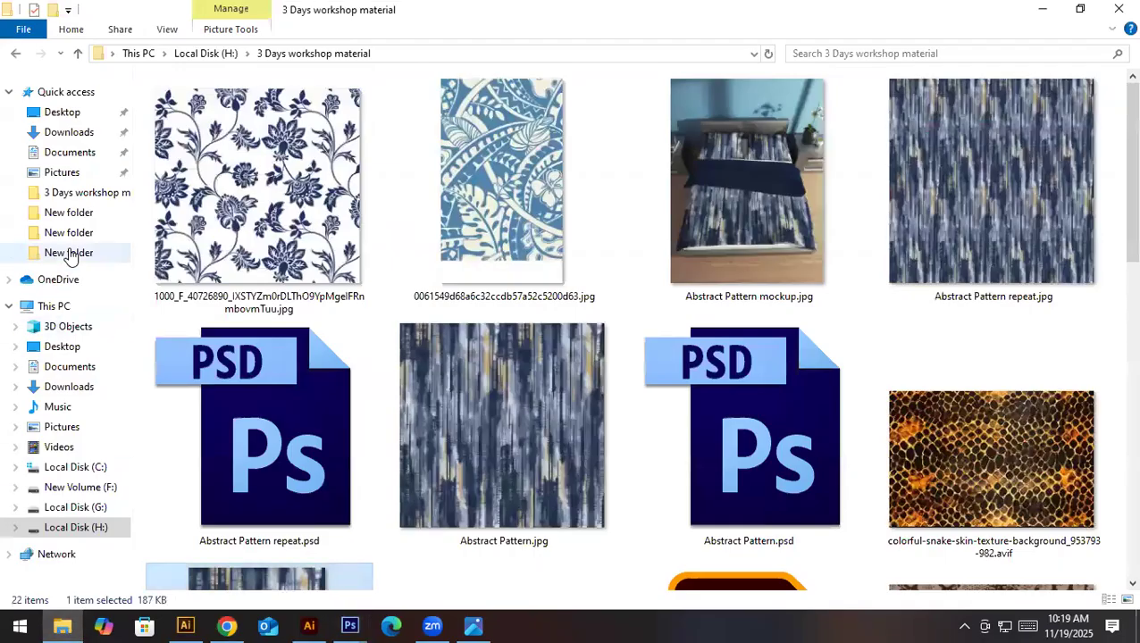
left_click(69, 134)
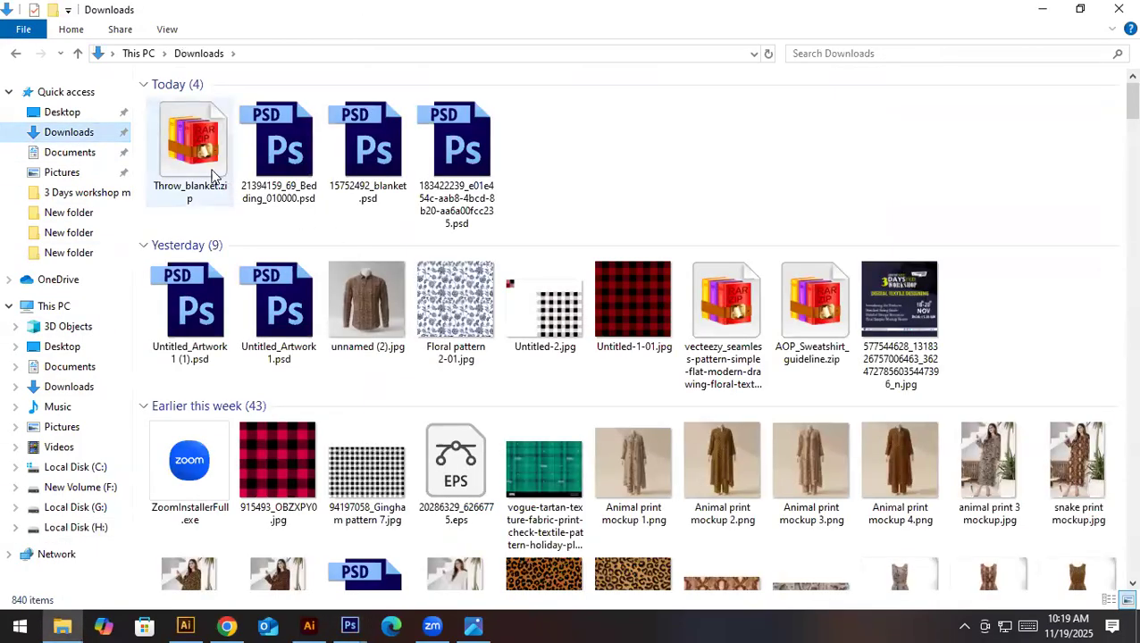
left_click(188, 150)
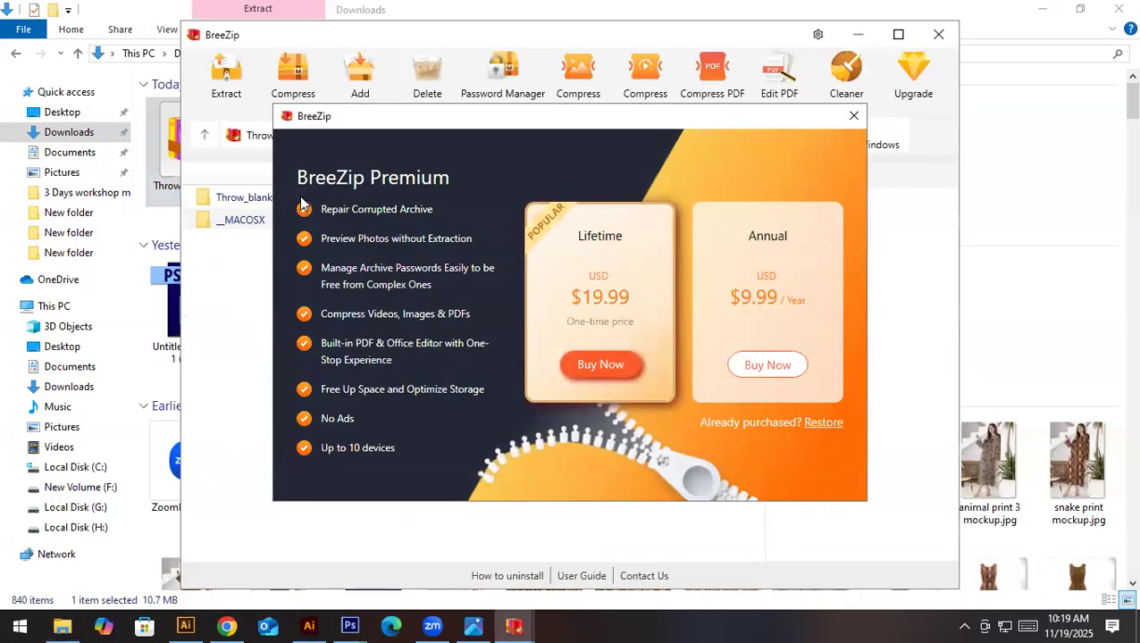
- Dismiss the upgrade offer, open 60x80_vertical_template.psd from the archive's 60x80 in folder in Photoshop, and dock its window as a tab
left_click(852, 116)
double_click(297, 199)
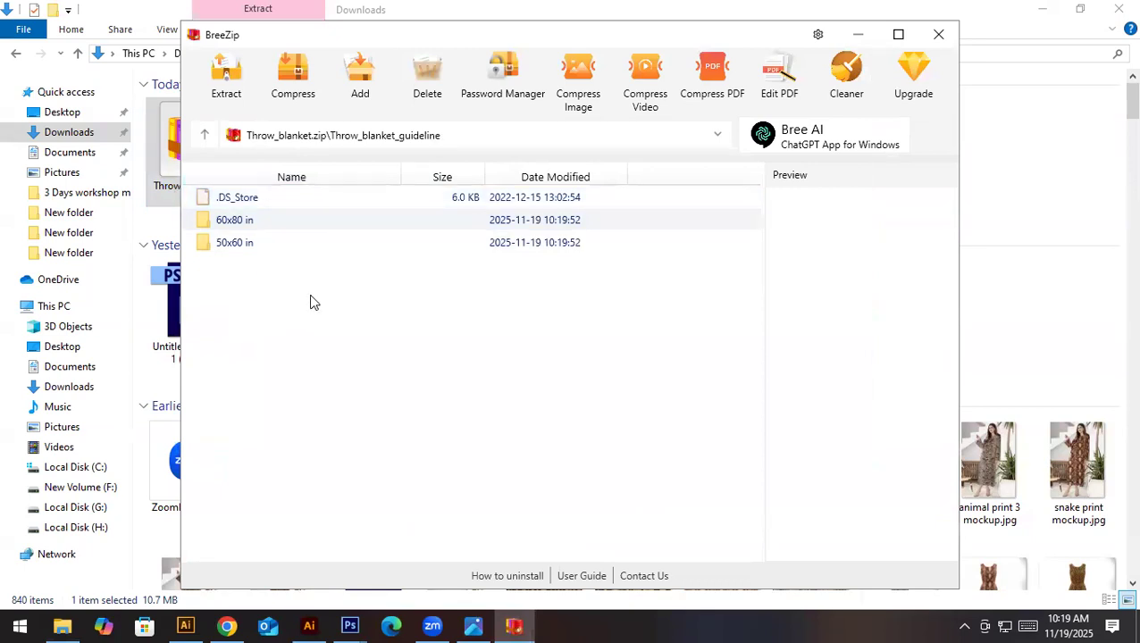
double_click(245, 221)
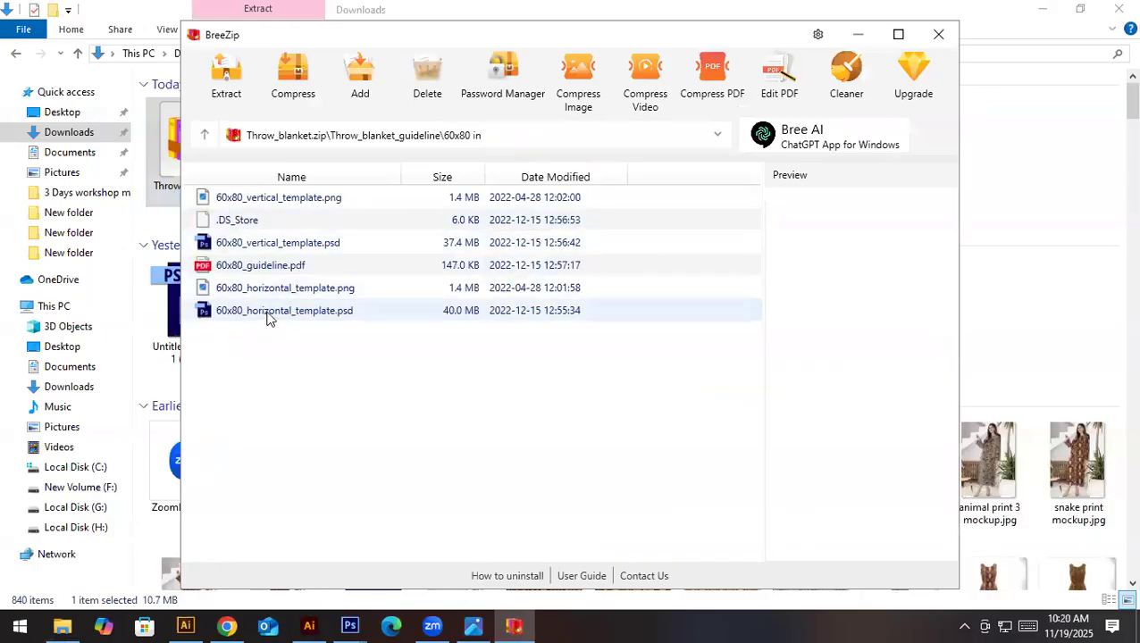
double_click(259, 243)
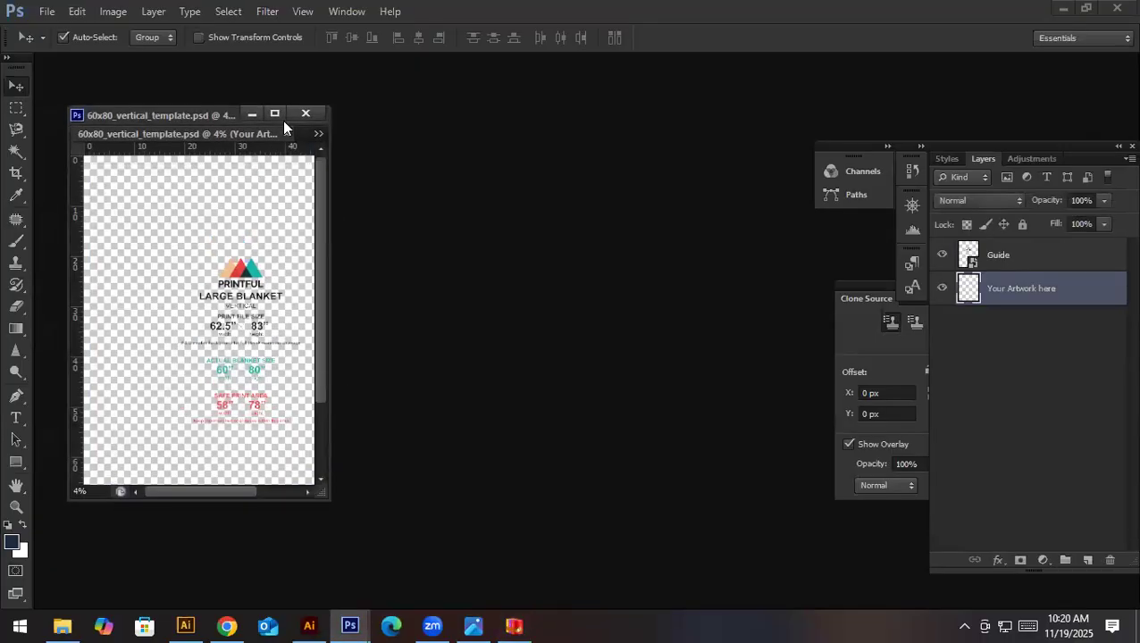
left_click_drag(223, 113, 340, 61)
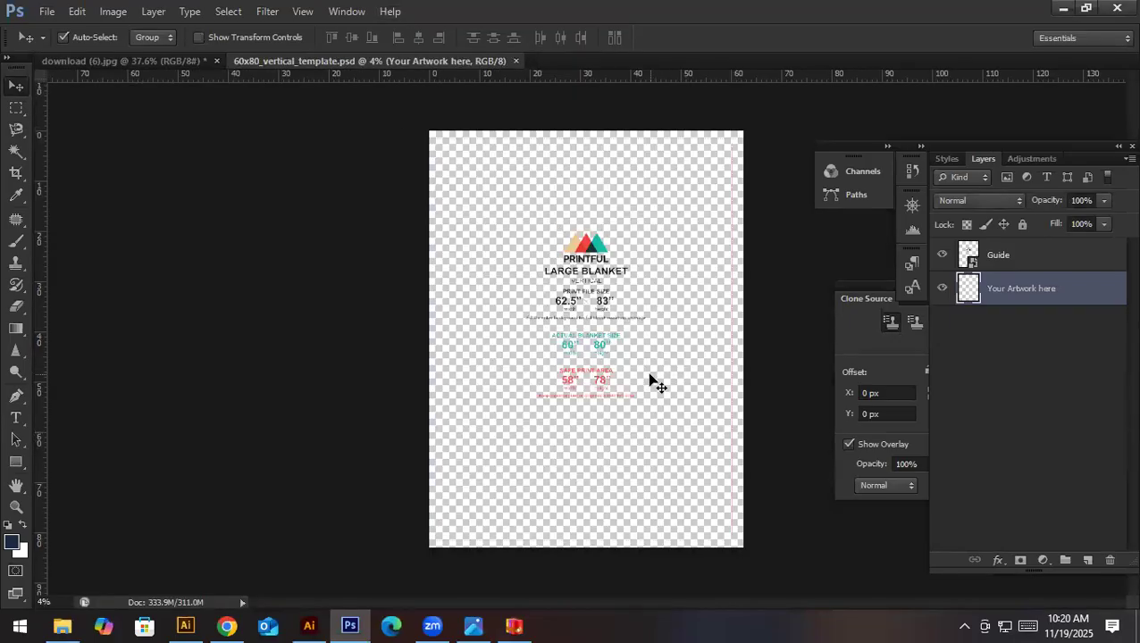
- Read the blanket template's size guide and set the image resolution to 200 pixels/inch
left_click_drag(583, 306, 696, 377)
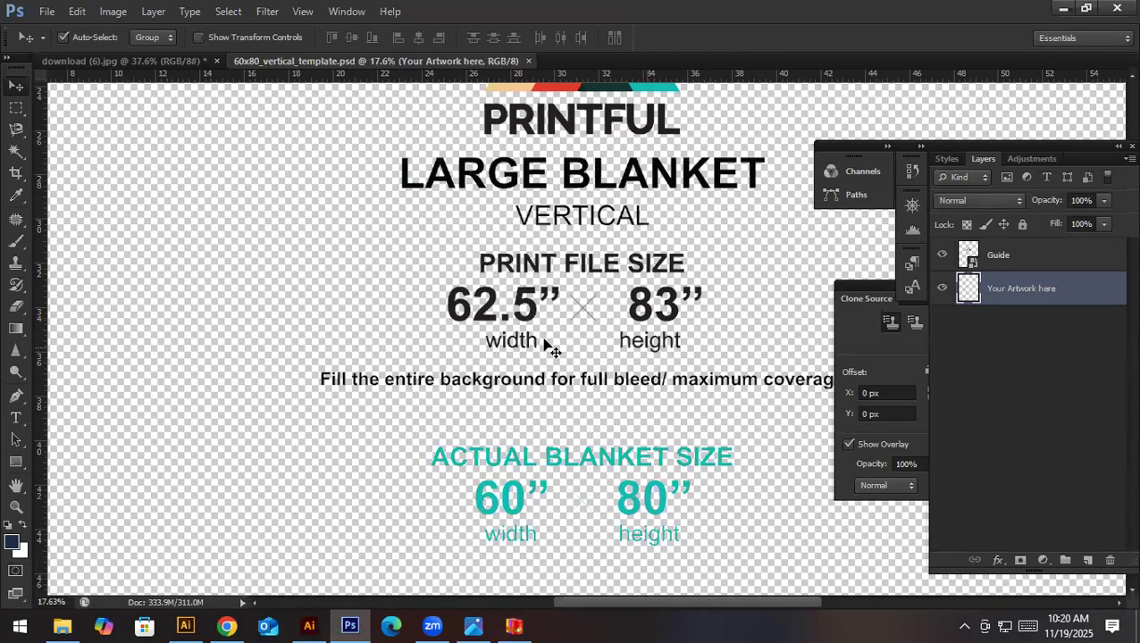
key("ctrl+0")
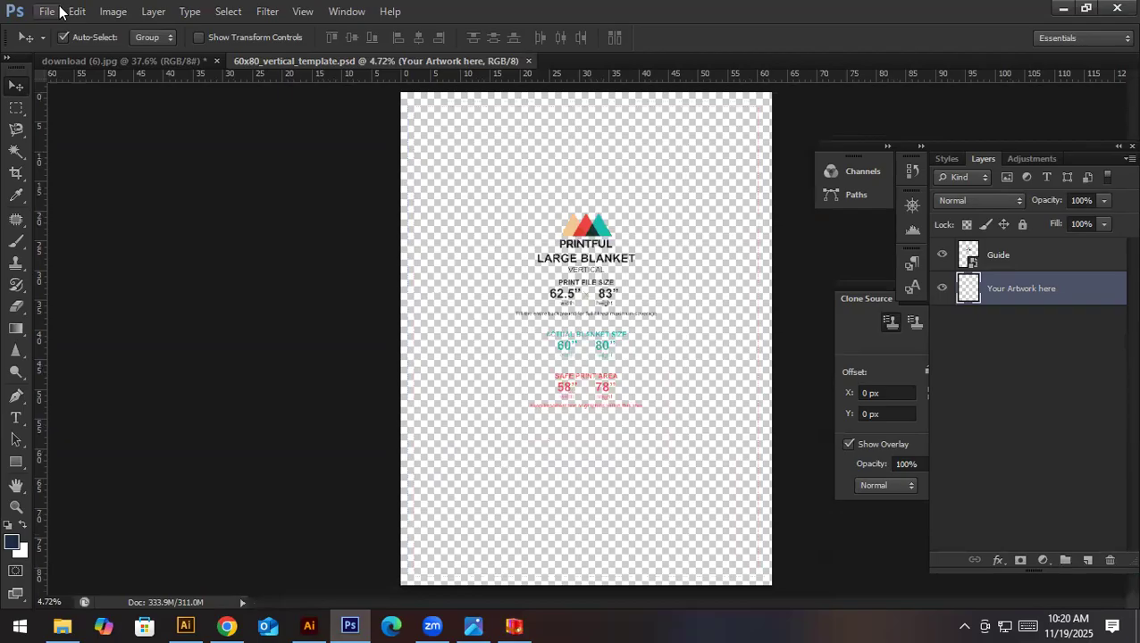
scroll(580, 300, "up", 5)
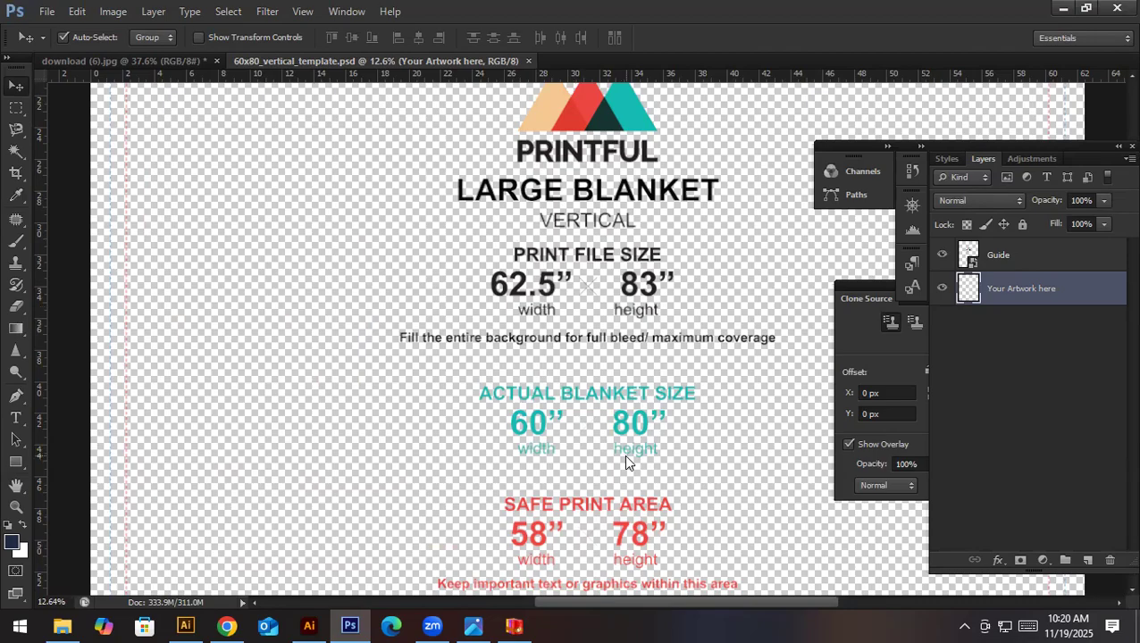
key("ctrl+alt+i")
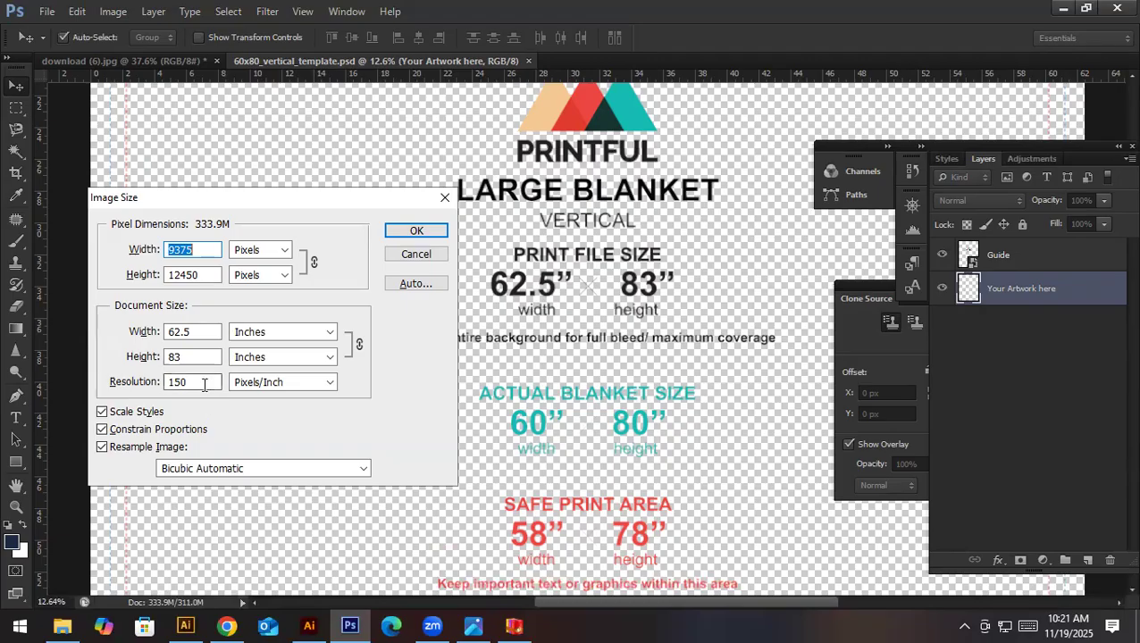
left_click_drag(203, 383, 143, 390)
type("20")
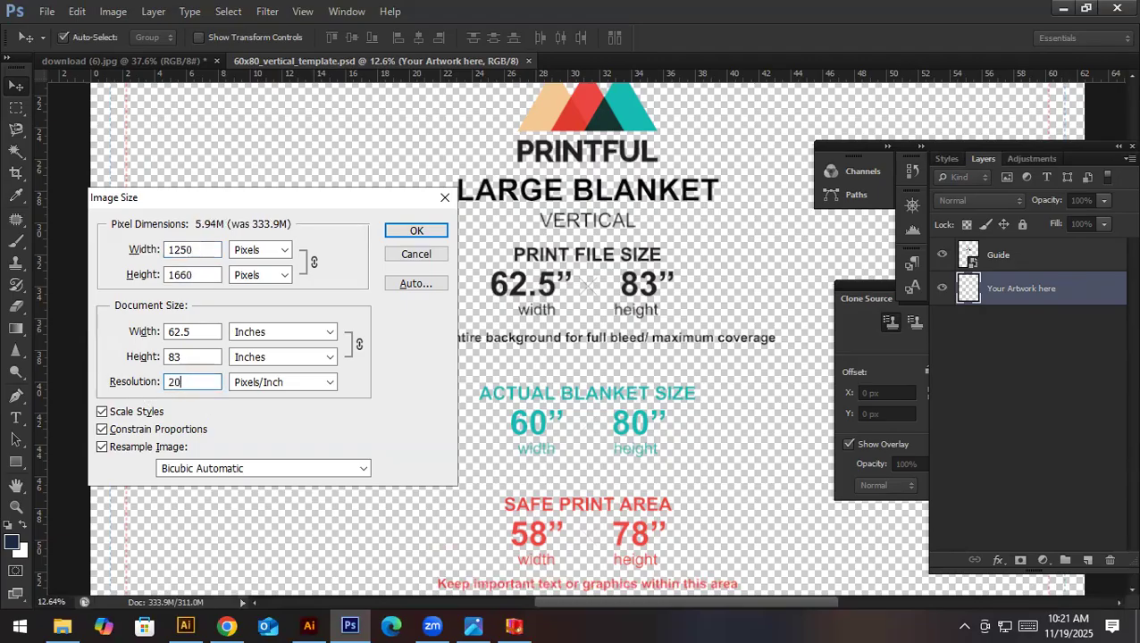
key("Return")
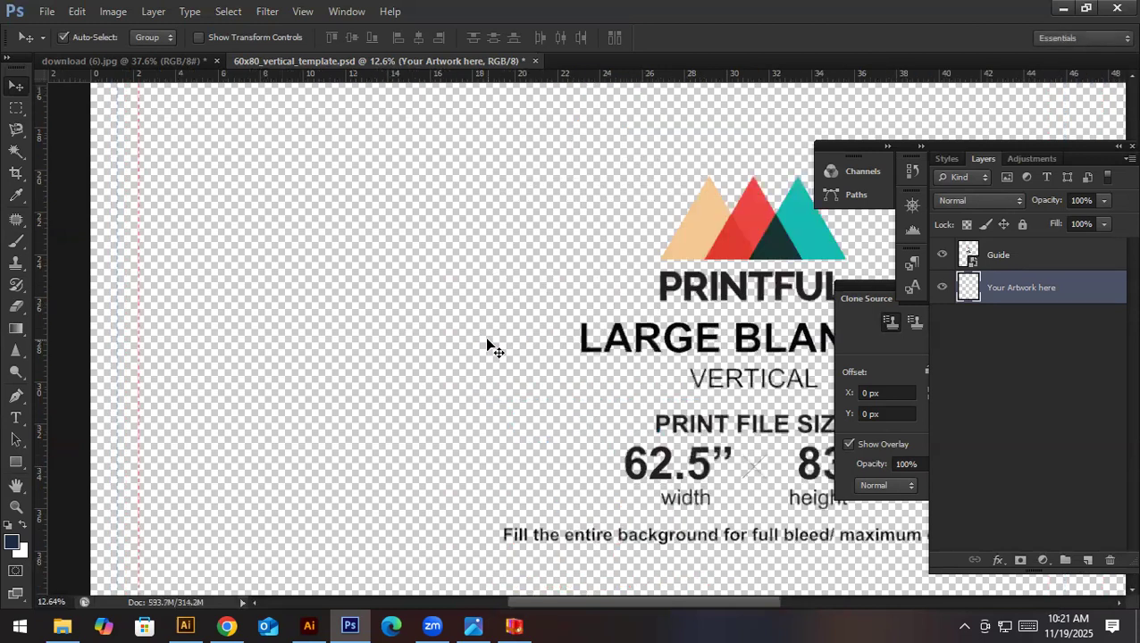
key("ctrl+0")
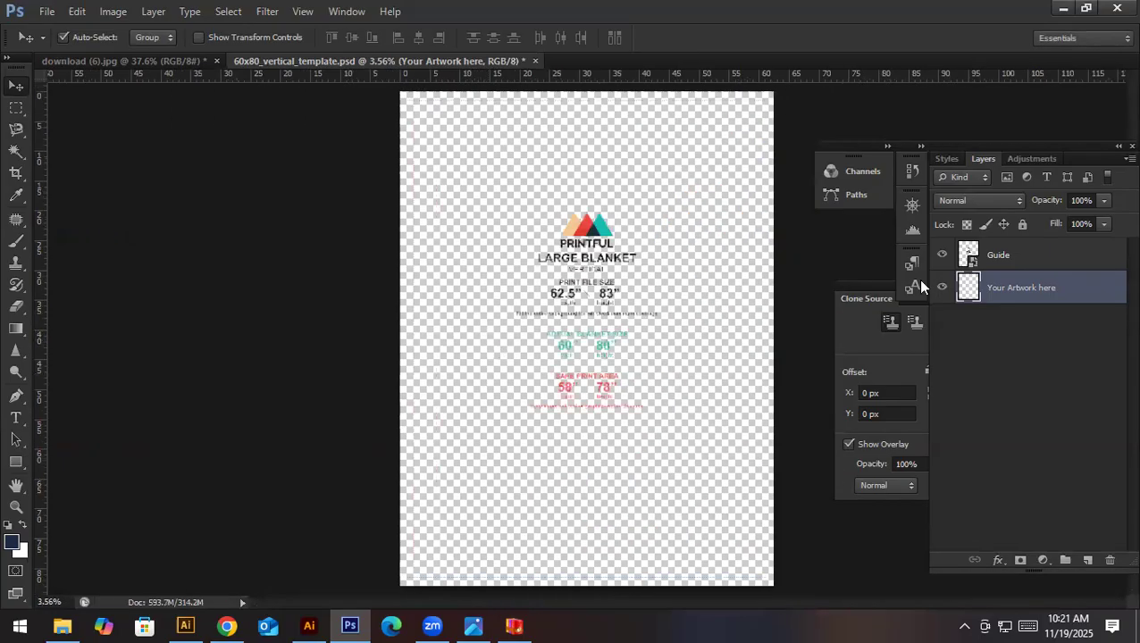
- Place Abstract Pattern.jpg from the 3 Days workshop material folder into the blanket template
left_click(41, 9)
left_click(64, 285)
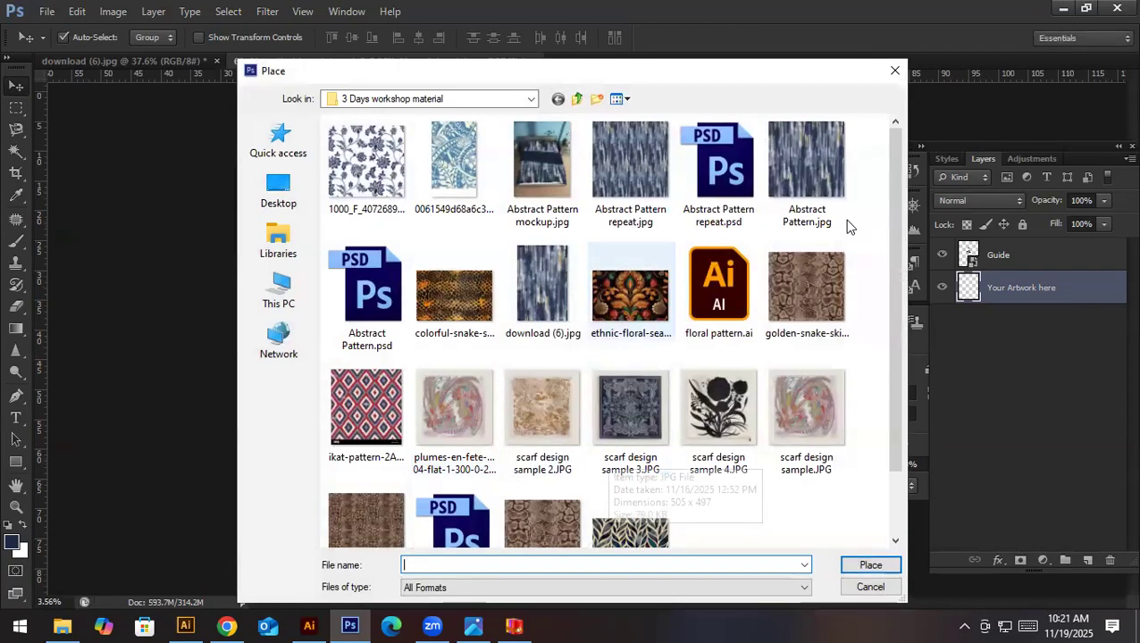
double_click(809, 216)
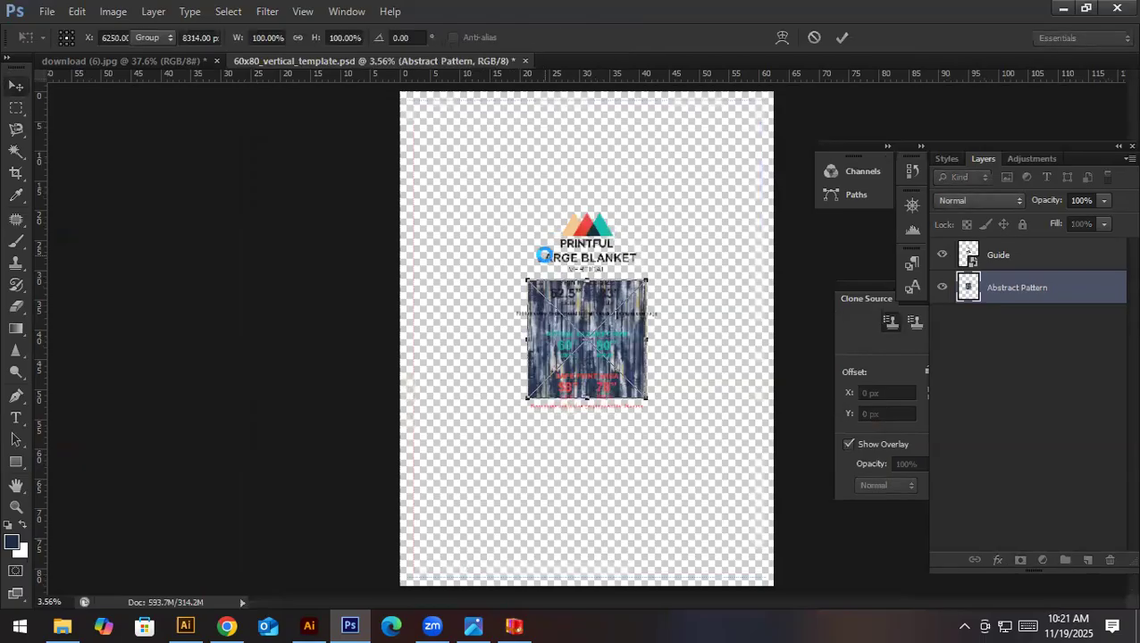
key("Return")
- Move the Abstract Pattern layer above the Guide layer and rasterize it
left_click_drag(1007, 285, 1005, 257)
right_click(1004, 256)
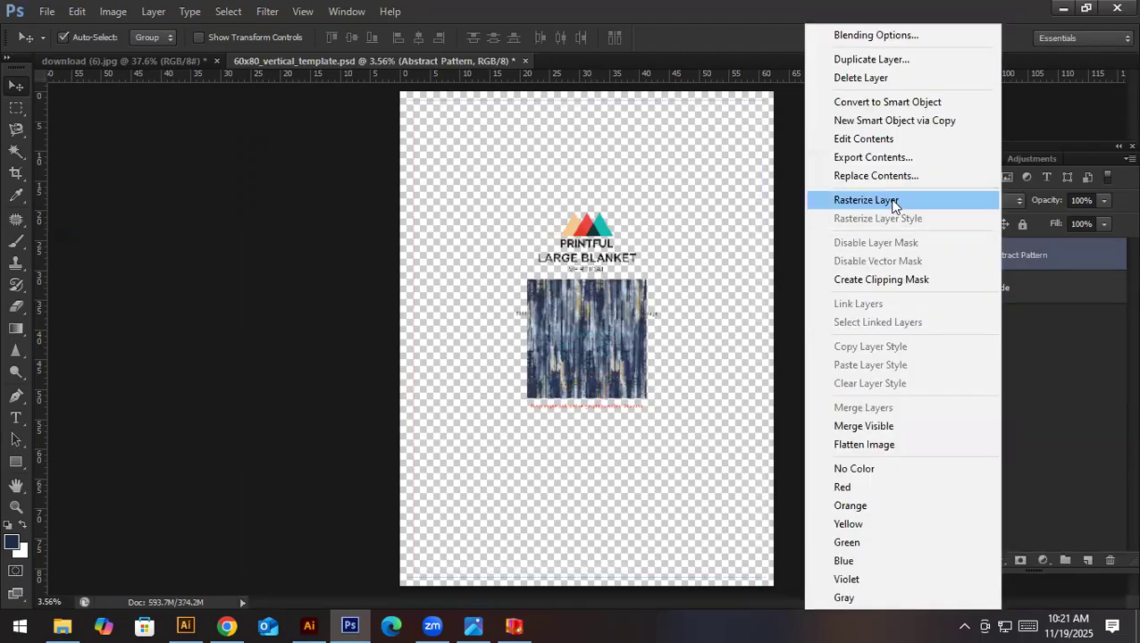
left_click(893, 202)
- Move the pattern tile into the canvas's upper-left corner and duplicate it directly to its right
left_click_drag(652, 393, 528, 213)
left_click_drag(445, 148, 565, 150)
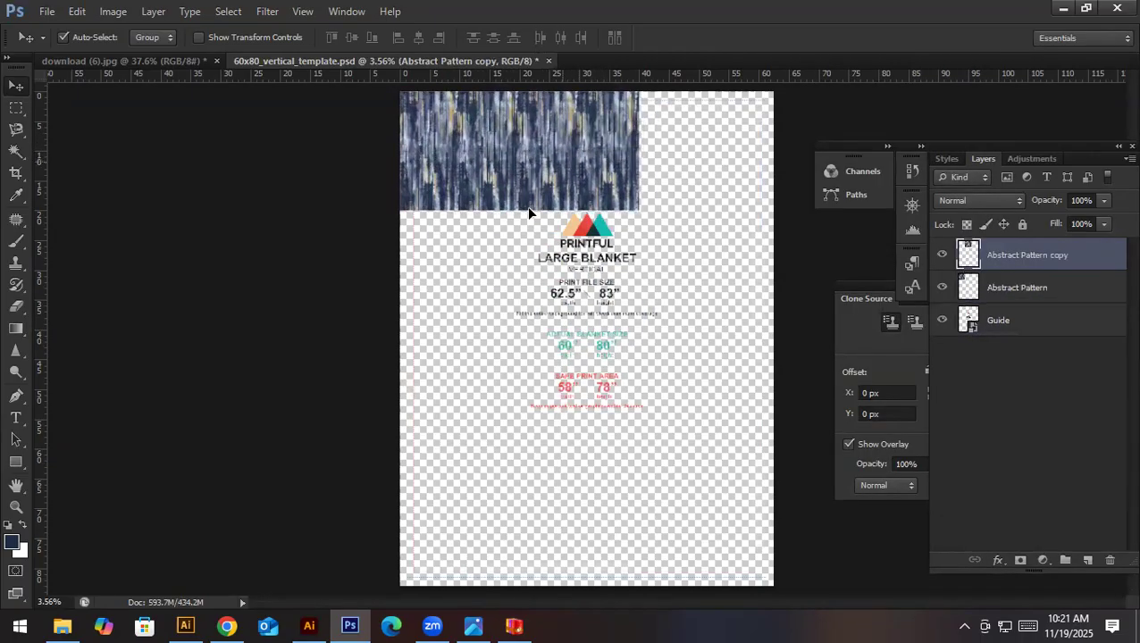
- Select both pattern tile layers and scale them together to about 99.7%, keeping them in the canvas's upper-left corner
left_click(1042, 284, "shift")
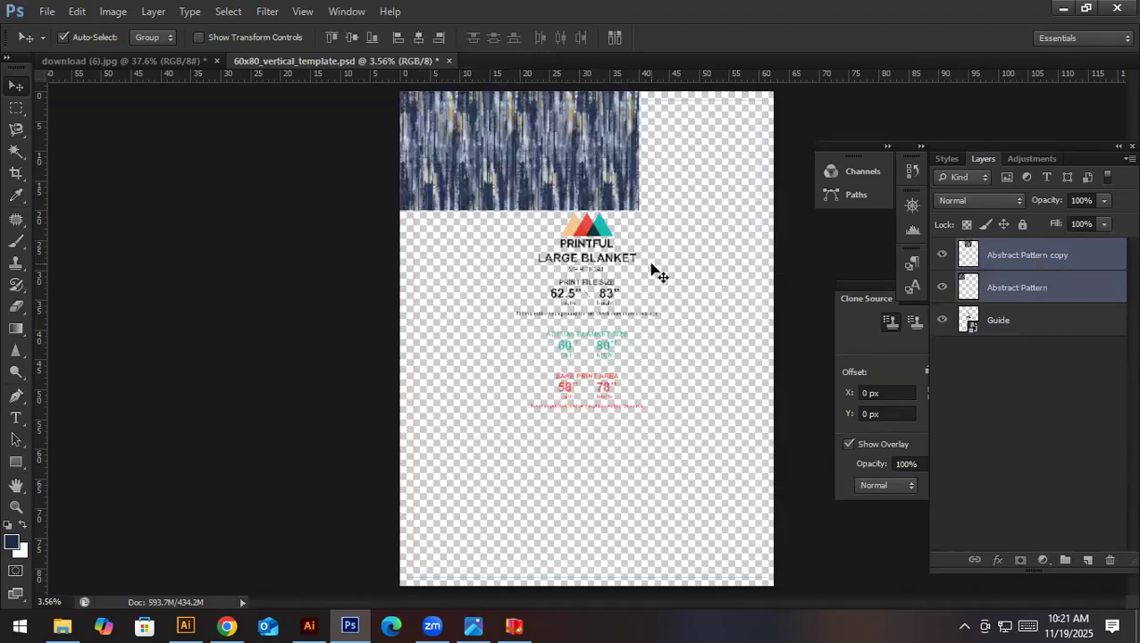
key("ctrl+t")
left_click_drag(638, 213, 763, 306)
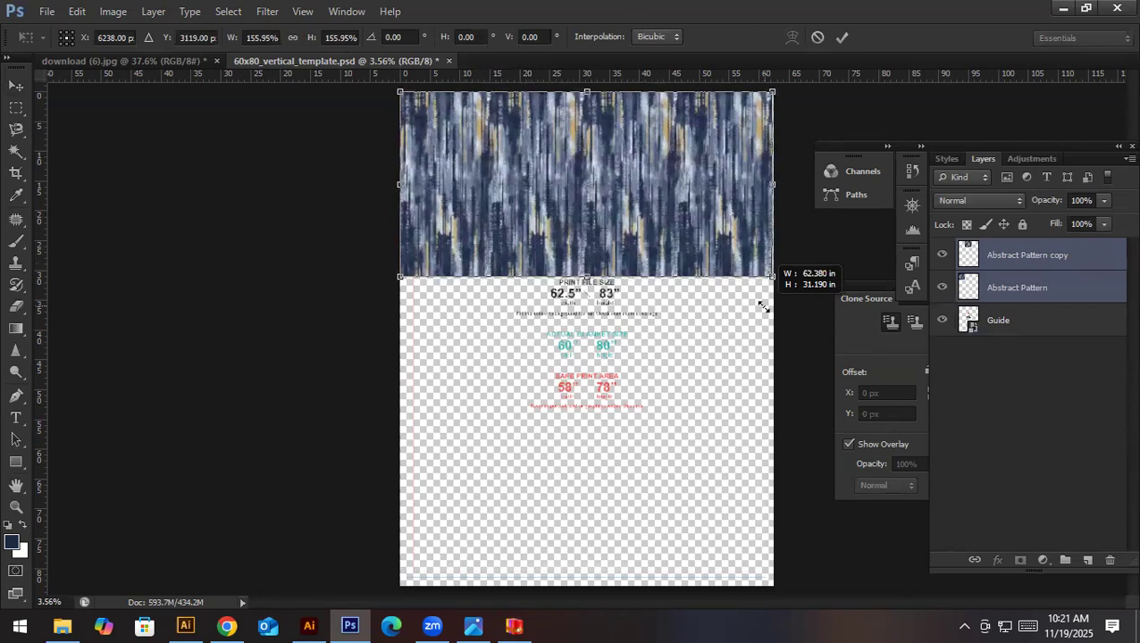
left_click_drag(762, 306, 616, 266)
key("Return")
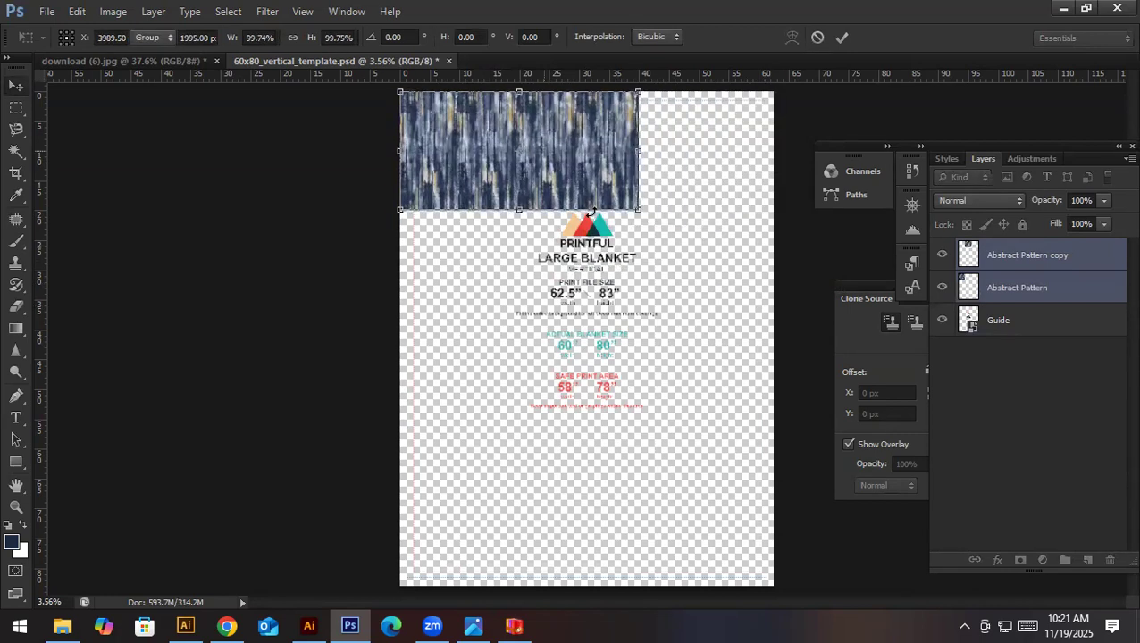
- Duplicate the second tile to its right as a third tile and merge the three tiles into one layer
left_click(679, 261)
left_click_drag(567, 170, 686, 170)
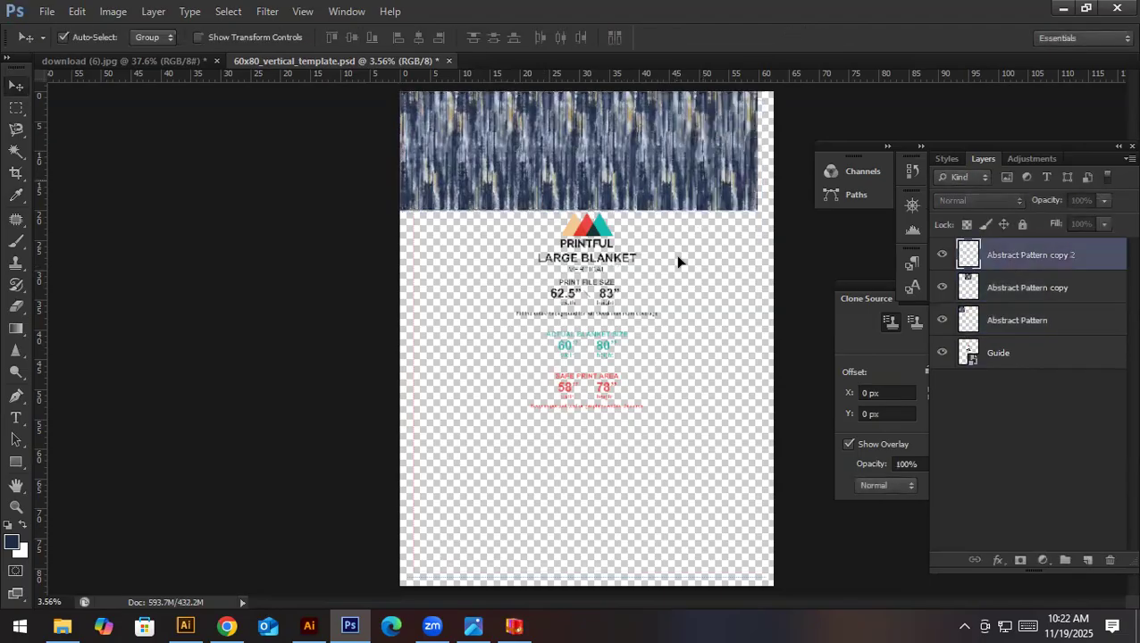
left_click(1042, 323, "shift")
key("ctrl+e")
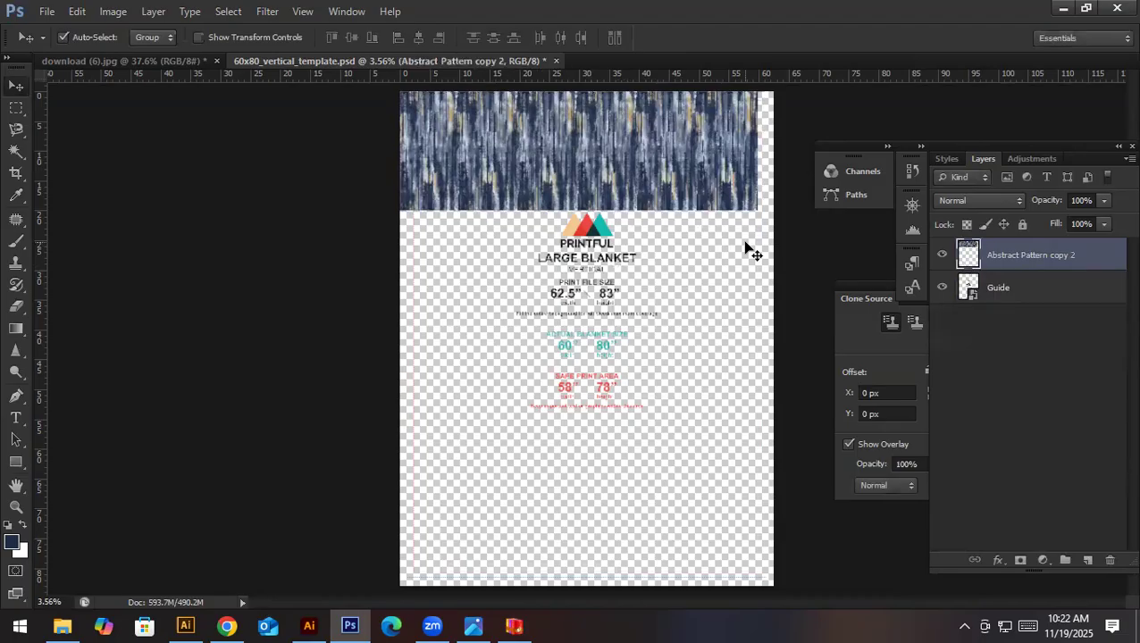
- Duplicate the merged pattern row downward three times, aligning each copy against the row above to cover the blanket's height
left_click_drag(702, 130, 700, 237)
scroll(562, 234, "up", 3)
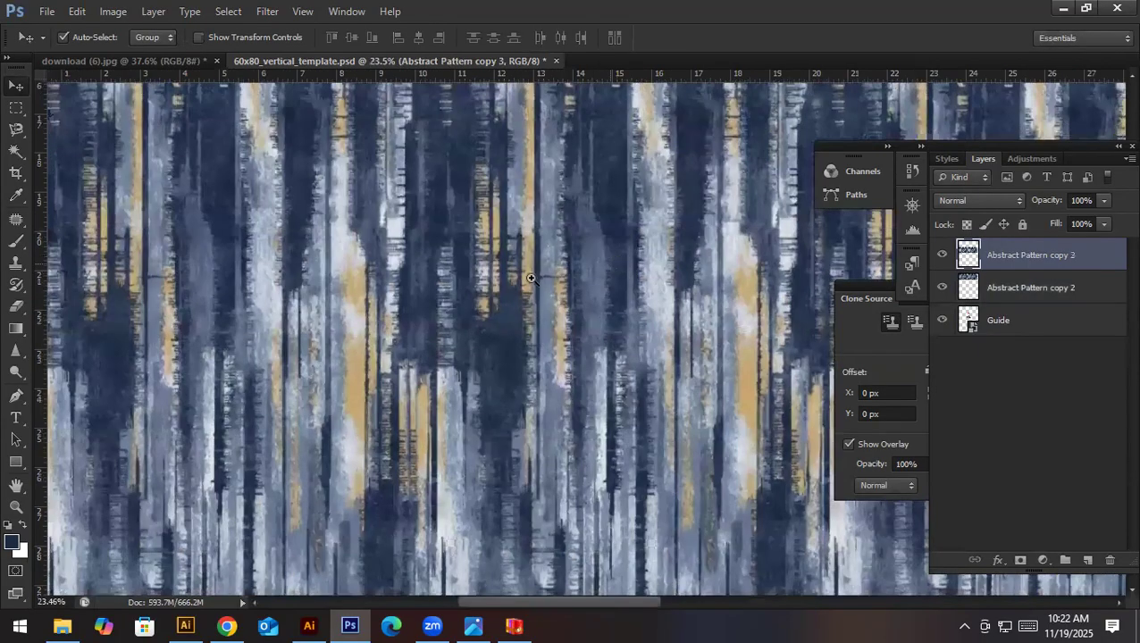
scroll(530, 272, "down", 3)
left_click_drag(630, 269, 636, 380)
scroll(509, 345, "up", 3)
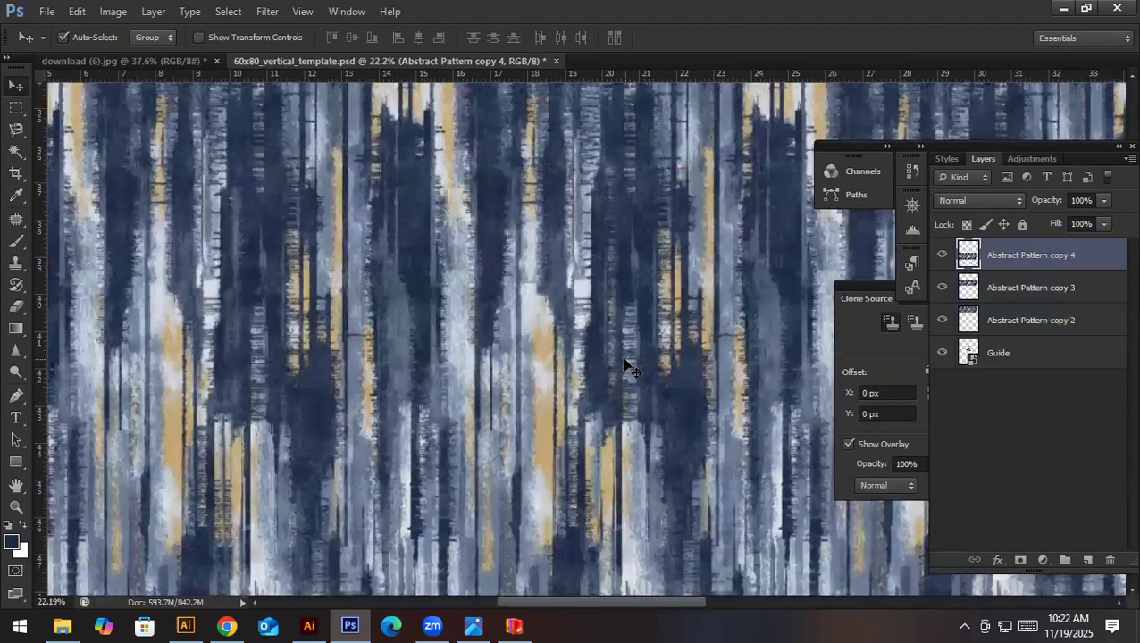
scroll(509, 363, "down", 3)
left_click_drag(566, 364, 567, 487)
scroll(571, 486, "up", 4)
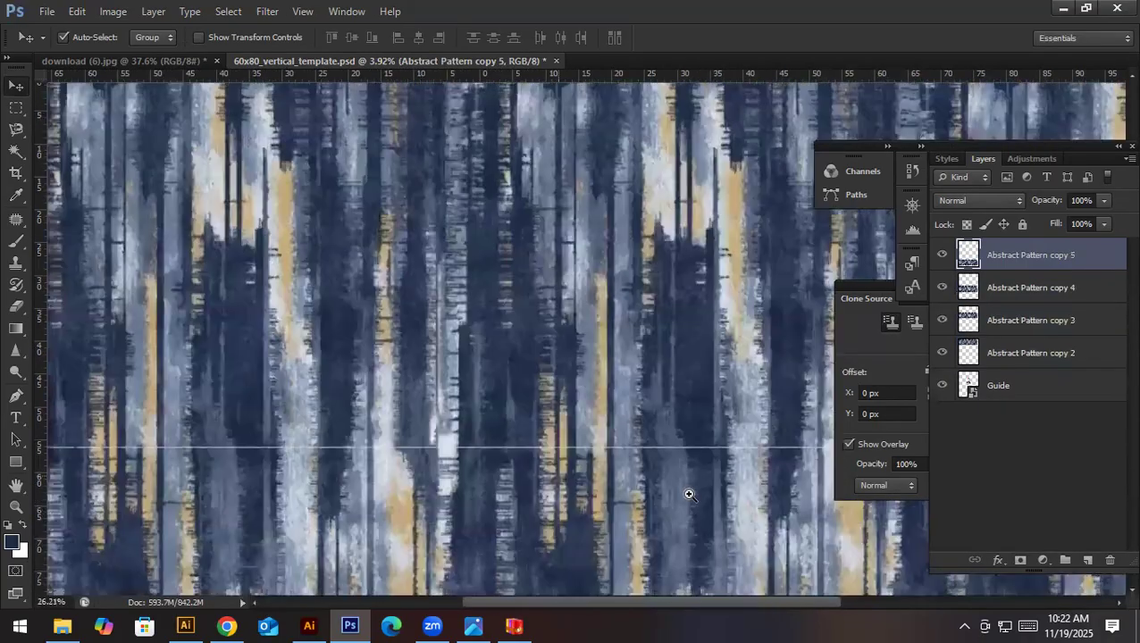
- Merge the four pattern row layers into one and scale it to about 104.45% by 104.06% so it fills the whole canvas
scroll(749, 392, "down", 5)
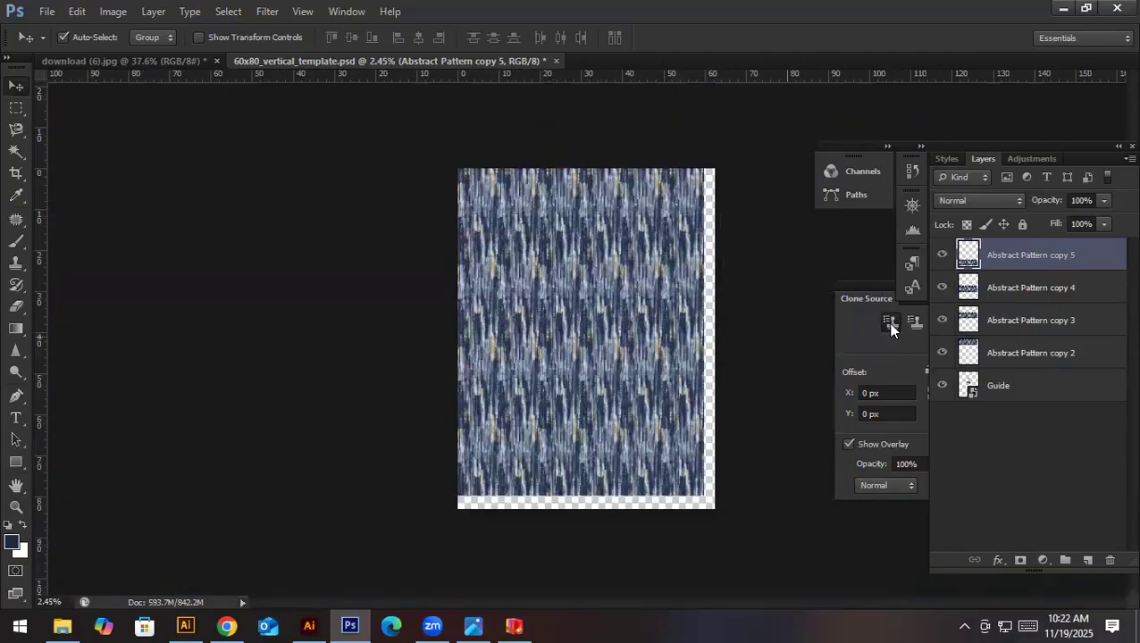
left_click(1054, 342, "shift")
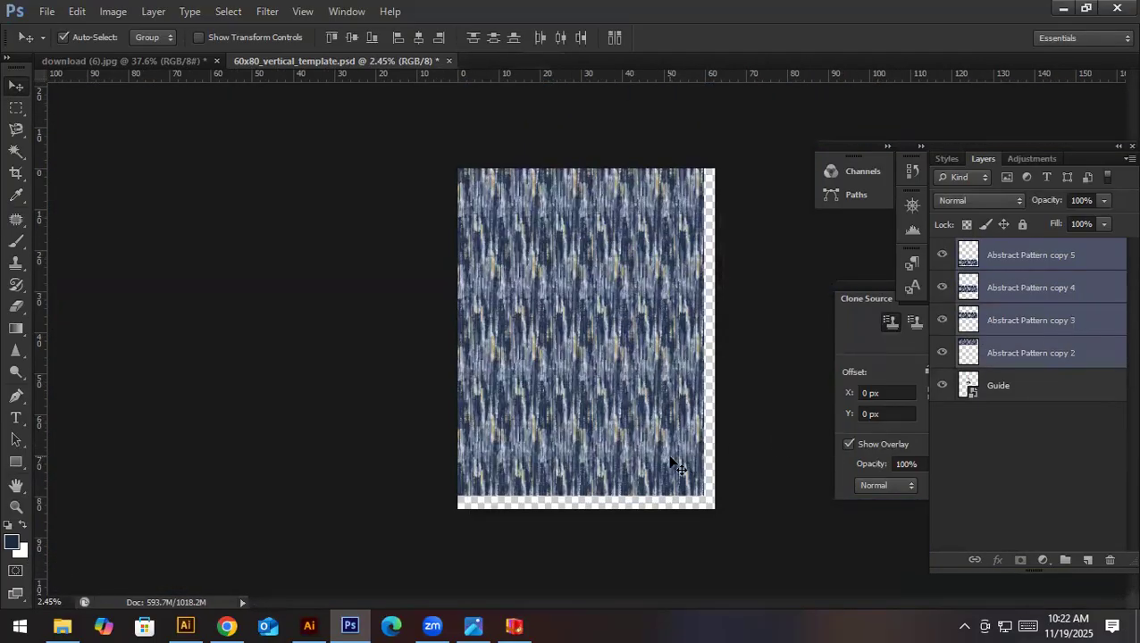
key("ctrl+e")
key("ctrl+t")
left_click_drag(705, 497, 718, 510)
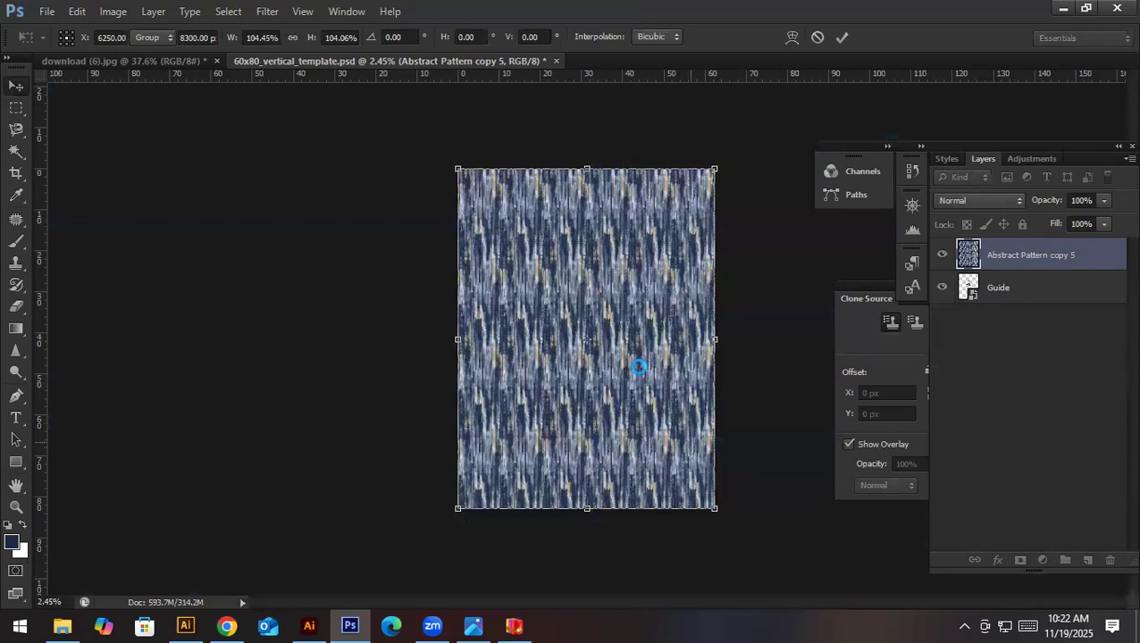
double_click(590, 368)
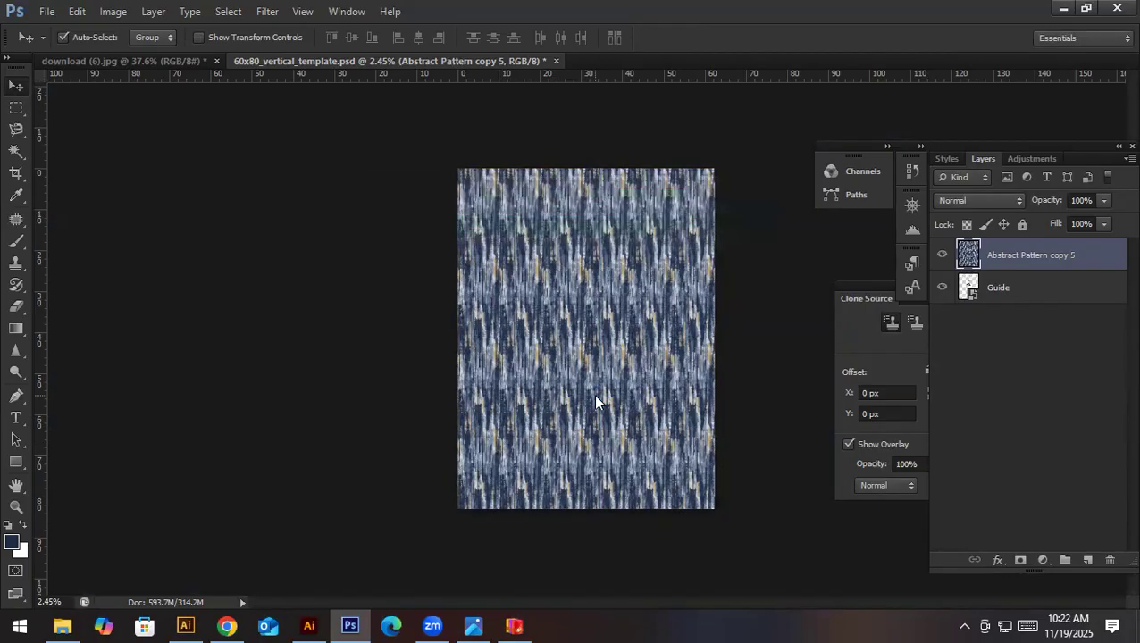
- Save the blanket artwork as a Photoshop file named "Blanket print ready file" in the 3 Days workshop material folder on drive H
key("ctrl+shift+s")
left_click(300, 308)
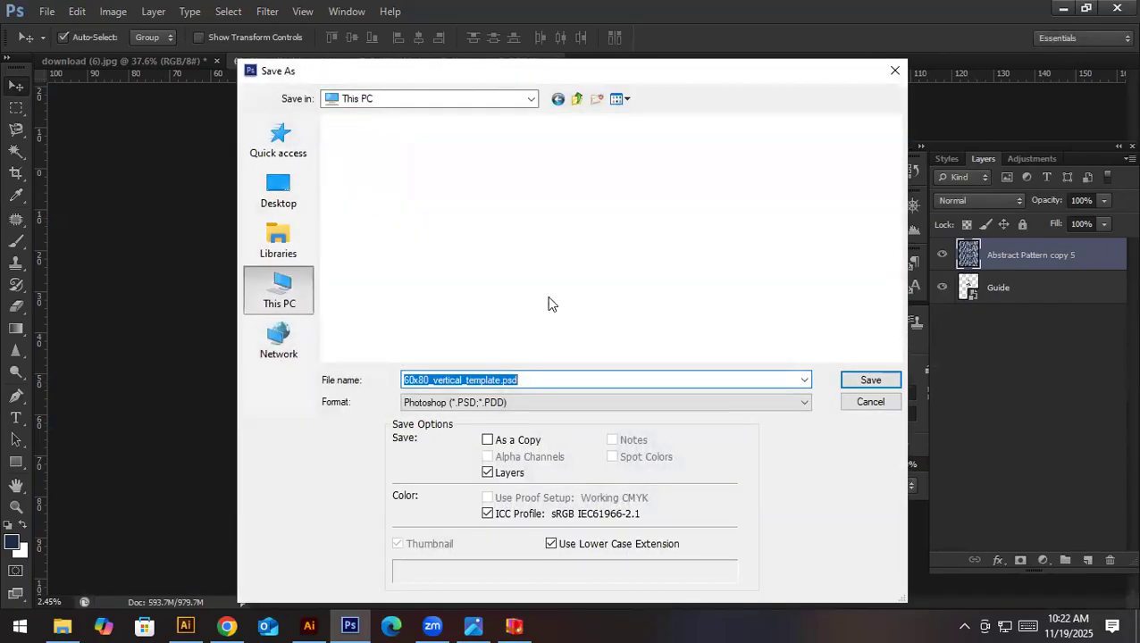
double_click(472, 336)
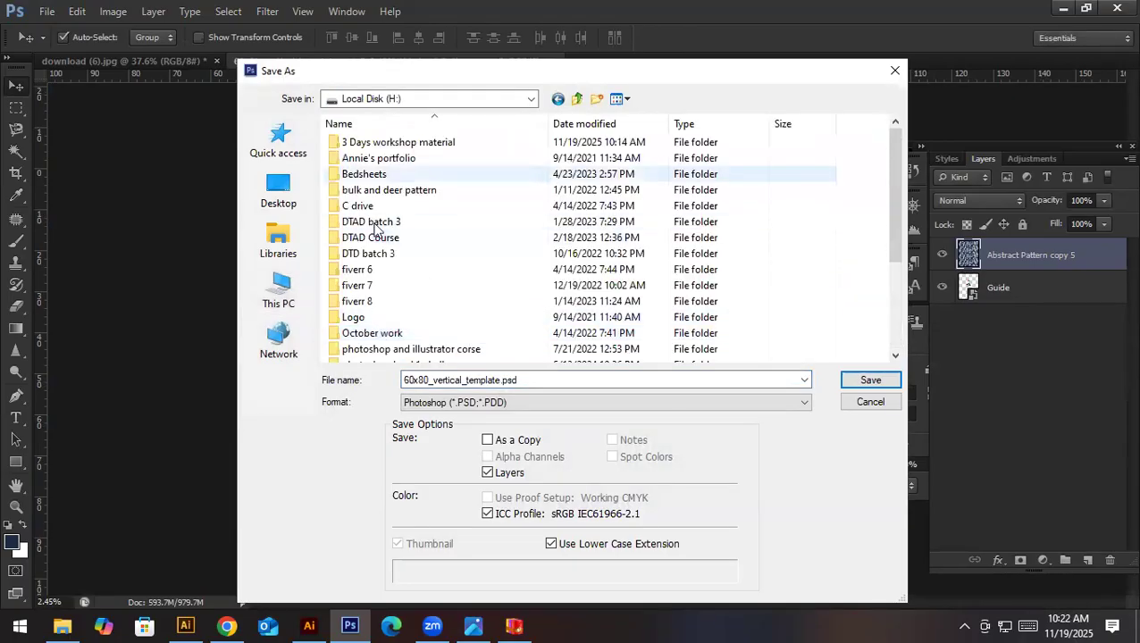
double_click(375, 103)
double_click(462, 379)
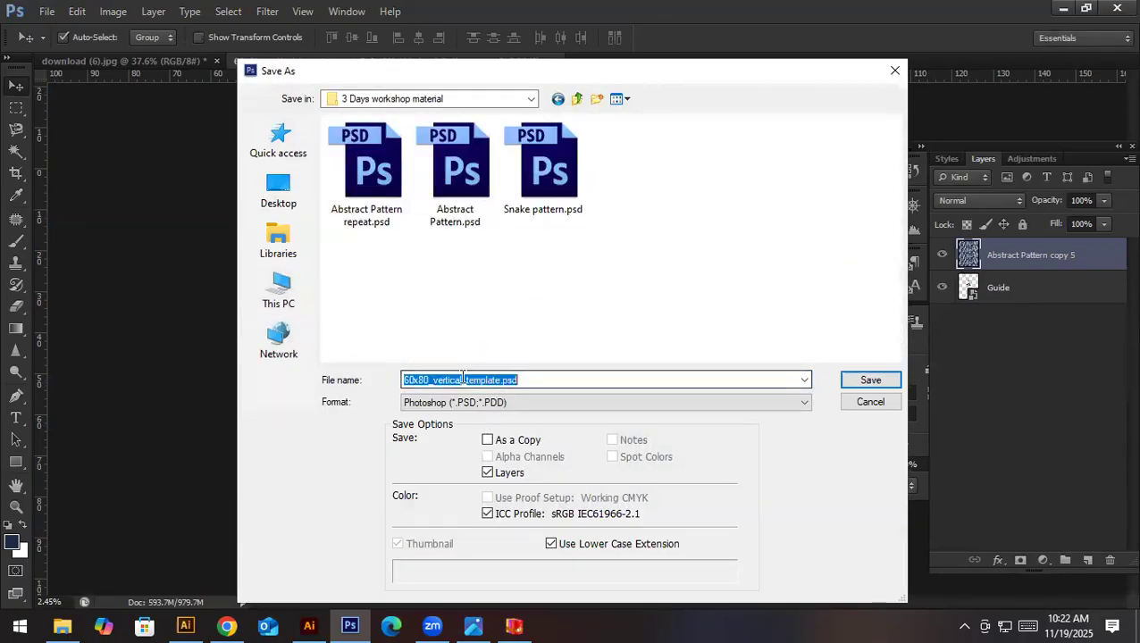
type("Blanket print ready file")
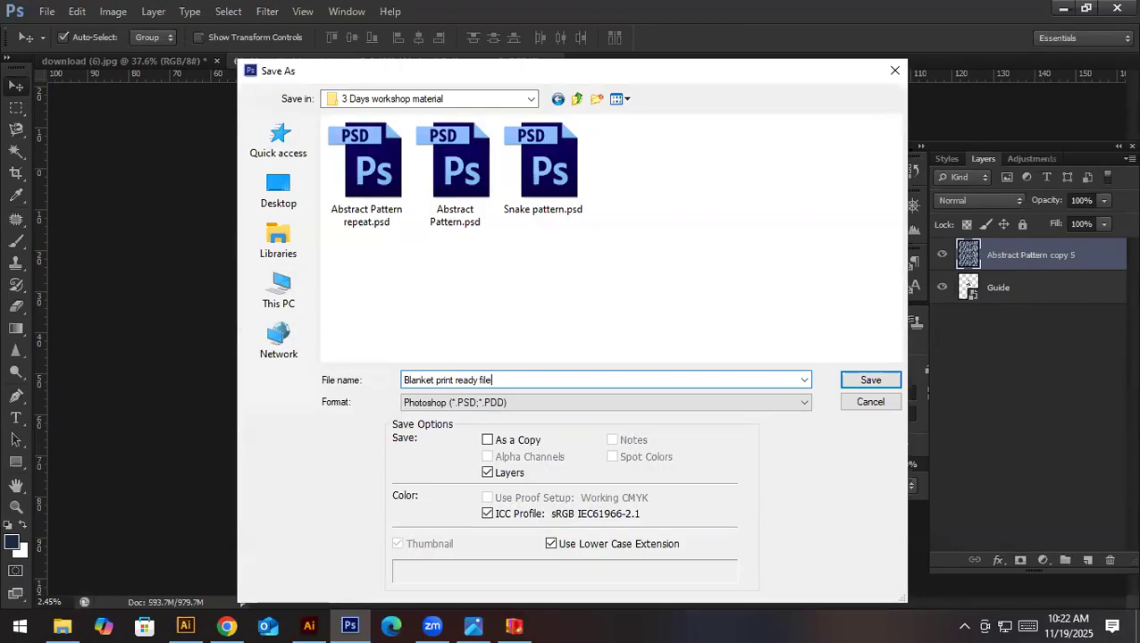
key("Return")
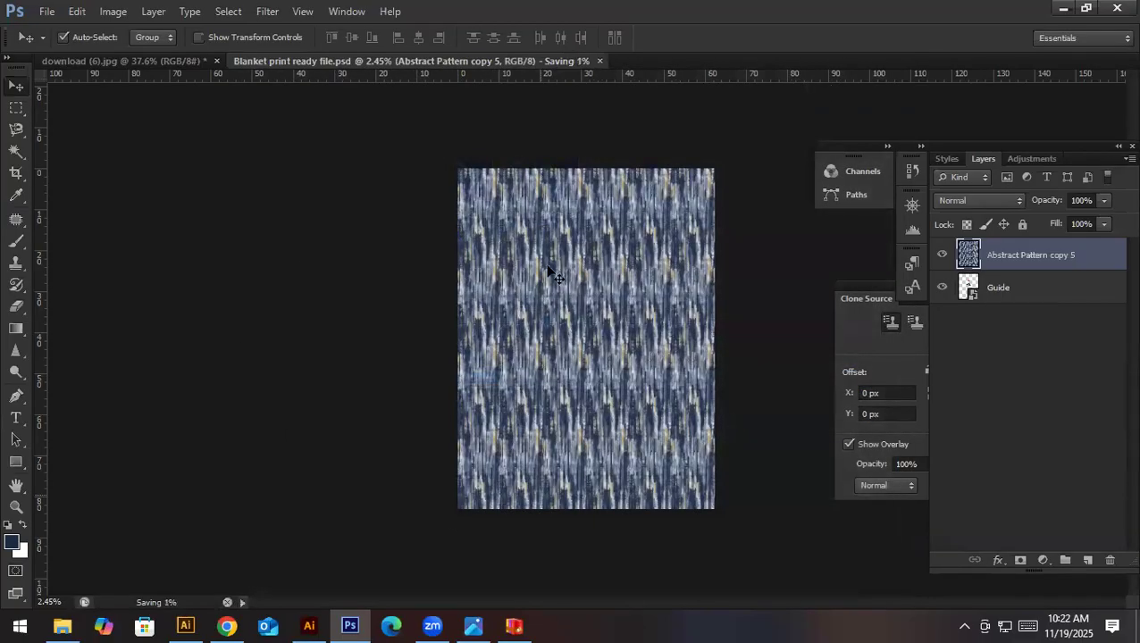
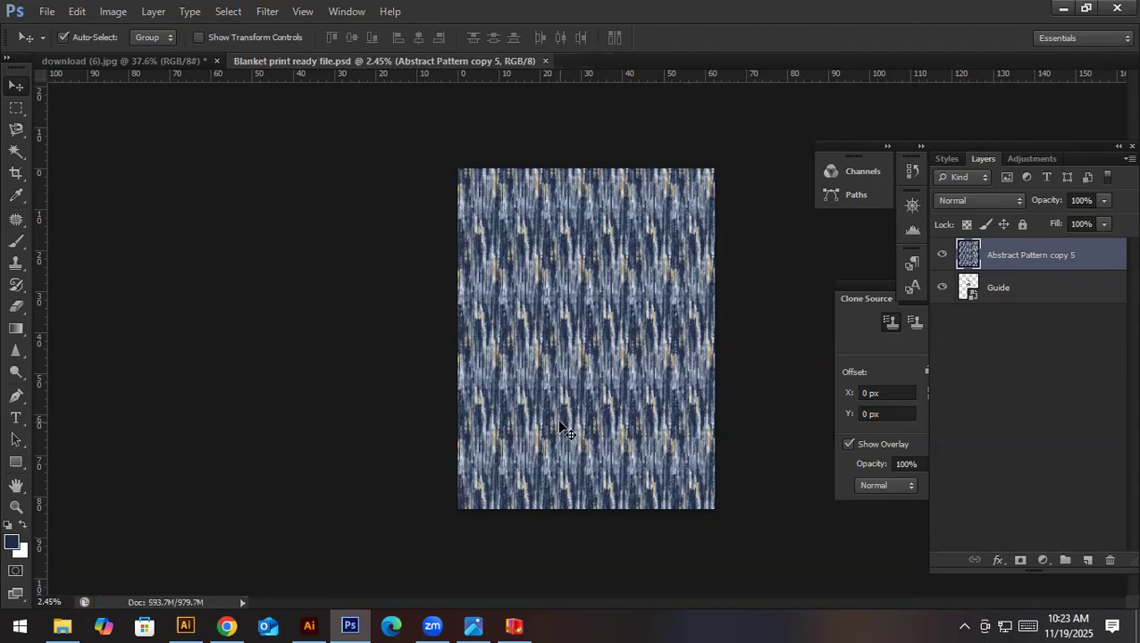
- Save a JPEG version of the blanket artwork as "Blanket print ready file" in the 3 Days workshop material folder, accepting the default JPEG options
key("ctrl+shift+s")
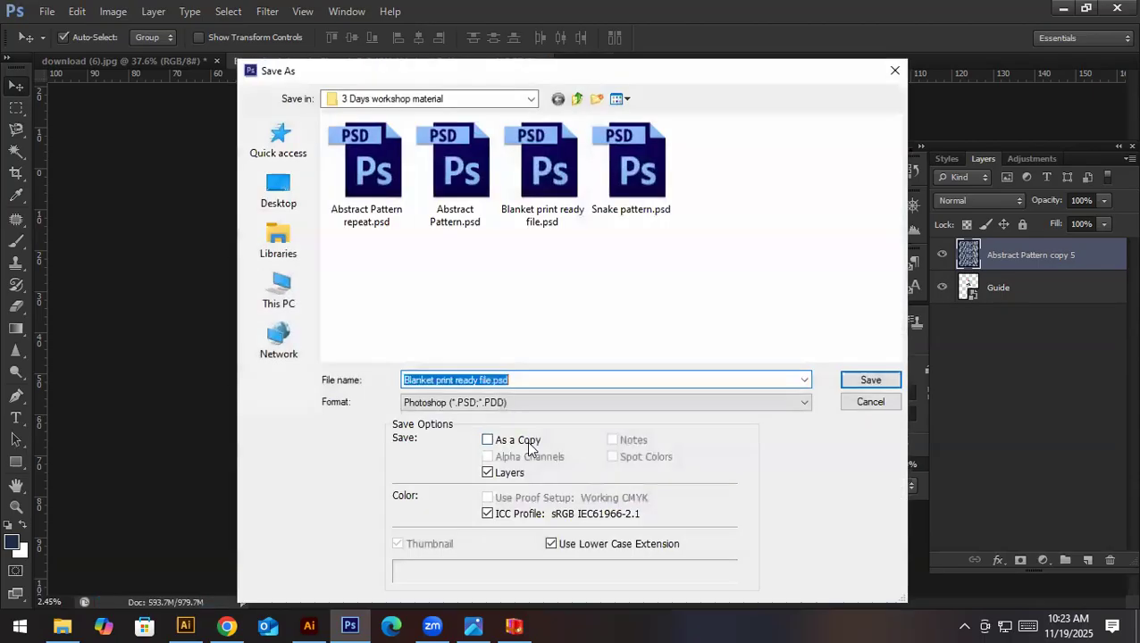
left_click(524, 403)
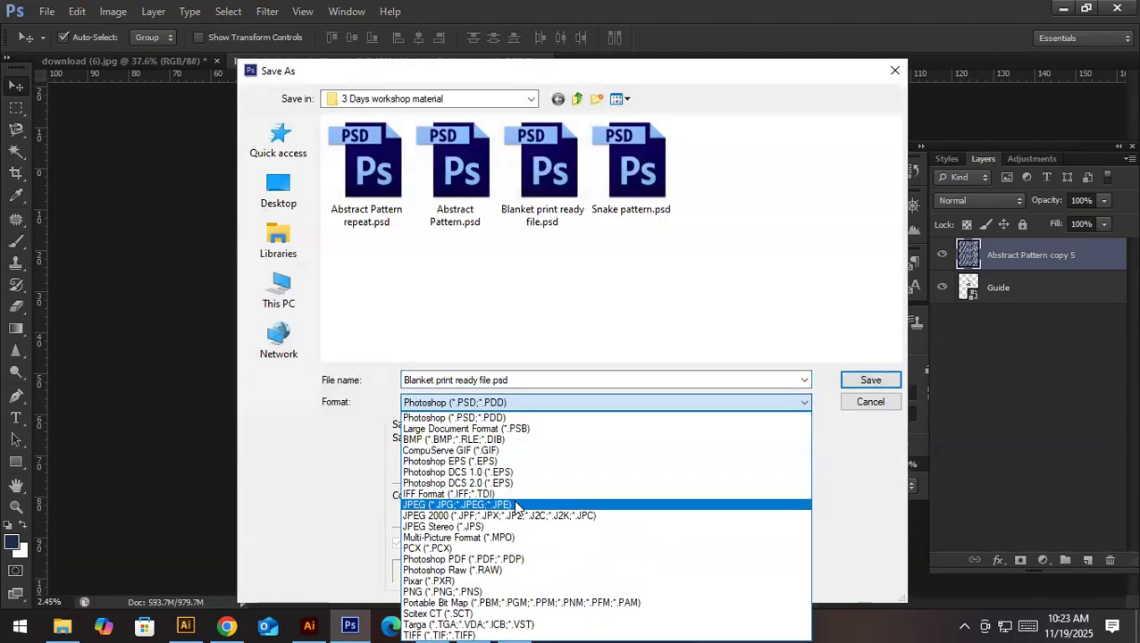
left_click(500, 505)
left_click(870, 380)
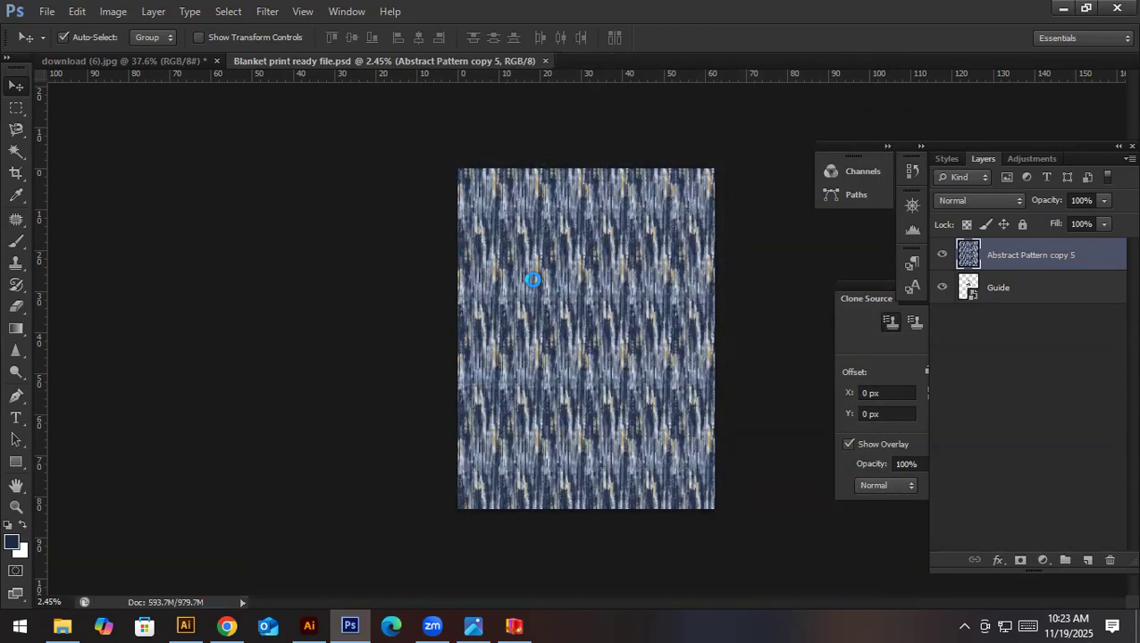
key("Return")
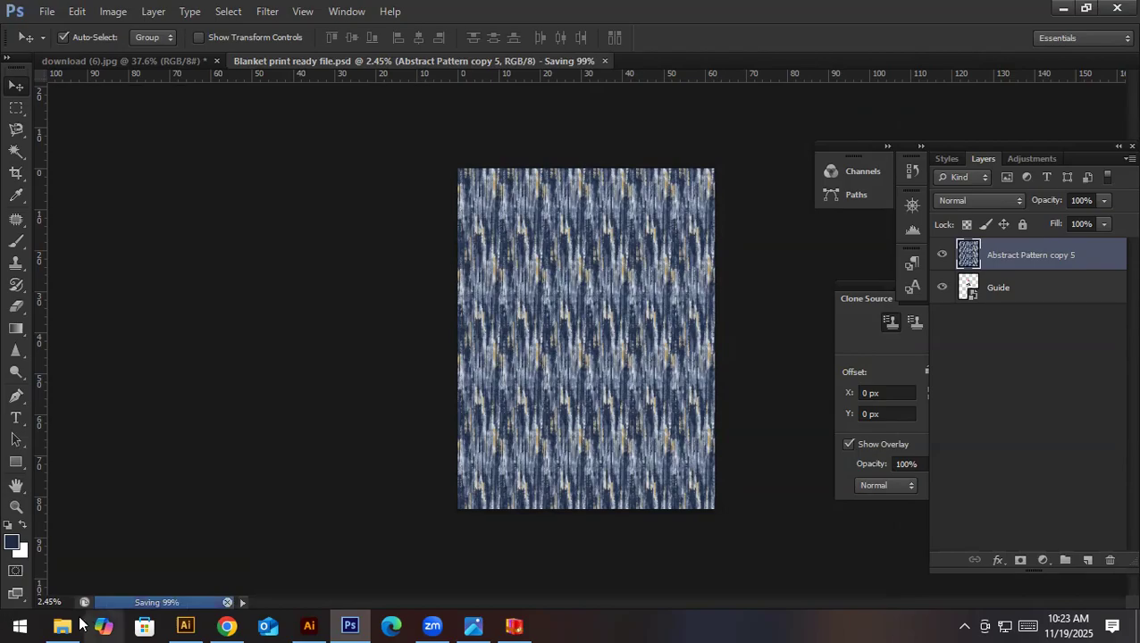
- Browse the 3 Days workshop material folder on drive H in File Explorer and locate Blanket print ready file.jpg
left_click(64, 625)
left_click(74, 508)
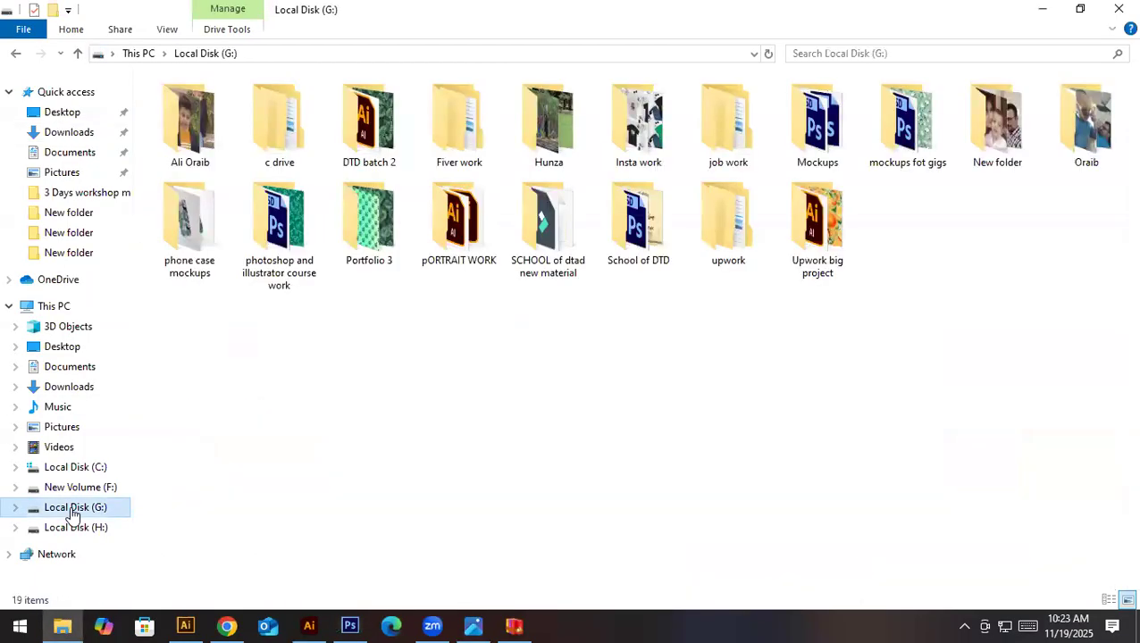
left_click(82, 527)
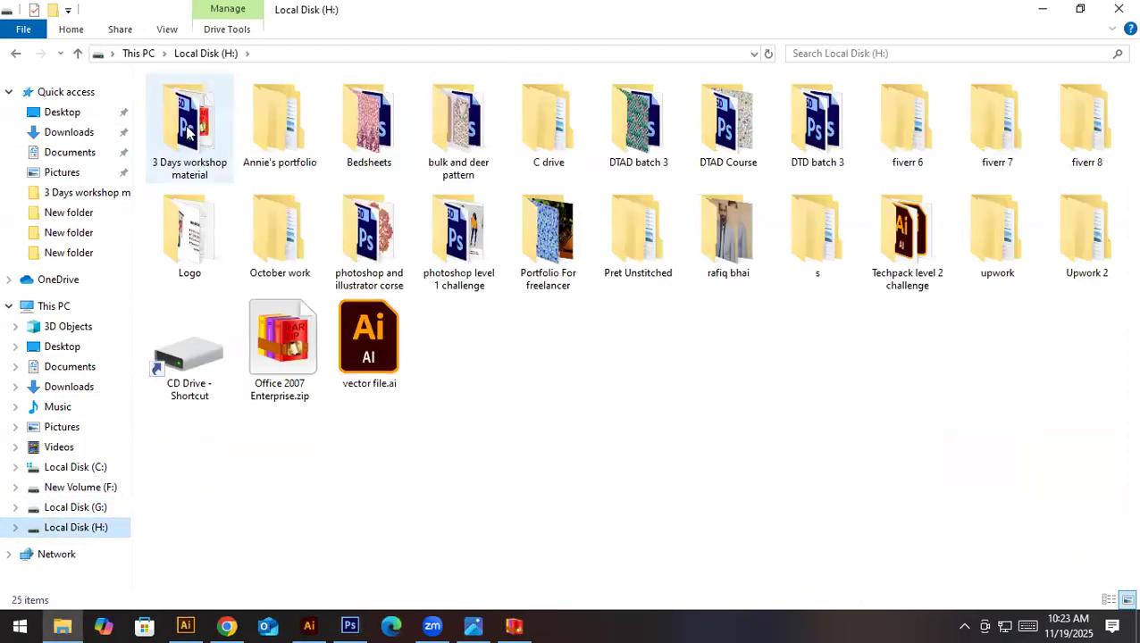
double_click(187, 132)
scroll(758, 462, "down", 2)
scroll(759, 461, "up", 2)
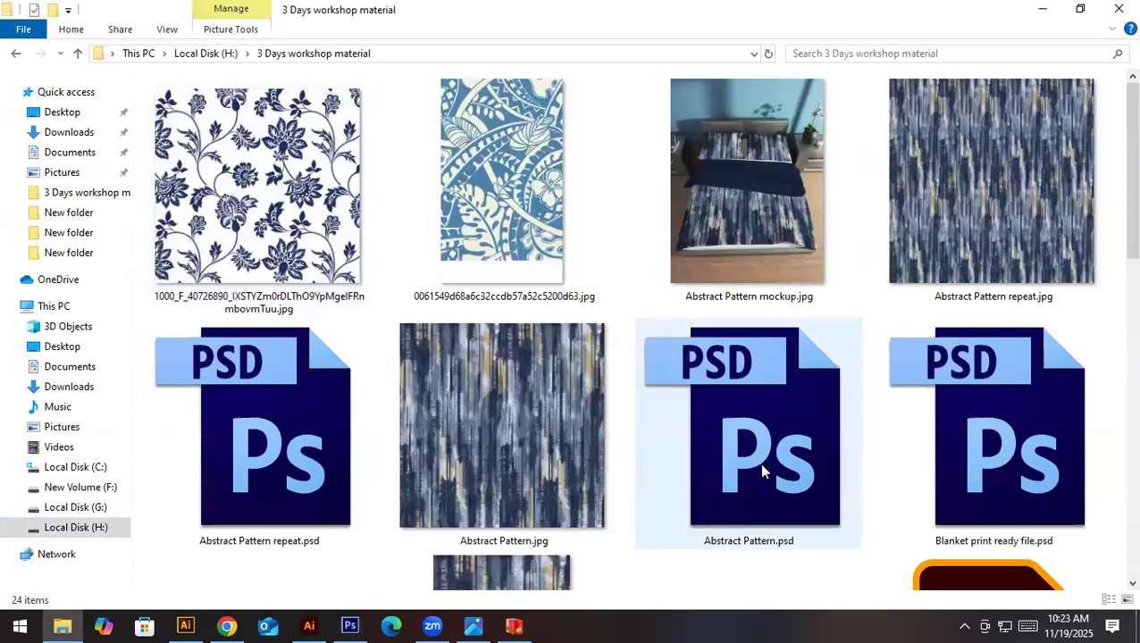
left_click(1013, 265)
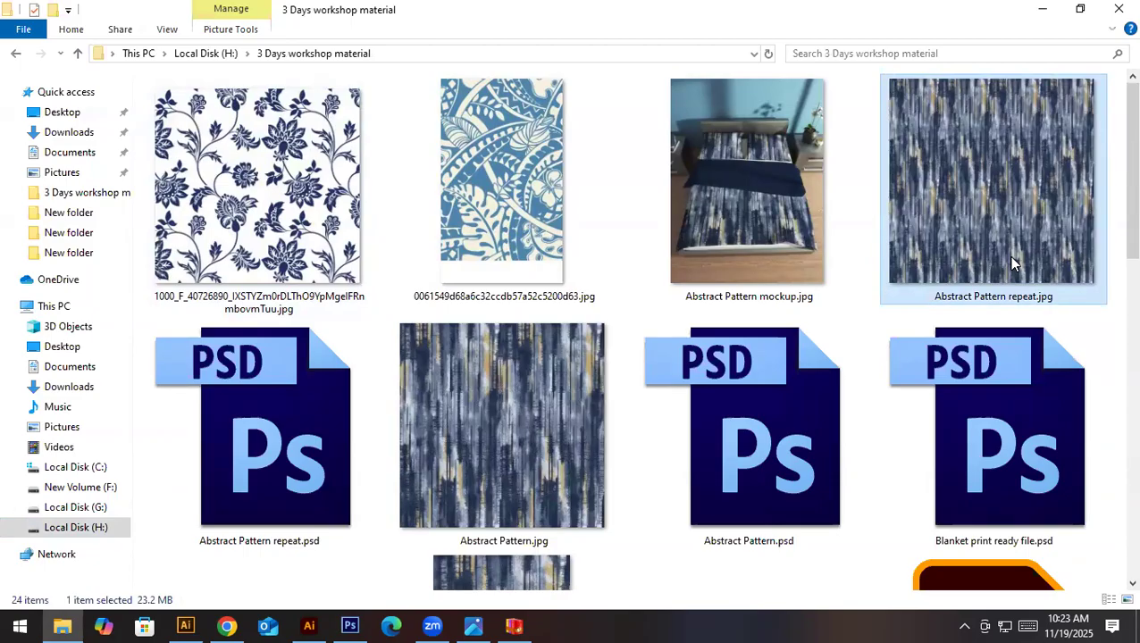
scroll(1010, 259, "down", 3)
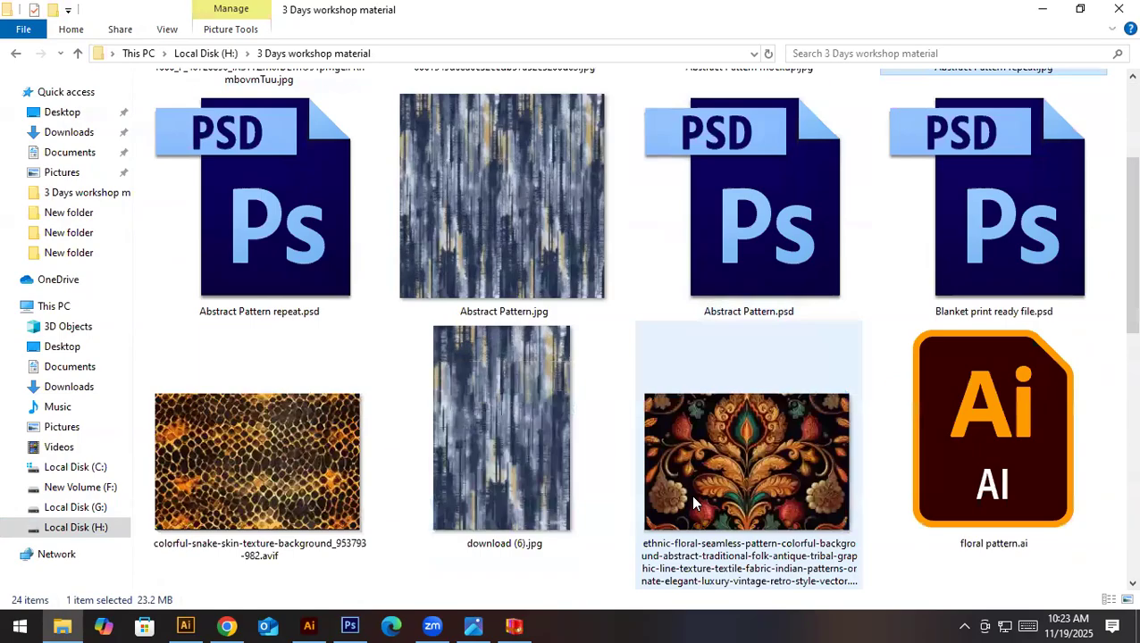
left_click(1032, 274)
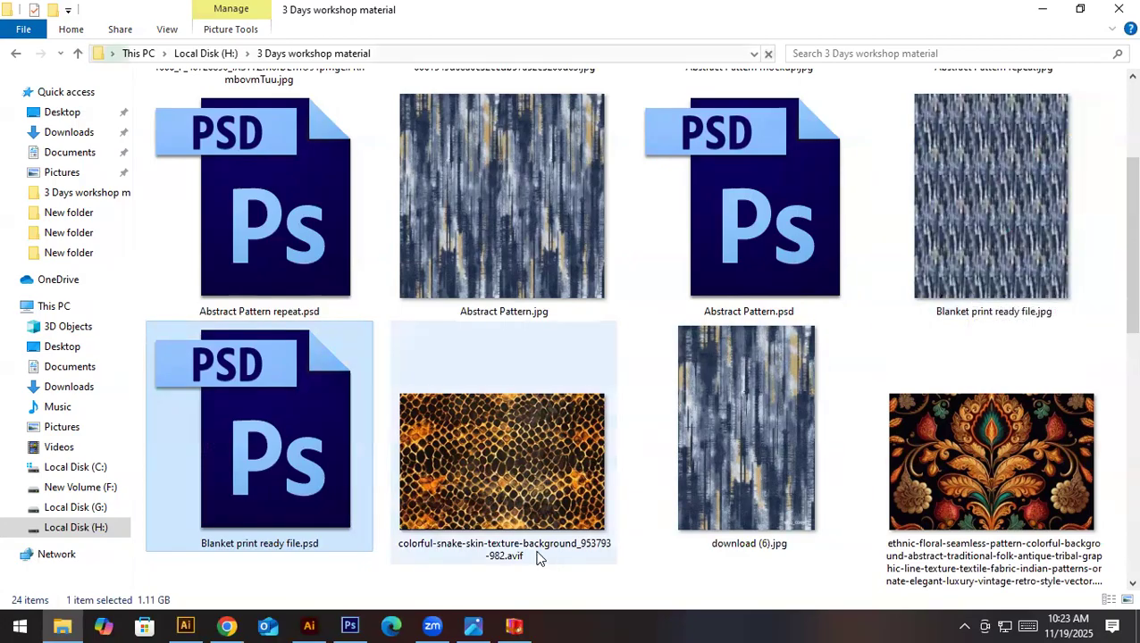
left_click(999, 282)
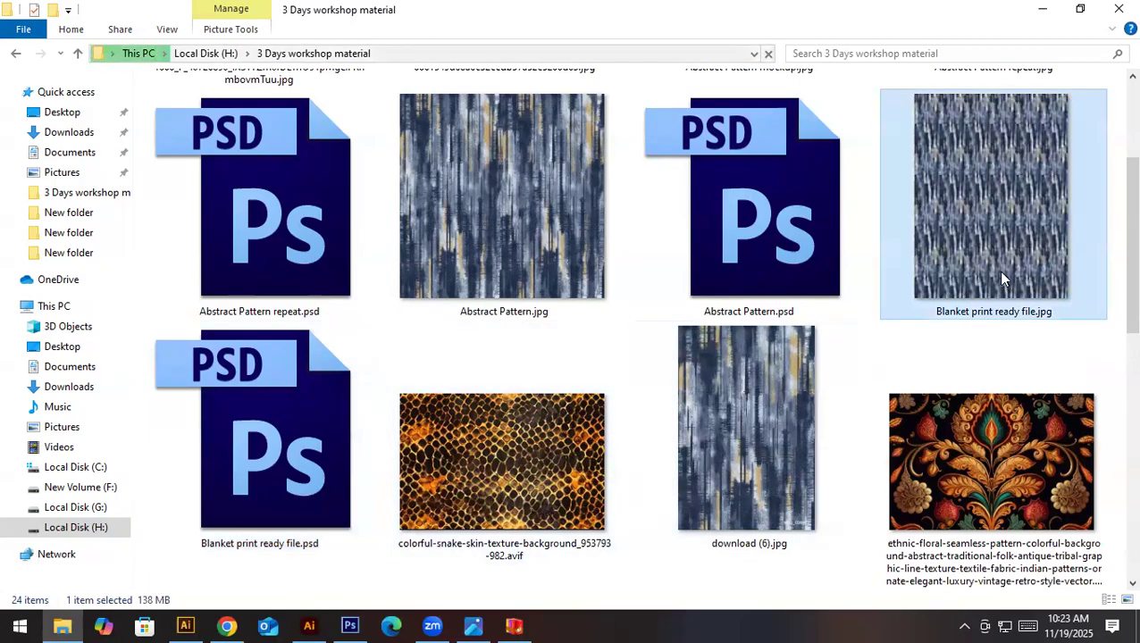
- Switch to the Printful Throw Blanket page in Chrome and start designing the product
left_click(227, 625)
scroll(438, 339, "up", 8)
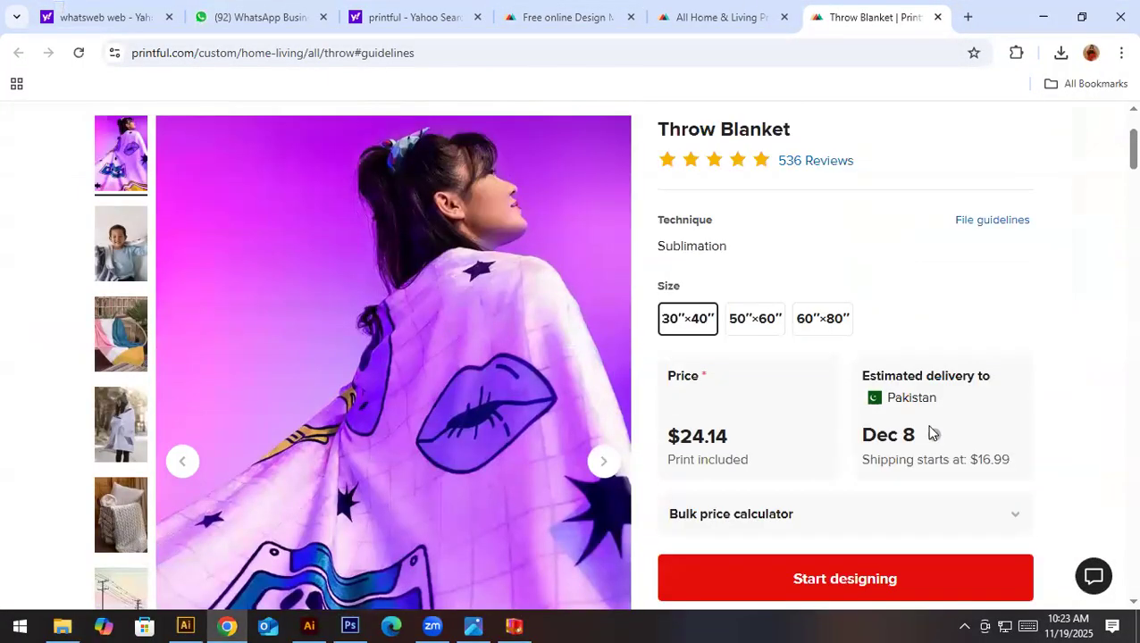
left_click(947, 572)
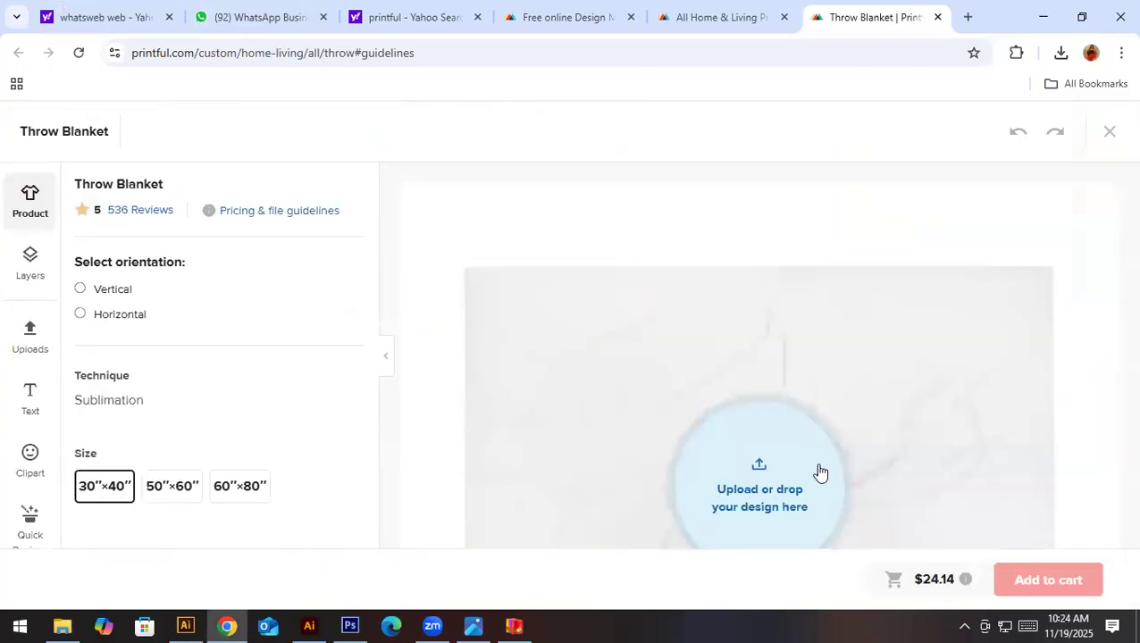
left_click(777, 485)
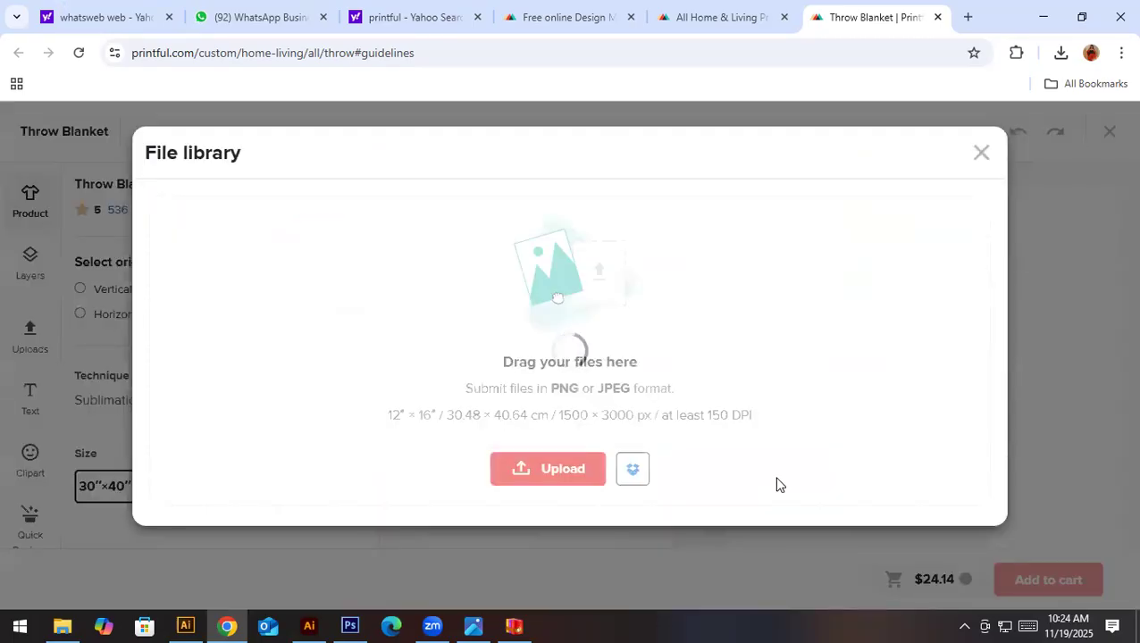
left_click(980, 153)
scroll(734, 456, "down", 3)
scroll(734, 456, "up", 3)
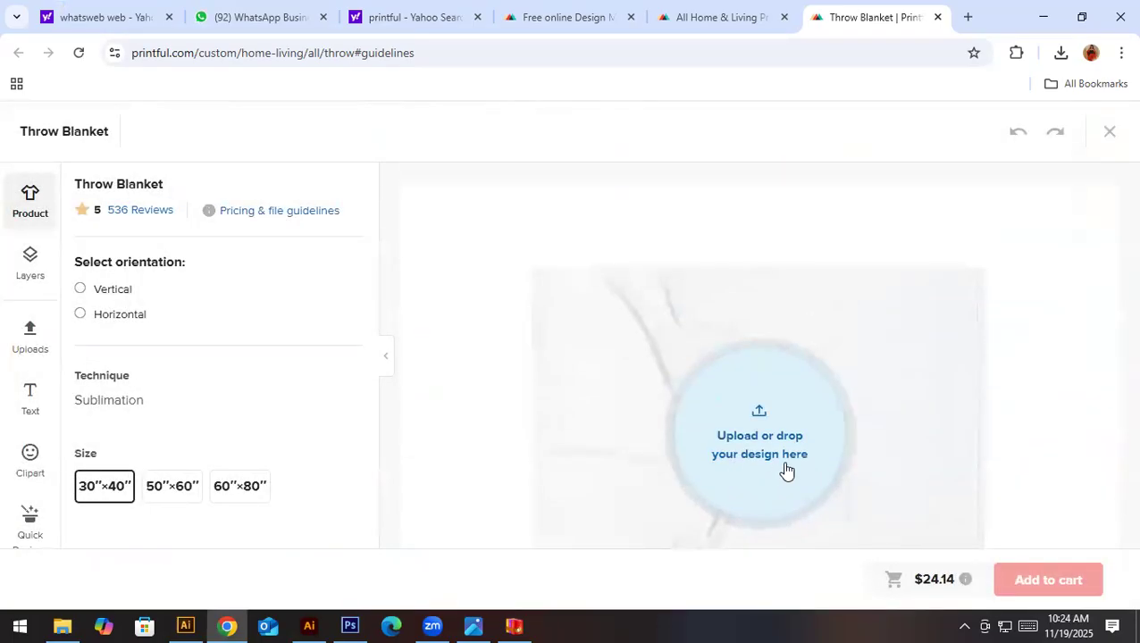
- Try the horizontal orientation for the throw blanket and check its layout
left_click(134, 316)
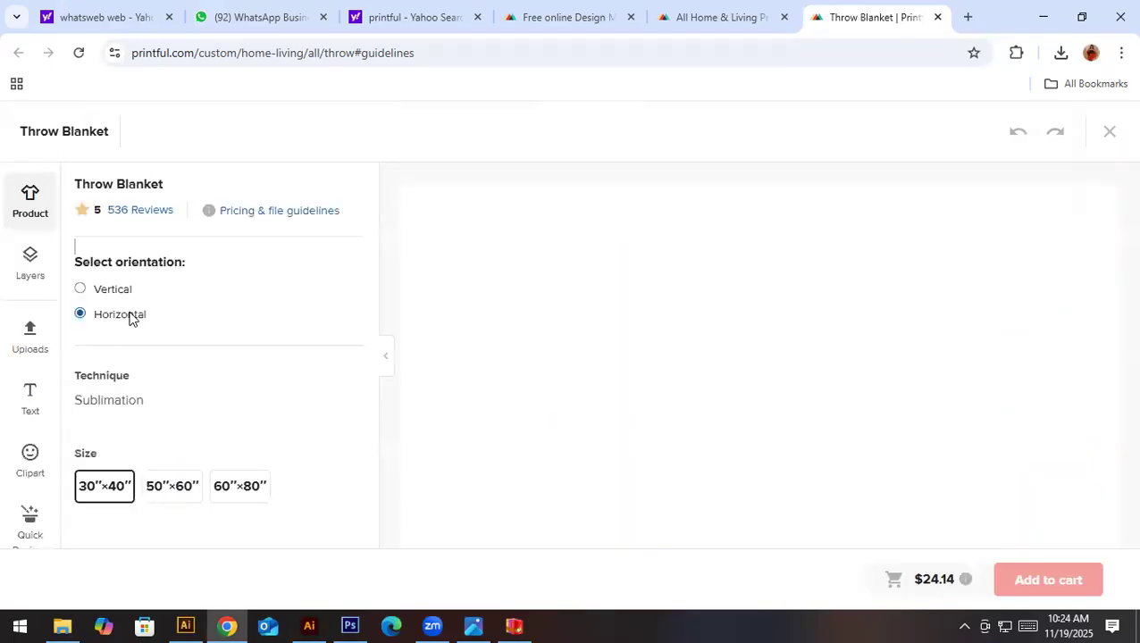
scroll(650, 428, "down", 3)
scroll(650, 428, "up", 3)
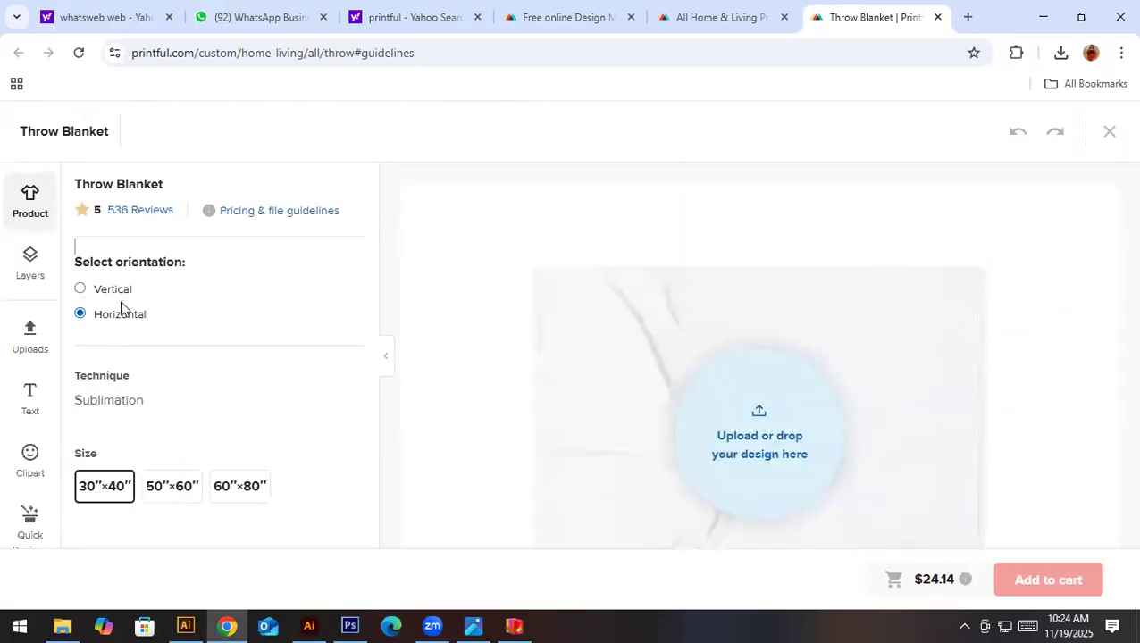
- Set the throw blanket to vertical orientation and size 60″×80″
left_click(122, 287)
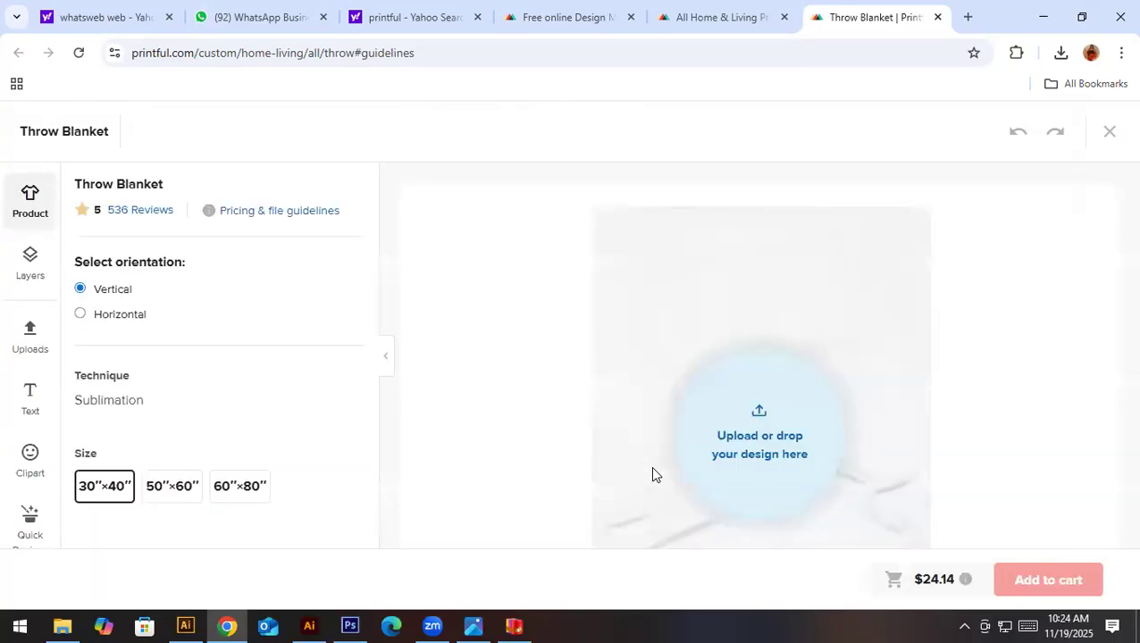
scroll(652, 468, "down", 3)
scroll(653, 468, "up", 2)
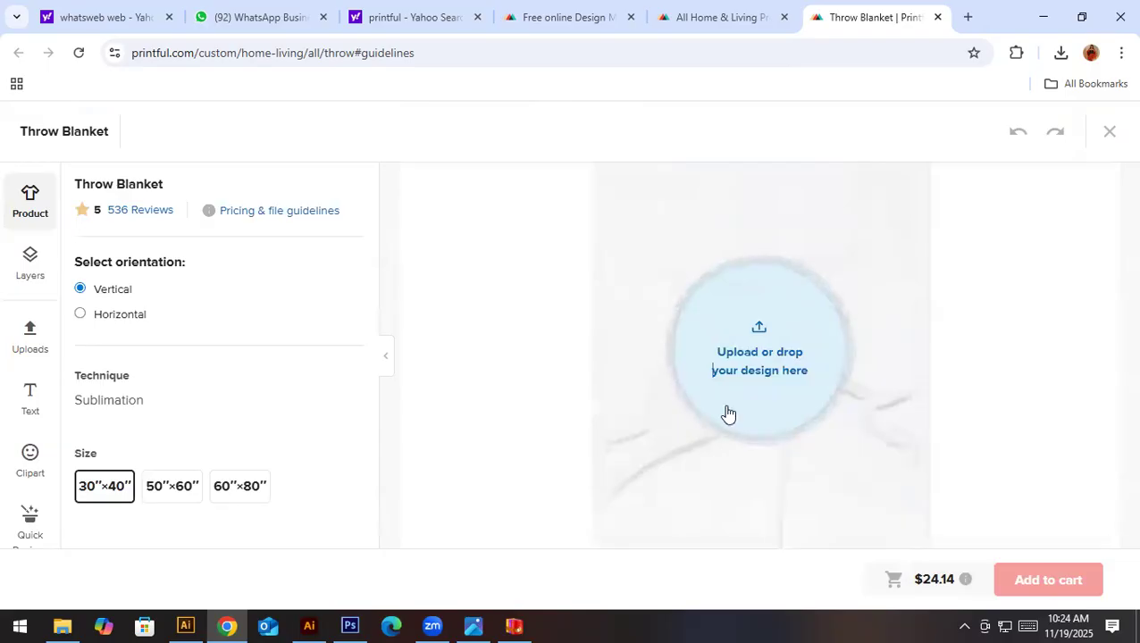
left_click(728, 413)
key("Escape")
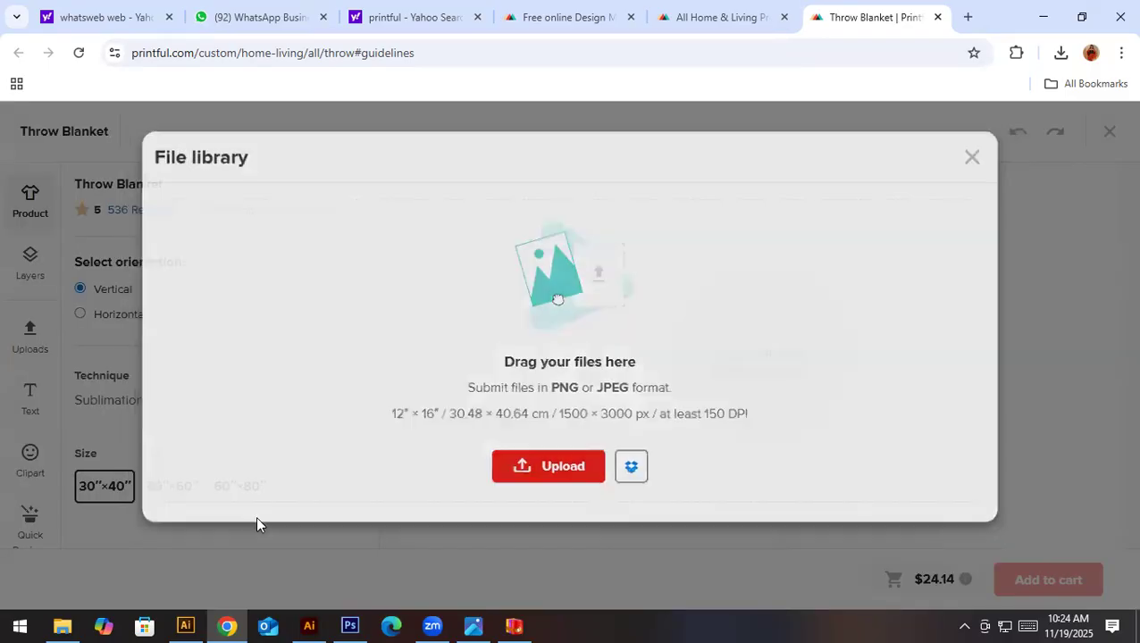
left_click(240, 493)
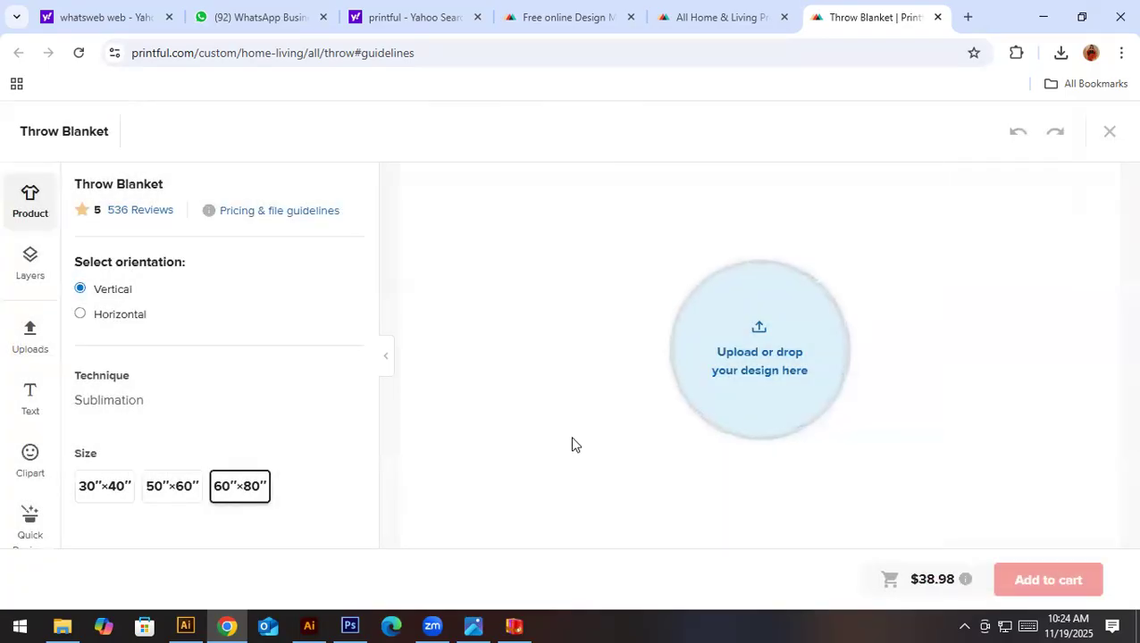
- Upload Blanket print ready file.jpg from the 3 Days workshop material folder on drive H to the Printful file library
left_click(716, 423)
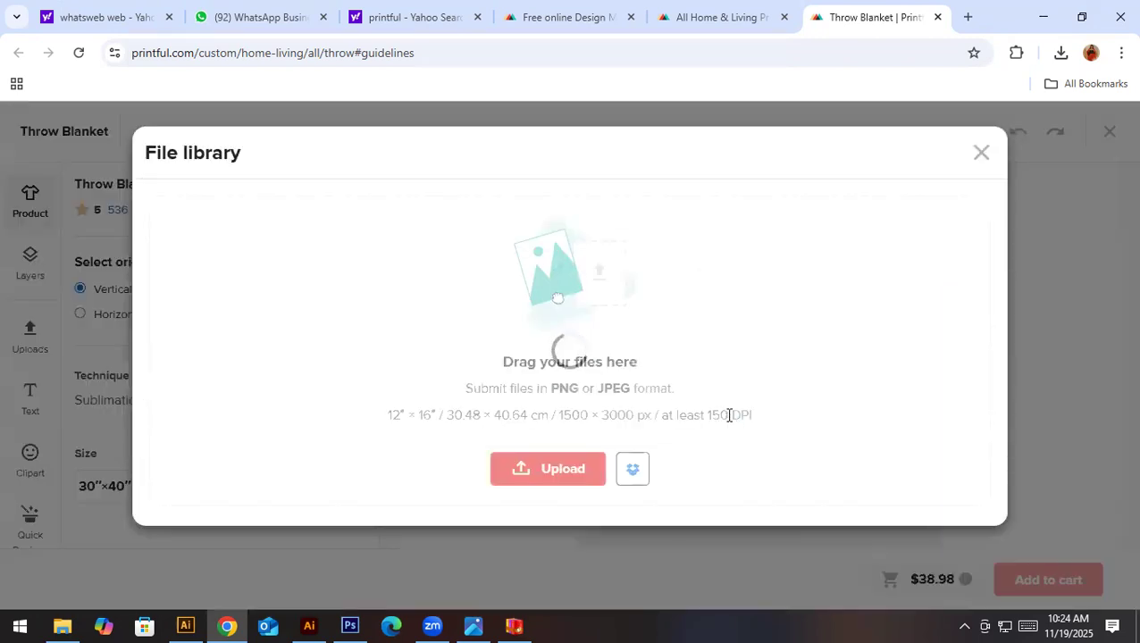
left_click(533, 485)
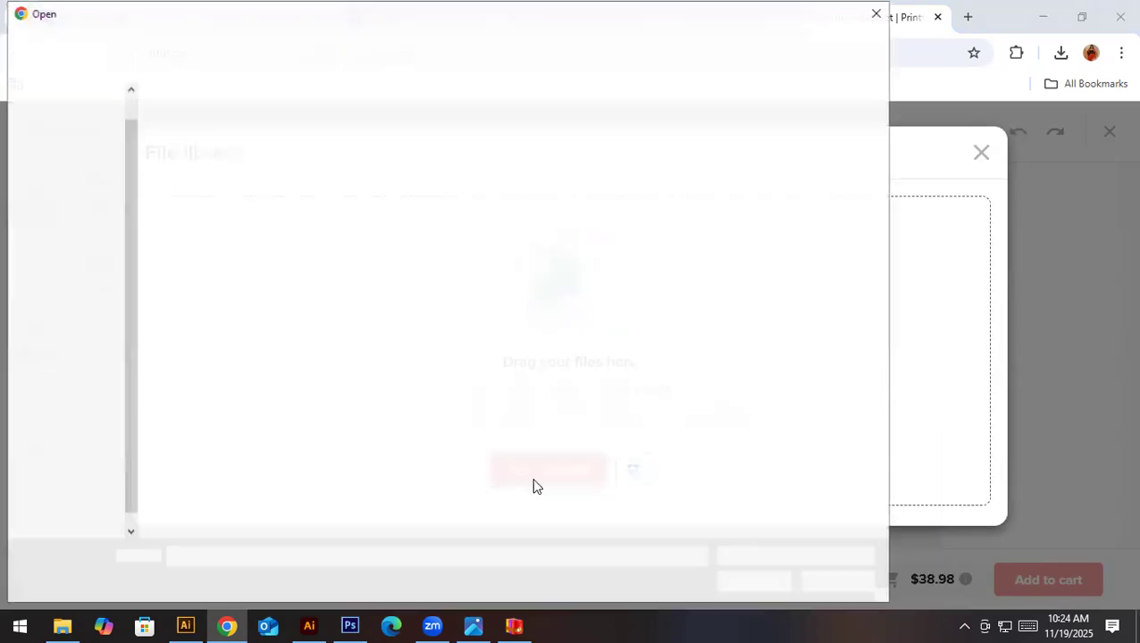
left_click(105, 506)
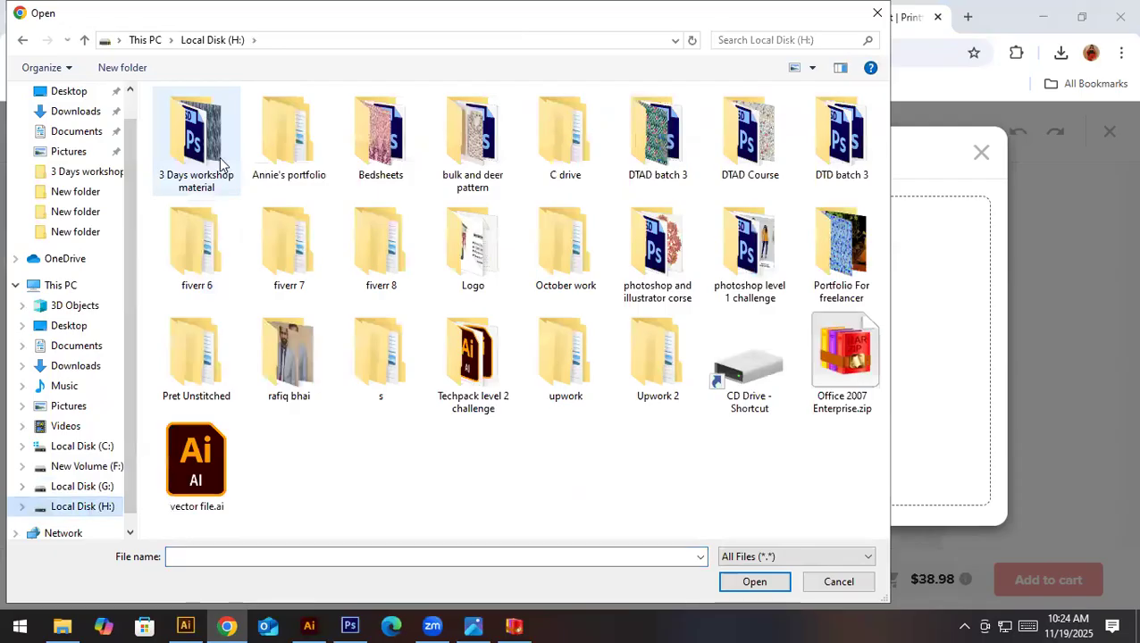
double_click(198, 147)
double_click(835, 179)
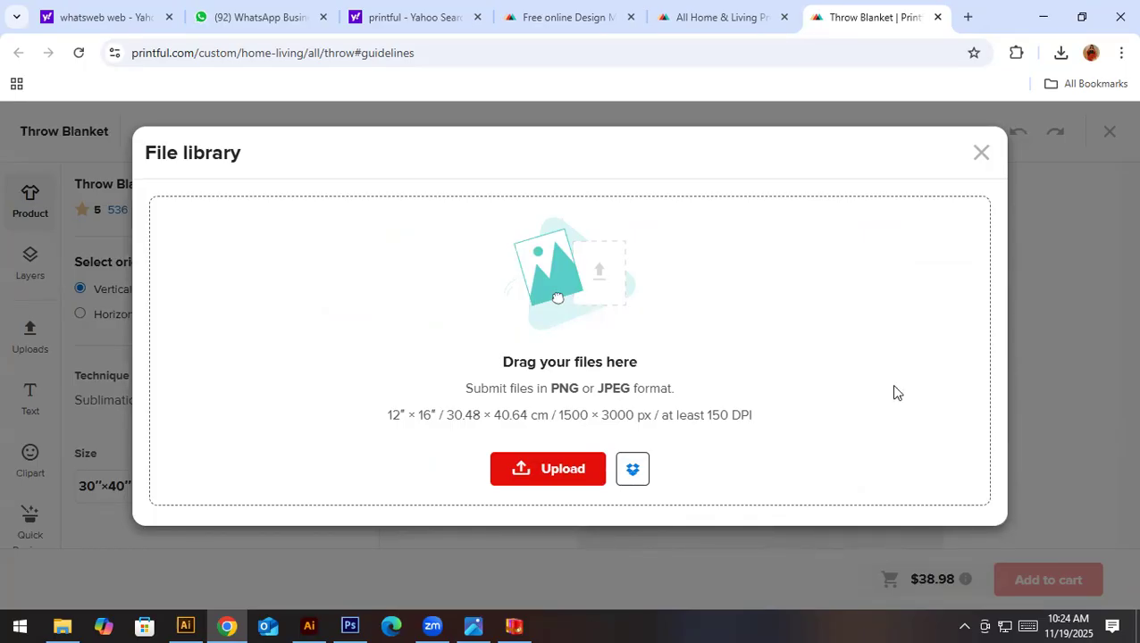
left_click(566, 471)
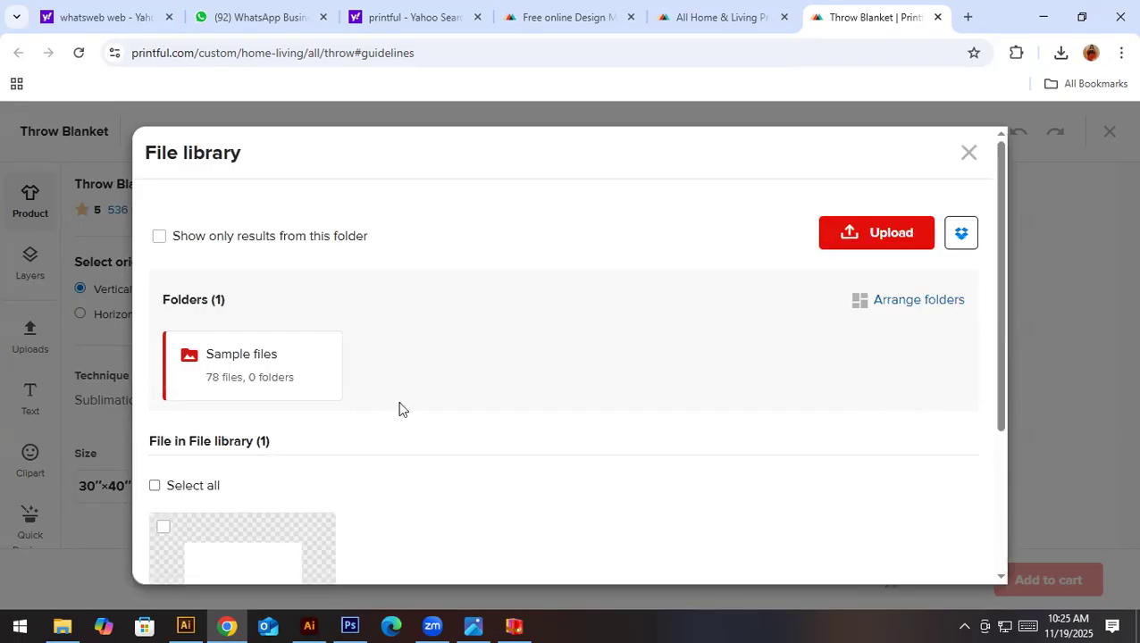
- Refresh the file library by reopening it and apply Blanket-print-ready-file.jpg to the throw blanket
scroll(400, 409, "down", 3)
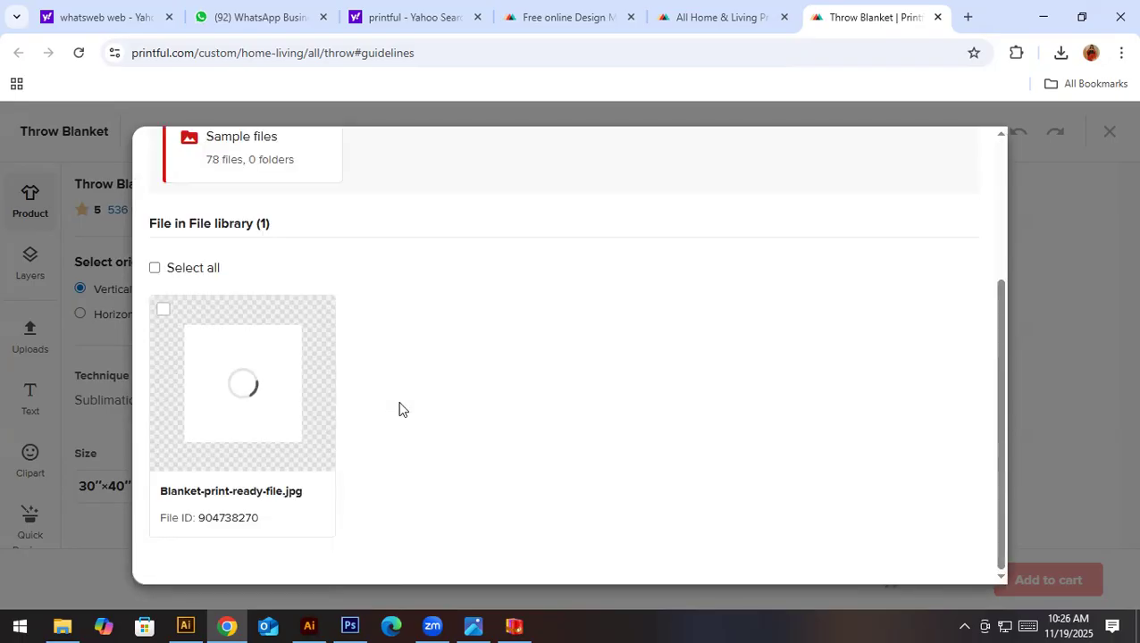
left_click(27, 401)
left_click(720, 363)
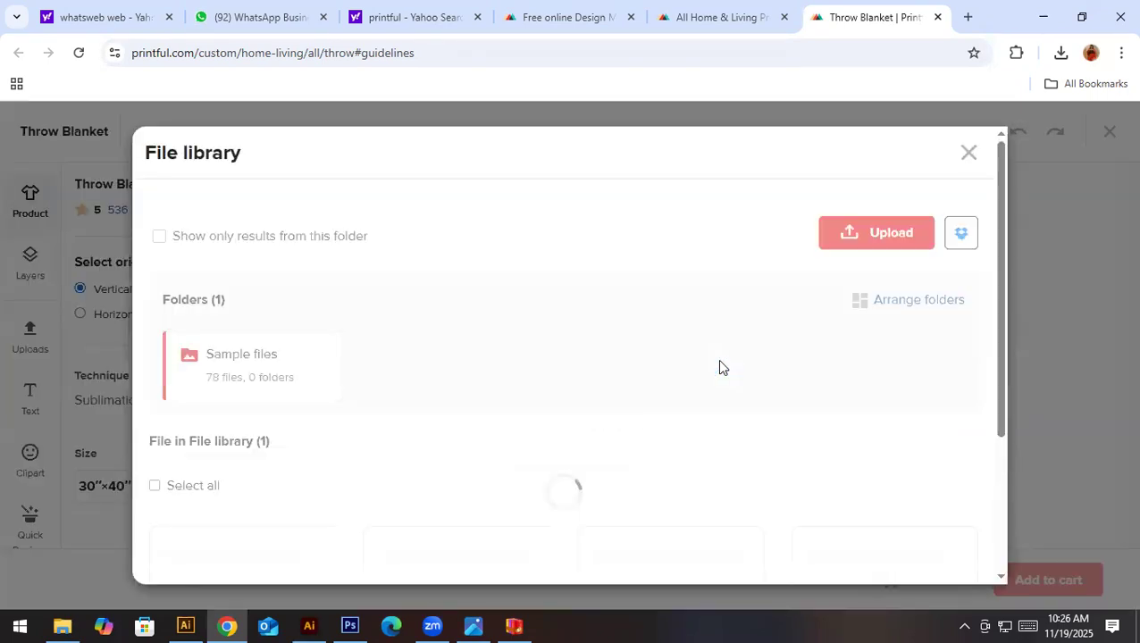
scroll(339, 389, "down", 3)
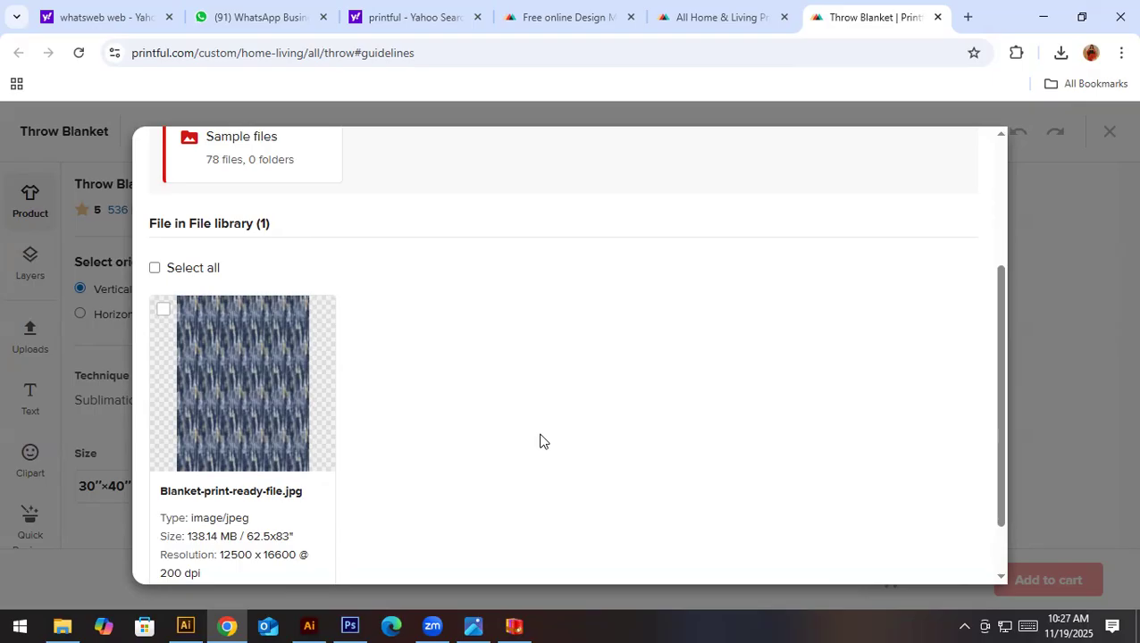
mouse_move(252, 414)
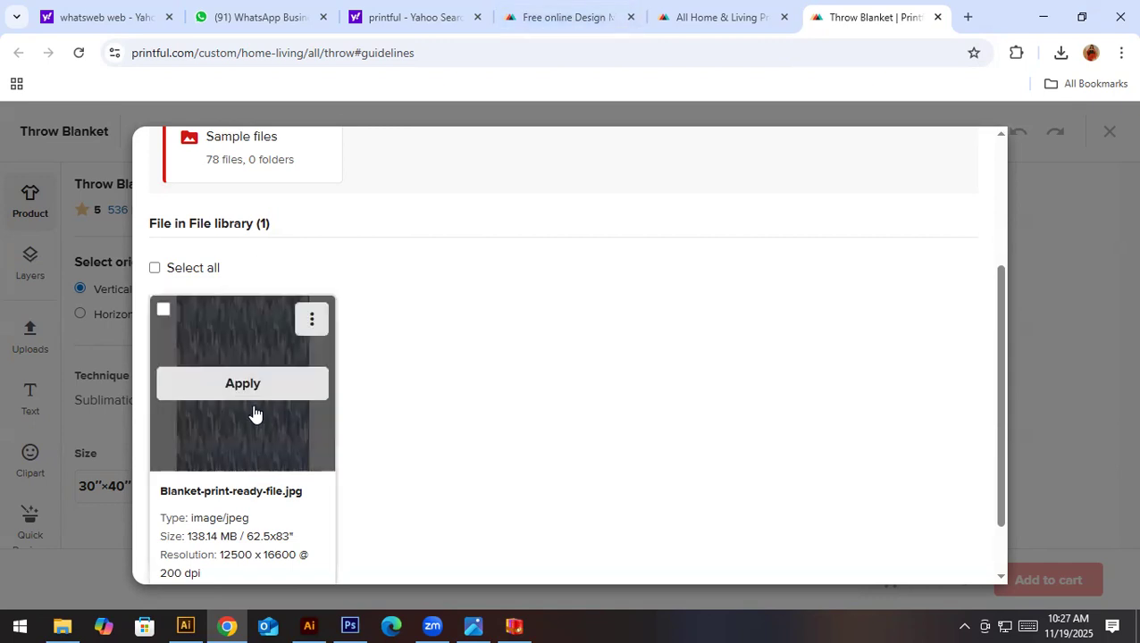
left_click(242, 384)
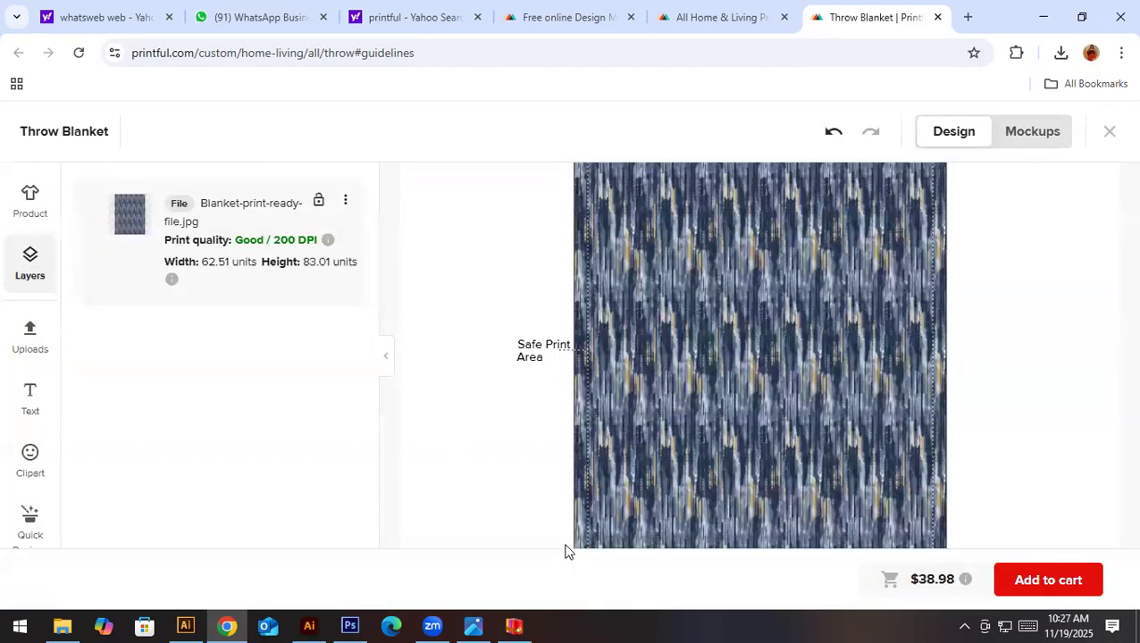
- Inspect the throw blanket's design layout and preview its folded, corner close-up and armchair mockups
scroll(896, 344, "down", 2)
scroll(1048, 418, "up", 4)
scroll(1048, 418, "down", 5)
scroll(1048, 416, "up", 1)
scroll(1048, 418, "up", 3)
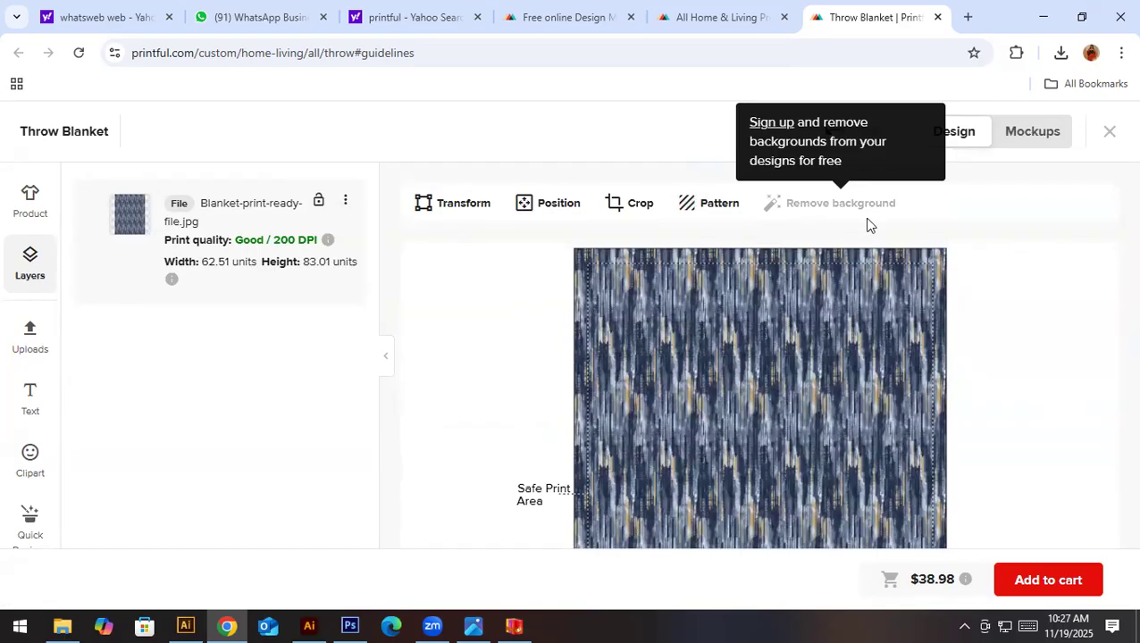
left_click(1036, 133)
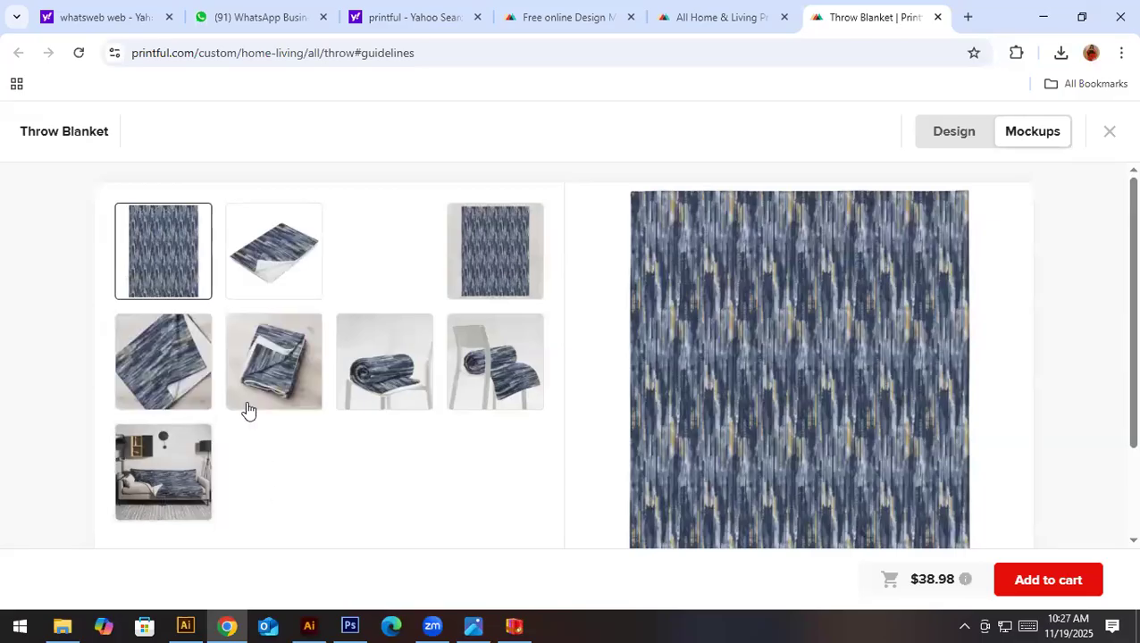
left_click(278, 377)
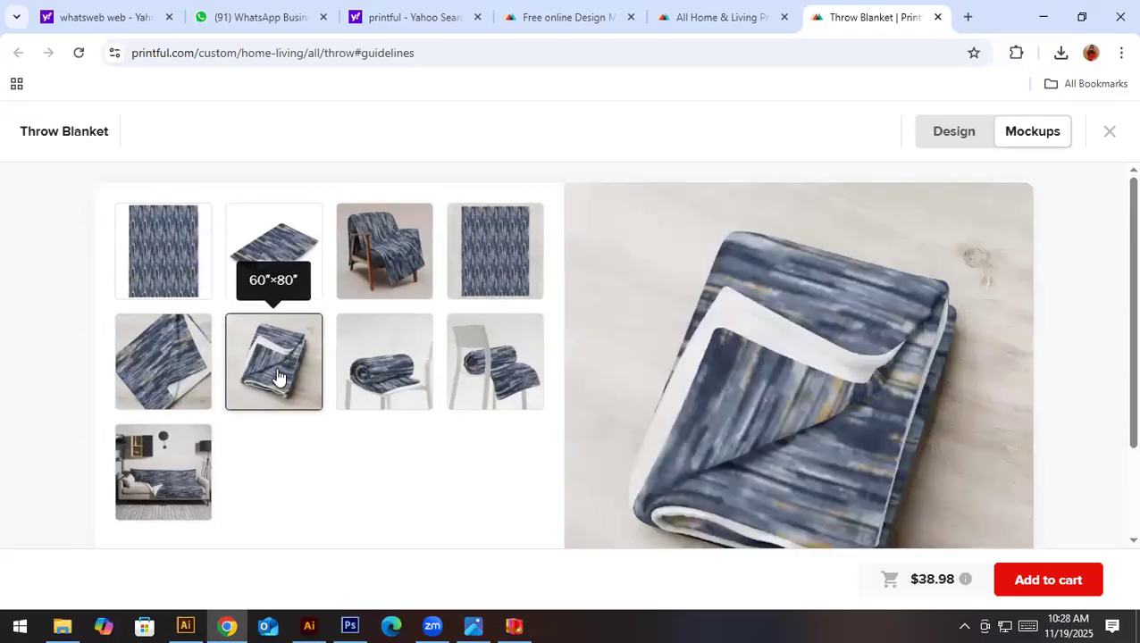
left_click(196, 381)
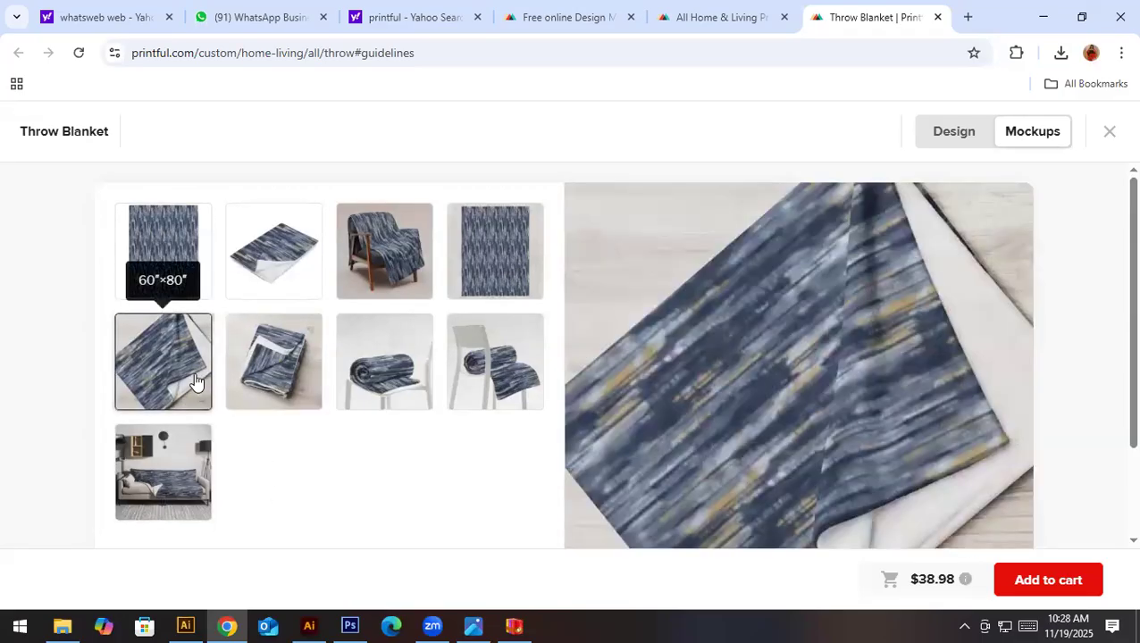
left_click(379, 256)
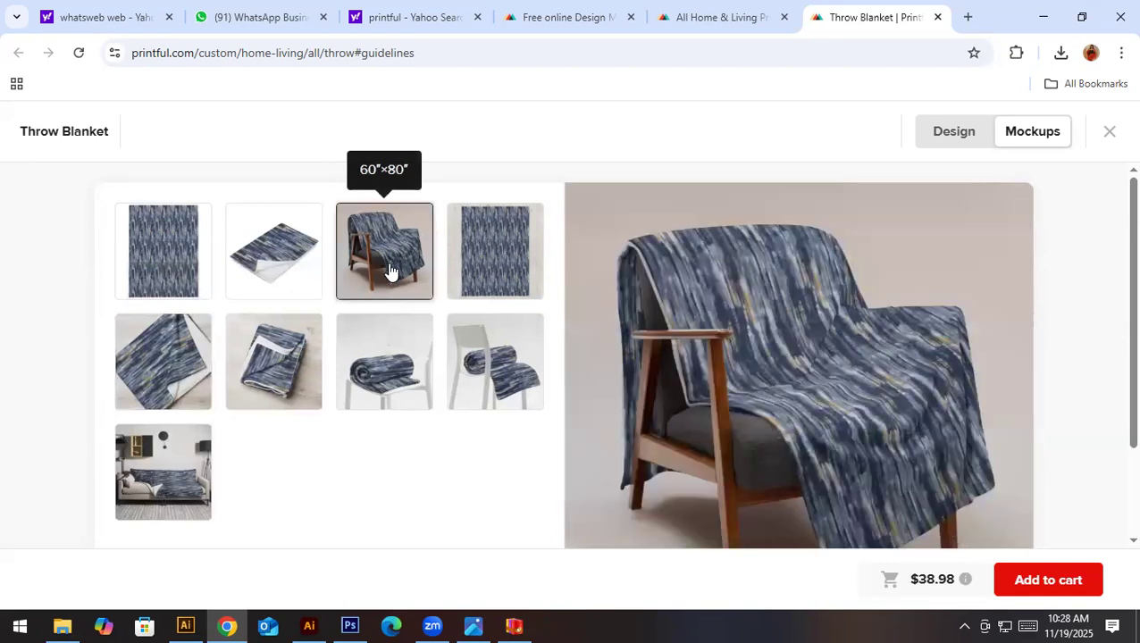
- Open the armchair mockup image in its own browser tab
right_click(960, 290)
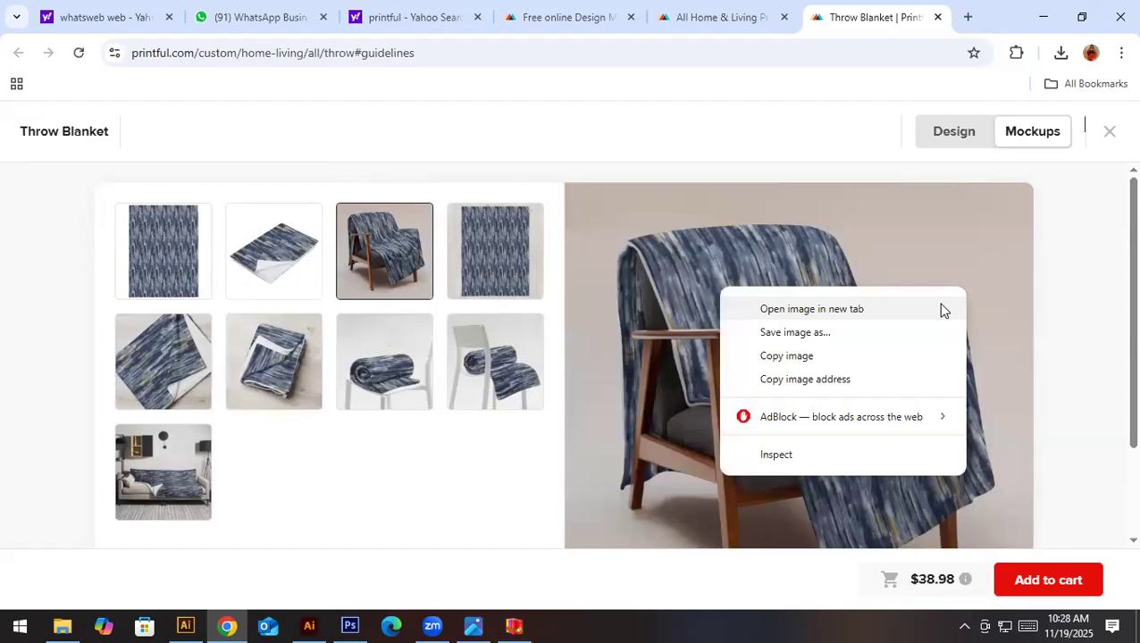
left_click(811, 309)
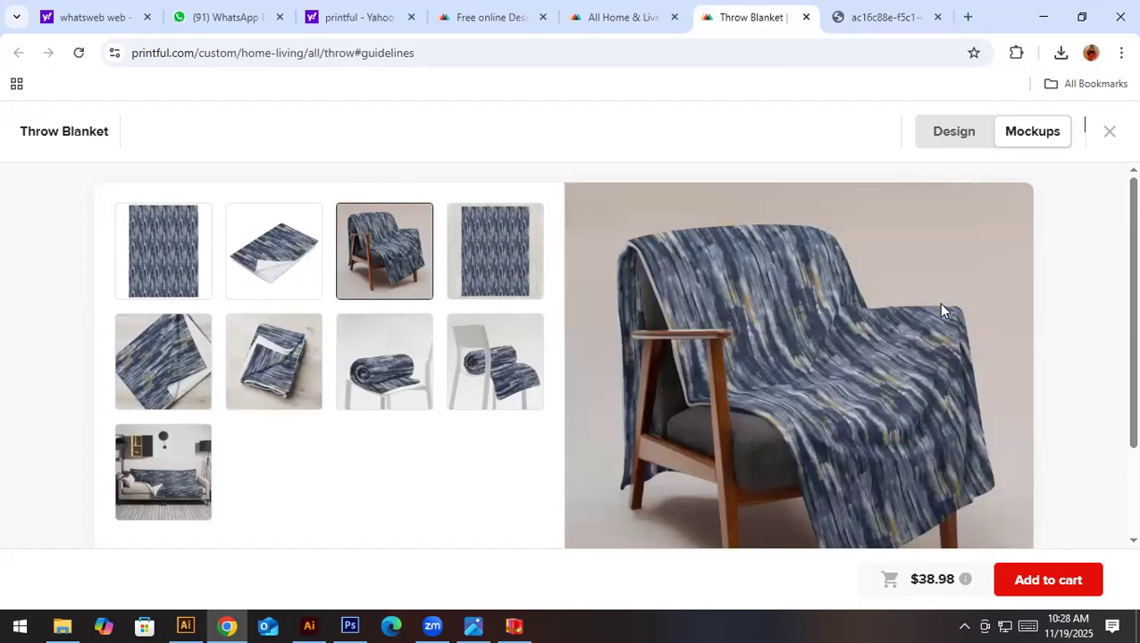
left_click(896, 7)
- Save the armchair mockup as a PNG image named blacket mockup in the 3 Days workshop material folder on drive H
right_click(510, 265)
left_click(577, 299)
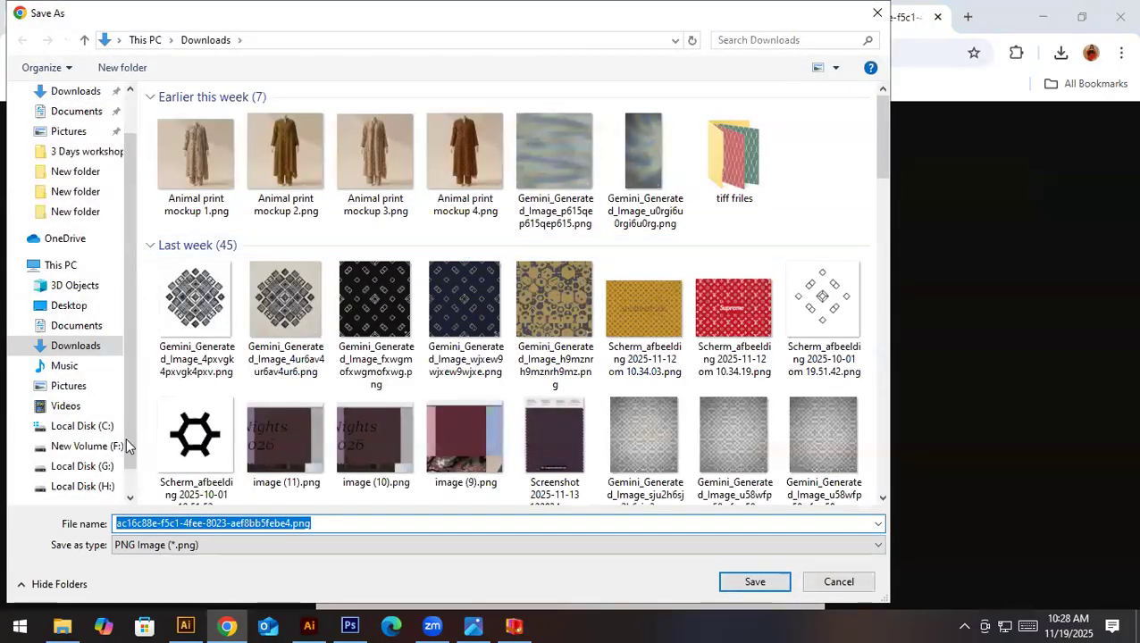
left_click(82, 486)
double_click(234, 183)
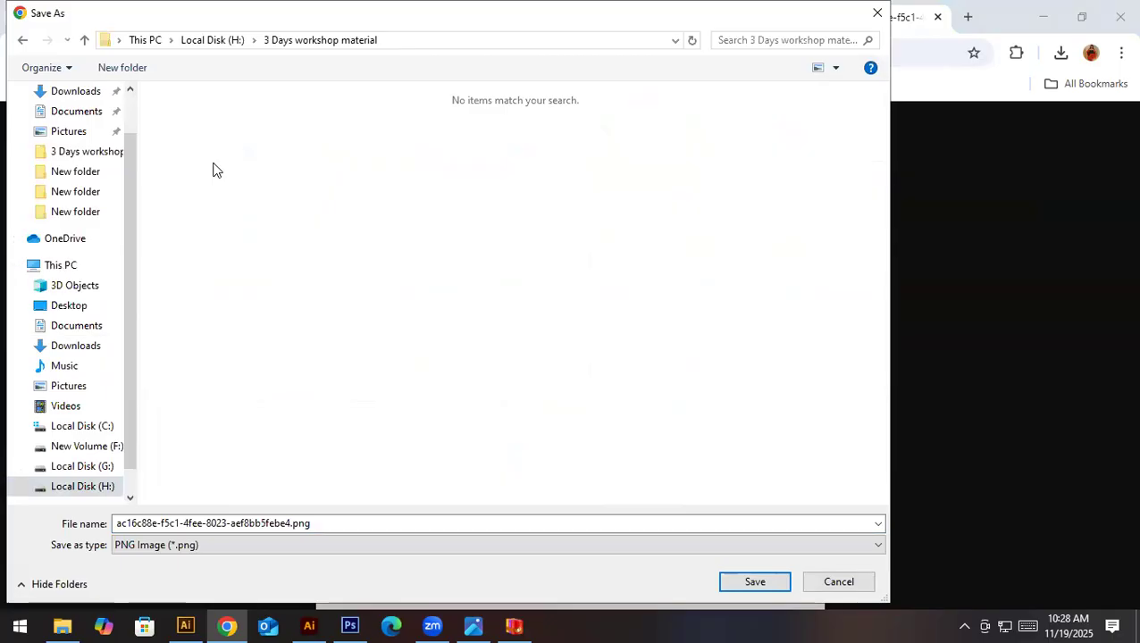
double_click(310, 523)
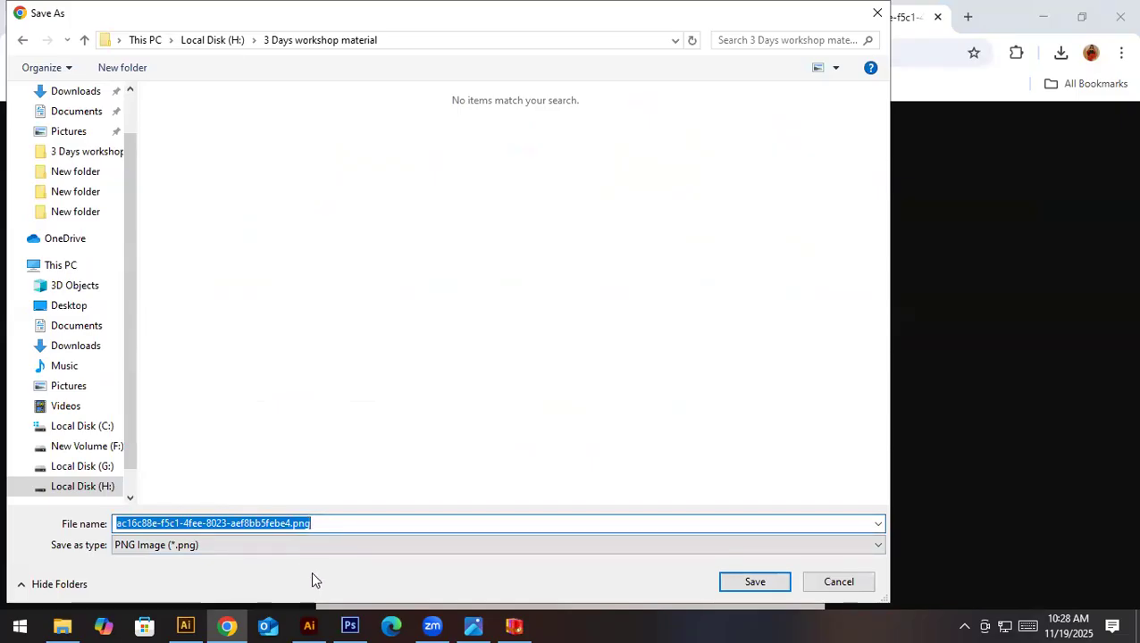
left_click(458, 544)
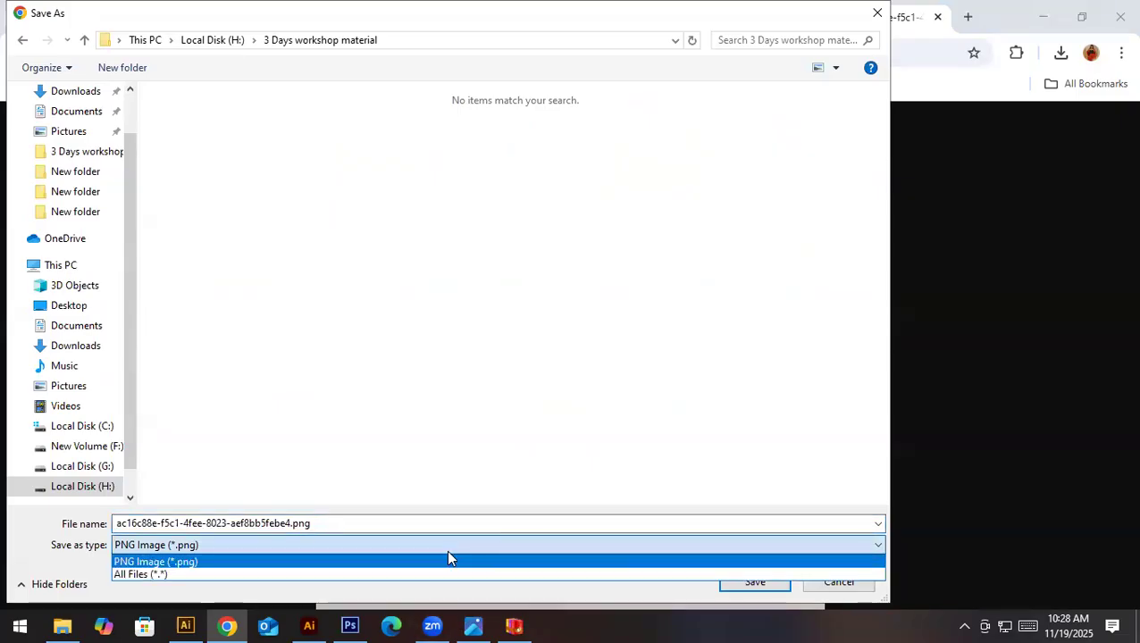
left_click(447, 561)
double_click(394, 524)
type("blacket mockup")
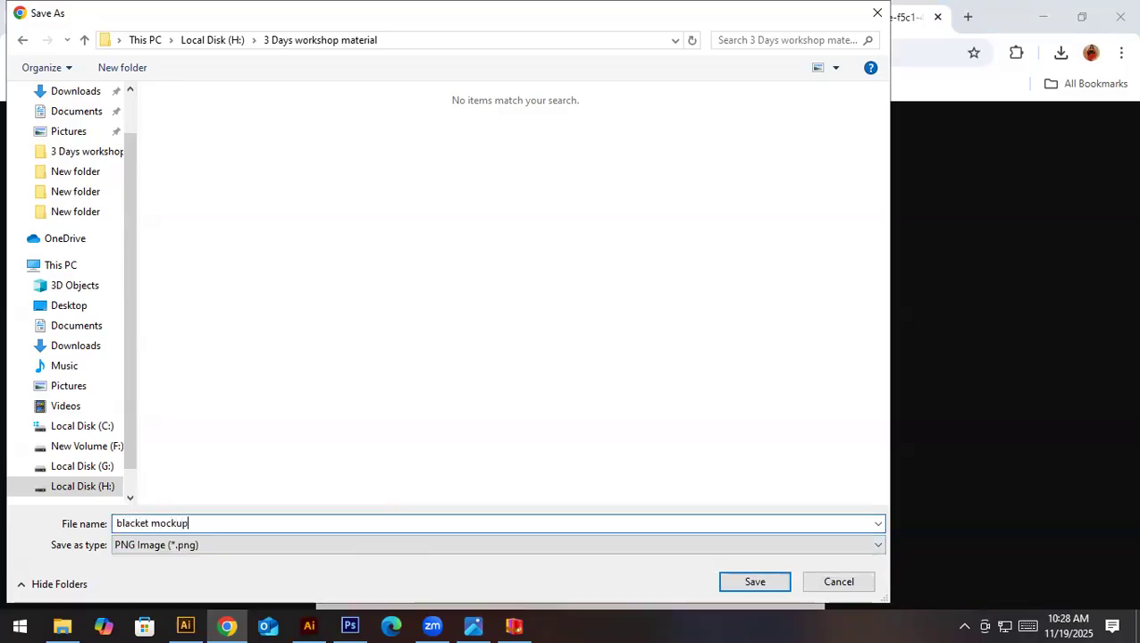
key("Return")
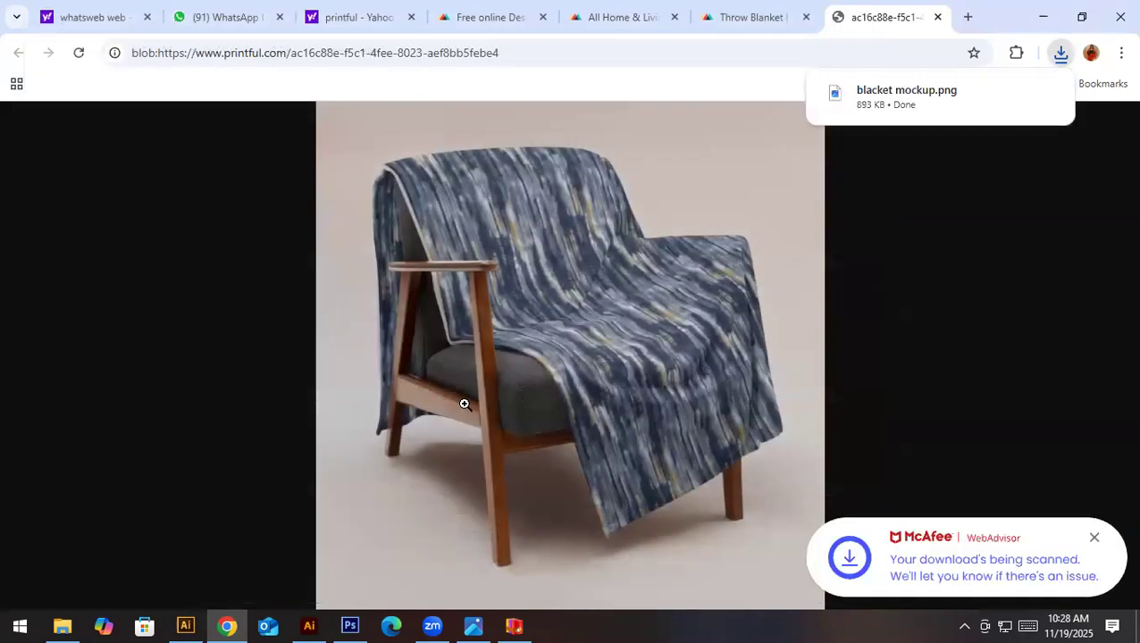
- Open the downloaded blacket mockup.png in the maximized image viewer and examine the blanket's print up close and as a whole
left_click(874, 108)
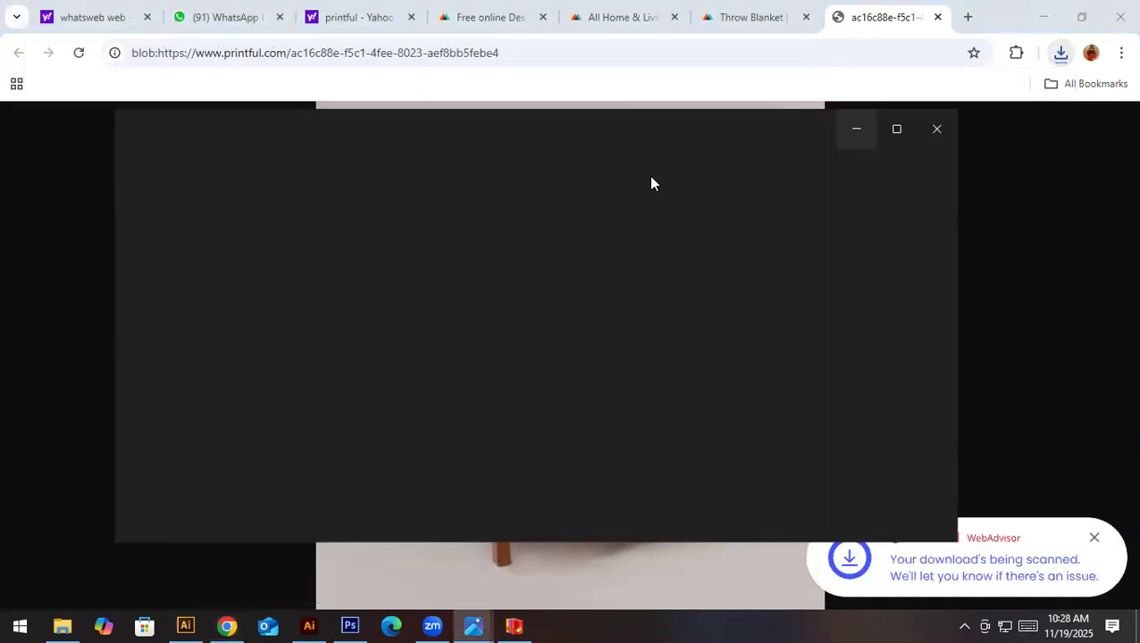
left_click(895, 129)
scroll(715, 170, "up", 1)
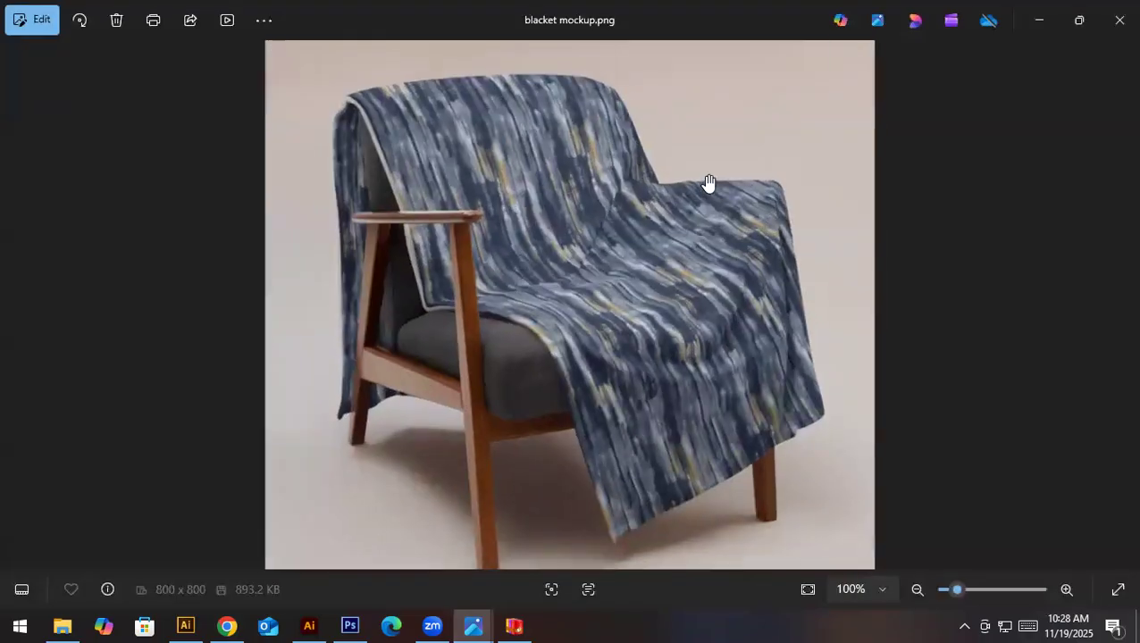
scroll(501, 331, "up", 1)
scroll(500, 331, "down", 2)
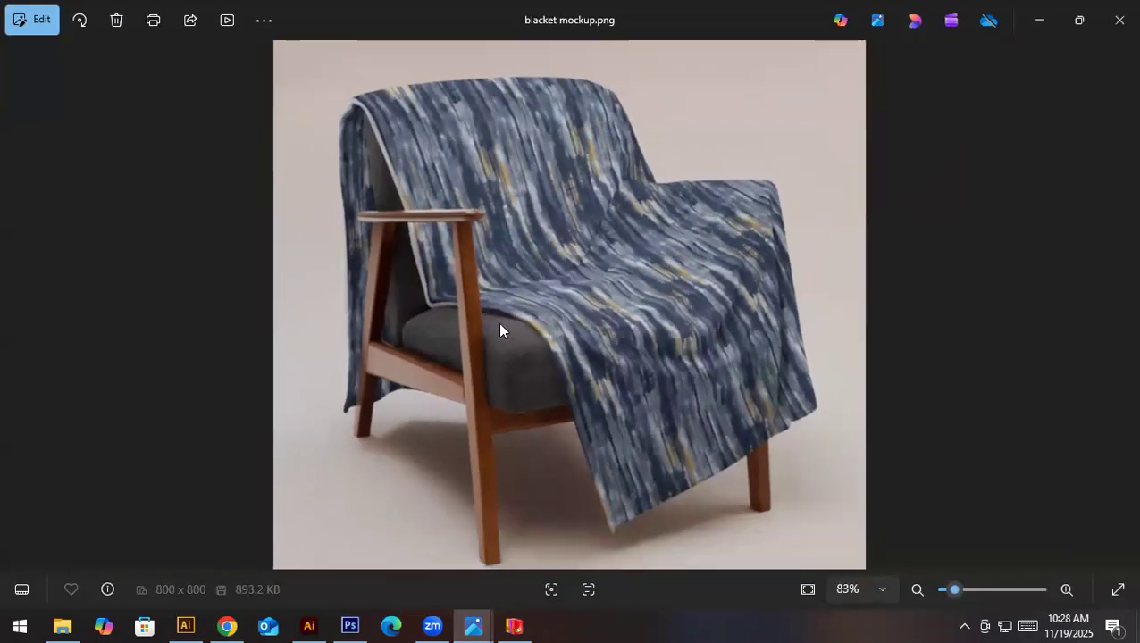
scroll(607, 451, "up", 4)
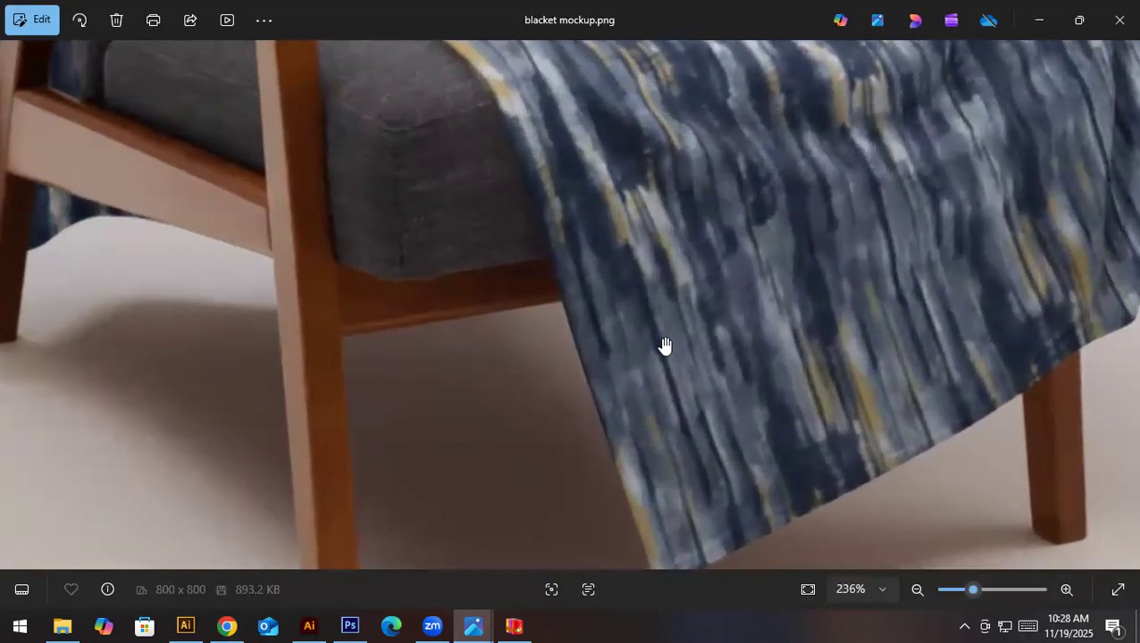
scroll(663, 345, "down", 4)
scroll(662, 339, "down", 1)
scroll(446, 134, "up", 3)
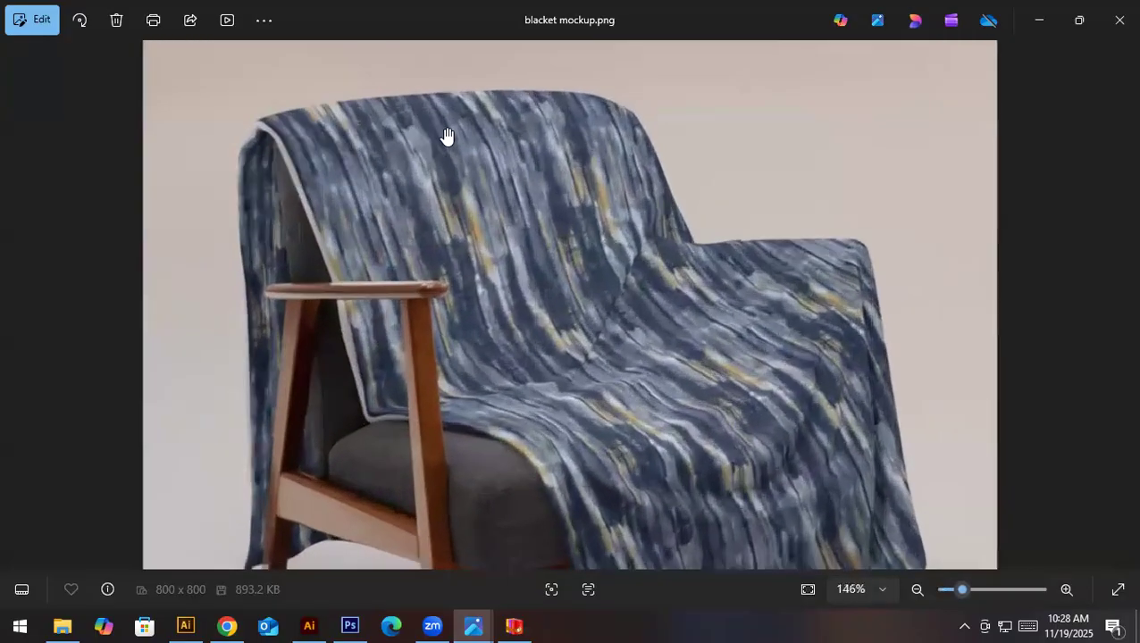
scroll(448, 136, "down", 3)
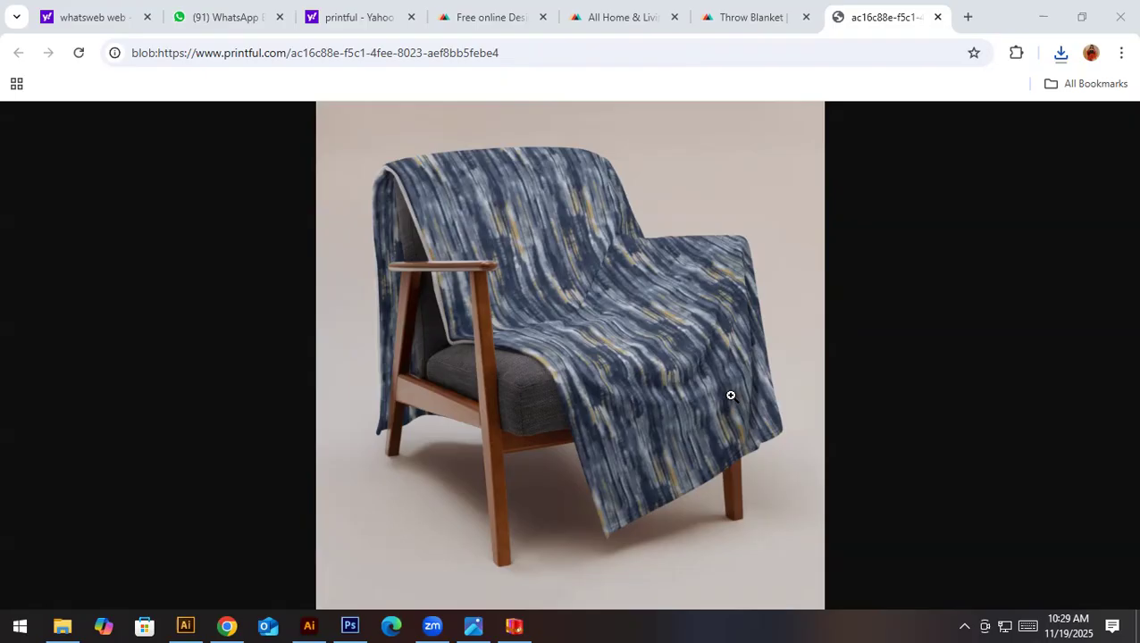
- Close the mockup image's tab and leave the throw blanket designer without saving the changes
left_click(938, 18)
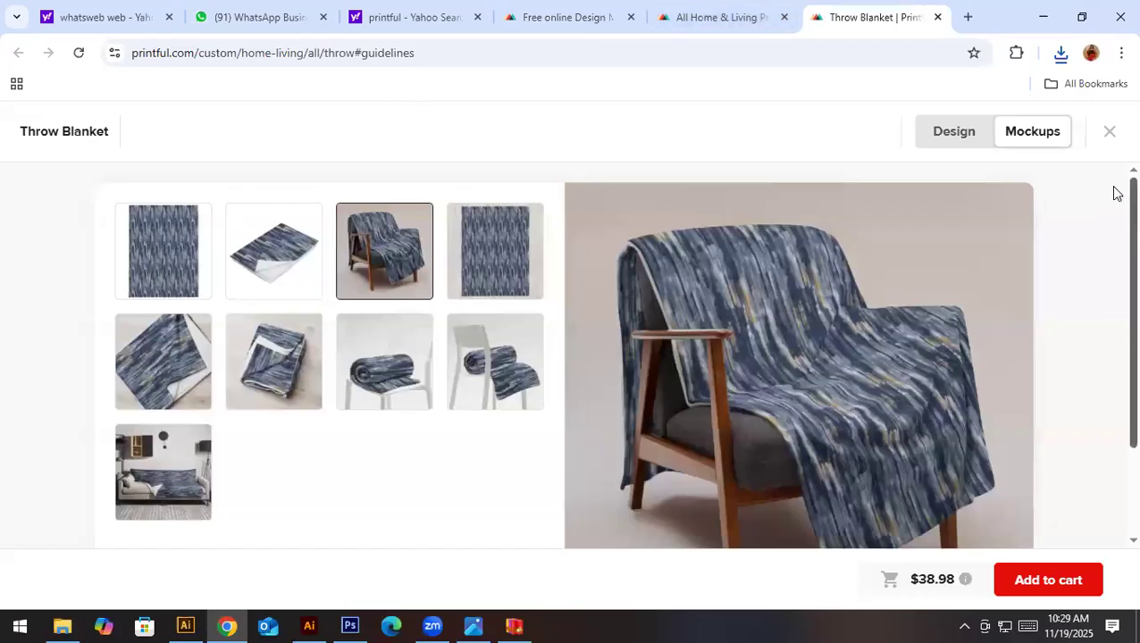
left_click(1111, 134)
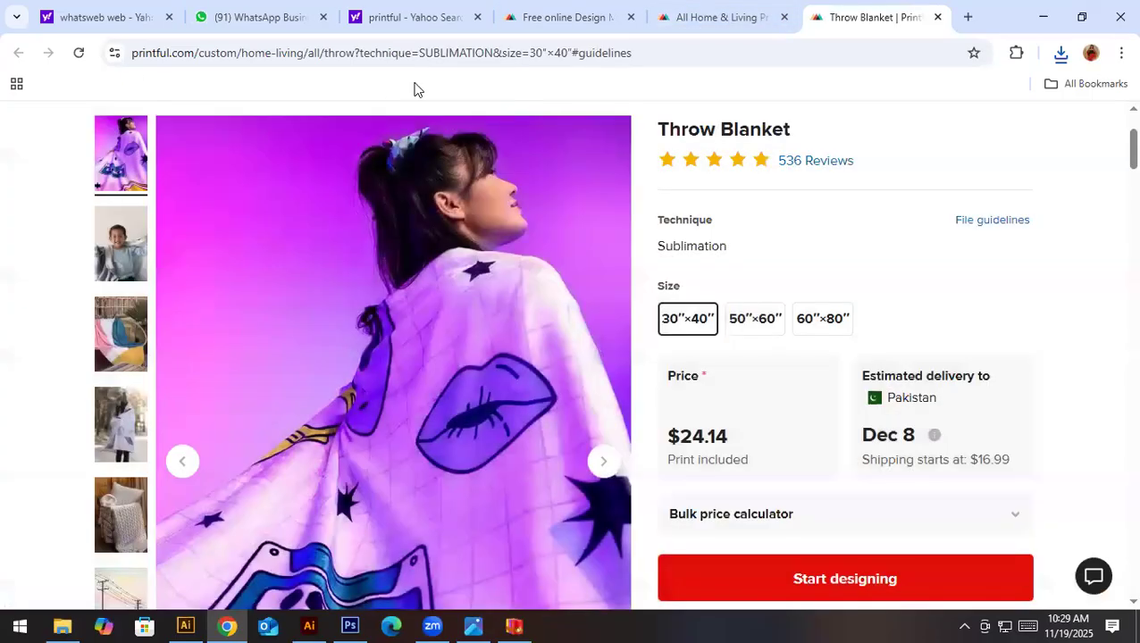
- Search the web for printify and open the Printify website from the results
left_click(415, 53)
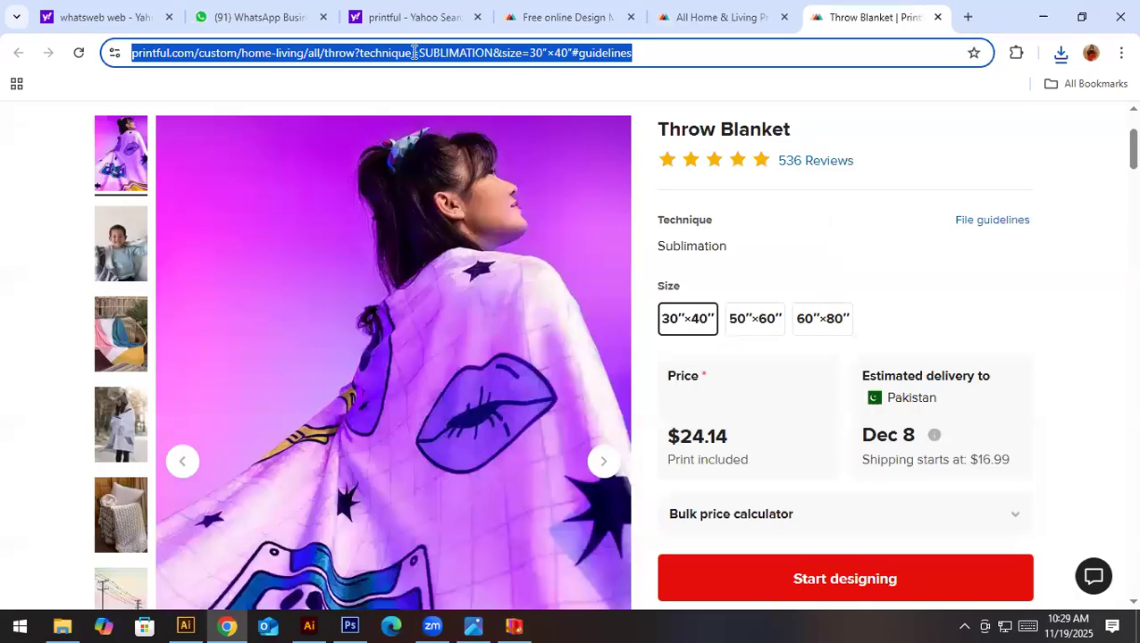
type("printify")
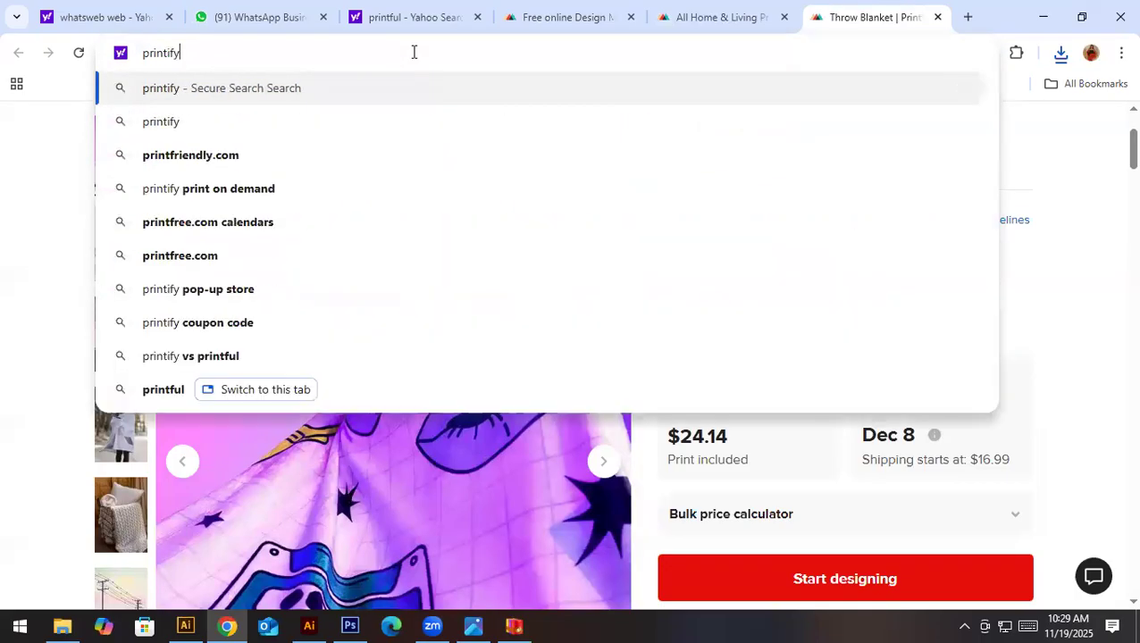
key("Return")
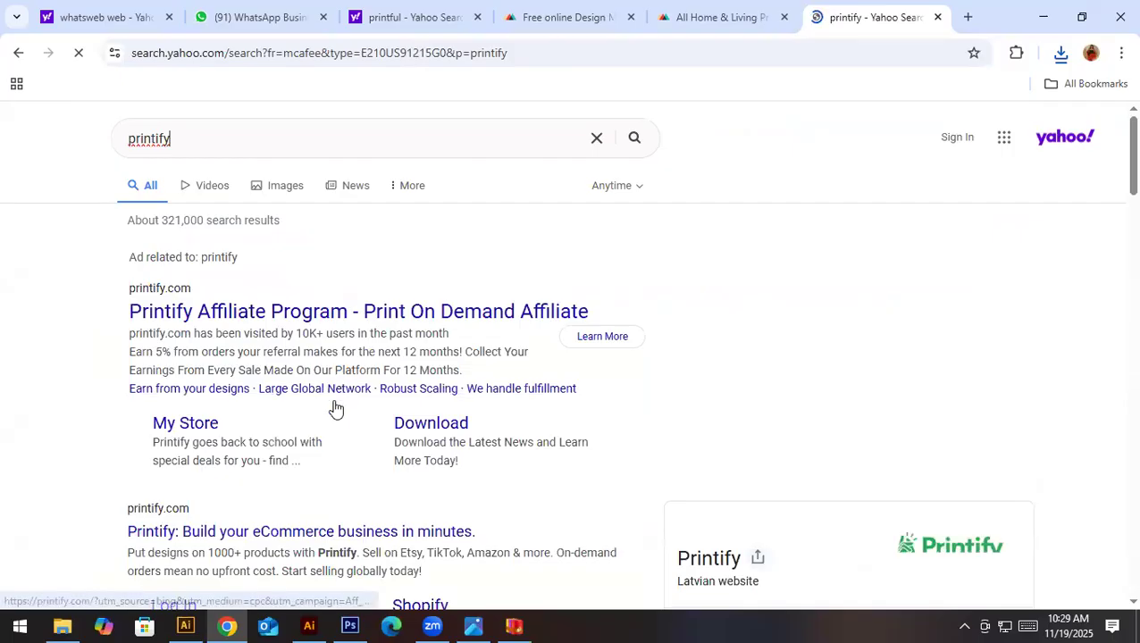
scroll(334, 408, "down", 2)
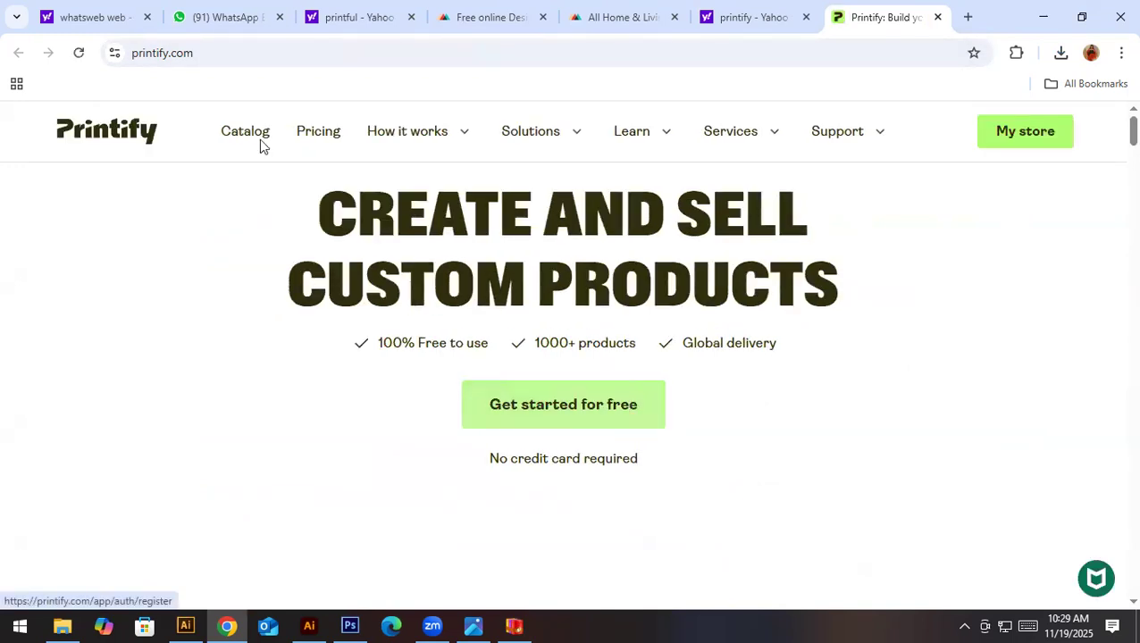
- Open the Printify product catalog and browse the products in the Embroidery category
left_click(245, 133)
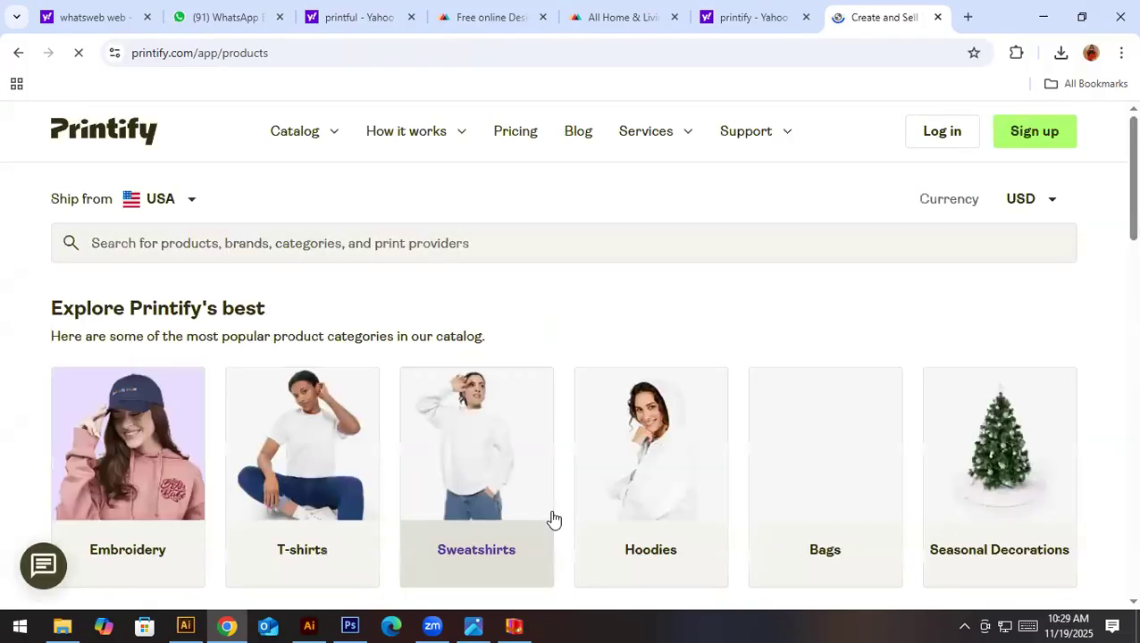
scroll(451, 536, "down", 2)
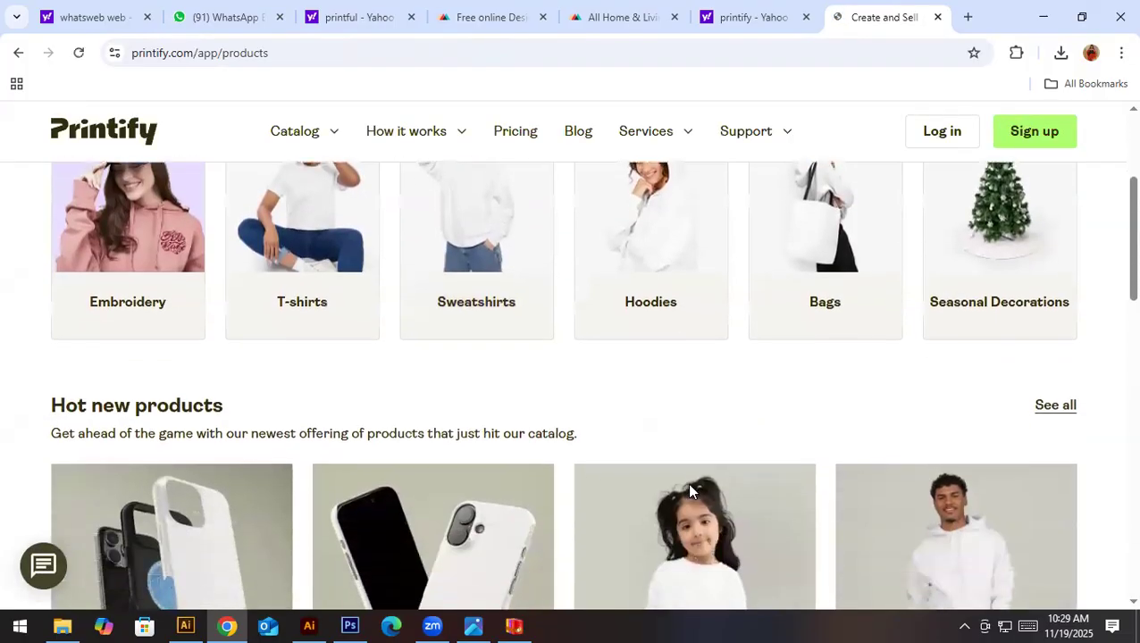
scroll(364, 506, "up", 2)
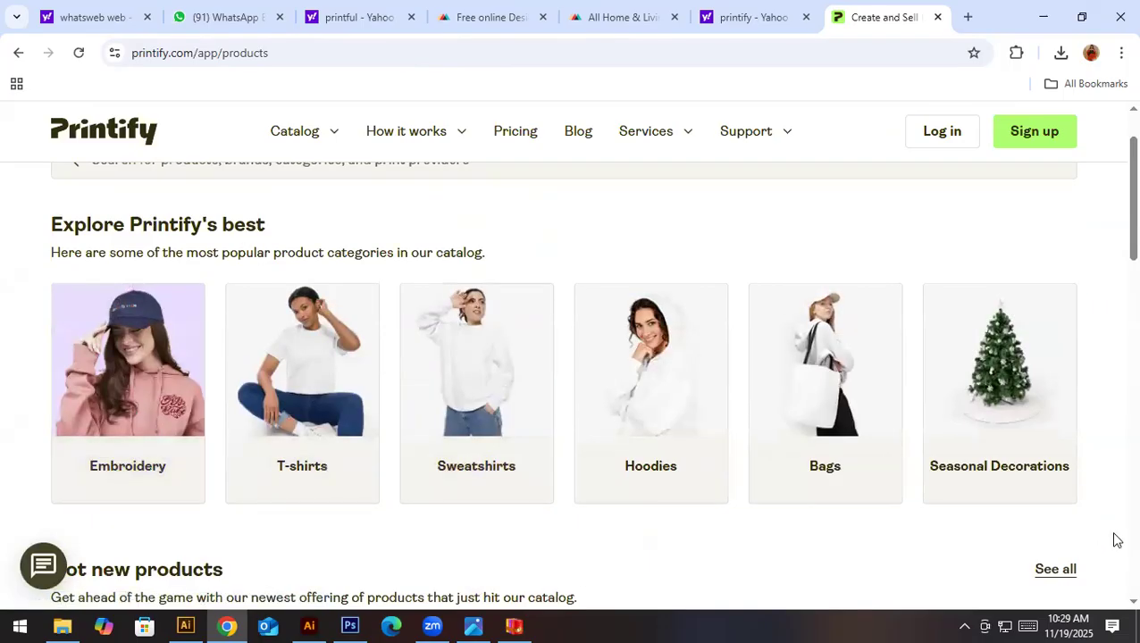
left_click(167, 439)
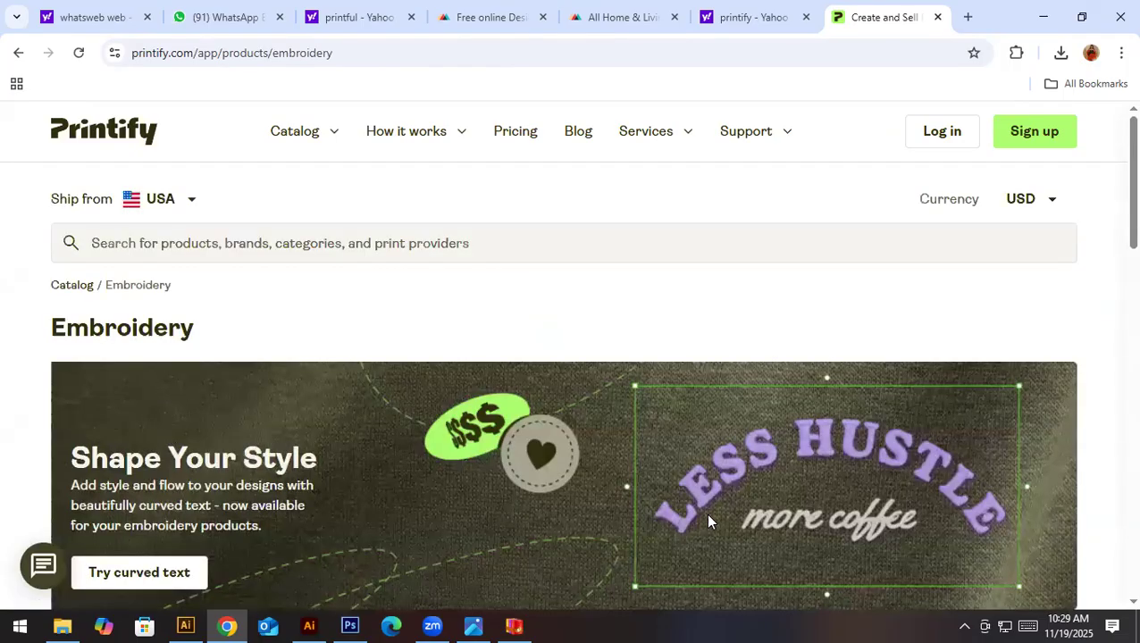
scroll(705, 513, "down", 5)
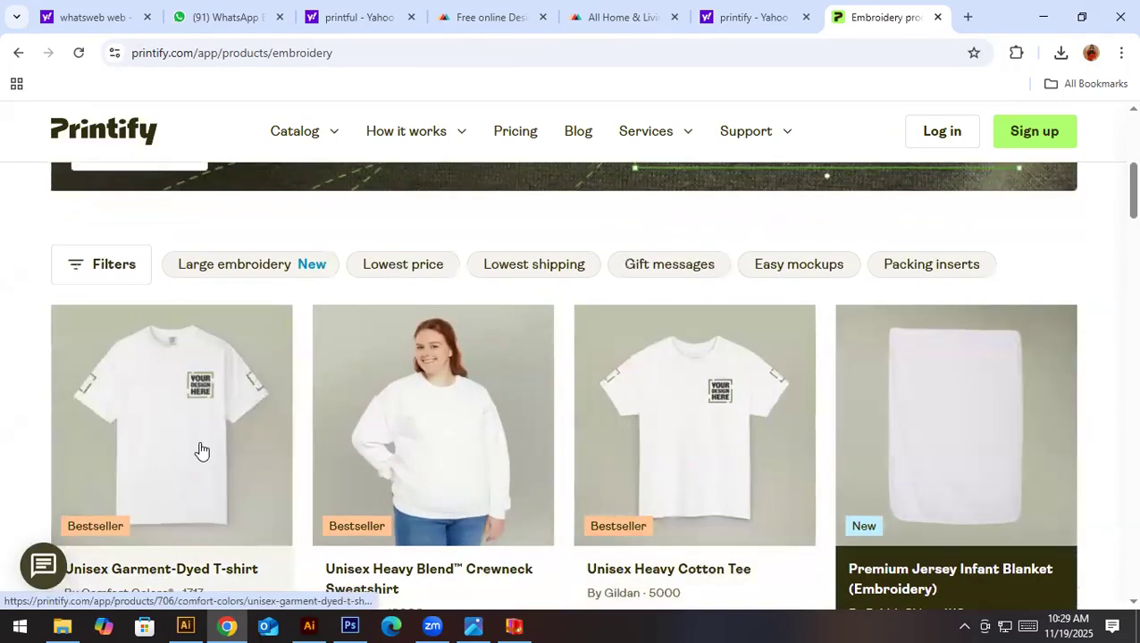
scroll(219, 445, "down", 1)
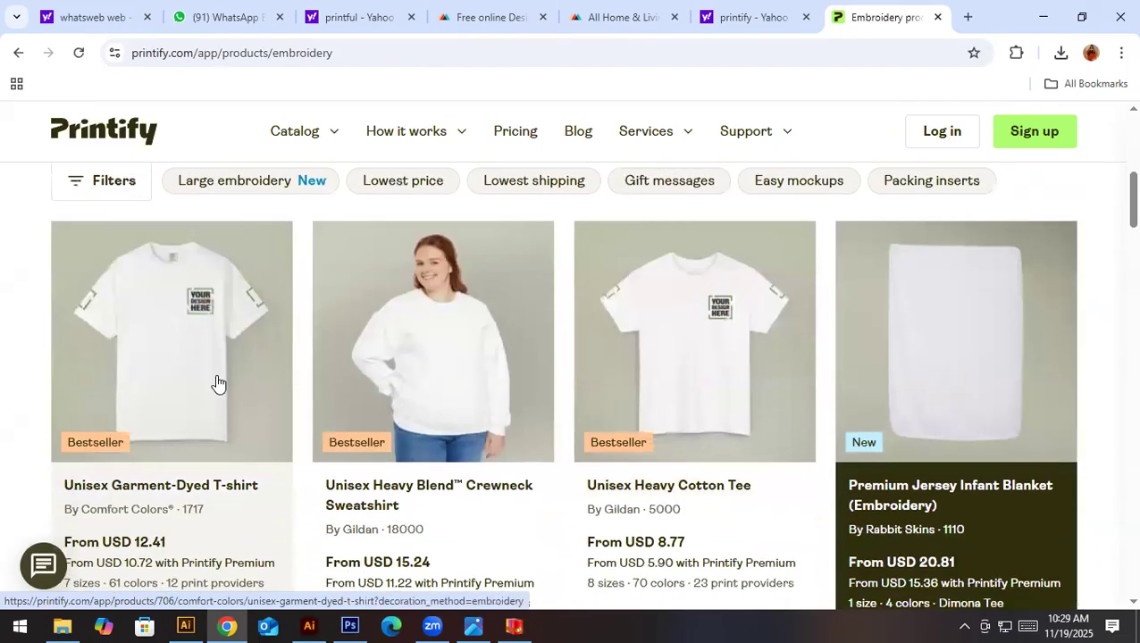
- Open the Unisex Garment-Dyed T-shirt product page and review its fabric details and decoration methods
left_click(217, 383)
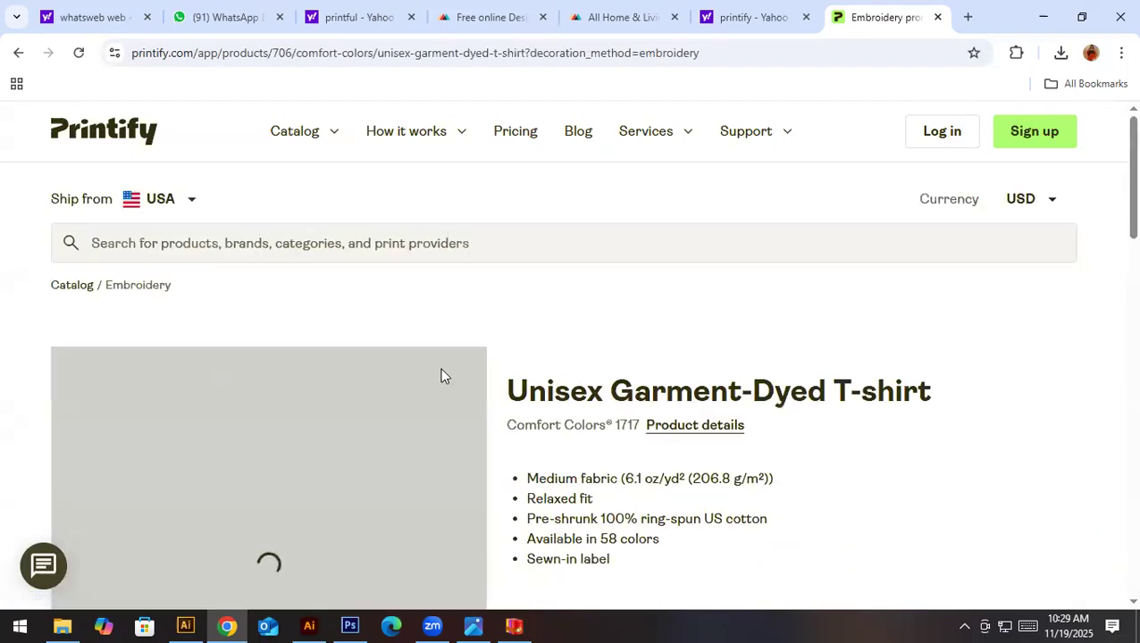
scroll(665, 479, "down", 3)
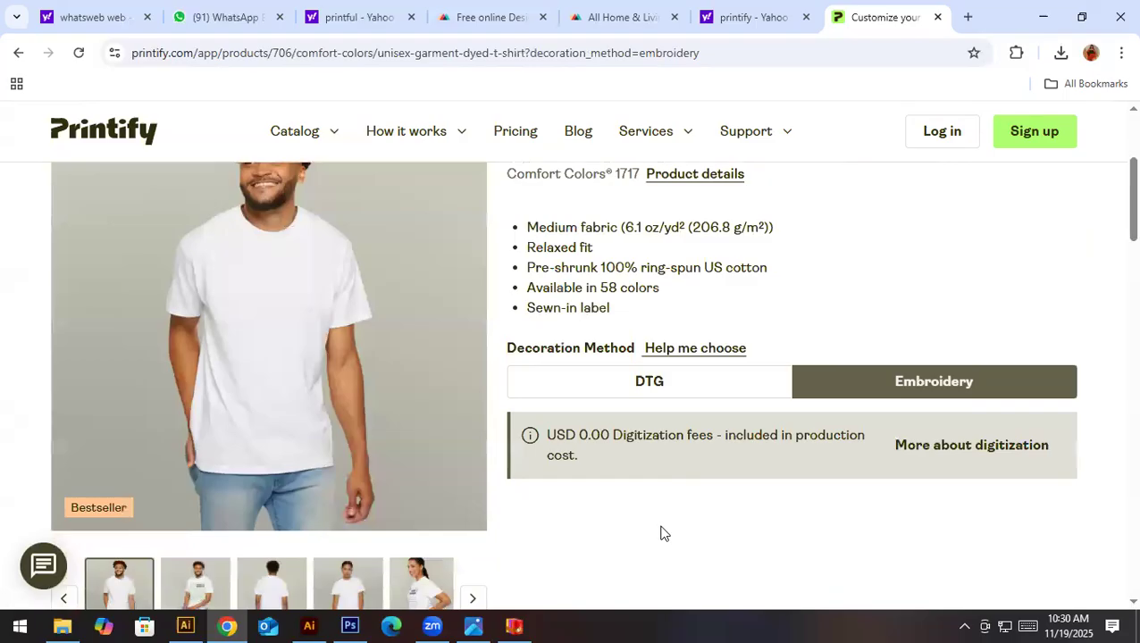
scroll(661, 533, "up", 2)
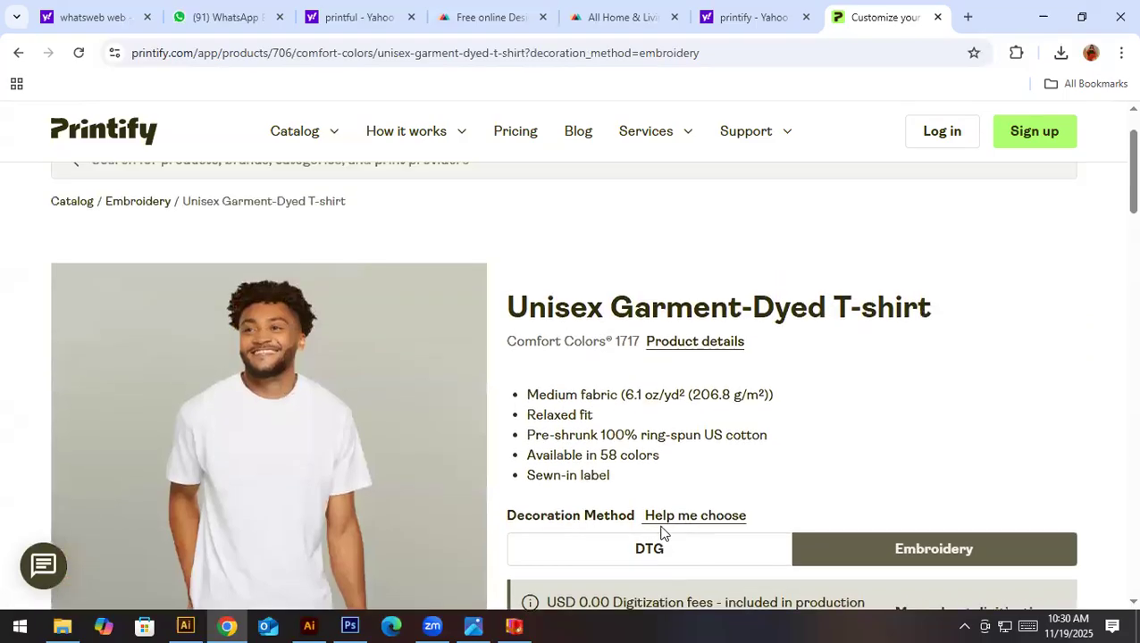
scroll(660, 533, "down", 1)
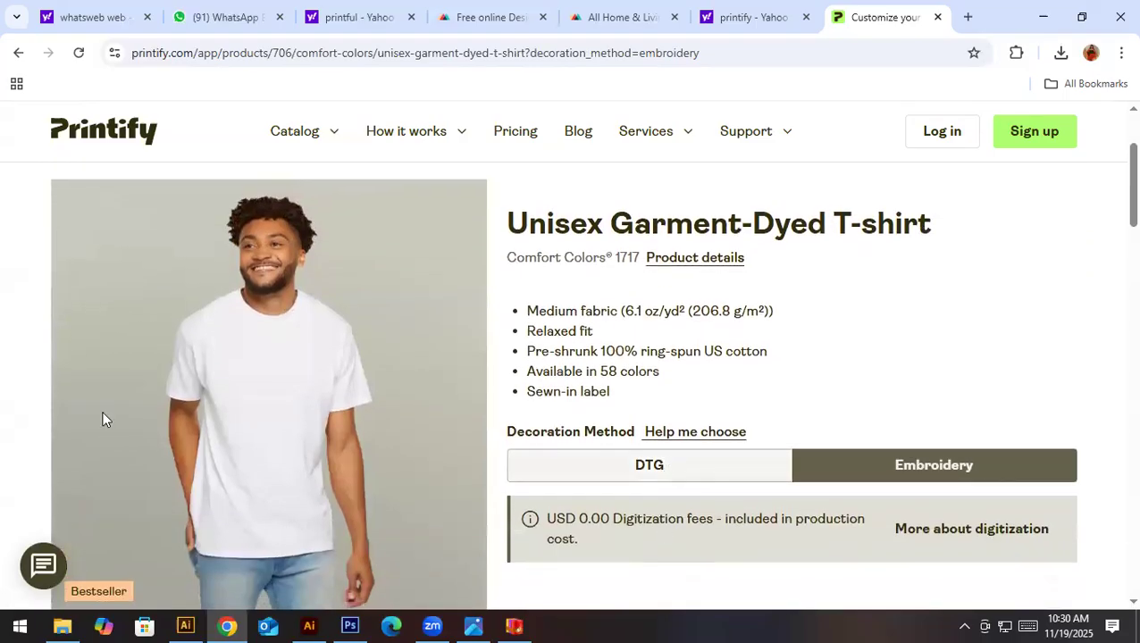
- Compare the DTG and Embroidery decoration methods for the Unisex Garment-Dyed T-shirt, ending with DTG selected
left_click(669, 466)
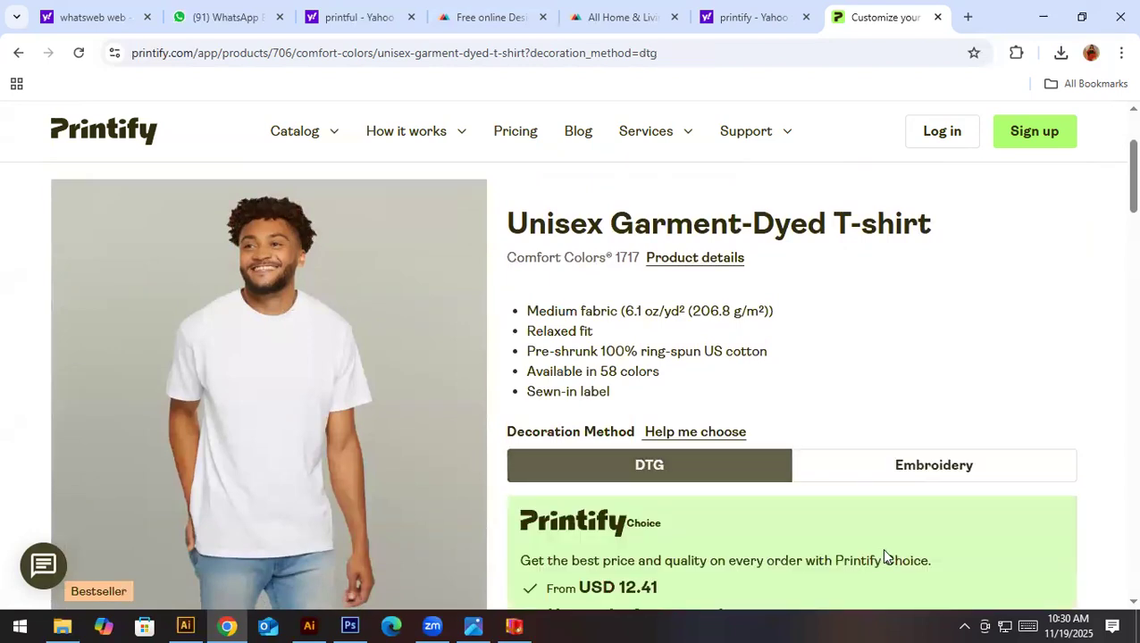
scroll(881, 547, "down", 2)
scroll(882, 550, "up", 2)
left_click(931, 474)
scroll(902, 536, "down", 3)
scroll(633, 536, "up", 3)
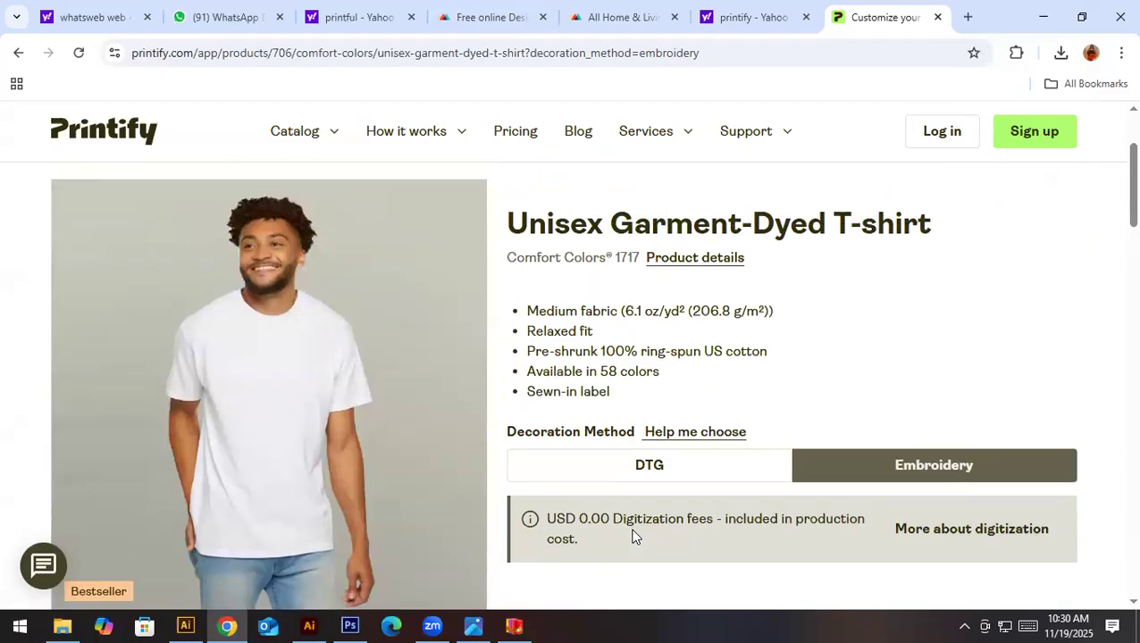
left_click(646, 463)
- Review the Printify Choice fulfillment details, including prices, colors, sizes, print areas and location
scroll(616, 490, "down", 5)
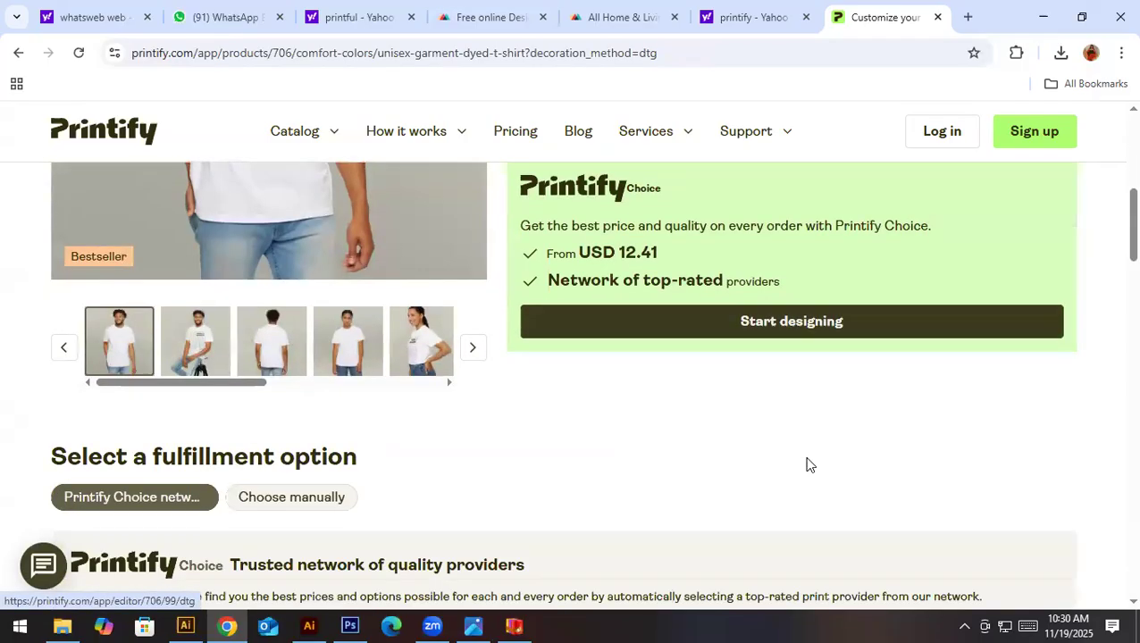
scroll(376, 501, "down", 2)
scroll(420, 491, "down", 4)
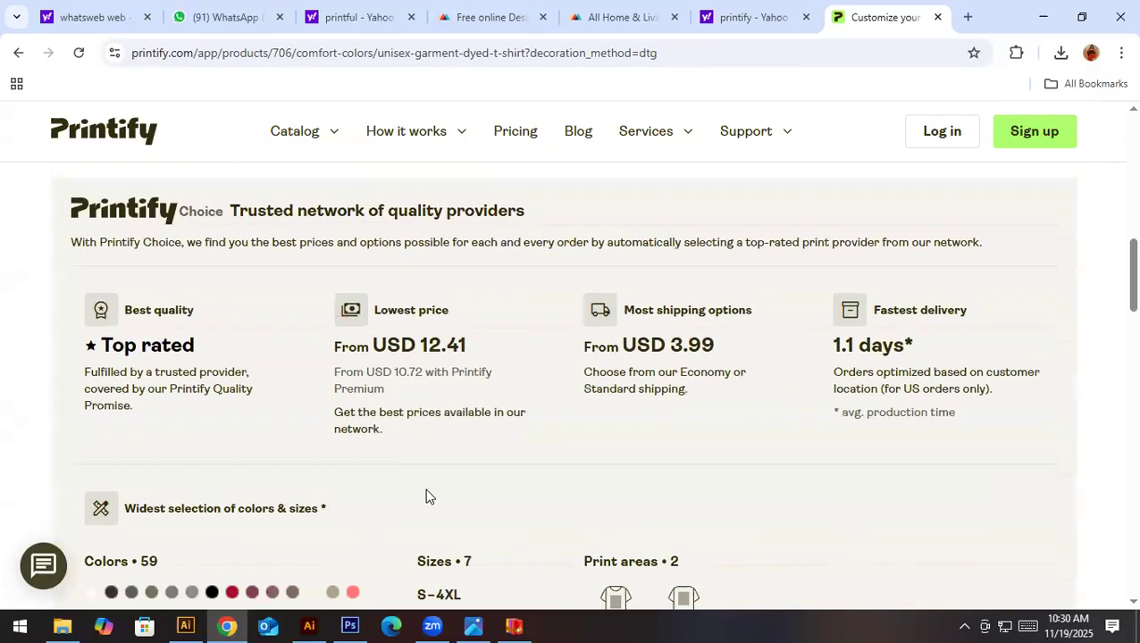
scroll(425, 489, "down", 1)
scroll(425, 490, "up", 1)
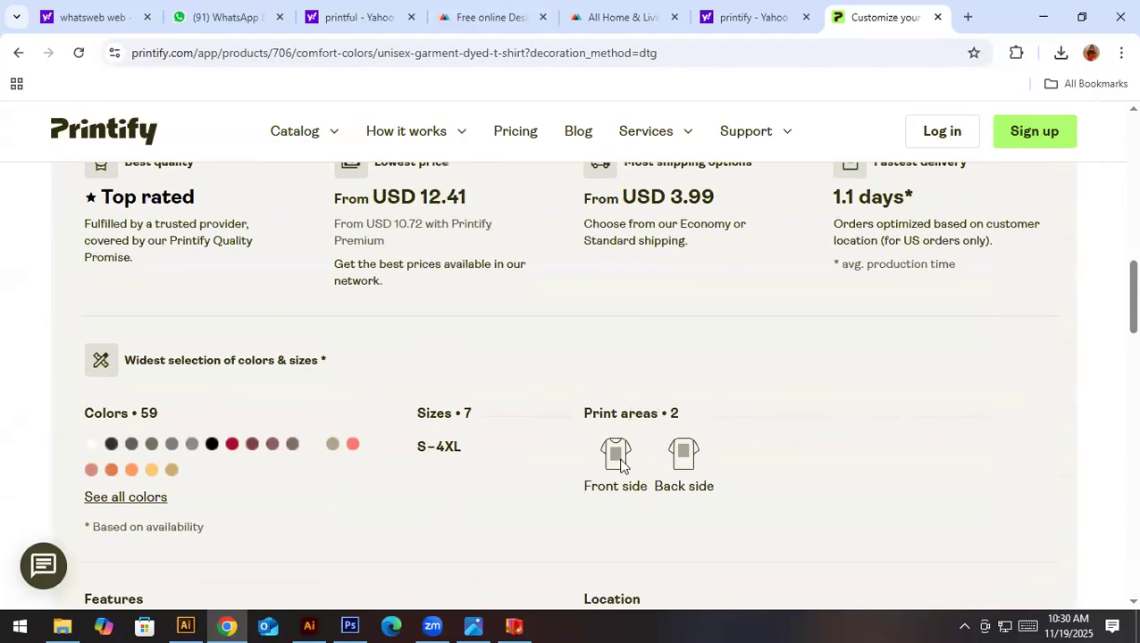
scroll(617, 526, "down", 2)
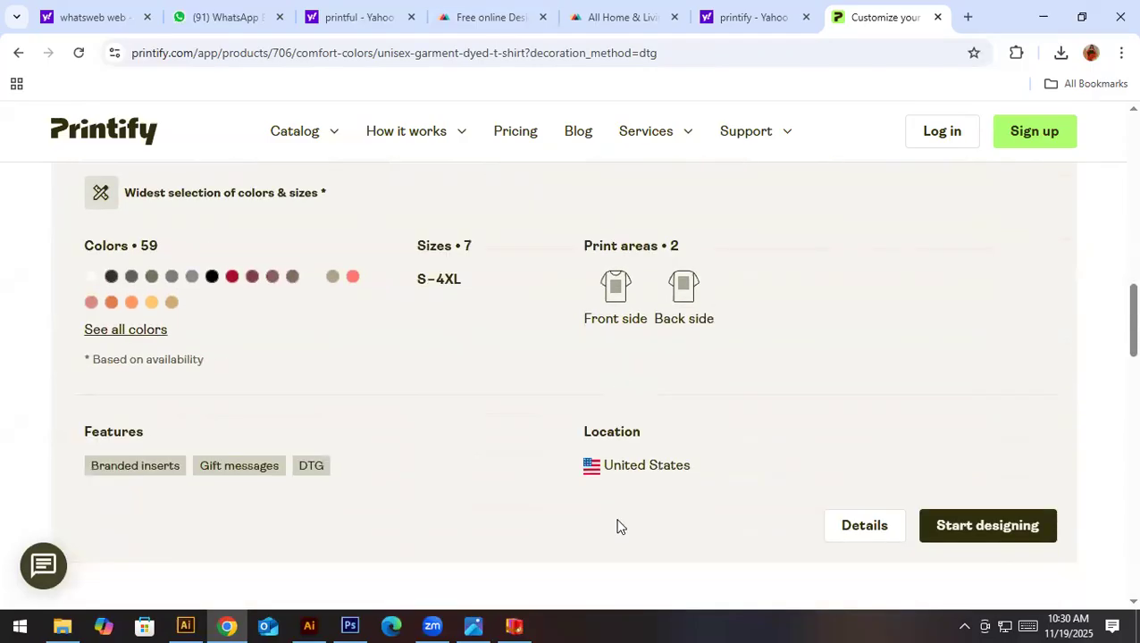
- Read through the T-shirt's description, key features, care instructions and size guide
scroll(620, 526, "down", 5)
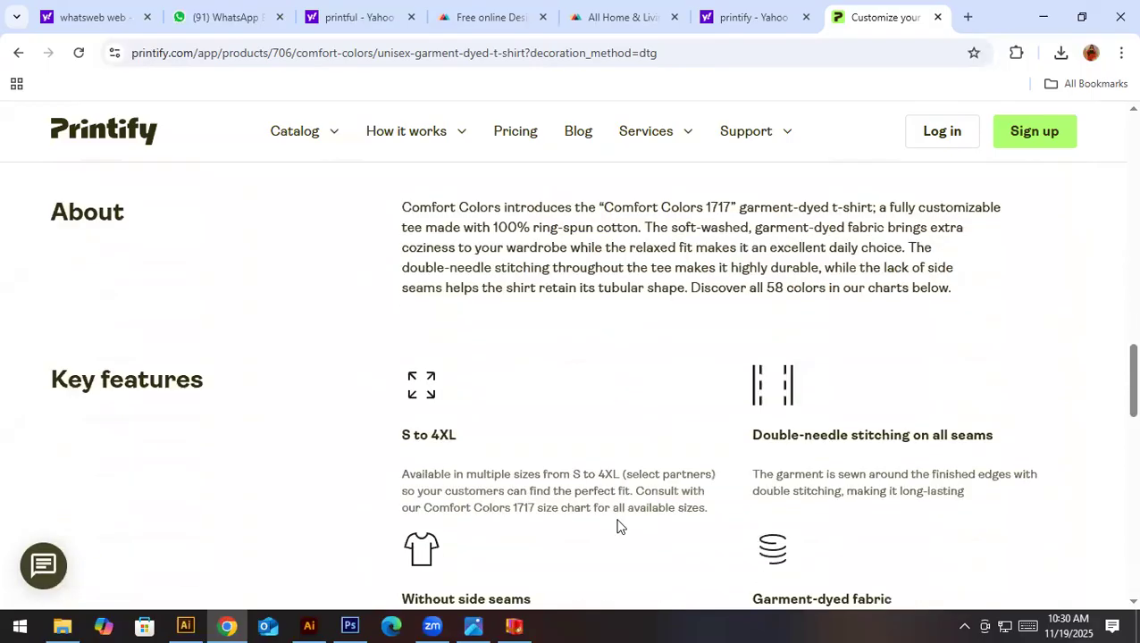
scroll(616, 526, "down", 3)
scroll(616, 526, "down", 6)
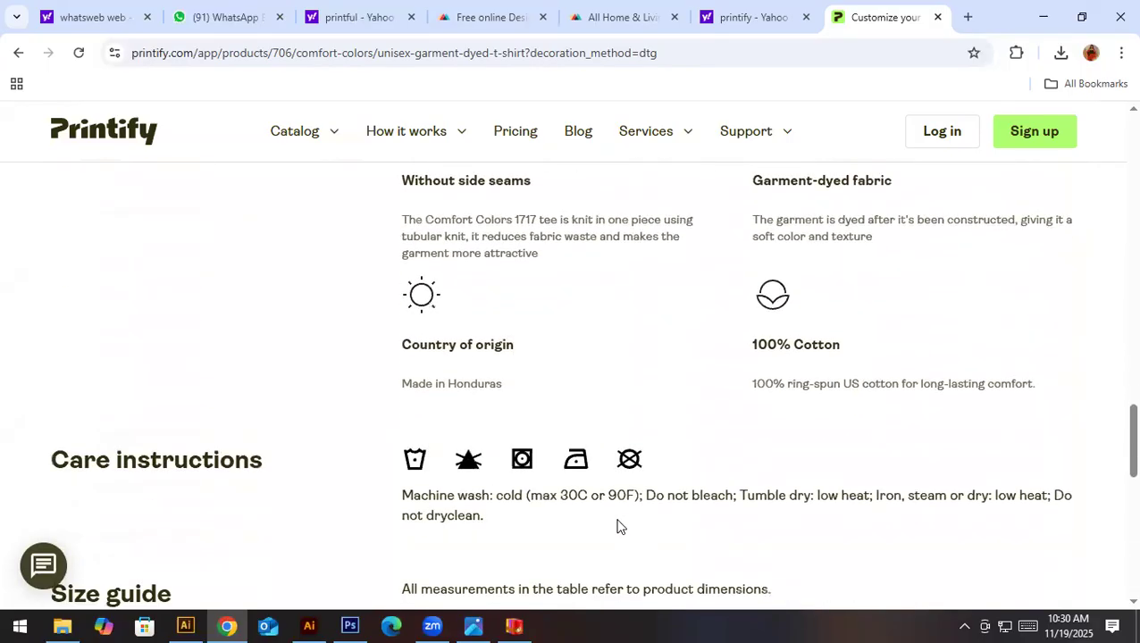
scroll(619, 526, "down", 1)
scroll(619, 526, "up", 1)
scroll(620, 526, "down", 2)
scroll(619, 526, "down", 2)
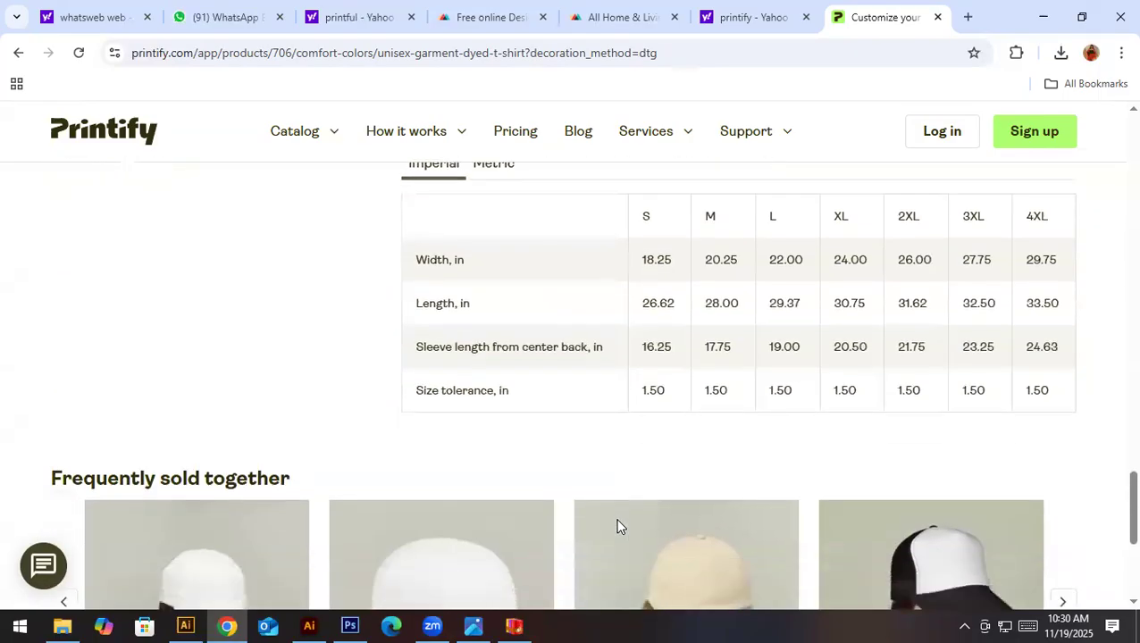
scroll(619, 526, "up", 7)
scroll(620, 526, "up", 8)
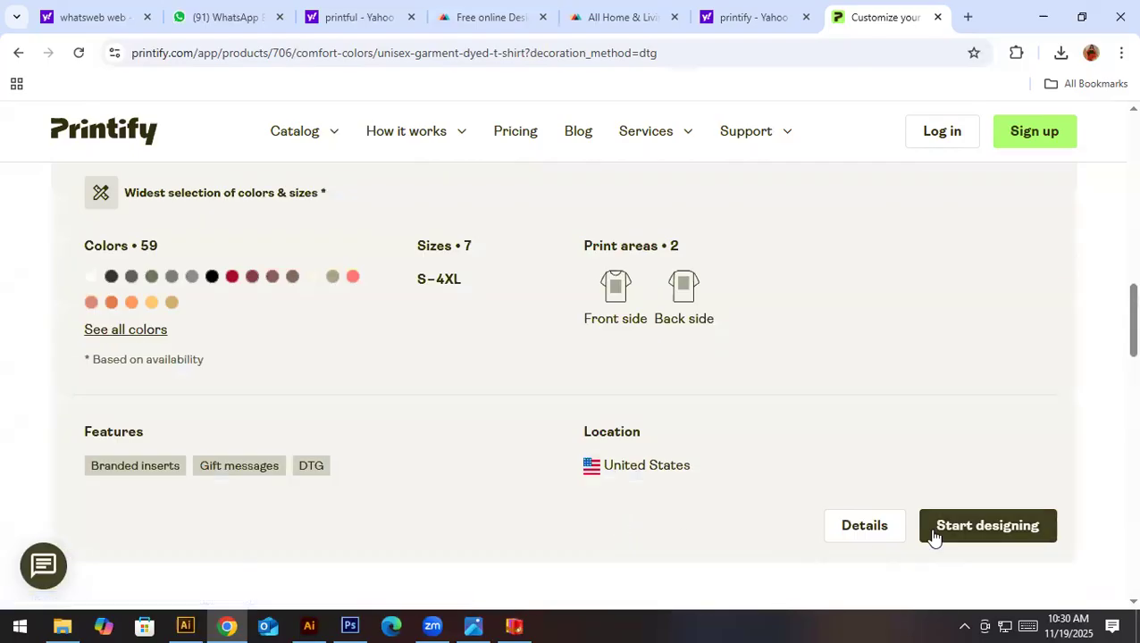
- Start designing the DTG T-shirt, download its design template and open the downloaded zip archive
left_click(932, 536)
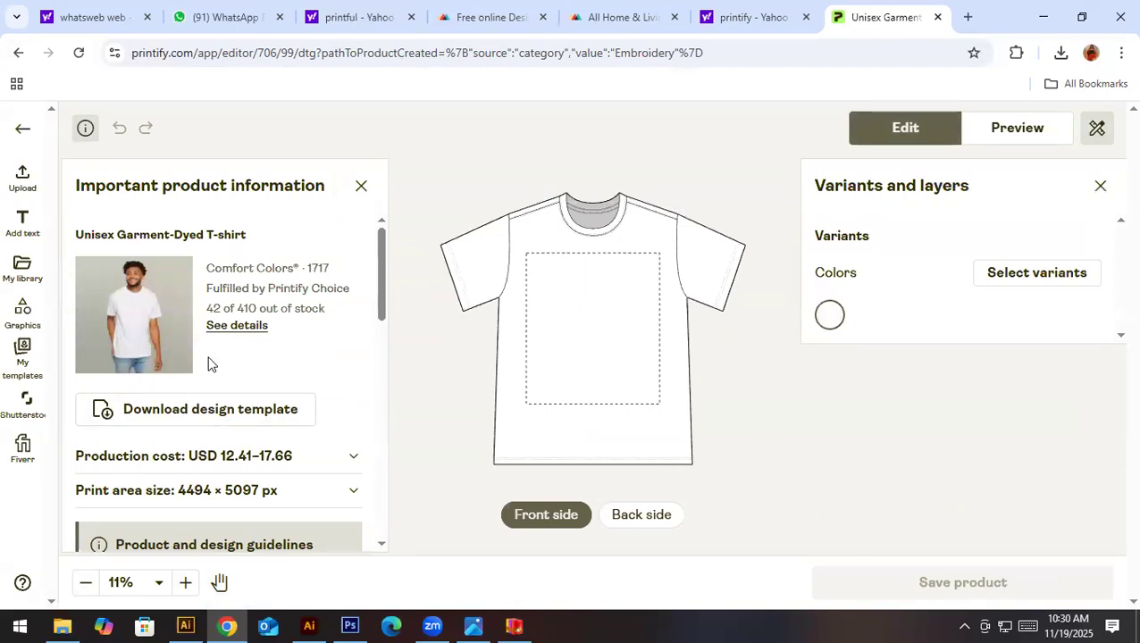
left_click(194, 420)
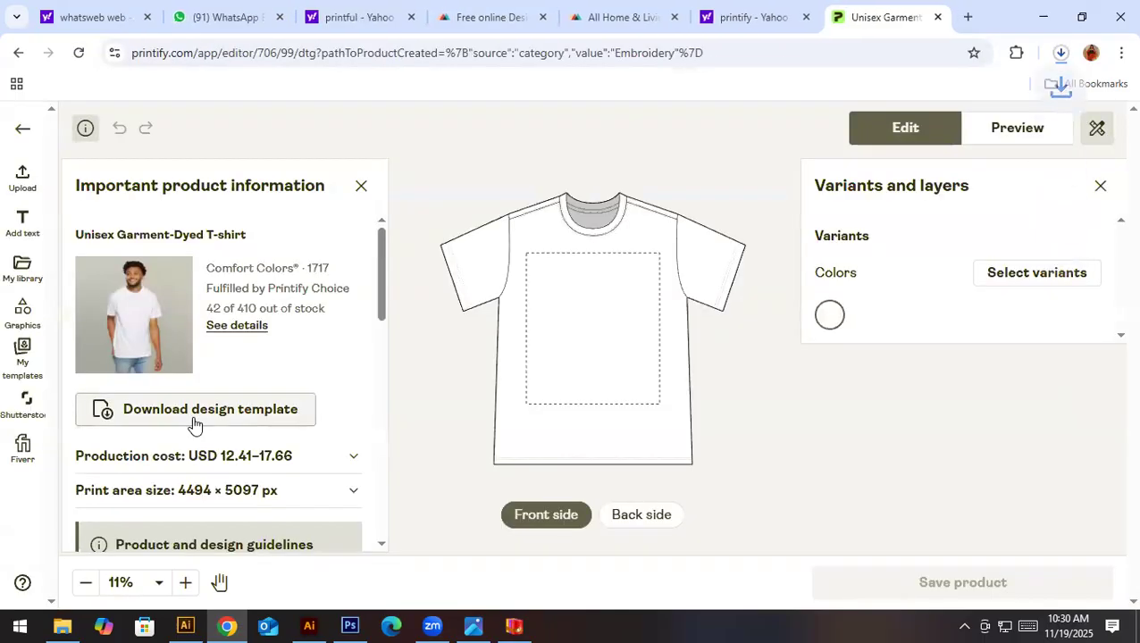
left_click(1061, 55)
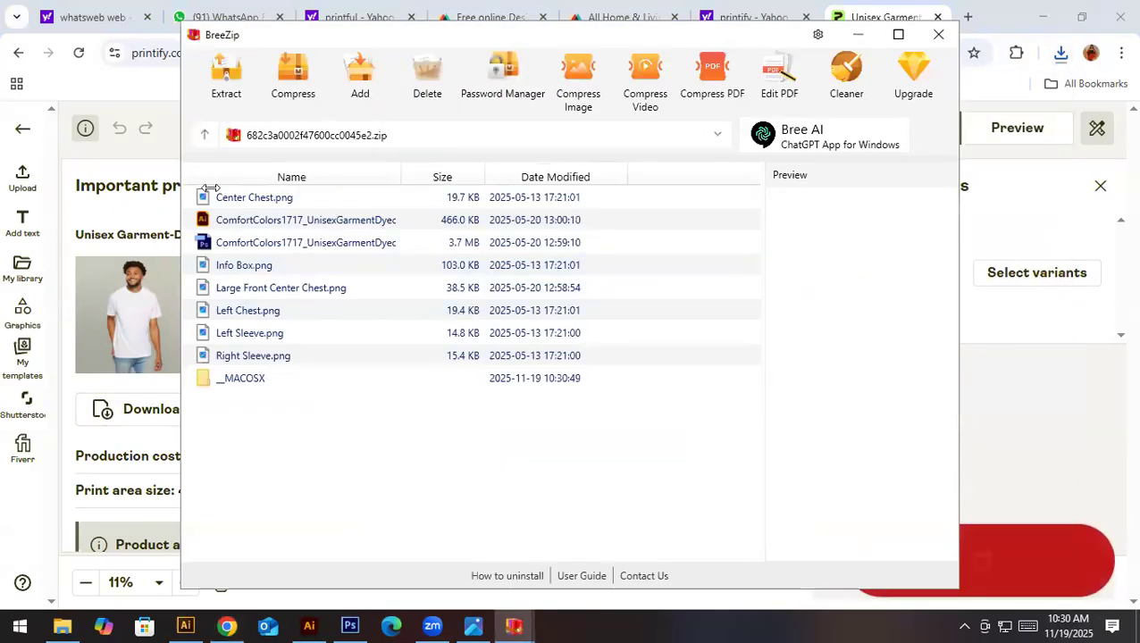
left_click(851, 146)
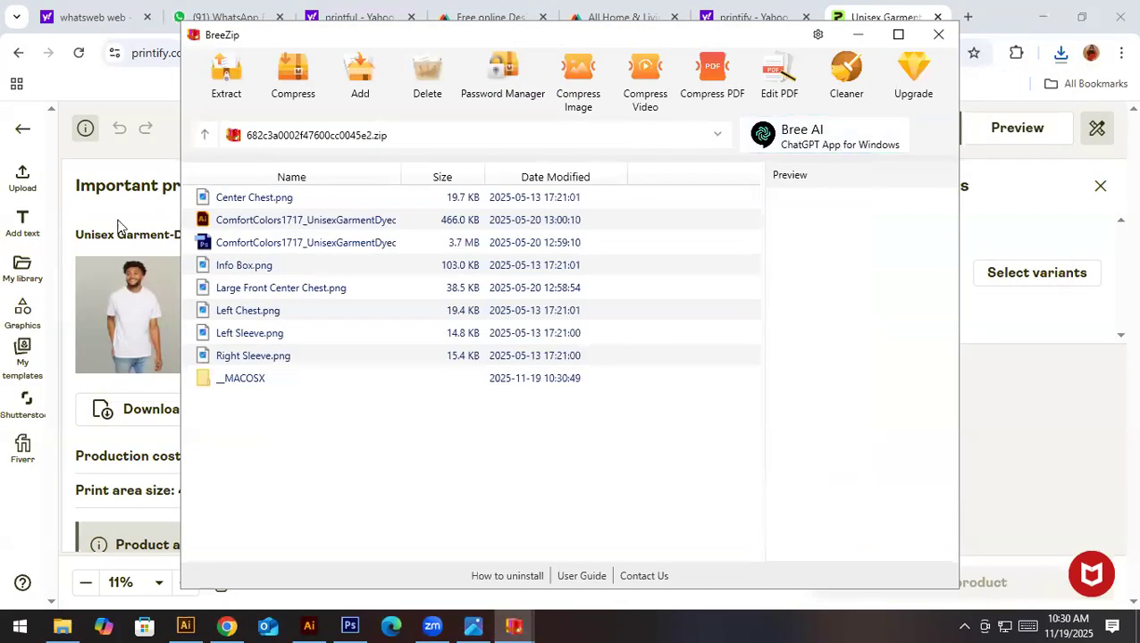
- View the archive's ComfortColors1717 PSD template in Photoshop, then minimize Photoshop and close the archive window
double_click(275, 243)
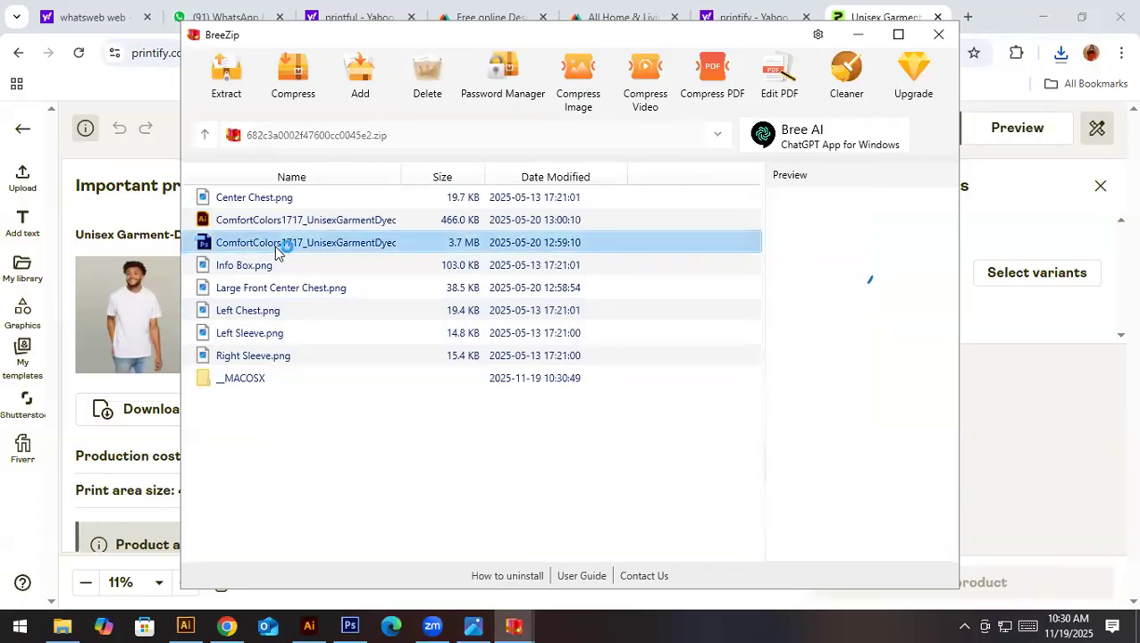
left_click(512, 267)
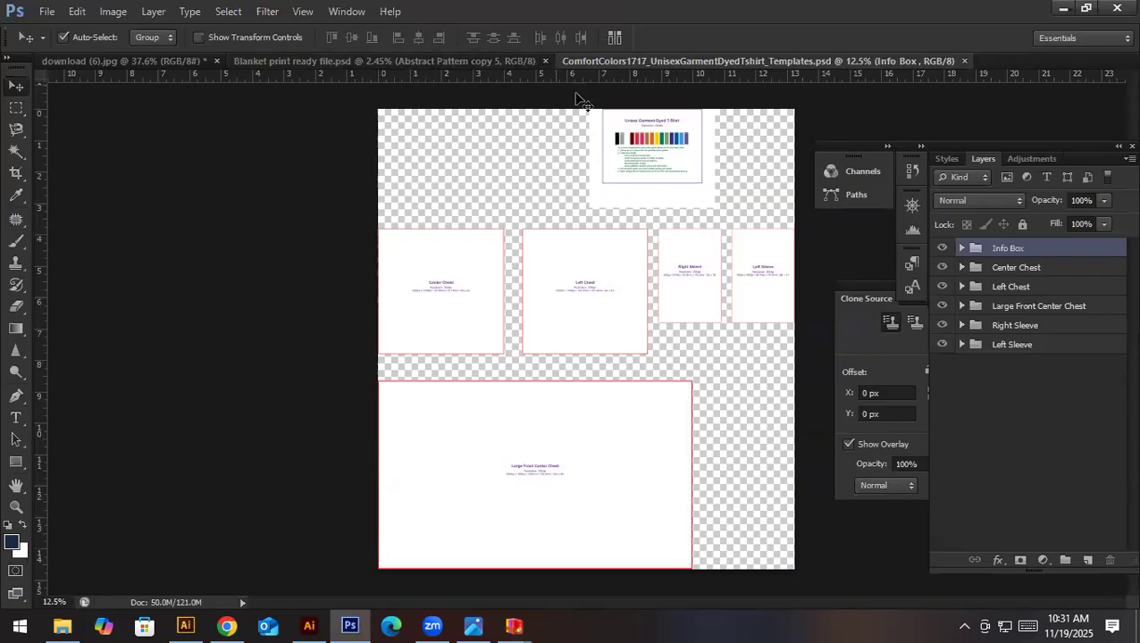
left_click(1065, 9)
left_click(1064, 10)
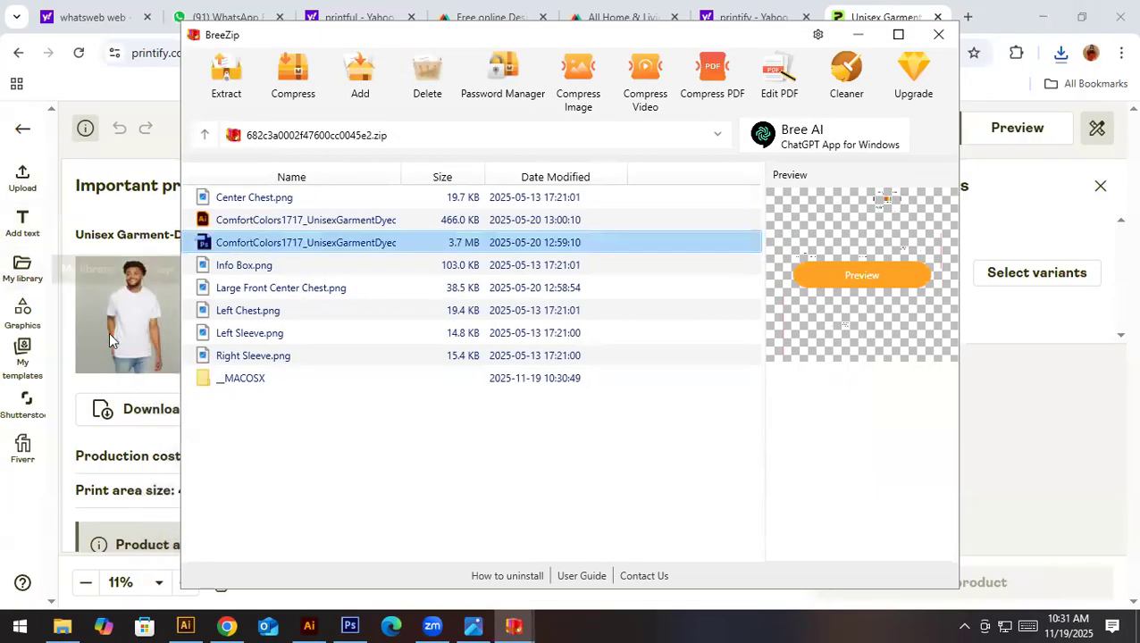
left_click(947, 39)
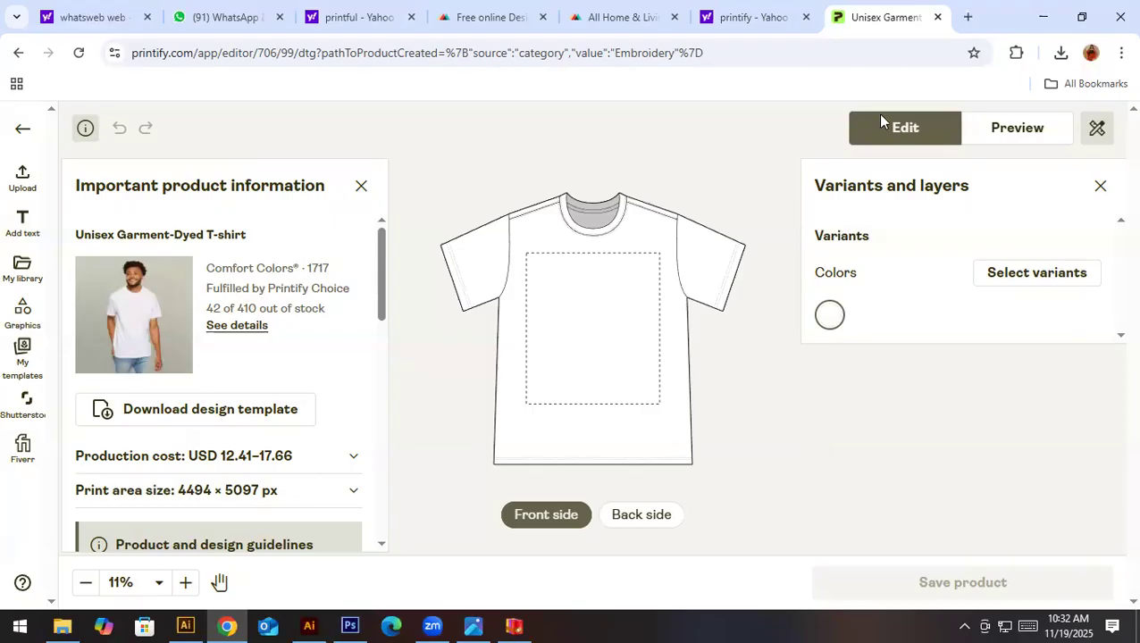
- Leave the T-shirt editor without saving and close the Printify search, Printful home and living, and Design Maker tabs
left_click(937, 17)
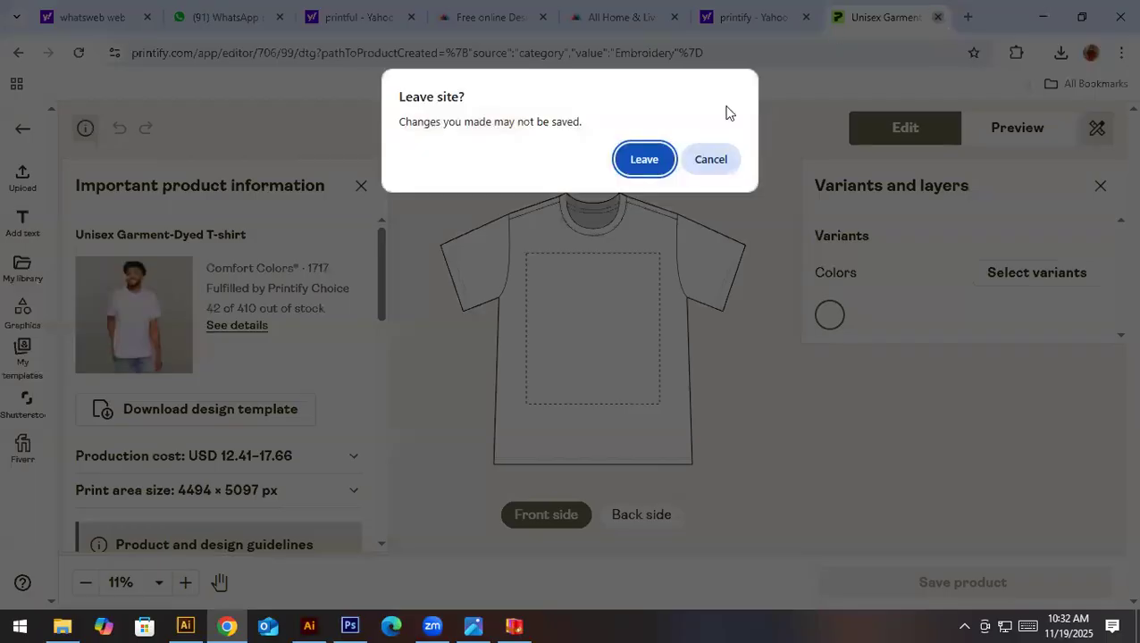
left_click(667, 159)
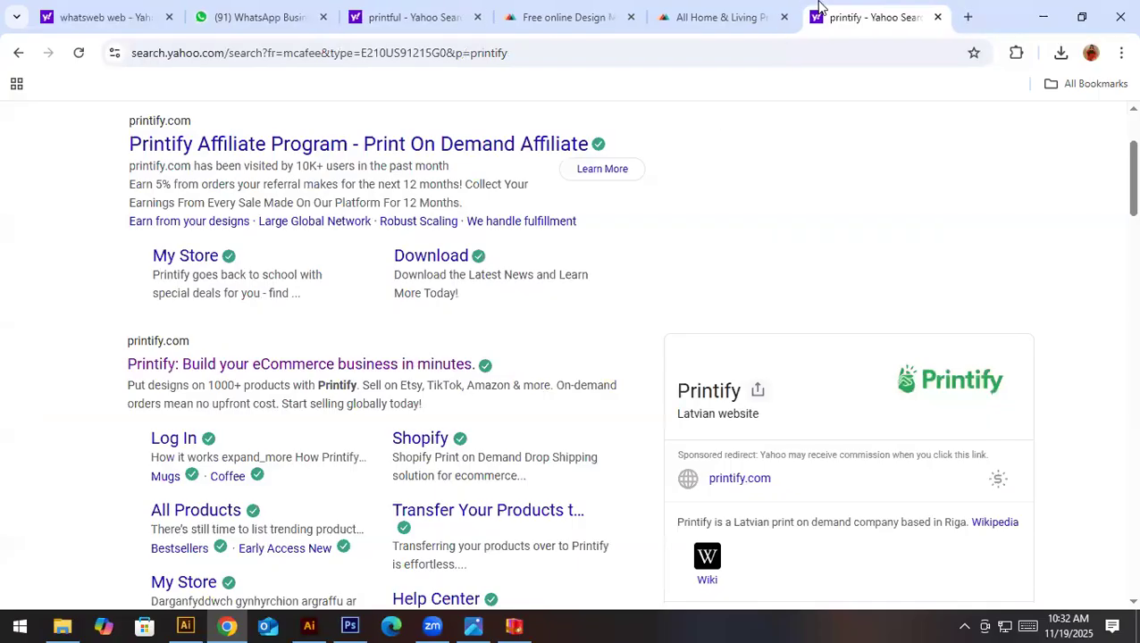
left_click(938, 18)
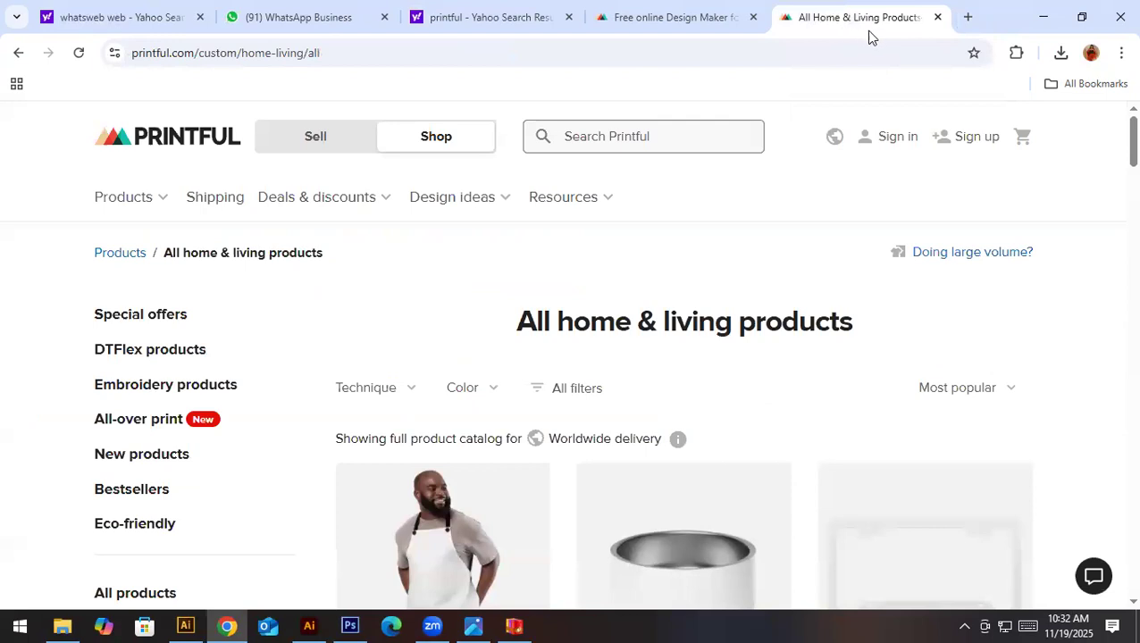
left_click(938, 18)
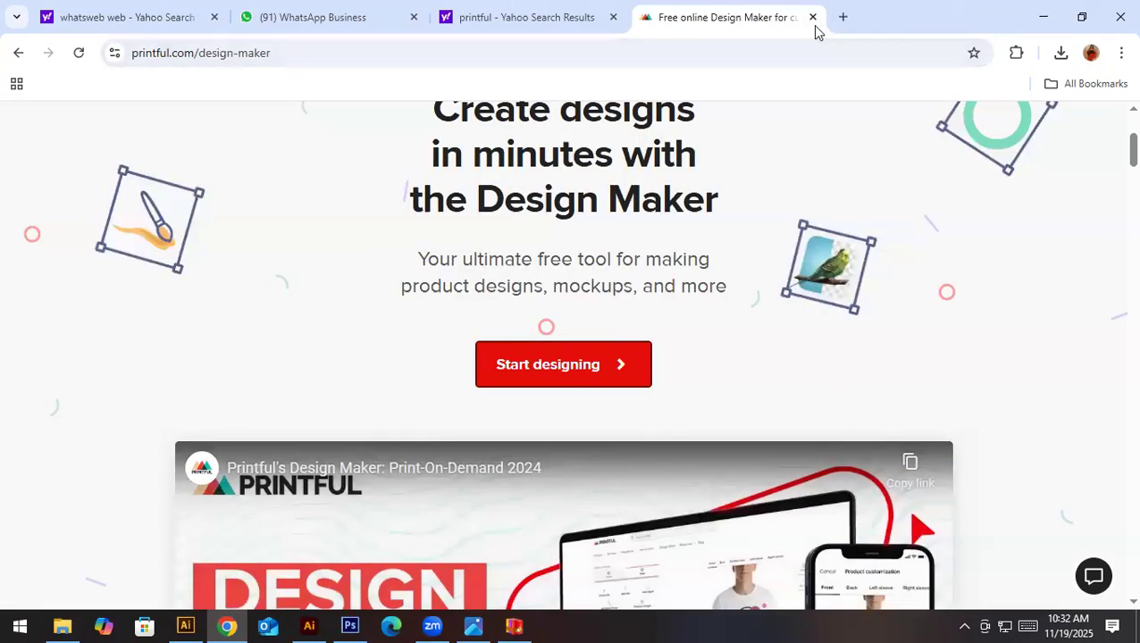
left_click(812, 18)
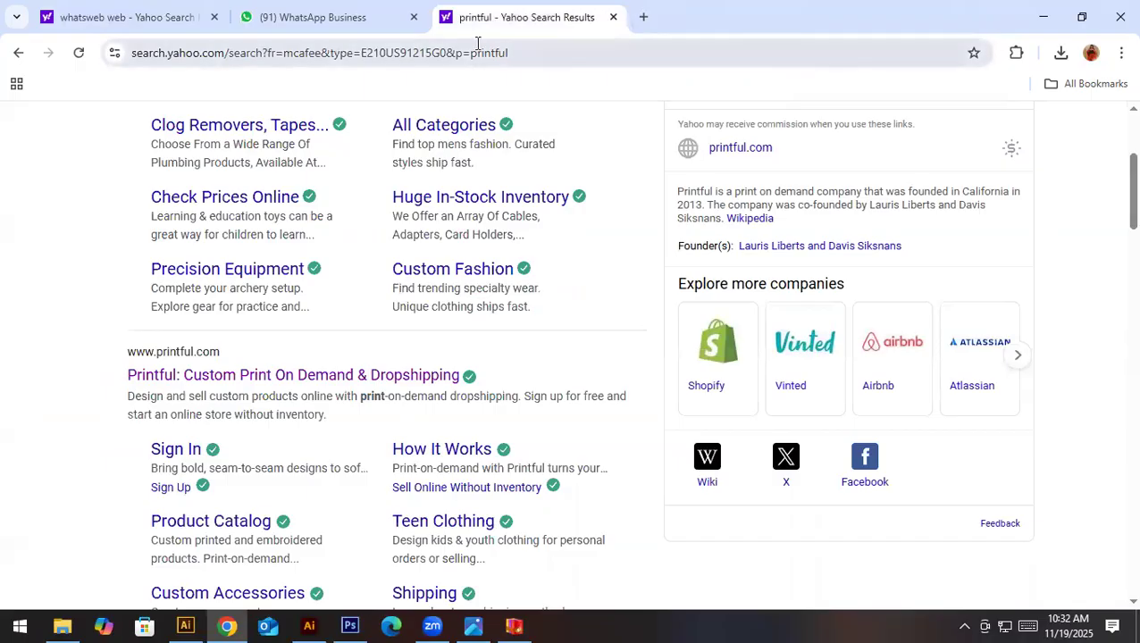
- Open google.com in the Printful search results tab and search for "fabric free mockup"
left_click(430, 59)
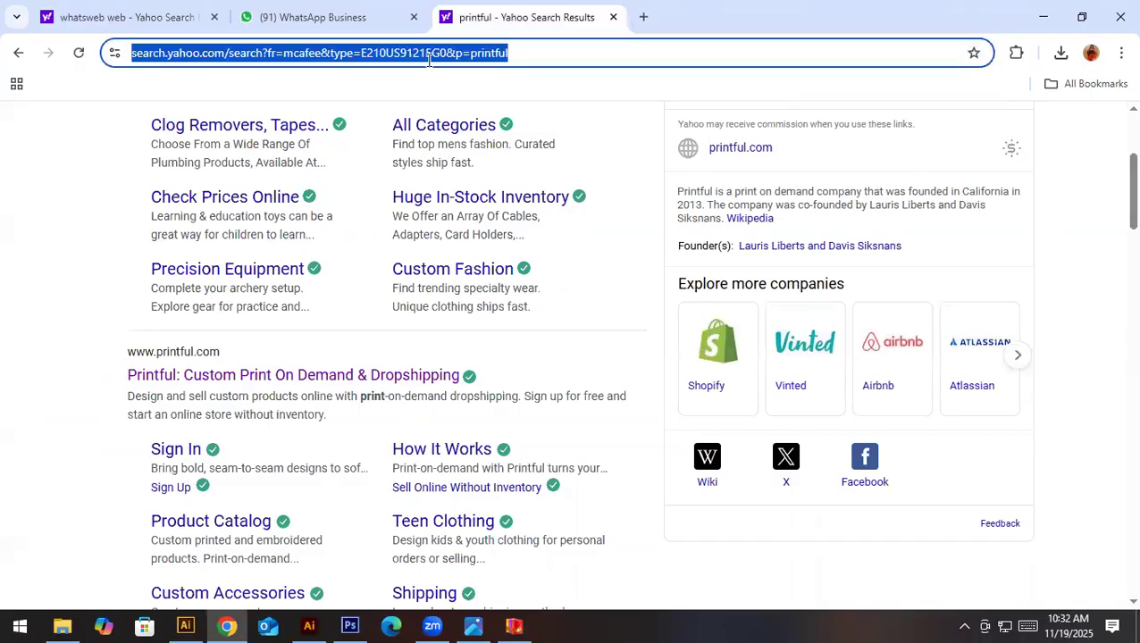
type("go")
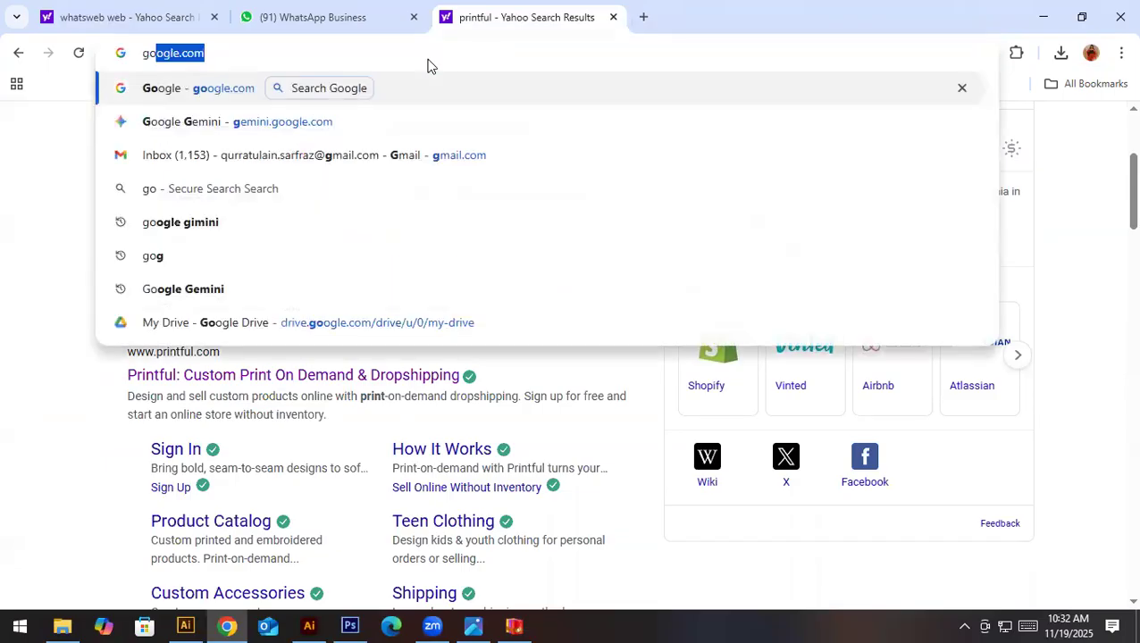
key("Return")
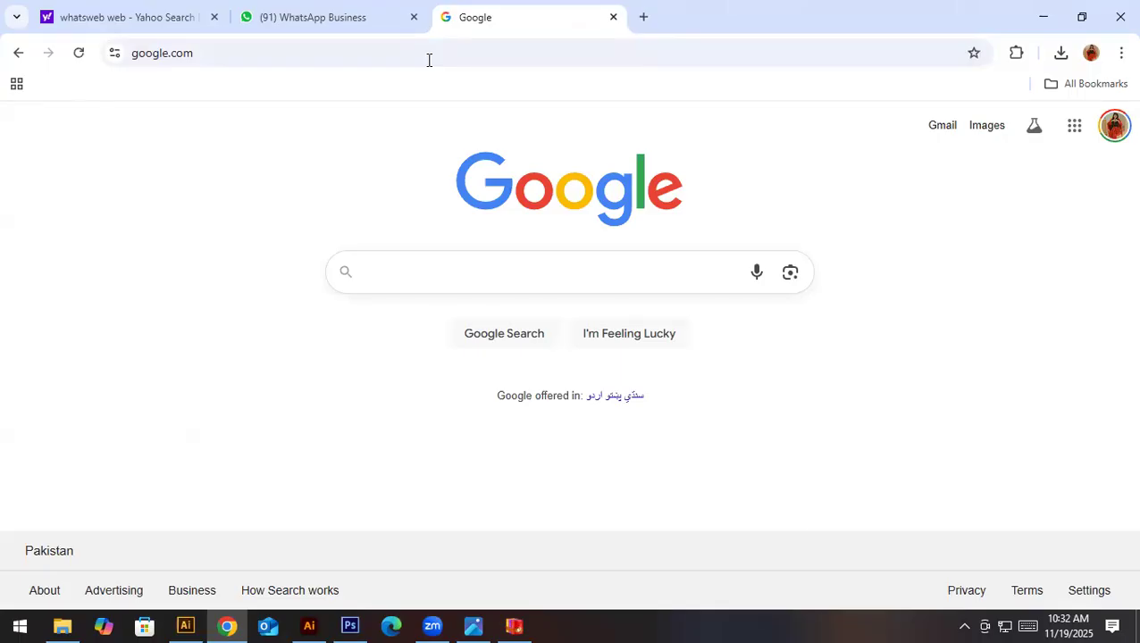
type("fabric free mockup")
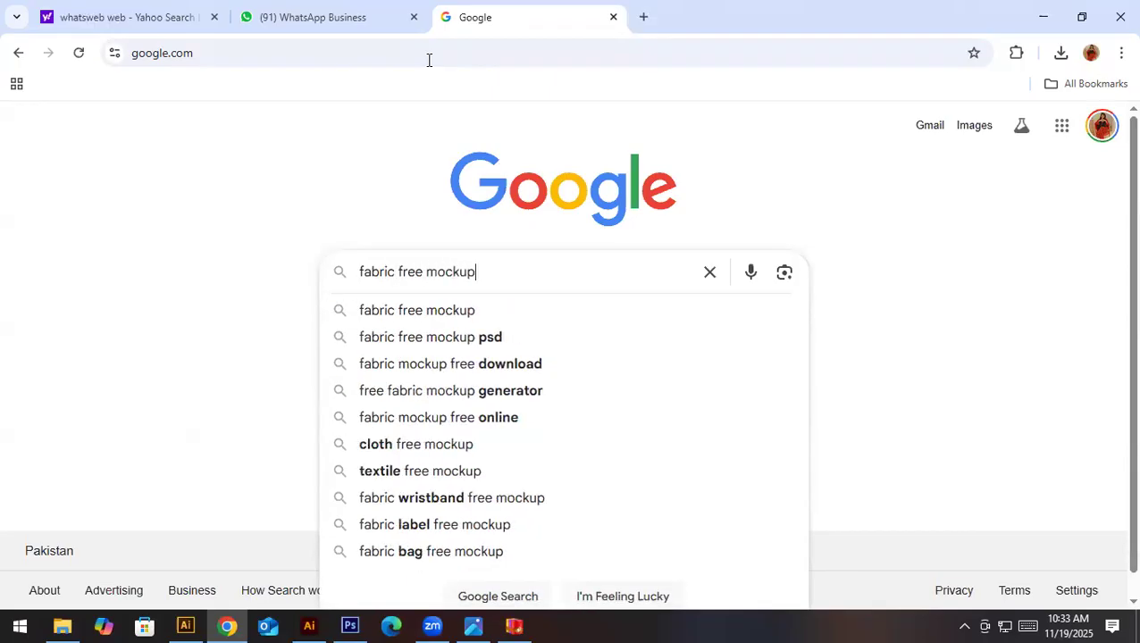
key("Return")
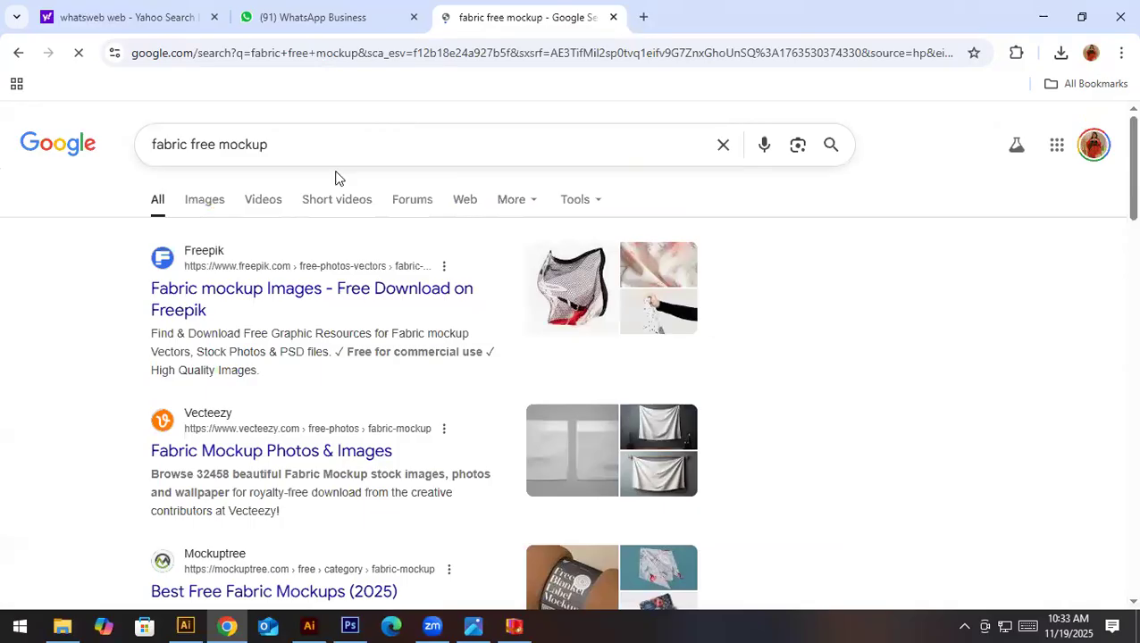
- Open Mockuptree's Best Free Fabric Mockups (2025) result and browse the listed fabric mockups
scroll(658, 566, "down", 2)
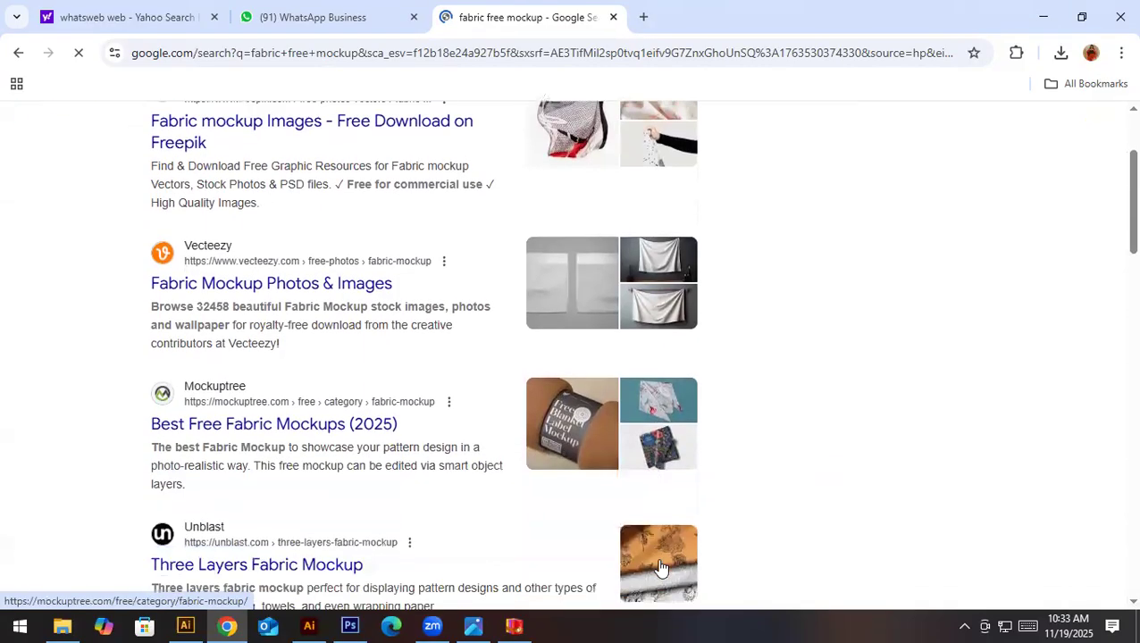
left_click(257, 432)
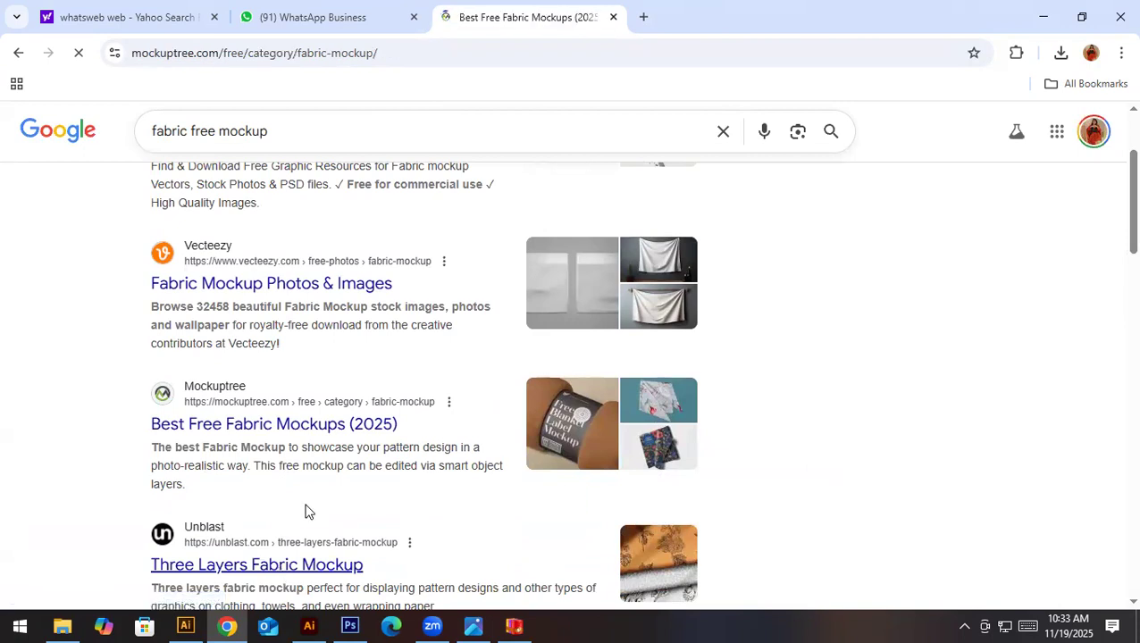
scroll(315, 478, "down", 2)
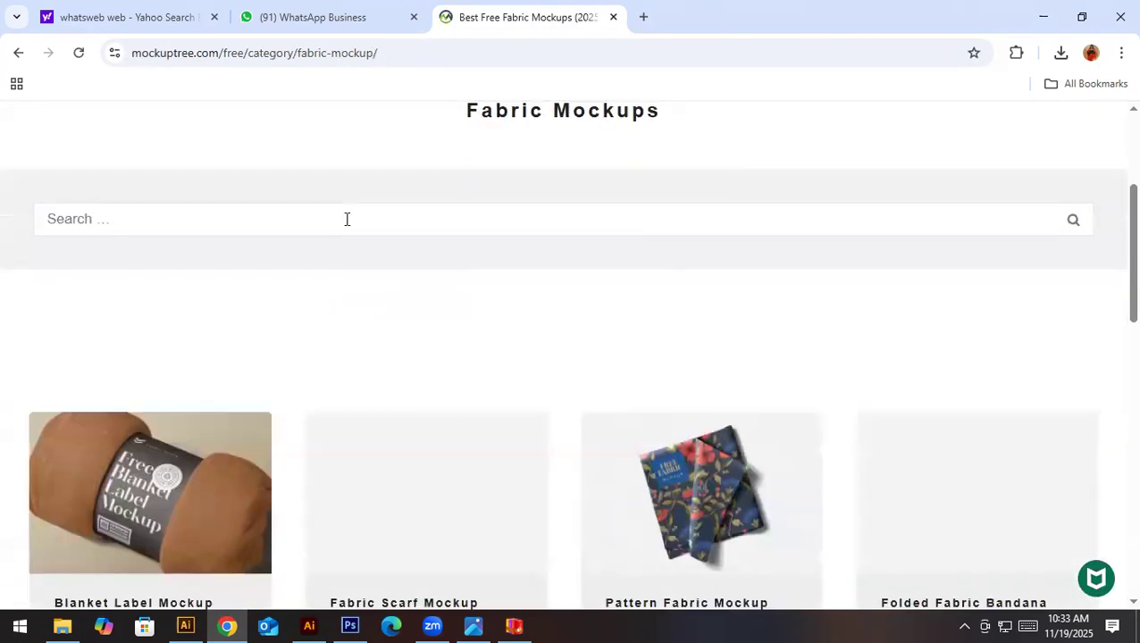
scroll(362, 384, "down", 4)
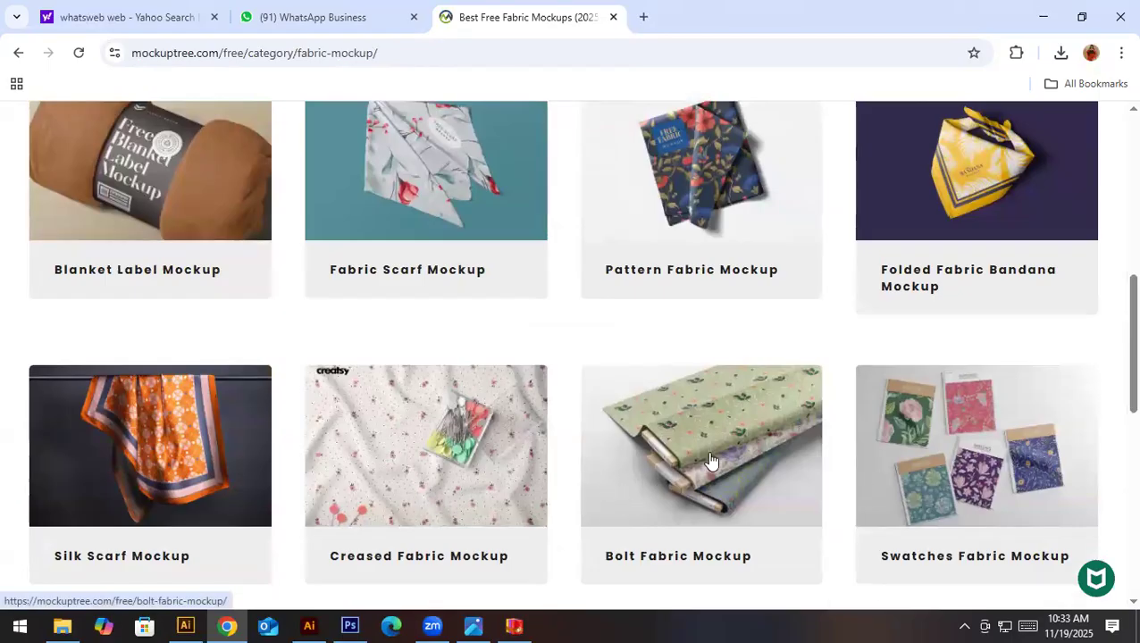
scroll(531, 483, "down", 3)
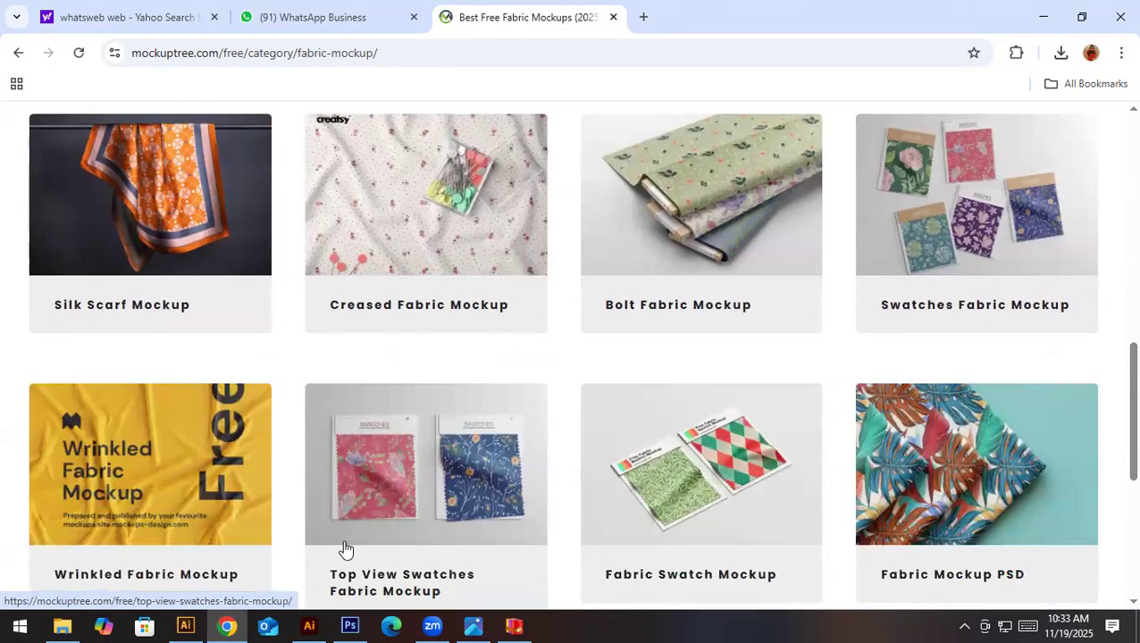
scroll(687, 503, "down", 3)
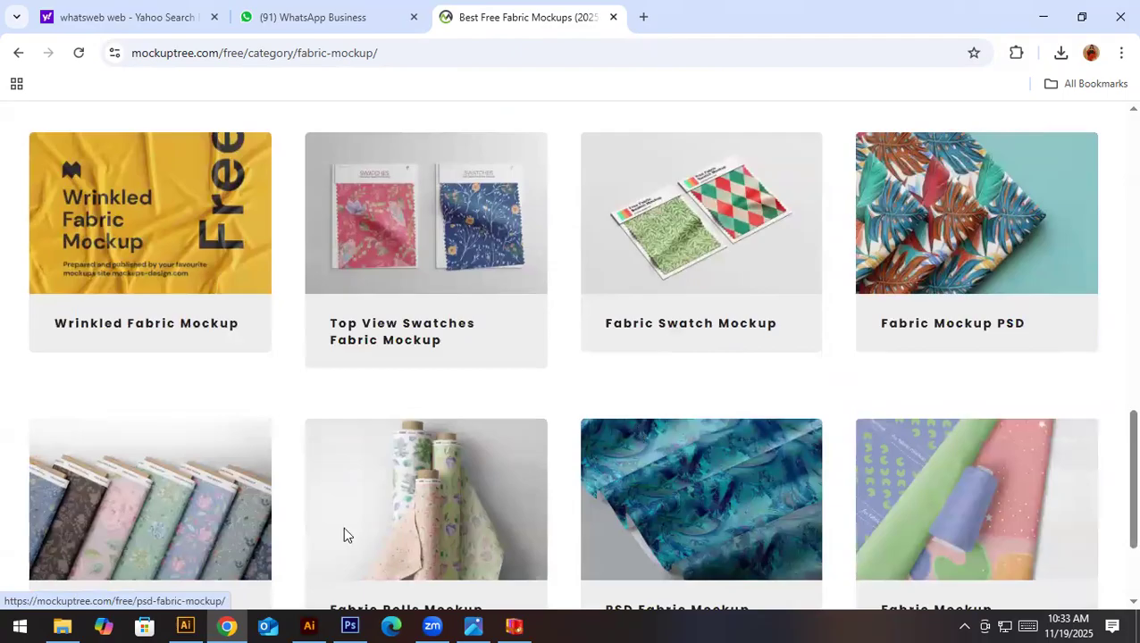
scroll(343, 535, "down", 3)
scroll(238, 400, "up", 1)
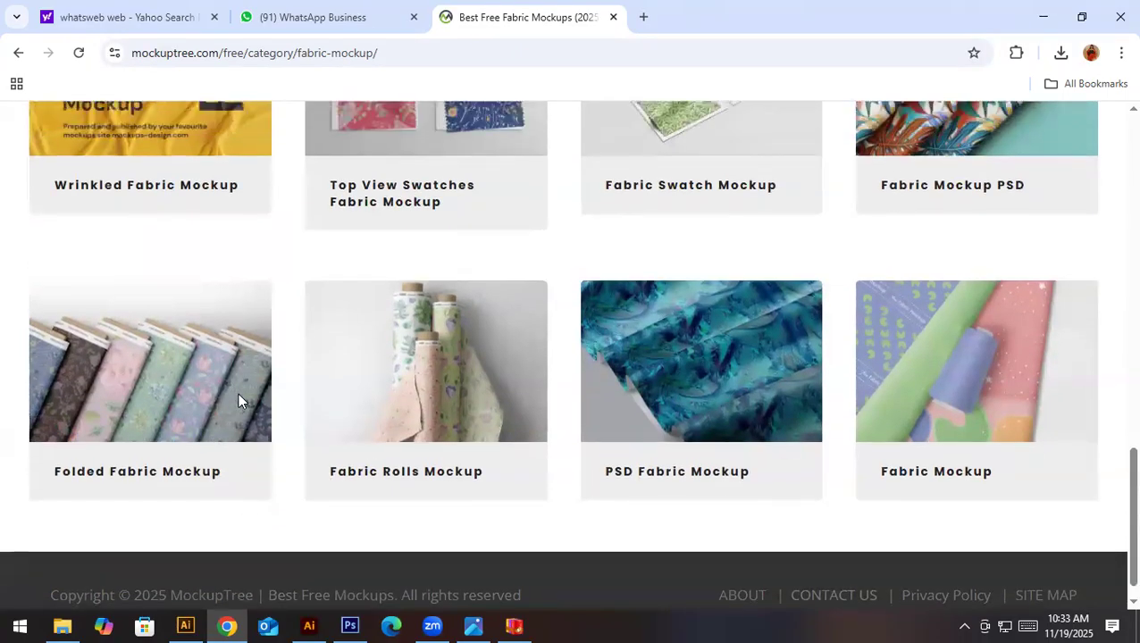
scroll(237, 400, "up", 15)
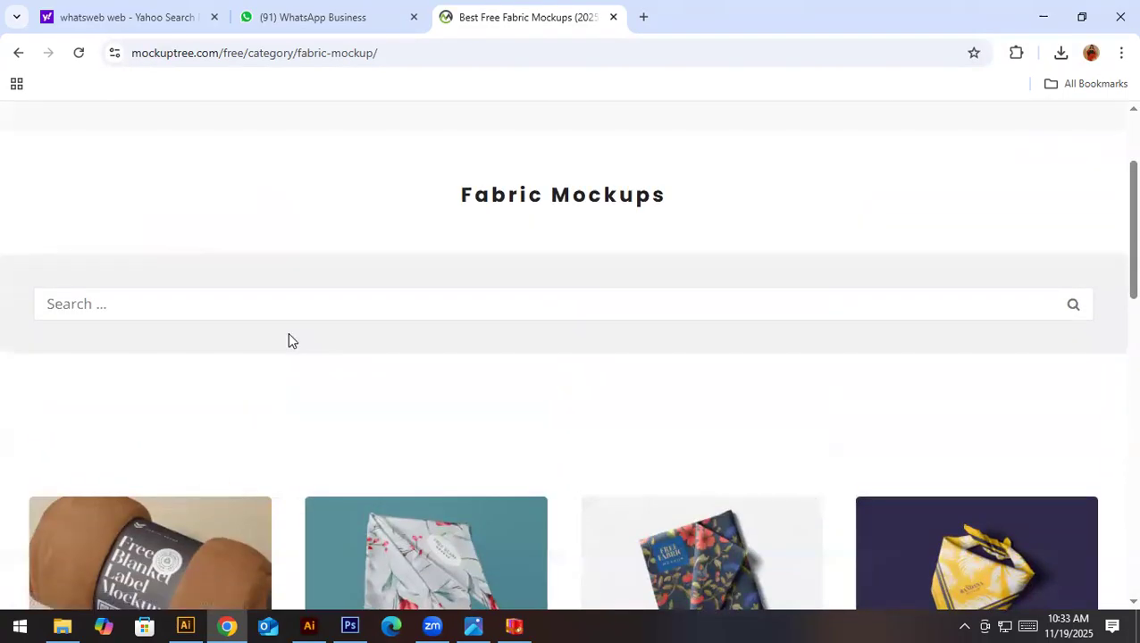
- Close the Mockuptree tab and open ikat-pattern-2AD9G2D.jpg from the 3 Days workshop material folder in Photoshop
left_click(614, 17)
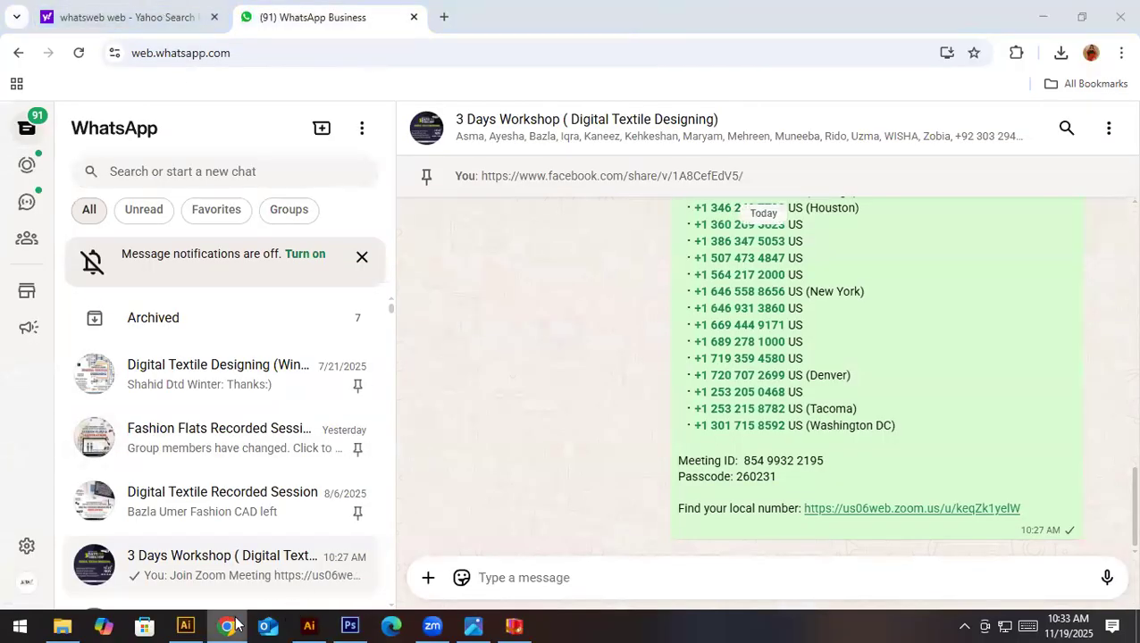
left_click(229, 625)
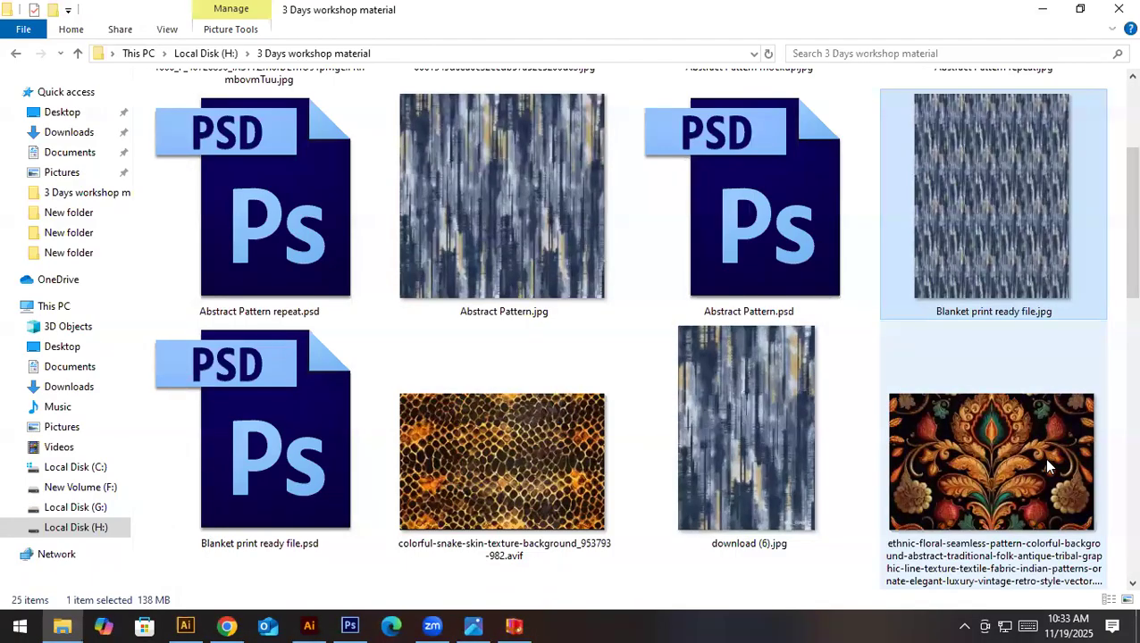
left_click(1048, 464)
scroll(590, 460, "up", 2)
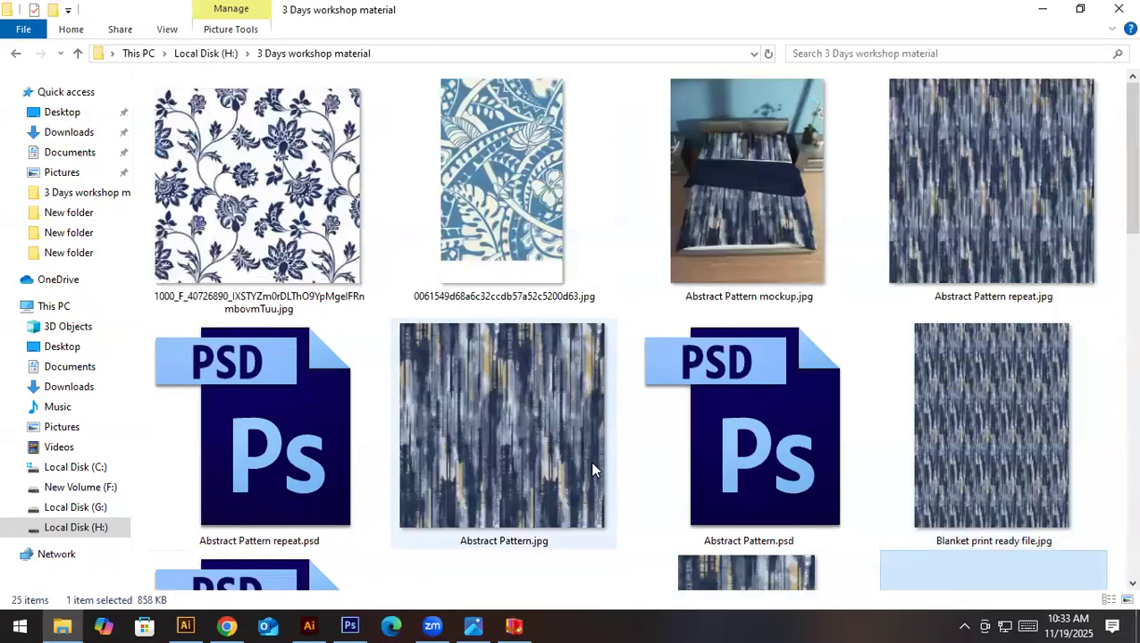
left_click(213, 234)
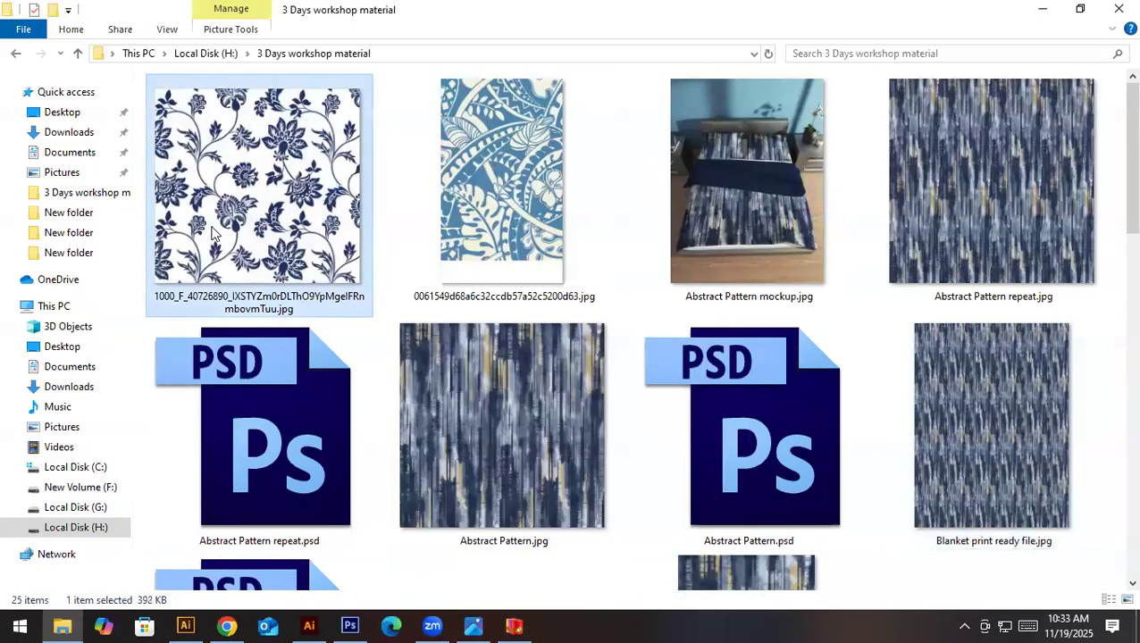
left_click(457, 185)
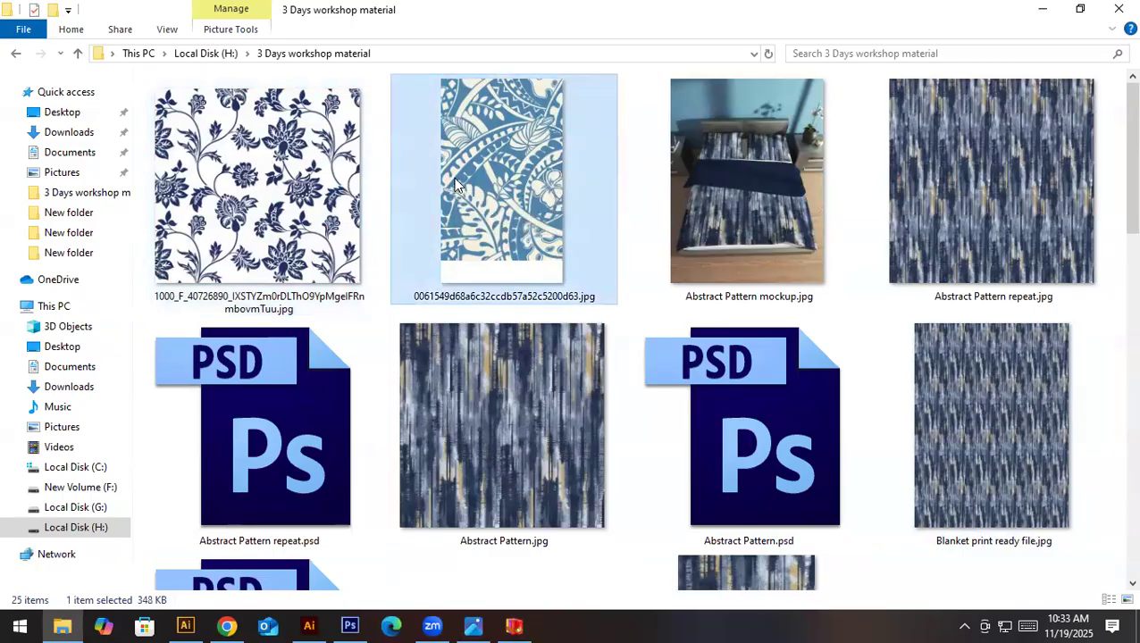
scroll(417, 390, "down", 2)
scroll(416, 389, "down", 2)
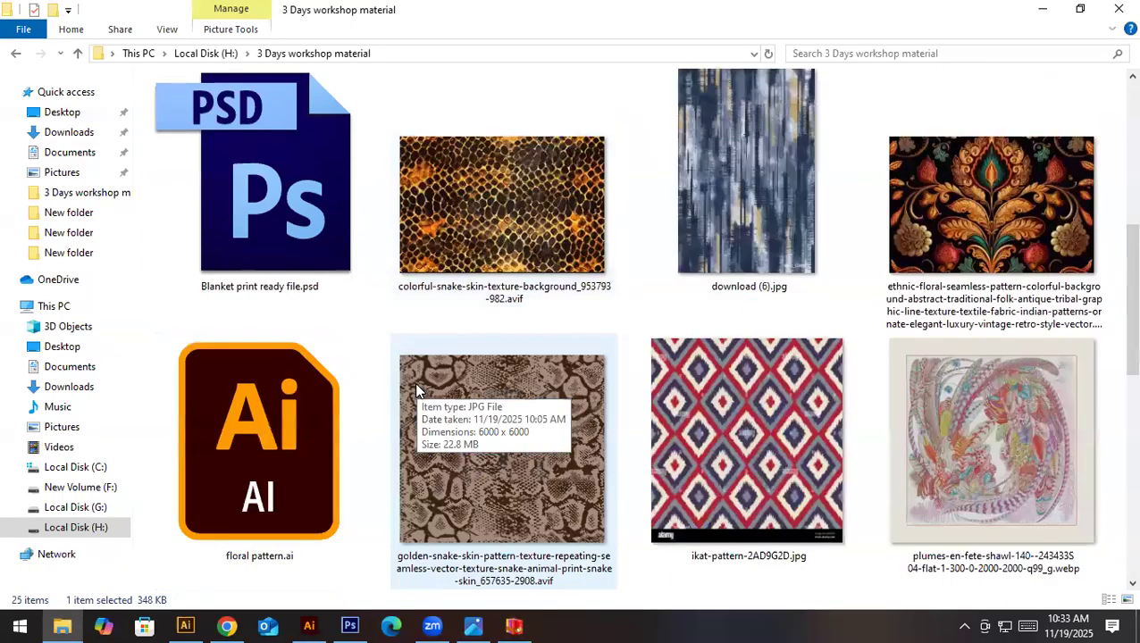
left_click(503, 454)
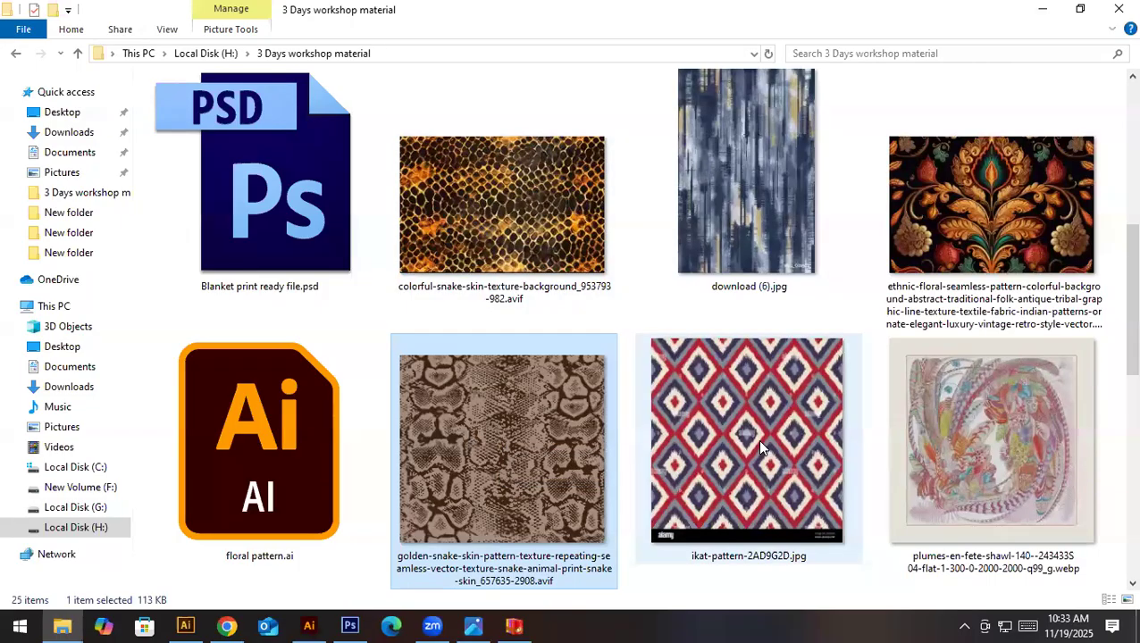
left_click(728, 458)
left_click_drag(737, 464, 527, 25)
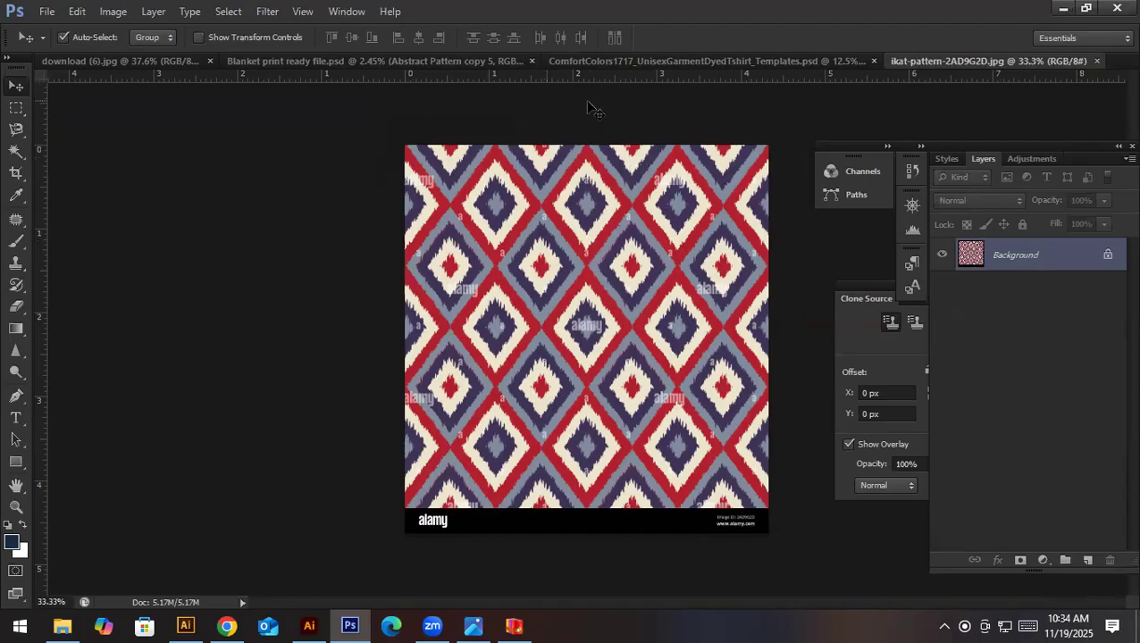
- Float the ikat-pattern-2AD9G2D.jpg document in its own window beside the other open documents
left_click_drag(577, 172, 593, 252)
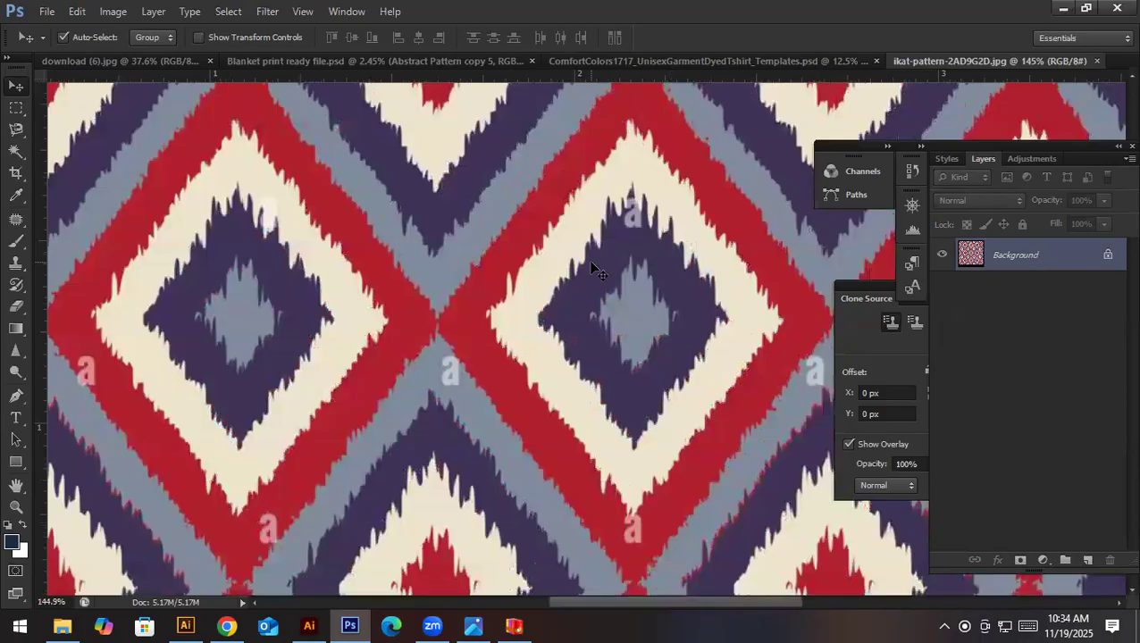
key("ctrl+0")
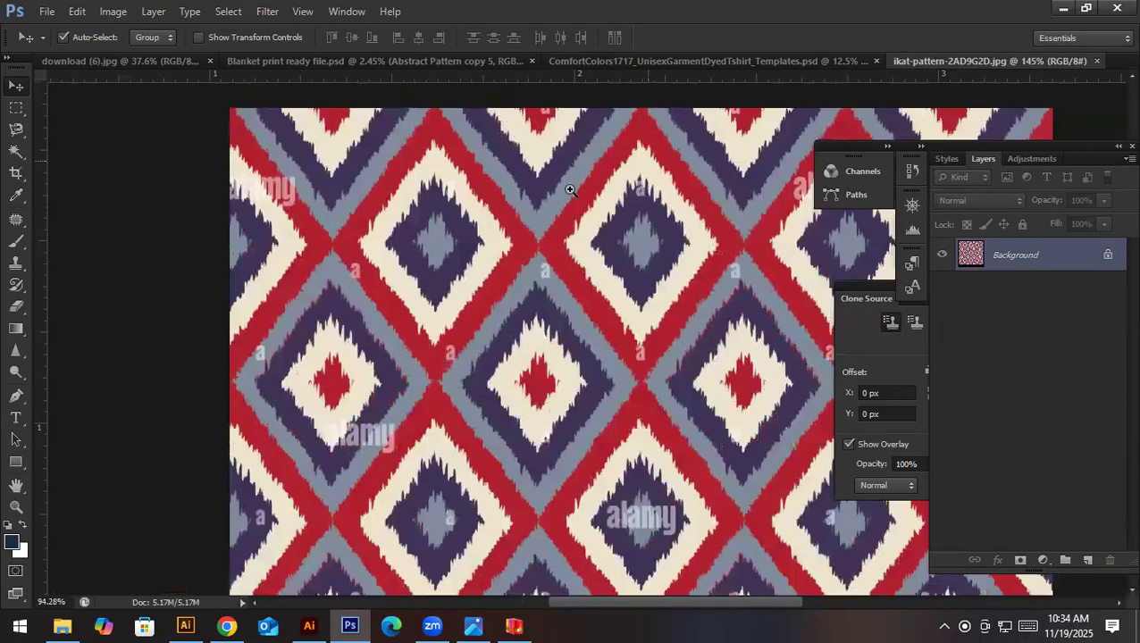
left_click_drag(963, 59, 361, 173)
left_click_drag(286, 165, 302, 183)
left_click_drag(403, 187, 188, 124)
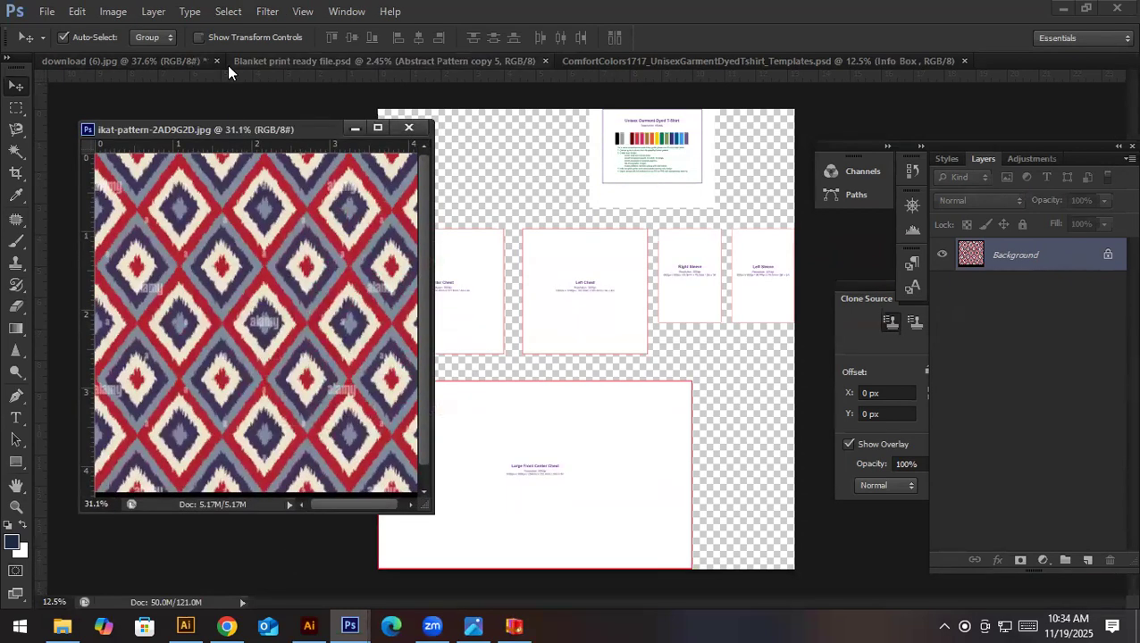
- Close download (6).jpg without saving, along with Blanket print ready file.psd and the ComfortColors1717 T-shirt template
left_click(216, 61)
left_click(548, 251)
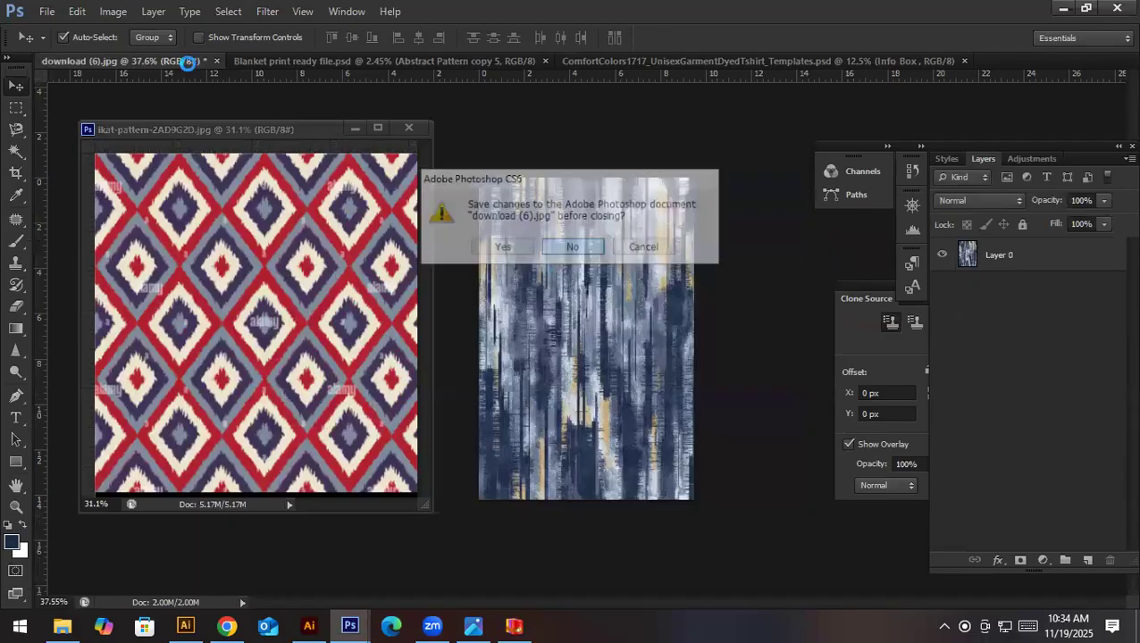
left_click(356, 67)
left_click(354, 62)
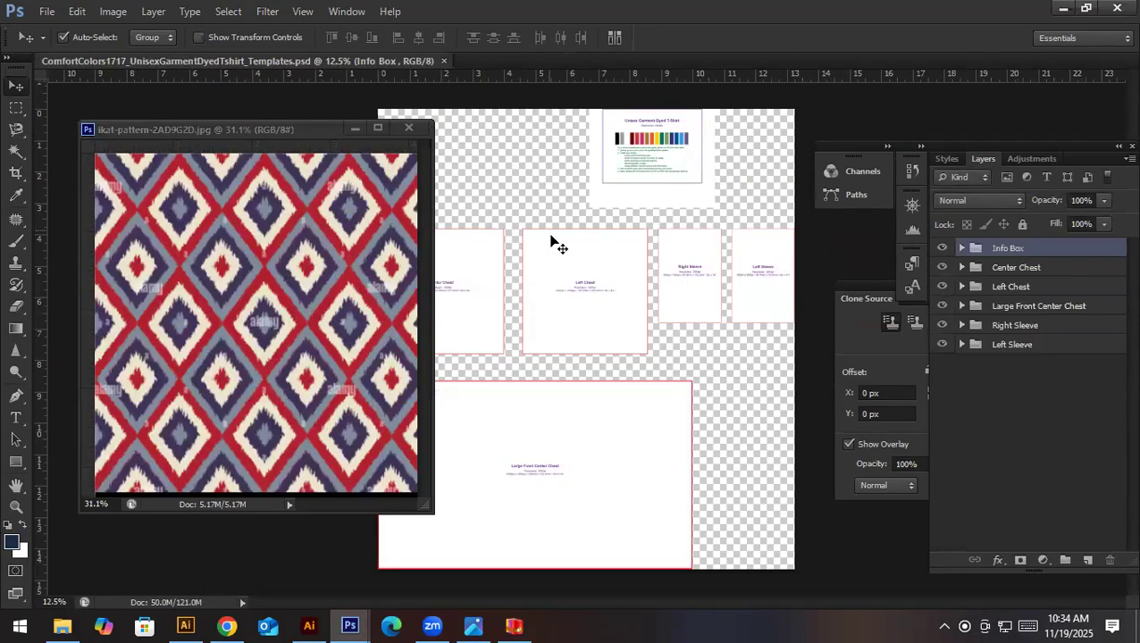
left_click(444, 61)
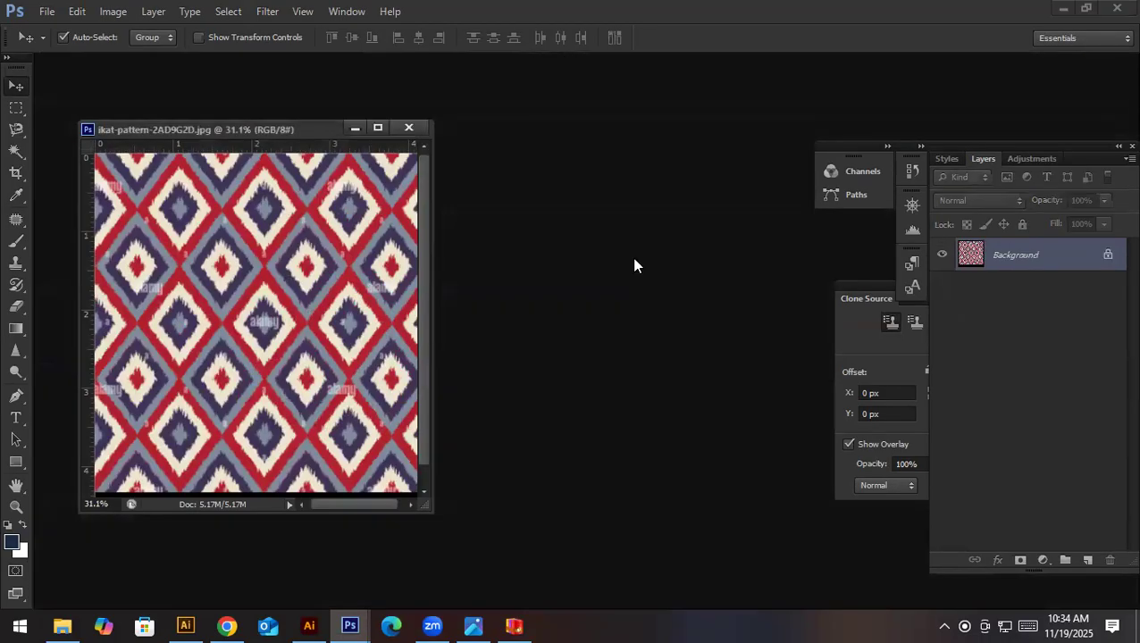
- Create a new white RGB document 20 by 20 inches at 300 pixels per inch
scroll(357, 223, "down", 3)
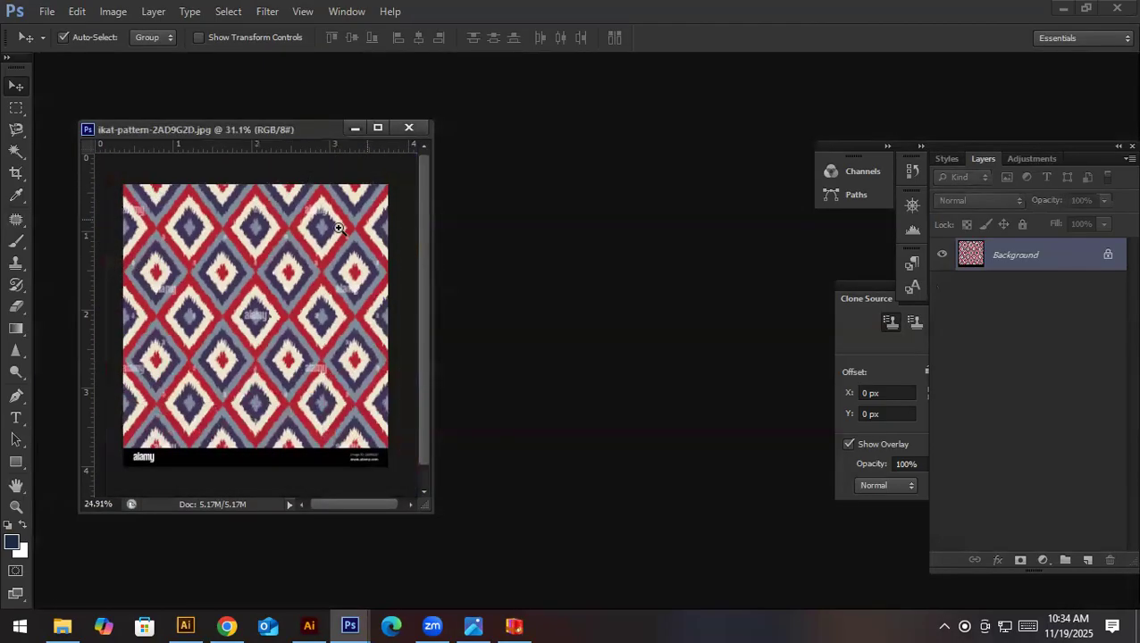
left_click(46, 11)
key("Escape")
key("ctrl+n")
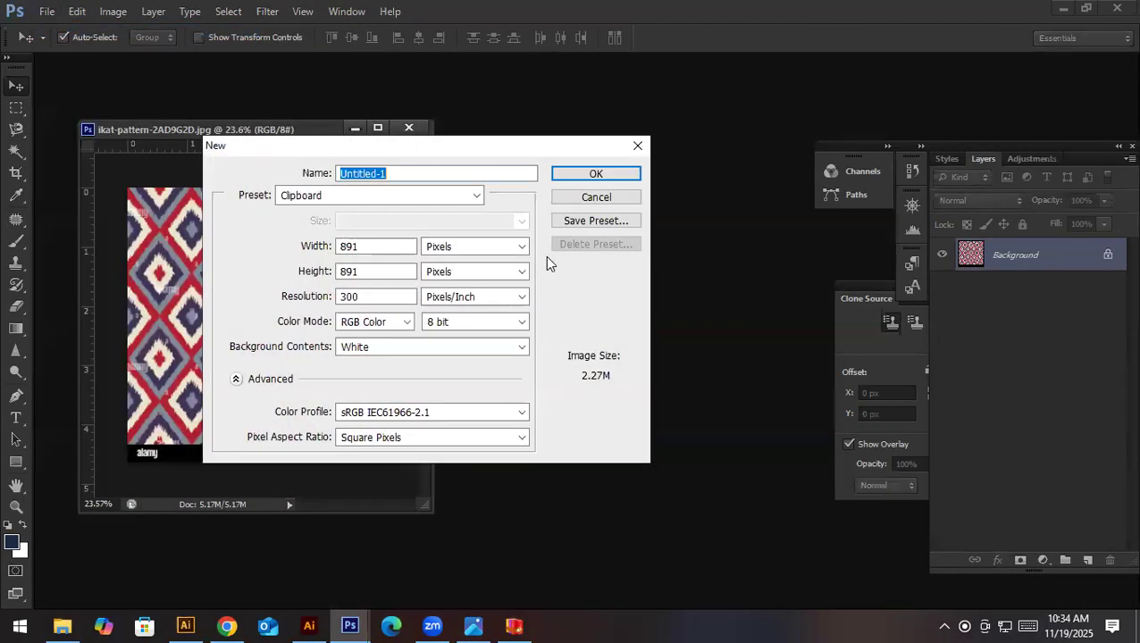
left_click(448, 243)
left_click(447, 273)
left_click(381, 243)
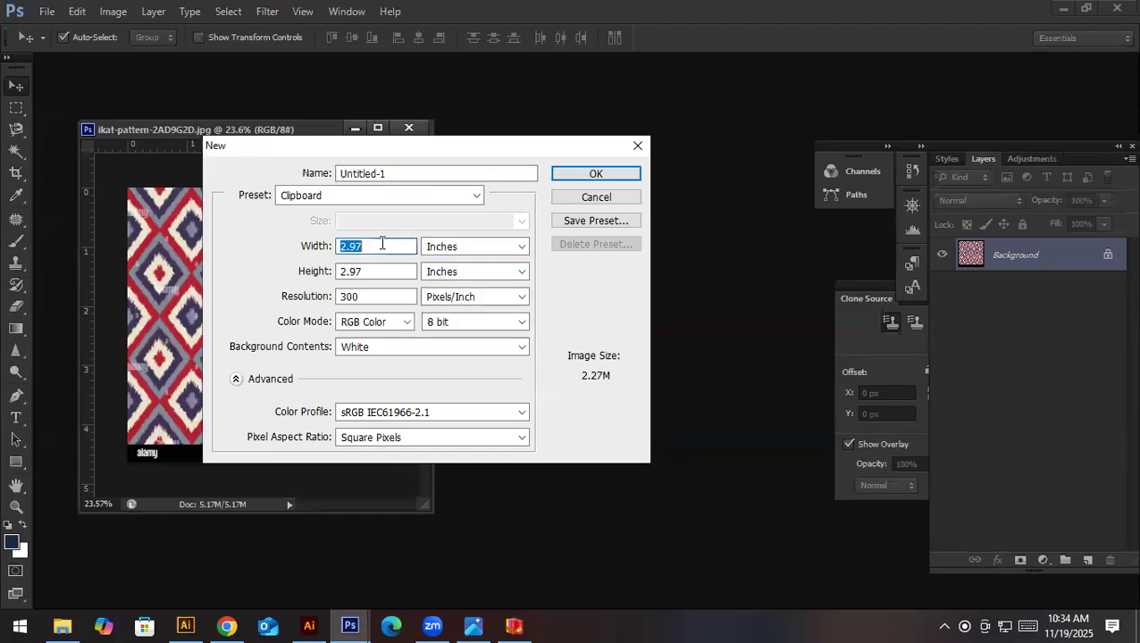
type("20")
key("Tab")
type("20")
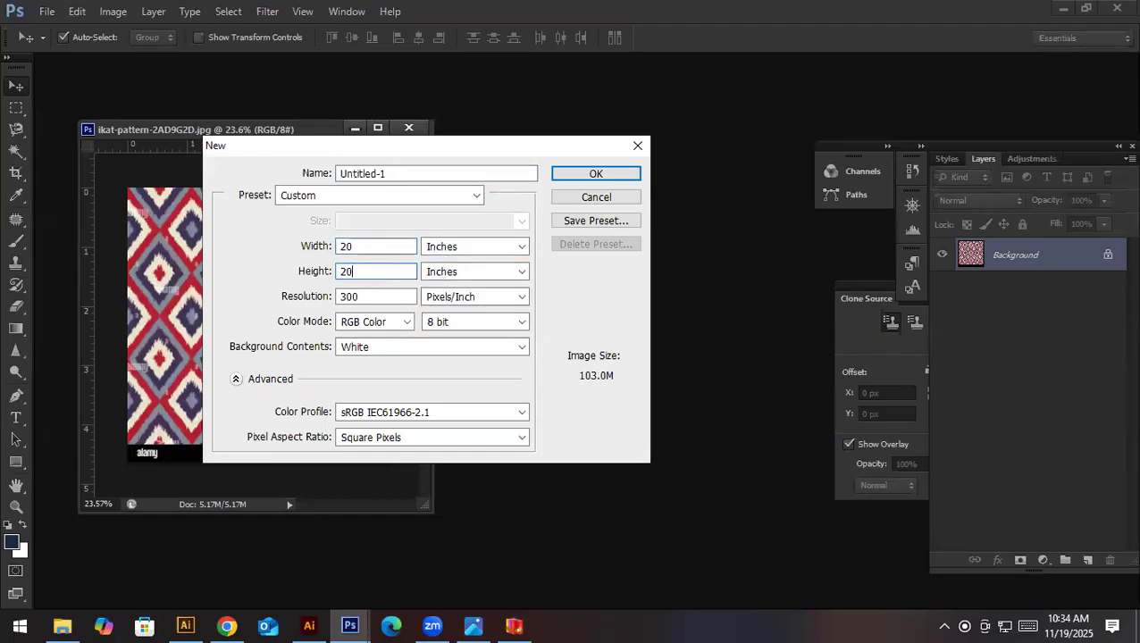
left_click(580, 175)
- Dock the new document as a tab and place the narrowed ikat reference window beside its blank canvas
left_click_drag(345, 149, 470, 63)
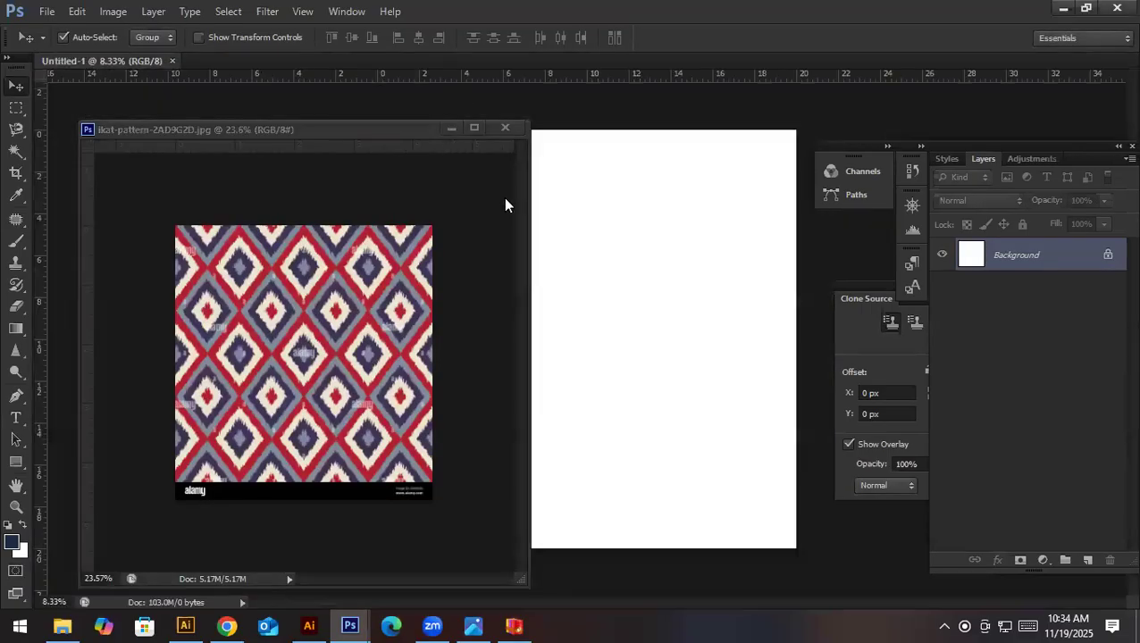
left_click_drag(530, 121, 371, 196)
left_click_drag(265, 208, 265, 140)
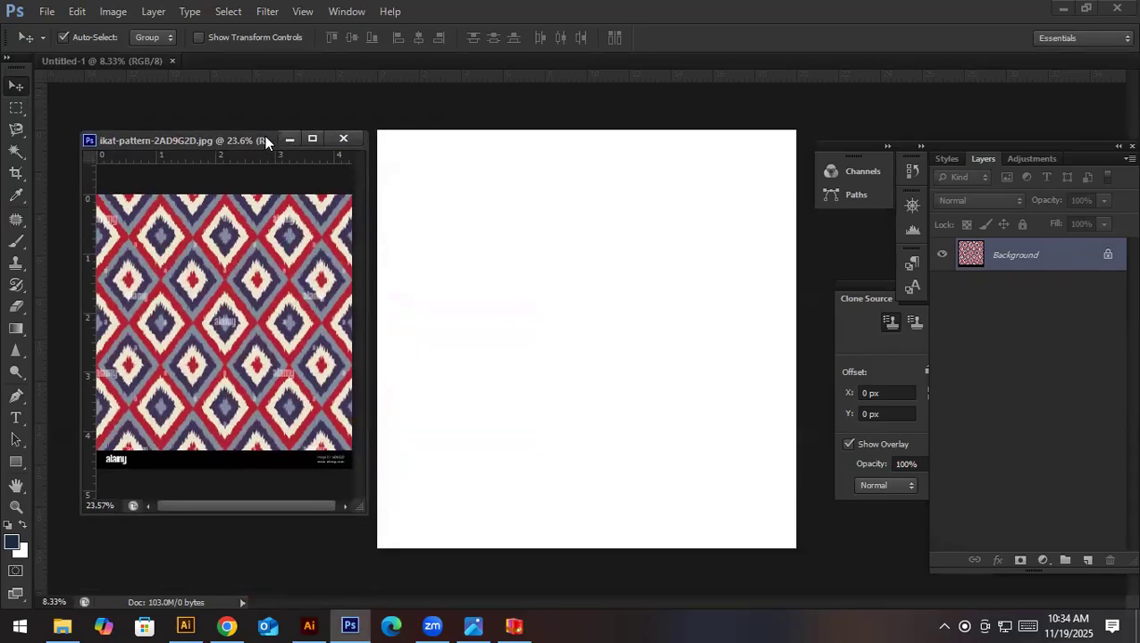
- Draw a square selection about 6 inches wide and fill it on a new layer with the red sampled from the ikat pattern
left_click(15, 111)
left_click(82, 108)
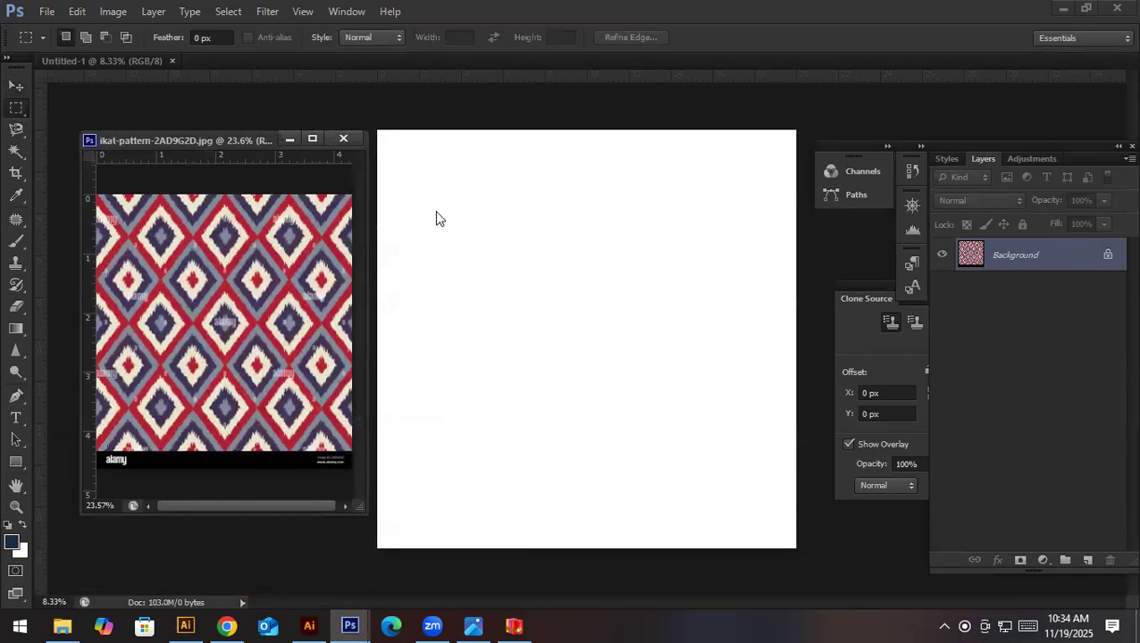
left_click(497, 259)
mouse_move(498, 260)
left_mouse_down()
mouse_move(555, 170)
mouse_move(547, 198)
left_mouse_up()
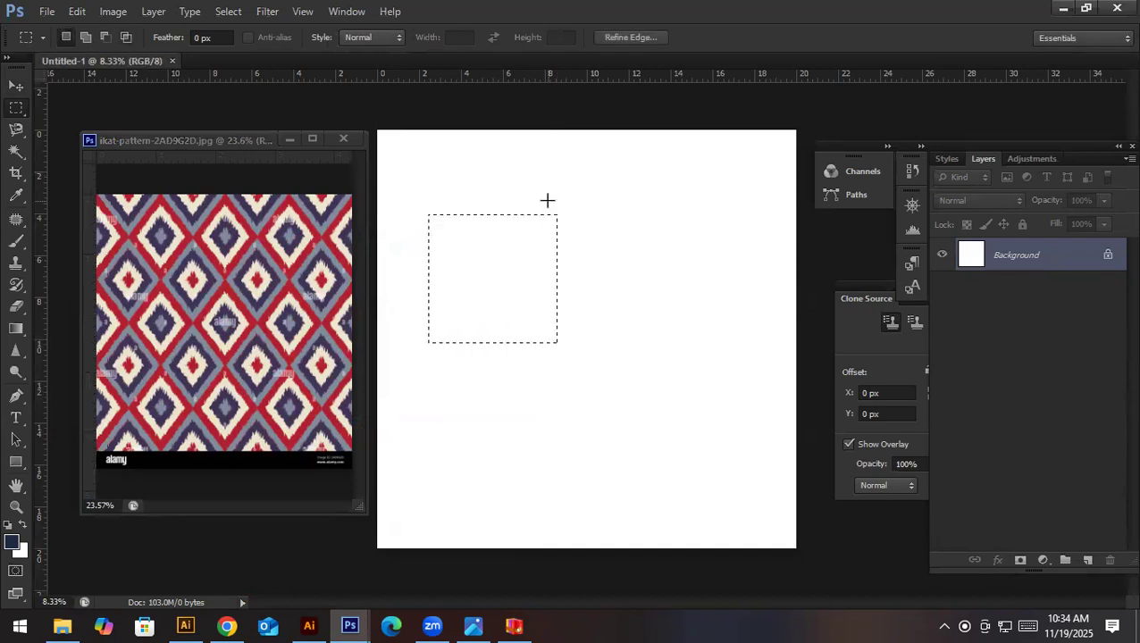
left_click(1088, 561)
key("i")
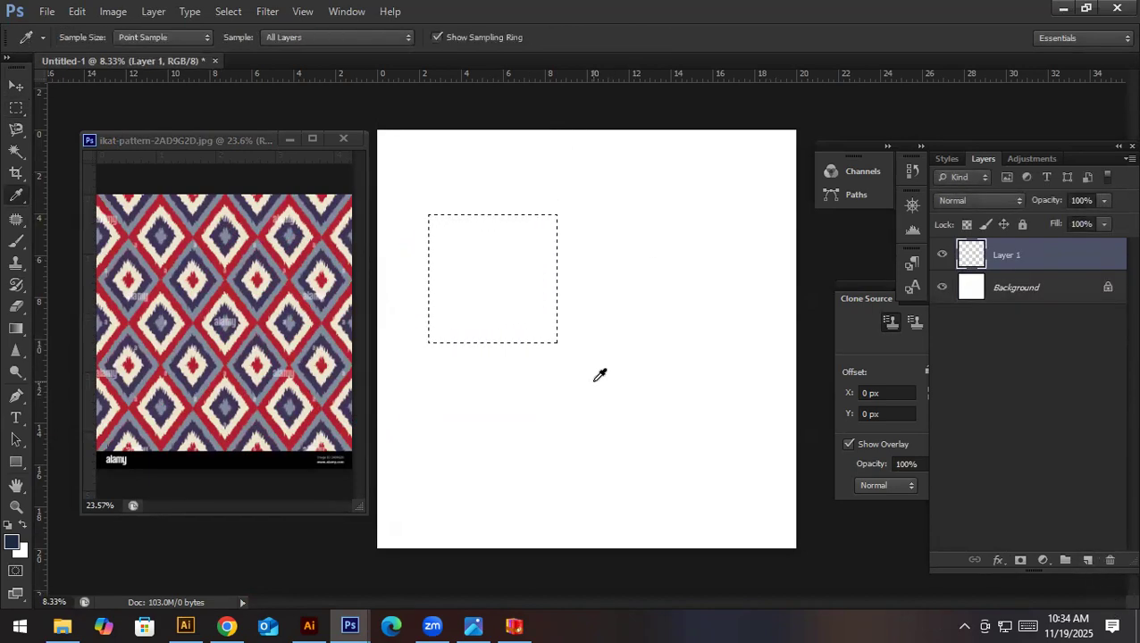
left_click(291, 275)
key("alt+BackSpace")
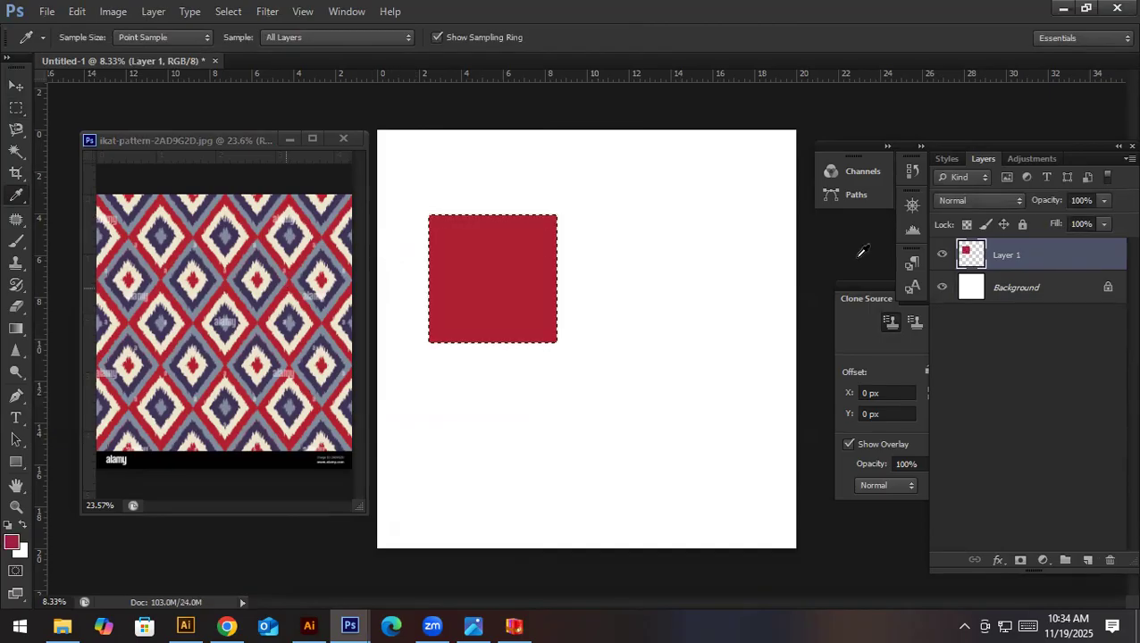
- Transform the red square into an upright diamond about 5.8 by 8 inches and move it slightly down the canvas
key("ctrl+t")
left_click_drag(565, 195, 579, 255)
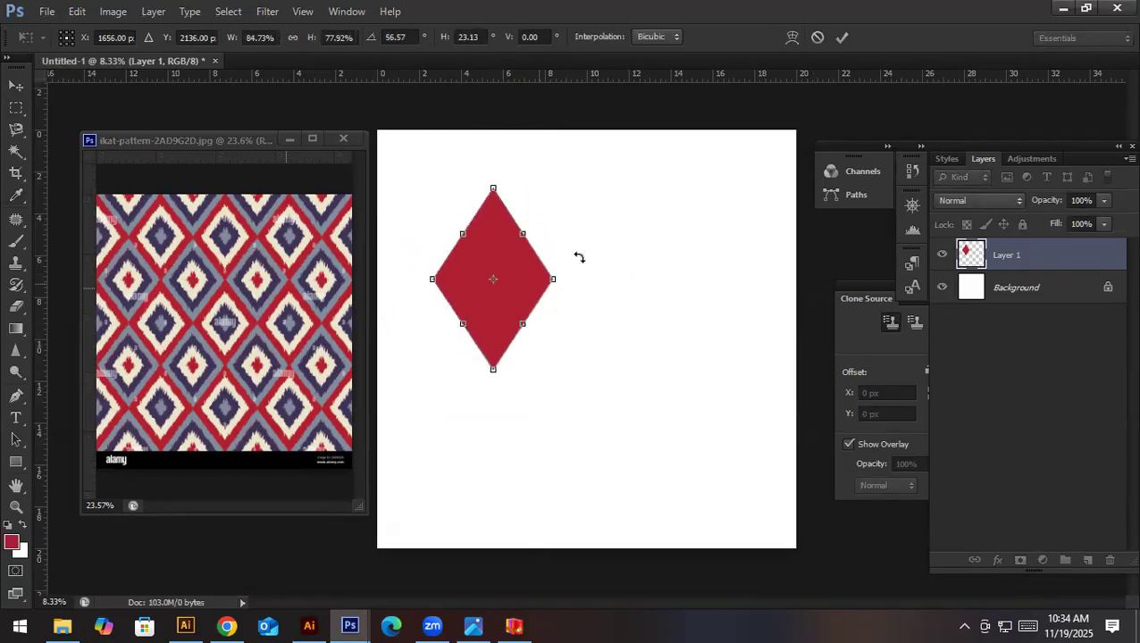
left_click_drag(493, 181, 496, 186)
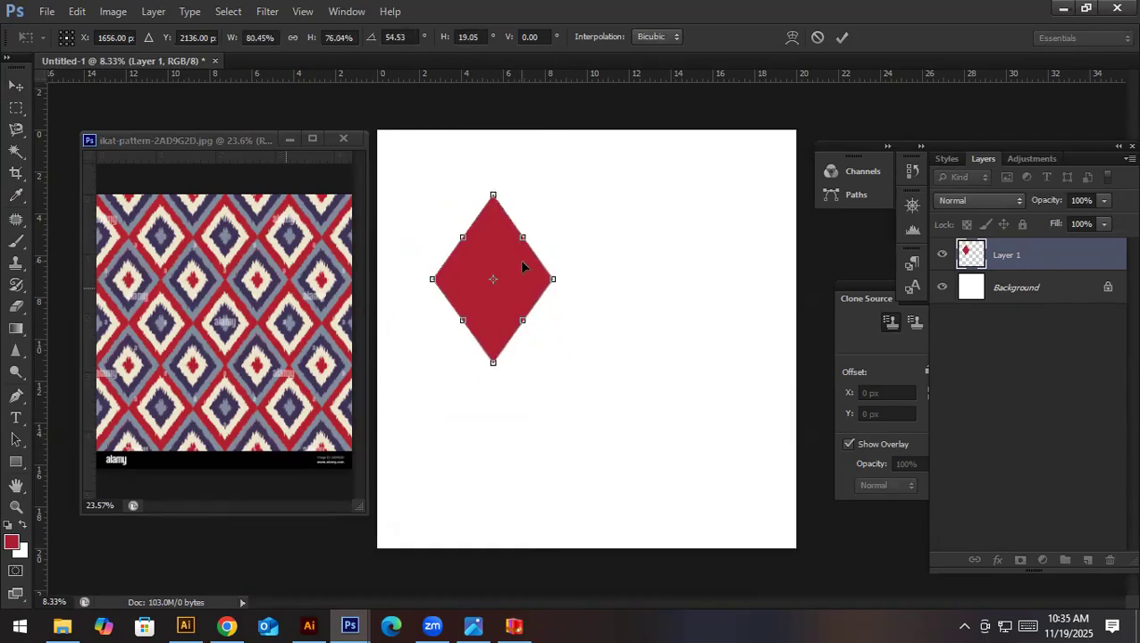
key("Return")
key("i")
key("v")
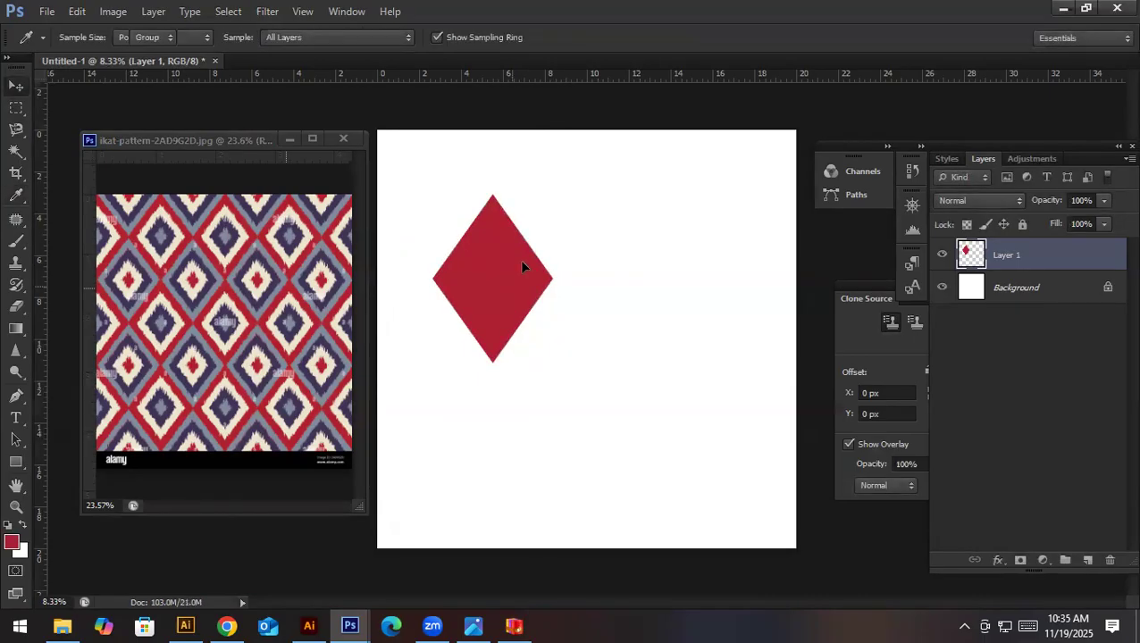
left_click_drag(526, 243, 523, 266)
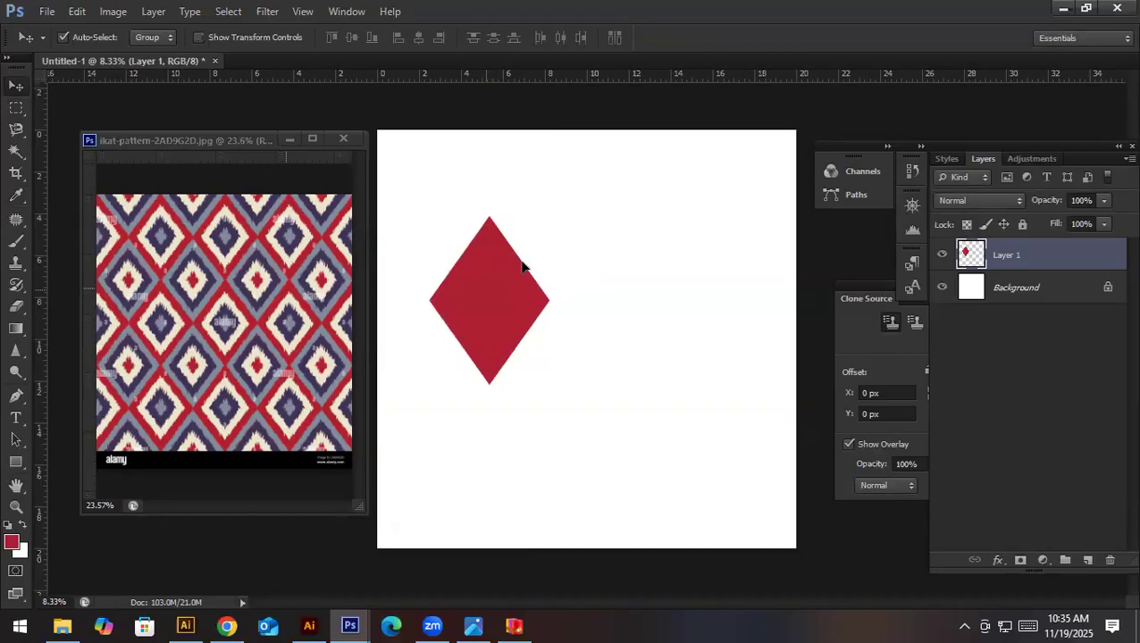
- Duplicate the red diamond's layer and scale the copy to about 69% around its centre
key("ctrl+j")
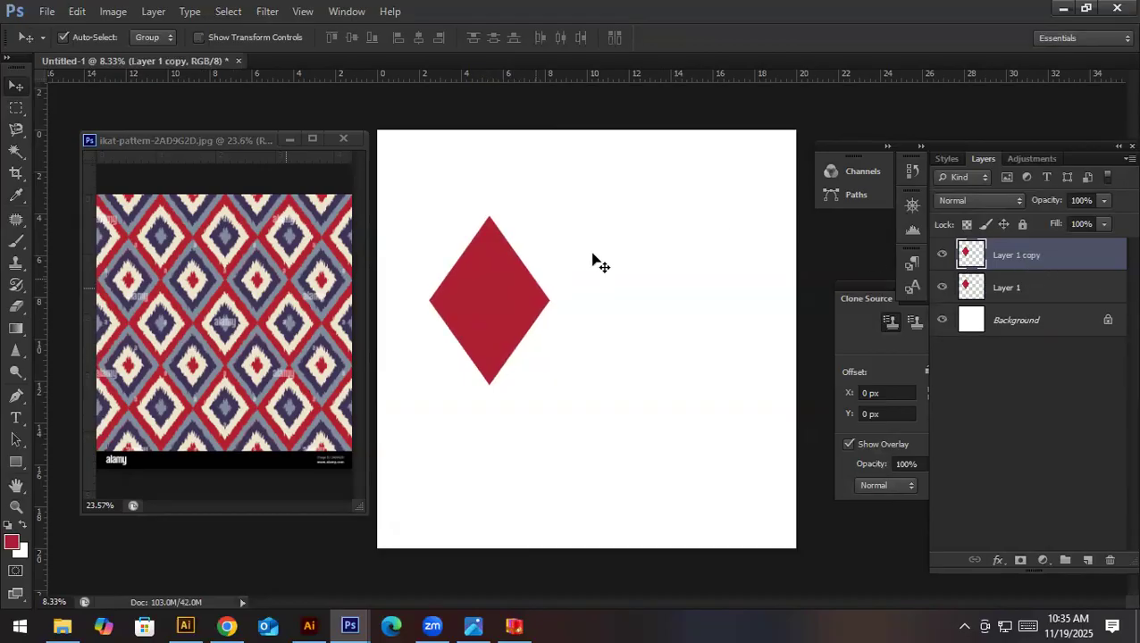
key("ctrl+t")
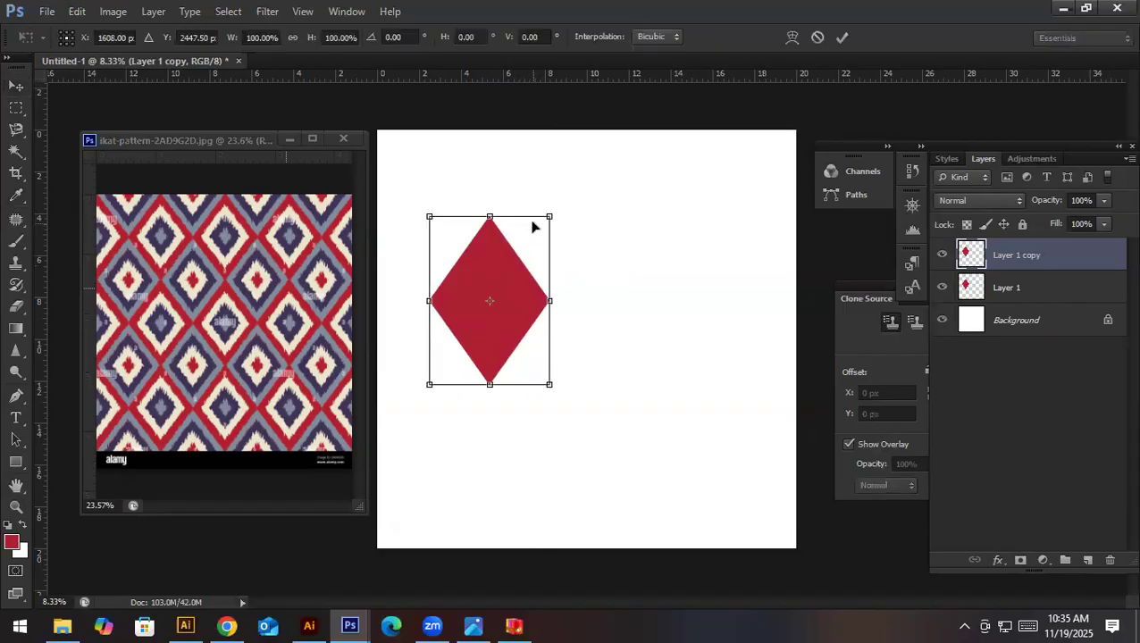
left_click_drag(551, 217, 536, 243)
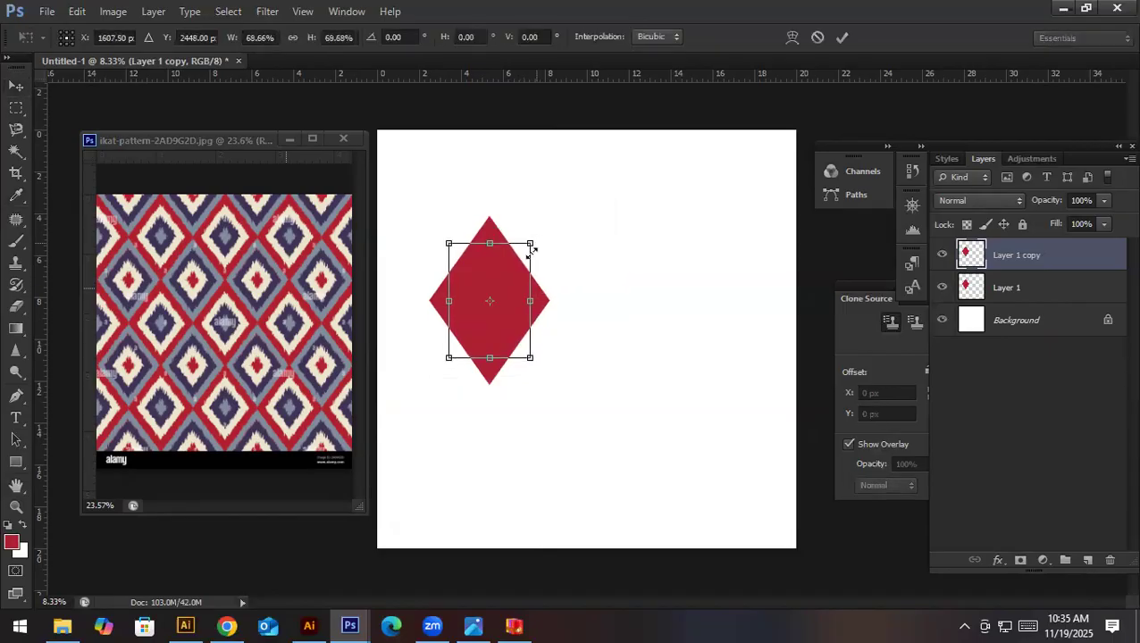
key("Return")
- Load the inner diamond as a selection, fill it with the cream sampled from the ikat pattern and deselect
left_click(971, 257, "ctrl")
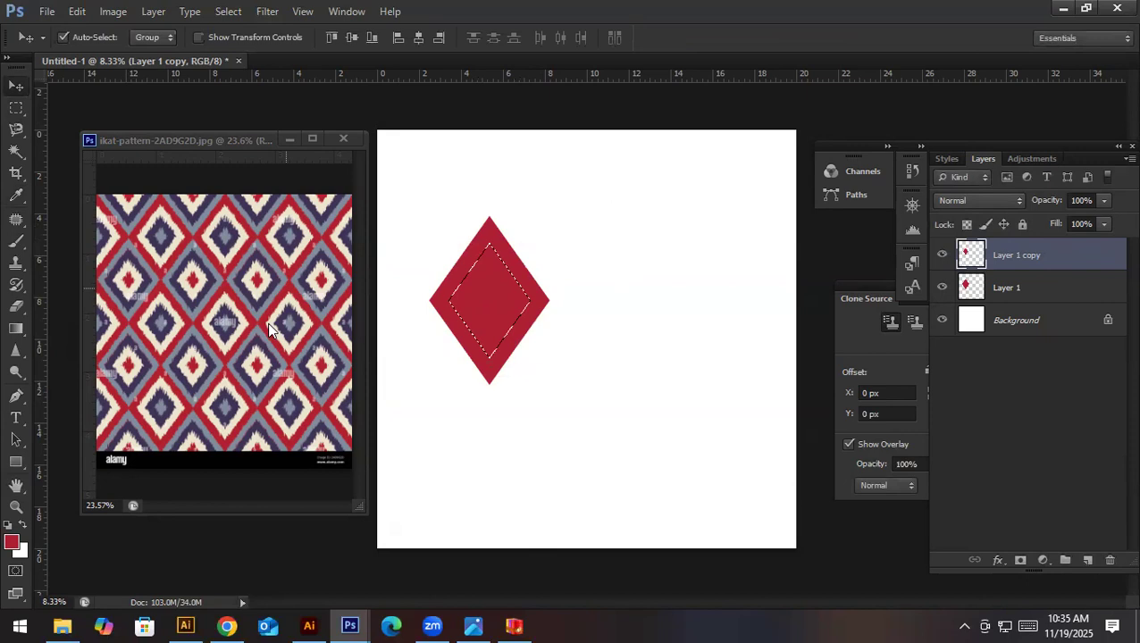
key("i")
left_click(281, 229)
scroll(281, 228, "up", 3)
left_click(261, 223)
key("v")
left_click(377, 253)
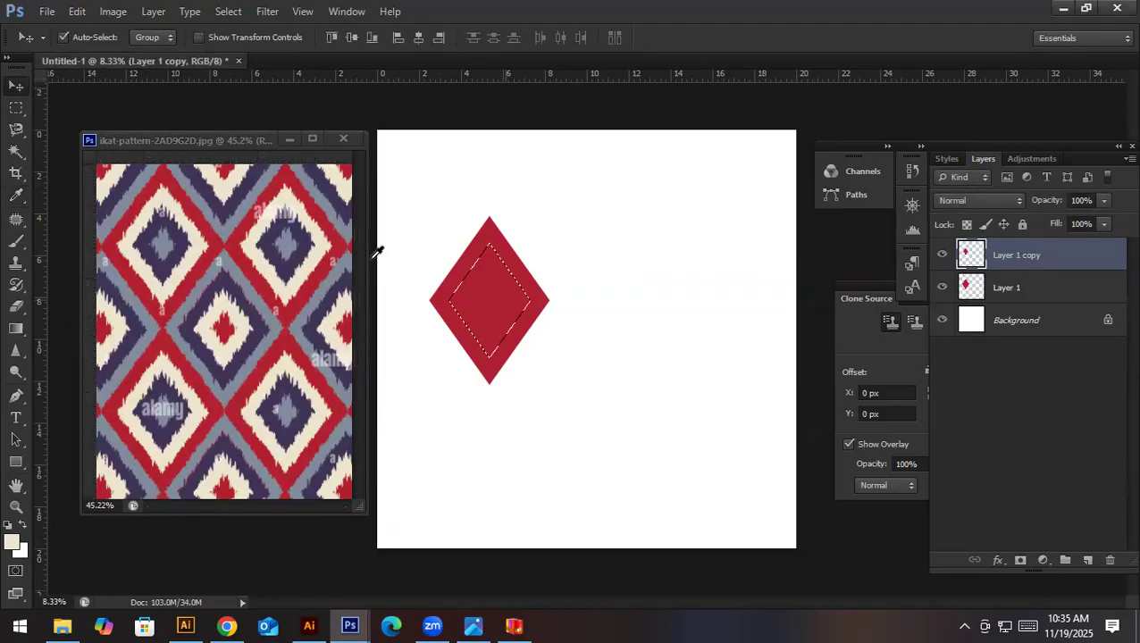
key("alt+BackSpace")
key("ctrl+d")
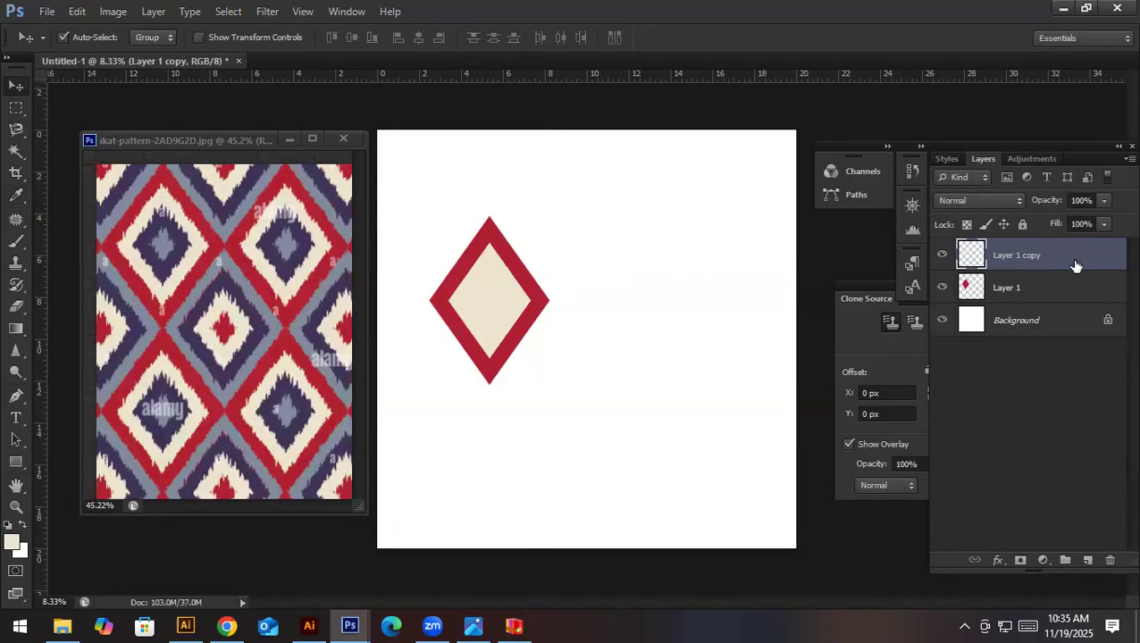
- Duplicate the cream diamond's layer and scale the copy down inside it
key("ctrl+j")
key("ctrl+t")
left_click_drag(531, 234, 527, 260)
key("Return")
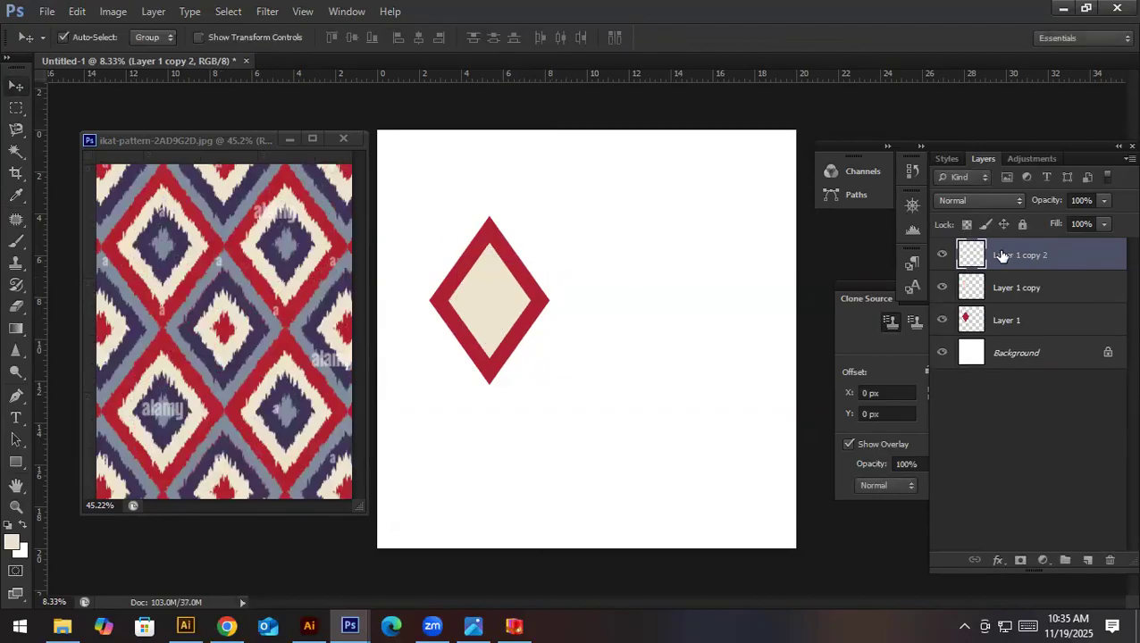
- Load the innermost diamond as a selection, fill it with the dark purple sampled from the ikat pattern and deselect
left_click(971, 255, "ctrl")
key("i")
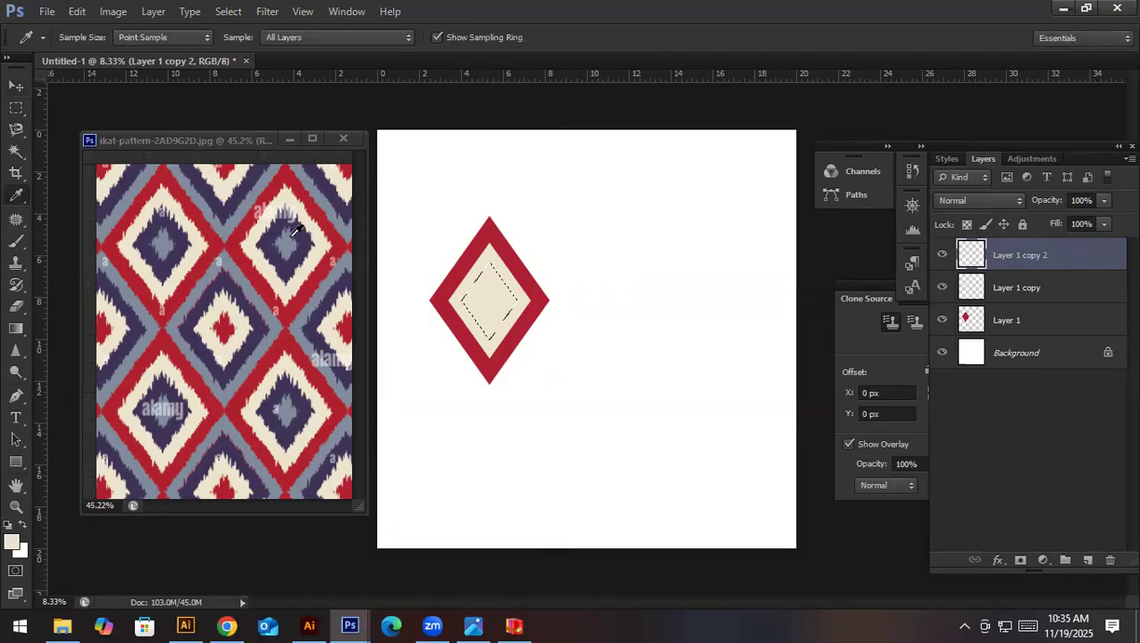
left_click(304, 229)
key("alt+BackSpace")
key("ctrl+d")
- Duplicate the dark purple diamond's layer and scale the copy to about 62% around its centre
key("ctrl+j")
key("ctrl+t")
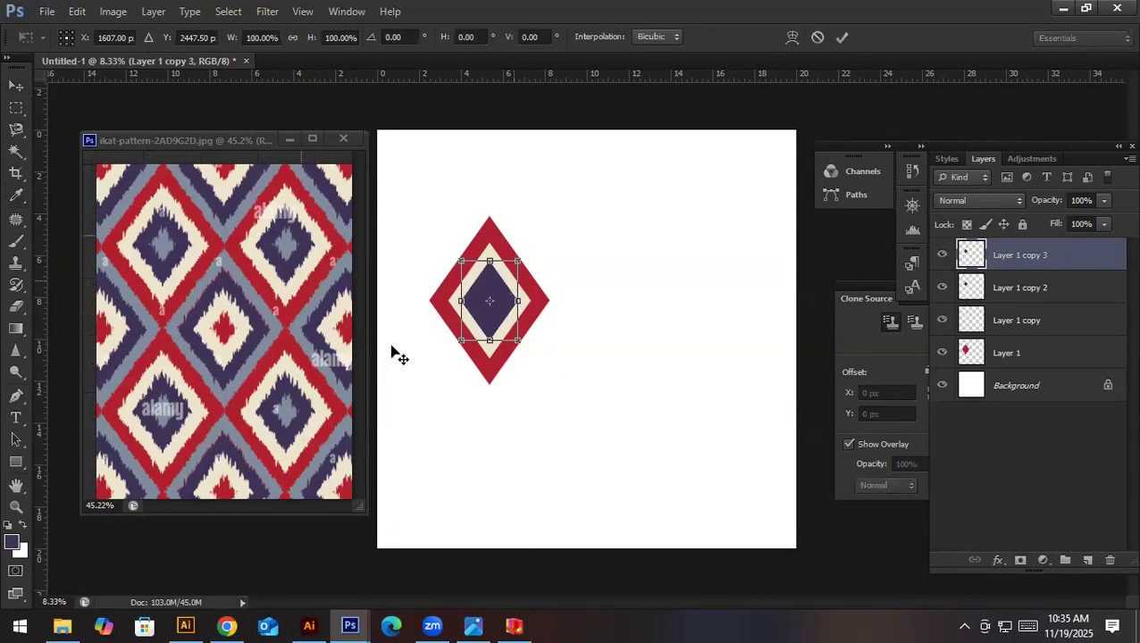
left_click_drag(519, 261, 515, 263)
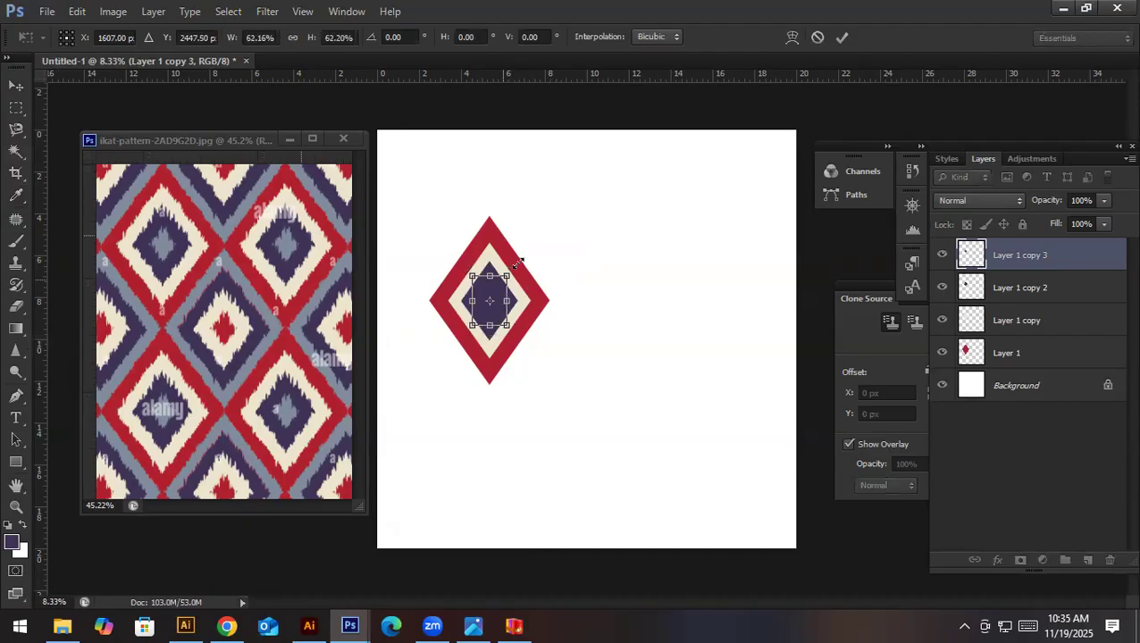
key("Return")
- Load the new innermost diamond as a selection, fill it with the grey-blue sampled from the ikat pattern and deselect
key("i")
left_click(291, 239)
left_click(964, 256, "ctrl")
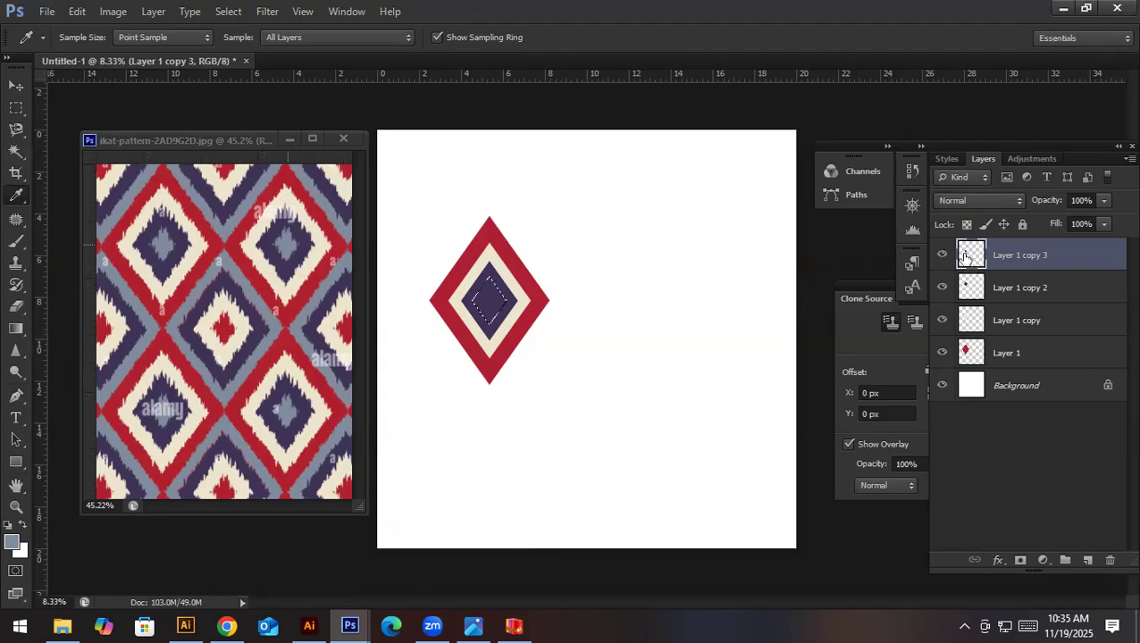
key("alt+BackSpace")
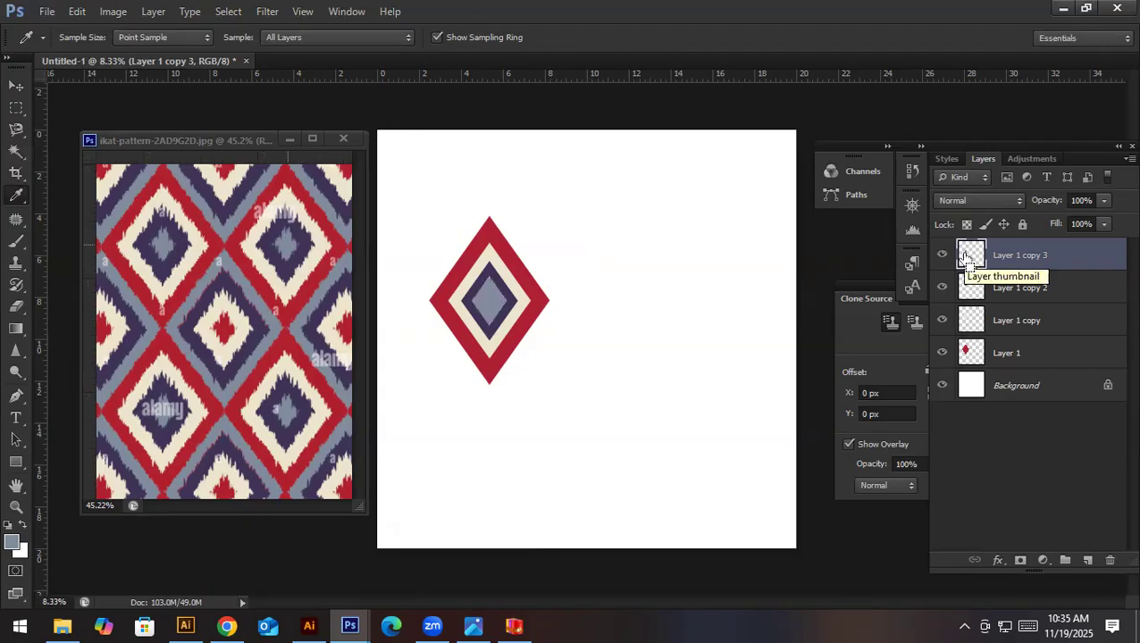
- Scale the grey-blue centre diamond to about 82% around its centre, roughly 1.38 by 1.94 inches
key("v")
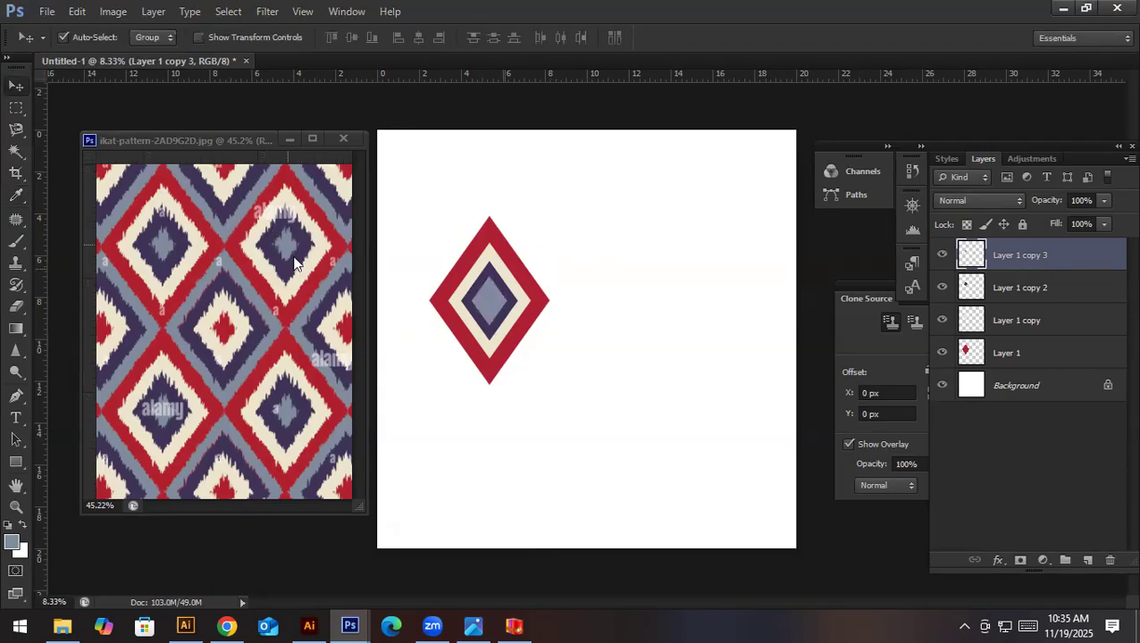
scroll(296, 264, "up", 6)
scroll(290, 255, "left", 2)
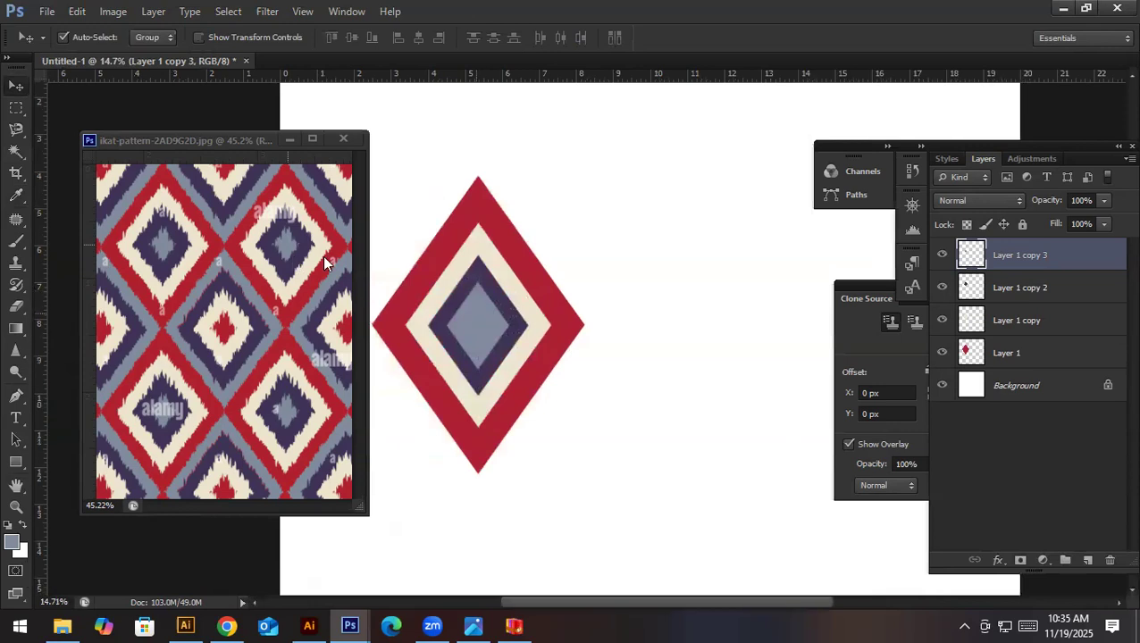
key("ctrl+t")
left_click_drag(509, 282, 504, 289)
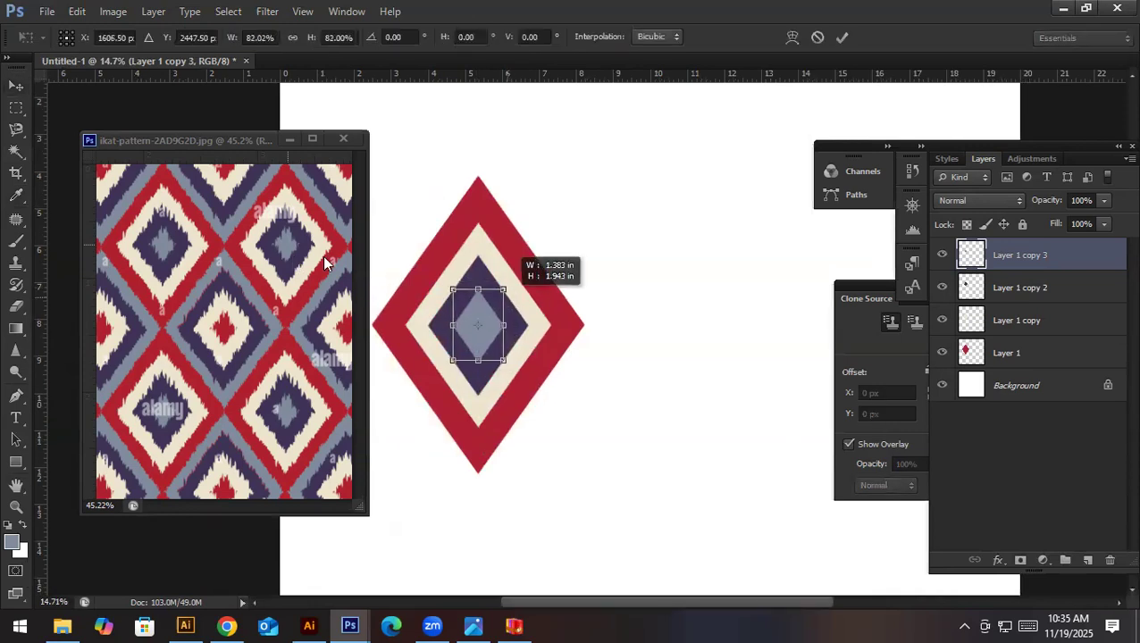
key("Return")
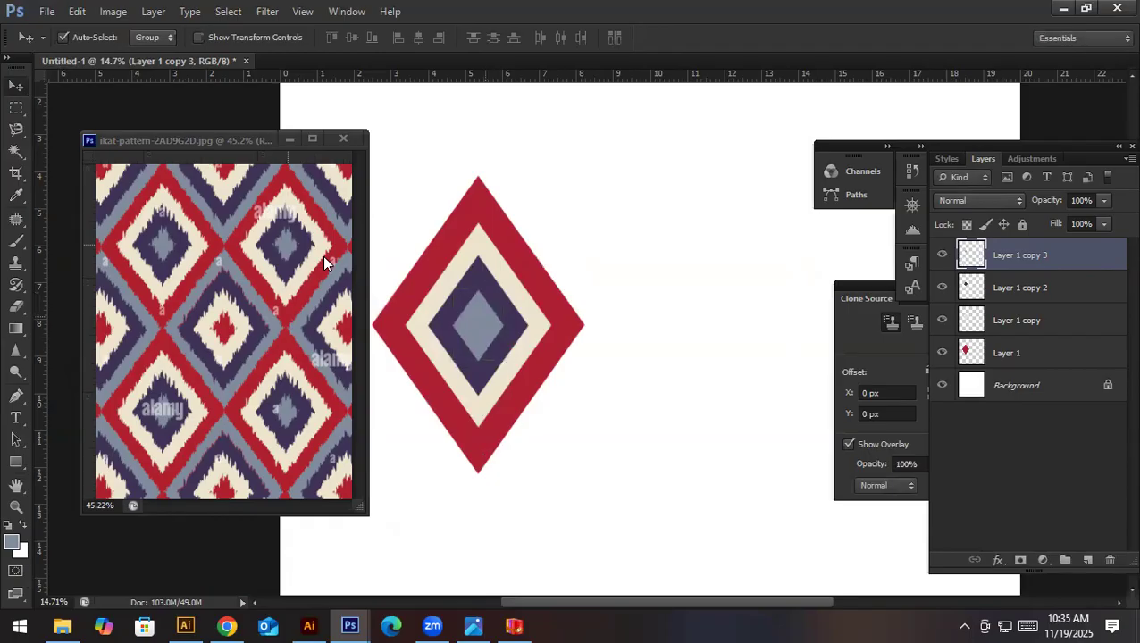
- Convert the Background into a regular layer named Layer 0 and fill it with the sampled grey-blue
key("ctrl+0")
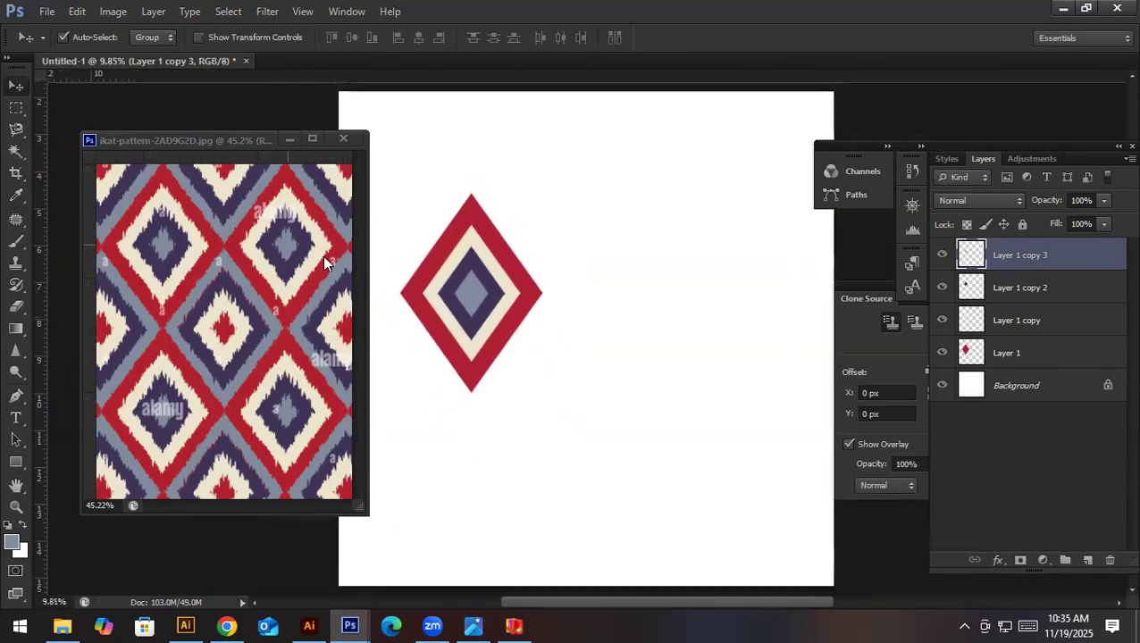
key("i")
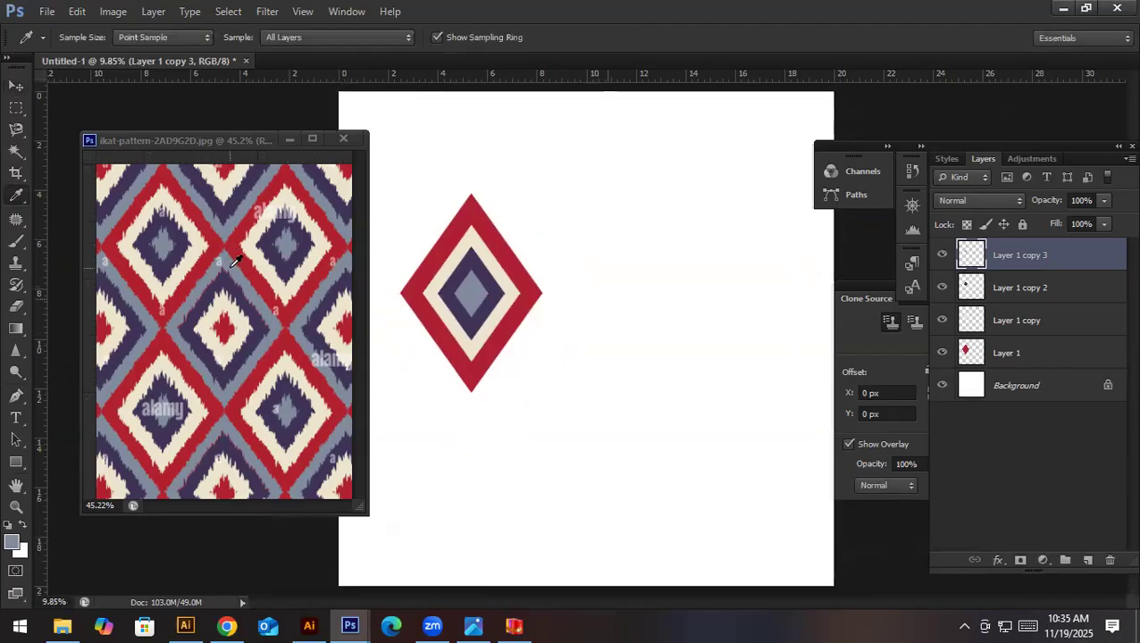
double_click(951, 393)
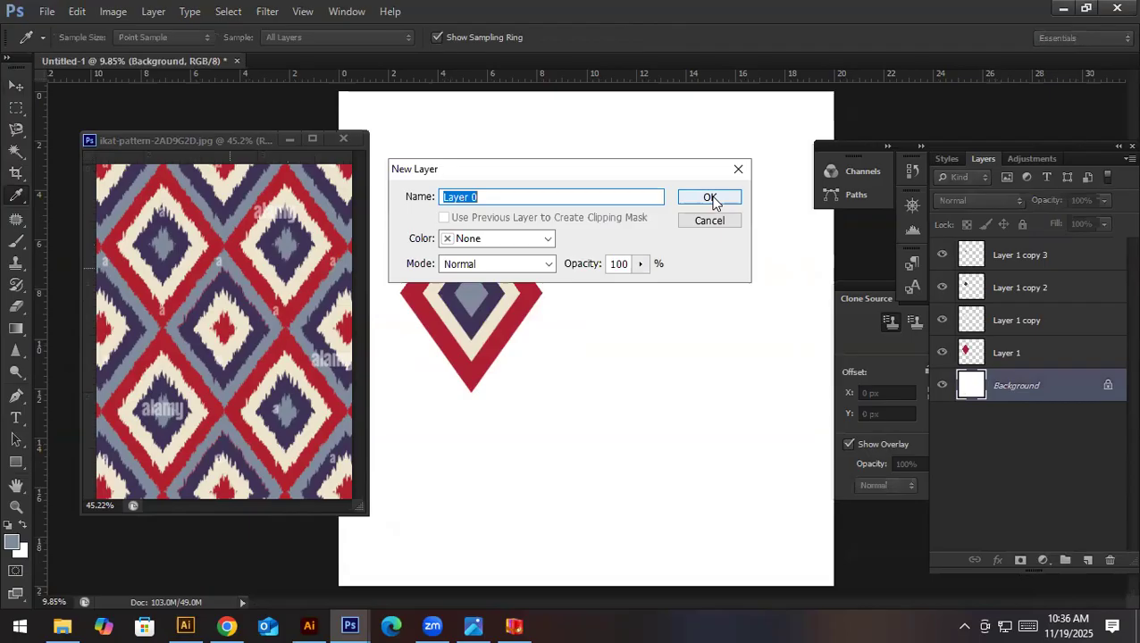
left_click(711, 198)
key("alt+BackSpace")
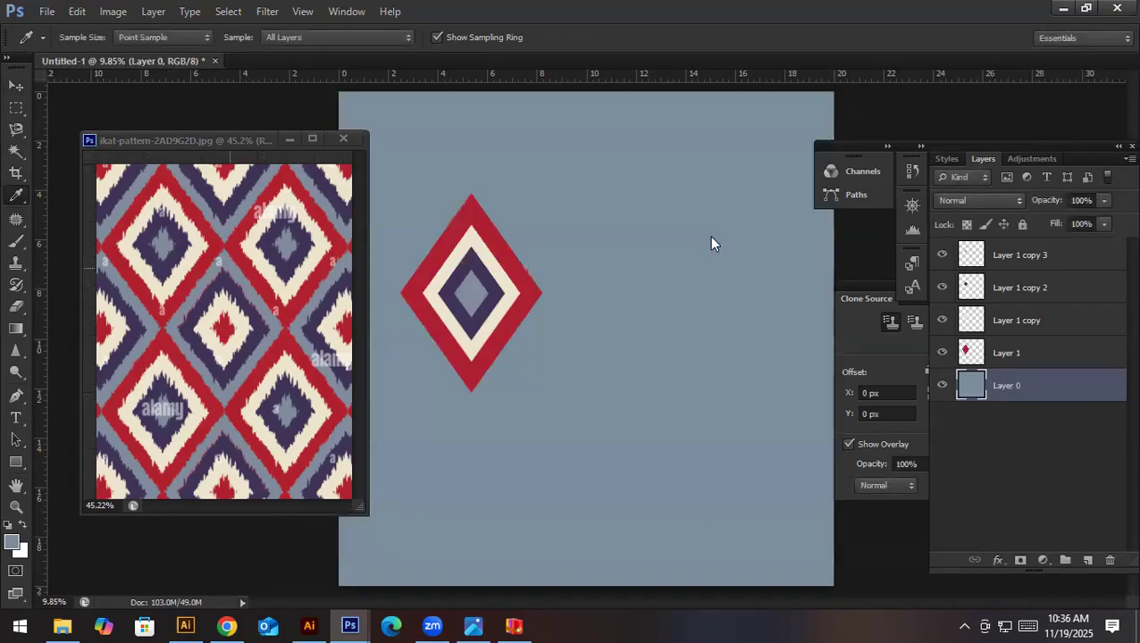
- Examine how the diamonds alternate in the ikat-pattern-2AD9G2D.jpg reference and move its window clear of the canvas
key("v")
left_click(286, 273)
scroll(254, 288, "down", 2)
scroll(254, 289, "down", 4)
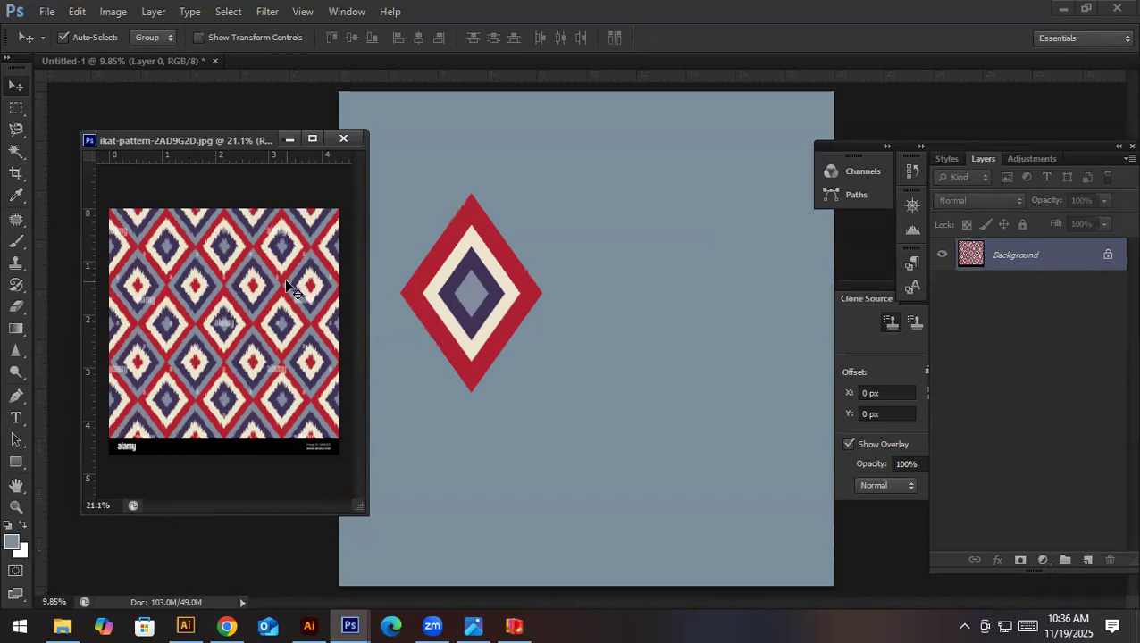
left_click_drag(245, 265, 288, 288)
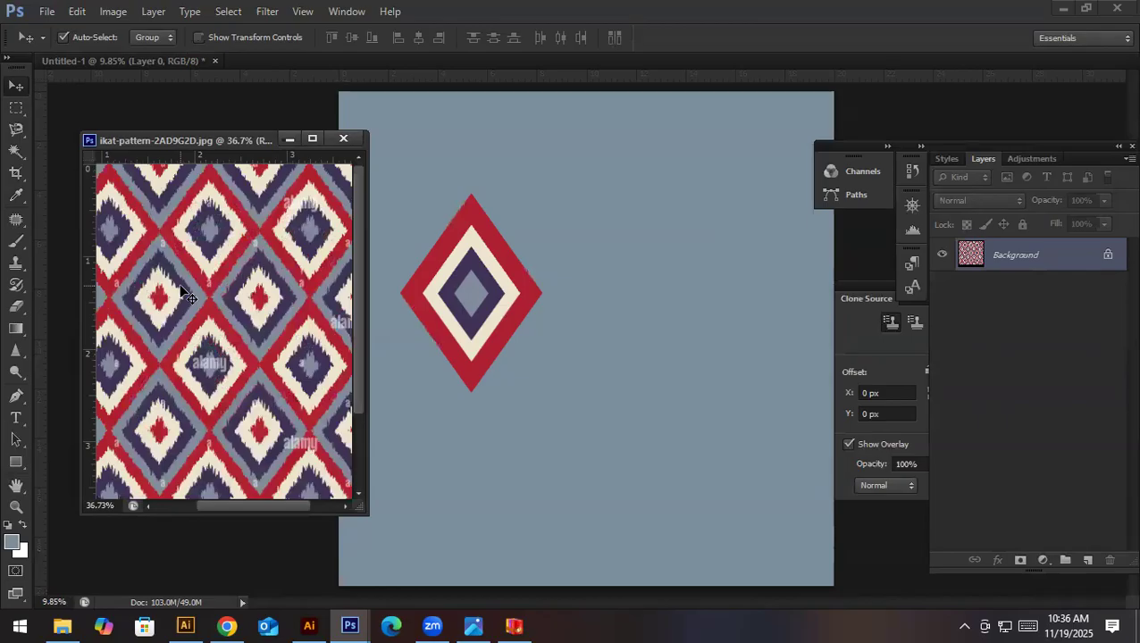
left_click_drag(320, 255, 304, 163)
left_click_drag(251, 139, 214, 119)
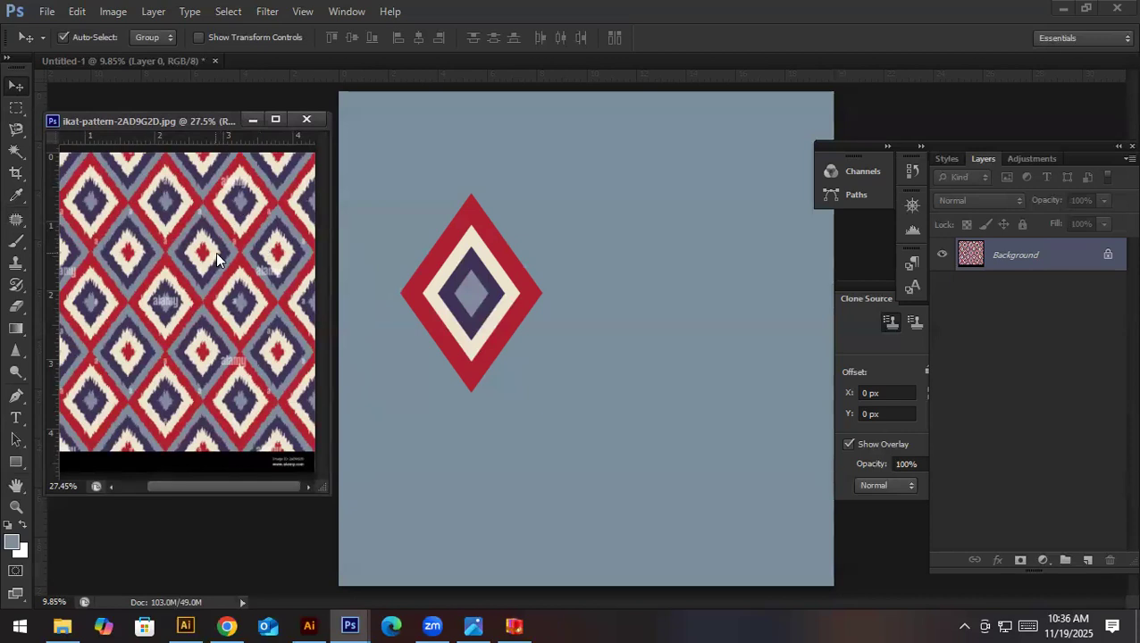
left_click(488, 266)
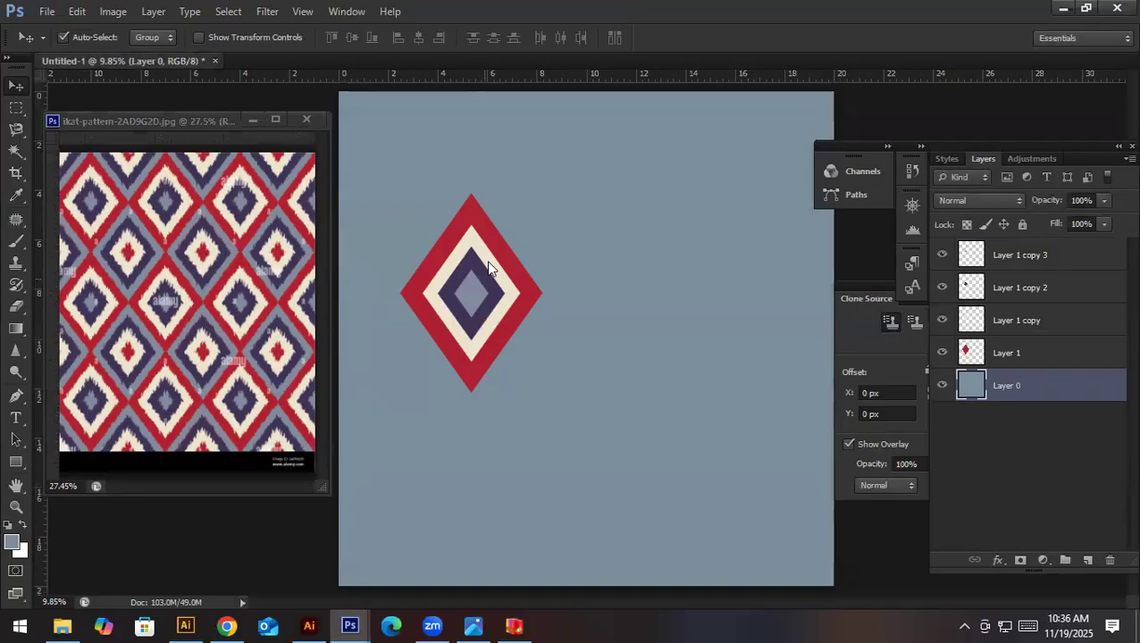
left_click(489, 266, "shift")
left_click(490, 267, "shift")
left_click_drag(490, 267, 488, 442)
key("ctrl+z")
left_click_drag(478, 289, 554, 288)
key("ctrl+z")
key("ctrl+alt+z")
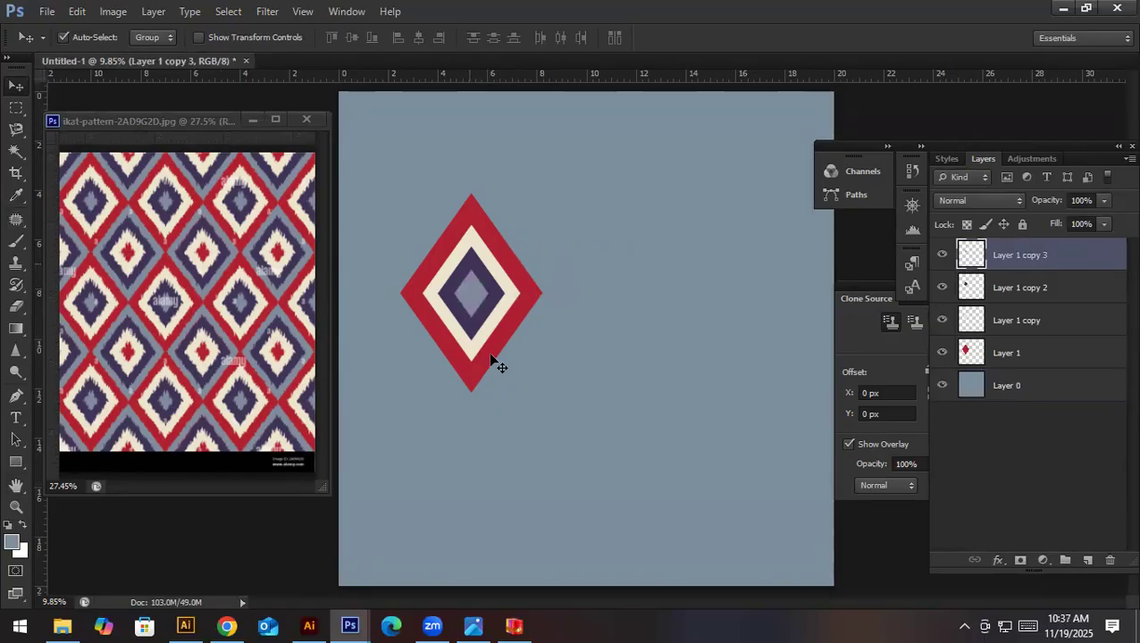
- Copy the cream, dark purple and grey-blue diamonds together and place the copies to the right of the red diamond
left_click(489, 358, "shift")
left_click(483, 247, "shift")
left_click_drag(473, 247, 624, 200)
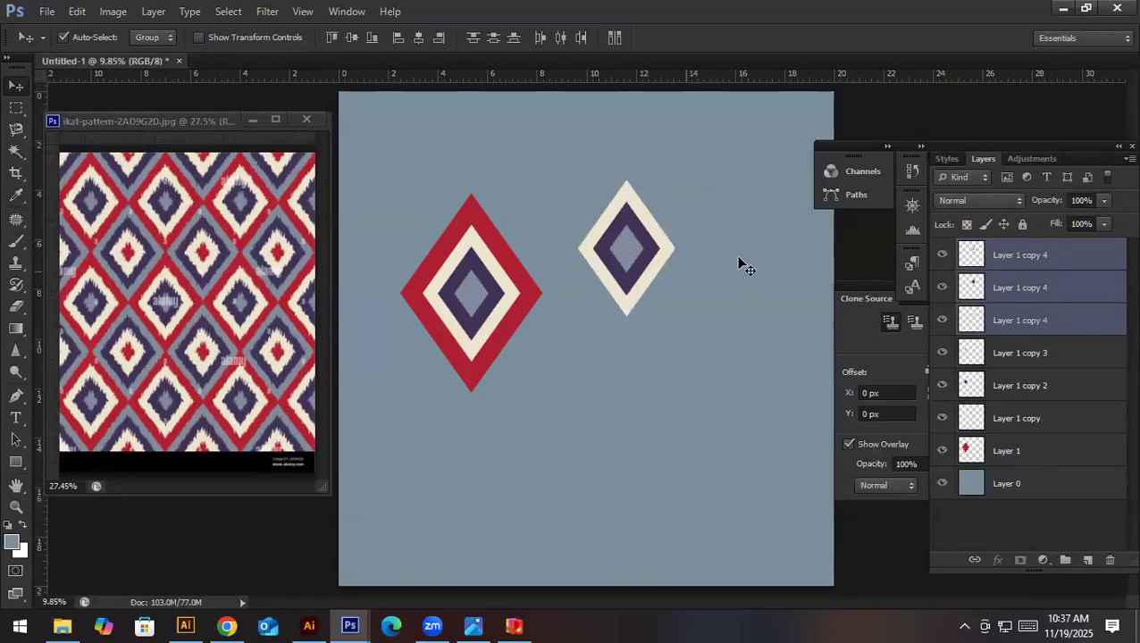
- Load the copied motif's centre diamond as a selection, fill it with the sampled red and deselect
left_click(626, 253)
left_click(622, 246)
left_click(955, 258, "ctrl")
key("i")
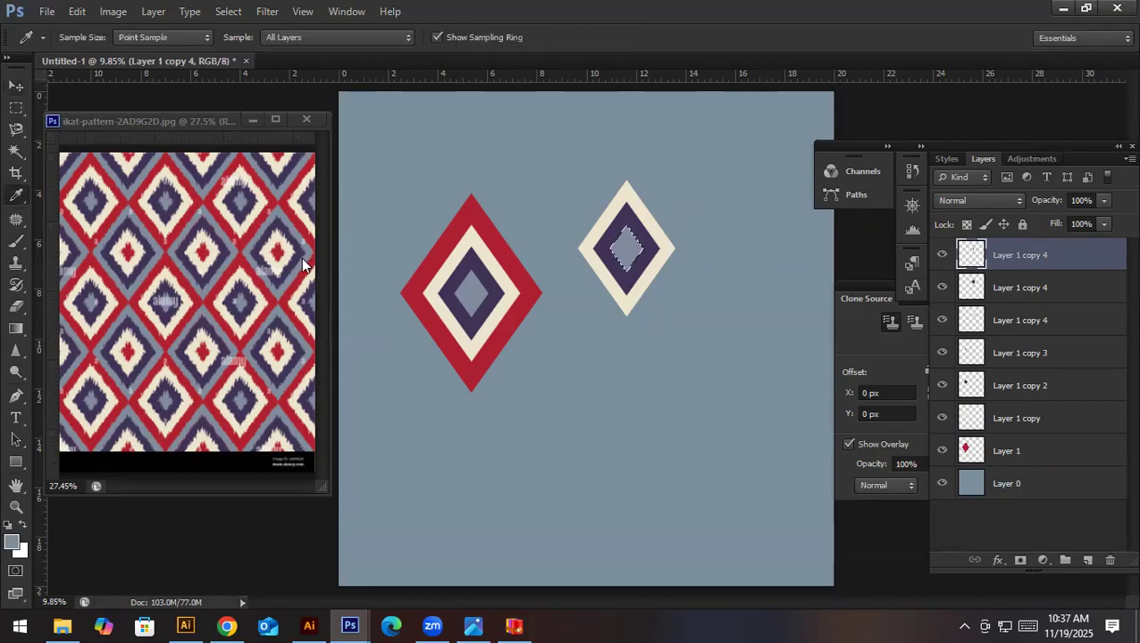
left_click(446, 253)
key("alt+BackSpace")
key("ctrl+d")
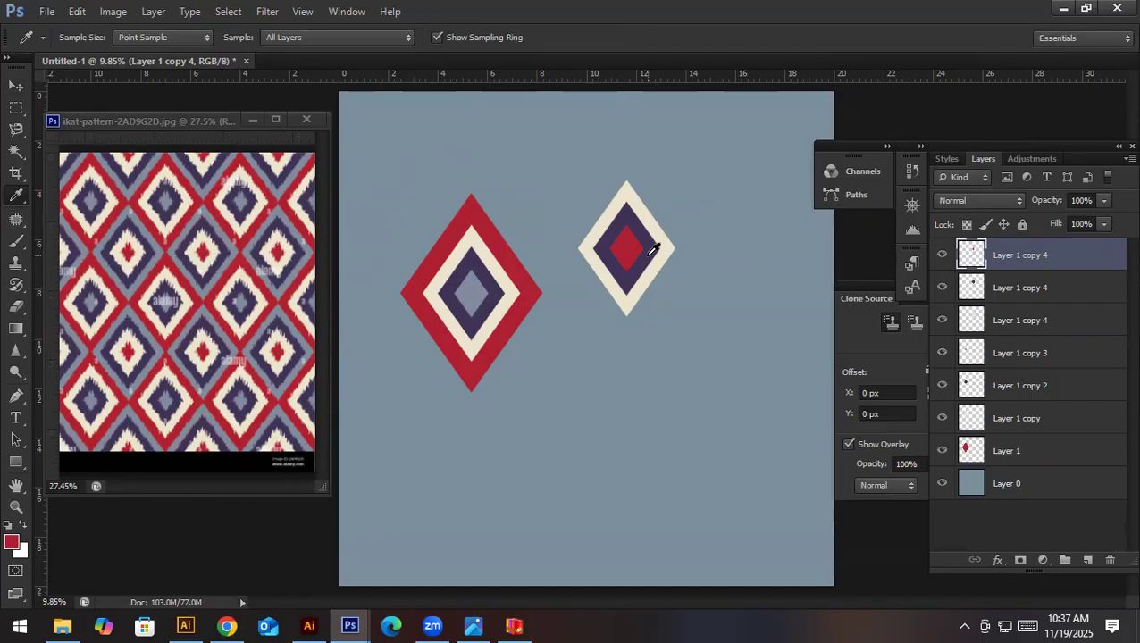
- Load the copied motif's middle diamond as a selection, fill it with the cream sampled from the first motif and deselect
key("v")
left_click_drag(973, 288, 972, 268)
left_click(972, 276, "ctrl")
key("i")
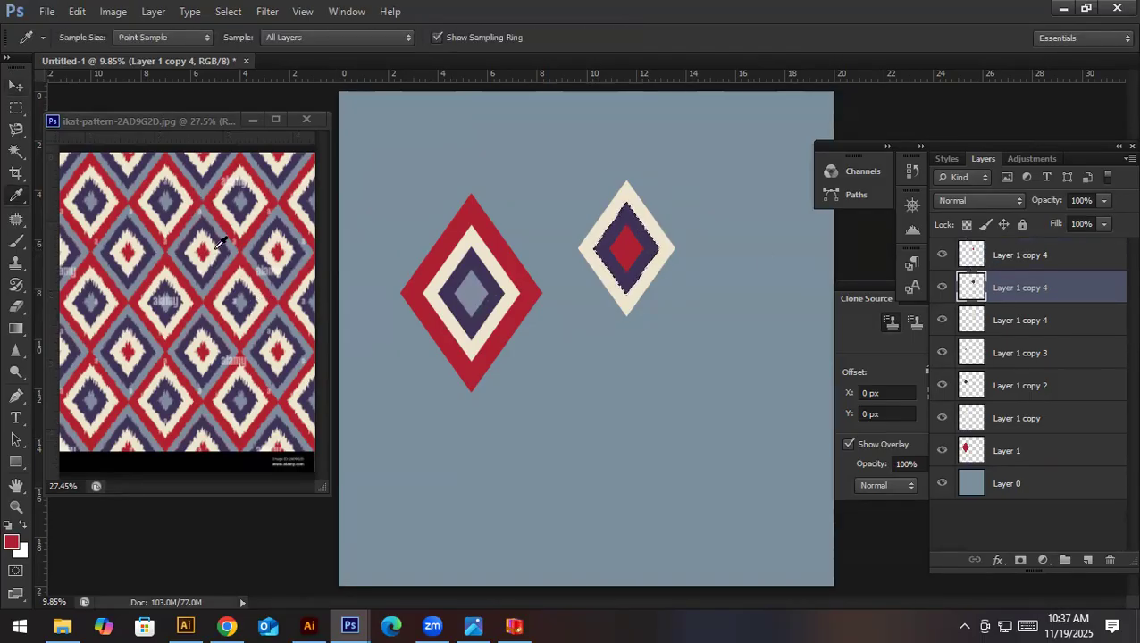
left_click(458, 257)
key("alt+BackSpace")
key("ctrl+d")
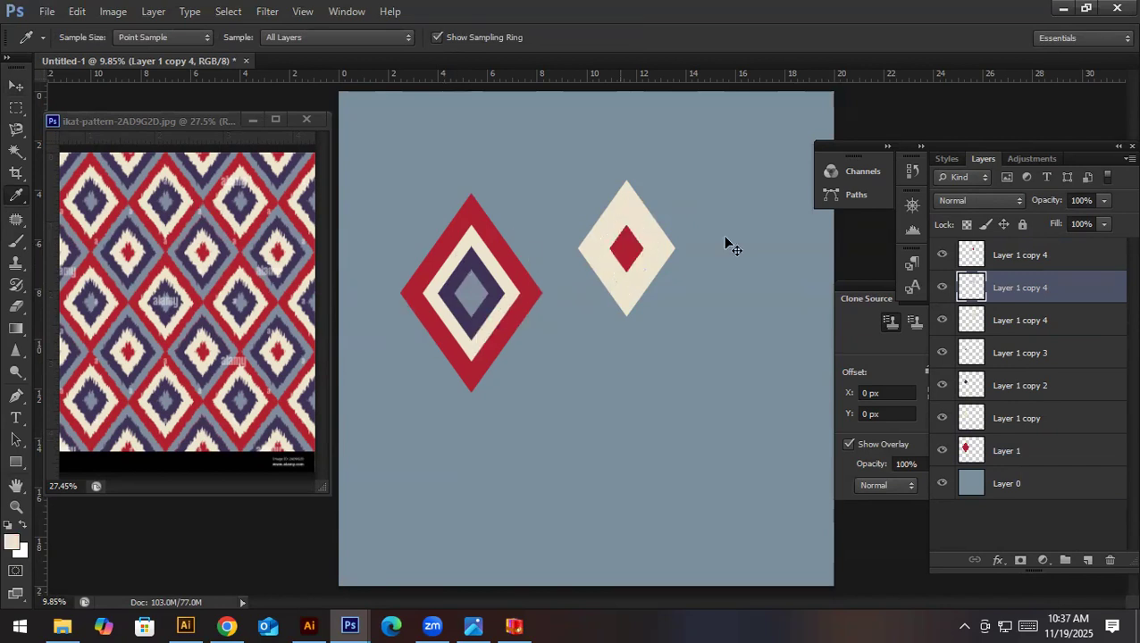
- Load the copied motif's outer diamond as a selection, fill it with the sampled dark purple and deselect
left_click(971, 320)
left_click(971, 320, "ctrl")
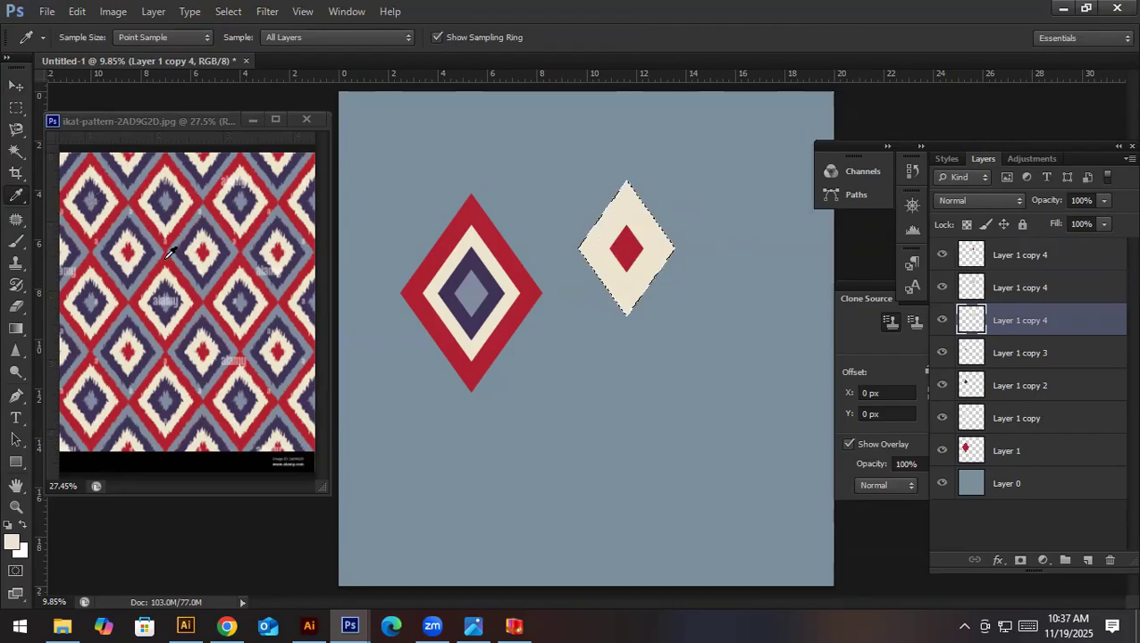
left_click(486, 261)
key("alt+BackSpace")
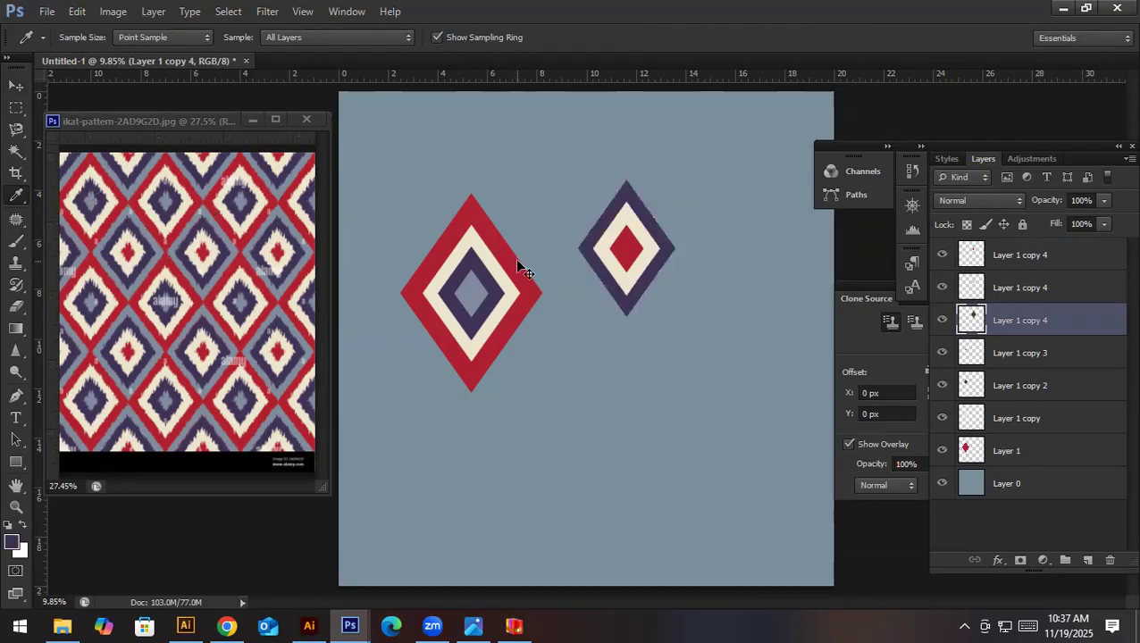
key("v")
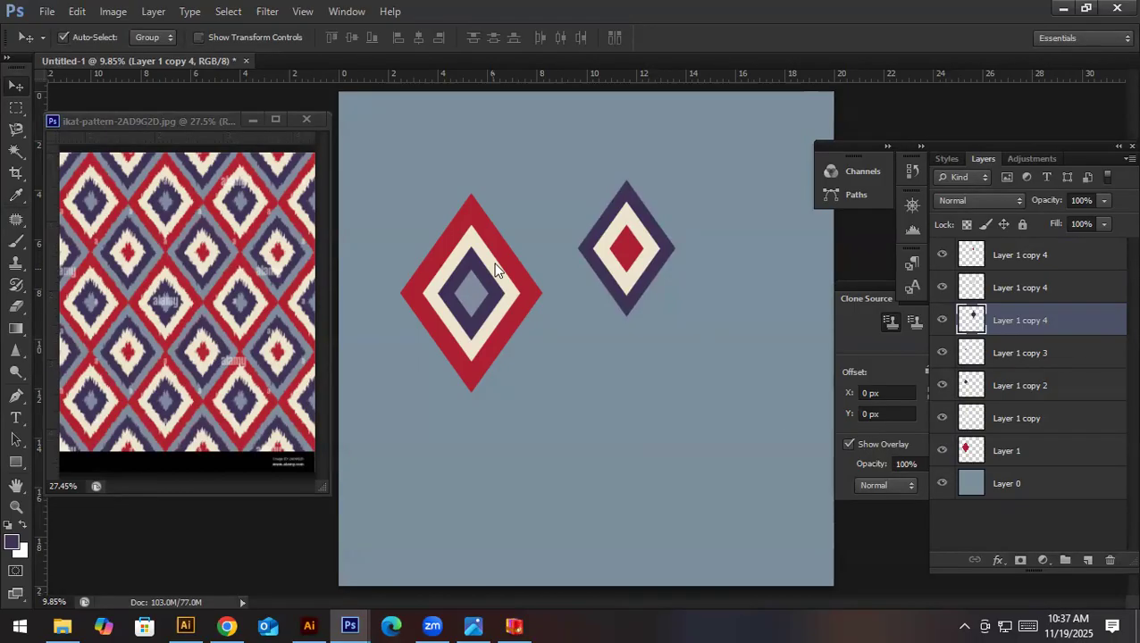
- Select the large red diamond's layer and open the Ripple distort filter for it
scroll(472, 243, "up", 4)
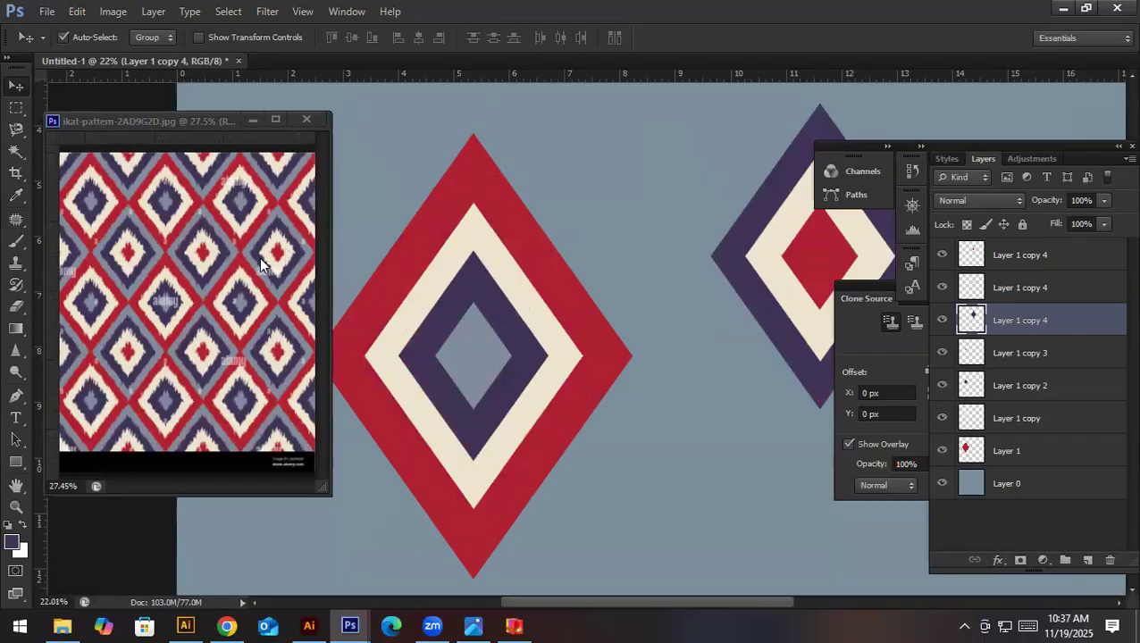
left_click(511, 223)
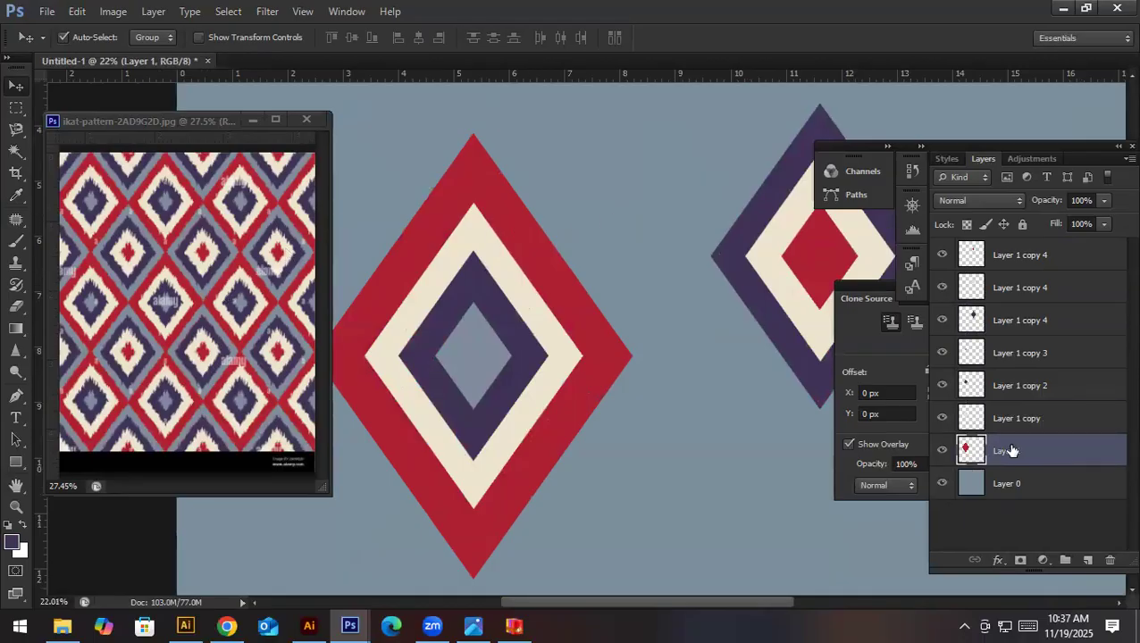
scroll(602, 239, "down", 3)
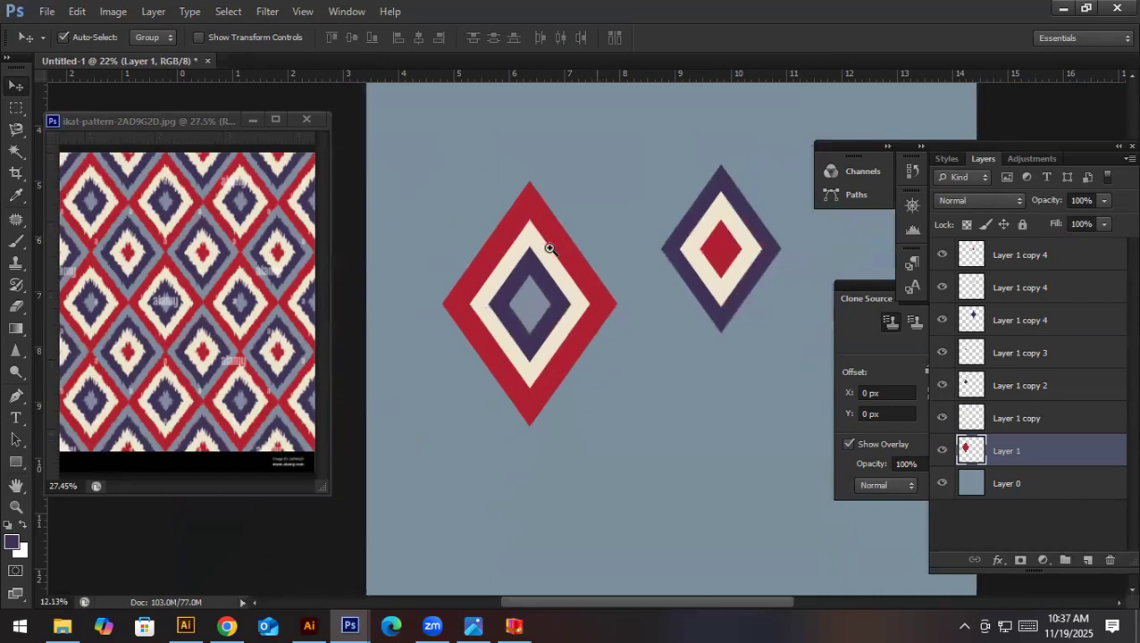
left_click(269, 17)
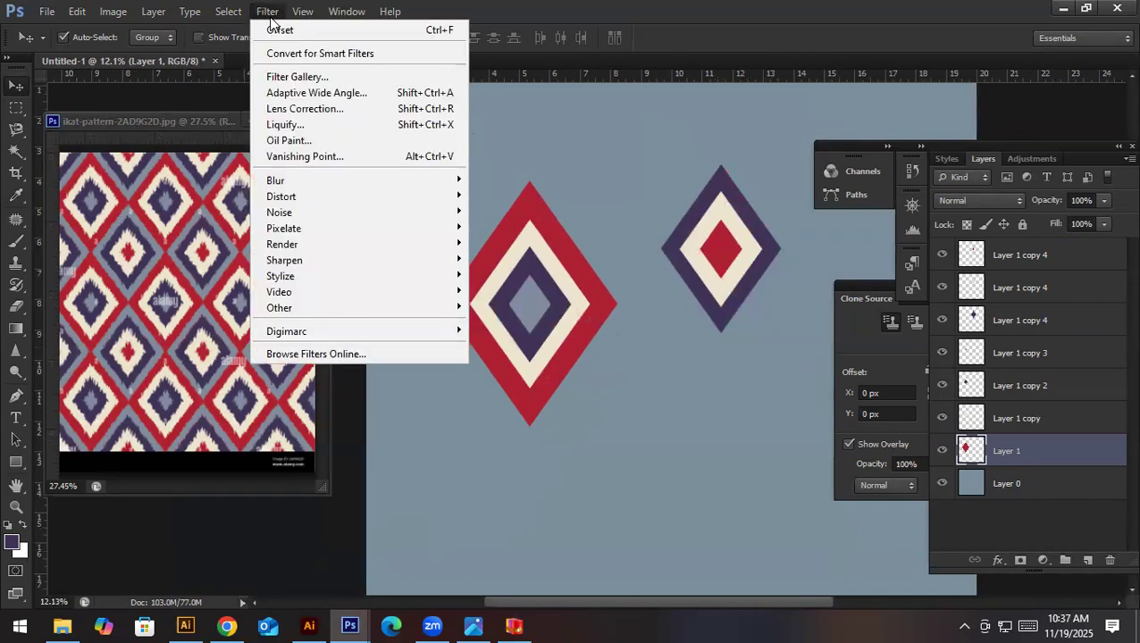
mouse_move(401, 196)
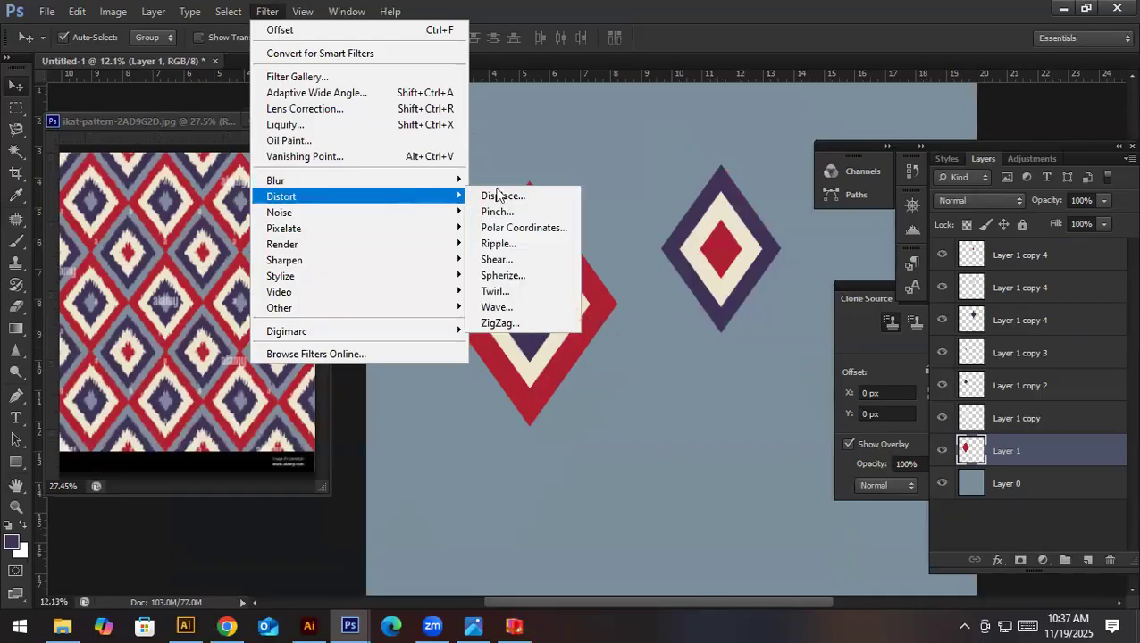
left_click(514, 244)
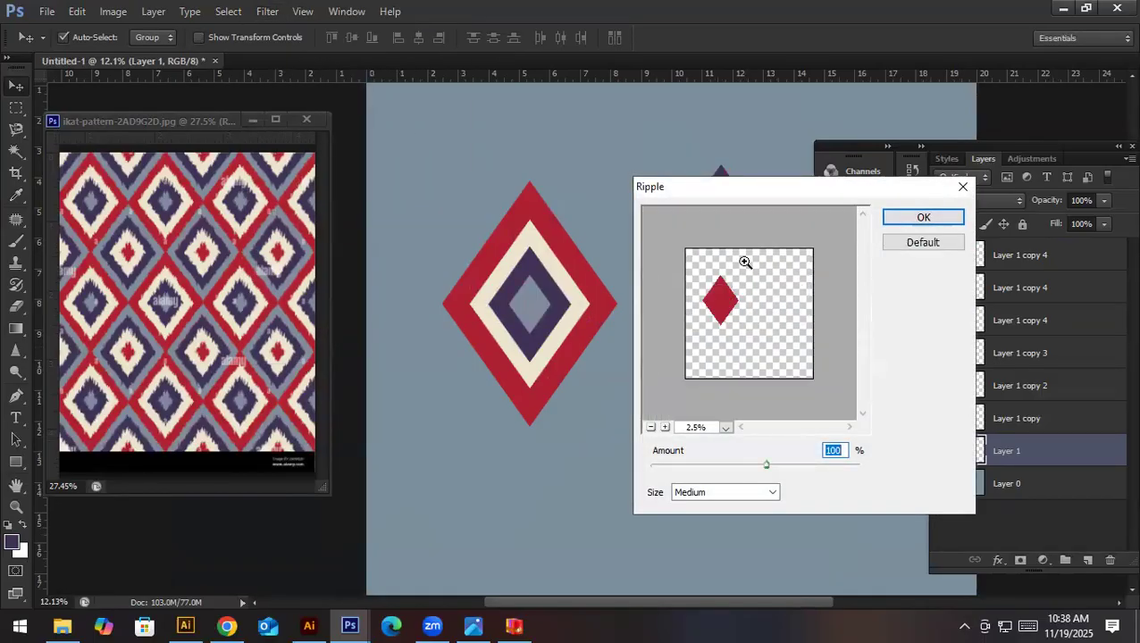
- Apply the Ripple filter to the large red diamond with Amount 999% and Size Large
left_click(745, 262, "ctrl")
left_click(731, 381, "ctrl")
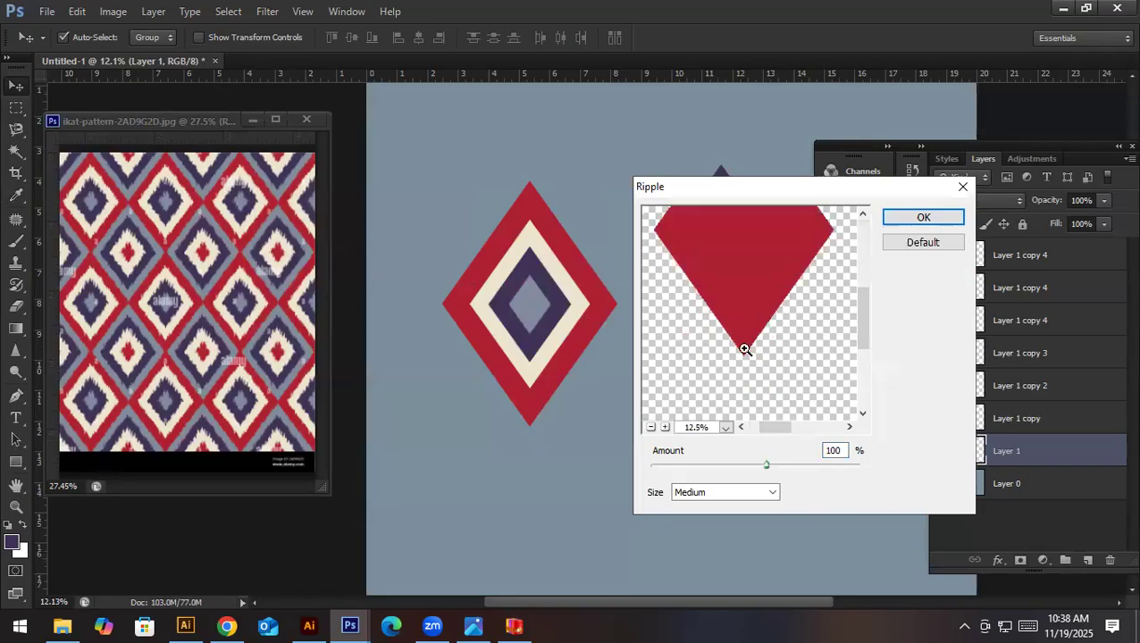
left_click(745, 349, "ctrl")
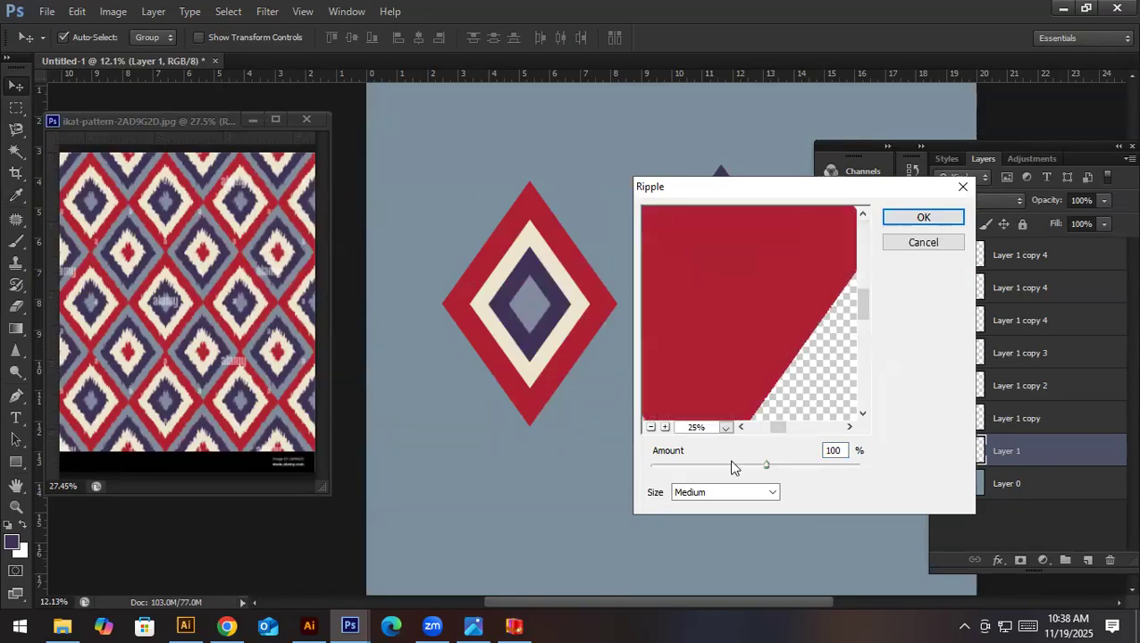
left_click_drag(765, 471, 837, 483)
left_click(718, 497)
left_click(708, 529)
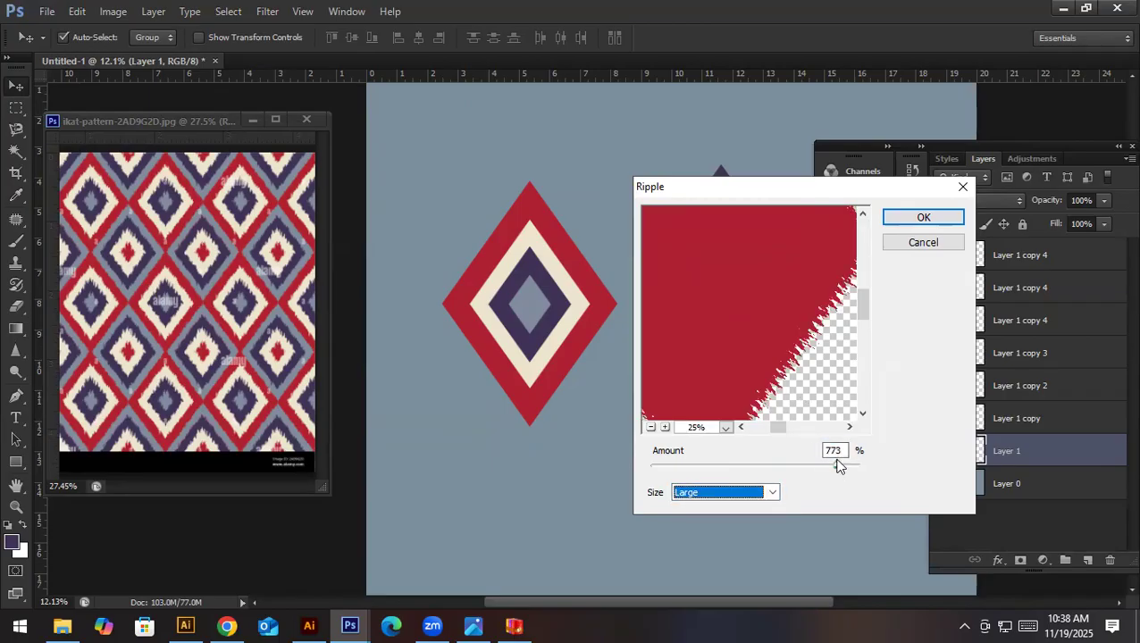
left_click_drag(837, 470, 849, 474)
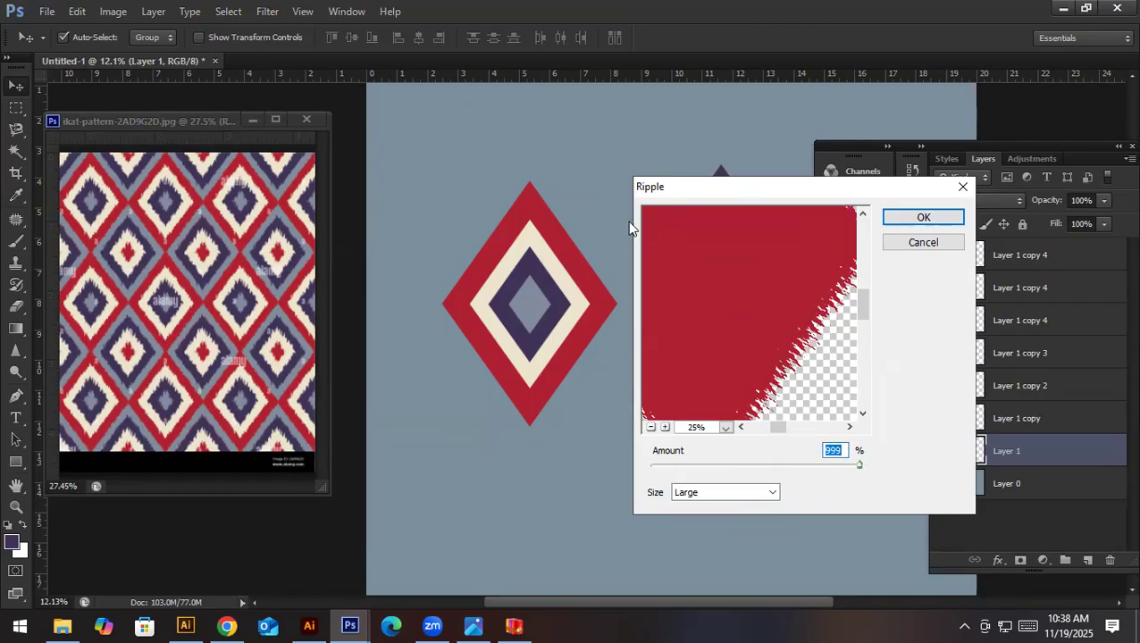
left_click_drag(797, 198, 627, 226)
left_click(755, 251)
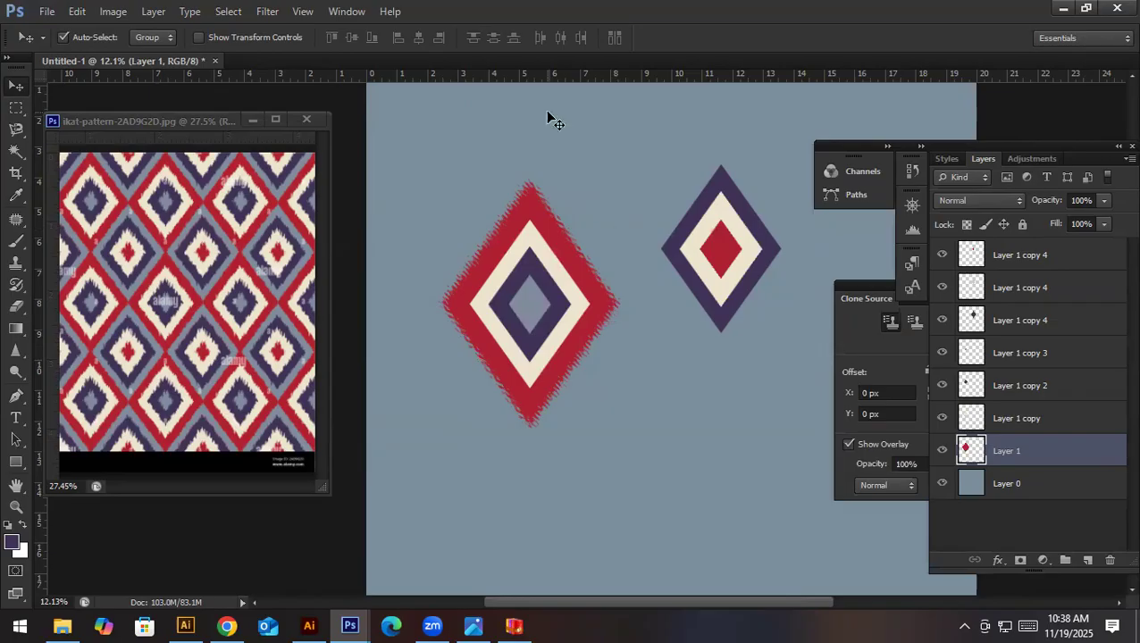
- Reapply the same Ripple filter to the large motif's cream, dark purple and blue-grey centre diamonds, one layer at a time
left_click(527, 243)
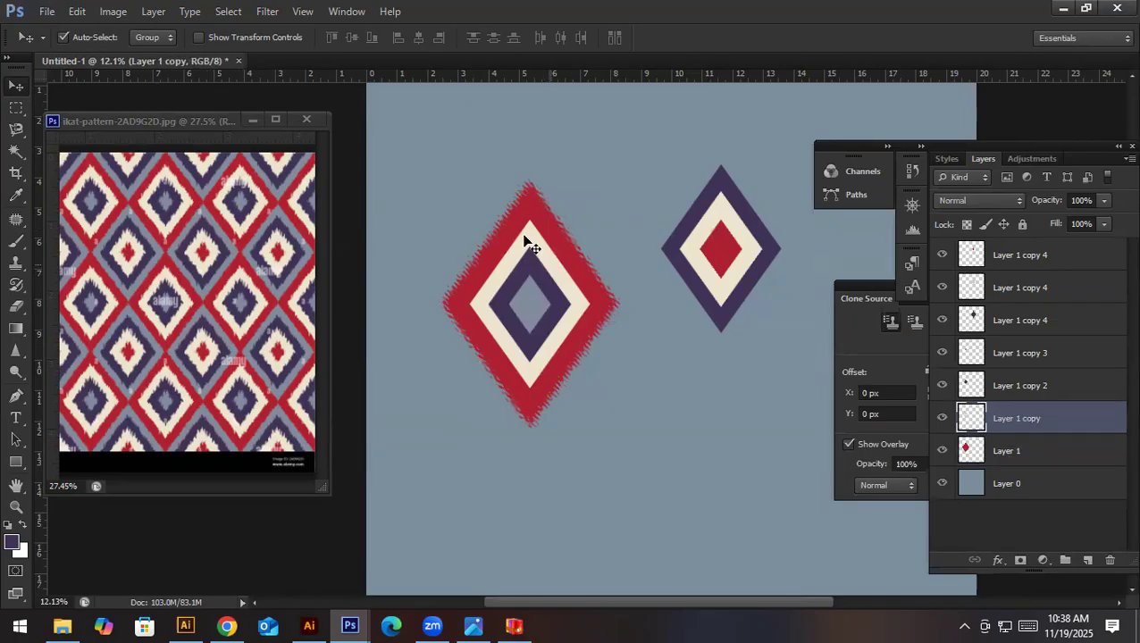
left_click(297, 19)
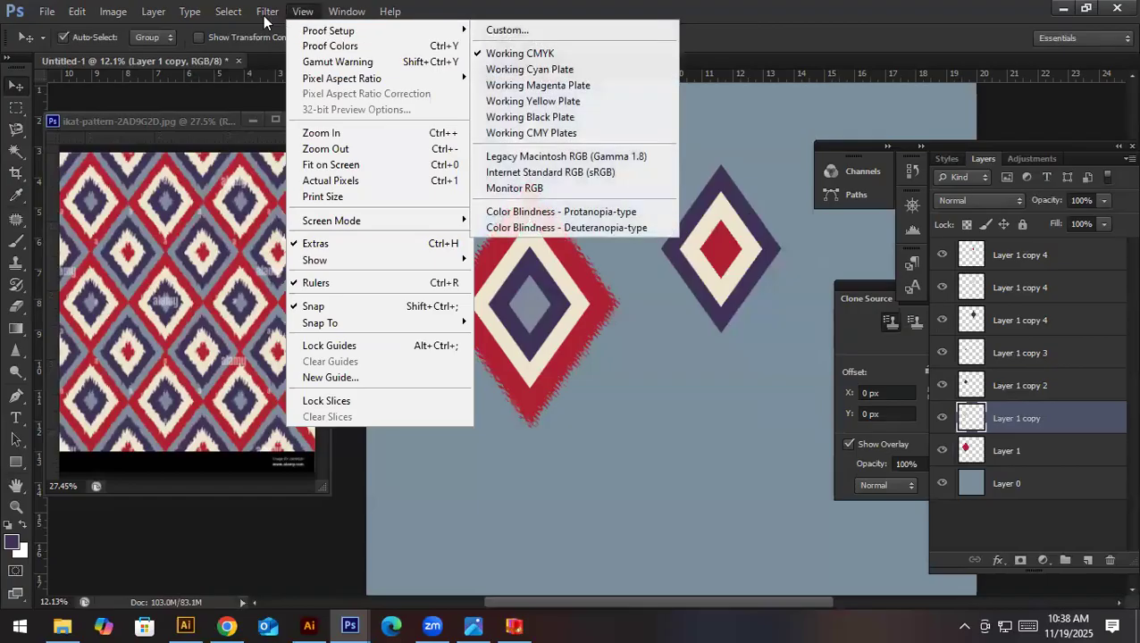
mouse_move(263, 18)
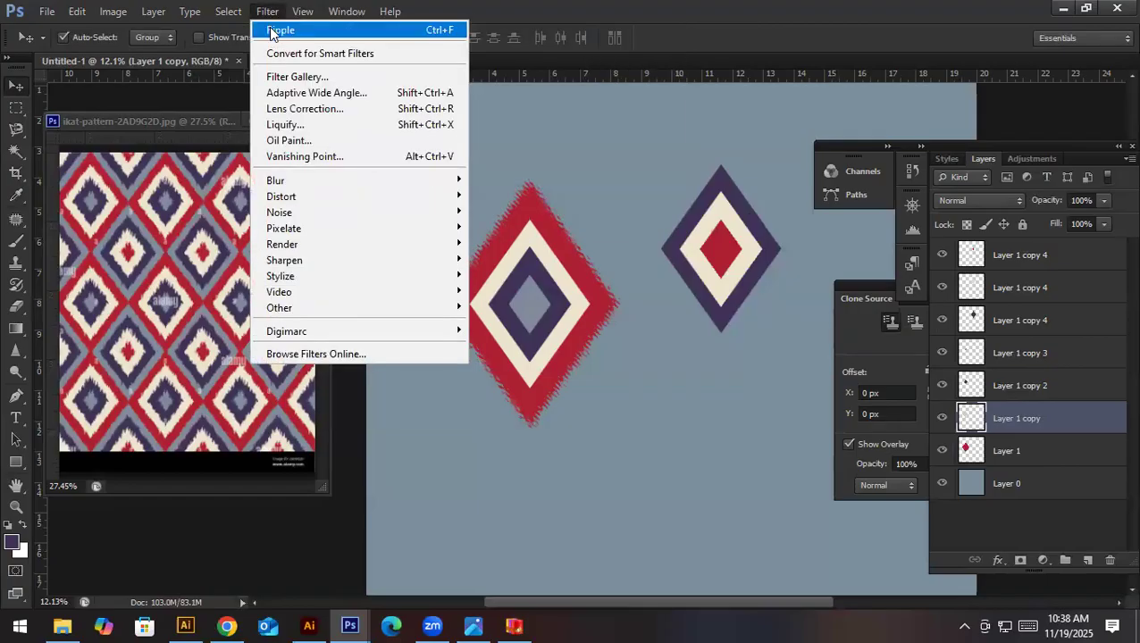
left_click(280, 33)
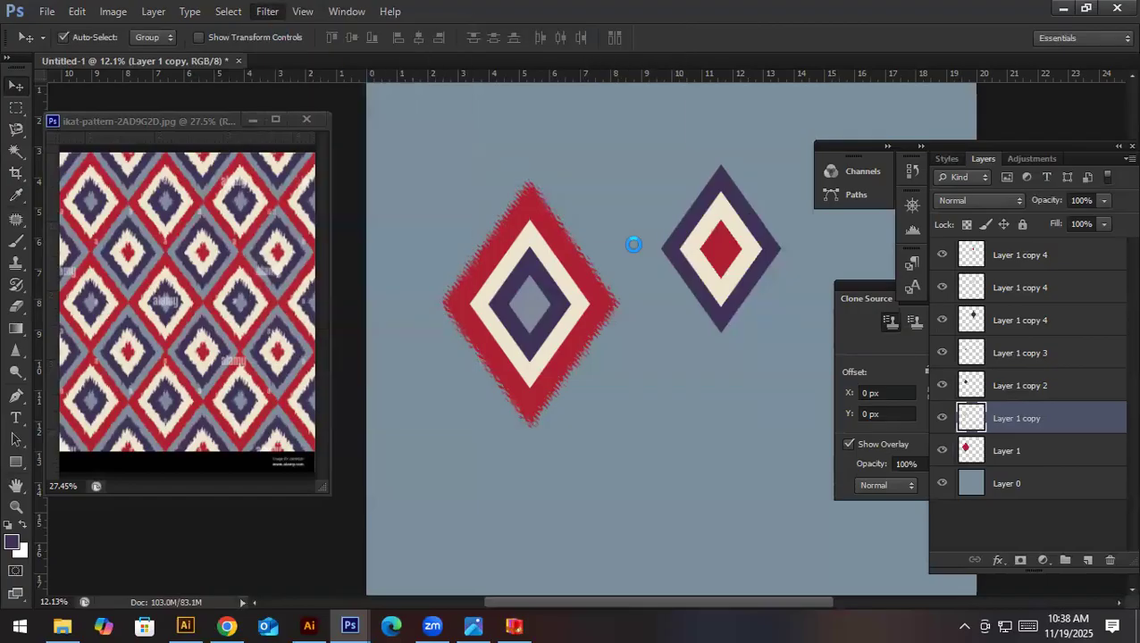
key("alt+bracketright")
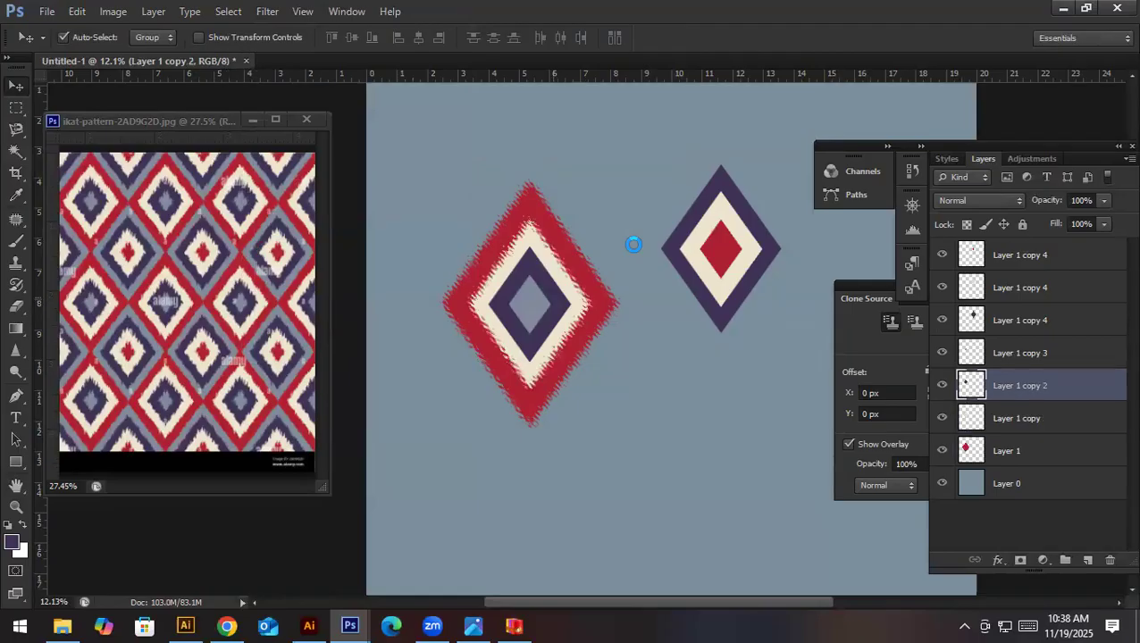
left_click(268, 11)
left_click(276, 30)
key("alt+bracketright")
left_click(268, 12)
left_click(277, 31)
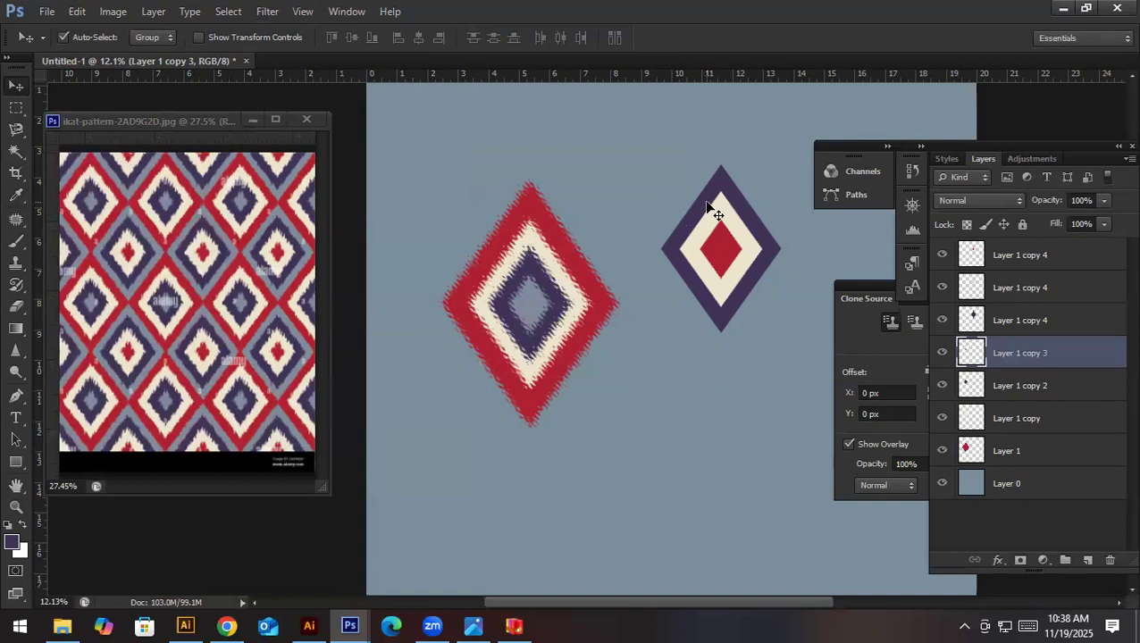
- Reapply the same Ripple filter to the small motif's dark purple, cream and red diamonds, one layer at a time
key("alt+bracketright")
left_click(268, 12)
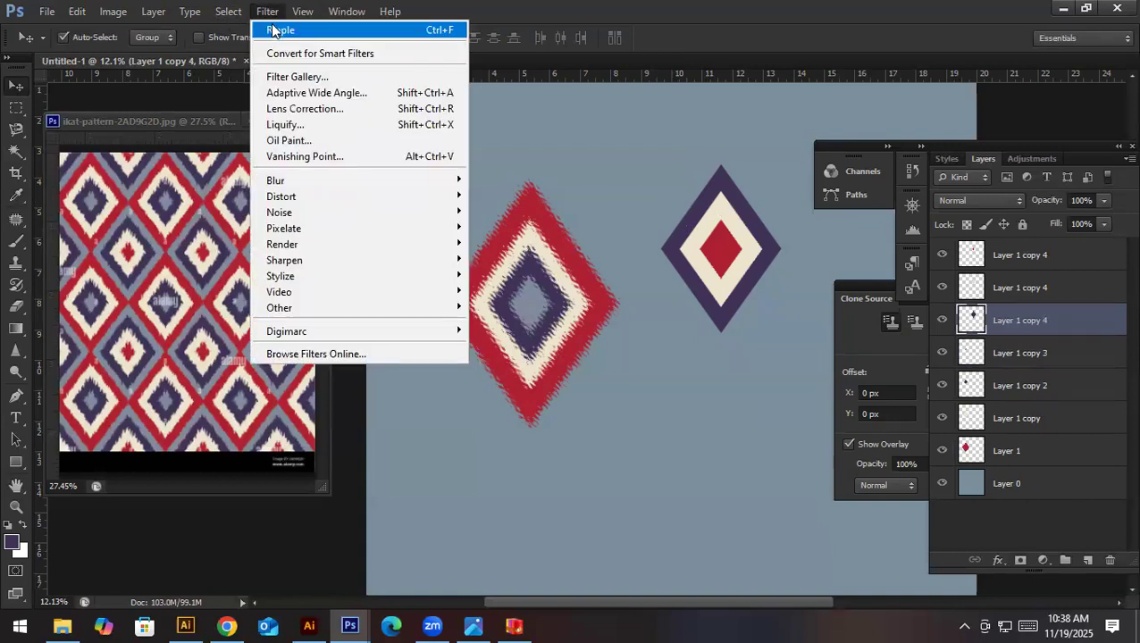
left_click(272, 31)
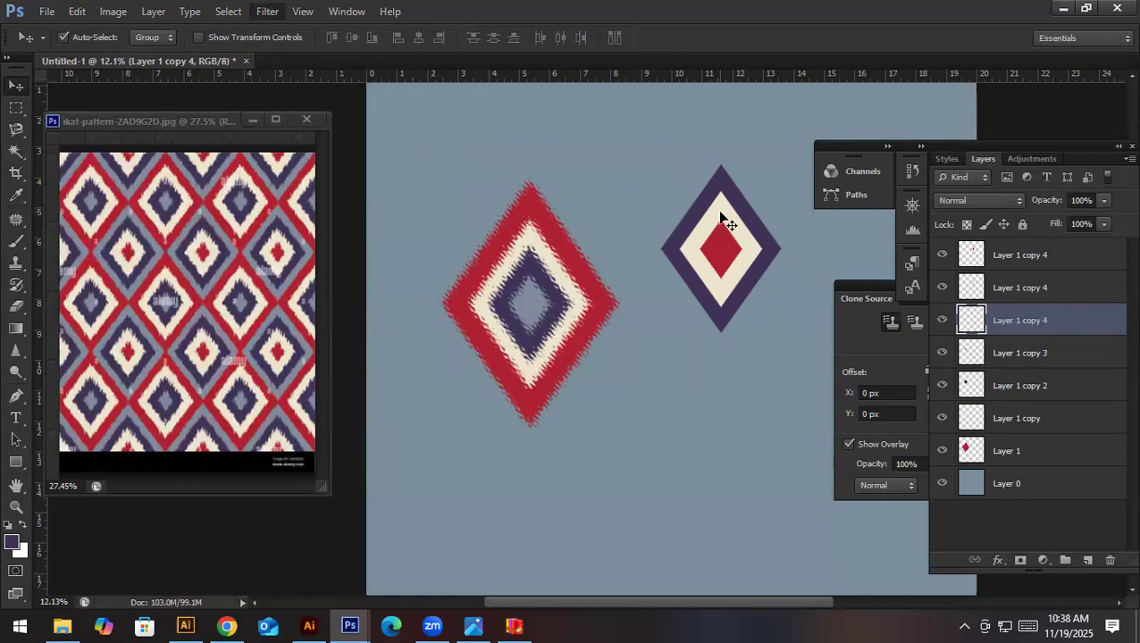
key("alt+bracketright")
left_click(268, 12)
left_click(273, 30)
key("alt+bracketright")
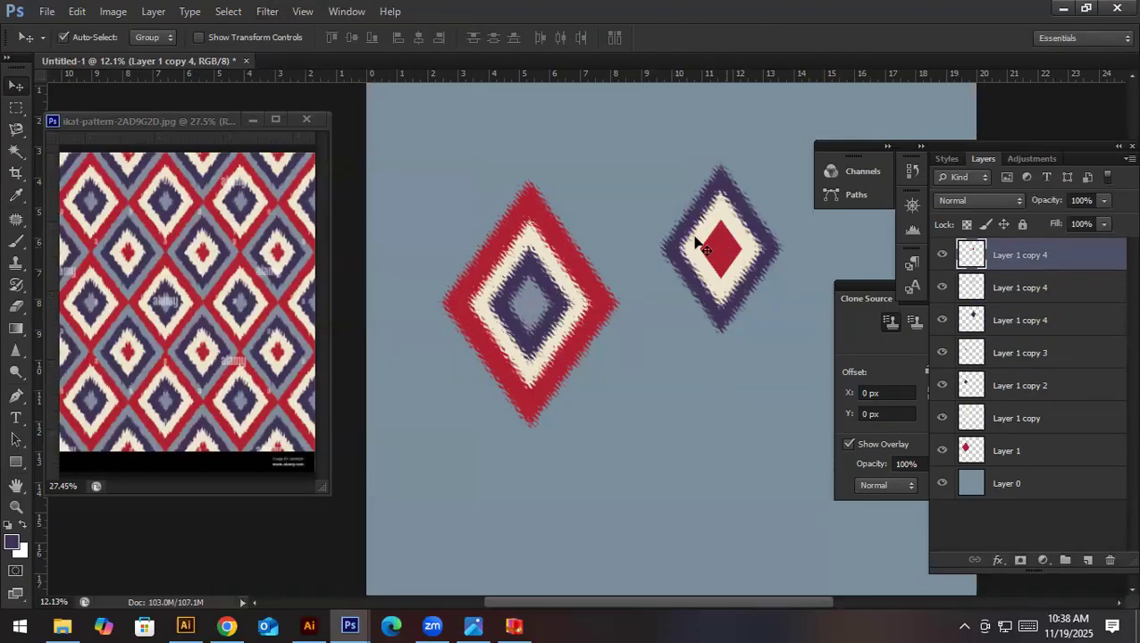
left_click(267, 12)
left_click(272, 31)
- Merge the small motif's three diamonds into one layer and the large motif's four diamonds into another
key("alt+shift+bracketleft")
key("alt+shift+bracketleft")
key("ctrl+e")
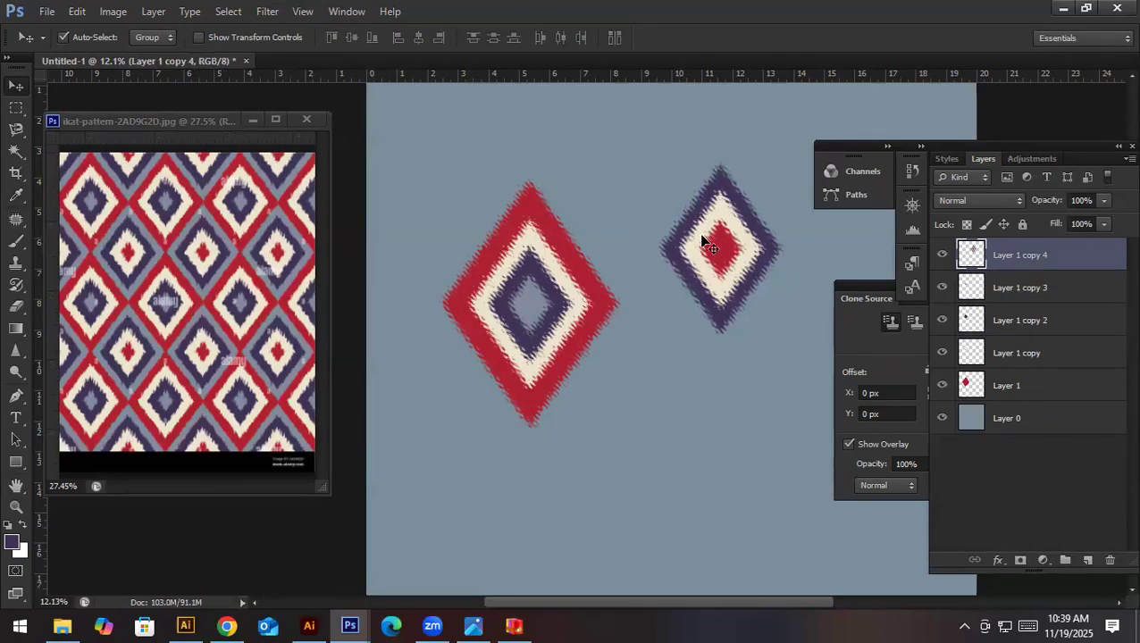
left_click(1027, 287)
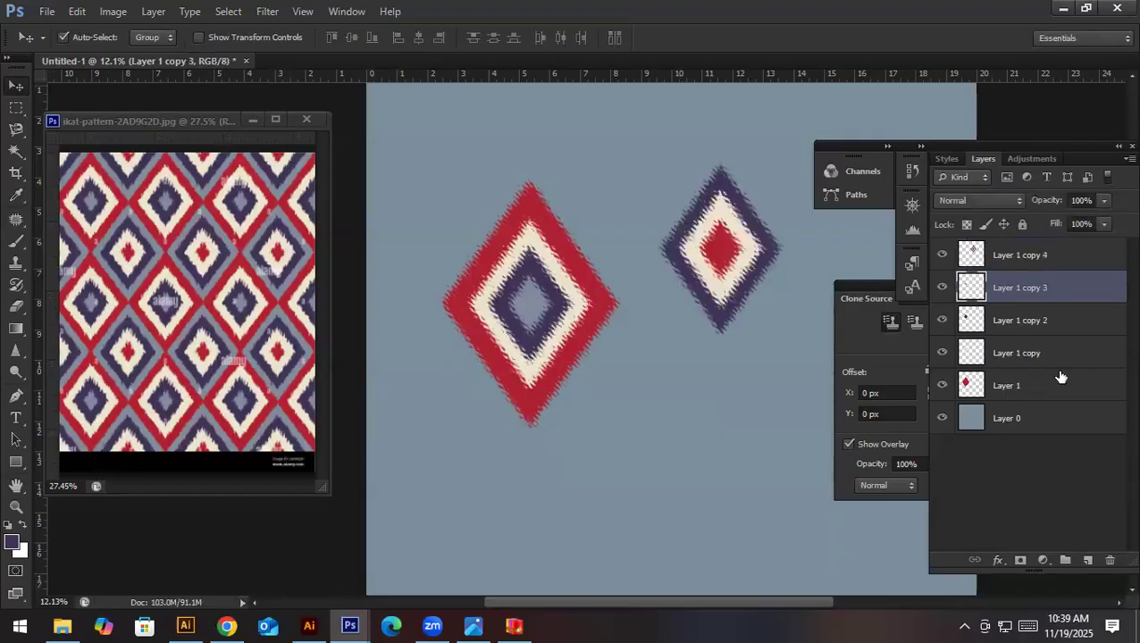
left_click(1056, 391, "shift")
key("ctrl+e")
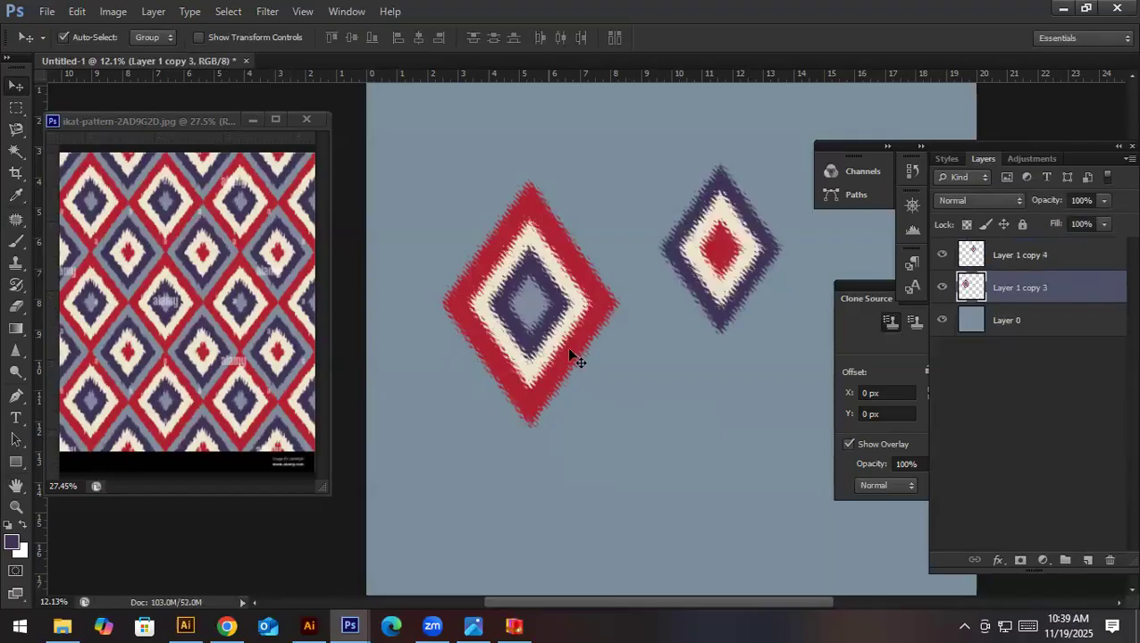
- Move the red-edged motif towards the canvas's upper-left corner and scale it proportionally to about 71%
scroll(568, 351, "down", 2)
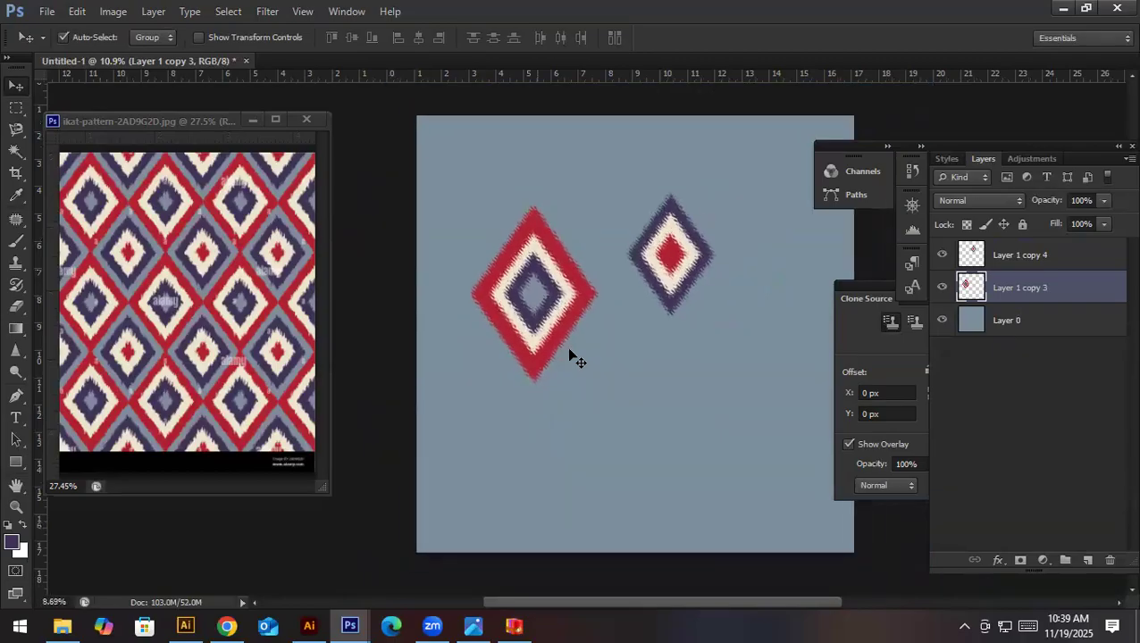
scroll(569, 351, "down", 1)
left_click_drag(538, 285, 513, 245)
key("ctrl+t")
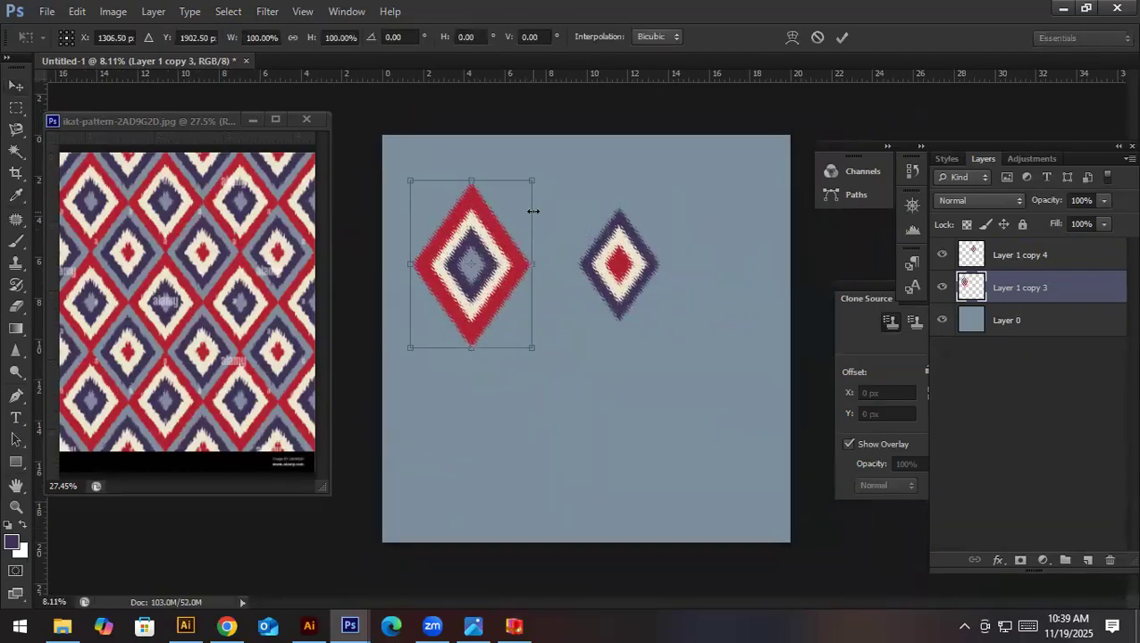
left_click_drag(532, 181, 523, 219)
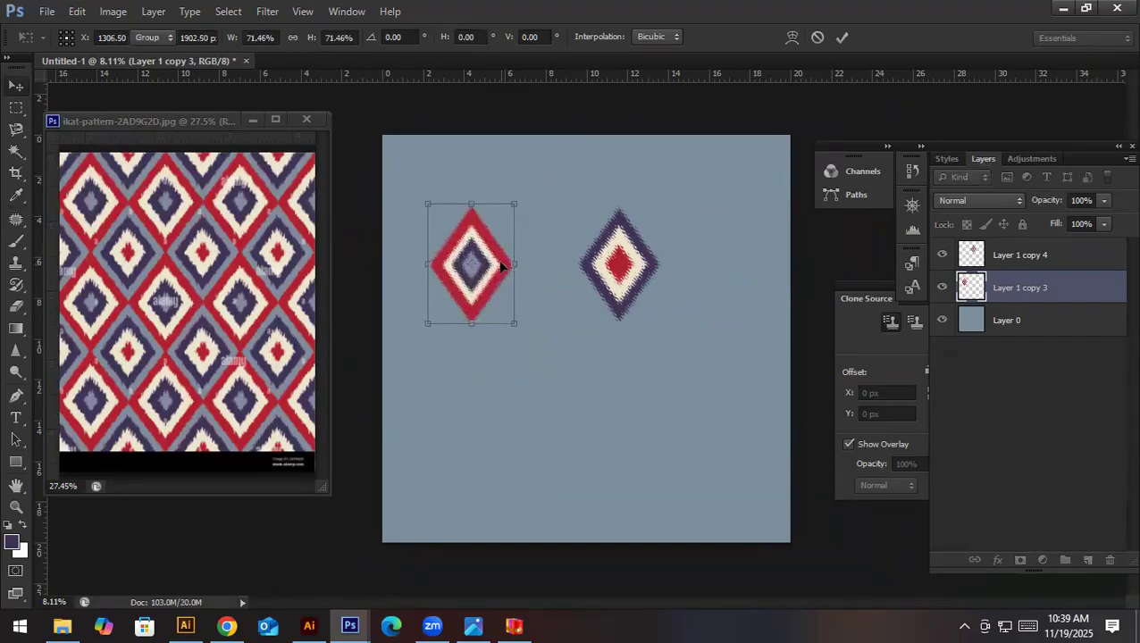
key("Return")
- Place the red-edged motif half across the canvas's left edge and duplicate it four times in a row along the top
left_click_drag(500, 266, 622, 211)
left_click_drag(620, 207, 725, 210)
left_click(416, 210)
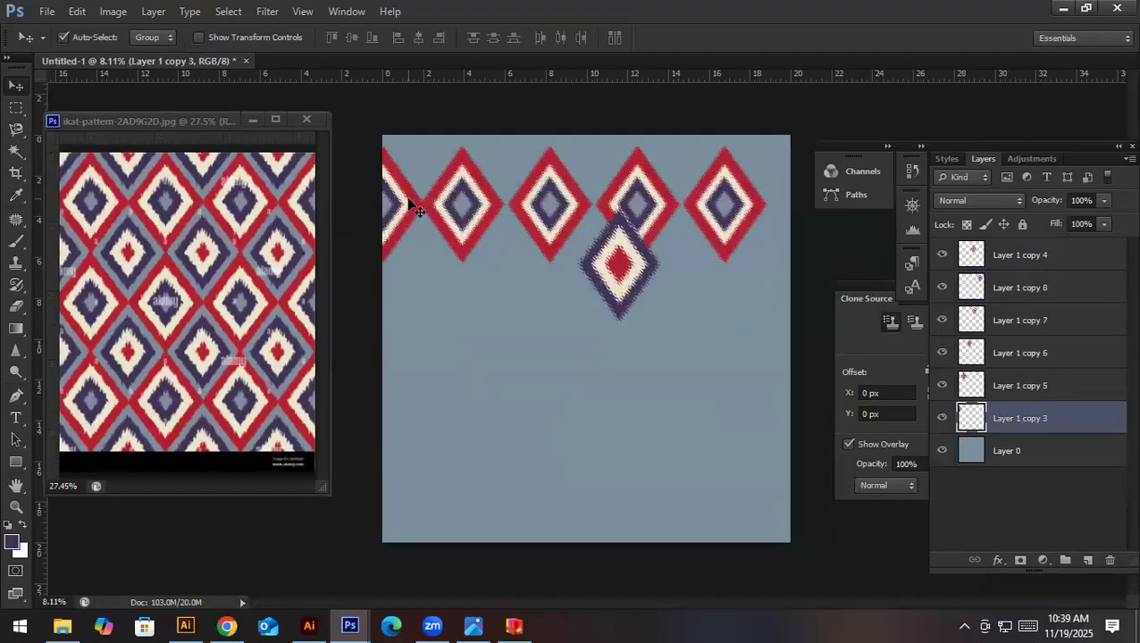
- Cut the half motif at the canvas's left edge with a rectangular selection and paste it in place on its own layer
key("m")
left_click_drag(442, 127, 236, 334)
key("ctrl+x")
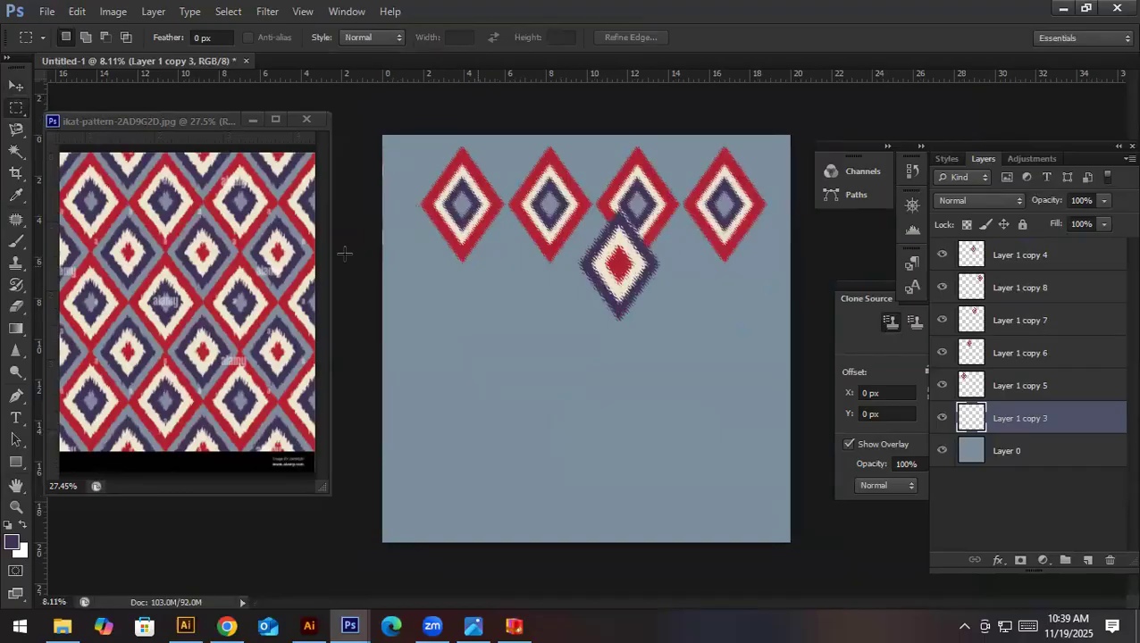
key("ctrl+shift+v")
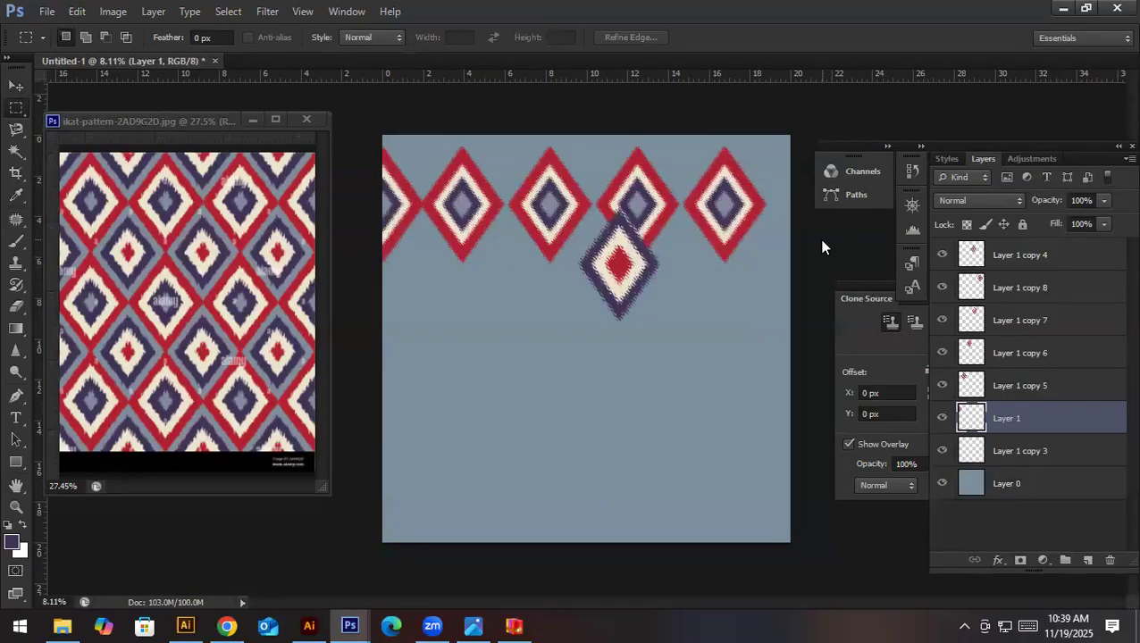
- Move the remaining half motif on Layer 1 copy 3 horizontally by 20 in to the canvas's right edge
left_click(1012, 455)
key("ctrl+t")
left_click_drag(368, 225, 780, 236)
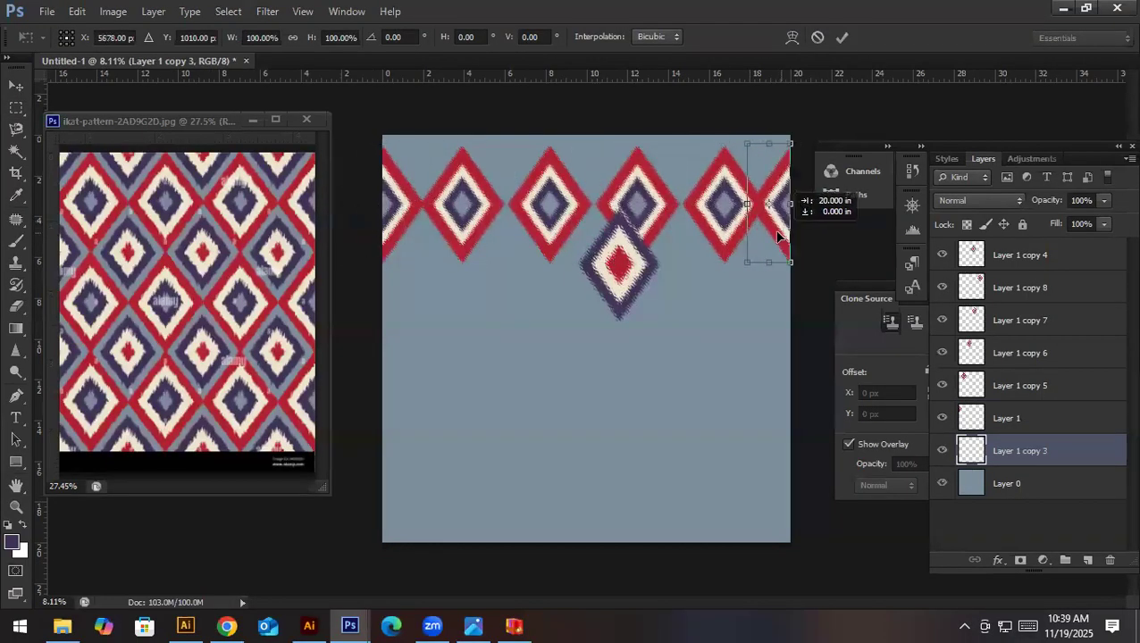
key("Return")
- Nudge the first and second full red-edged motifs left to close the gaps beside the left half motif
key("v")
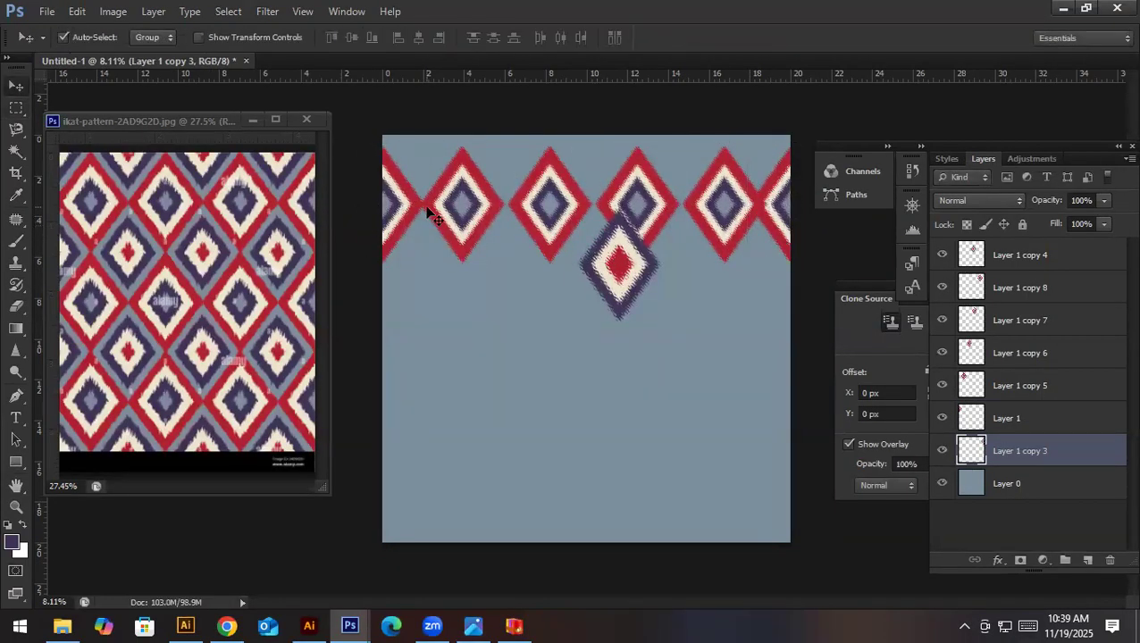
left_click(446, 209)
key("shift+Left")
key("shift+Left")
key("shift+Left")
key("shift+Left")
key("shift+Left")
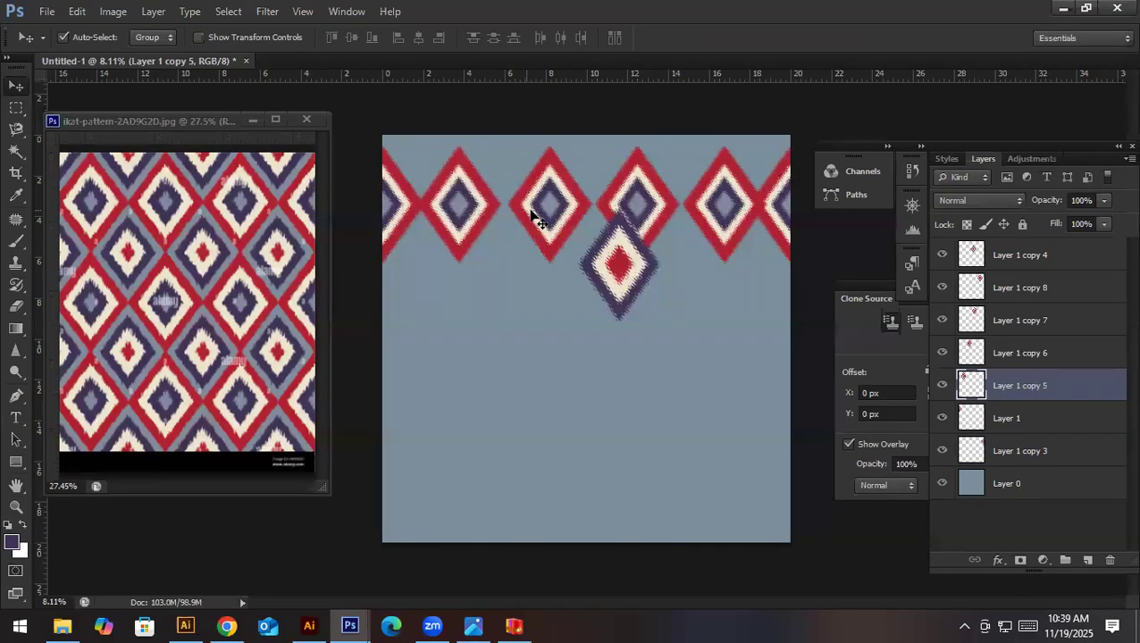
left_click(532, 212)
key("shift+Left")
key("shift+Left")
key("shift+Left")
key("shift+Left")
key("shift+Left")
key("shift+Left")
key("shift+Left")
key("shift+Left")
key("shift+Left")
key("shift+Left")
key("shift+Left")
key("shift+Left")
key("shift+Left")
key("shift+Left")
key("shift+Left")
key("shift+Left")
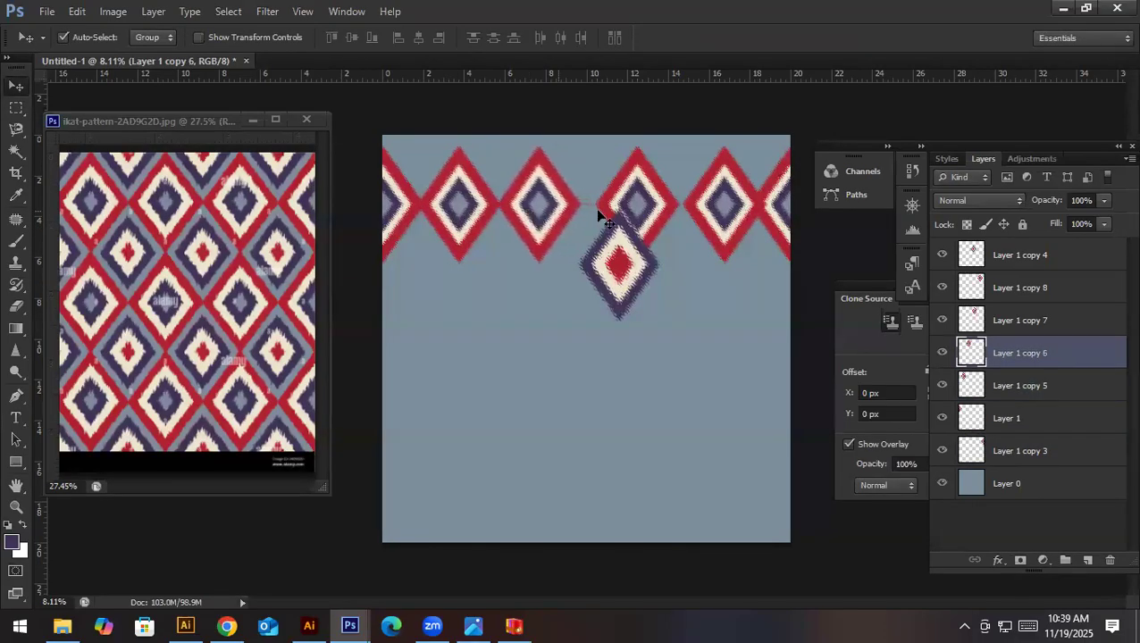
- Shift the third and fourth full red-edged motifs left, and nudge the third back right to meet the fourth
left_click_drag(615, 205, 603, 204)
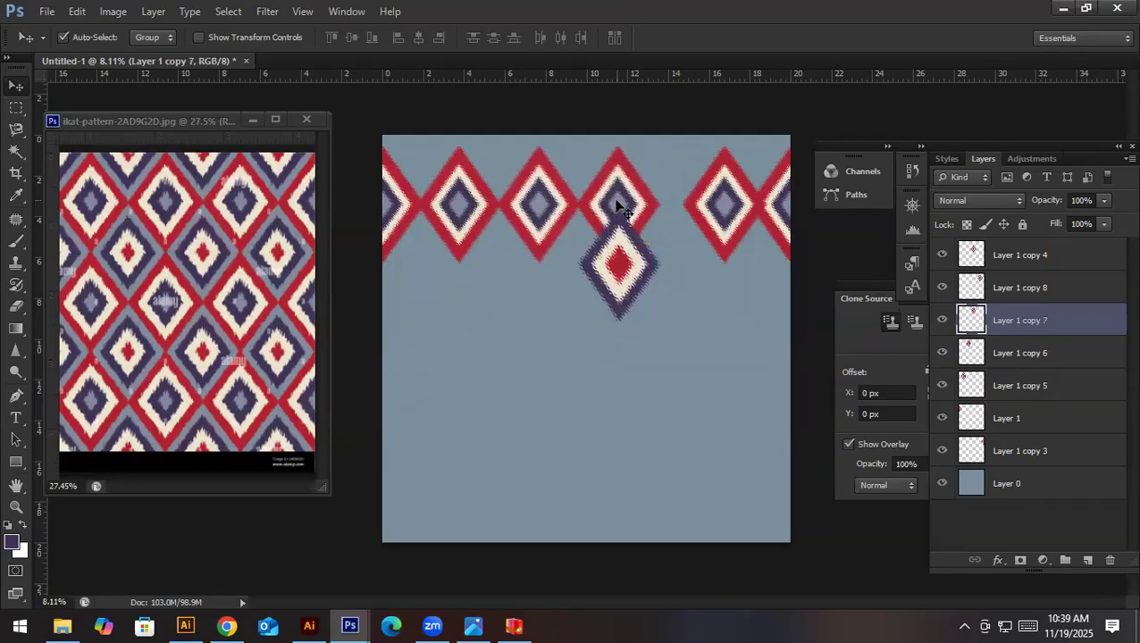
left_click_drag(702, 217, 687, 217)
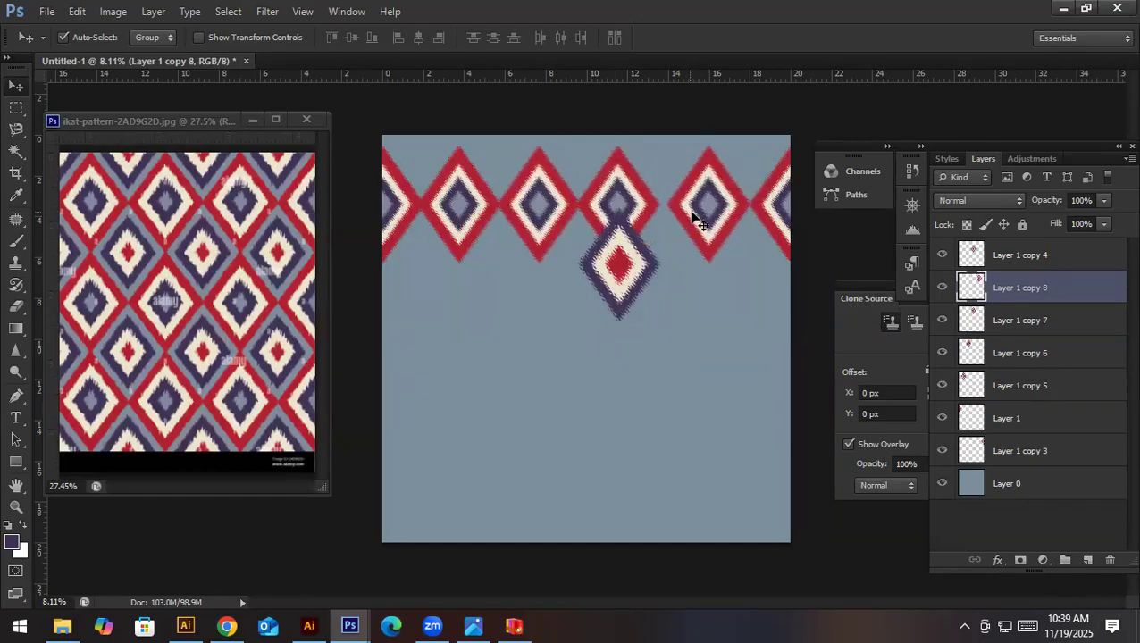
left_click(649, 207)
key("shift+Right")
key("shift+Right")
key("shift+Right")
key("shift+Right")
key("shift+Right")
key("shift+Right")
key("shift+Right")
key("shift+Right")
key("shift+Right")
key("shift+Right")
key("shift+Right")
key("shift+Right")
key("shift+Right")
key("shift+Right")
key("shift+Right")
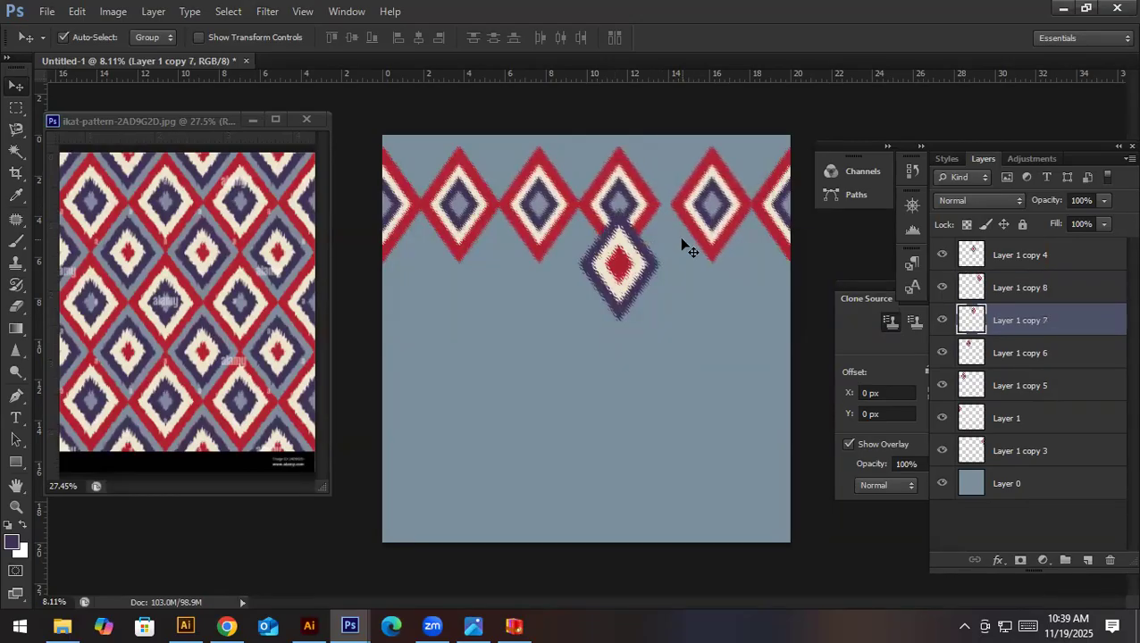
key("shift+Right")
- Nudge the second and first full red-edged motifs right to spread the row's spacing
left_click(571, 208)
key("shift+Right")
key("shift+Right")
key("shift+Right")
key("shift+Right")
key("shift+Right")
key("shift+Right")
key("shift+Right")
key("shift+Right")
key("shift+Right")
key("shift+Right")
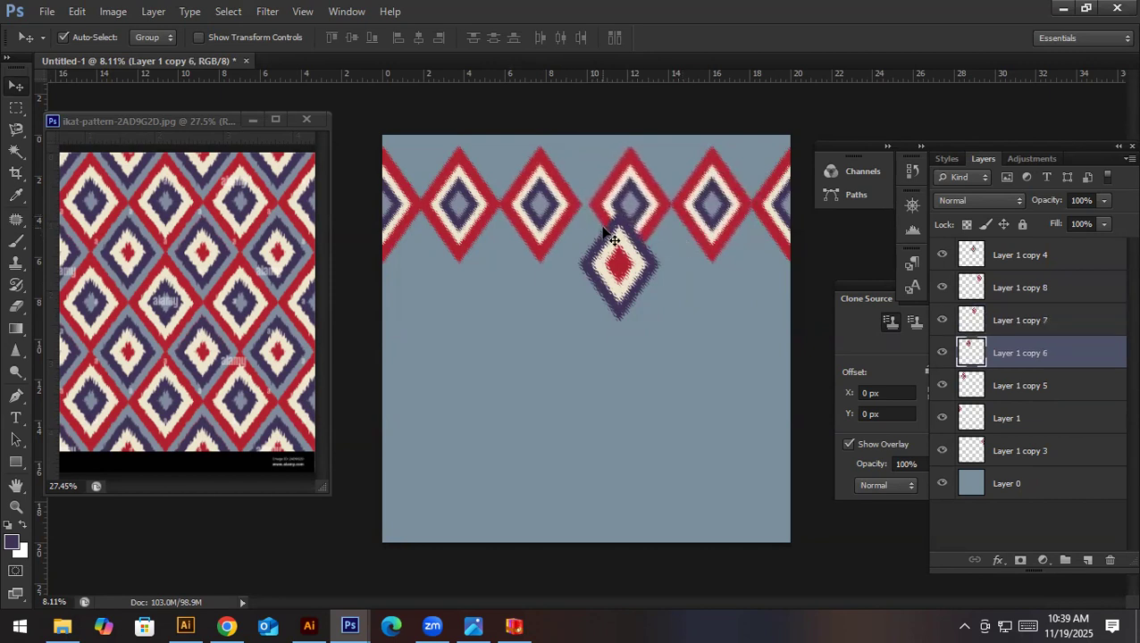
key("shift+Right")
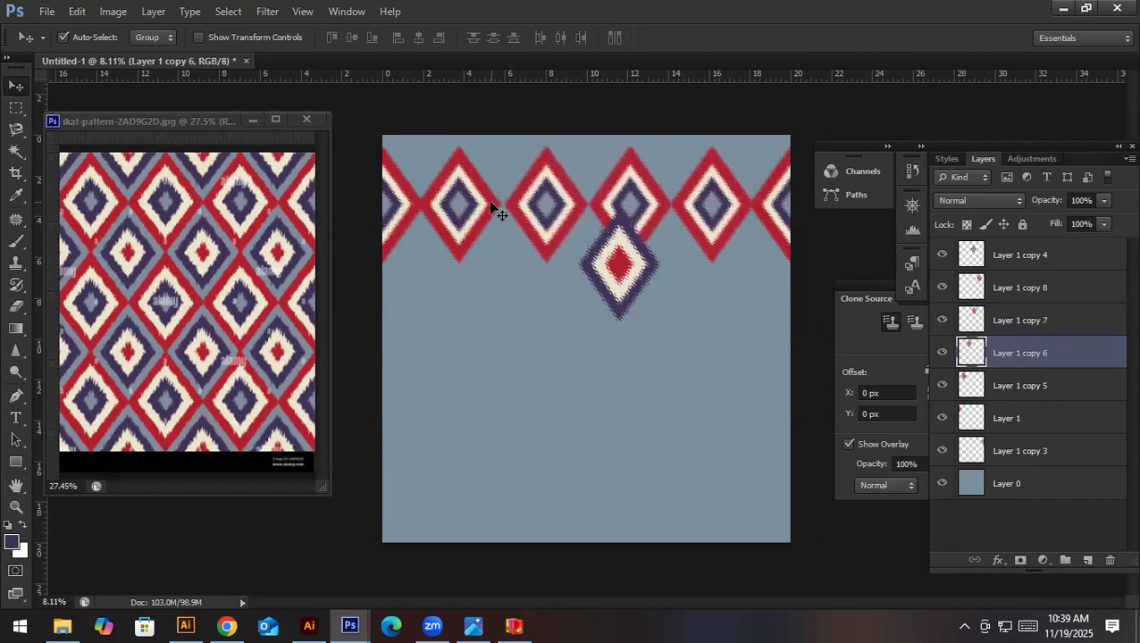
left_click(493, 209)
key("shift+Right")
key("shift+Right")
key("shift+Right")
key("shift+Right")
- Nudge the second, third and fourth full red-edged motifs slightly left to even out the row's spacing
left_click(543, 219)
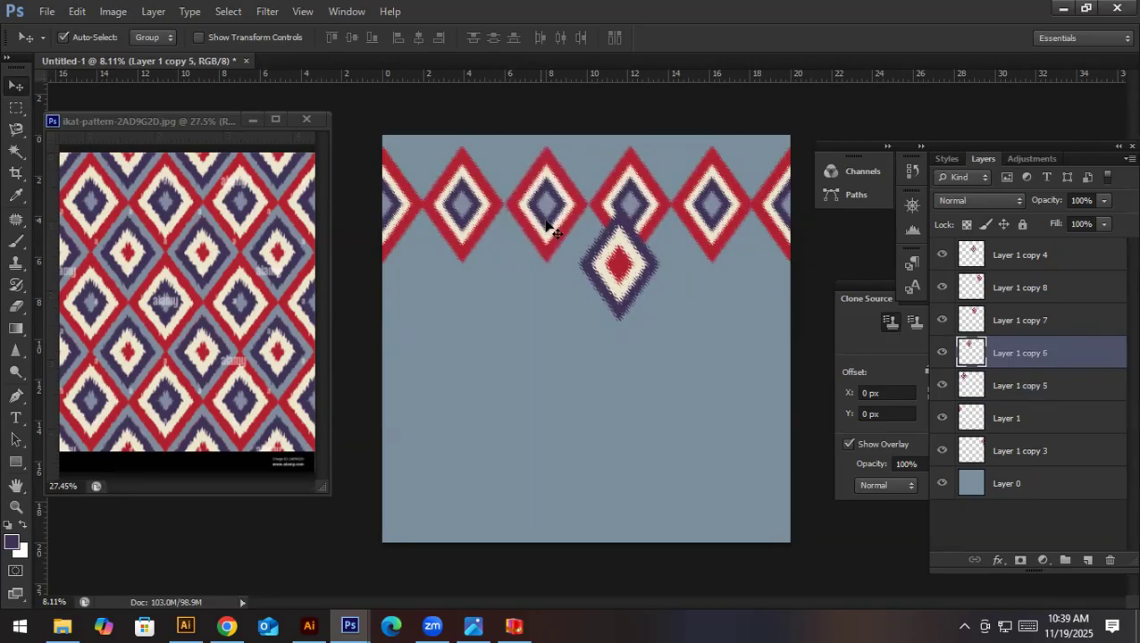
key("shift+Left")
key("shift+Left")
left_click(620, 206)
key("shift+Left")
key("shift+Left")
key("shift+Left")
key("shift+Left")
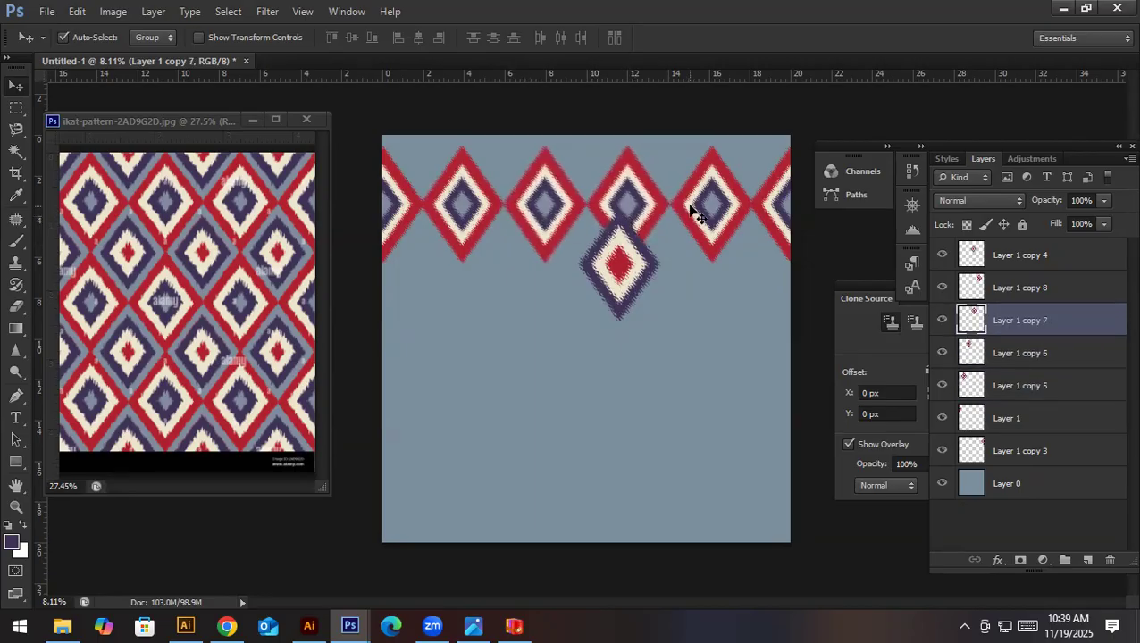
left_click(693, 211)
key("shift+Left")
key("shift+Left")
- Move the purple-edged motif below the gap between the left half motif and first full red-edged motif, scale it down slightly, and nudge it up
left_click_drag(632, 266, 439, 282)
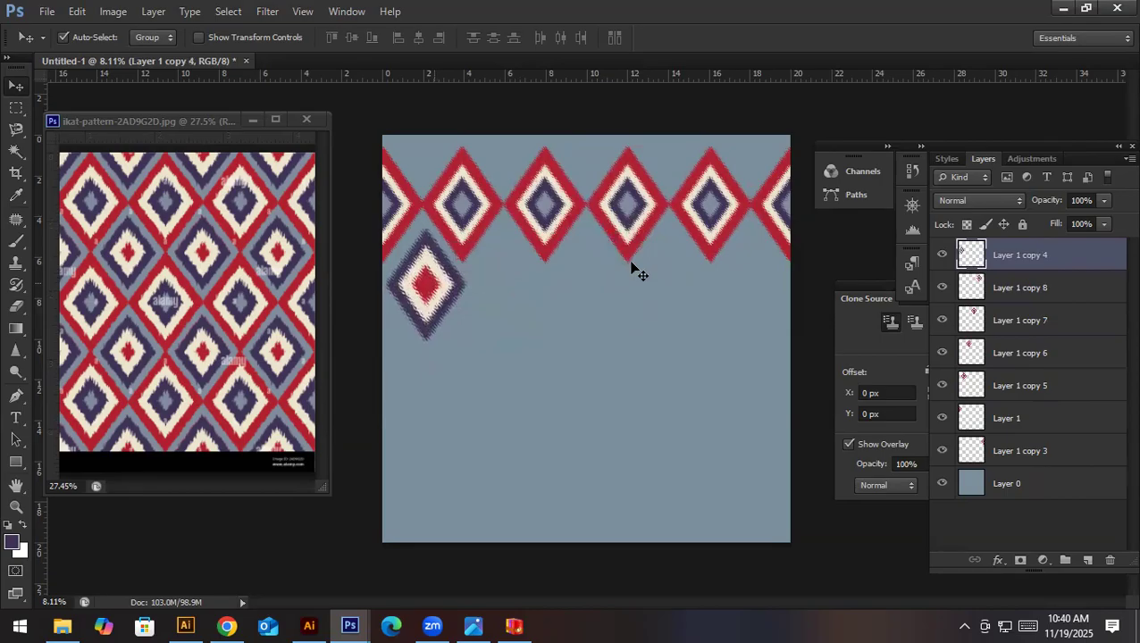
key("ctrl+t")
left_click_drag(463, 231, 455, 234)
key("Return")
key("shift+Up")
key("shift+Up")
key("shift+Up")
key("shift+Up")
key("shift+Up")
key("shift+Up")
key("shift+Up")
key("shift+Up")
key("shift+Up")
key("shift+Up")
key("shift+Up")
key("shift+Up")
key("shift+Up")
key("shift+Up")
key("shift+Up")
key("shift+Up")
key("shift+Up")
key("shift+Up")
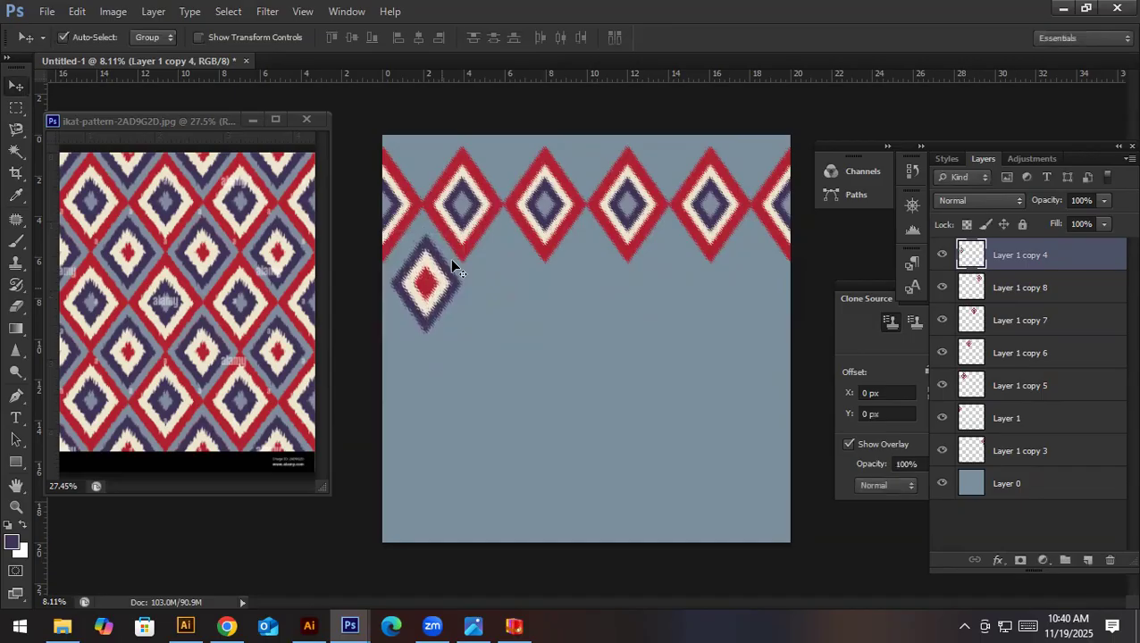
key("shift+Left")
key("shift+Right")
key("shift+Left")
- Duplicate the purple-edged motif across the second row, one beneath each gap between red-edged motifs, making five in all
left_click_drag(432, 283, 751, 273)
key("shift+Right")
key("shift+Right")
key("shift+Right")
key("shift+Right")
key("shift+Right")
key("shift+Right")
key("shift+Right")
key("shift+Right")
key("shift+Right")
key("shift+Right")
key("shift+Right")
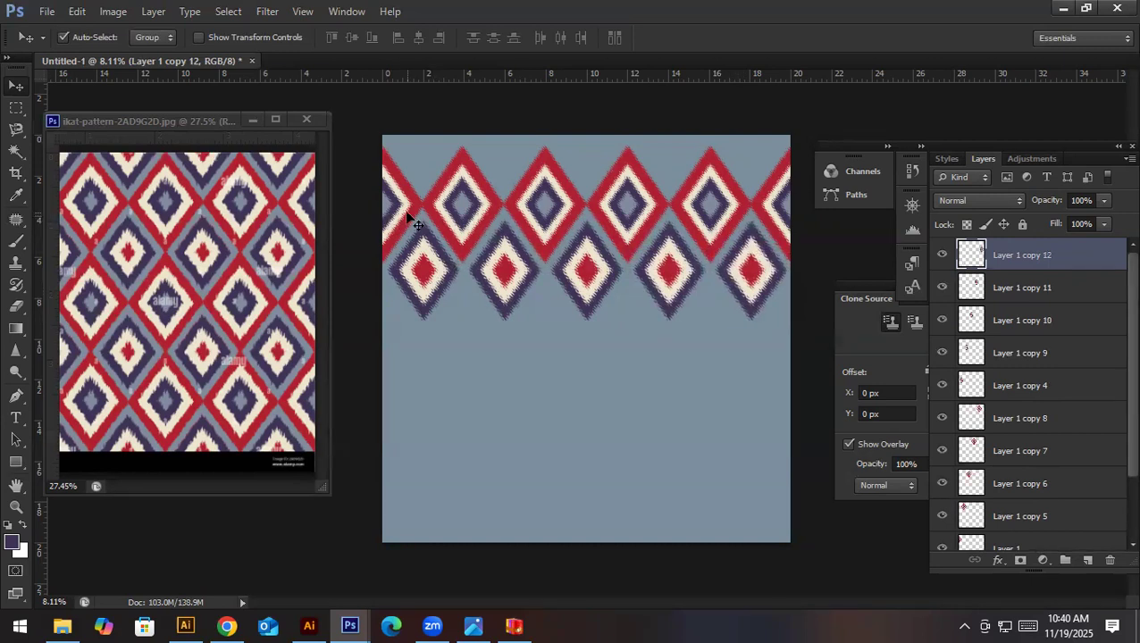
- Duplicate the whole red-edged row, including both half motifs, below the purple-edged row and nudge it up to interlock
left_click(461, 206)
left_click(461, 206, "shift")
left_click(563, 209, "shift")
left_click(625, 210, "shift")
left_click(725, 209, "shift")
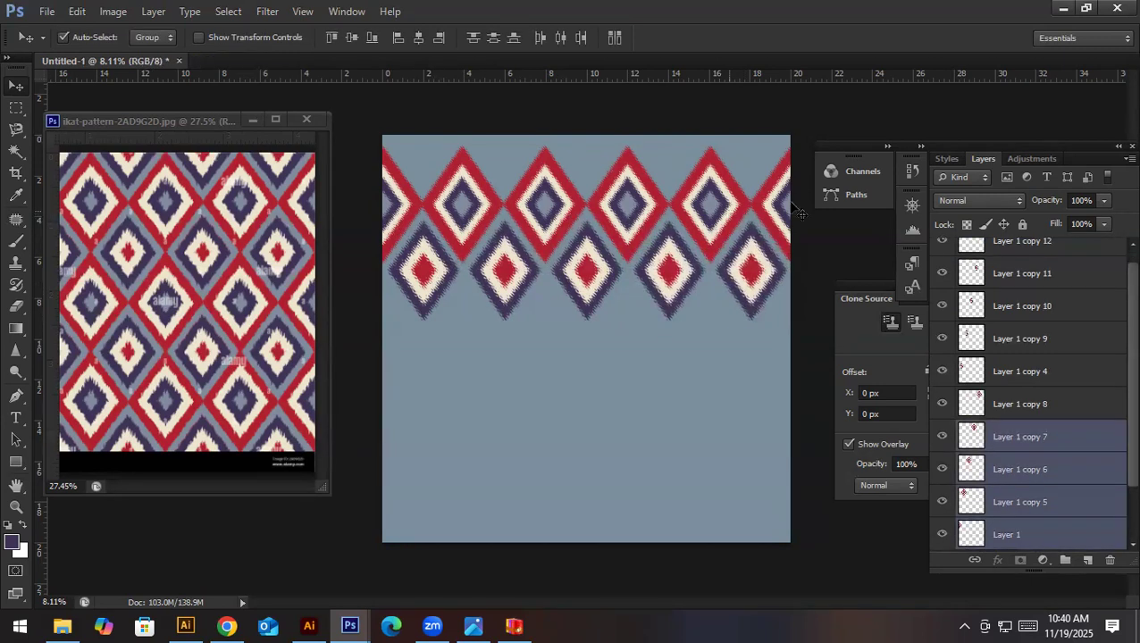
left_click_drag(701, 206, 701, 363)
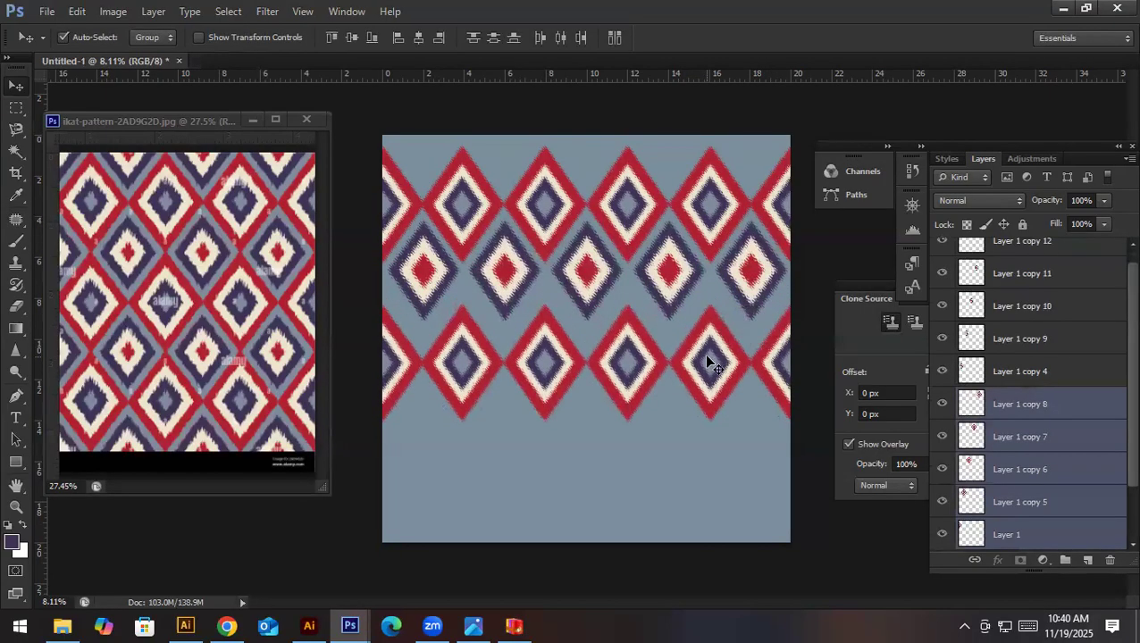
key("shift+Up")
key("shift+Up")
key("shift+Up")
key("shift+Up")
key("shift+Up")
key("shift+Up")
key("shift+Up")
key("shift+Up")
key("shift+Up")
key("shift+Up")
key("shift+Up")
key("shift+Up")
key("shift+Up")
key("shift+Up")
key("shift+Up")
key("shift+Up")
key("shift+Up")
key("shift+Up")
key("shift+Up")
key("shift+Up")
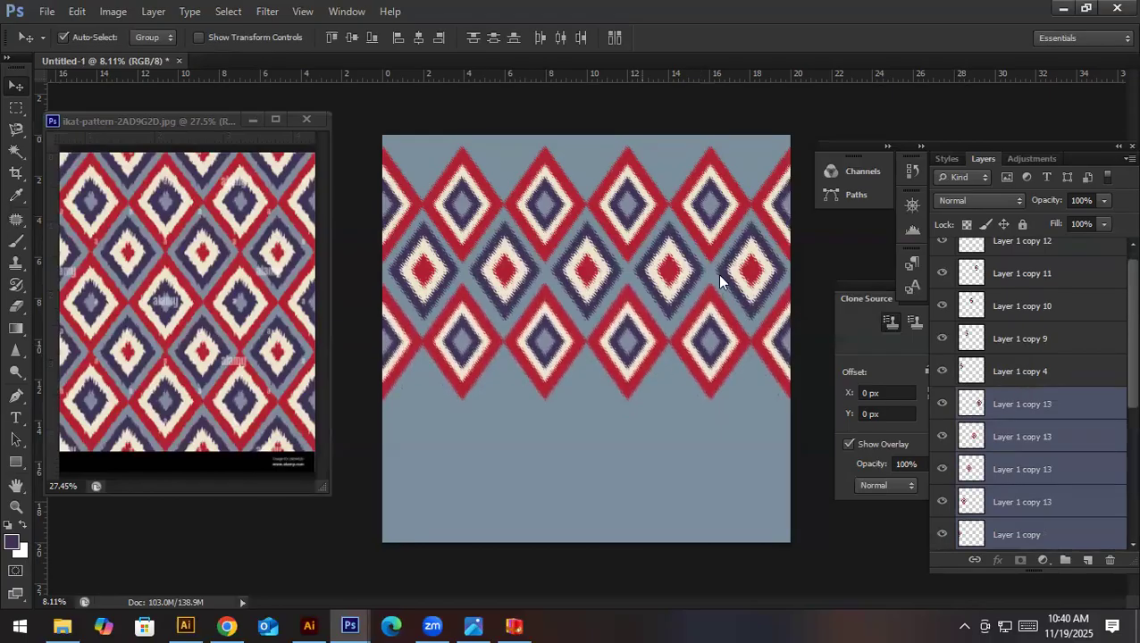
- Duplicate the five purple-edged motifs as a new row fitted beneath the second red-edged row
left_click(750, 270)
left_click(681, 268, "shift")
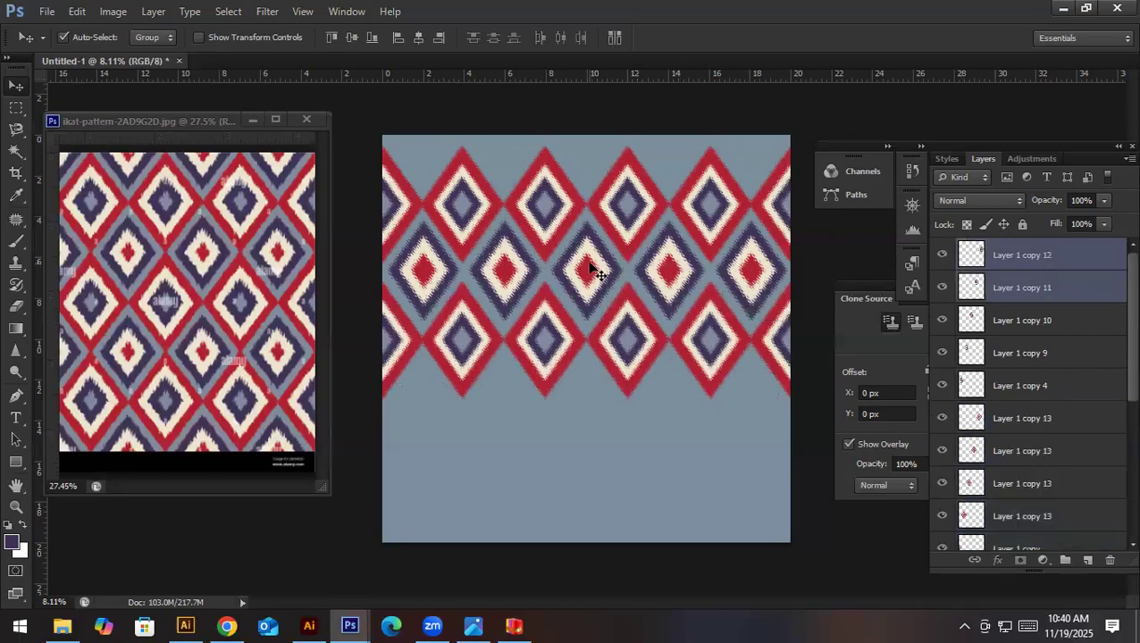
left_click(509, 267, "shift")
left_click(447, 272, "shift")
left_click(666, 270, "shift")
left_click_drag(666, 270, 682, 413)
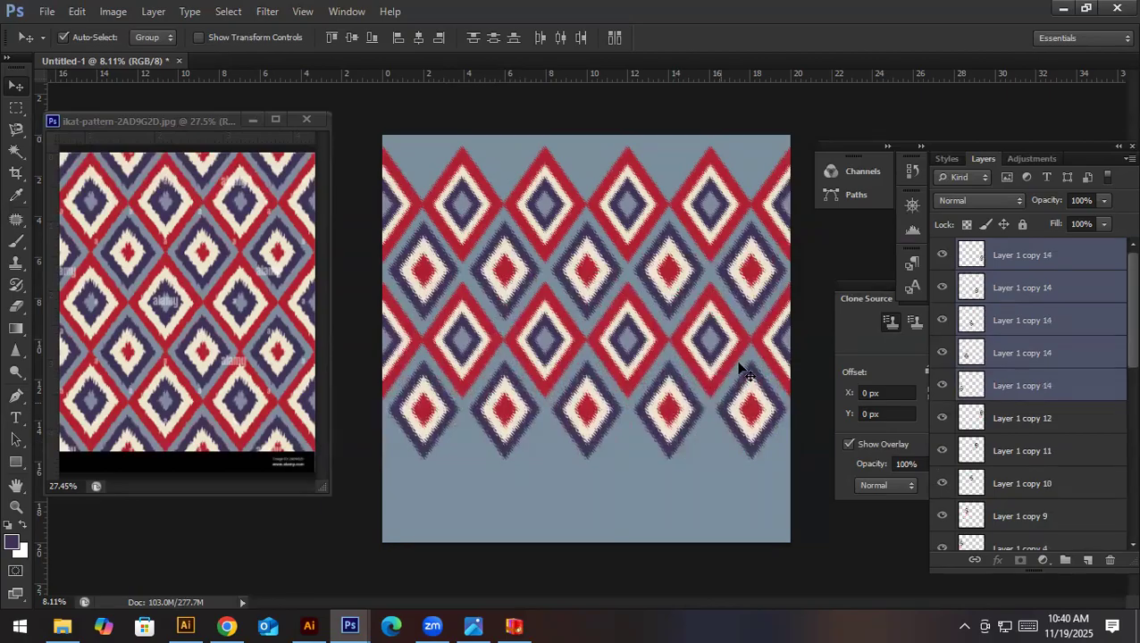
- Duplicate the second red-edged row, including both half motifs, beneath the second purple-edged row and nudge it up into place
left_click(777, 365)
left_click(725, 355, "shift")
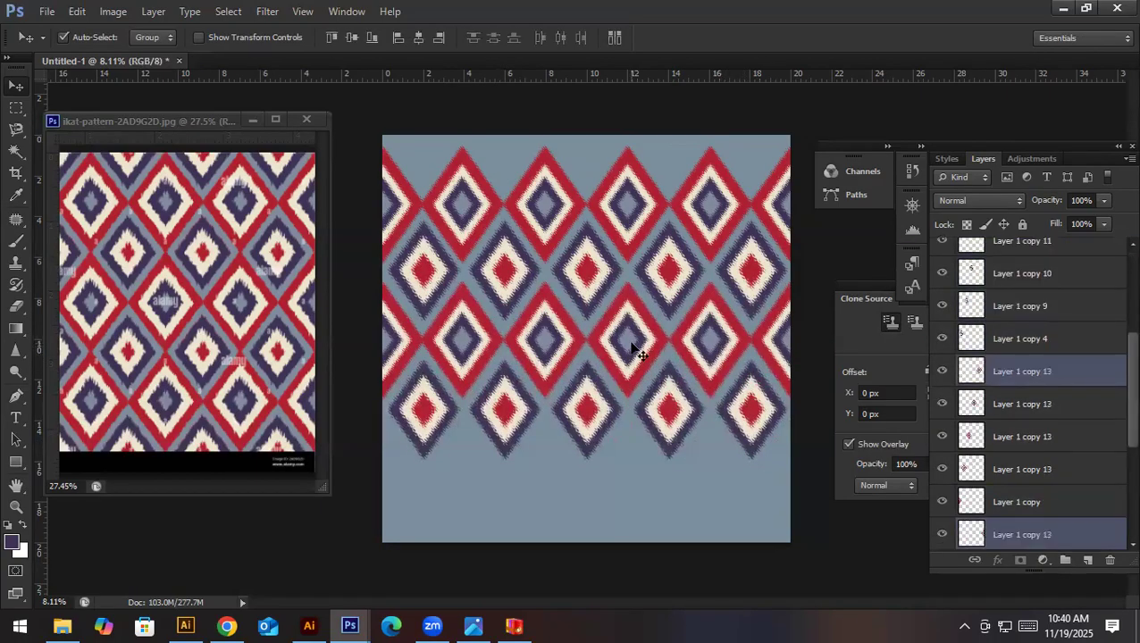
left_click(631, 346, "shift")
left_click(551, 345, "shift")
left_click(468, 345, "shift")
left_click(402, 344, "shift")
left_click_drag(601, 332, 609, 471)
key("Up")
key("Up")
key("Up")
key("Up")
key("Up")
key("Up")
key("Up")
key("Up")
key("Up")
key("Up")
key("Up")
key("Up")
key("Up")
key("Up")
key("Up")
key("Up")
key("Up")
key("Up")
key("Up")
key("Up")
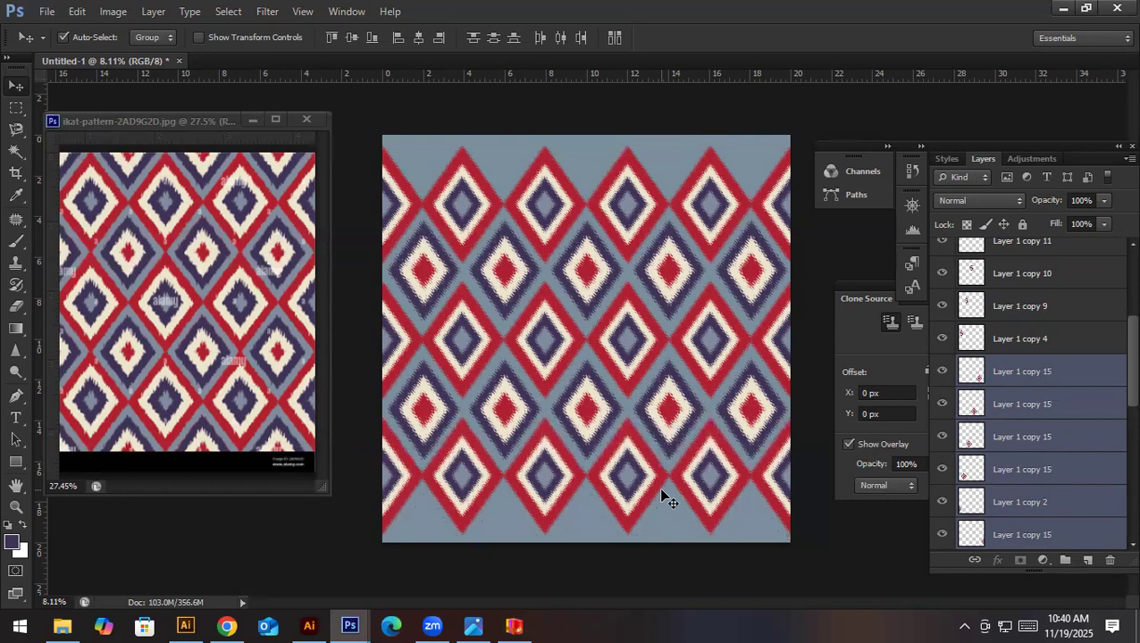
- Duplicate the second purple-edged row down so that it is cut off by the canvas's bottom edge
left_click(750, 425)
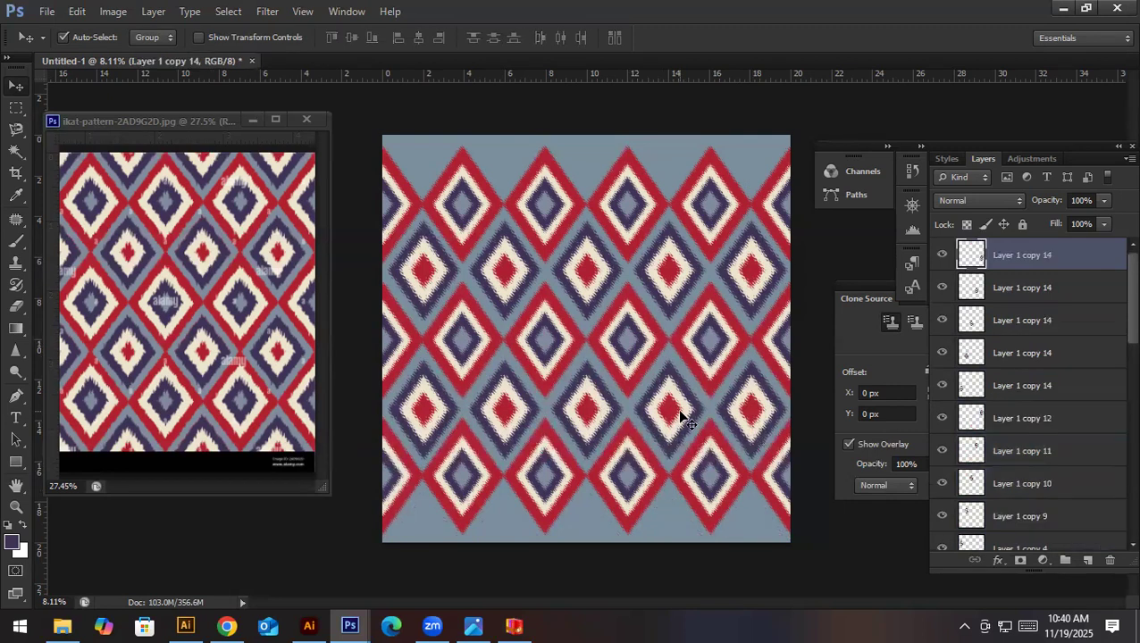
left_click(680, 413, "shift")
left_click(590, 417, "shift")
left_click(501, 419, "shift")
left_click(438, 407, "shift")
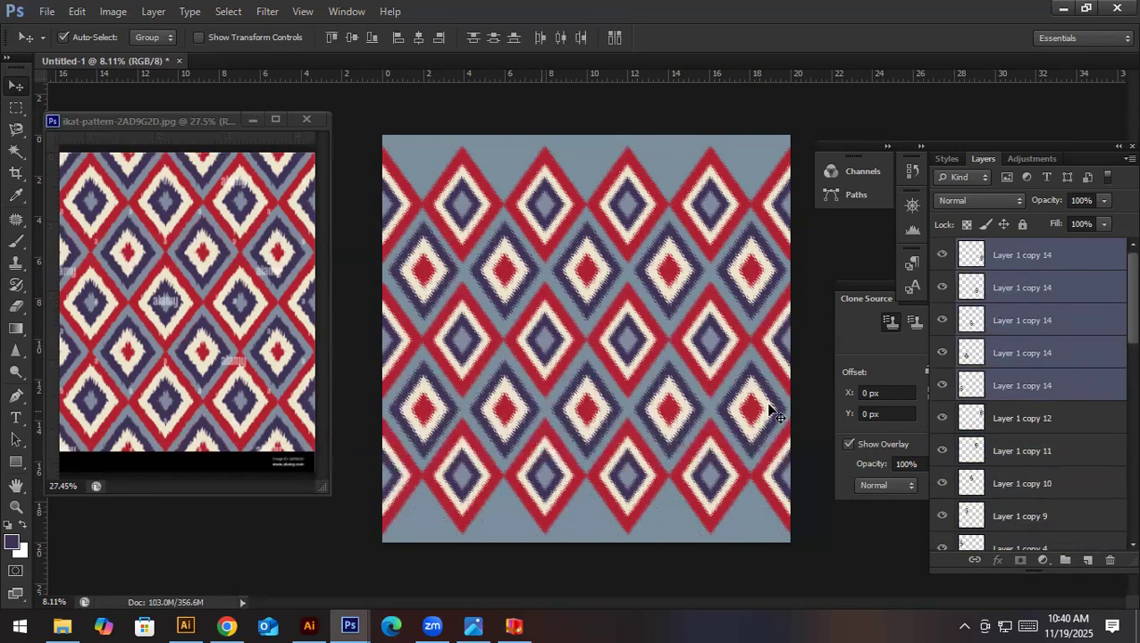
left_click_drag(748, 403, 748, 542)
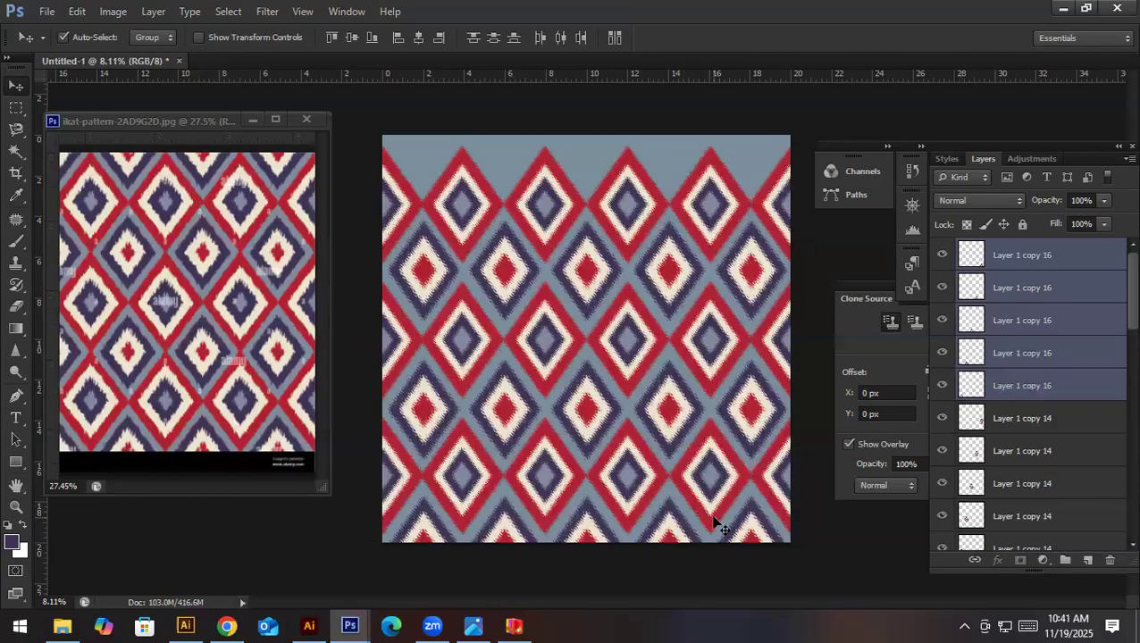
- Merge the bottom purple-edged row, split its visible part onto a separate layer in place, and move the off-canvas remainder to the canvas's top edge
key("ctrl+e")
key("m")
left_click_drag(370, 468, 829, 568)
key("ctrl+x")
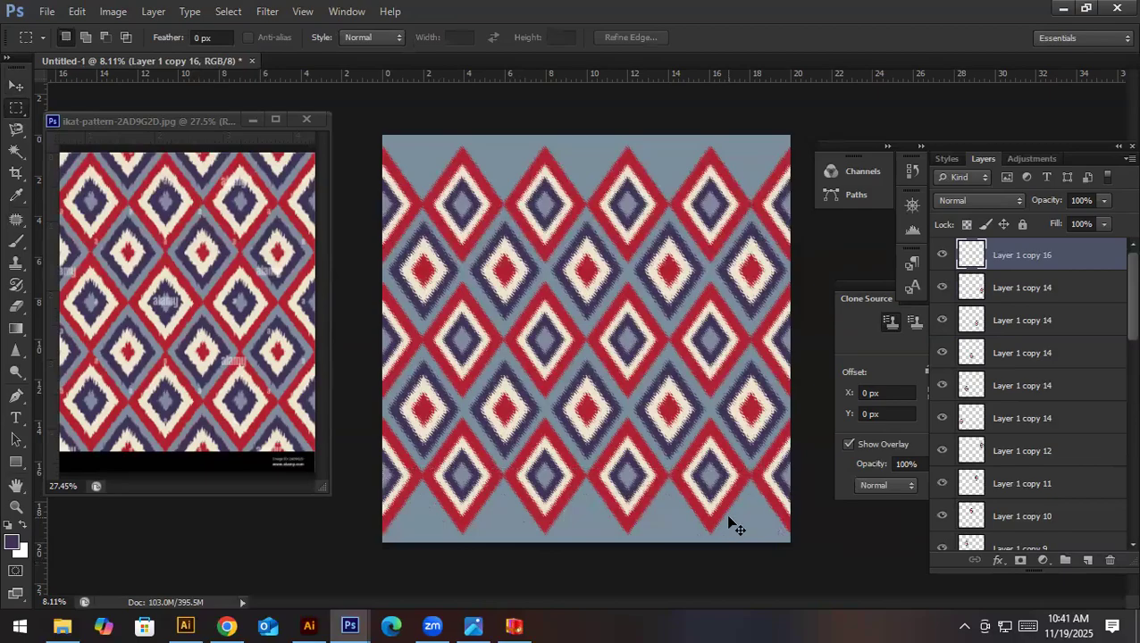
key("ctrl+shift+v")
left_click(1051, 288)
key("ctrl+t")
left_click_drag(660, 555, 617, 154)
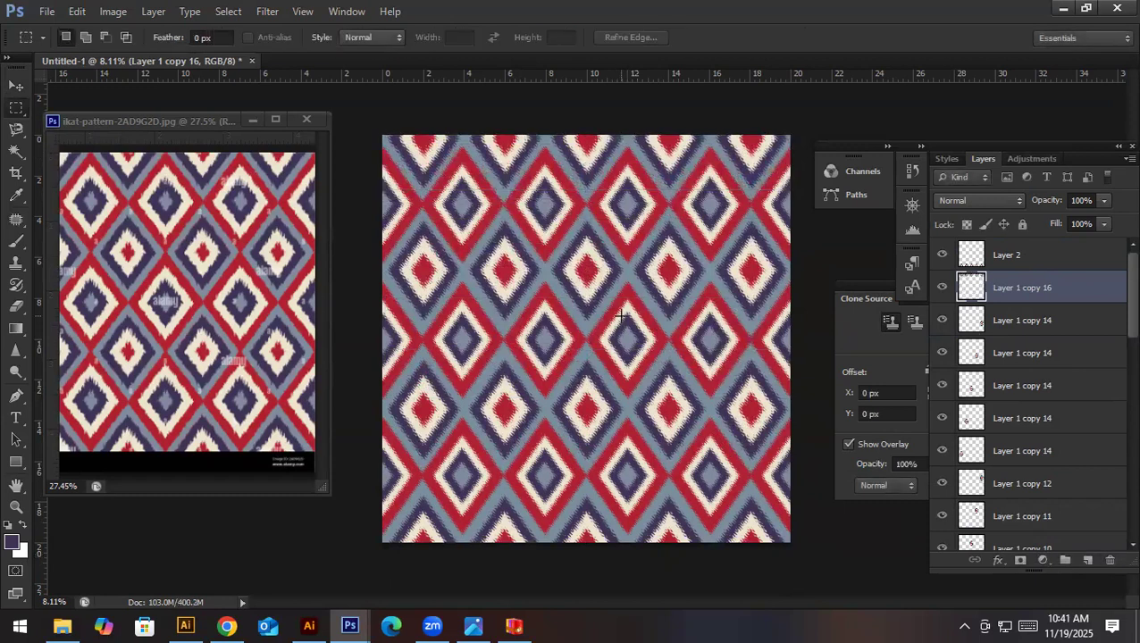
- Save the ikat reference image as a maximum-quality JPEG named "ikat pattern photoshop" in the 3 Days workshop material folder
key("v")
scroll(649, 334, "down", 2)
scroll(623, 336, "up", 1)
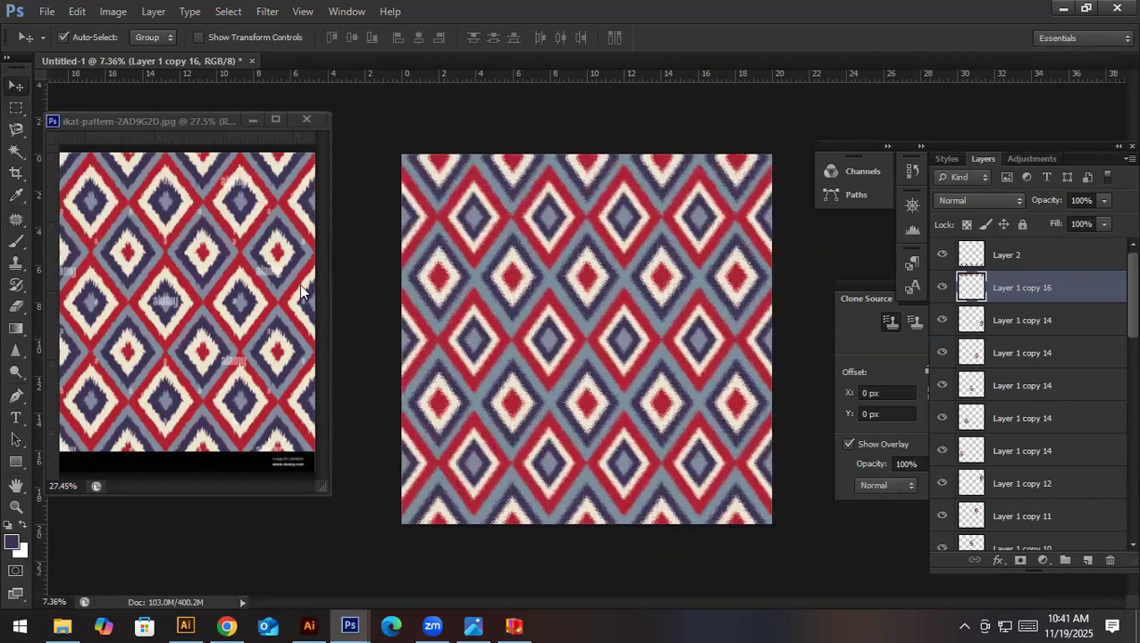
left_click(299, 284)
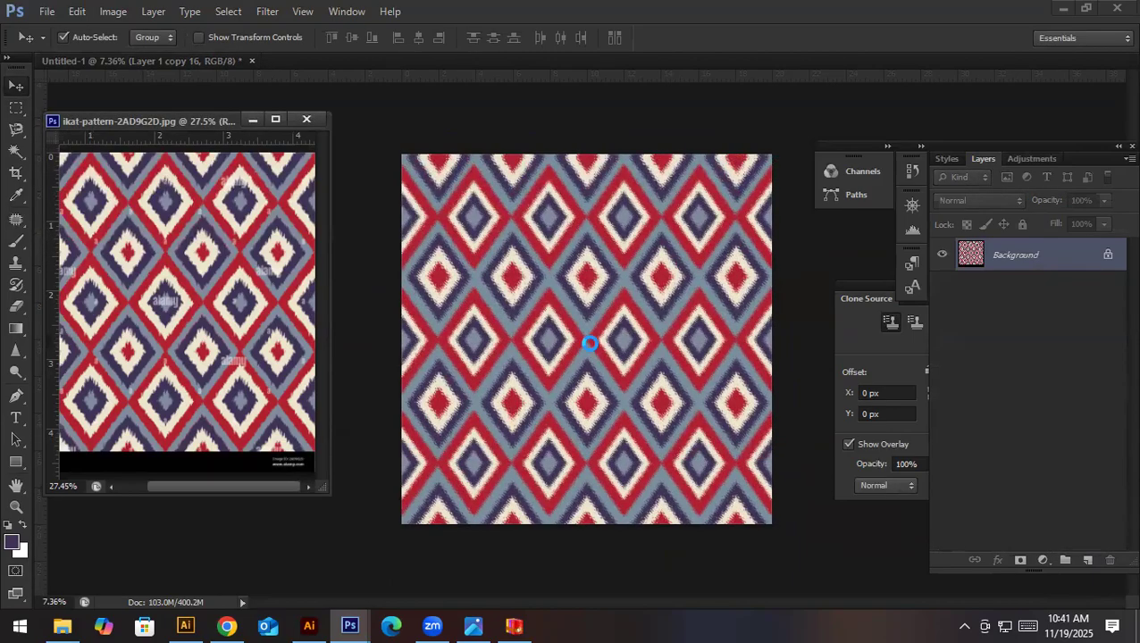
key("ctrl+shift+s")
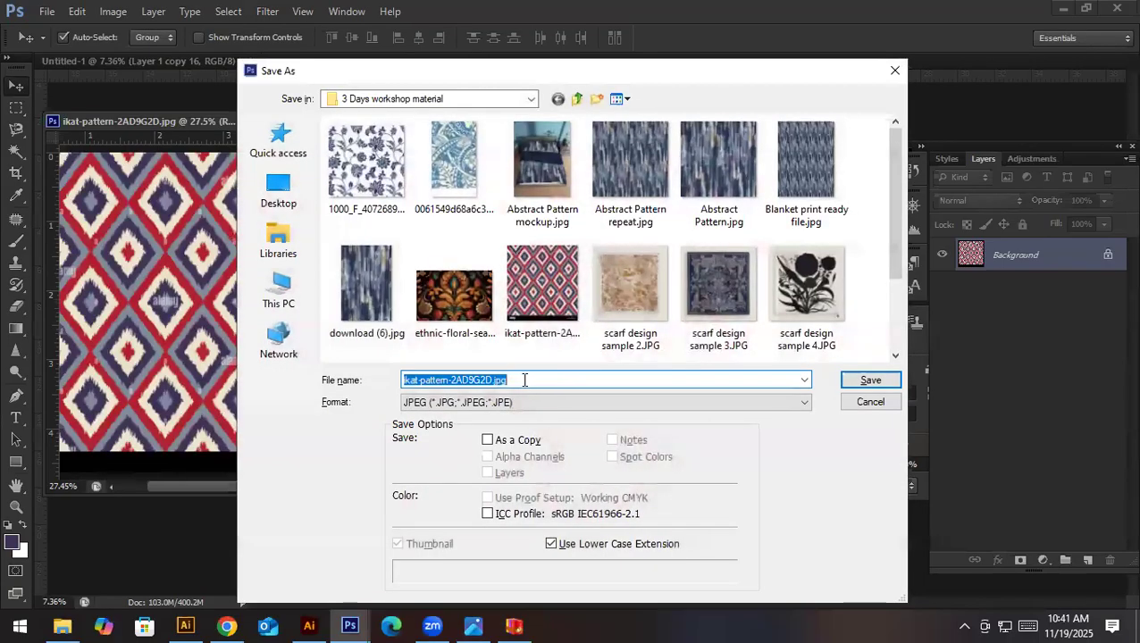
type("ikat pattern")
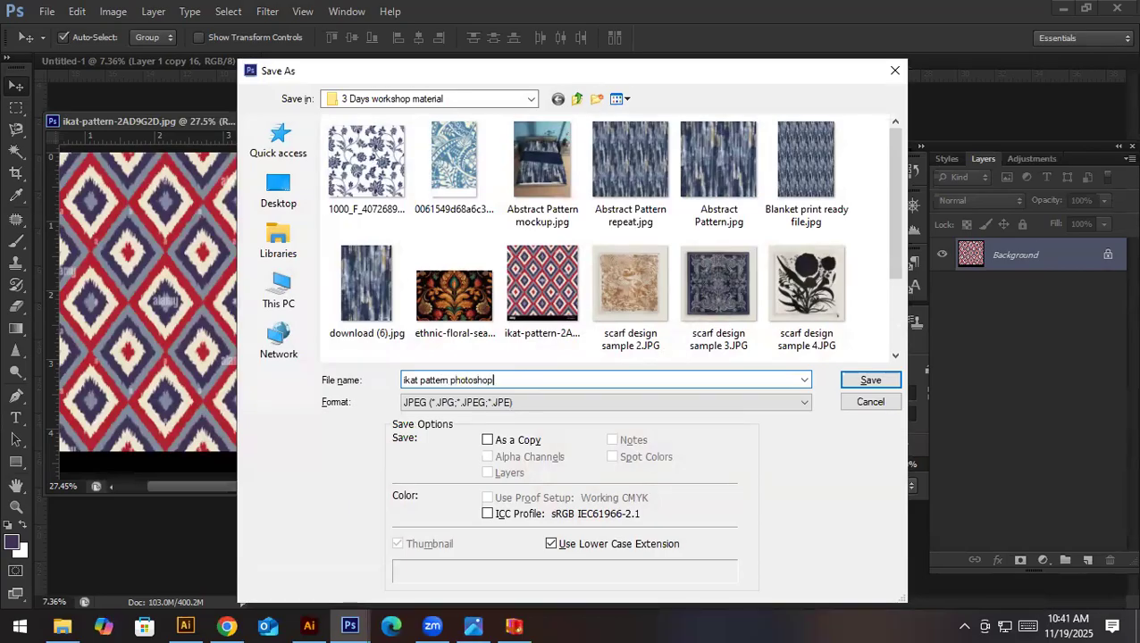
key("Return")
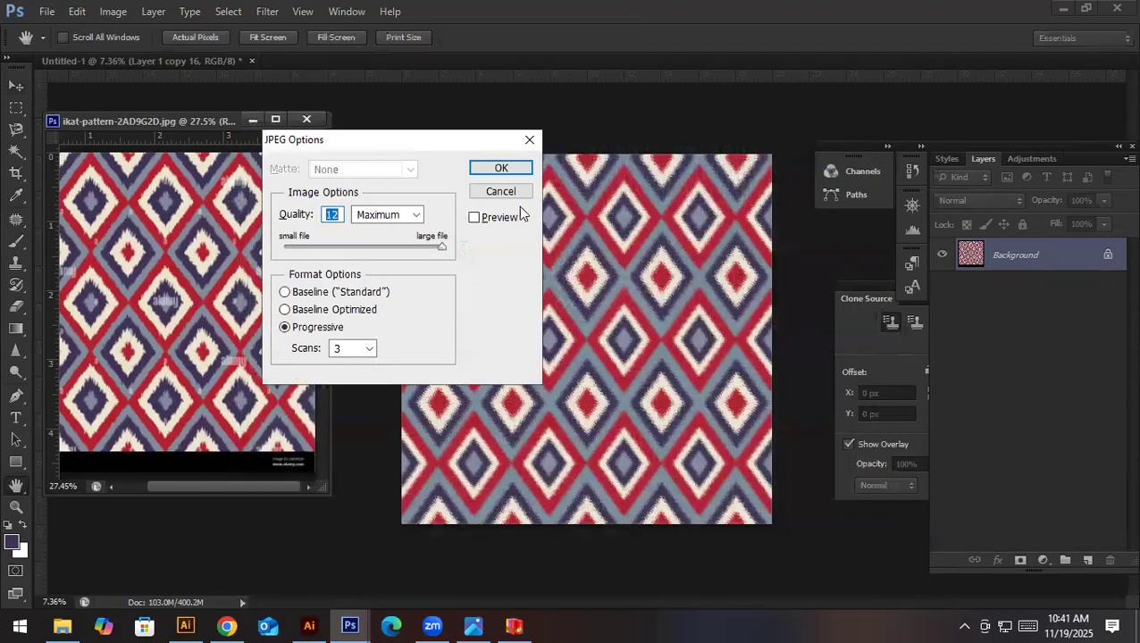
left_click(524, 174)
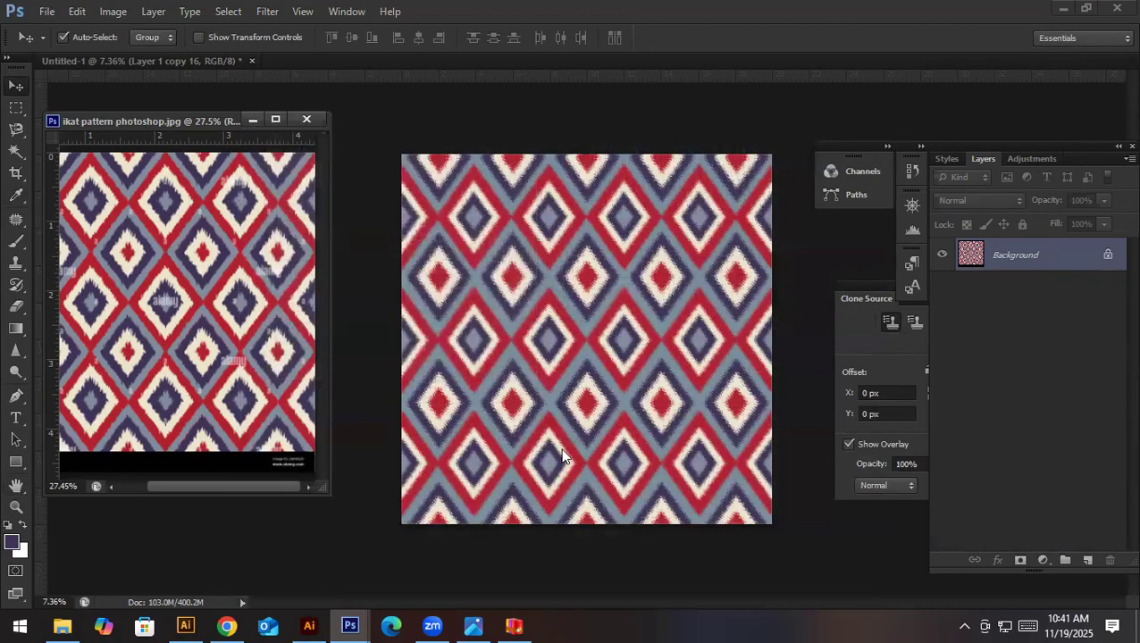
- Save the layered pattern document in Photoshop format as "ikat pattern photoshop.psd" in the 3 Days workshop material folder
key("ctrl+shift+s")
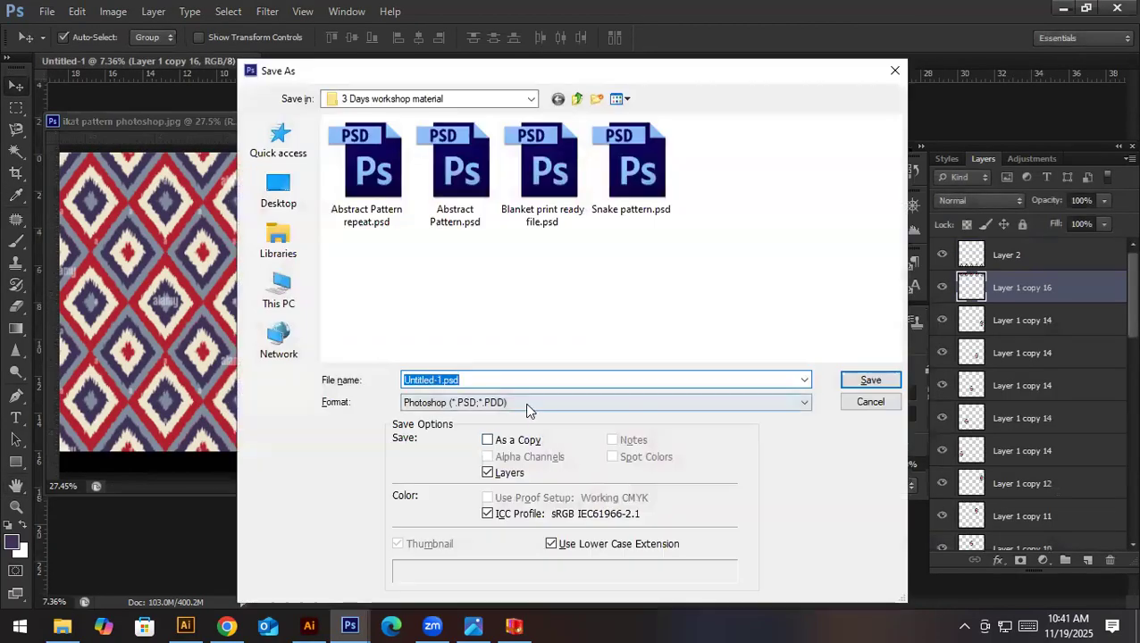
left_click(527, 403)
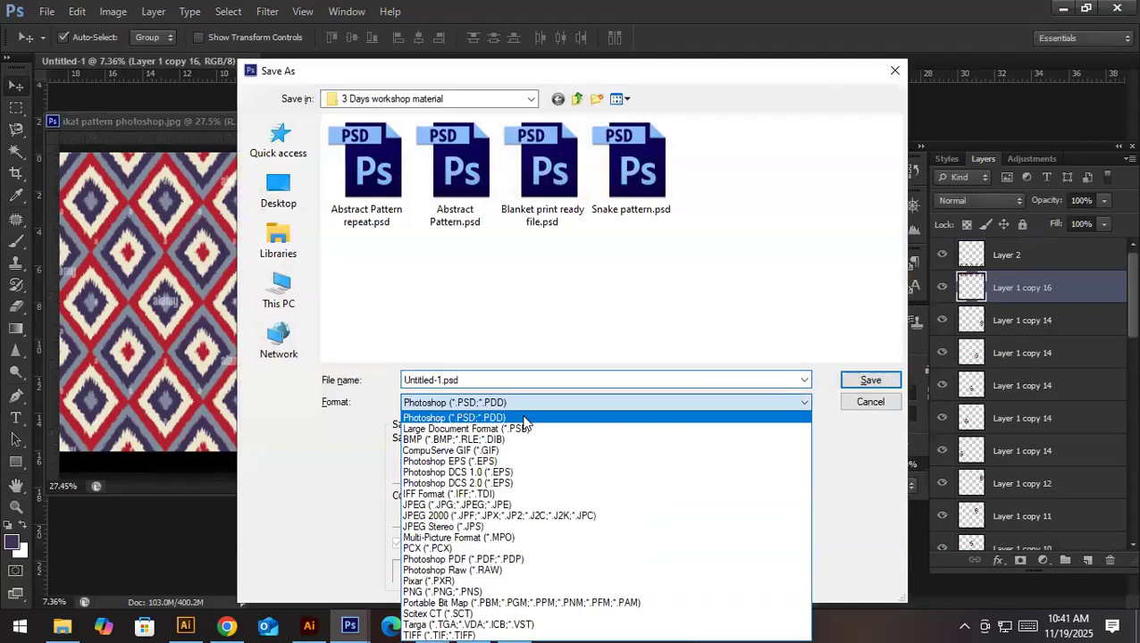
left_click(525, 504)
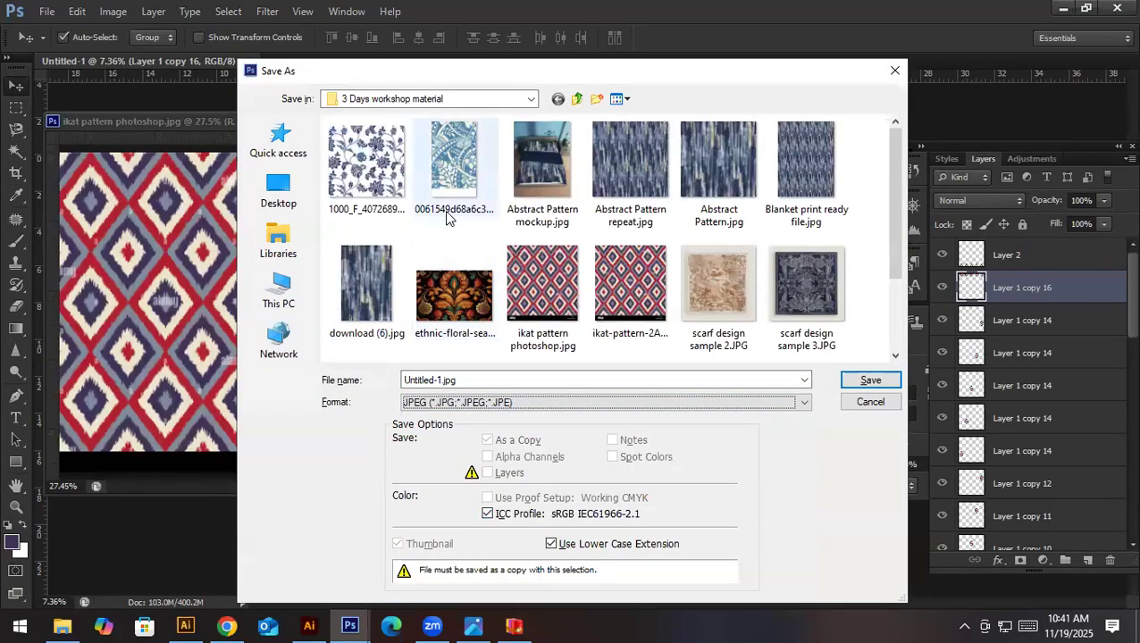
left_click(543, 288)
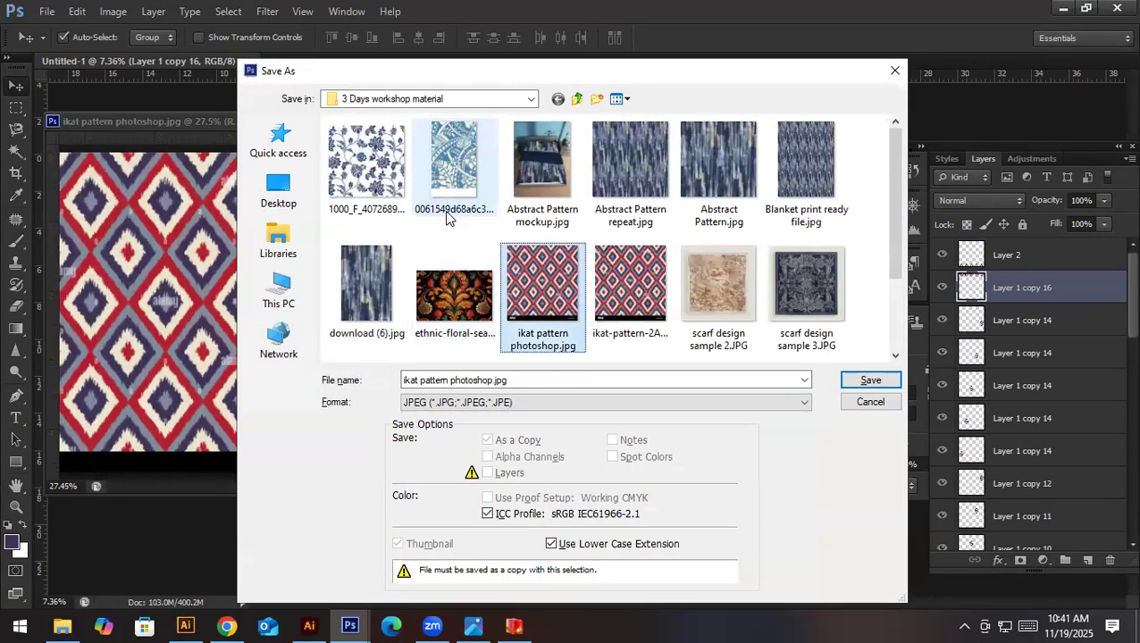
left_click(533, 403)
left_click(533, 417)
left_click(870, 379)
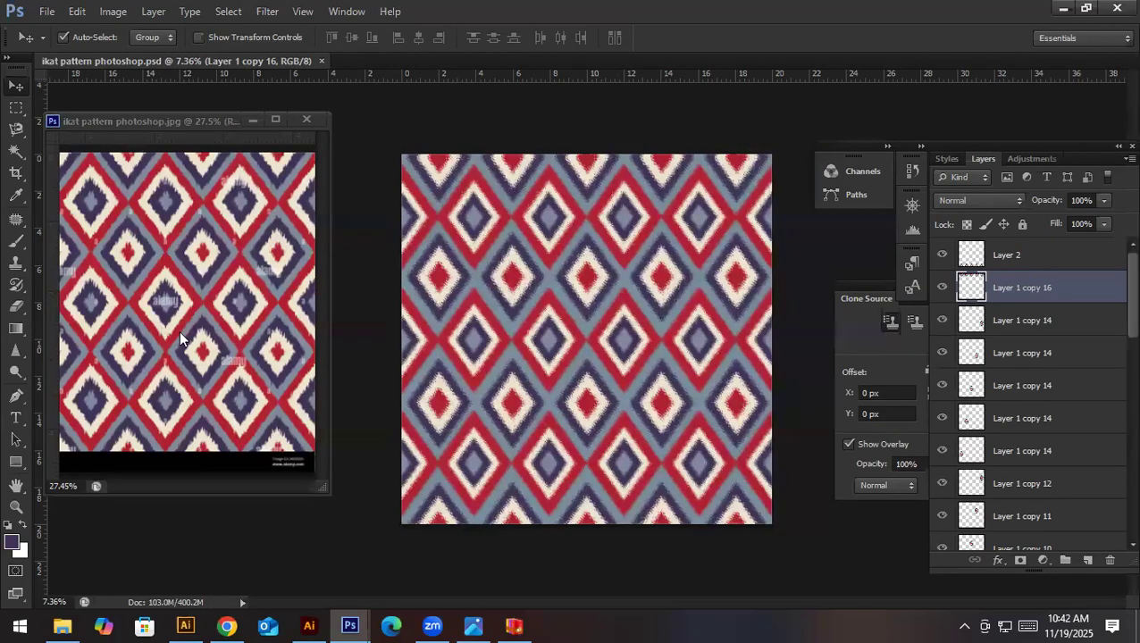
- Switch to Adobe Illustrator and close the open Untitled-1 document without saving its changes
left_click(309, 624)
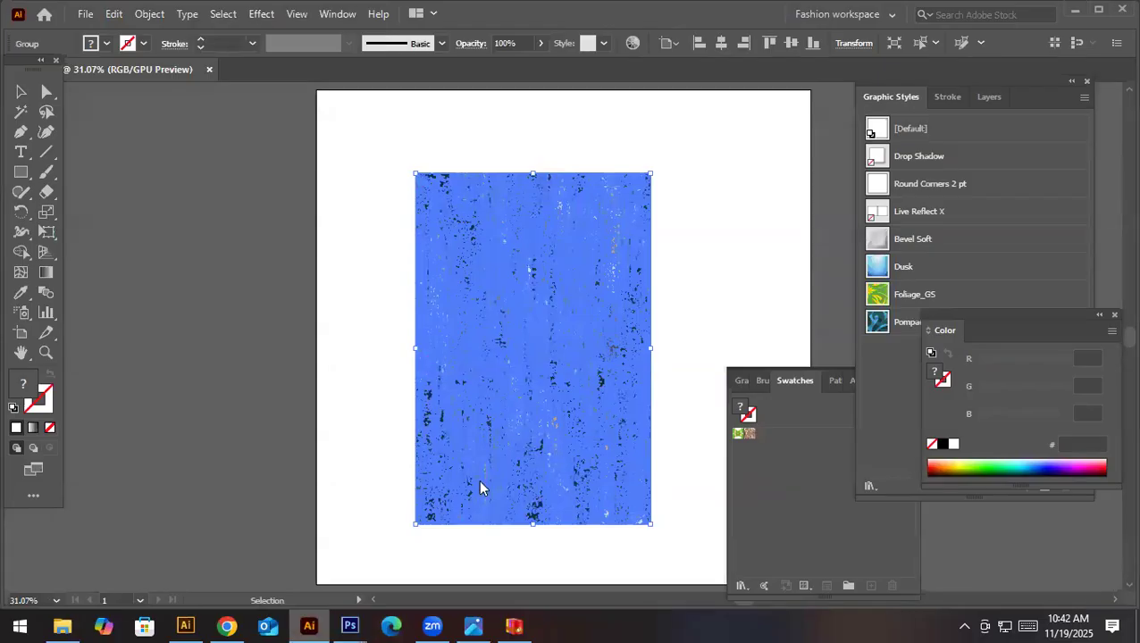
left_click(209, 70)
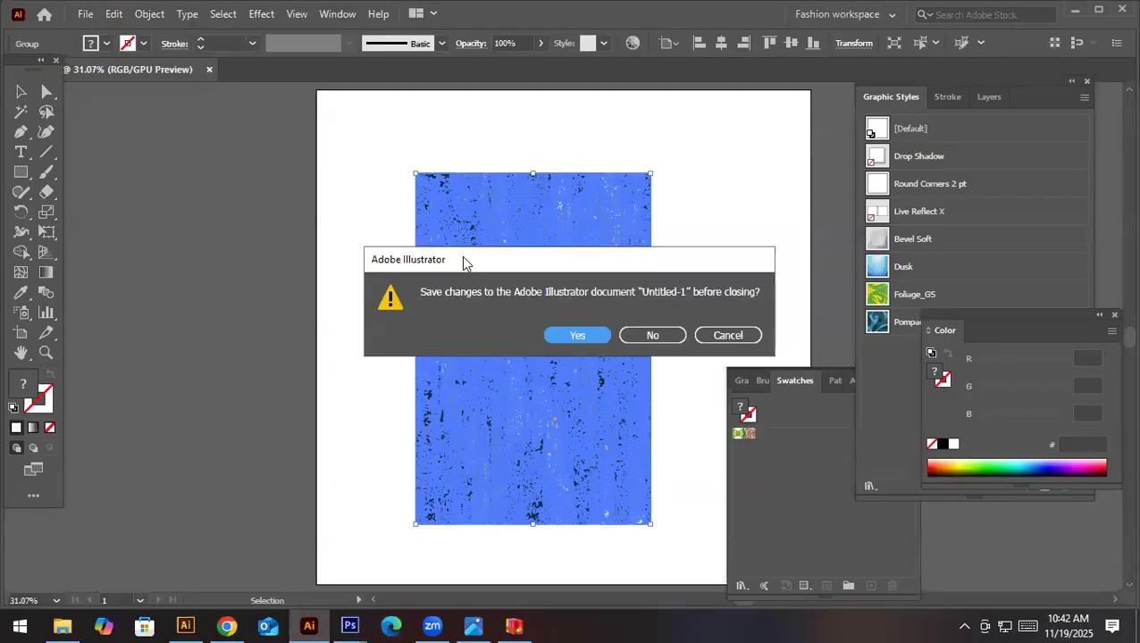
left_click(651, 335)
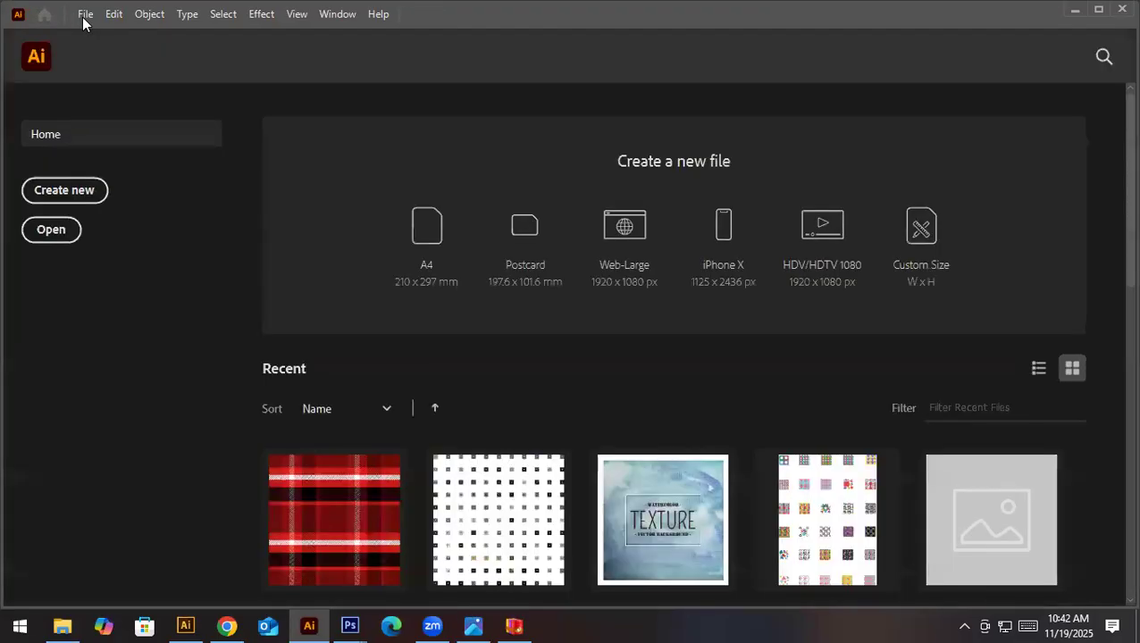
- Create a new 20 by 20 inch RGB document with 300 ppi raster effects
left_click(84, 18)
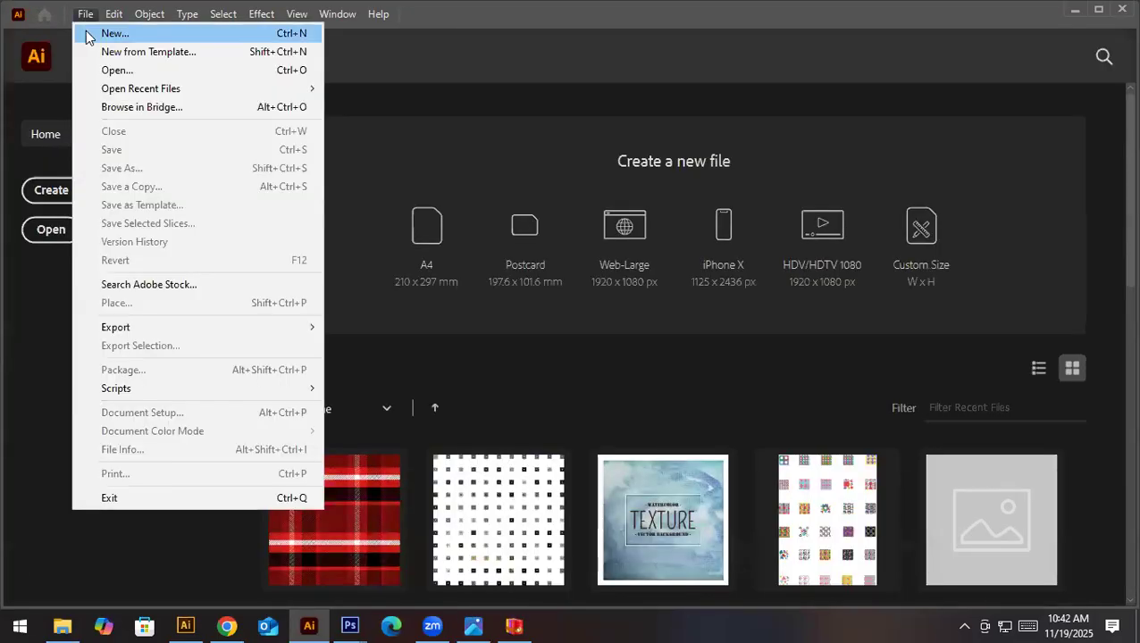
left_click(88, 34)
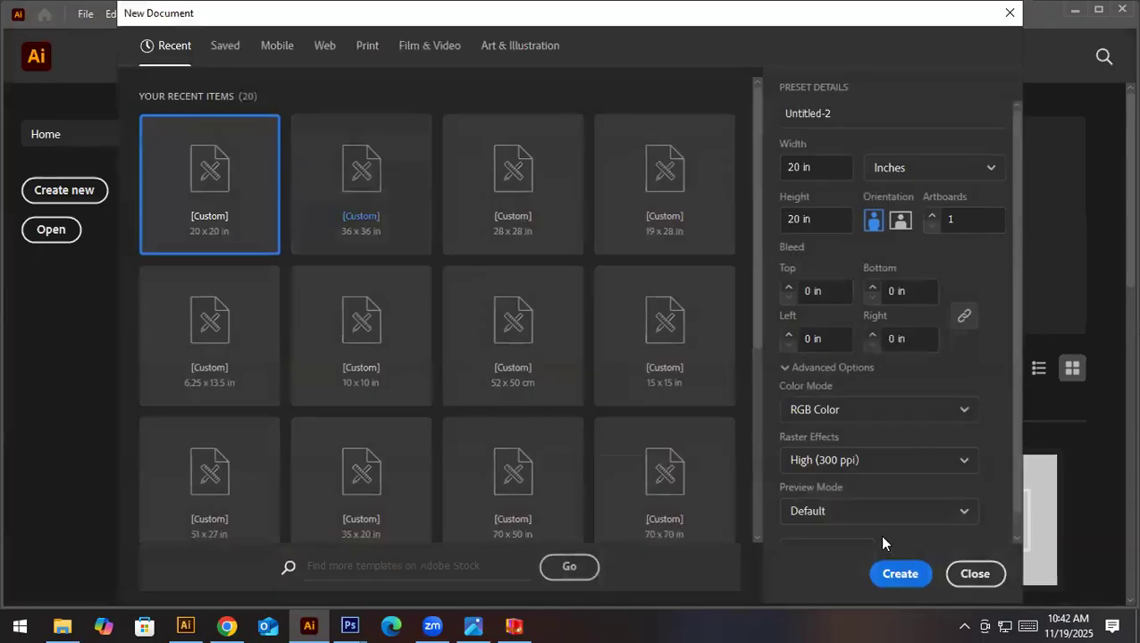
left_click(899, 574)
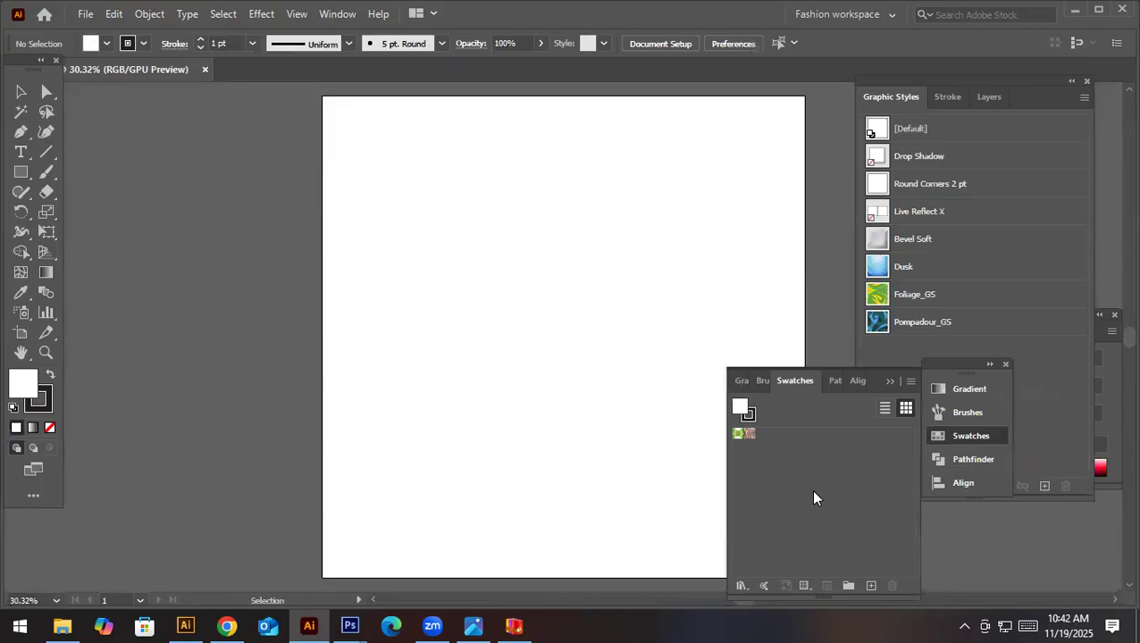
- Place ikat-pattern-2AD9G2D.jpg from the 3 Days workshop material folder on drive H as a linked image beside the artboard
left_click(82, 15)
left_click(174, 308)
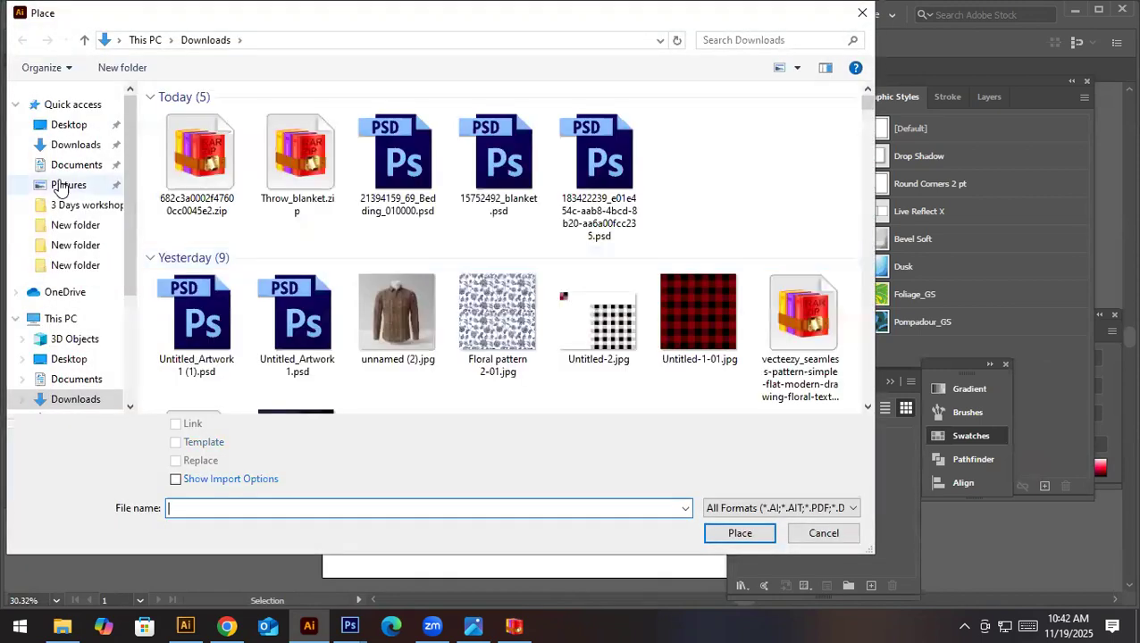
scroll(62, 322, "down", 3)
left_click(83, 367)
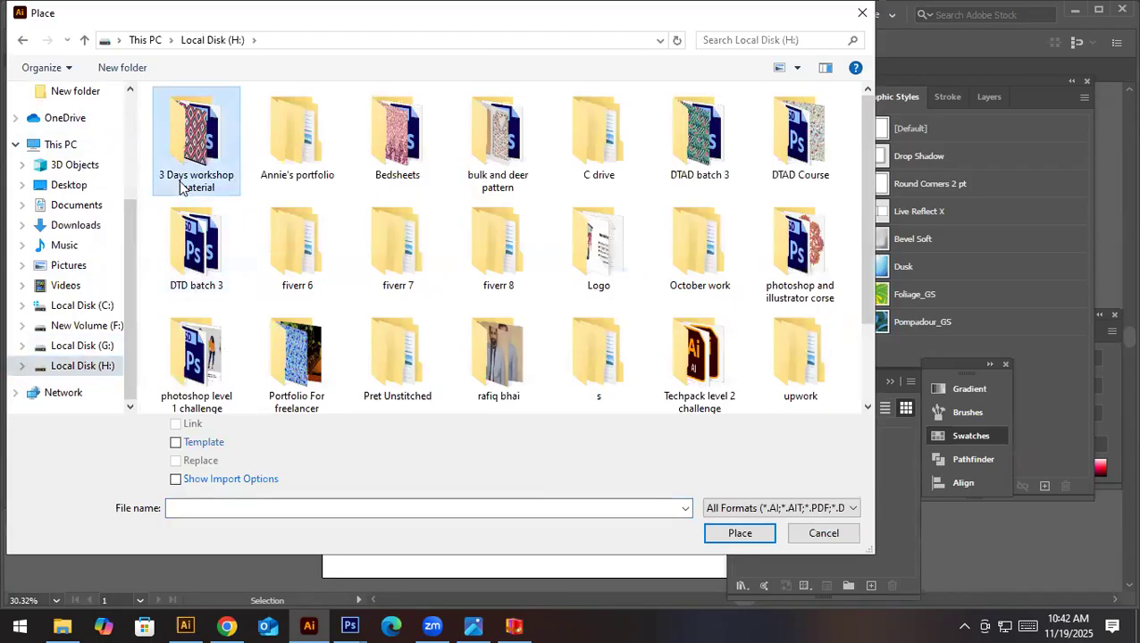
double_click(198, 169)
scroll(420, 346, "down", 2)
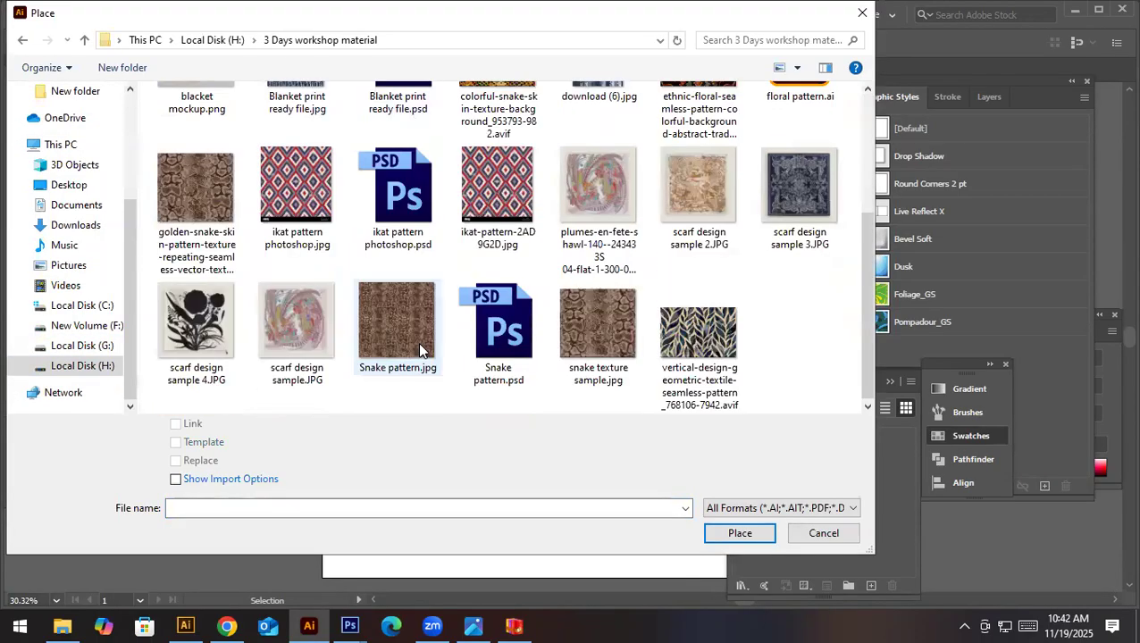
left_click(467, 195)
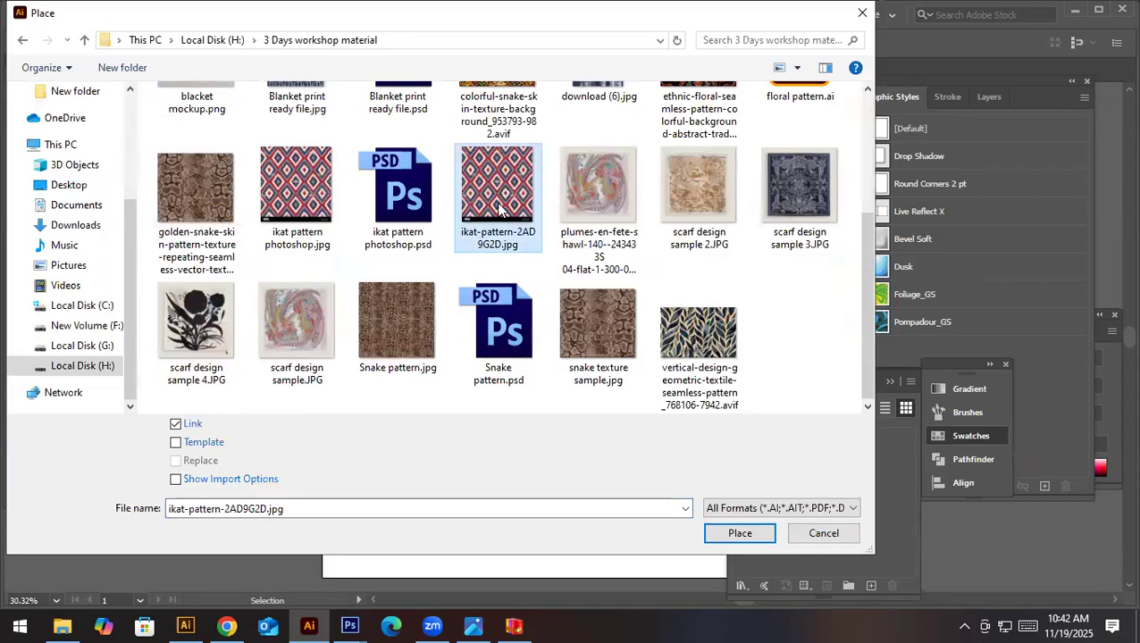
double_click(501, 208)
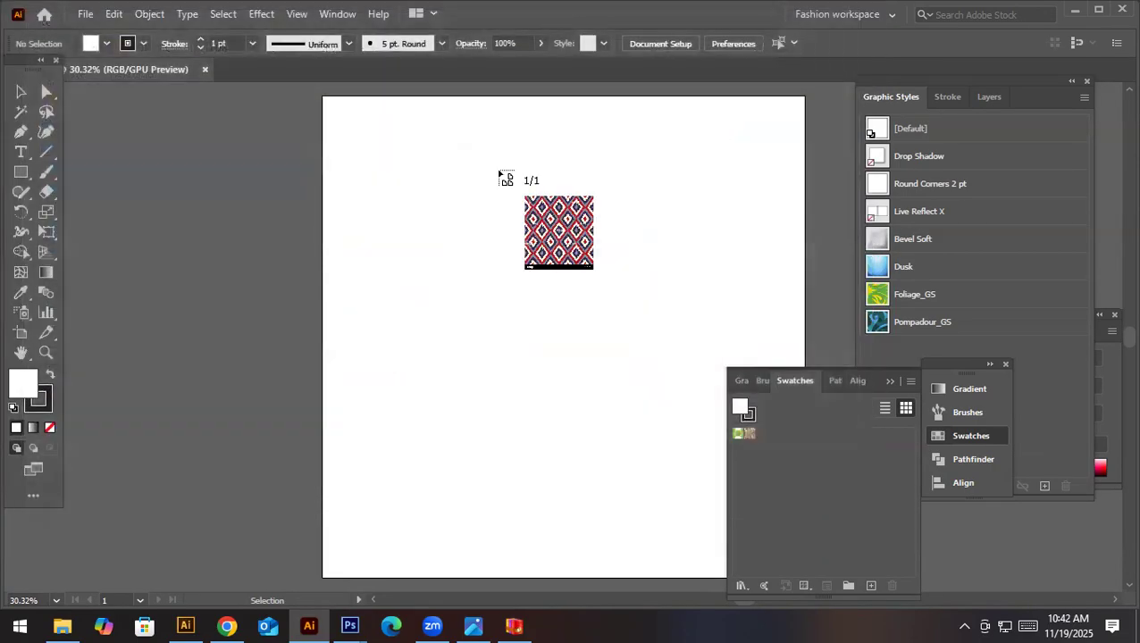
left_click(170, 209)
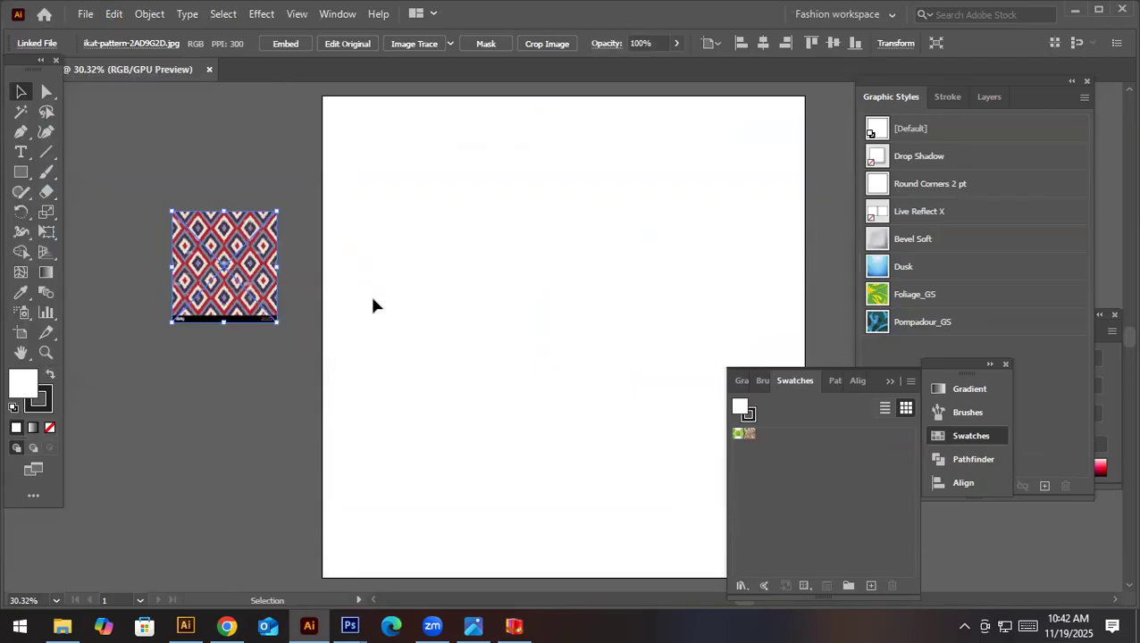
- Enlarge the placed ikat reference to about three times its size and position it left of the artboard
left_click_drag(277, 320, 384, 458)
left_click_drag(309, 309, 229, 344)
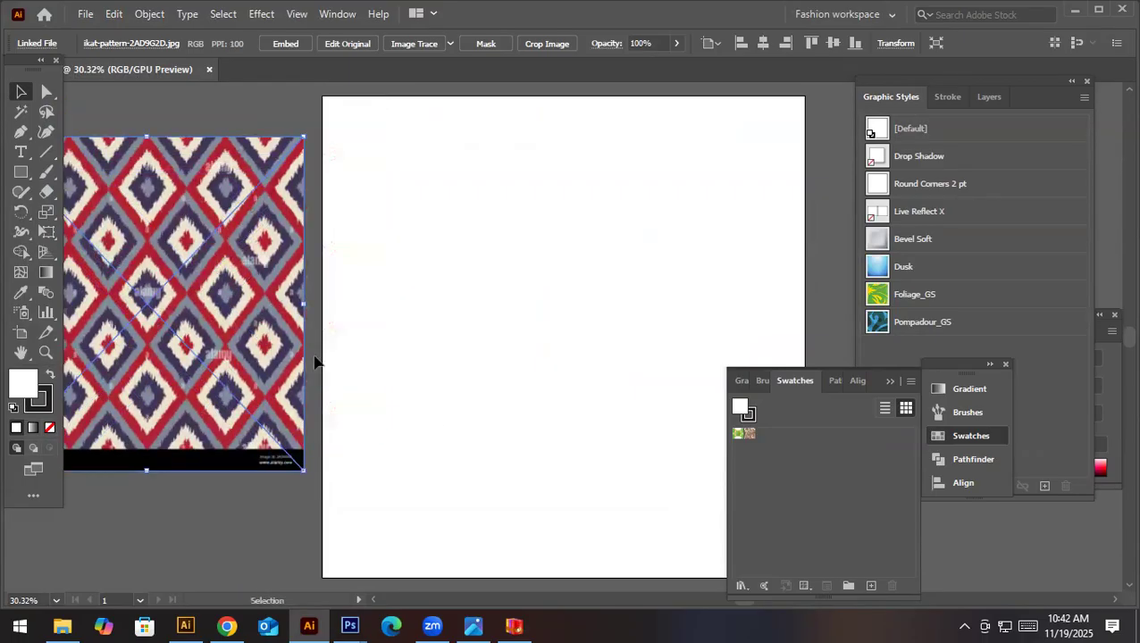
left_click_drag(354, 330, 465, 357)
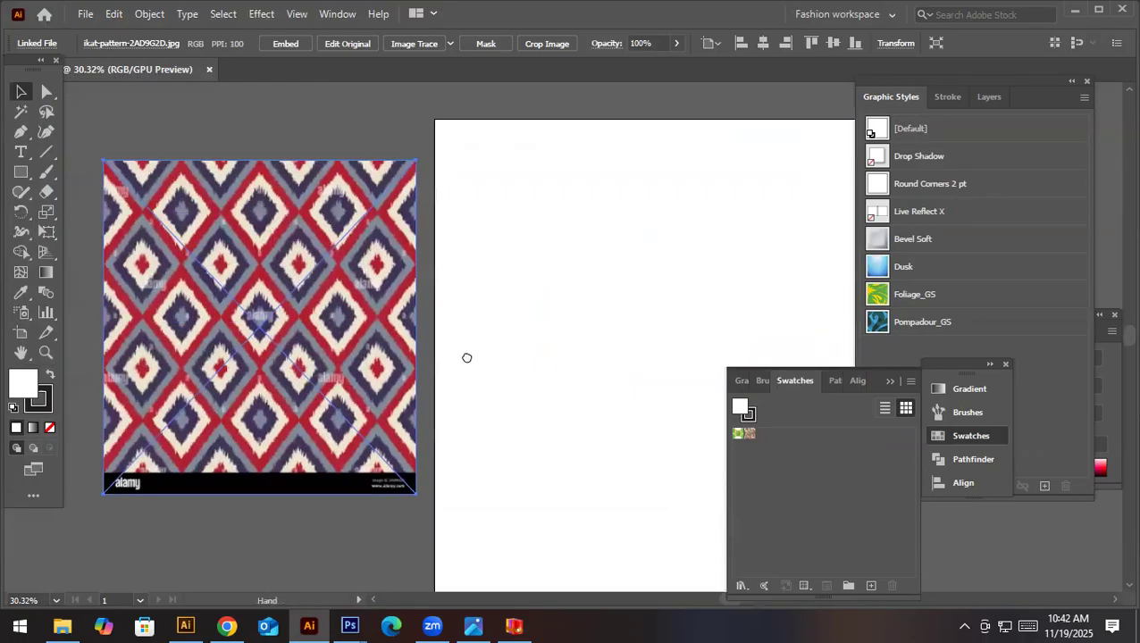
- Place ikat pattern photoshop.jpg over the reference image and delete the placed copy
left_click(84, 16)
left_click(148, 303)
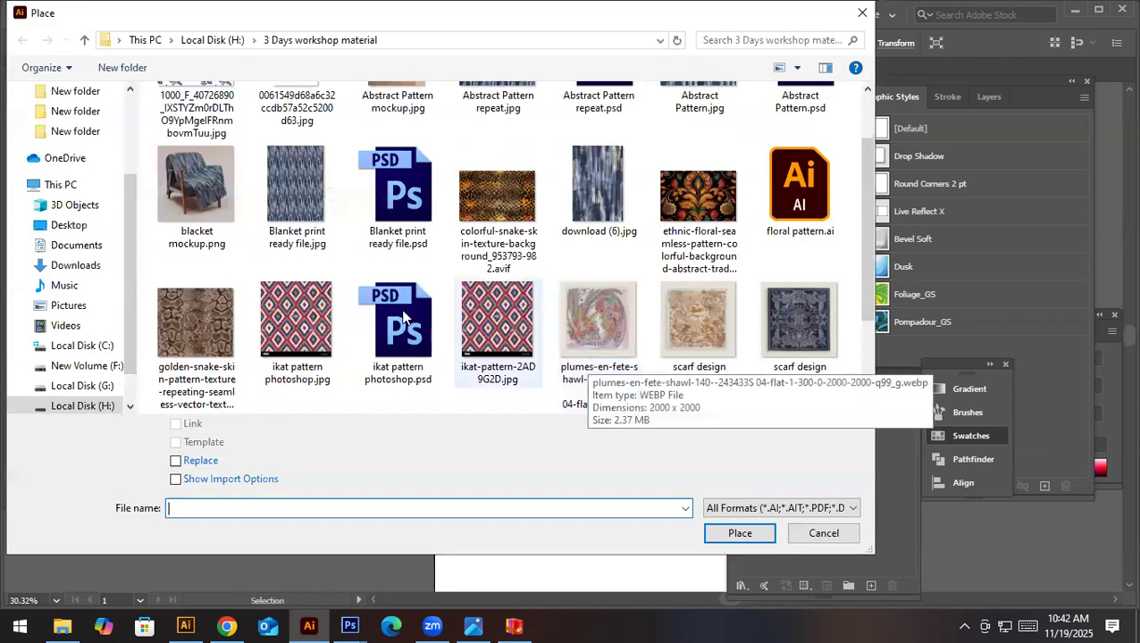
double_click(296, 322)
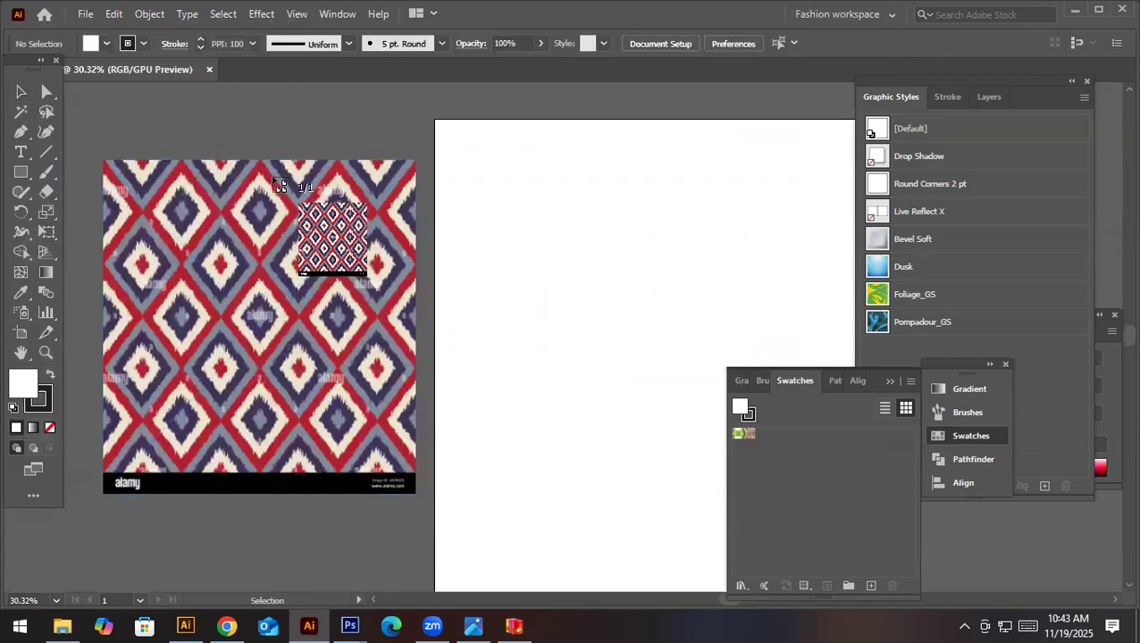
left_click(273, 177)
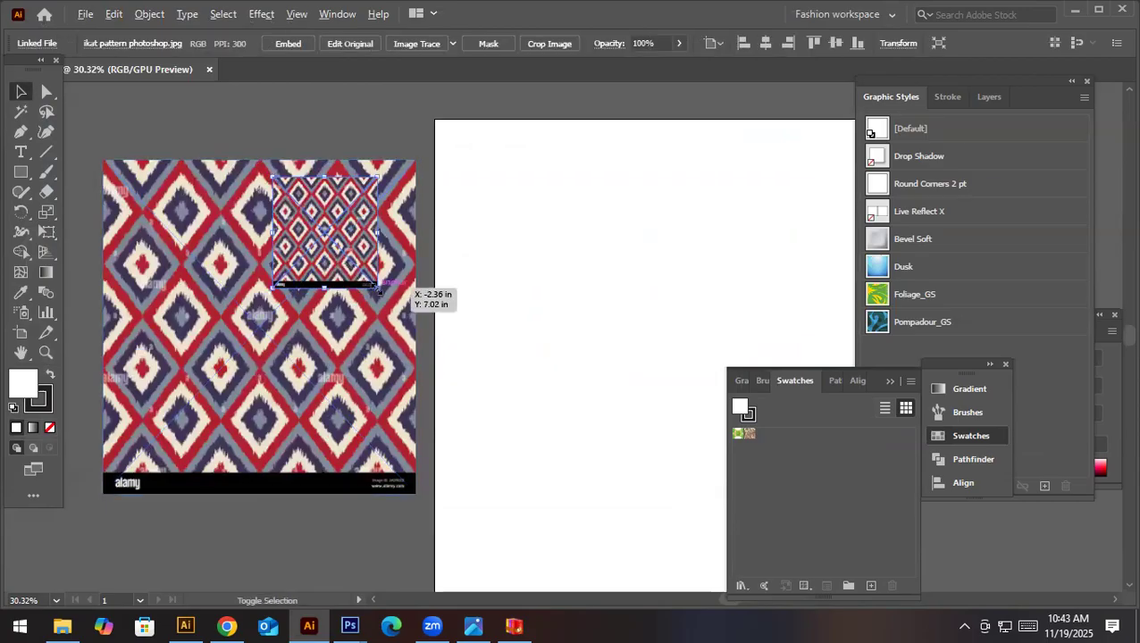
key("Delete")
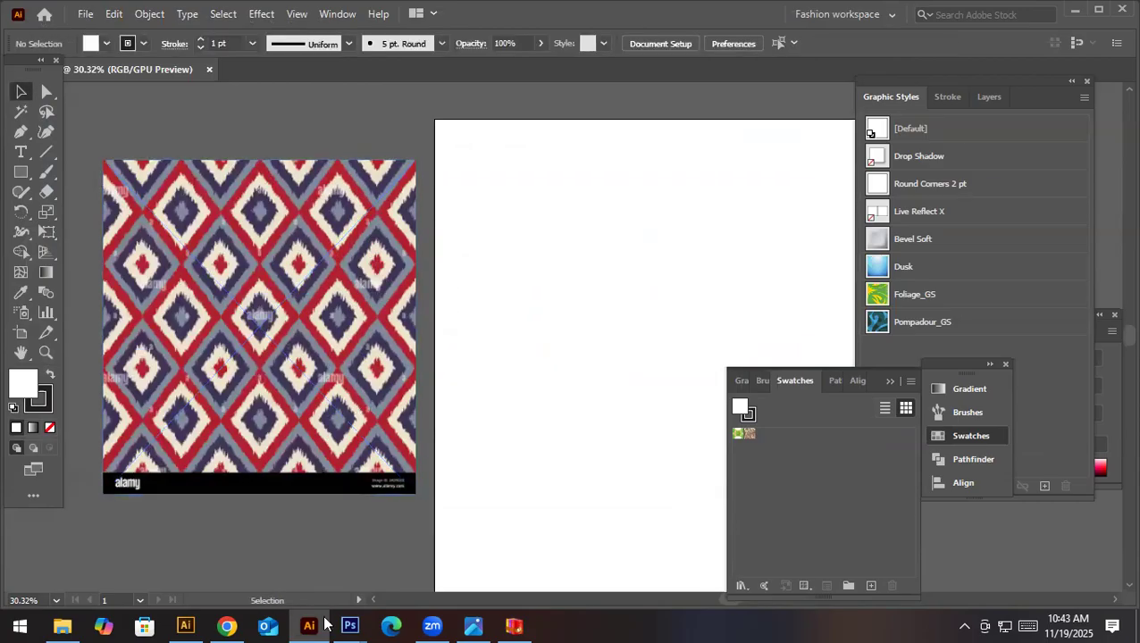
- Switch to Photoshop and try to save the diamond pattern document as a JPEG named "ikat pattern photoshop"
mouse_move(349, 625)
left_click(346, 564)
left_click_drag(516, 399, 483, 458)
key("ctrl+z")
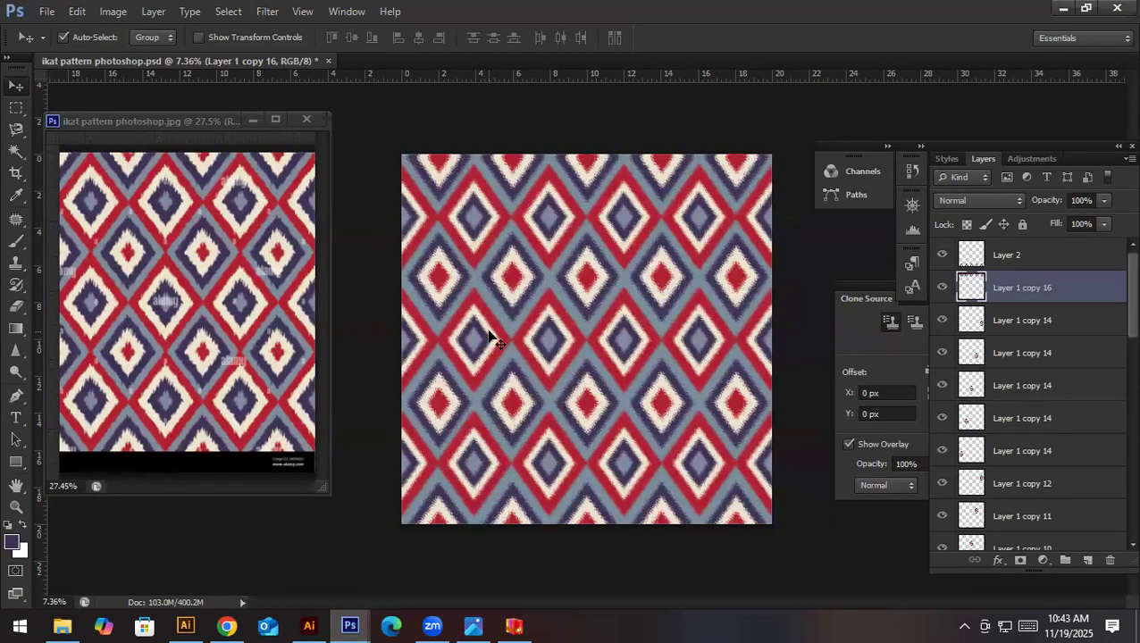
key("ctrl+shift+s")
left_click(495, 402)
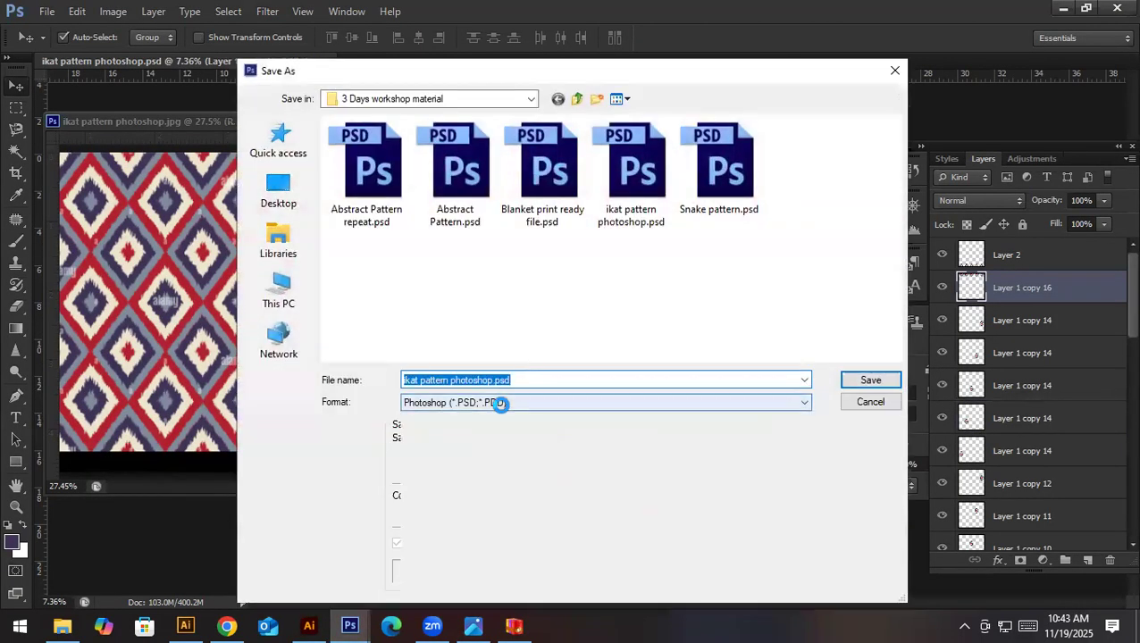
left_click(495, 504)
key("Return")
key("Return")
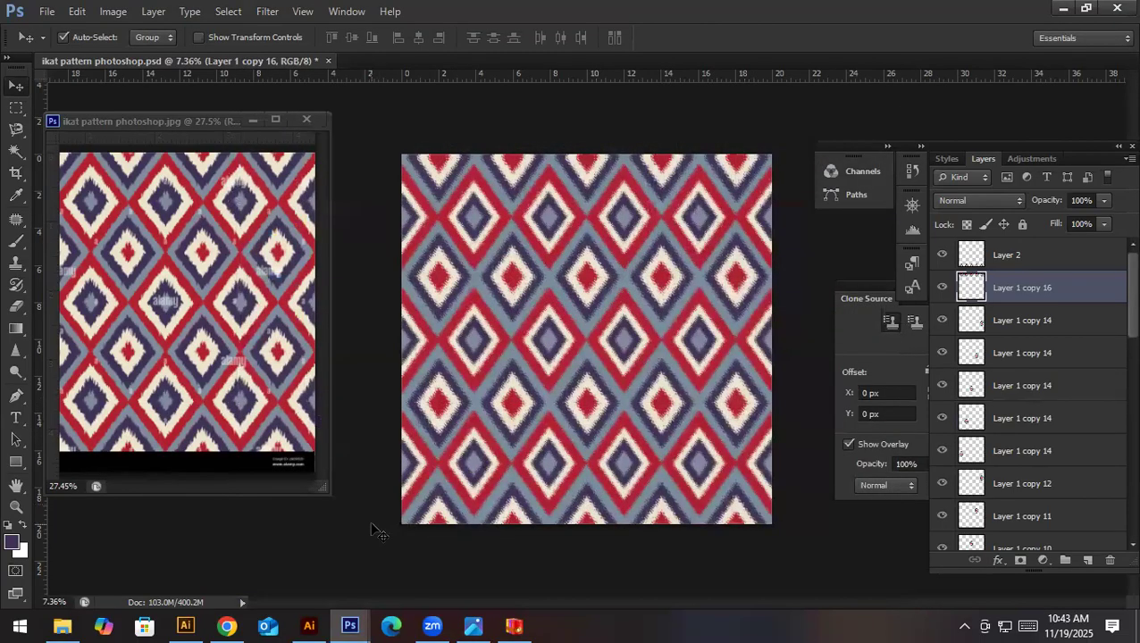
left_click(227, 625)
left_click(227, 625)
left_click(309, 625)
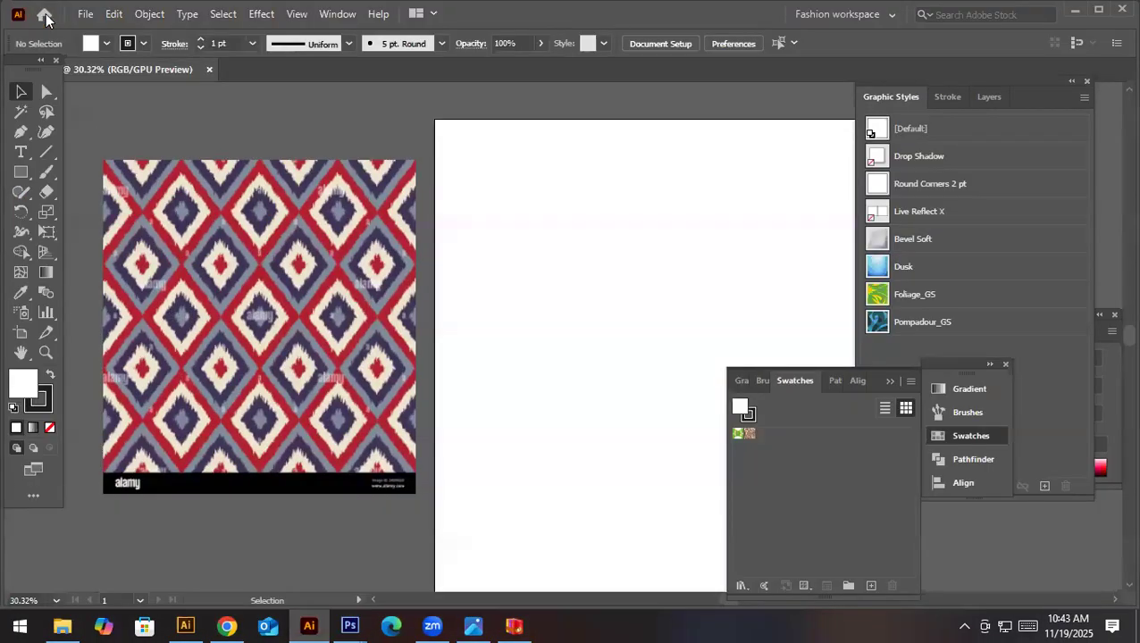
left_click(76, 18)
left_click(138, 303)
scroll(478, 379, "down", 2)
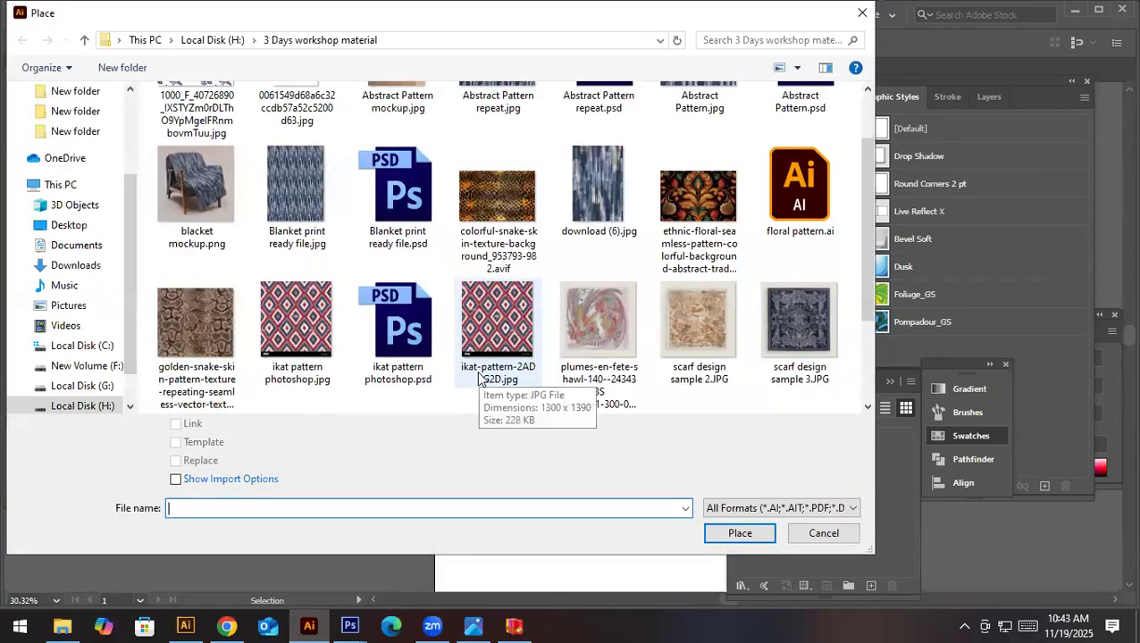
left_click(295, 189)
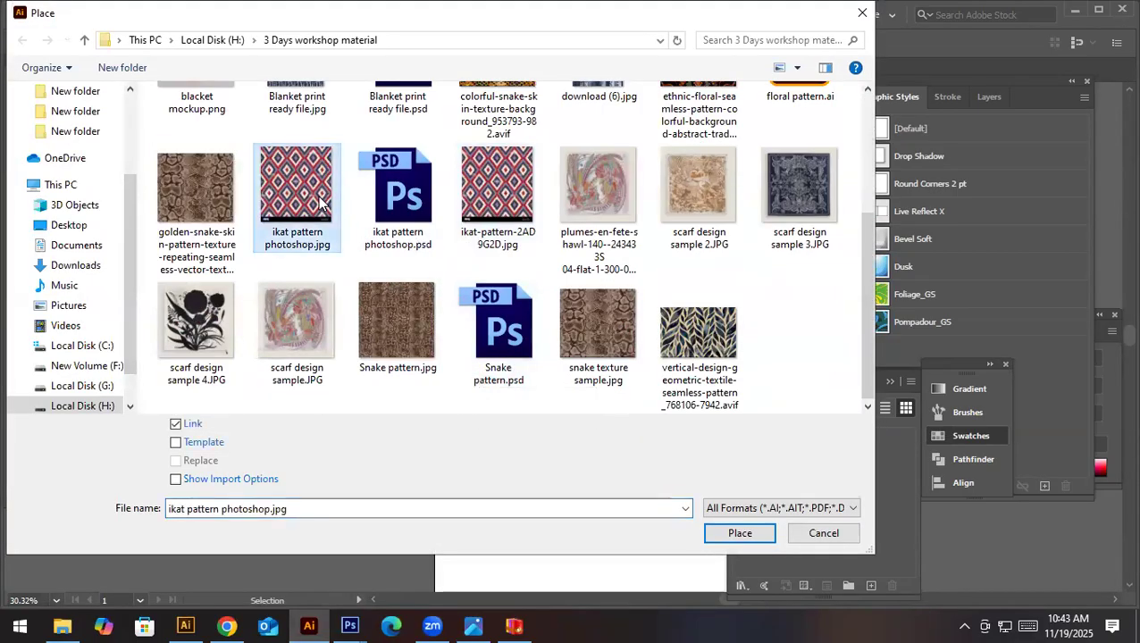
key("Escape")
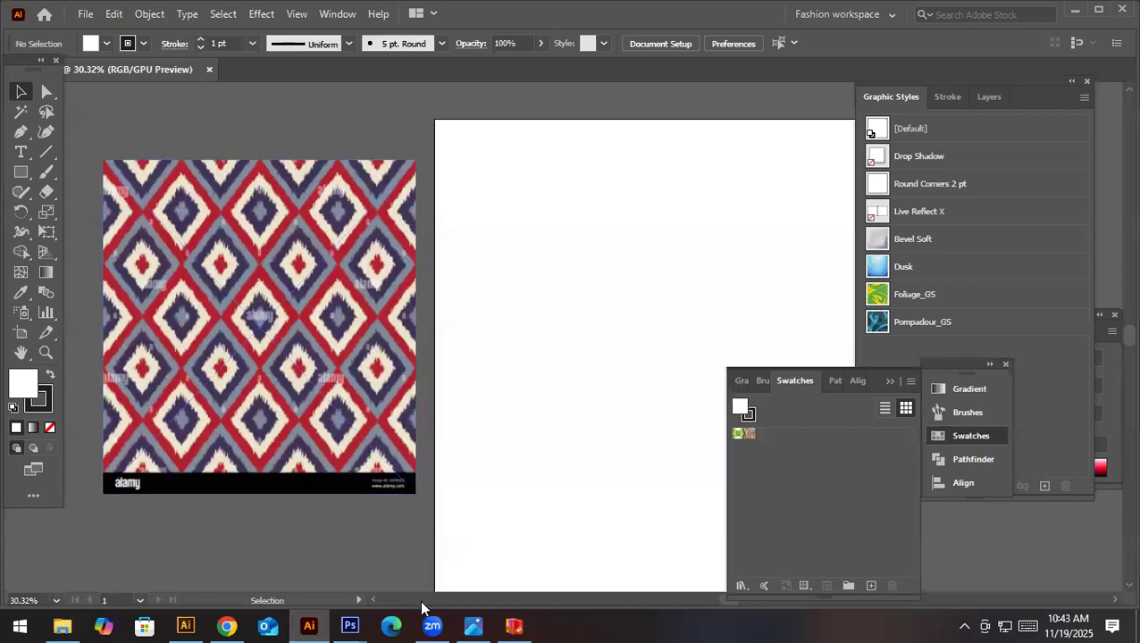
- Switch to Photoshop and save the diamond pattern as a maximum-quality JPEG named "ikat pattern photoshop file.jpg" in the 3 Days workshop material folder
mouse_move(349, 625)
left_click(355, 574)
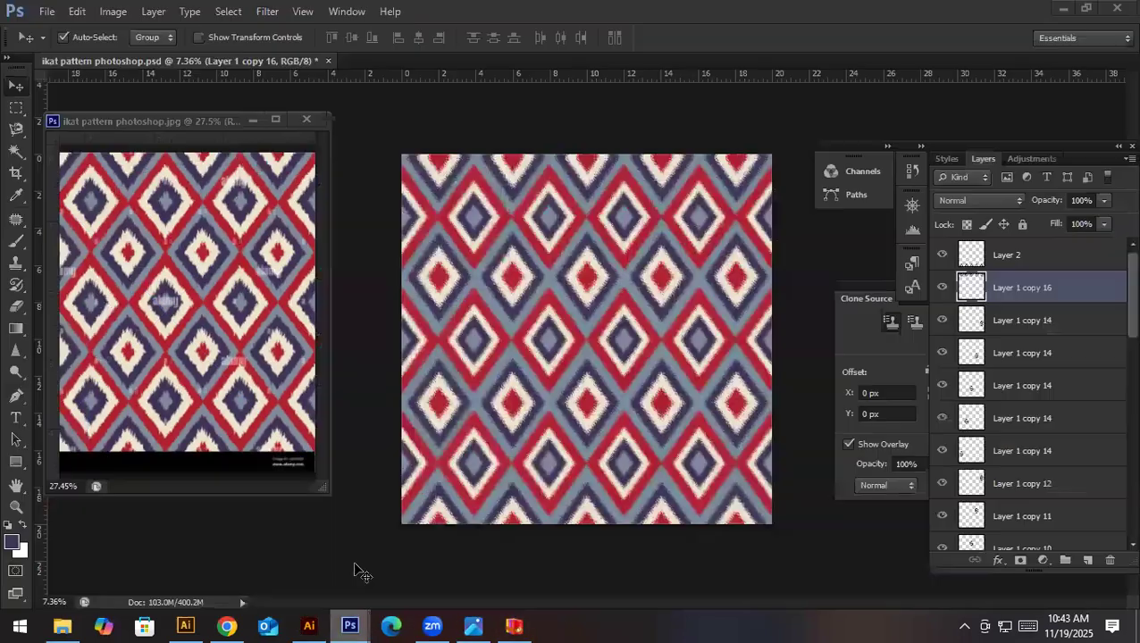
key("ctrl+shift+s")
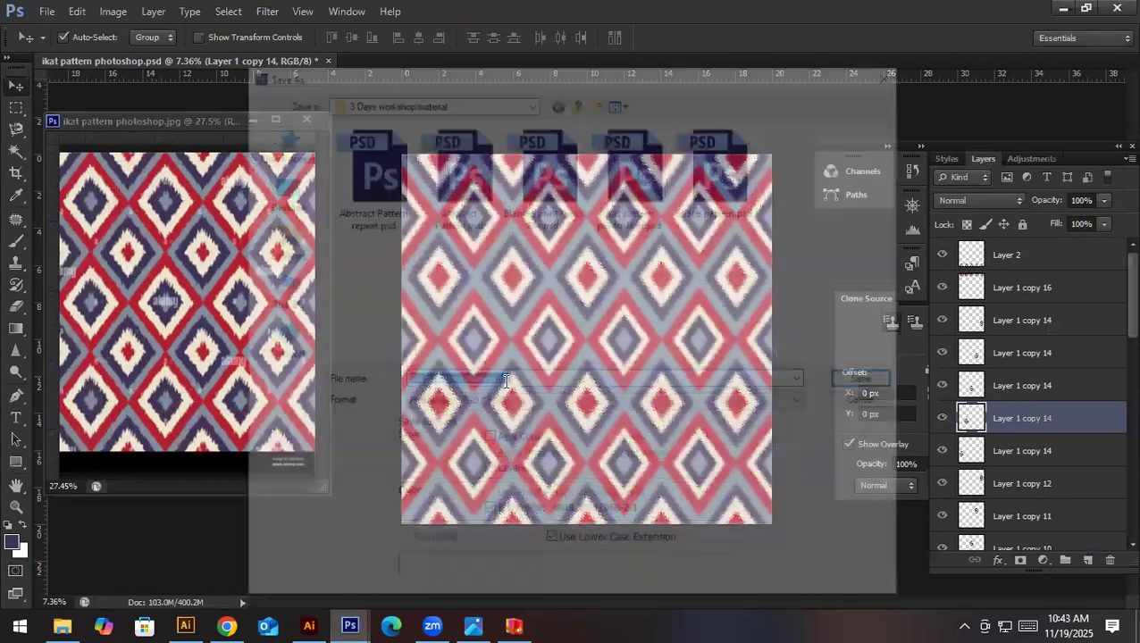
left_click(509, 402)
left_click(513, 506)
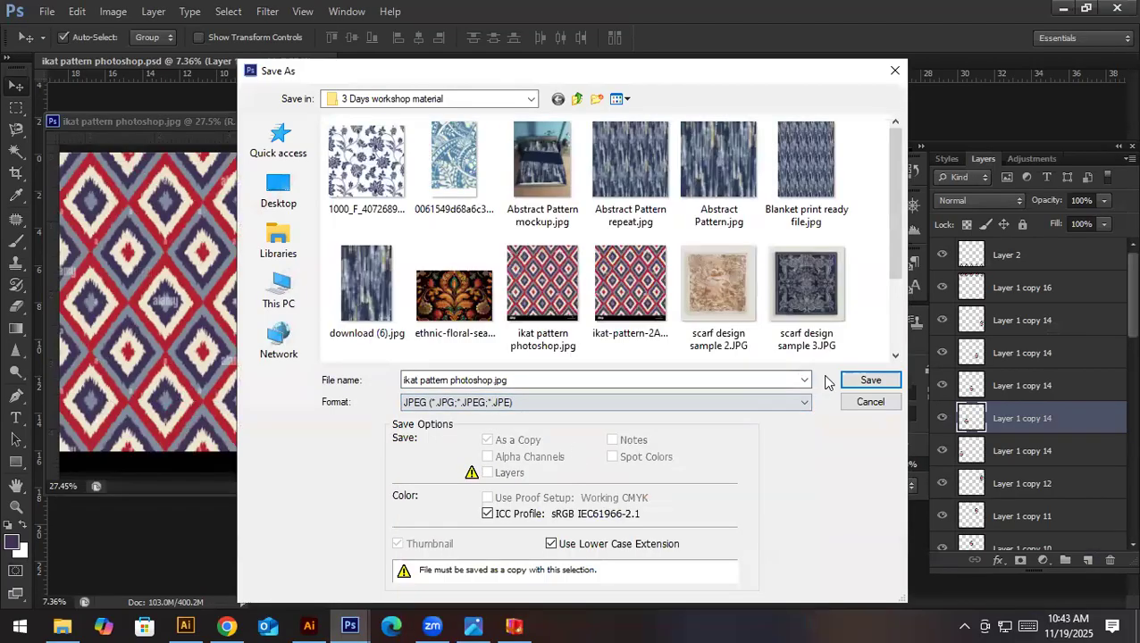
left_click(870, 380)
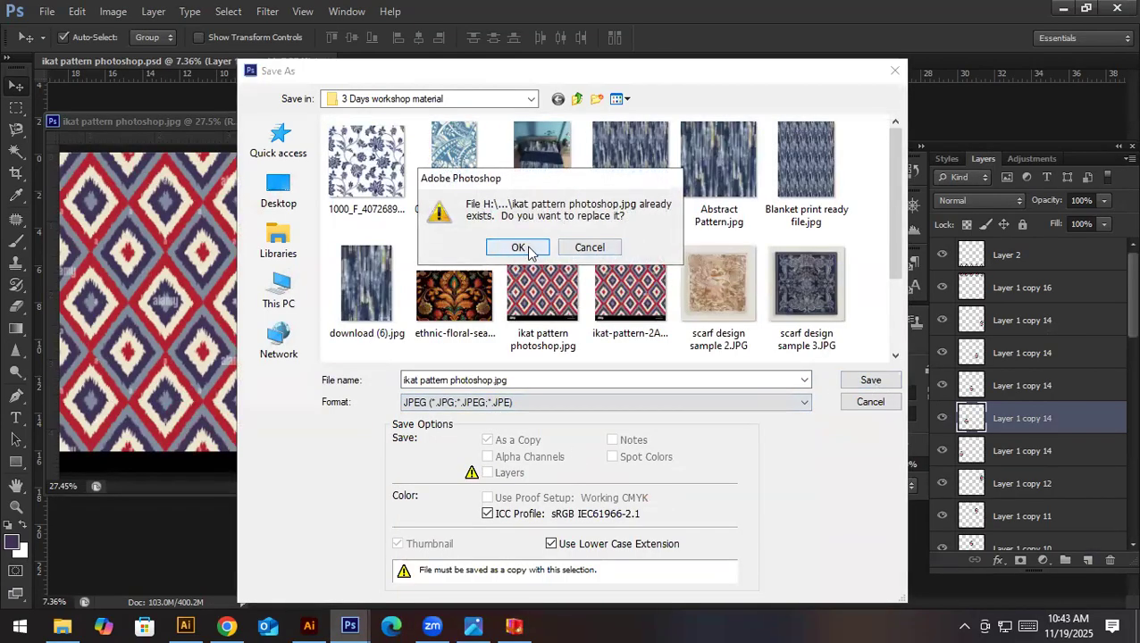
key("Escape")
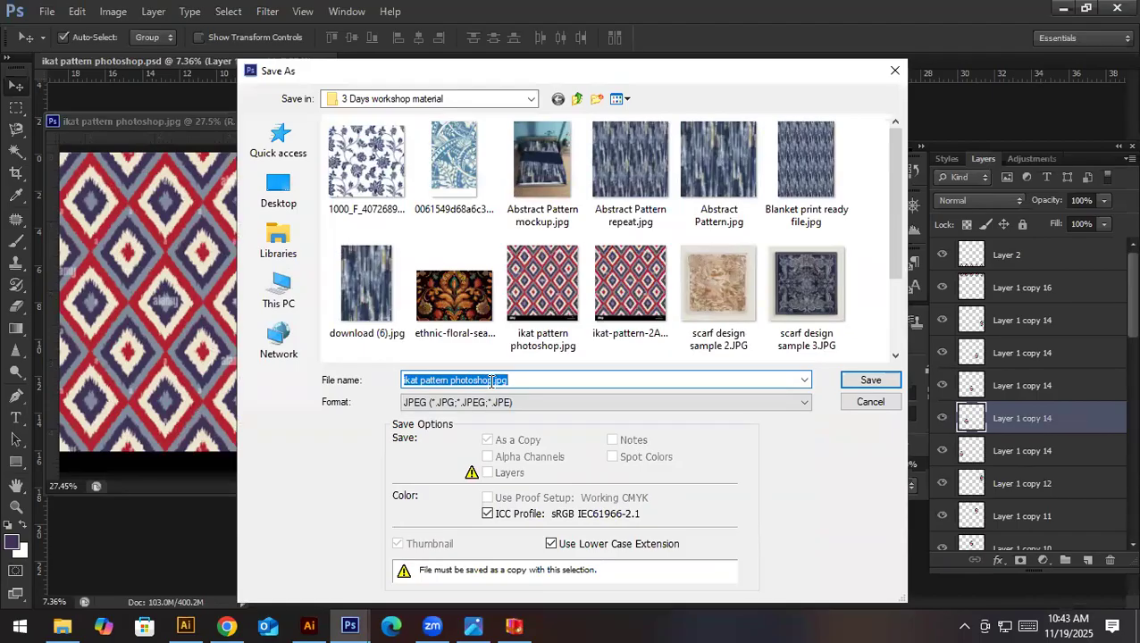
left_click(490, 381)
type("f")
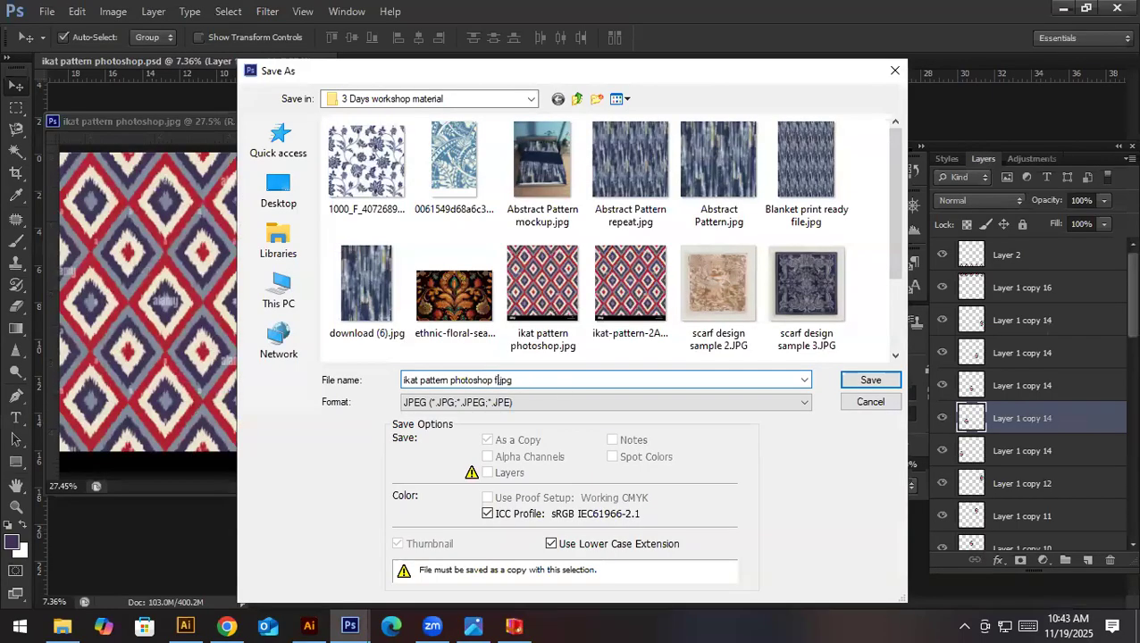
type("ile")
key("Return")
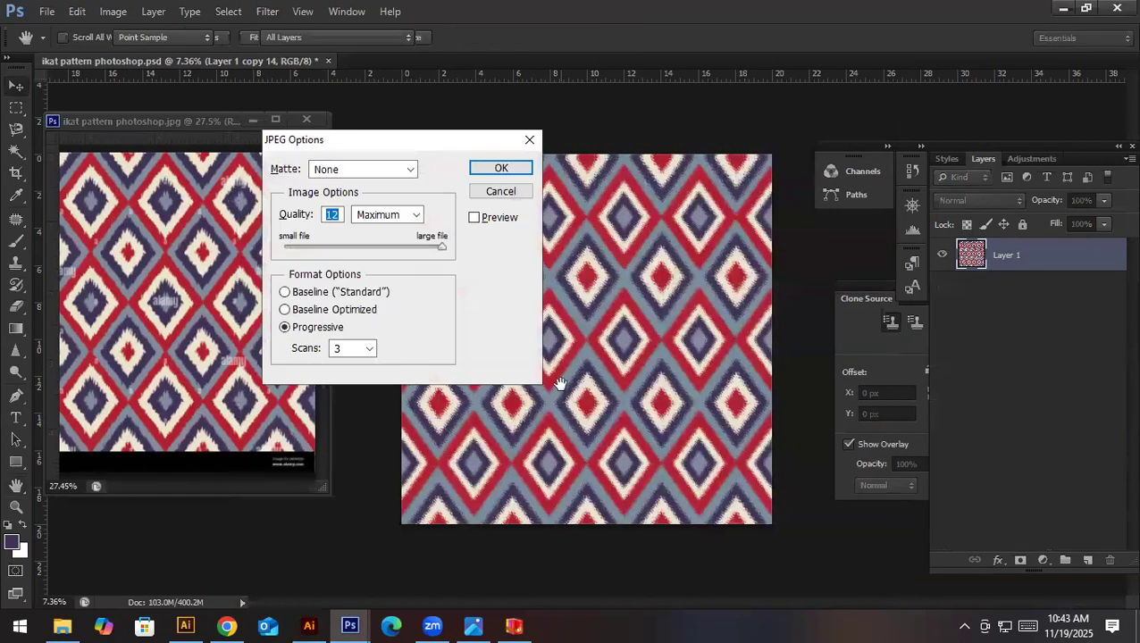
key("Return")
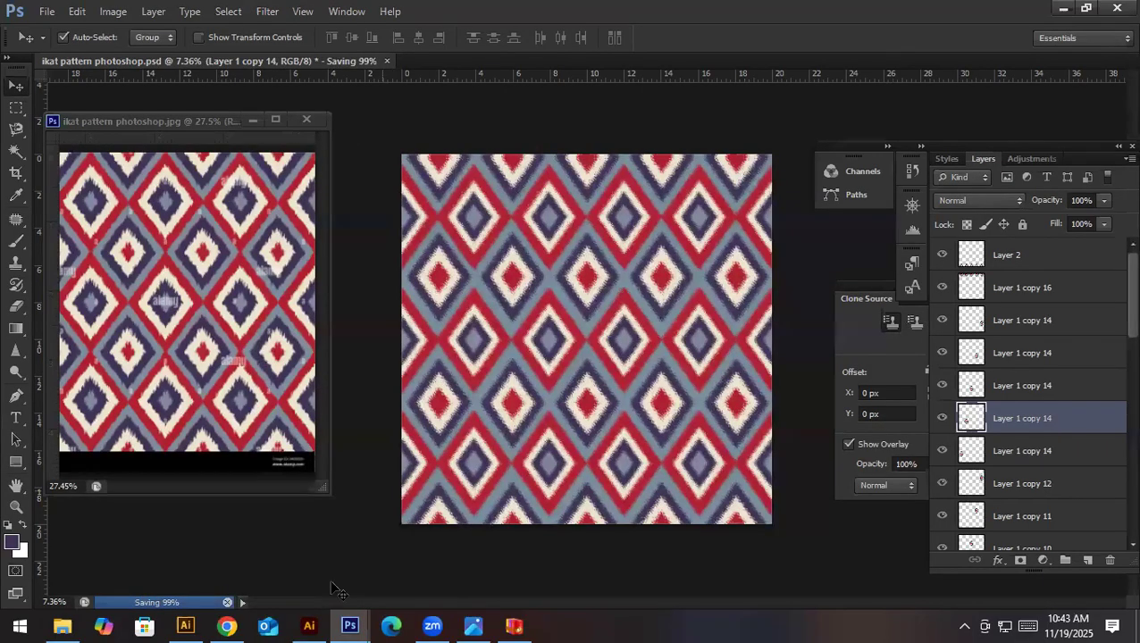
- Switch to Illustrator, place "ikat pattern photoshop file.jpg" as a linked image, and position it right of the artboard
mouse_move(314, 623)
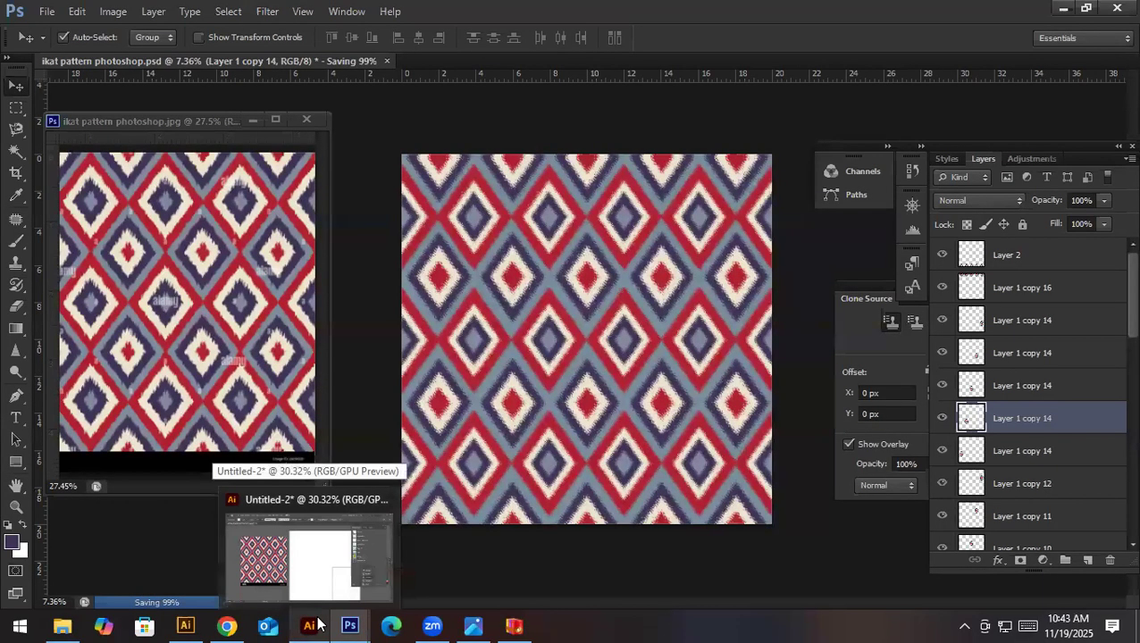
left_click(317, 622)
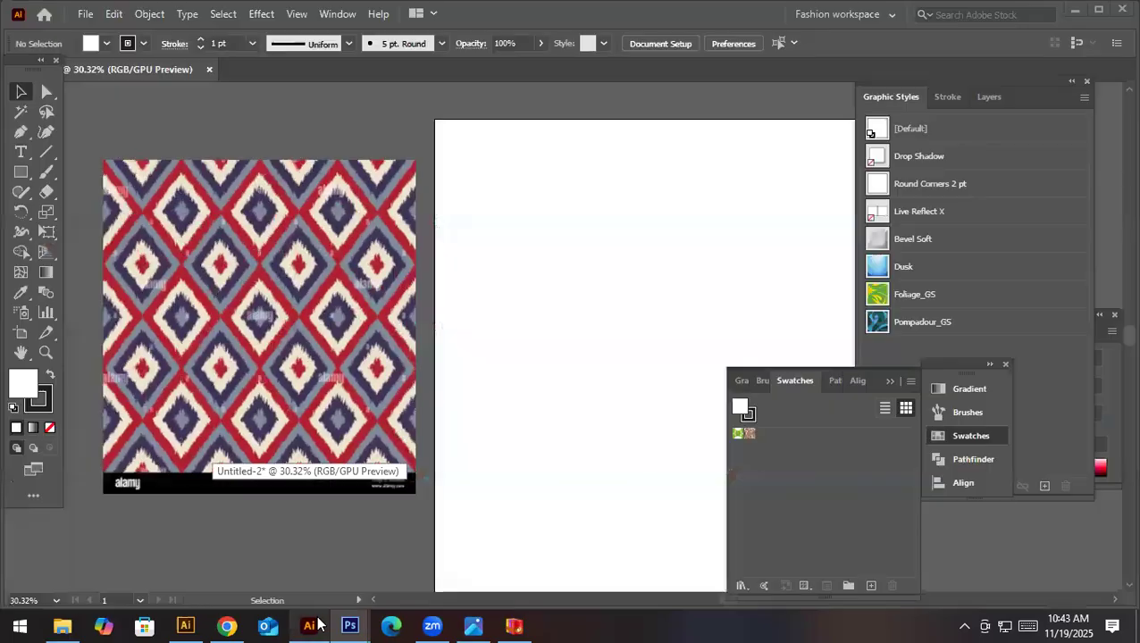
left_click(85, 13)
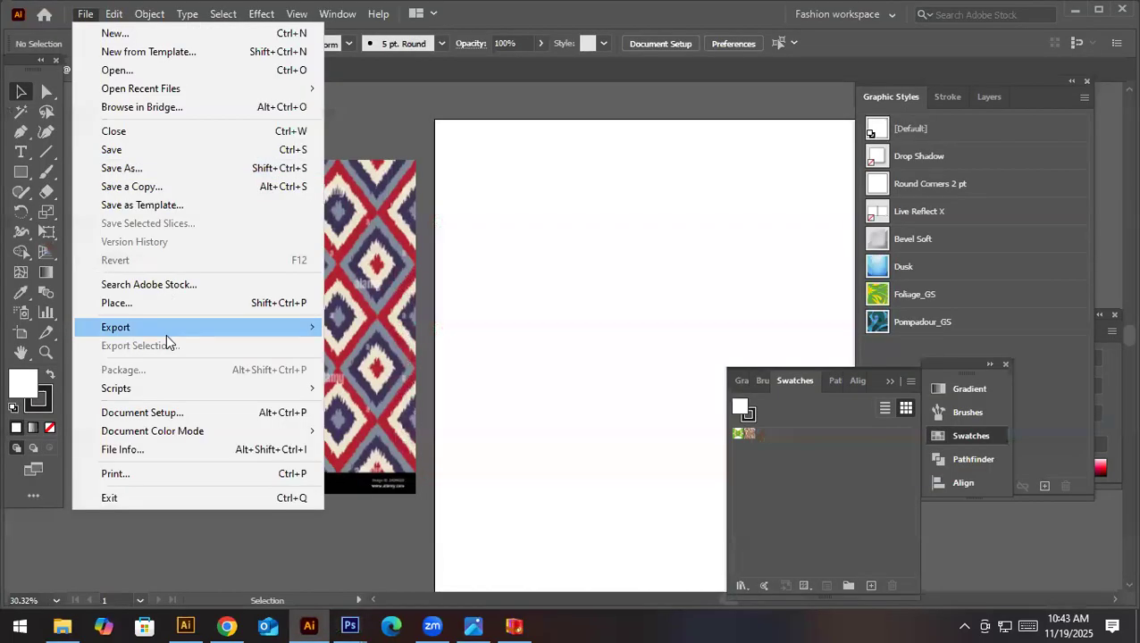
left_click(145, 304)
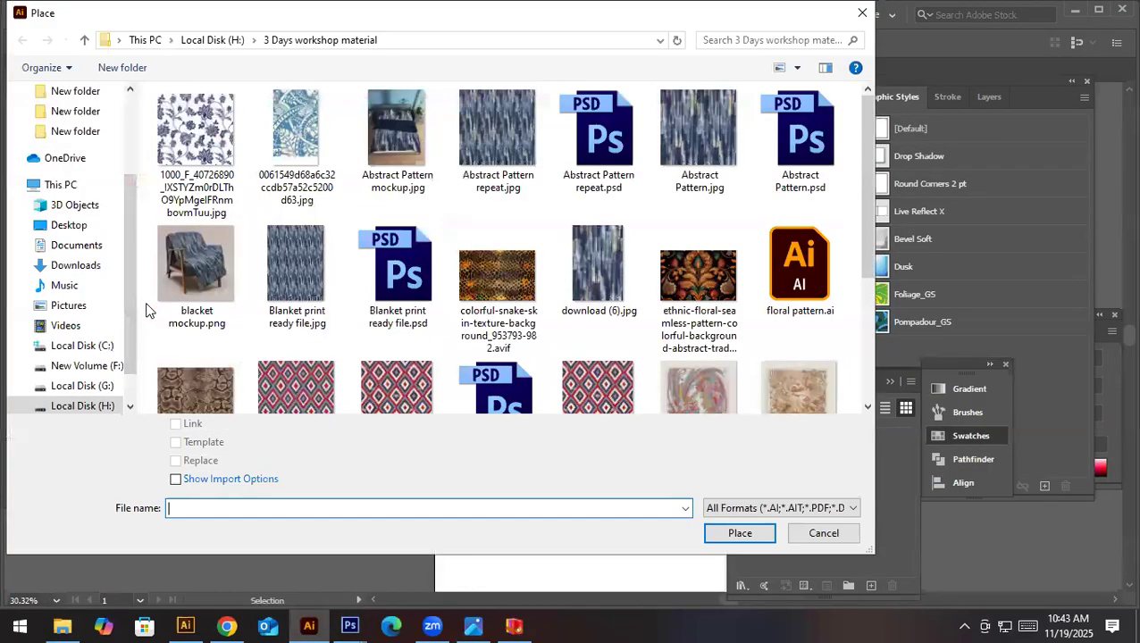
scroll(558, 390, "down", 2)
double_click(312, 339)
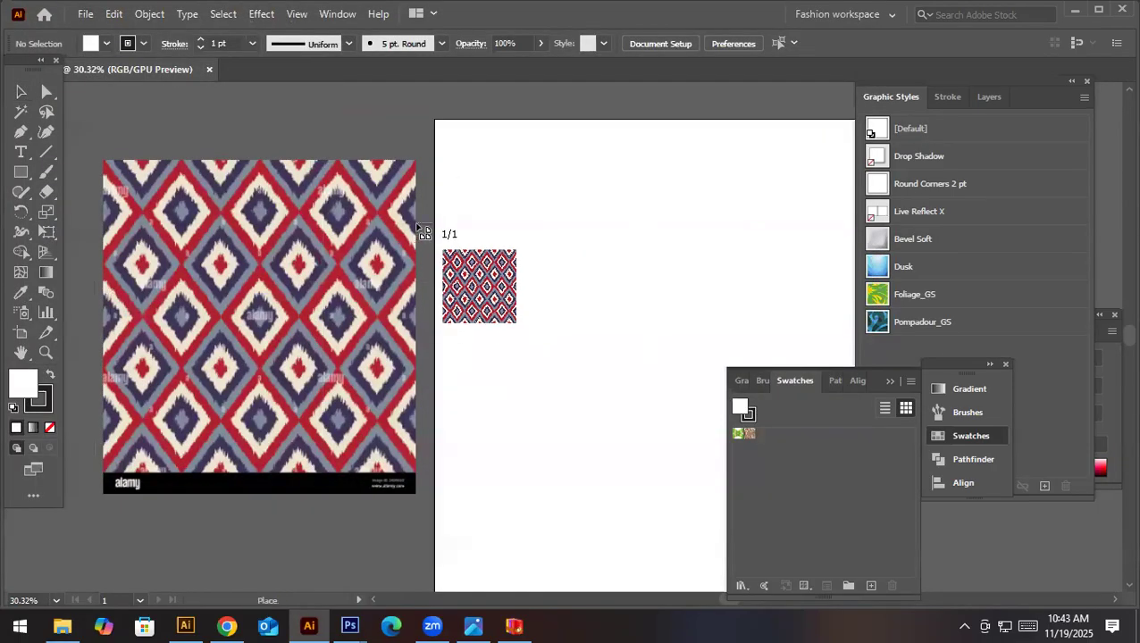
left_click(416, 217)
key("space")
left_click_drag(513, 337, 832, 252)
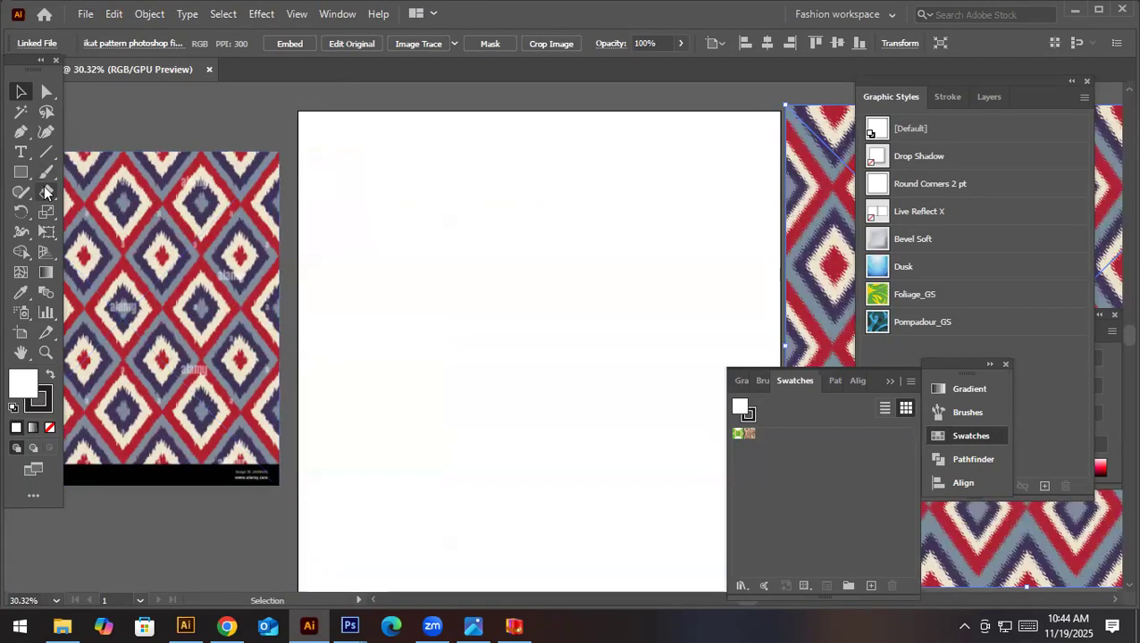
- Draw a square about 5.7 in wide on the artboard and rotate it 45° into a diamond
left_click(21, 175)
left_click_drag(401, 268, 470, 394)
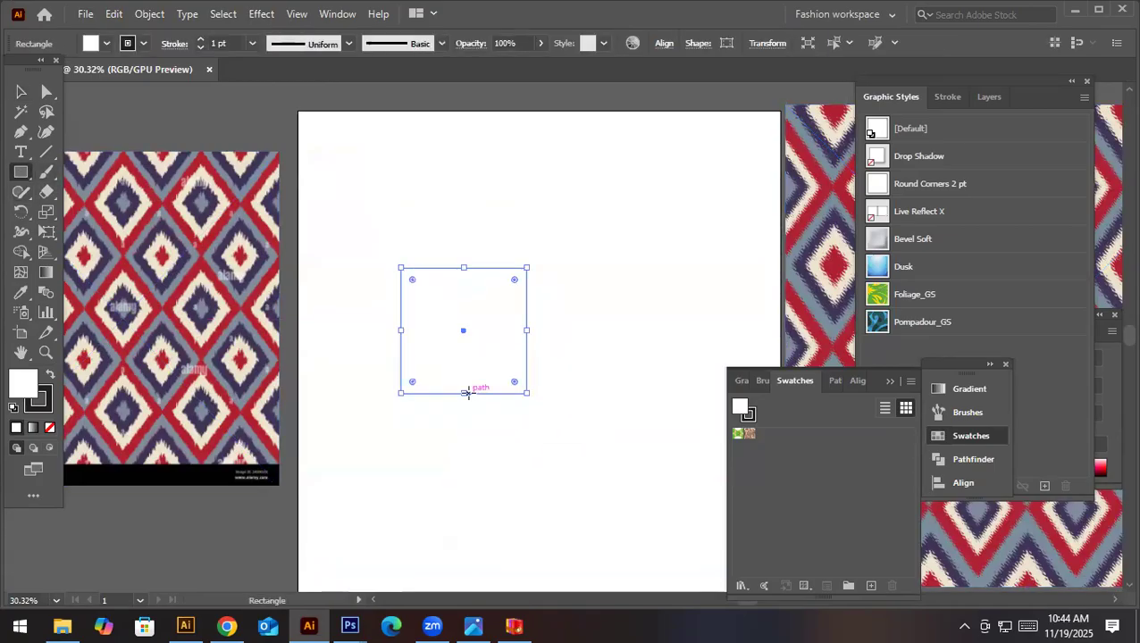
key("v")
left_click_drag(531, 264, 566, 329)
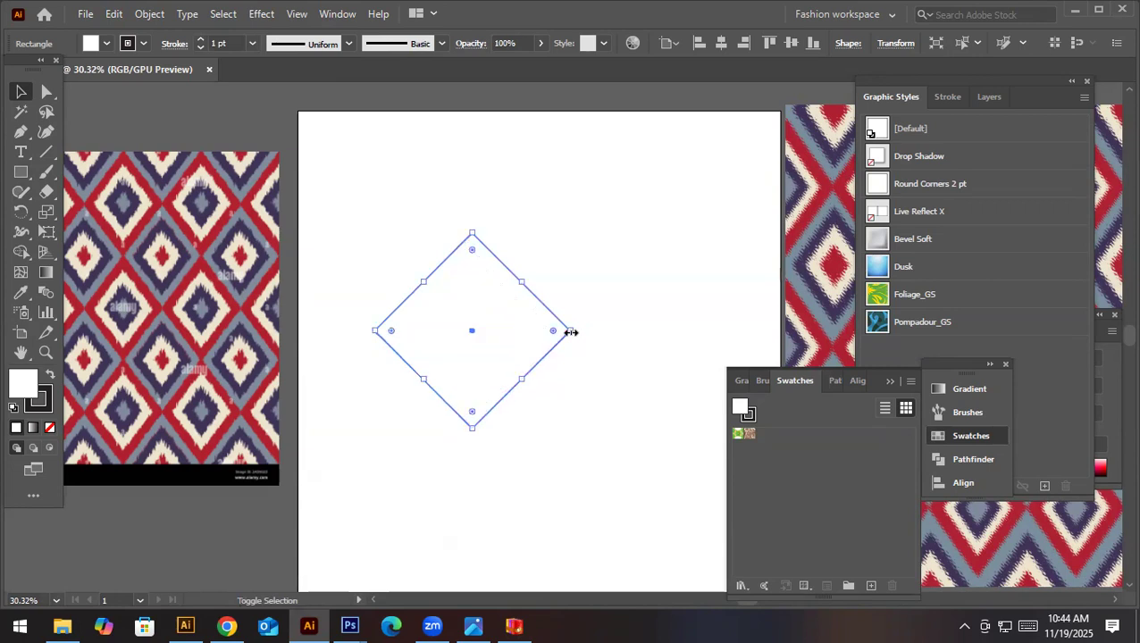
- Try to stretch the diamond upward by its top anchor point, and delete the diamond
key("a")
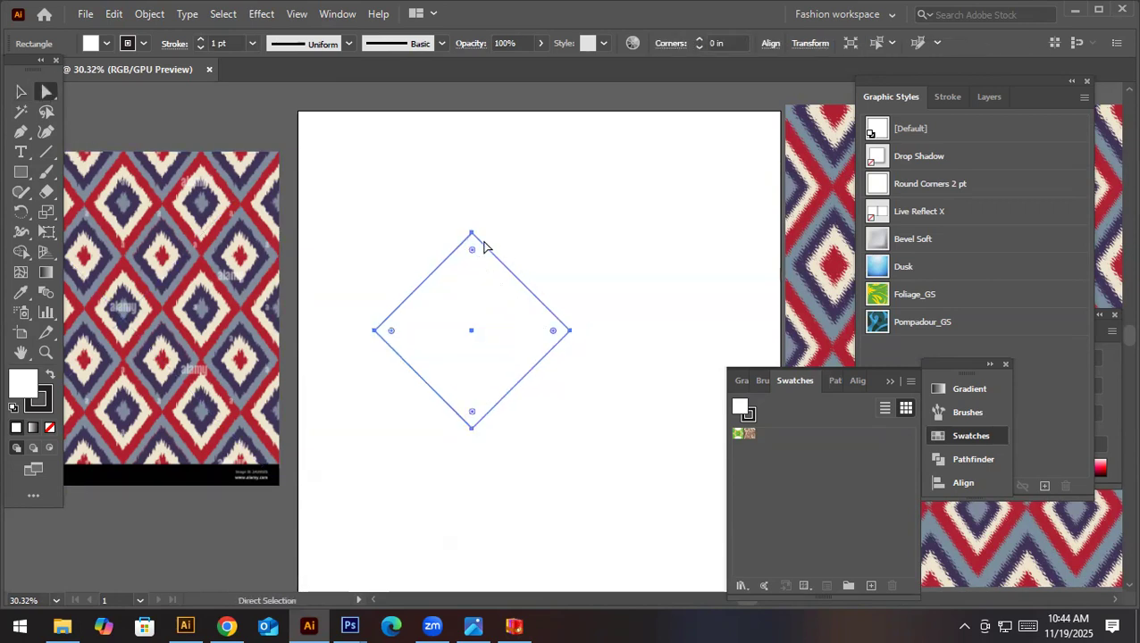
left_click_drag(473, 234, 473, 181)
key("ctrl+z")
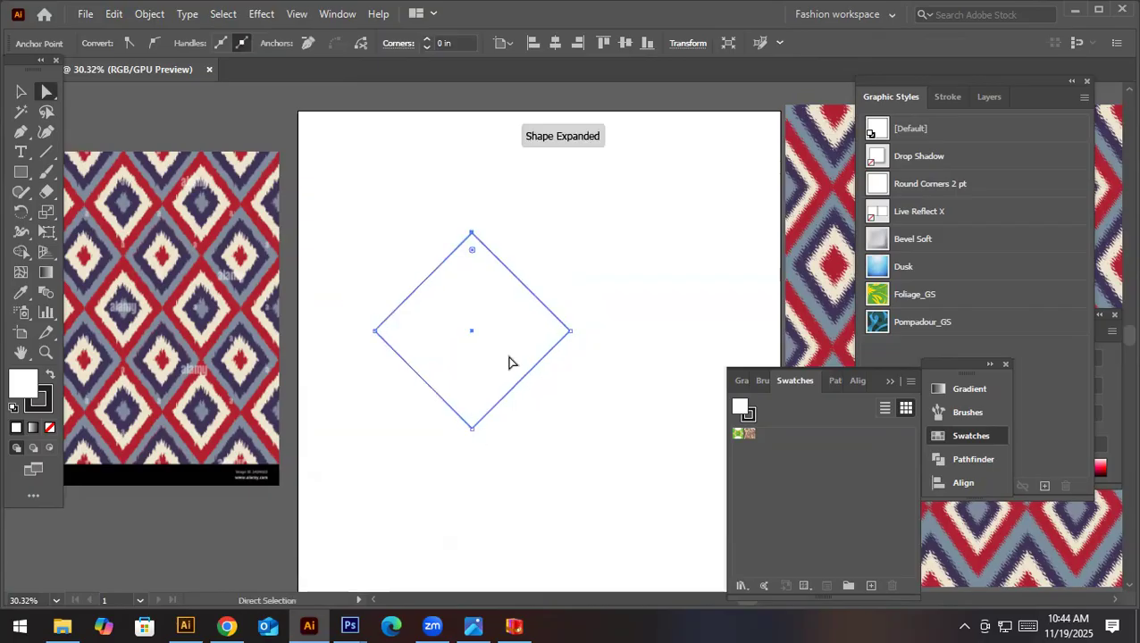
key("v")
key("Return")
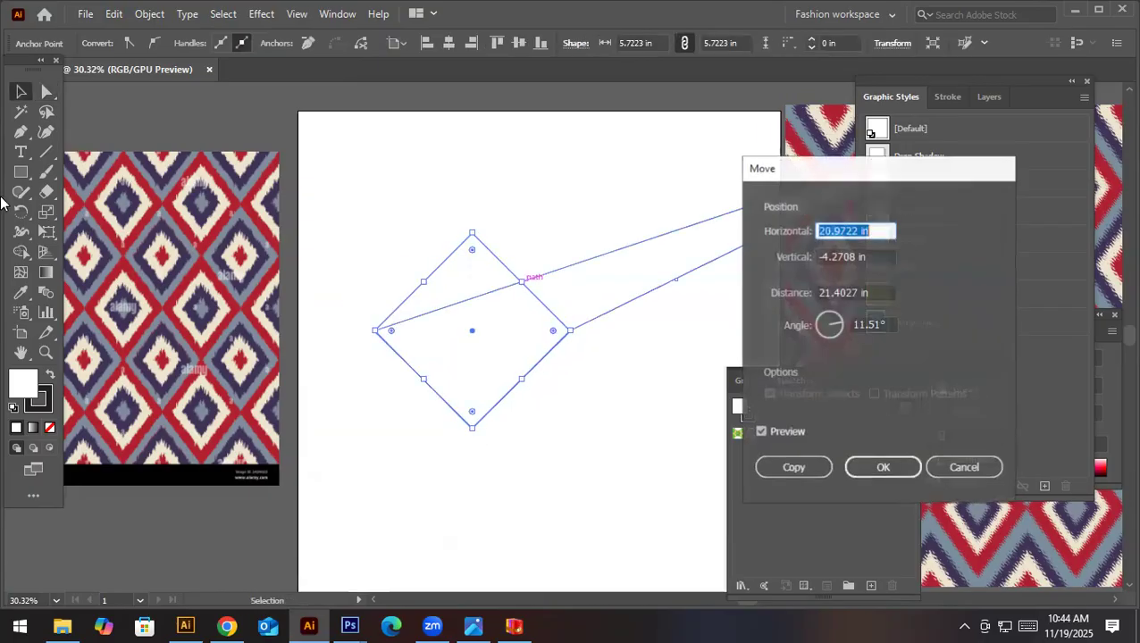
key("Escape")
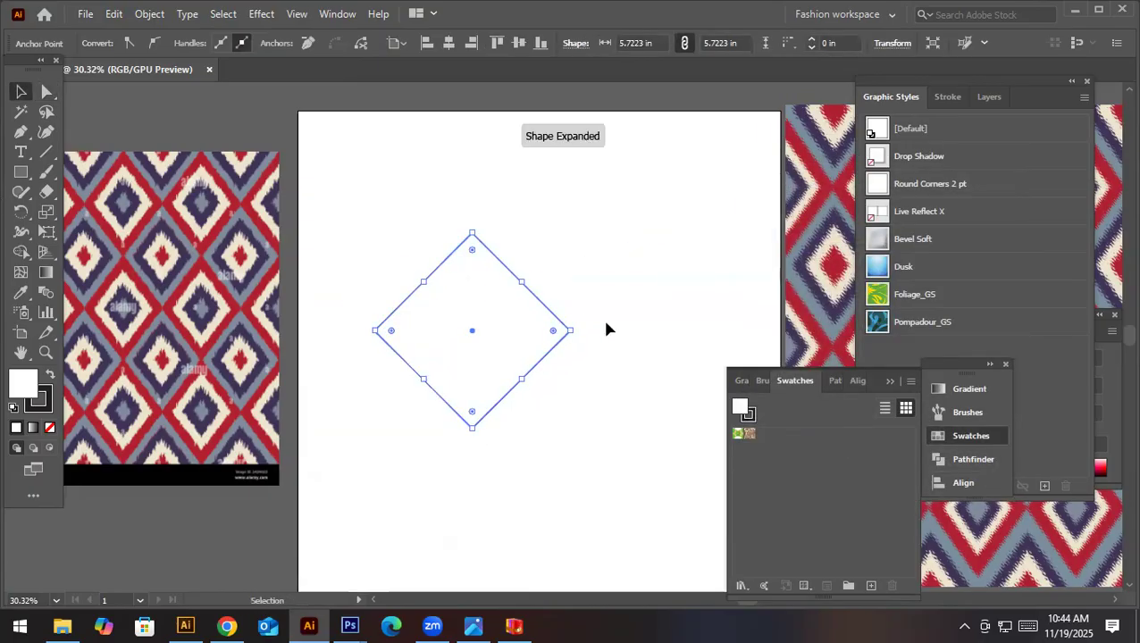
left_click(518, 307)
key("Delete")
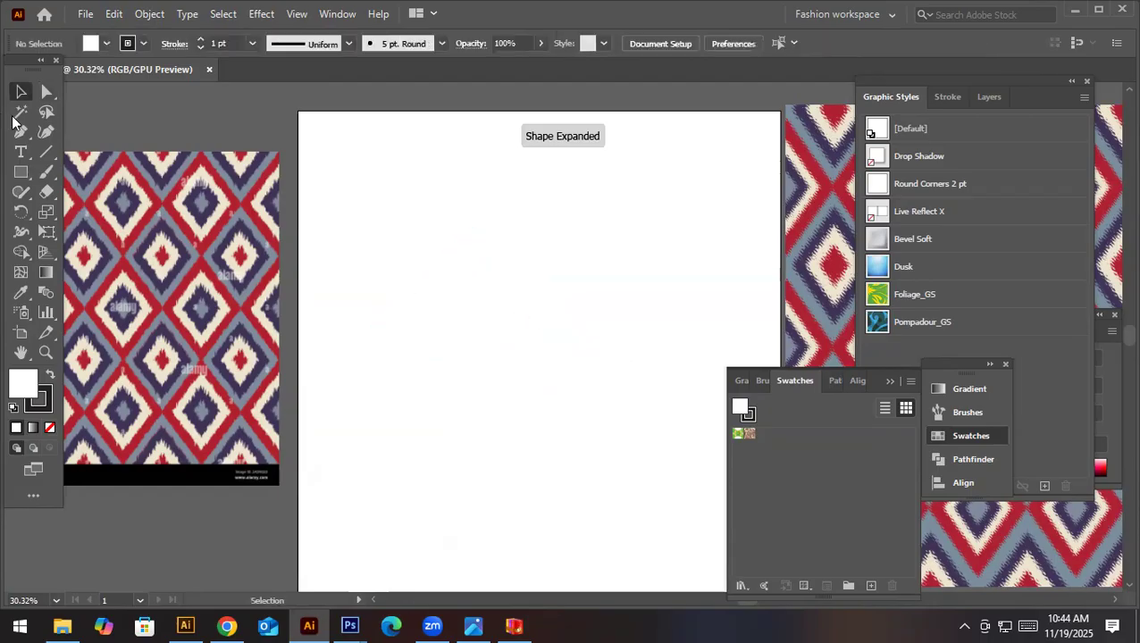
- Choose the Rectangle tool for drawing a new shape
left_click_drag(21, 171, 90, 175)
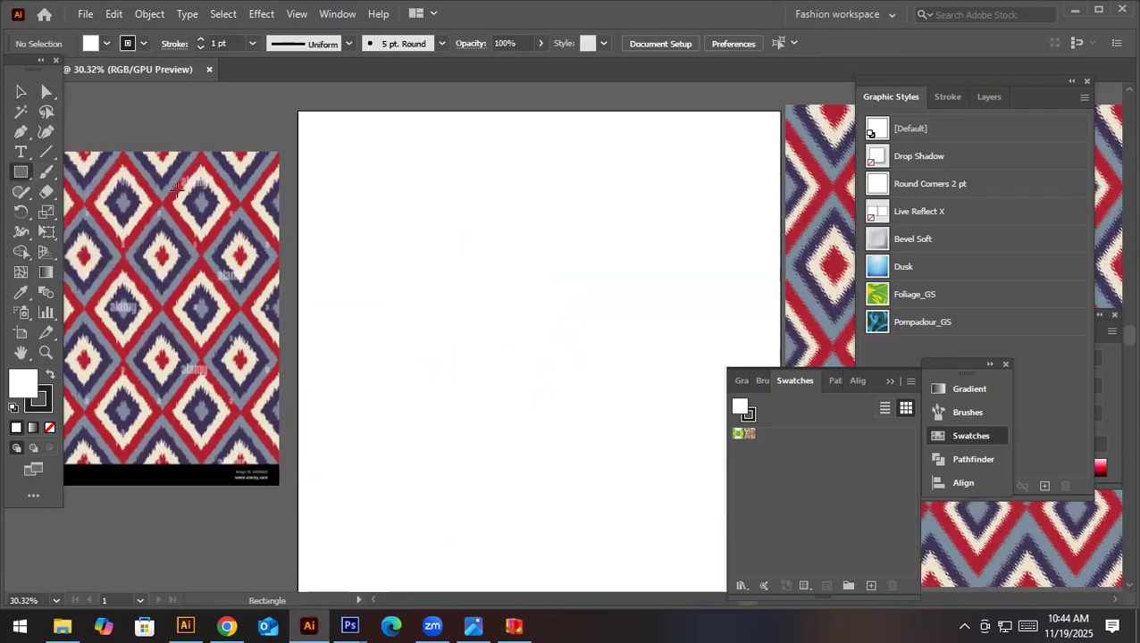
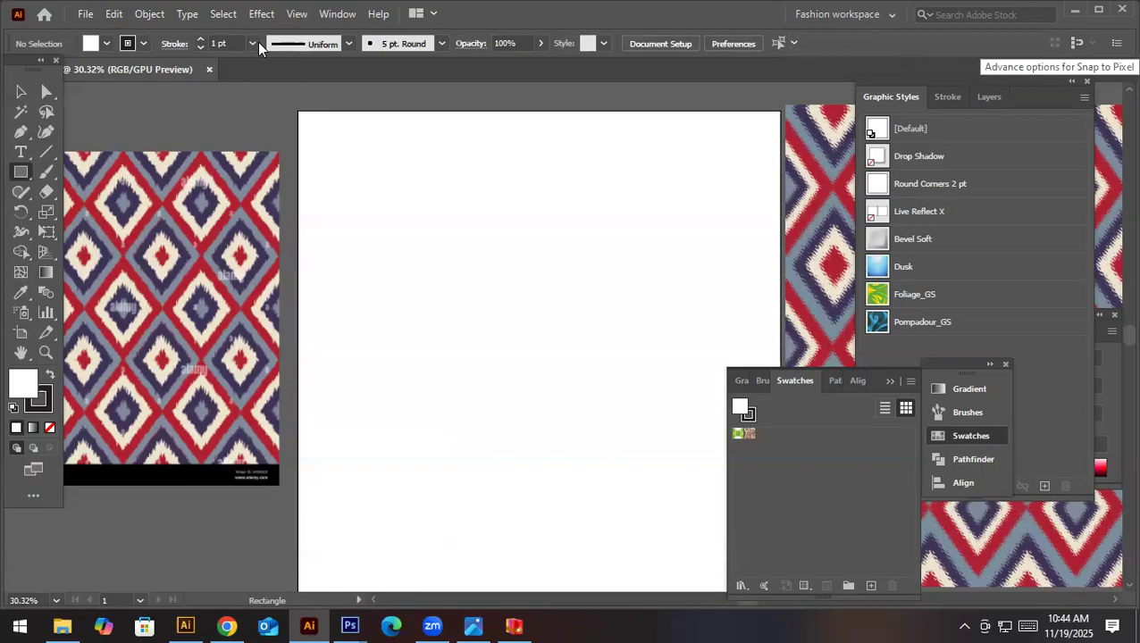
- Sample the pattern's red from the reference image as the fill colour for new shapes
left_click(106, 44)
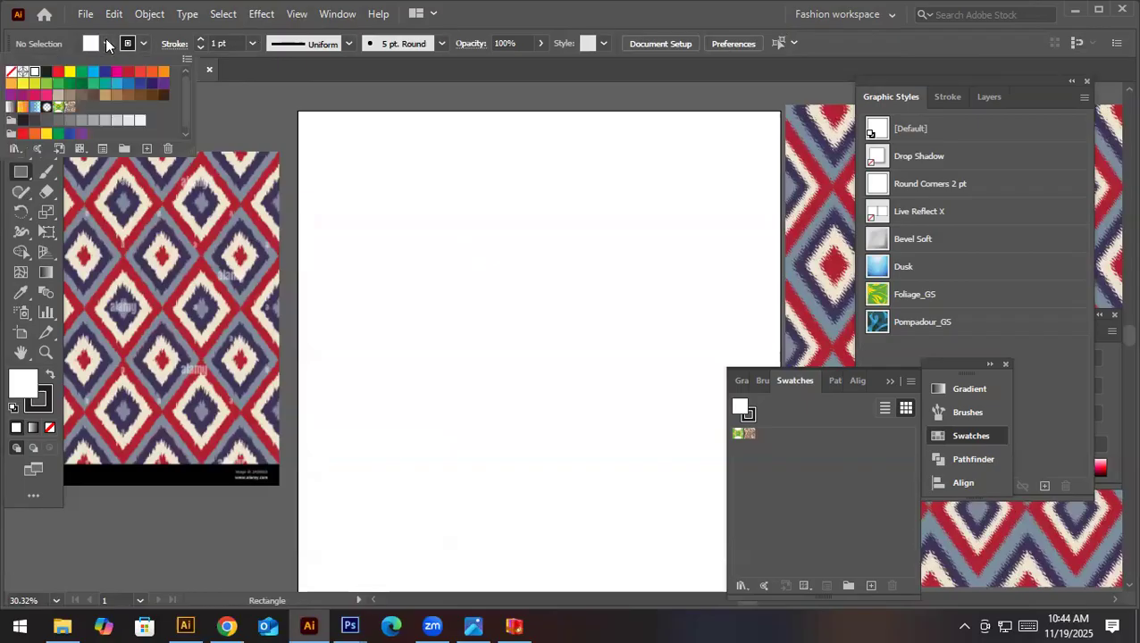
left_click(107, 44)
key("i")
left_click(125, 261)
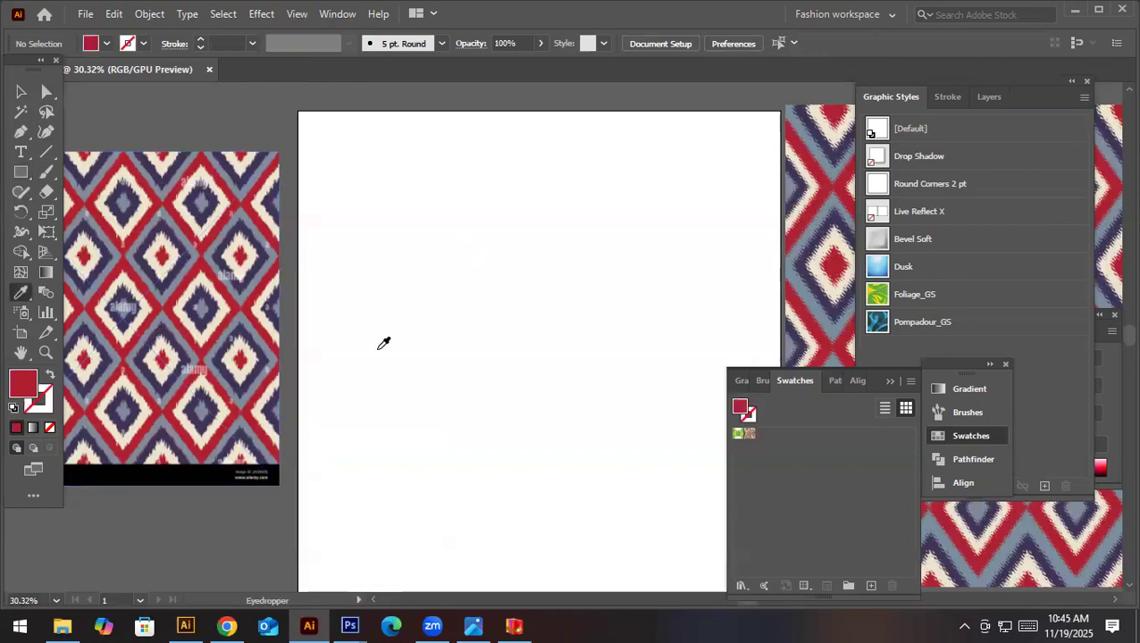
key("v")
left_click_drag(22, 171, 101, 171)
mouse_move(467, 361)
left_mouse_down()
mouse_move(522, 290)
mouse_move(540, 290)
mouse_move(570, 371)
mouse_move(573, 363)
mouse_move(550, 362)
mouse_move(566, 362)
mouse_move(491, 373)
left_mouse_up()
key("v")
key("a")
key("v")
key("ctrl+z")
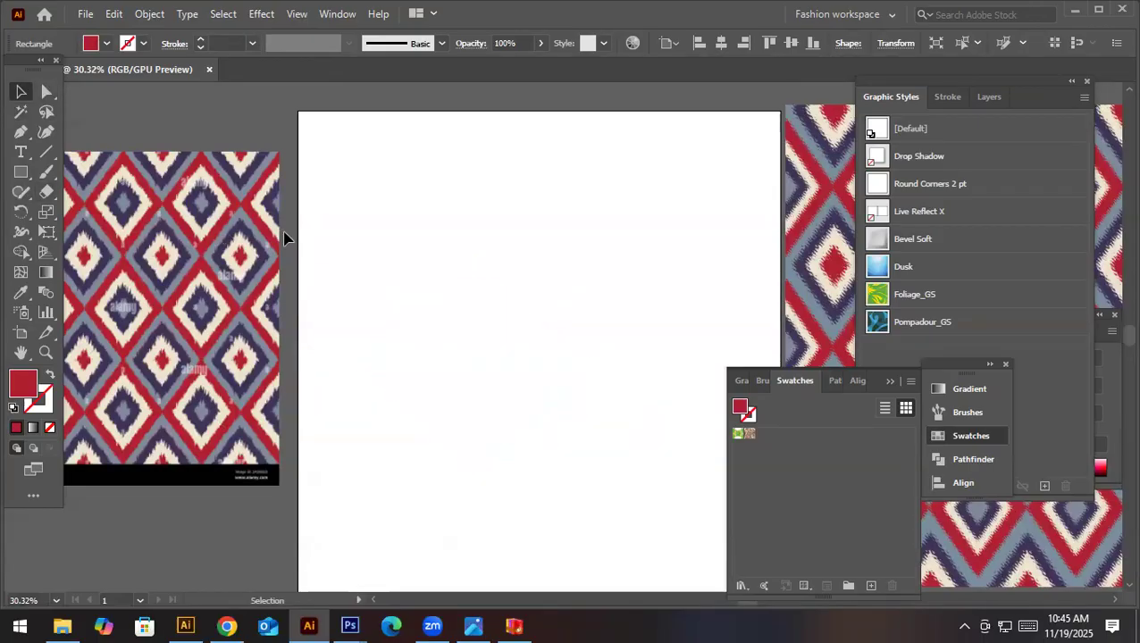
key("Delete")
- Trace one whole diamond of the reference image with the Pen tool as a closed red shape with sides about 2.7 in long
scroll(160, 256, "up", 4)
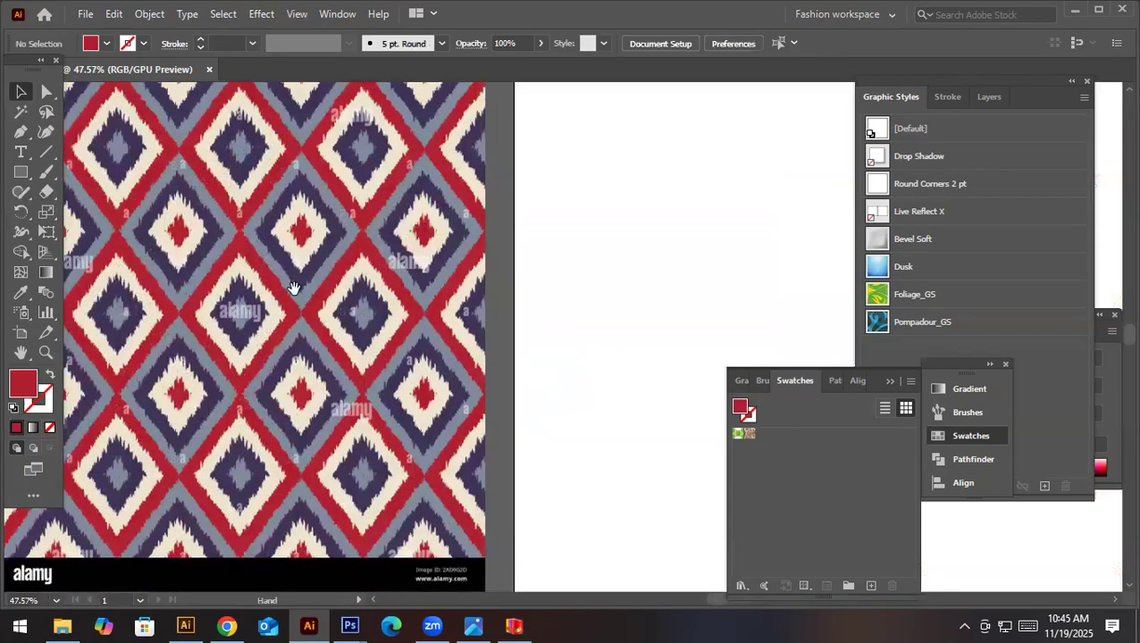
key("p")
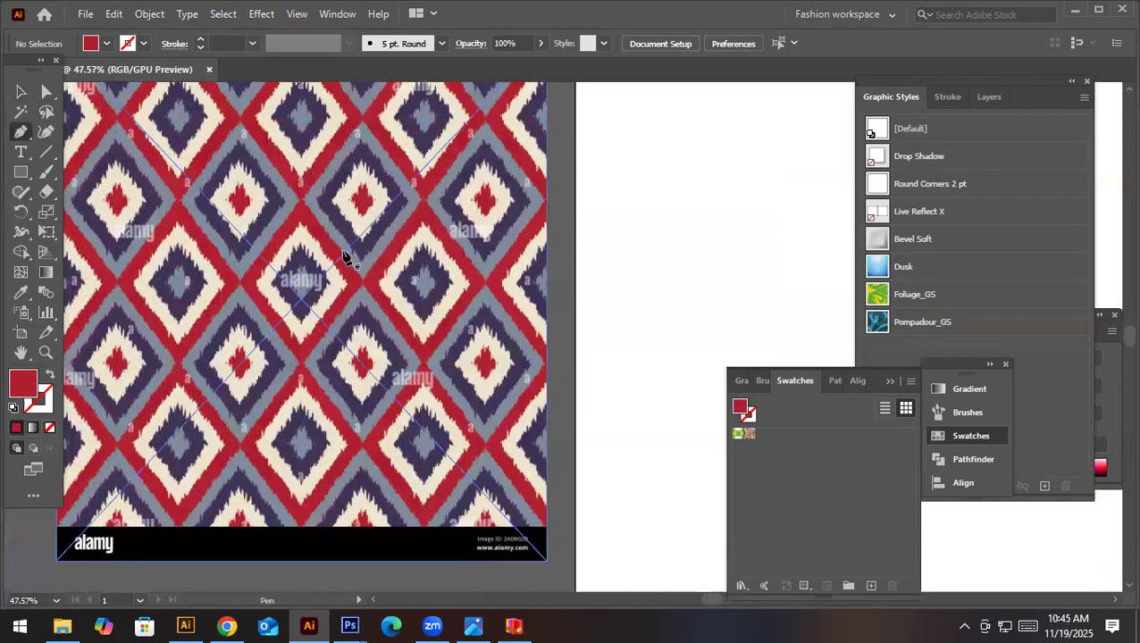
left_click(301, 206)
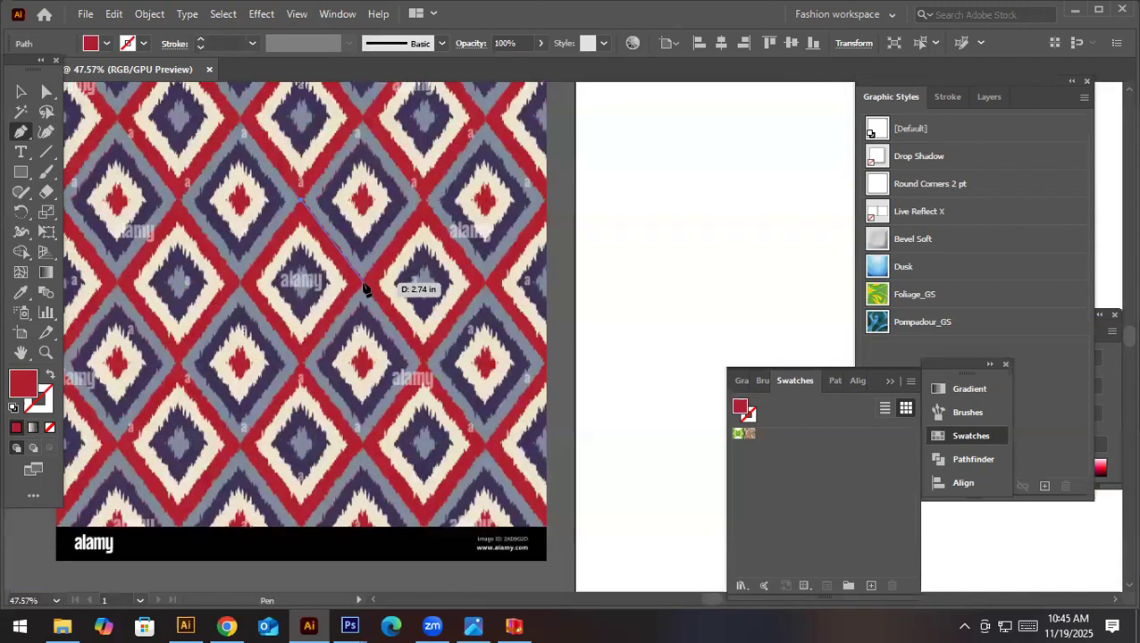
left_click(362, 284)
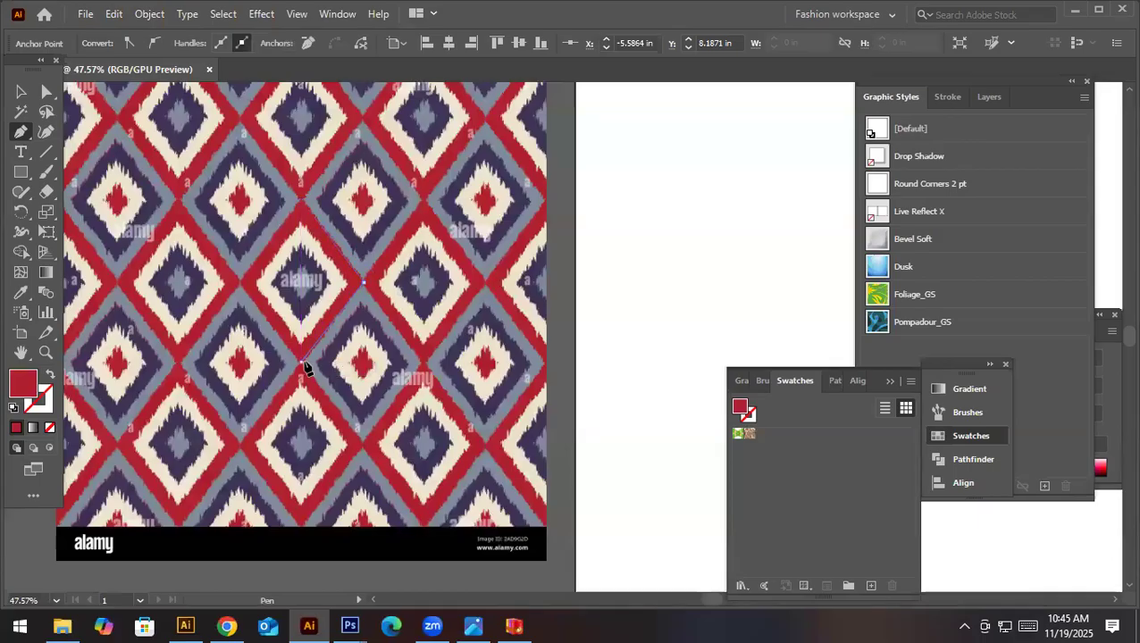
left_click(302, 362)
left_click(238, 283)
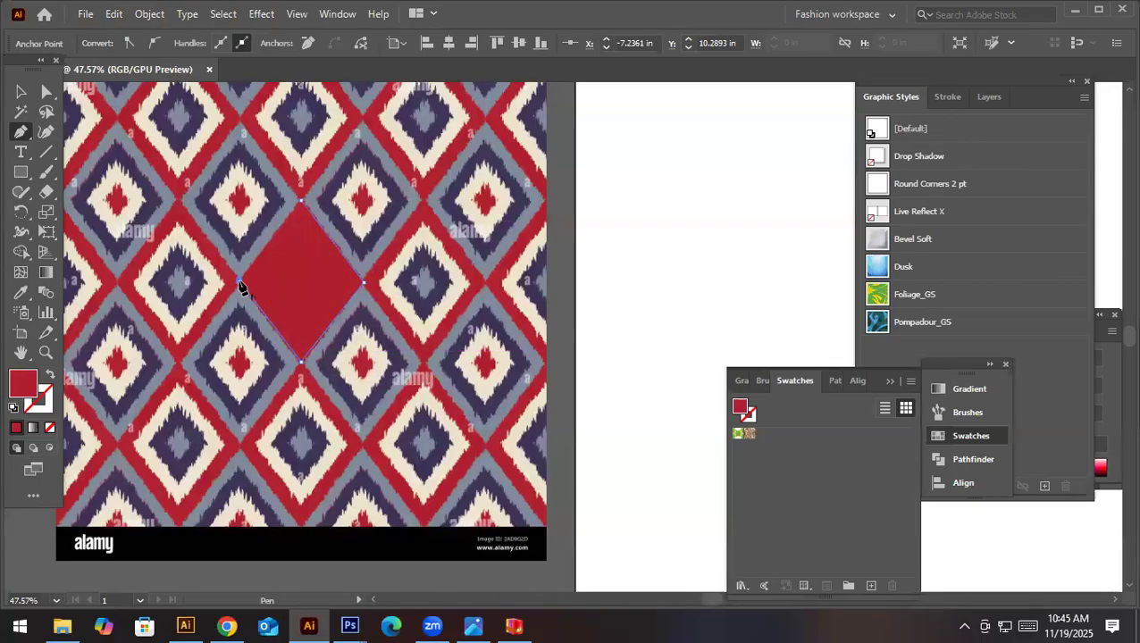
left_click(301, 205)
- Move the traced red diamond off the reference image onto the blank artboard
key("v")
left_click_drag(330, 306, 710, 306)
key("ctrl+z")
left_click_drag(326, 305, 732, 305)
key("ctrl")
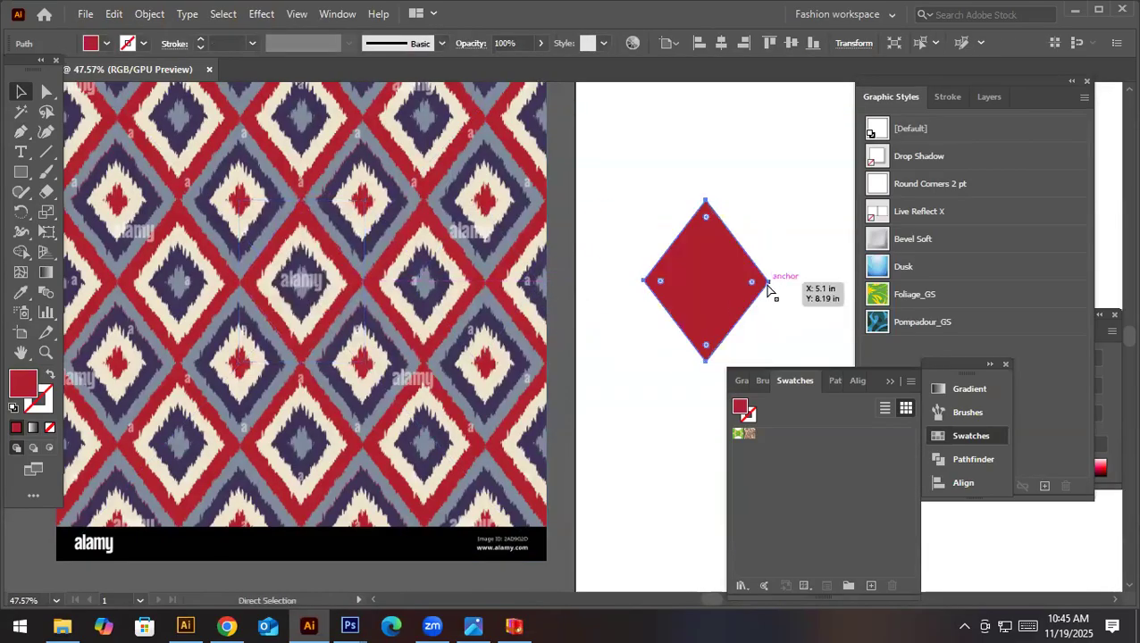
key("ctrl")
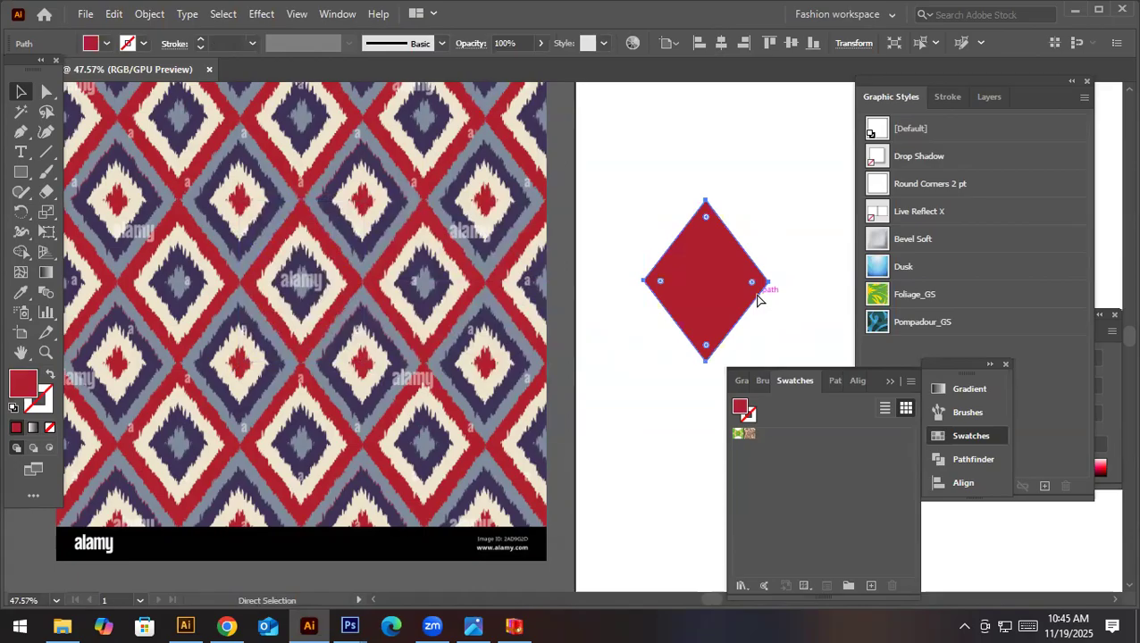
left_click_drag(768, 200, 750, 224)
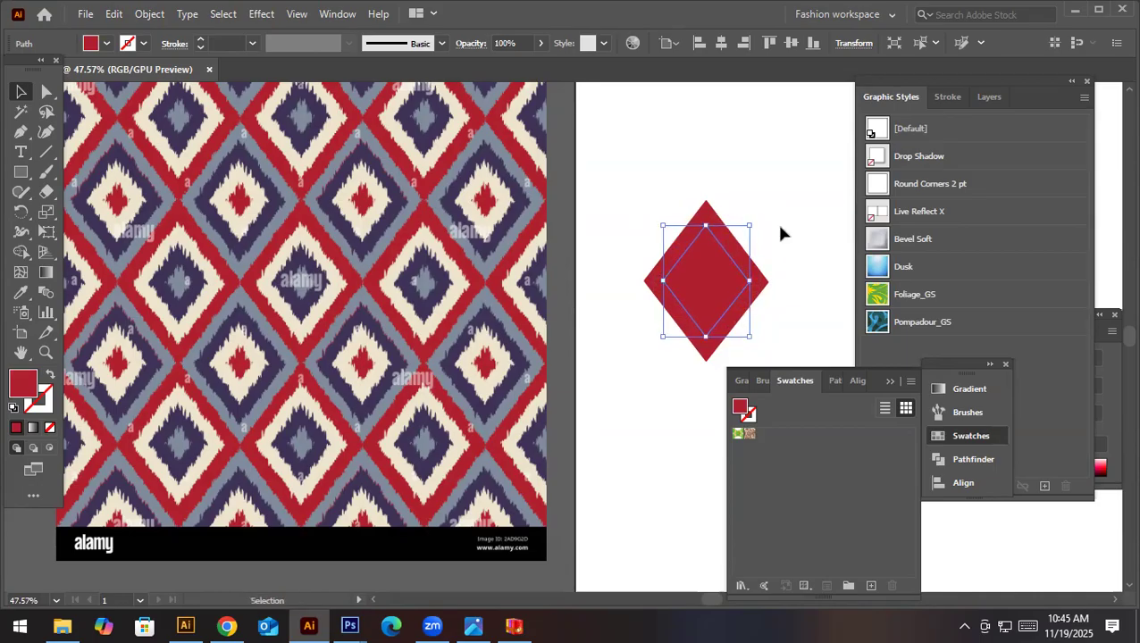
left_click(776, 225)
- Give the diamond on the artboard a solid stroke in the same red as its fill
left_click(712, 268)
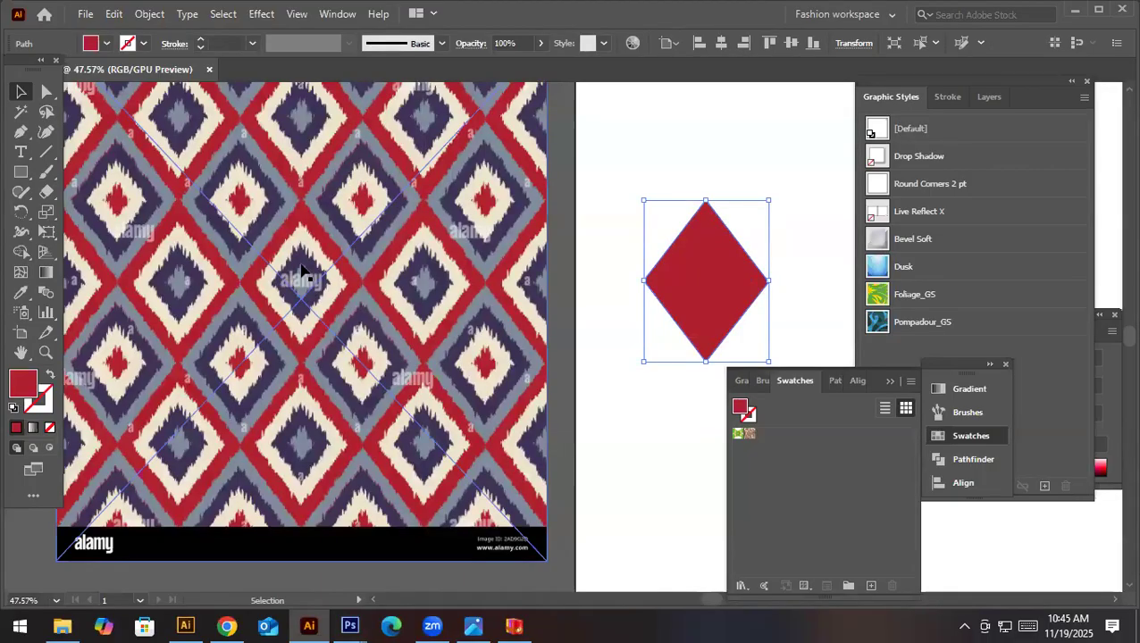
left_click(45, 409)
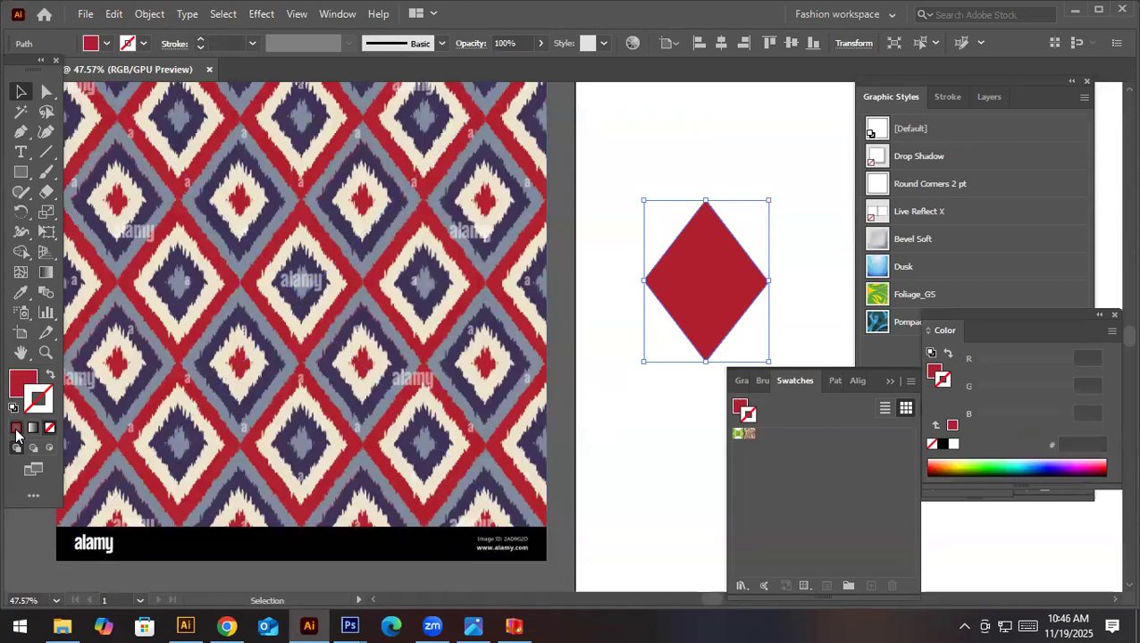
left_click(15, 429)
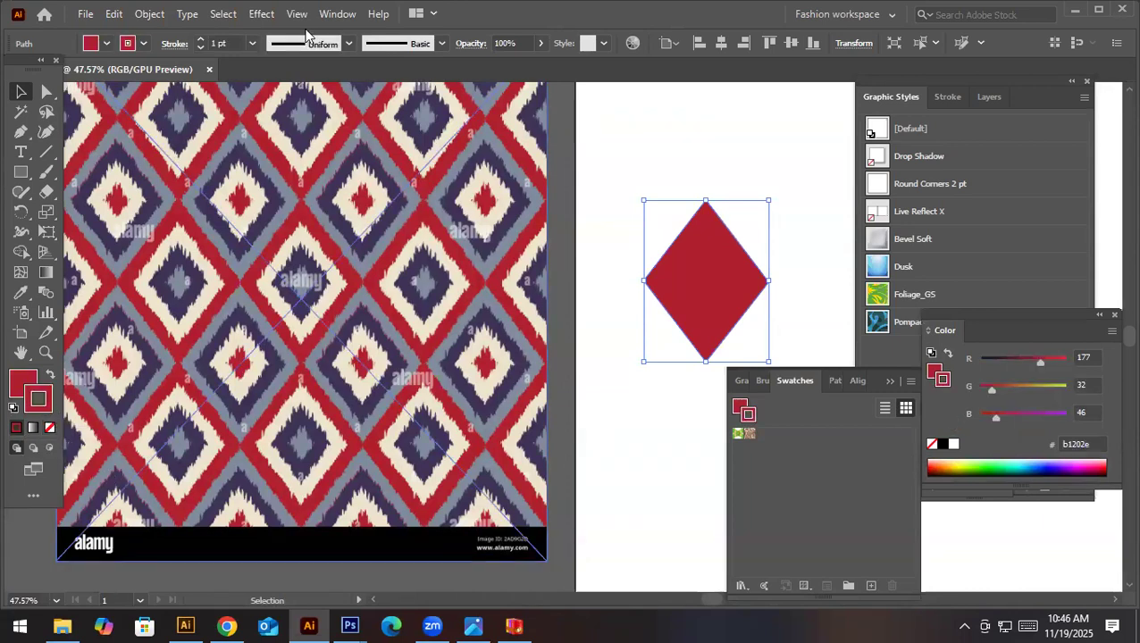
- Show the document's brushes in a separate floating window beside the diamond
left_click(262, 15)
left_click(348, 20)
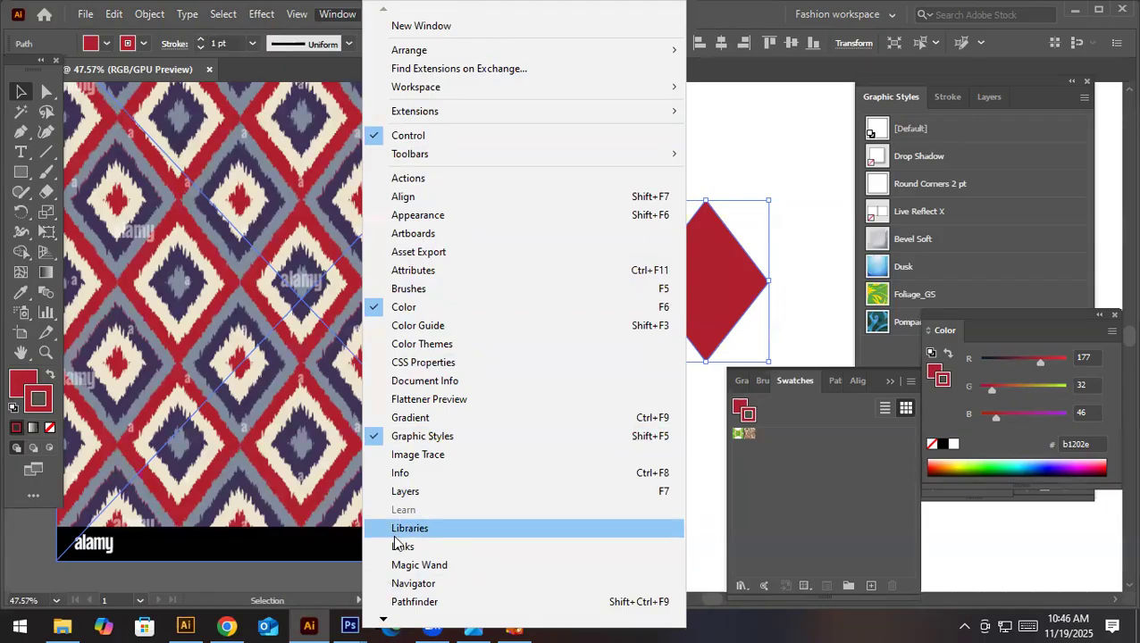
left_click(426, 299)
left_click_drag(773, 380, 813, 129)
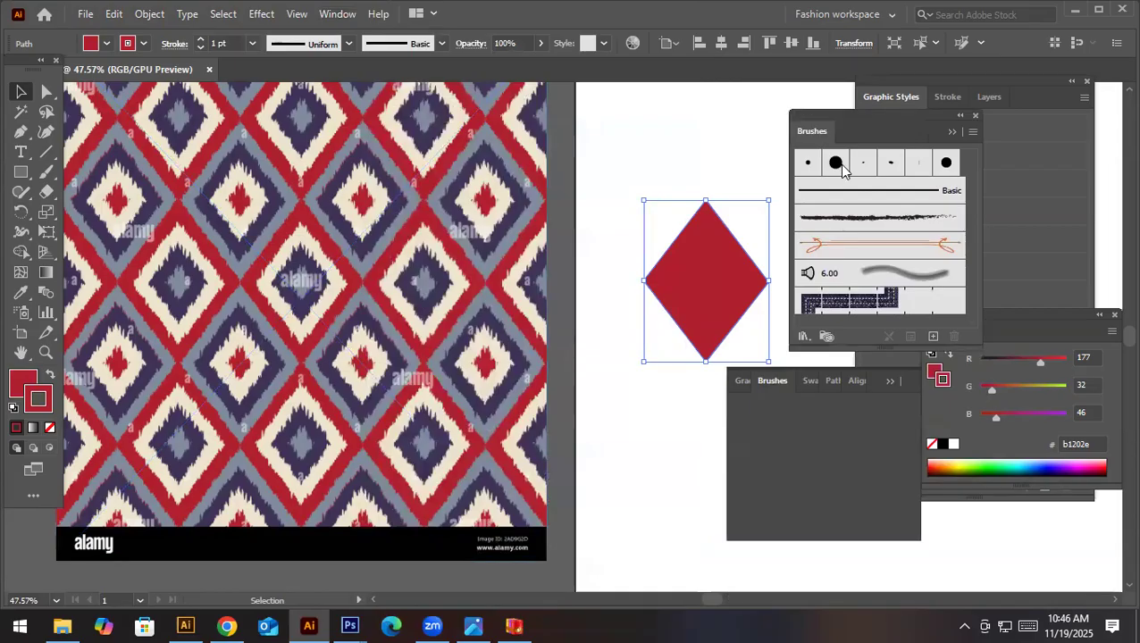
- Load the Artistic_Paintbrush brush library, enlarge its list and place it clear of the diamond
left_click(972, 135)
mouse_move(881, 432)
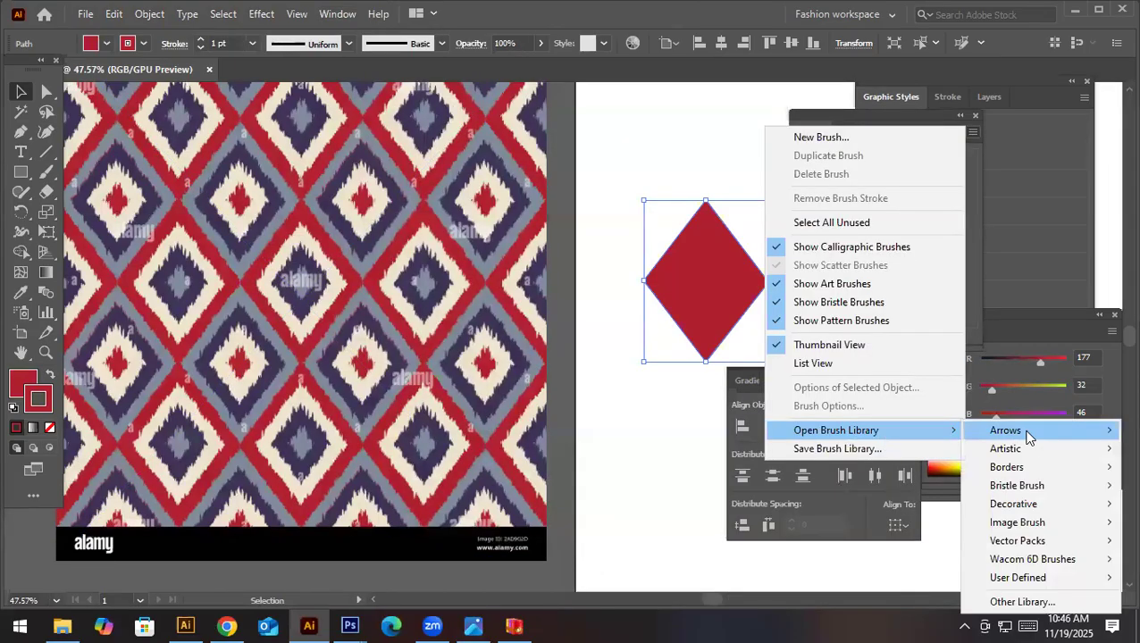
mouse_move(1027, 455)
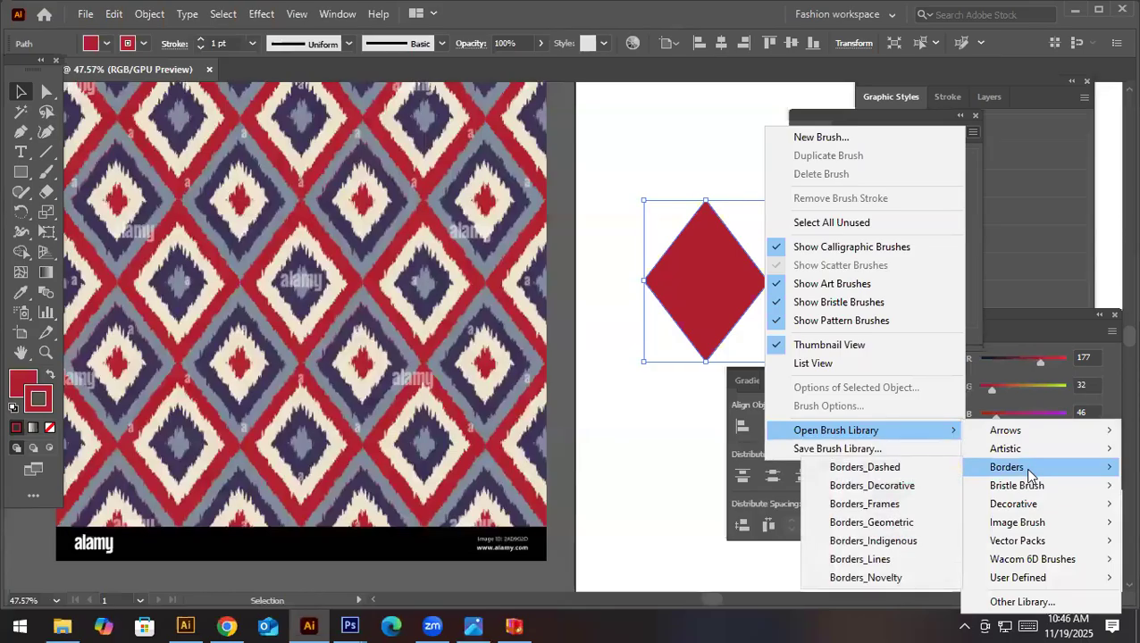
mouse_move(1029, 483)
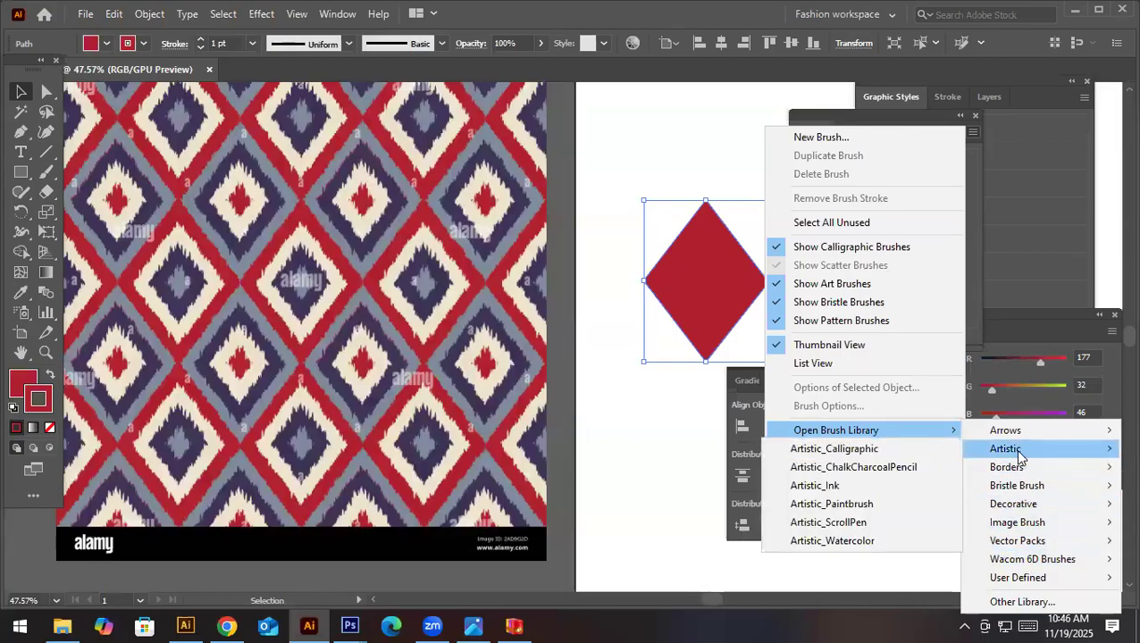
left_click(902, 506)
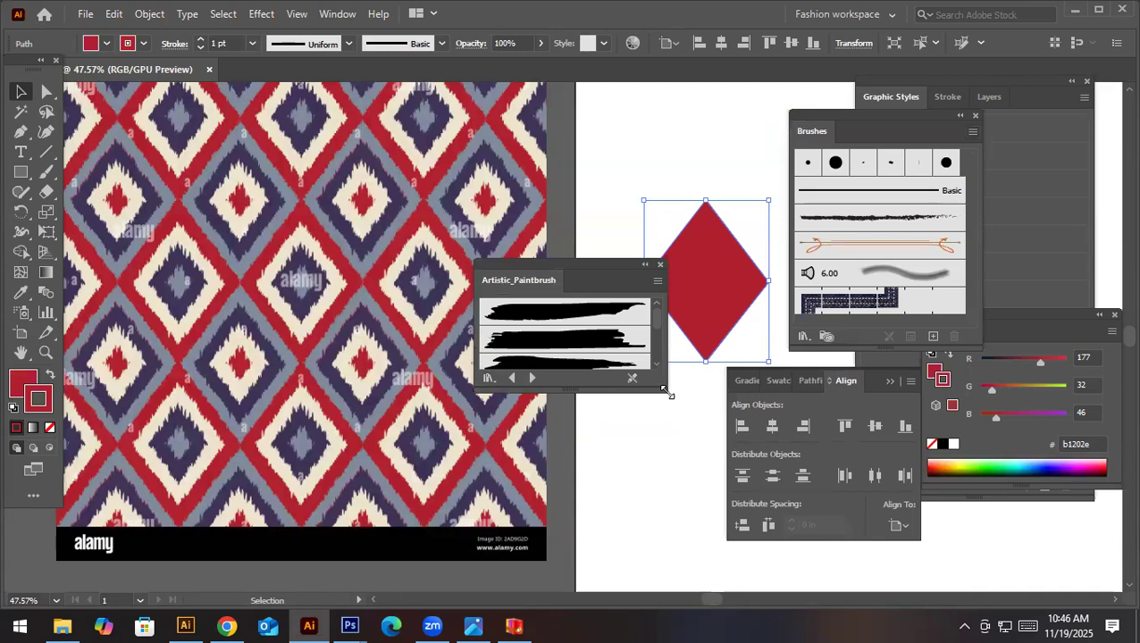
left_click_drag(665, 393, 658, 575)
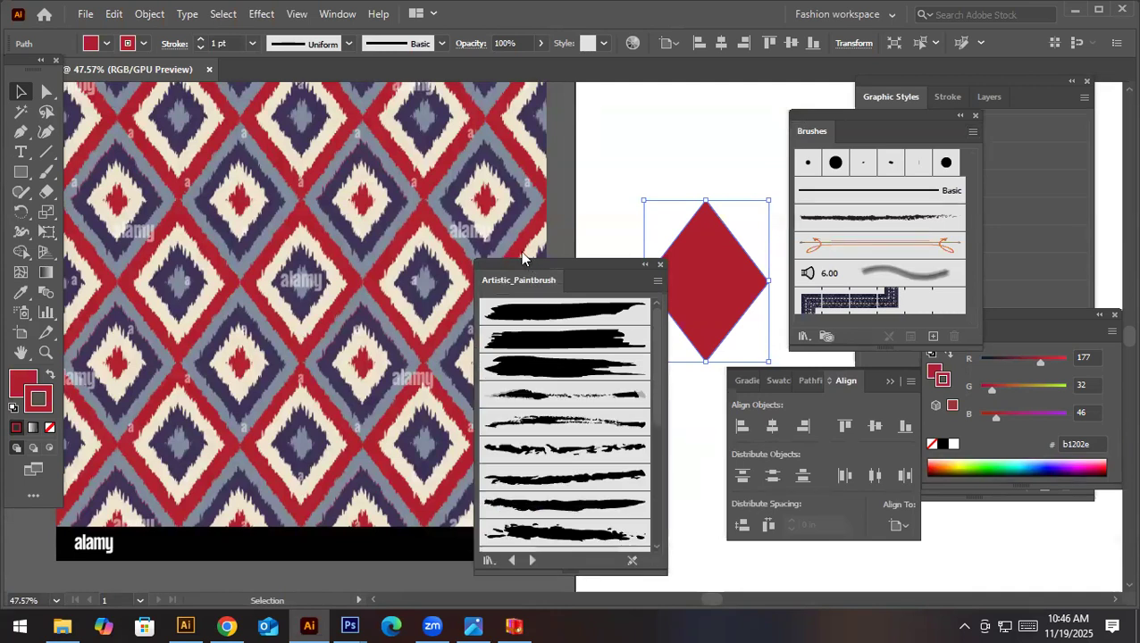
left_click_drag(523, 259, 434, 184)
- Try several Artistic_Paintbrush brushes on the diamond's outline, including Dry Brush 1 and Dry Brush 7
left_click(472, 347)
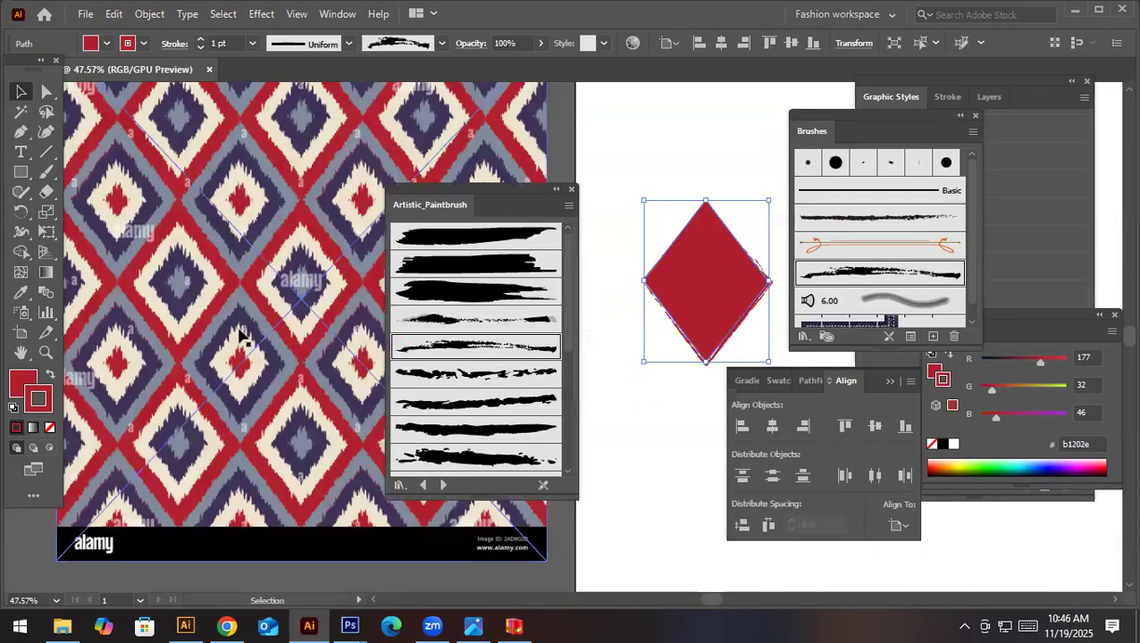
left_click(480, 374)
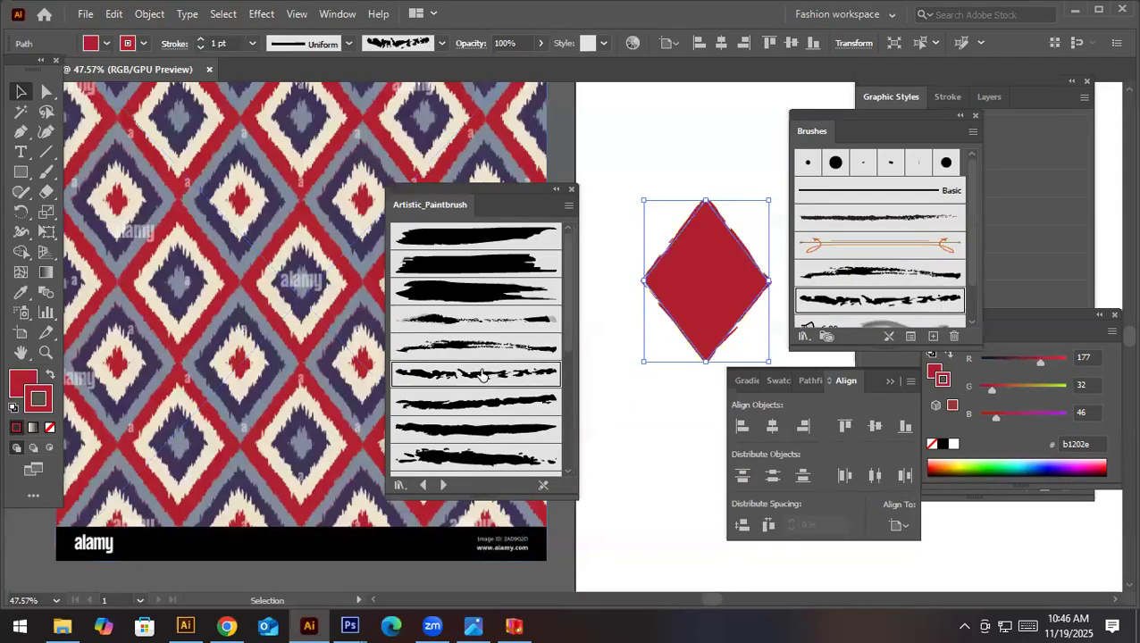
left_click(479, 403)
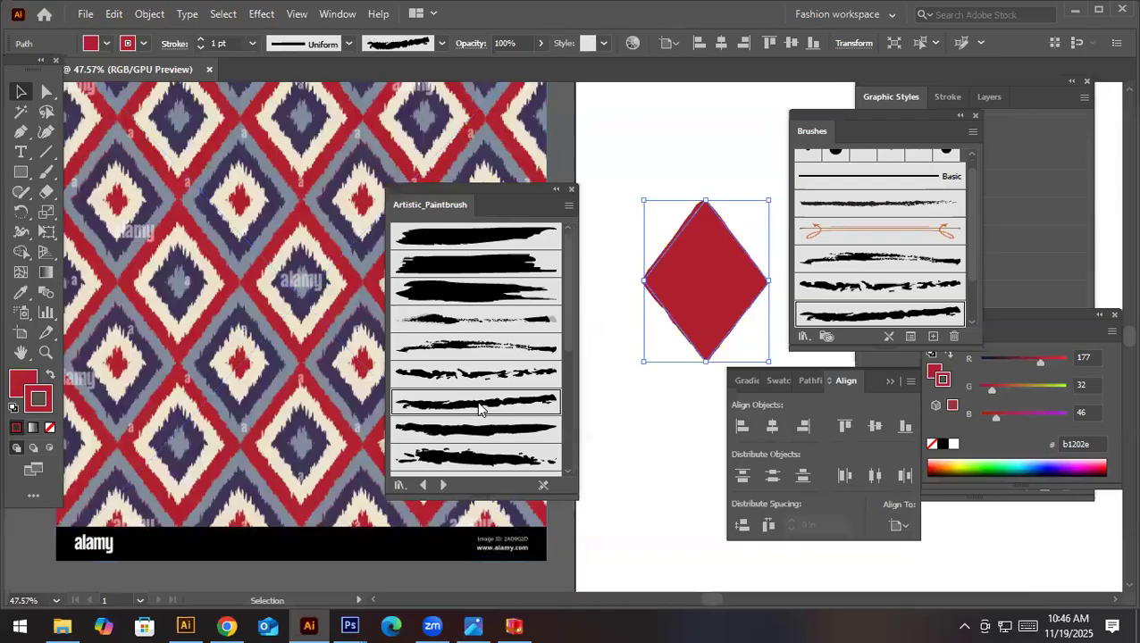
left_click(488, 319)
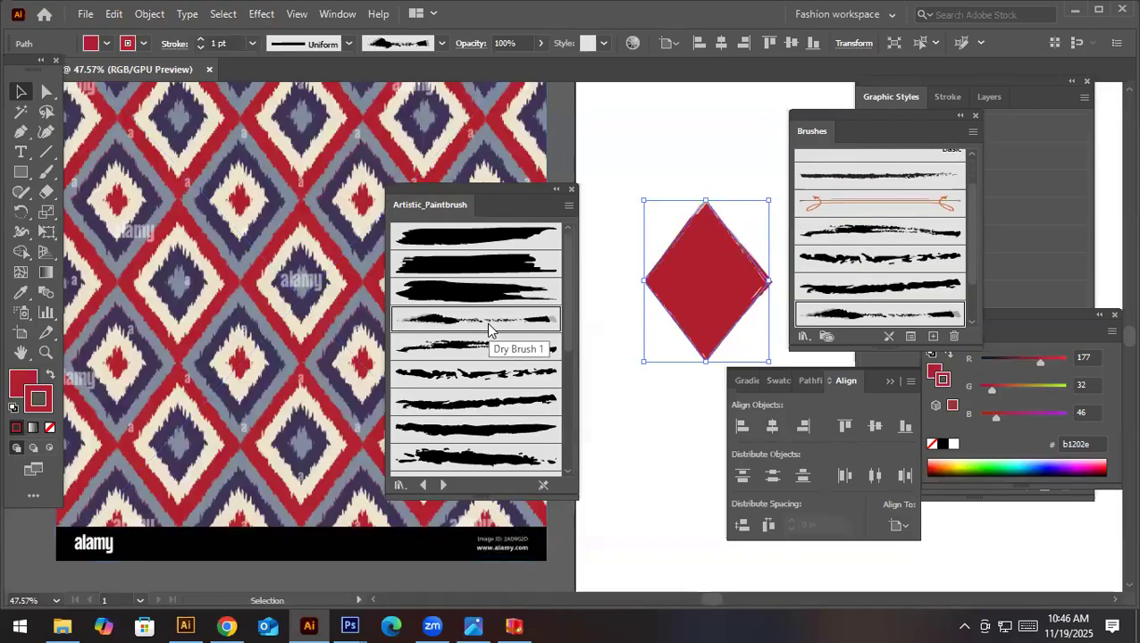
left_click(488, 349)
left_click(485, 297)
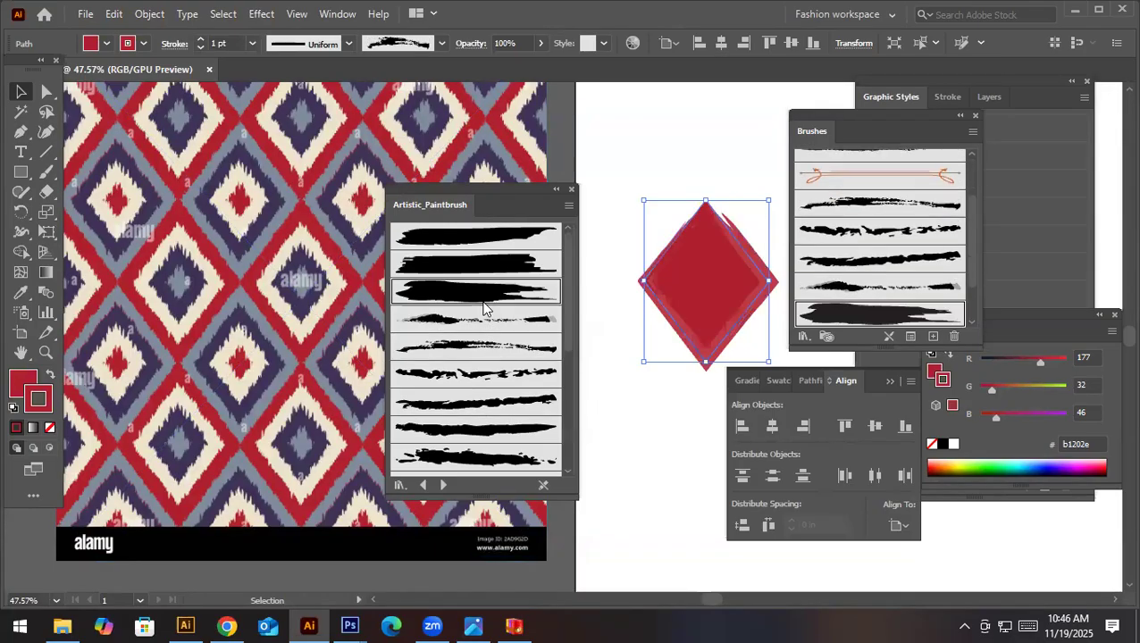
left_click(479, 261)
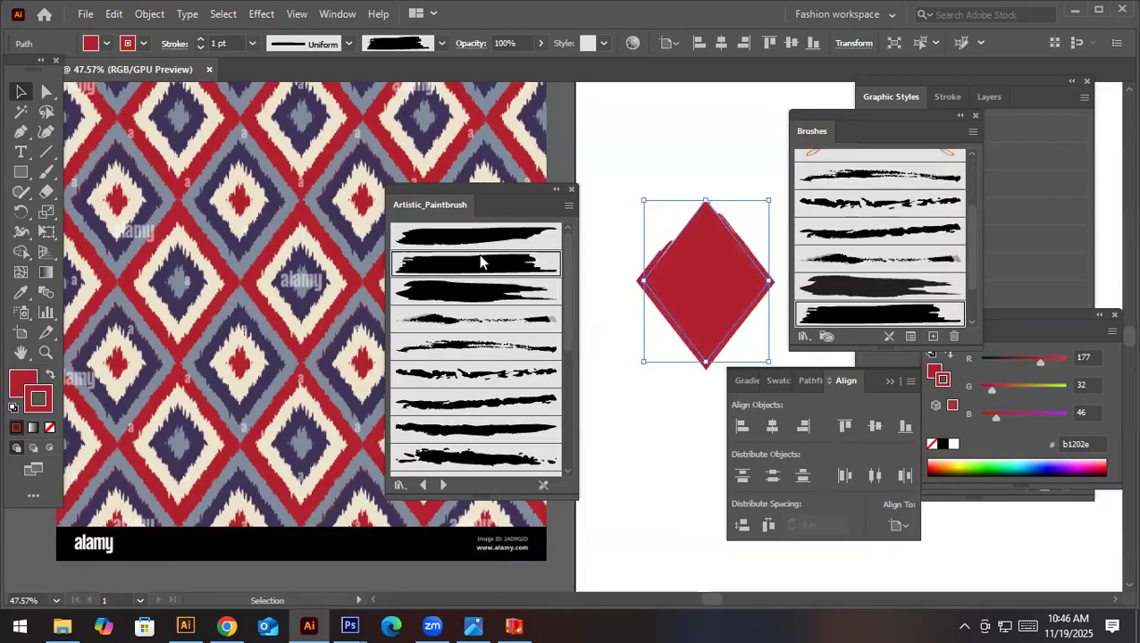
scroll(505, 398, "down", 2)
left_click(505, 406)
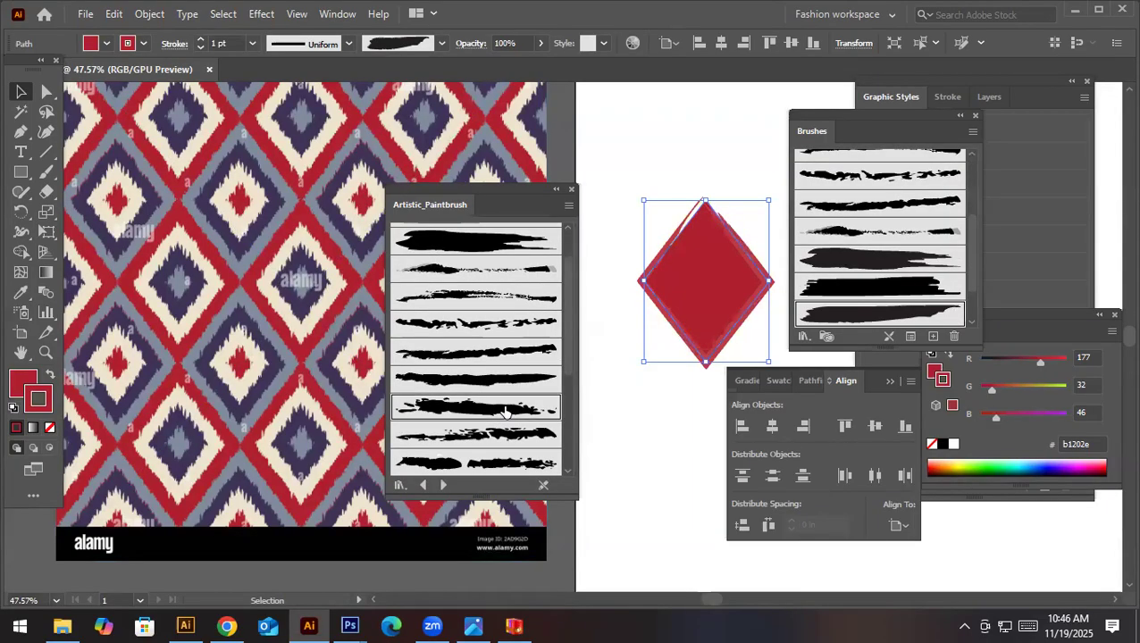
left_click(503, 435)
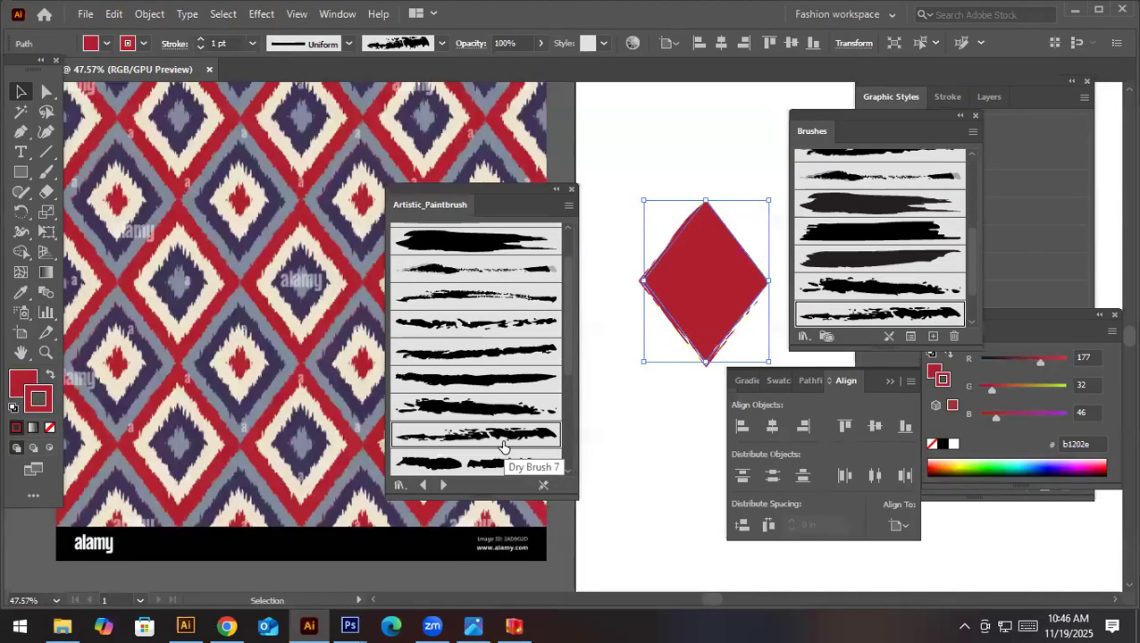
scroll(503, 446, "down", 2)
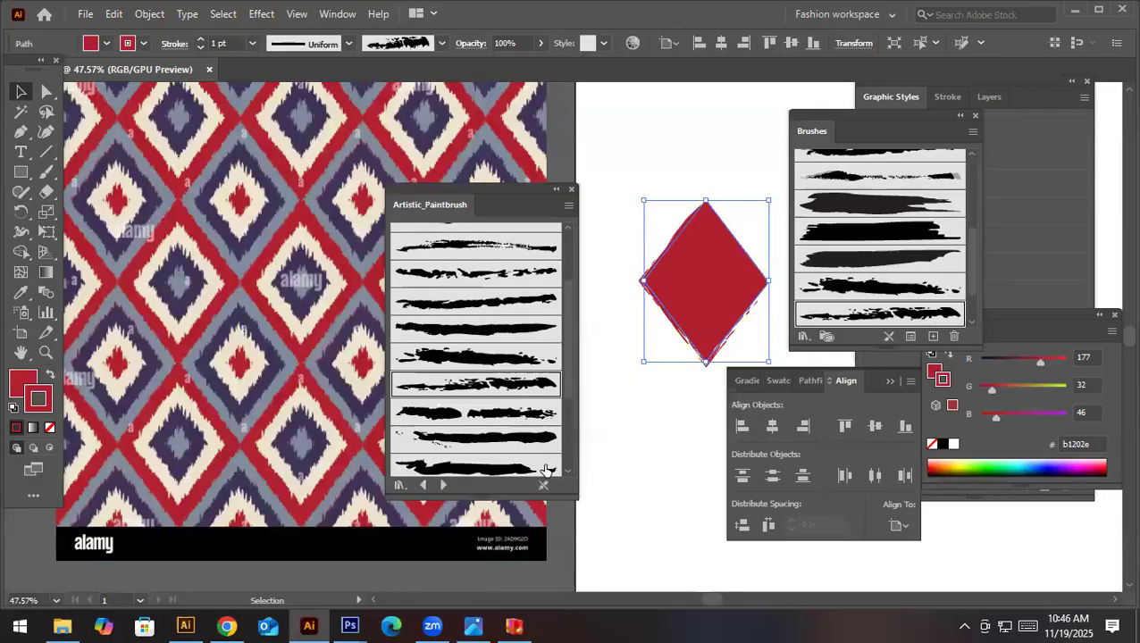
left_click(513, 411)
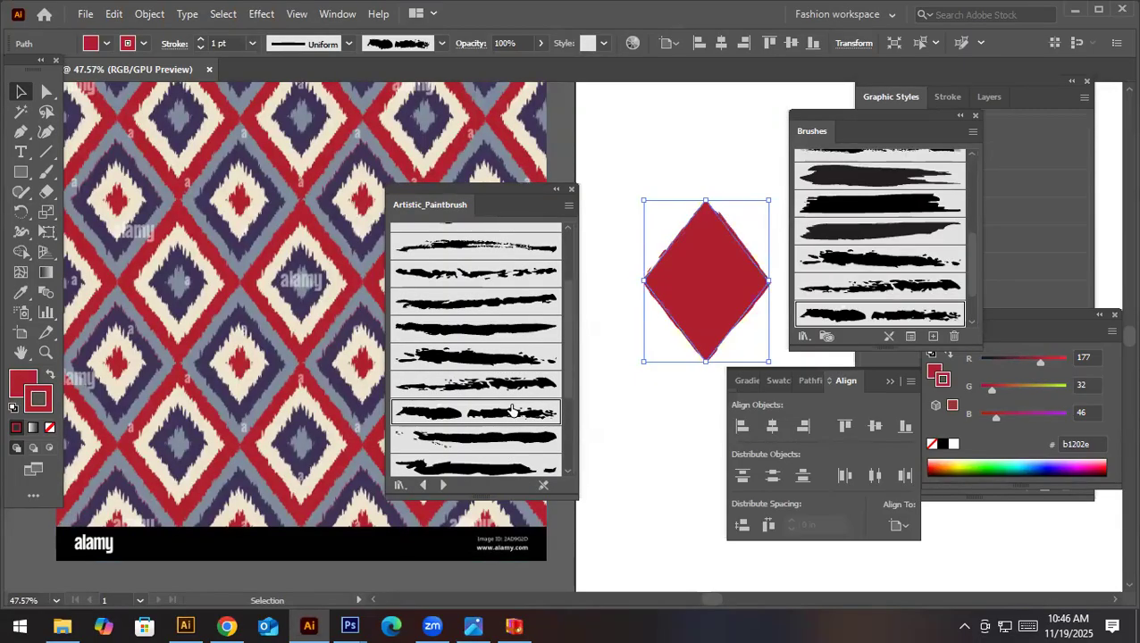
- Set the diamond's stroke weight to 2 pt and try several Artistic_Paintbrush brushes from further along the library on its outline
left_click(254, 42)
left_click(274, 135)
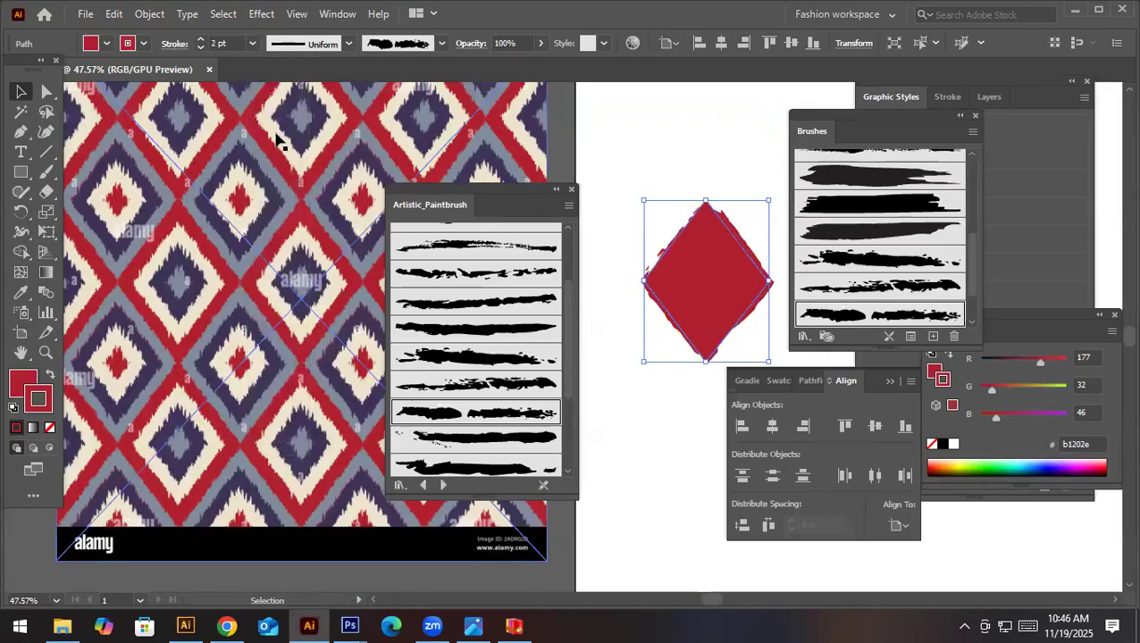
left_click(491, 393)
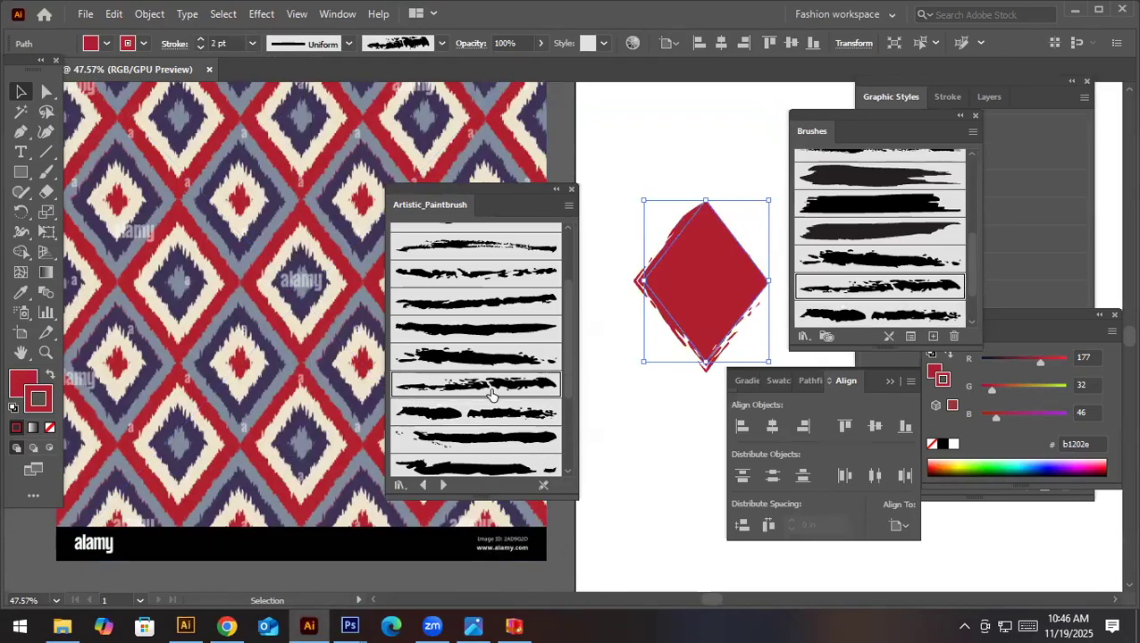
scroll(492, 393, "down", 3)
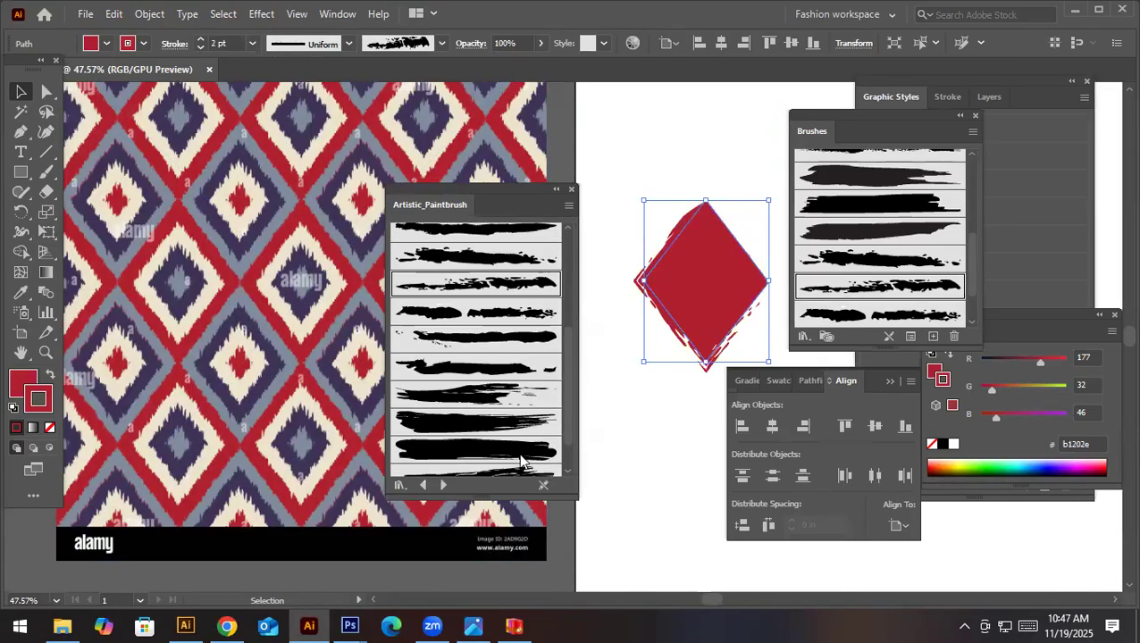
left_click(507, 402)
left_click(508, 422)
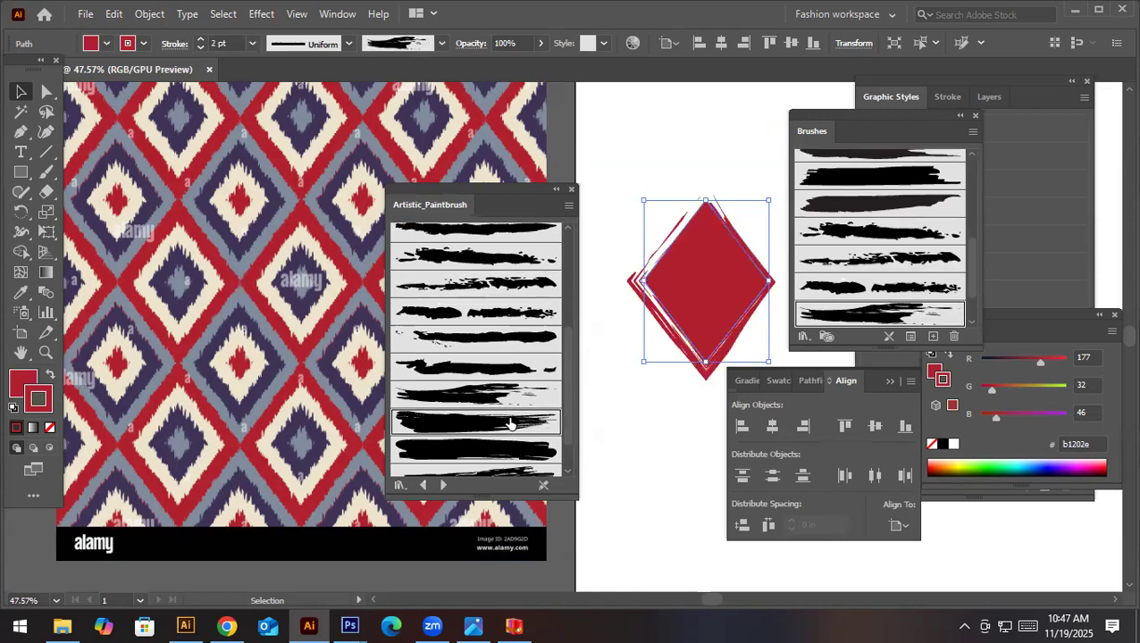
left_click(511, 455)
scroll(510, 457, "down", 1)
left_click(500, 434)
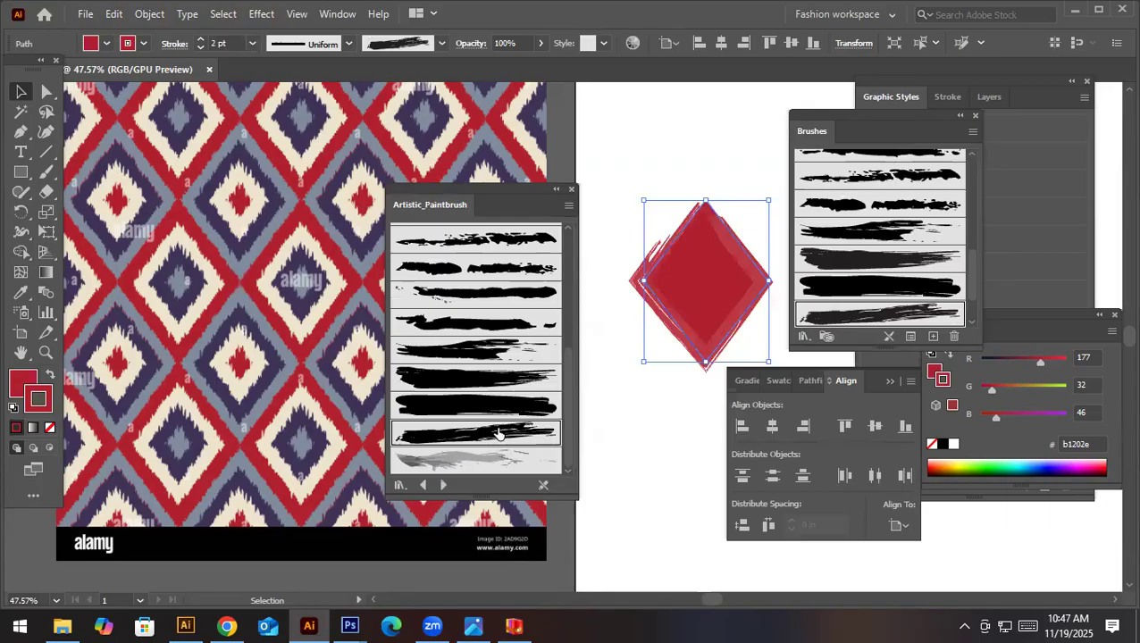
- Compare Dry Brush 8 with other ragged Artistic_Paintbrush brushes on the diamond's outline, checking the edge with the diamond deselected
scroll(498, 433, "up", 2)
left_click(489, 320)
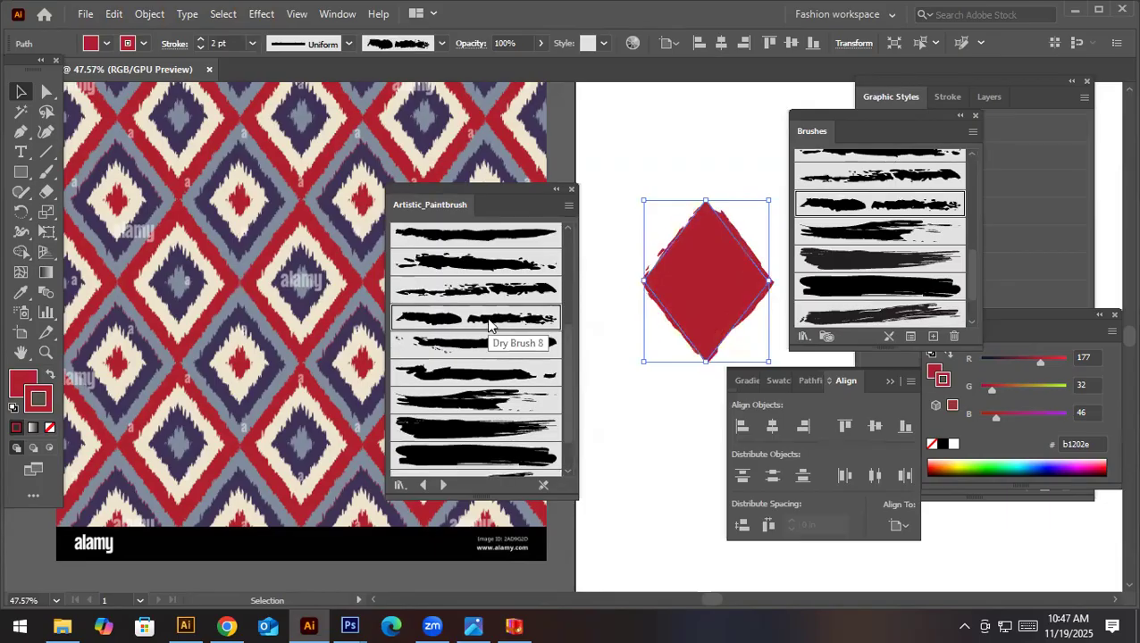
left_click(490, 290)
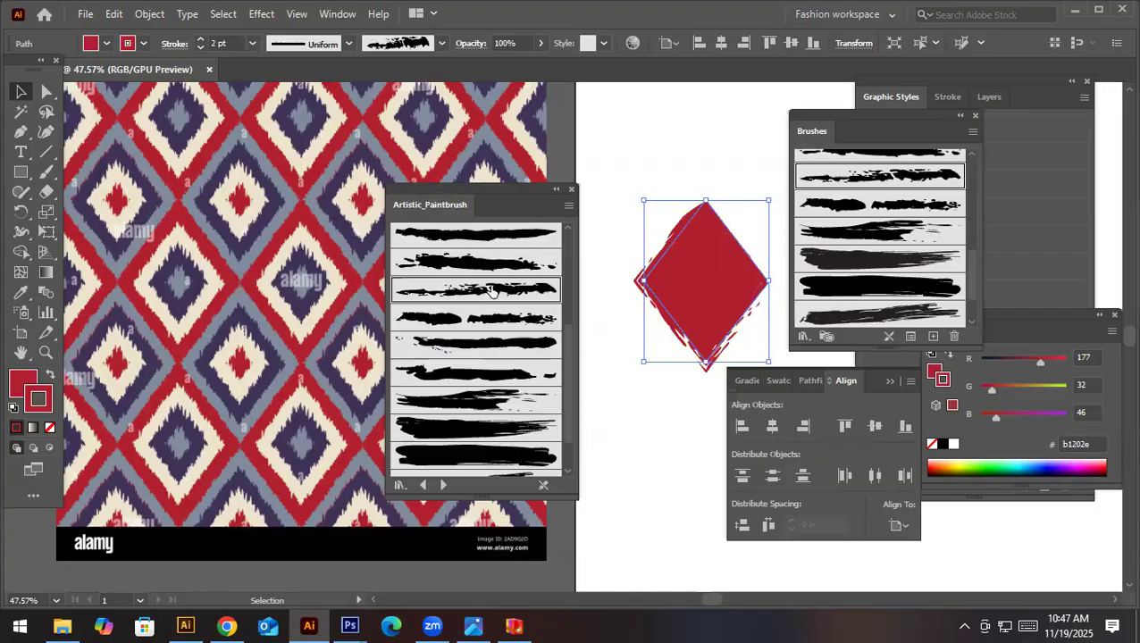
scroll(492, 286, "up", 2)
left_click(490, 256)
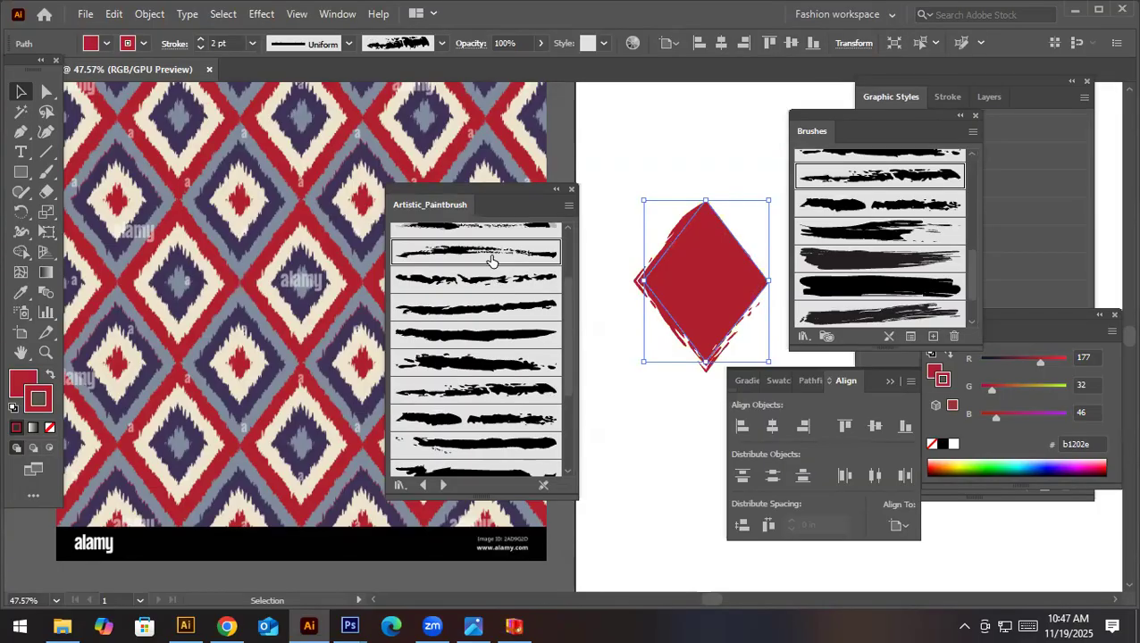
left_click(699, 420)
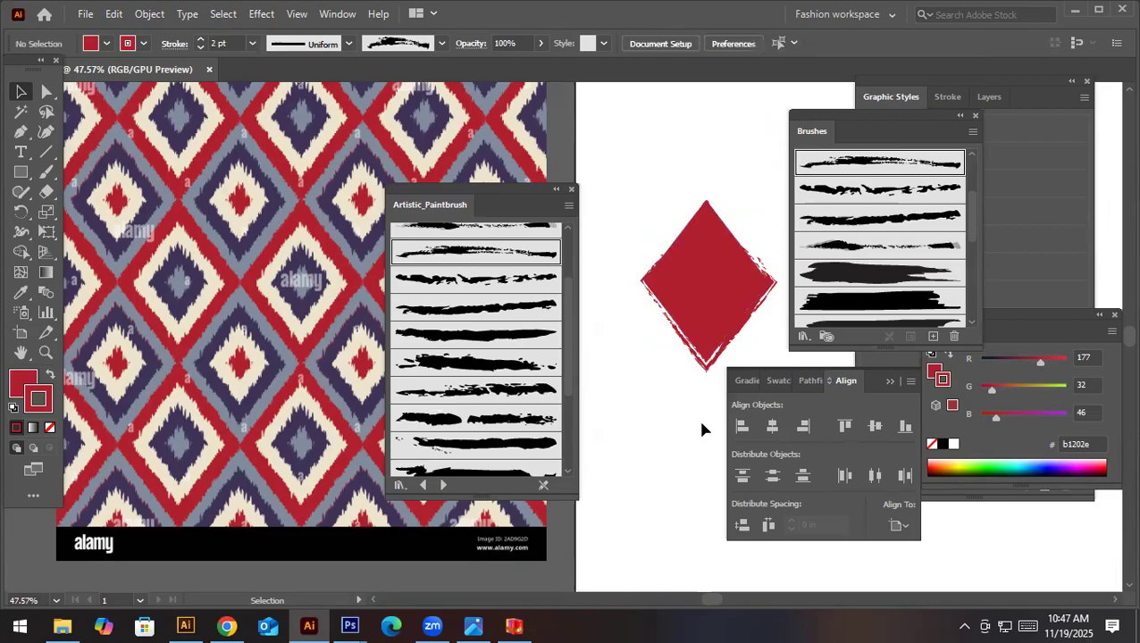
left_click(717, 291)
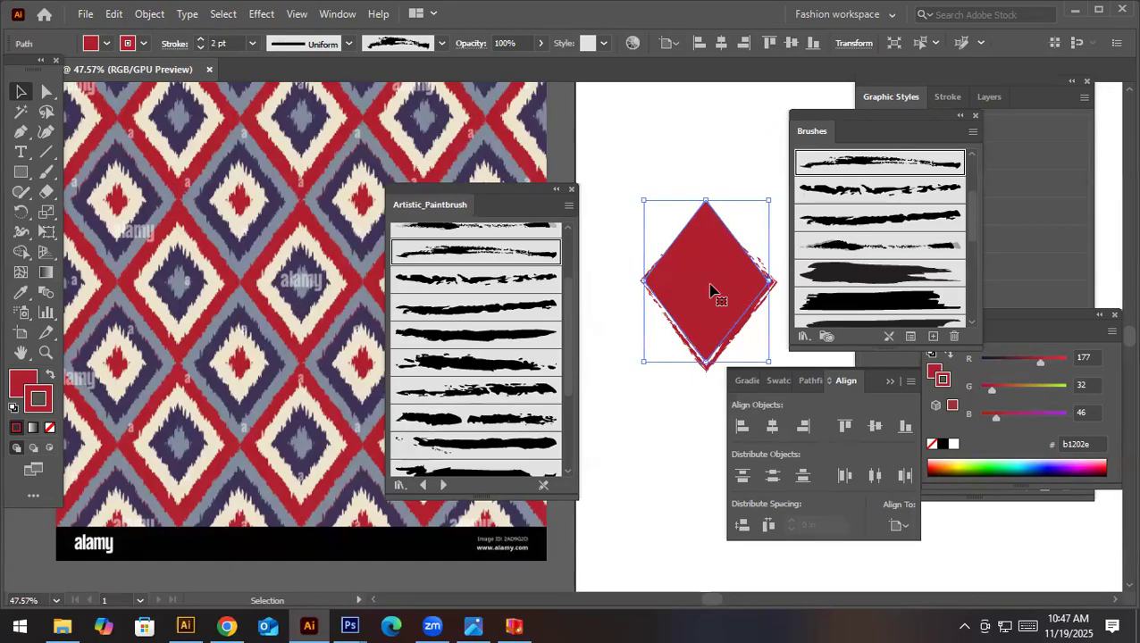
- Try the thin, uneven faded Artistic_Paintbrush brush on the diamond's outline and undo it
scroll(467, 322, "up", 1)
left_click(487, 275)
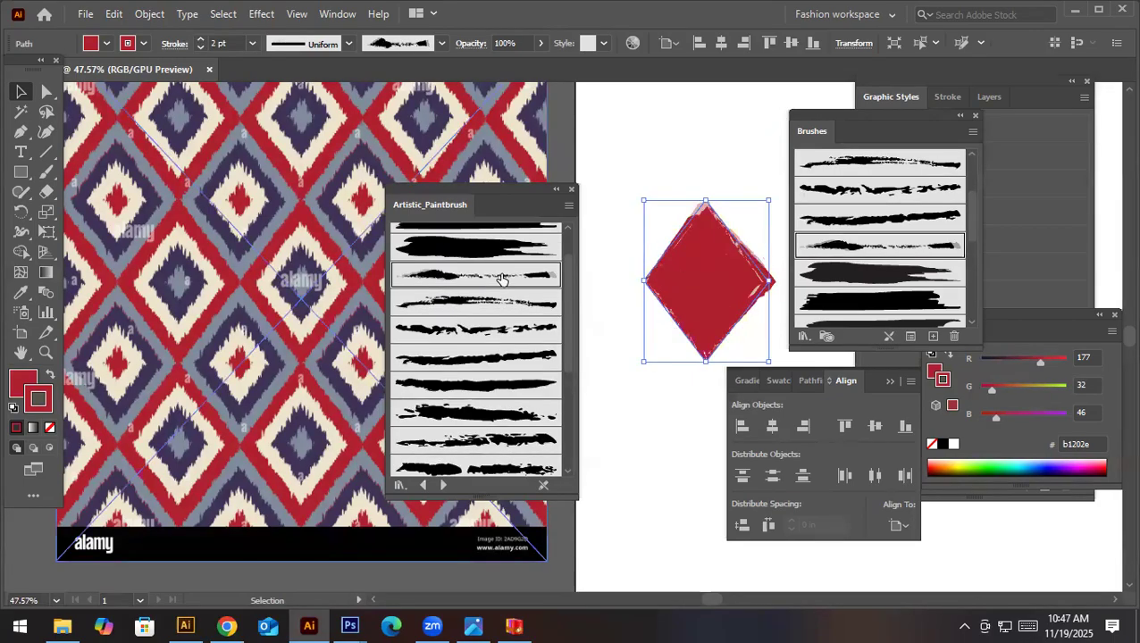
left_click(696, 393)
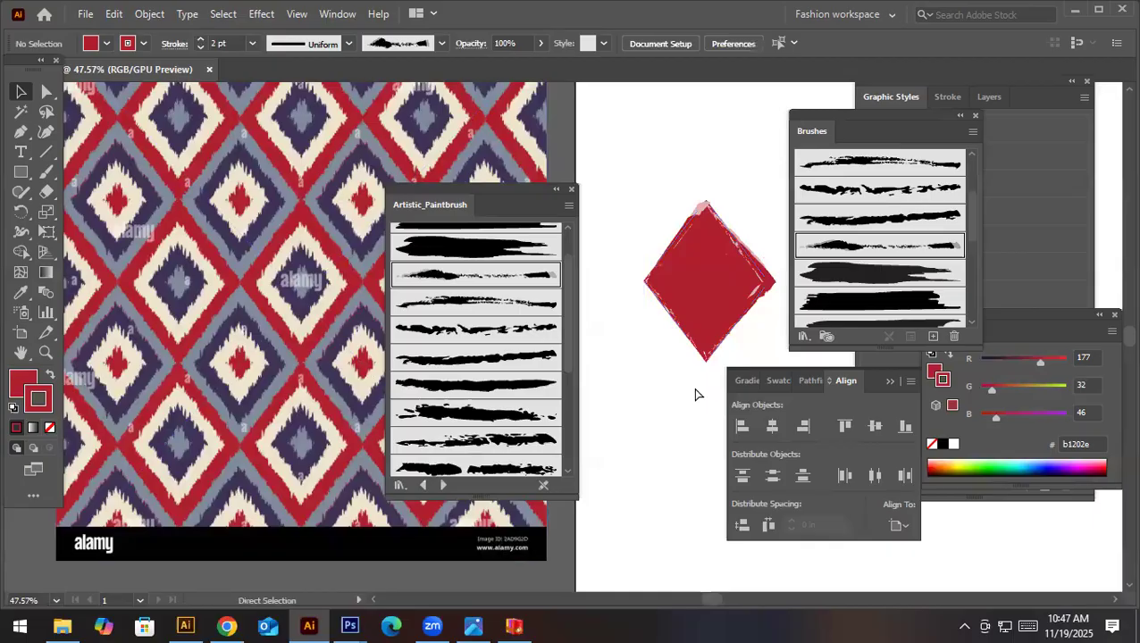
key("ctrl+z")
scroll(502, 323, "up", 1)
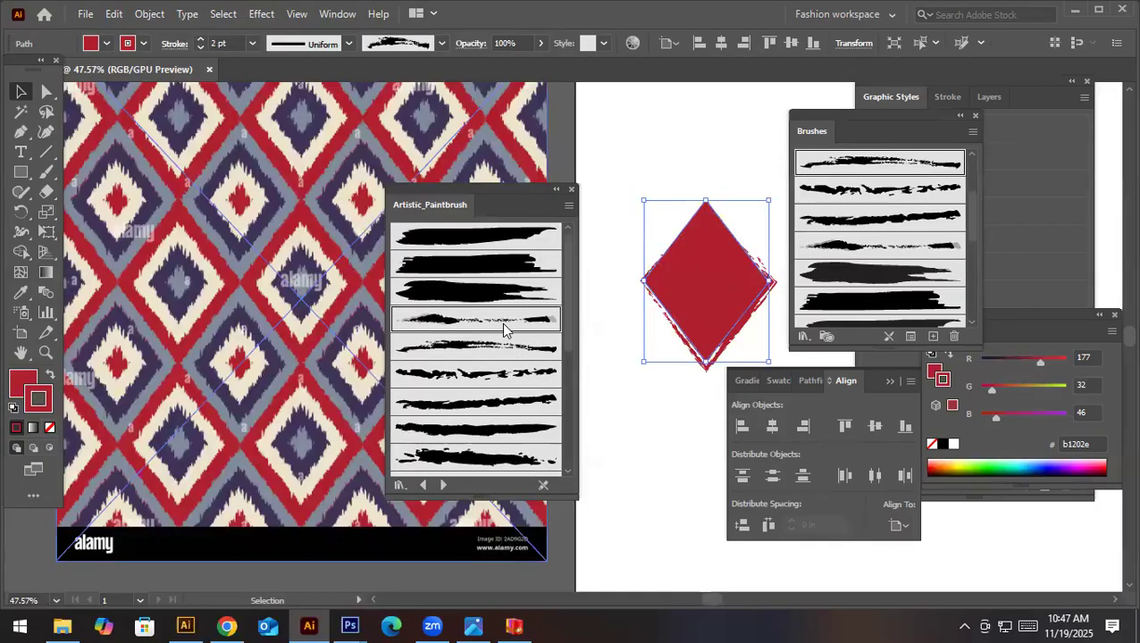
- Load the Artistic_Watercolor and Artistic_ChalkCharcoalPencil brush libraries
left_click(972, 132)
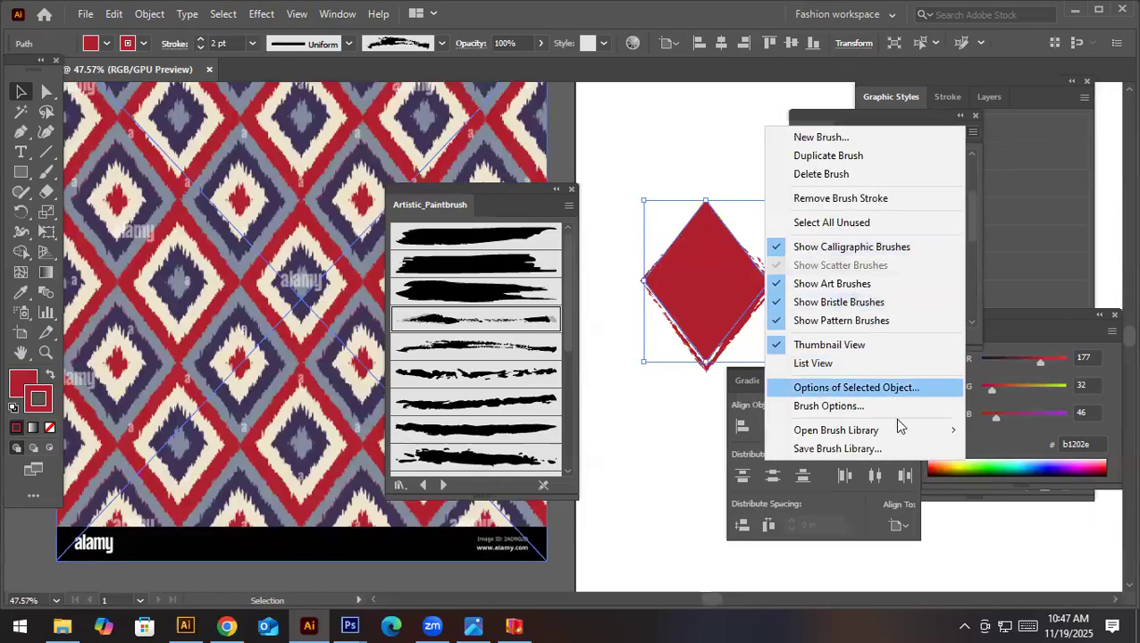
mouse_move(897, 434)
mouse_move(999, 446)
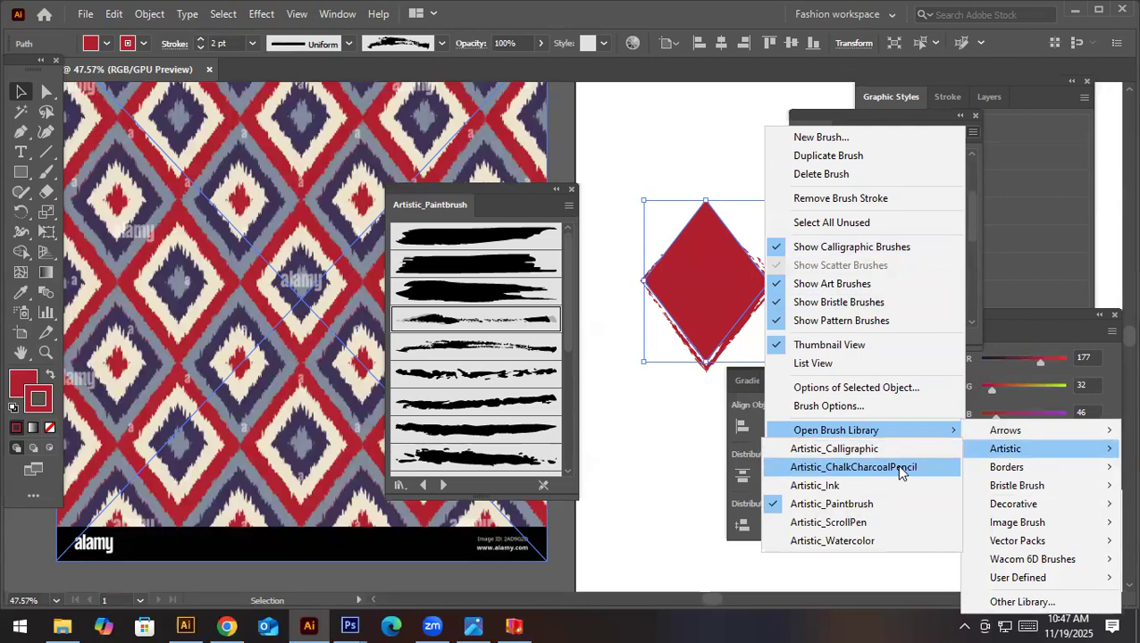
left_click(880, 540)
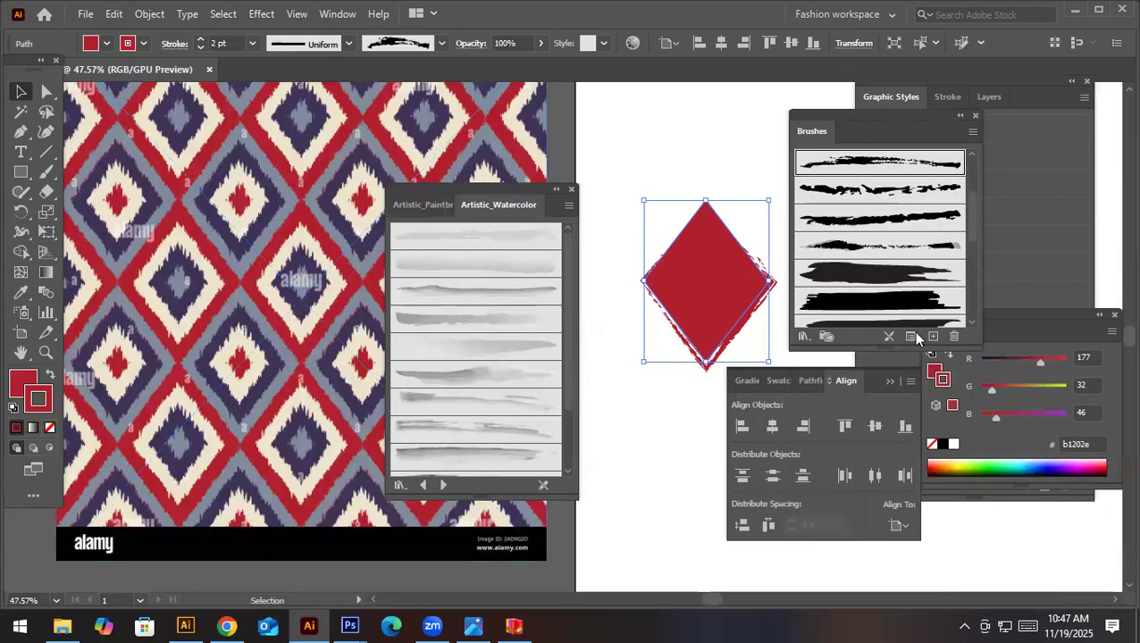
left_click(971, 133)
mouse_move(913, 430)
mouse_move(1000, 446)
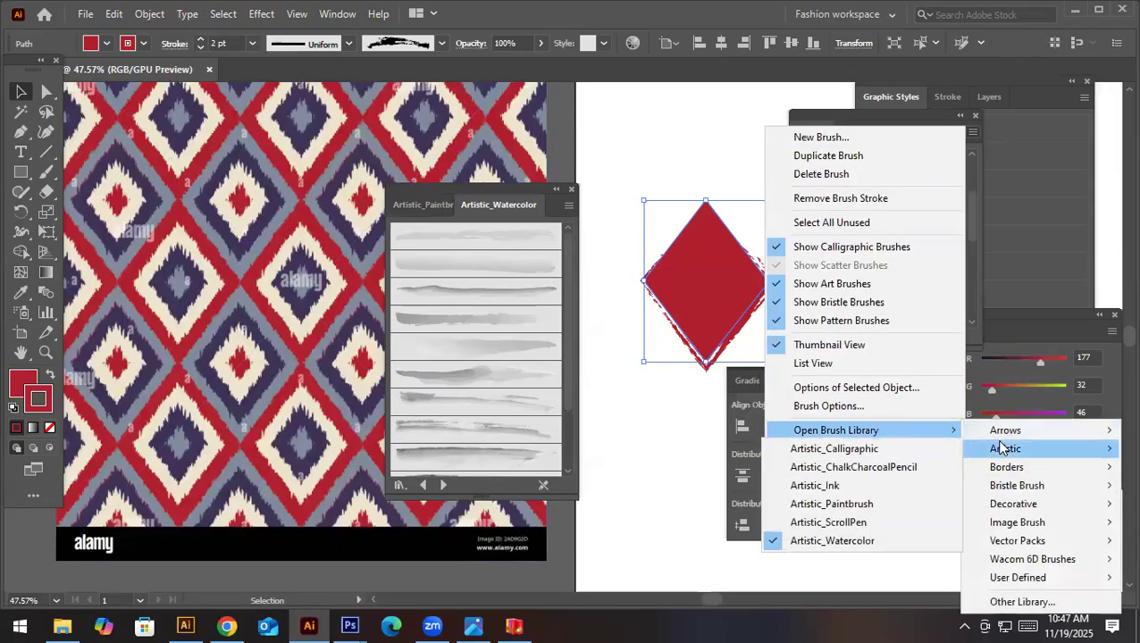
left_click(925, 461)
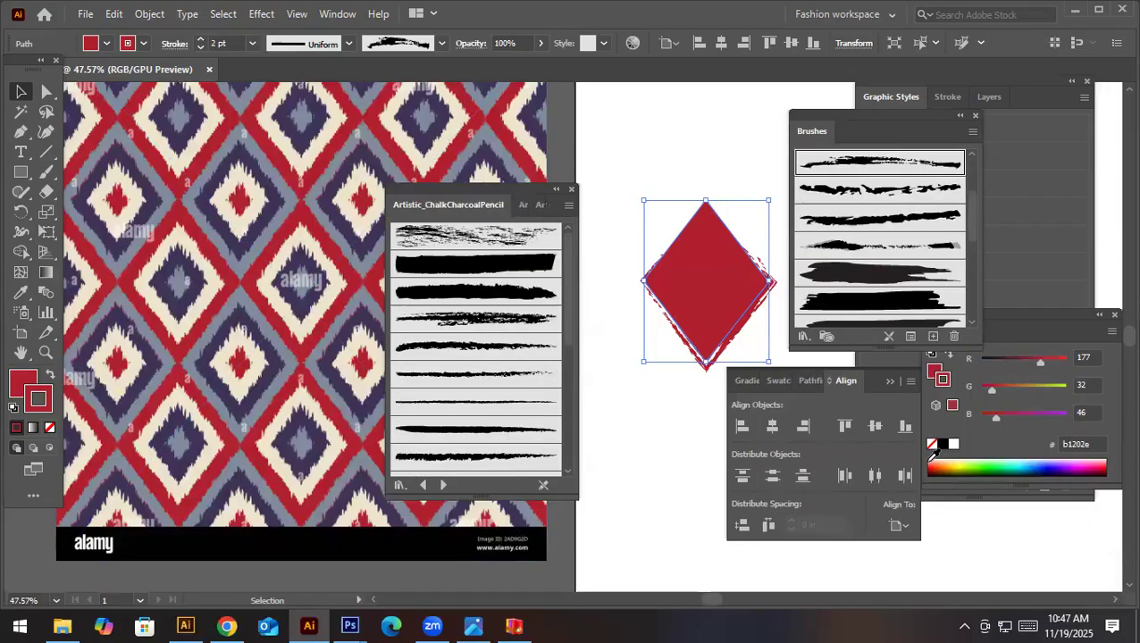
- Try the Chalk brush on the diamond's outline with the stroke weight reduced to 0.5 pt
left_click(493, 233)
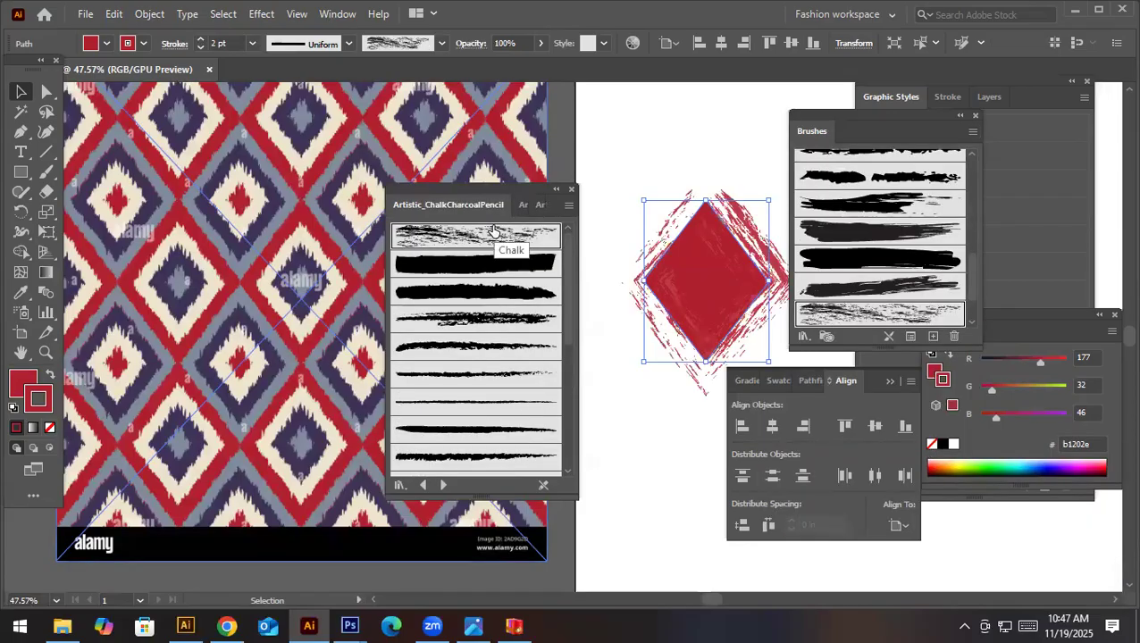
left_click(253, 43)
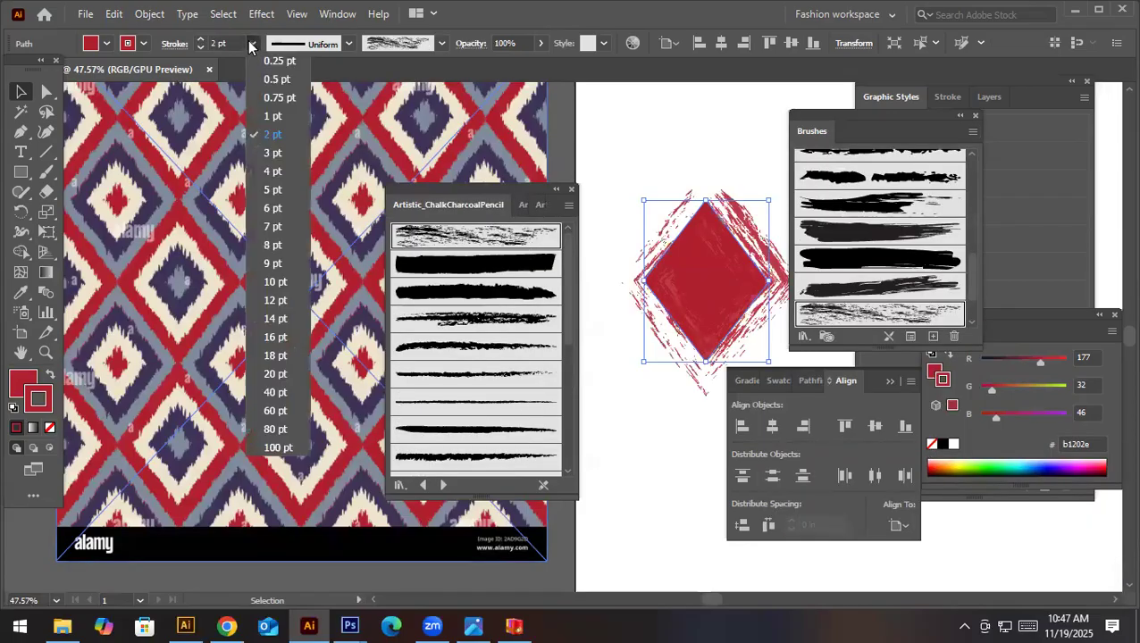
left_click(268, 79)
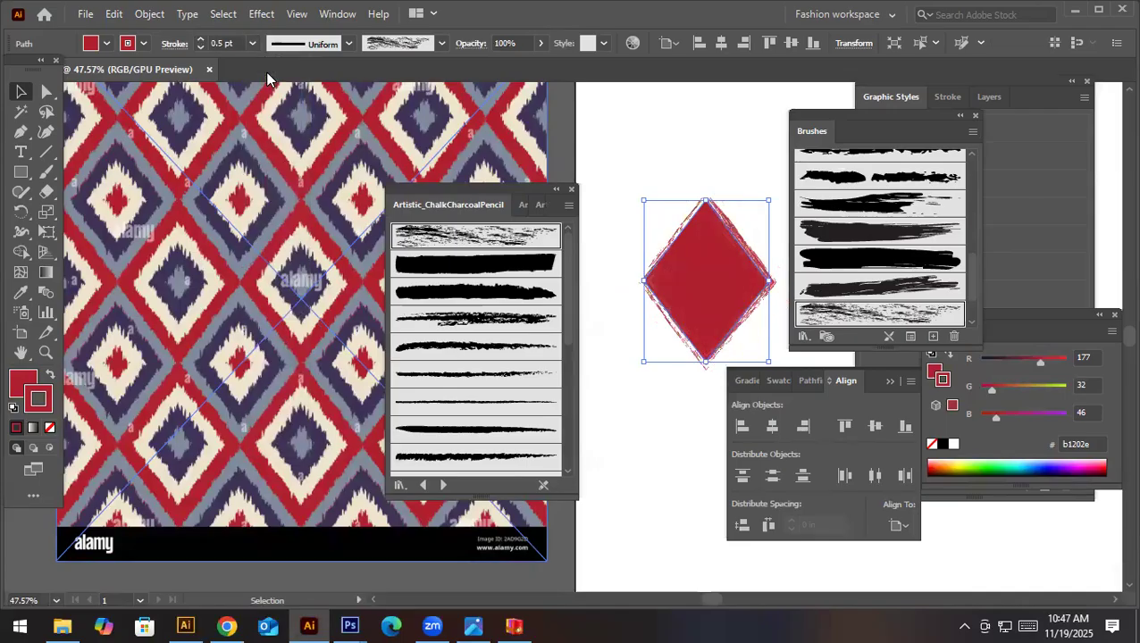
- Apply the dense, scribbled ChalkCharcoalPencil brush to the diamond's outline and set its stroke weight to 2 pt
left_click(518, 319)
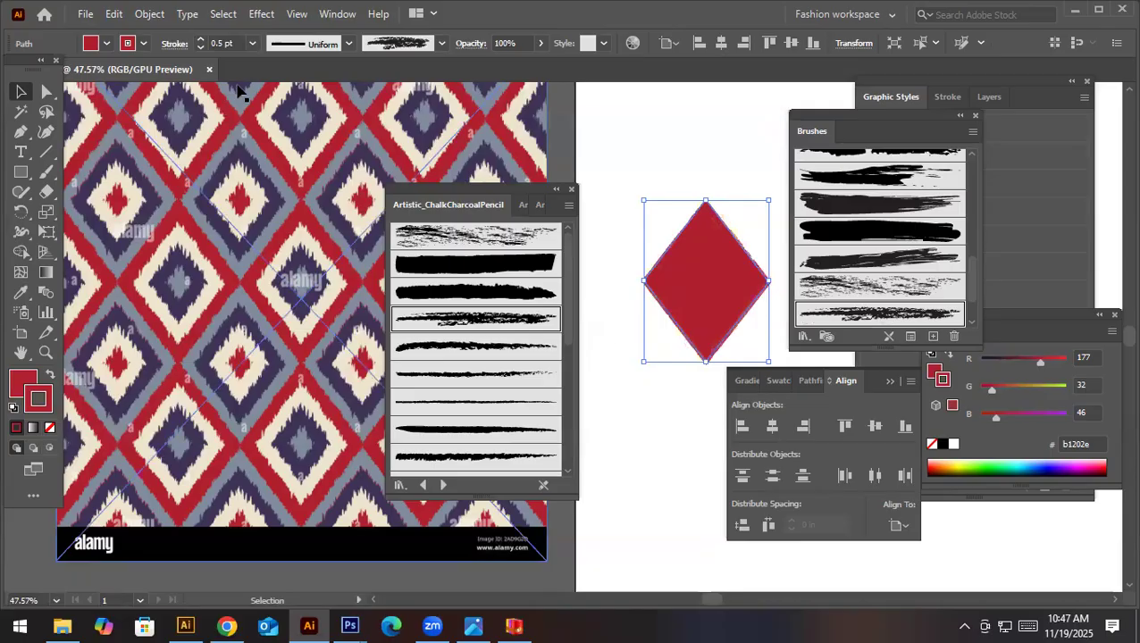
left_click(252, 43)
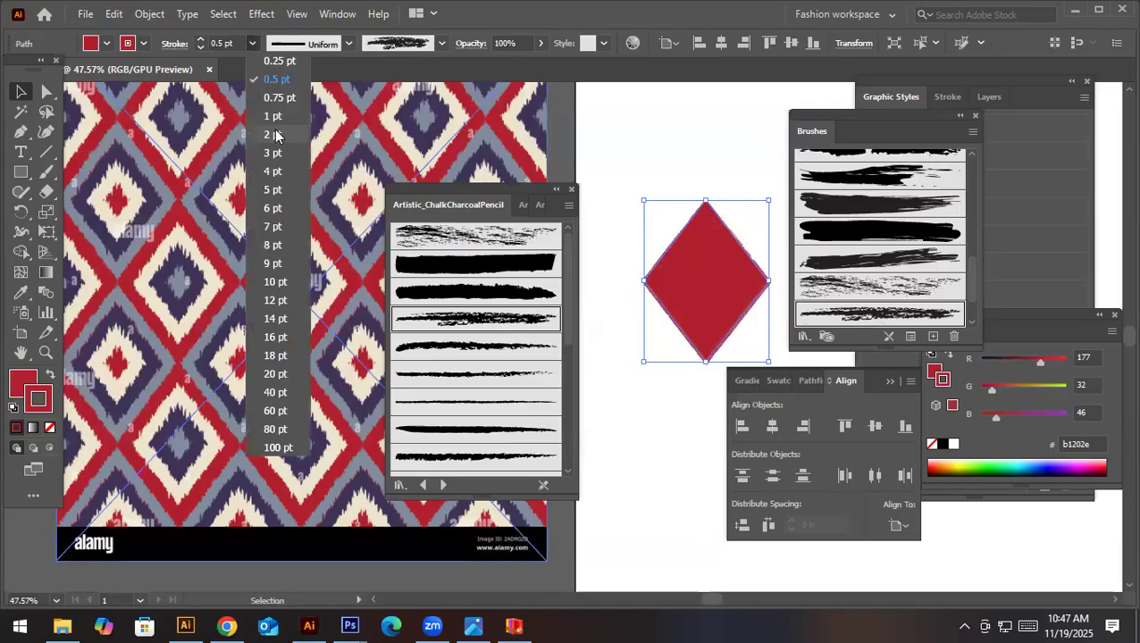
left_click(276, 135)
left_click(668, 427)
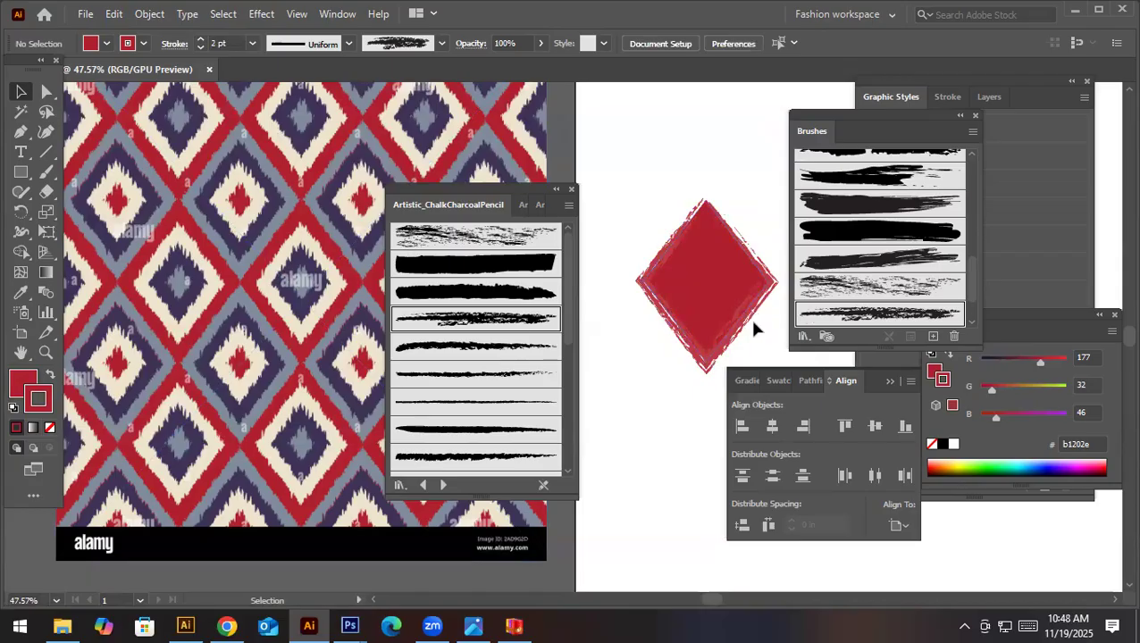
- Try a thinner tapered ChalkCharcoalPencil brush at 3 pt on the diamond's outline, and undo back to the scribbled brush
left_click(523, 357)
left_click(668, 257)
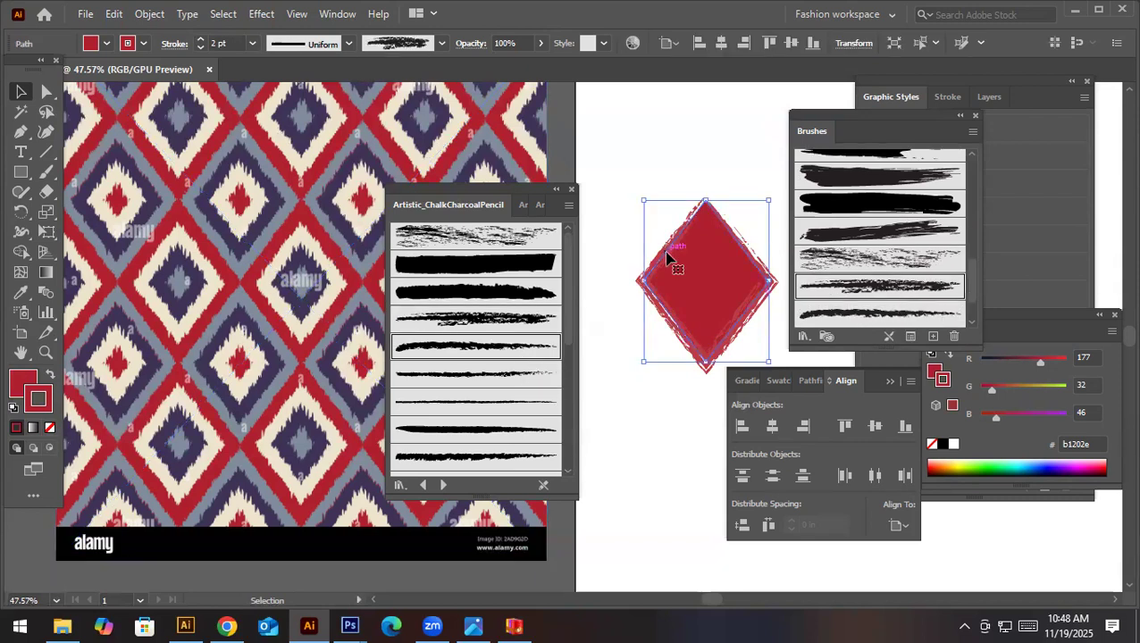
left_click(525, 374)
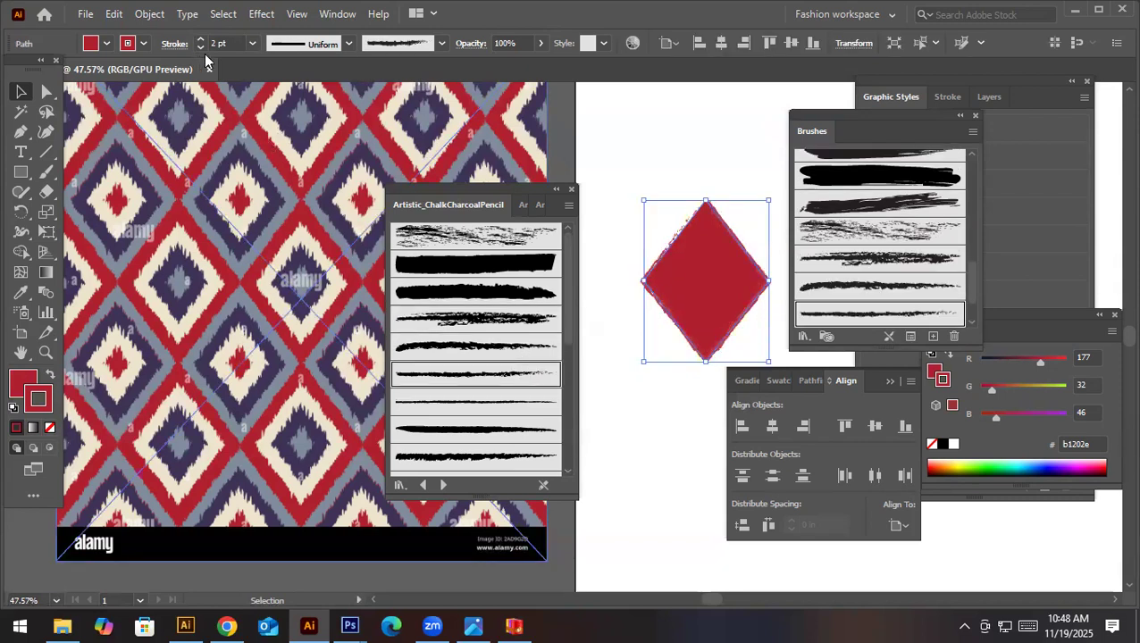
left_click(252, 43)
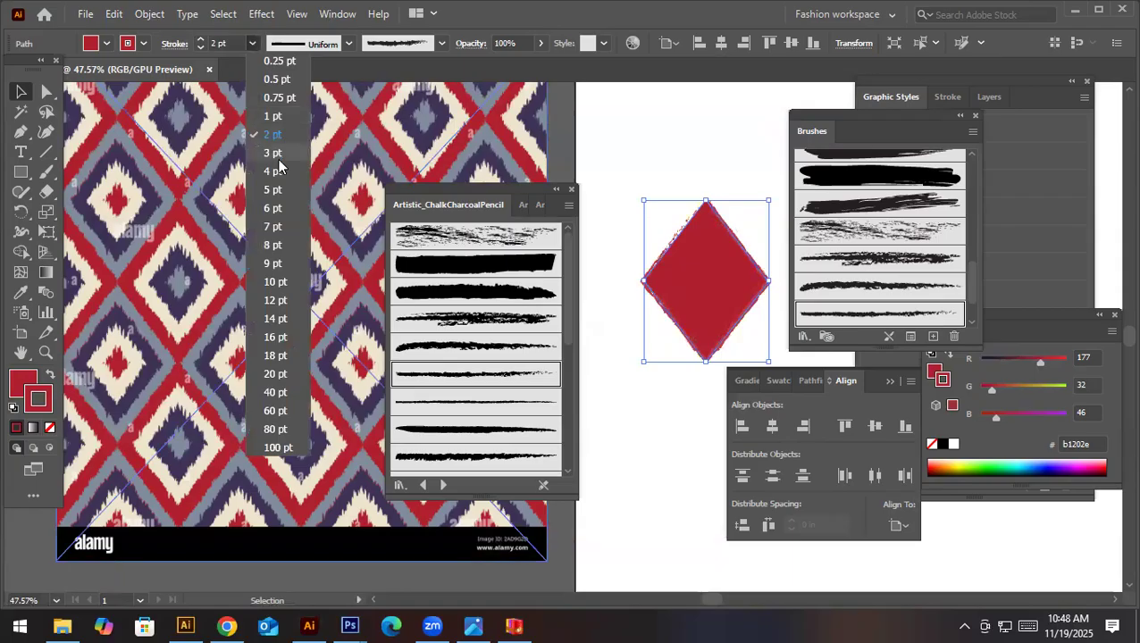
left_click(278, 156)
left_click(663, 431)
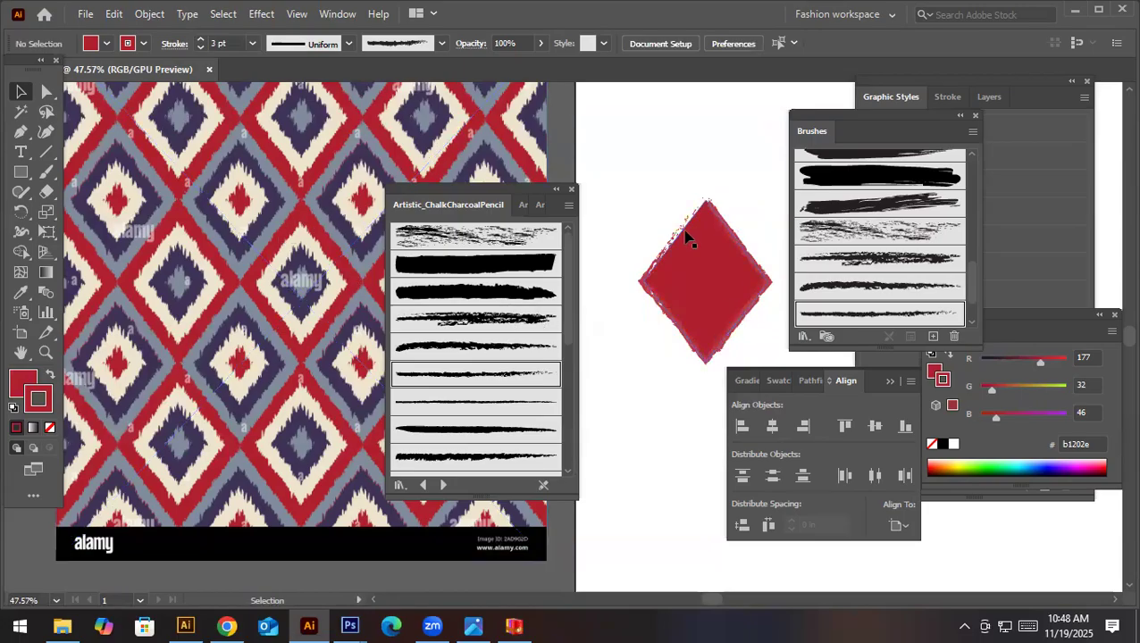
key("ctrl+a")
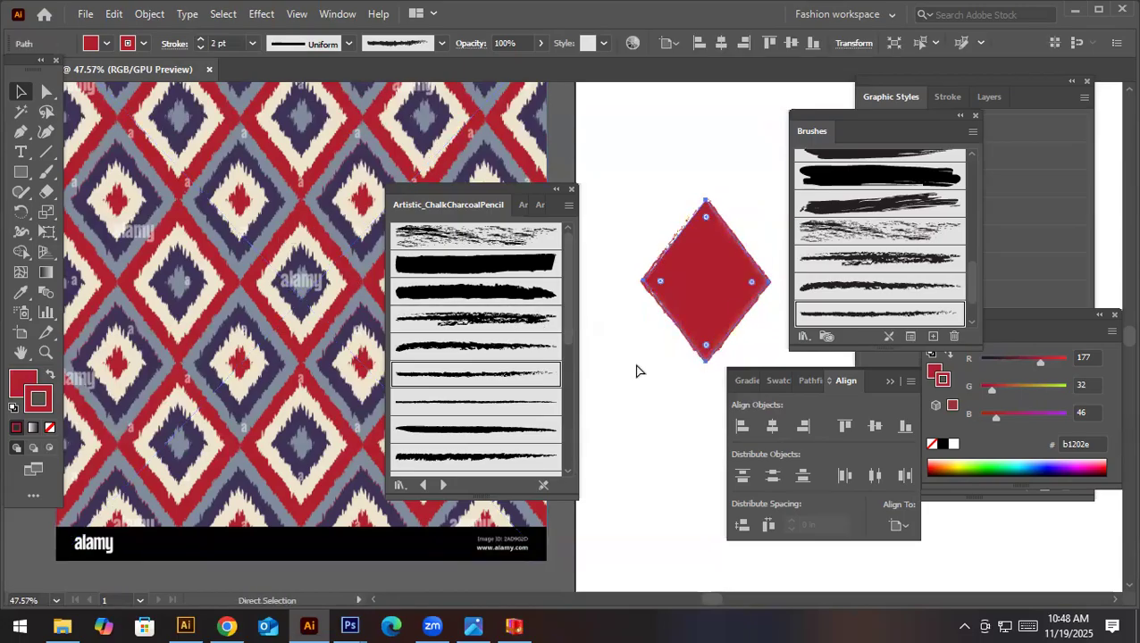
left_click(644, 373)
key("ctrl+z")
left_click(647, 373)
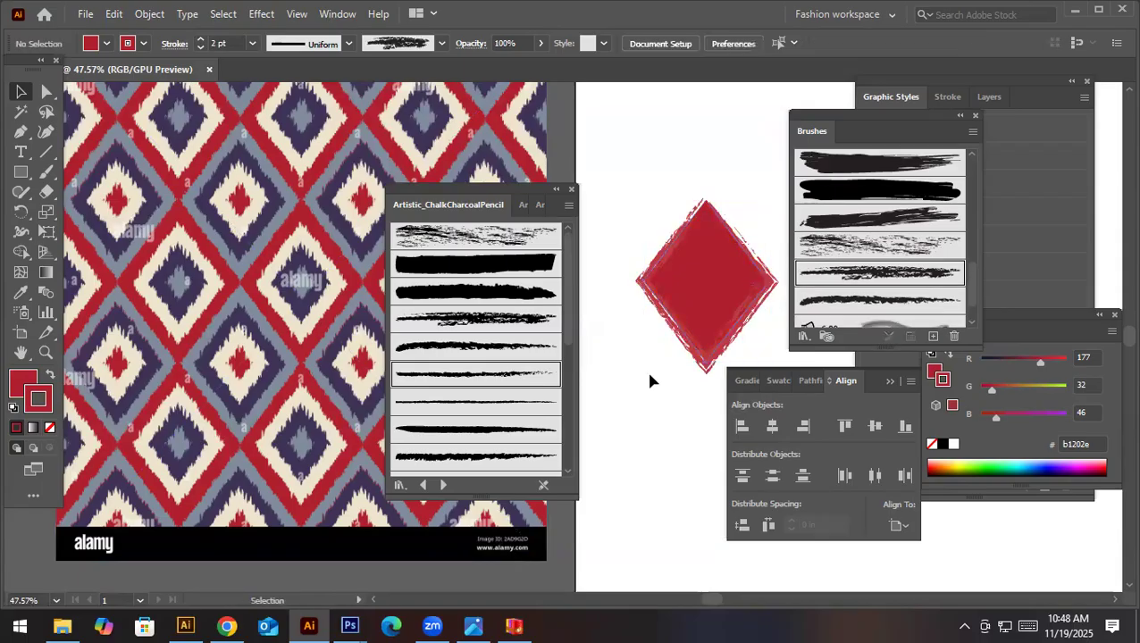
- Try a 1 pt stroke weight on the diamond's scribbled outline and undo the change
left_click(706, 299)
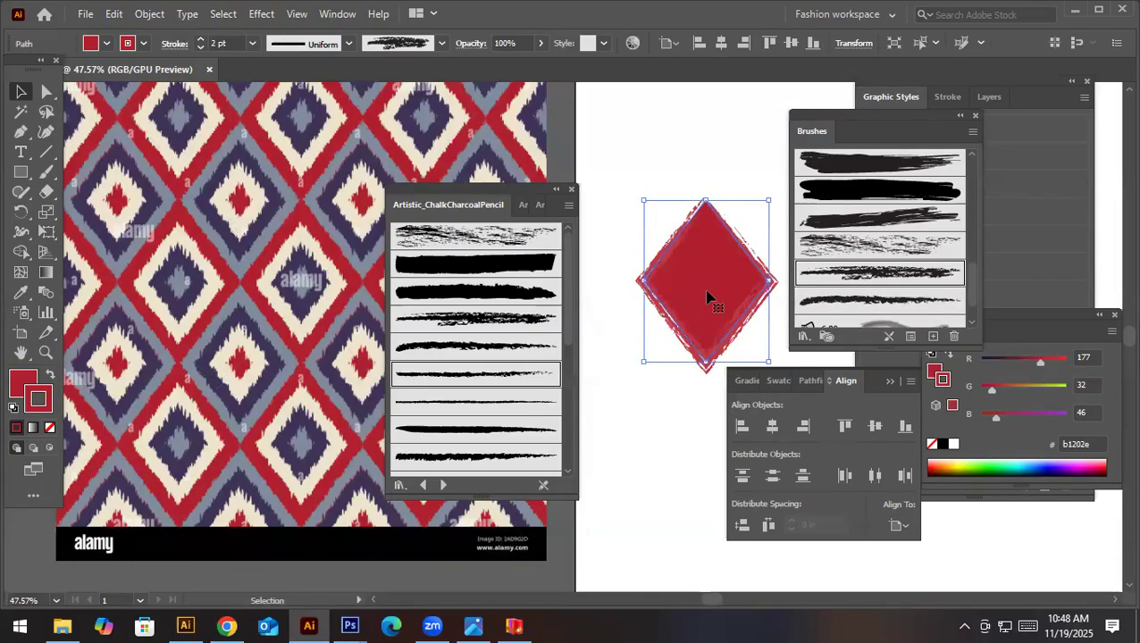
left_click(252, 42)
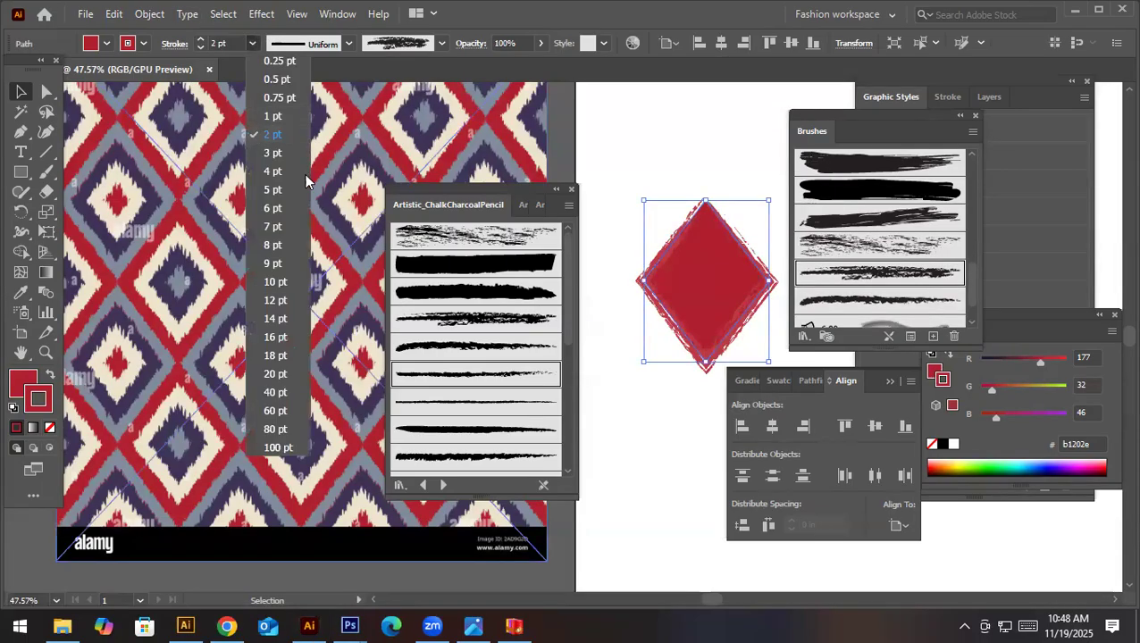
left_click(277, 121)
left_click(673, 378)
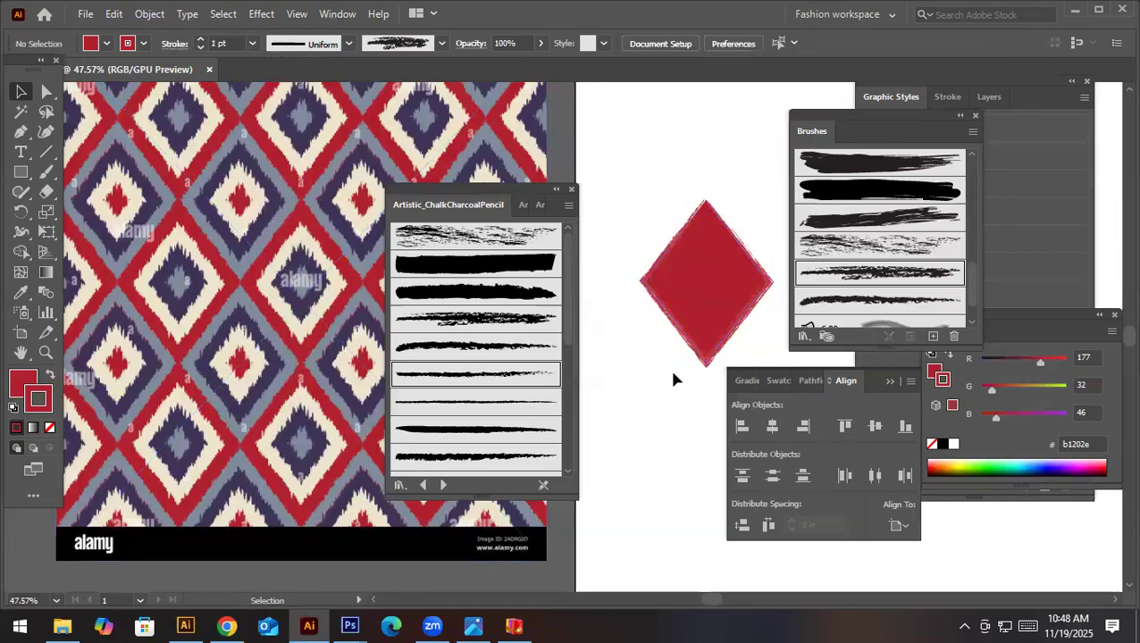
key("ctrl+z")
left_click(663, 392)
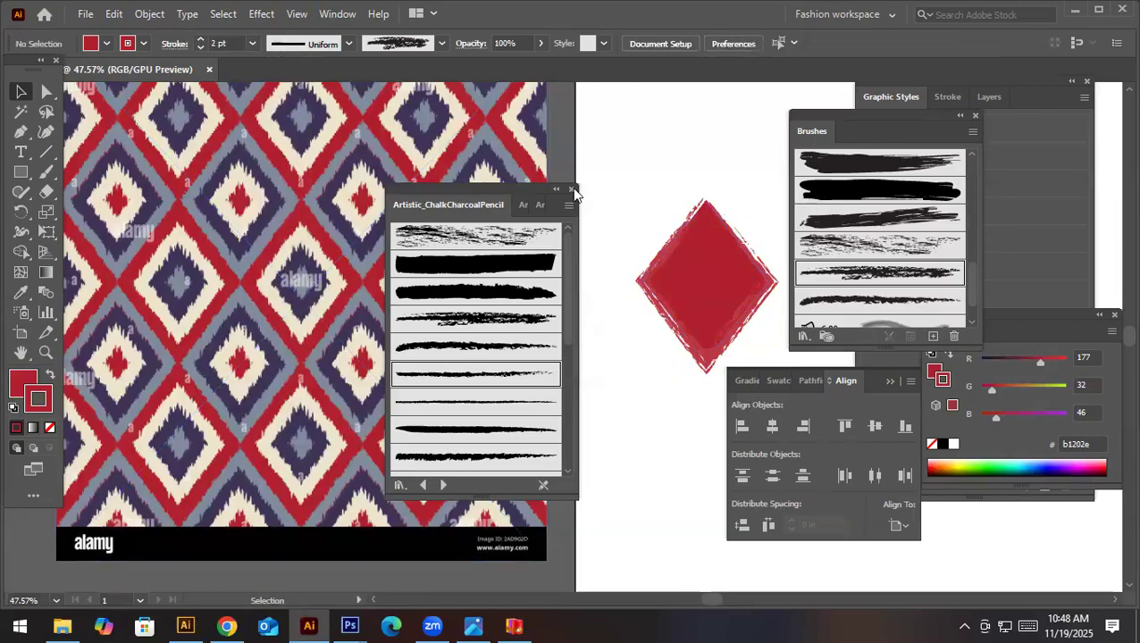
- Close the floating brush library window and select the brushed diamond on the artboard
left_click(573, 189)
left_click_drag(631, 209, 762, 346)
key("ctrl+a")
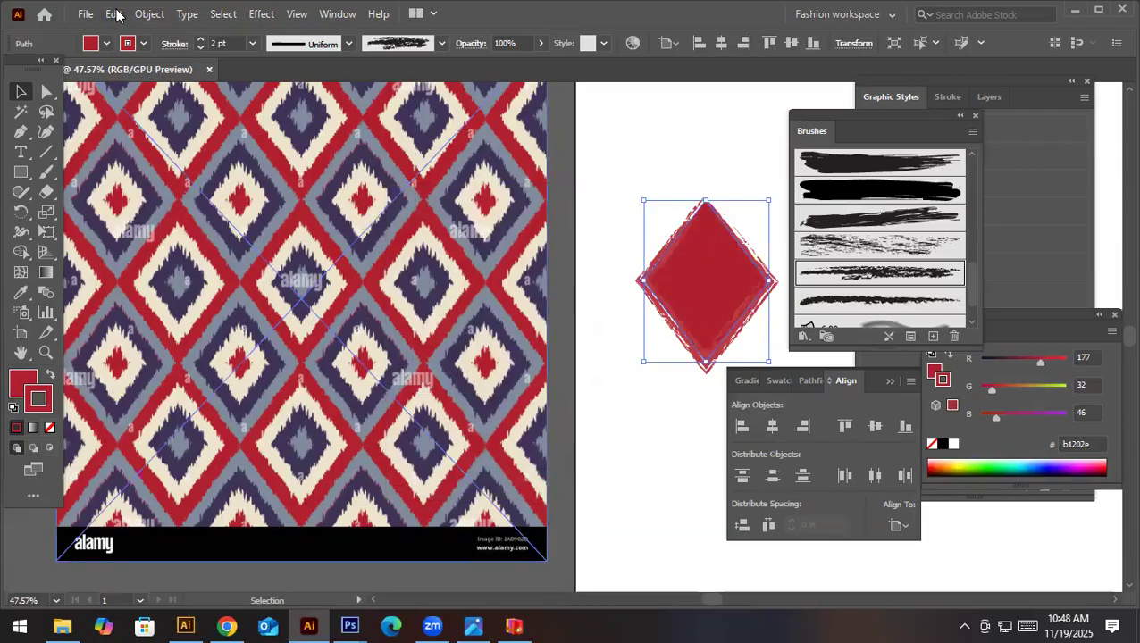
left_click(115, 13)
left_click(149, 14)
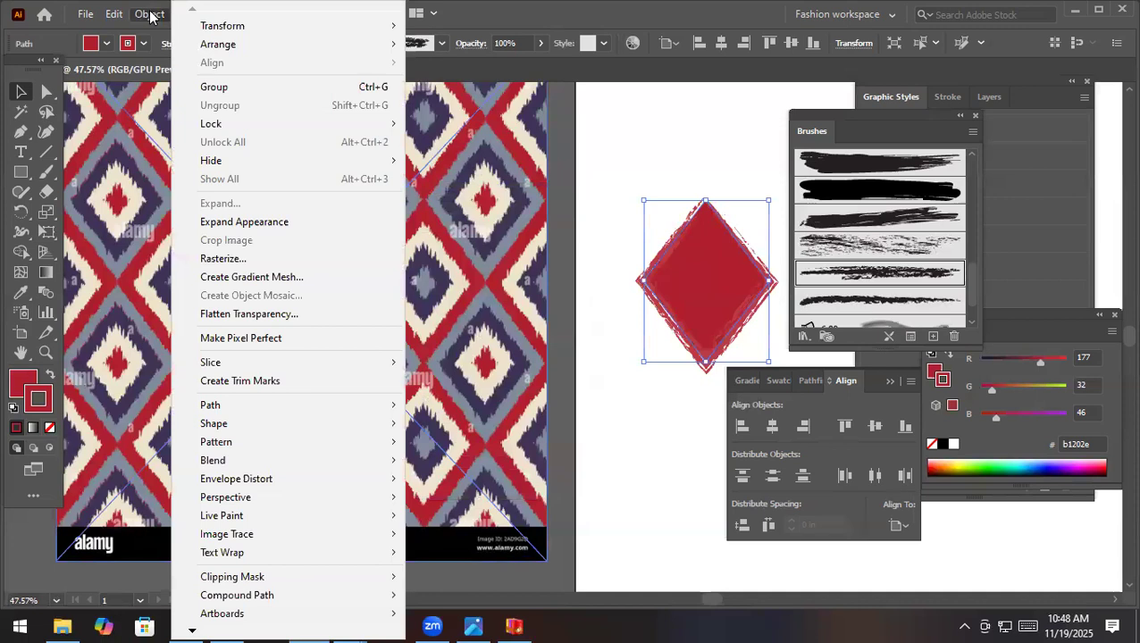
left_click(228, 222)
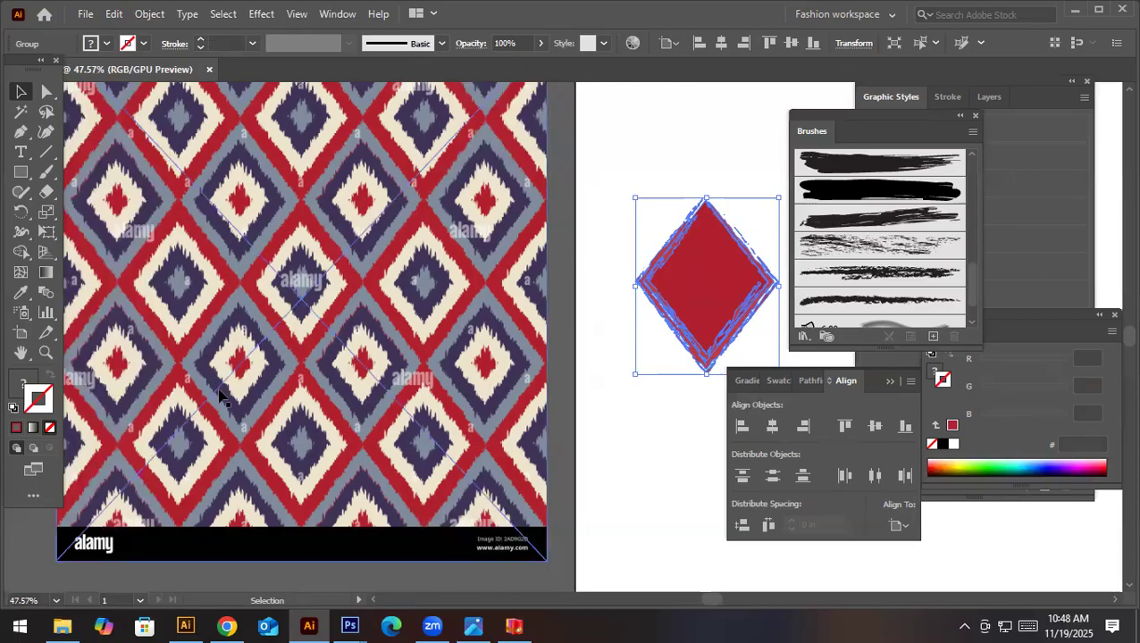
key("ctrl+z")
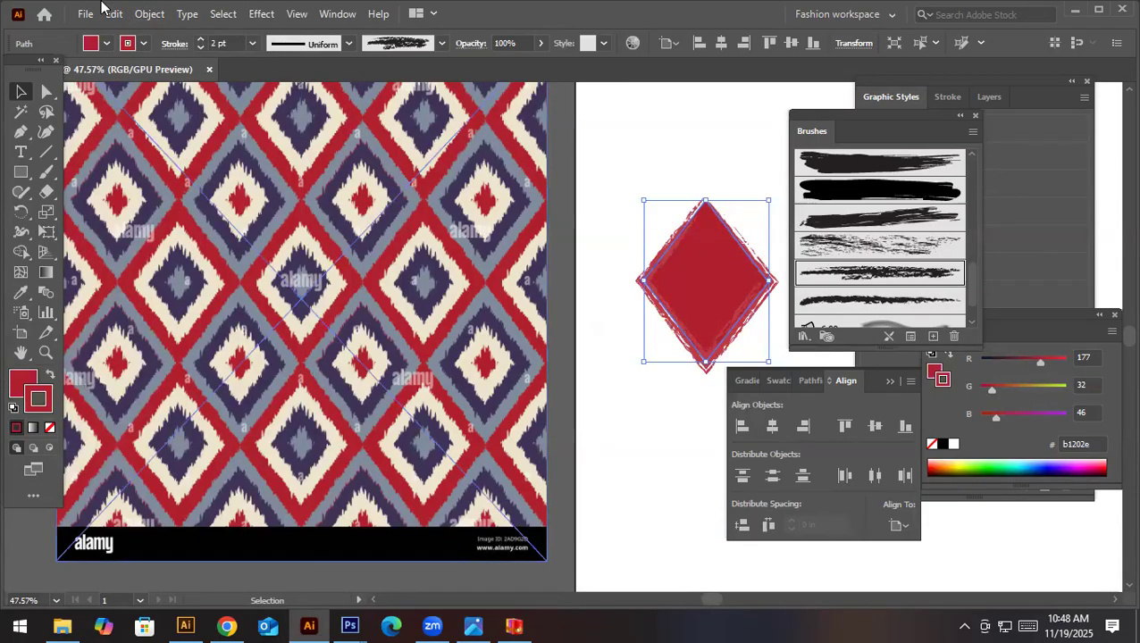
- Expand the appearance of the brushed red diamond so its ragged stroke becomes filled shapes
left_click(148, 13)
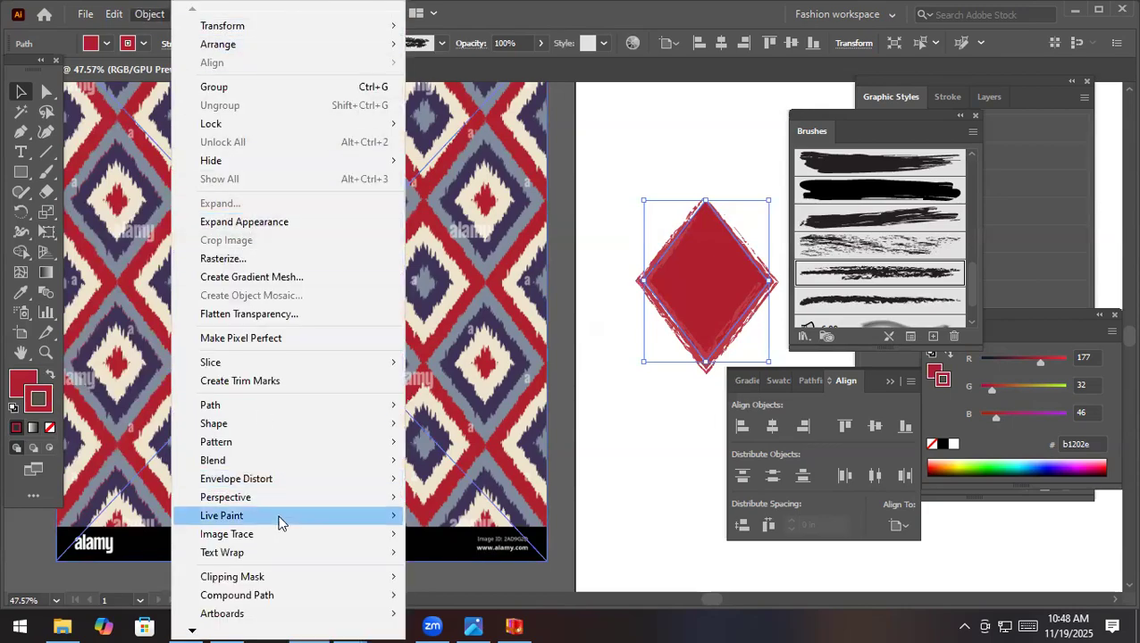
left_click(248, 225)
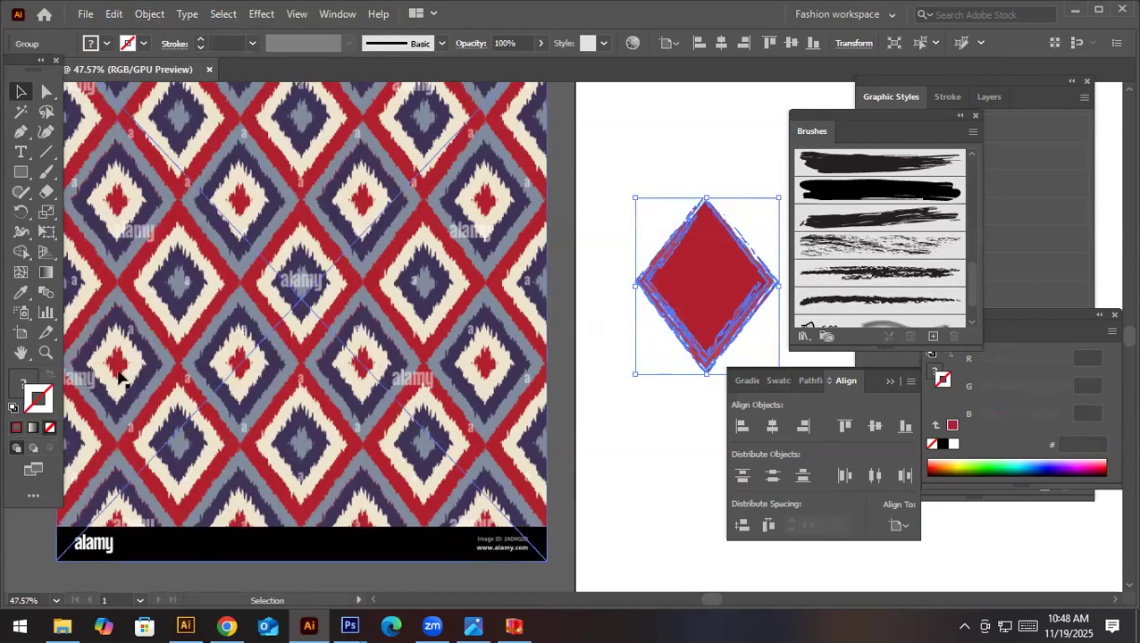
left_click(643, 448)
left_click(697, 300)
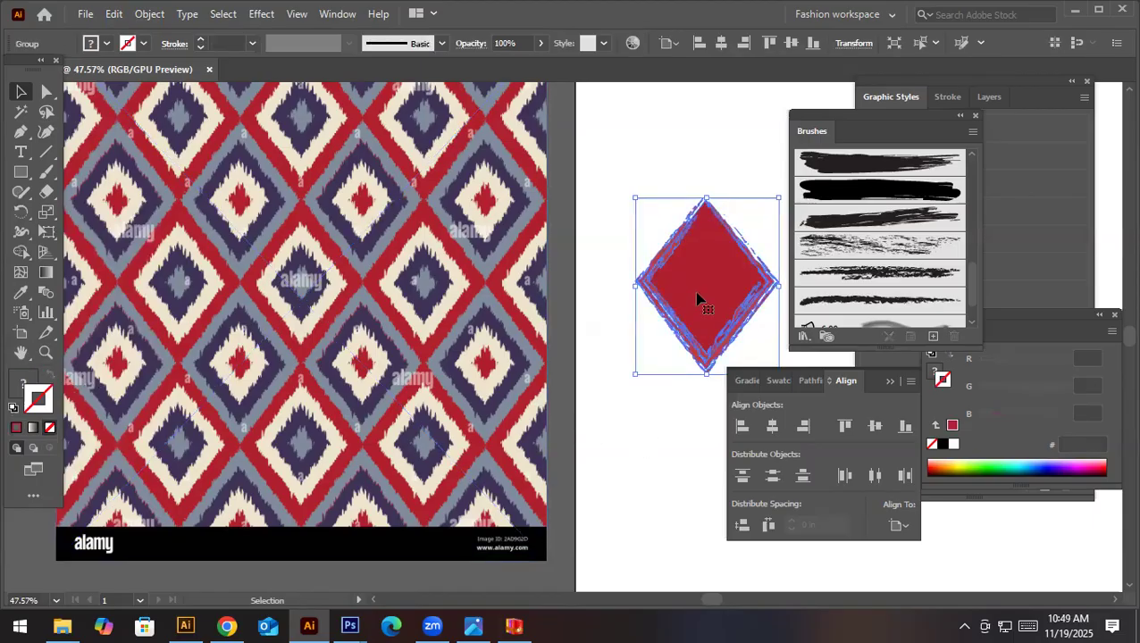
- Merge the expanded diamond's fill and overlapping brush fragments into one shape with the Shape Builder tool
left_click_drag(699, 301, 651, 287)
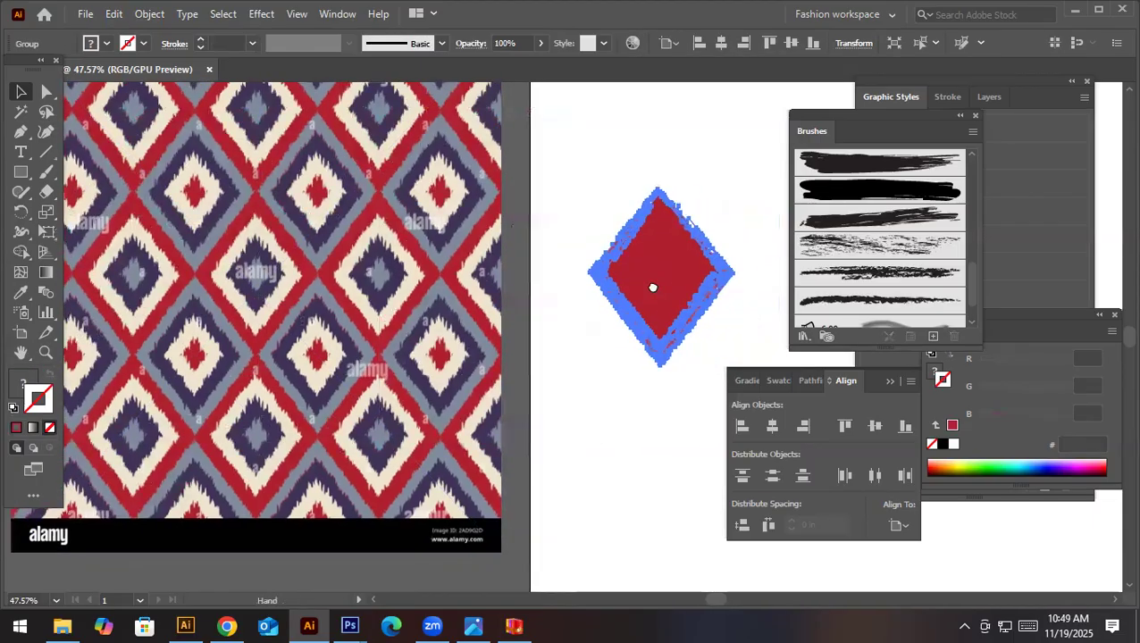
left_click(21, 254)
scroll(697, 270, "up", 5)
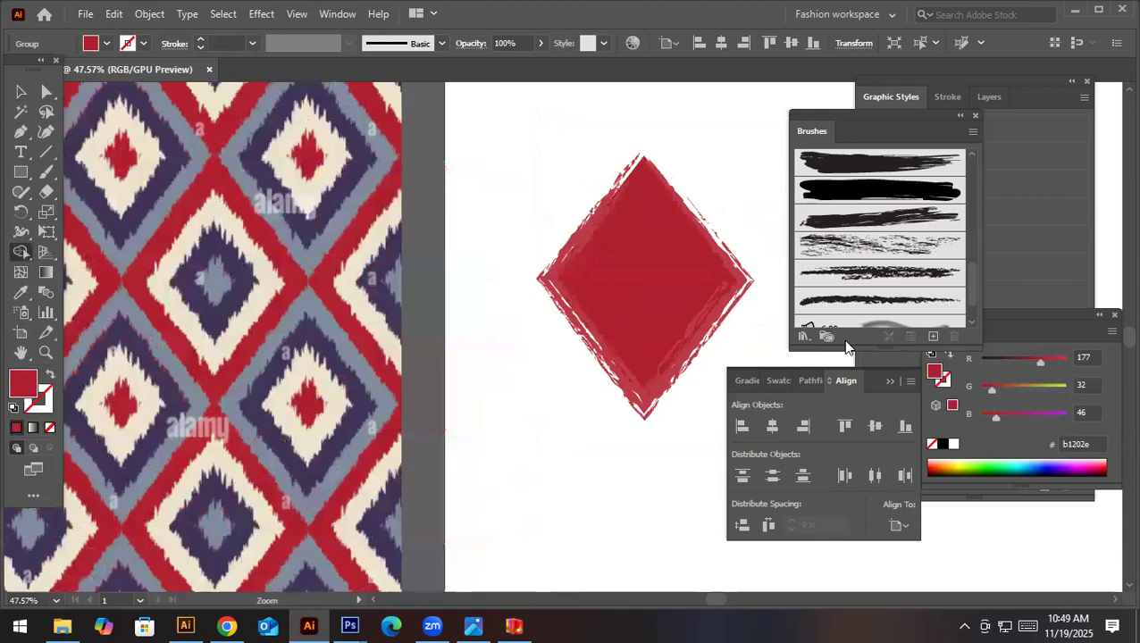
mouse_move(426, 261)
left_mouse_down()
mouse_move(364, 205)
mouse_move(278, 341)
mouse_move(291, 384)
mouse_move(341, 426)
mouse_move(359, 467)
mouse_move(353, 417)
mouse_move(368, 480)
mouse_move(426, 512)
mouse_move(442, 555)
mouse_move(547, 375)
mouse_move(492, 421)
mouse_move(610, 331)
mouse_move(565, 369)
mouse_move(566, 328)
mouse_move(598, 337)
mouse_move(556, 268)
mouse_move(504, 219)
left_mouse_up()
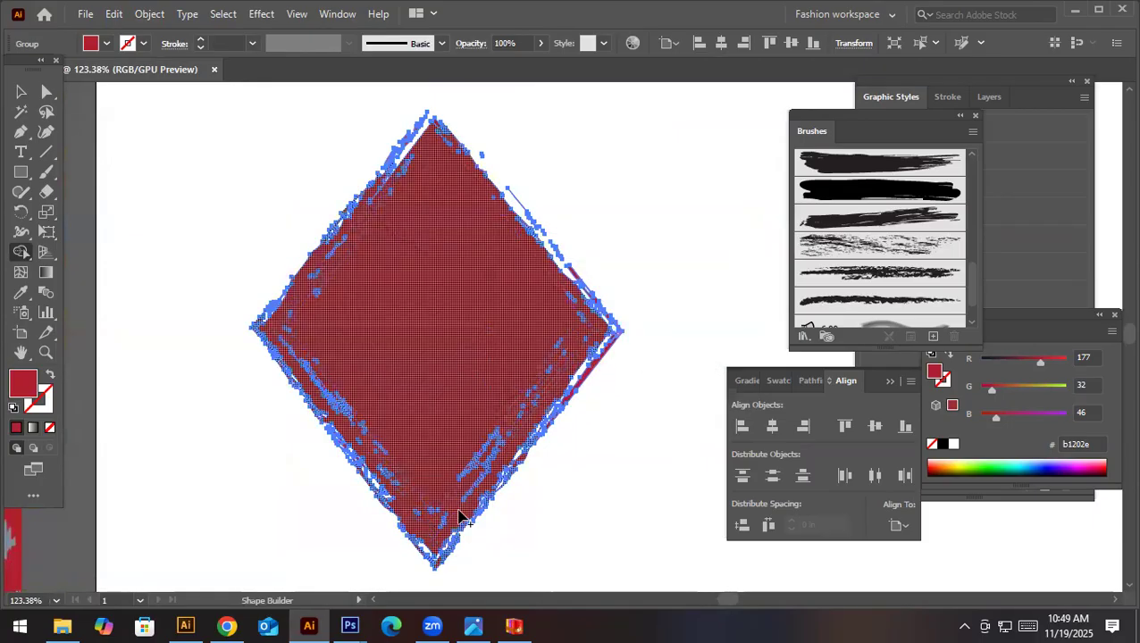
left_click_drag(335, 447, 373, 485)
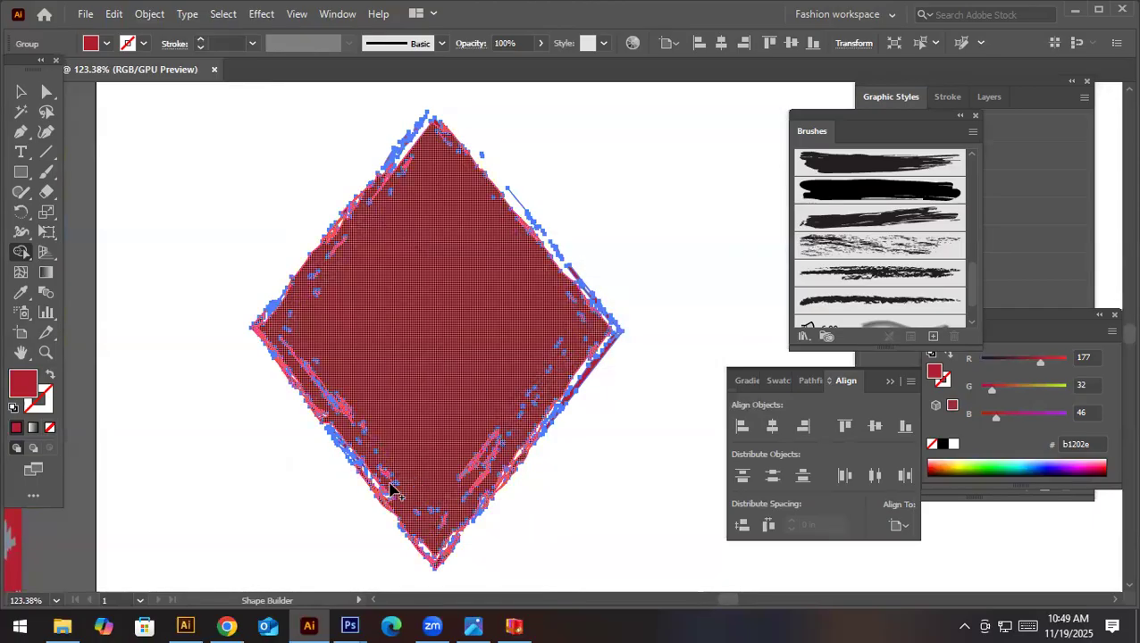
left_click(386, 490)
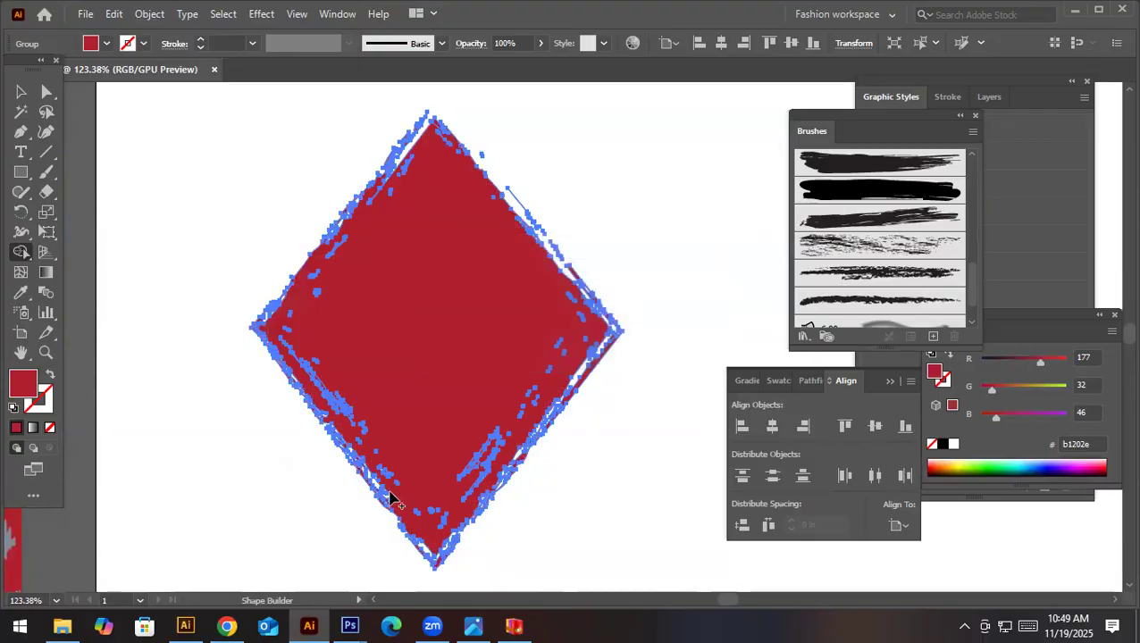
mouse_move(370, 375)
left_mouse_down()
mouse_move(265, 357)
mouse_move(263, 339)
mouse_move(371, 193)
left_mouse_up()
- Recolour the whole merged diamond with the red sampled from the reference pattern, and deselect it
key("v")
left_click(545, 148)
left_click_drag(628, 165, 411, 253)
left_click_drag(679, 154, 459, 310)
key("i")
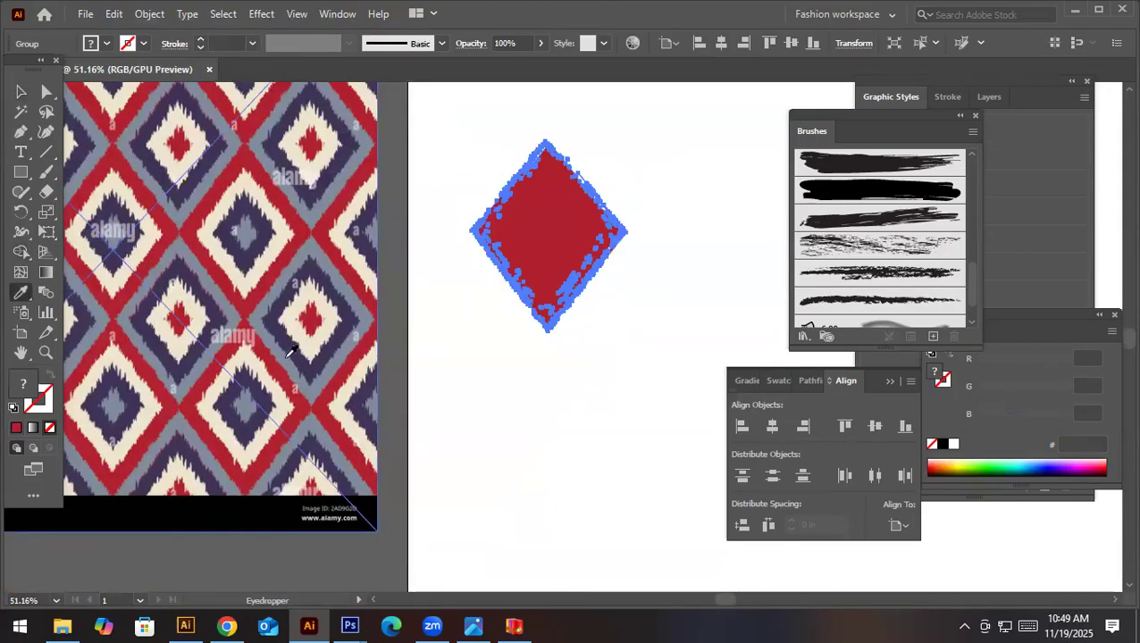
left_click(264, 280)
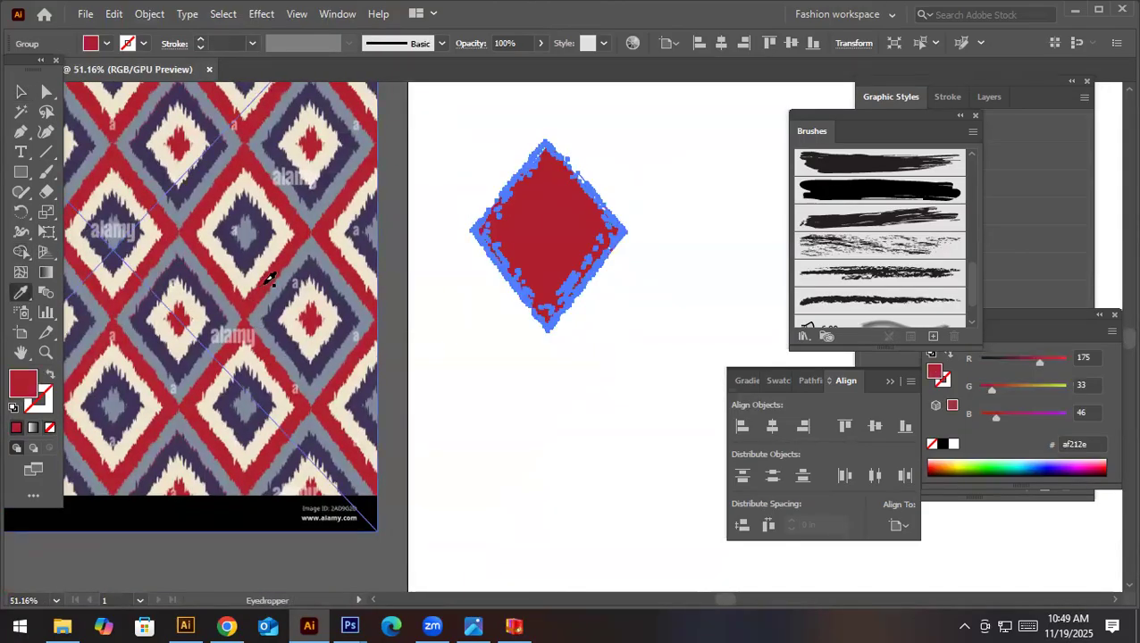
key("v")
left_click(613, 387)
- Examine the recoloured diamond's ragged edges up close
key("space")
left_click_drag(580, 246, 562, 331)
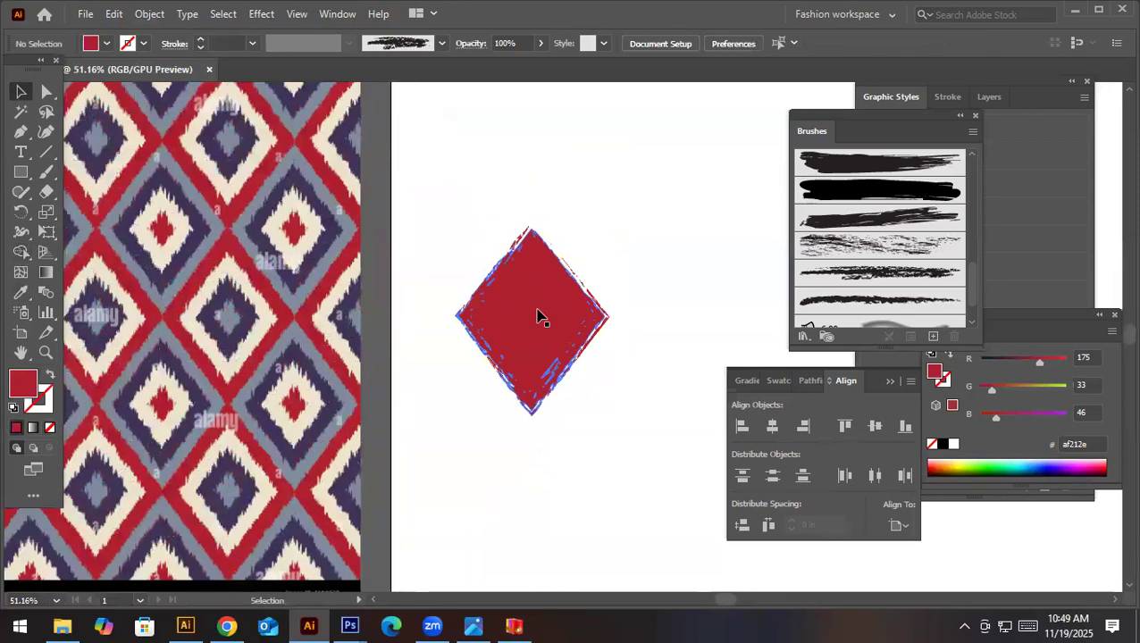
left_click(538, 312)
key("ctrl+space")
left_click_drag(295, 310, 514, 417)
key("space")
left_click_drag(554, 329, 229, 341)
left_click(683, 305)
scroll(683, 310, "down", 5)
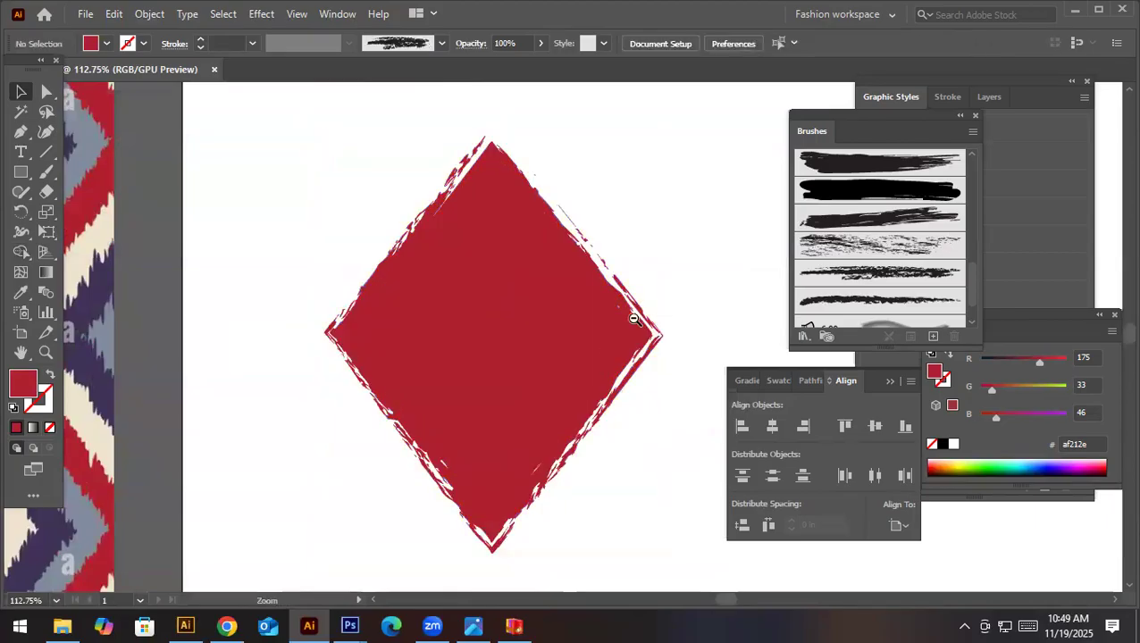
- Make a smaller concentric copy of the red diamond inside it and fill it with the reference pattern's cream
left_click(587, 343)
key("a")
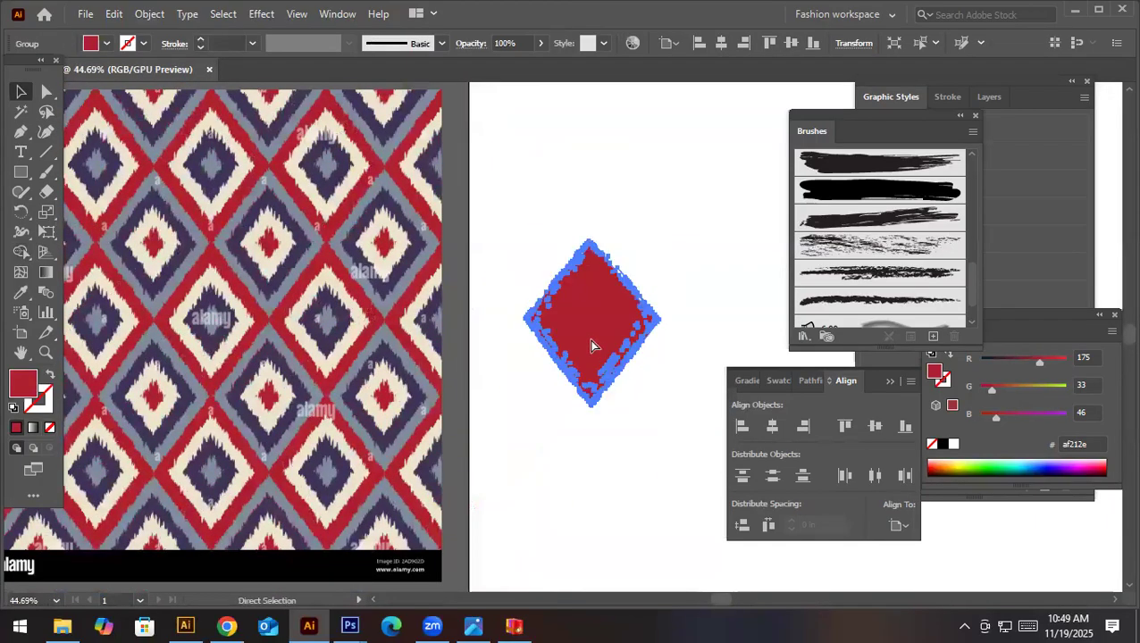
key("v")
left_click_drag(663, 237, 646, 262)
key("i")
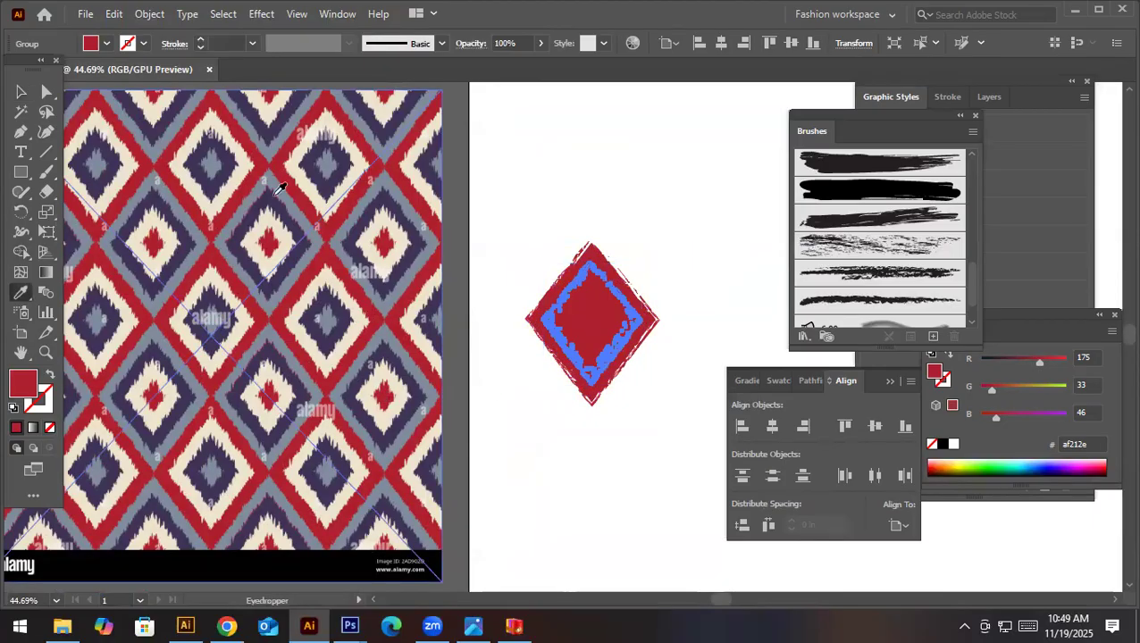
left_click(245, 165)
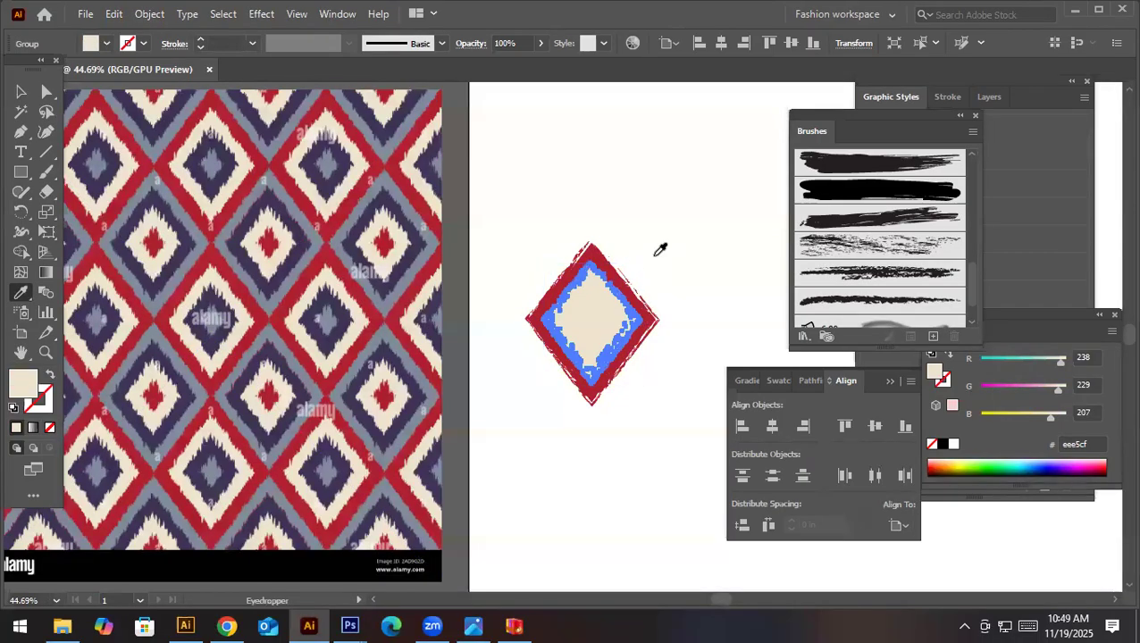
key("v")
key("Escape")
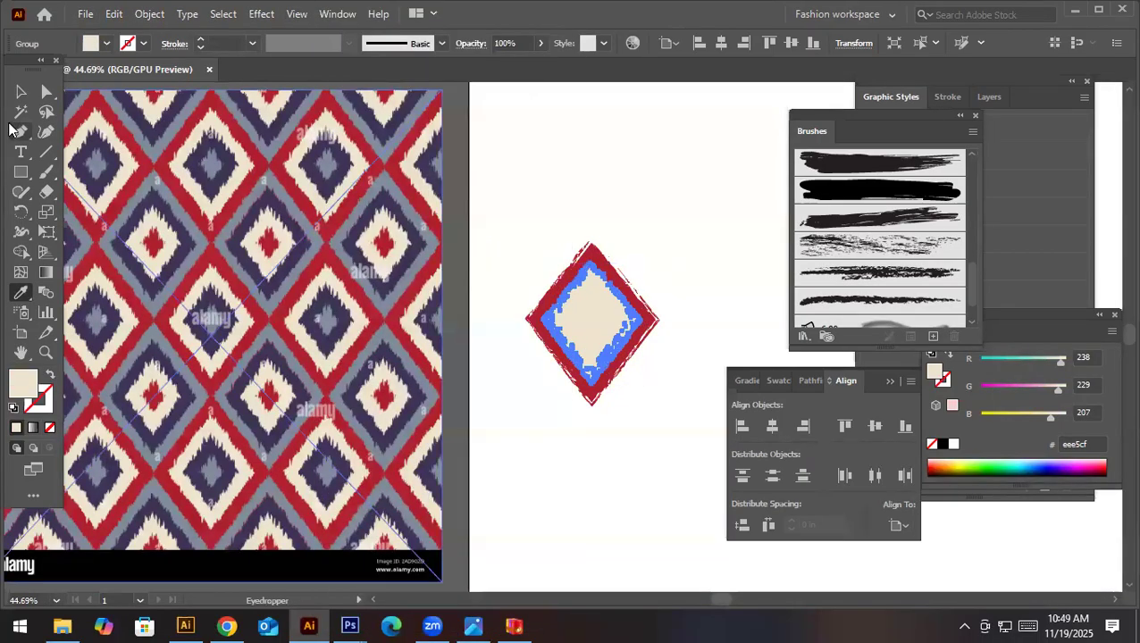
- Make a smaller concentric copy of the cream diamond and fill it with the reference pattern's dark purple
left_click(21, 96)
left_click_drag(639, 268, 634, 279)
key("i")
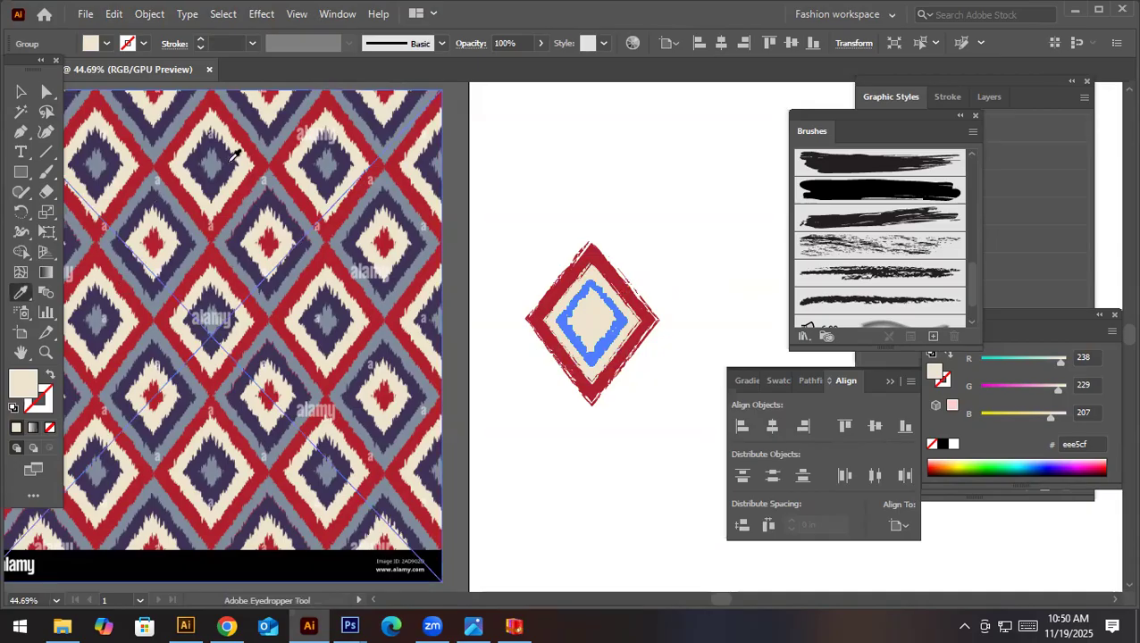
left_click(225, 165)
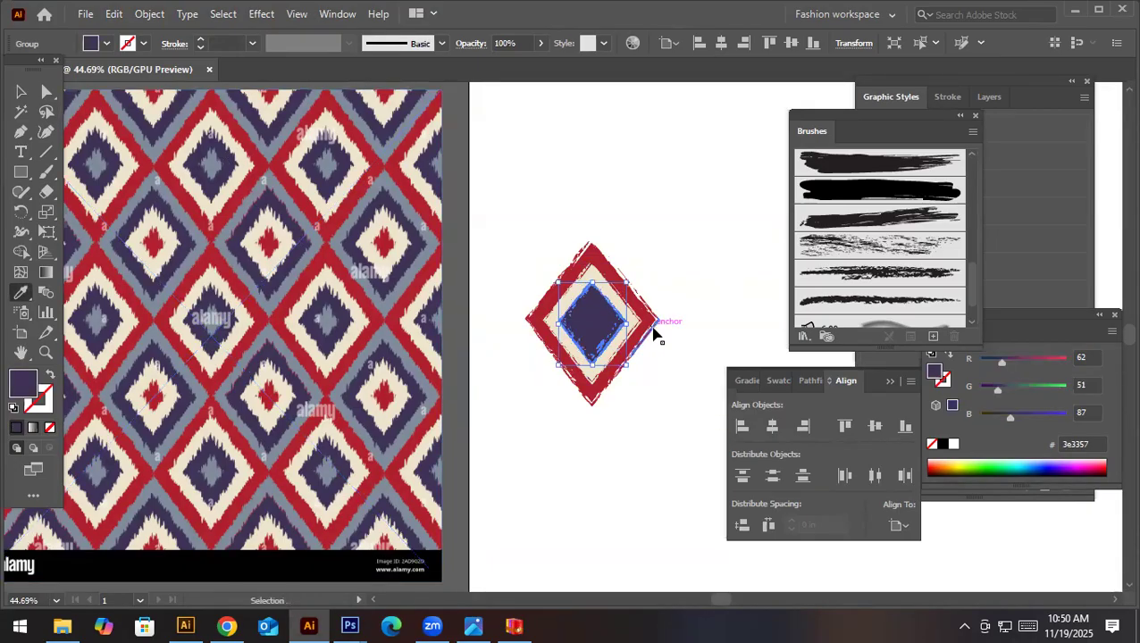
left_click(22, 92)
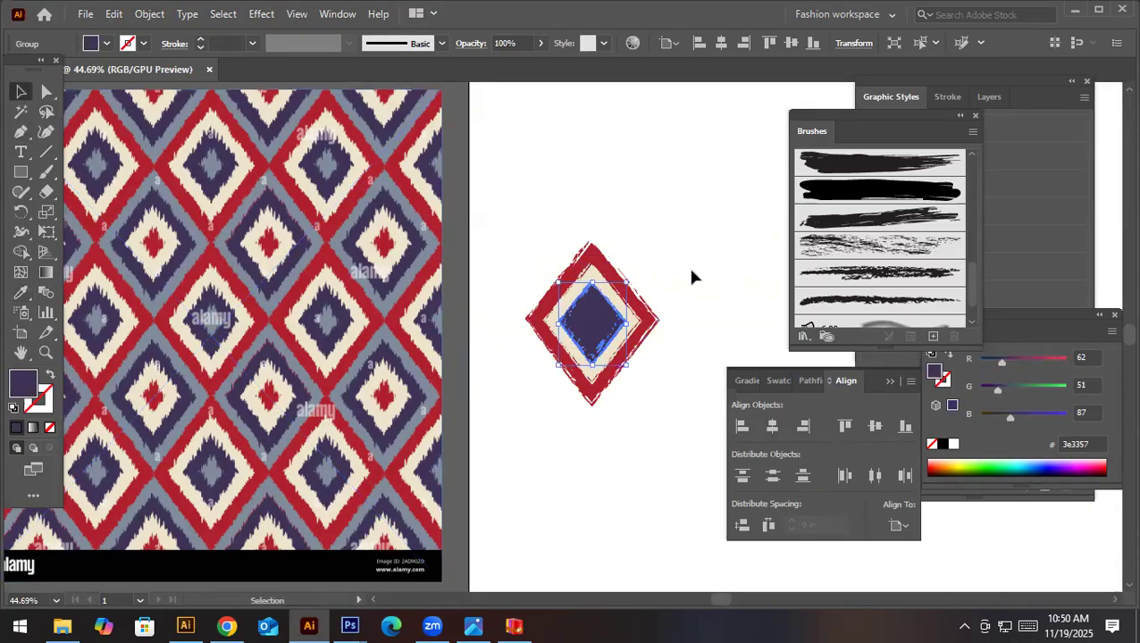
- Add a small concentric copy at the purple diamond's centre, fill it with the reference pattern's grey-blue, and deselect
left_click_drag(628, 280, 334, 376)
key("i")
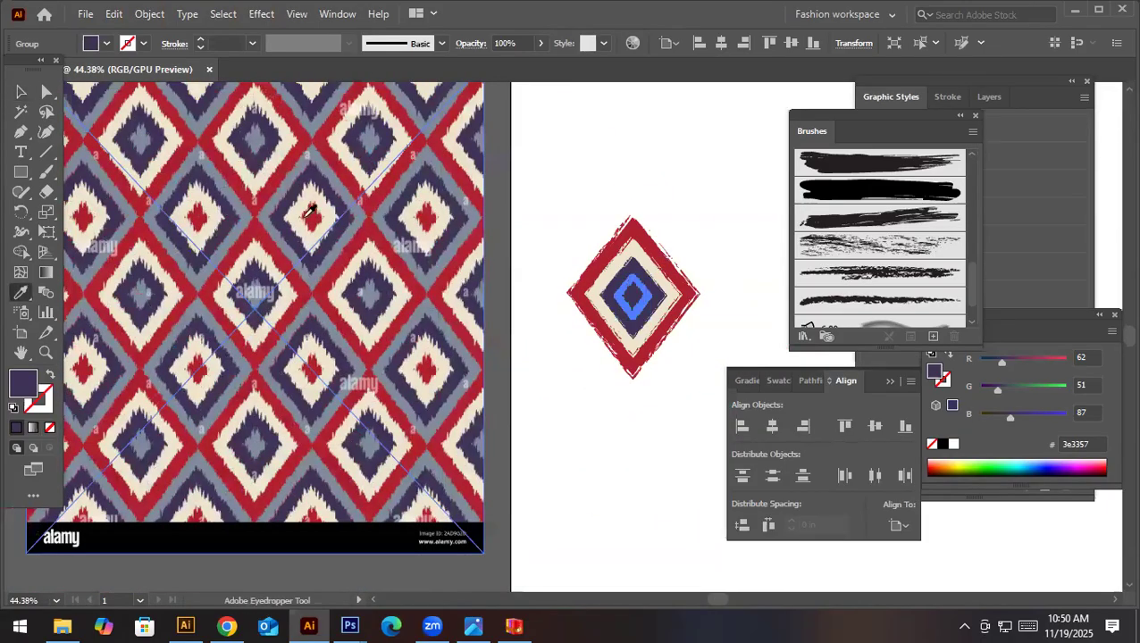
left_click(258, 134)
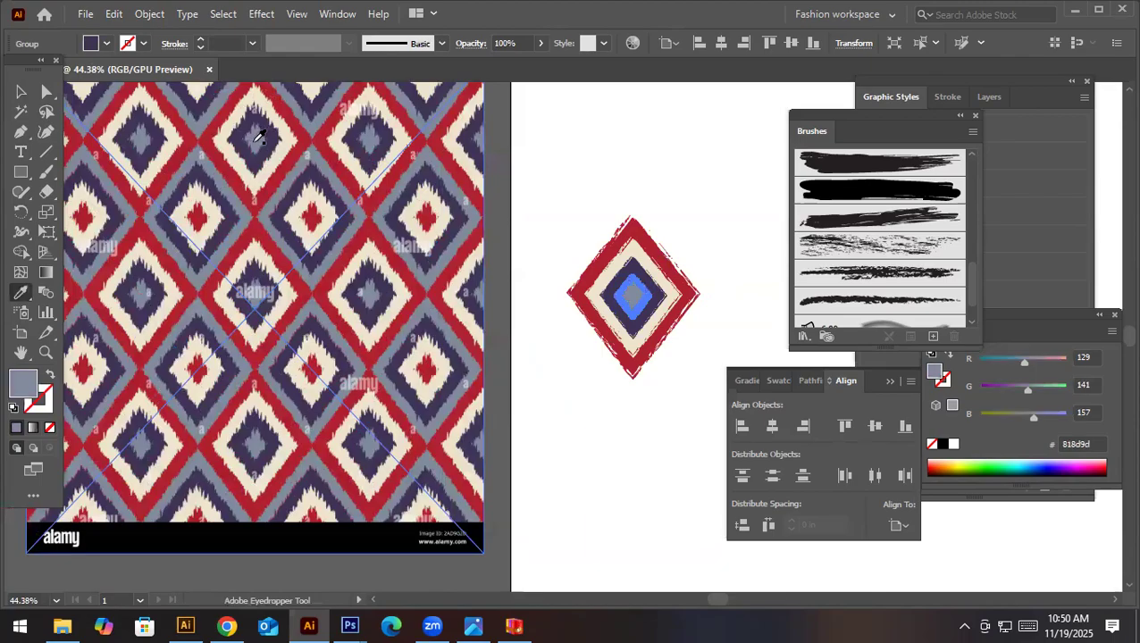
key("v")
left_click(572, 418)
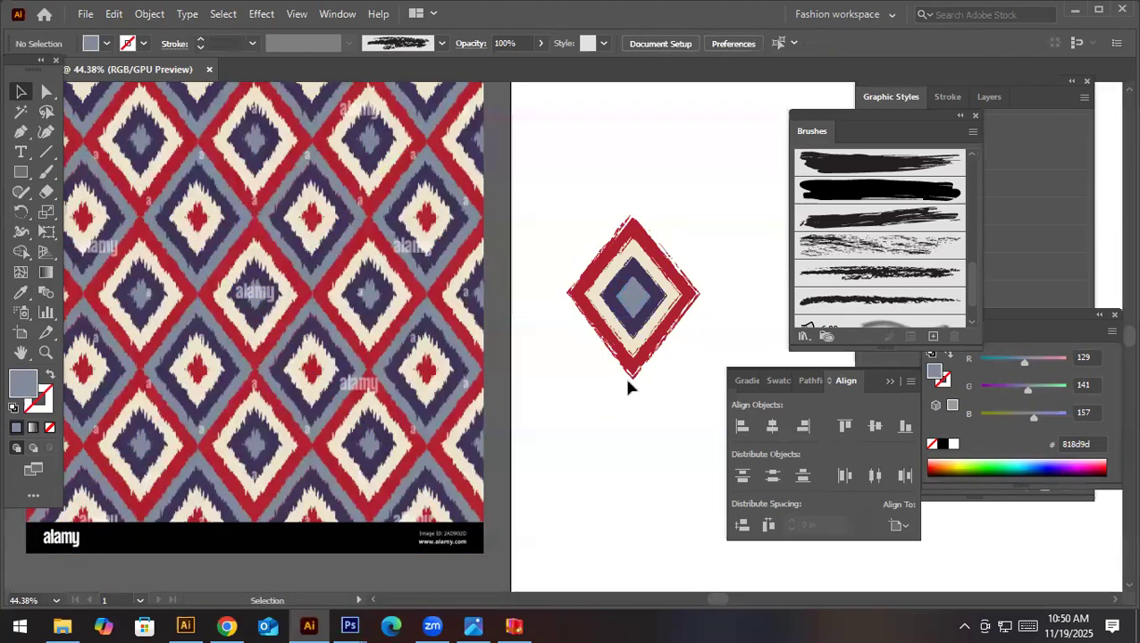
- Copy the outer red diamond below the motif, scale it down, and fill it with the reference pattern's dark purple
left_click(696, 304)
left_click_drag(696, 304, 667, 491)
left_click_drag(701, 411, 679, 439)
key("i")
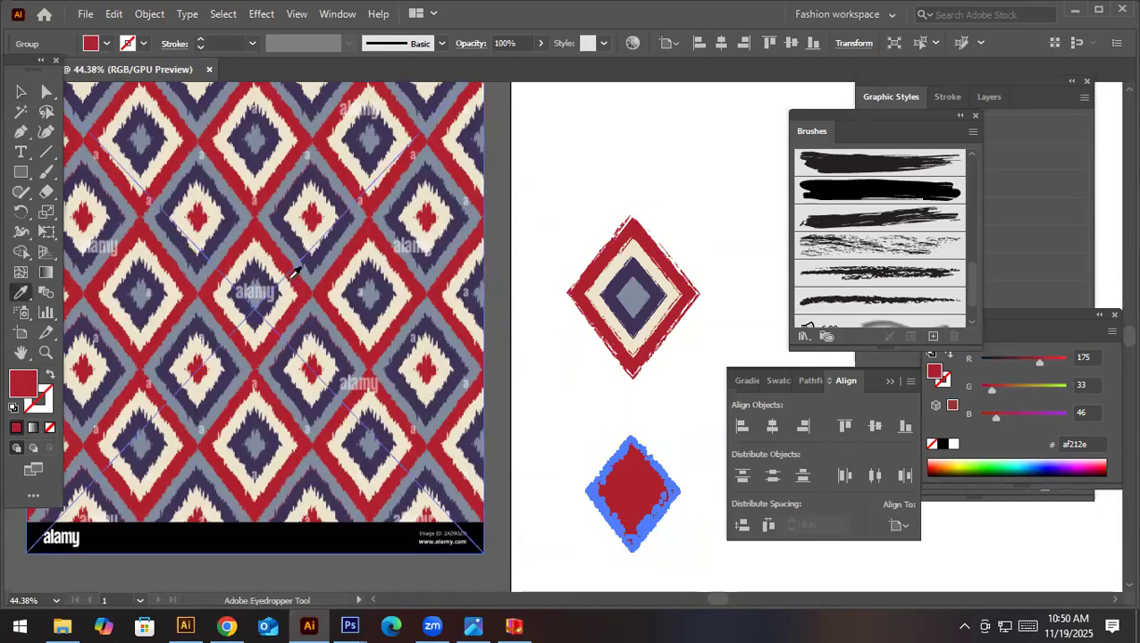
left_click(313, 170)
key("ctrl")
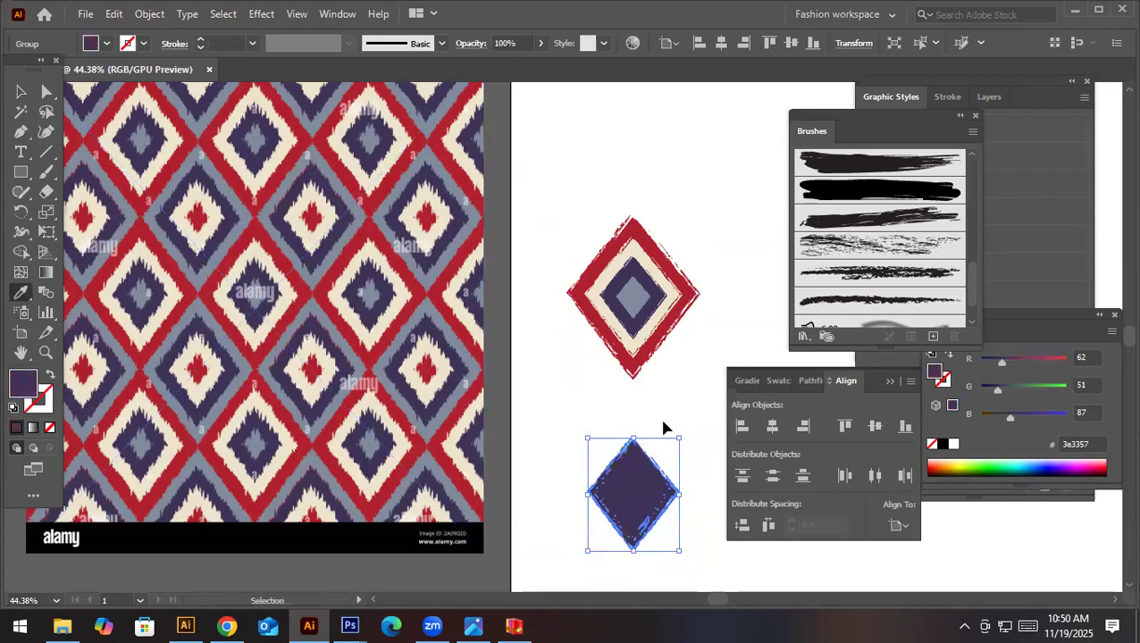
left_click(19, 92)
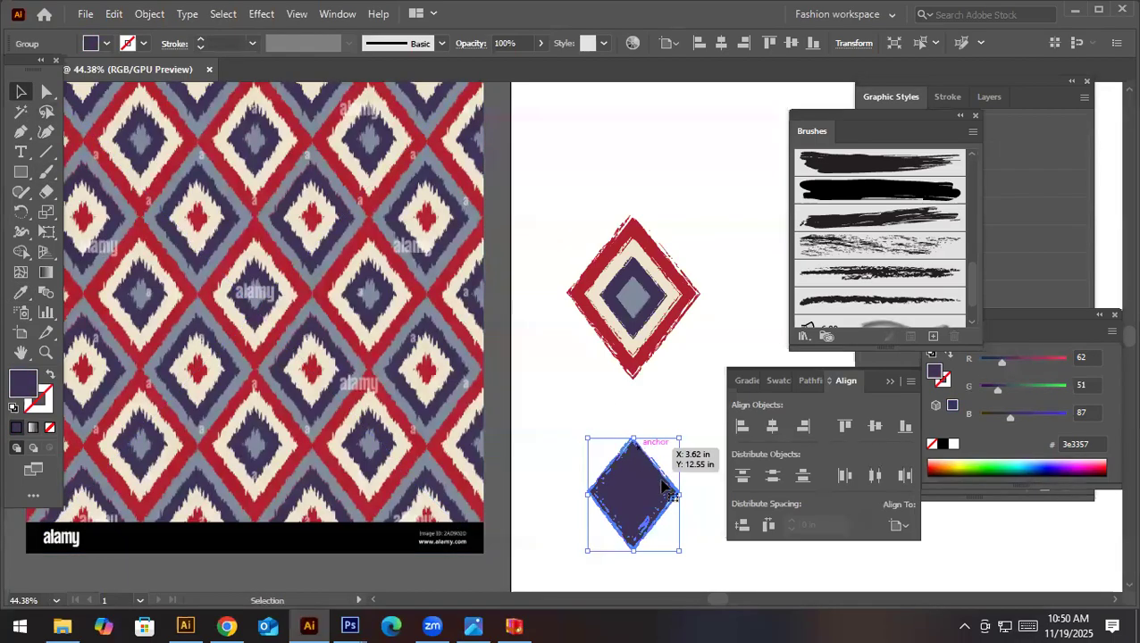
- Add a smaller concentric copy inside the lower purple diamond and fill it with the reference pattern's cream
left_click_drag(677, 440, 661, 460)
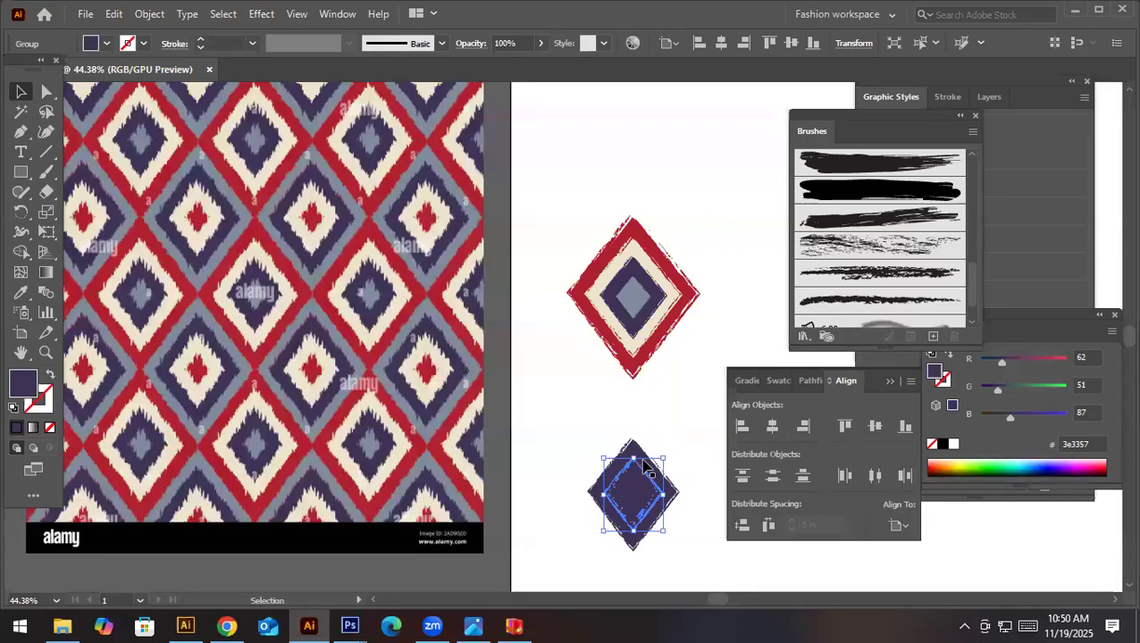
key("i")
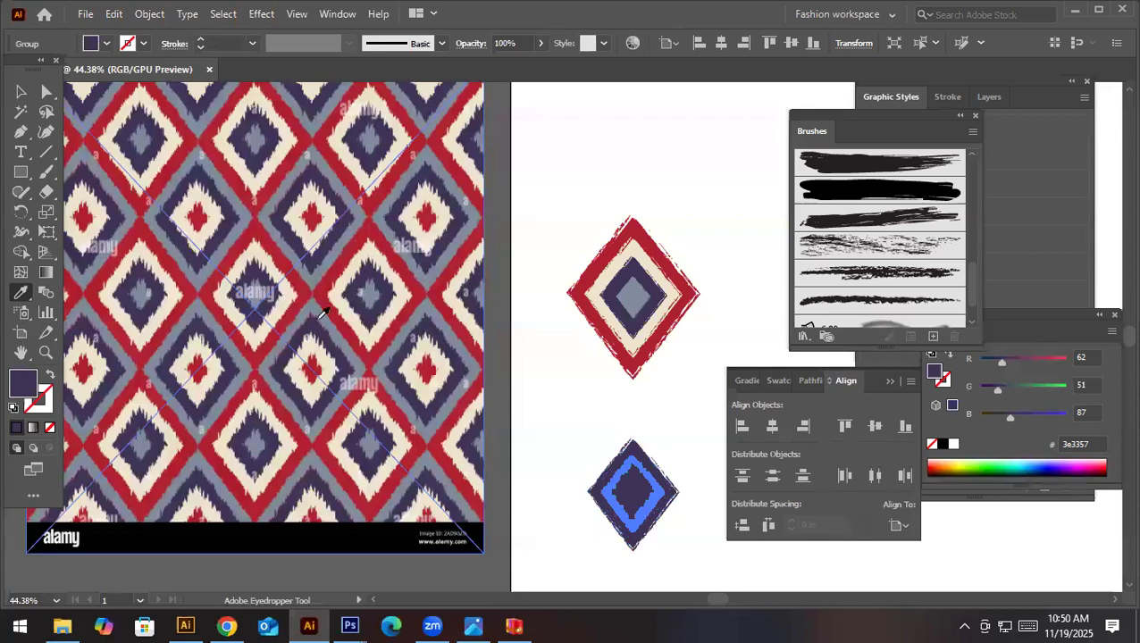
left_click(309, 346)
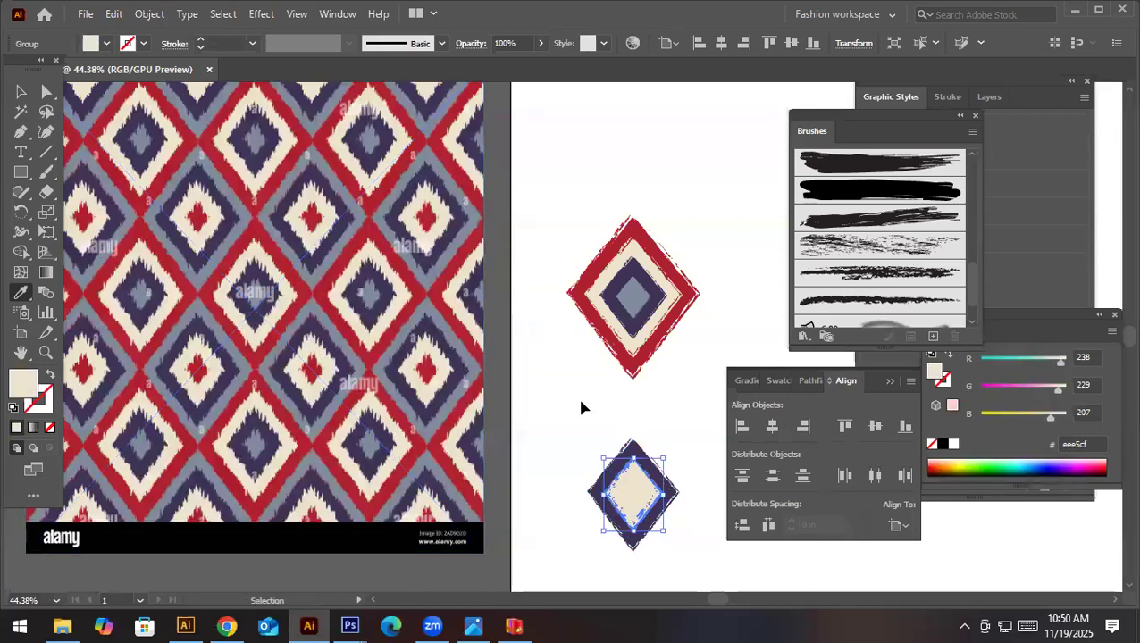
key("v")
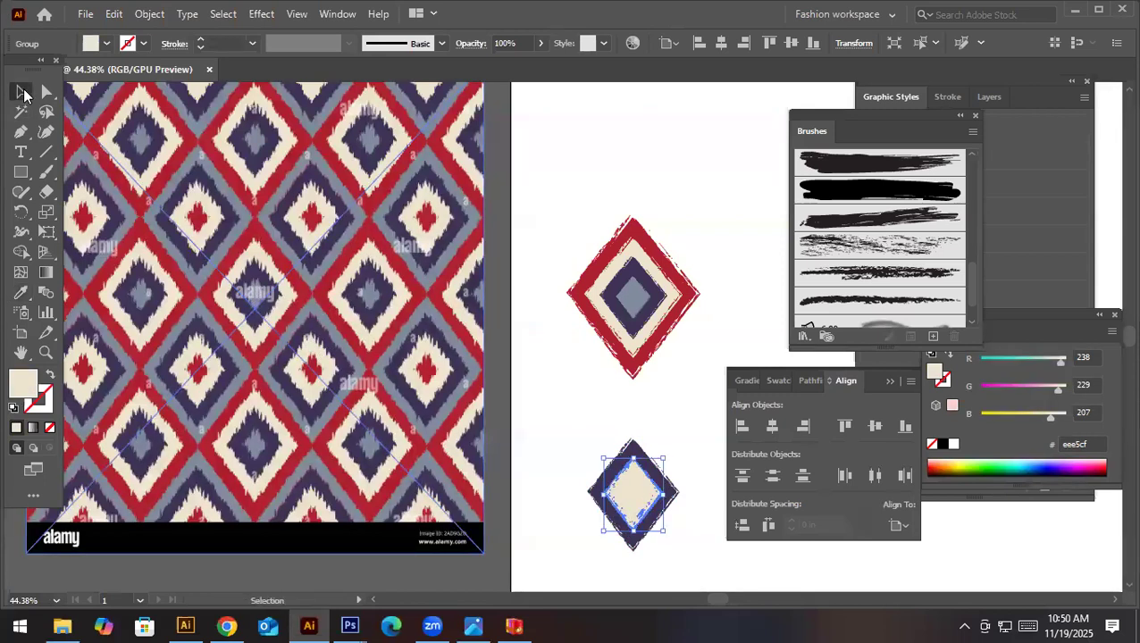
- Add a small concentric copy at the lower motif's centre, fill it with the reference pattern's red, and deselect
left_click(679, 460)
left_click(639, 493)
left_click_drag(661, 459, 656, 474)
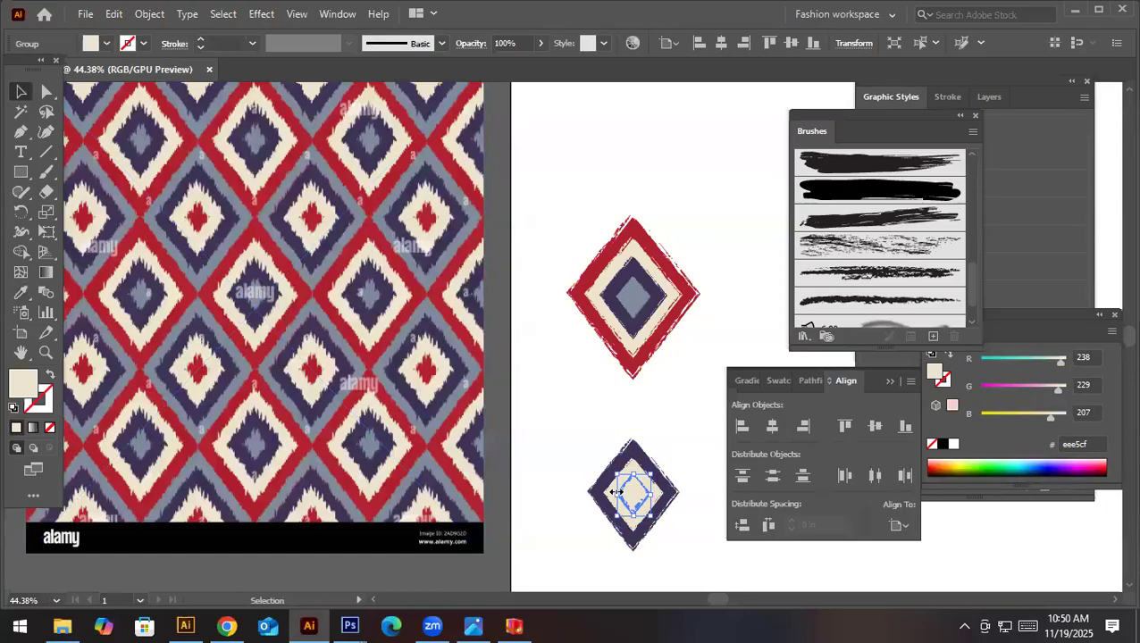
key("i")
left_click(322, 368)
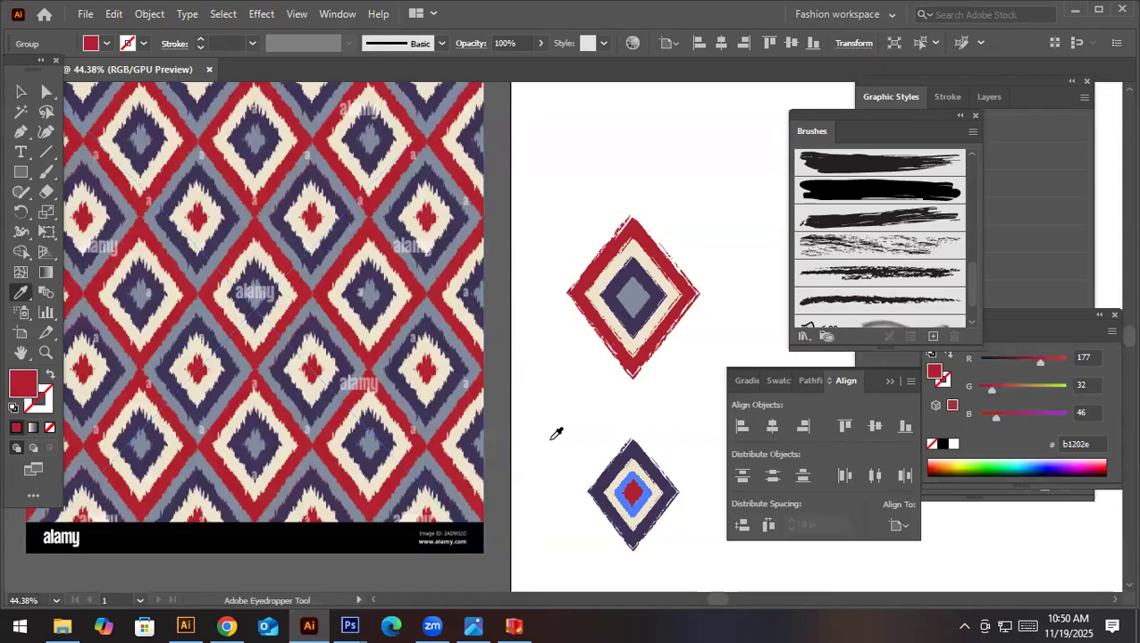
key("v")
left_click(676, 384)
scroll(676, 384, "down", 4)
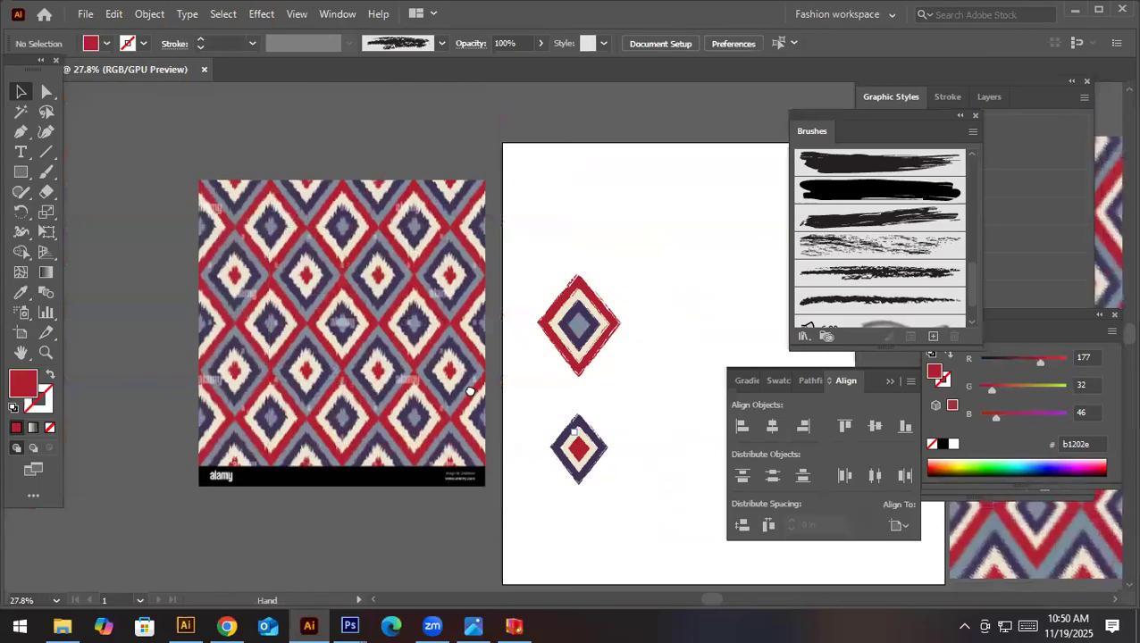
- Move the reference images away from the artboard, and place the red motif across its upper-left edge with a copy beside it
left_click_drag(527, 394, 356, 428)
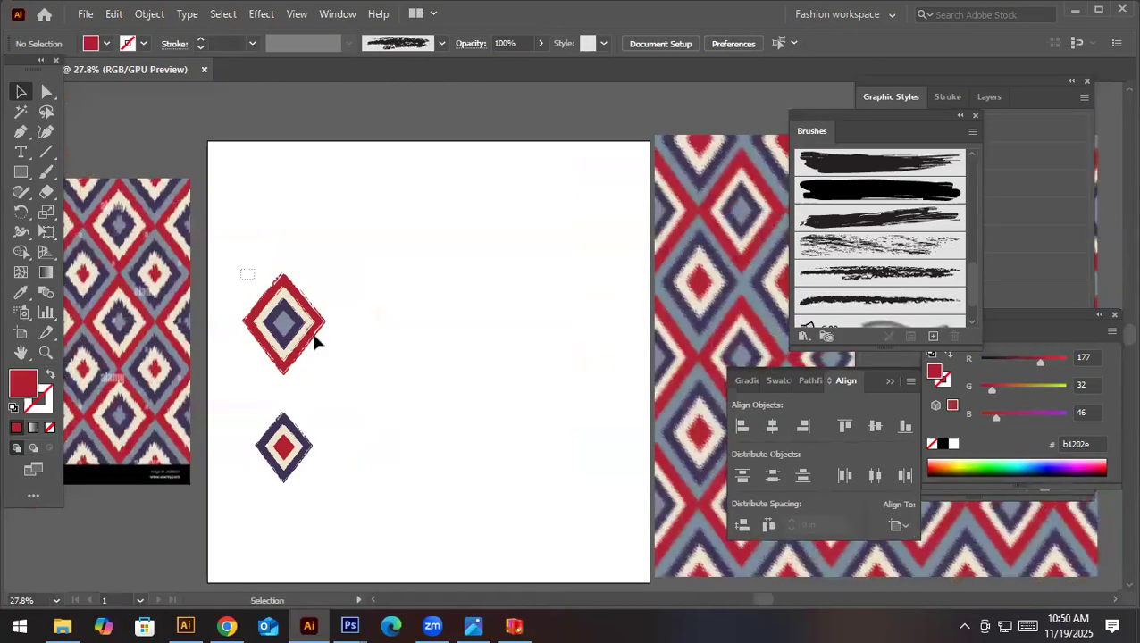
left_click(314, 342)
left_click(136, 323)
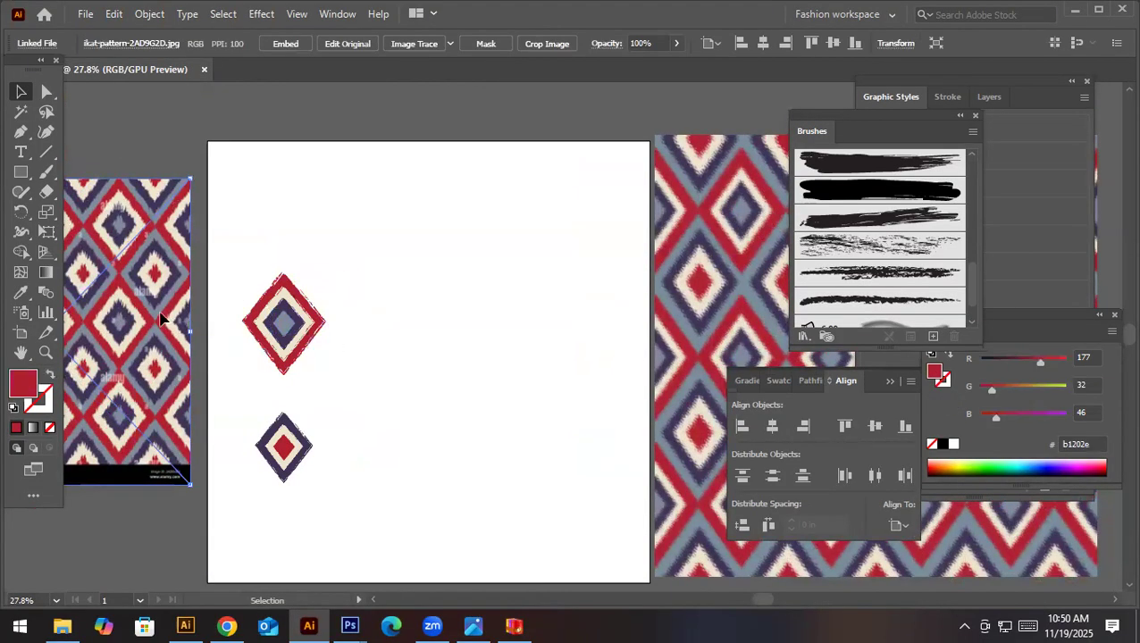
left_click_drag(161, 319, 109, 260)
left_click_drag(686, 319, 765, 285)
left_click_drag(285, 315, 379, 215)
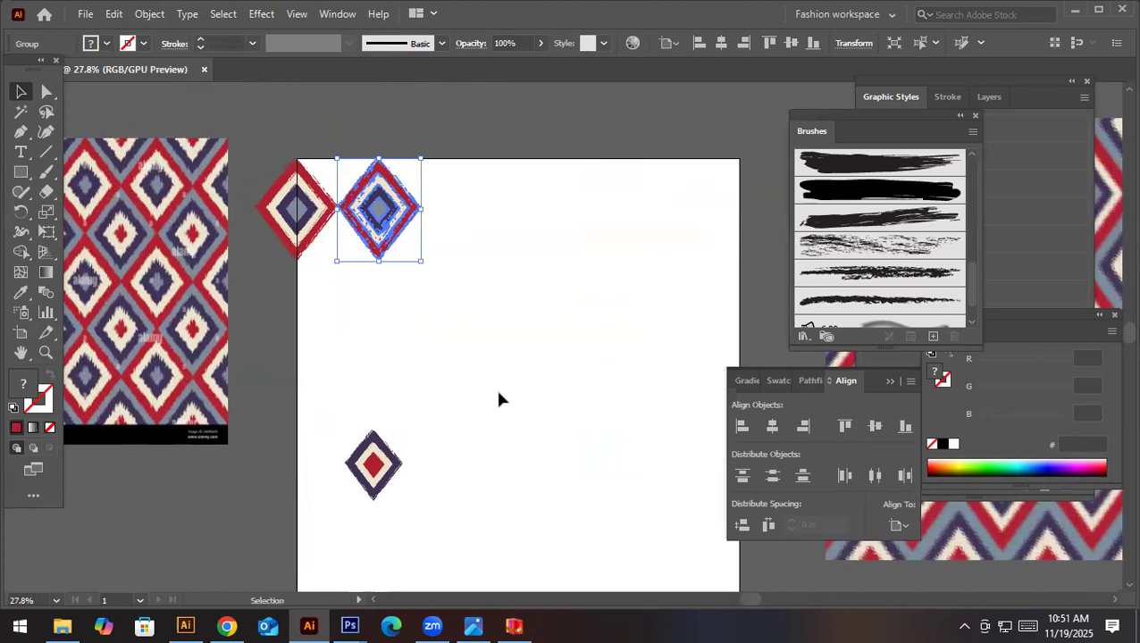
- Draw a 20 by 20 in rectangle and centre it horizontally and vertically on the artboard
key("m")
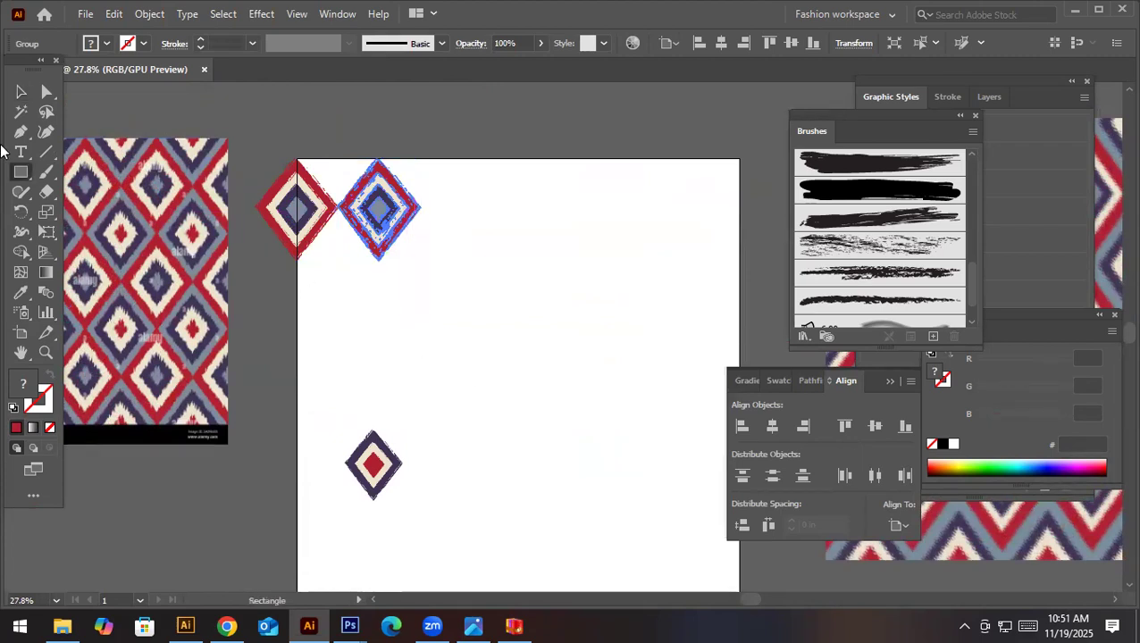
left_click(383, 313)
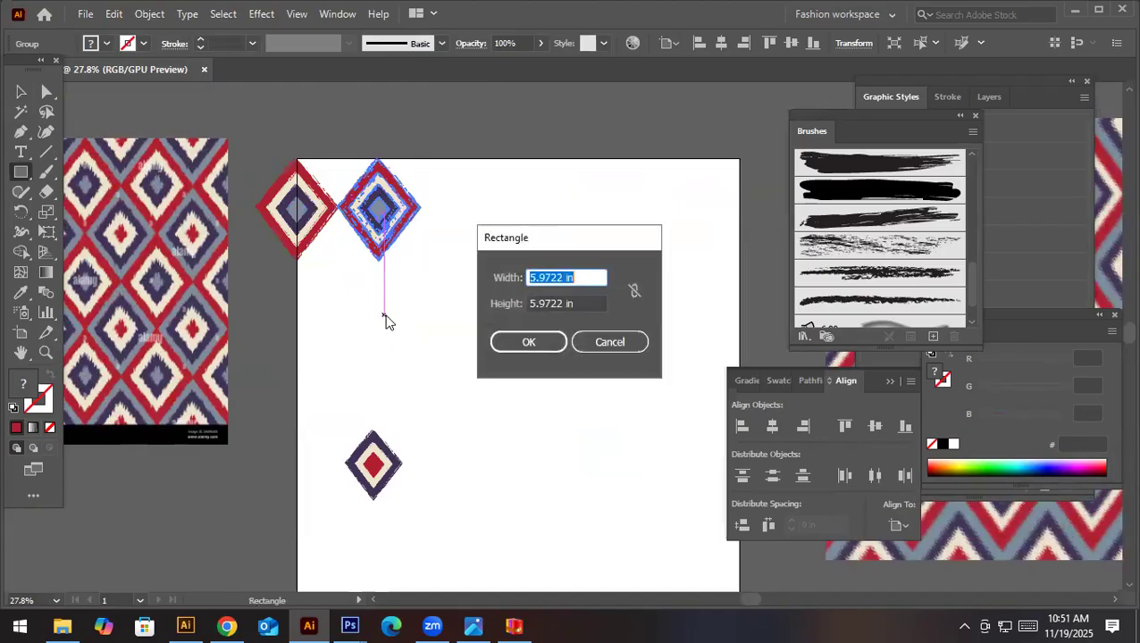
type("20")
key("Tab")
type("2")
key("Return")
key("v")
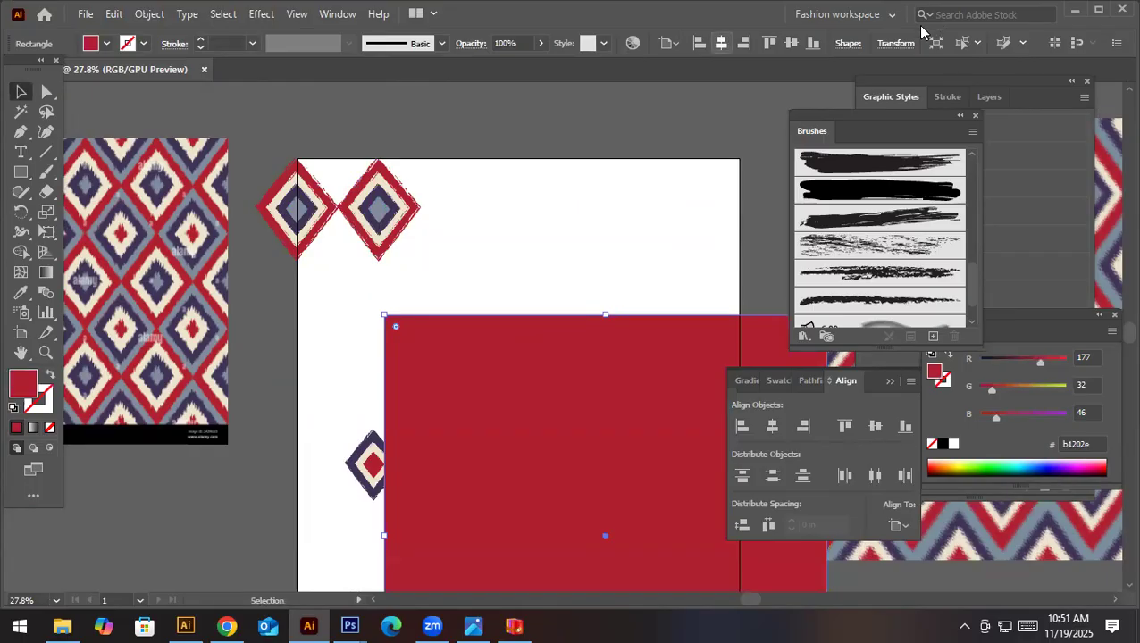
left_click(722, 43)
left_click(790, 43)
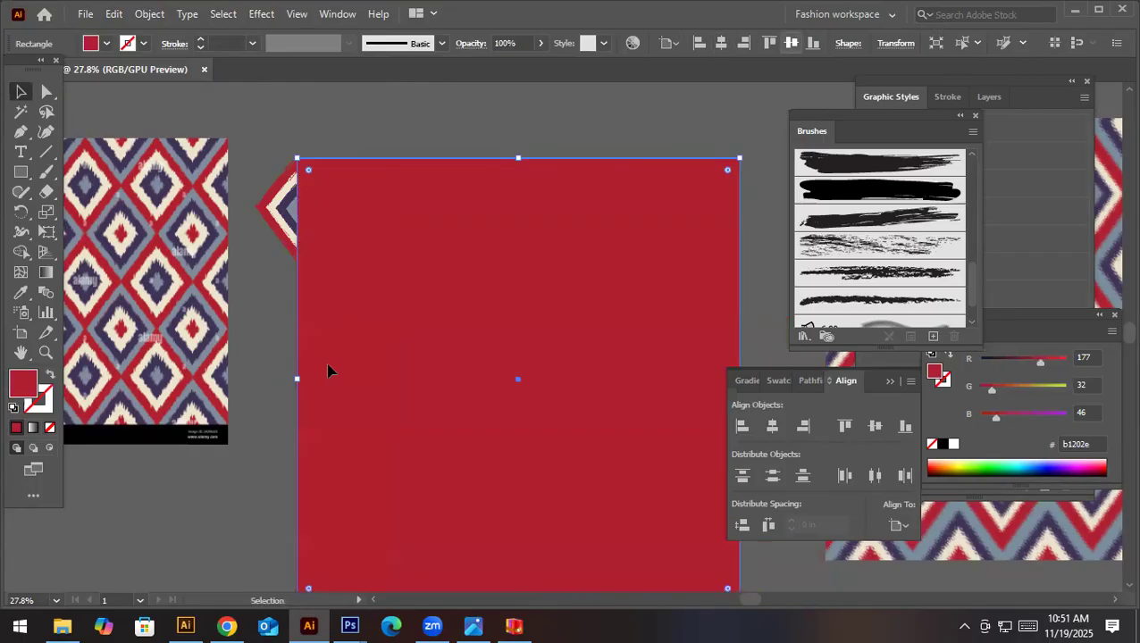
- Fill the artboard-sized square with the grey-blue sampled from the reference pattern
key("i")
left_click(144, 246)
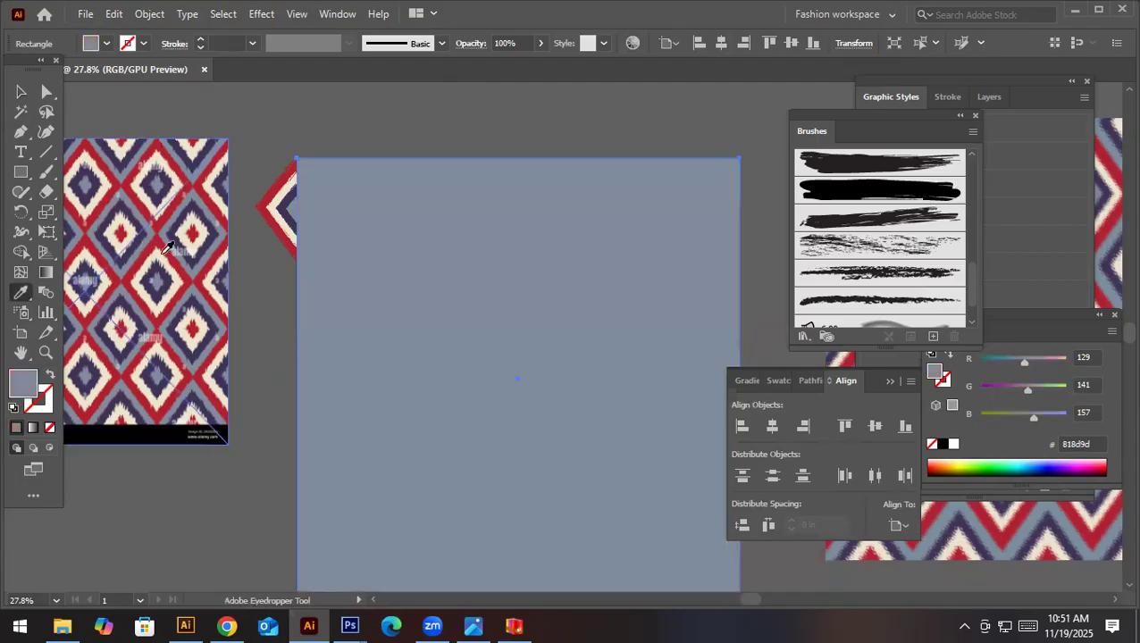
key("v")
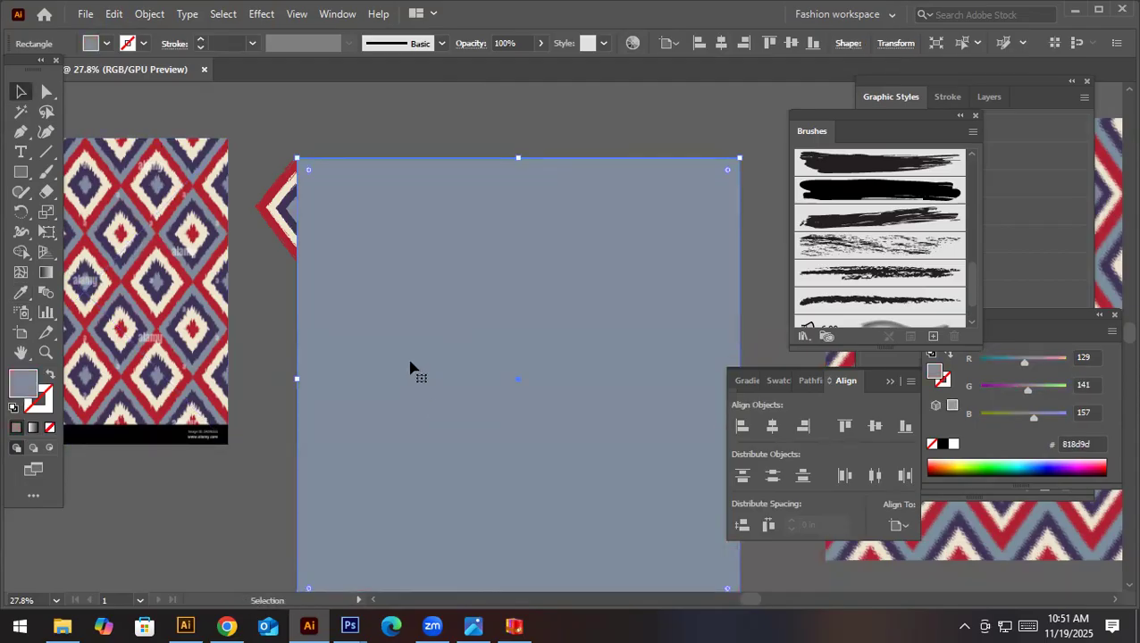
- Send the grey-blue background square behind all the motifs and lock it
right_click(400, 551)
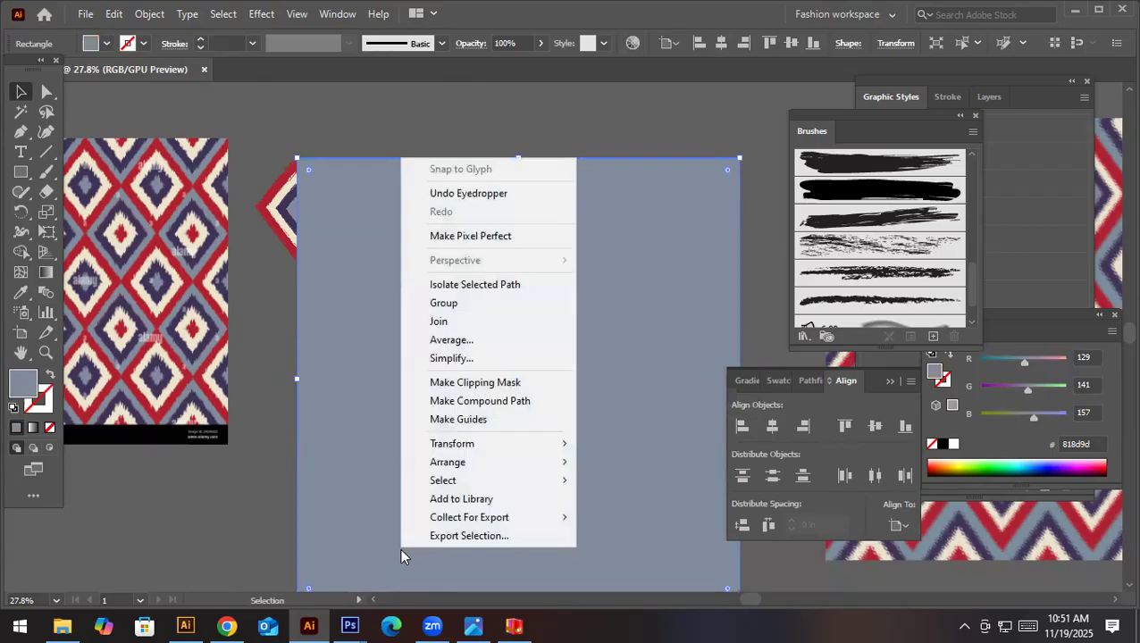
mouse_move(540, 462)
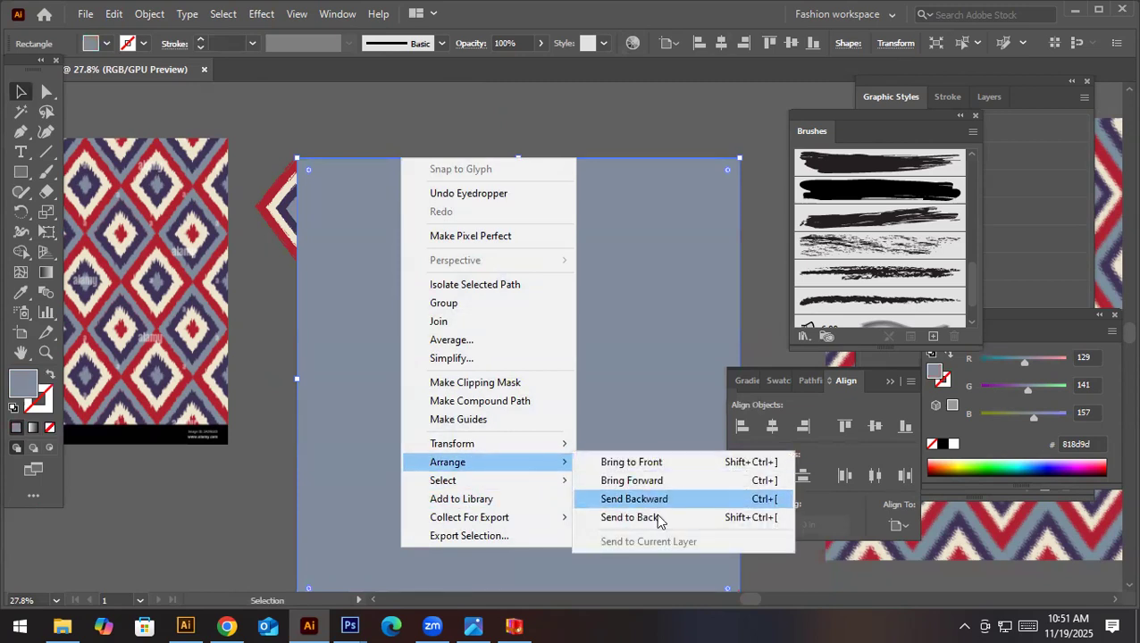
left_click(659, 525)
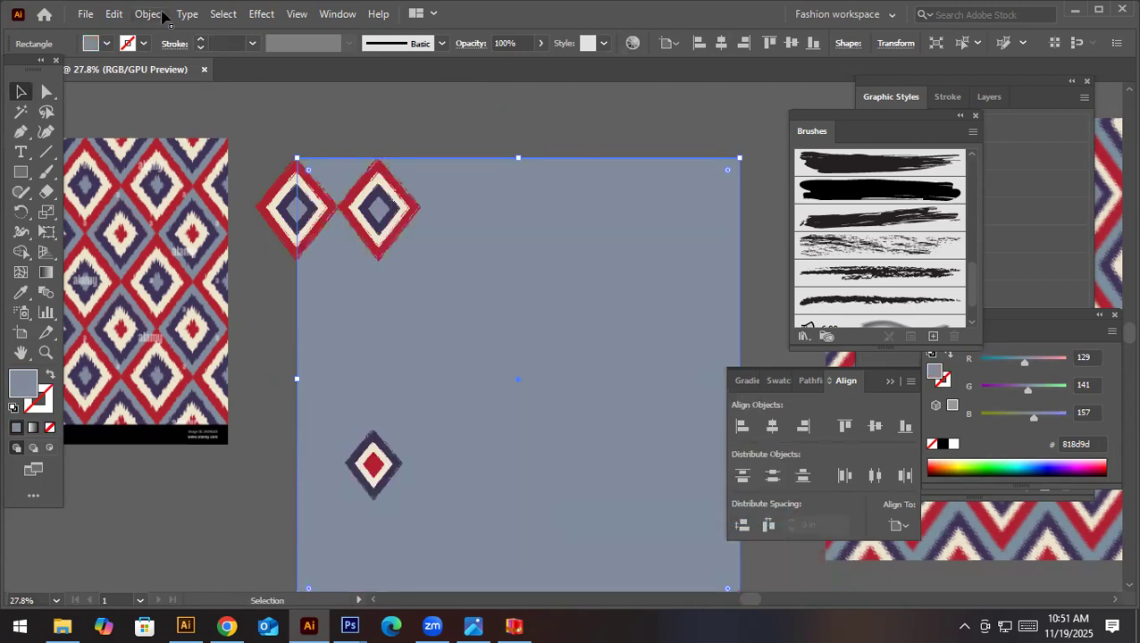
left_click(157, 14)
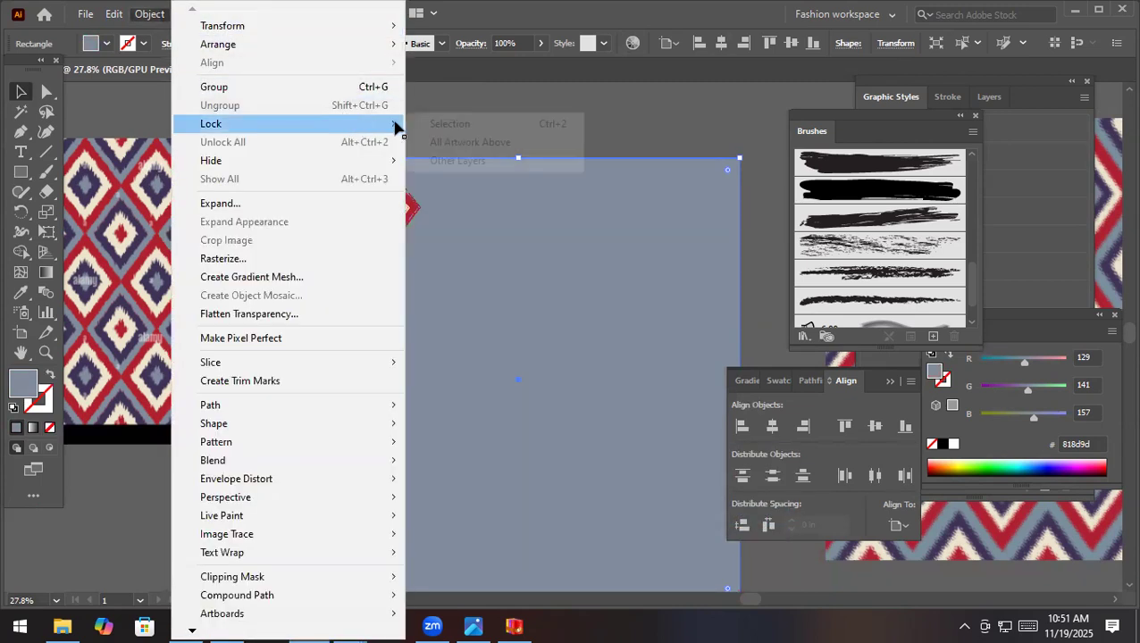
left_click(416, 127)
- Replace the motif copy with a new one abutting the edge motif, and repeat it to form a row of five
left_click(395, 215)
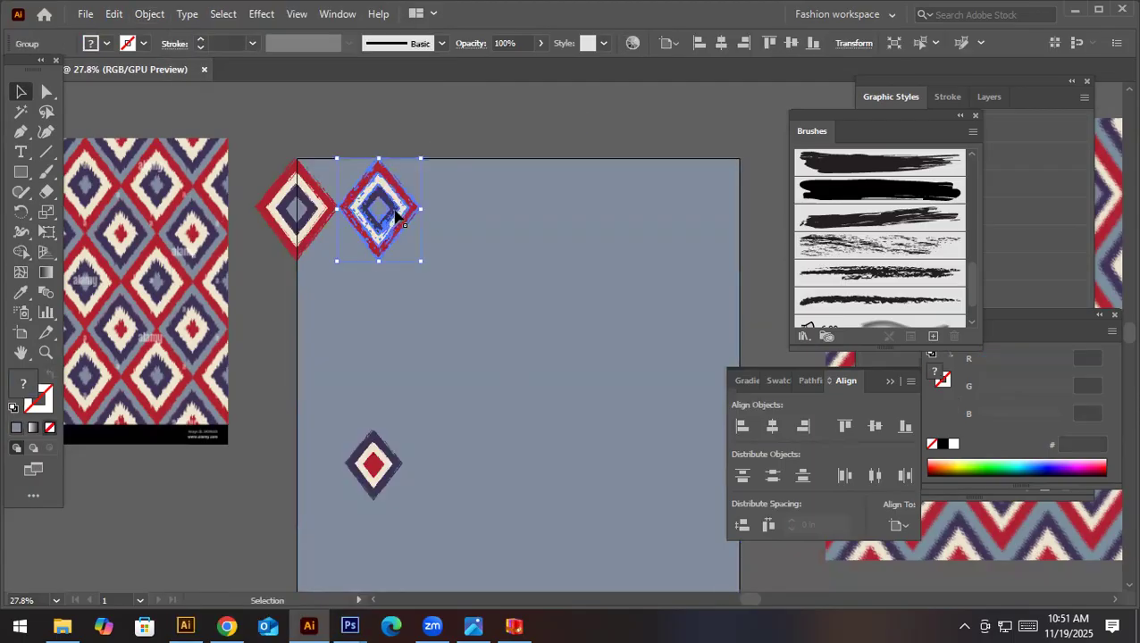
key("Delete")
left_click_drag(290, 220, 366, 220)
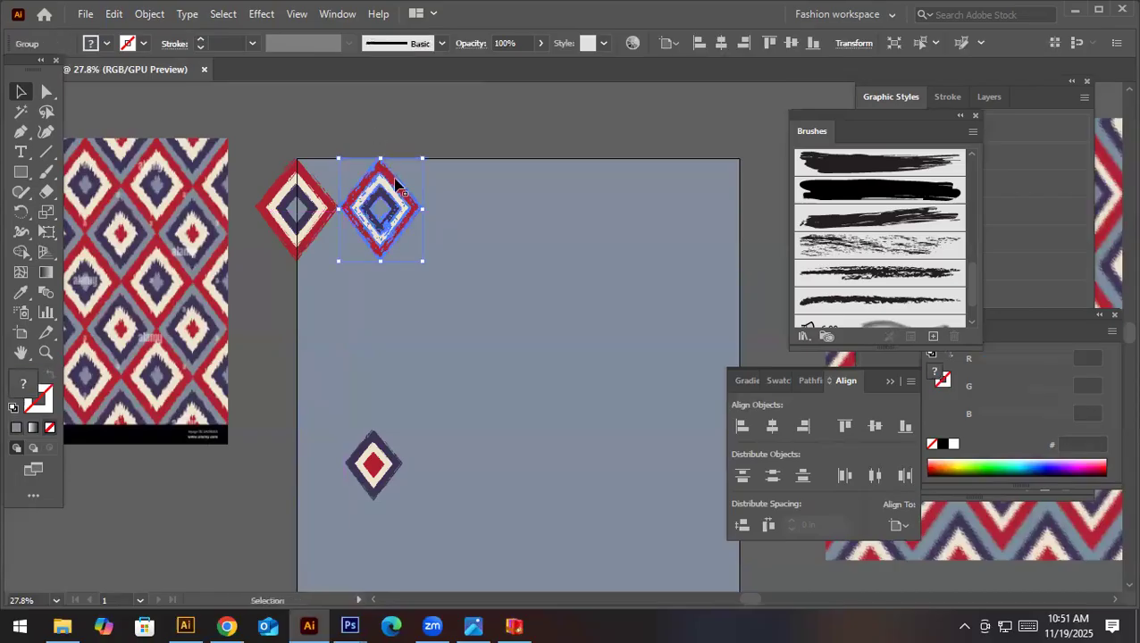
key("ctrl+d")
key("ctrl+d")
key("ctrl+d")
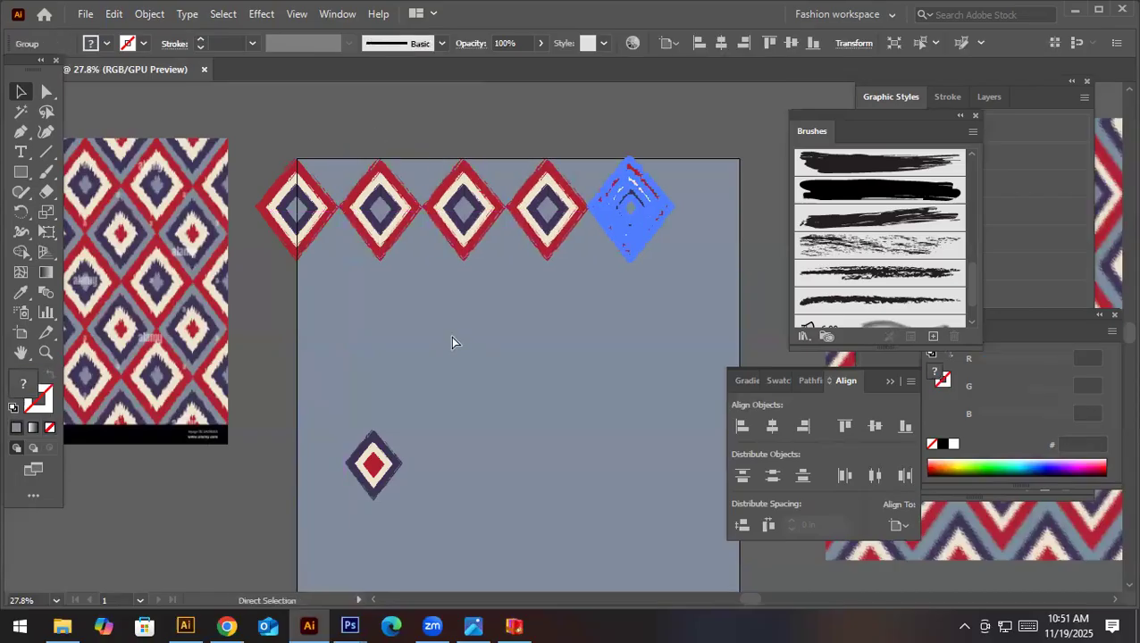
- Copy the motif on the artboard's left edge 20 in to the right along X, and deselect
key("v")
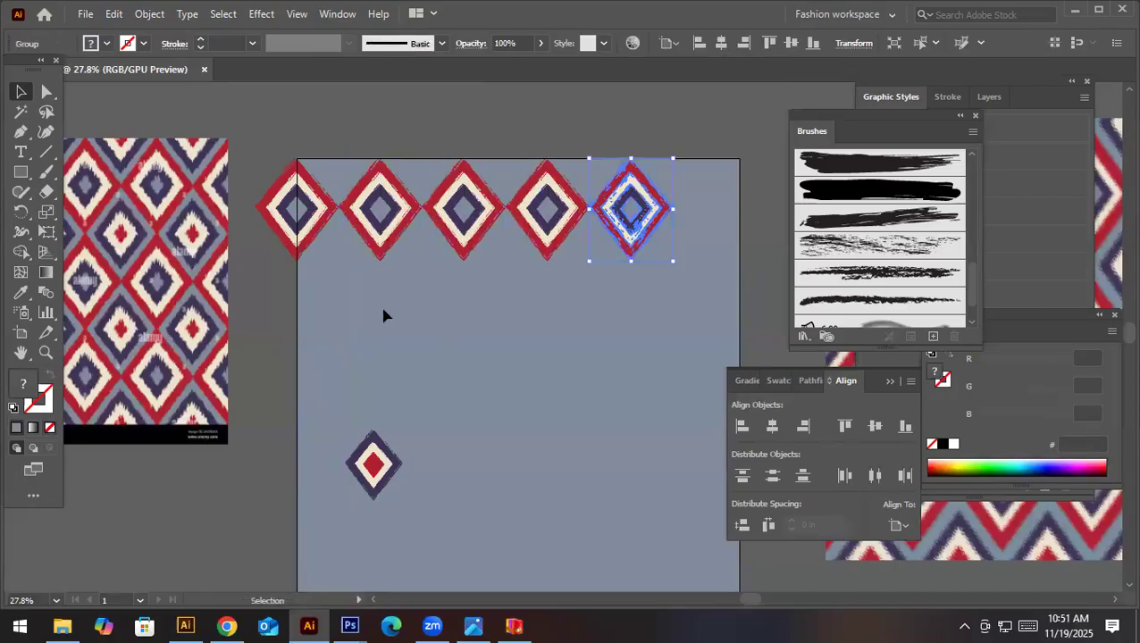
left_click(291, 231)
key("a")
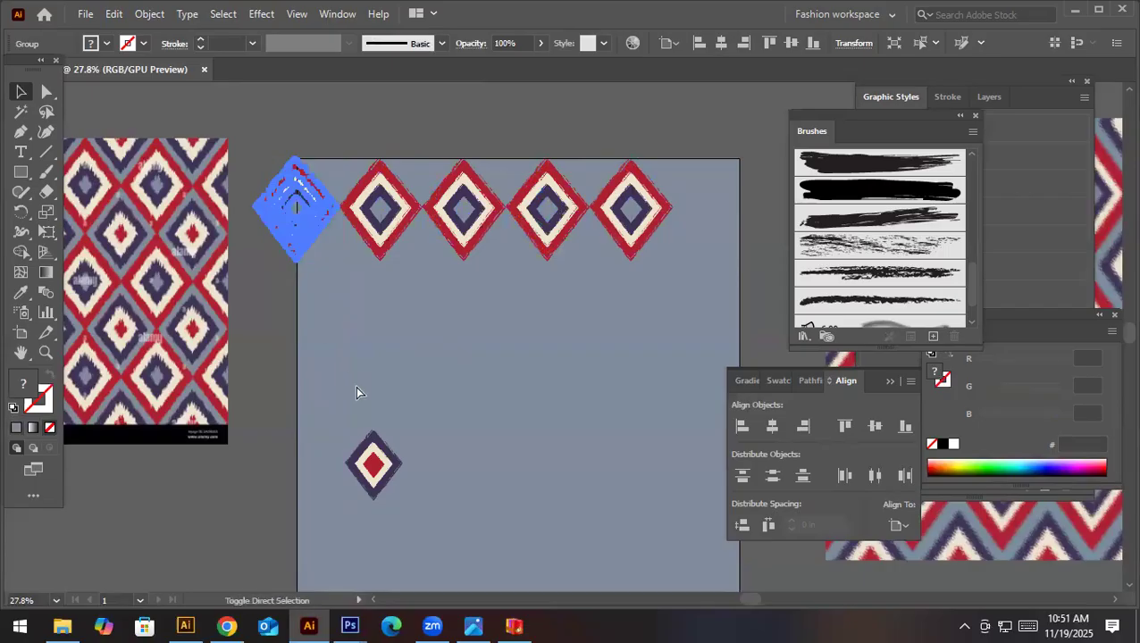
left_click(853, 42)
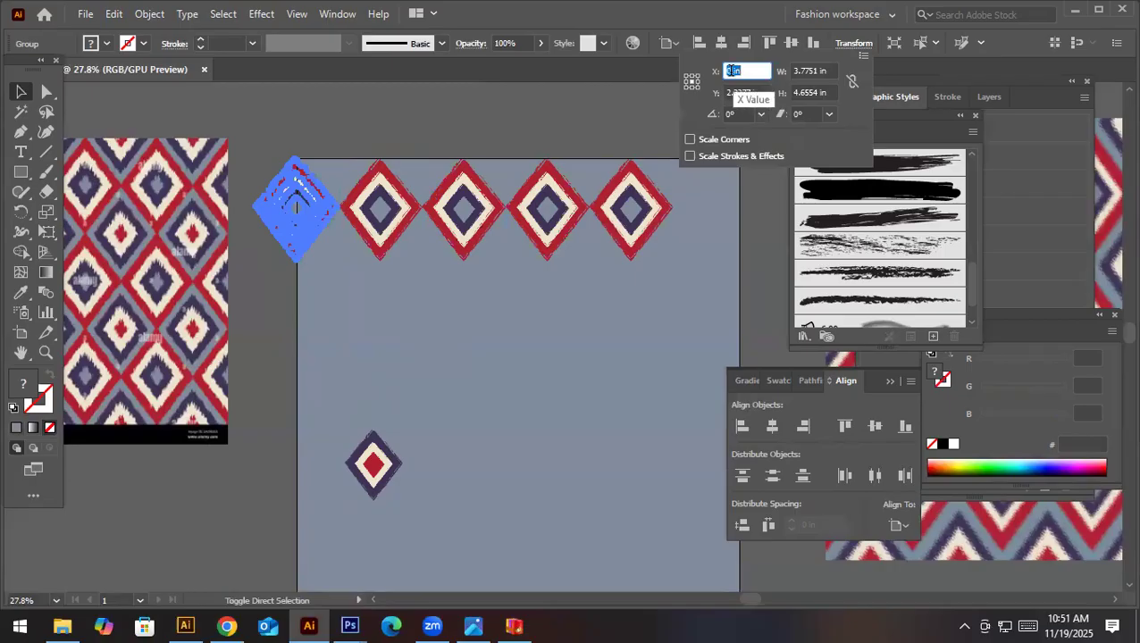
left_click(732, 70)
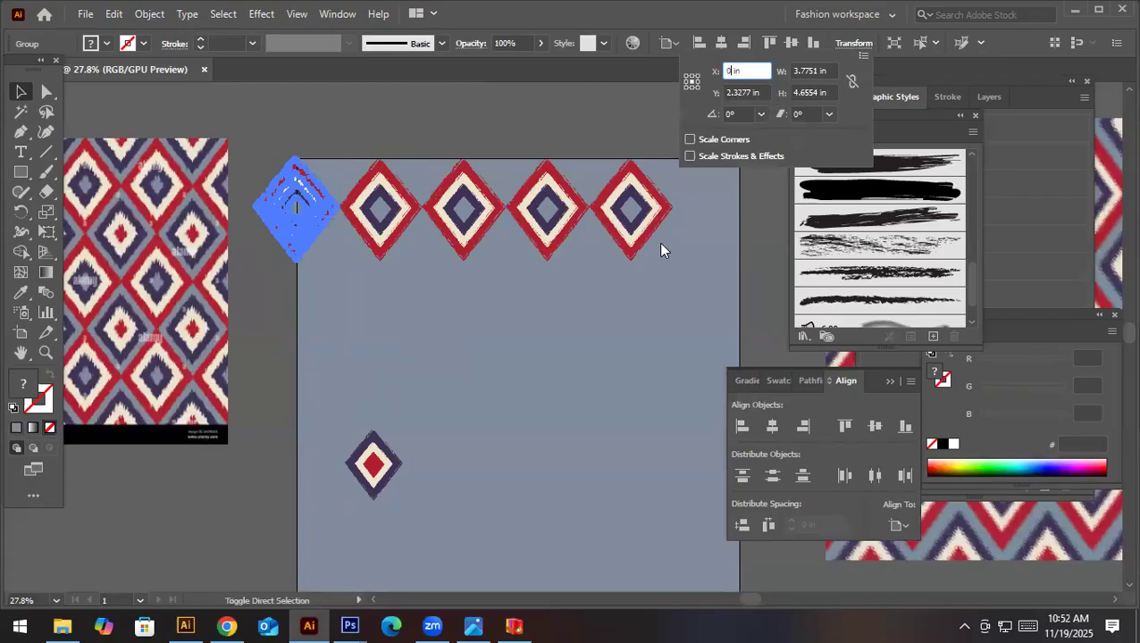
type("+20")
key("Return")
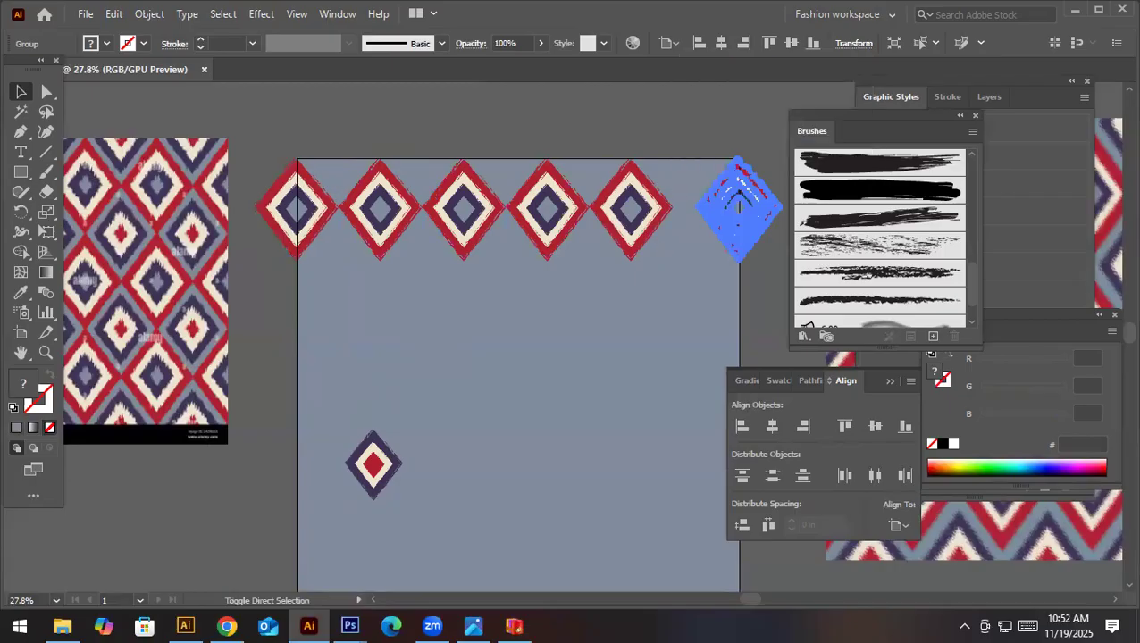
left_click(616, 143)
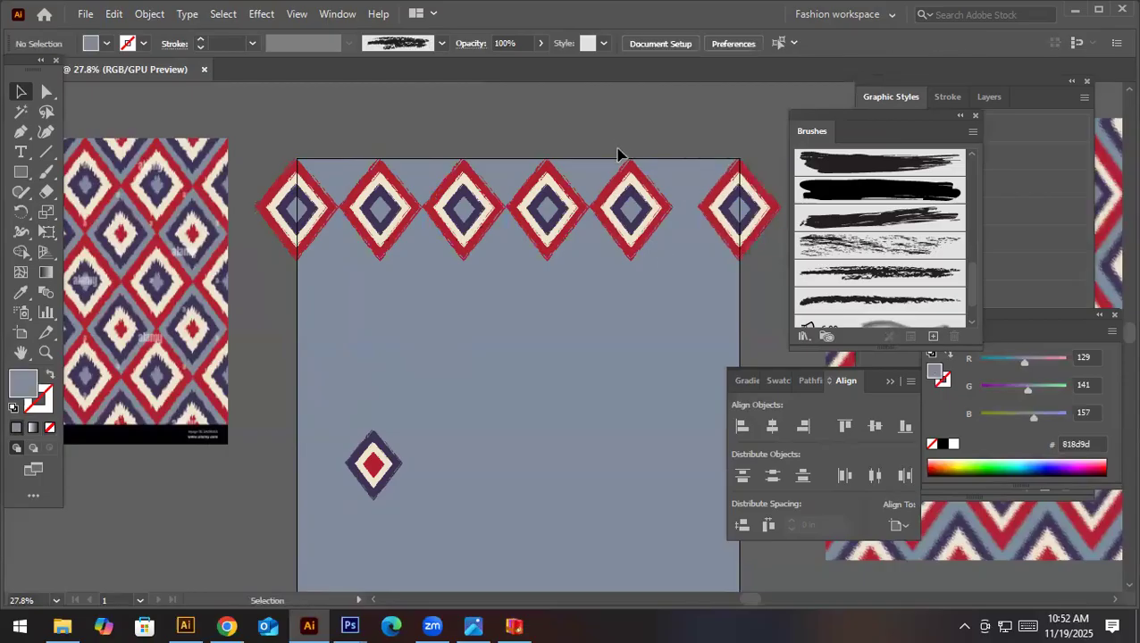
- Delete all the motif copies in the row, keeping only the red motif on the artboard's left edge
left_click(643, 225)
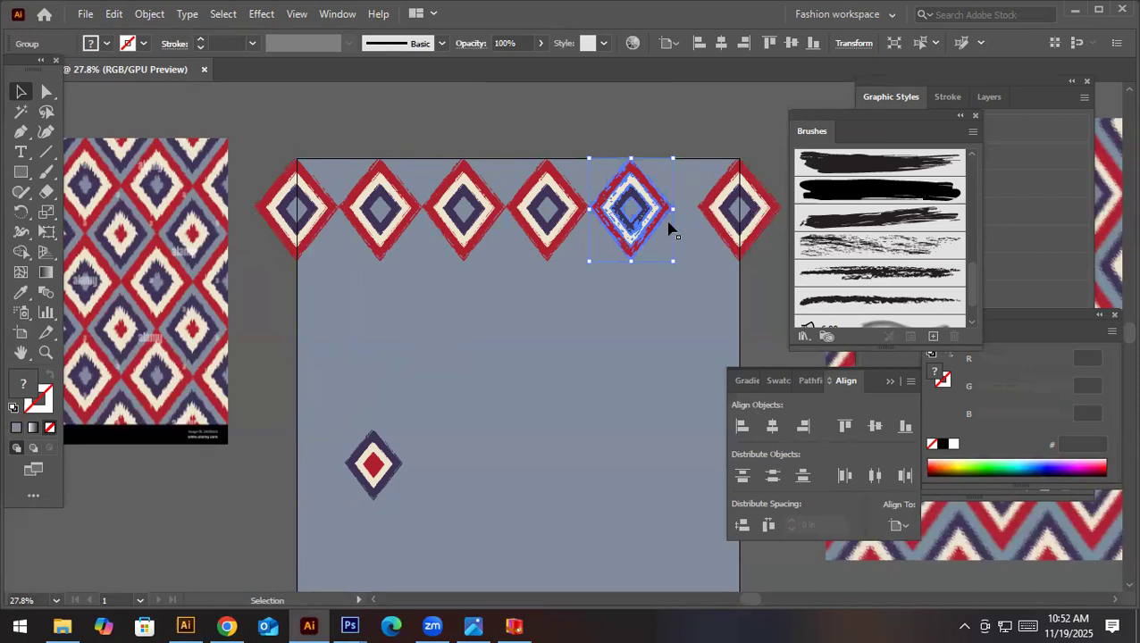
left_click(725, 219)
key("Delete")
left_click(407, 216)
key("Delete")
- Enlarge the edge motif to about 4.72 by 5.82 in and nudge it back over the artboard's left edge
left_click(337, 251)
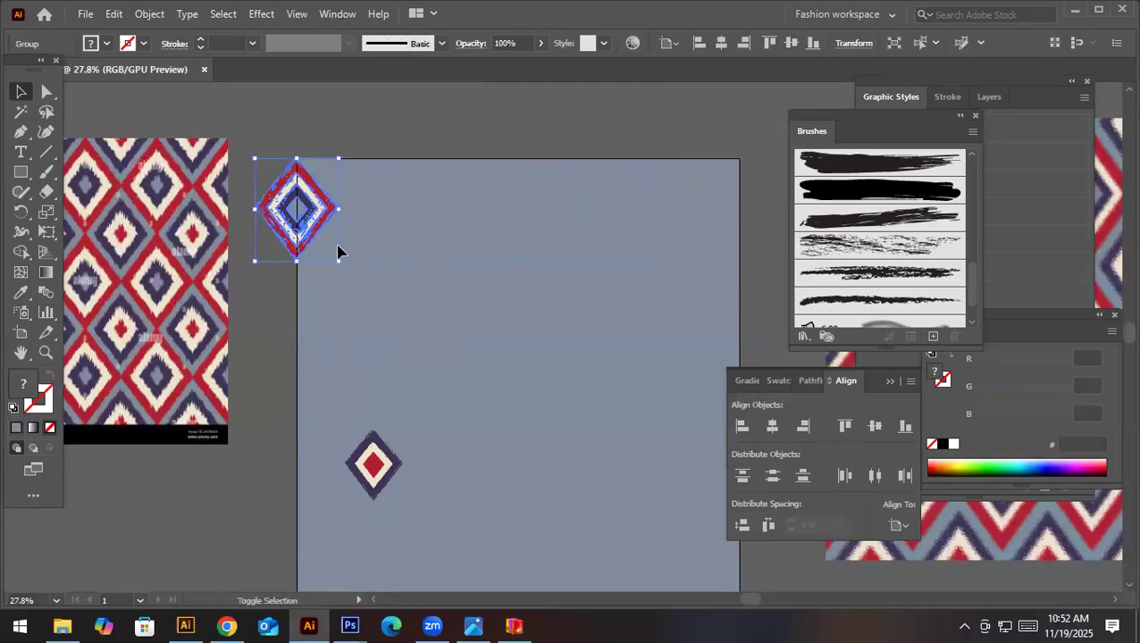
left_click_drag(338, 262, 359, 297)
left_click_drag(330, 239, 321, 243)
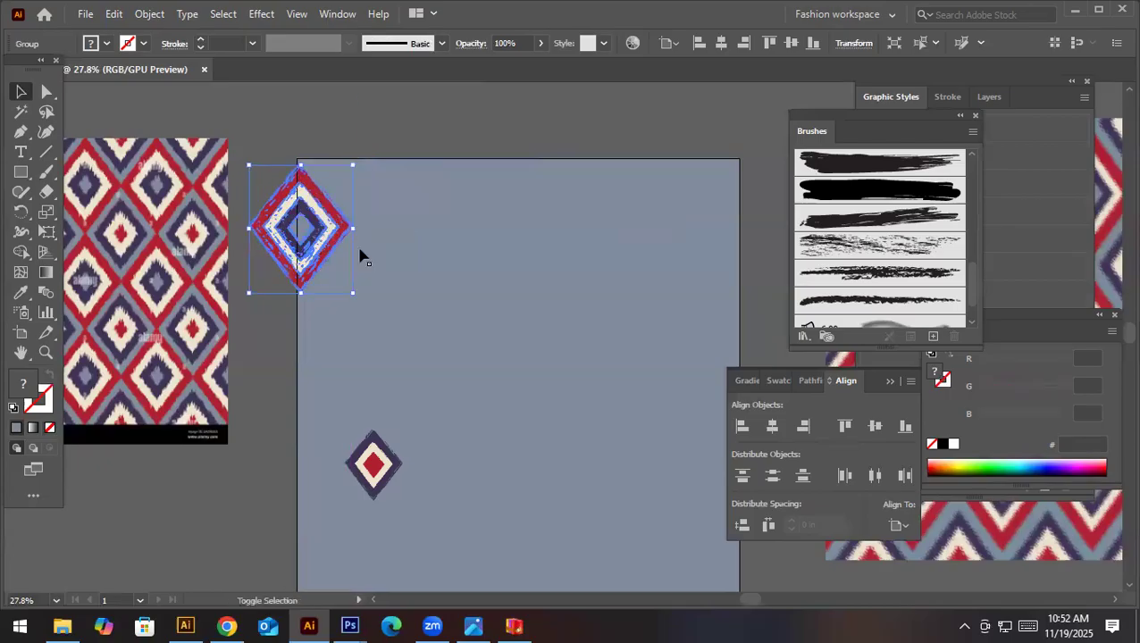
key("Left")
key("Left")
key("Left")
key("Left")
key("Left")
key("Left")
key("Left")
key("Left")
key("Up")
key("Up")
- Copy the enlarged motif horizontally so the tips touch, and repeat the copy to form a row of four
left_click_drag(325, 229, 428, 235)
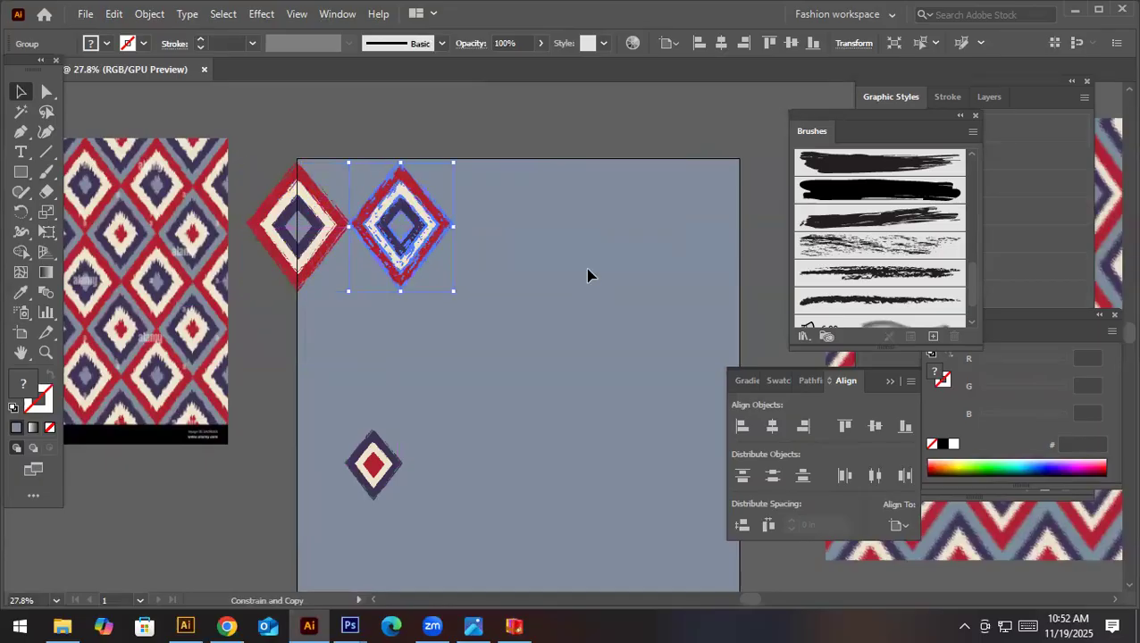
key("ctrl+d")
key("ctrl+d")
- Place a copy of the enlarged edge motif 20 in further along X, on the artboard's right edge
left_click(300, 229)
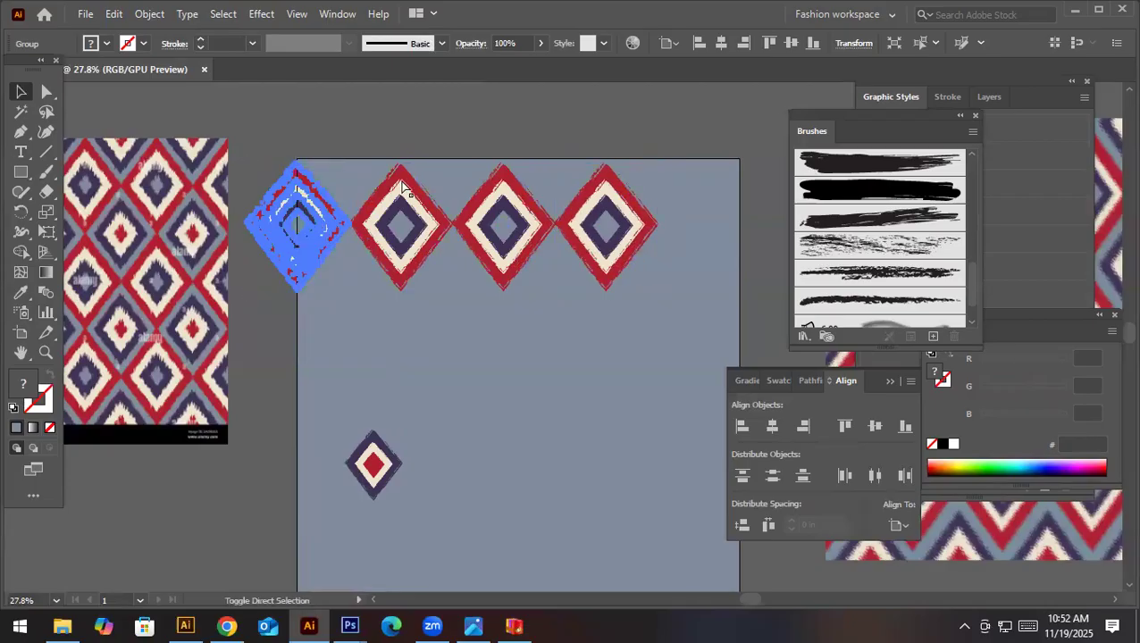
left_click(853, 43)
left_click(748, 69)
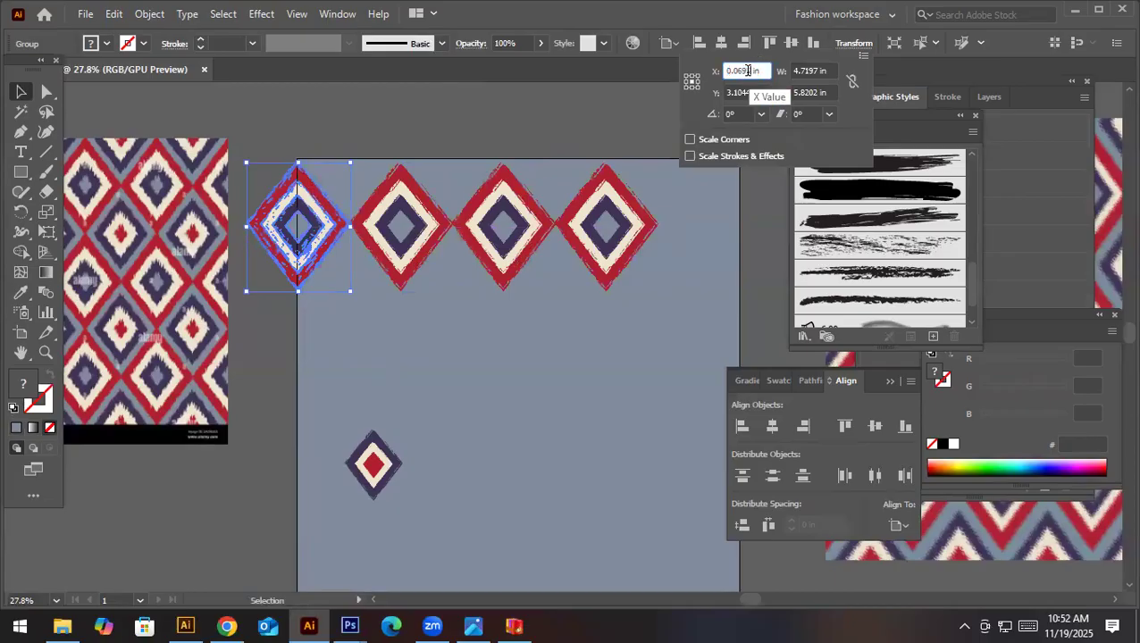
key("BackSpace")
key("BackSpace")
key("BackSpace")
type("+20")
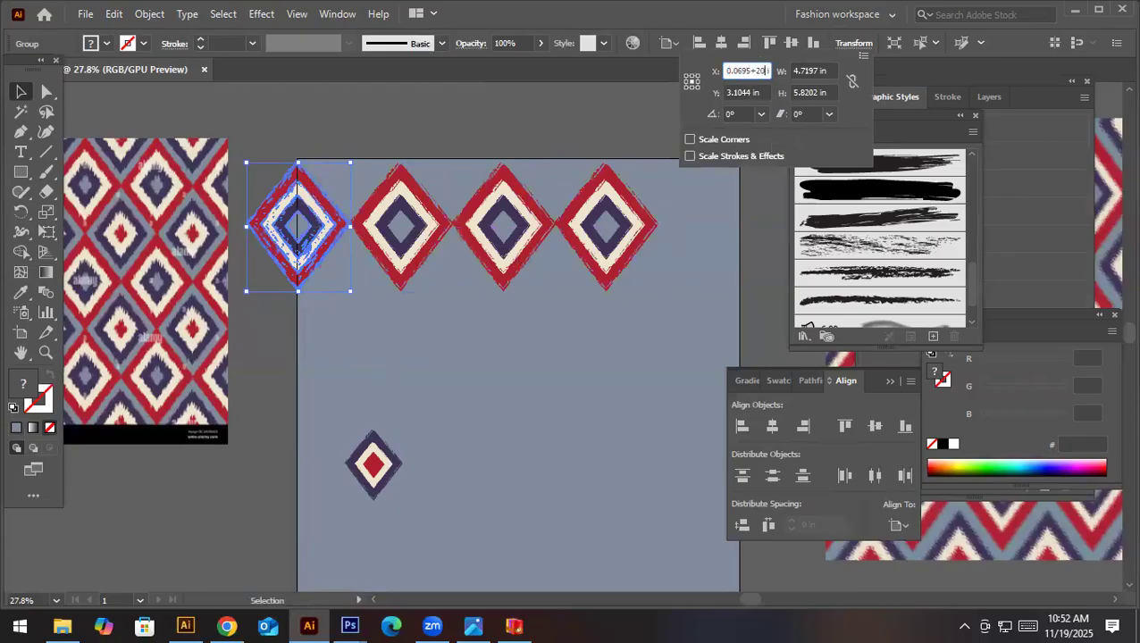
key("alt+Return")
- Delete the right-edge copy and the other enlarged copies, keeping only the motif on the artboard's left edge
left_click(633, 234)
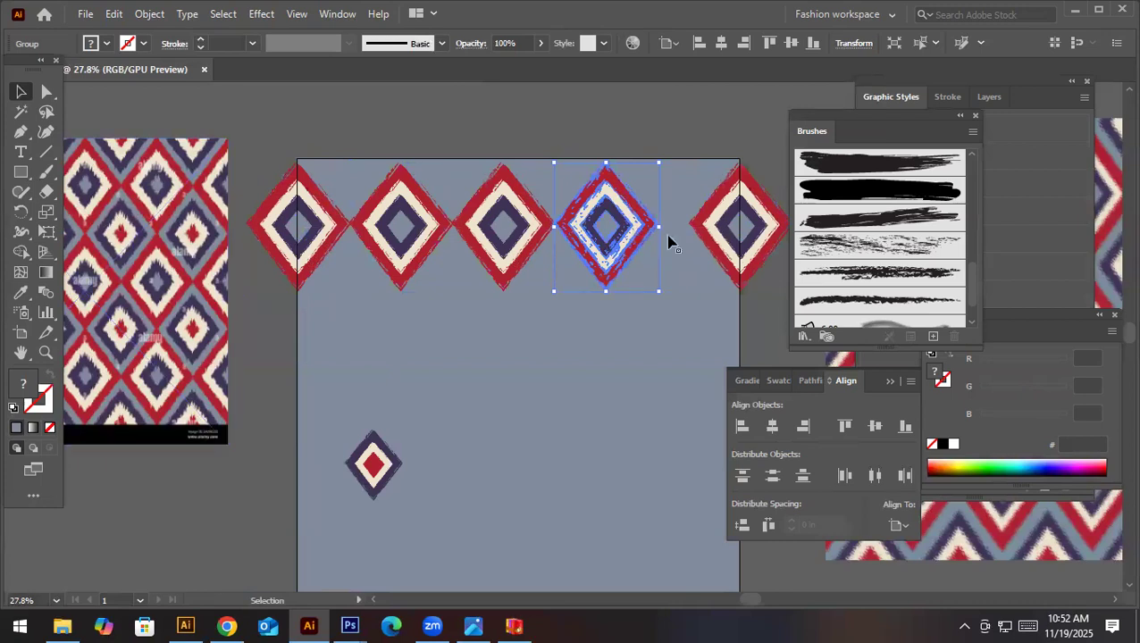
left_click(694, 236)
left_click(692, 229)
key("Delete")
left_click(629, 234)
key("Delete")
left_click(479, 229)
key("Delete")
left_click(420, 228)
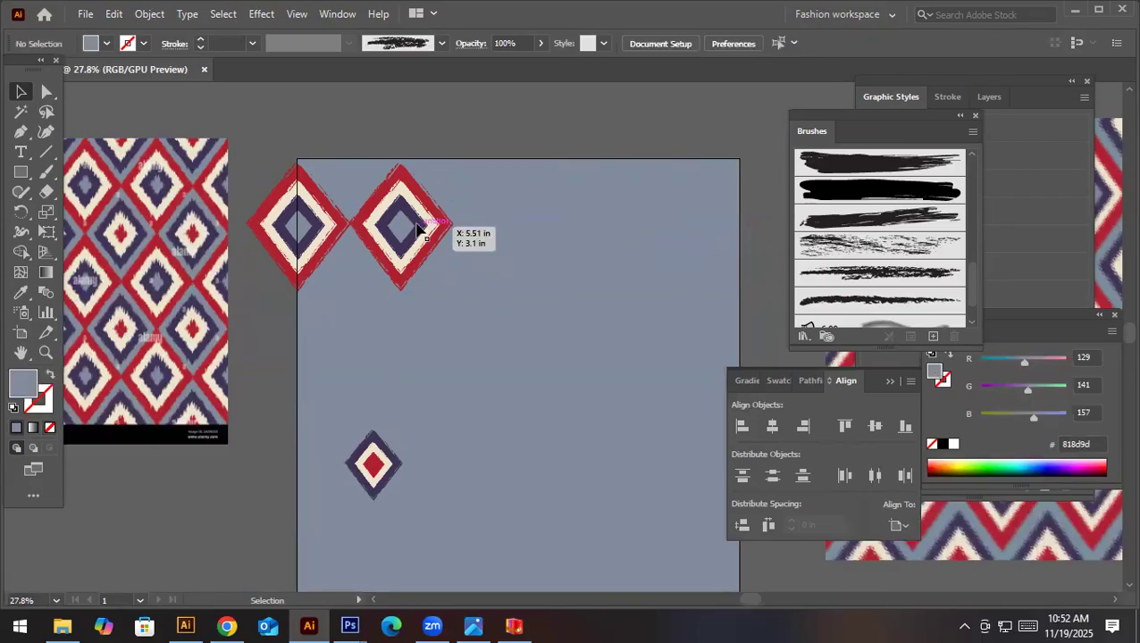
key("Delete")
- Scale the remaining edge motif down proportionally to about two-thirds of its size
left_click(295, 226)
left_click_drag(349, 290, 309, 221)
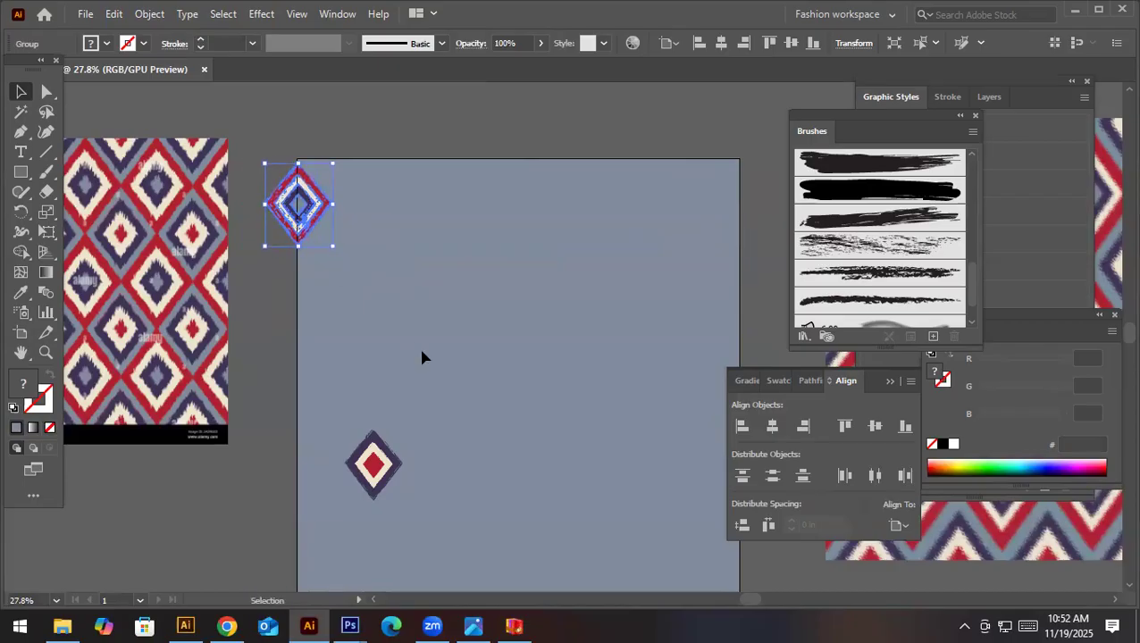
- Copy the reduced motif horizontally so the tips touch, and repeat the copy to form a row of seven
left_click_drag(312, 207, 380, 220)
key("ctrl+d")
key("ctrl+d")
key("ctrl+d")
key("ctrl+d")
key("ctrl+d")
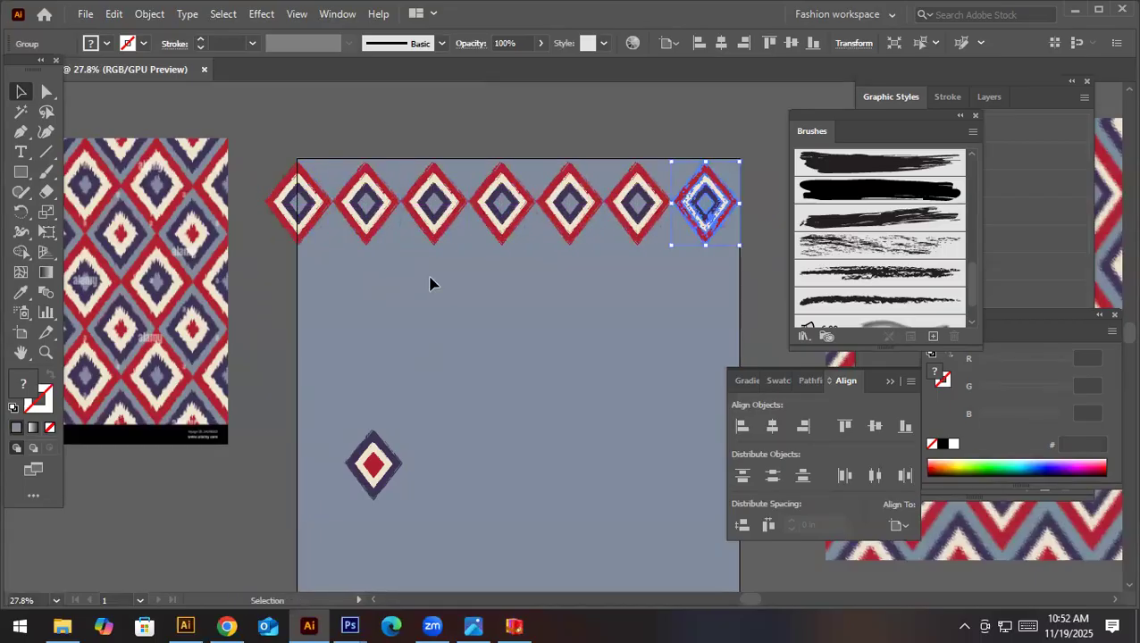
- Remove the reduced motif copies from the row, keeping only the one on the artboard's left edge
key("Delete")
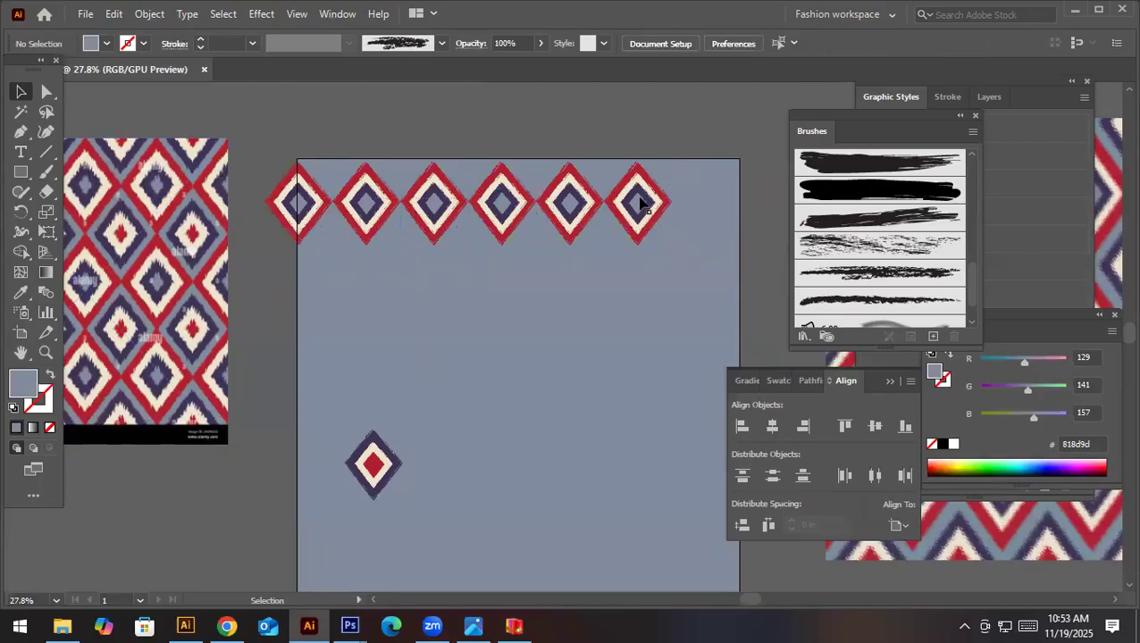
left_click(667, 196)
key("Delete")
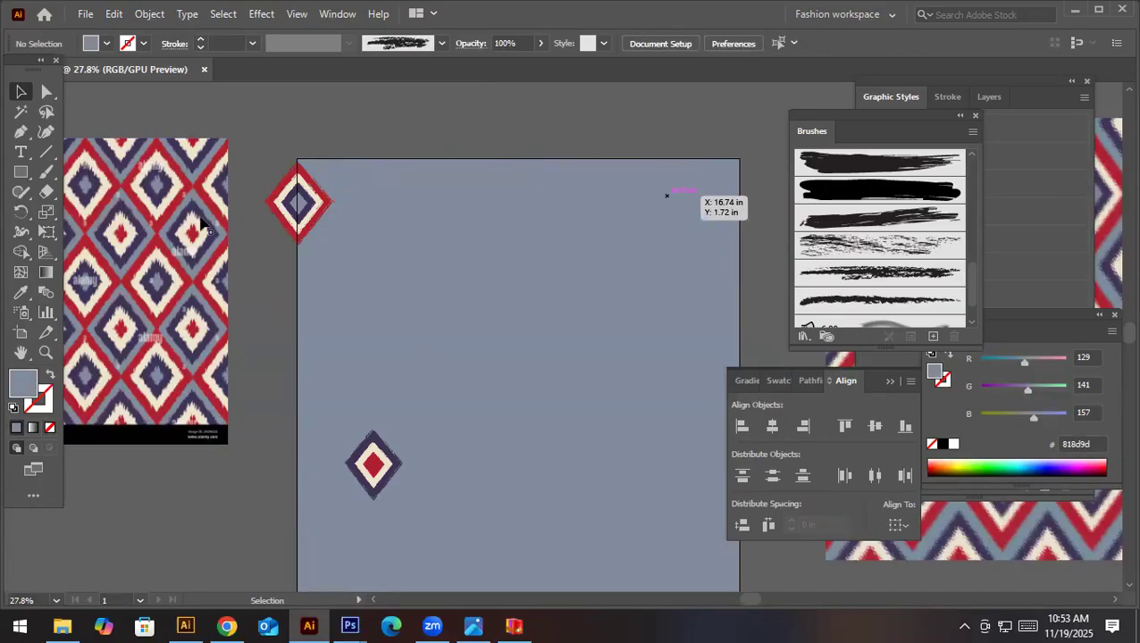
- Scale the edge motif down to about 2.45 by 3.03 in and repeat horizontal copies tip to tip to form a row of eight
left_click(299, 198)
left_click_drag(328, 241, 301, 207)
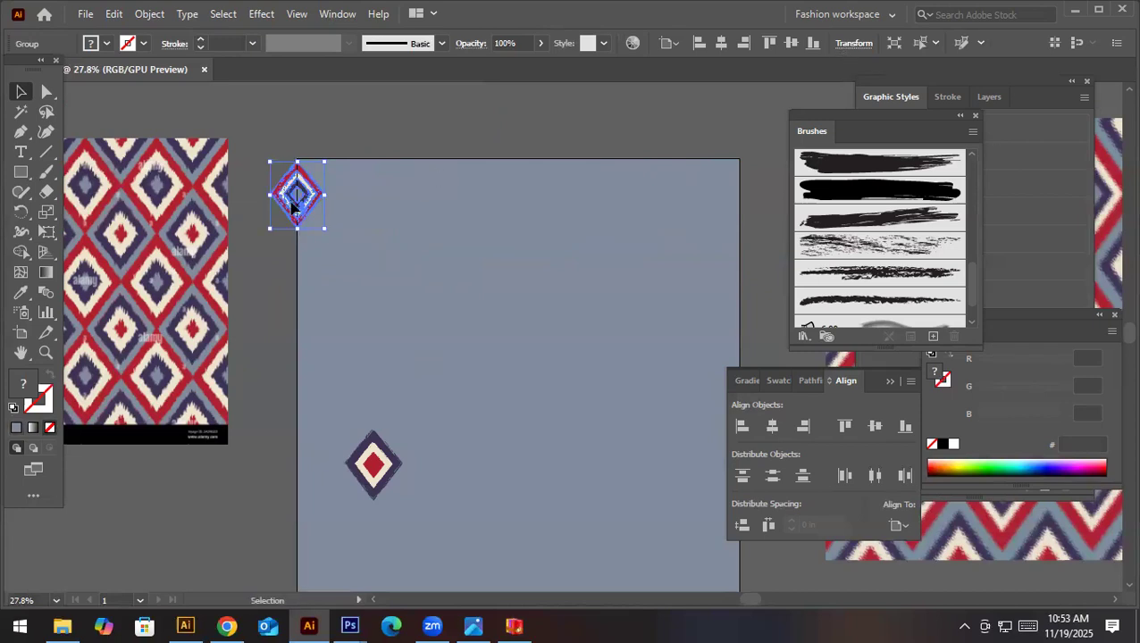
left_click_drag(298, 210, 351, 209)
key("ctrl+d")
key("ctrl+d")
key("ctrl+d")
key("ctrl+d")
key("ctrl+d")
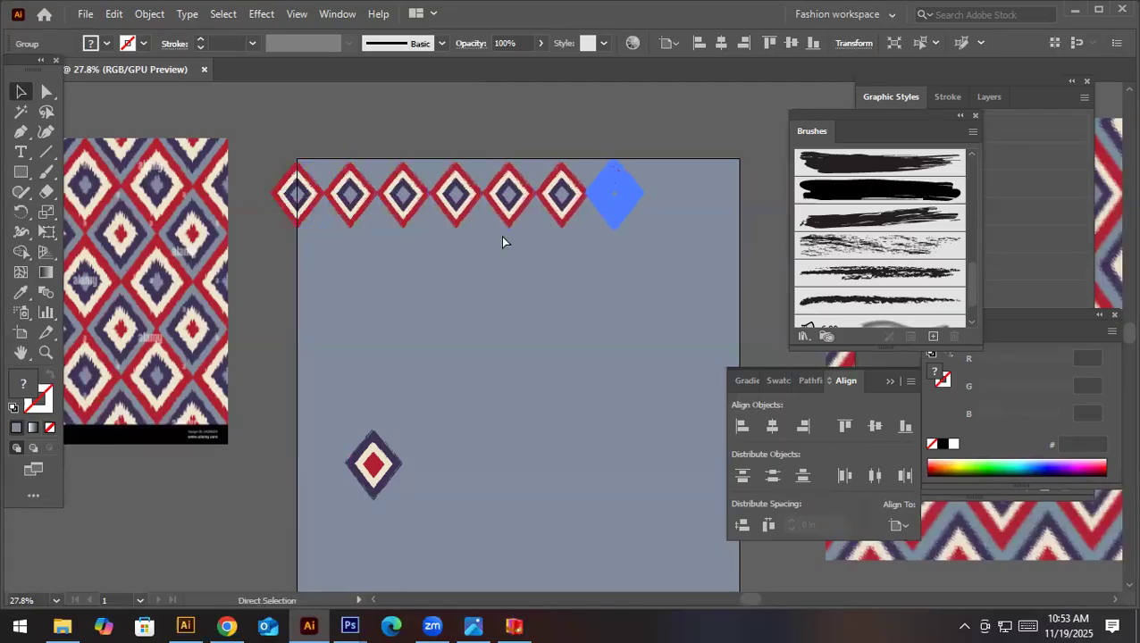
key("ctrl+d")
- Place a copy of the edge motif exactly 20 in to the right, on the artboard's right edge
left_click(298, 200)
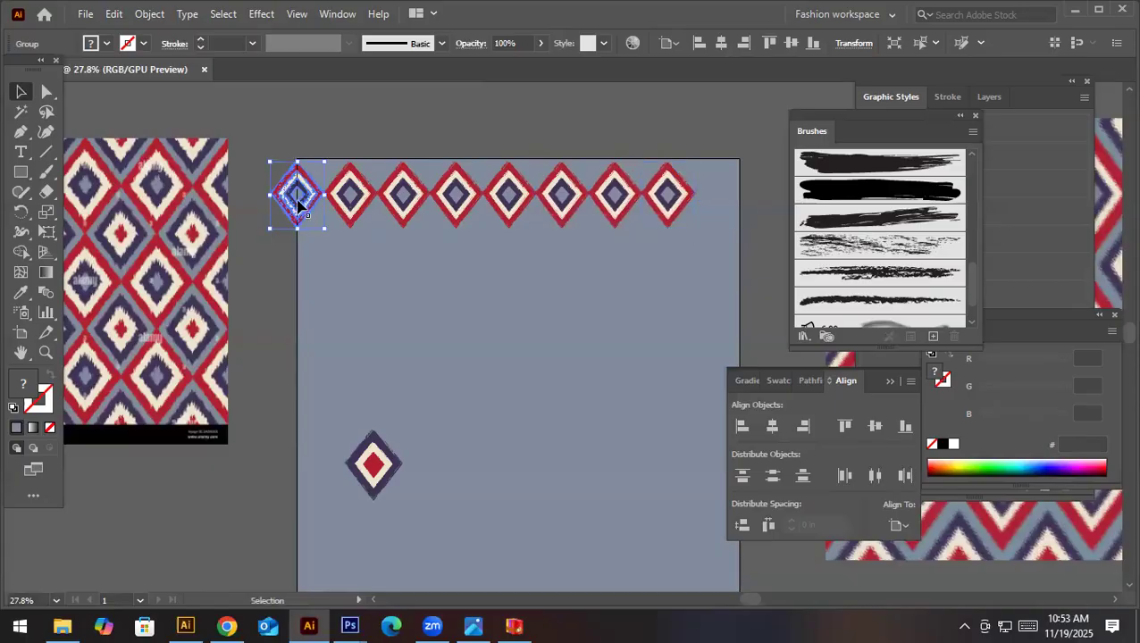
left_click(841, 48)
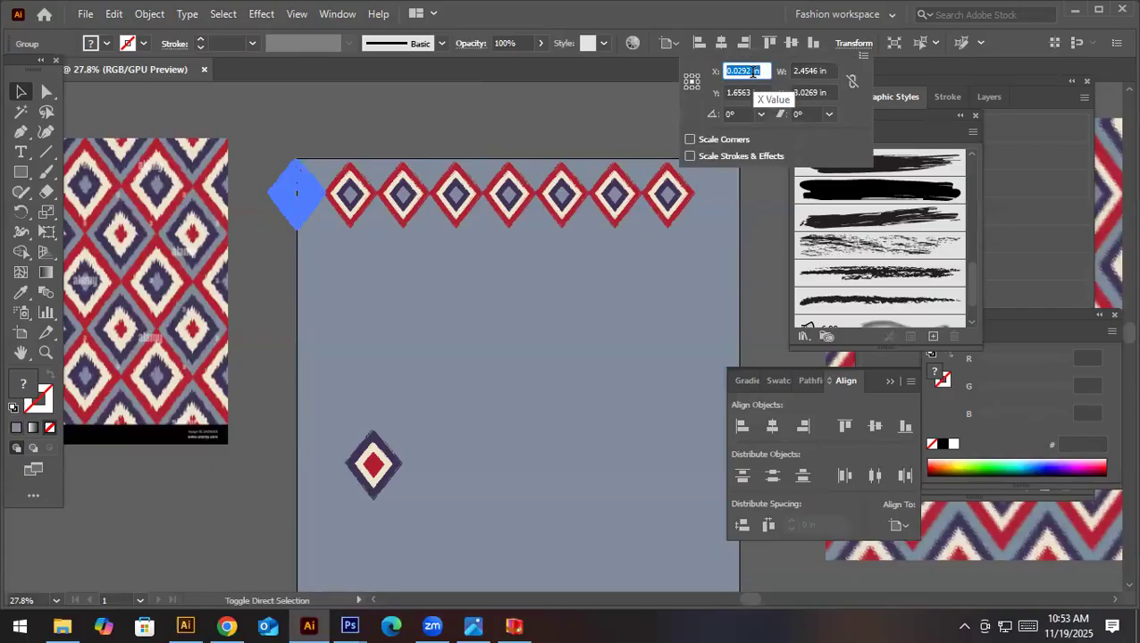
type("+20")
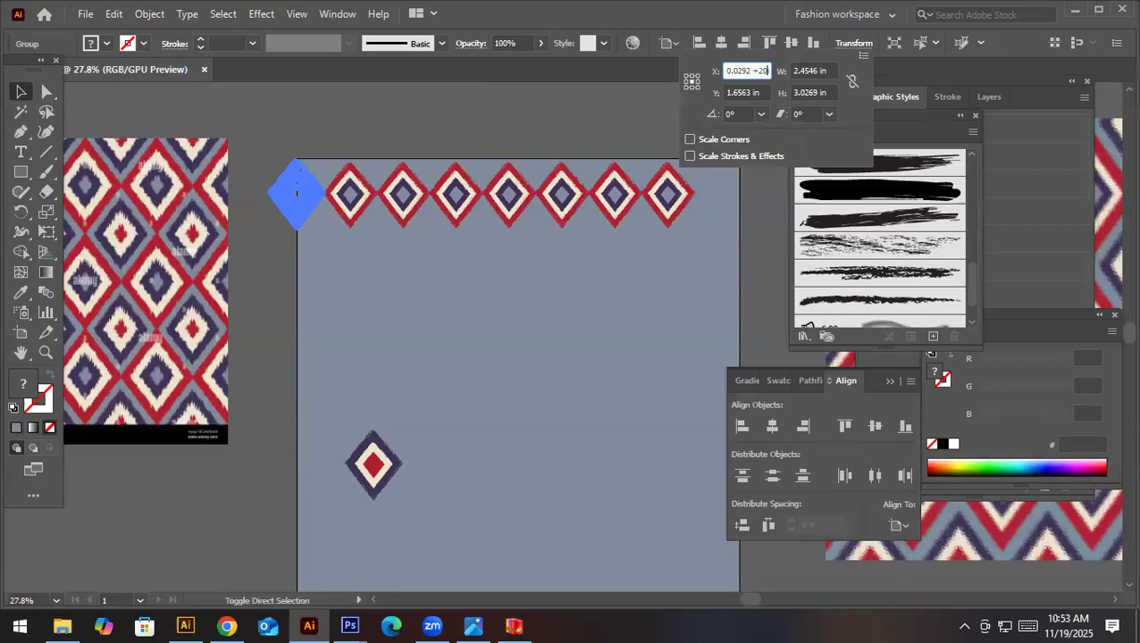
key("alt+Return")
- Shift the eighth, seventh, sixth and fifth motifs of the row to the right to spread them toward the right-edge copy
left_click(686, 213)
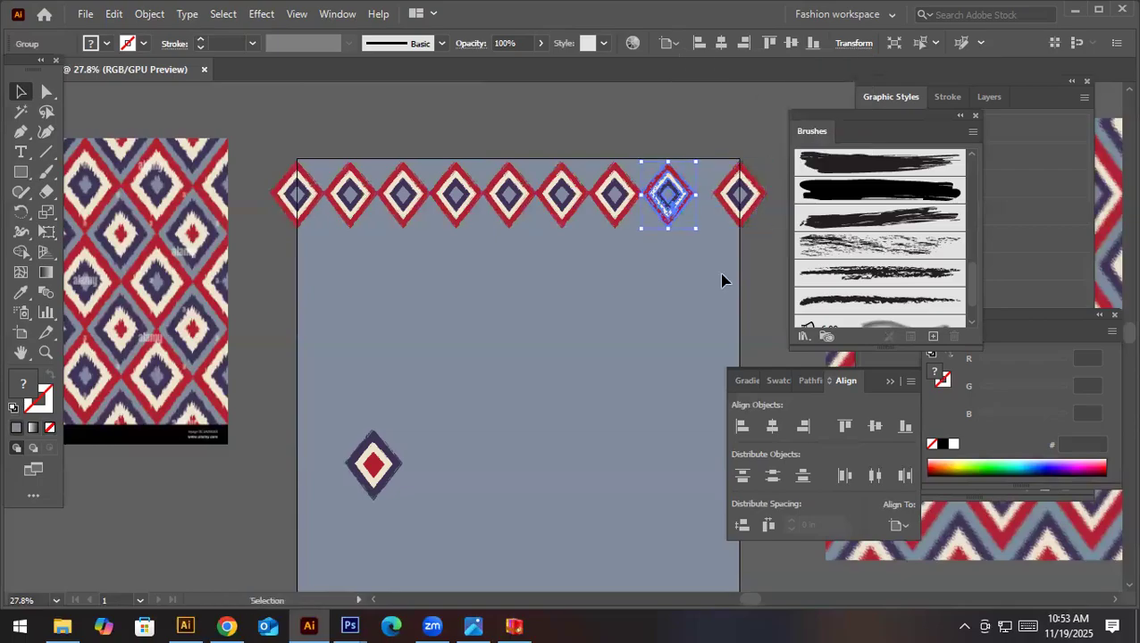
key("Right")
key("Right")
key("Right")
key("Right")
key("Right")
key("Right")
key("Right")
key("Right")
key("Right")
key("Right")
key("Right")
key("Right")
key("Right")
key("Right")
key("Right")
key("Right")
key("Right")
key("Right")
key("Right")
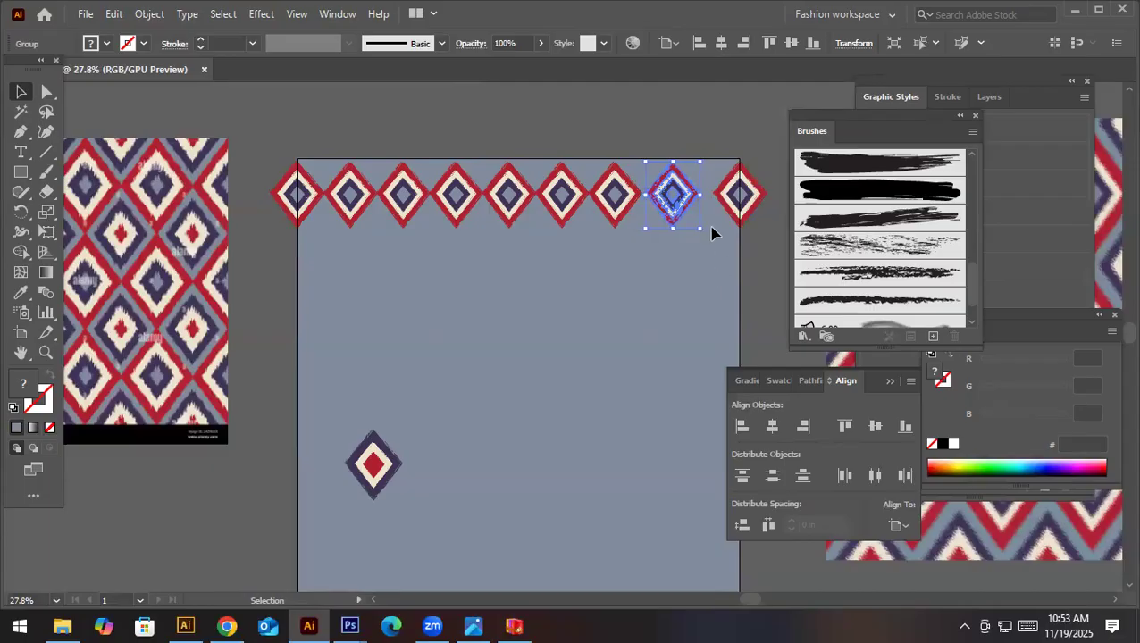
left_click_drag(696, 194, 607, 230)
left_click_drag(484, 230, 510, 231)
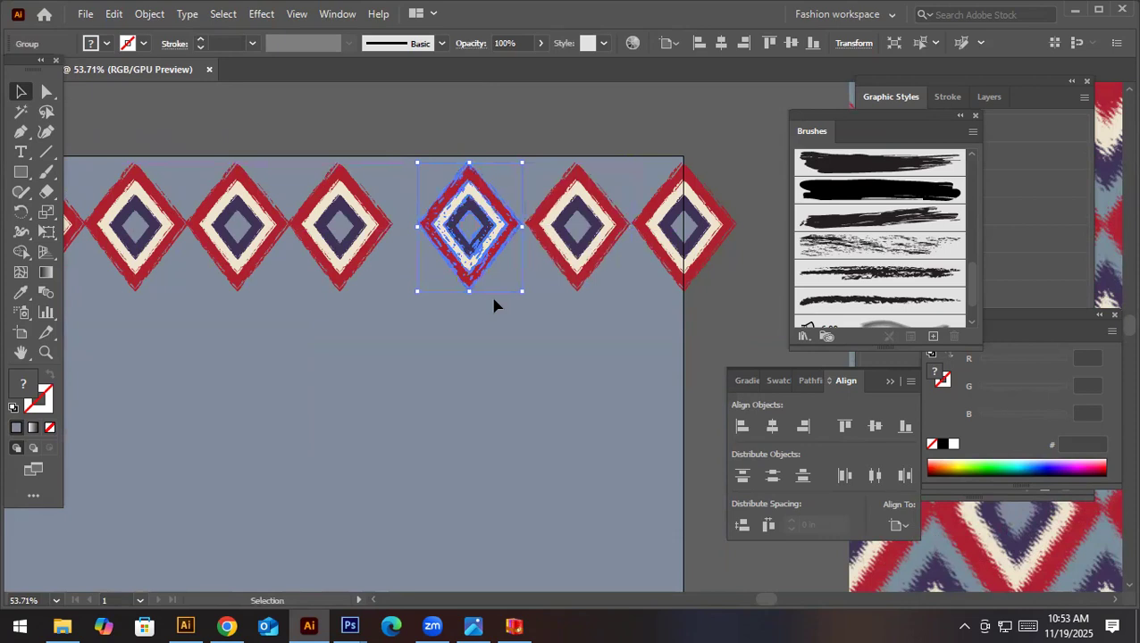
left_click_drag(379, 234, 404, 234)
left_click_drag(275, 232, 490, 262)
scroll(268, 238, "down", 4)
- Shift the second, third and fourth motifs slightly right to even out the gaps in the row's first half
left_click(431, 265)
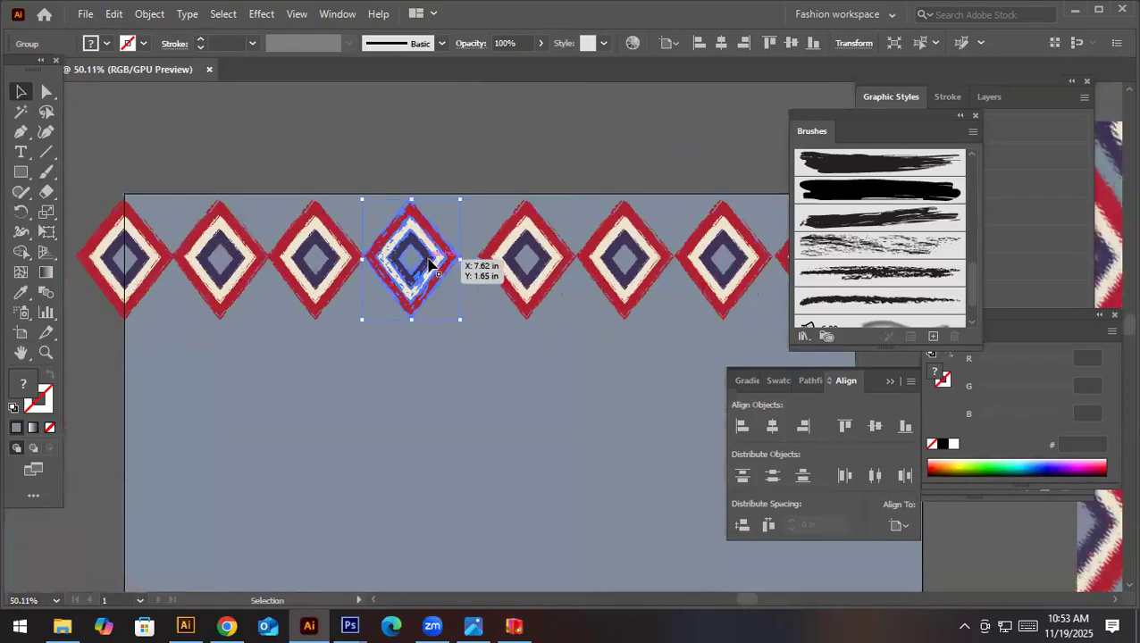
left_click(250, 271, "shift")
left_click(310, 254, "shift")
left_click_drag(469, 260, 478, 260)
left_click(460, 171)
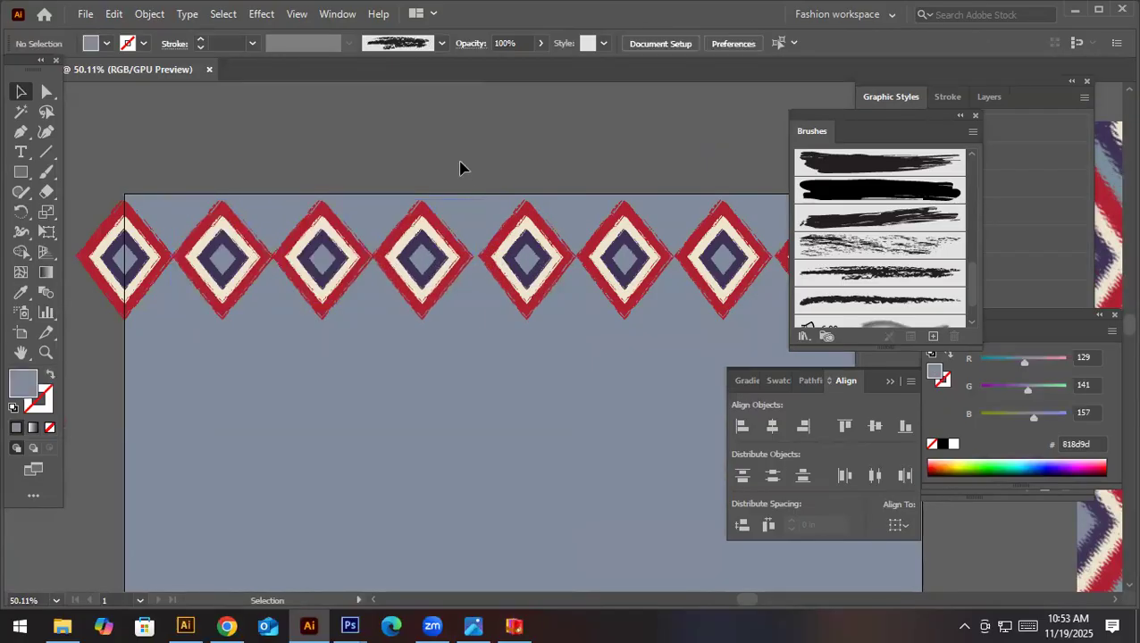
- Fine-tune the positions of the fifth, sixth and seventh motifs so the spacing across the row is uniform
left_click(466, 267)
left_click(524, 288)
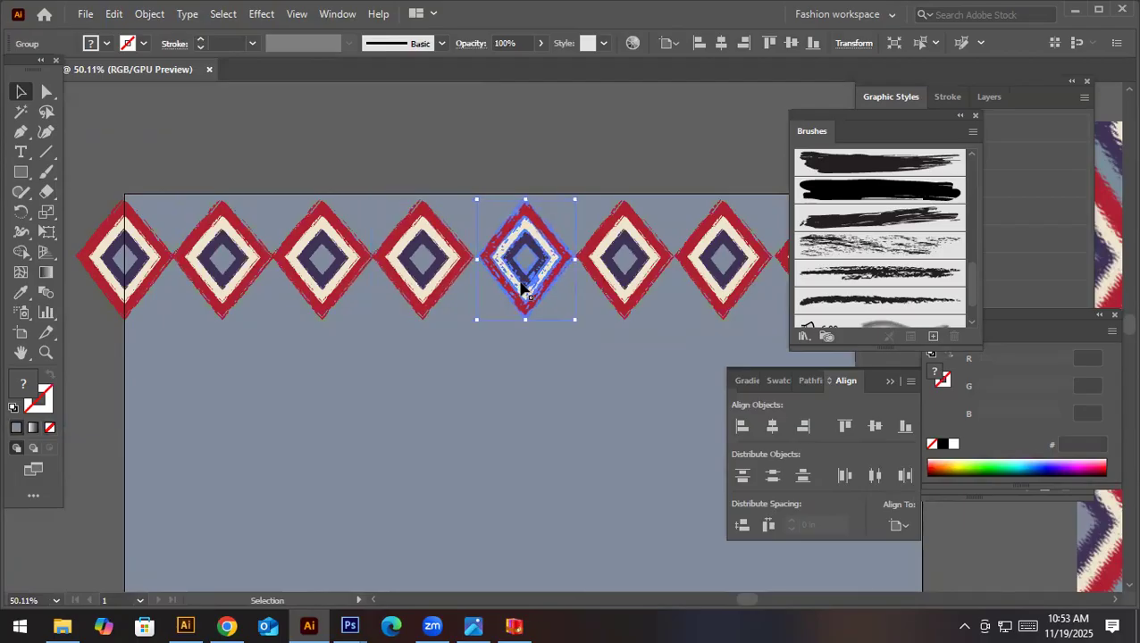
left_click_drag(525, 288, 623, 288)
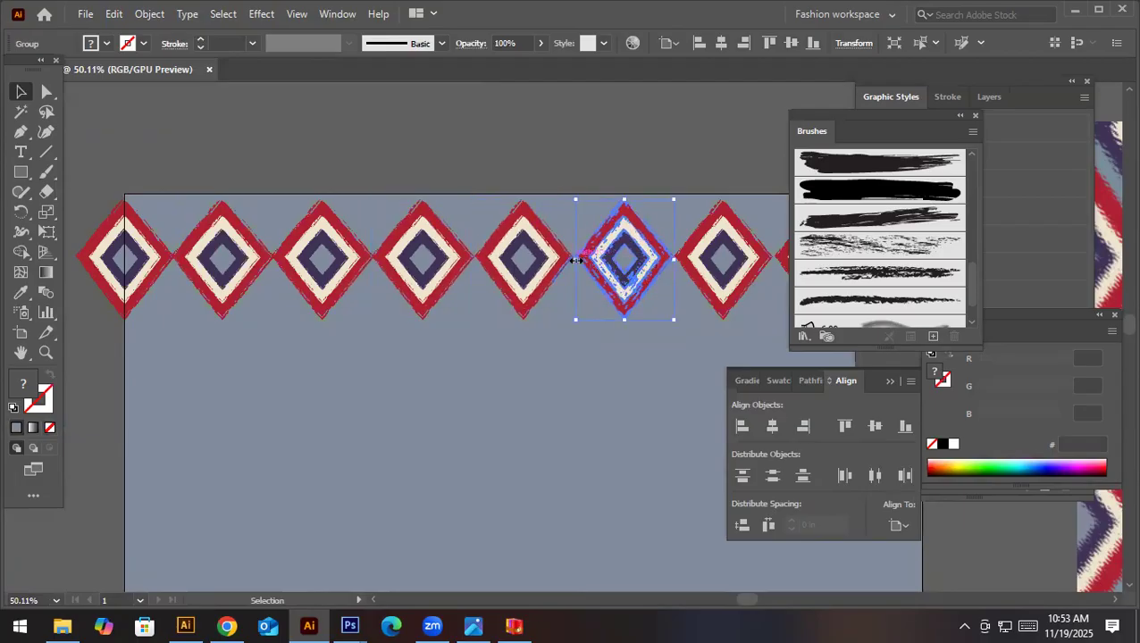
left_click(597, 326)
left_click(712, 266)
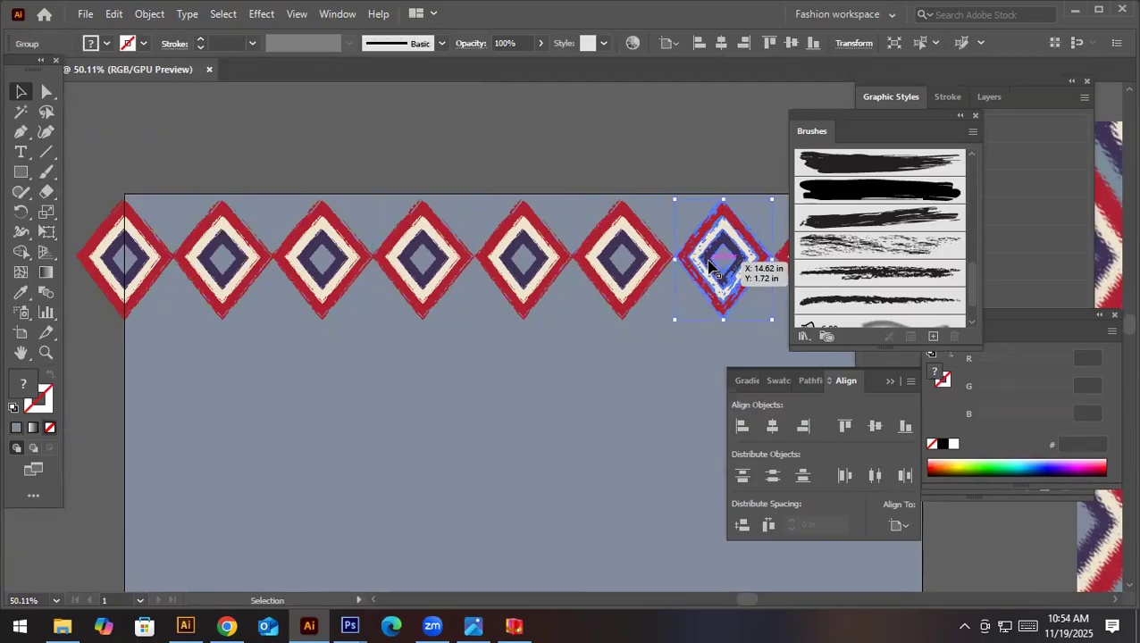
left_click(686, 295)
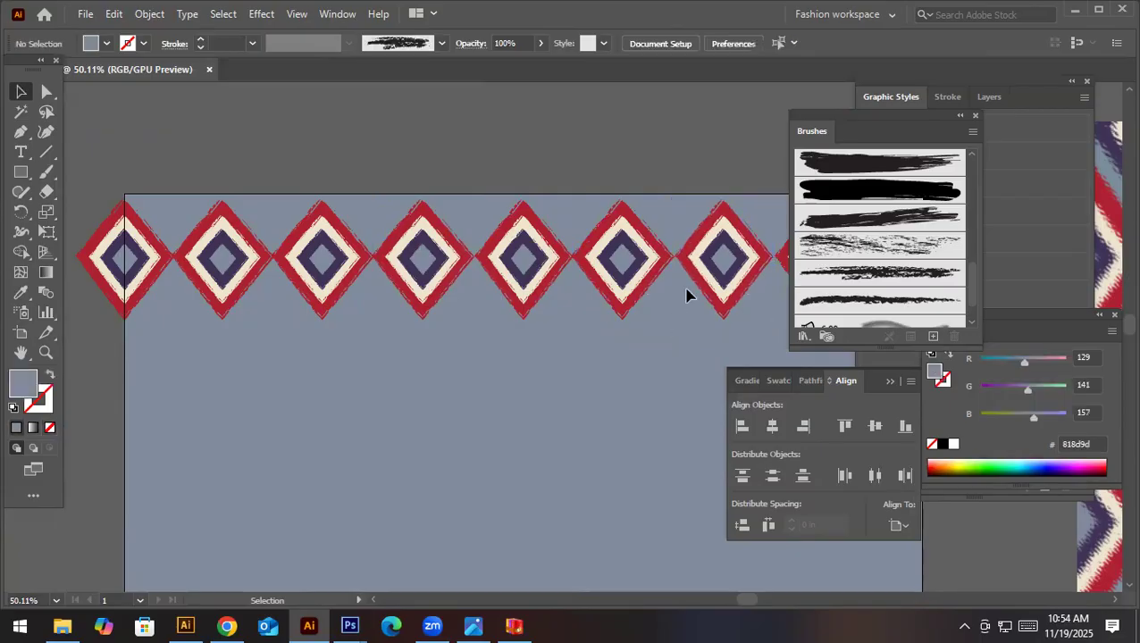
key("space")
left_click_drag(688, 291, 631, 293)
left_click(705, 266)
left_click_drag(712, 264, 716, 261)
left_click(634, 355)
key("ctrl+space")
left_click_drag(631, 356, 384, 395)
left_click_drag(515, 310, 431, 175)
key("ctrl+space")
left_click_drag(617, 285, 527, 315)
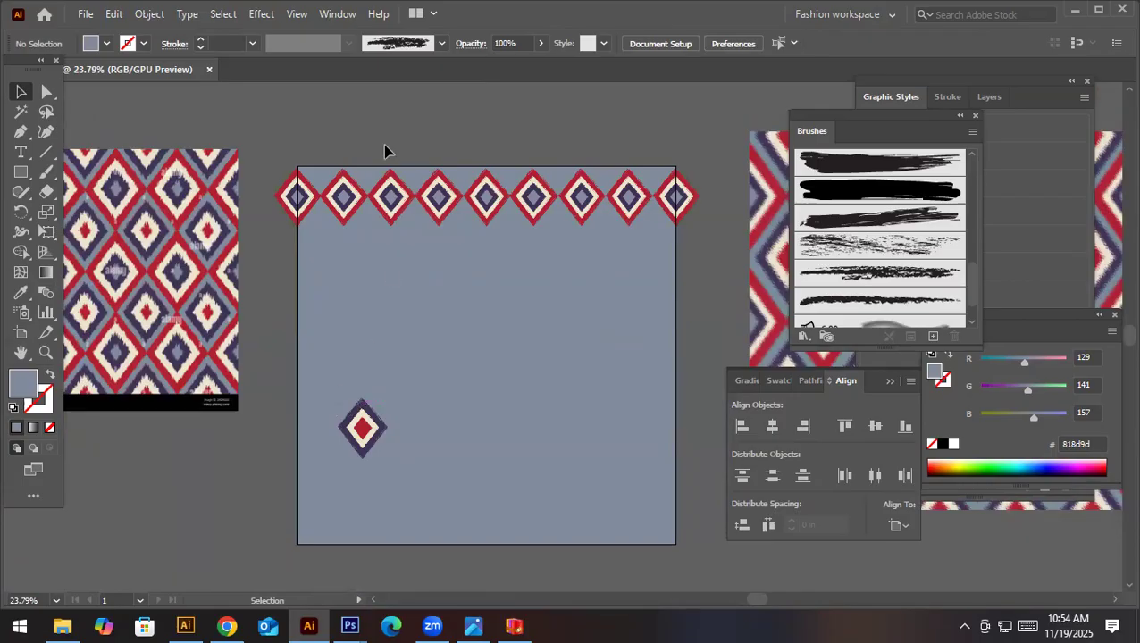
double_click(368, 432)
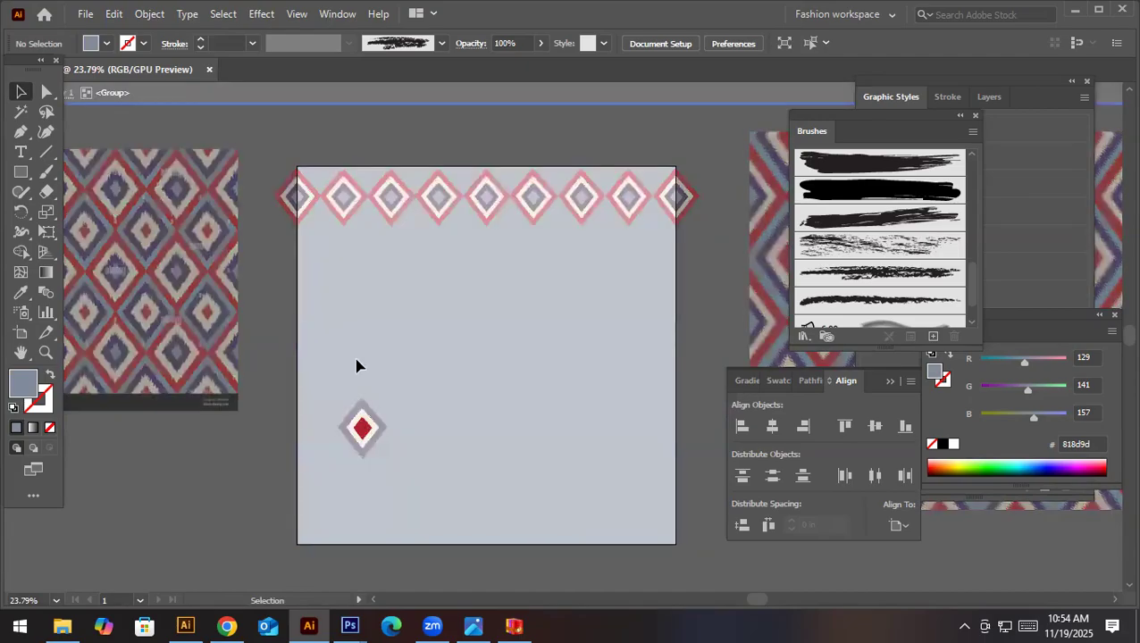
double_click(356, 371)
left_click_drag(375, 441, 400, 460)
key("ctrl+z")
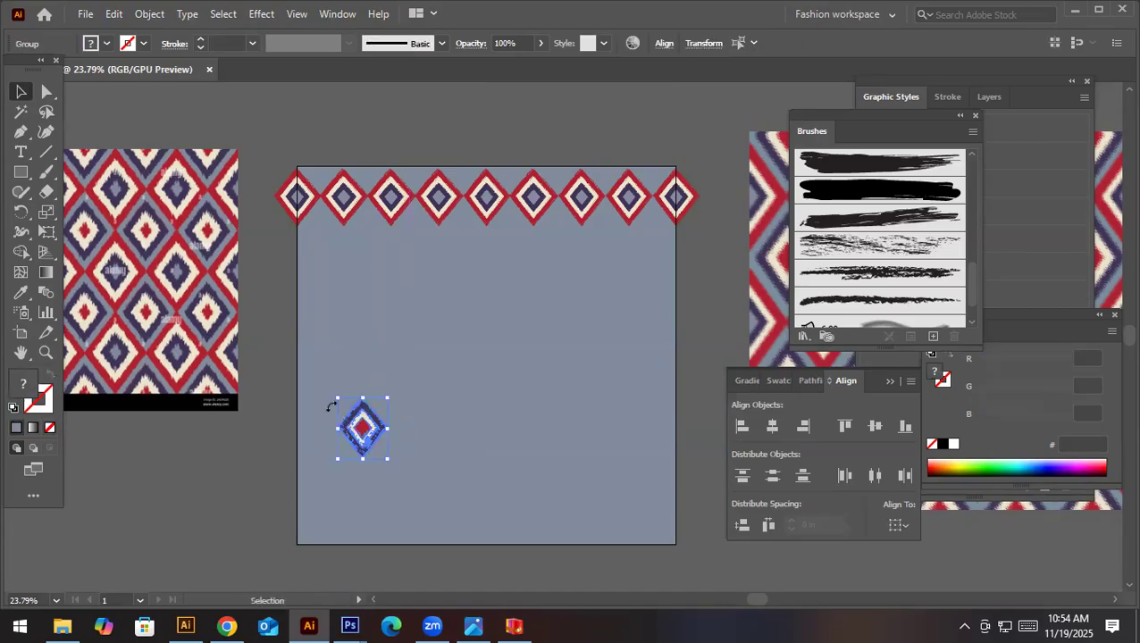
key("a")
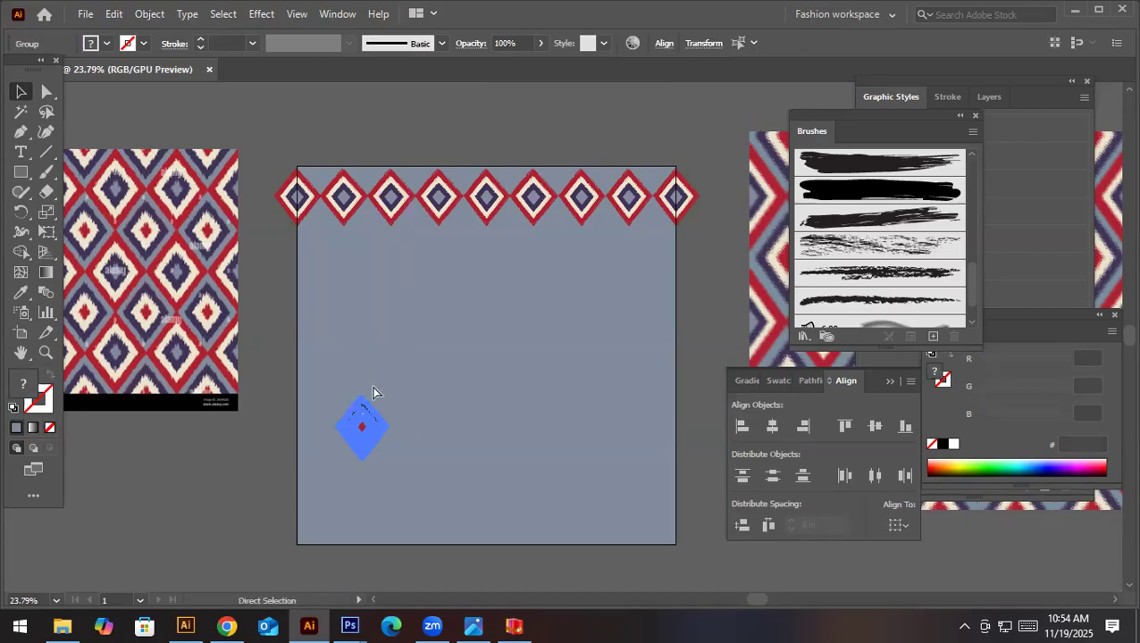
key("v")
left_click(338, 293)
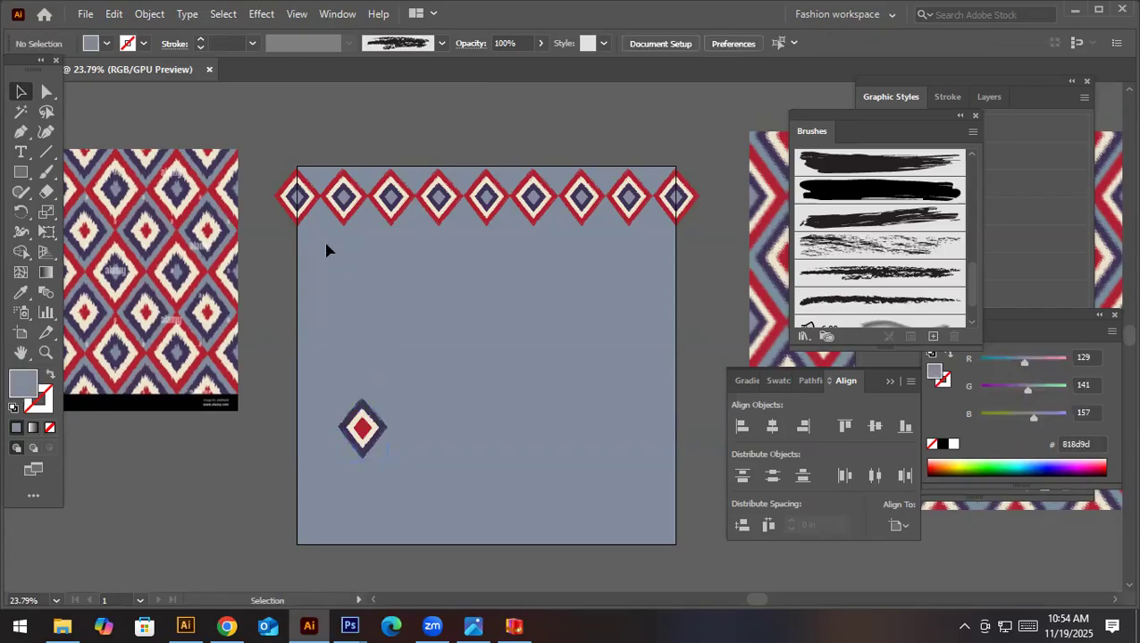
- Move the purple-edged motif with the red centre beneath the gap between the row's first two motifs
left_click_drag(363, 443, 321, 255)
double_click(322, 259)
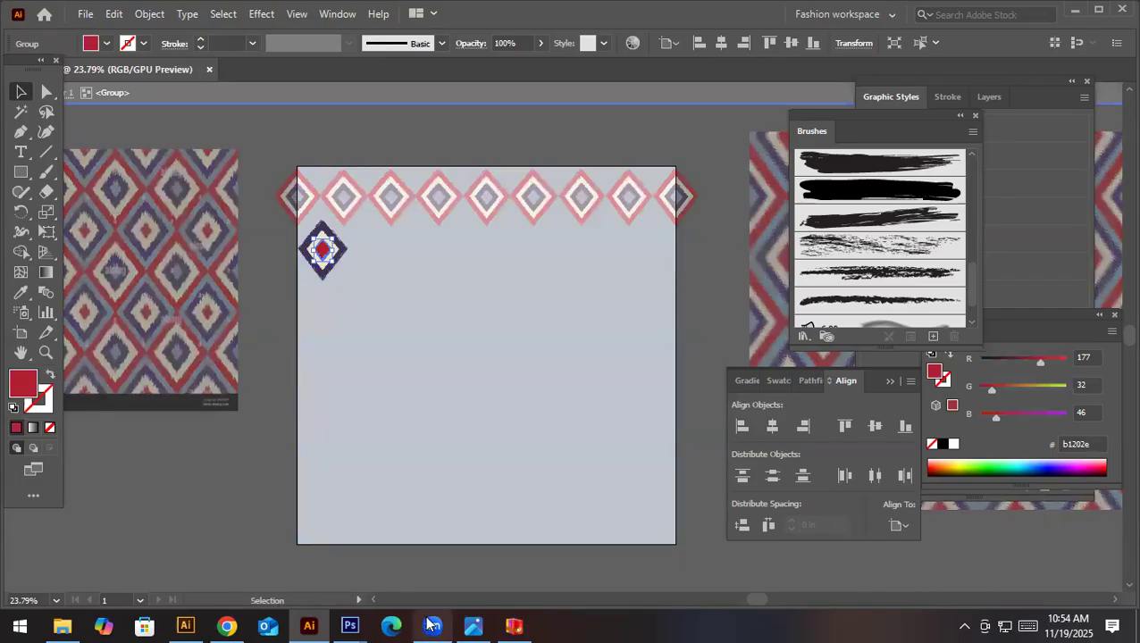
mouse_move(432, 624)
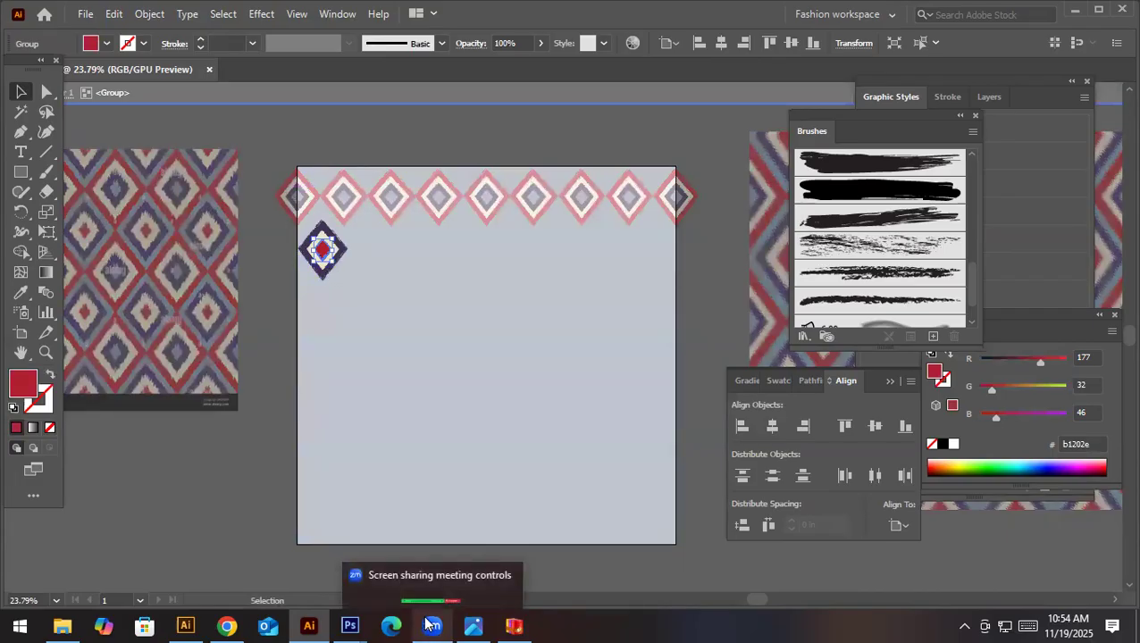
double_click(389, 292)
left_click_drag(293, 230, 433, 267)
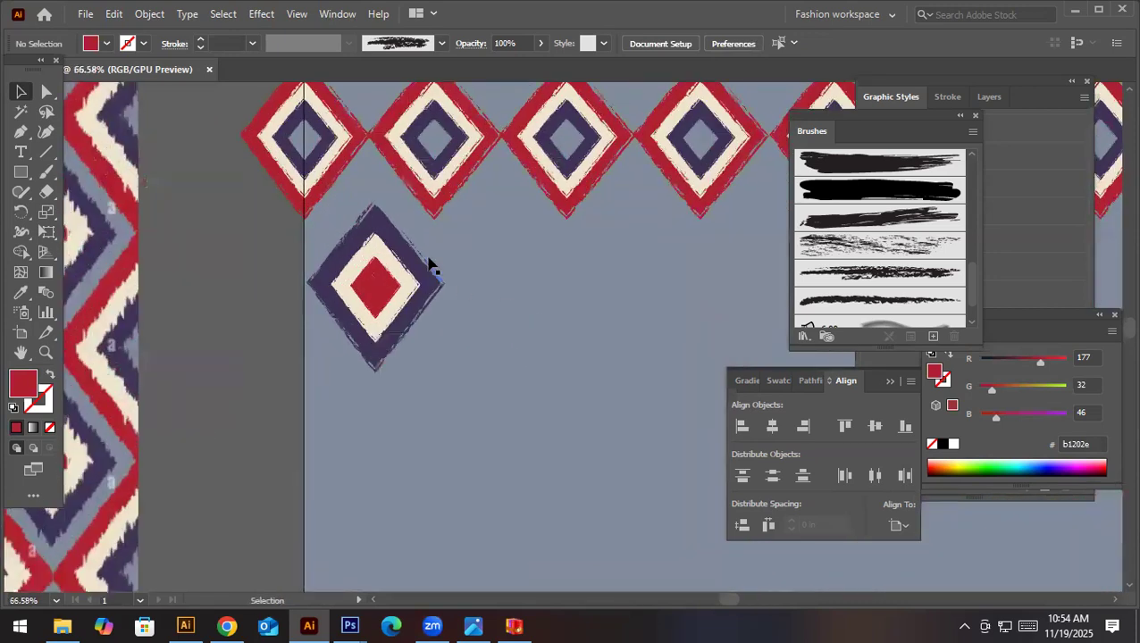
- Scale the purple-edged motif down slightly and fit it between the lower halves of the first two red-edged motifs
left_click(334, 320)
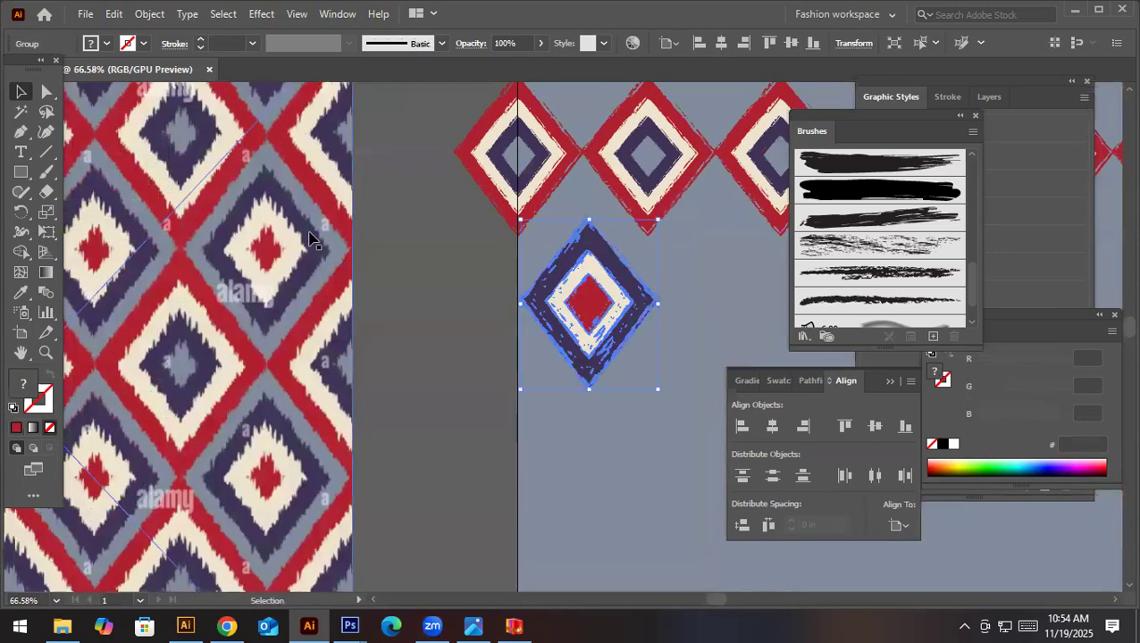
mouse_move(663, 223)
left_mouse_down()
mouse_move(656, 214)
mouse_move(645, 235)
left_mouse_up()
left_click_drag(594, 317, 590, 274)
key("p")
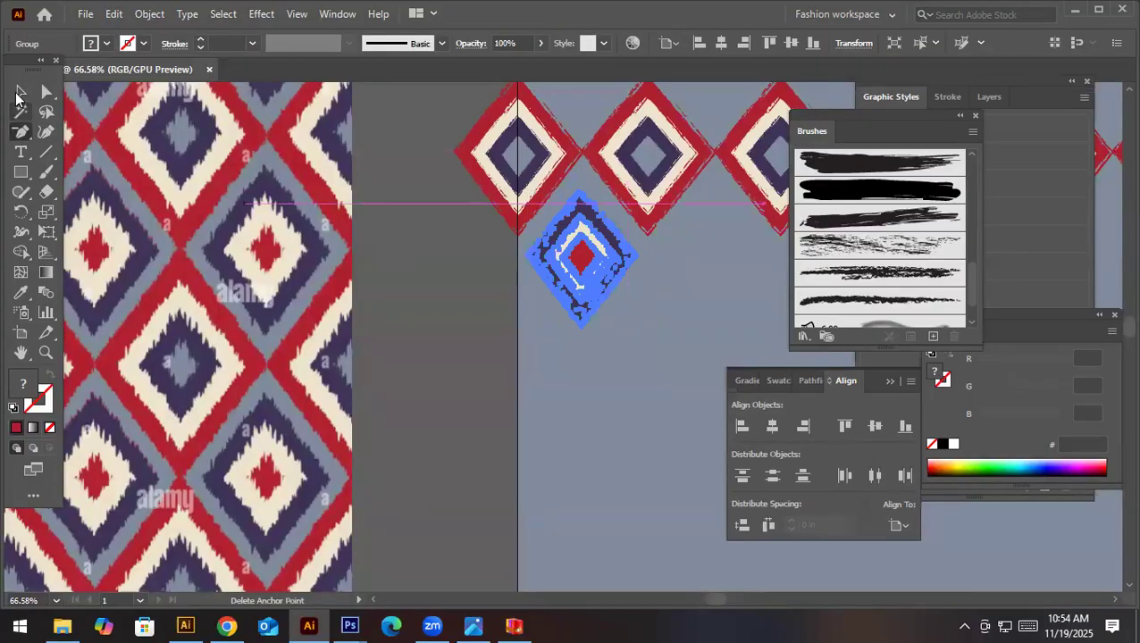
key("v")
left_click(646, 310)
left_click(604, 282)
key("p")
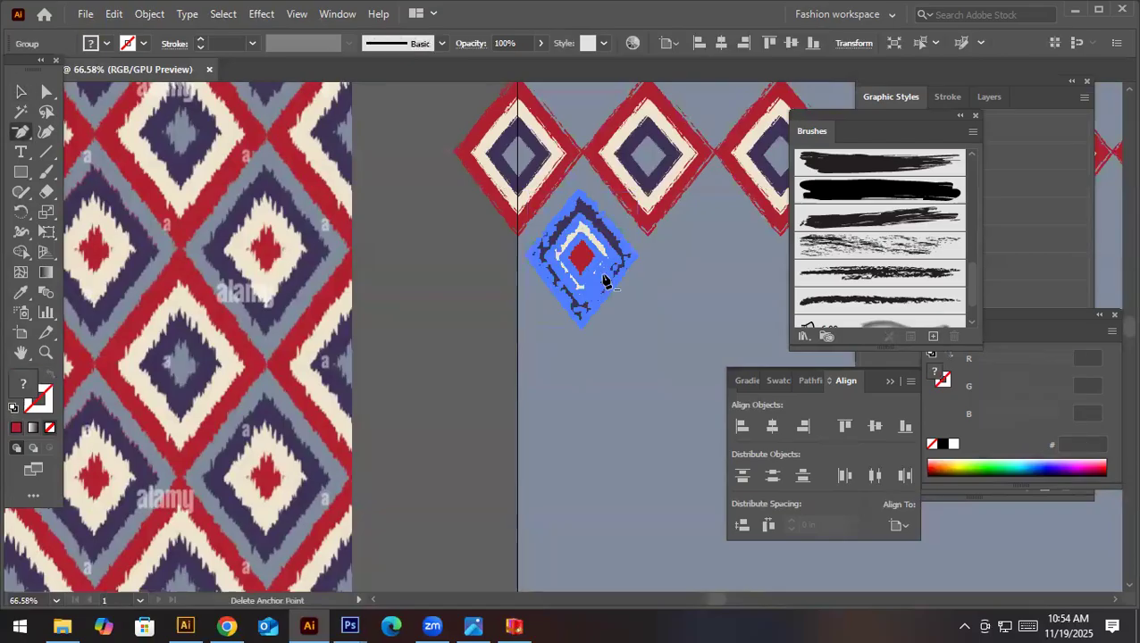
key("v")
left_click(404, 313)
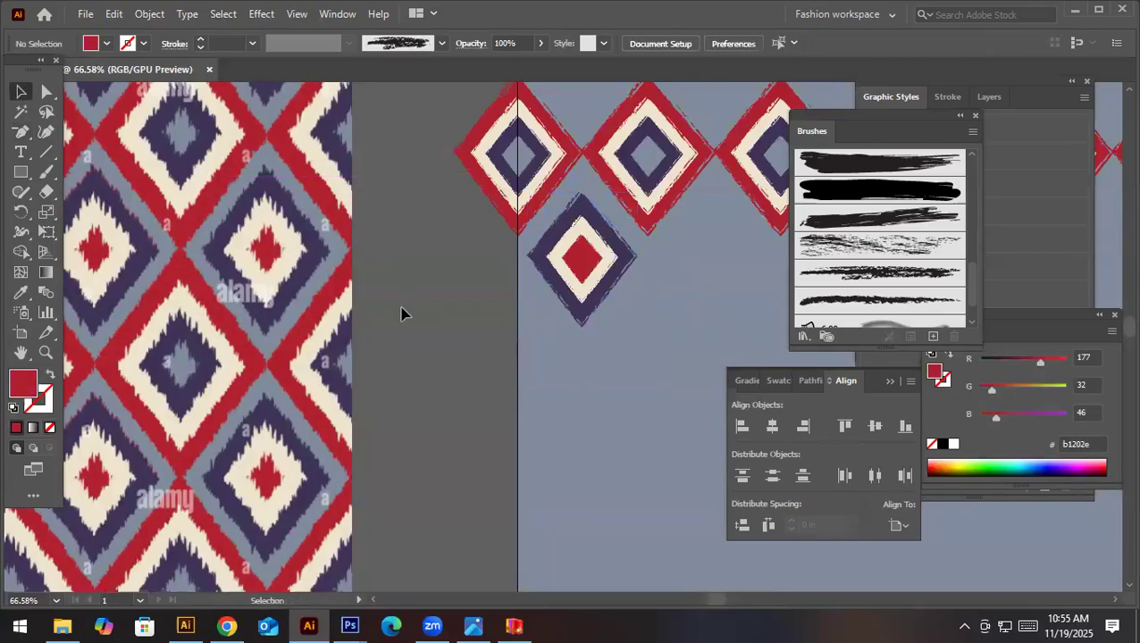
left_click_drag(604, 257, 598, 254)
- Copy the purple-edged motif horizontally into the next gap beneath the red-edged row
key("space")
left_click_drag(615, 318, 316, 301)
left_click_drag(241, 281, 368, 272)
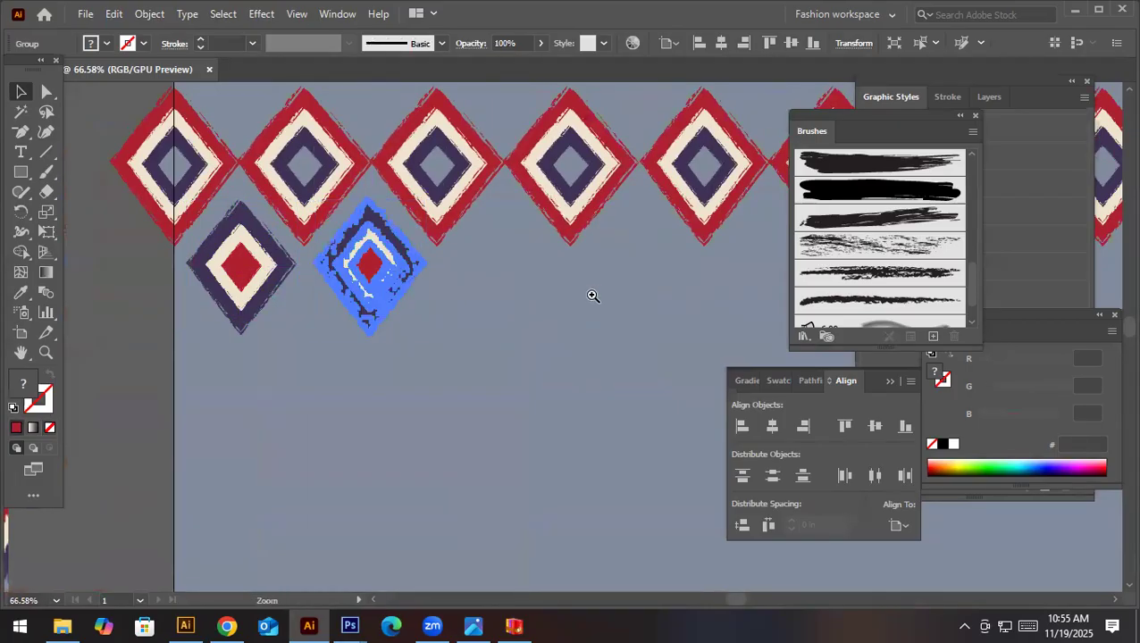
left_click(593, 294, "ctrl+alt")
left_click(468, 312, "ctrl+alt")
left_click_drag(505, 319, 543, 318)
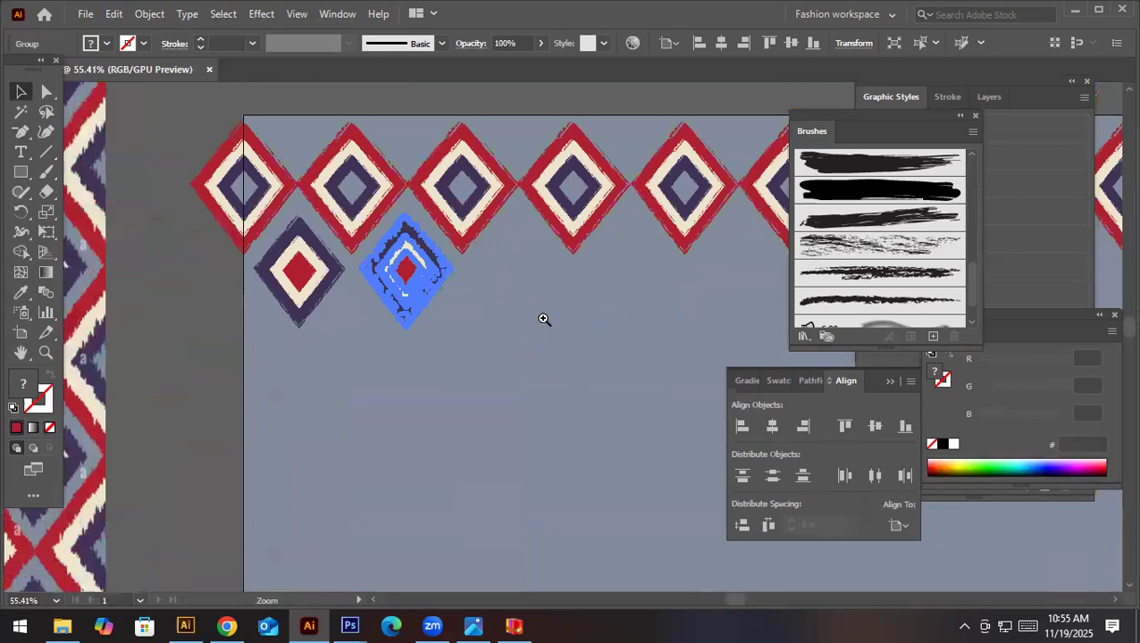
- Repeat the horizontal copy to complete a second row of eight purple-edged motifs across the artboard
key("ctrl+d")
key("ctrl+d")
key("ctrl+d")
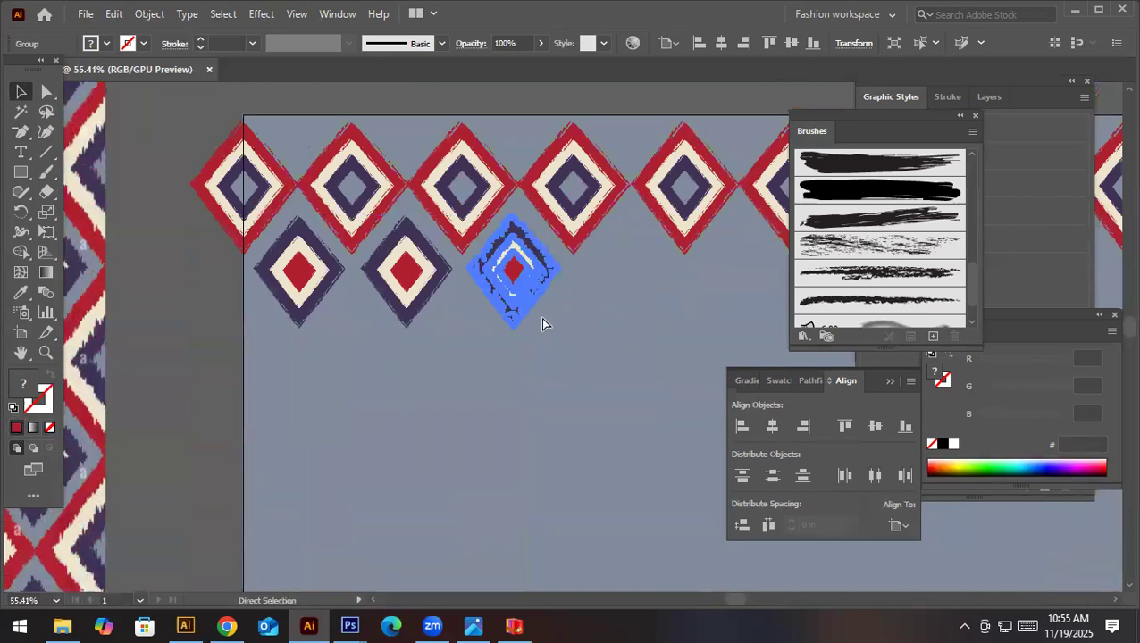
left_click(542, 322)
left_click_drag(640, 284, 432, 300)
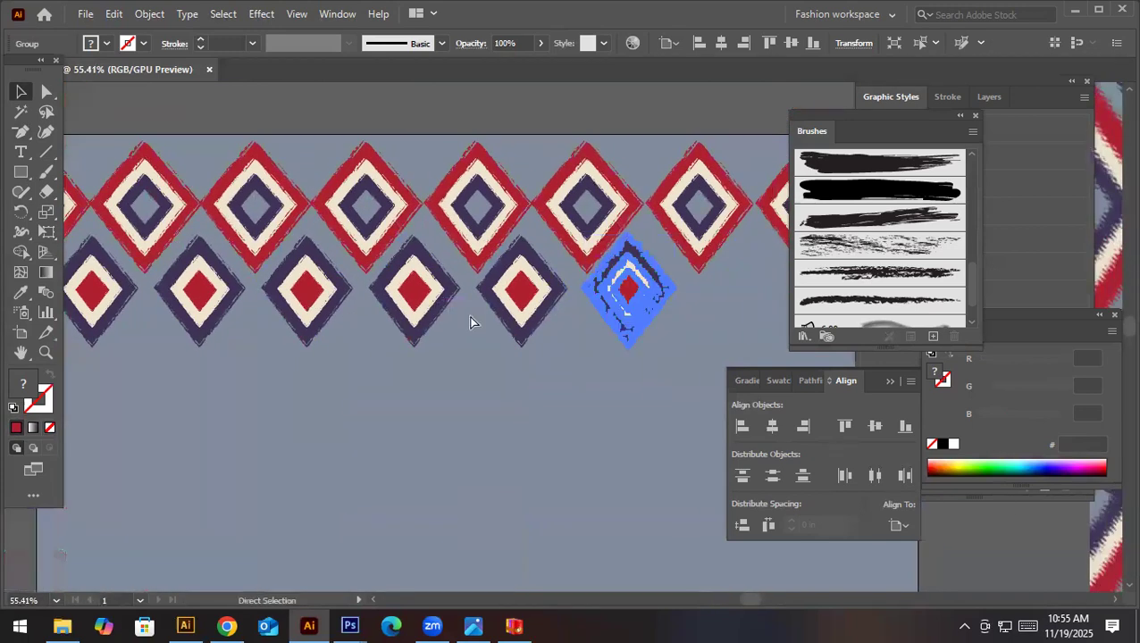
key("ctrl+d")
left_click_drag(529, 285, 386, 293)
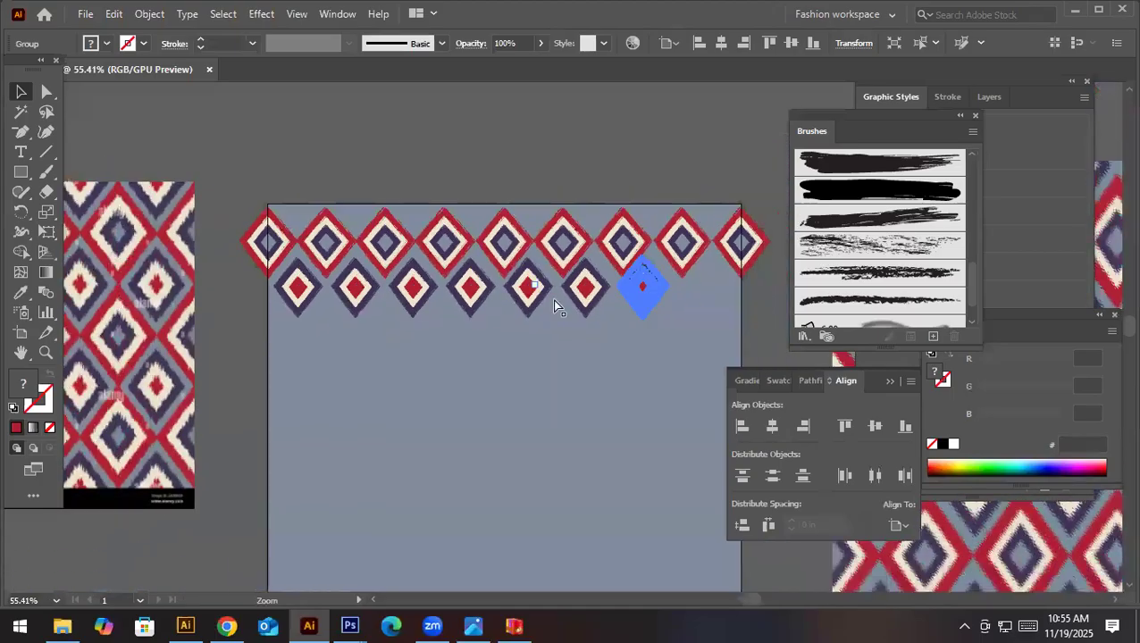
key("ctrl+d")
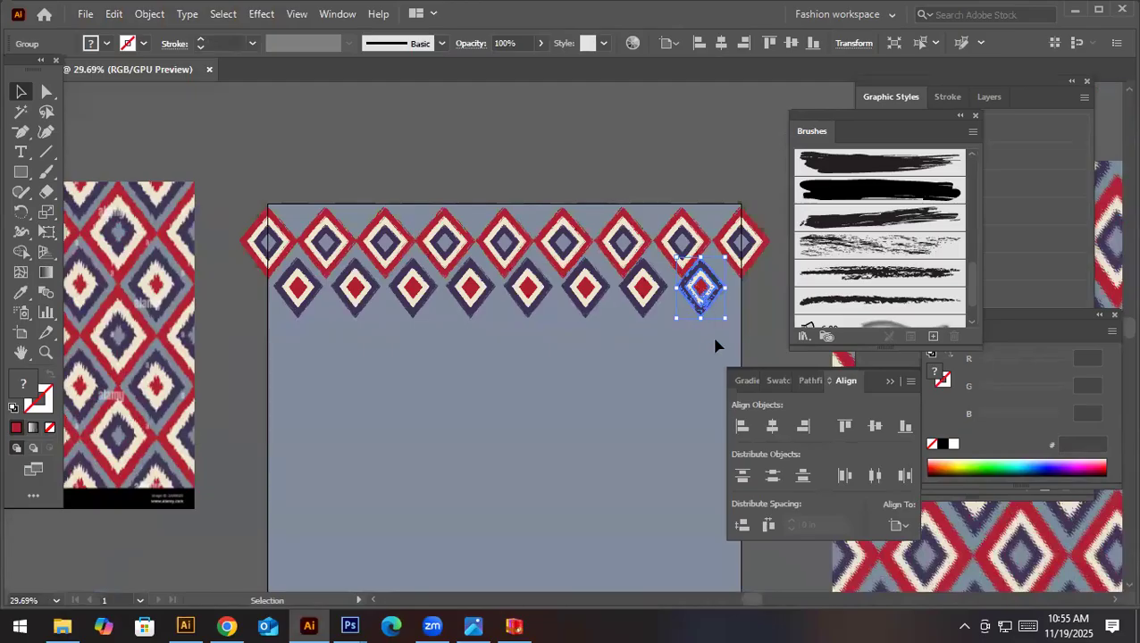
- Delete the purple-edged row and the red-edged copies, keeping only the motif on the artboard's left edge
left_click_drag(239, 317, 236, 323)
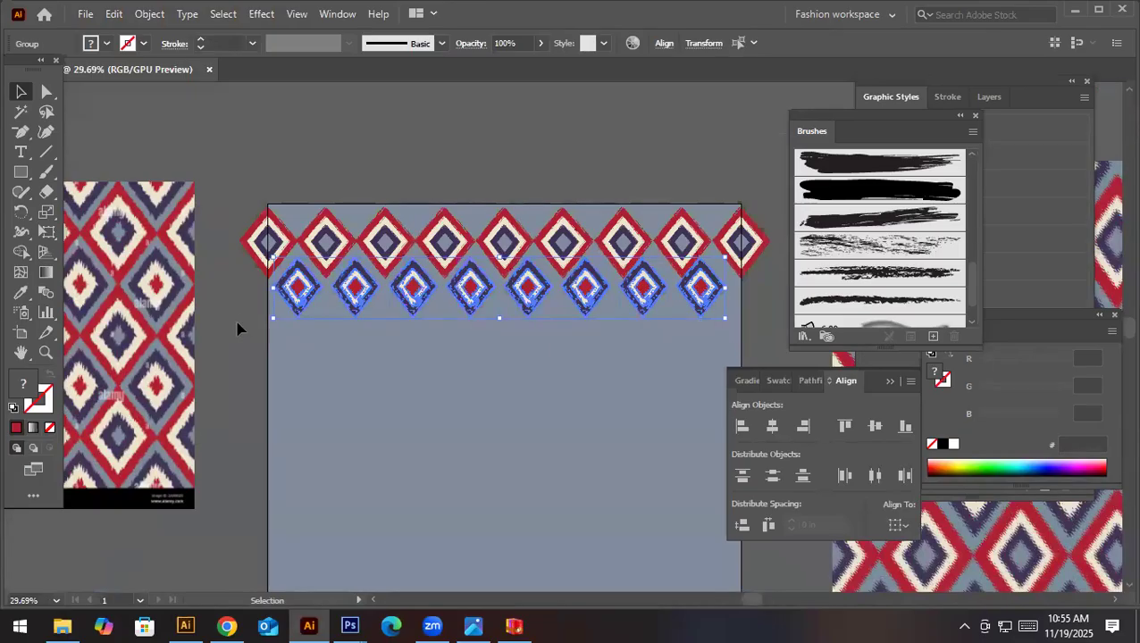
key("Delete")
left_click(732, 274)
key("Delete")
- Copy the left-edge motif onto the artboard beside it and enlarge the copy proportionally to about twice its size
left_click(261, 264)
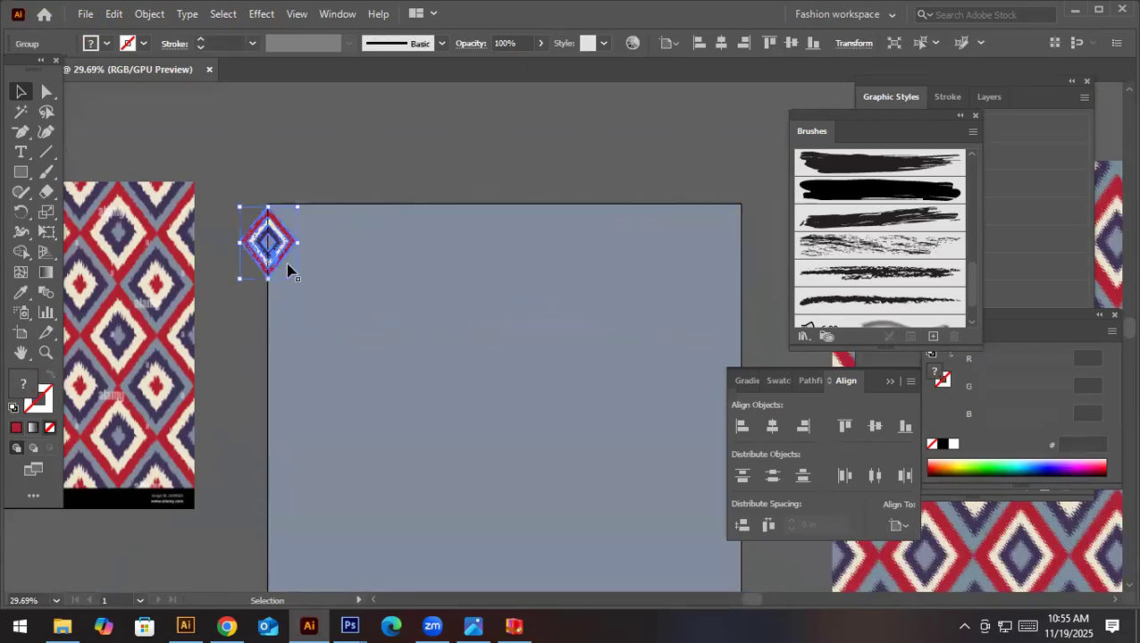
left_click_drag(295, 280, 364, 360)
left_click_drag(320, 300, 373, 327)
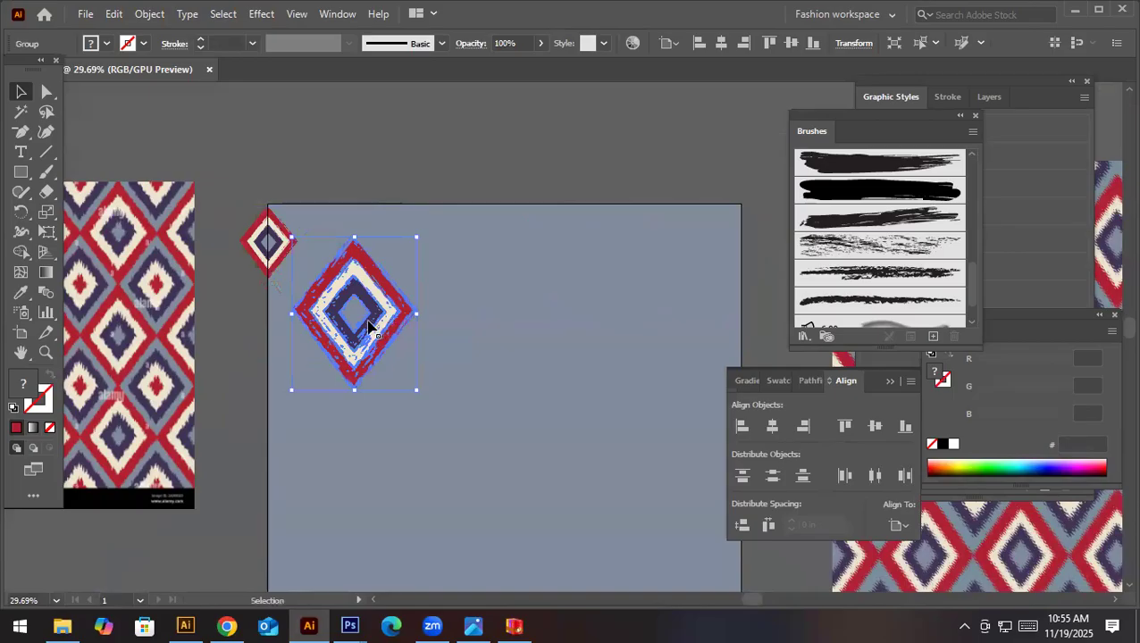
- Delete the small motif, place the enlarged one on the artboard's left edge, and repeat it horizontally as a row of four
left_click(286, 253)
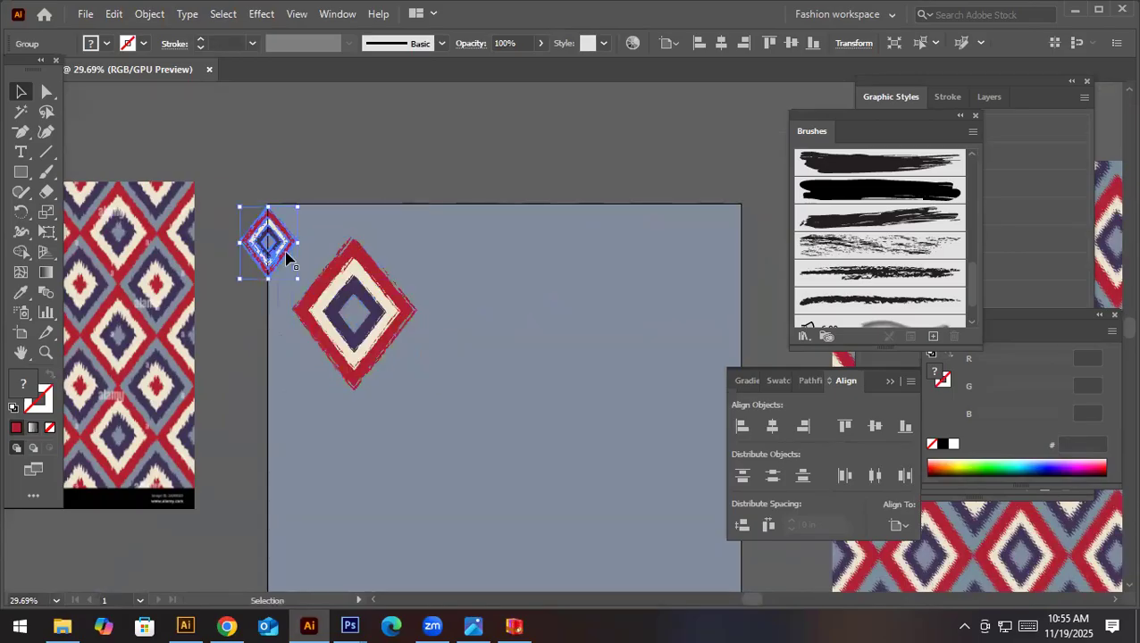
key("Delete")
left_click_drag(402, 311, 445, 297)
key("ctrl+d")
key("ctrl+d")
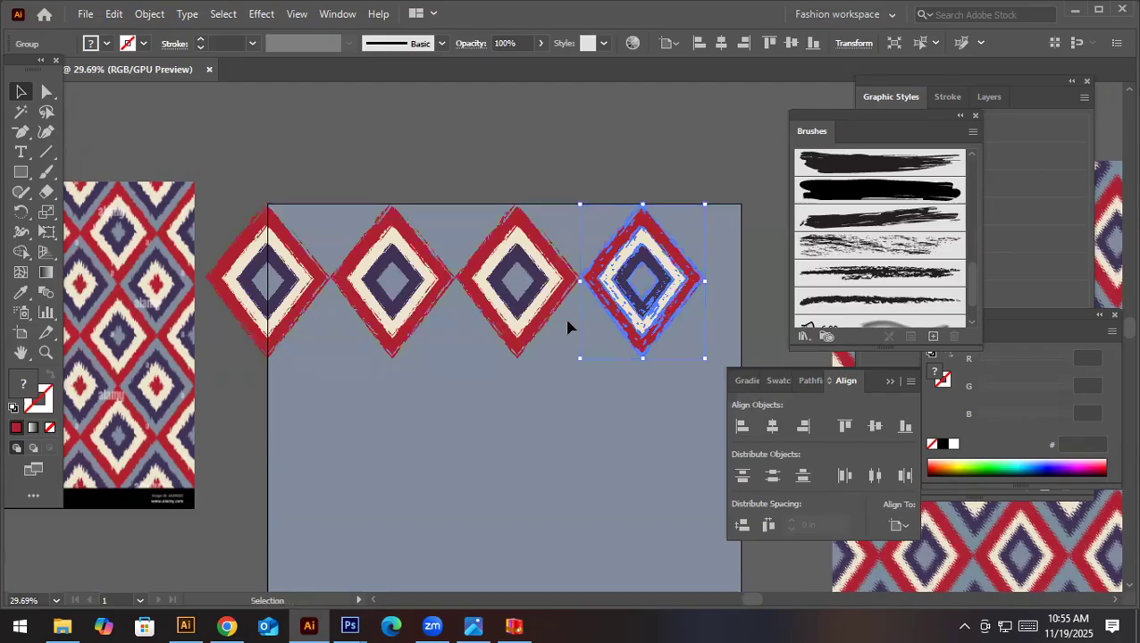
- Try placing a copy of the left-edge motif on the artboard's right edge, 20 in across
left_click(316, 298)
key("a")
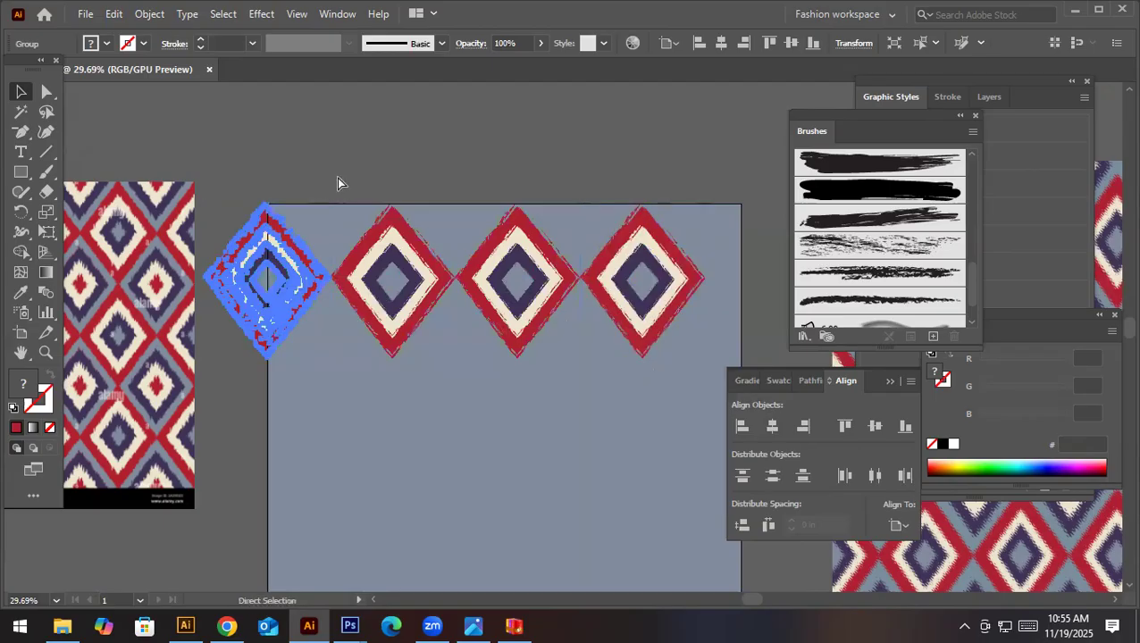
key("v")
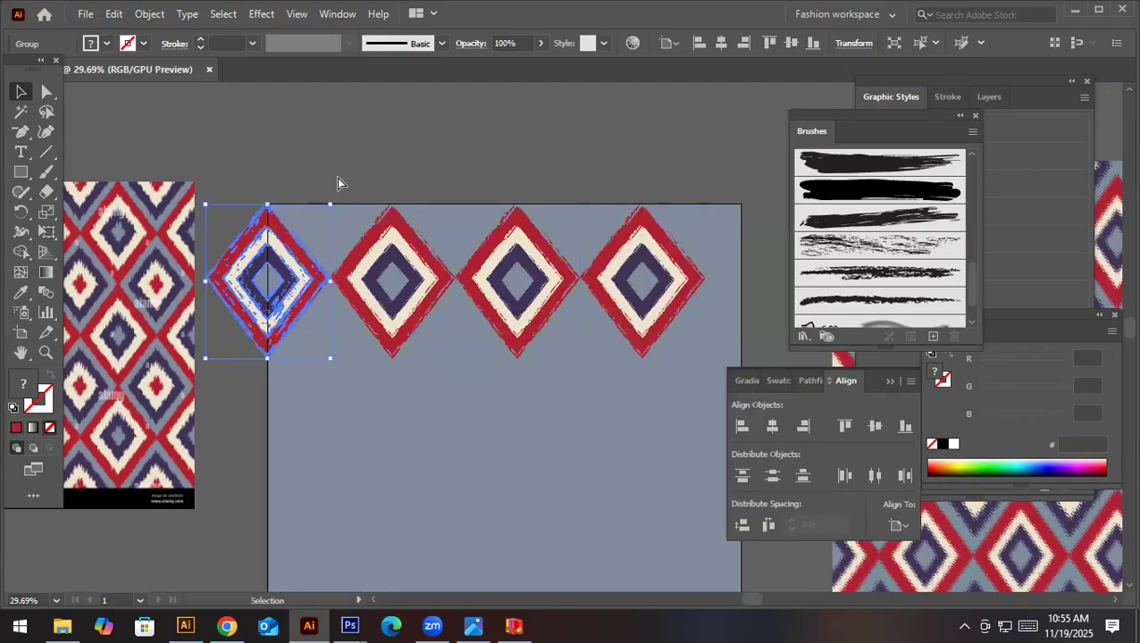
left_click(853, 43)
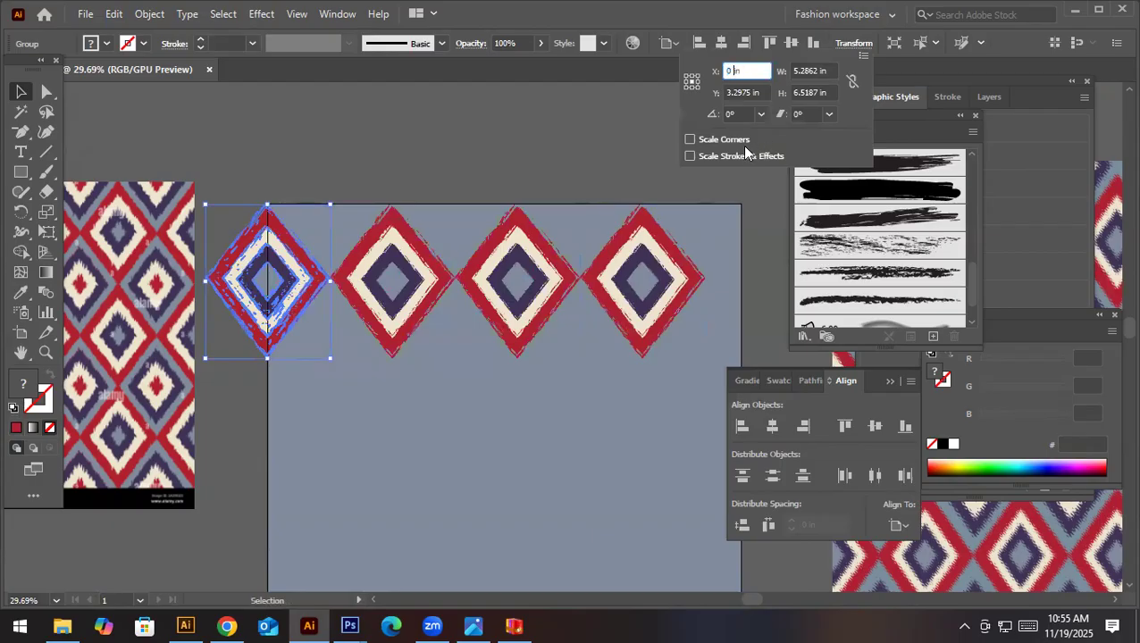
key("Return")
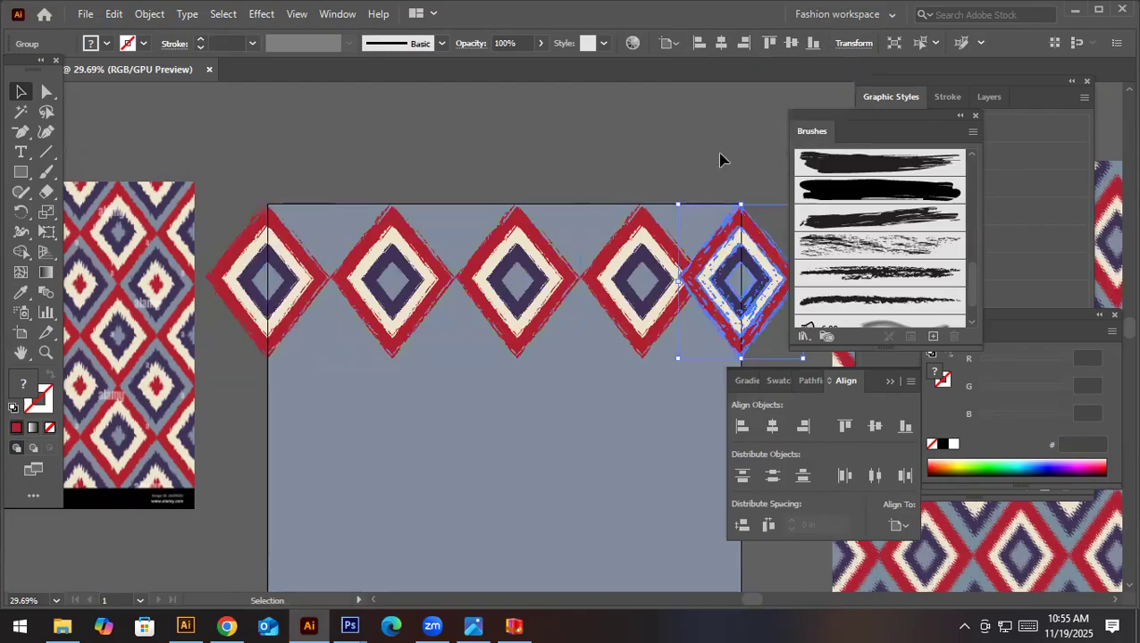
- Undo the right-edge copy and the row of horizontal copies, leaving only the left-edge motif
key("ctrl+z")
key("ctrl+z")
key("ctrl+z")
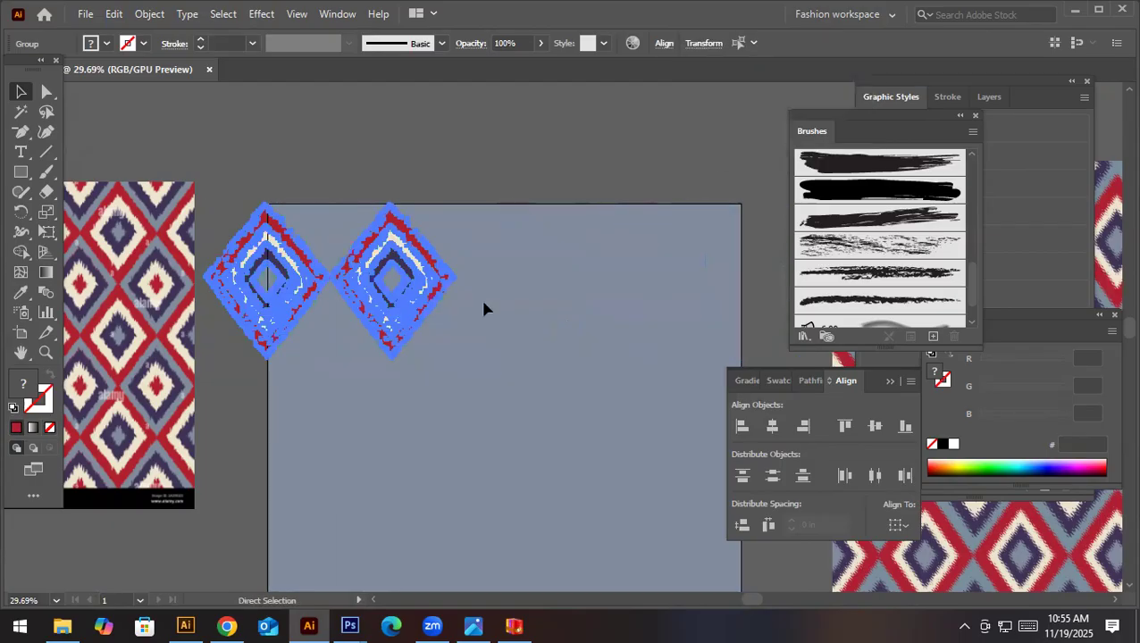
key("ctrl+z")
- Scale the left-edge motif down to about 5 by 6.16 in and repeat it horizontally, edges touching, as a row of four
left_click_drag(331, 358, 326, 351)
left_click_drag(279, 304, 398, 295)
key("ctrl+d")
key("ctrl+d")
- Copy the left-edge motif 20 in horizontally onto the artboard's right edge by adding 20 to its X position
left_click(306, 315)
left_click(287, 300)
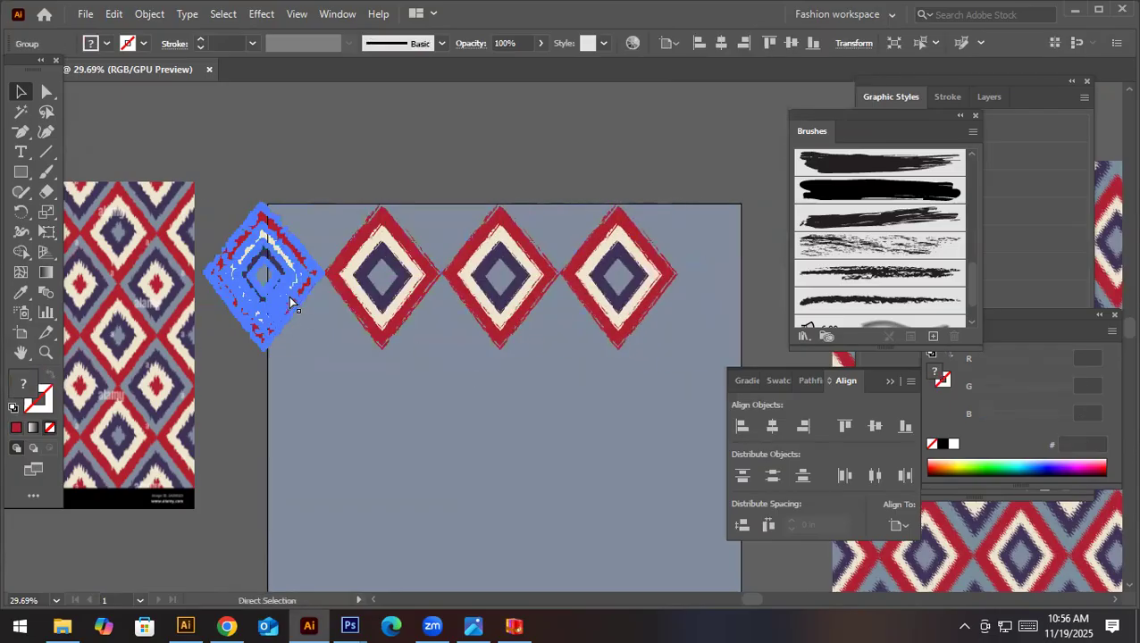
left_click(839, 45)
left_click(755, 70)
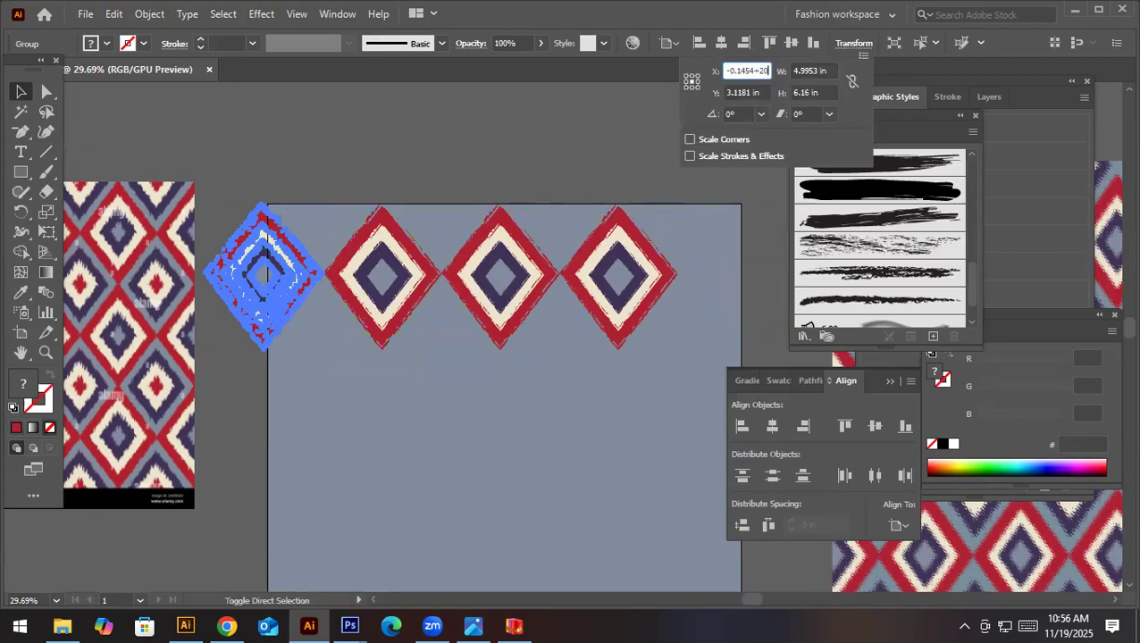
key("alt+Return")
left_click(618, 214)
- Copy the left-edge motif diagonally downward into the gap beneath the first two red-edged motifs
left_click_drag(622, 408, 494, 434)
left_click_drag(442, 390, 382, 362)
left_click_drag(425, 298, 666, 372)
left_click_drag(268, 309, 357, 445)
- Try scaling down and repositioning the lower copy to fit the gap, and undo both changes
mouse_move(444, 357)
left_mouse_down()
mouse_move(446, 346)
mouse_move(425, 367)
left_mouse_up()
left_click_drag(376, 427, 378, 401)
scroll(378, 402, "down", 5)
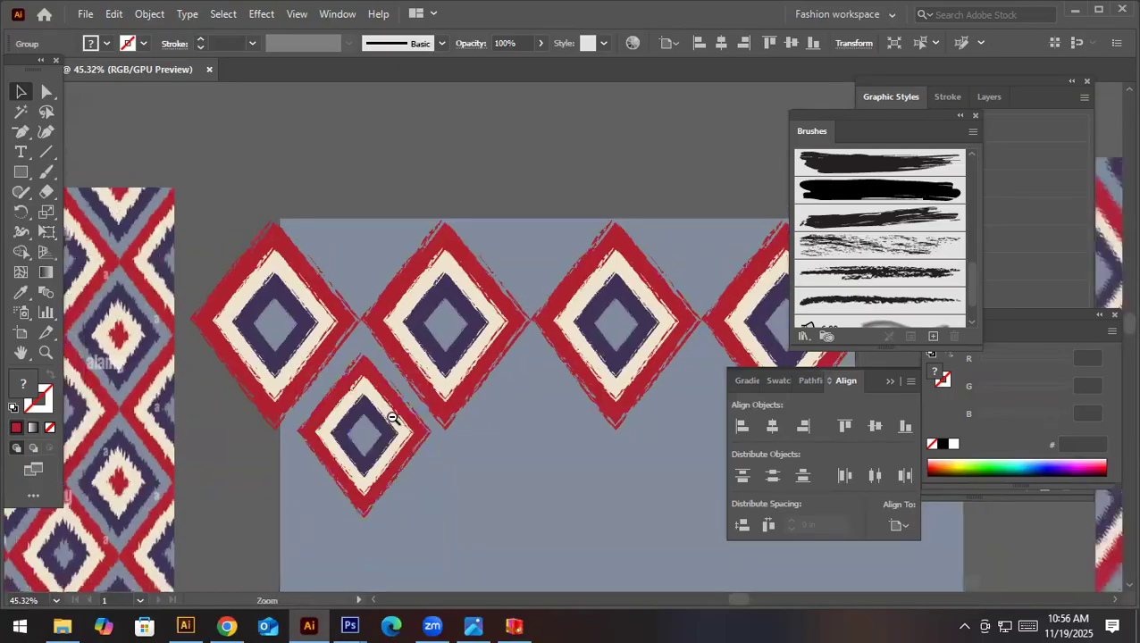
left_click_drag(520, 388, 561, 404)
left_click_drag(562, 395, 555, 438)
key("ctrl+z")
key("ctrl+z")
left_click(606, 459)
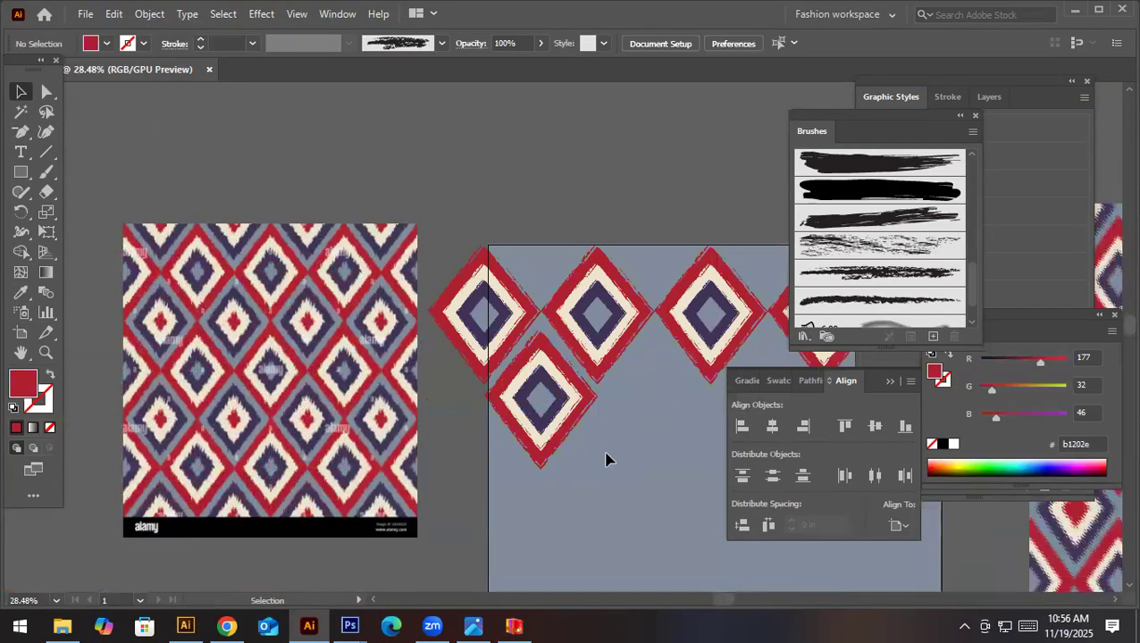
- Isolate the lower motif's group and delete its outer red ring
left_click_drag(556, 393, 618, 411)
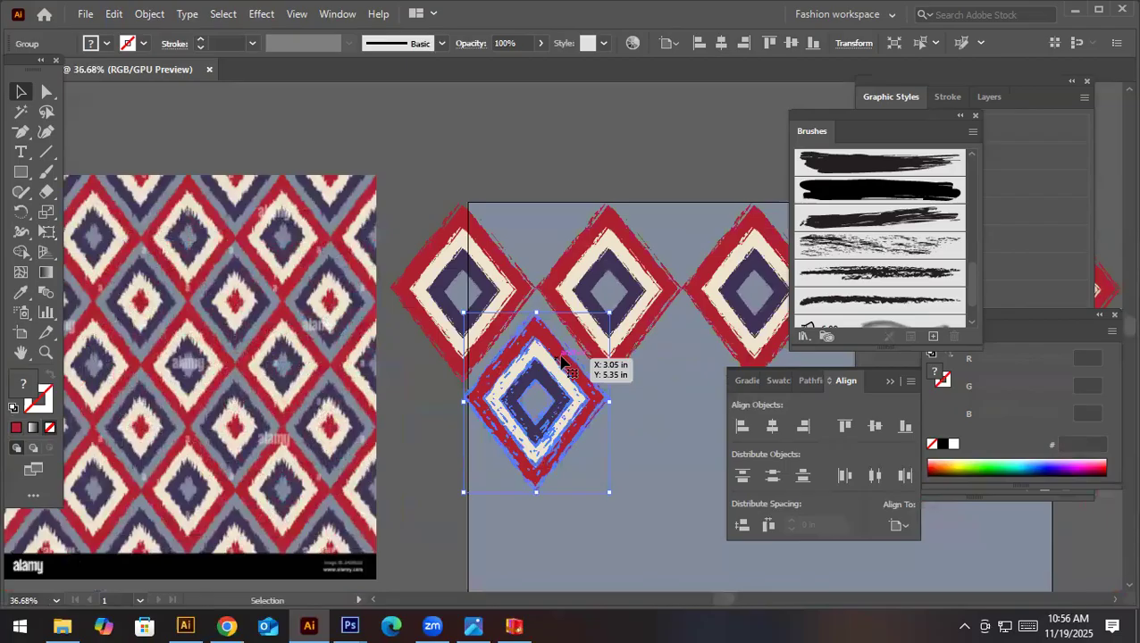
double_click(555, 359)
key("Delete")
- Recolour the lower motif's cream ring with the sampled purple 3e3357 and its inner purple ring with the cream eee5cf
left_click(550, 357)
key("i")
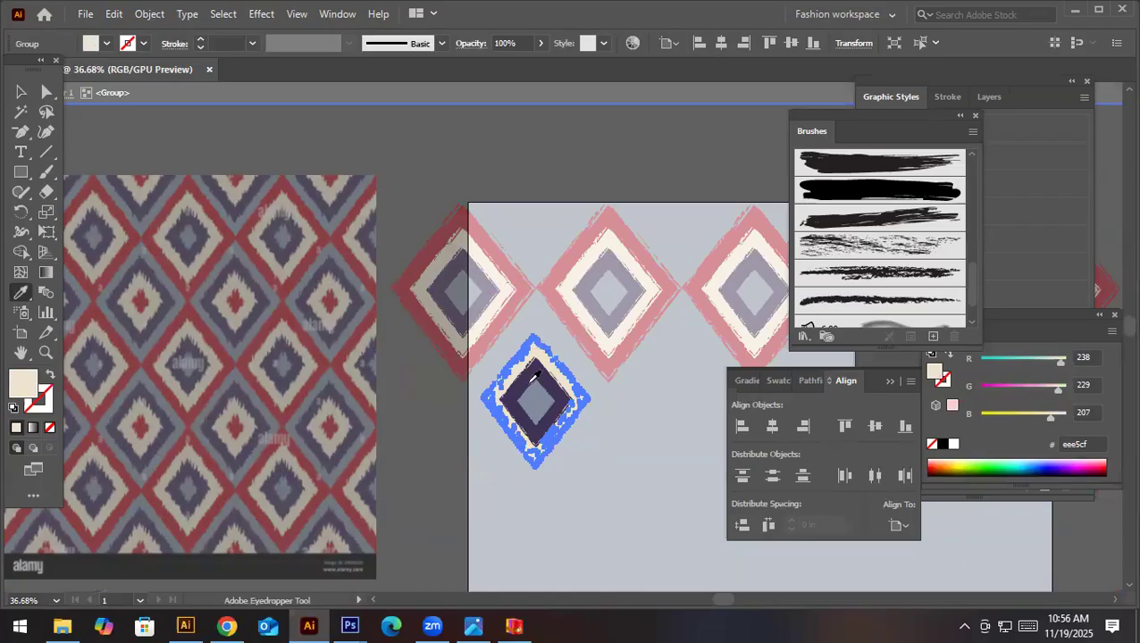
left_click(528, 373)
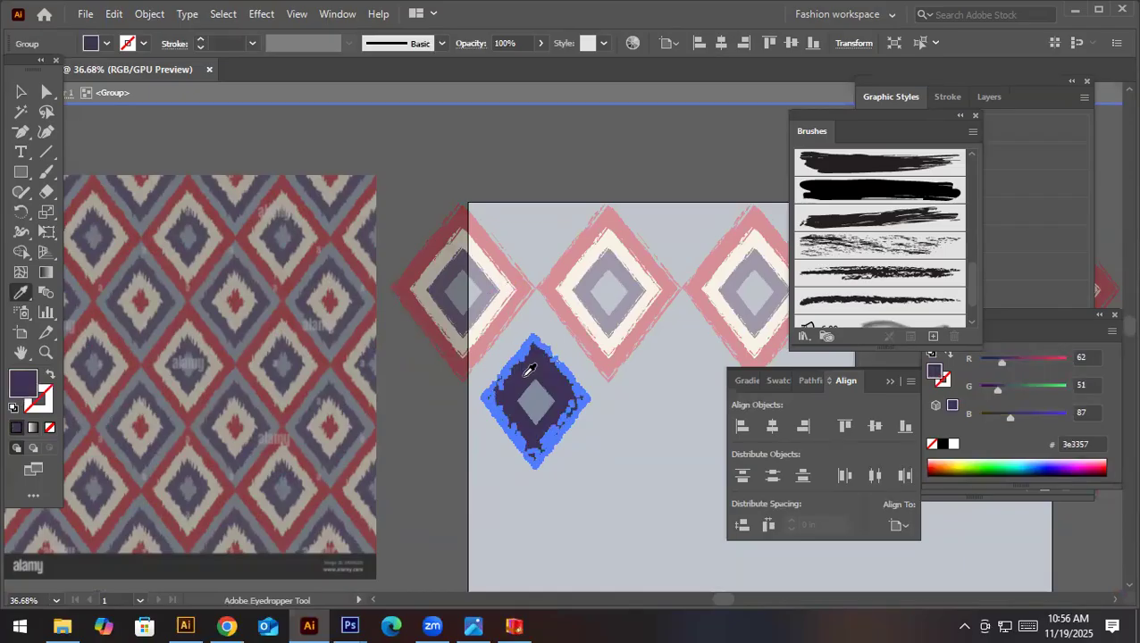
key("v")
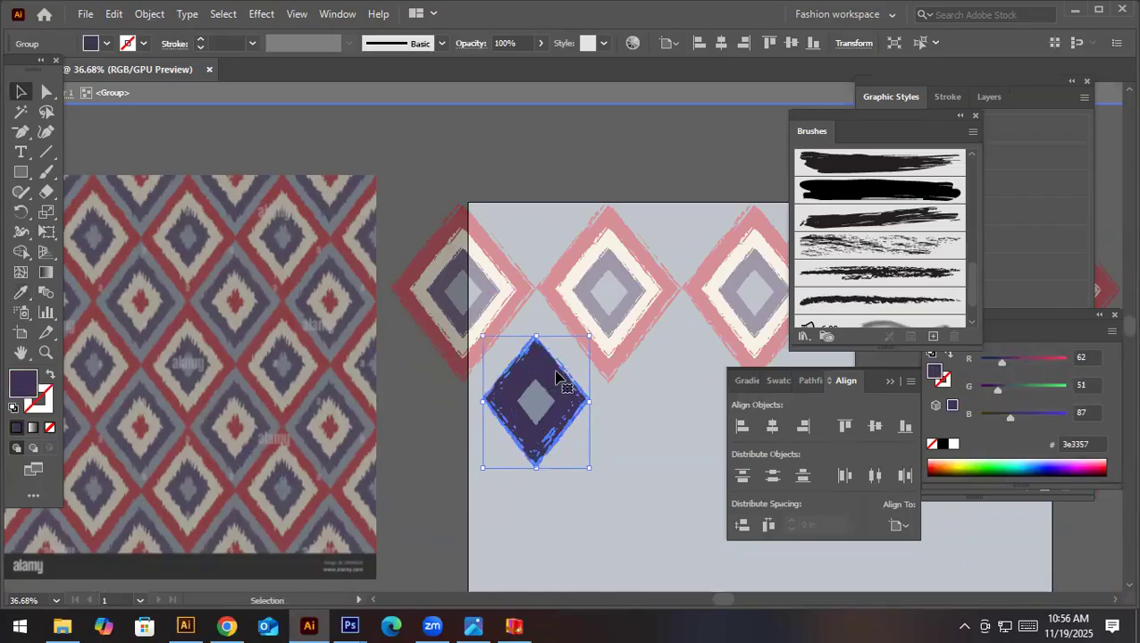
key("i")
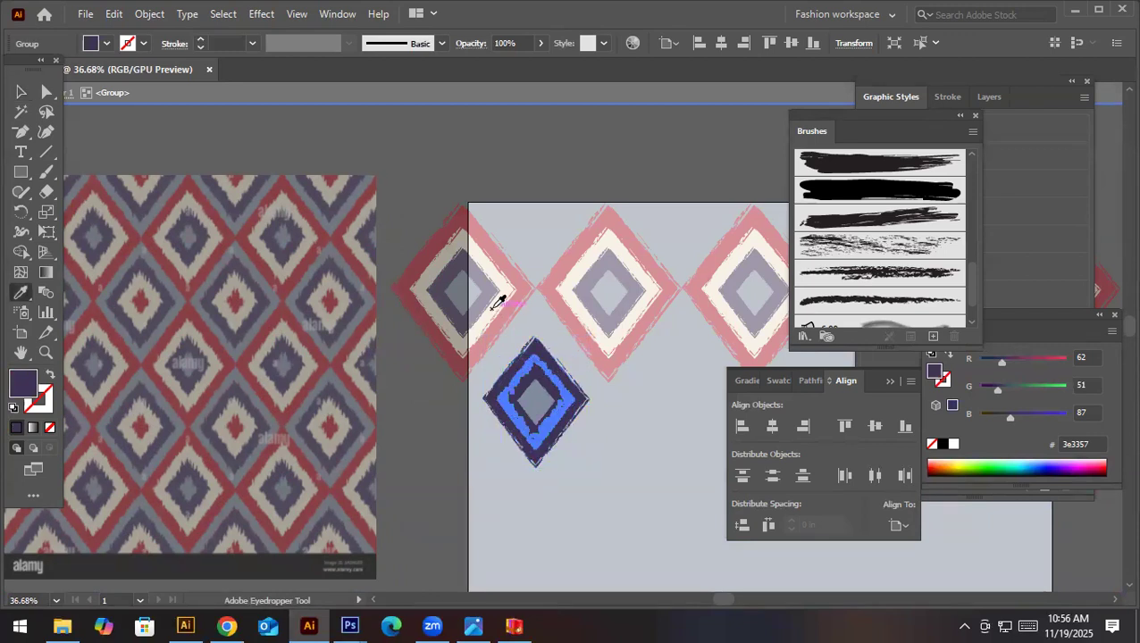
left_click(494, 305)
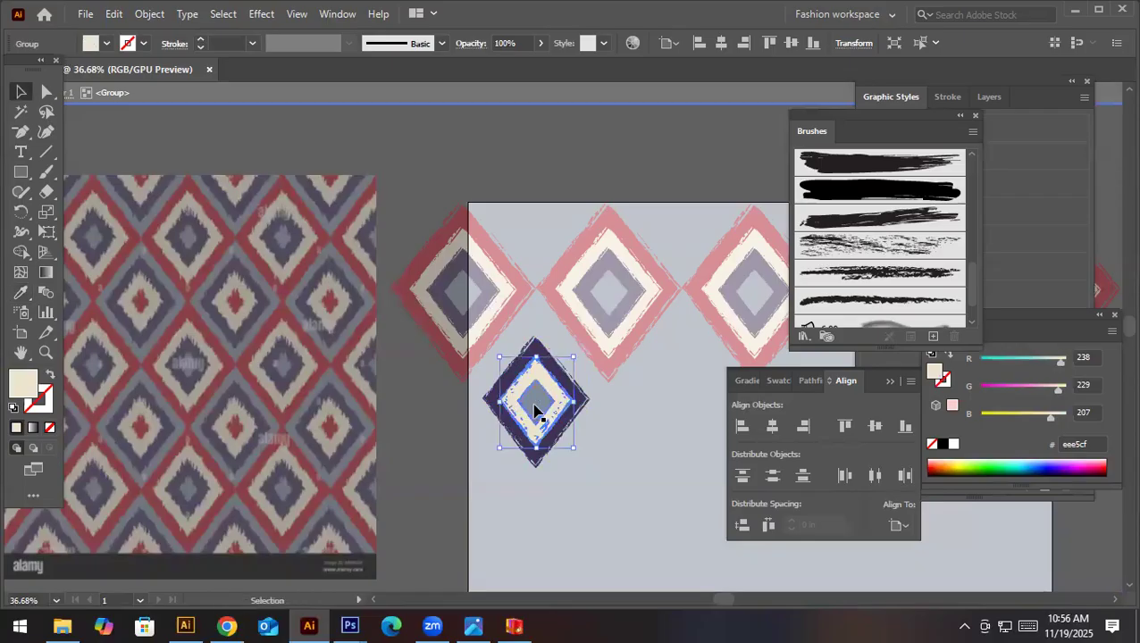
- Recolour the lower motif's centre diamond with the red sampled from the row above and exit the group
left_click(534, 404)
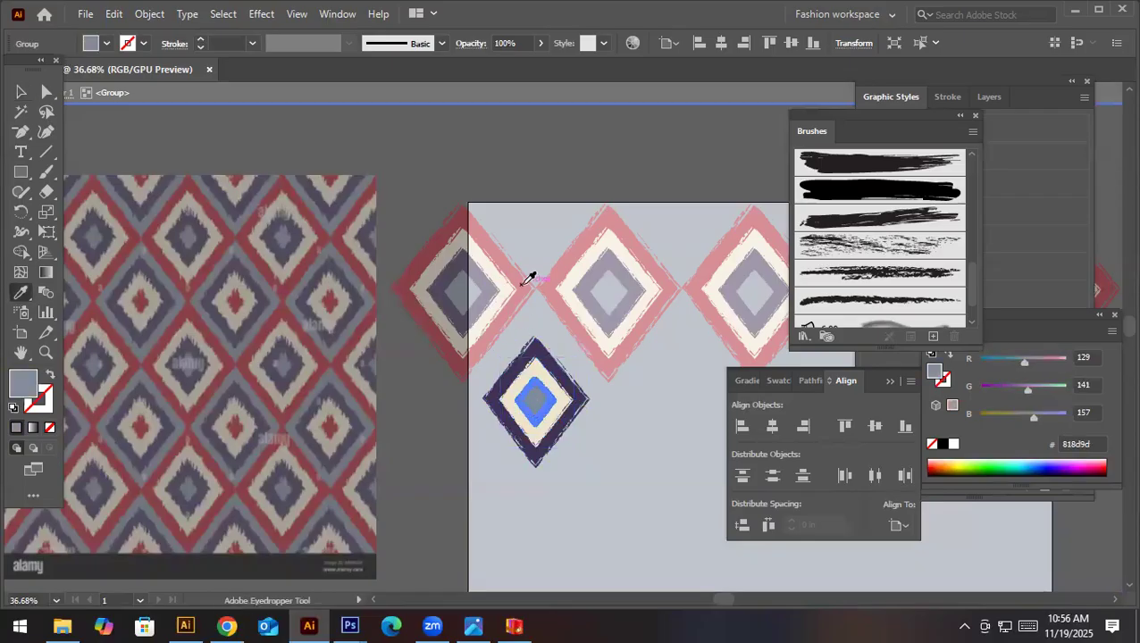
left_click(523, 279)
key("v")
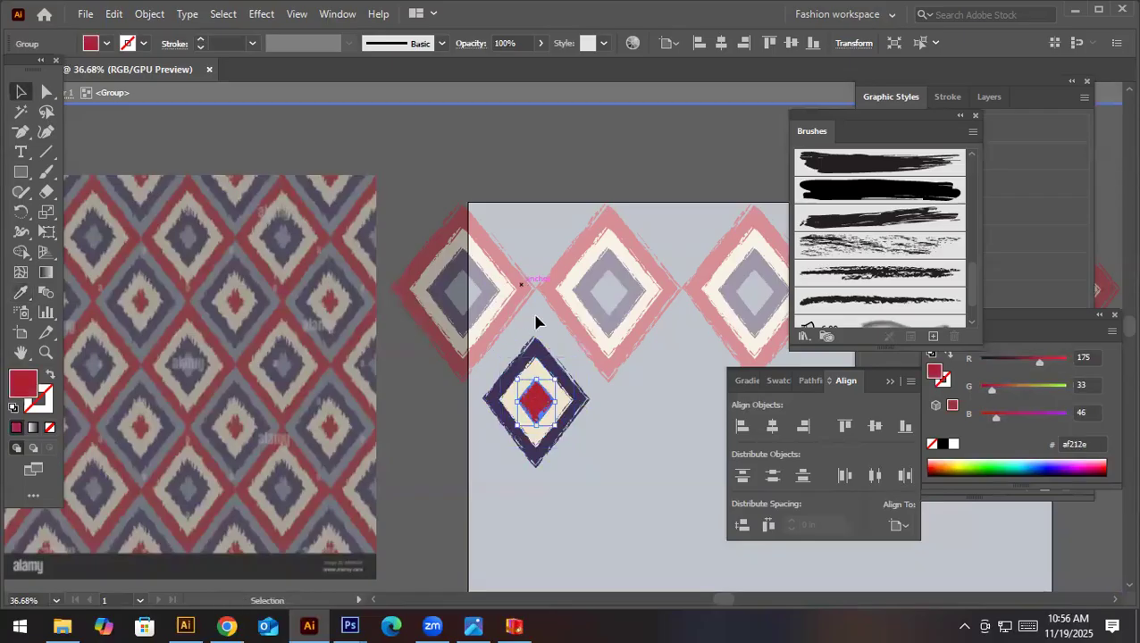
double_click(627, 408)
- Move the purple-edged motif up into the gap and repeat it horizontally to form a row of four
left_click_drag(554, 404, 554, 385)
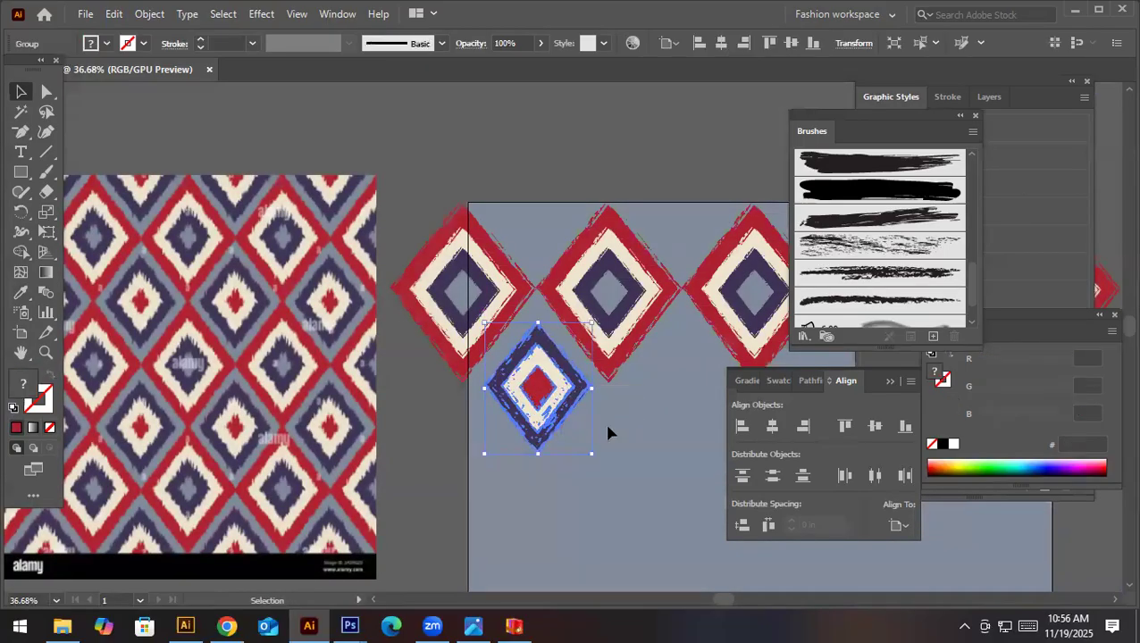
left_click_drag(664, 376, 421, 419)
left_click_drag(714, 444, 461, 410)
left_click_drag(266, 367, 386, 368)
key("ctrl+d")
key("ctrl+d")
left_click(550, 483)
- Copy the red-edged and purple-edged rows straight down, nested beneath the originals, and repeat the copy to make three pairs of rows
left_click_drag(522, 378, 398, 410)
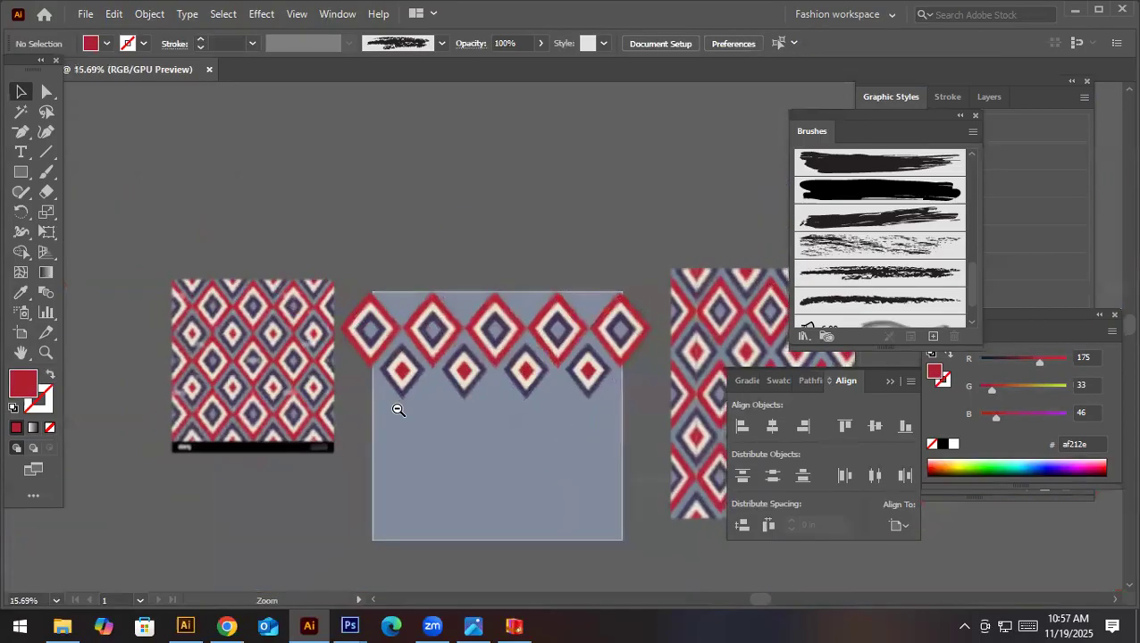
left_click_drag(455, 346, 366, 340)
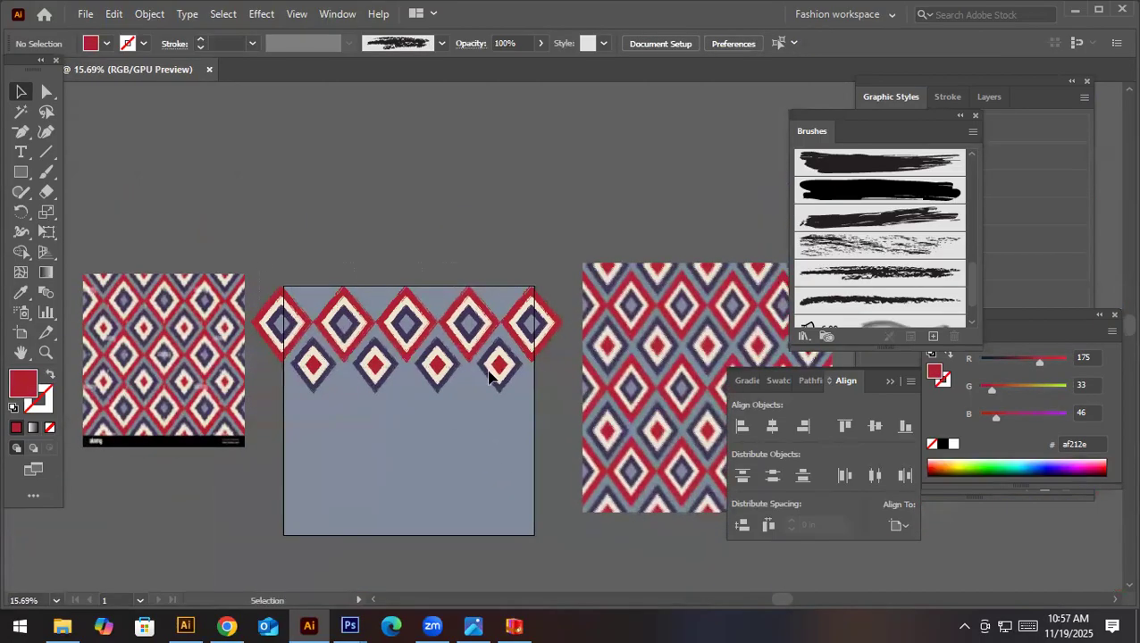
left_click(528, 366)
left_click_drag(473, 323, 476, 398)
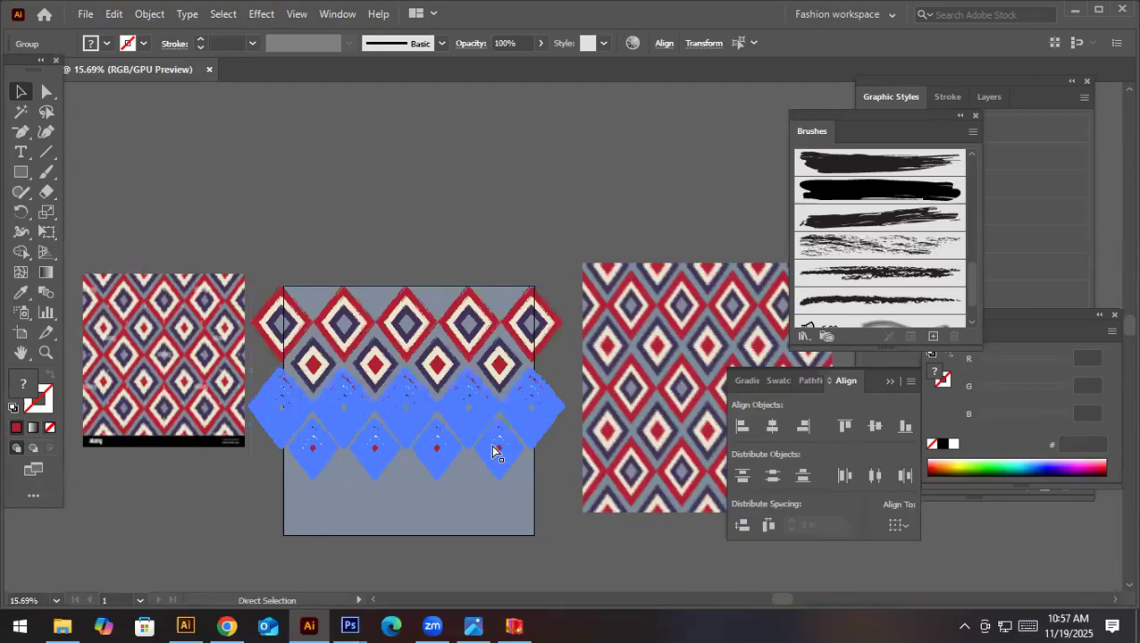
key("ctrl+d")
left_click(610, 547)
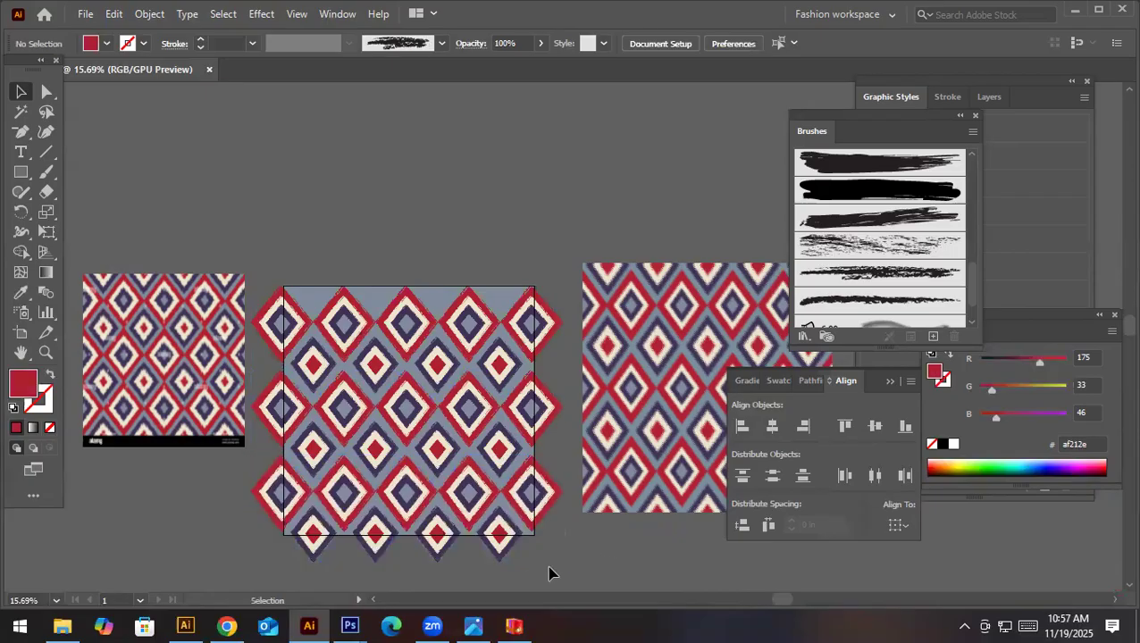
- Copy the bottom purple-edged row 20 in upward onto the artboard's top edge by subtracting 20 from its Y position
left_click(292, 555)
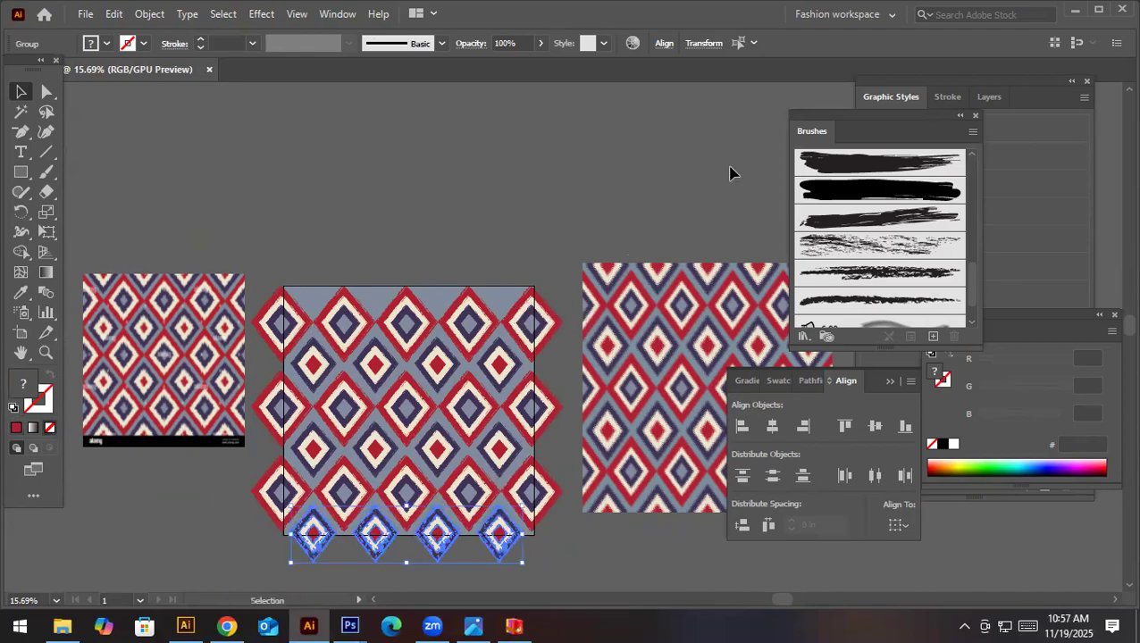
left_click(702, 43)
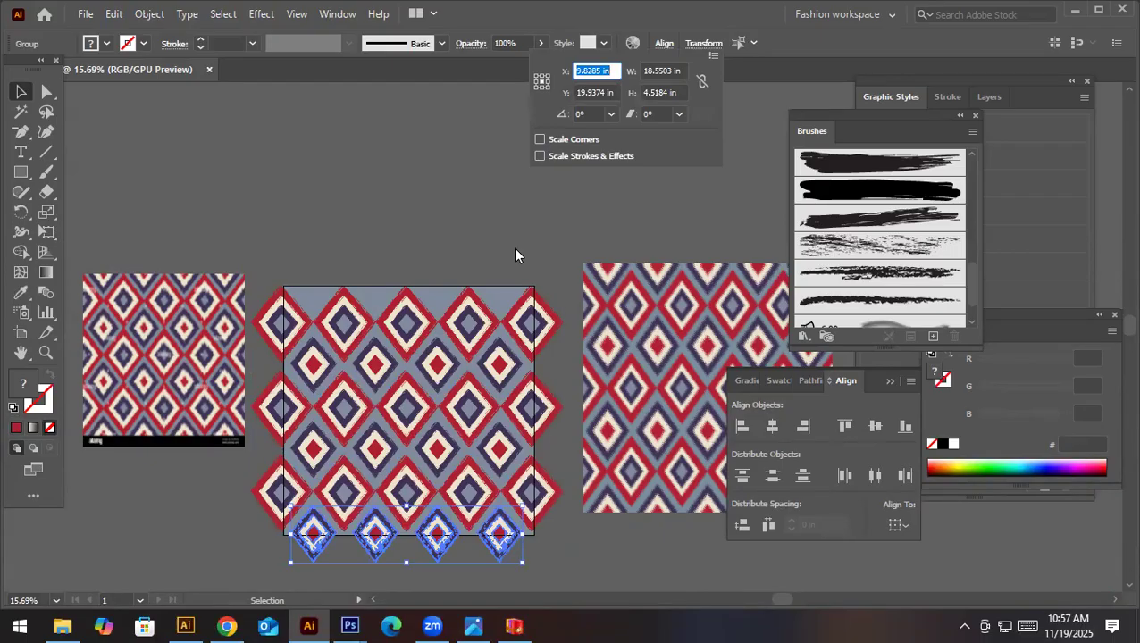
left_click(606, 92)
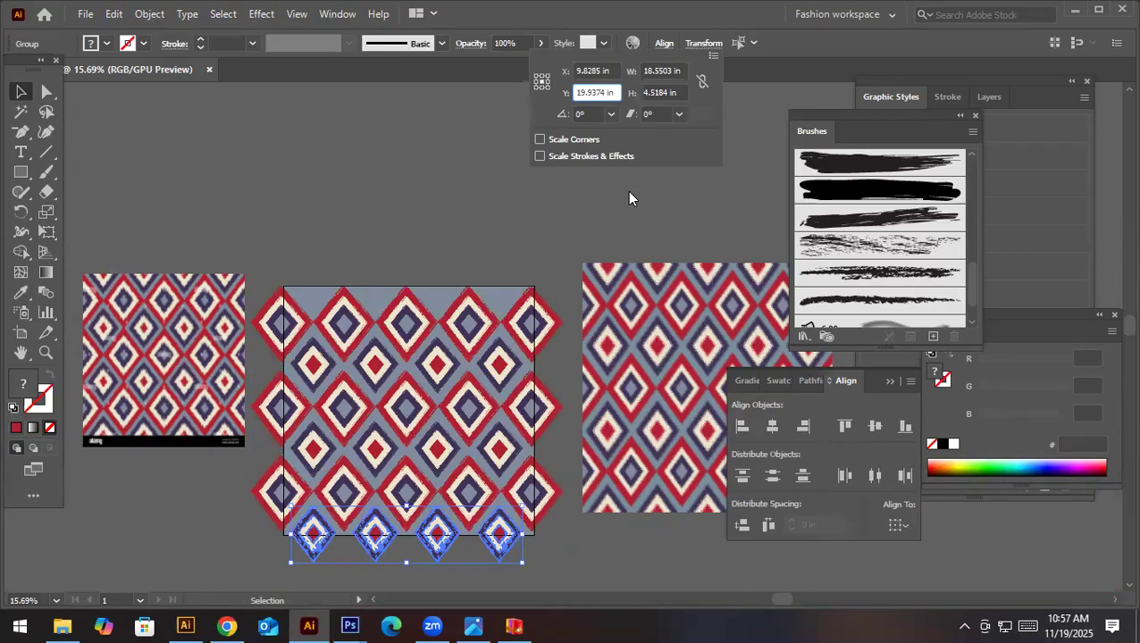
type("-20")
key("Return")
left_click(539, 189)
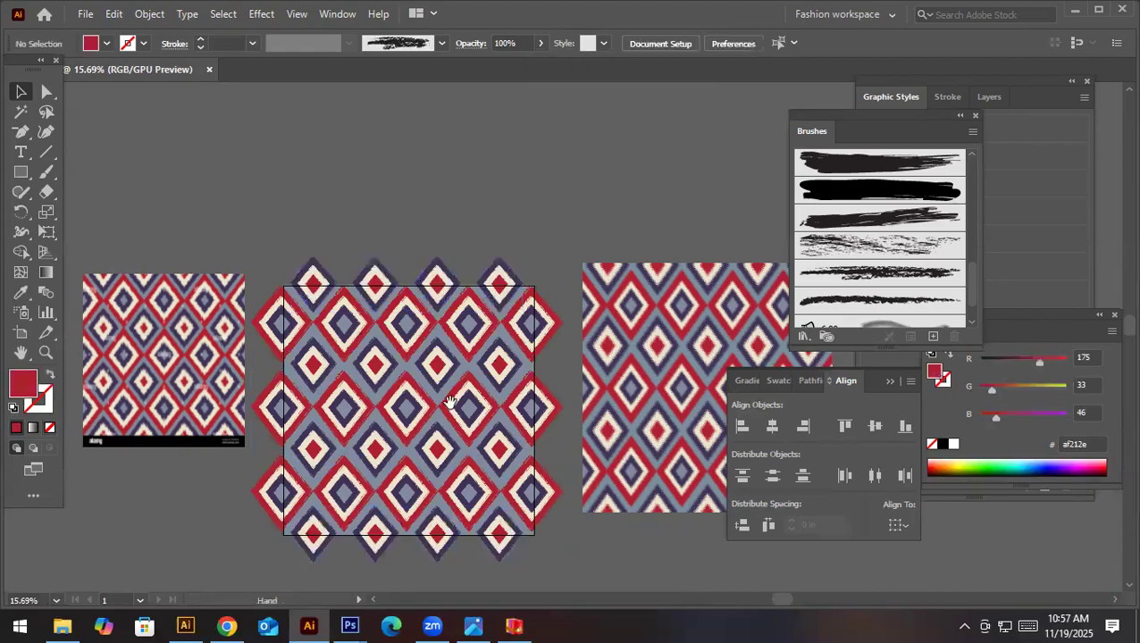
- Unlock the grey-blue background square and bring it in front of all the motifs
scroll(518, 267, "down", 1)
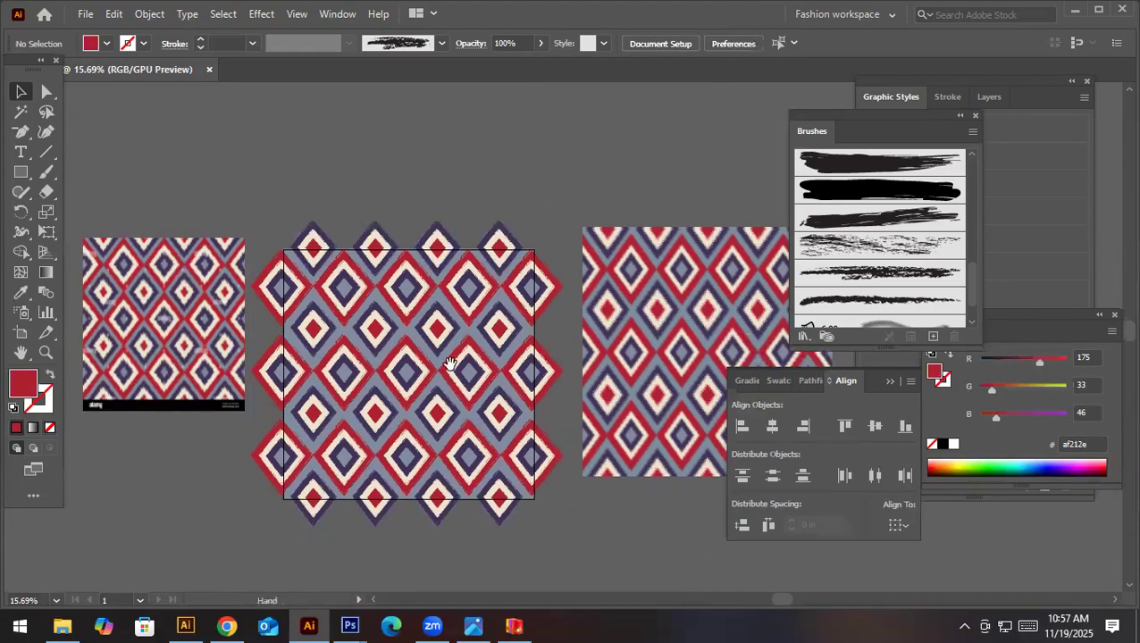
left_click(149, 13)
left_click(261, 143)
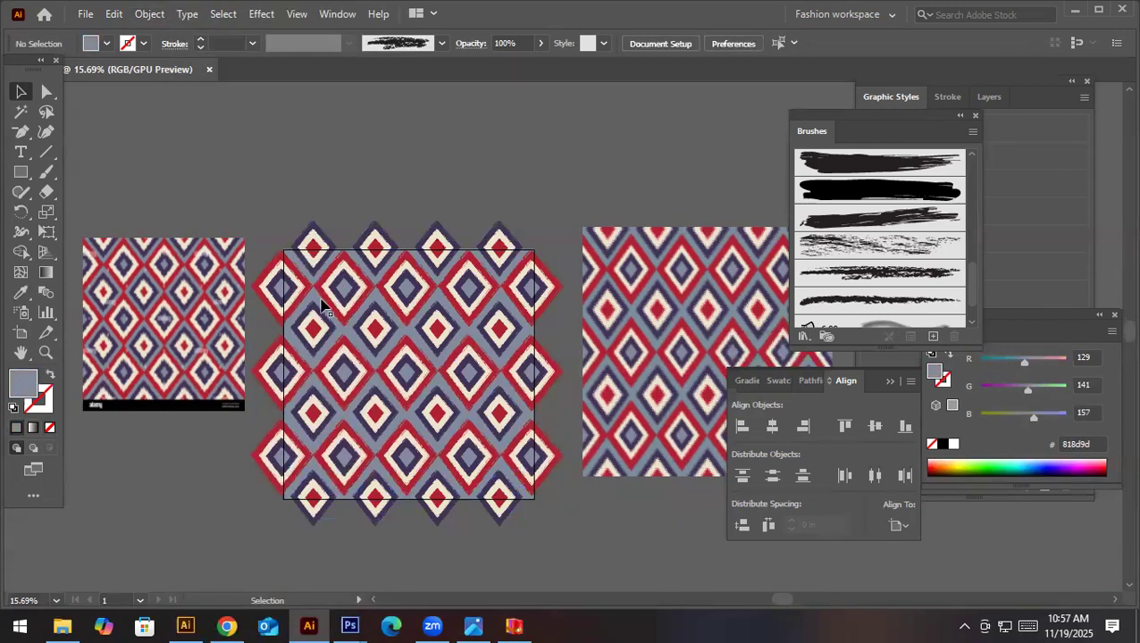
key("ctrl")
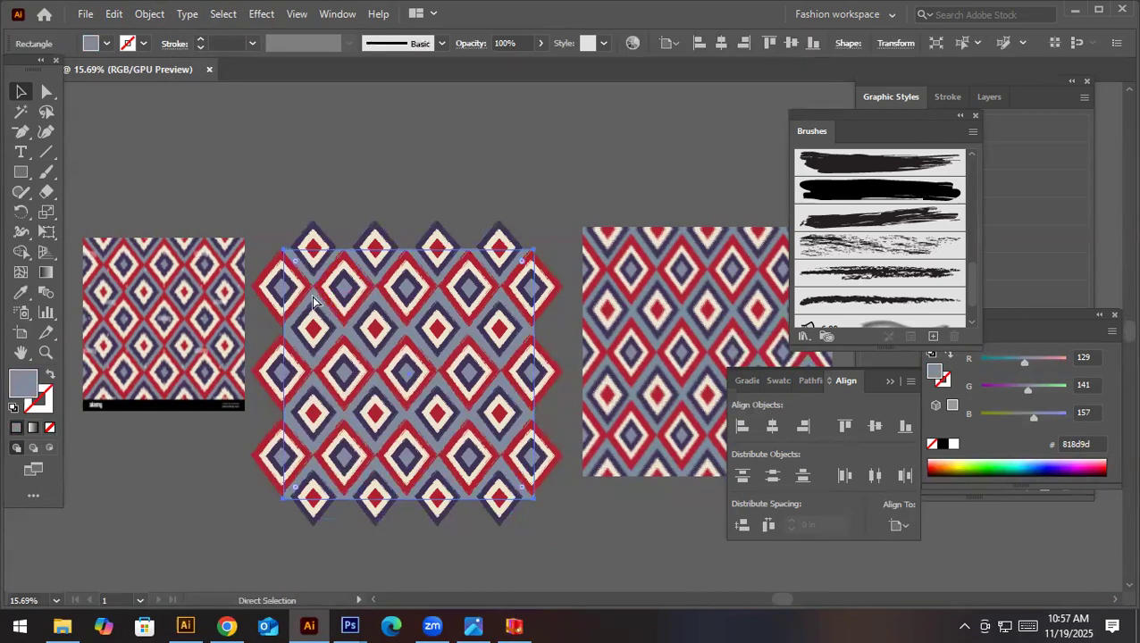
key("ctrl+shift+bracketright")
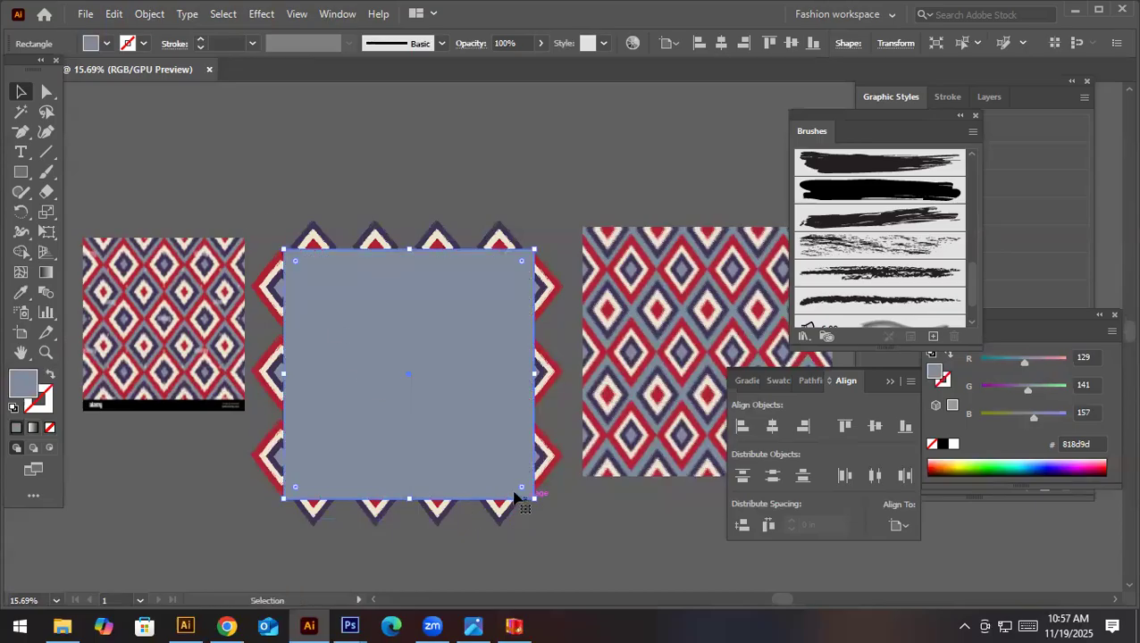
- Clip all the diamond motifs to the grey-blue square with a clipping mask, leaving the reference images out of the selection
key("ctrl")
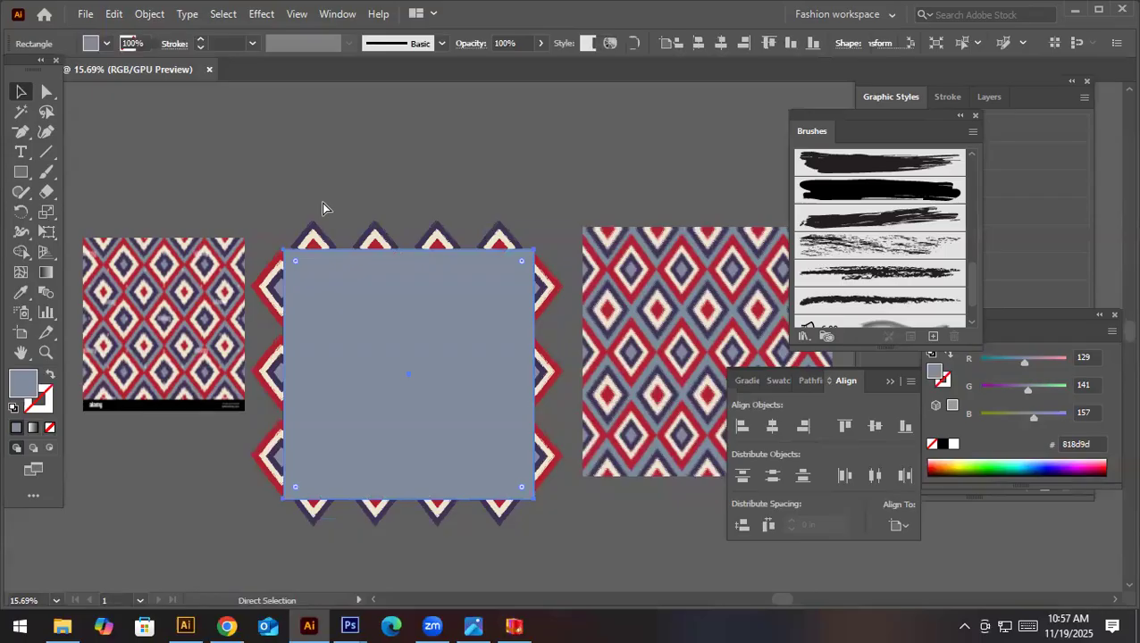
key("ctrl+a")
left_click(663, 303, "shift")
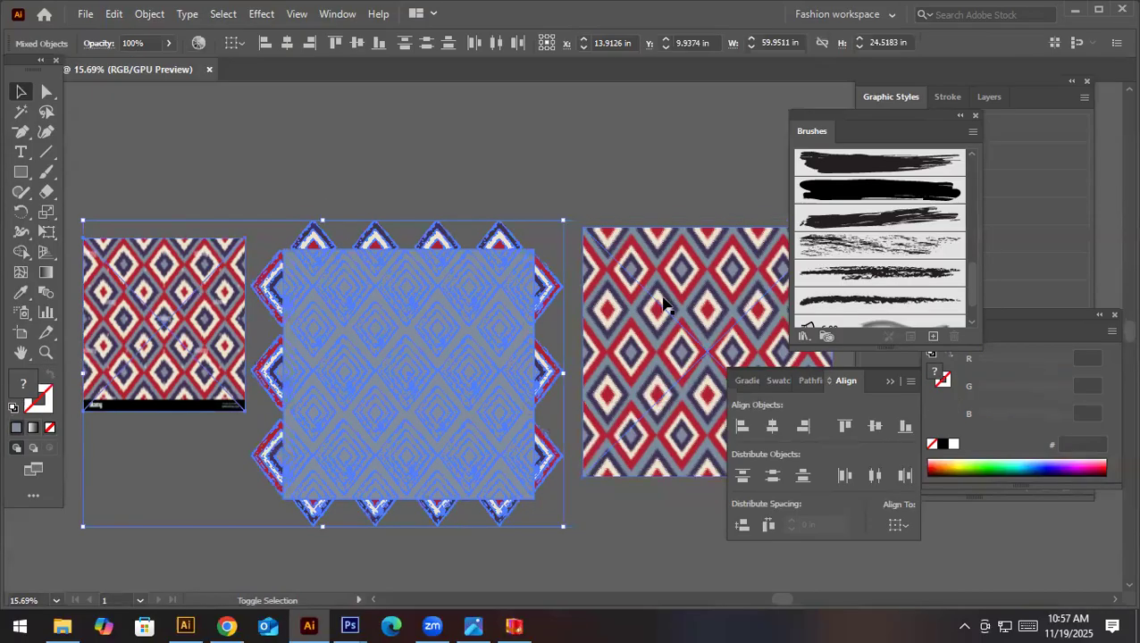
left_click(206, 286, "shift")
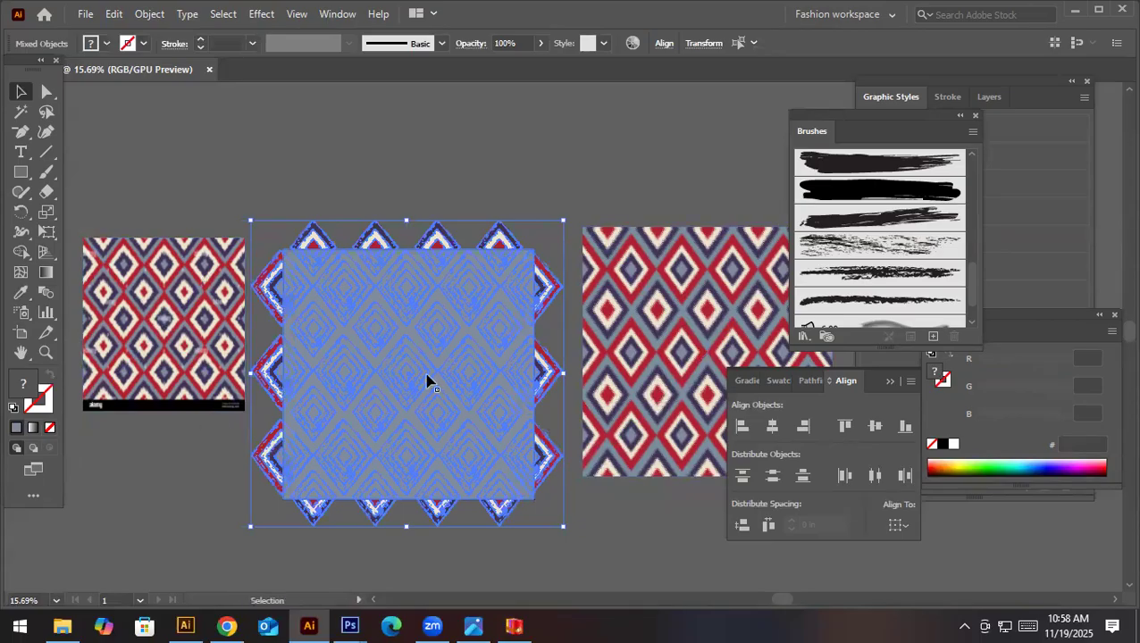
right_click(439, 446)
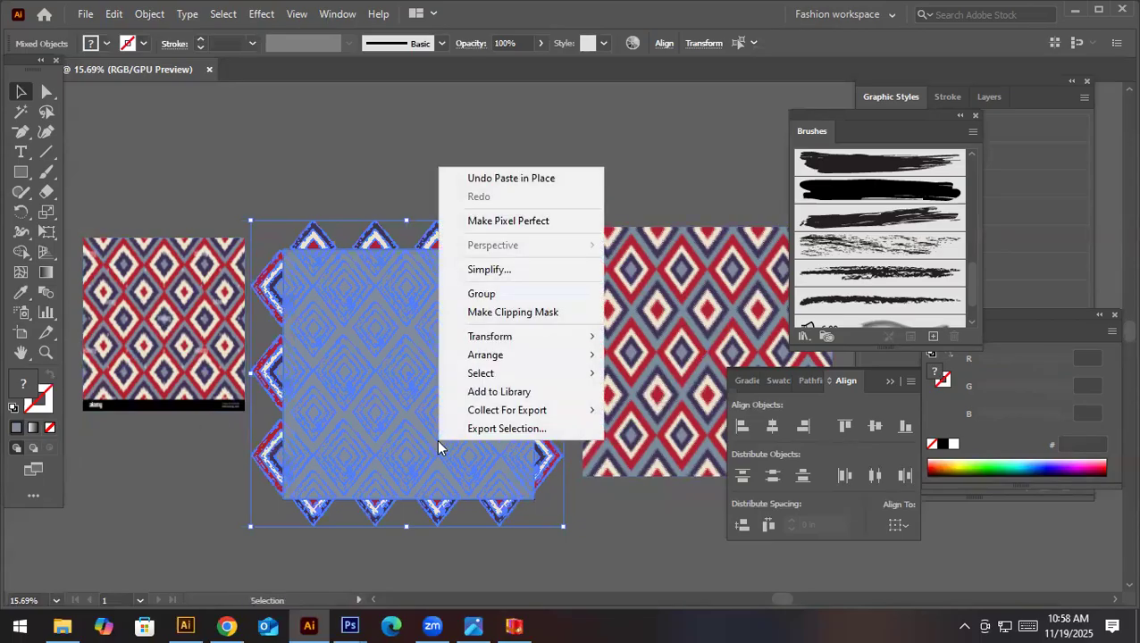
left_click(509, 311)
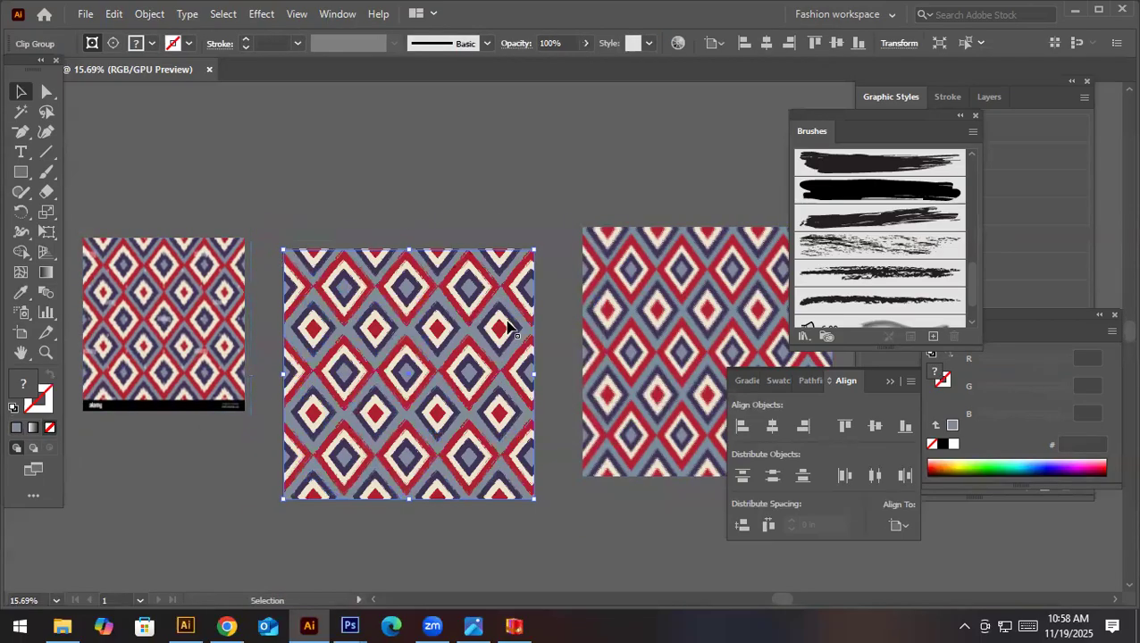
left_click(585, 504)
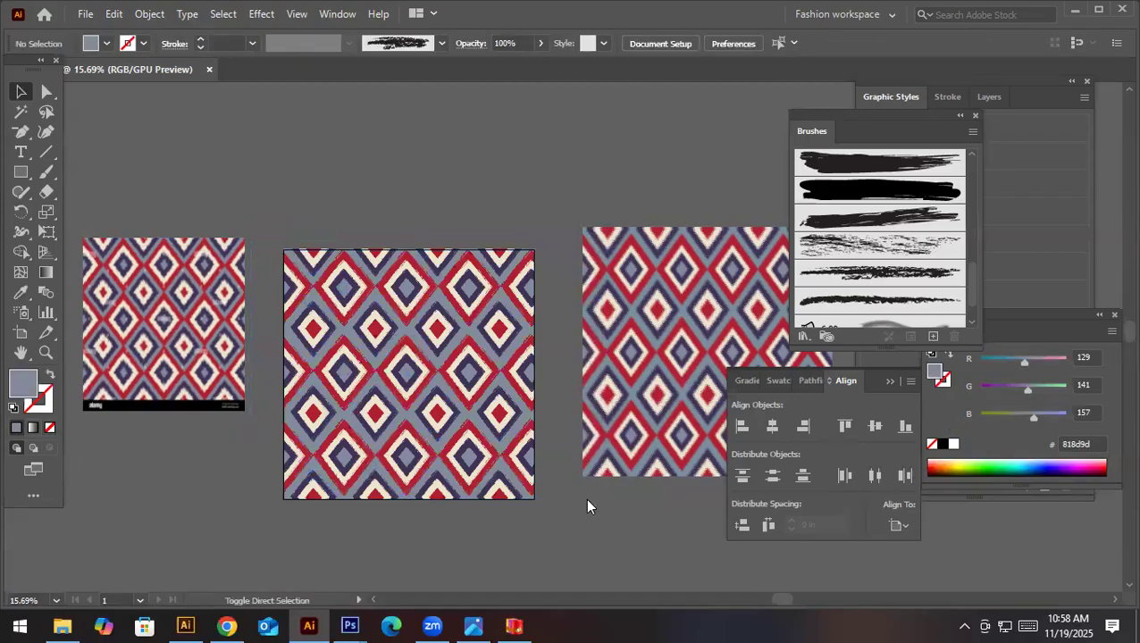
- Save the document as an Adobe Illustrator file named "ikat pattern illustrator" in the 3 Days workshop material folder
key("ctrl+s")
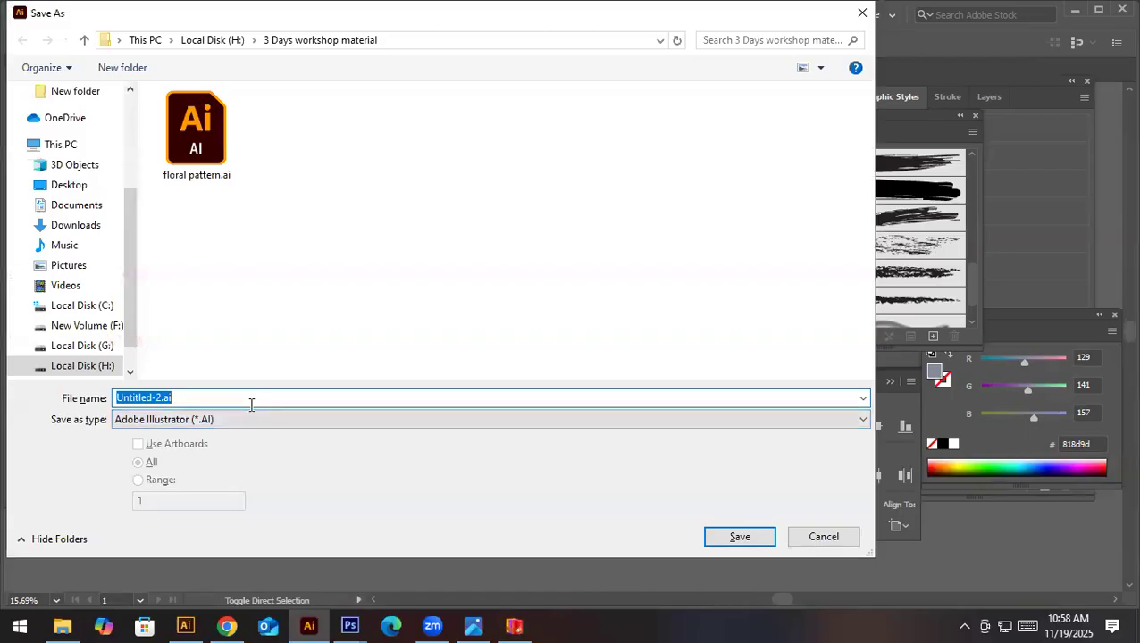
type("ikat pattern illustrator")
key("Return")
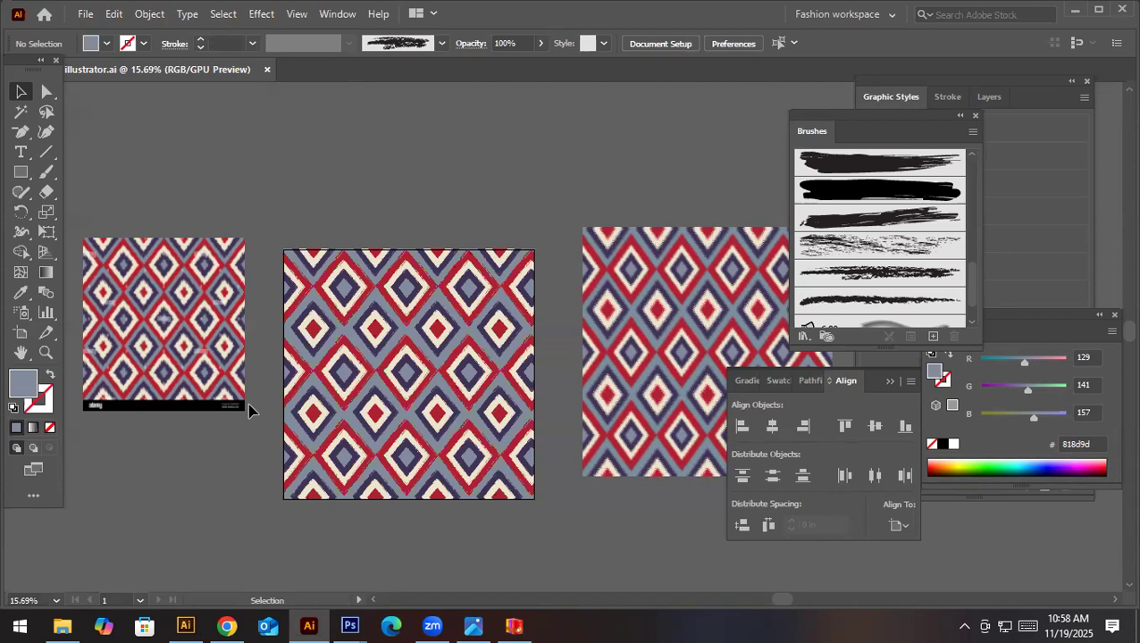
- Compare the finished ikat tile up close with the reference image and the earlier version of the pattern beside it
left_click(117, 290)
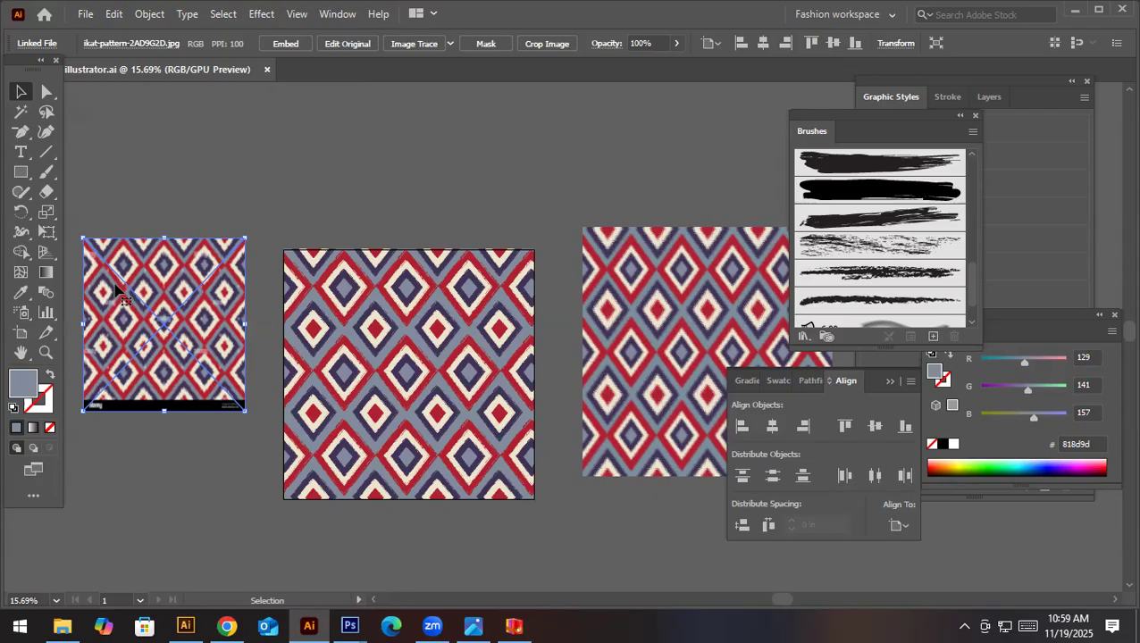
key("ctrl+space")
left_click_drag(337, 320, 549, 377)
key("space")
mouse_move(463, 371)
left_mouse_down()
mouse_move(605, 356)
mouse_move(313, 371)
left_mouse_up()
mouse_move(609, 355)
left_mouse_down()
mouse_move(470, 357)
mouse_move(102, 404)
left_mouse_up()
key("ctrl+space")
left_click_drag(418, 311, 554, 367)
key("ctrl+space")
left_click_drag(459, 330, 250, 367)
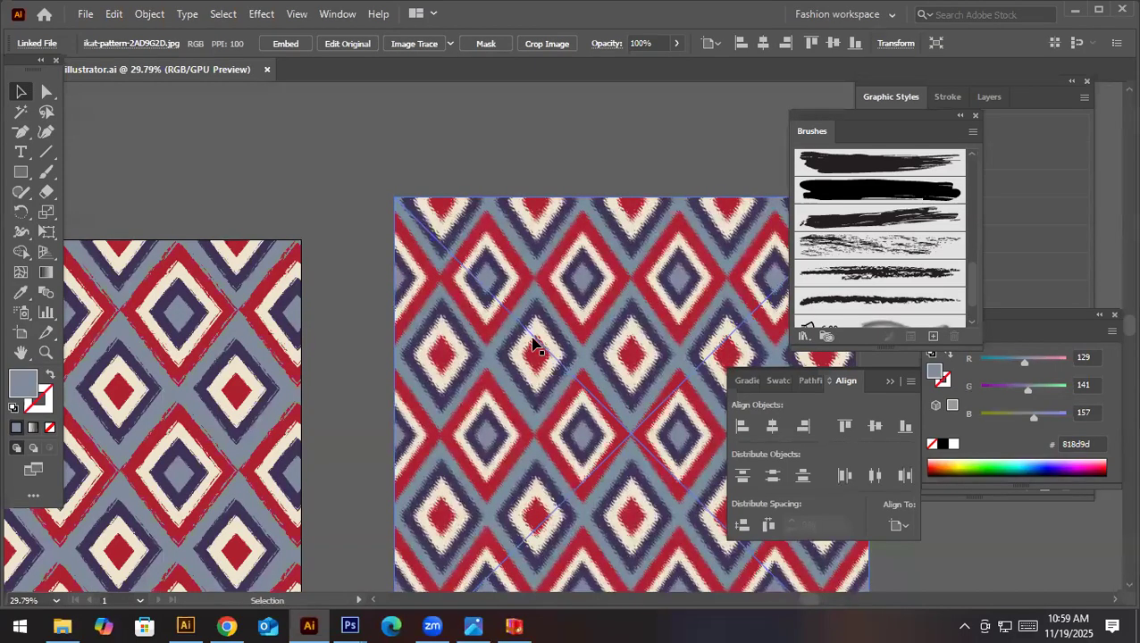
key("ctrl+minus")
key("ctrl+minus")
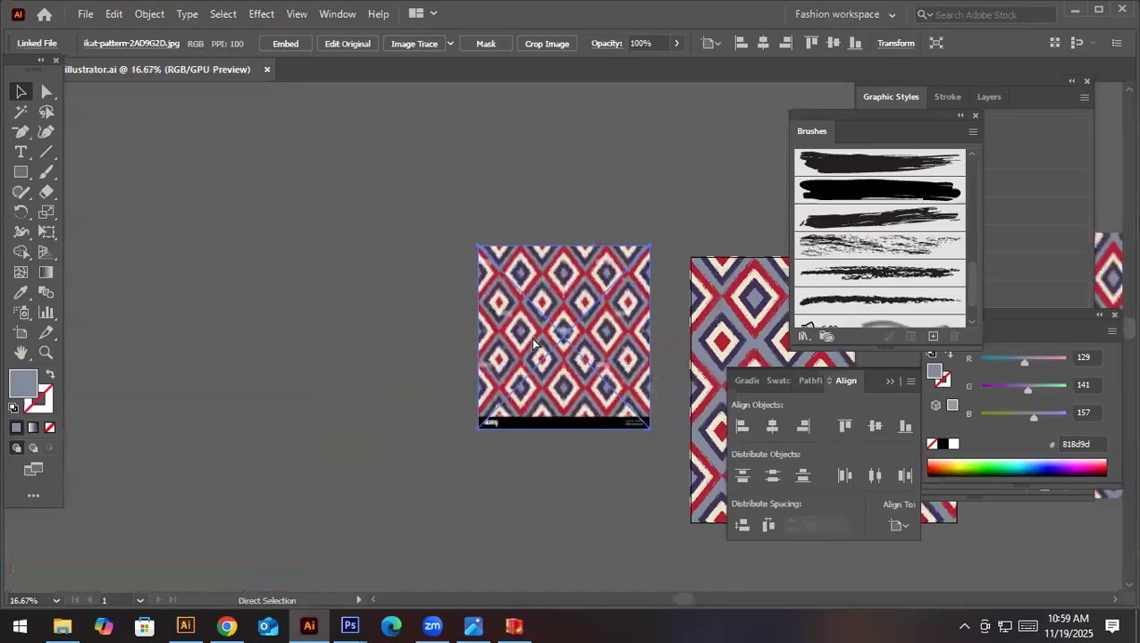
- Export the artboard as the JPEG "ikat pattern illustrator" using artboards, in RGB at maximum quality and 300 ppi
key("ctrl+0")
left_click_drag(519, 344, 154, 63)
left_click(85, 15)
mouse_move(276, 332)
left_click(354, 346)
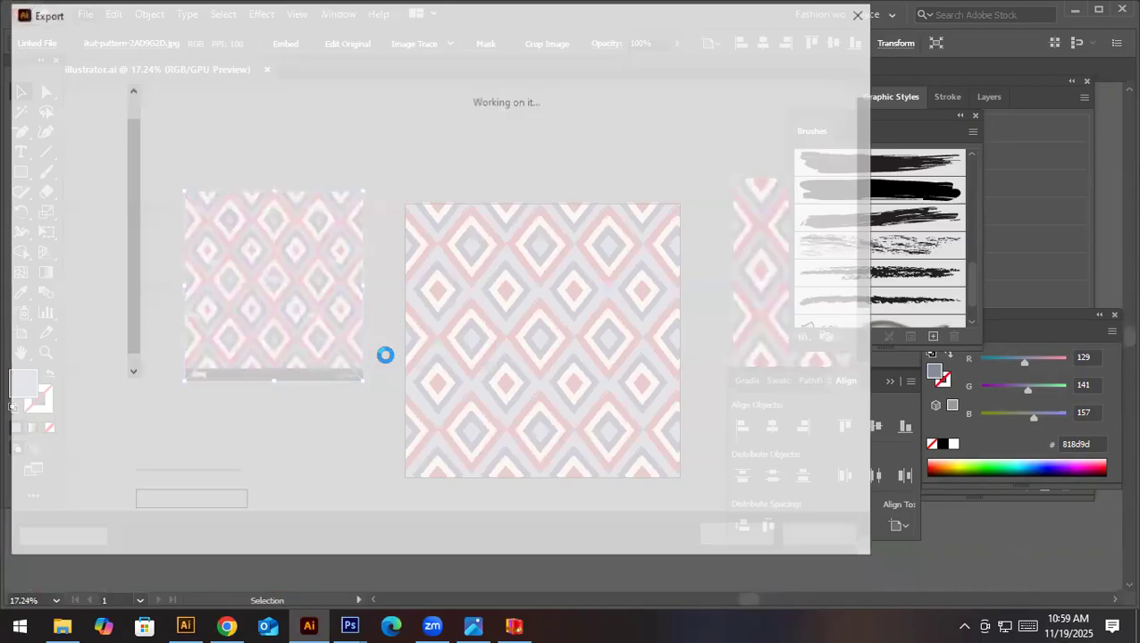
double_click(224, 419)
left_click(205, 441)
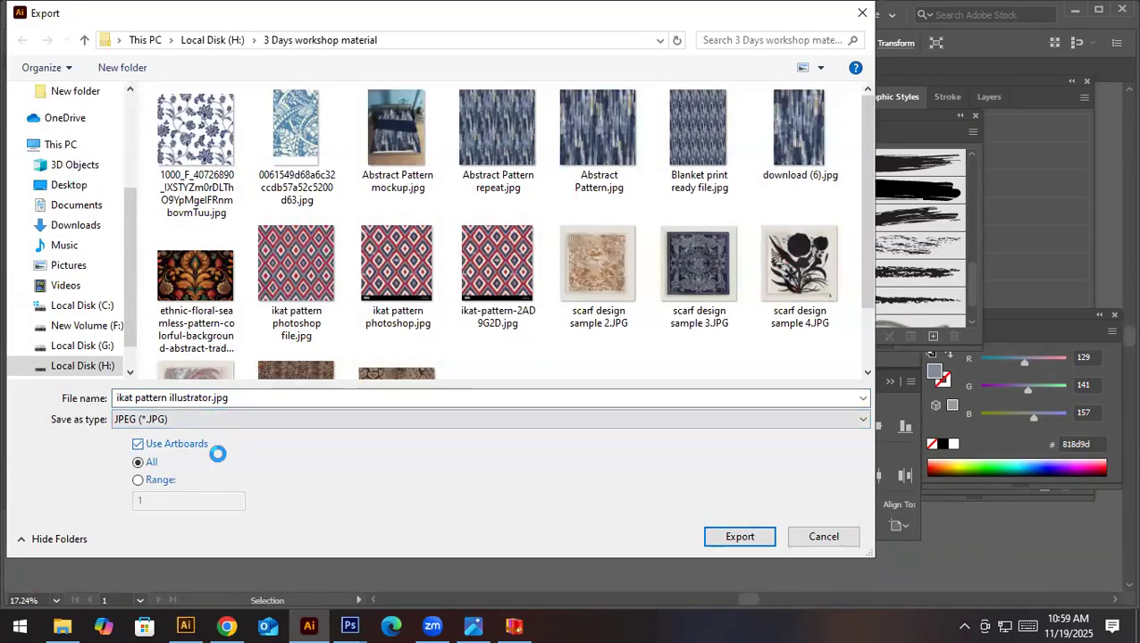
left_click(732, 534)
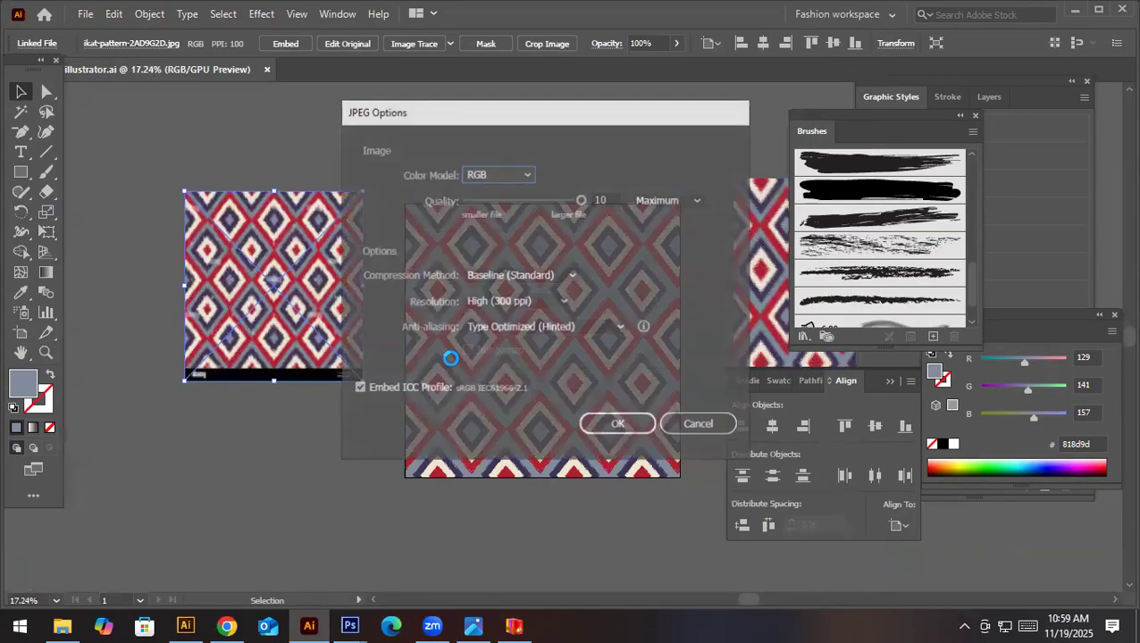
key("Return")
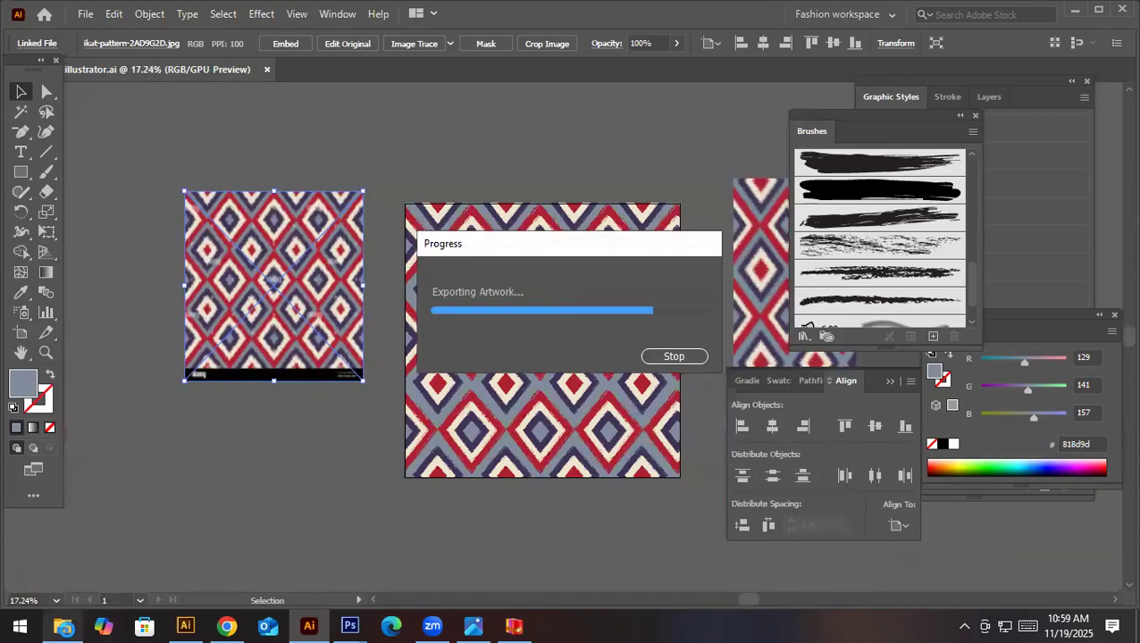
- Switch to File Explorer and look through the pattern and scarf design files in the 3 Days workshop material folder
left_click(64, 627)
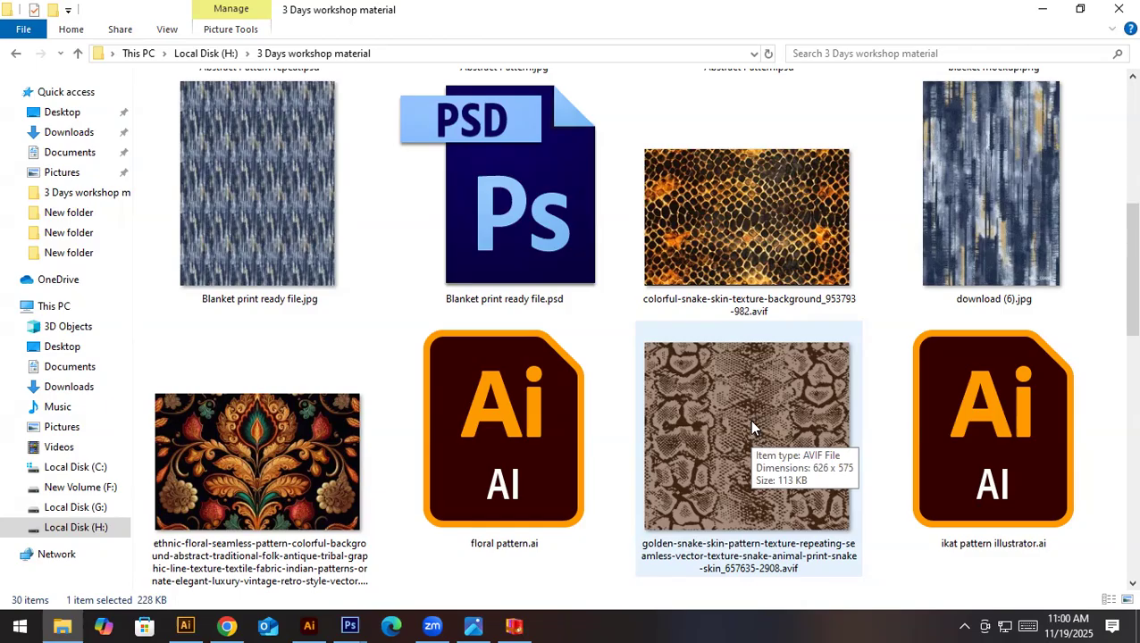
scroll(748, 420, "down", 3)
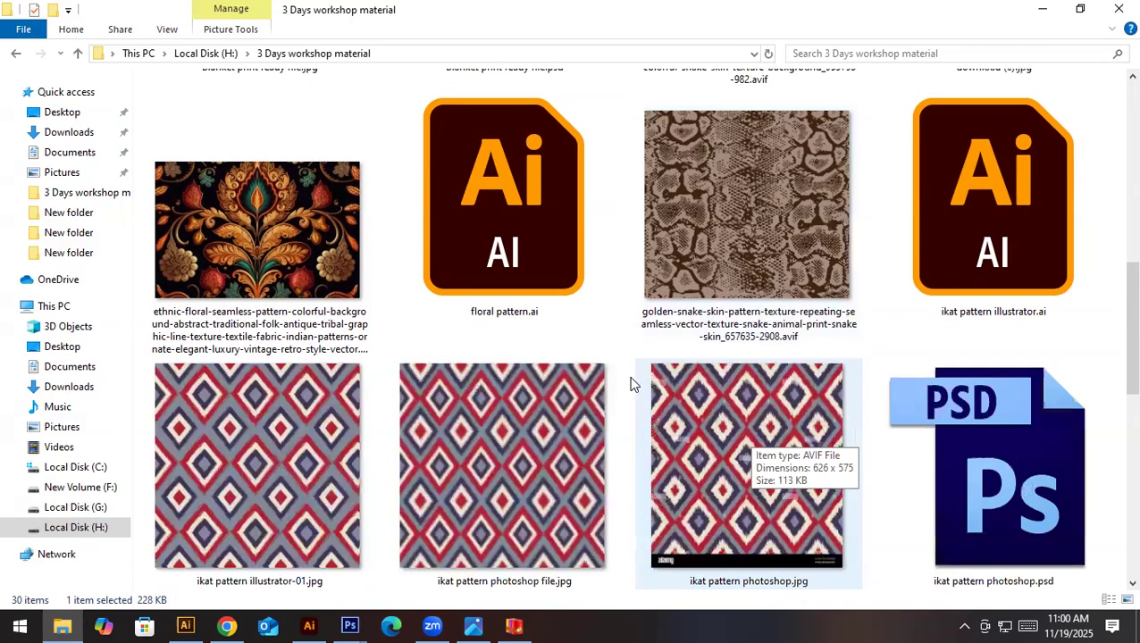
scroll(631, 381, "up", 3)
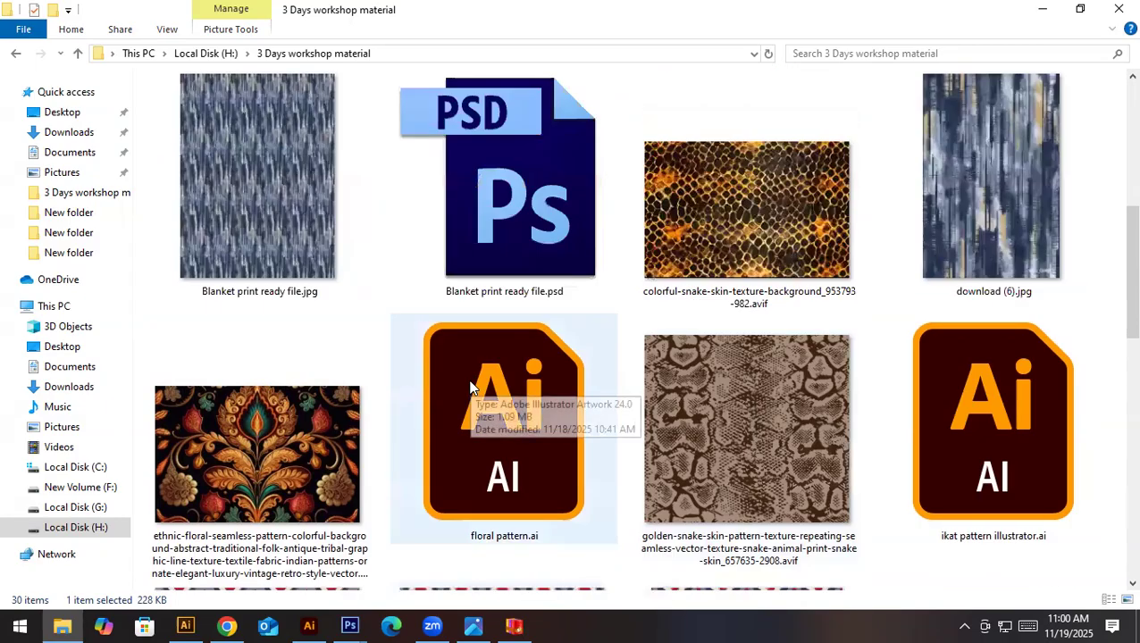
left_click(1015, 176)
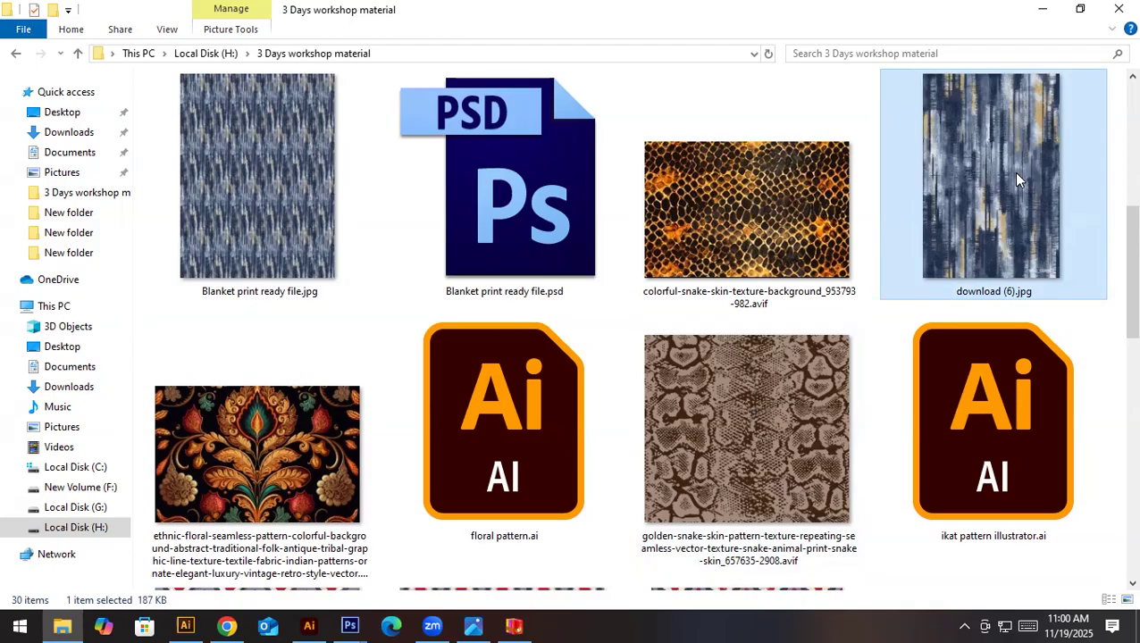
left_click(351, 477)
scroll(351, 477, "down", 2)
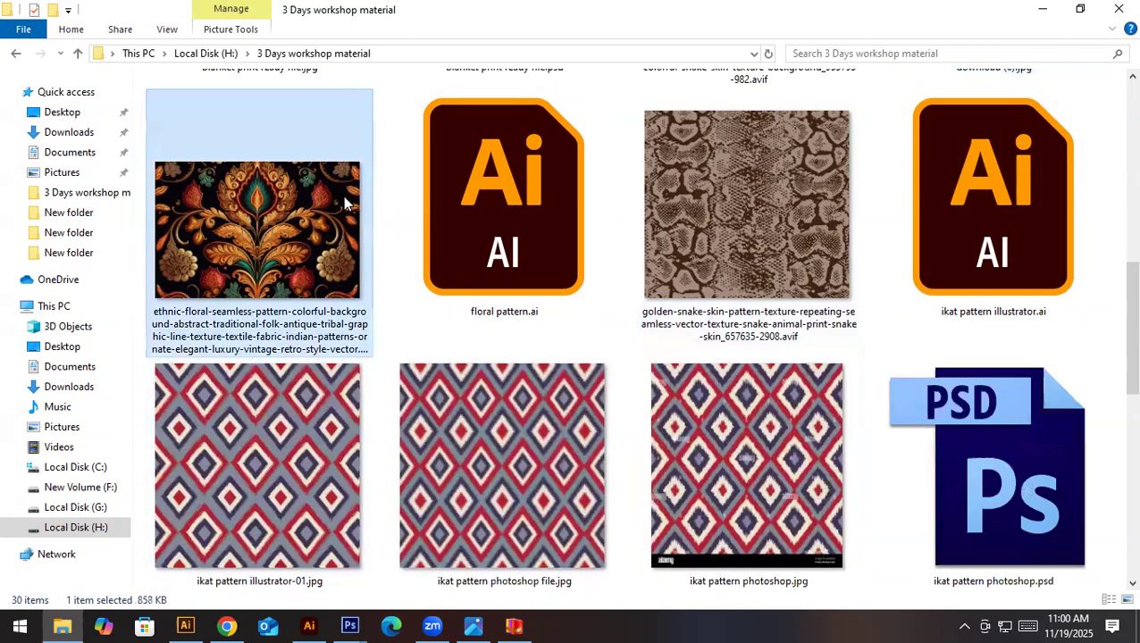
left_click(414, 449)
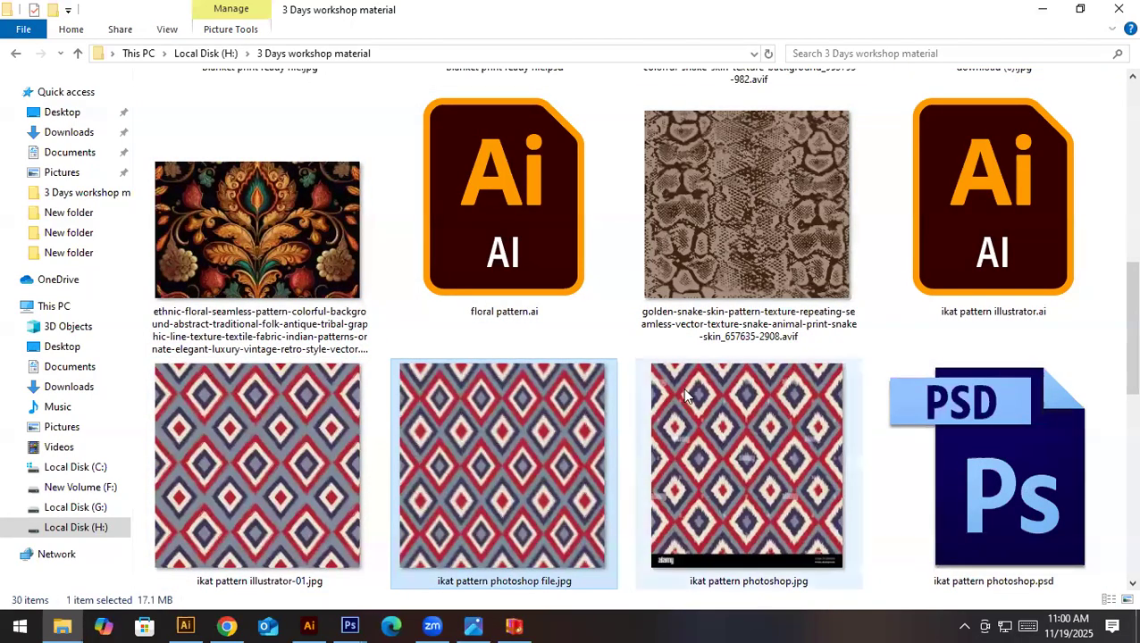
scroll(685, 394, "down", 2)
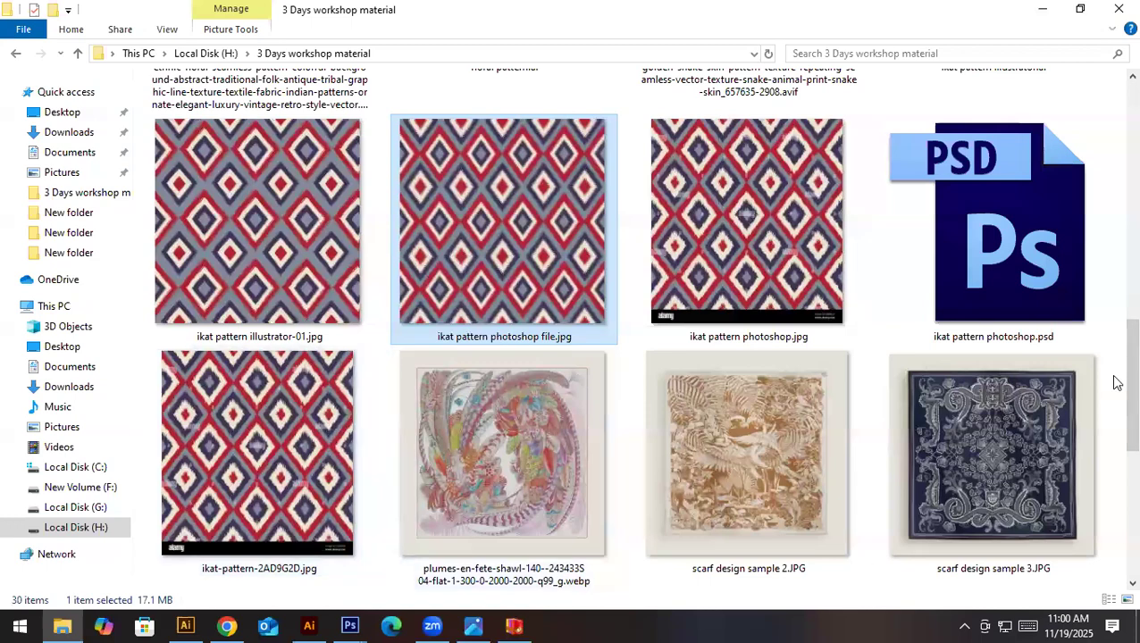
scroll(383, 461, "up", 2)
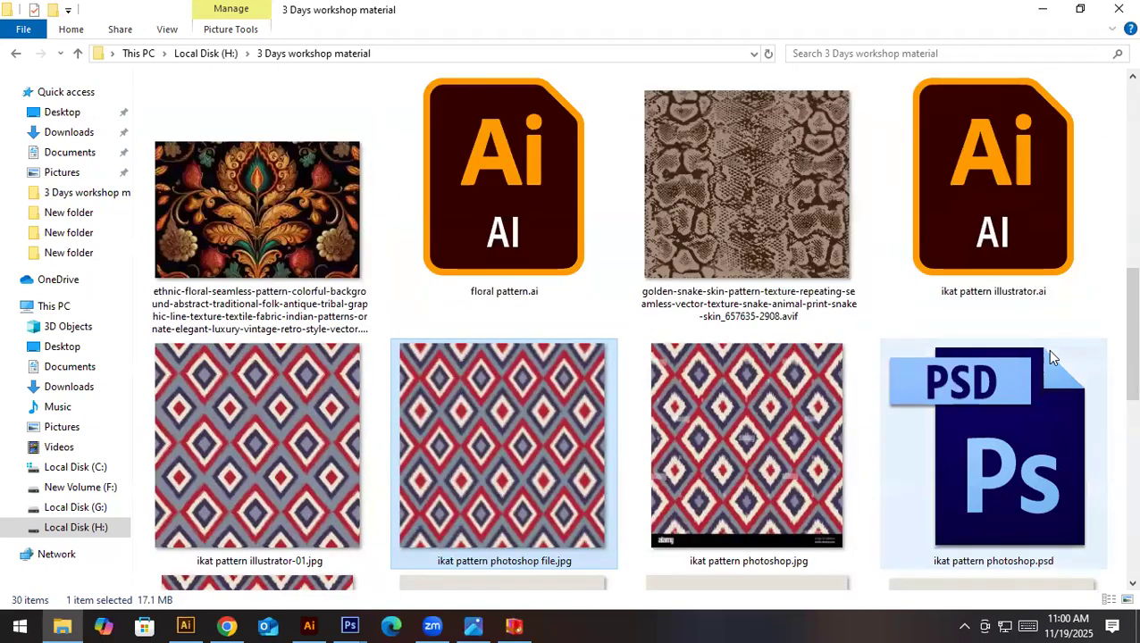
scroll(1050, 357, "down", 4)
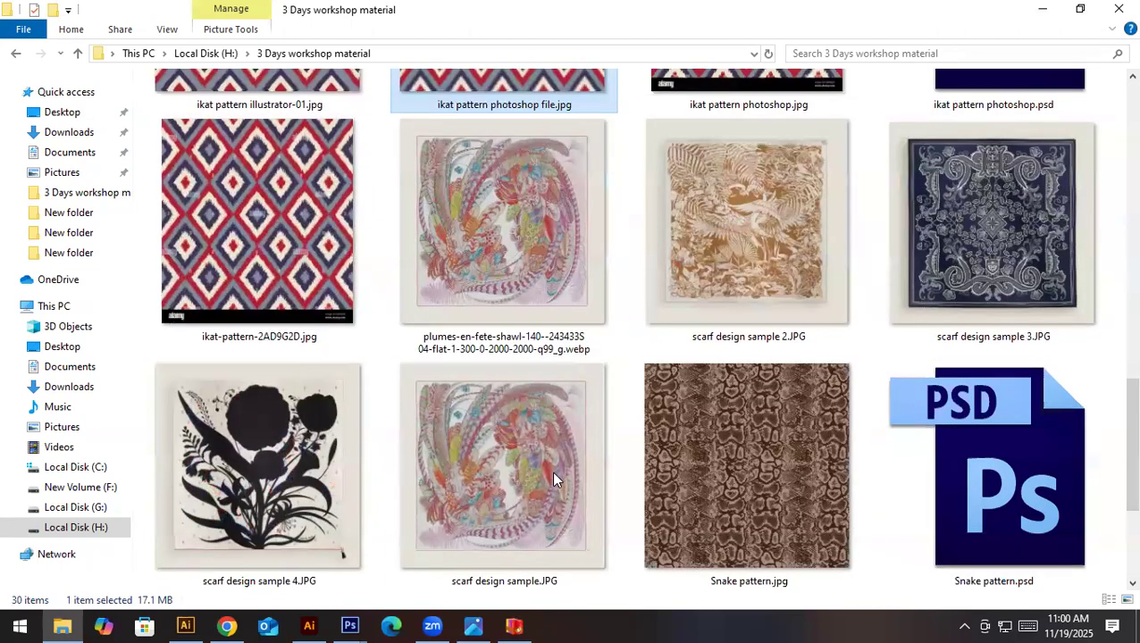
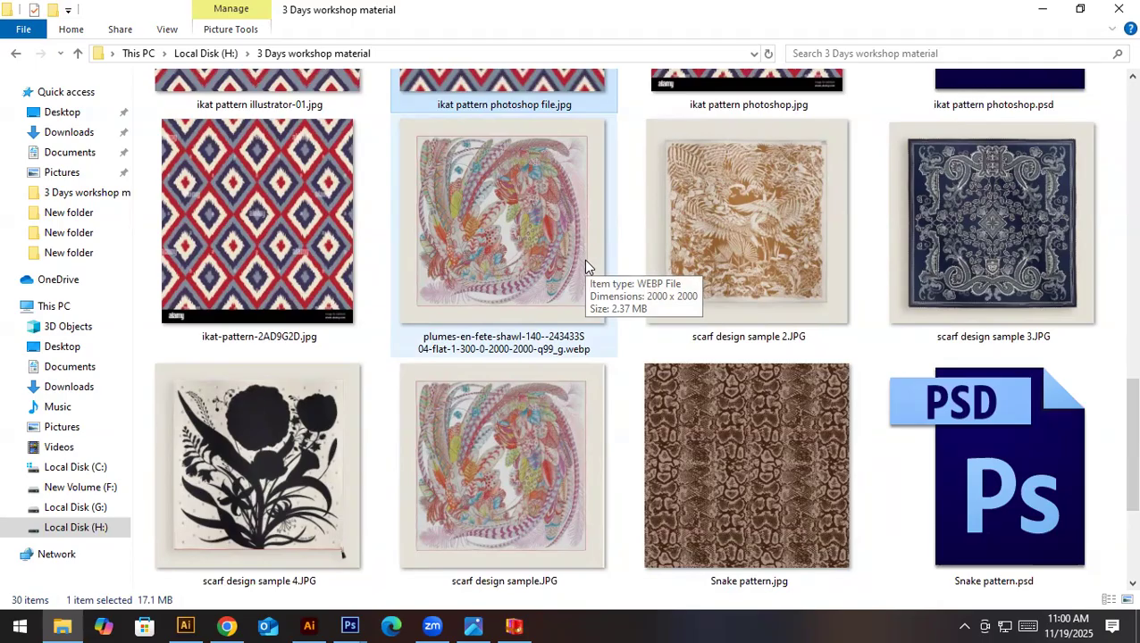
- View the ethnic floral seamless pattern JPG from the workshop folder up close, and close the image viewer
left_click(585, 263)
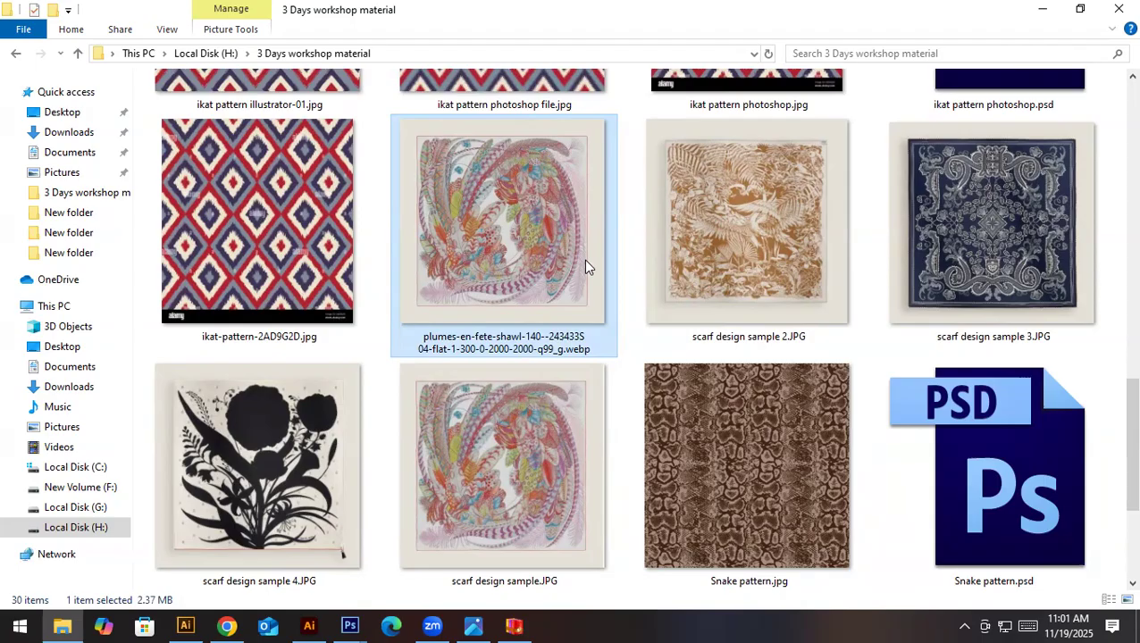
scroll(583, 259, "up", 5)
left_click(158, 481)
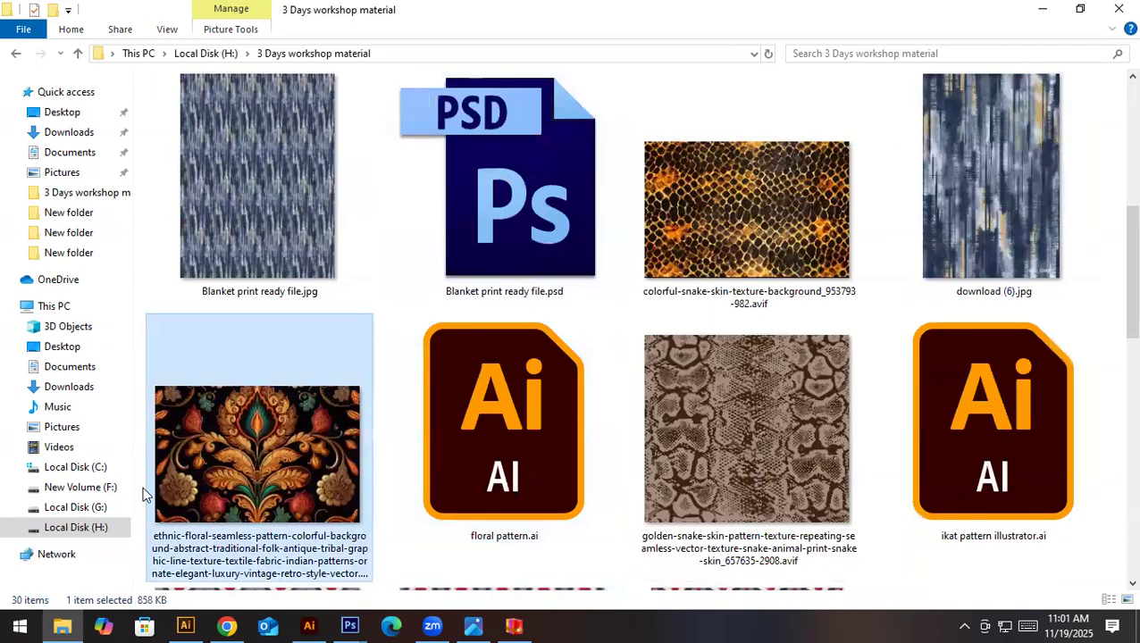
key("Return")
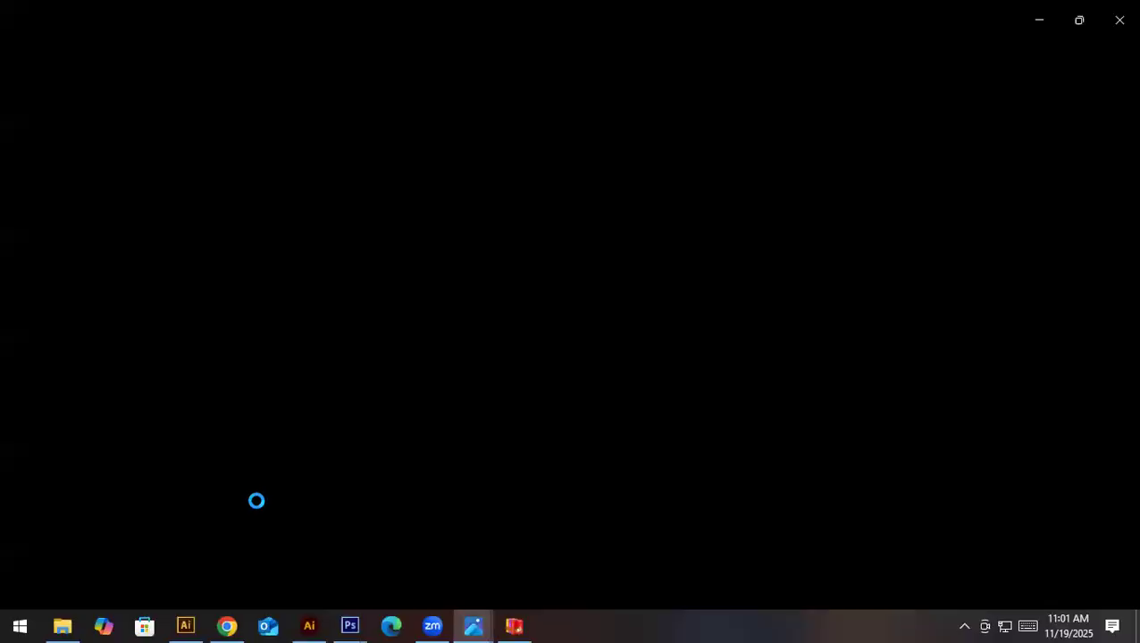
scroll(639, 397, "up", 5)
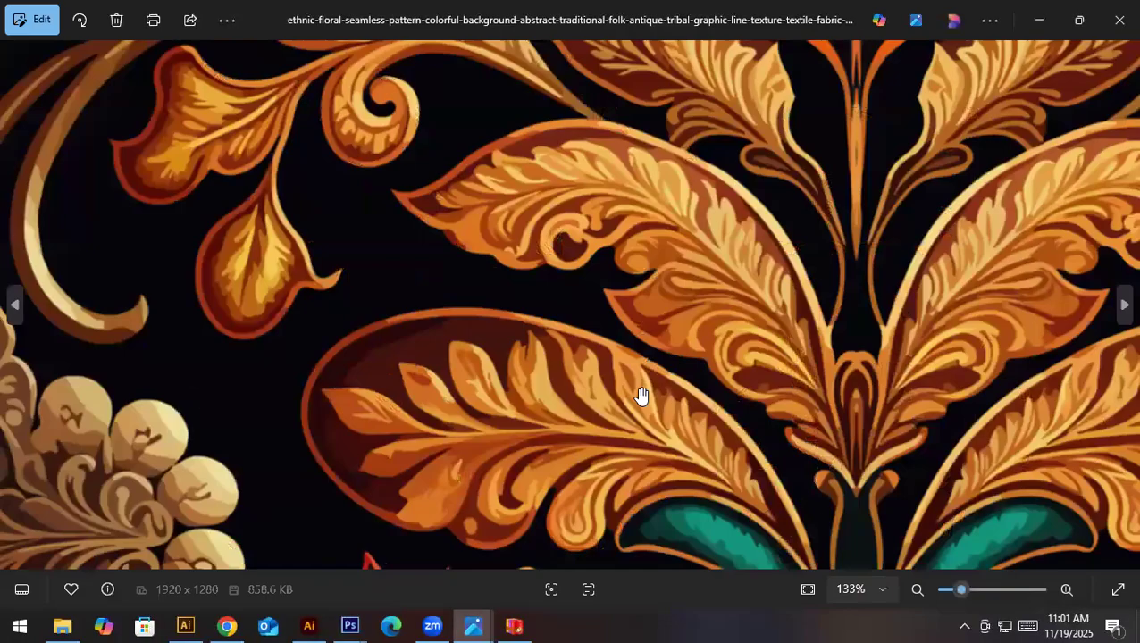
scroll(639, 397, "down", 5)
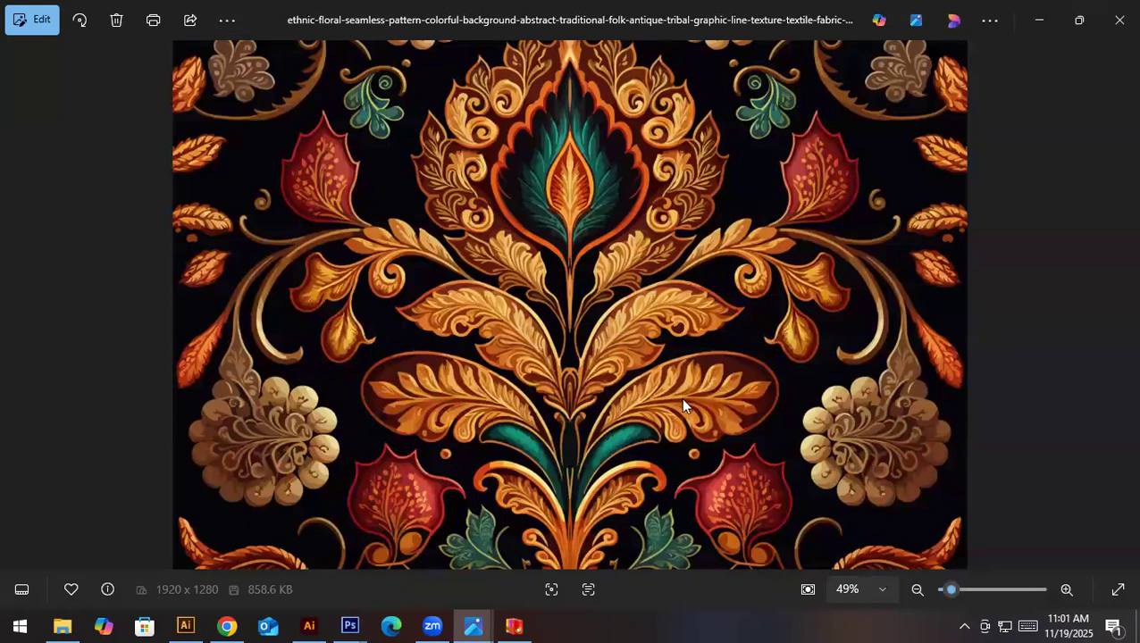
left_click(1116, 14)
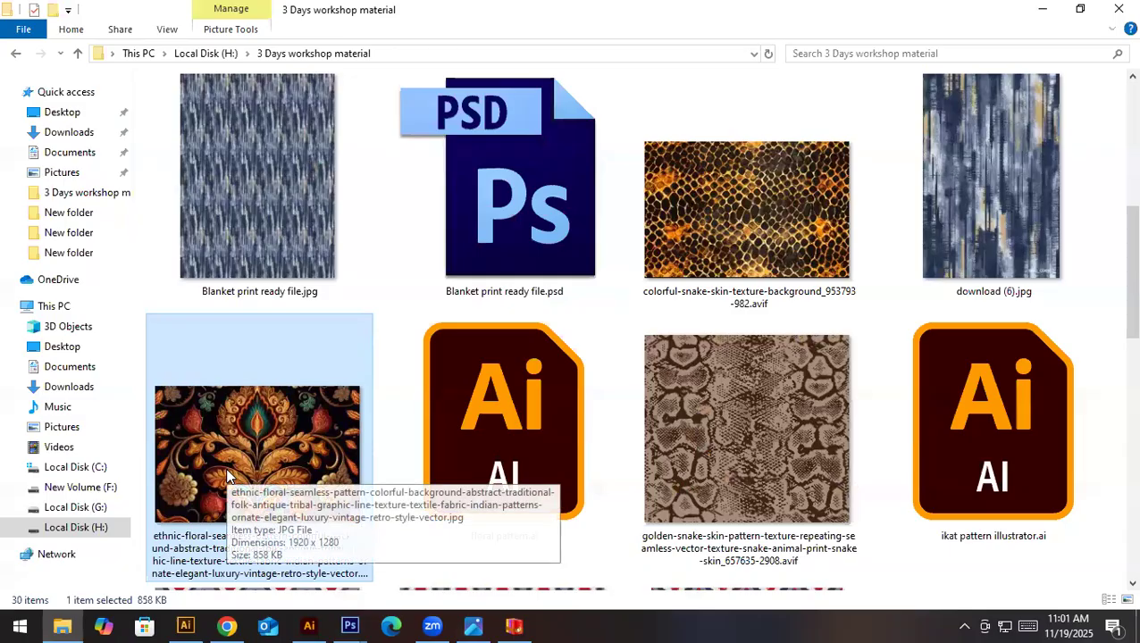
- Switch to Chrome and run a Google image search in a new tab with the ethnic floral seamless pattern JPG
left_click(218, 625)
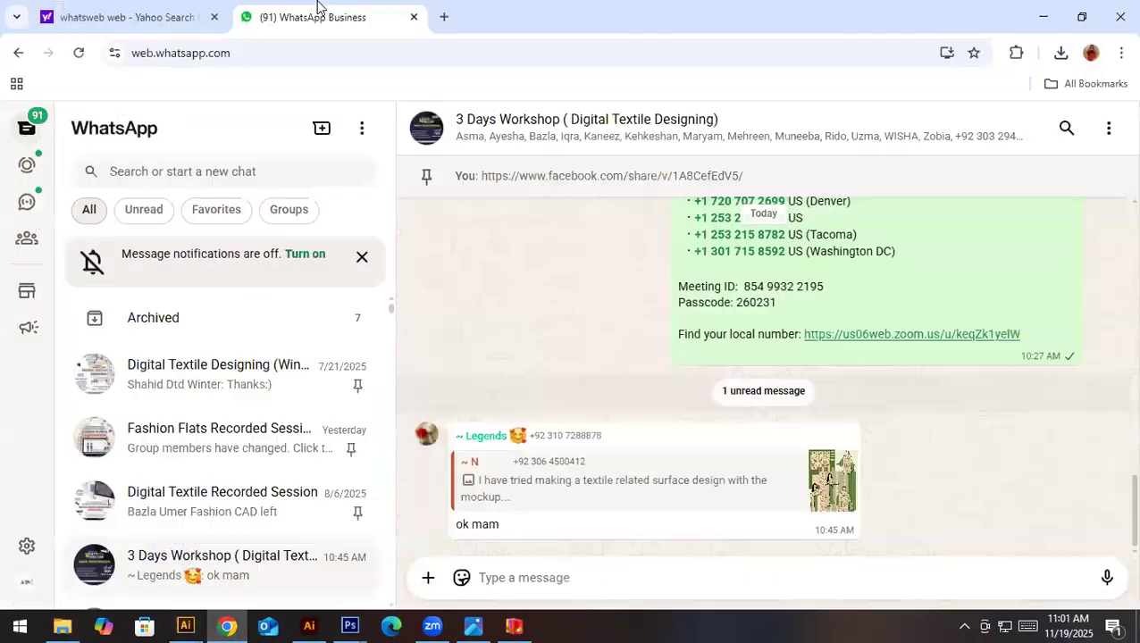
left_click(437, 18)
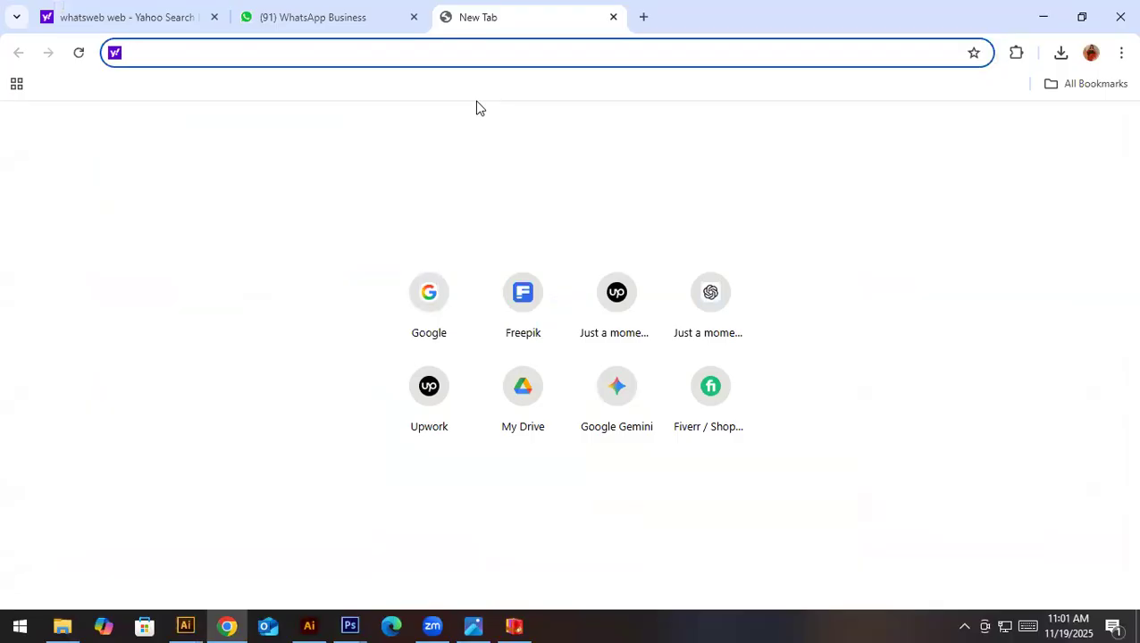
type("go")
key("Return")
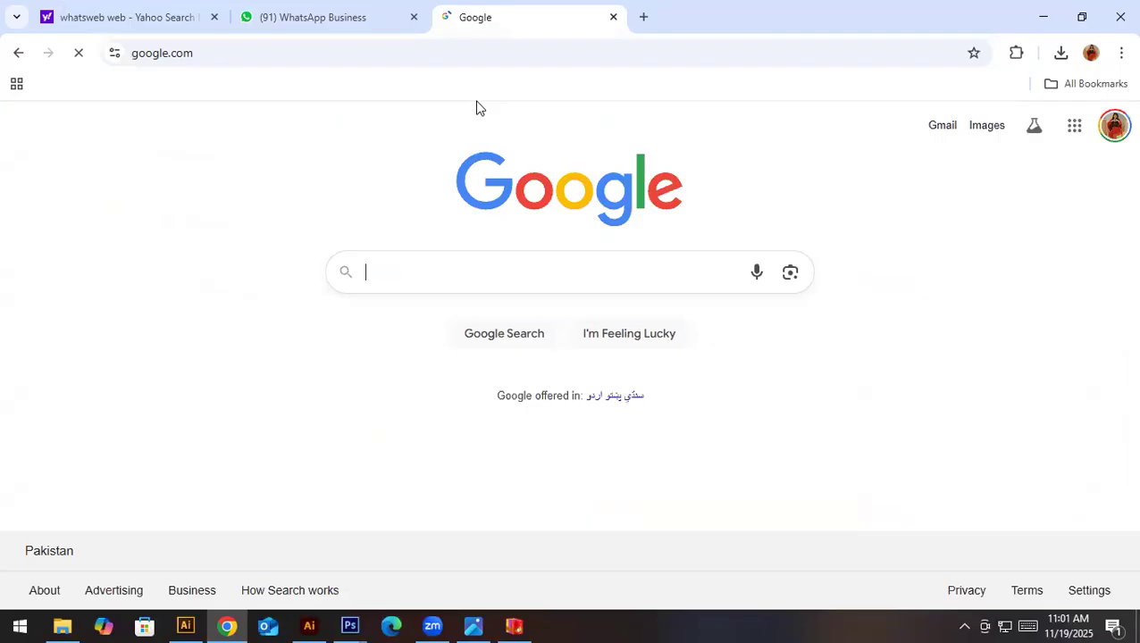
left_click(791, 277)
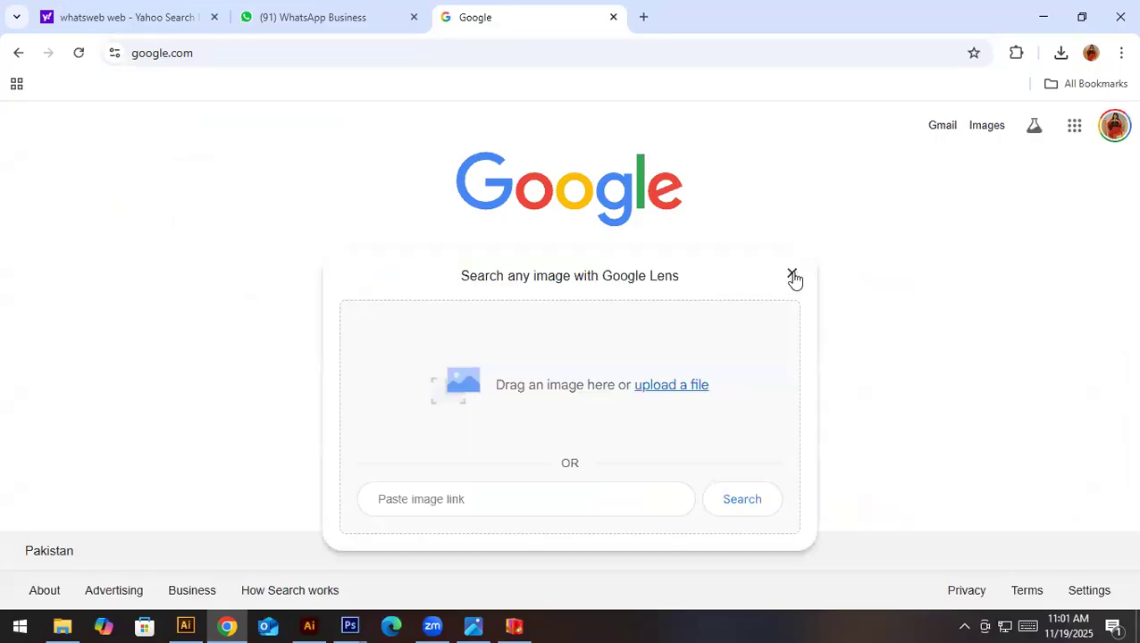
left_click(663, 389)
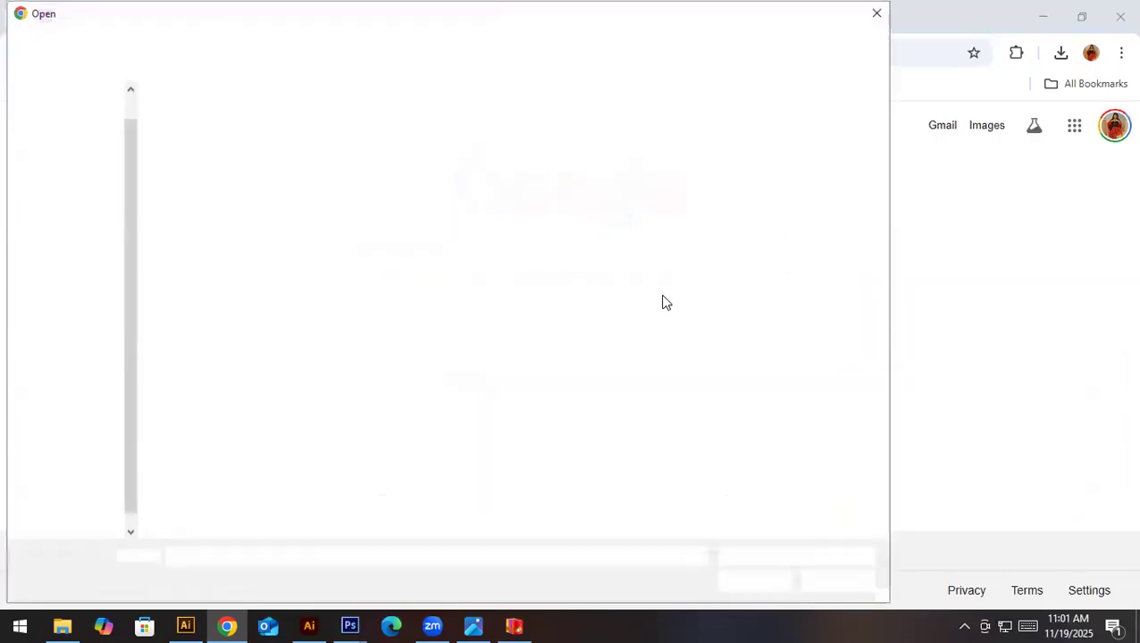
double_click(194, 277)
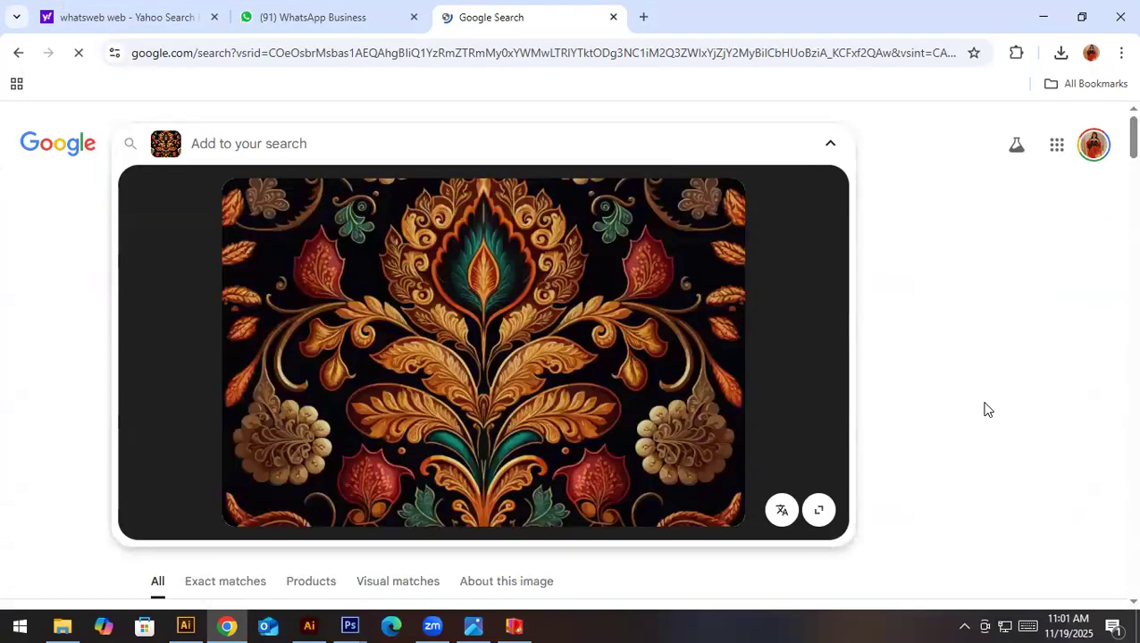
- Open the list of exact matches from the Vecteezy damask pattern under the visual matches
scroll(986, 409, "down", 6)
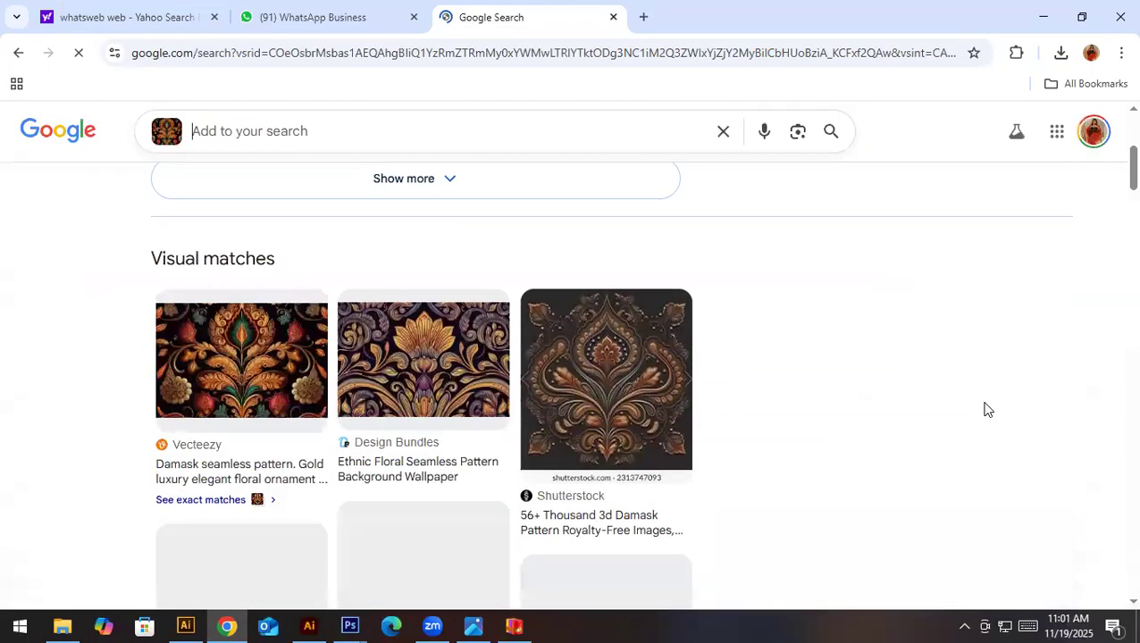
scroll(410, 417, "down", 1)
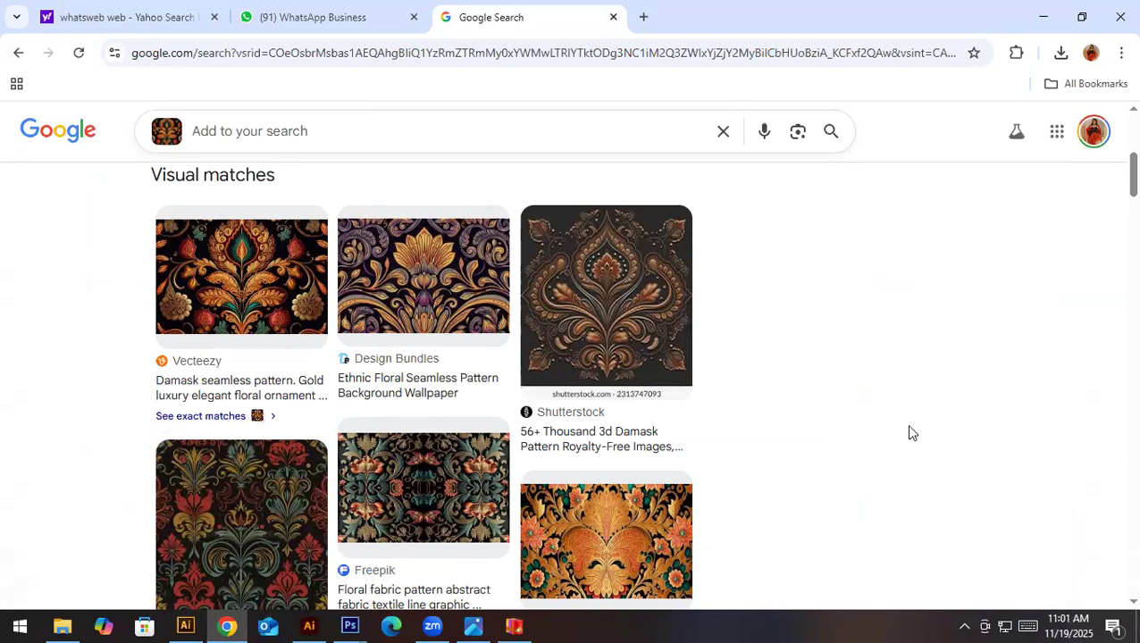
left_click(213, 419)
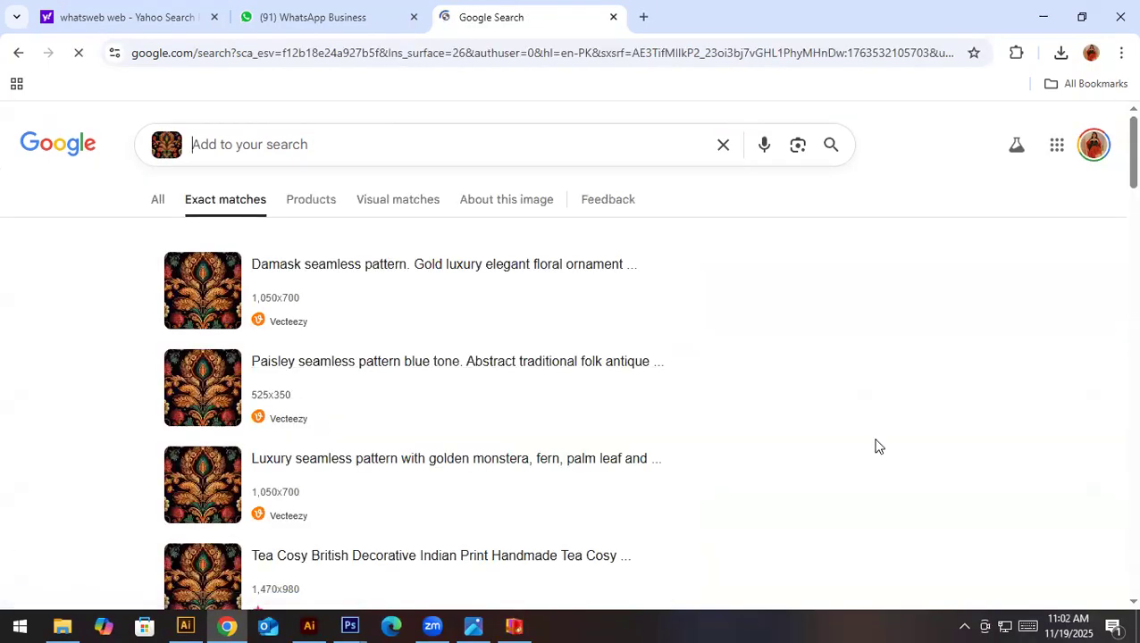
- Check the Vecteezy page of the "Damask seamless pattern" match for the source image, and return to the matches
left_click(365, 266)
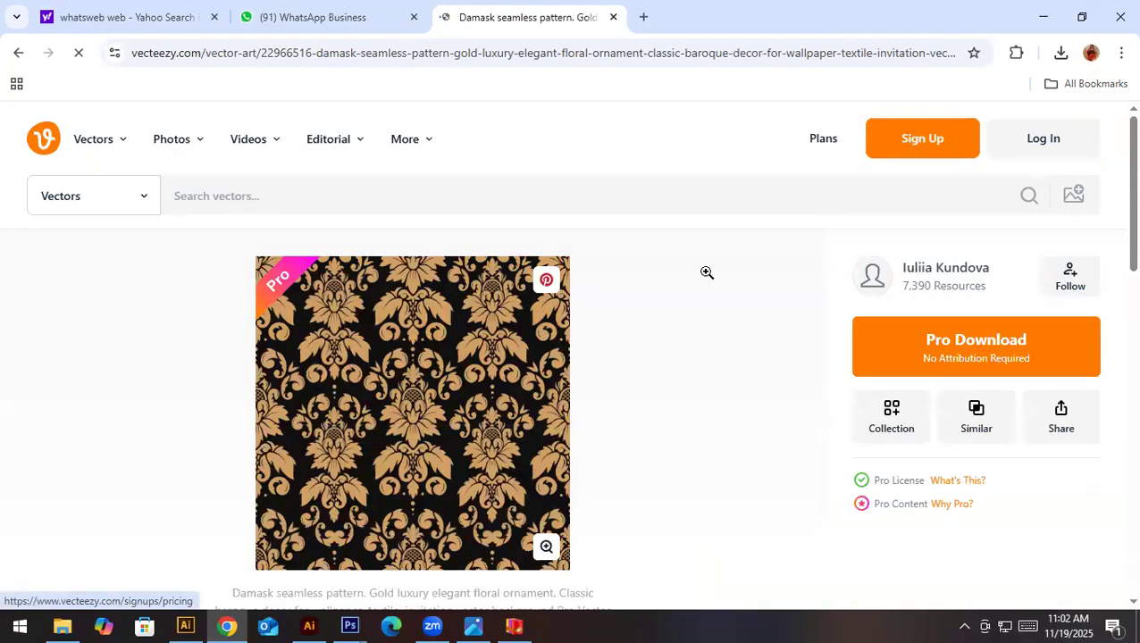
scroll(867, 427, "down", 10)
scroll(867, 427, "up", 5)
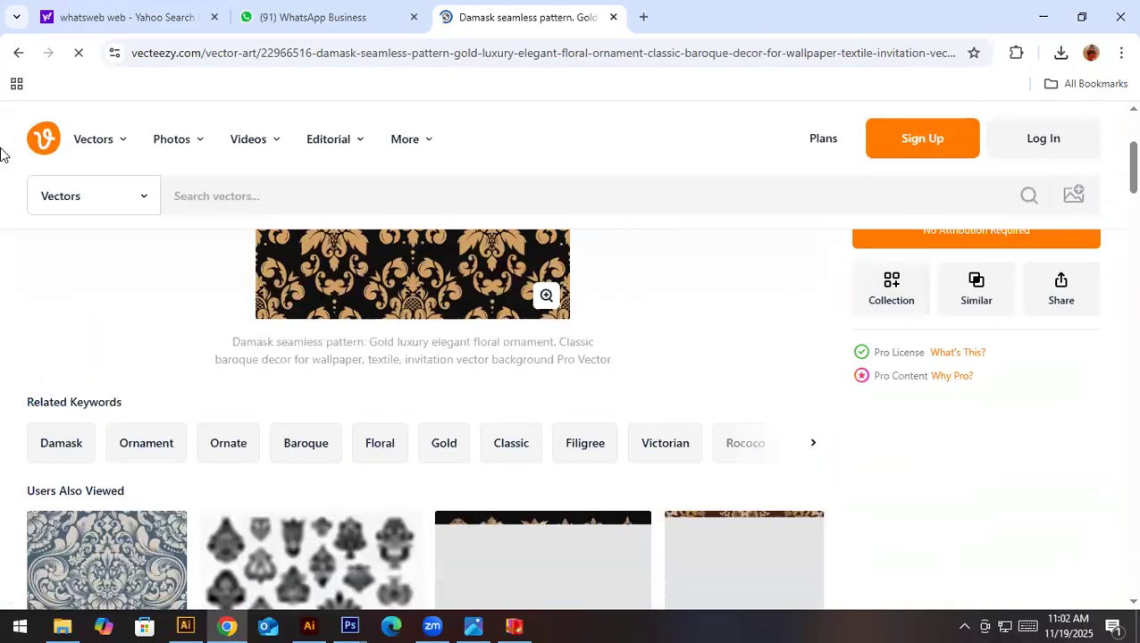
left_click(21, 55)
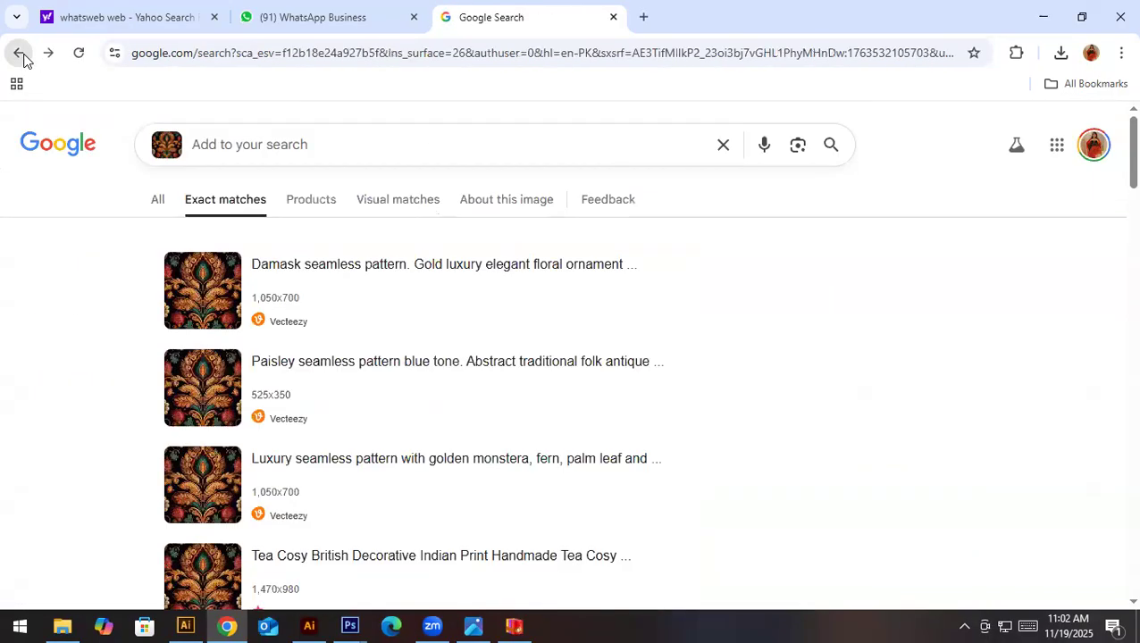
- Check the "Paisley seamless pattern blue tone" match on Vecteezy, dismissing the promotional pop-up, and return to the matches
left_click(480, 364)
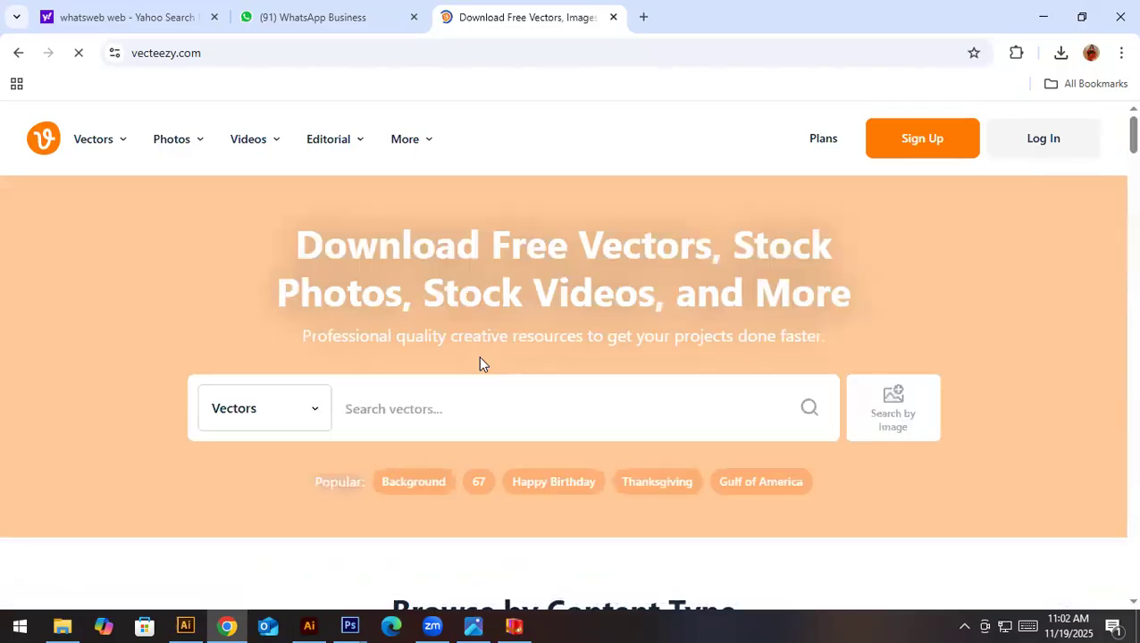
scroll(480, 358, "down", 3)
scroll(481, 358, "down", 7)
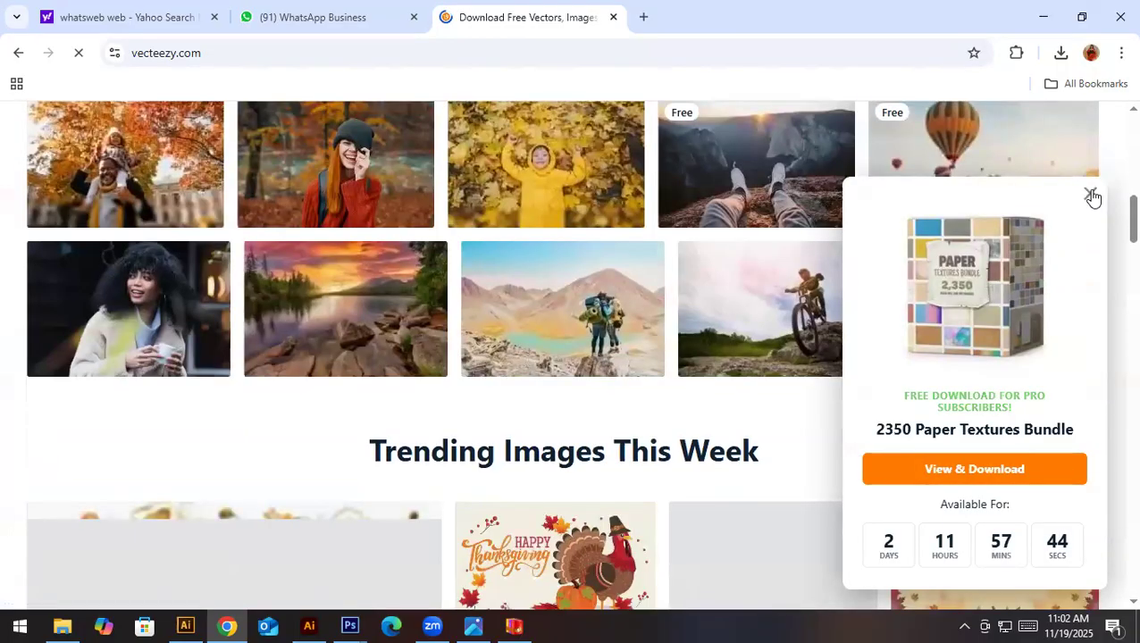
left_click(1091, 197)
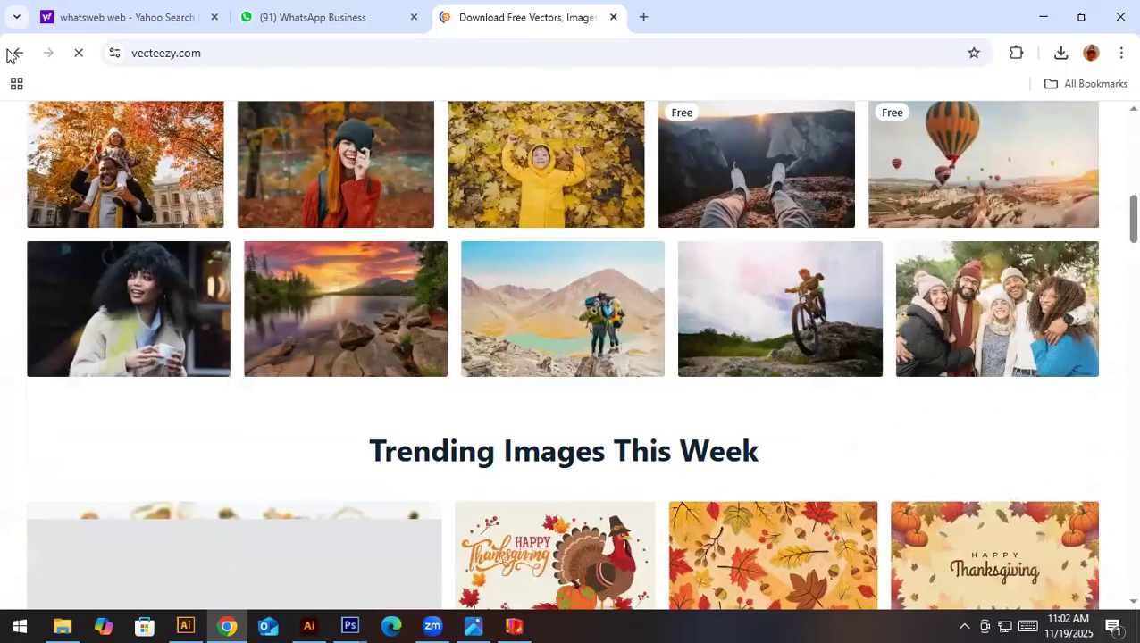
key("alt+Left")
- Check the Vecteezy page of the "Luxury seamless pattern with golden monstera" match, and return to the matches
scroll(477, 407, "down", 2)
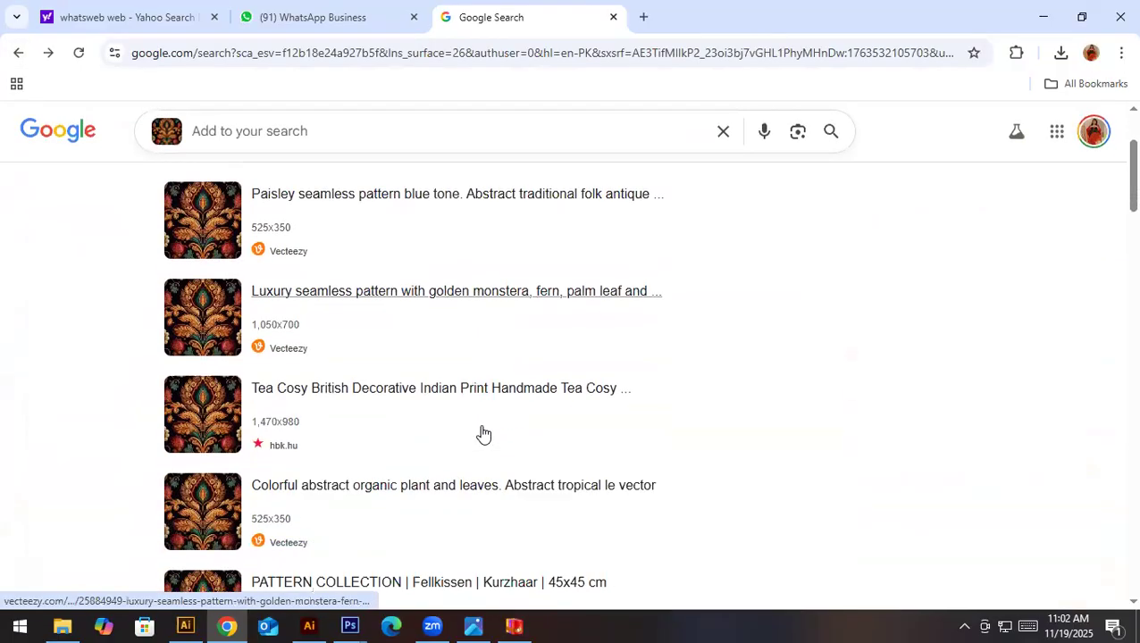
left_click(425, 298)
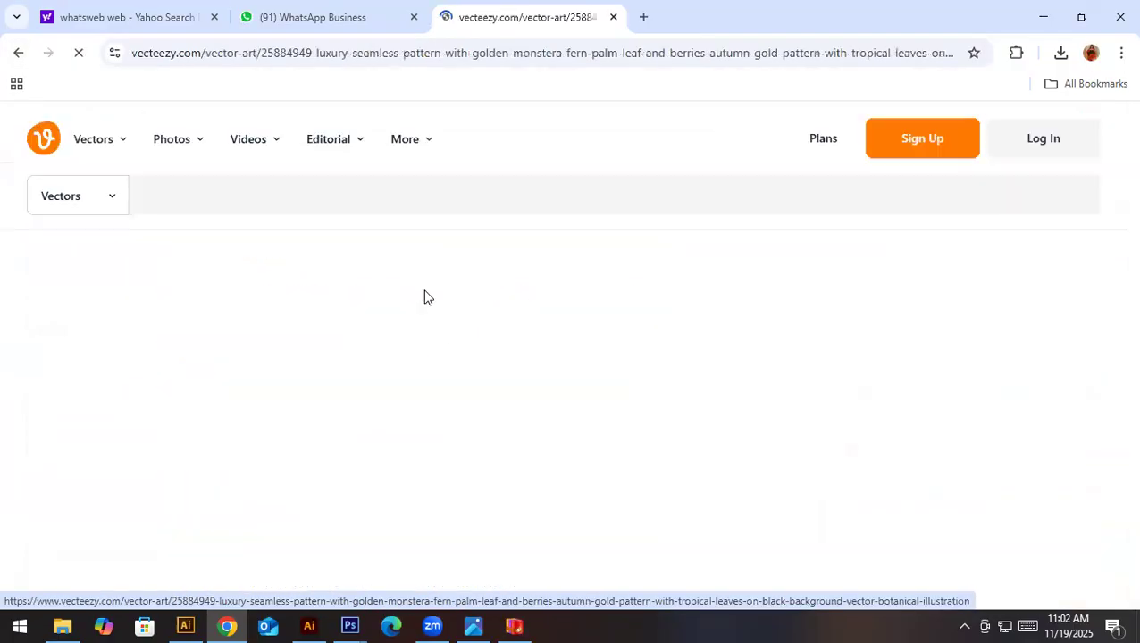
scroll(822, 378, "down", 3)
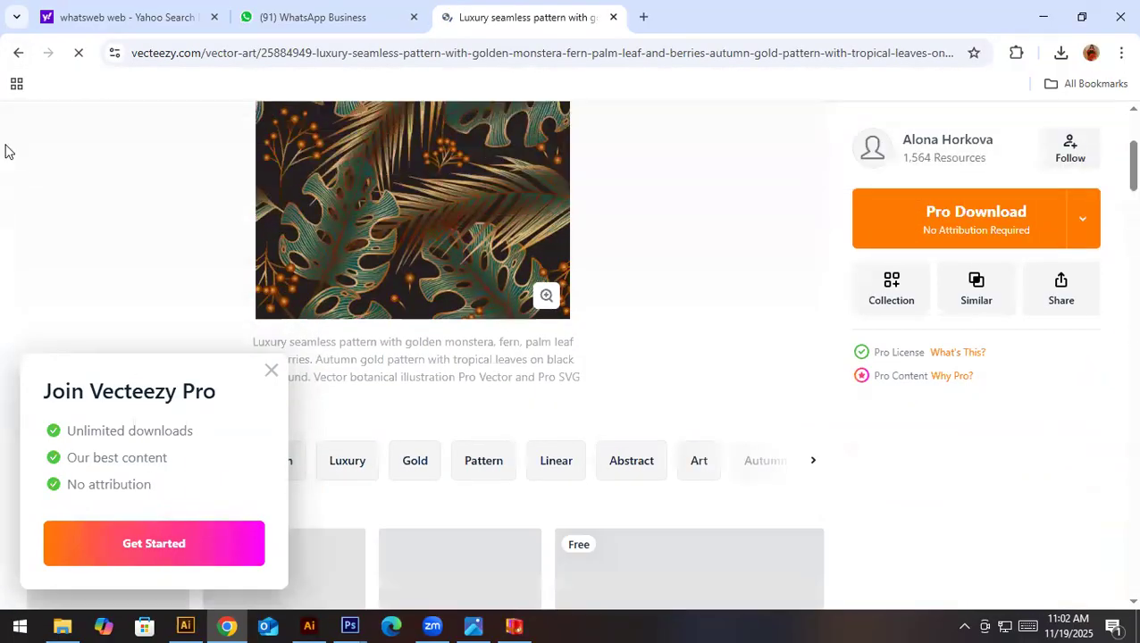
left_click(17, 53)
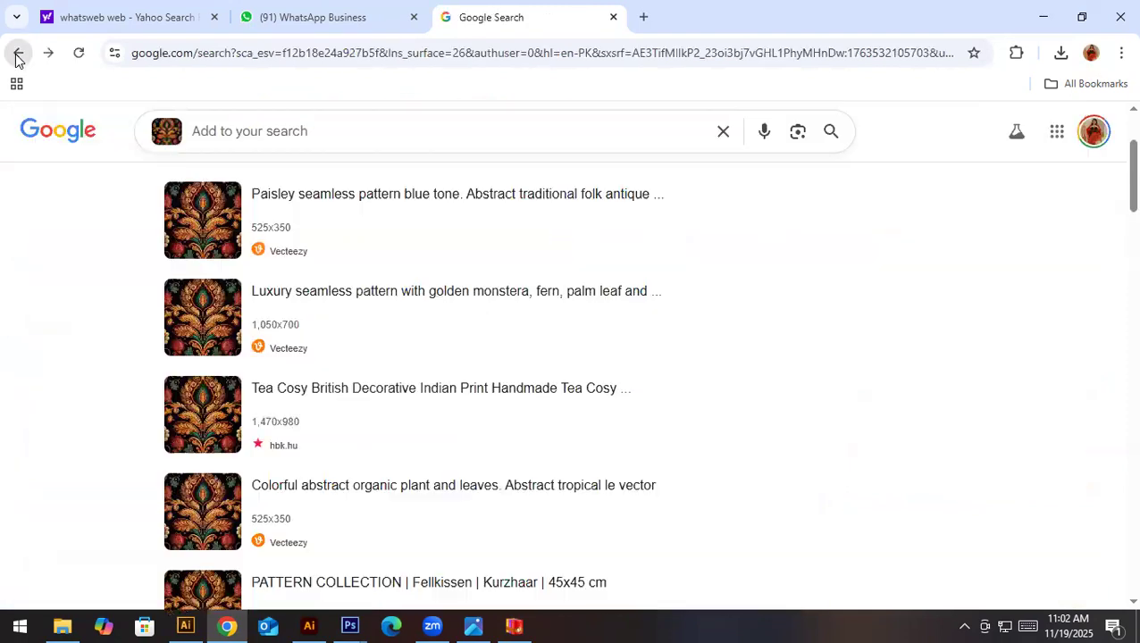
- Check the "PATTERN COLLECTION" and "Fabric Pattern Design" matches for the source image, and go back to the visual matches
scroll(781, 456, "down", 3)
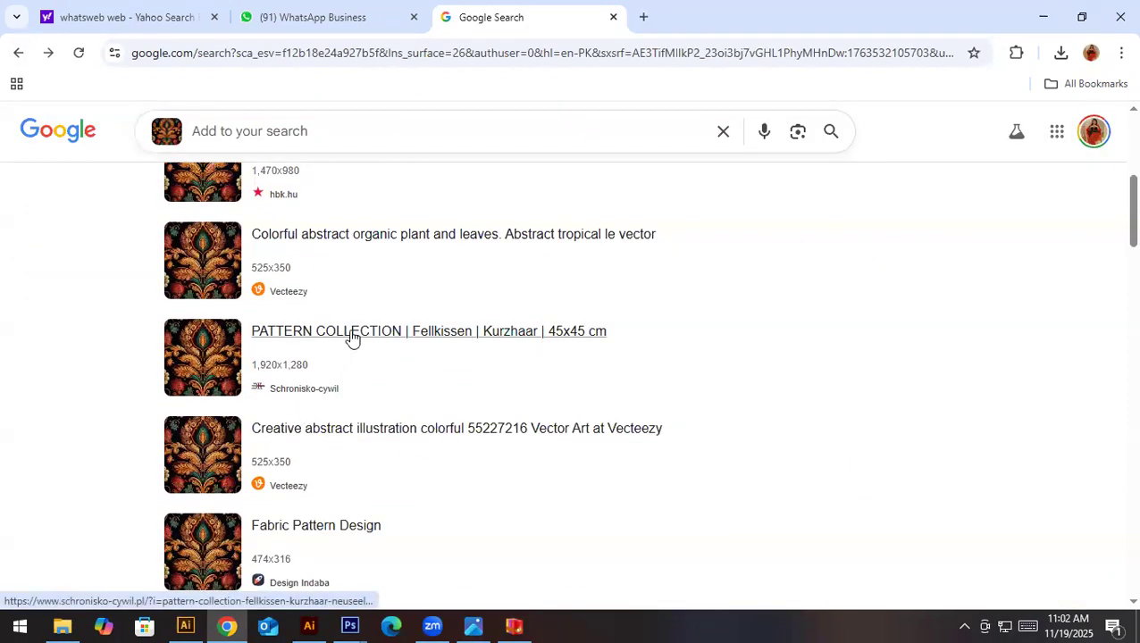
left_click(20, 53)
scroll(381, 388, "down", 3)
left_click(331, 277)
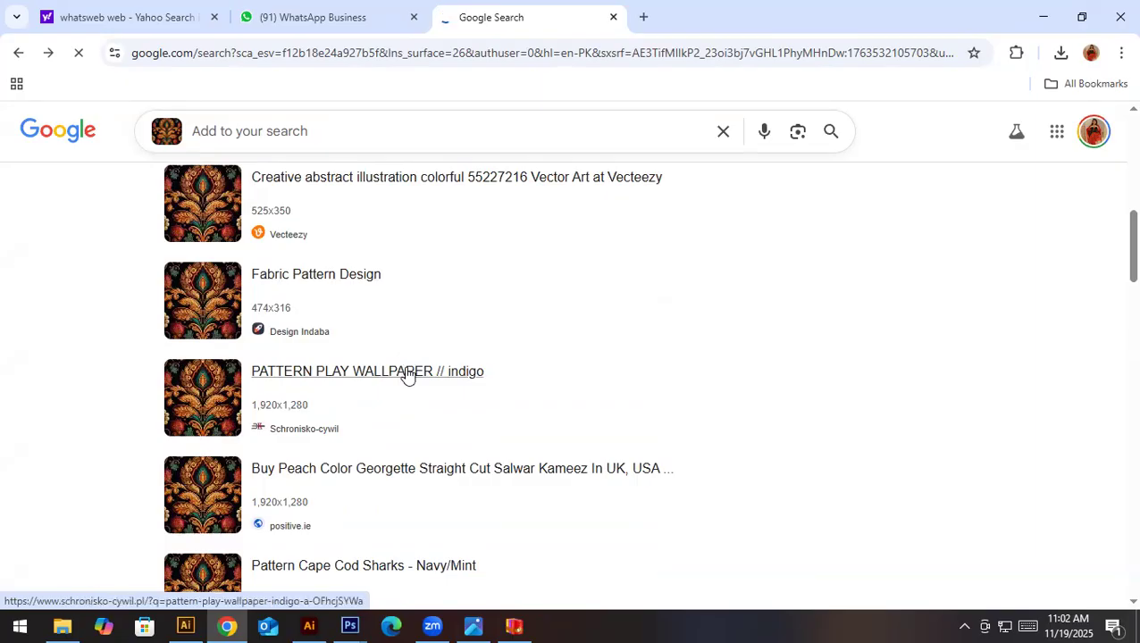
left_click(17, 56)
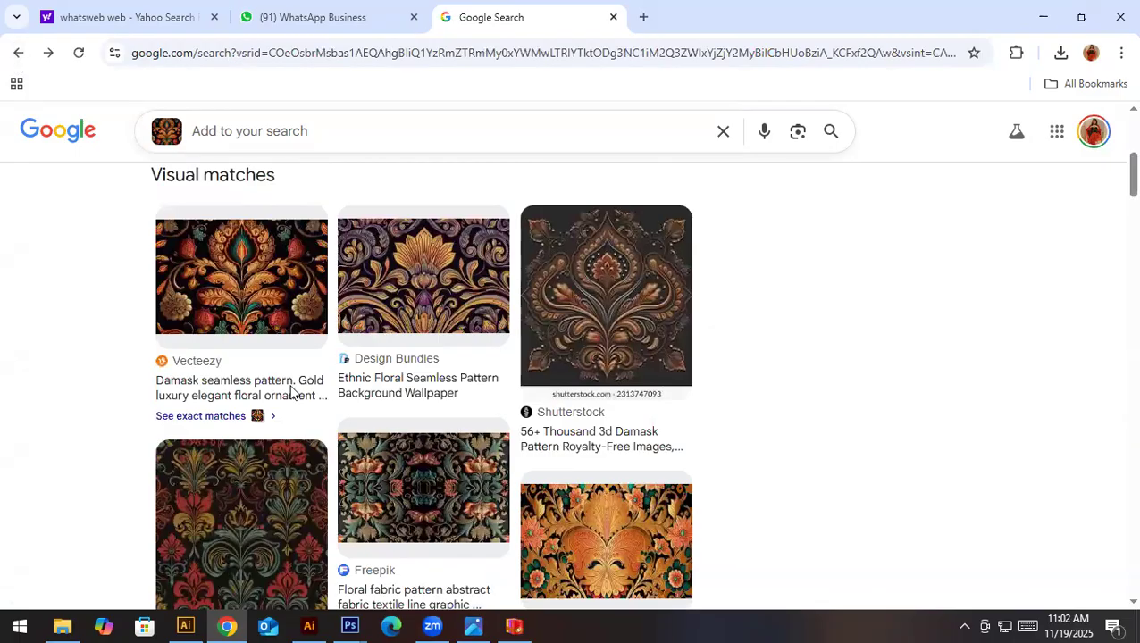
- Reopen the exact matches, check the "PATTERN PLAY WALLPAPER // indigo" page for the source image, and return to the list
left_click(190, 412)
scroll(552, 537, "down", 4)
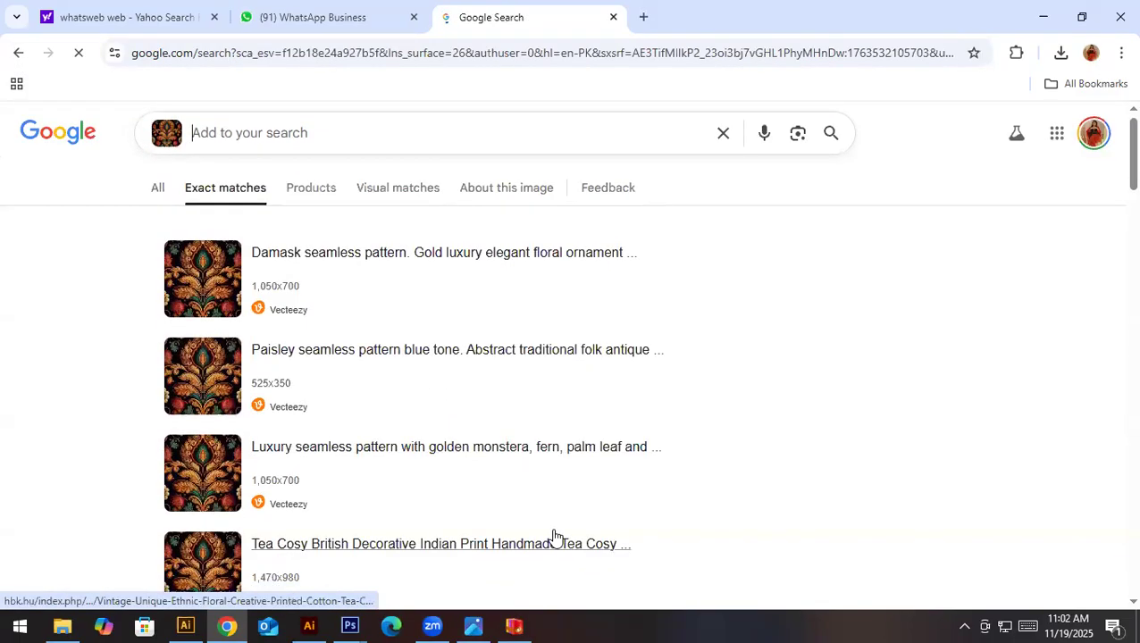
scroll(554, 538, "down", 3)
scroll(555, 537, "down", 2)
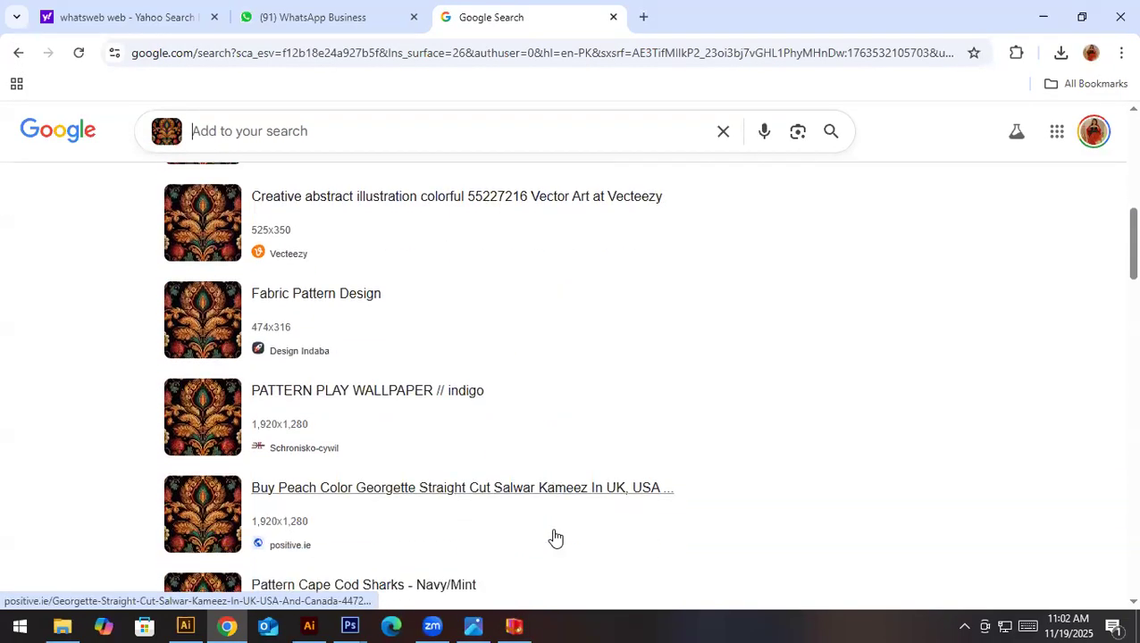
left_click(389, 382)
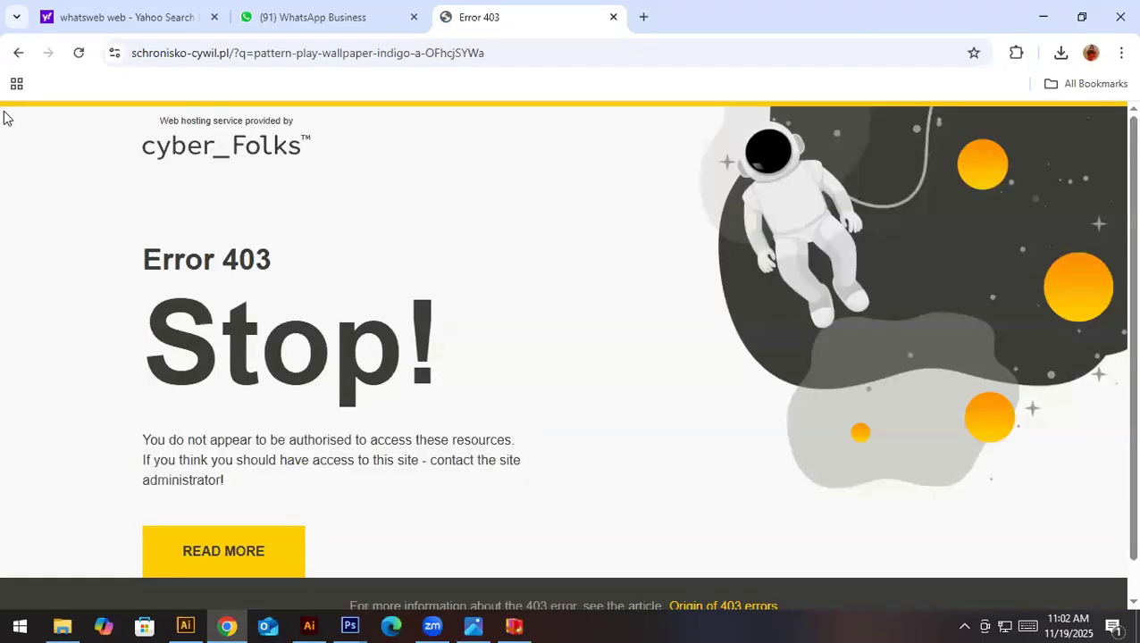
left_click(18, 55)
- Check the "Pattern Cape Cod Sharks - Navy/Mint" and HASHCART mandala matches for the source image
scroll(428, 486, "down", 1)
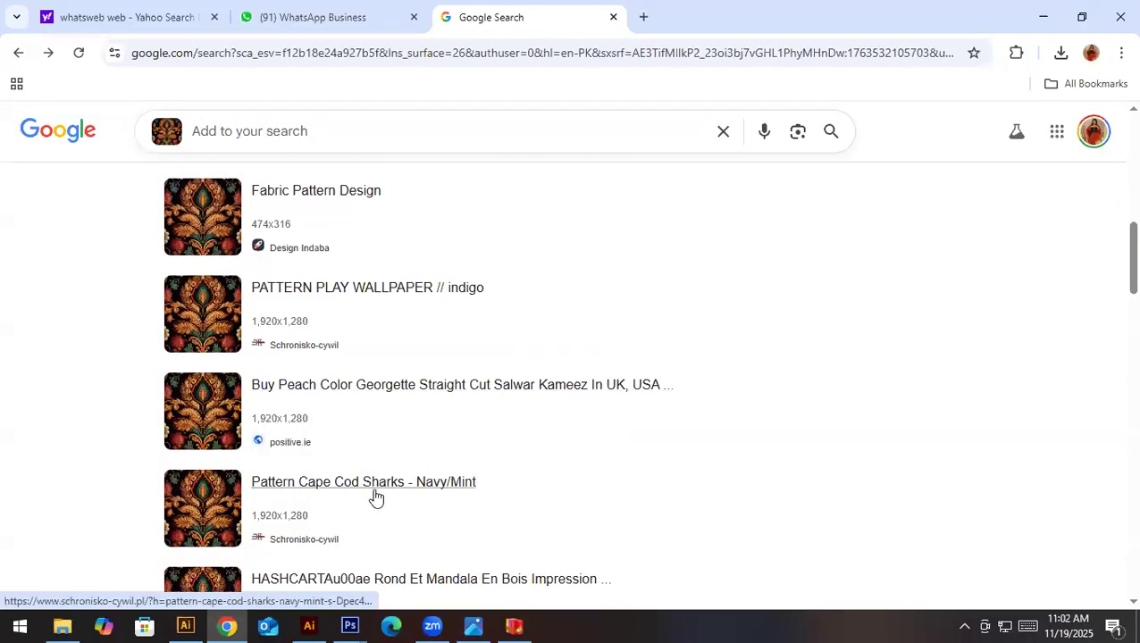
left_click(18, 53)
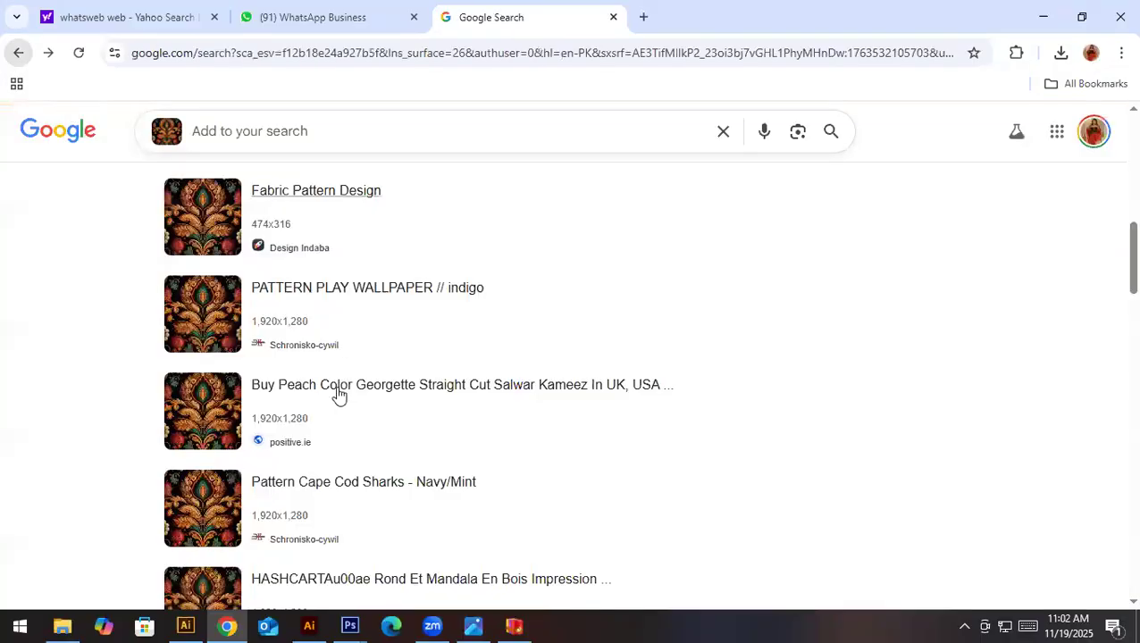
scroll(337, 399, "down", 4)
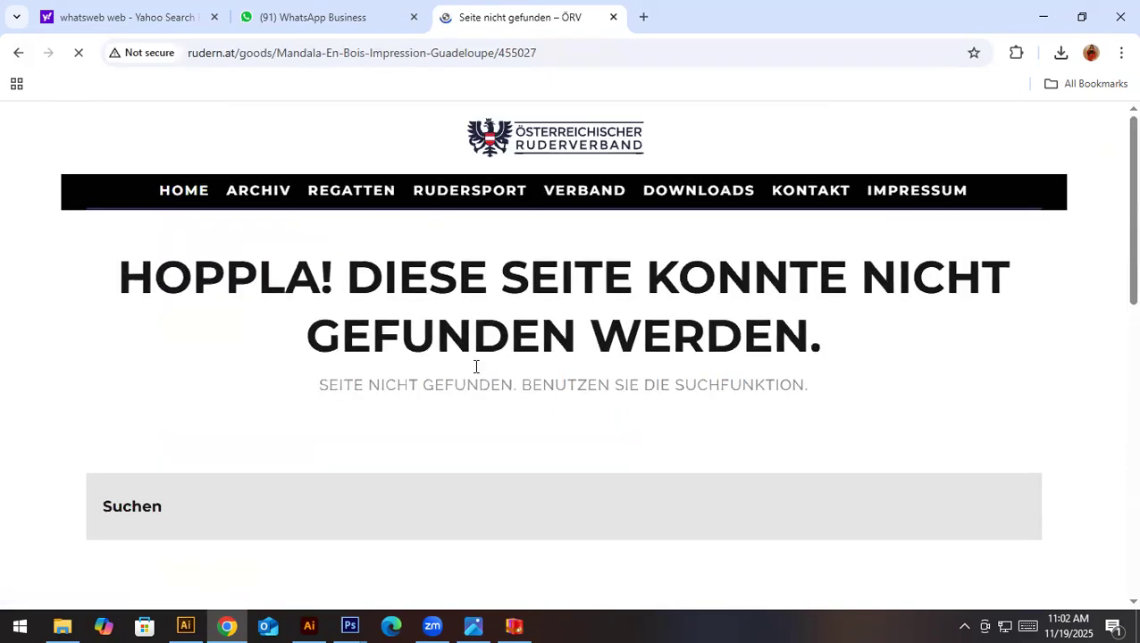
scroll(553, 384, "down", 10)
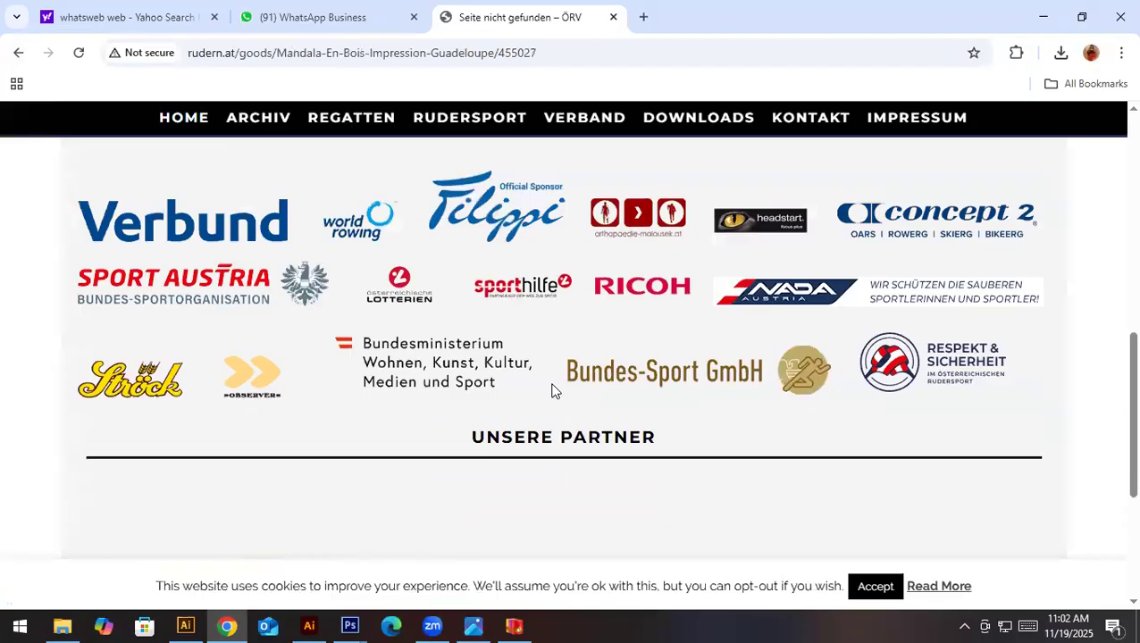
- Look over the opened "Mandala-En-Bois-Impression-Guadeloupe" page for the source image, and return to the exact matches
scroll(585, 286, "up", 8)
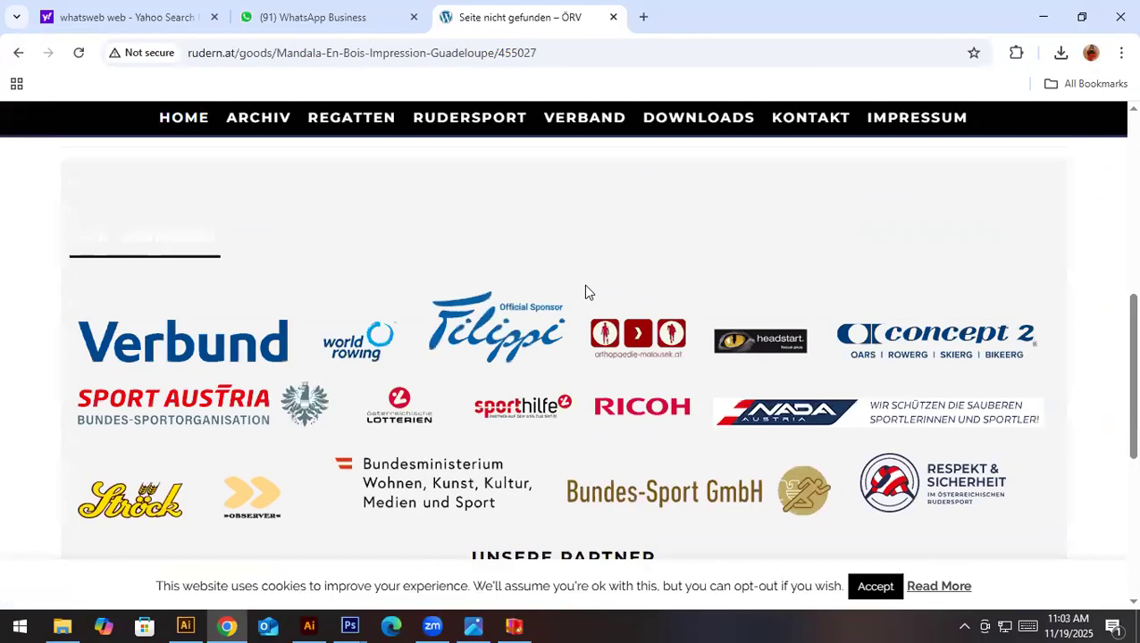
scroll(586, 286, "up", 2)
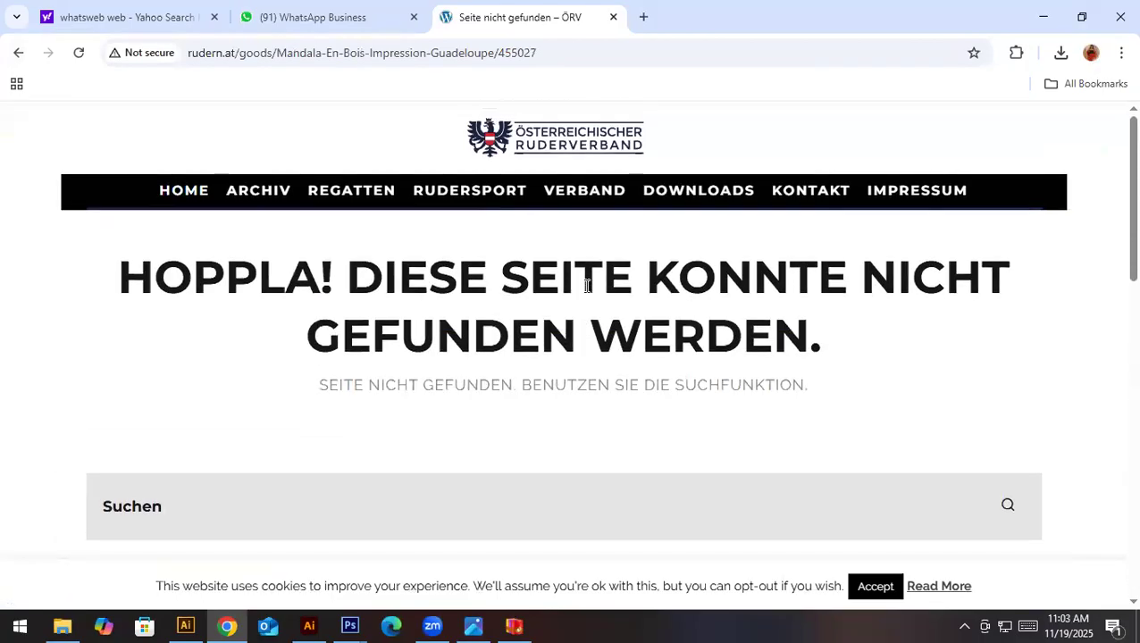
left_click(19, 53)
- Check the Vecteezy "mosaico sin costura modelo pastel tono" match for the source image, and go back to the visual matches
scroll(406, 442, "down", 4)
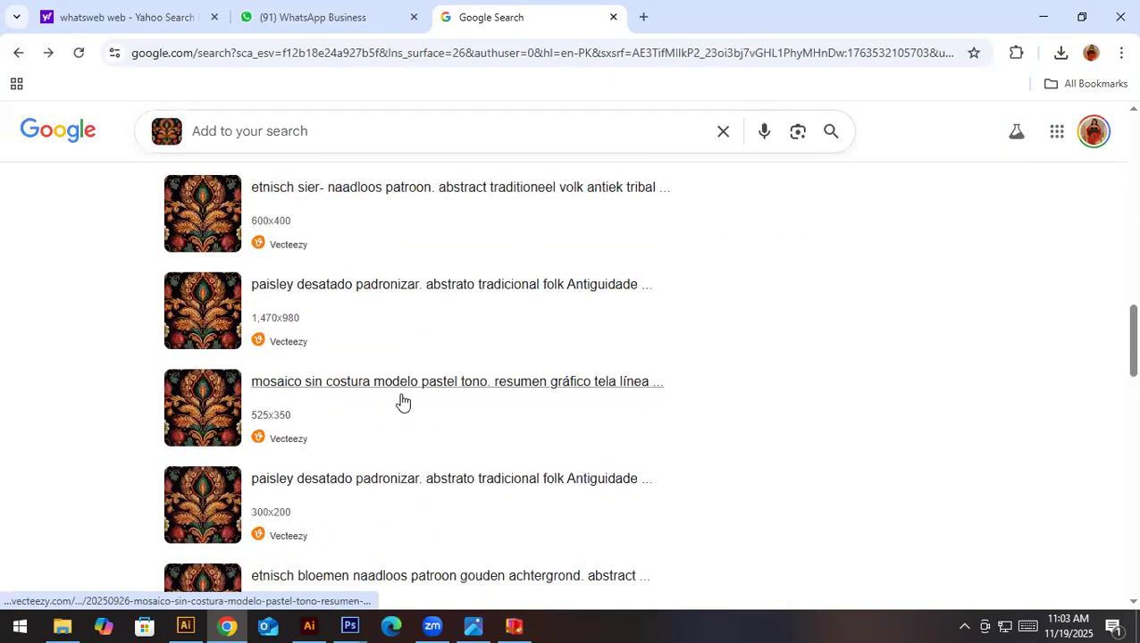
left_click(403, 385)
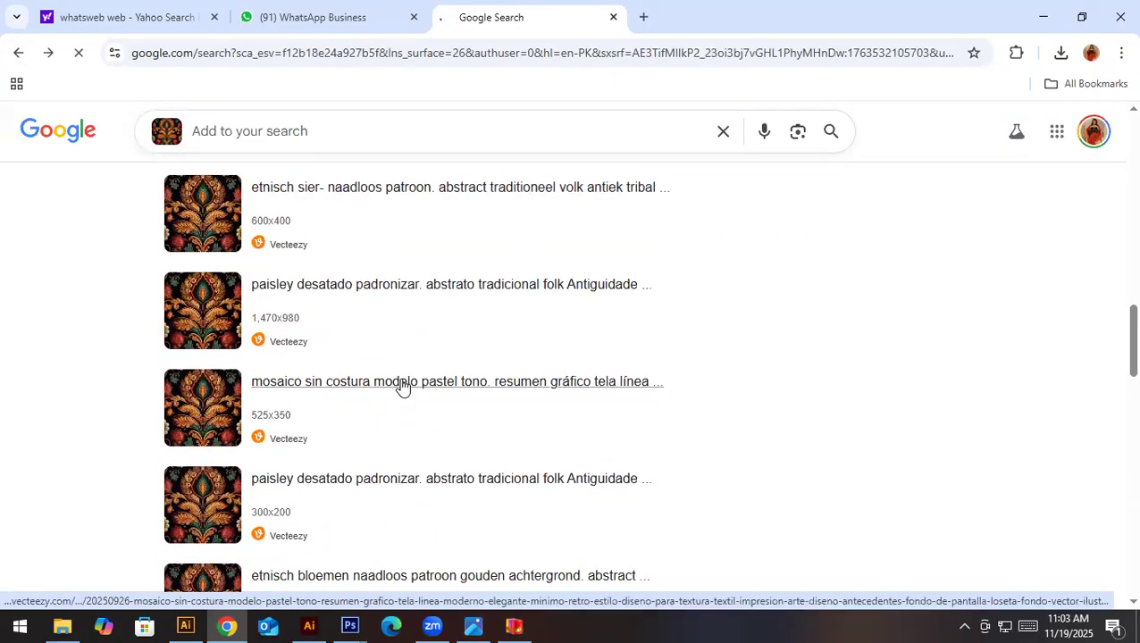
scroll(192, 381, "down", 3)
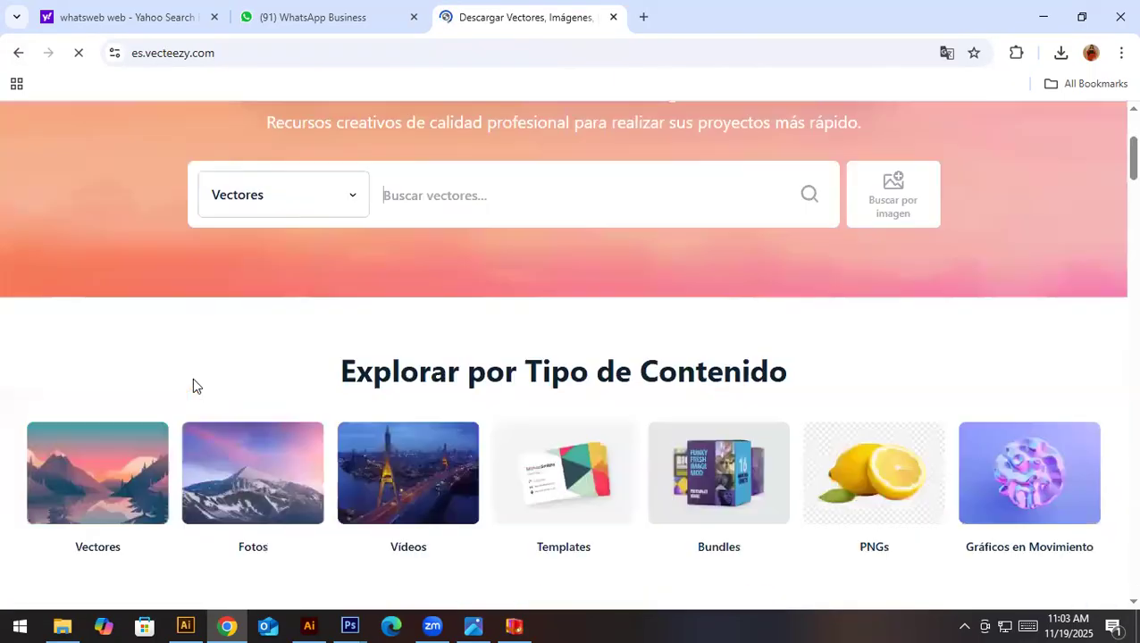
scroll(192, 378, "down", 10)
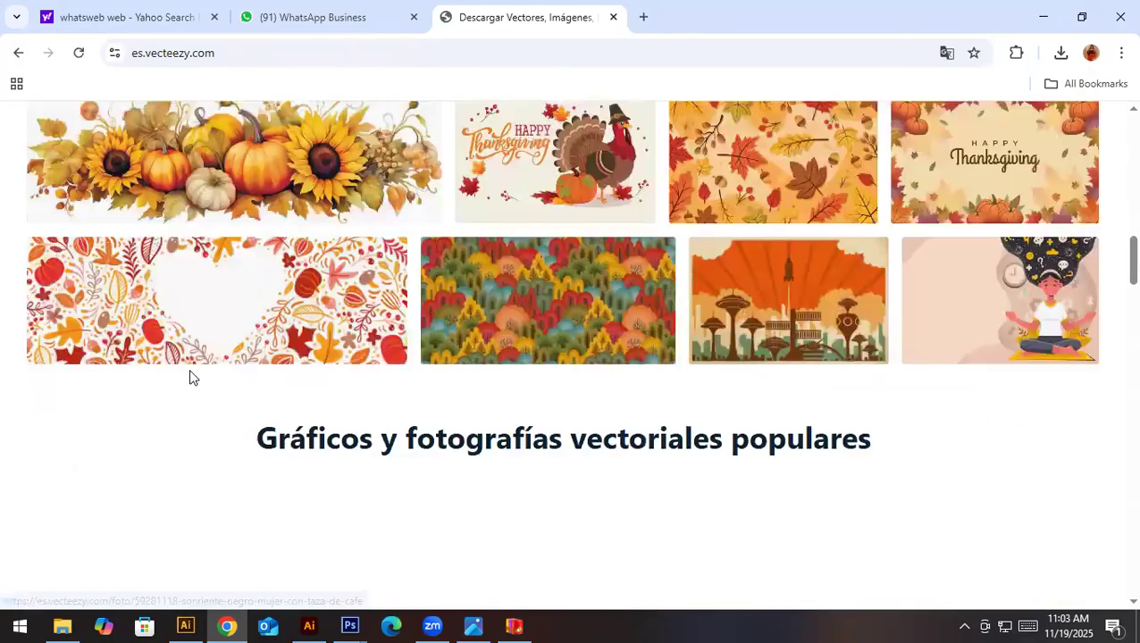
left_click(18, 53)
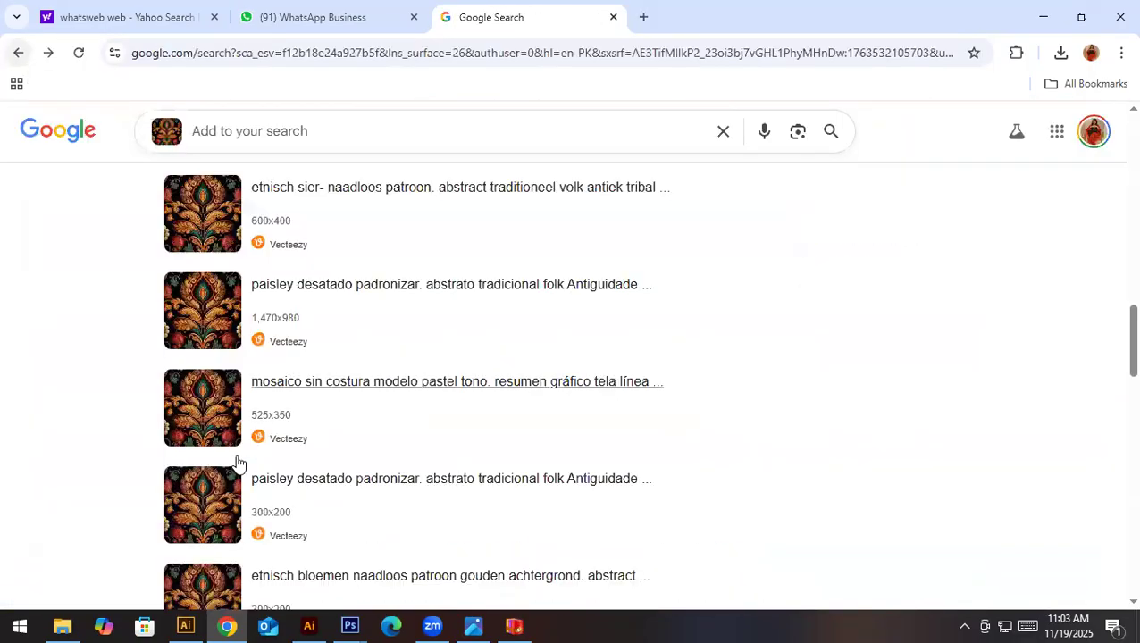
scroll(96, 335, "down", 10)
left_click(18, 53)
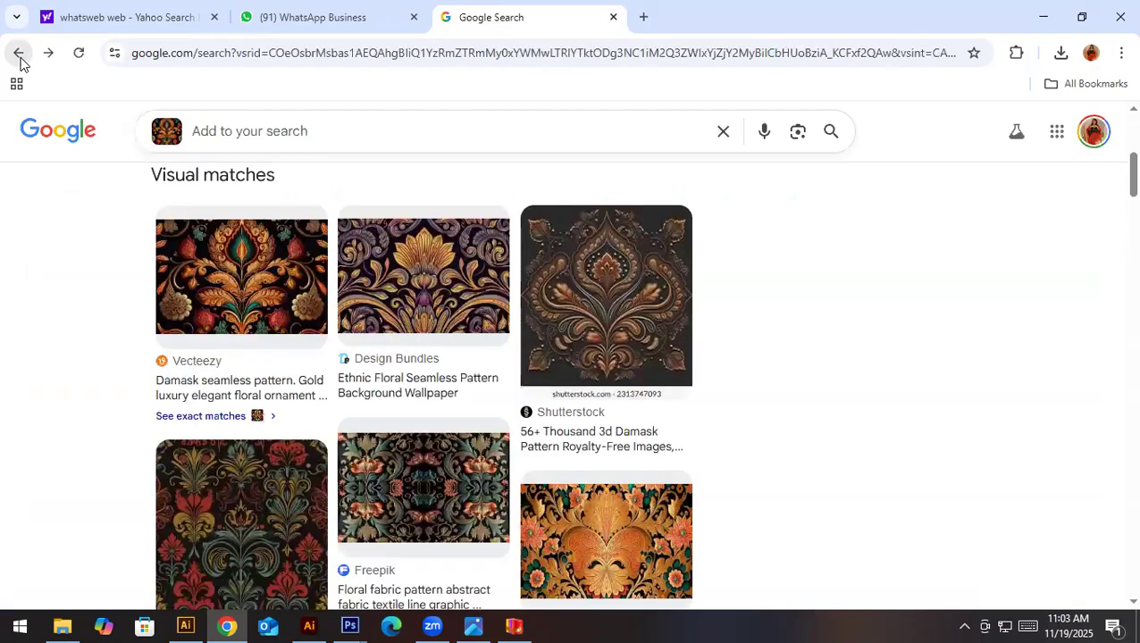
- Check the Vecteezy page of the "Damask seamless pattern. Gold luxury elegant floral ornament" match, and close it
left_click(285, 270)
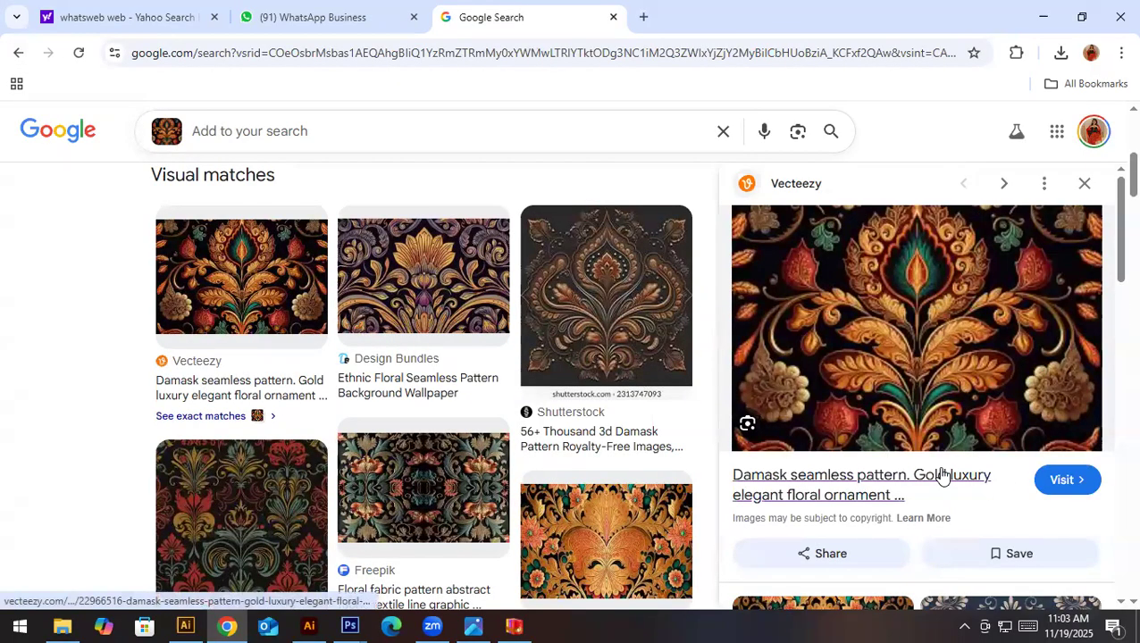
left_click(942, 475)
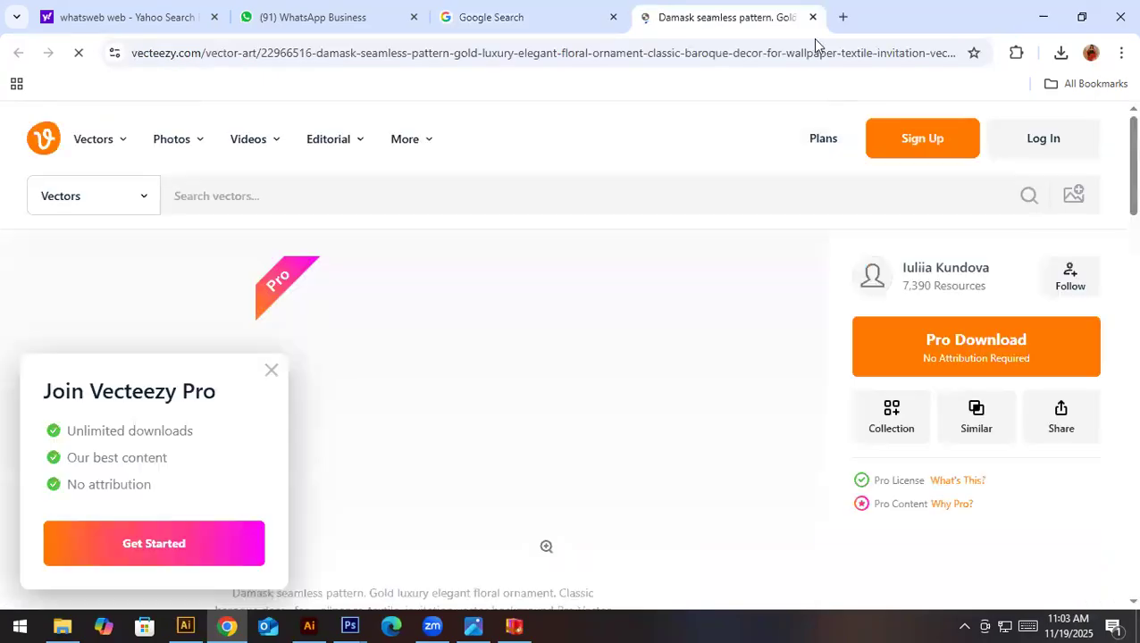
left_click(812, 17)
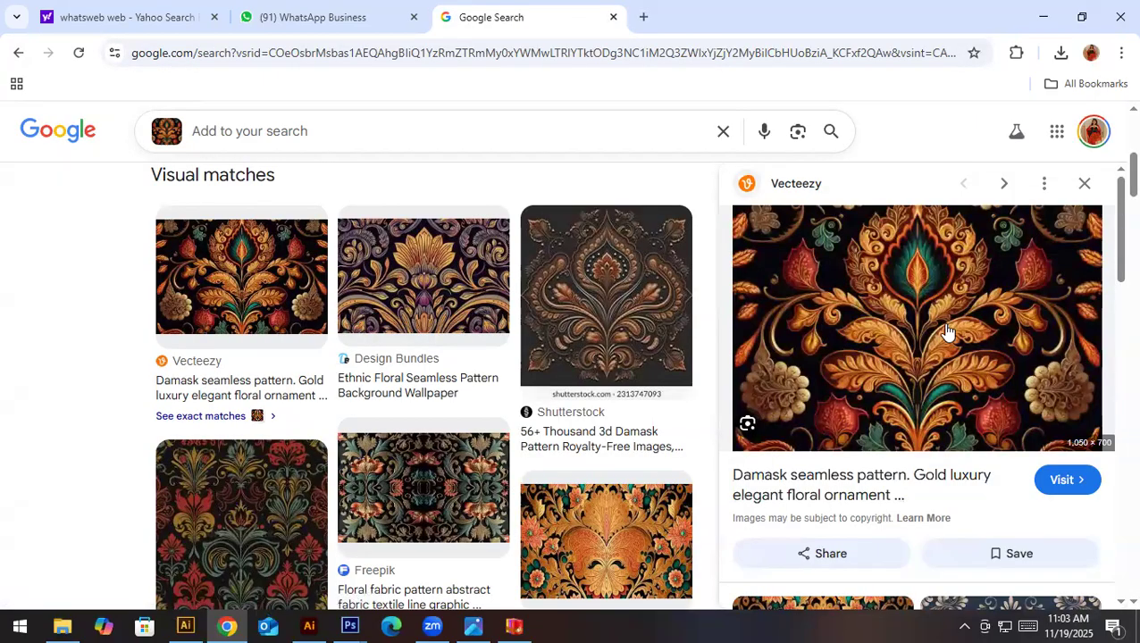
- Open the Vecteezy damask preview image in a separate browser tab and save it as a JPG file under its suggested name
right_click(821, 252)
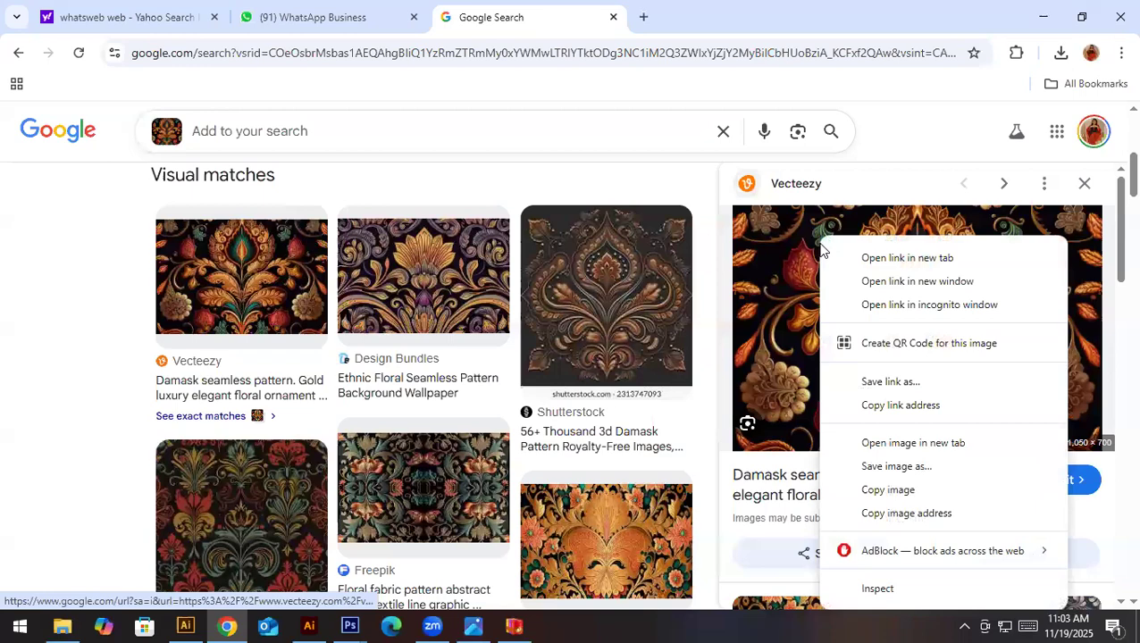
left_click(893, 444)
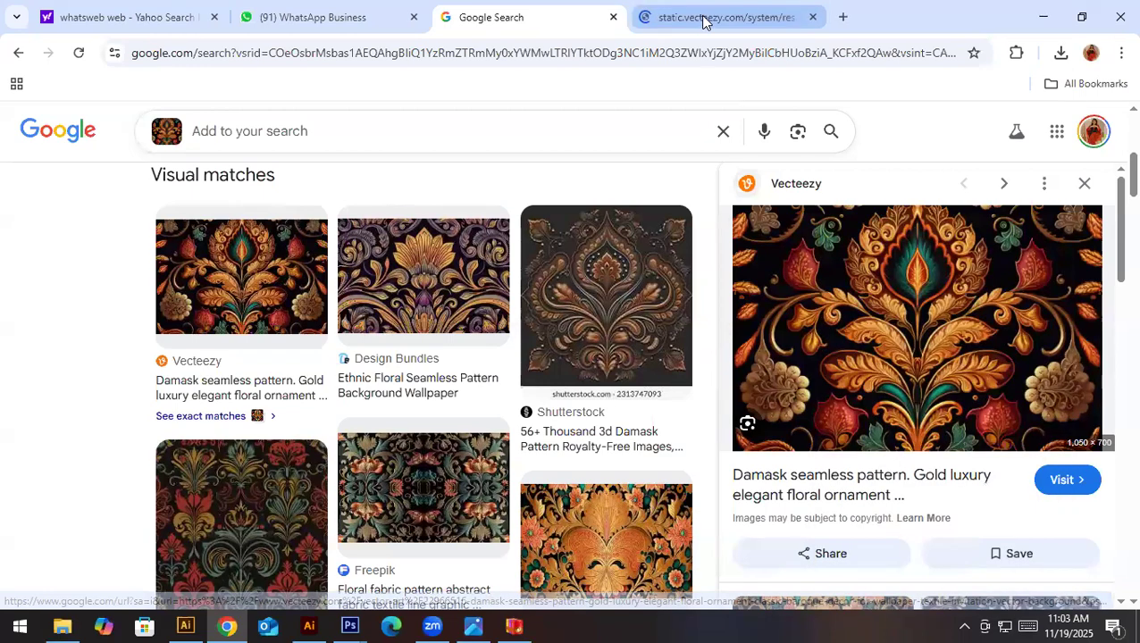
left_click(702, 17)
left_click(538, 296)
left_click(536, 296)
right_click(523, 269)
key("Escape")
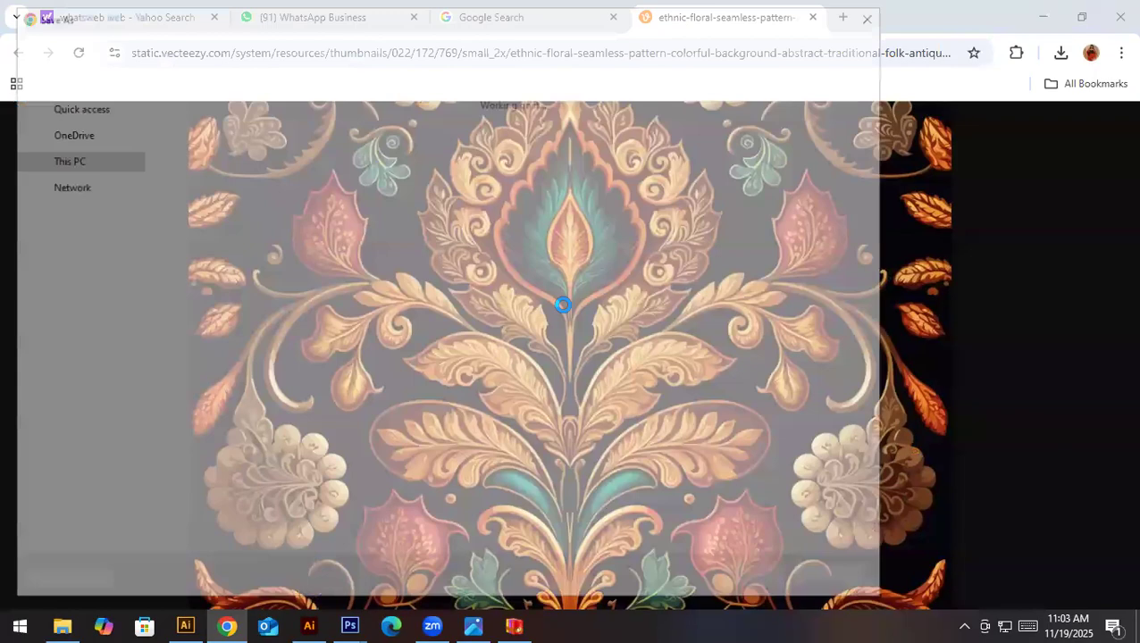
key("Return")
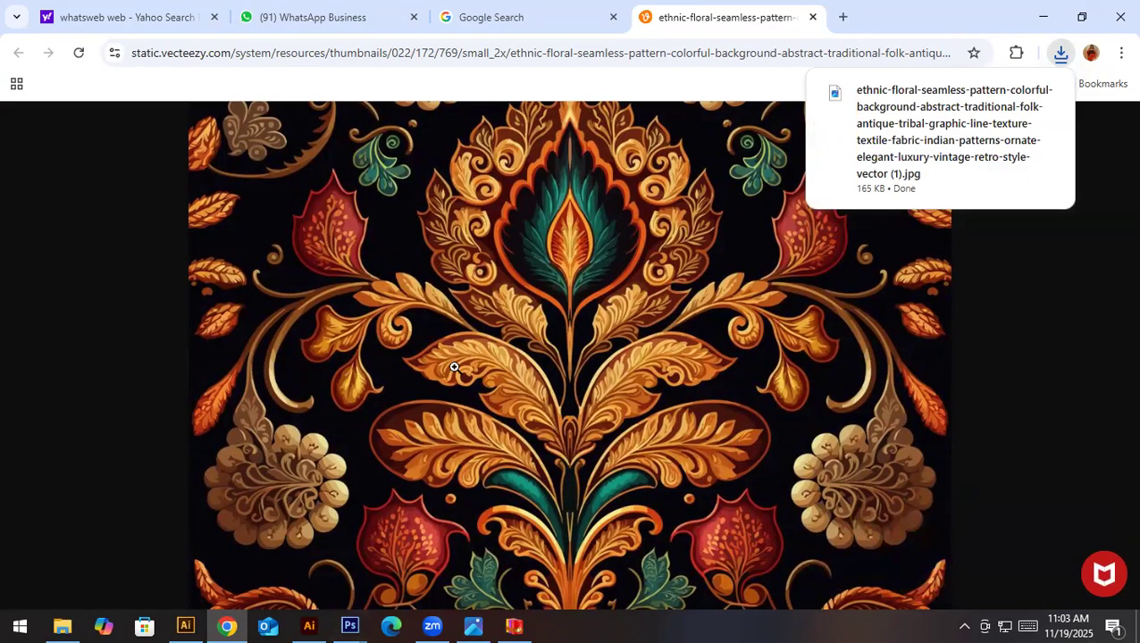
key("super")
type("sni")
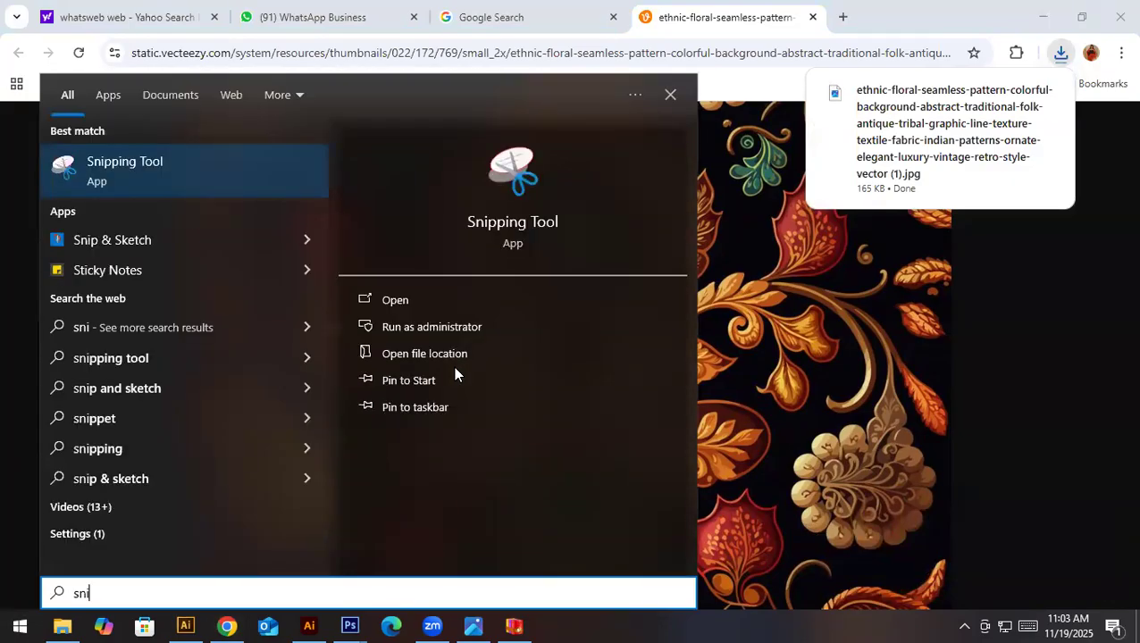
key("Escape")
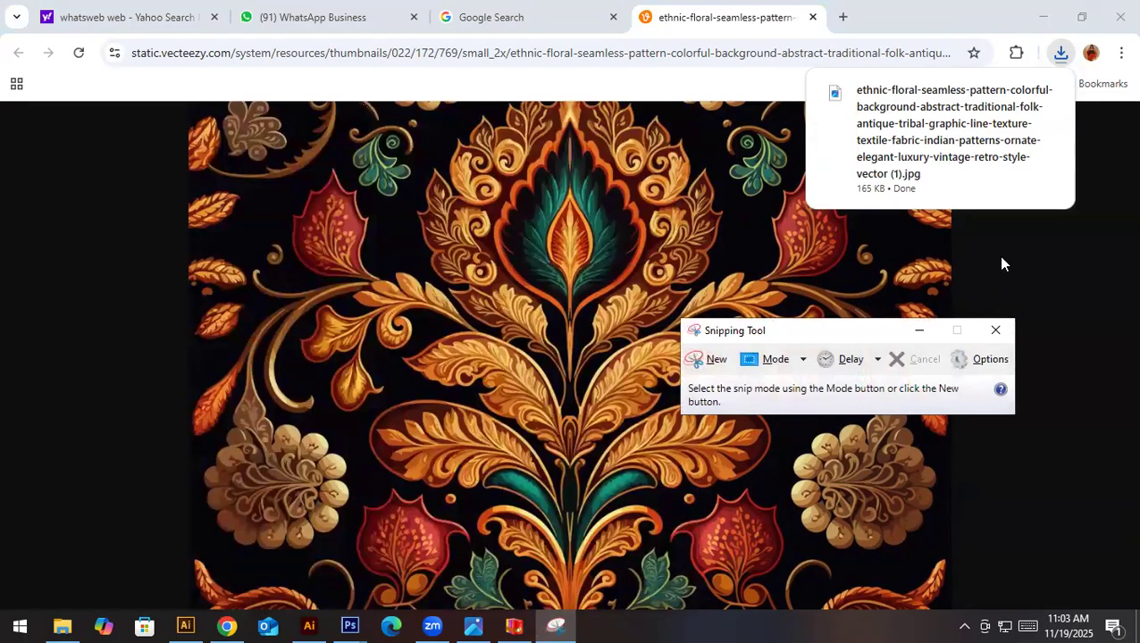
left_click_drag(770, 330, 921, 267)
left_click(863, 309)
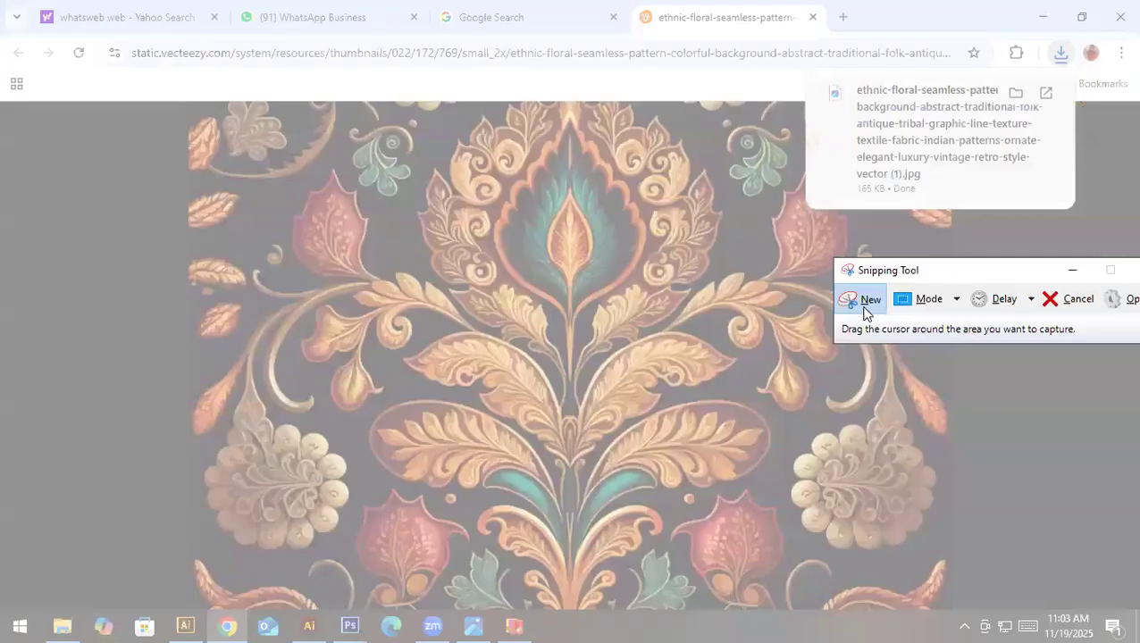
left_click_drag(185, 102, 954, 611)
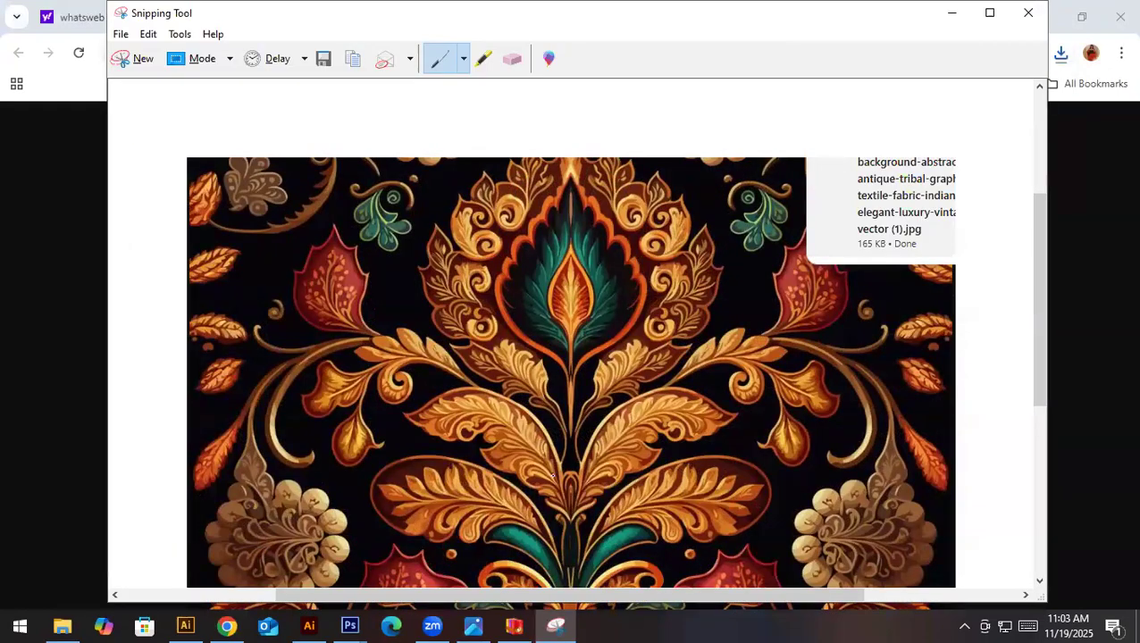
left_click(1029, 14)
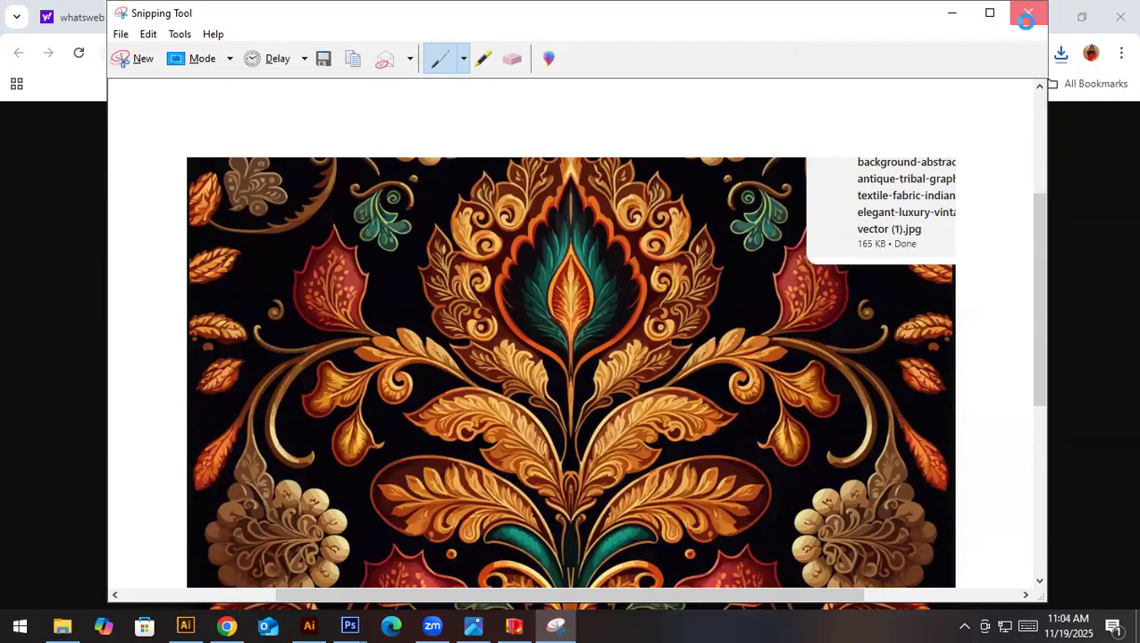
left_click(658, 323)
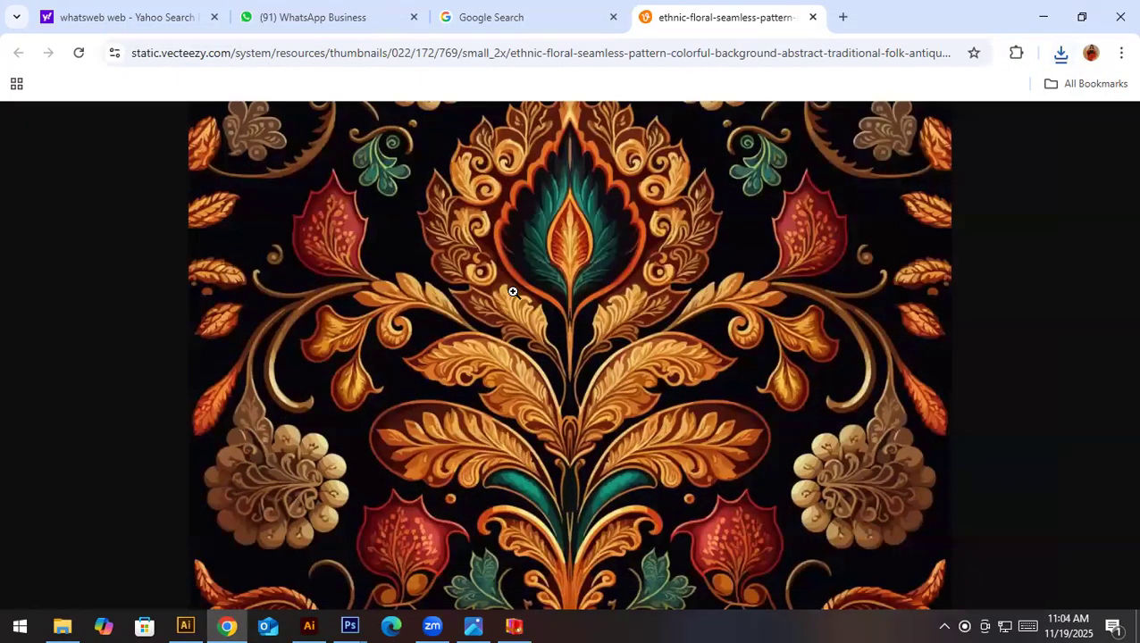
- Zoom the image page out to 80% and capture the whole floral pattern with the Snipping Tool
key("ctrl+minus")
key("ctrl+minus")
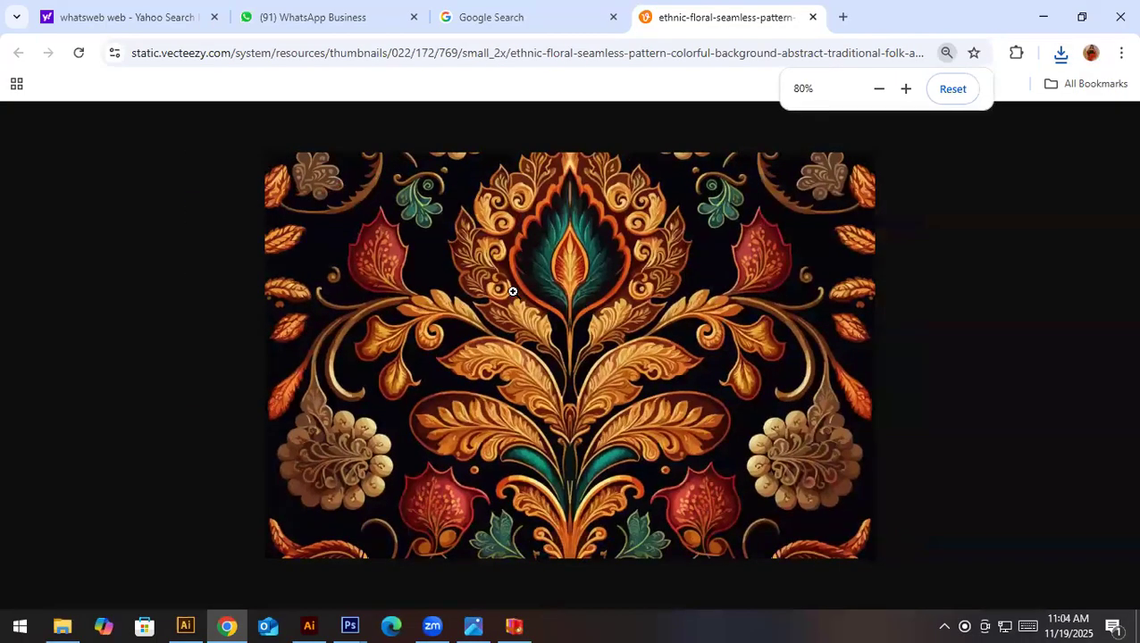
key("super")
type("sn")
left_click(142, 183)
left_click(830, 300)
left_click_drag(261, 151, 875, 562)
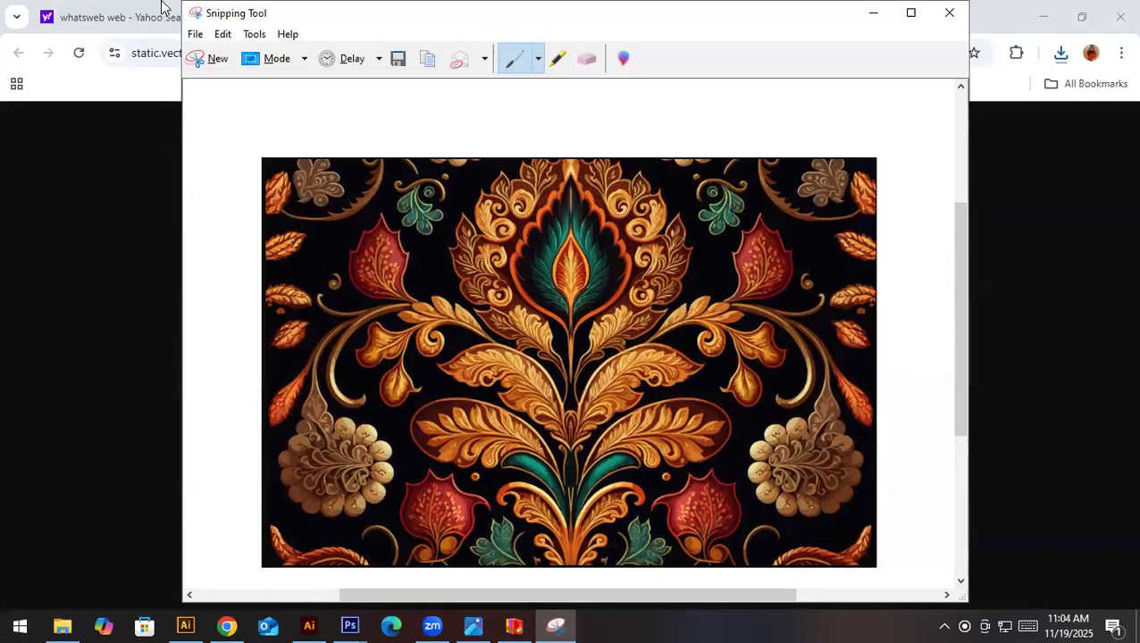
- Save the snip as a JPEG named "floral dmask pattern" in Downloads, and close the Snipping Tool
left_click(193, 35)
left_click(234, 78)
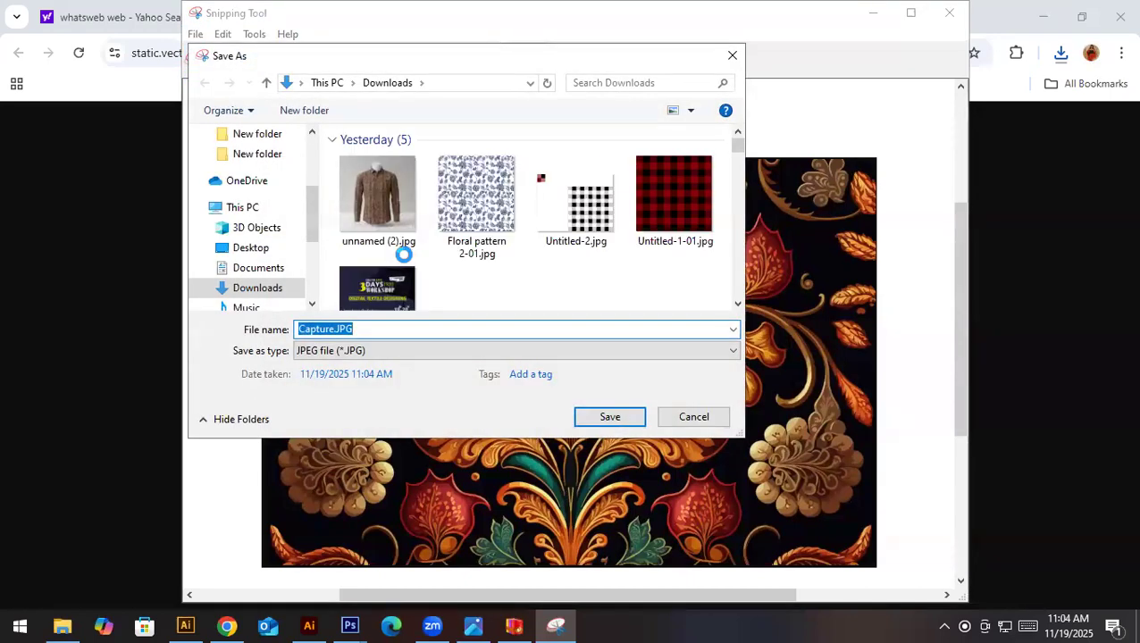
type("floral dmask pattern")
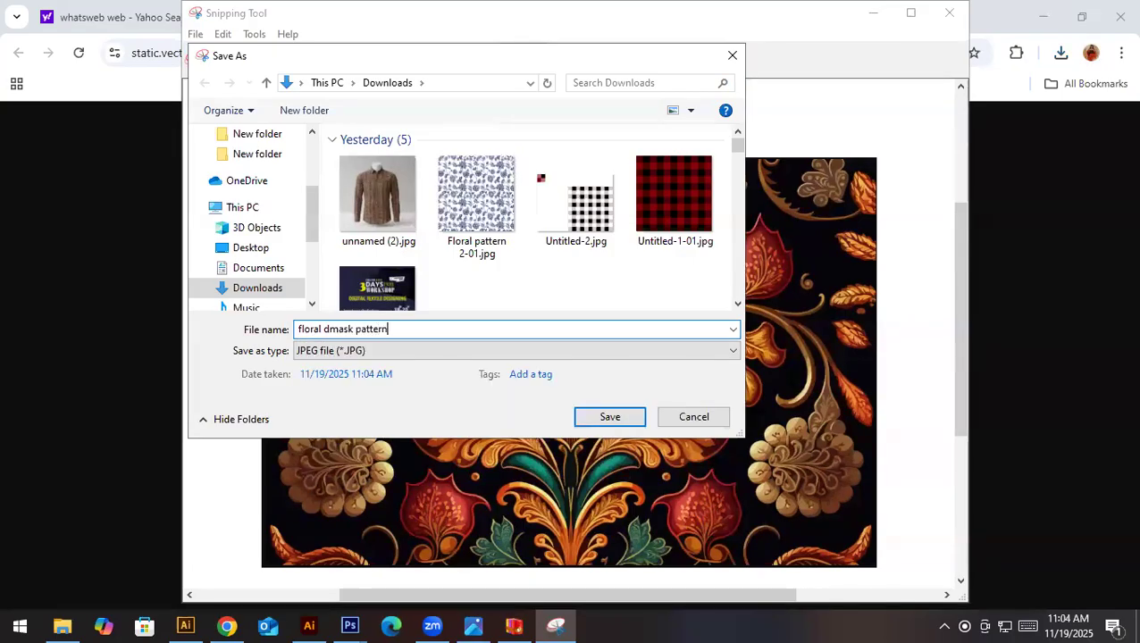
key("Return")
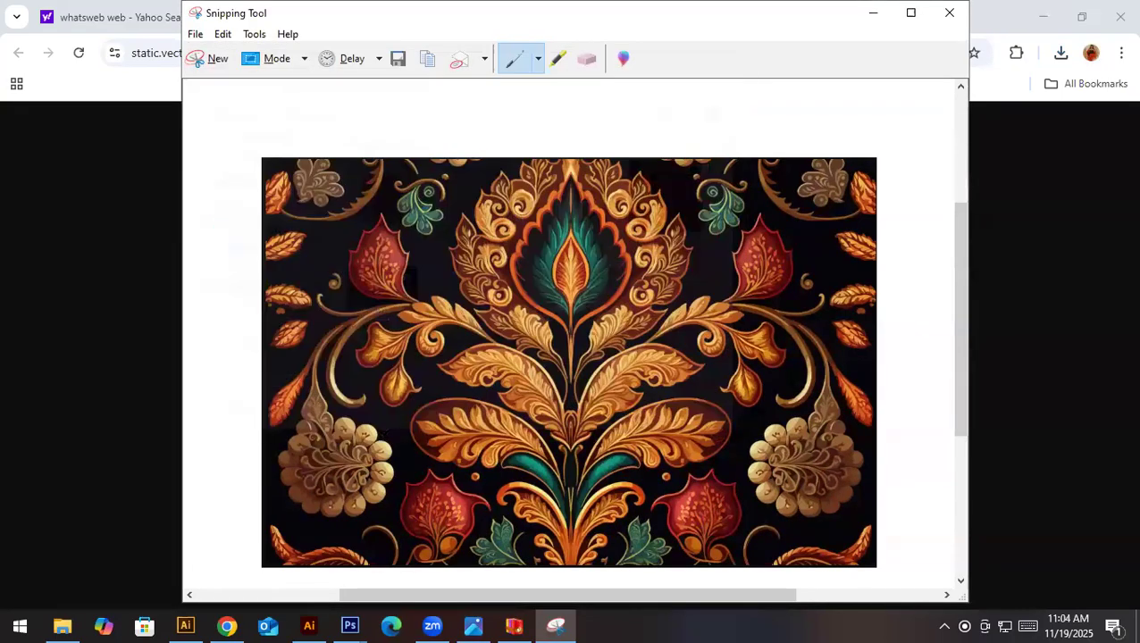
left_click(949, 13)
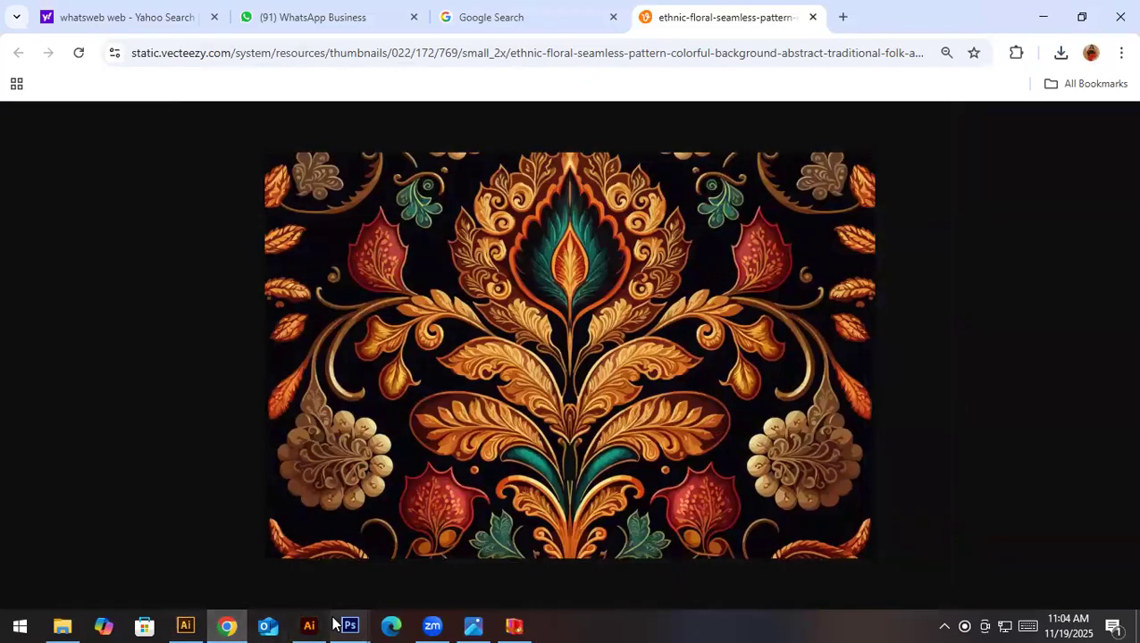
- Switch to Photoshop, close "ikat pattern photoshop.jpg", and close "ikat pattern photoshop.psd" with its changes saved
mouse_move(361, 624)
left_click(302, 593)
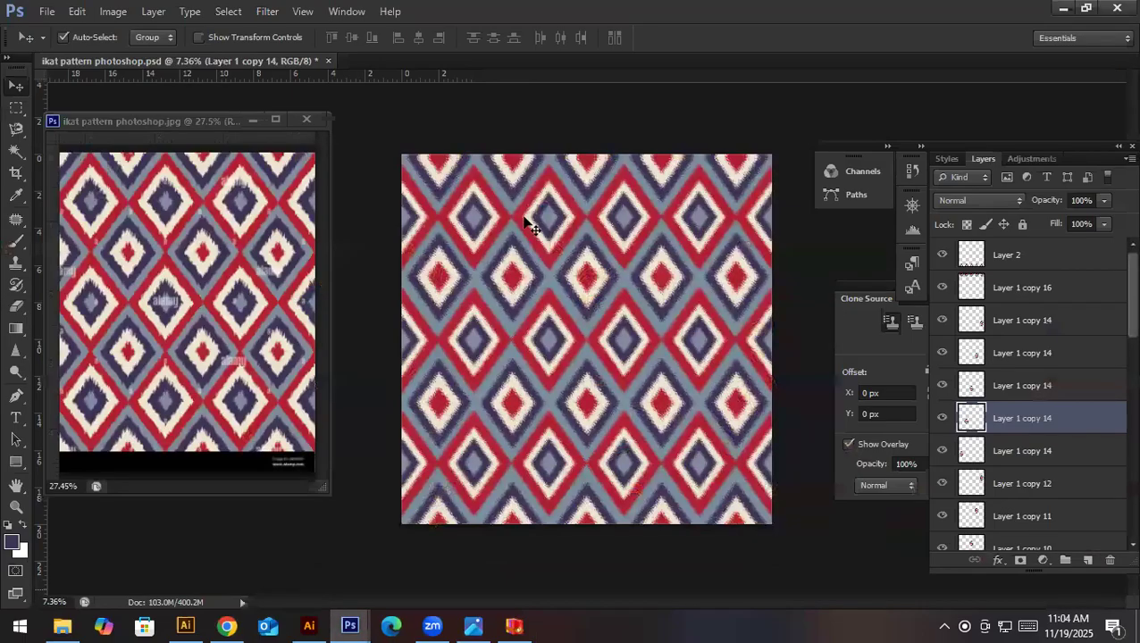
left_click(306, 120)
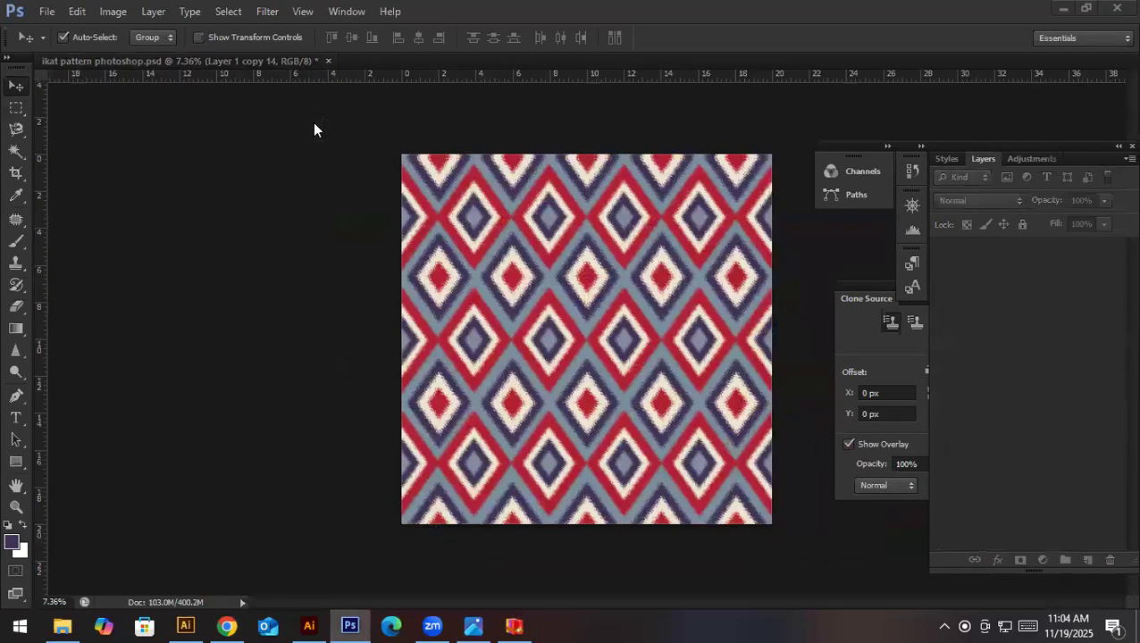
left_click(328, 61)
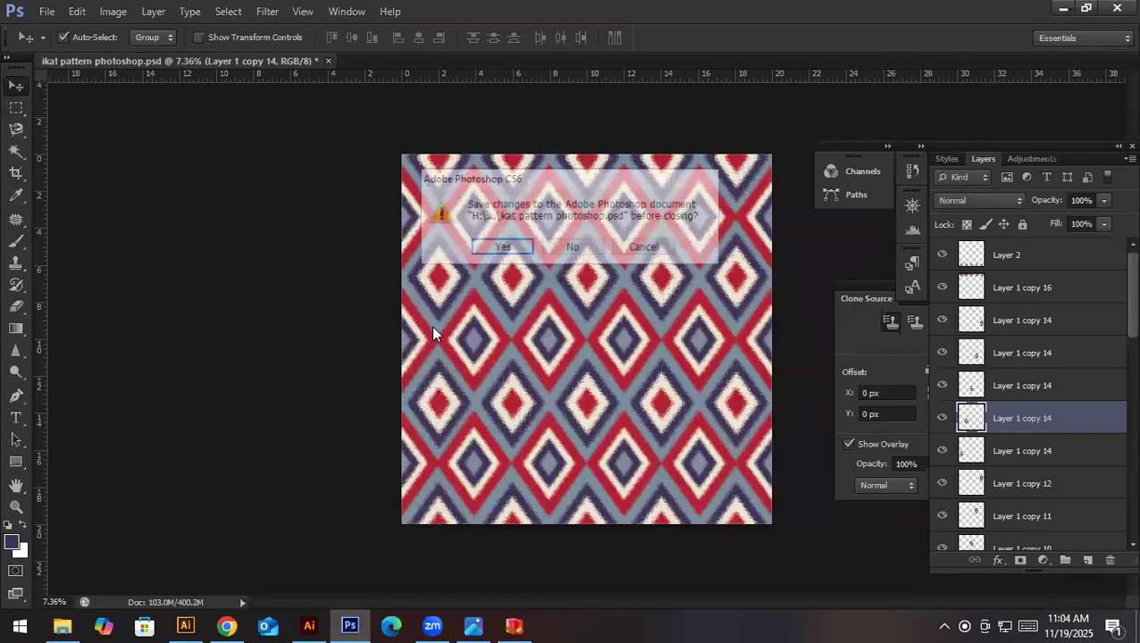
left_click(505, 247)
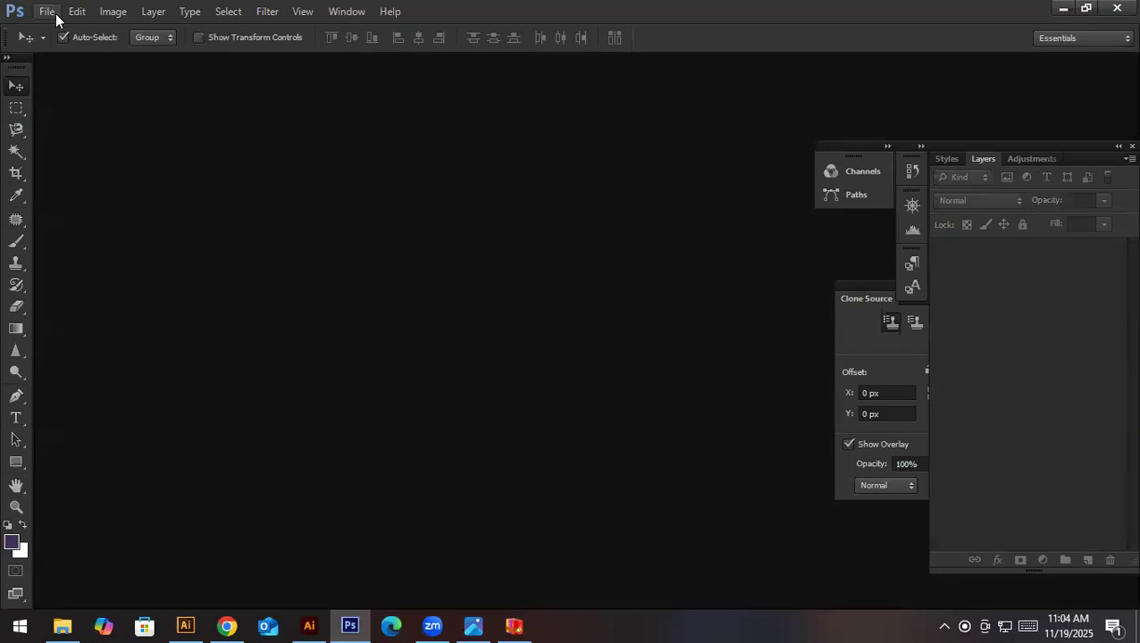
- Open the "floral dmask pattern.JPG" image from the Downloads folder
left_click(51, 12)
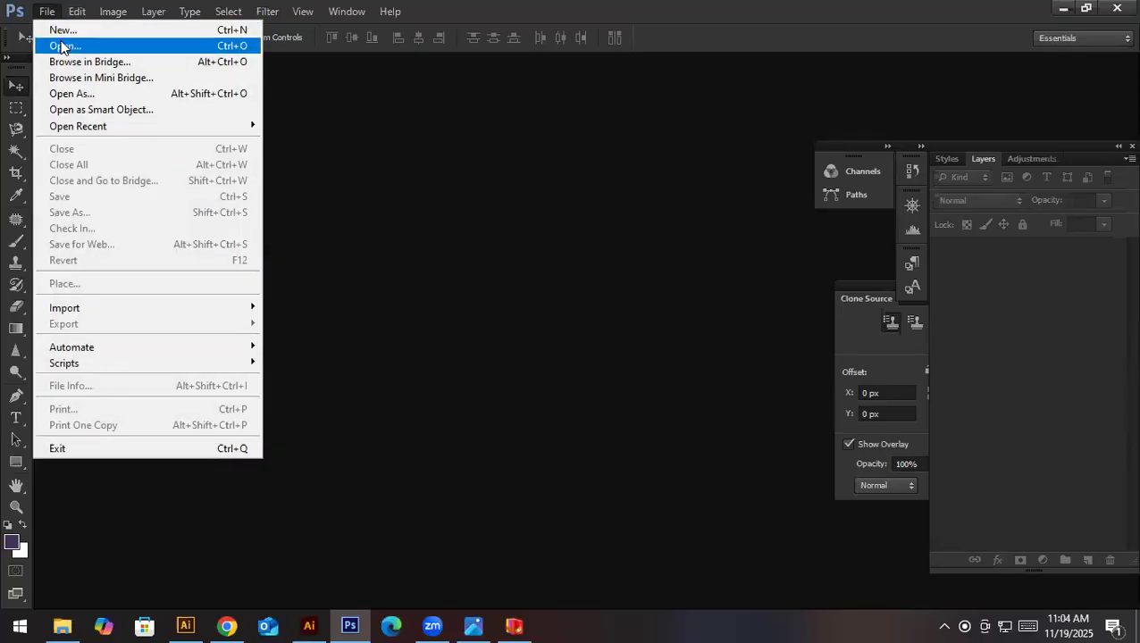
left_click(61, 44)
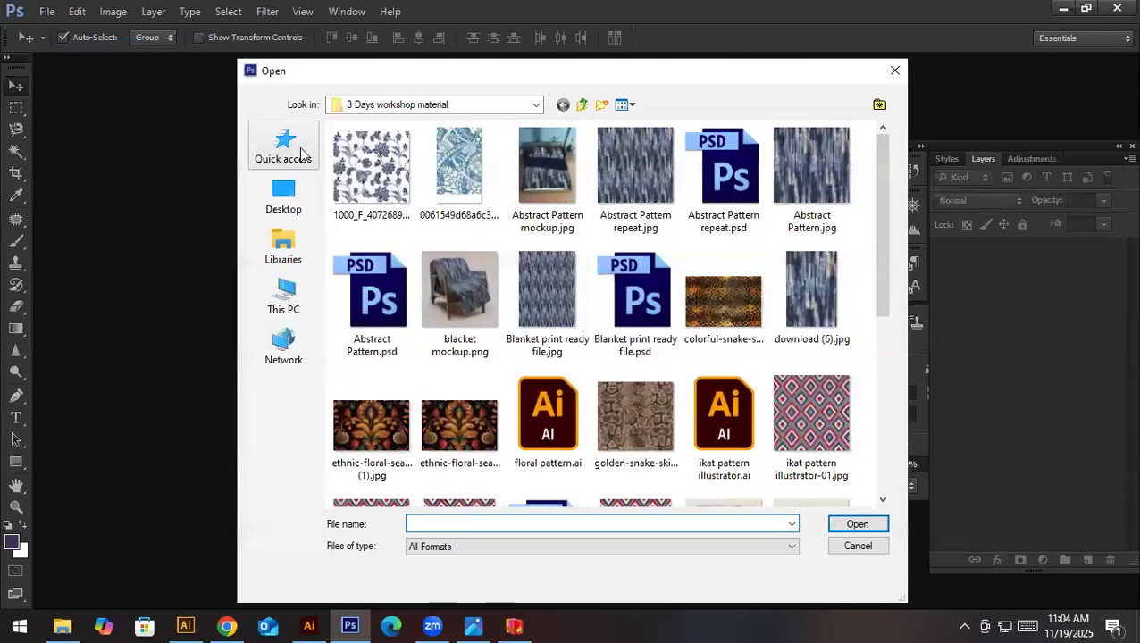
left_click(303, 199)
left_click(304, 248)
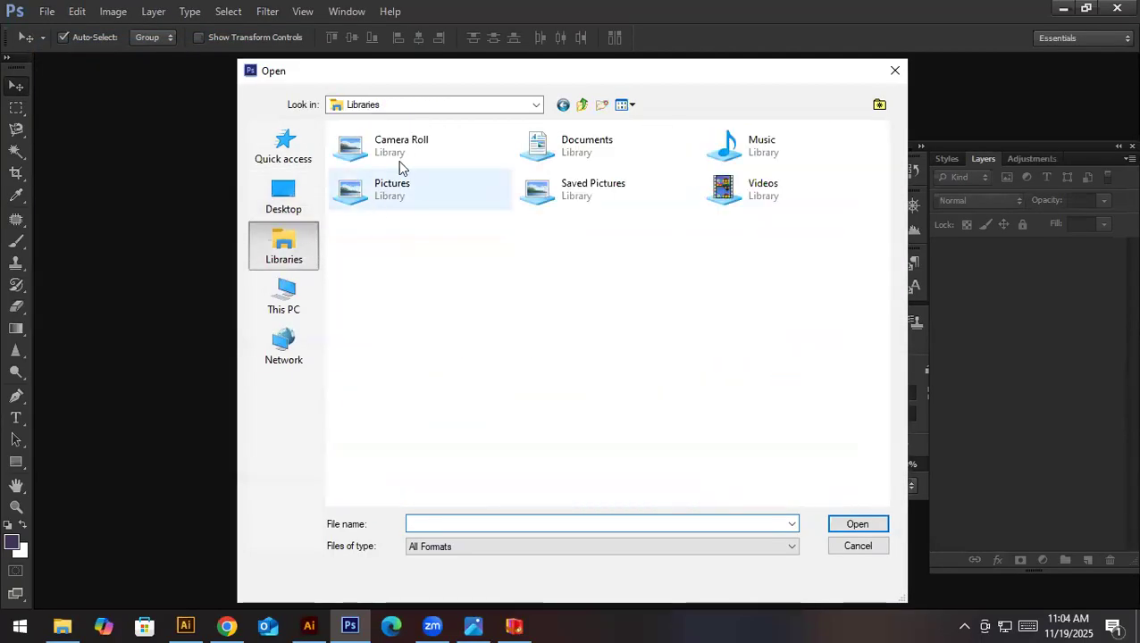
left_click(284, 146)
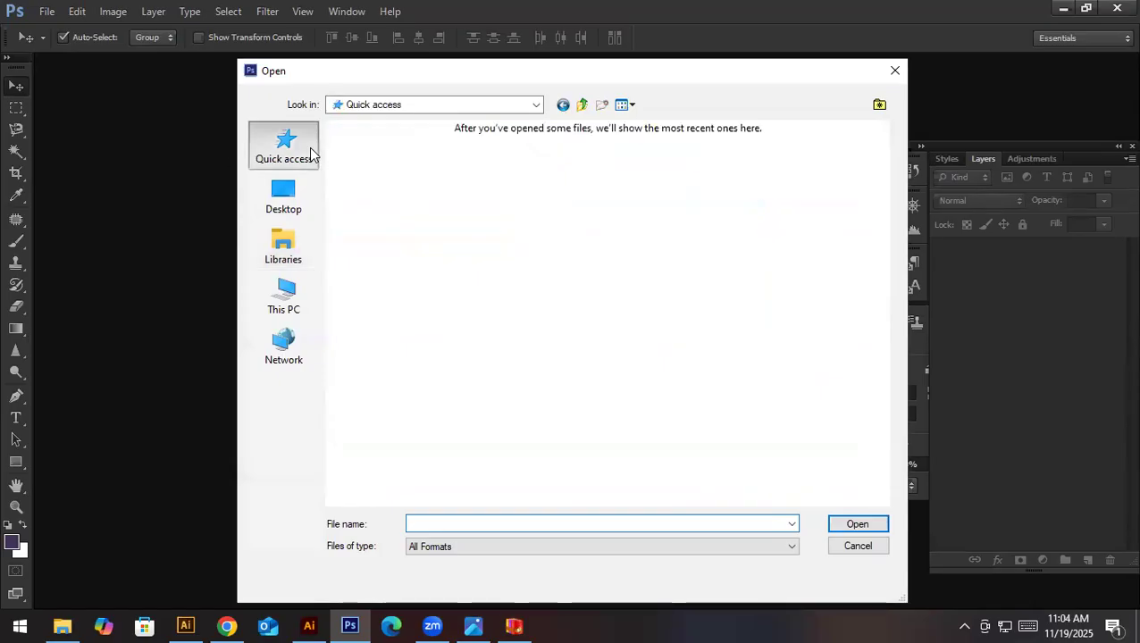
double_click(554, 168)
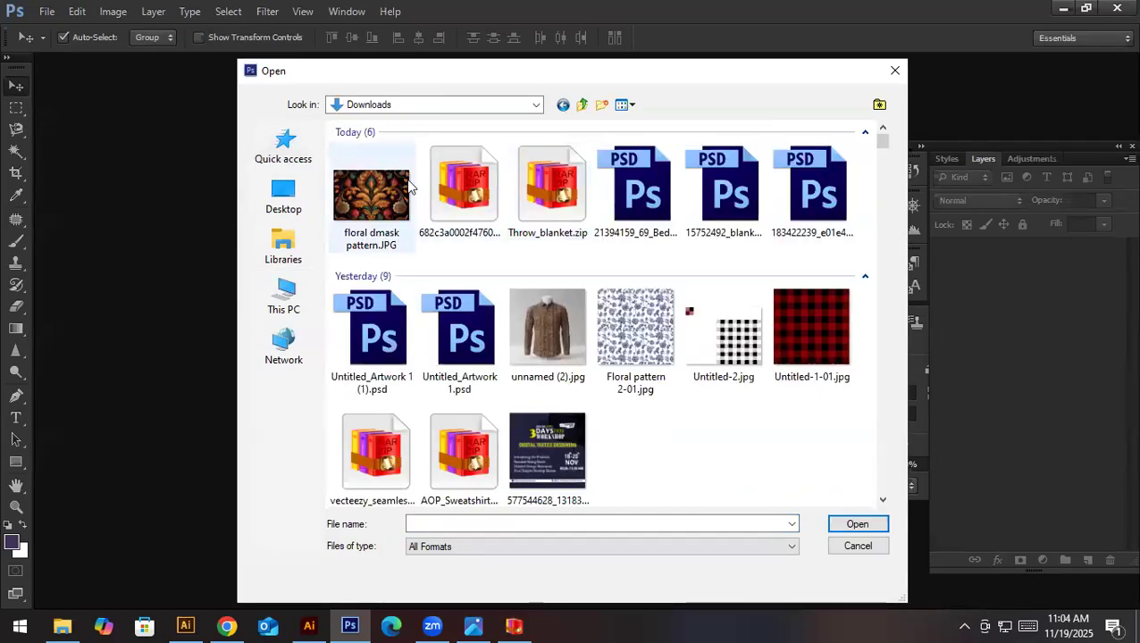
double_click(395, 183)
left_click_drag(595, 252, 589, 297)
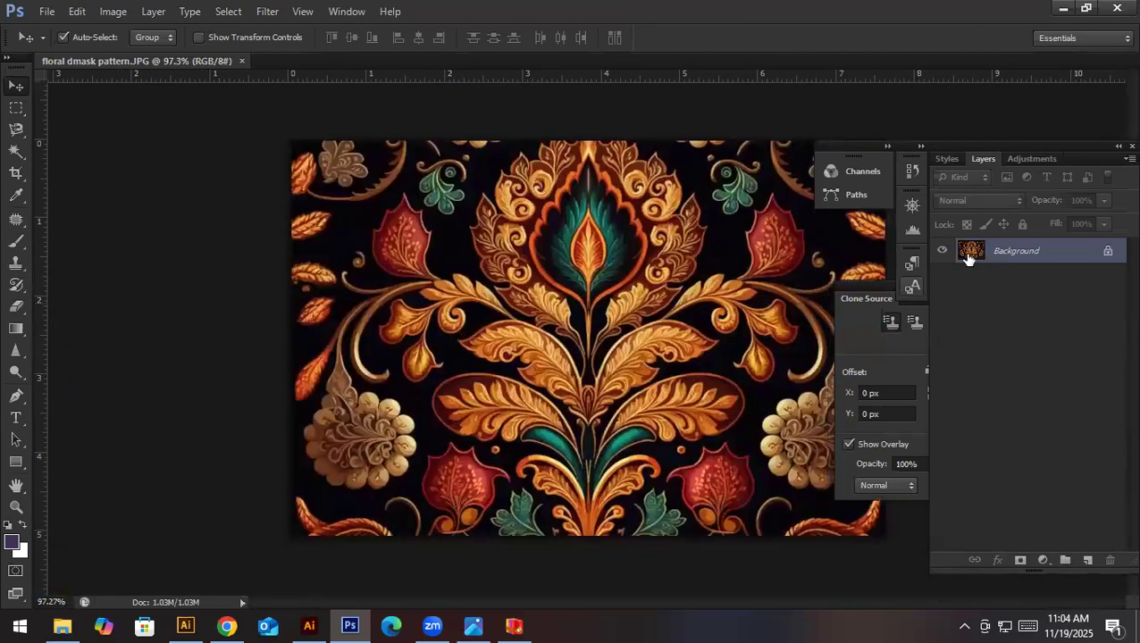
- Convert the locked Background into an editable layer named "Layer 0" and check the document's image size without changing it
double_click(968, 253)
left_click(713, 201)
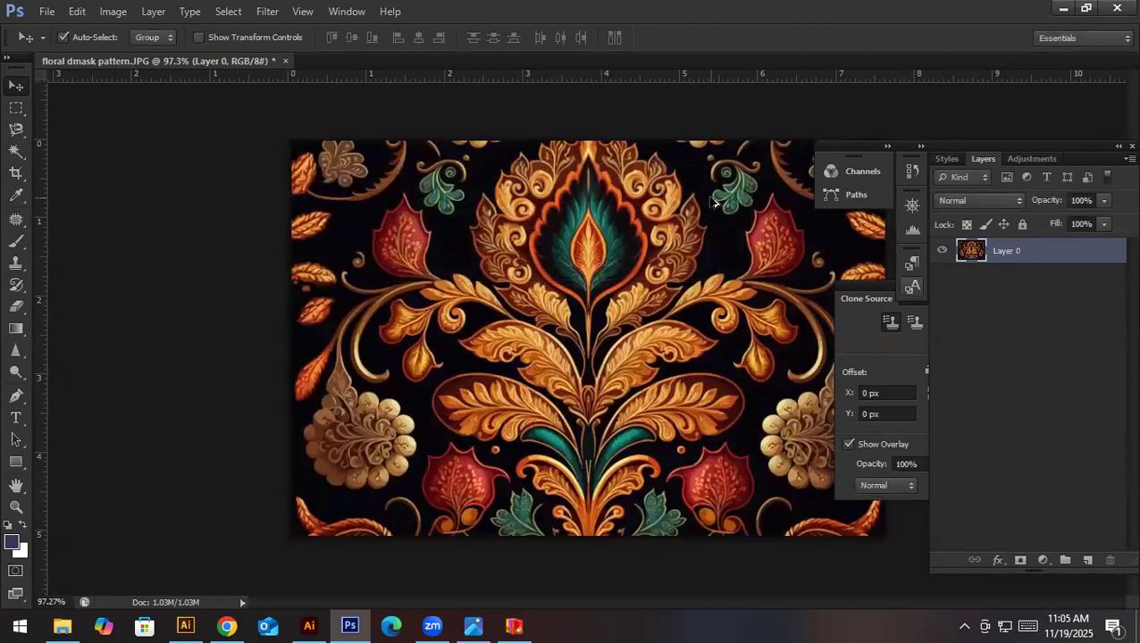
key("ctrl+alt+i")
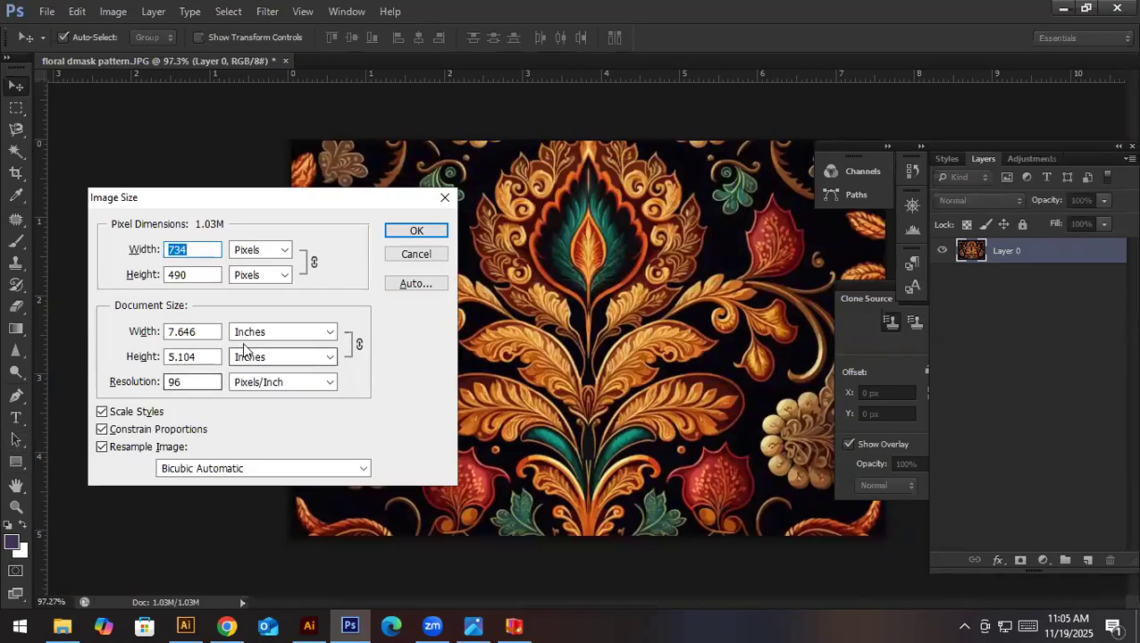
left_click(416, 254)
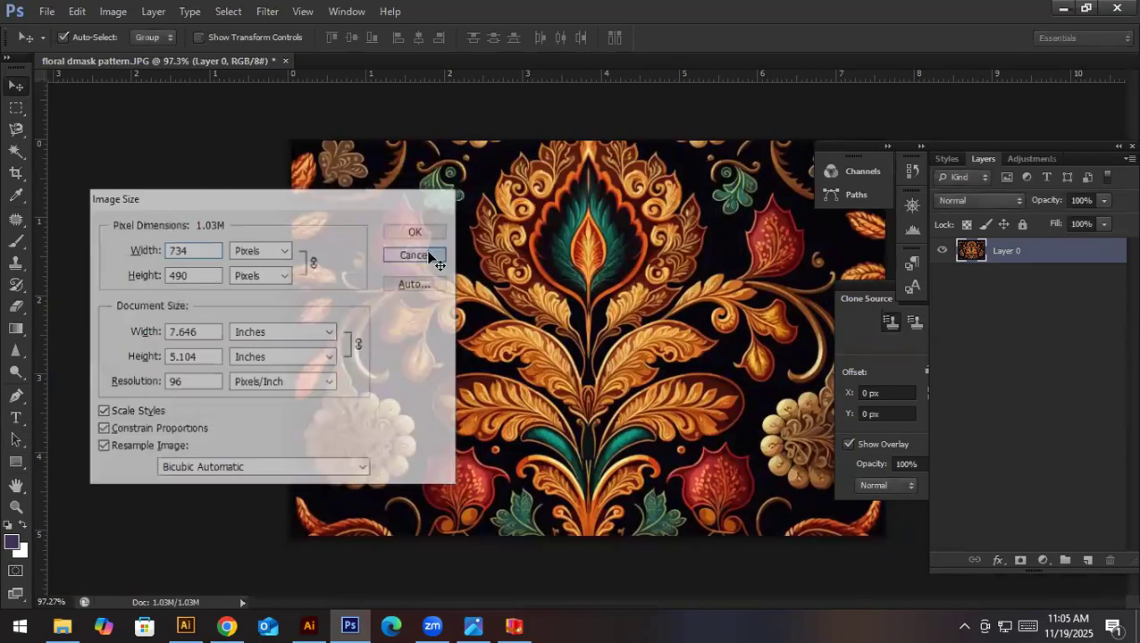
- Move the Layers panel group clear of the artwork and close the Clone Source panel
left_click_drag(530, 220, 429, 322)
key("ctrl+0")
left_click_drag(952, 154, 988, 103)
left_click(886, 290)
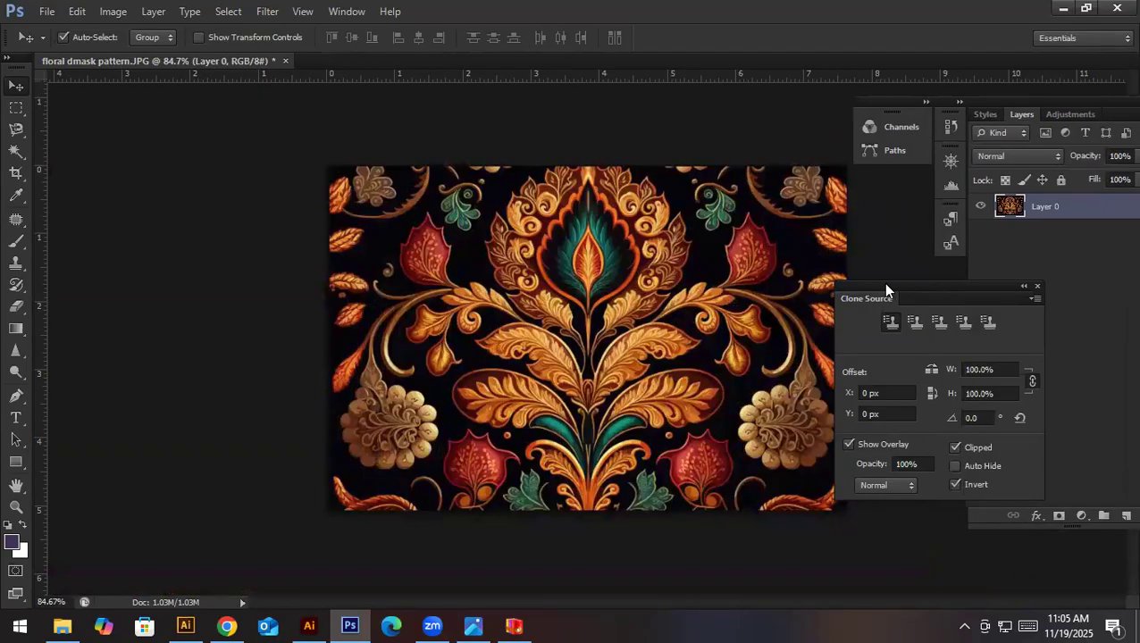
left_click_drag(886, 289, 820, 290)
left_click(969, 289)
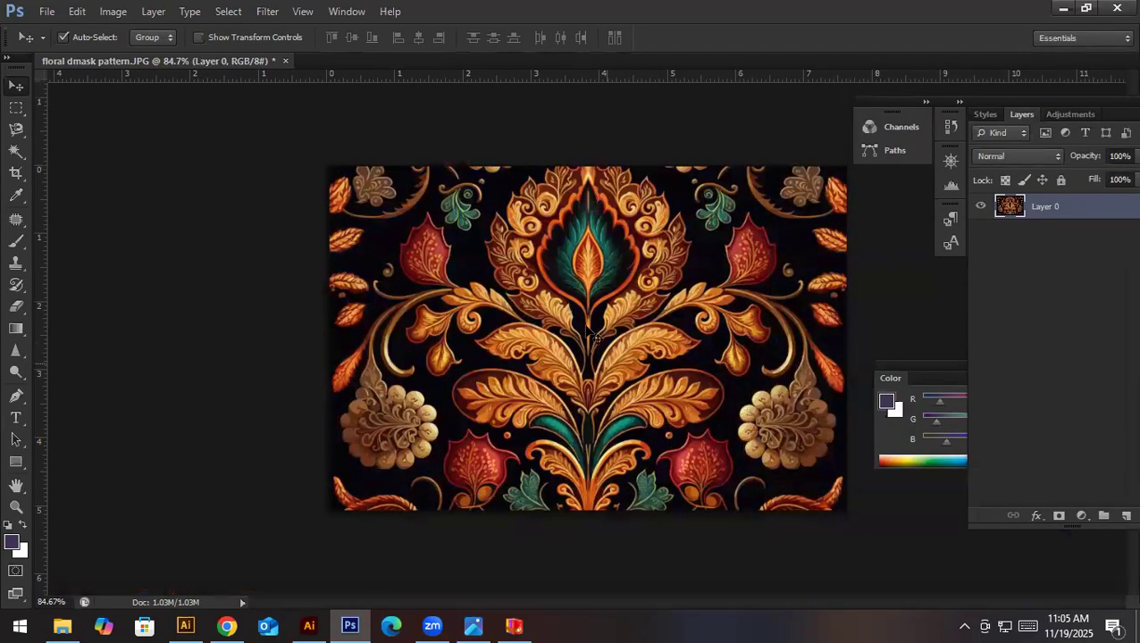
- Select the left half of the symmetrical pattern, cut and paste it onto its own layer, and hide Layer 0
scroll(571, 296, "up", 3)
scroll(570, 297, "down", 4)
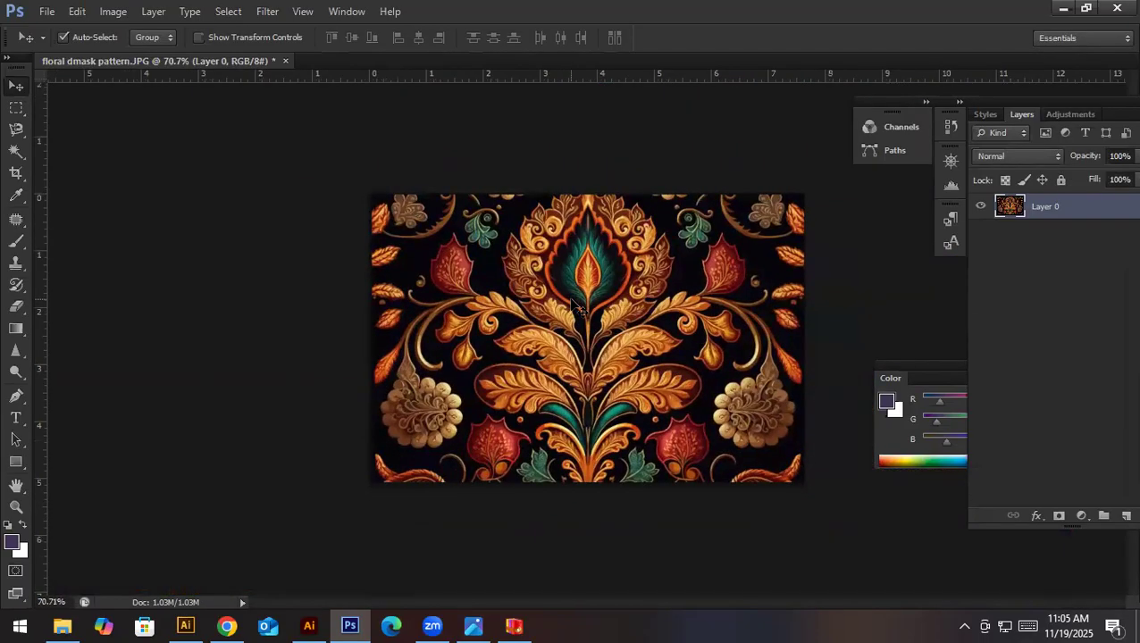
key("m")
left_click_drag(587, 190, 274, 560)
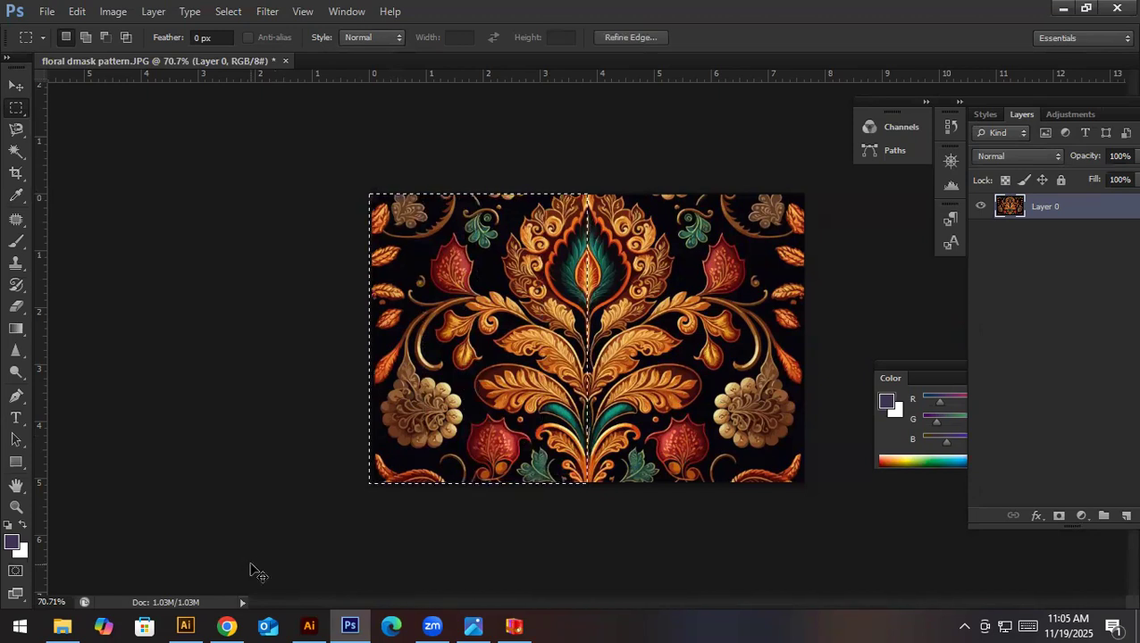
key("ctrl+x")
key("ctrl+v")
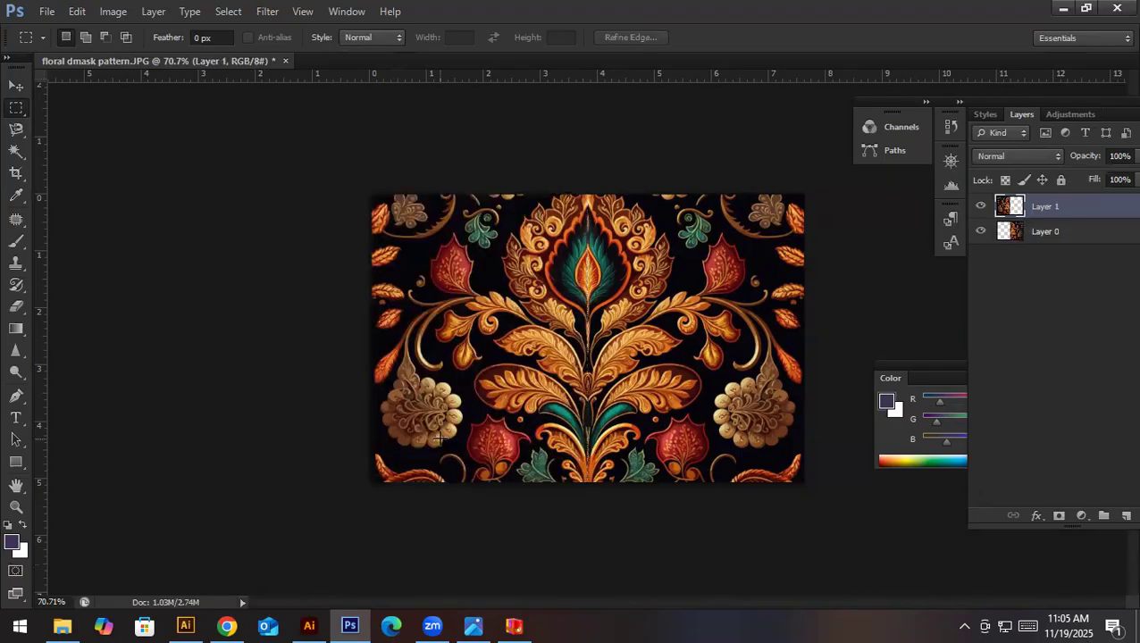
left_click(980, 232)
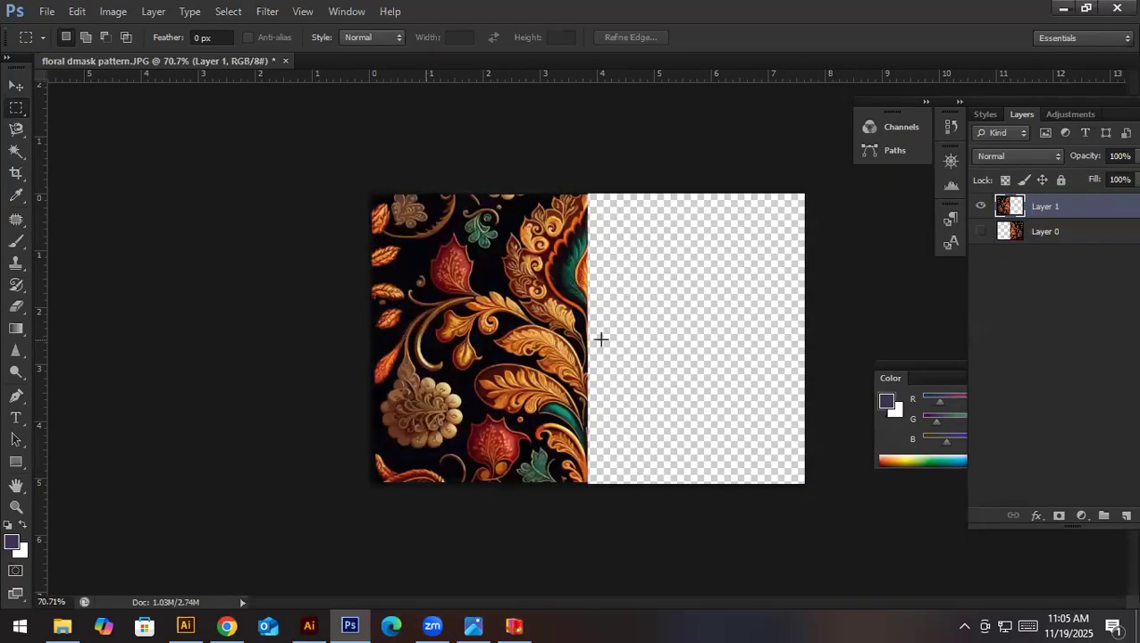
- Crop the canvas to the left half of the pattern, removing the transparent right half
key("v")
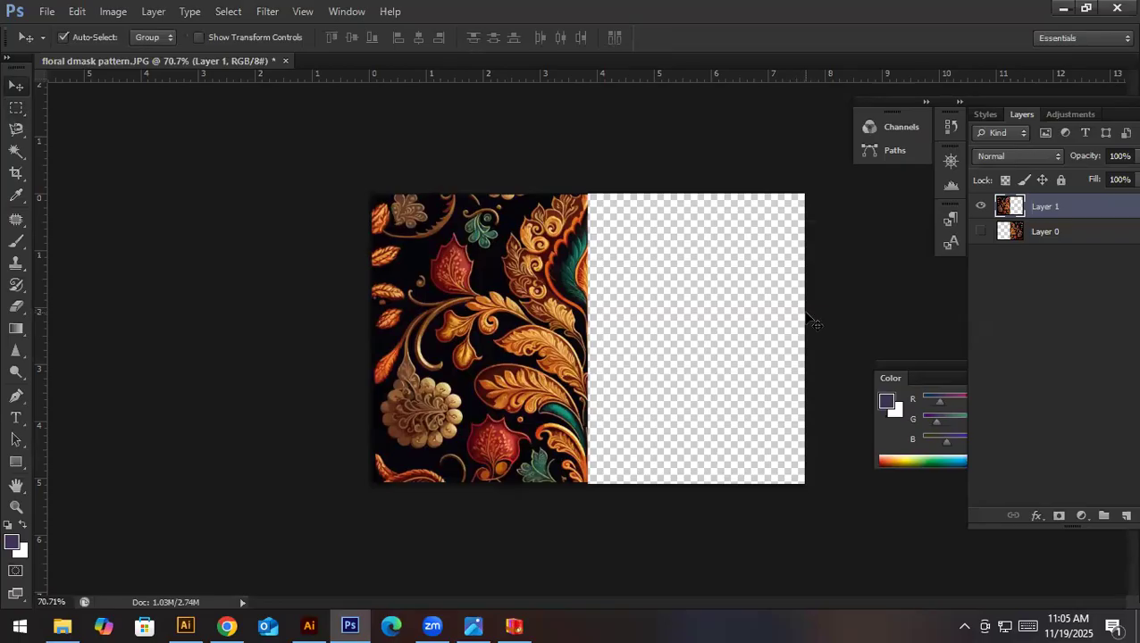
key("c")
left_click_drag(804, 328, 693, 334)
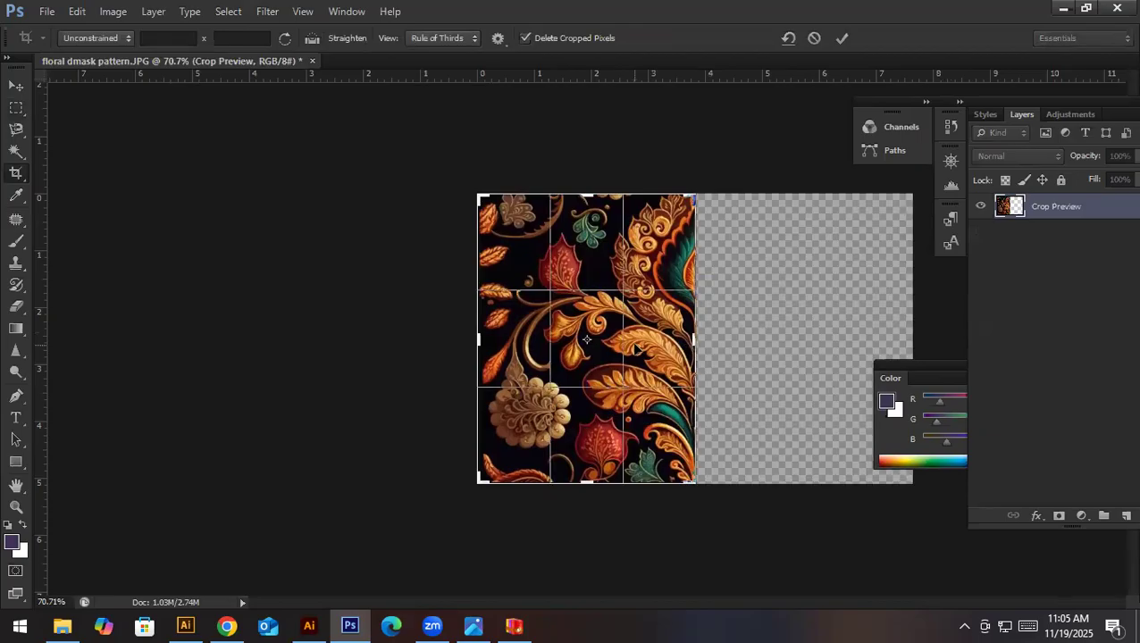
key("Return")
key("v")
left_click_drag(581, 304, 634, 363)
- Set the image resolution to 150 pixels/inch with resampling and constrained proportions
key("w")
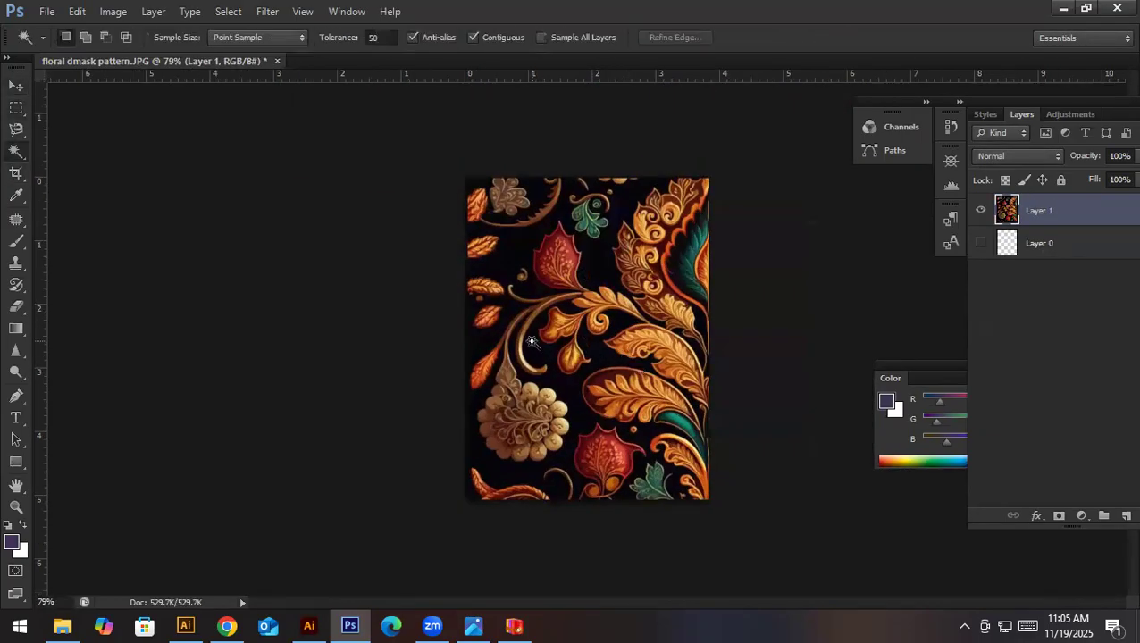
key("ctrl+alt+i")
left_click_drag(214, 382, 168, 382)
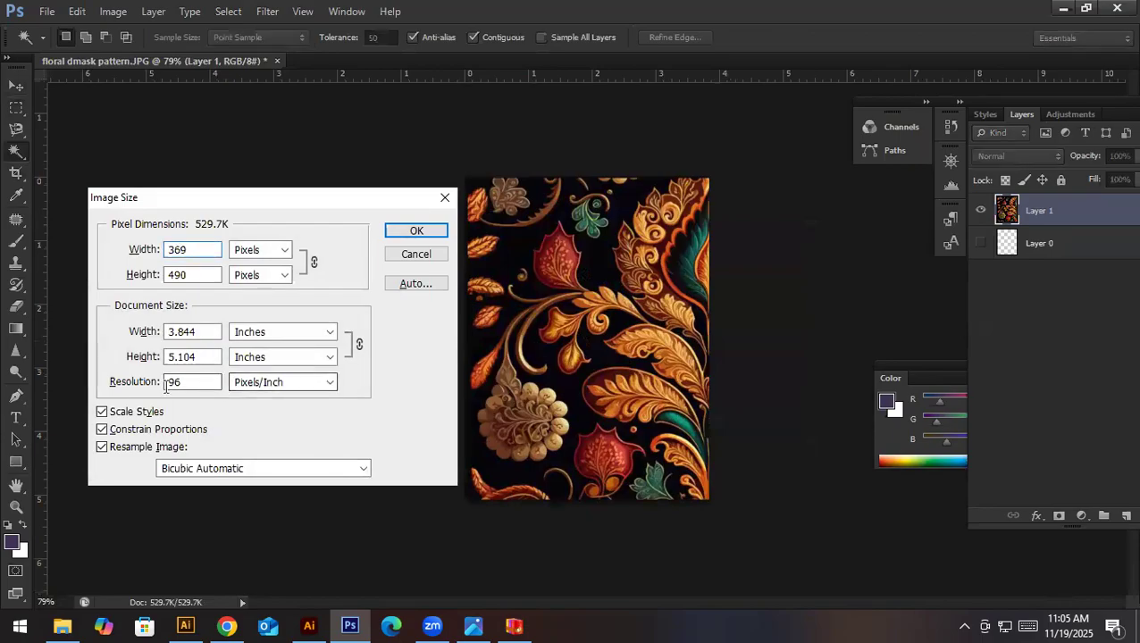
type("150")
key("Return")
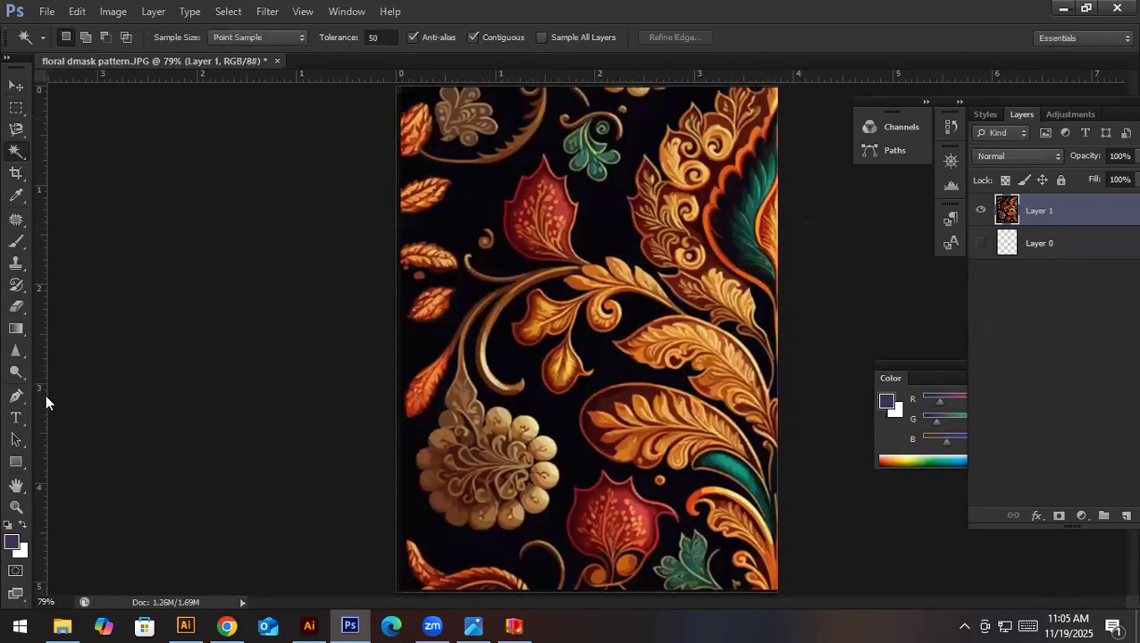
- Select the black background around the motifs with the Magic Wand at tolerance 50, delete it, and clear the selection
left_click_drag(520, 393, 567, 242)
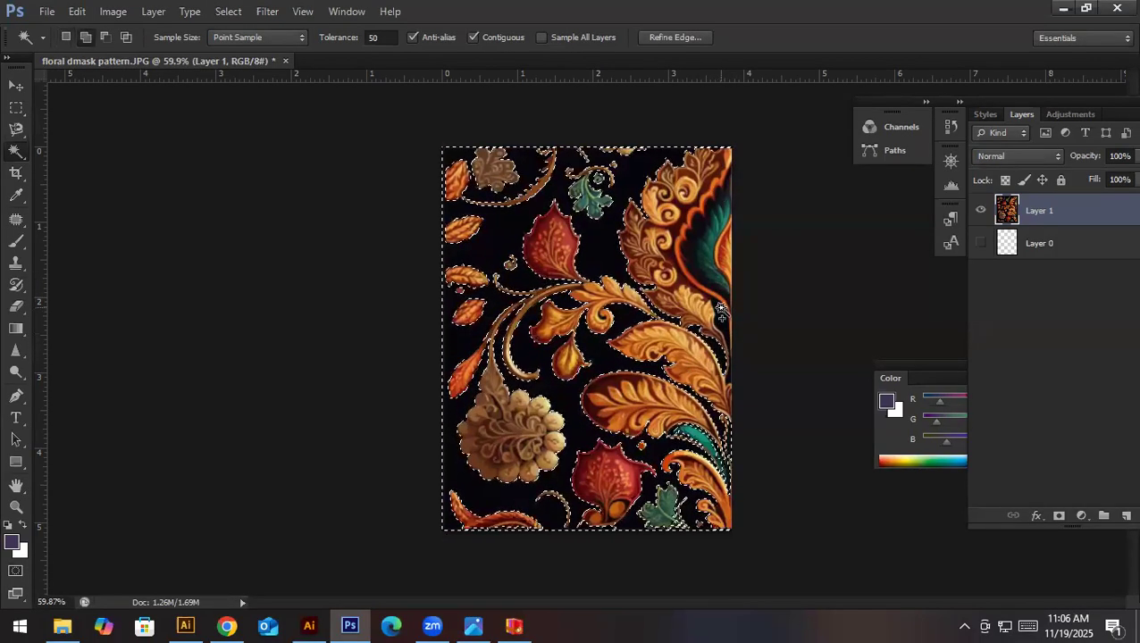
scroll(724, 317, "up", 5)
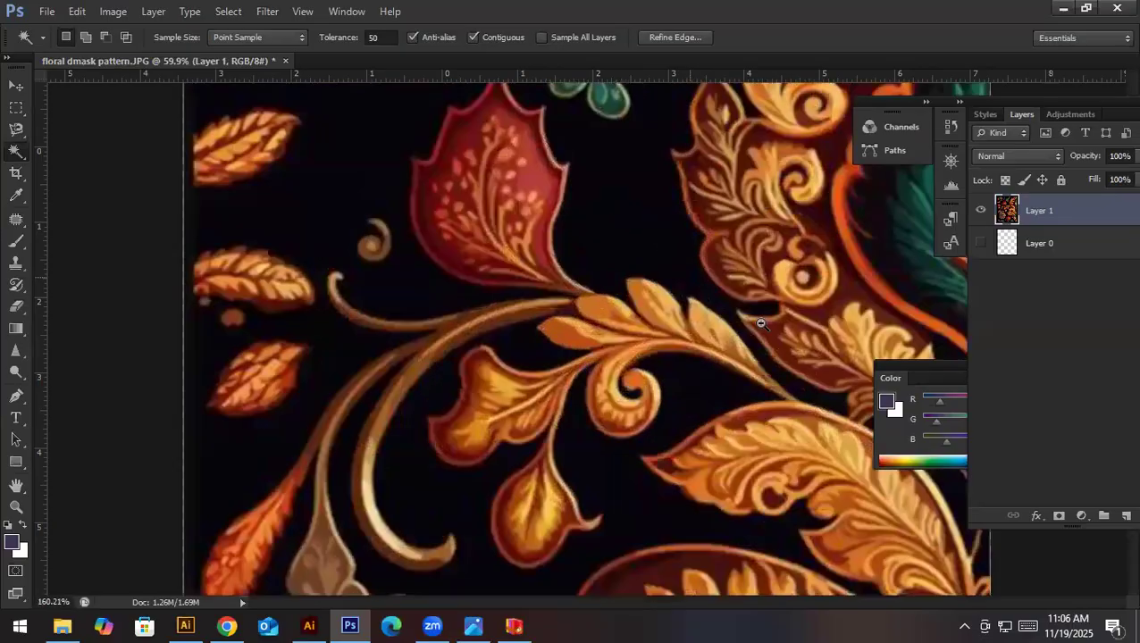
scroll(727, 334, "down", 3)
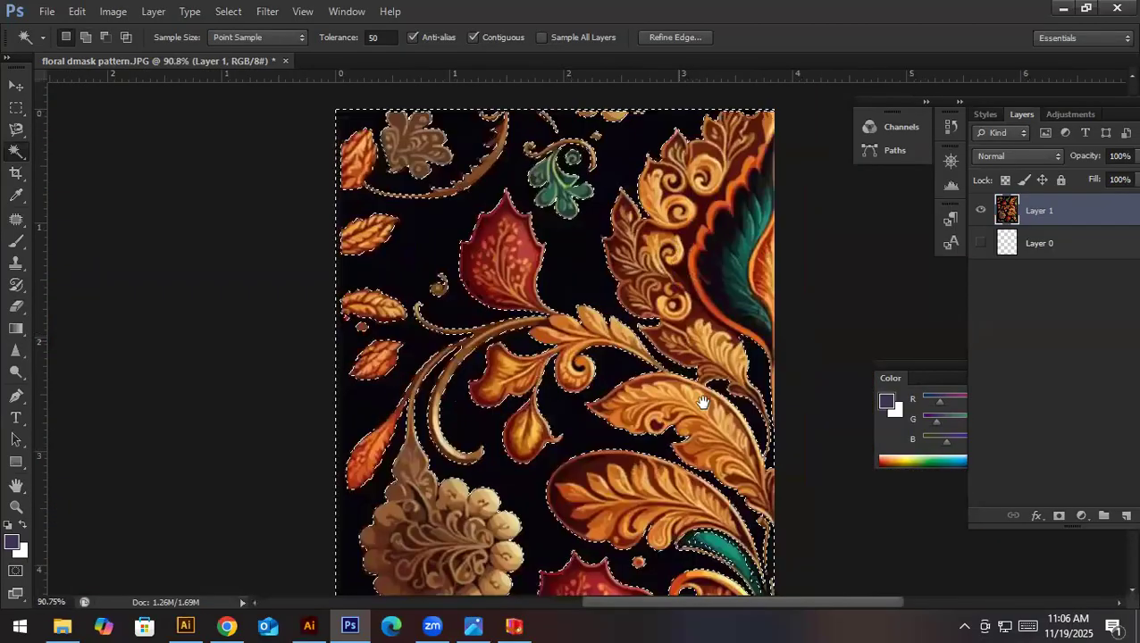
left_click_drag(704, 399, 671, 283)
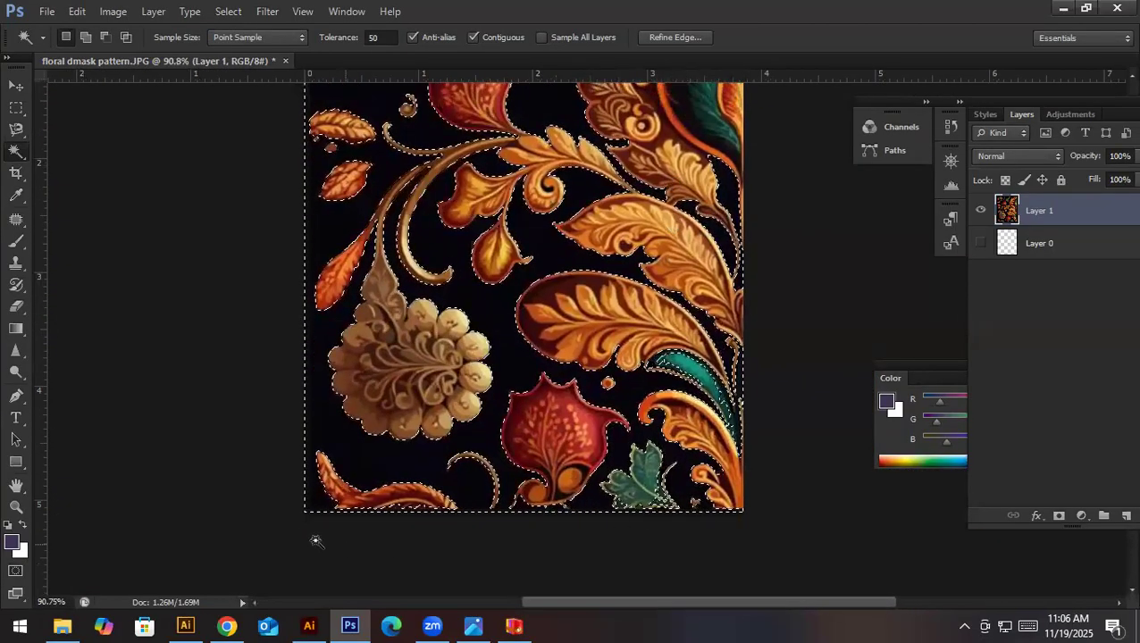
scroll(360, 404, "up", 5)
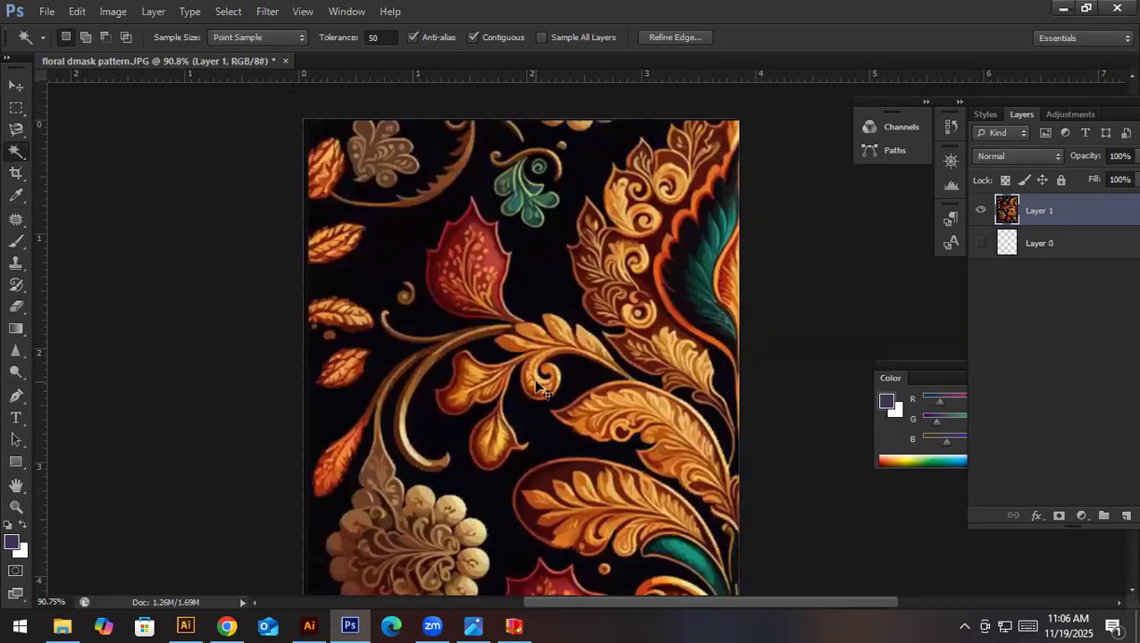
scroll(539, 386, "down", 2)
key("Delete")
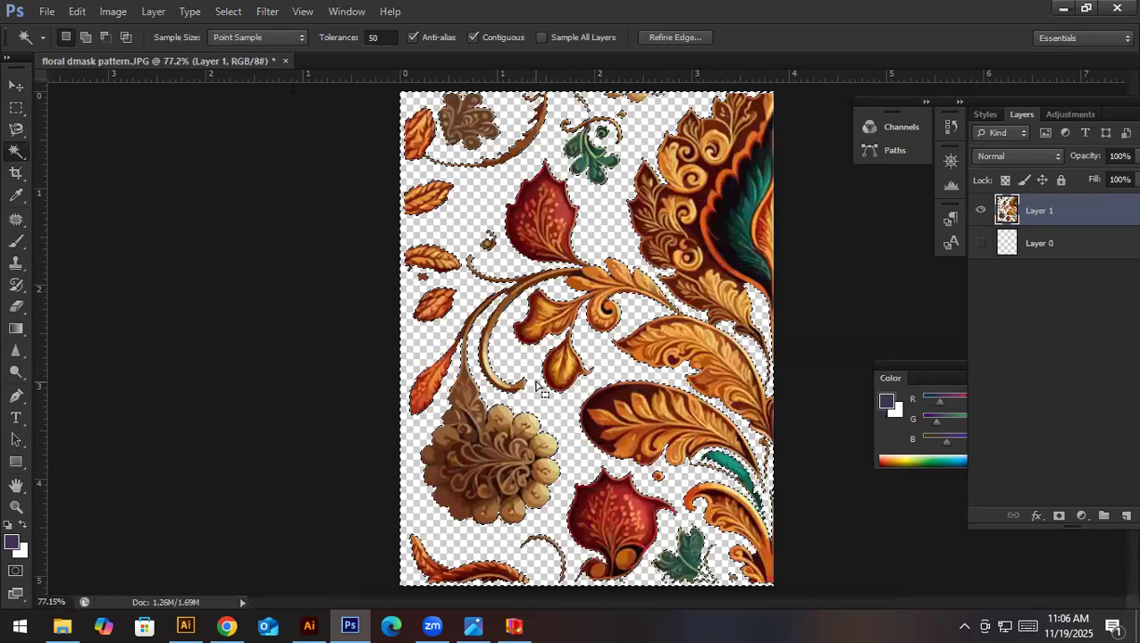
key("ctrl+d")
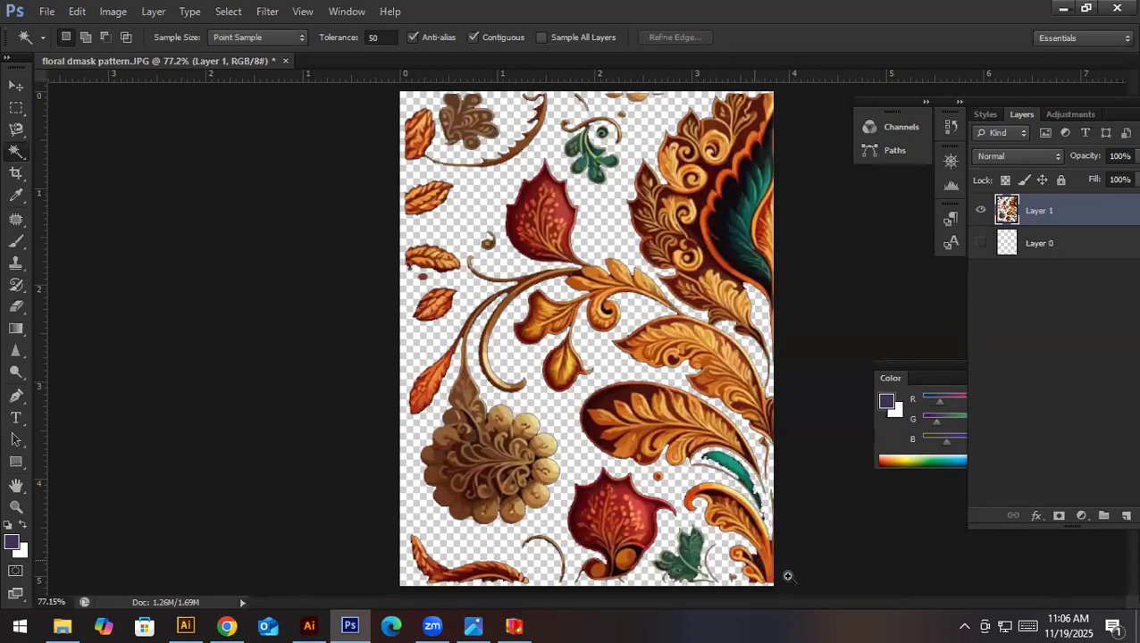
- Delete the remaining dark maroon patch between the orange curls in the artwork's lower-right corner and clear the selection
scroll(788, 576, "up", 4)
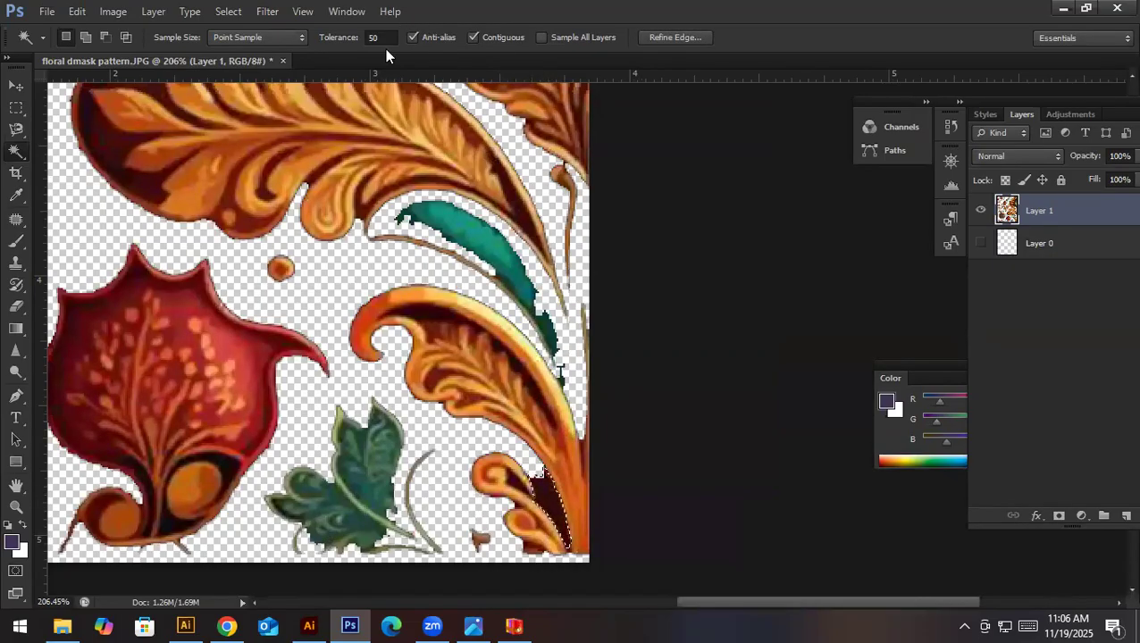
key("Delete")
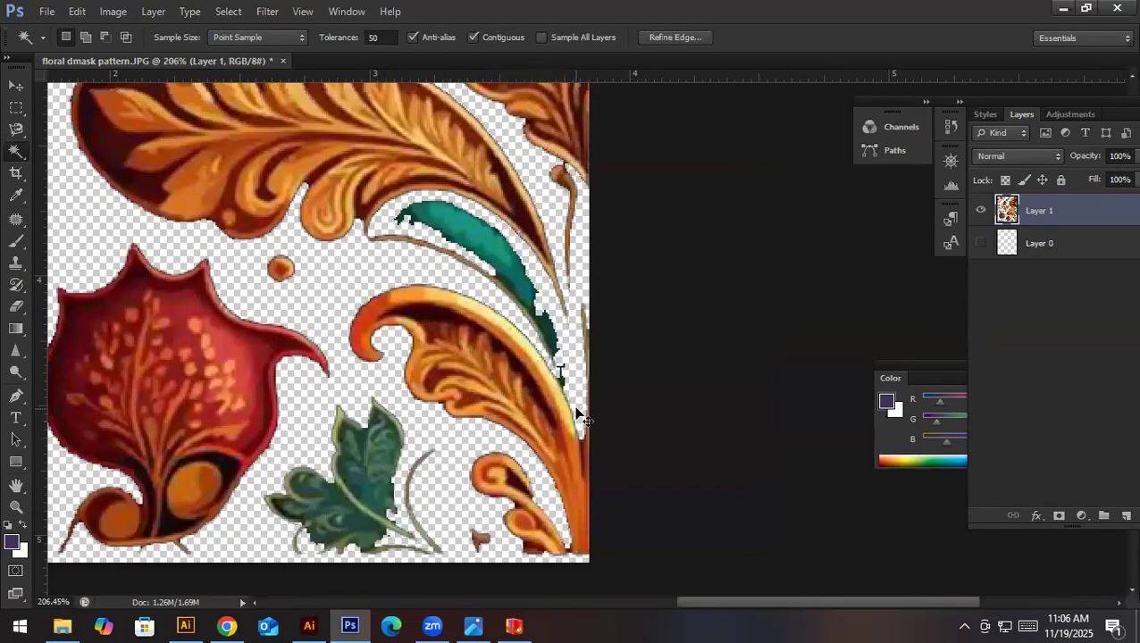
scroll(533, 326, "down", 3)
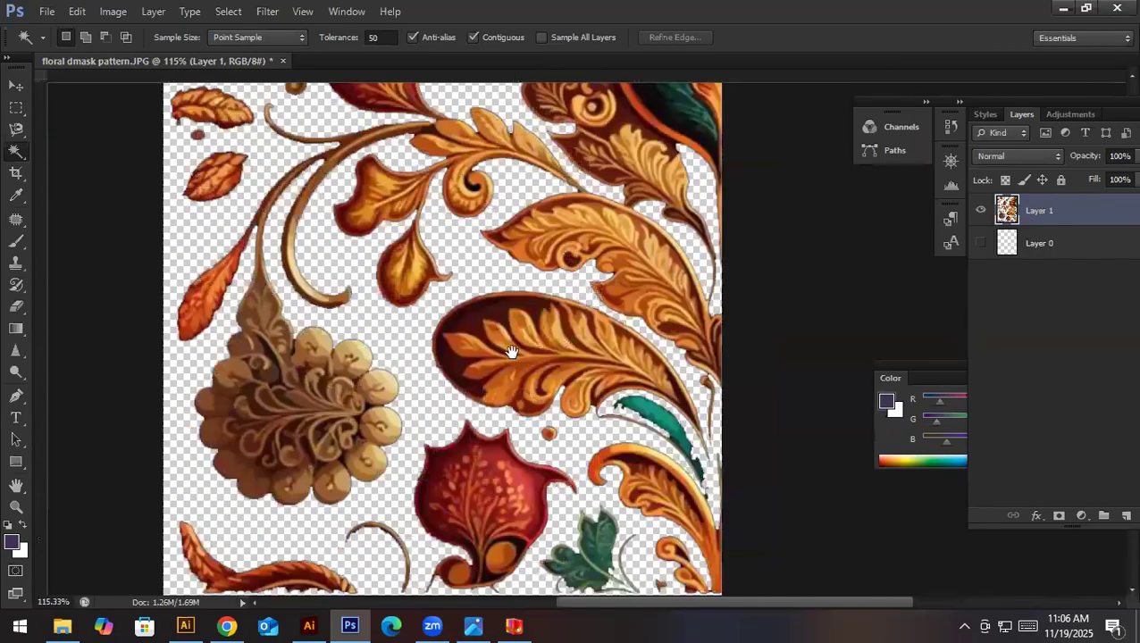
left_click_drag(512, 352, 543, 386)
scroll(516, 310, "down", 5)
scroll(513, 308, "up", 2)
left_click_drag(509, 304, 585, 369)
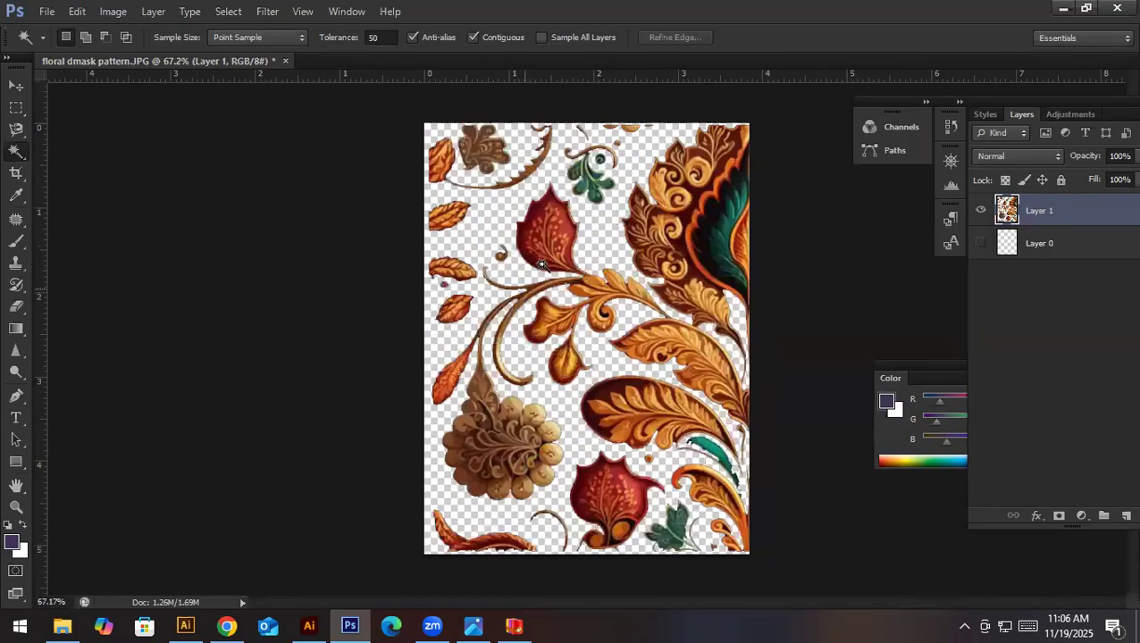
- Erase the second small orange leaf from the top along the artwork's left edge with a 15 px Eraser
key("e")
scroll(527, 268, "up", 3)
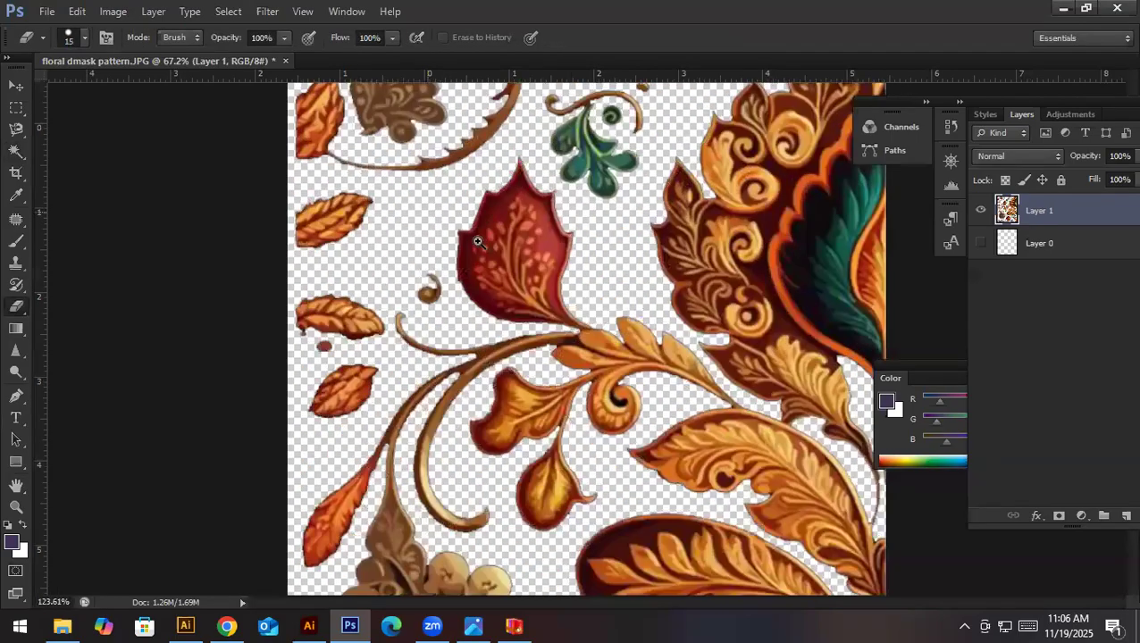
mouse_move(515, 273)
left_mouse_down()
mouse_move(491, 258)
mouse_move(428, 272)
mouse_move(509, 269)
mouse_move(433, 299)
mouse_move(458, 306)
mouse_move(508, 280)
left_mouse_up()
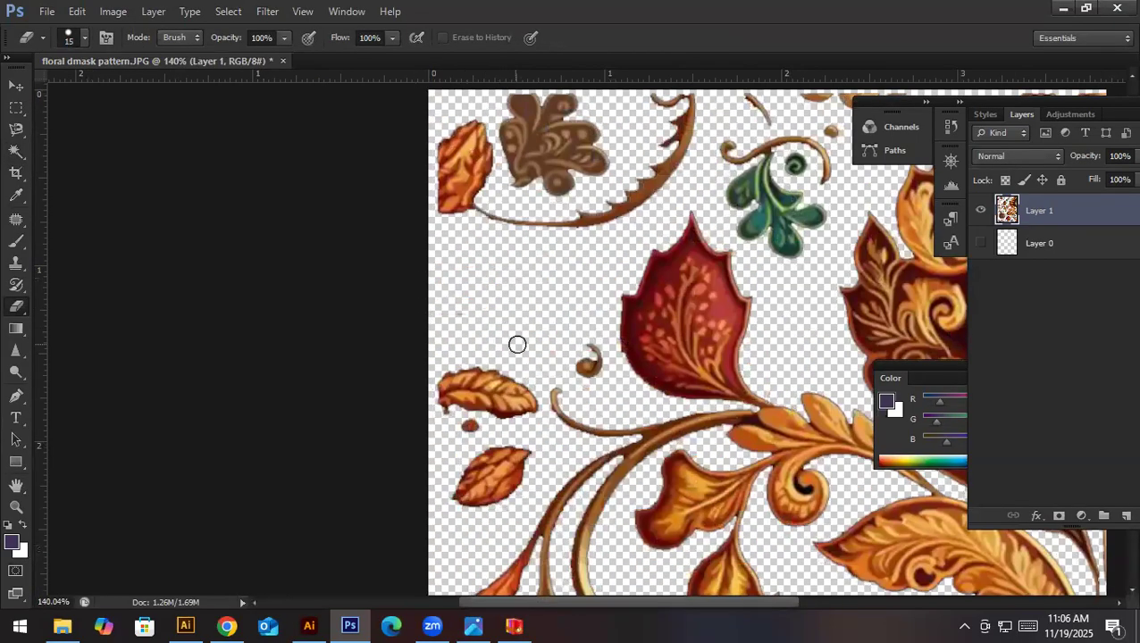
scroll(597, 360, "down", 3)
scroll(396, 312, "up", 3)
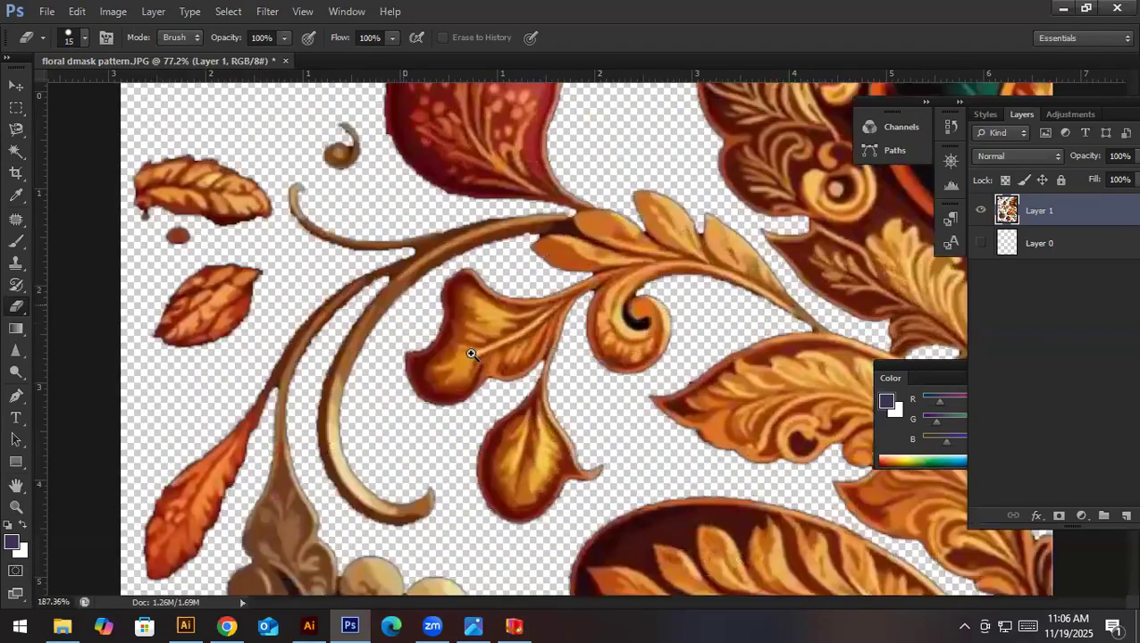
- Lasso the small orange leaf below the reddish dot, copy it to a new layer, and place the copy above the horizontal orange leaf
scroll(502, 327, "up", 1)
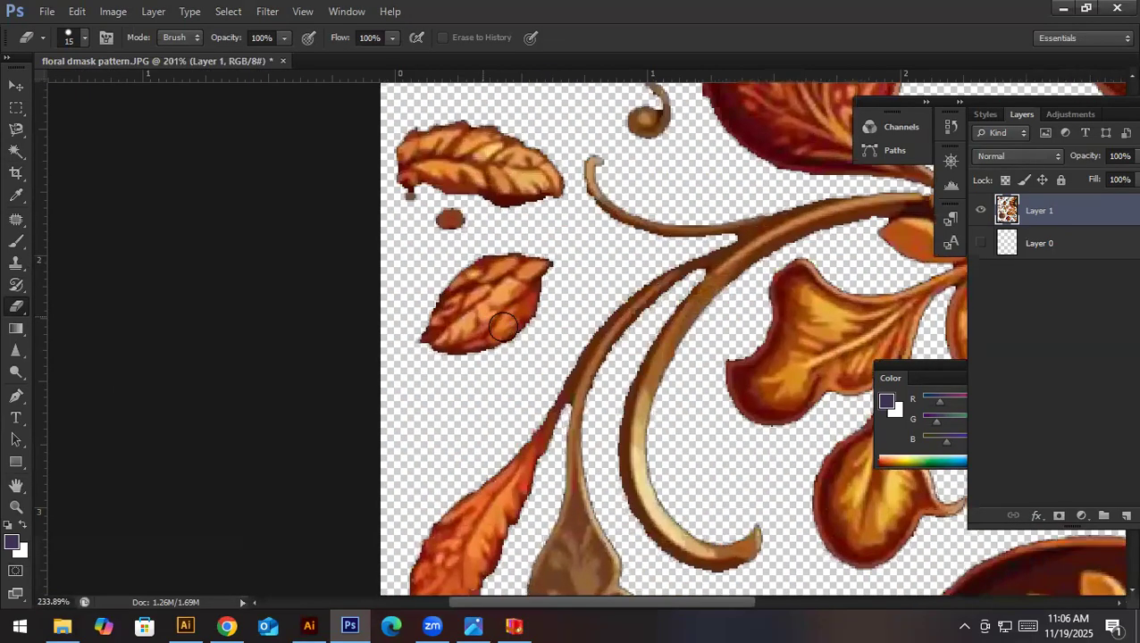
key("v")
key("l")
left_click(392, 341)
left_click(392, 342)
left_click_drag(534, 284, 537, 372)
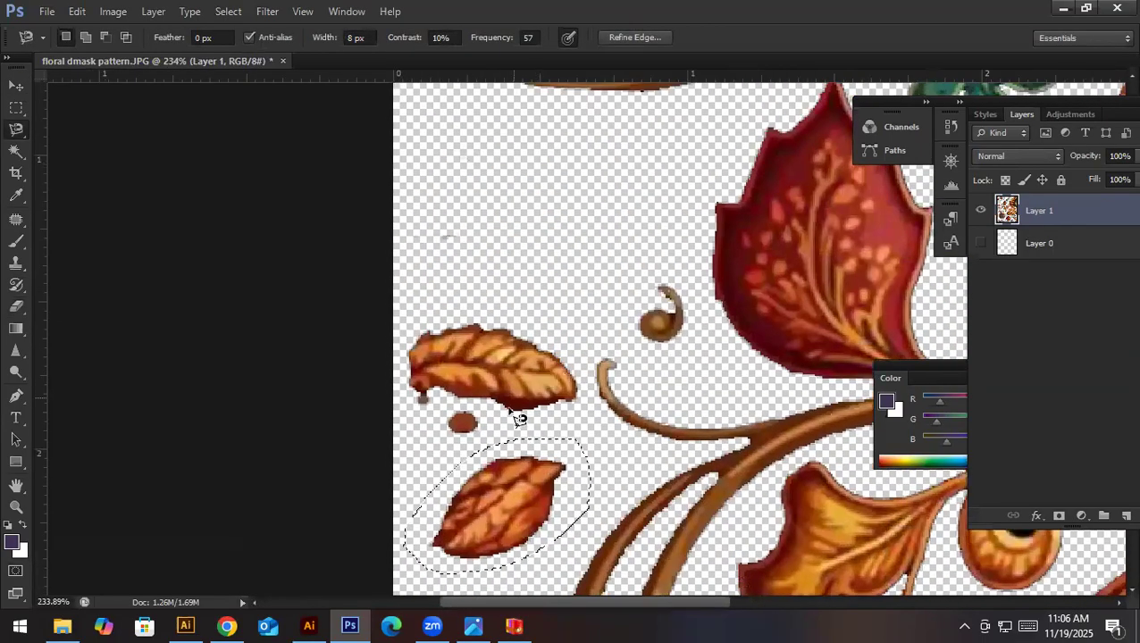
key("v")
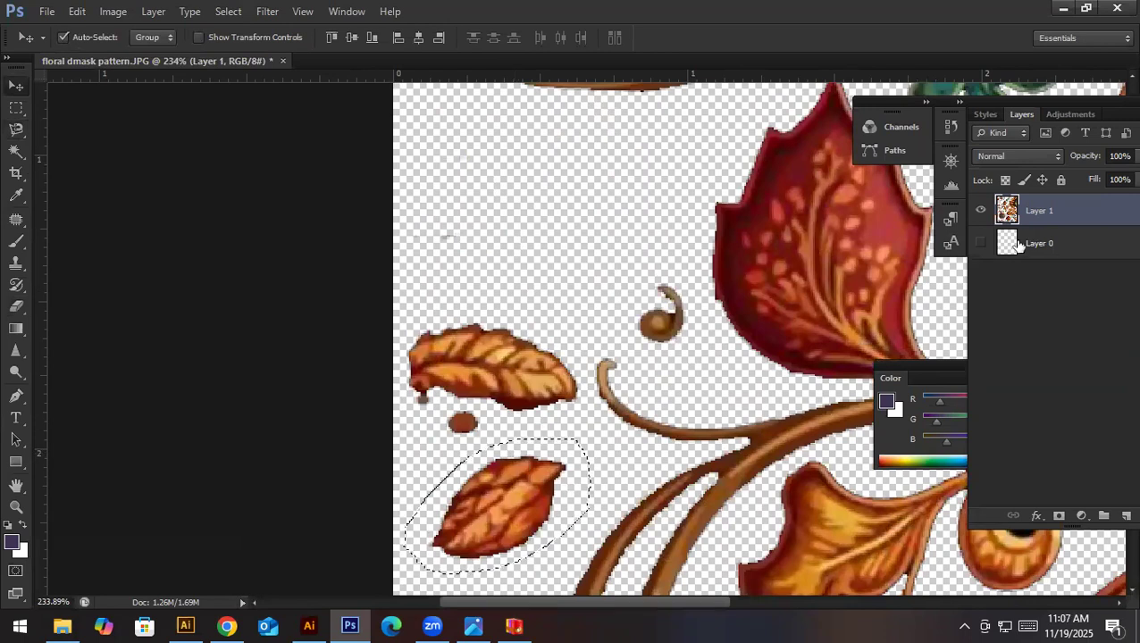
key("ctrl+j")
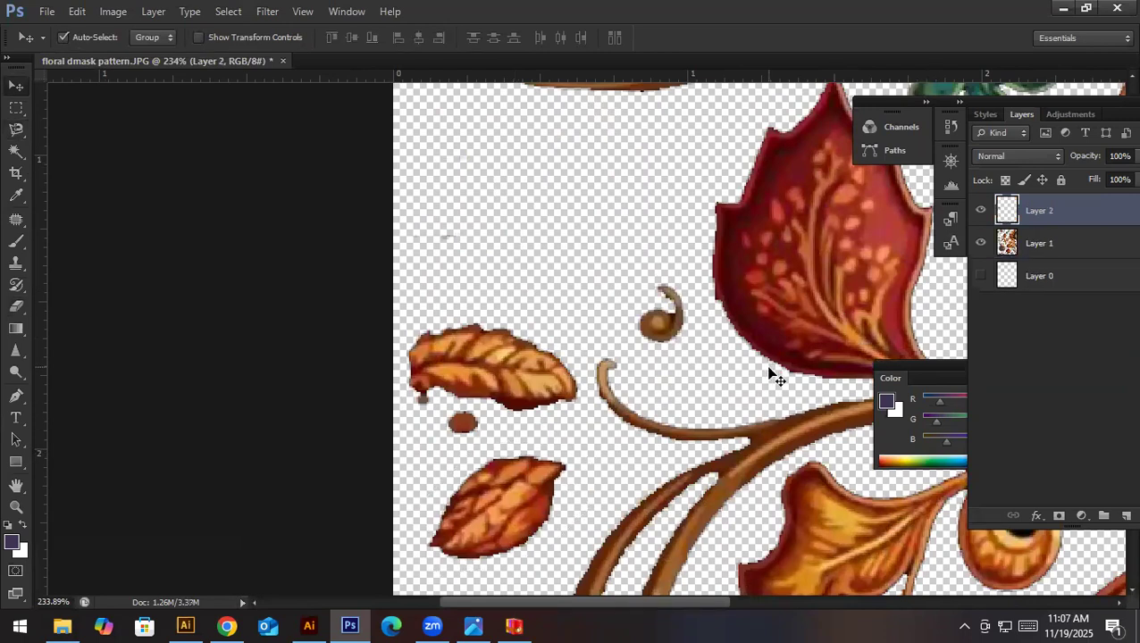
left_click_drag(518, 506, 531, 239)
scroll(579, 238, "down", 5)
scroll(599, 241, "up", 5)
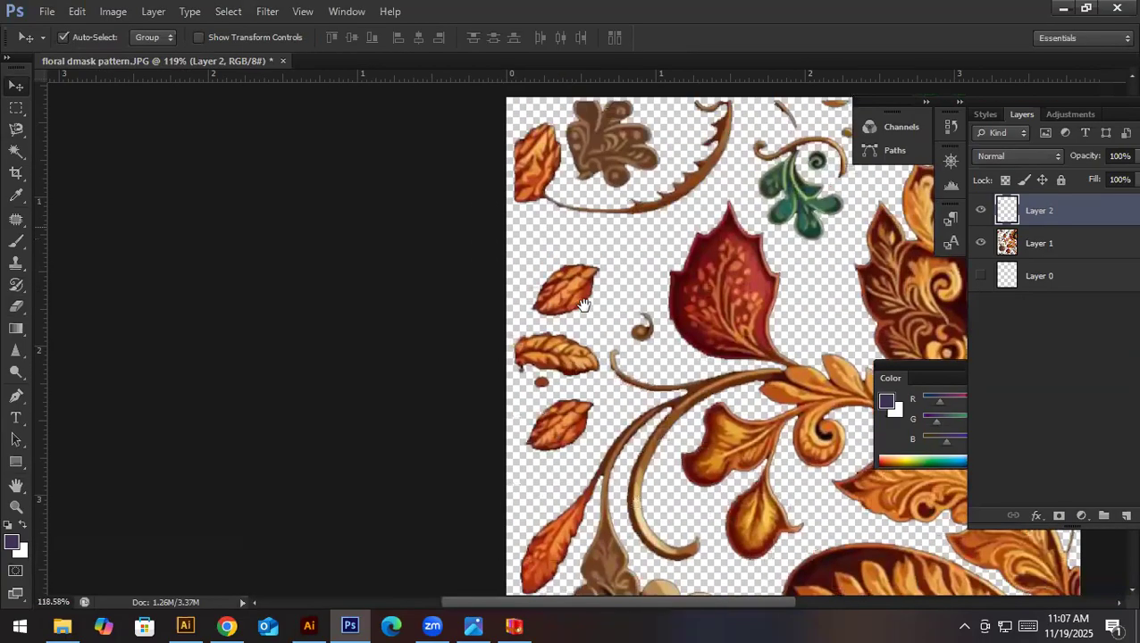
- Erase the orange leaf at the artwork's upper-left edge from Layer 1 with the 15 px Eraser
key("e")
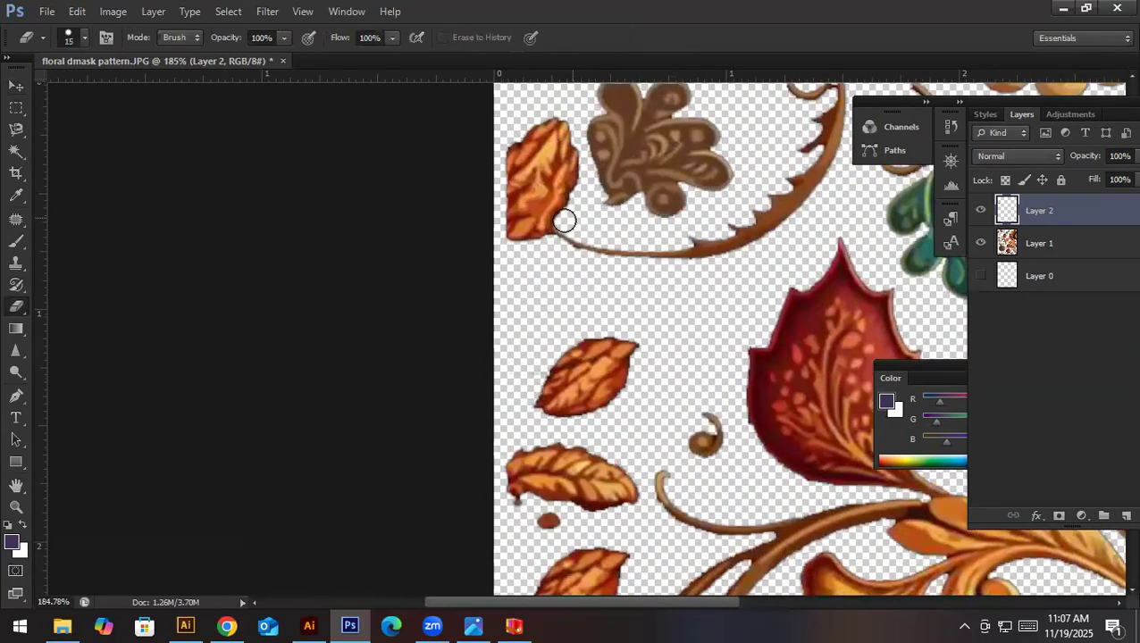
left_click(1099, 250)
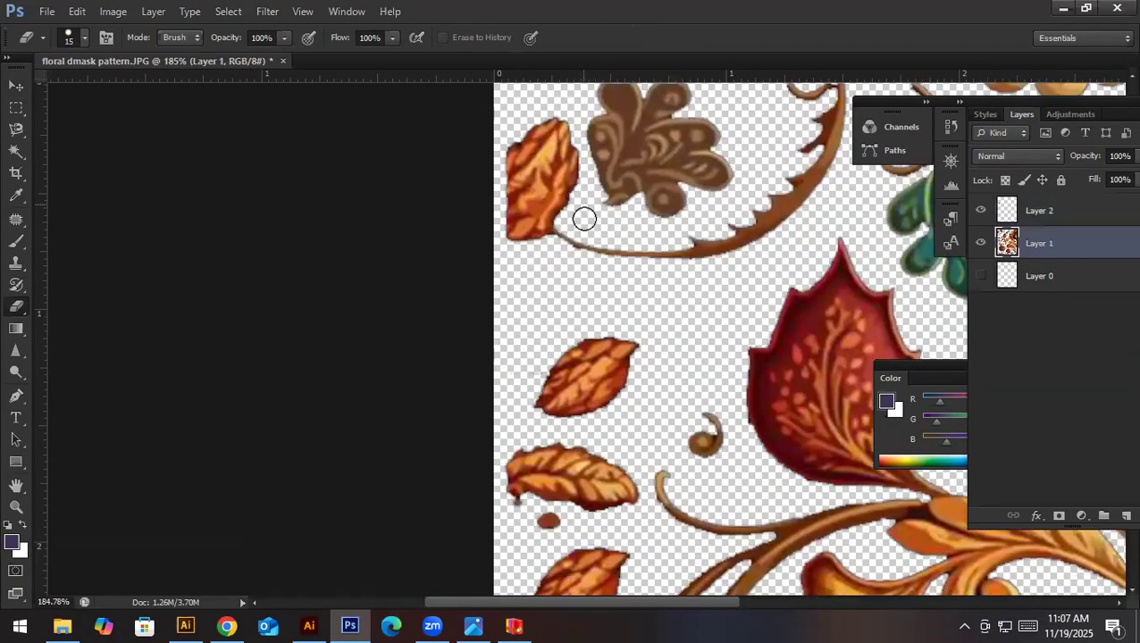
mouse_move(510, 208)
left_mouse_down()
mouse_move(510, 131)
mouse_move(515, 192)
mouse_move(540, 134)
mouse_move(559, 126)
mouse_move(554, 168)
mouse_move(565, 144)
mouse_move(569, 168)
mouse_move(536, 231)
mouse_move(559, 191)
mouse_move(534, 190)
mouse_move(519, 246)
mouse_move(527, 125)
left_mouse_up()
- Duplicate the separated leaf and rotate the copy to fit the tip of the serrated brown stem at the artwork's upper left
key("v")
left_click_drag(602, 386, 580, 216)
key("ctrl+t")
left_click_drag(646, 151, 611, 271)
key("Return")
key("Left")
key("Left")
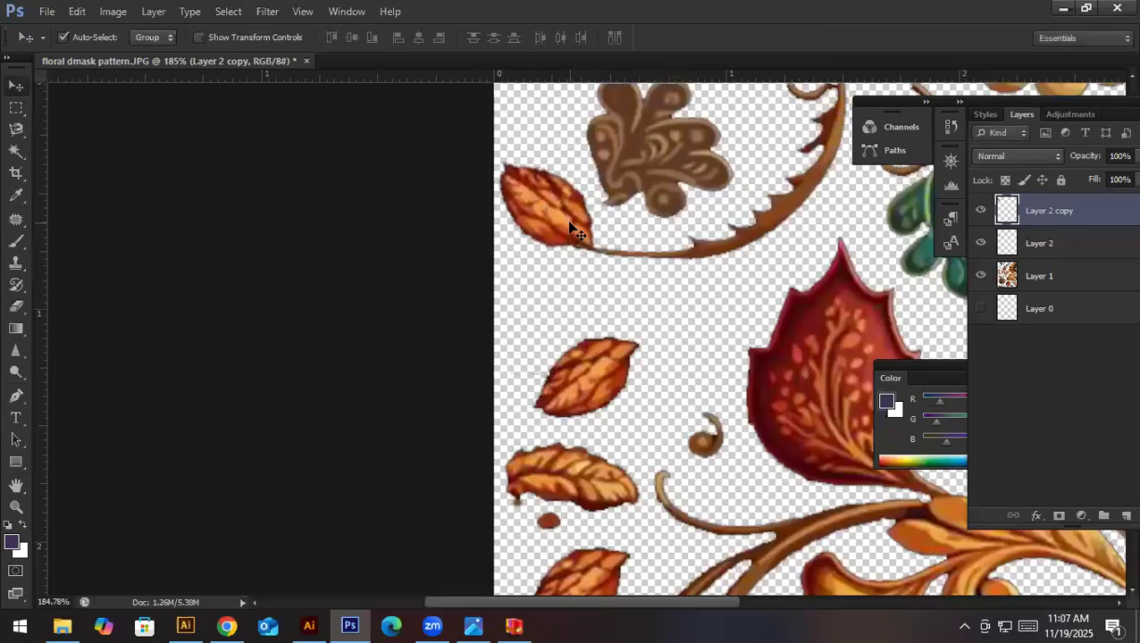
- Erase the horizontal orange leaf and the reddish dot beneath it, and put another copy of the separated leaf in their place
left_click(605, 477)
key("e")
mouse_move(558, 518)
left_mouse_down()
mouse_move(509, 433)
mouse_move(516, 507)
mouse_move(542, 480)
mouse_move(561, 486)
mouse_move(571, 462)
mouse_move(596, 517)
mouse_move(591, 457)
mouse_move(619, 524)
mouse_move(613, 464)
mouse_move(631, 507)
mouse_move(569, 509)
left_mouse_up()
key("v")
left_click_drag(597, 386, 575, 516, "alt")
- Erase the cut-off orange leaf below the brown flower at the artwork's lower-left edge from Layer 1 with a 35 px Eraser
left_click_drag(726, 402, 518, 429, "ctrl")
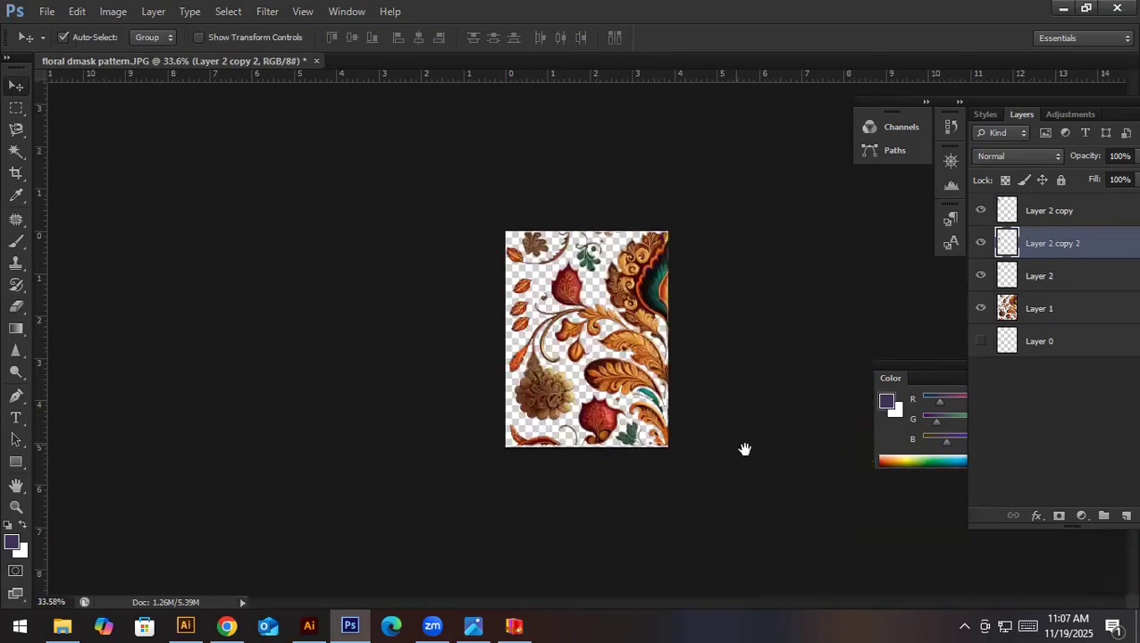
left_click_drag(575, 334, 643, 308, "ctrl")
left_click_drag(504, 502, 575, 445, "ctrl")
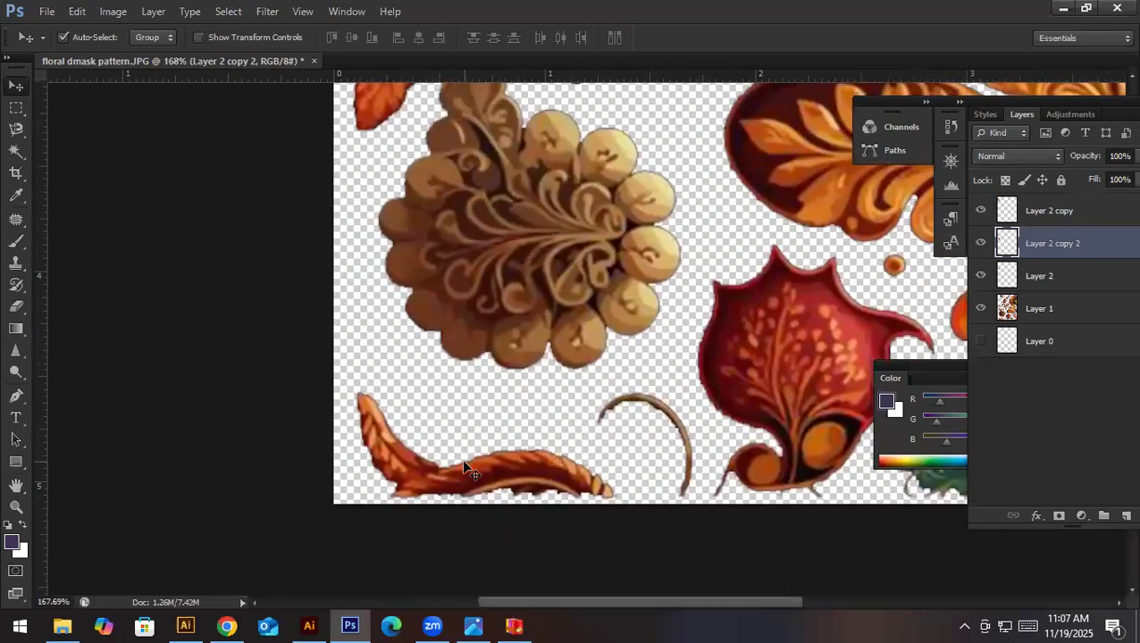
key("e")
key("bracketright")
left_click(1063, 308)
mouse_move(444, 439)
left_mouse_down()
mouse_move(390, 454)
mouse_move(405, 469)
mouse_move(528, 479)
mouse_move(552, 465)
mouse_move(464, 477)
mouse_move(589, 488)
mouse_move(612, 522)
left_mouse_up()
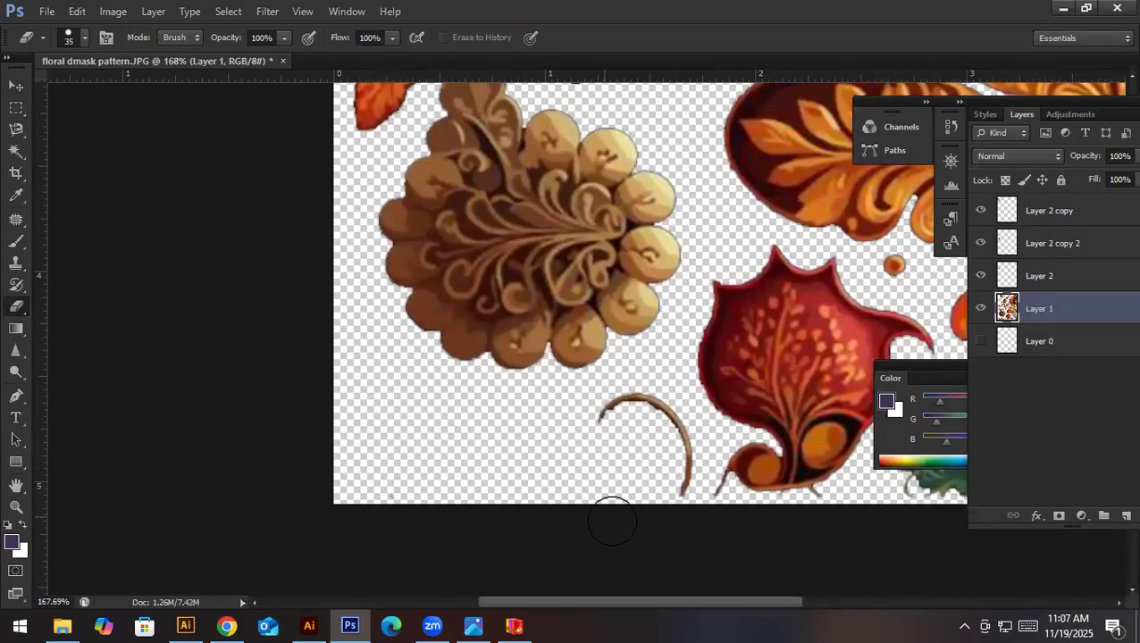
scroll(730, 438, "down", 5)
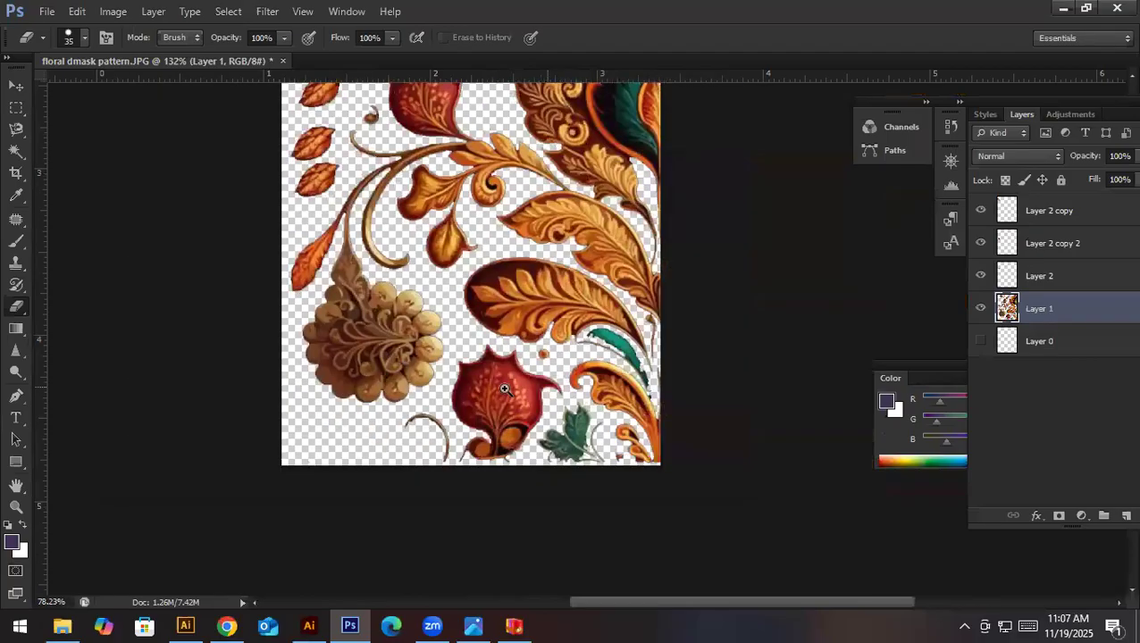
scroll(843, 422, "up", 5)
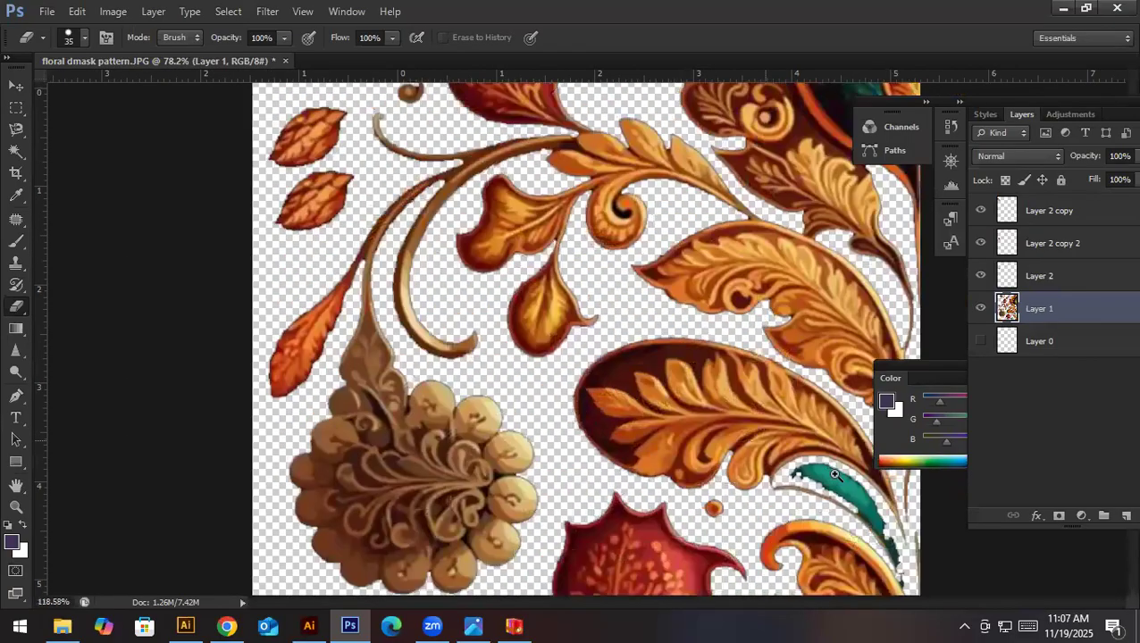
scroll(812, 474, "down", 5)
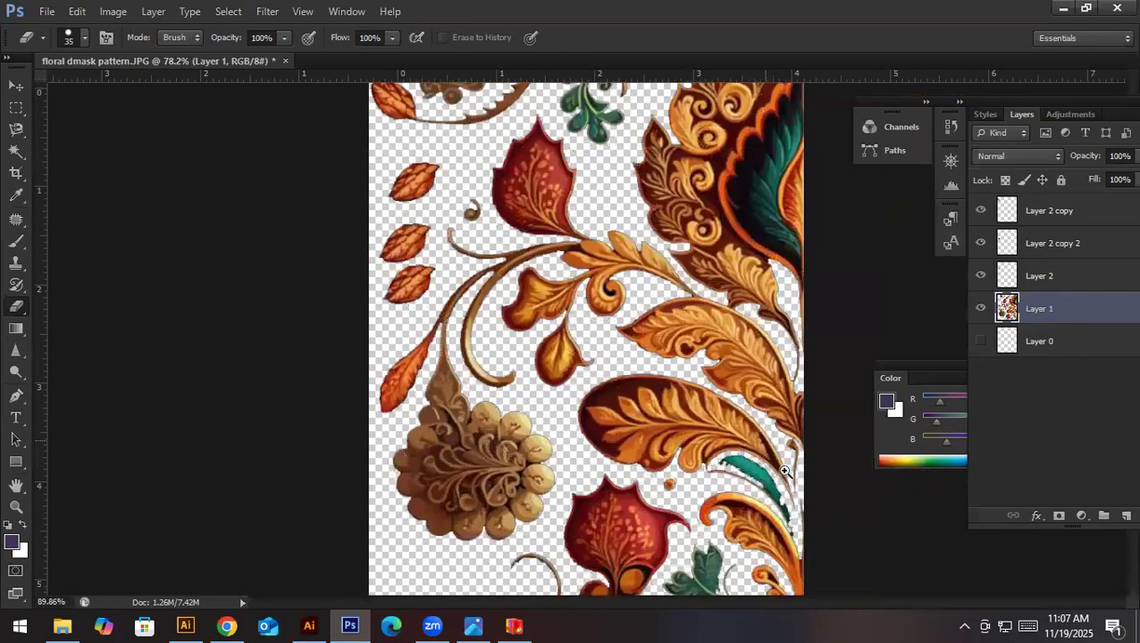
scroll(604, 140, "up", 5)
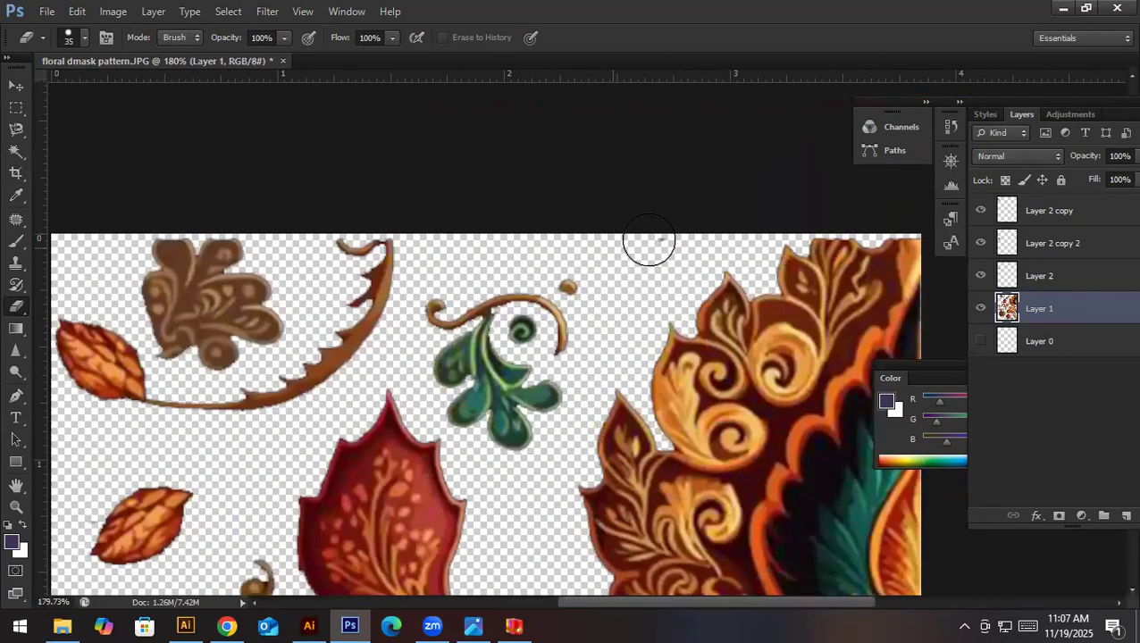
scroll(636, 377, "down", 4)
scroll(534, 385, "down", 2)
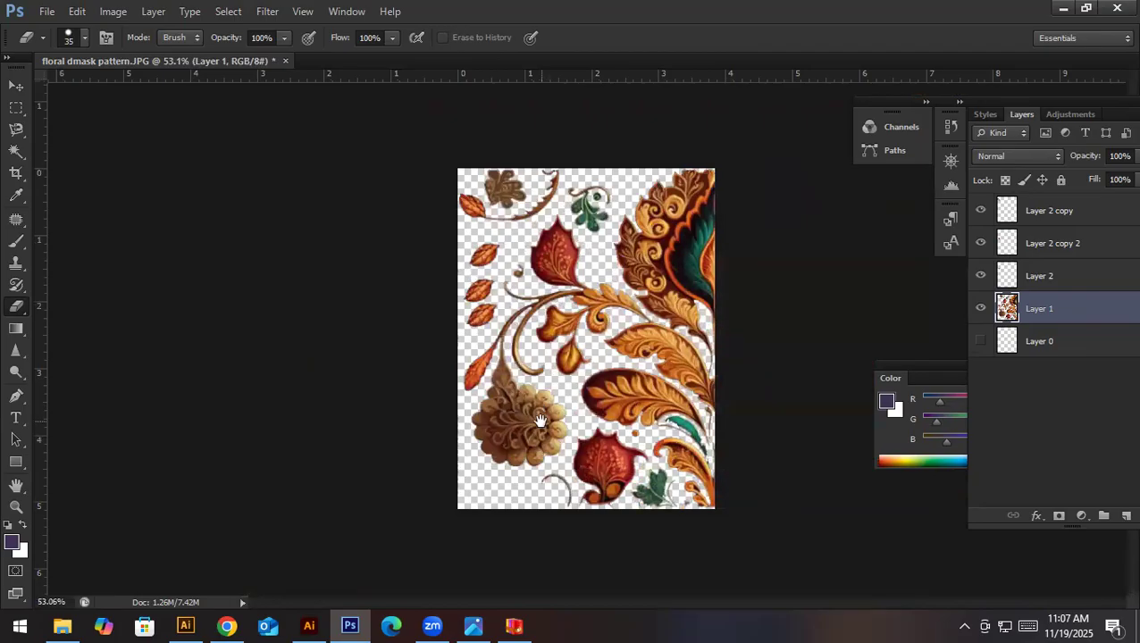
- Switch to Illustrator and create a new document
key("v")
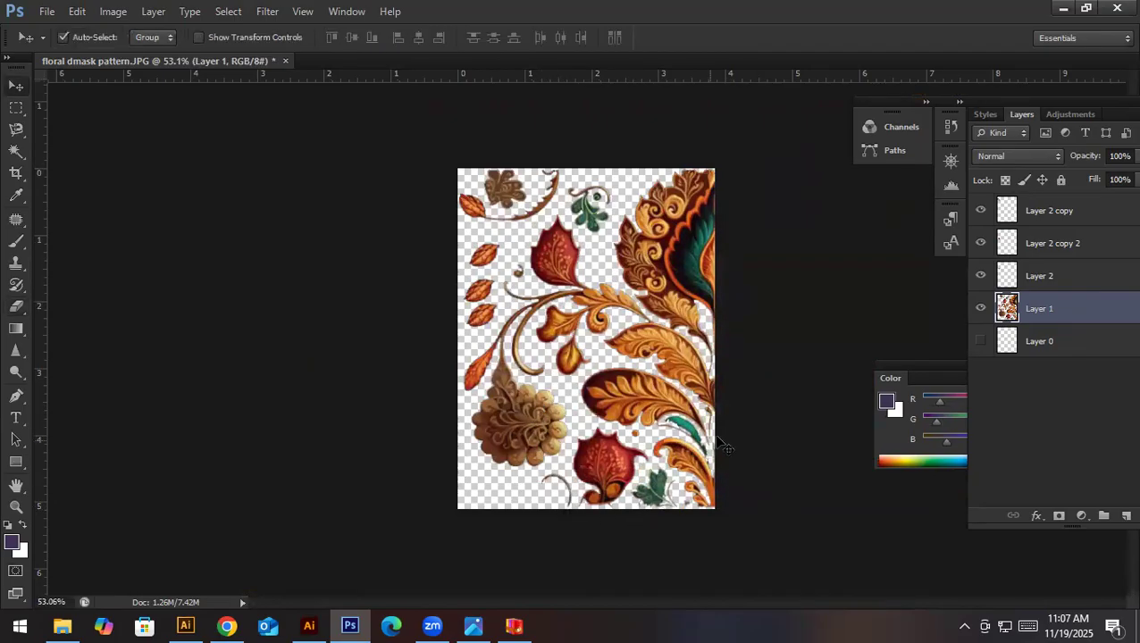
left_click(312, 625)
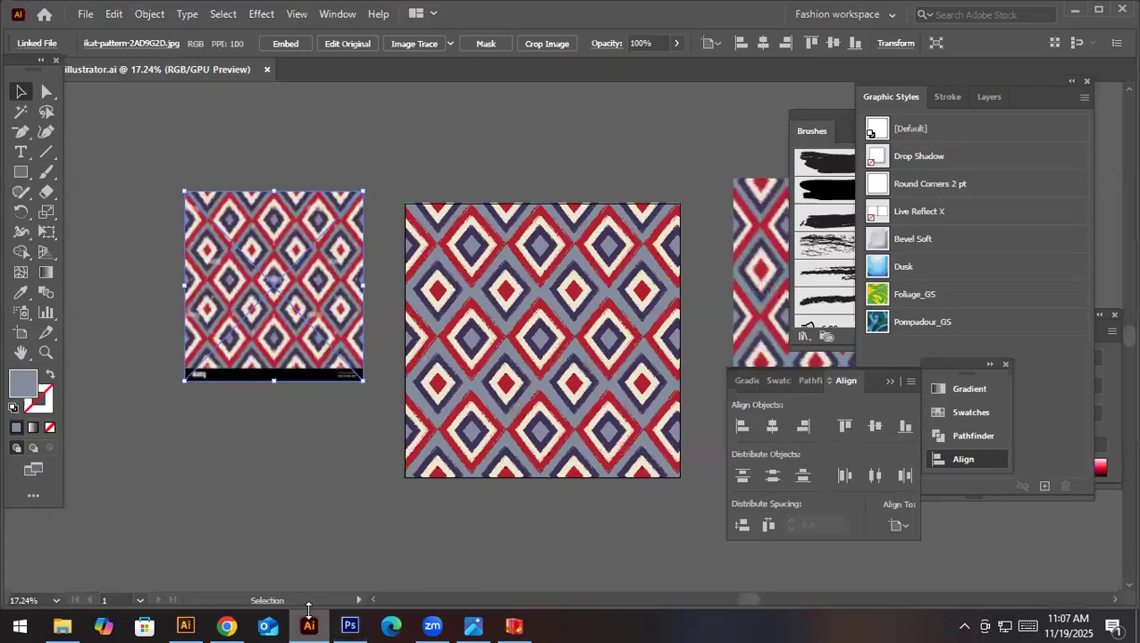
left_click(85, 14)
left_click(98, 31)
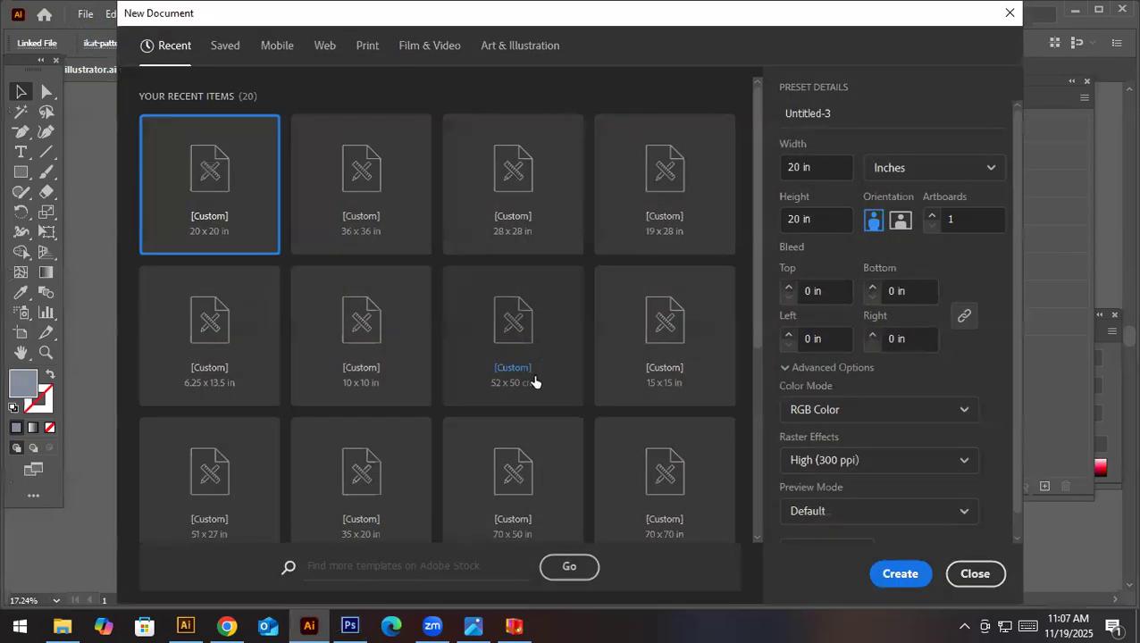
left_click(886, 566)
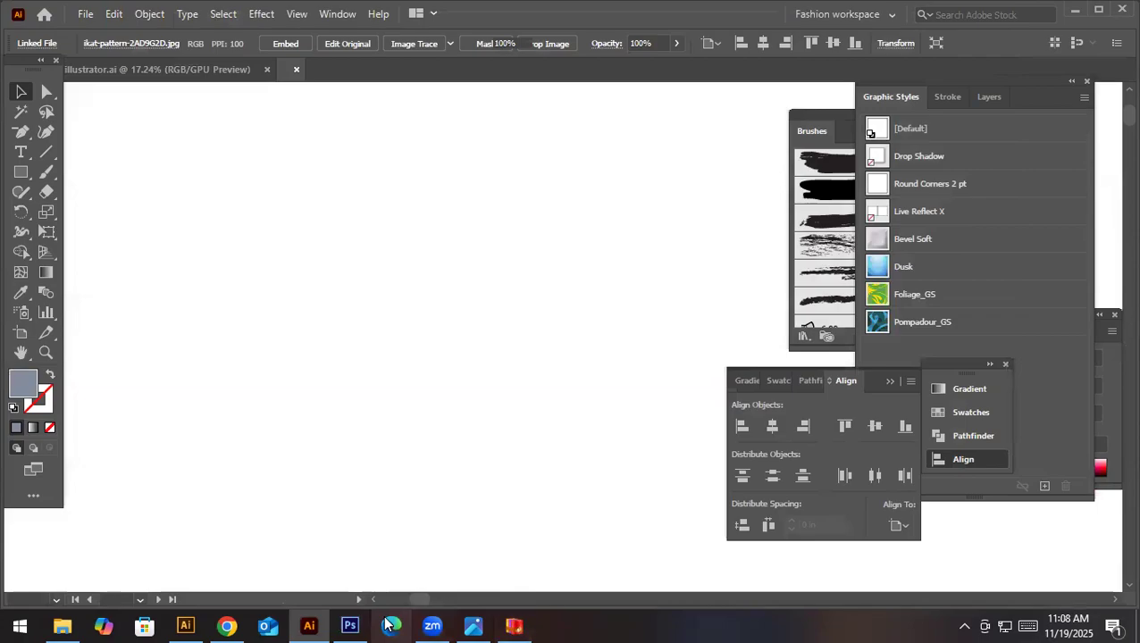
- Back in Photoshop, merge the three leaf layers with Layer 1 and transfer the merged artwork into the new Illustrator document
left_click(349, 625)
left_click_drag(500, 443, 510, 476)
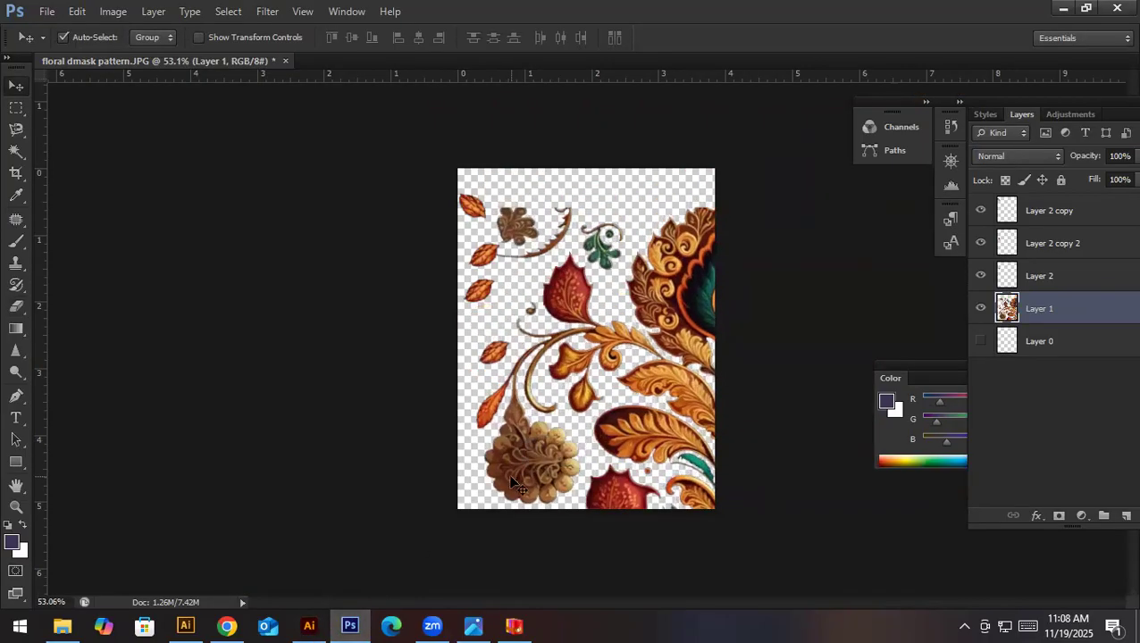
left_click(1078, 215)
left_click(1040, 317, "shift")
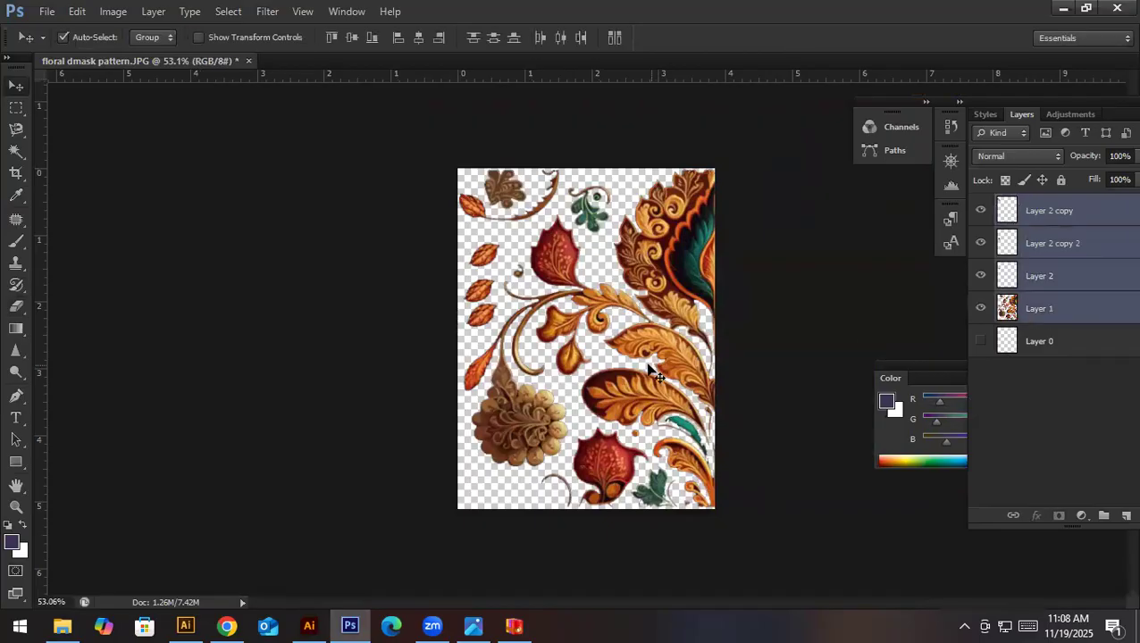
key("ctrl+e")
left_click_drag(611, 389, 416, 276)
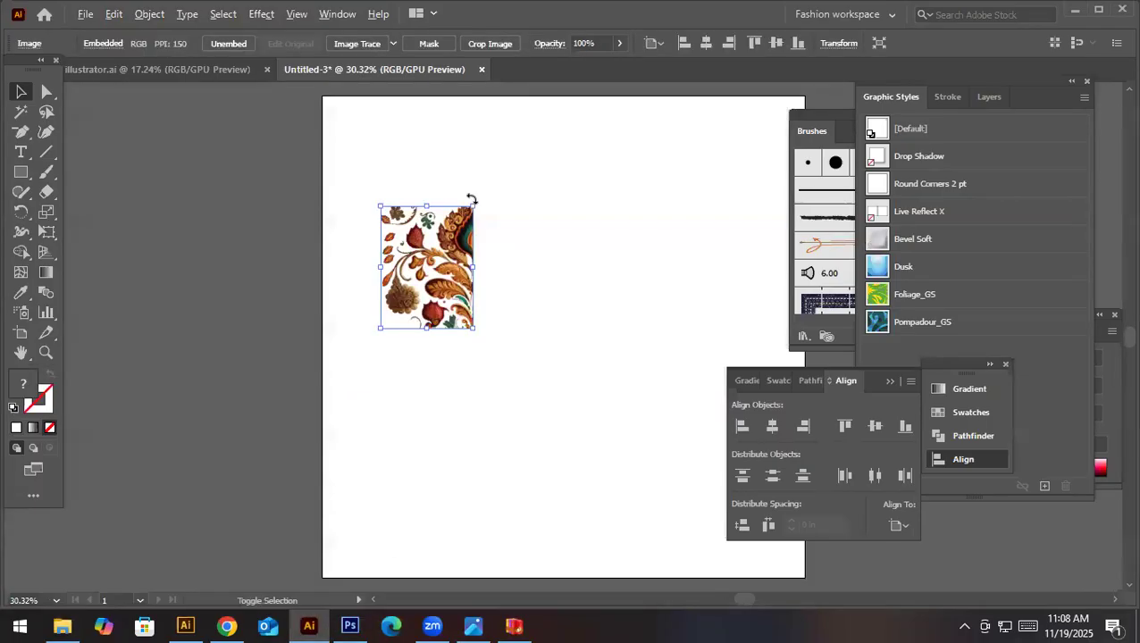
- Enlarge the placed floral image proportionally to about twice its size and Image Trace it with the High Fidelity Photo preset
left_click_drag(471, 205, 527, 142)
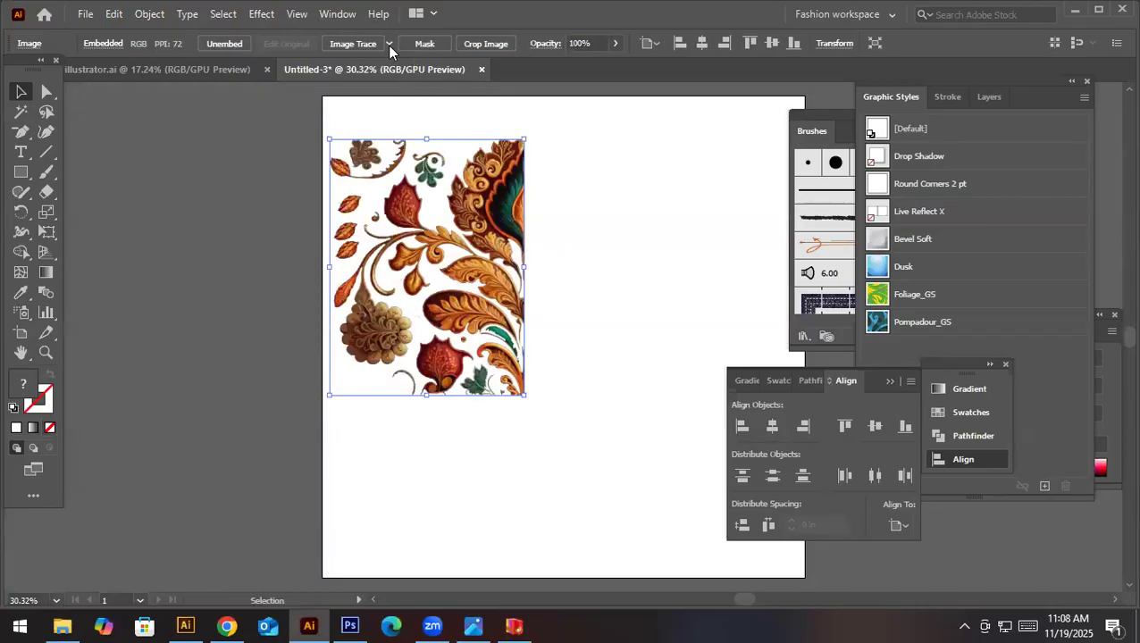
left_click(388, 44)
left_click(523, 190)
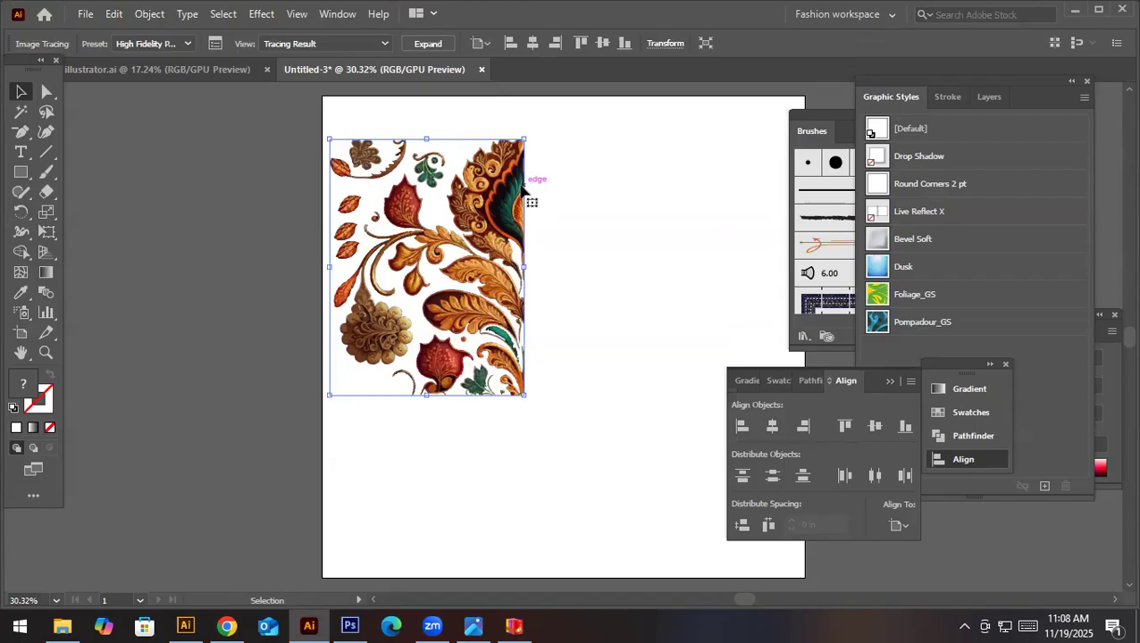
- Expand the traced floral artwork into vector paths and switch back to Photoshop
key("ctrl+space")
mouse_move(467, 268)
left_mouse_down()
mouse_move(905, 402)
mouse_move(573, 367)
mouse_move(419, 247)
mouse_move(686, 310)
mouse_move(333, 272)
left_mouse_up()
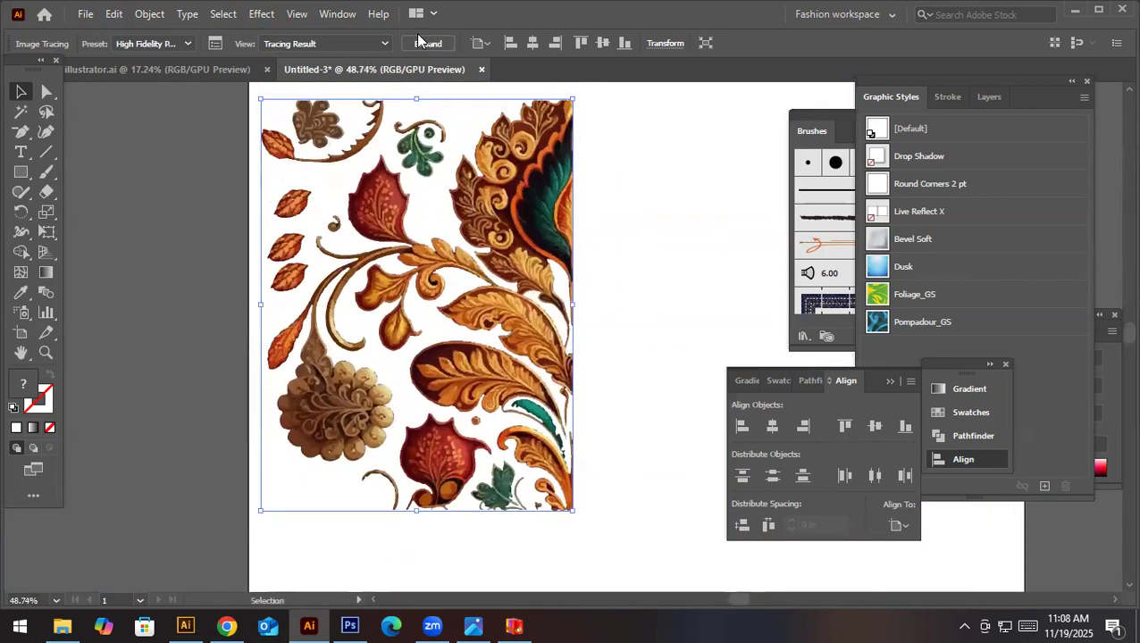
left_click(420, 43)
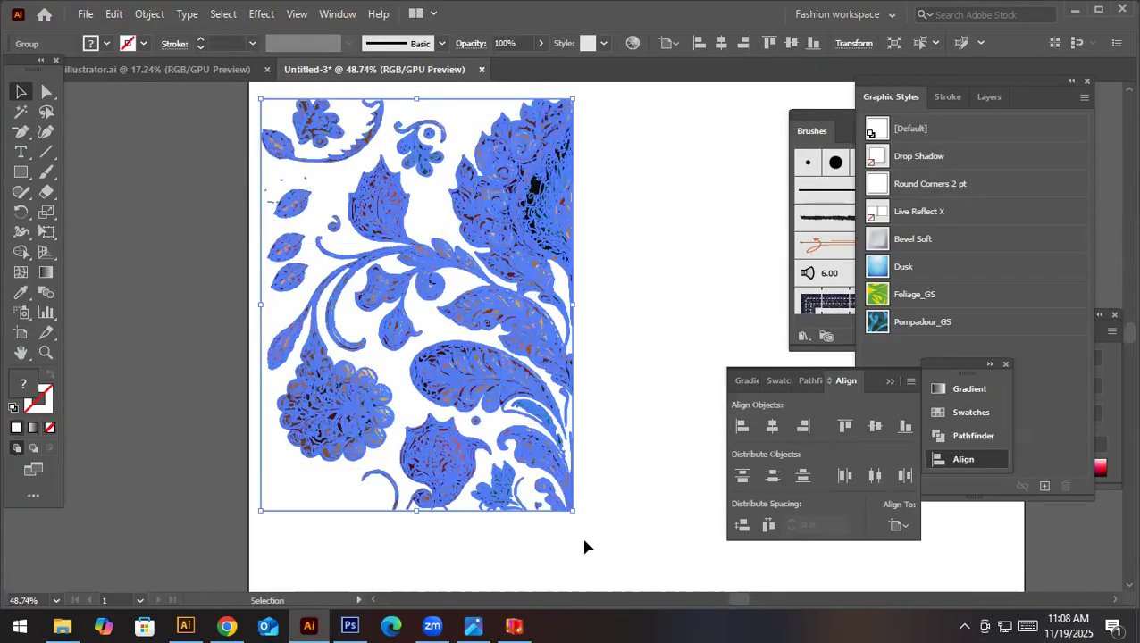
left_click(351, 626)
left_click(46, 11)
left_click(54, 30)
key("Escape")
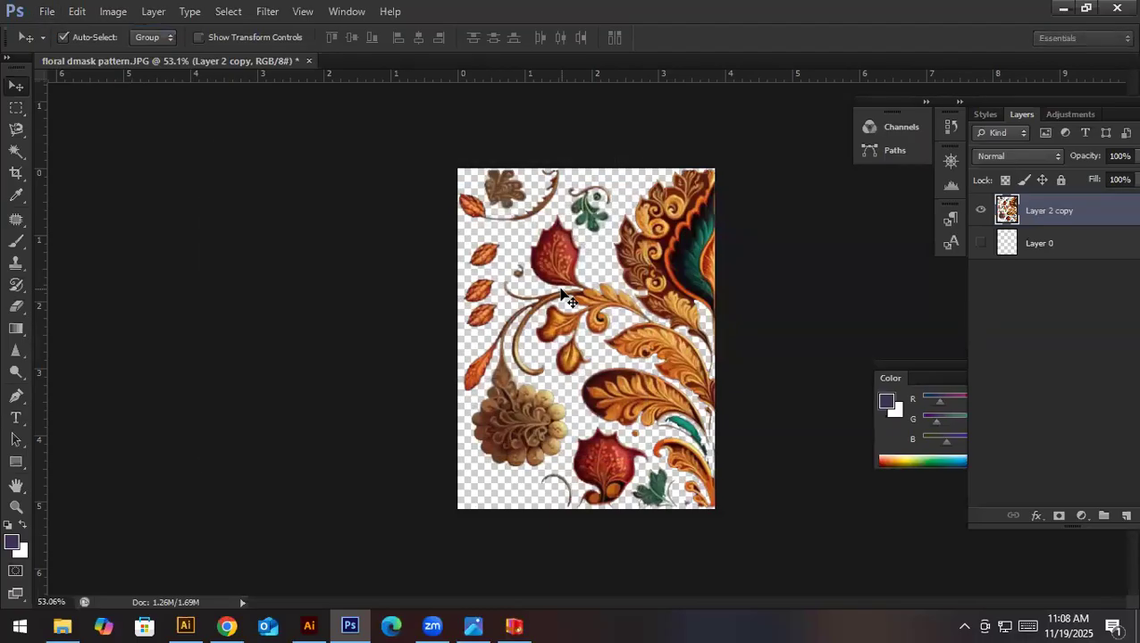
key("ctrl+alt+i")
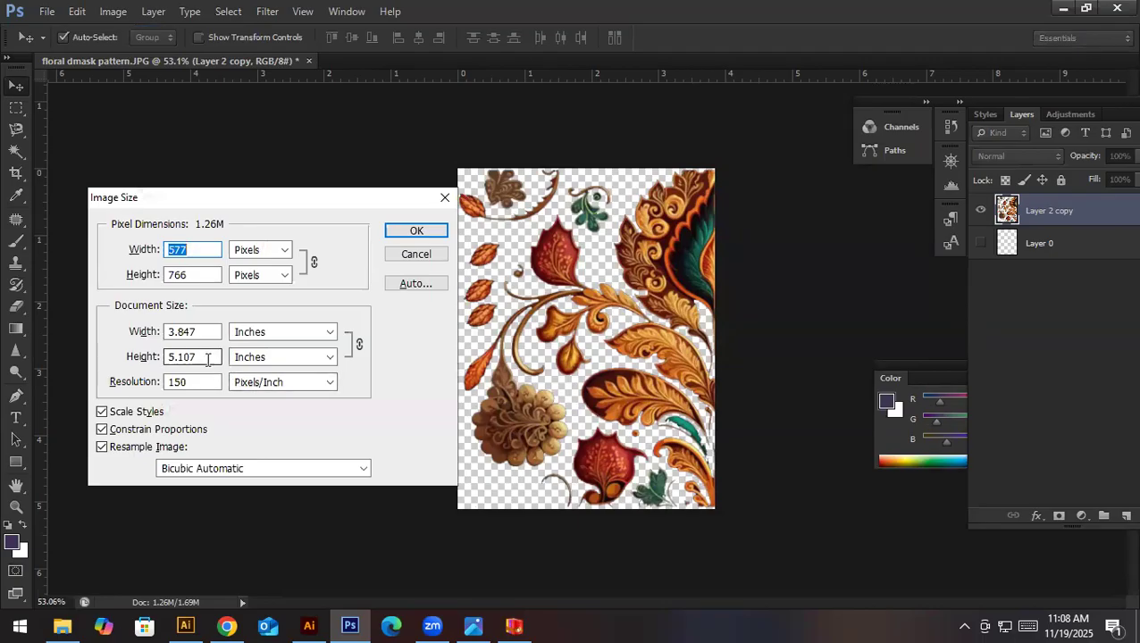
key("Escape")
left_click(70, 12)
left_click(49, 14)
left_click(45, 15)
left_click(52, 42)
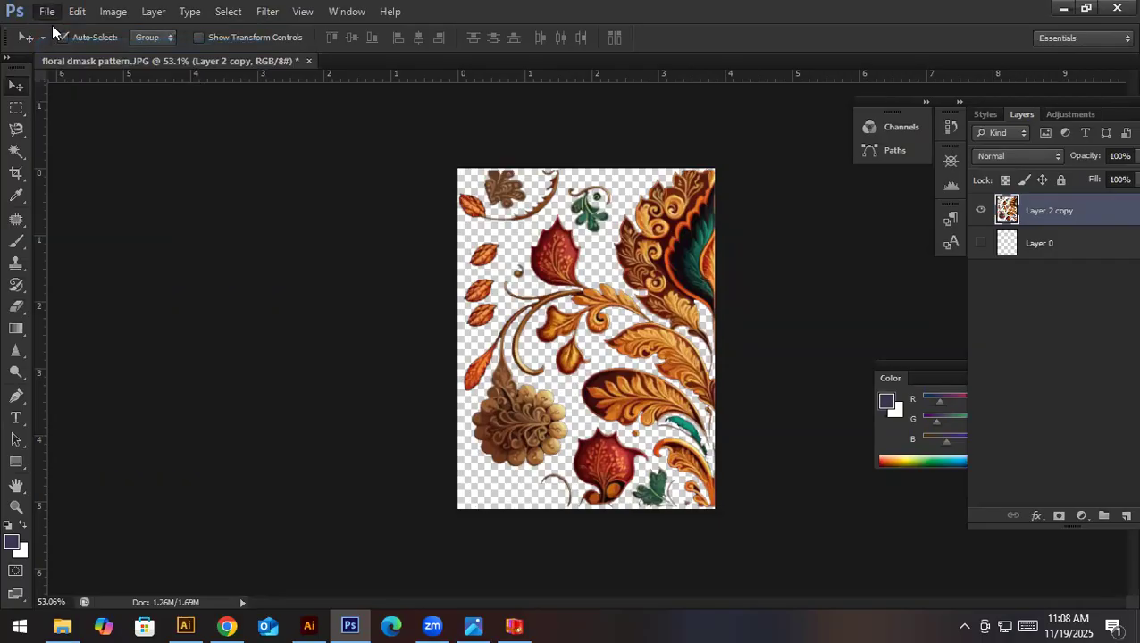
key("Escape")
- Create a new RGB document 25 inches wide and 20 inches high at 300 pixels/inch with a white background
left_click(48, 16)
left_click(50, 29)
left_click(446, 249)
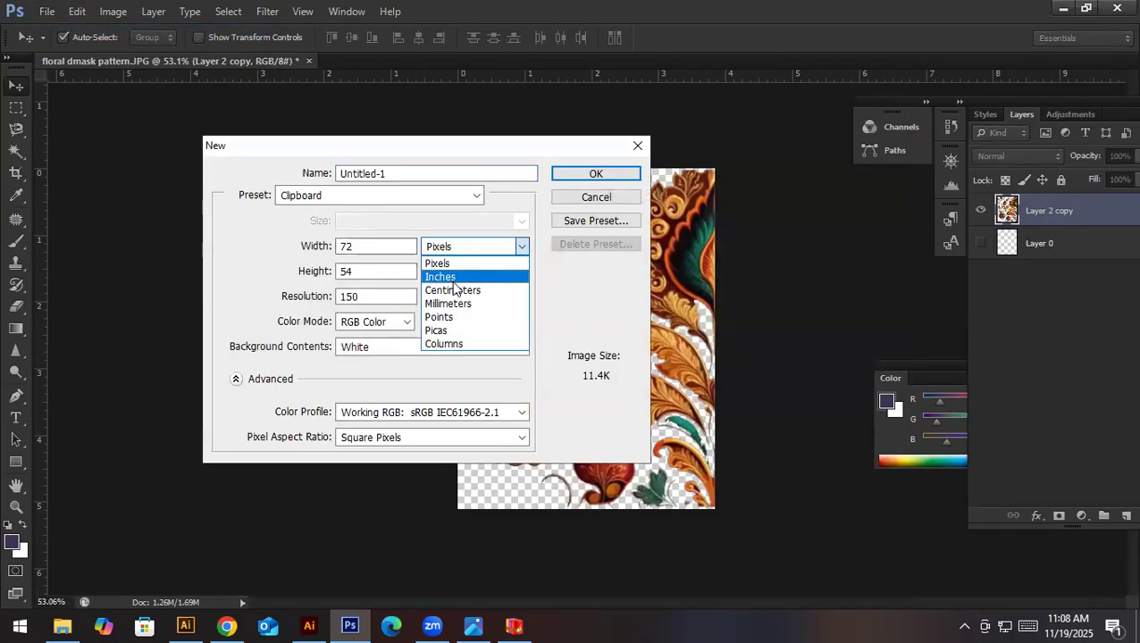
left_click(431, 275)
left_click(371, 272)
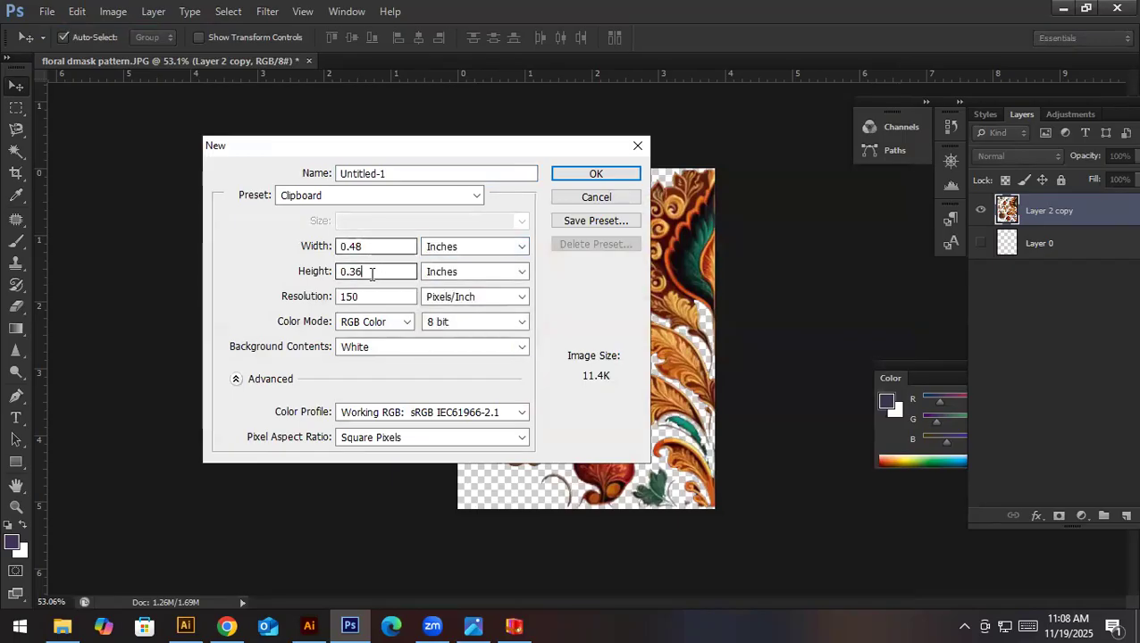
type("20")
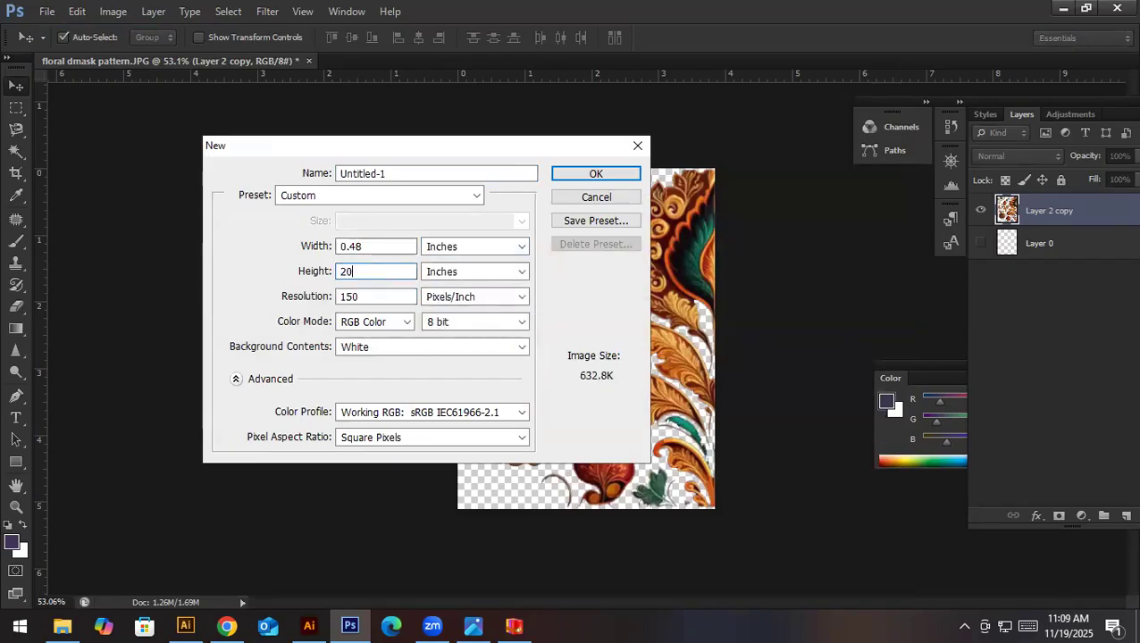
double_click(374, 246)
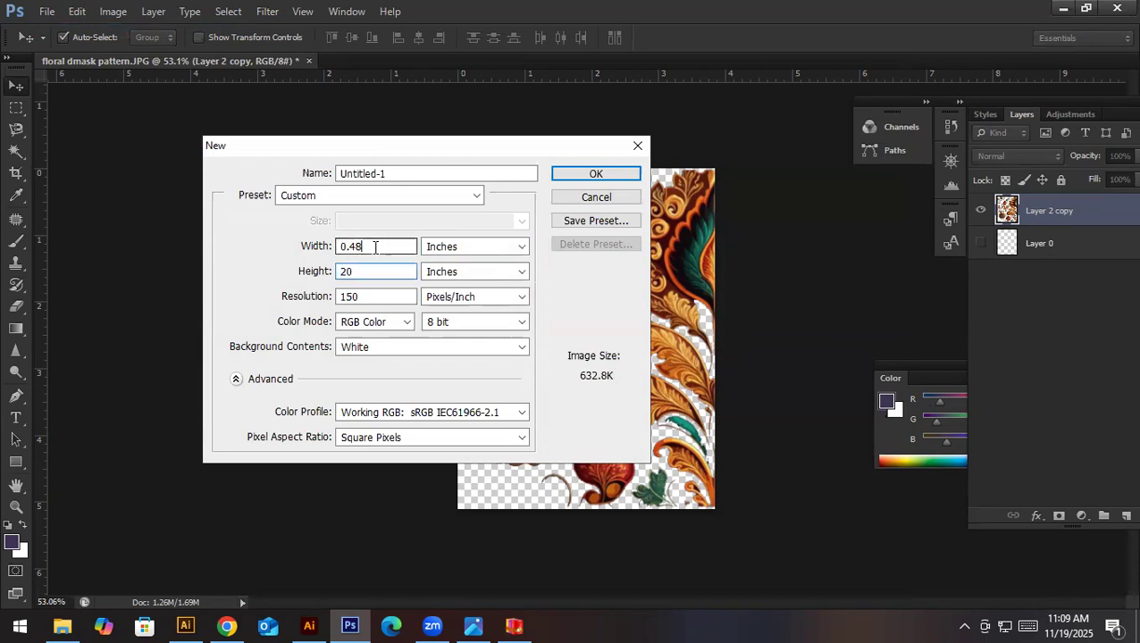
type("25")
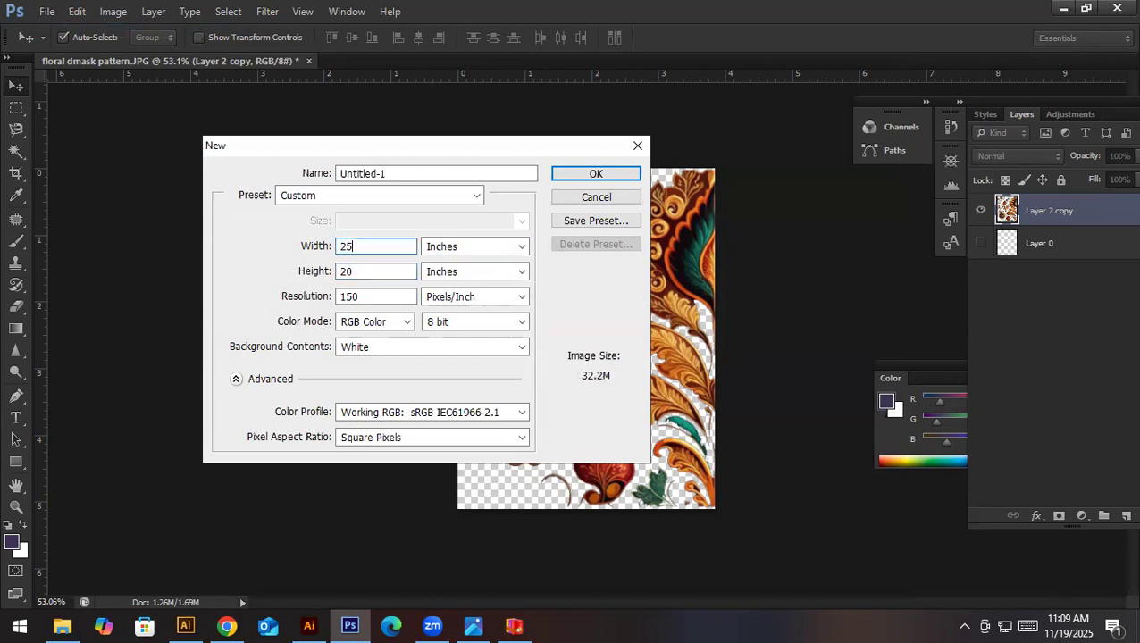
double_click(365, 295)
type("300")
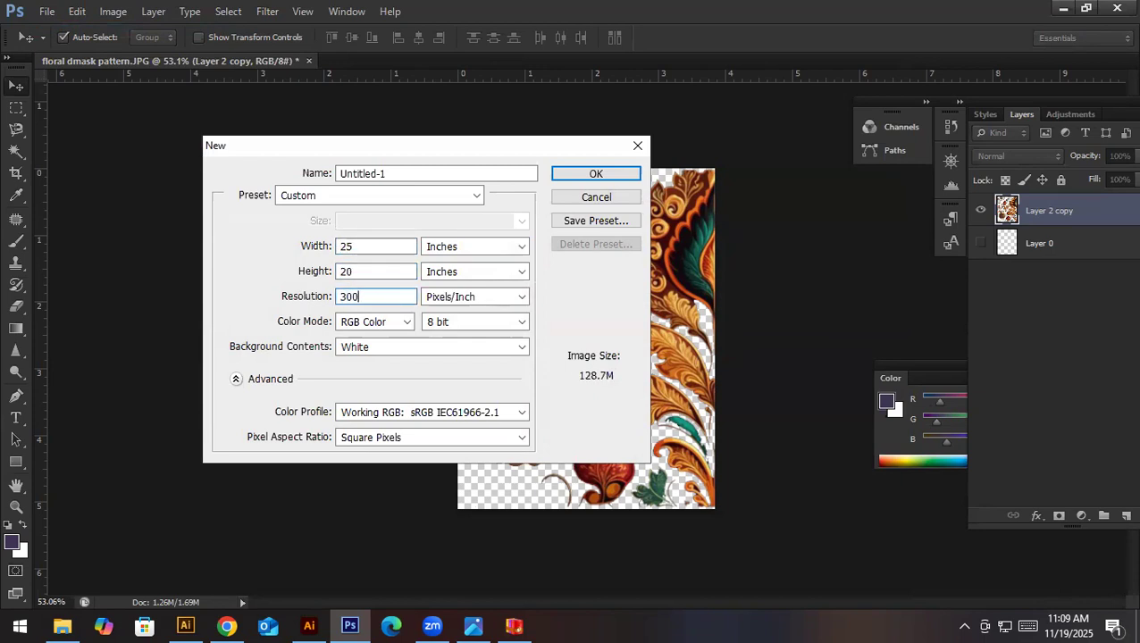
key("Return")
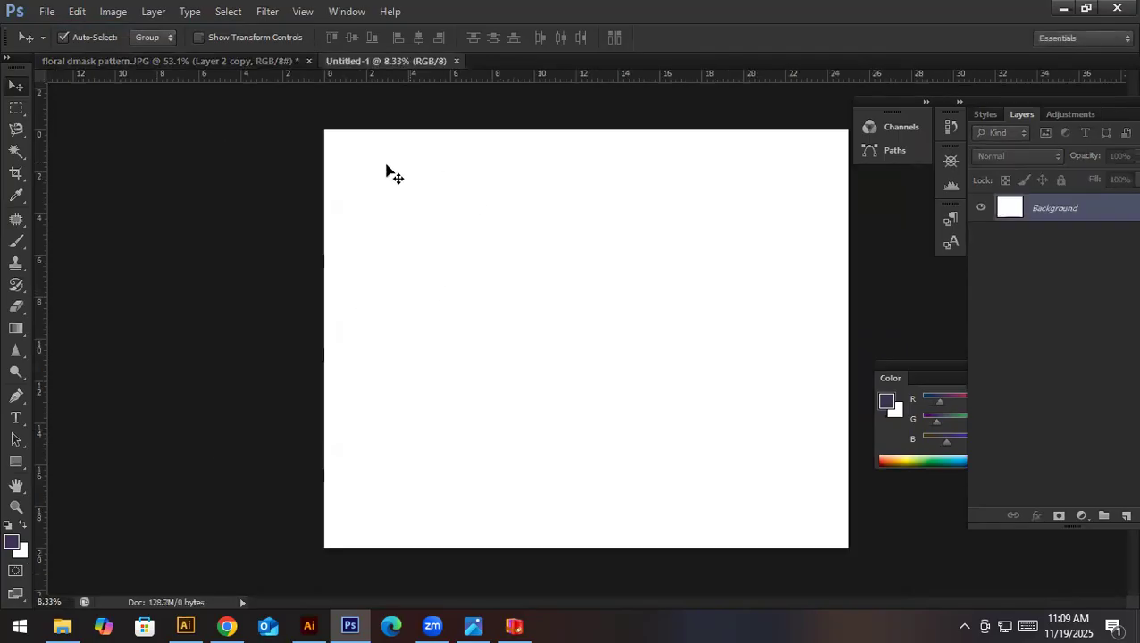
- Rotate the new blank canvas 90° clockwise into portrait orientation
left_click(113, 10)
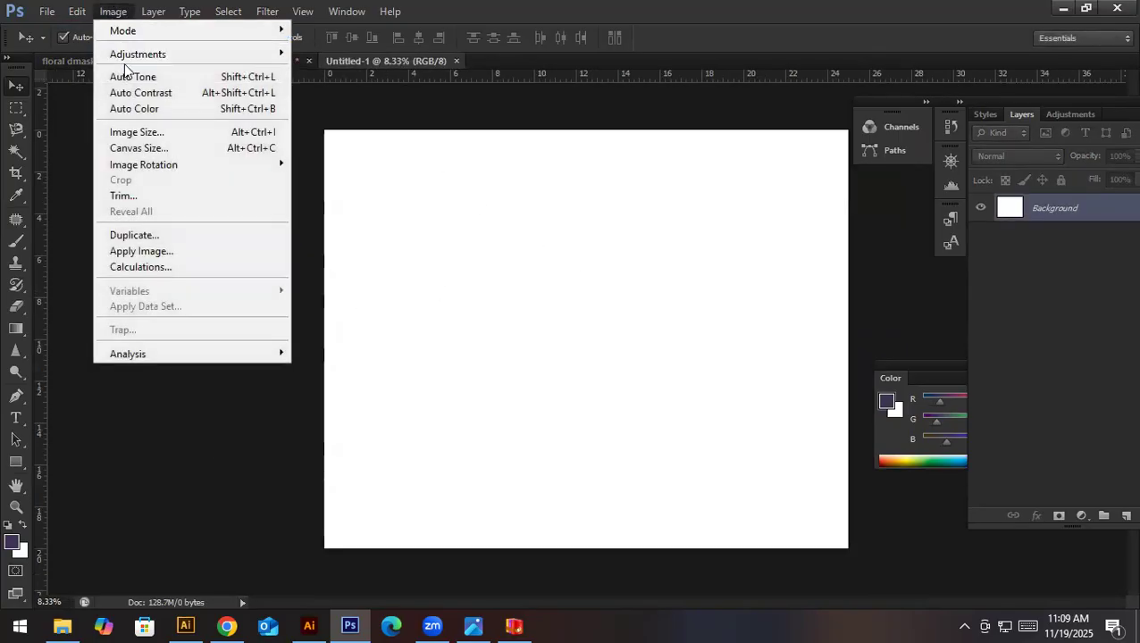
key("Escape")
left_click(111, 12)
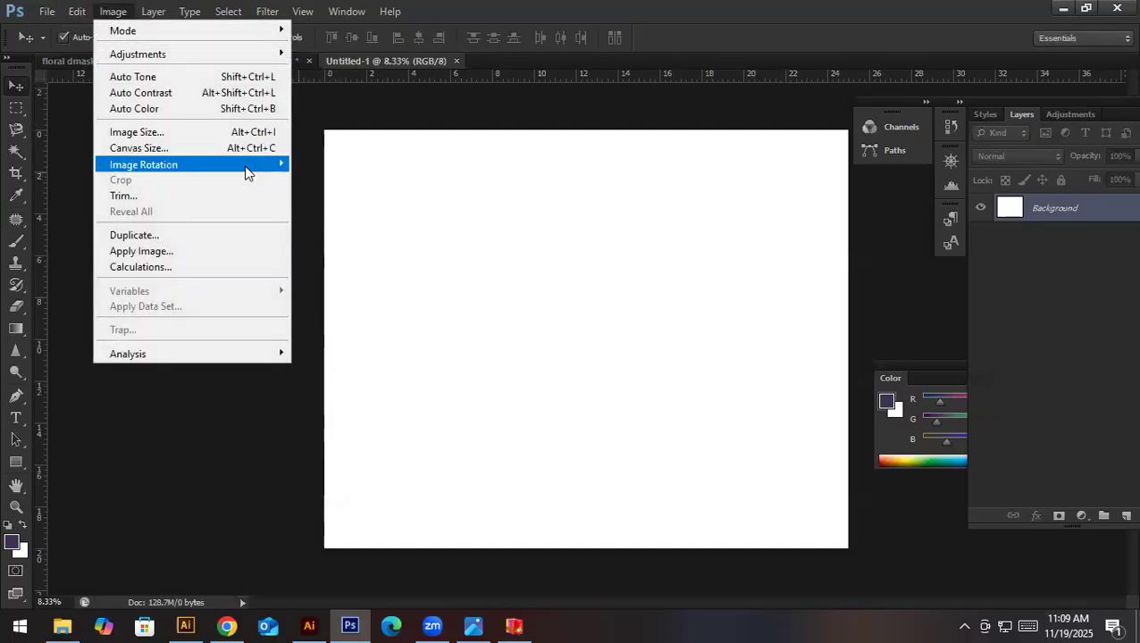
mouse_move(245, 170)
left_click(354, 180)
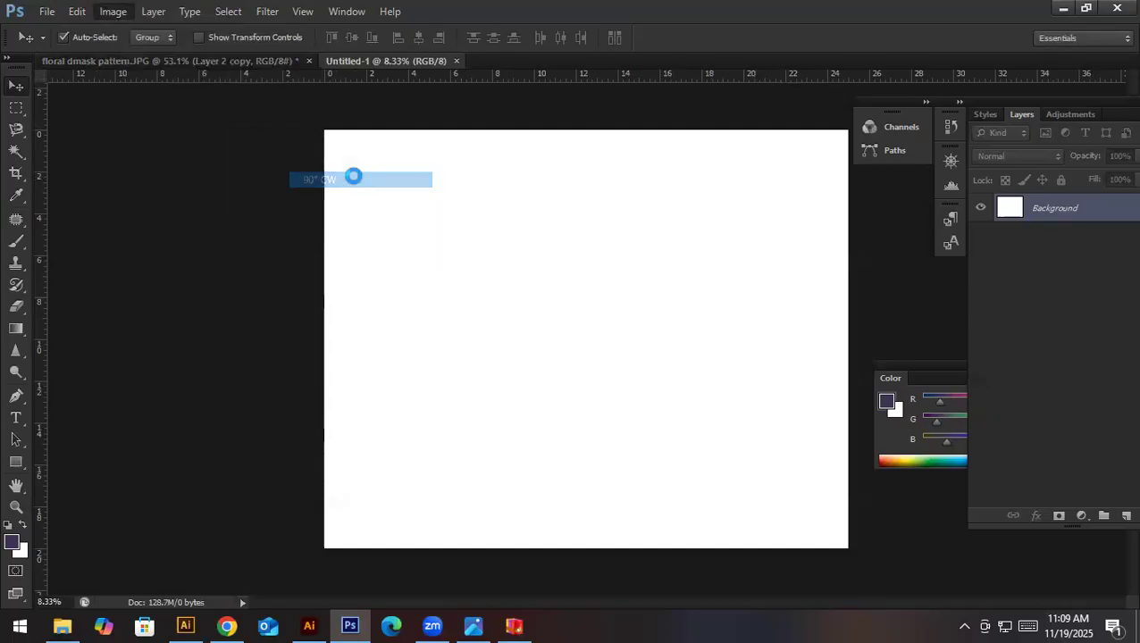
scroll(557, 241, "down", 2)
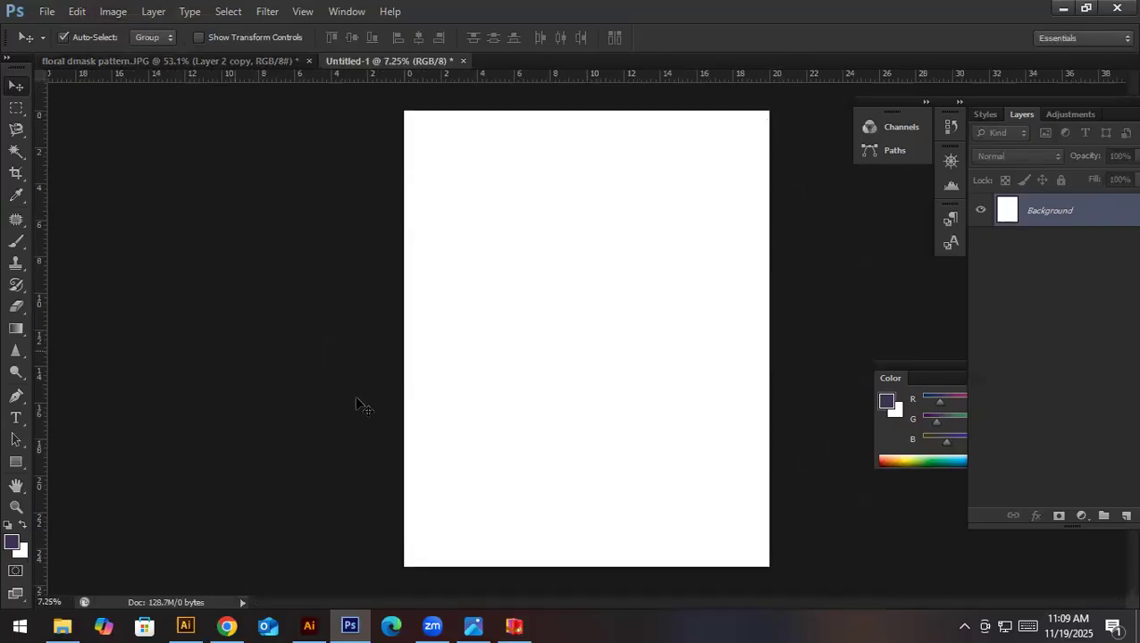
- Bring the expanded floral artwork from Illustrator into the portrait Photoshop document as a vector smart object
left_click(308, 625)
left_click_drag(518, 384, 387, 522)
left_click(351, 624)
key("alt+Tab")
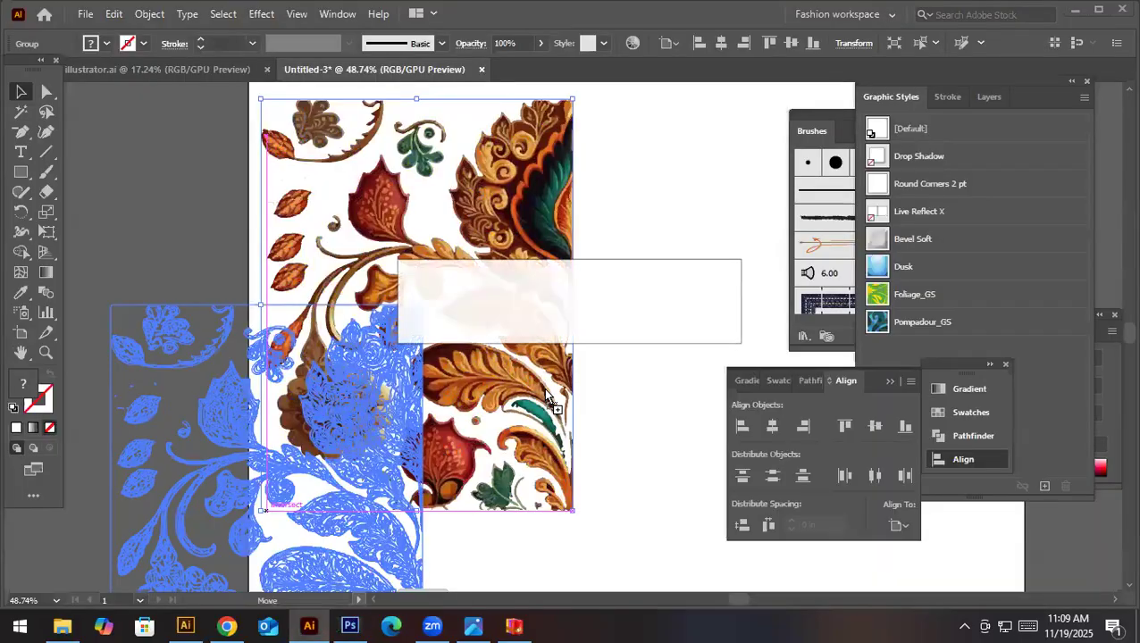
left_click(359, 625)
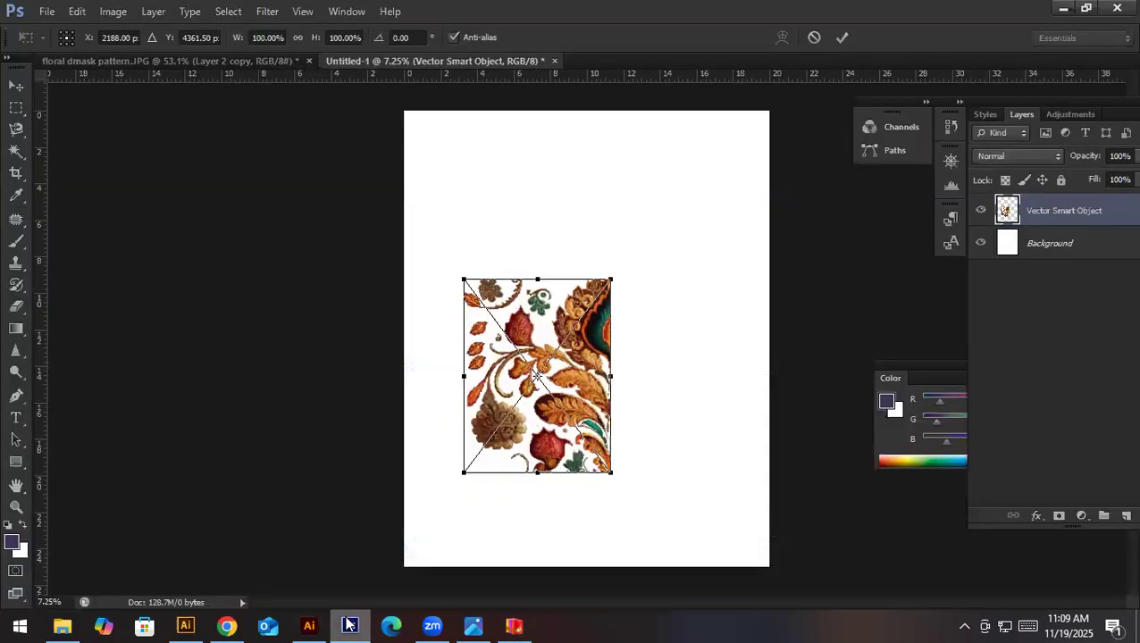
- Align the placed floral artwork with the canvas's upper-left corner and scale it to about 235% to fill the canvas height
left_click_drag(534, 367, 476, 204)
left_click_drag(554, 305, 752, 566)
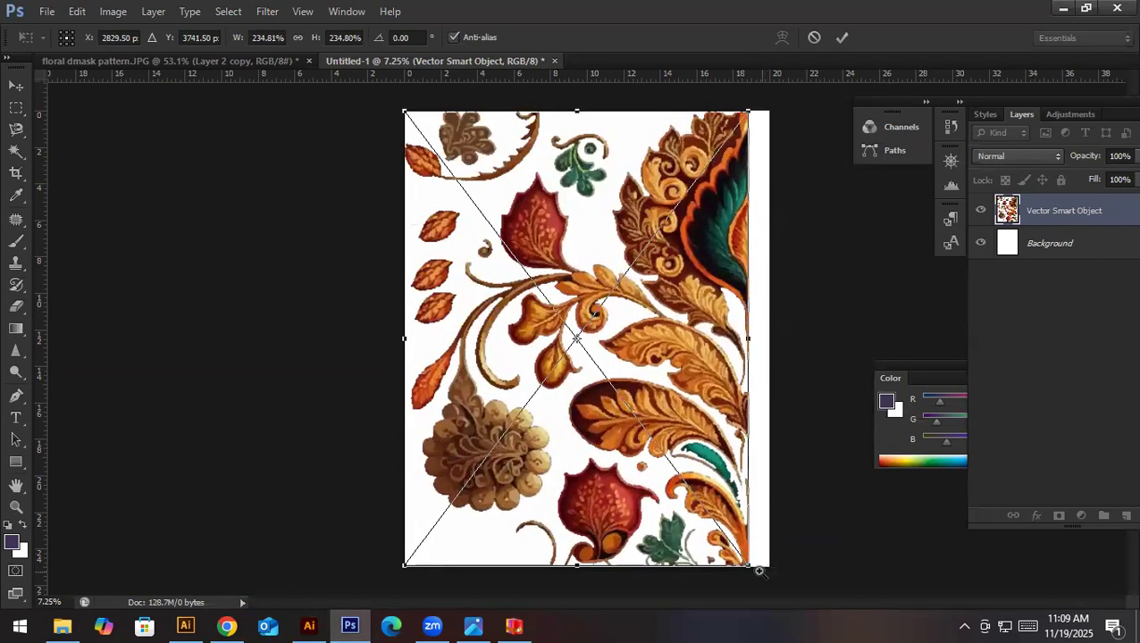
scroll(758, 568, "up", 8)
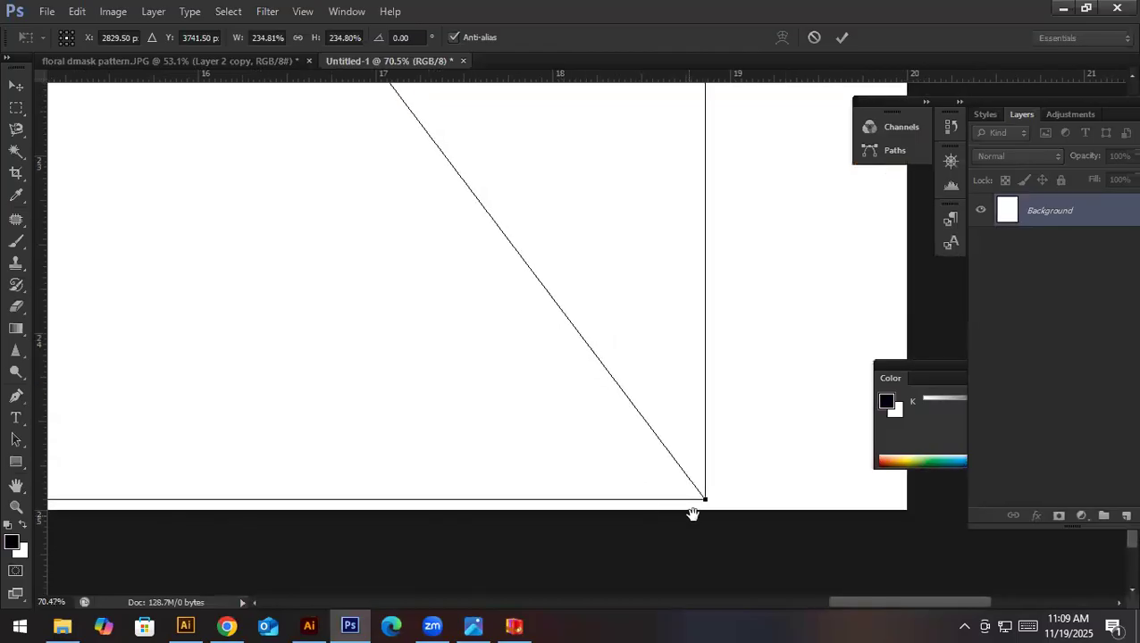
left_click_drag(705, 502, 712, 509)
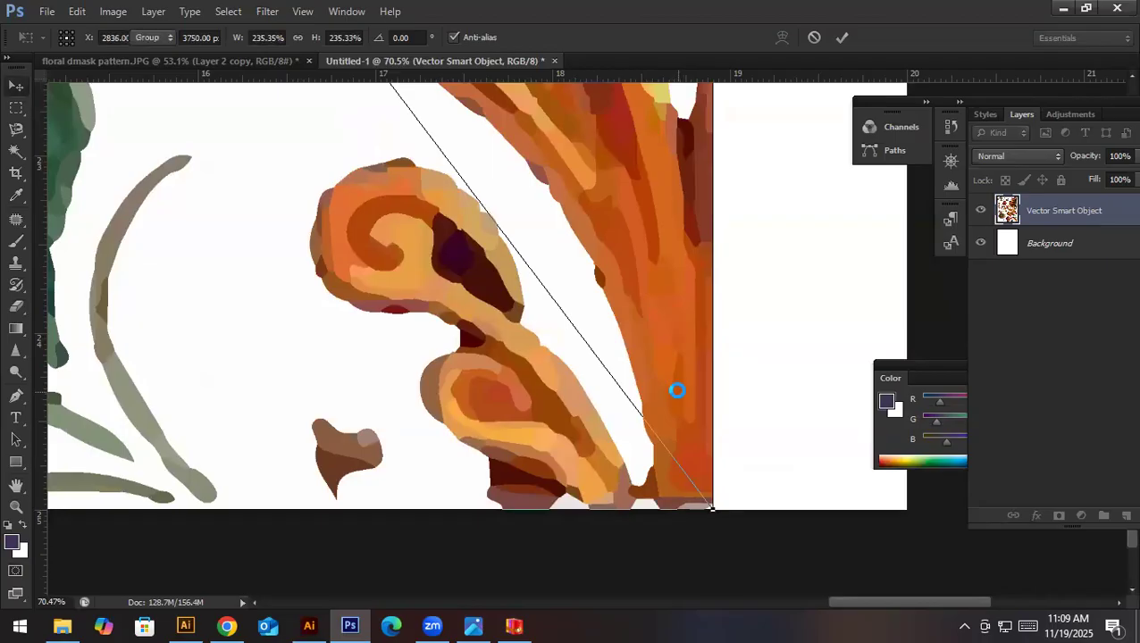
key("Return")
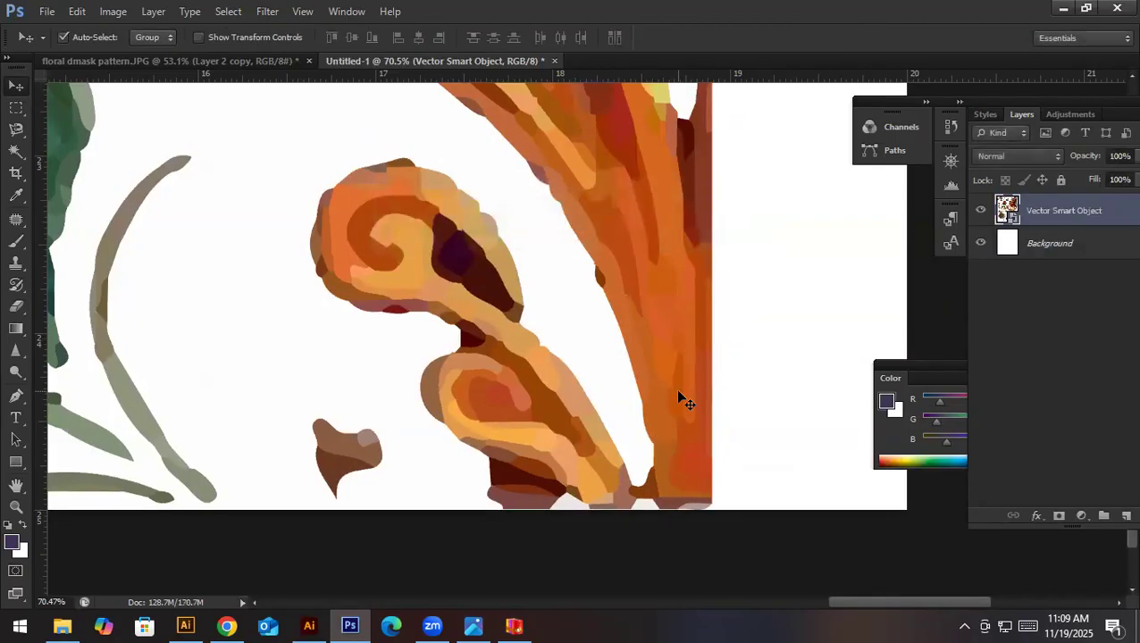
- Rasterize the floral smart object layer and crop off the empty strip along the canvas's right edge
key("ctrl+0")
right_click(1061, 214)
left_click(1010, 198)
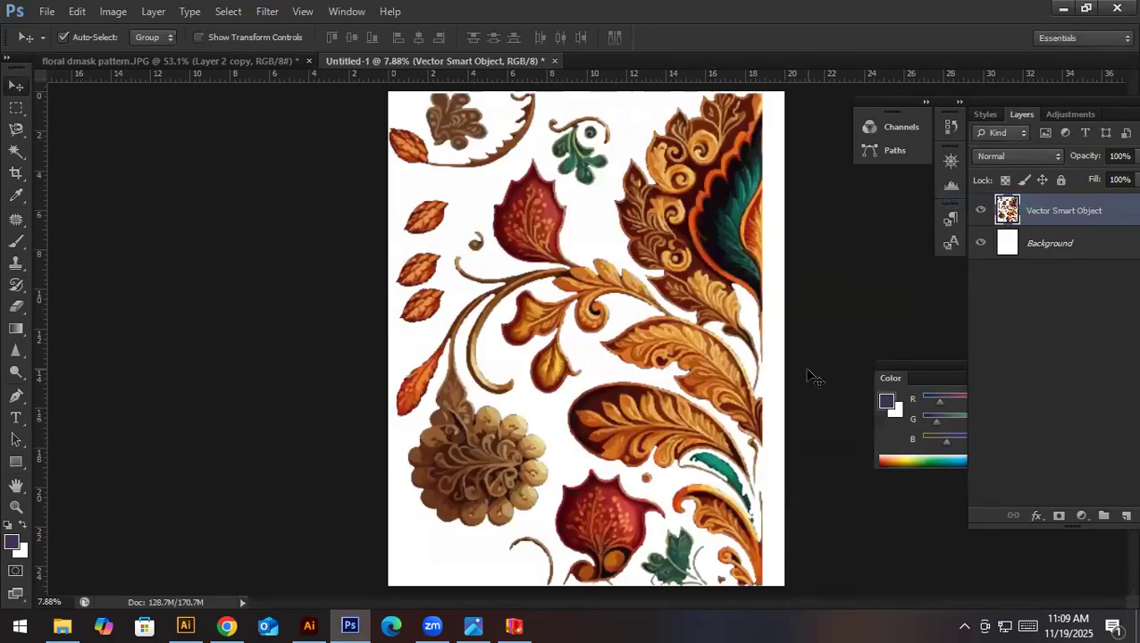
key("c")
left_click_drag(784, 340, 773, 340)
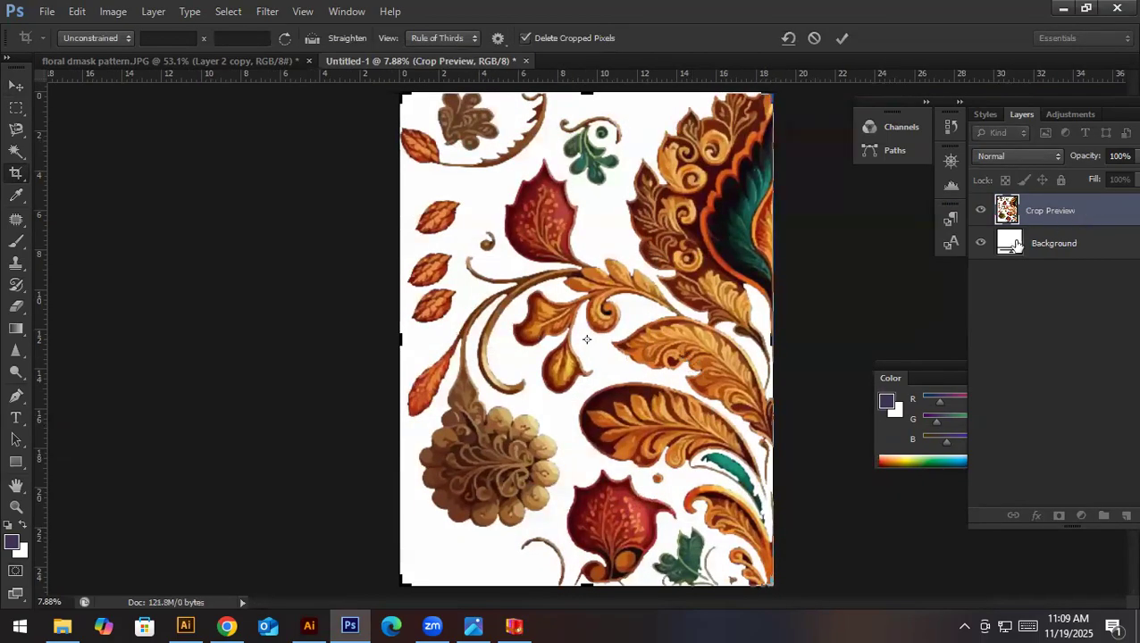
key("Return")
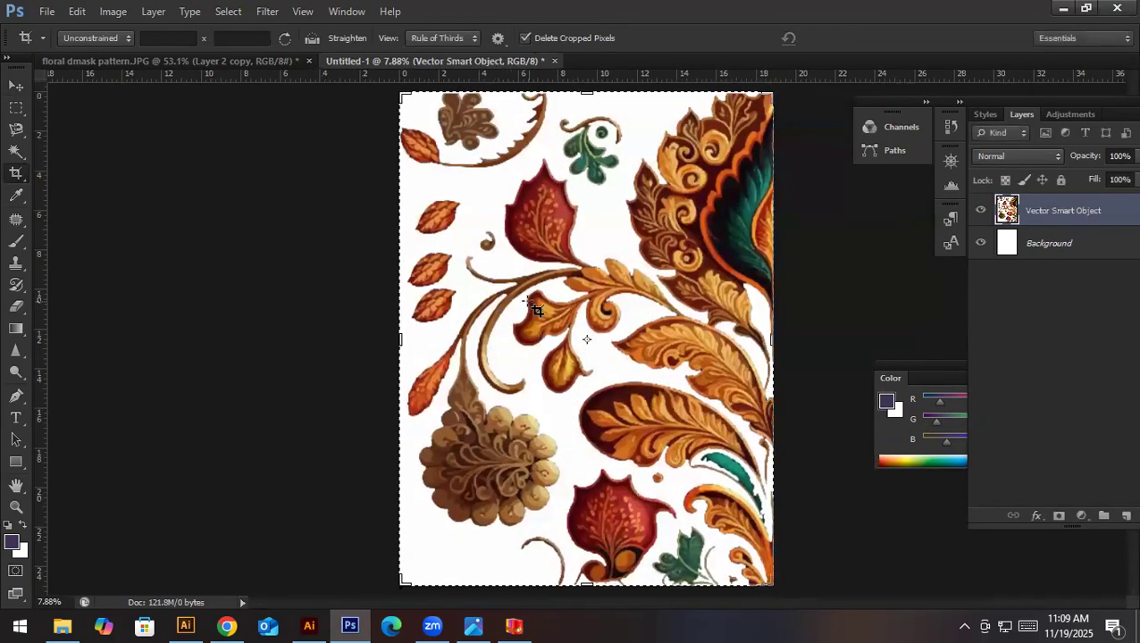
- Convert the Background into a regular layer, fill it with black, and check it by toggling the floral layer's visibility
left_click(15, 86)
left_click(1007, 249)
double_click(1007, 248)
key("Return")
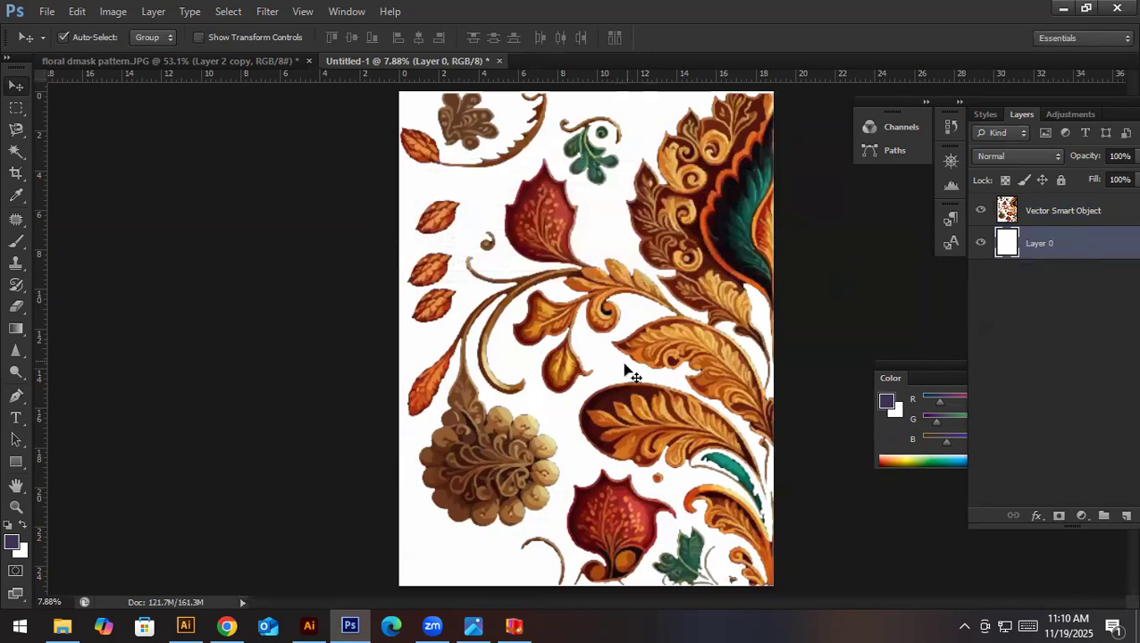
key("d")
key("alt+BackSpace")
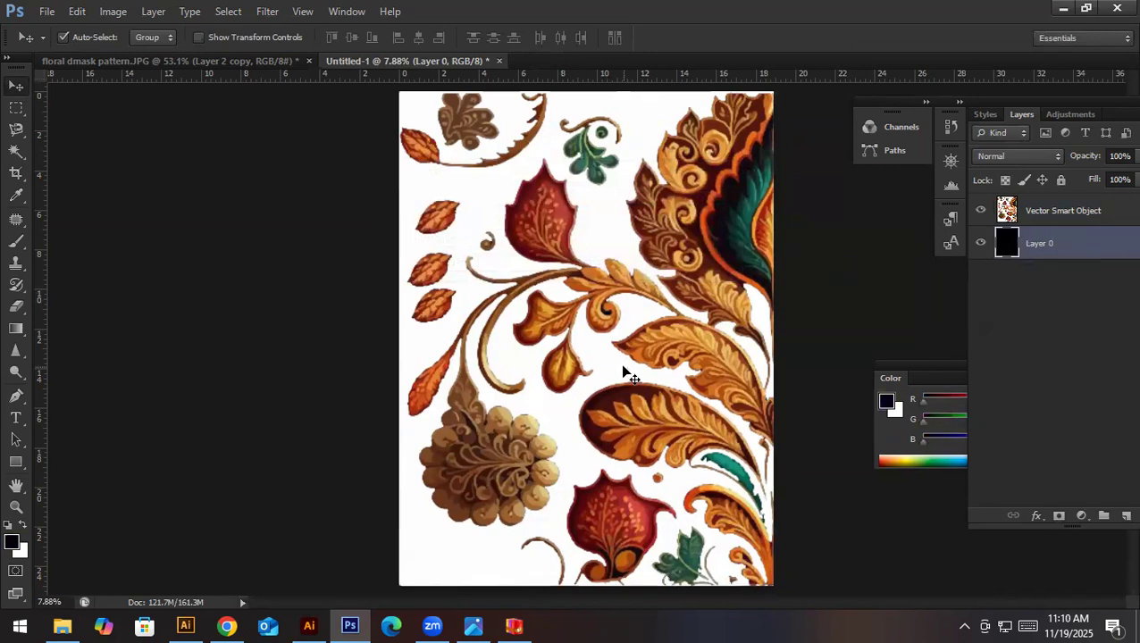
left_click(980, 211)
left_click(981, 211)
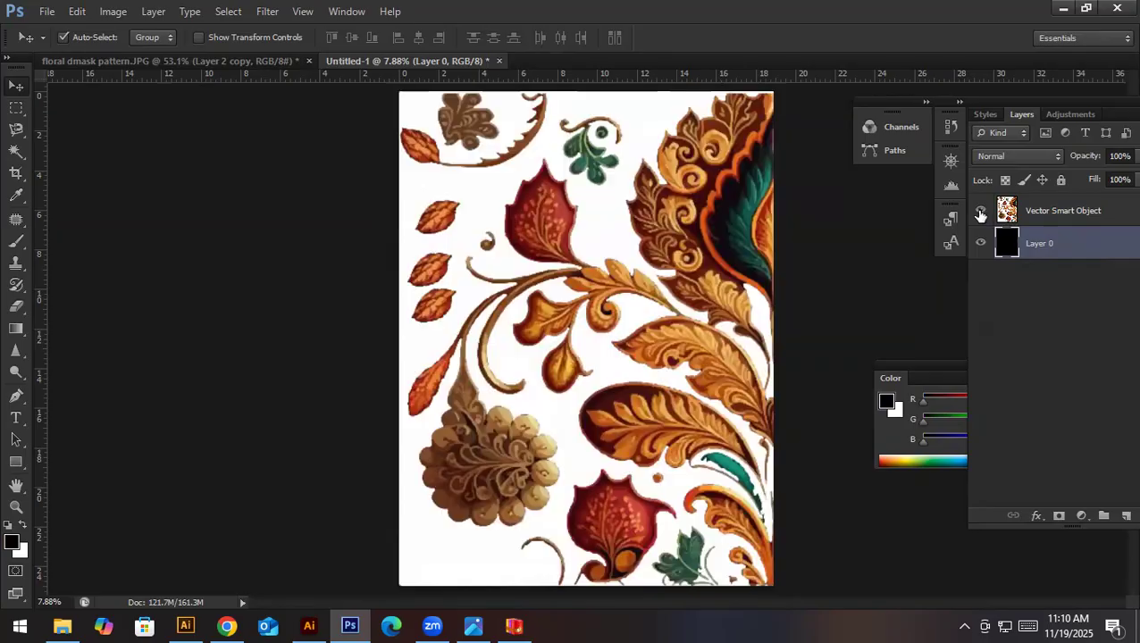
- Switch to Illustrator and move the traced floral artwork off the artboard onto the grey area beside it
left_click(309, 625)
mouse_move(542, 326)
left_mouse_down()
mouse_move(653, 316)
mouse_move(679, 295)
mouse_move(277, 317)
left_mouse_up()
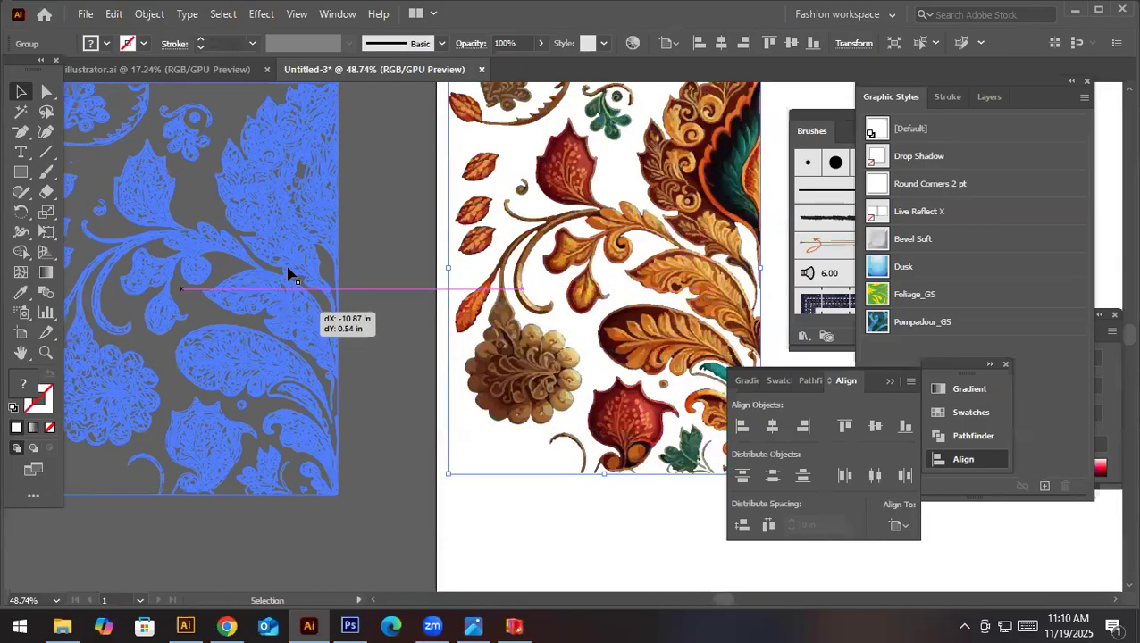
left_click_drag(288, 265, 423, 278)
left_click(512, 260)
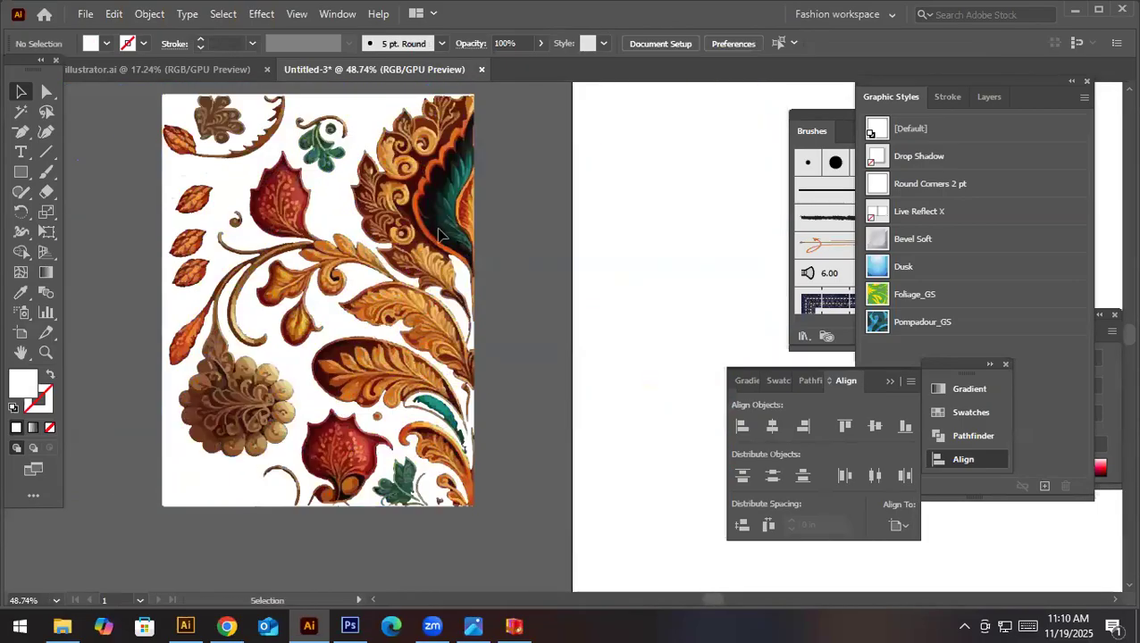
- Ungroup the traced floral artwork and delete its large white background shape
left_click(321, 205)
right_click(321, 203)
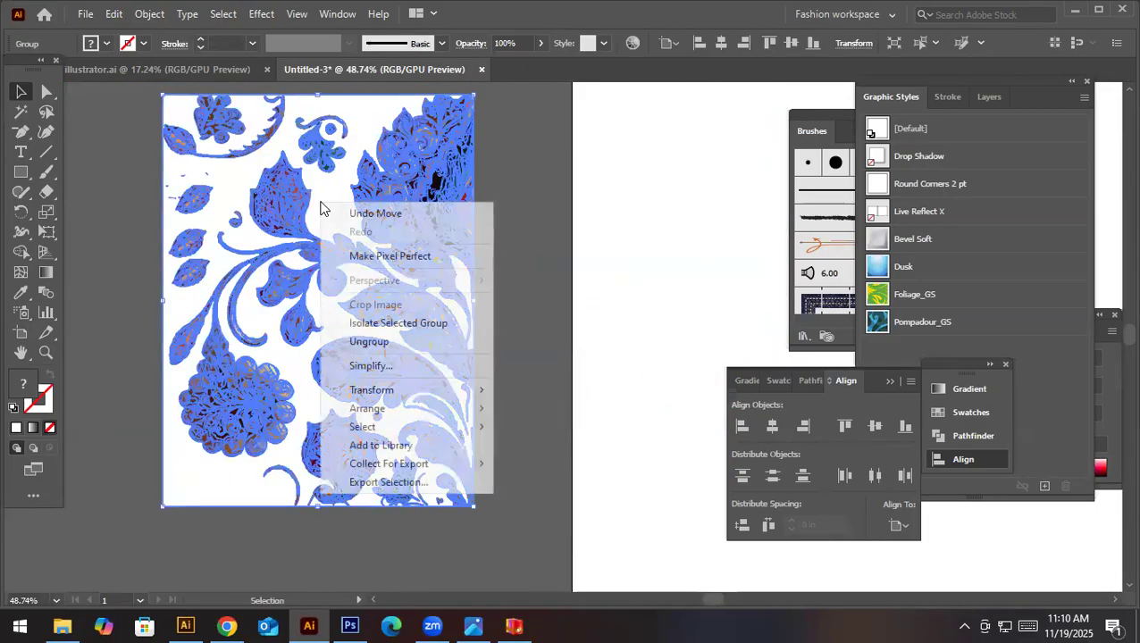
left_click(427, 341)
left_click(336, 222)
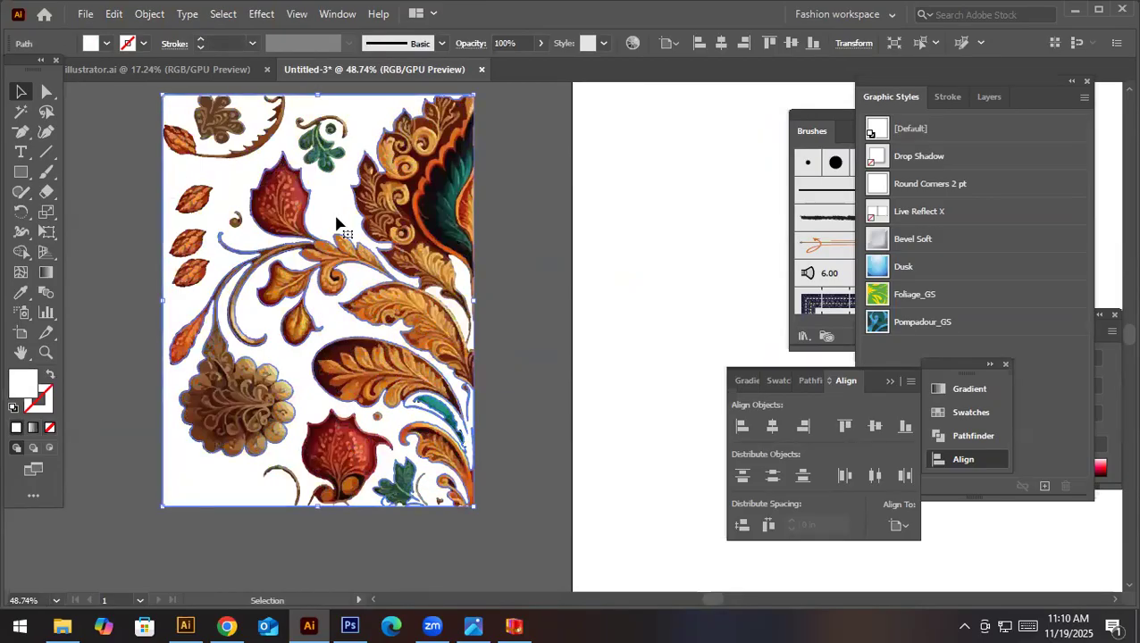
key("Delete")
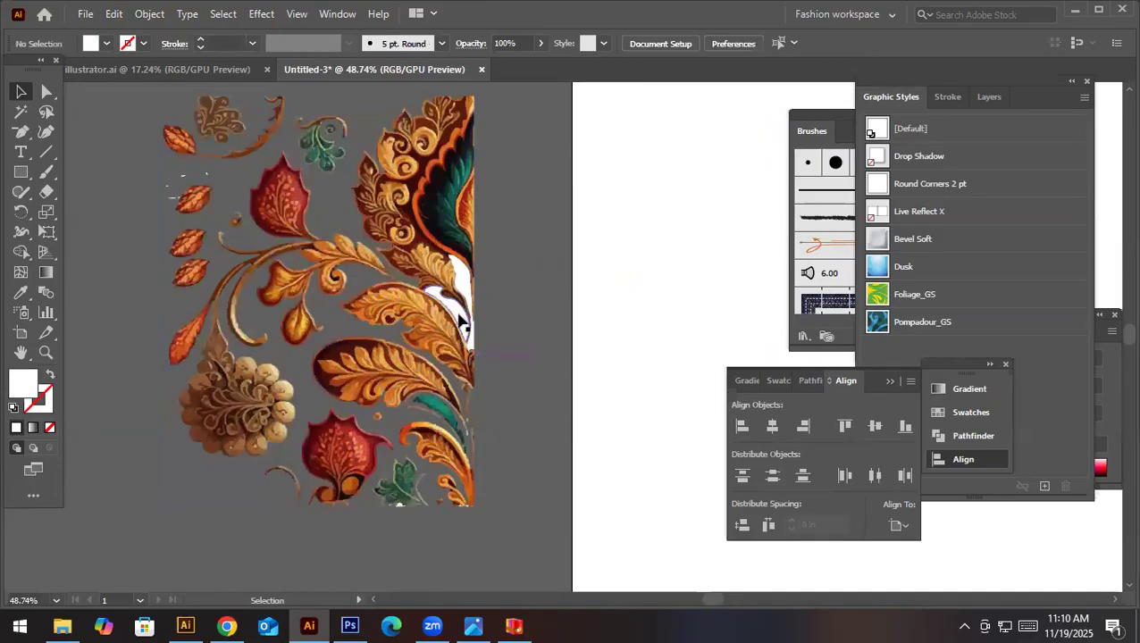
- Delete the leftover white shapes between the leaves along the artwork's right edge
left_click(458, 312)
key("Delete")
left_click(461, 281)
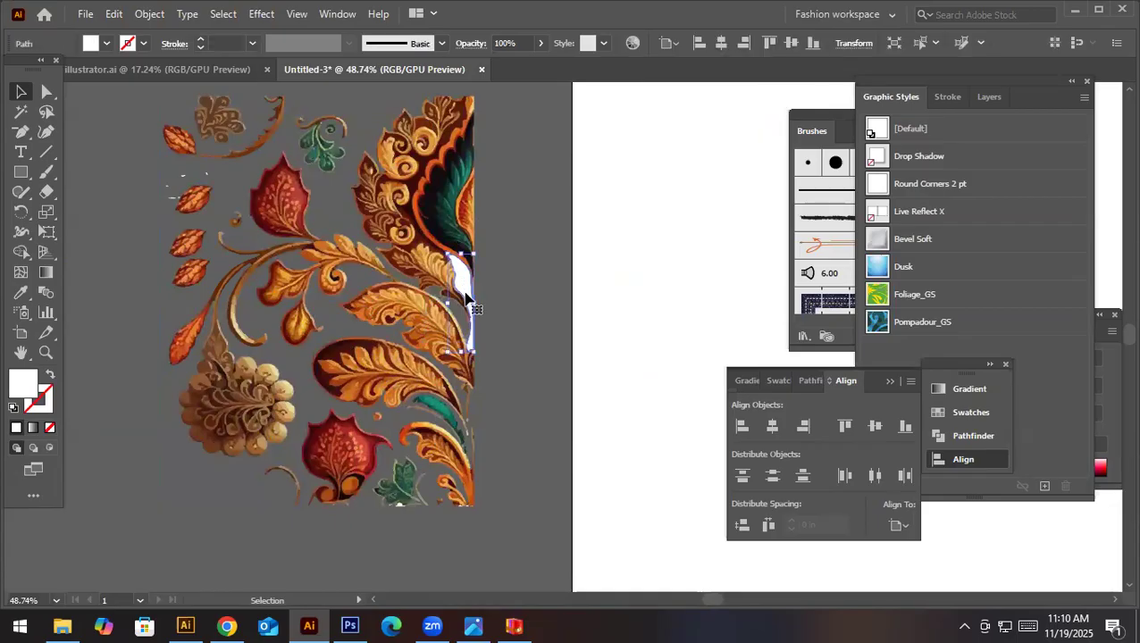
key("Delete")
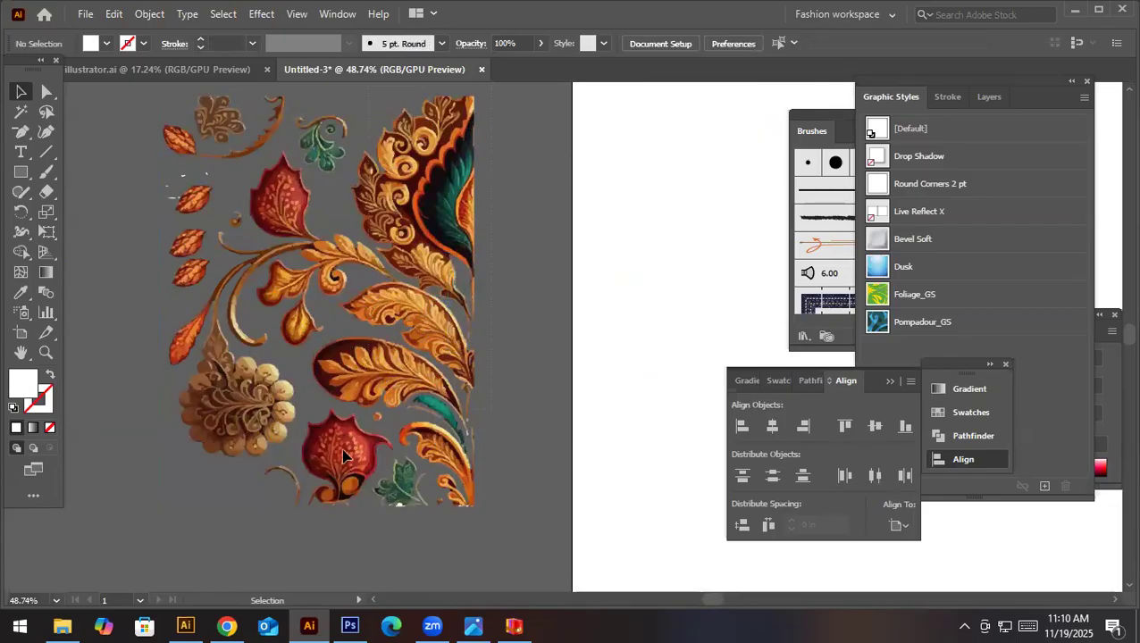
- Delete the stray light specks around the orange leaf at the artwork's upper left
left_click_drag(141, 538, 140, 537)
left_click(136, 185)
left_click(207, 174)
key("Delete")
left_click(160, 176)
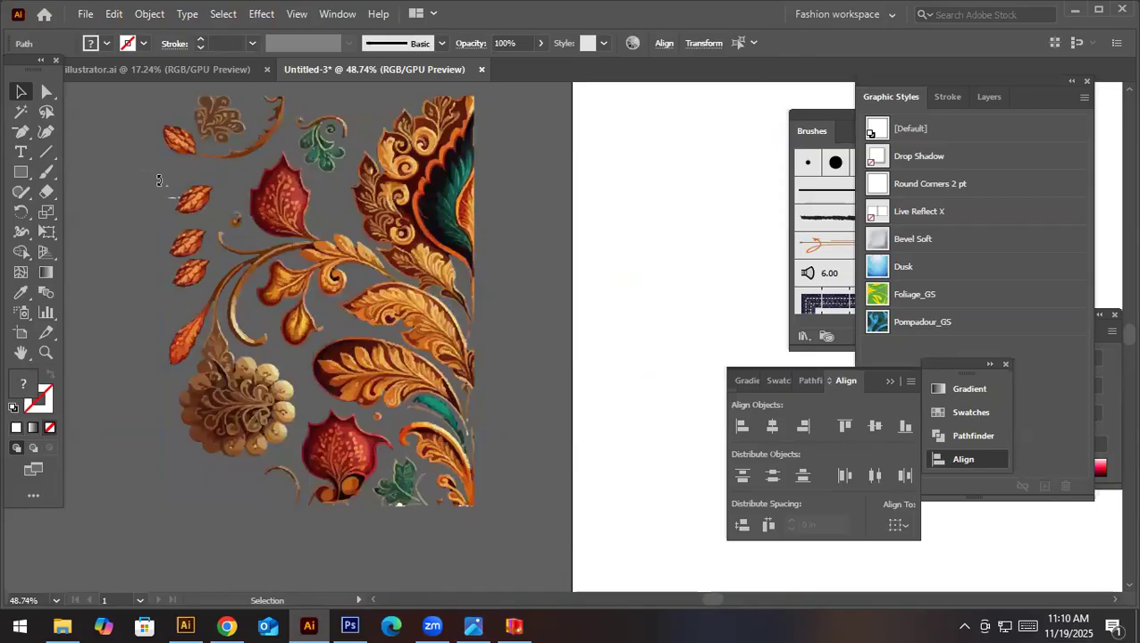
key("Delete")
left_click(173, 197)
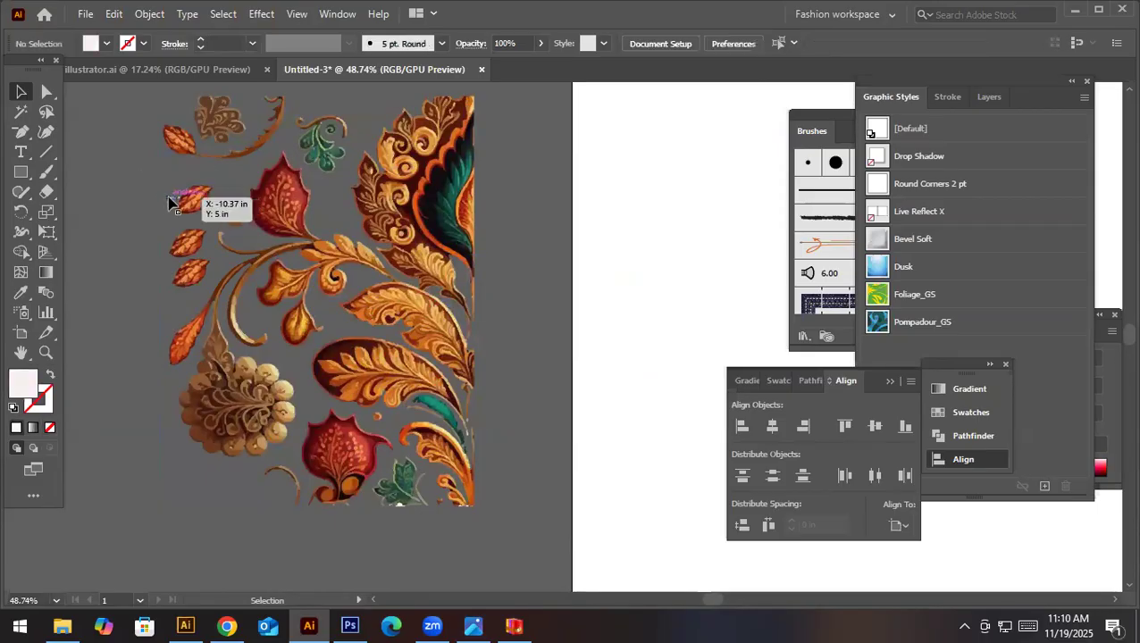
key("Delete")
left_click(178, 199)
key("Delete")
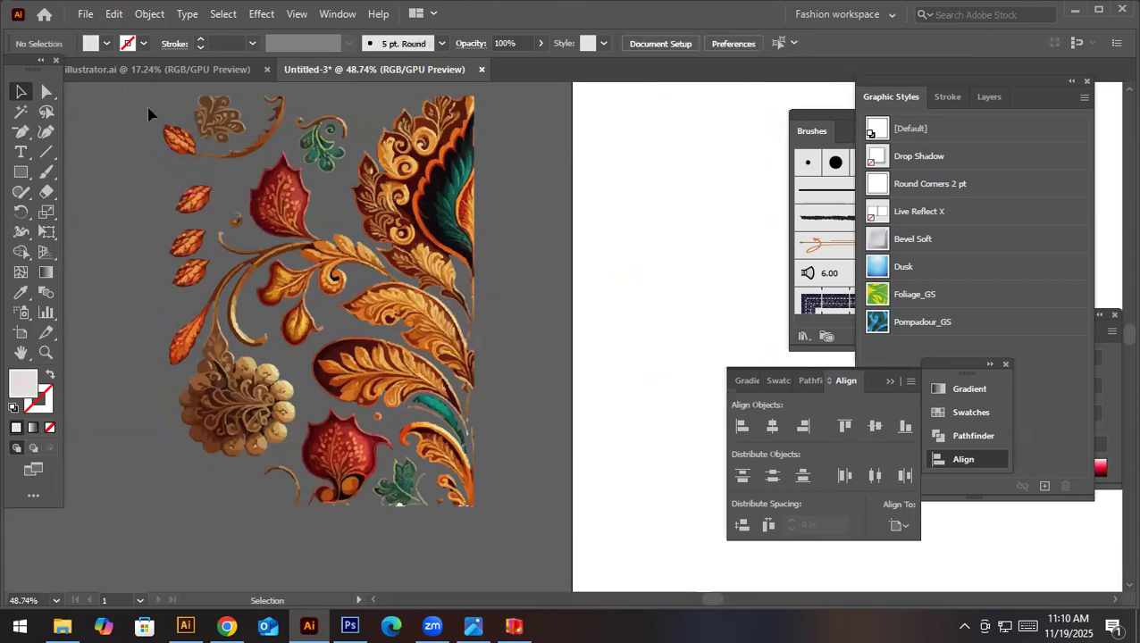
- Delete the white shape beneath the green leaf at the floral artwork's lower edge
left_click_drag(501, 487, 521, 528)
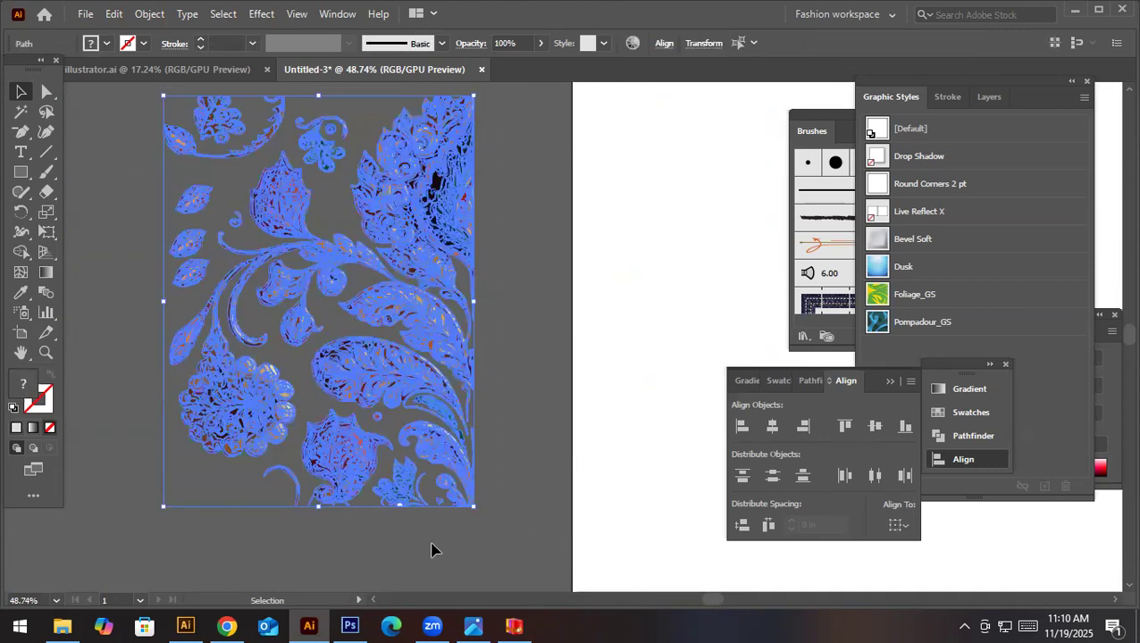
left_click(429, 542)
scroll(407, 526, "up", 5)
left_click(401, 473)
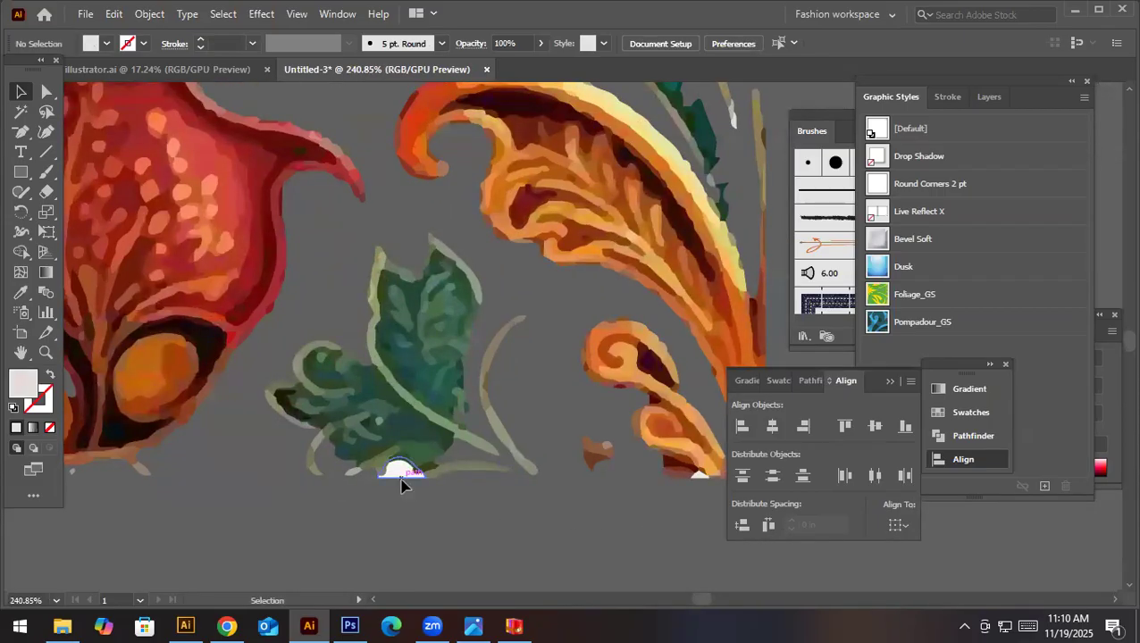
key("Delete")
- Delete the three white slivers below the curled orange leaf at the artwork's lower right corner
scroll(527, 502, "right", 3)
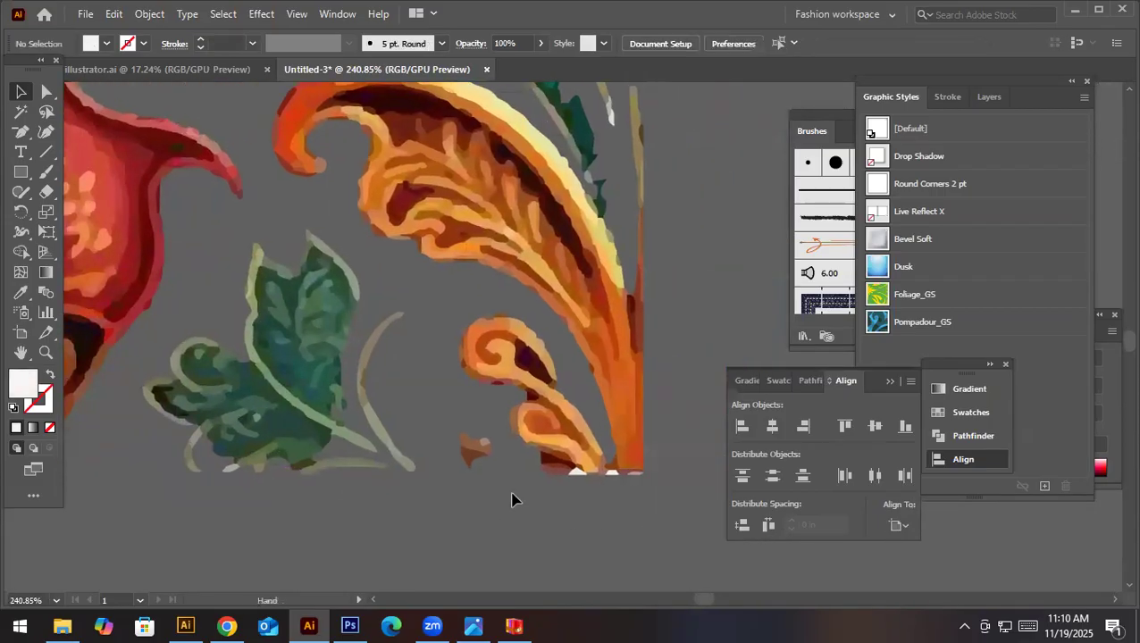
left_click(576, 474)
key("Delete")
left_click(611, 472)
key("Delete")
left_click(634, 479)
key("Delete")
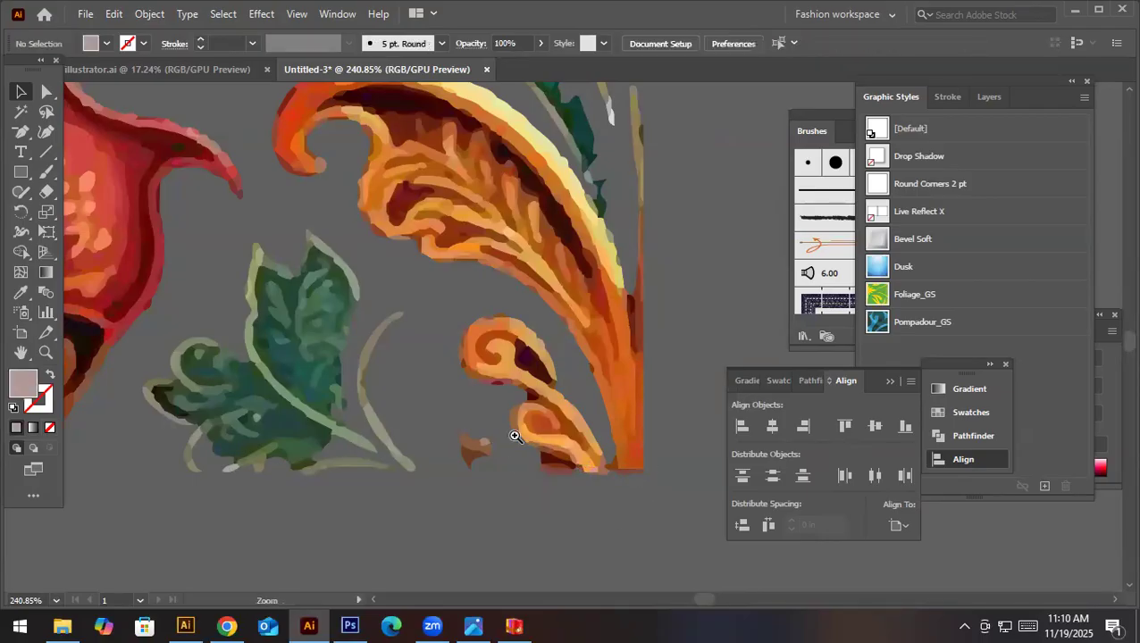
- Delete the stray speck under the red flower along the artwork's lower edge
scroll(323, 364, "down", 4)
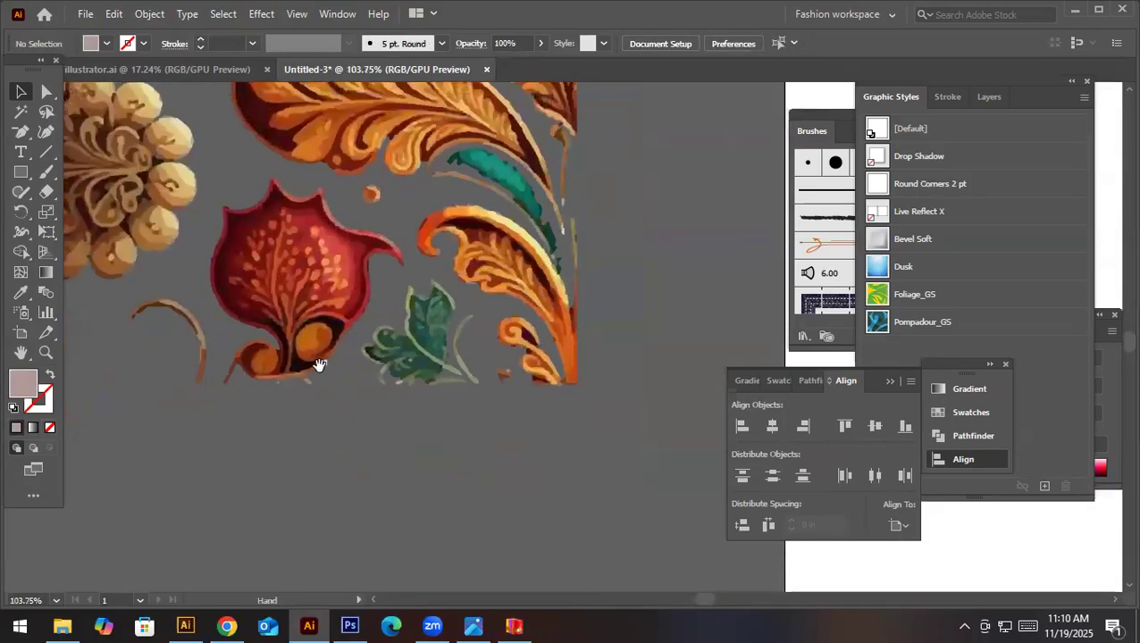
left_click(279, 389)
key("Delete")
scroll(420, 219, "down", 4)
scroll(366, 230, "down", 1)
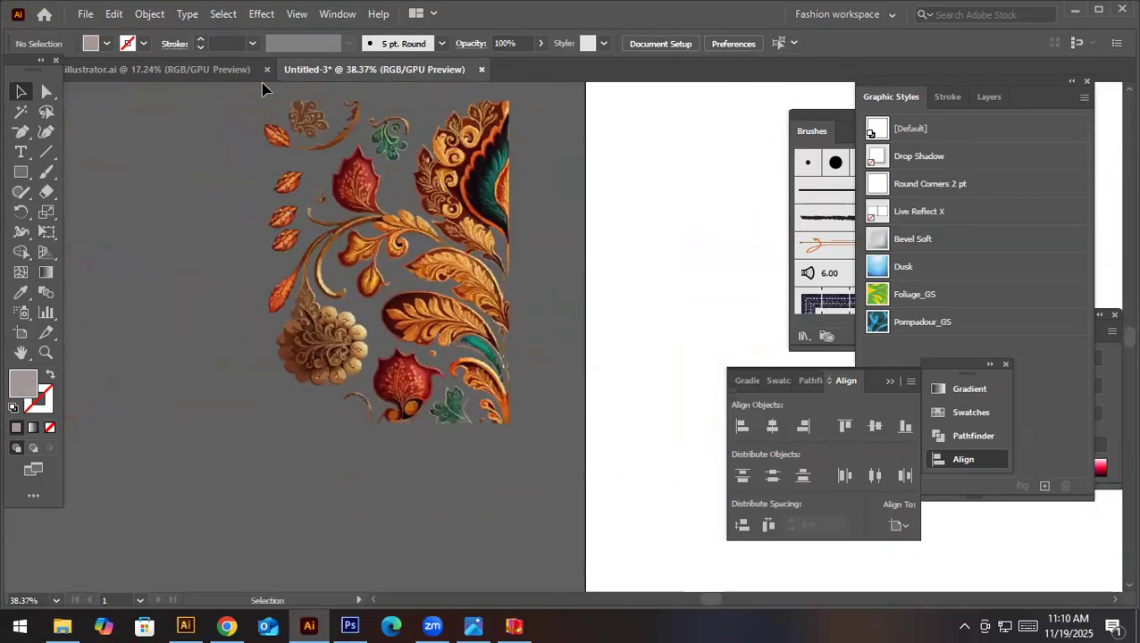
- Bring the whole cleaned artwork into the Photoshop canvas as a smart object, scaled about 236% to fill the canvas
key("ctrl+a")
left_click_drag(454, 339, 635, 297)
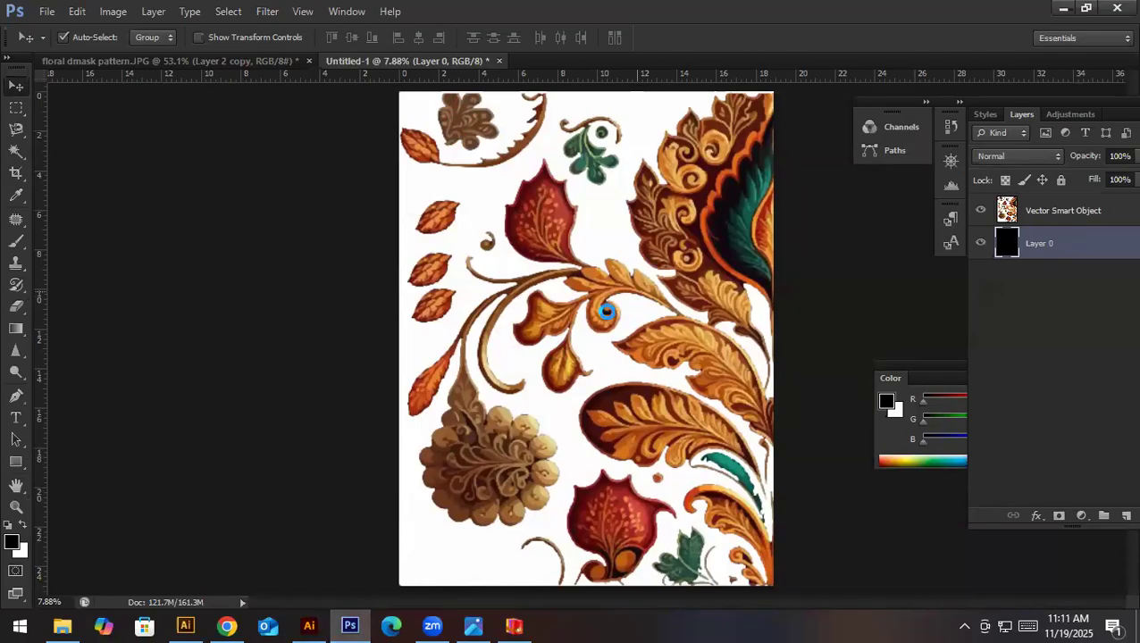
left_click_drag(607, 311, 607, 311)
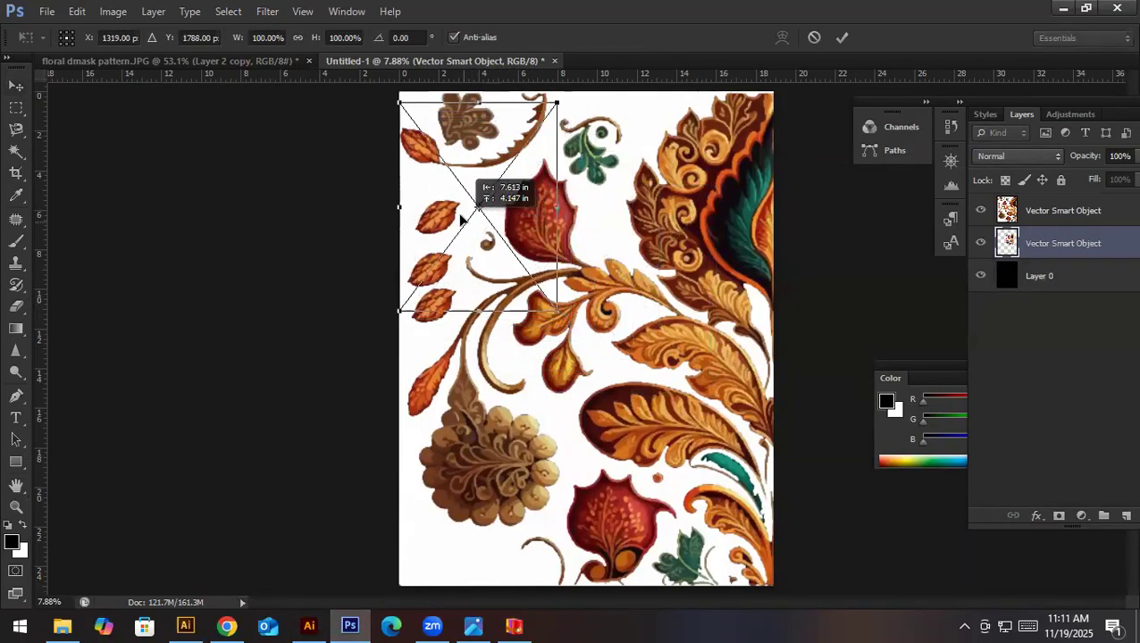
left_click_drag(557, 311, 775, 588)
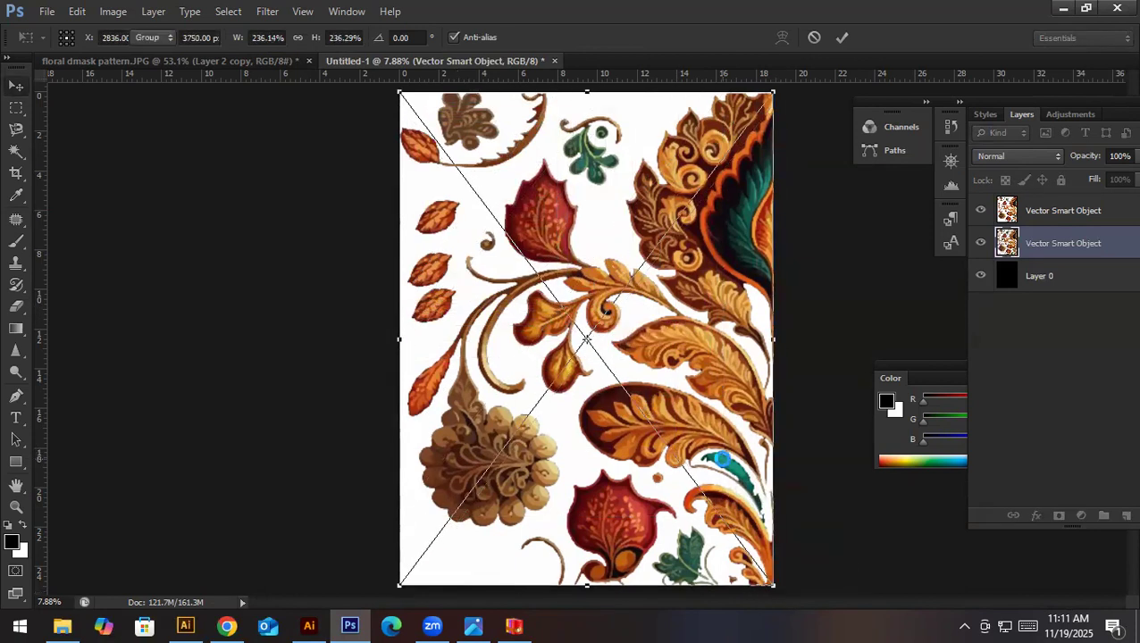
key("Return")
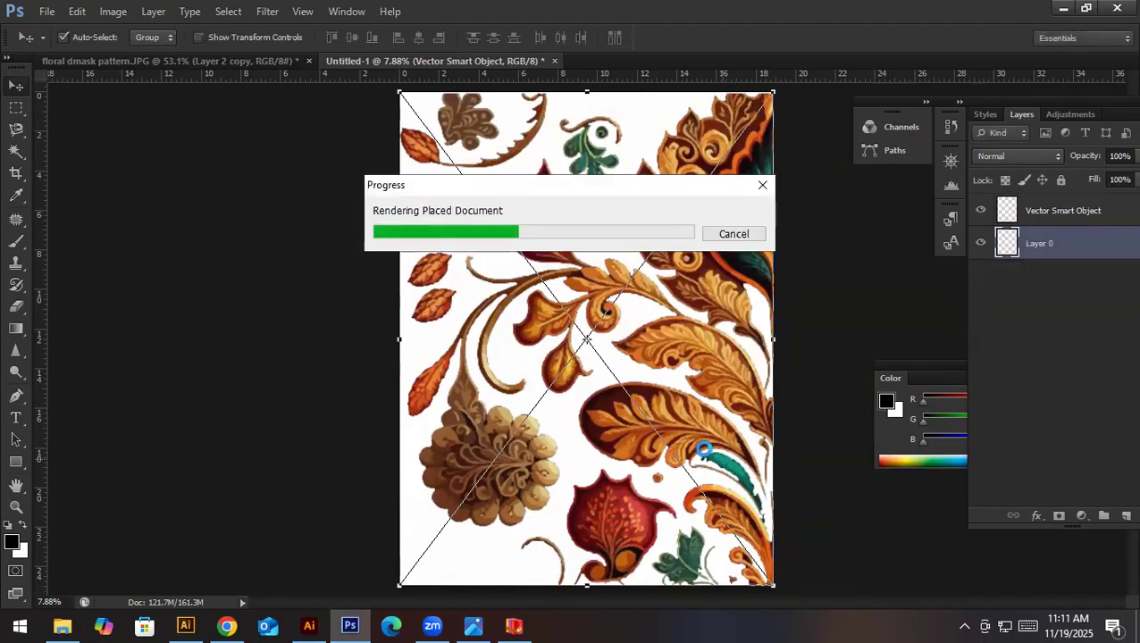
- Delete the older smart object layer whose white background covers the black canvas
left_click(1039, 214)
key("Delete")
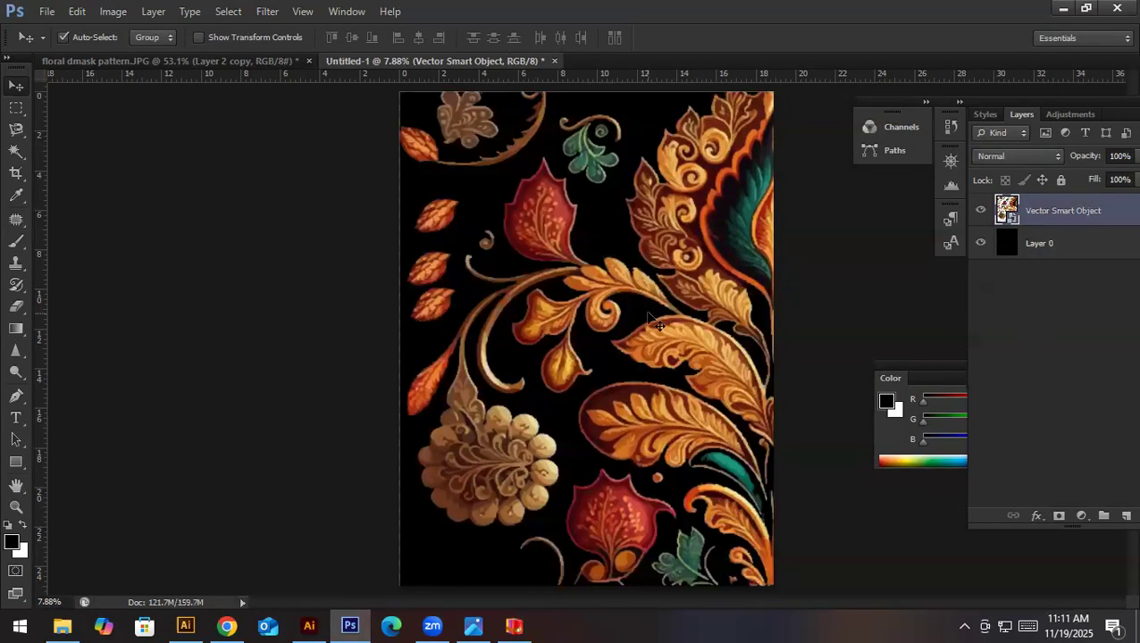
scroll(647, 313, "up", 5)
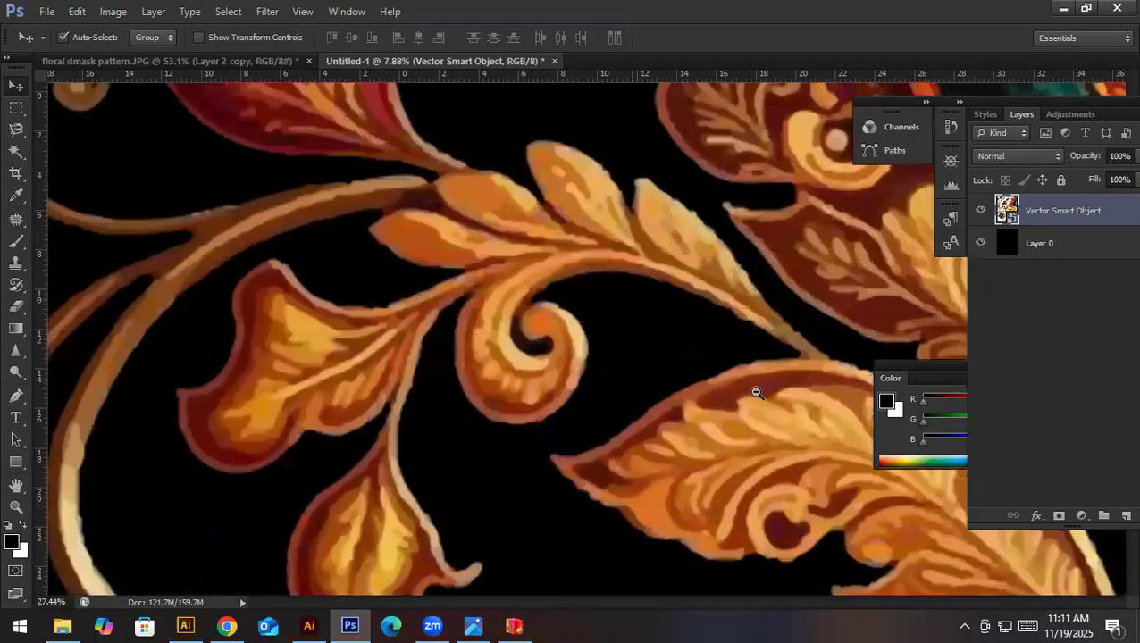
scroll(755, 392, "down", 7)
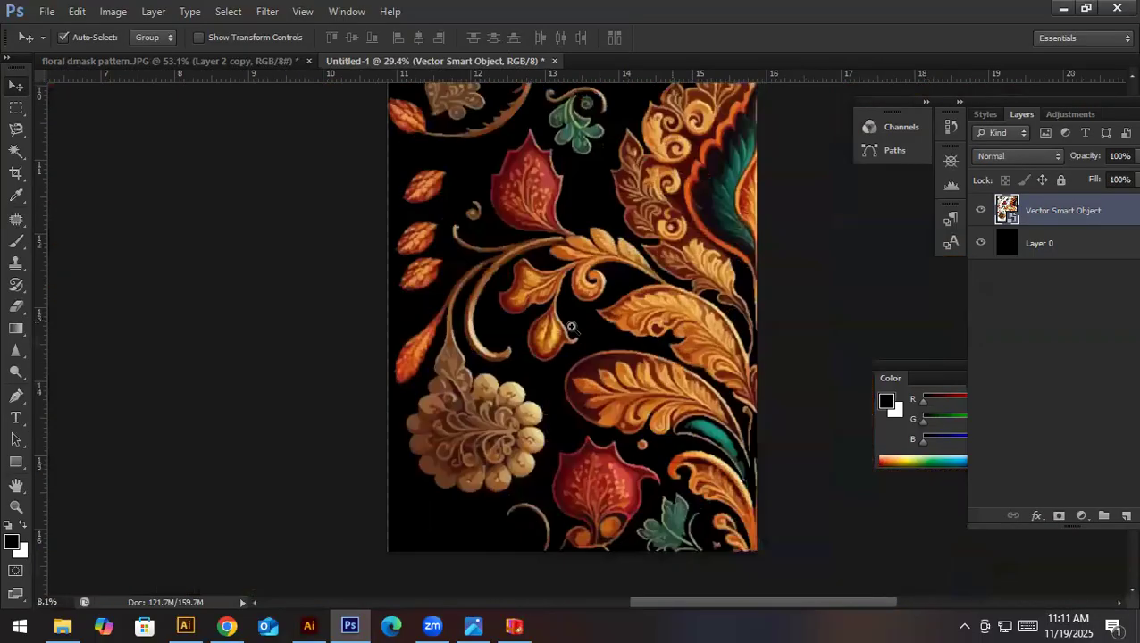
scroll(572, 327, "down", 1)
- Start the Oil Paint filter on the floral layer with shine 0.3 and stylization 8.91
left_click(267, 11)
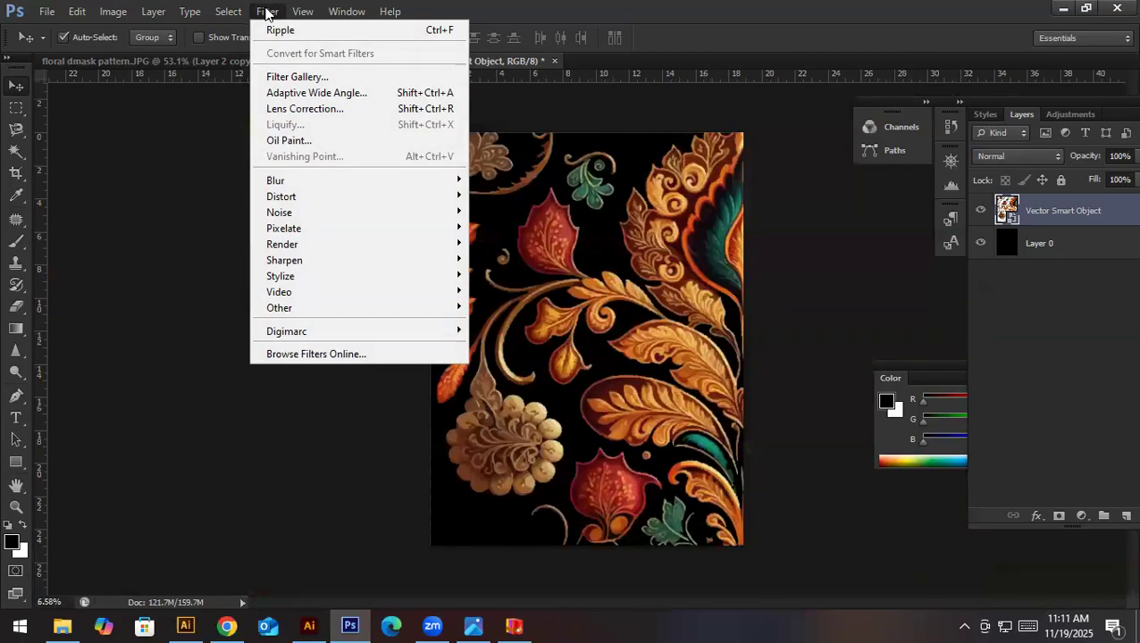
left_click(304, 141)
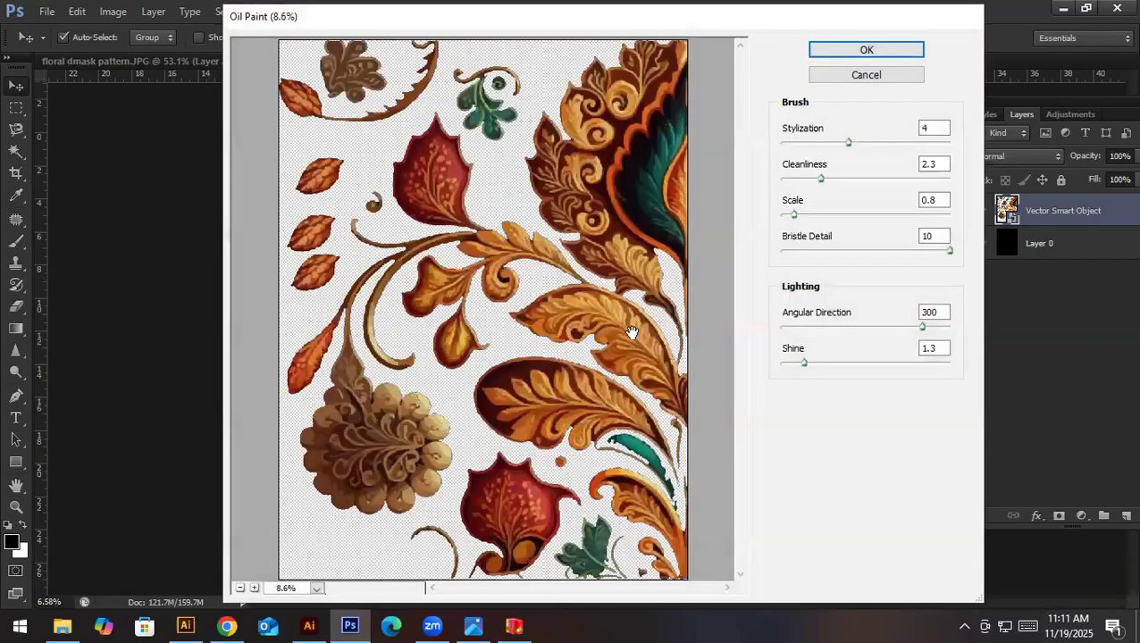
left_click_drag(496, 249, 647, 384, "ctrl")
left_click_drag(635, 330, 587, 349)
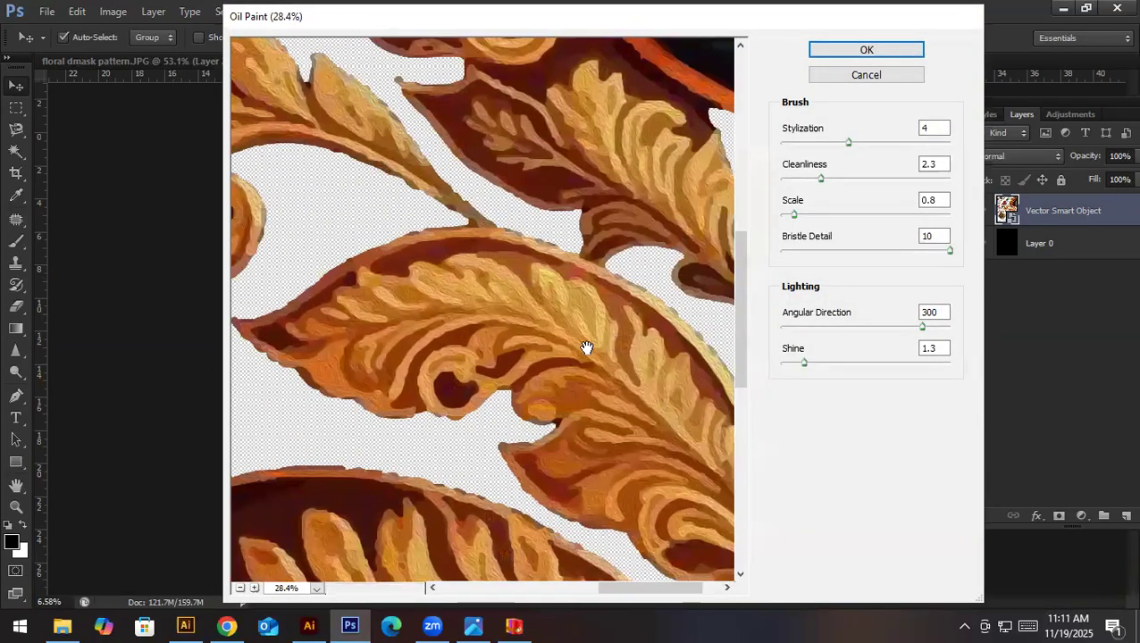
left_click_drag(802, 364, 790, 363)
left_click_drag(850, 142, 931, 145)
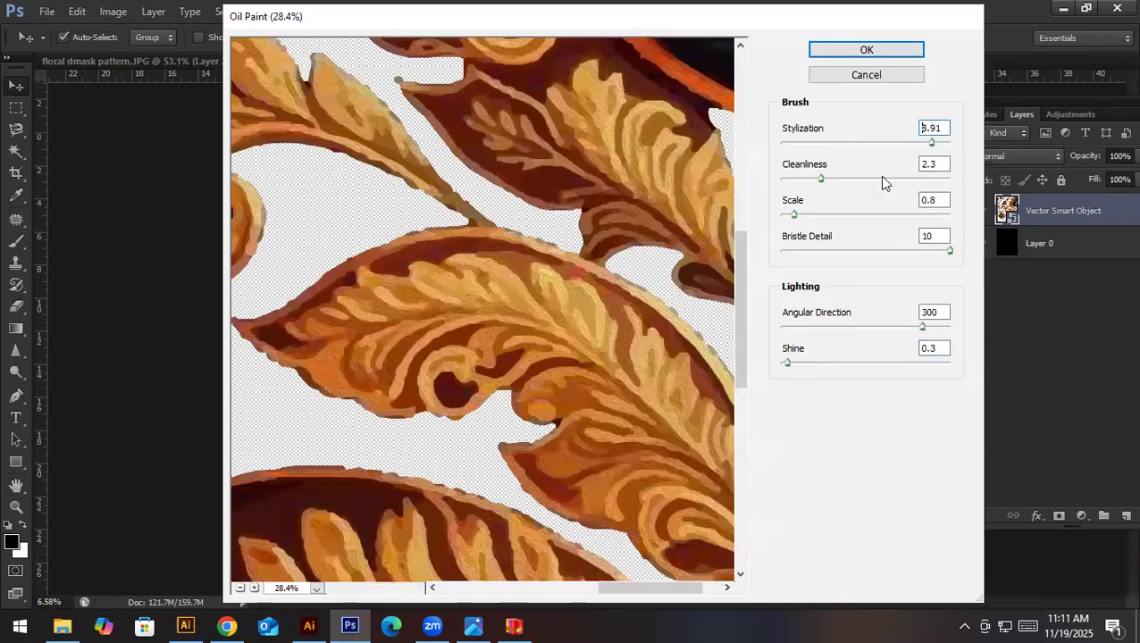
- Try the Oil Paint filter with cleanliness at 0 and scale at 0.6
left_click_drag(821, 185, 918, 196)
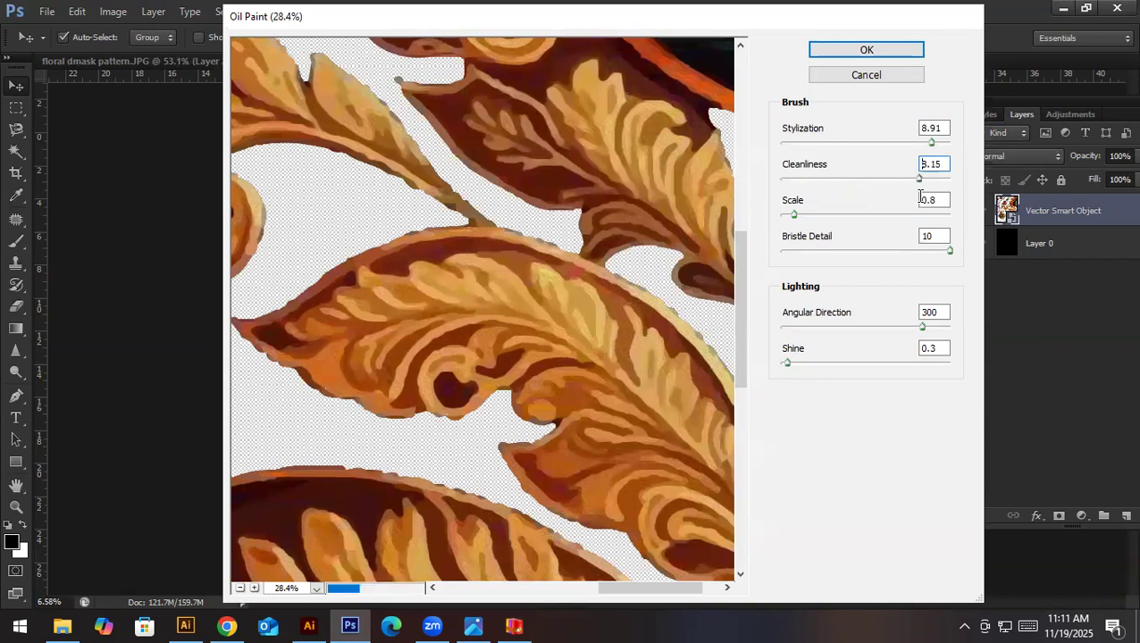
mouse_move(798, 221)
left_mouse_down()
mouse_move(885, 229)
mouse_move(794, 231)
left_mouse_up()
mouse_move(949, 248)
left_mouse_down()
mouse_move(786, 264)
mouse_move(949, 250)
left_mouse_up()
left_click_drag(809, 179, 750, 186)
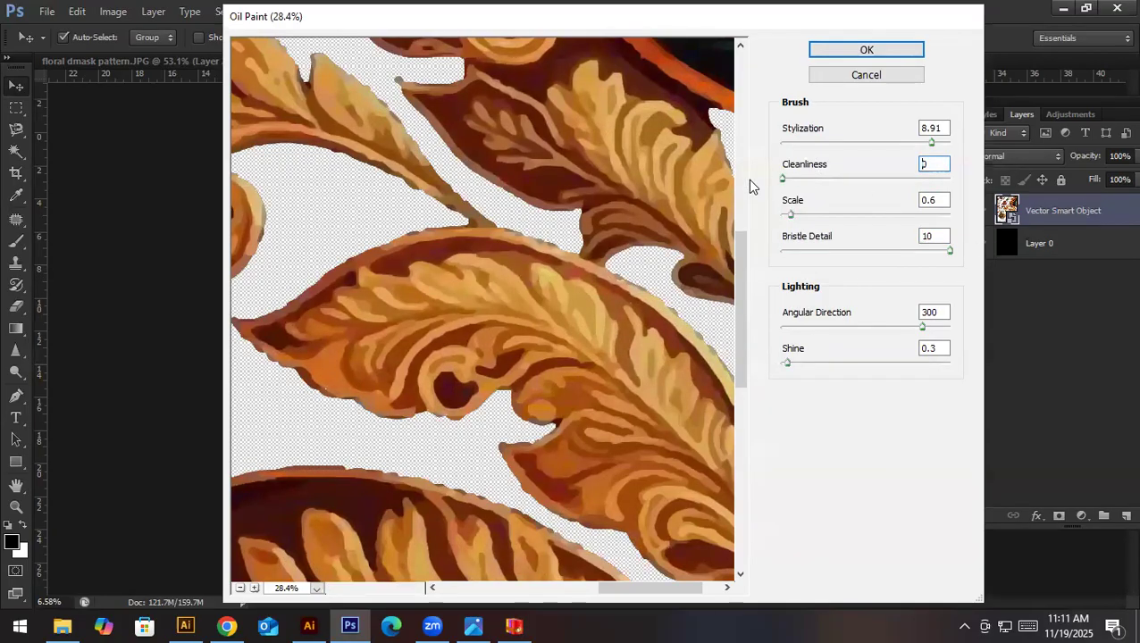
- Set the Oil Paint stylization to 7.82 and cleanliness to 6.3, checking the leaf edges in the preview
left_click_drag(797, 147, 917, 159)
key("alt")
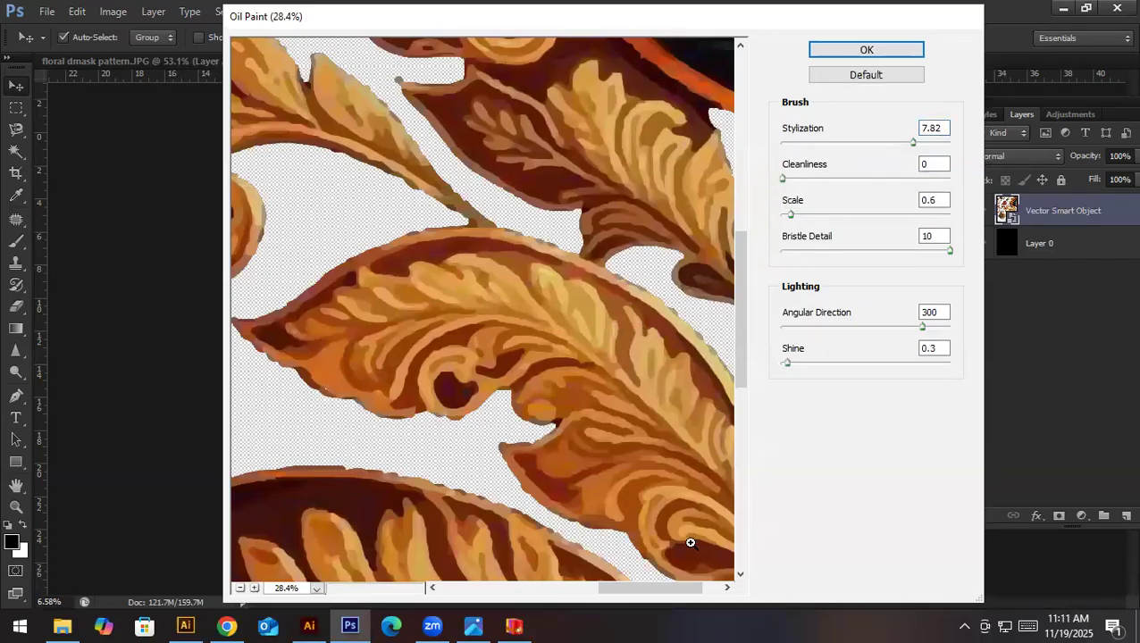
left_click_drag(690, 543, 693, 551)
left_click_drag(784, 179, 886, 197)
scroll(498, 465, "down", 10)
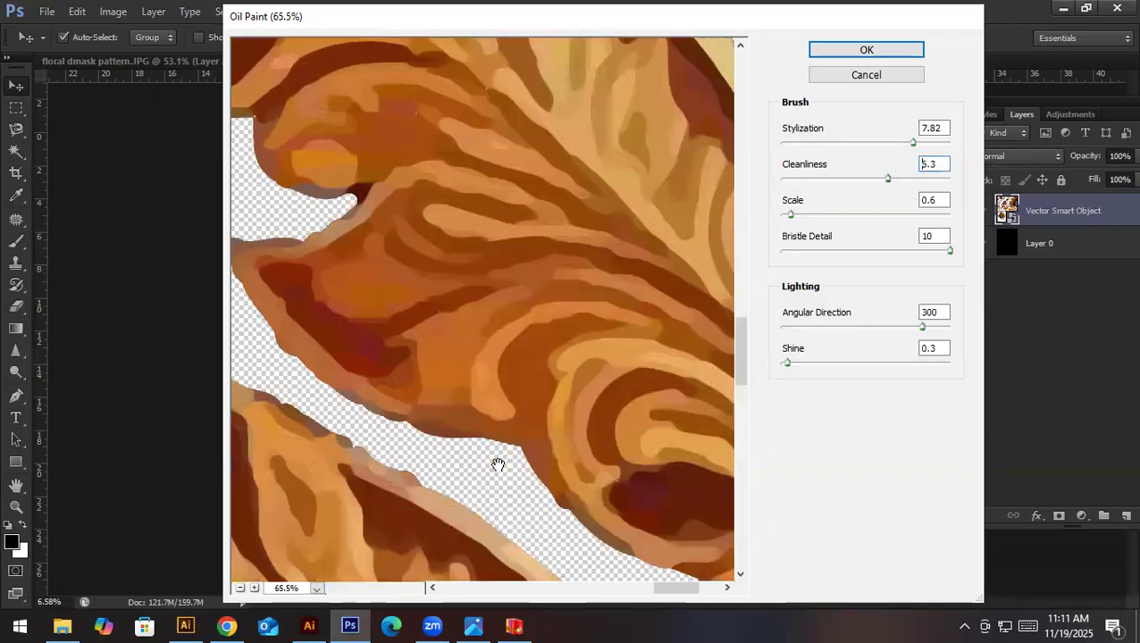
scroll(610, 399, "down", 10)
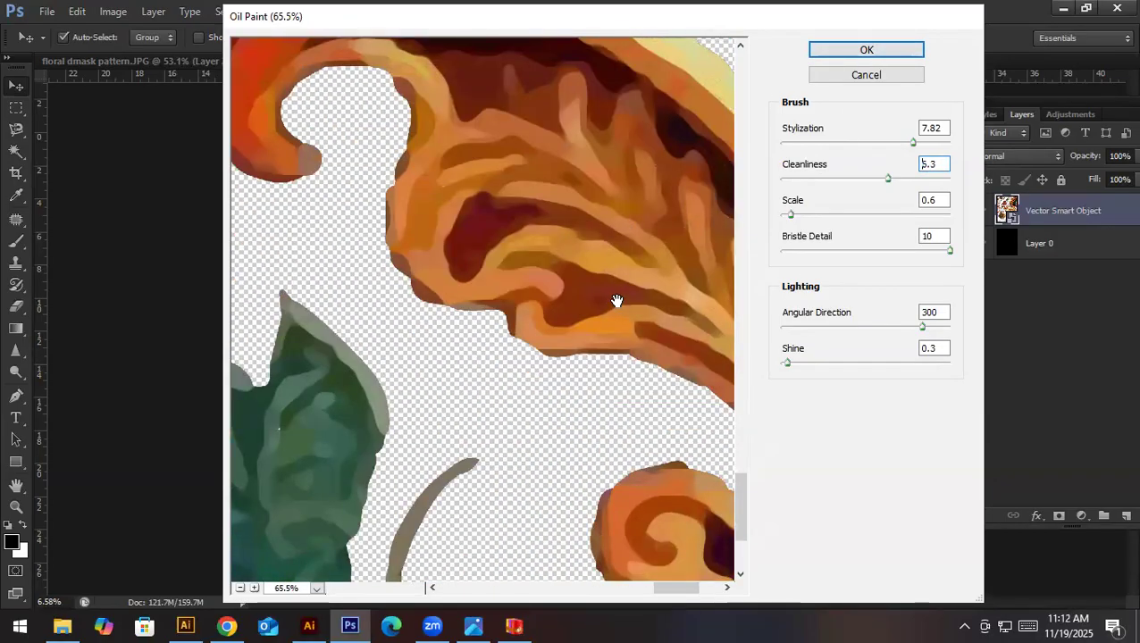
- Set the Oil Paint scale to 1.73, lower the bristle detail, adjust the shine and apply the filter
mouse_move(792, 215)
left_mouse_down()
mouse_move(866, 215)
mouse_move(880, 234)
mouse_move(812, 238)
left_mouse_up()
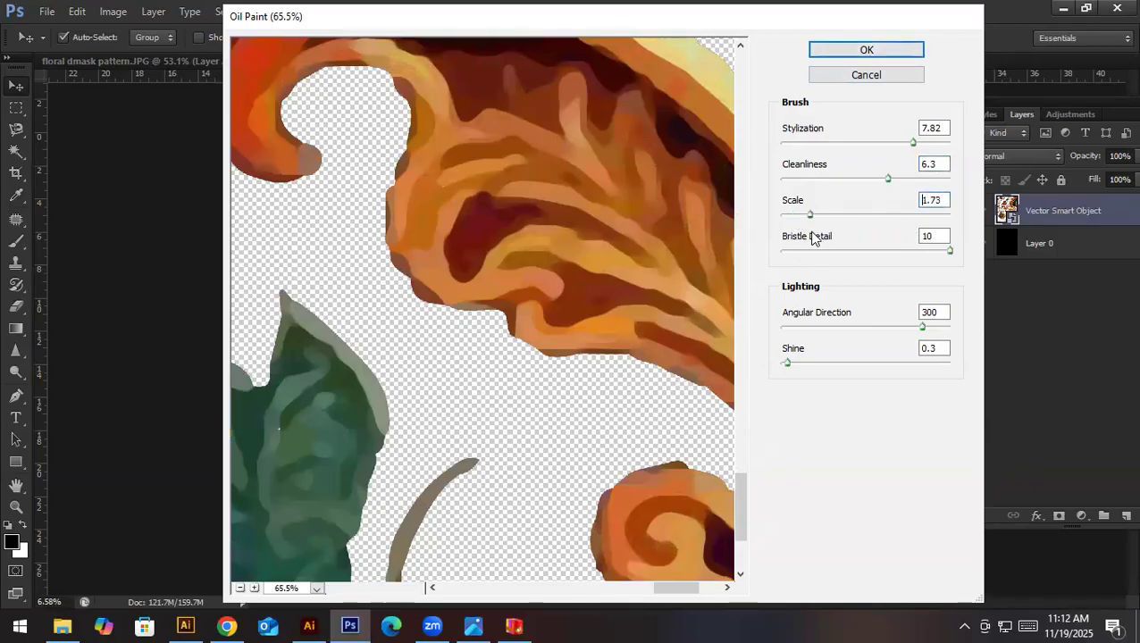
mouse_move(951, 257)
left_mouse_down()
mouse_move(791, 264)
mouse_move(935, 264)
left_mouse_up()
left_click_drag(813, 370, 786, 379)
left_click(829, 54)
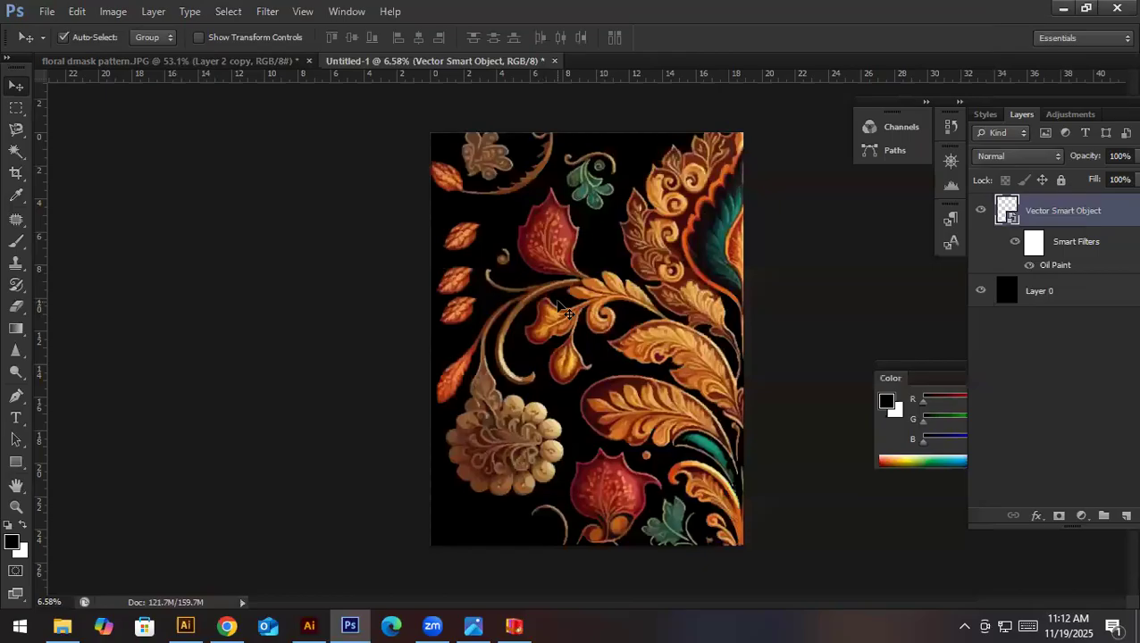
- Rasterize the oil-painted floral smart object layer
left_click_drag(587, 276, 593, 320)
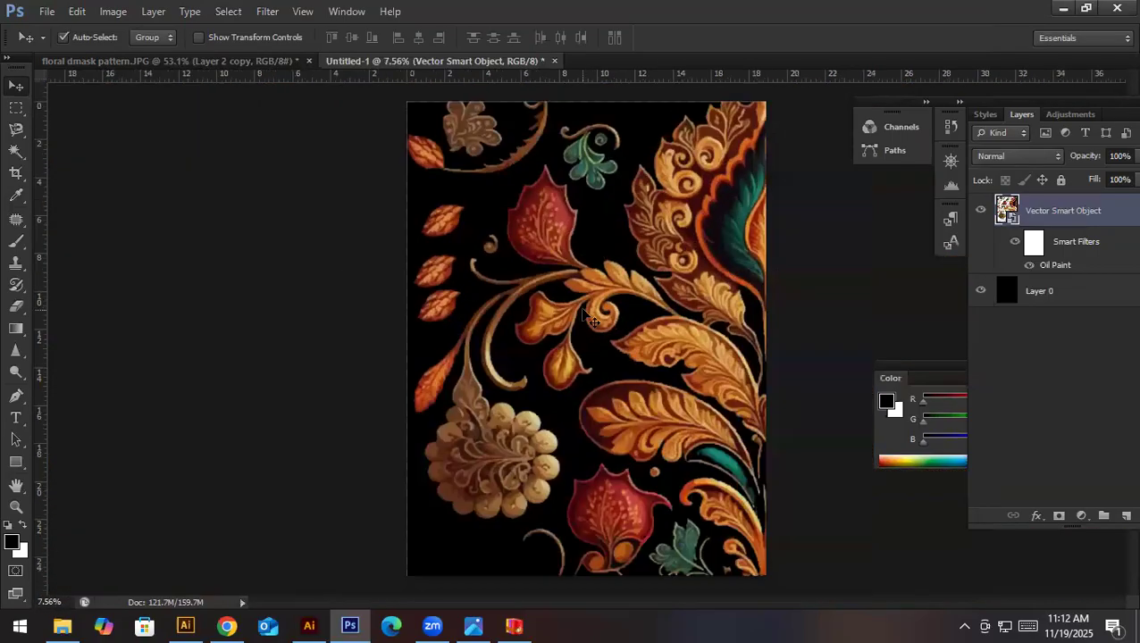
right_click(1113, 209)
left_click(1051, 194)
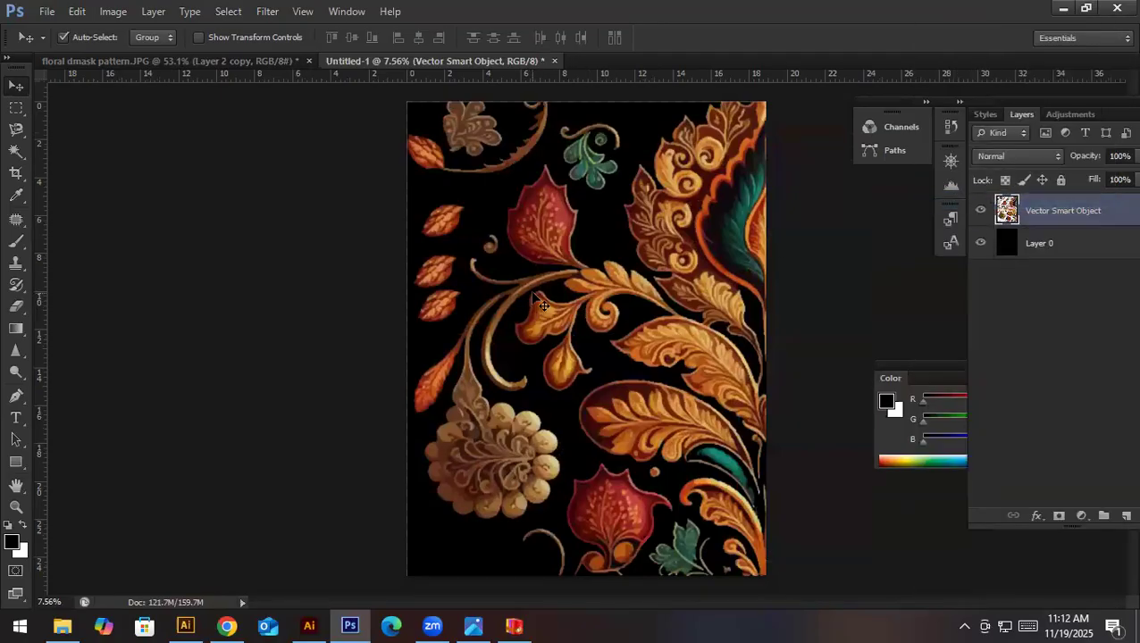
- Brighten the floral layer using Levels with a midtone input of 1.24 and a white input of 222
key("ctrl+l")
left_click_drag(1020, 454, 996, 454)
left_click_drag(906, 451, 883, 450)
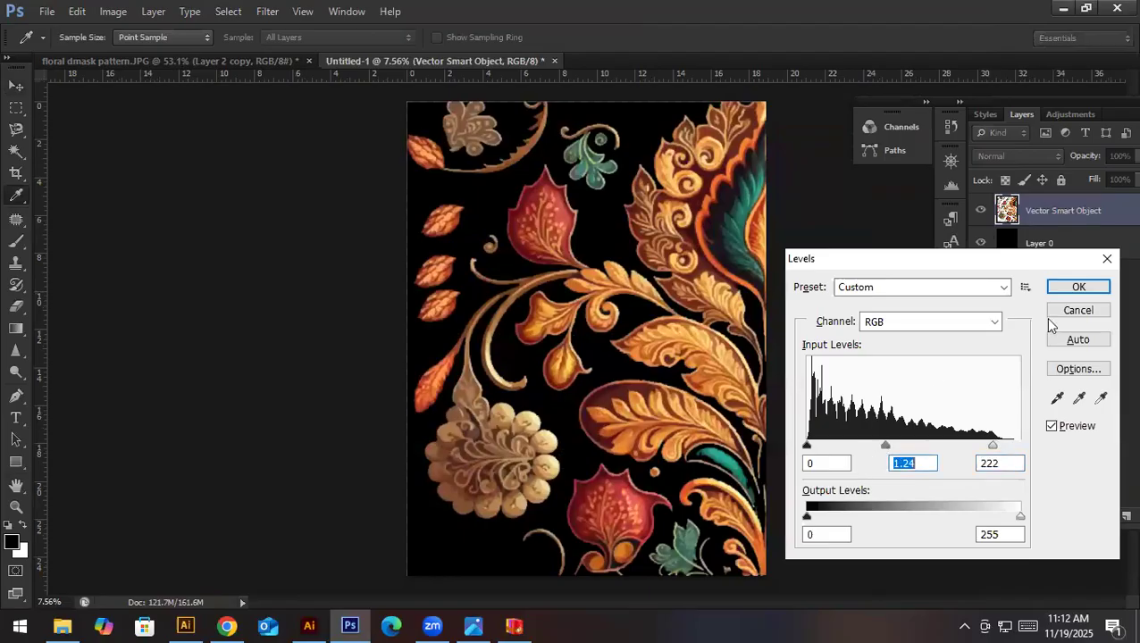
left_click(1077, 287)
- Examine the painted motifs' edges and shading close up, and check the document's pixel dimensions and resolution
scroll(590, 125, "up", 10)
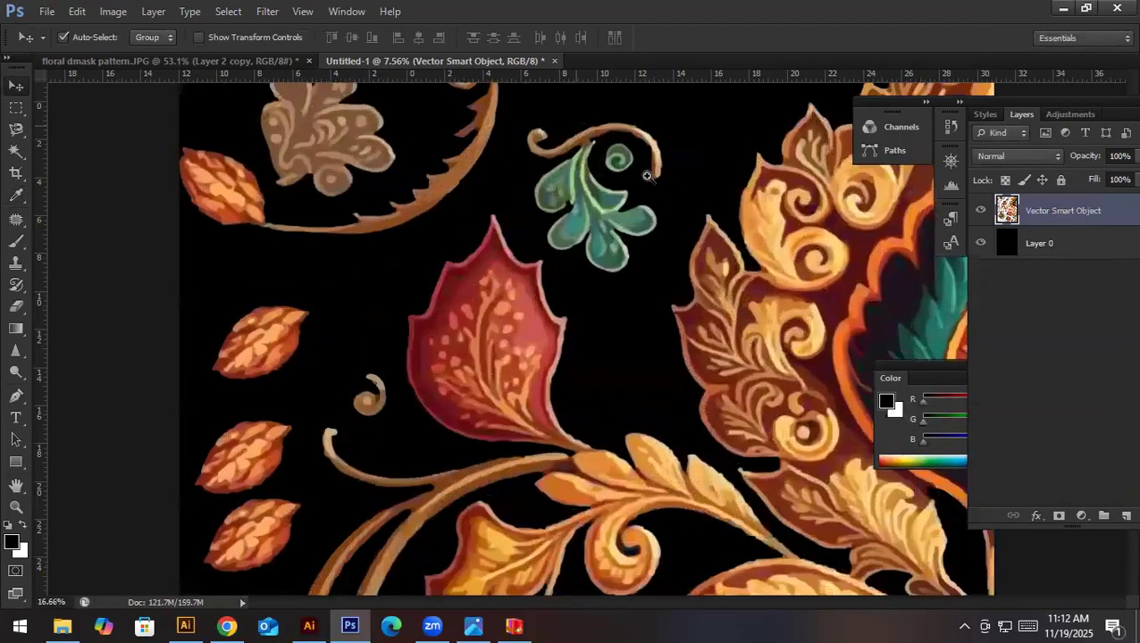
left_click_drag(728, 301, 681, 299)
scroll(670, 250, "up", 4)
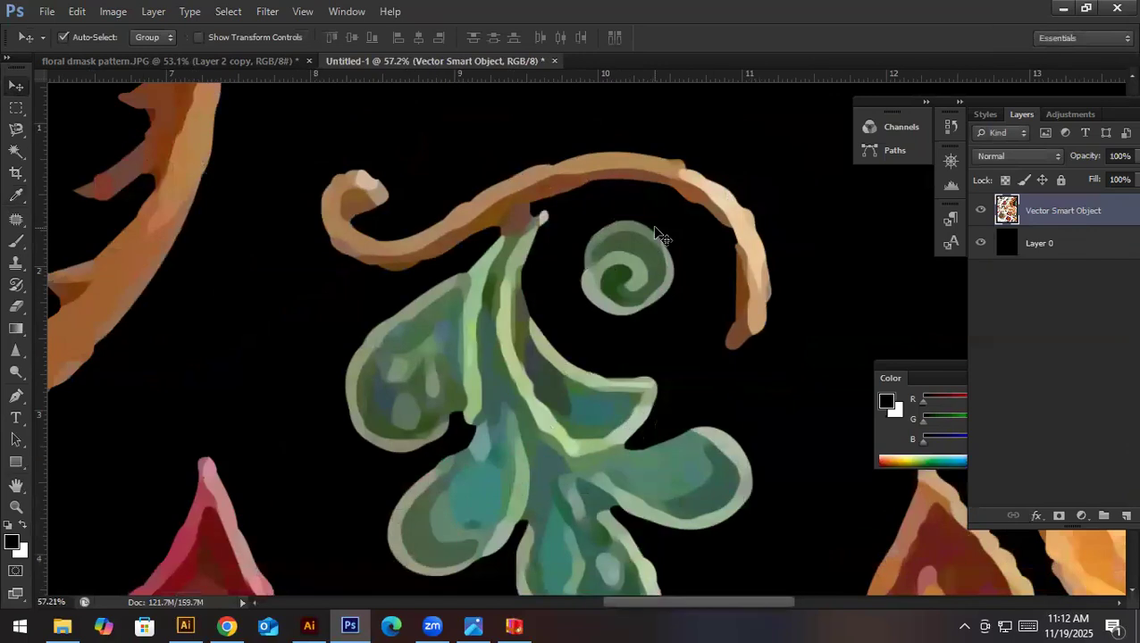
scroll(445, 293, "down", 10)
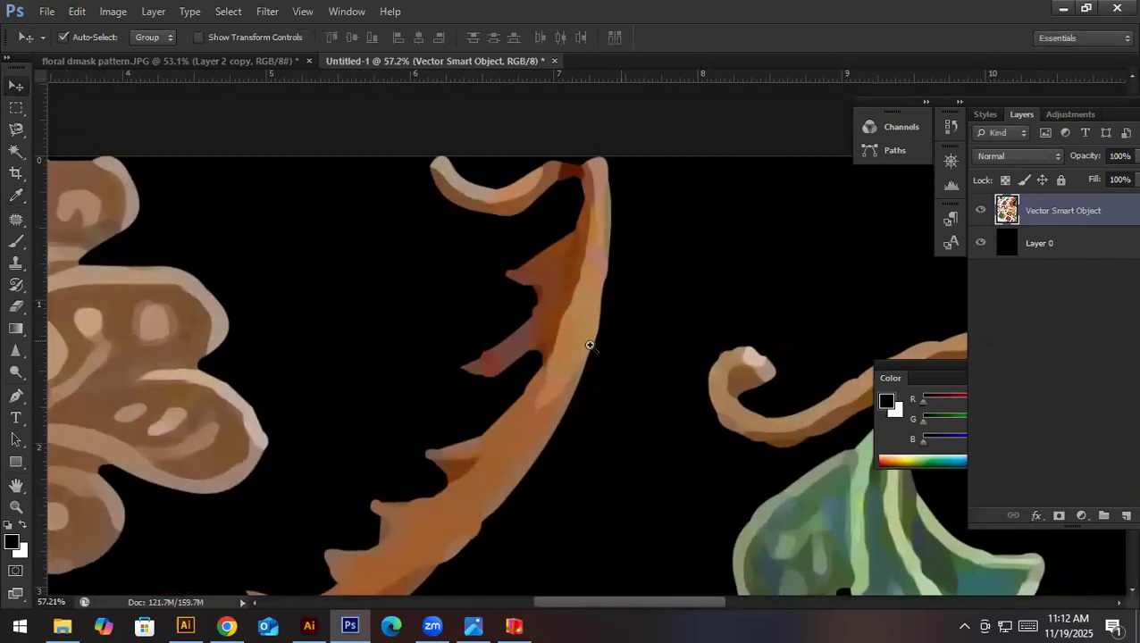
scroll(839, 402, "up", 6)
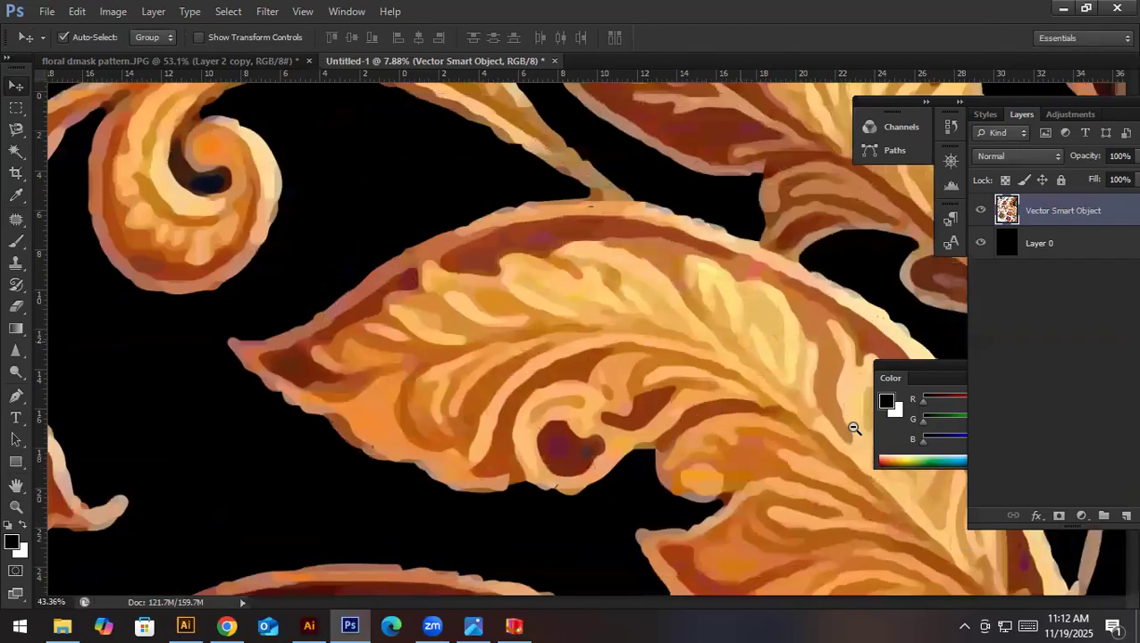
scroll(750, 409, "down", 6)
scroll(750, 409, "down", 2)
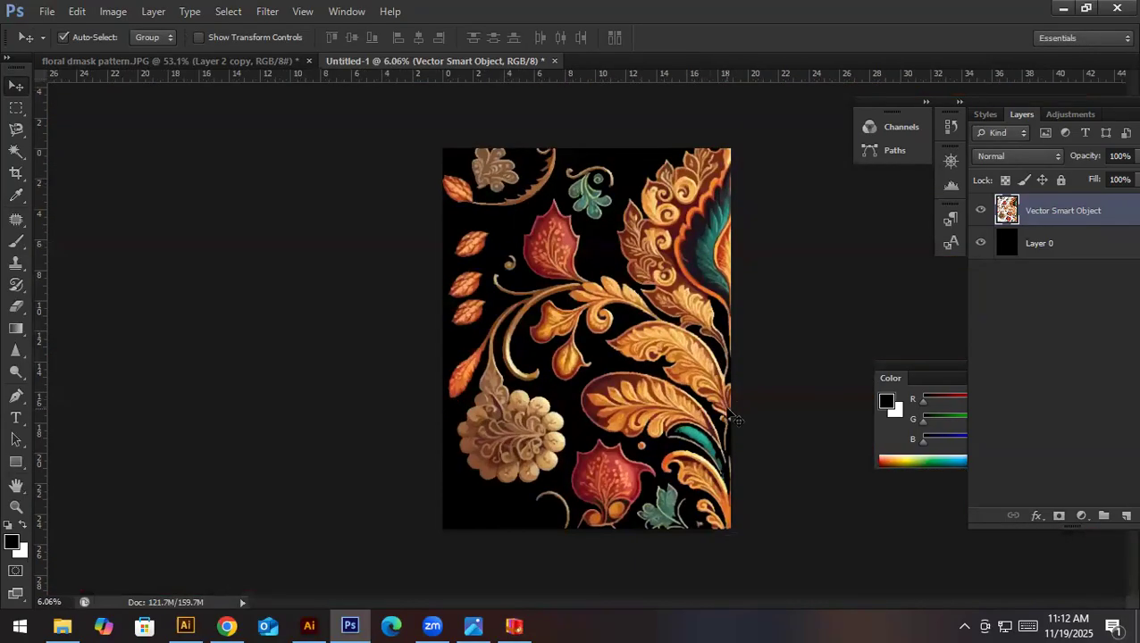
key("ctrl+alt+i")
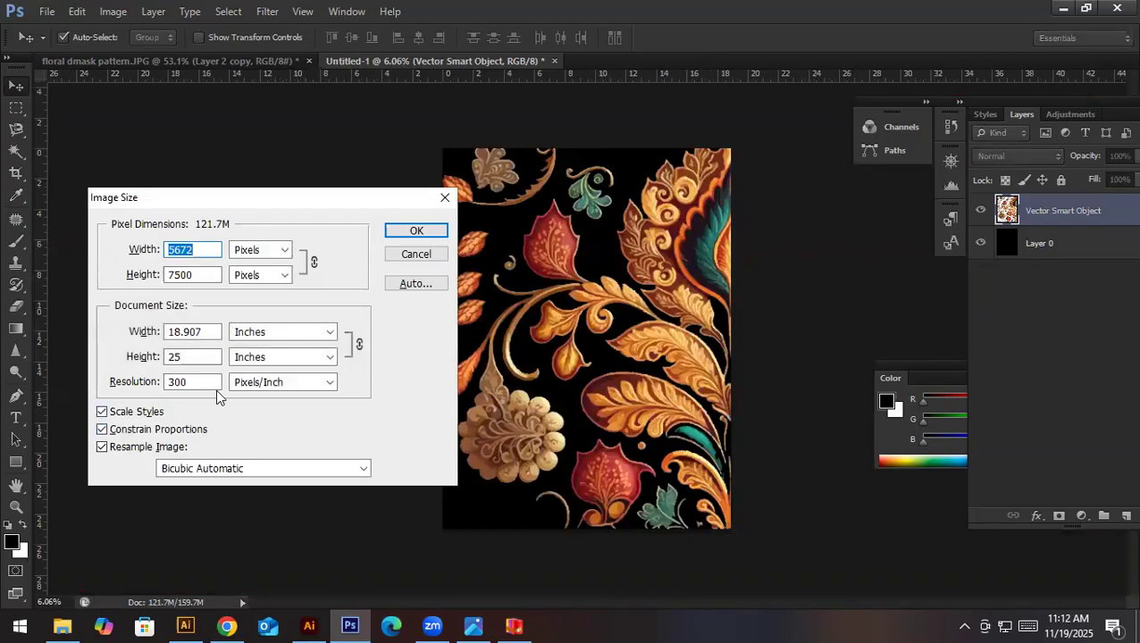
left_click(414, 254)
- Extend the canvas to the right of the artwork with the Crop tool, to about double its width
key("c")
left_click_drag(731, 341, 876, 330)
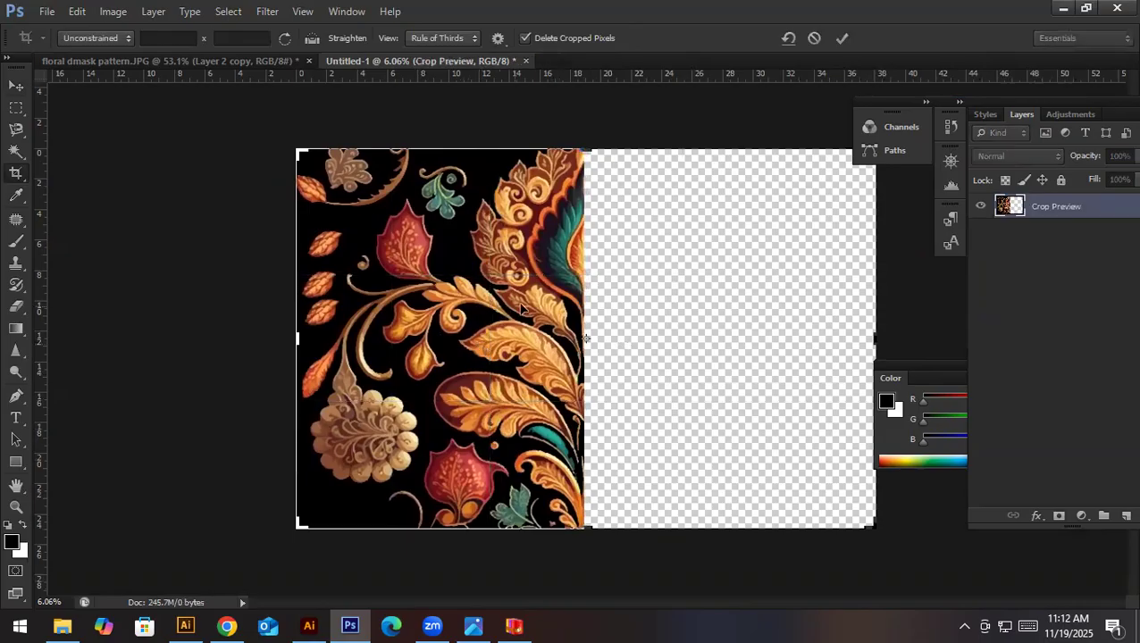
key("Return")
key("v")
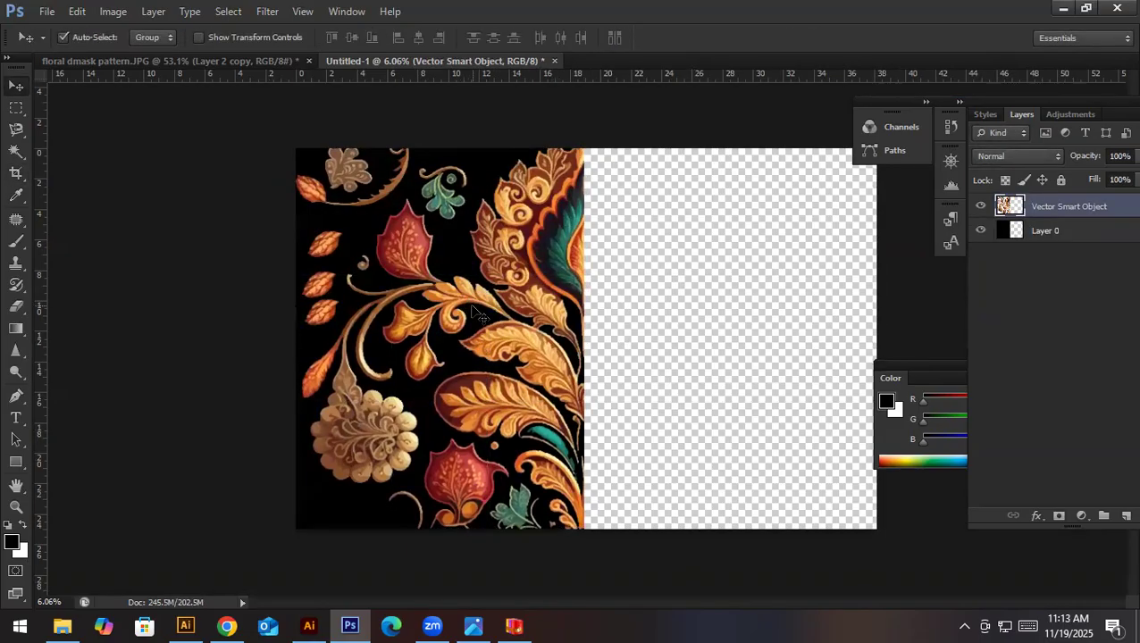
- Duplicate the floral layer, flip the copy horizontally and align it on the empty half to mirror the original at the centre
left_click_drag(447, 309, 629, 310)
key("ctrl+t")
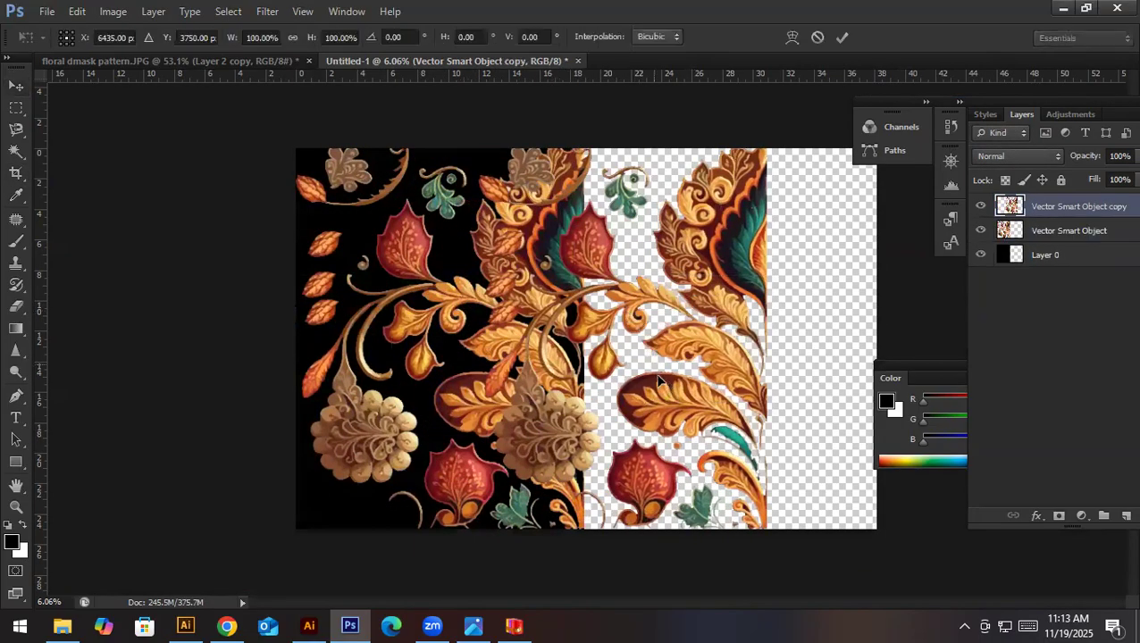
right_click(681, 415)
left_click(710, 382)
left_click_drag(610, 374, 716, 368)
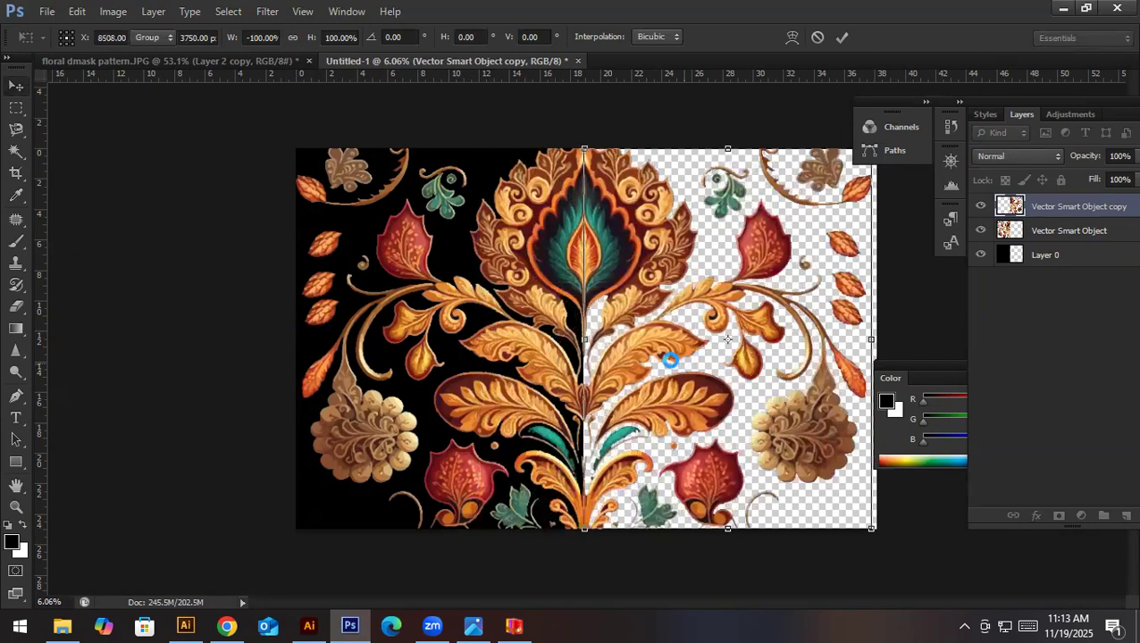
key("Return")
- Fill the whole background layer with black
left_click_drag(579, 286, 588, 323)
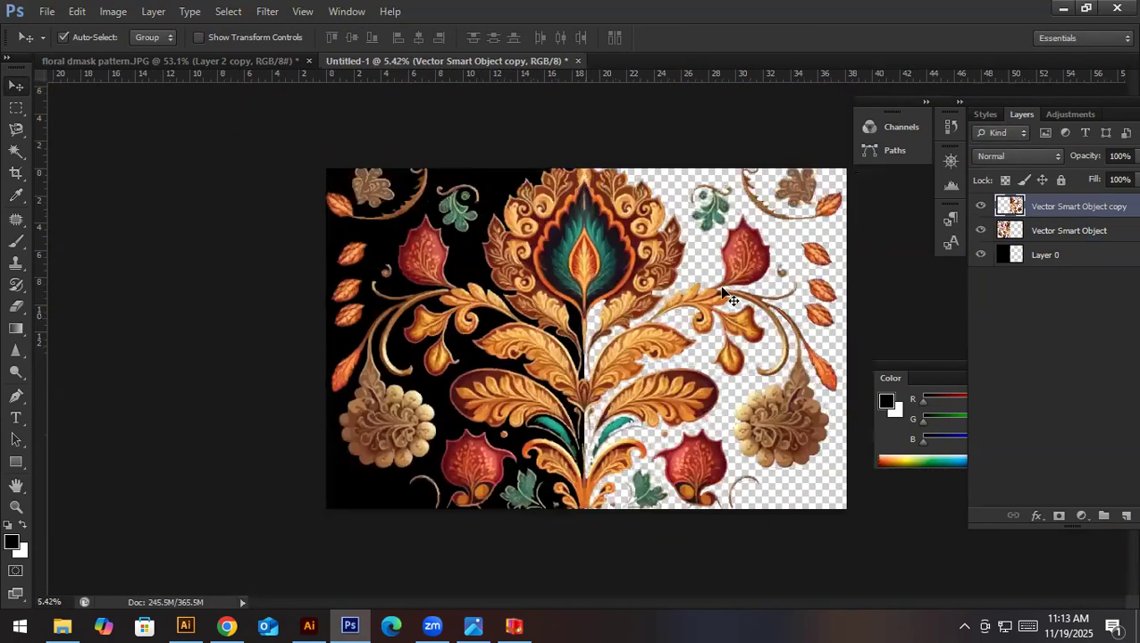
left_click(1069, 254)
key("alt+BackSpace")
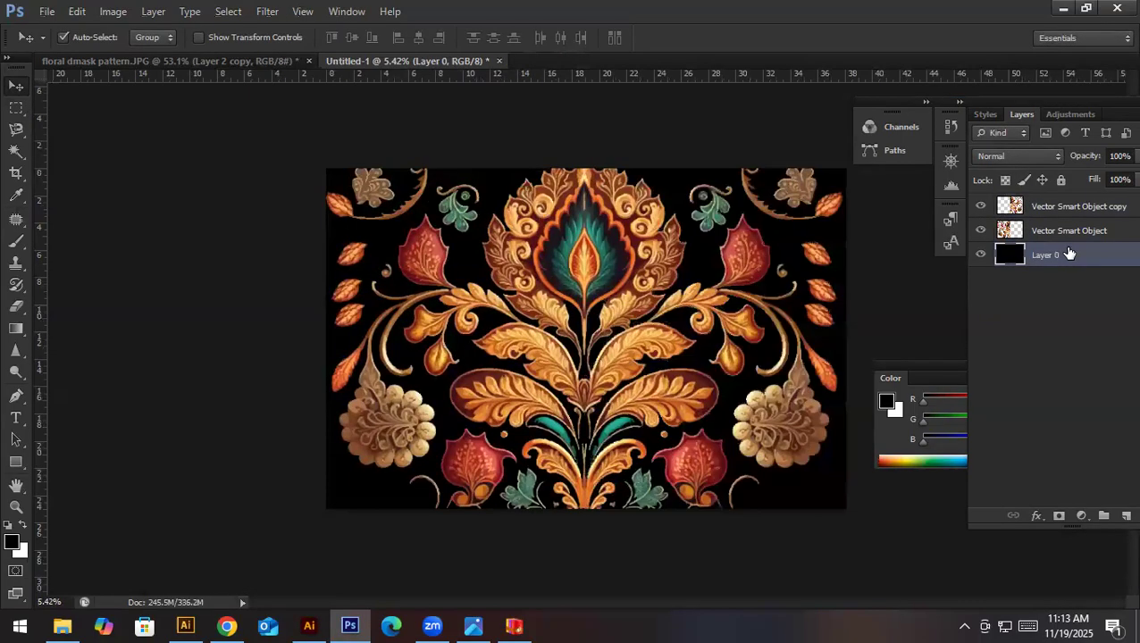
- Merge the original floral layer and its mirrored copy into one layer
left_click(1081, 234)
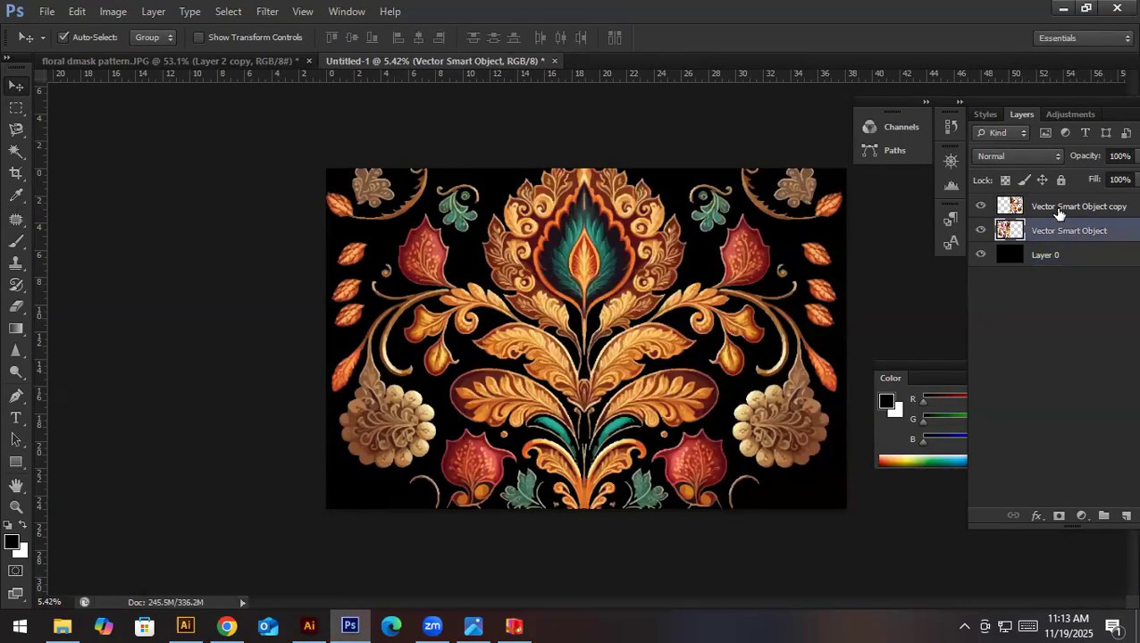
left_click(1076, 206, "shift")
key("ctrl+e")
left_click_drag(627, 283, 567, 290)
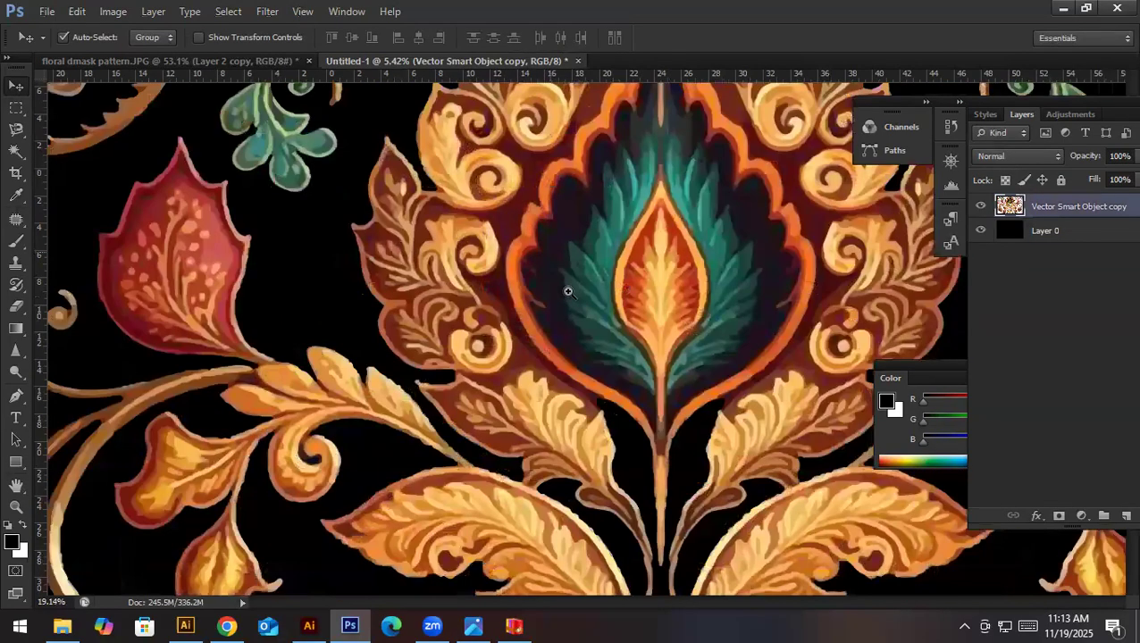
key("ctrl+0")
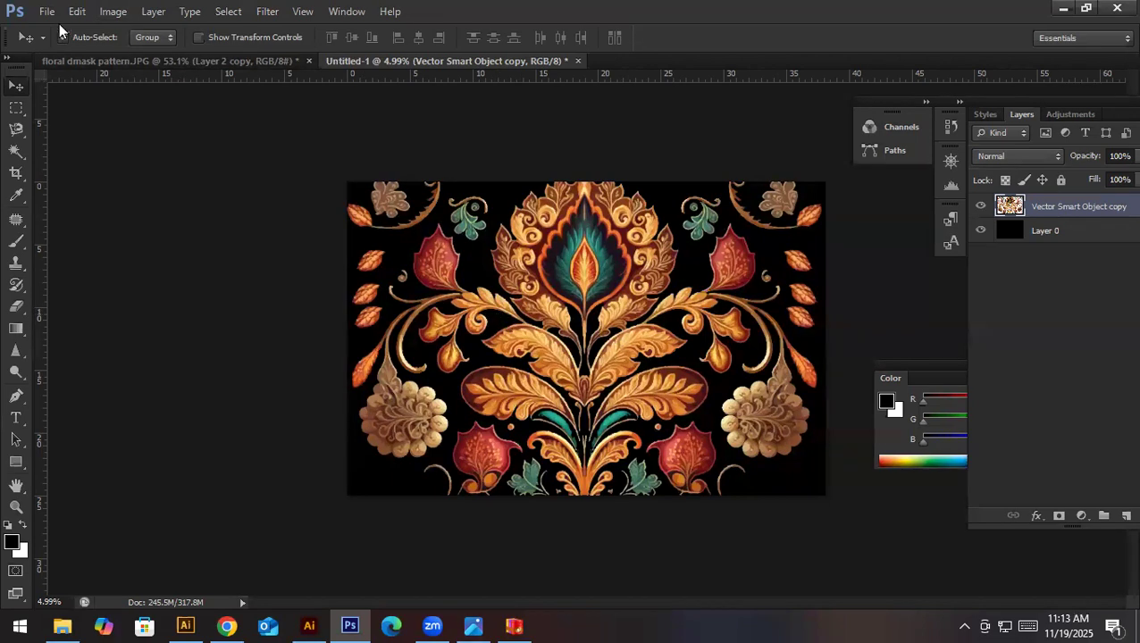
- Switch to the floral dmask pattern.JPG document and undo its edits back to the uncropped artwork with its dark background
left_click(107, 62)
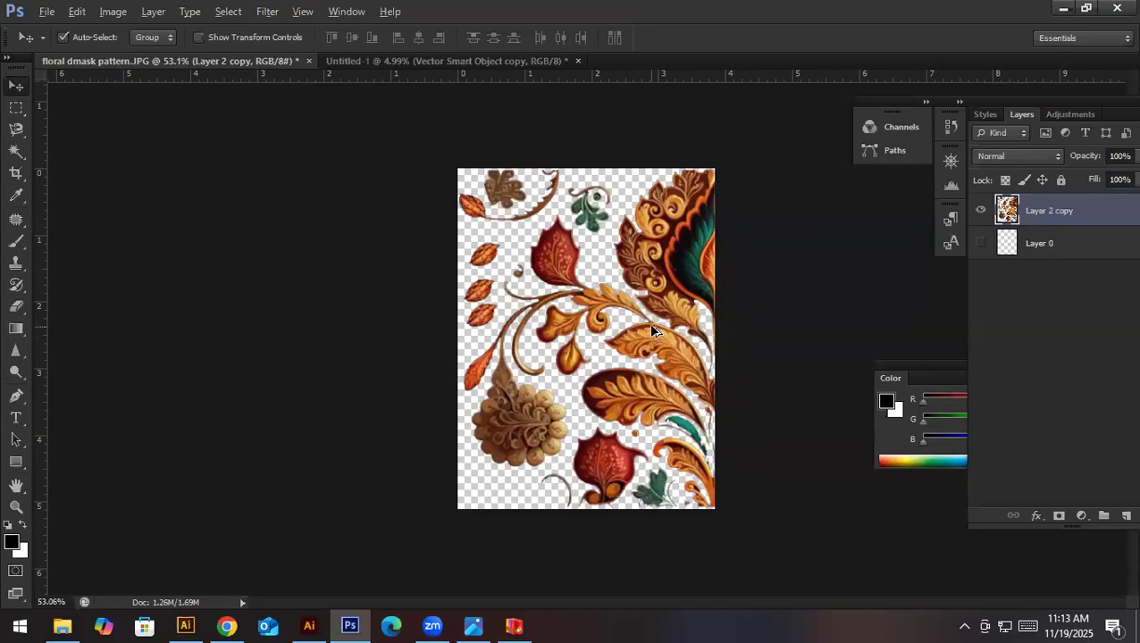
key("ctrl+alt+z")
key("ctrl+alt+z")
key("ctrl+alt+z")
key("ctrl+alt+z")
key("ctrl+alt+z")
key("ctrl+alt+z")
key("ctrl+alt+z")
key("ctrl+alt+z")
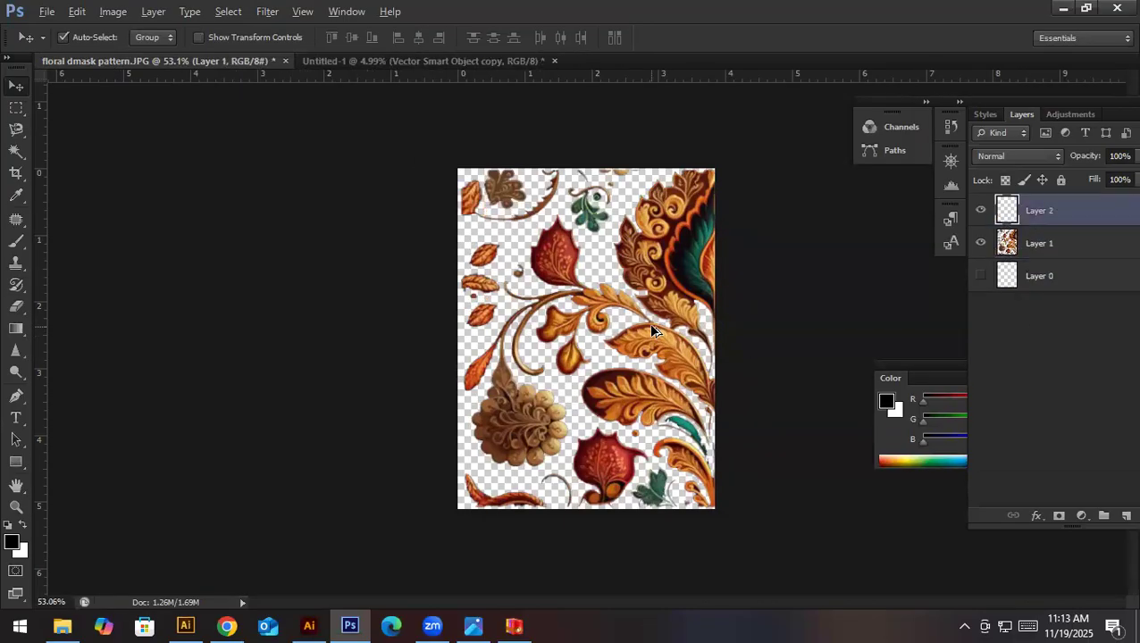
key("ctrl+alt+z")
key("ctrl+alt+z")
key("ctrl+alt+z")
key("ctrl+alt+z")
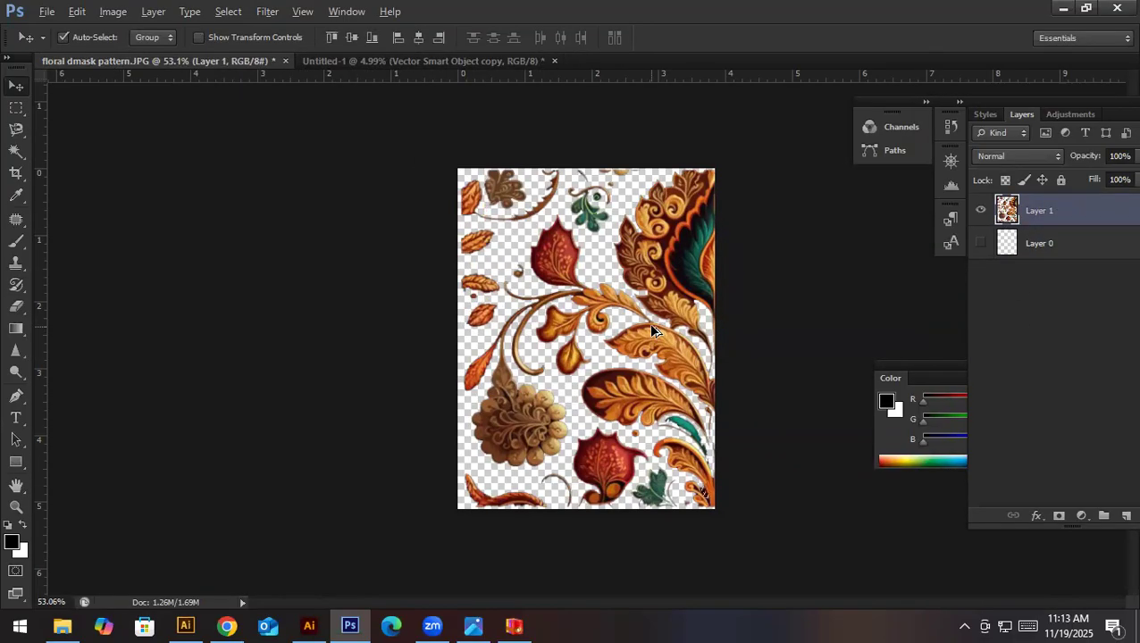
key("ctrl+alt+z")
key("ctrl+alt+z")
key("ctrl+alt+z")
key("ctrl+alt+z")
key("ctrl+alt+z")
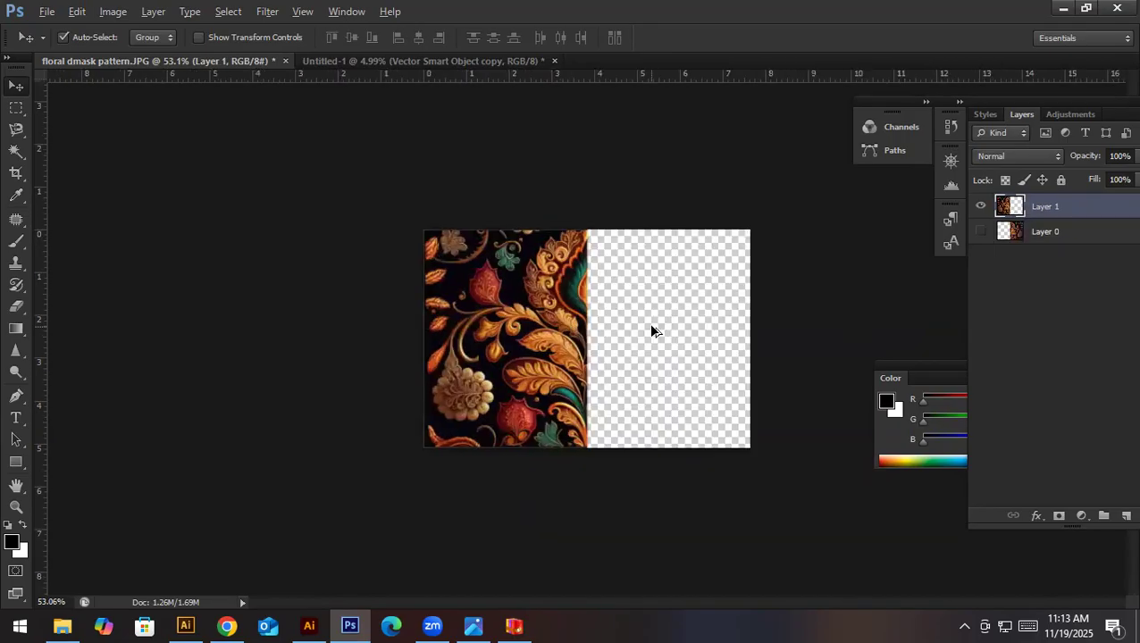
- Crop away the empty half of the canvas, leaving the floral artwork about 3.84 in wide
key("c")
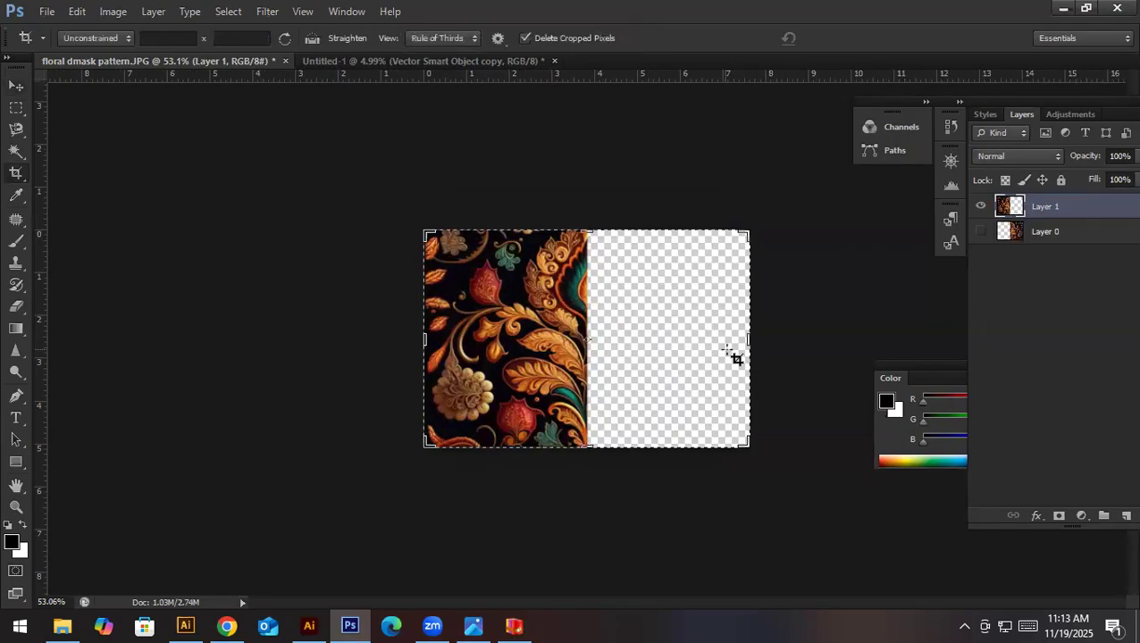
left_click_drag(747, 339, 670, 348)
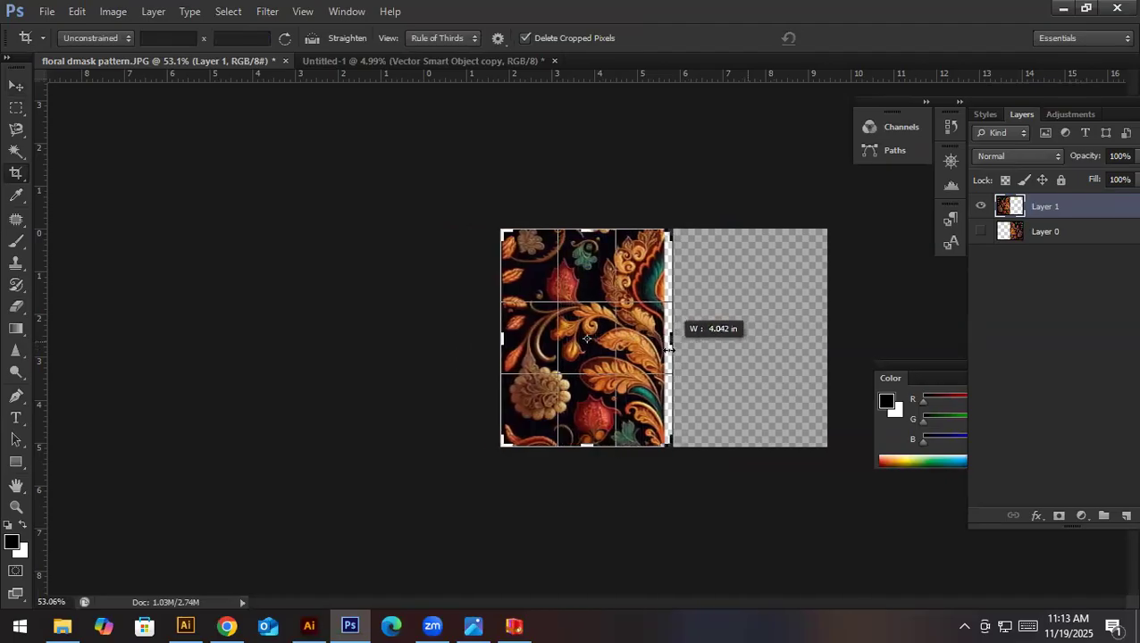
key("Return")
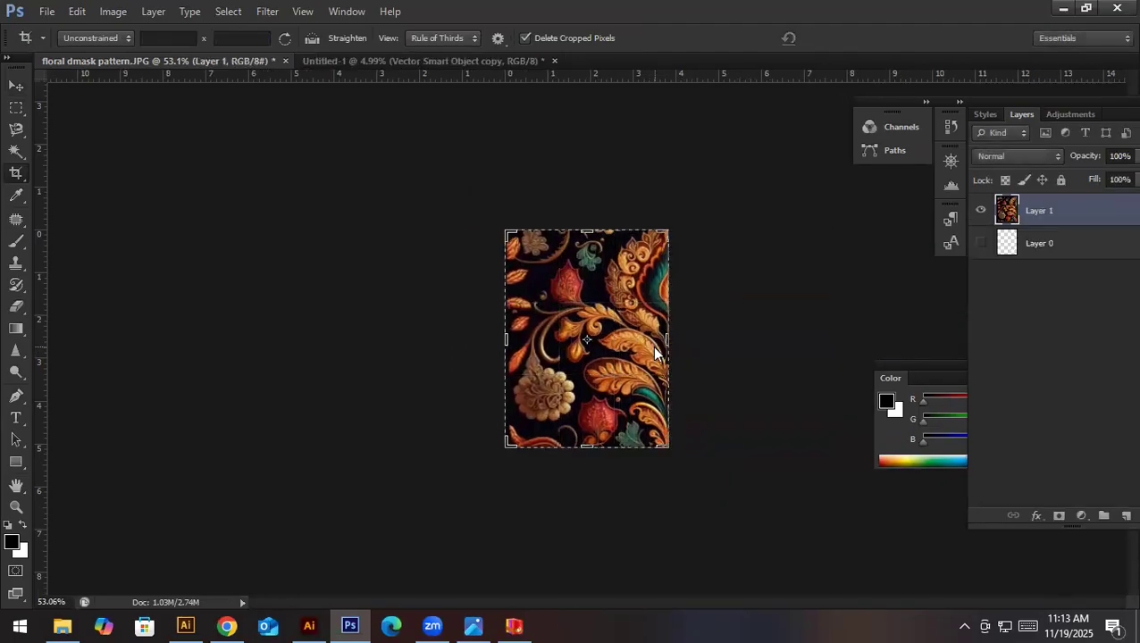
key("v")
key("ctrl+0")
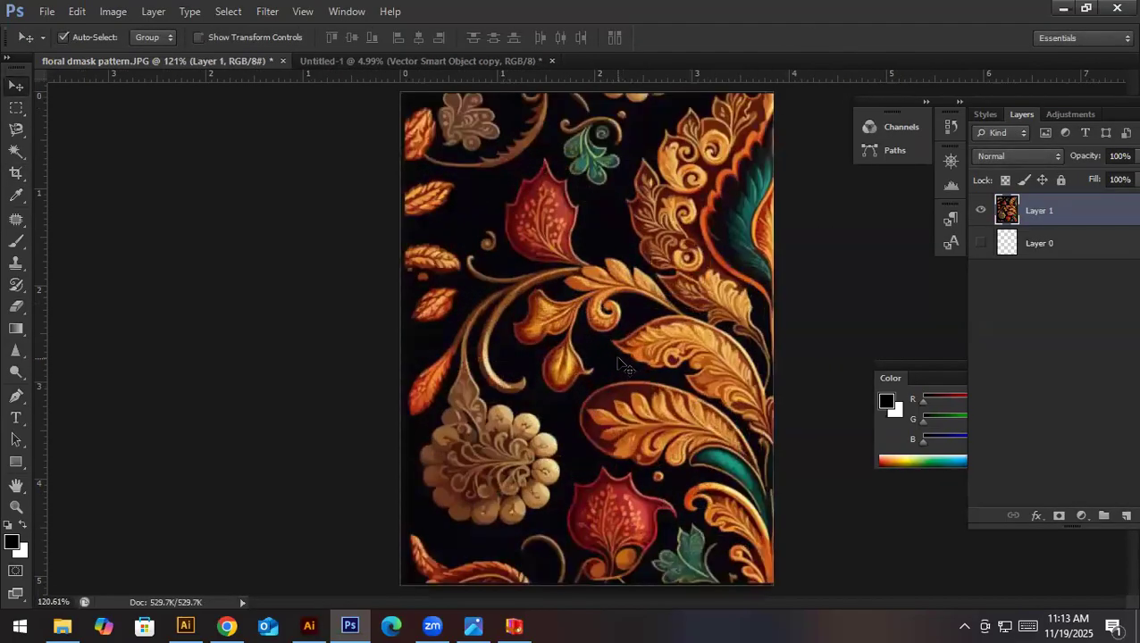
- Set the image resolution to 150 pixels per inch with resampling on
key("ctrl+alt+i")
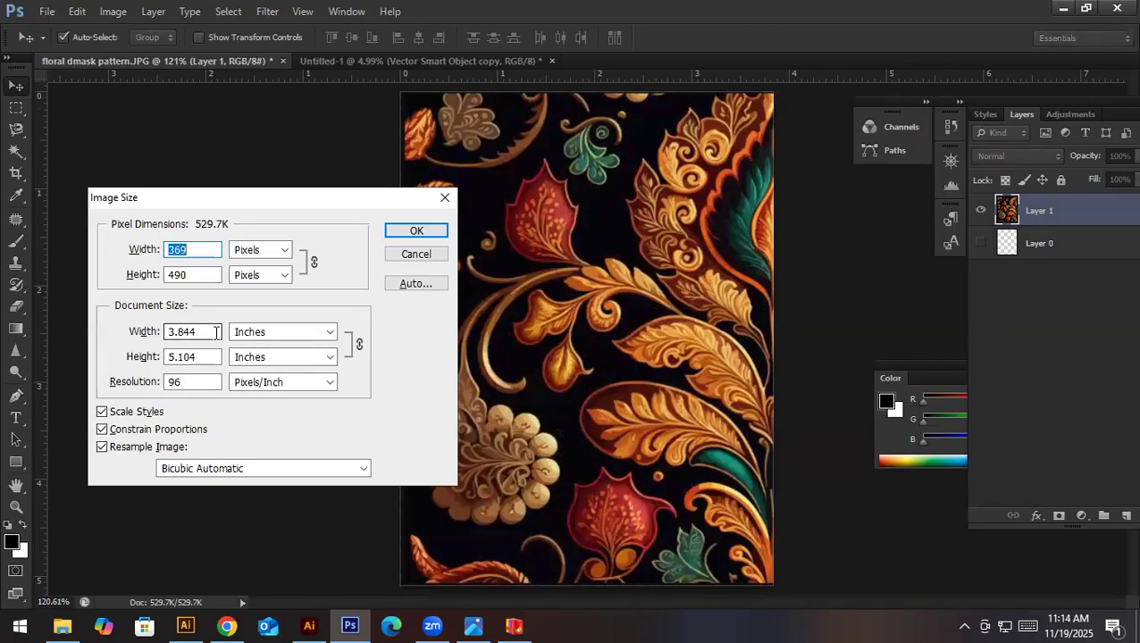
double_click(196, 381)
type("150")
key("Return")
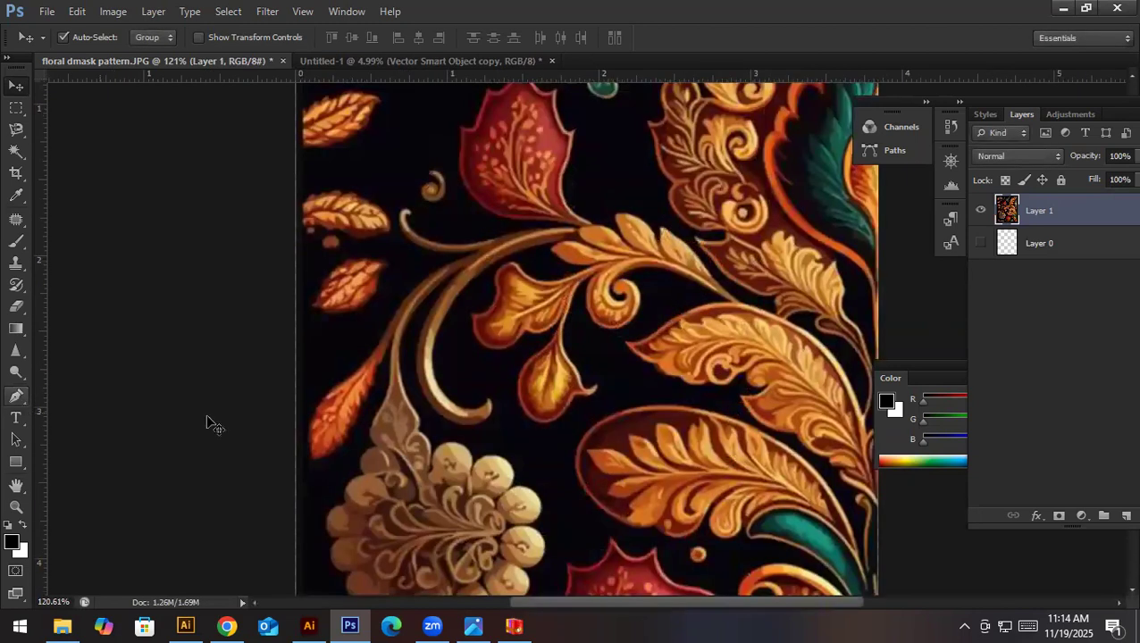
key("ctrl+0")
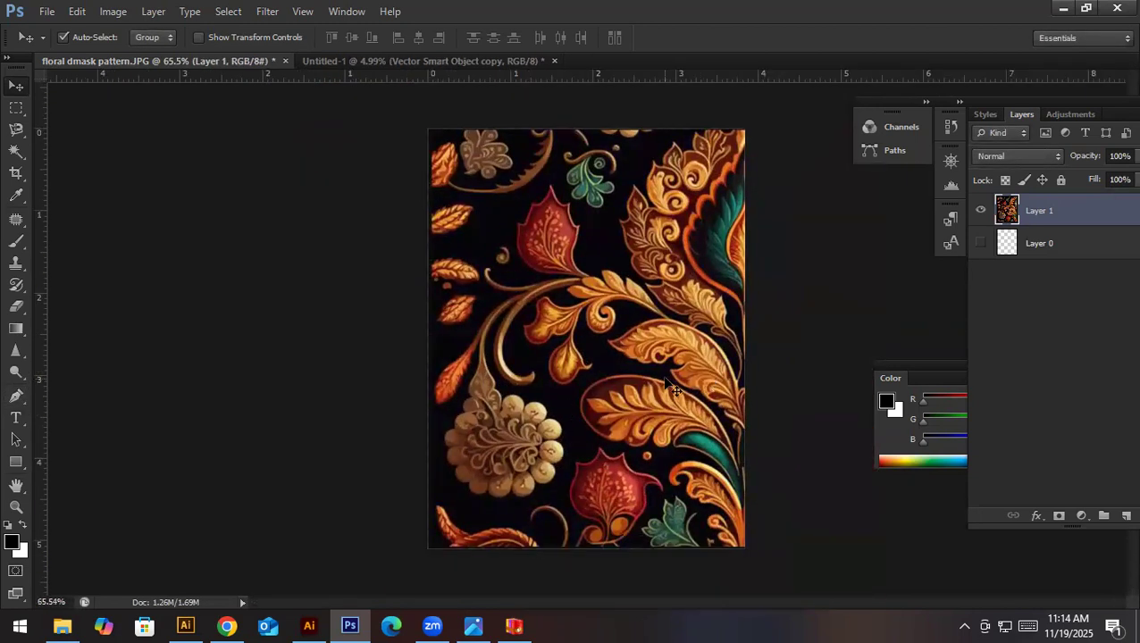
- Brighten the artwork's midtones and highlights with Levels
key("ctrl+l")
mouse_move(806, 445)
left_mouse_down()
mouse_move(823, 447)
mouse_move(808, 448)
left_mouse_up()
left_click_drag(922, 445, 892, 454)
left_click(1082, 288)
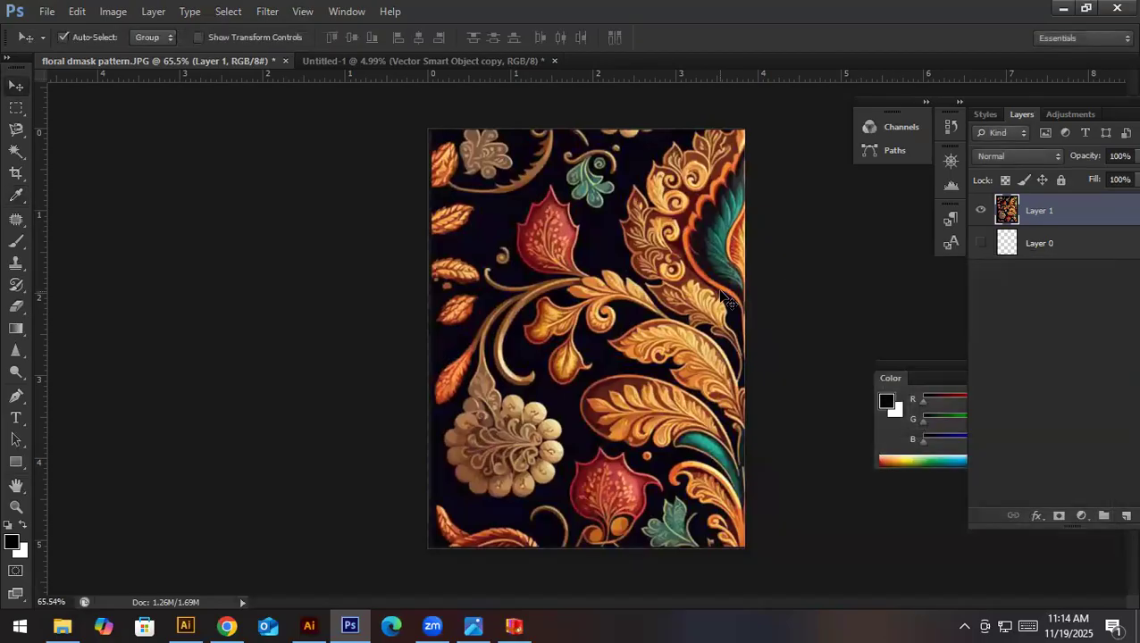
- Start a Pen path at the red upper flower's stem and trace its right edge up to the lower right point
scroll(630, 350, "up", 5)
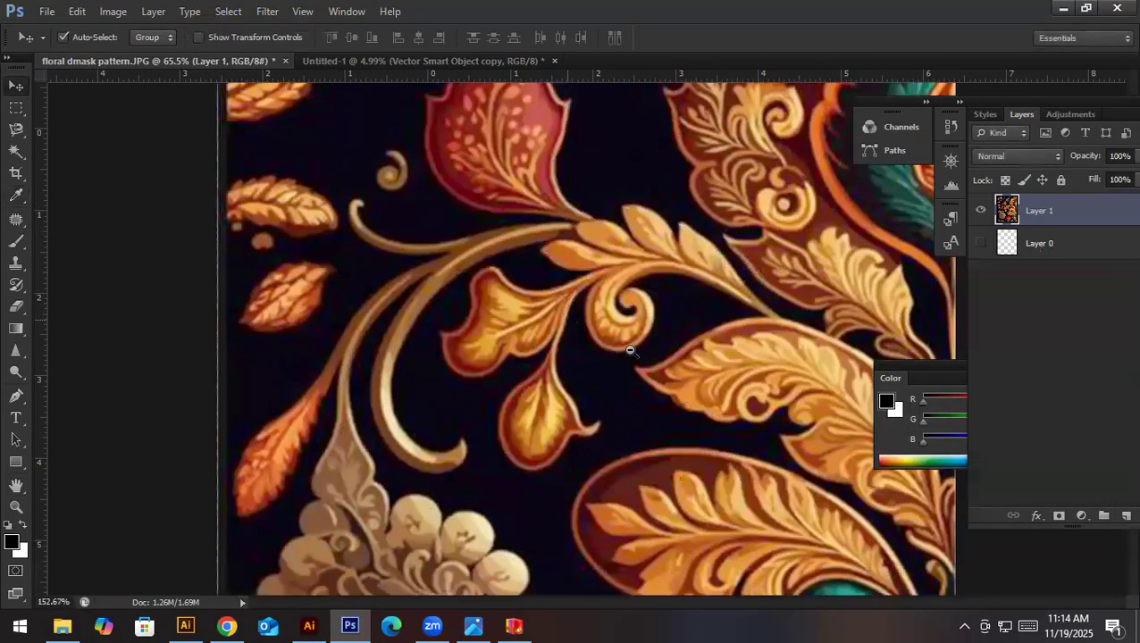
left_click_drag(630, 350, 621, 323)
key("p")
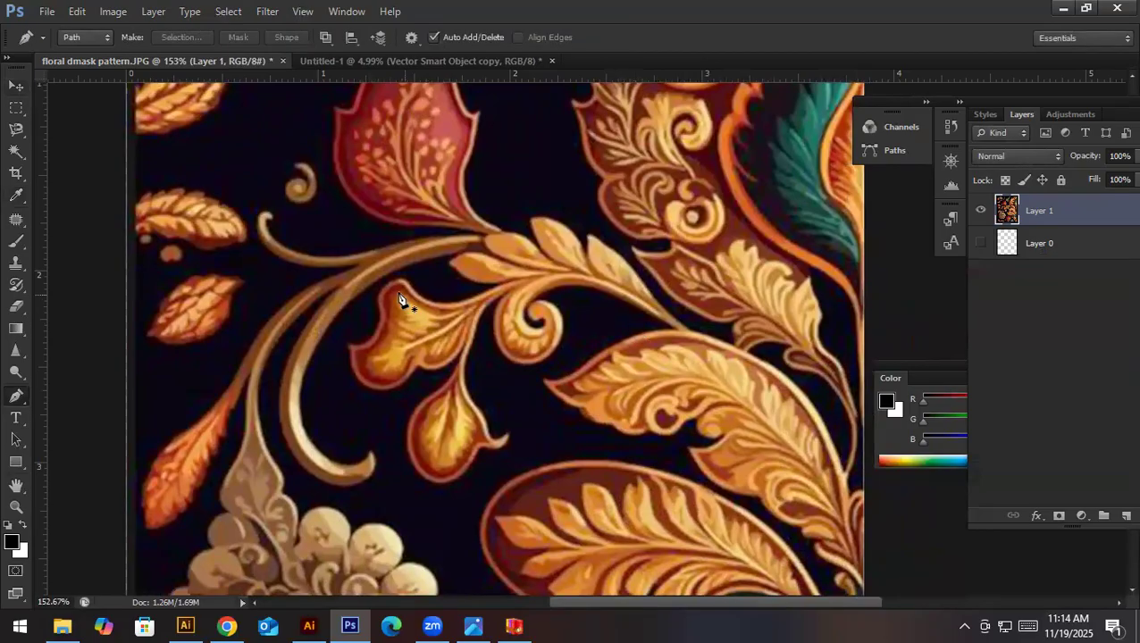
left_click_drag(390, 284, 438, 364)
left_click_drag(525, 363, 548, 378)
left_click_drag(636, 436, 645, 450, "alt")
left_click(640, 444)
left_click_drag(572, 417, 587, 362)
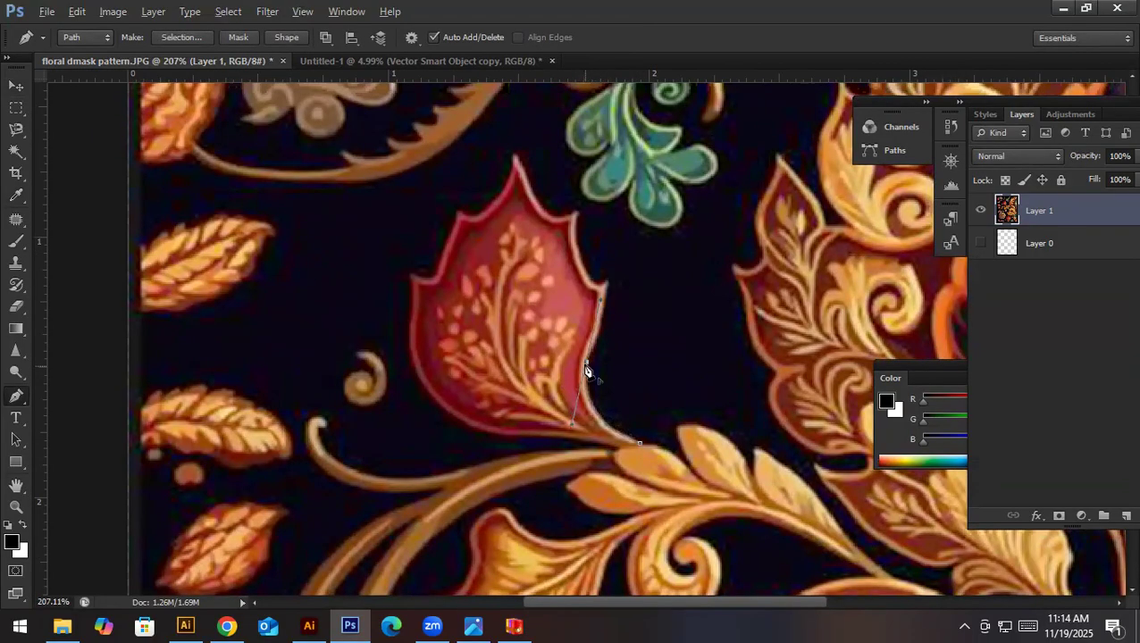
scroll(608, 320, "up", 1)
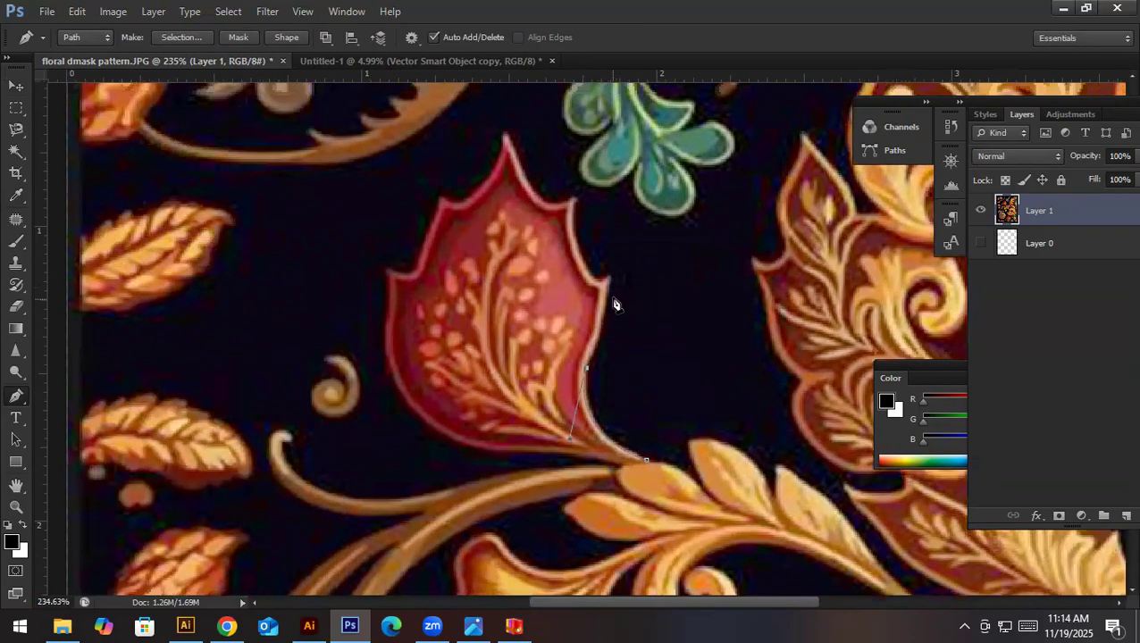
left_click_drag(609, 278, 615, 230)
- Extend the path along the red flower's right edge to its upper right point, correcting the curve
scroll(630, 292, "up", 3)
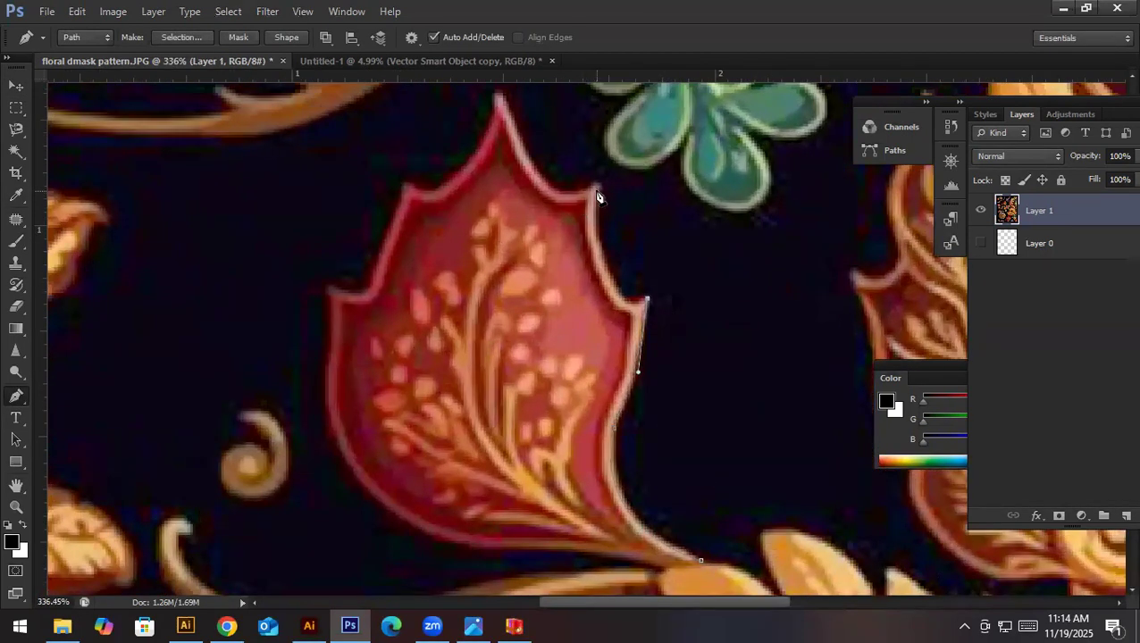
scroll(597, 197, "down", 3)
left_click_drag(597, 190, 607, 140)
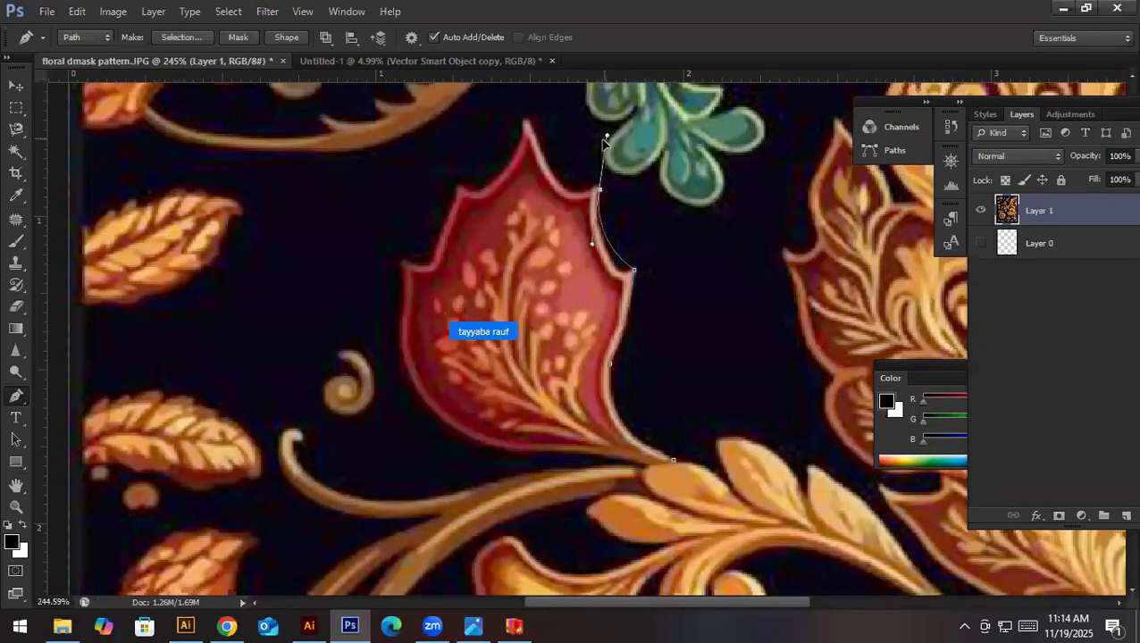
left_click_drag(598, 243, 615, 324)
key("ctrl+z")
left_click_drag(617, 276, 616, 173)
left_click(616, 270, "alt")
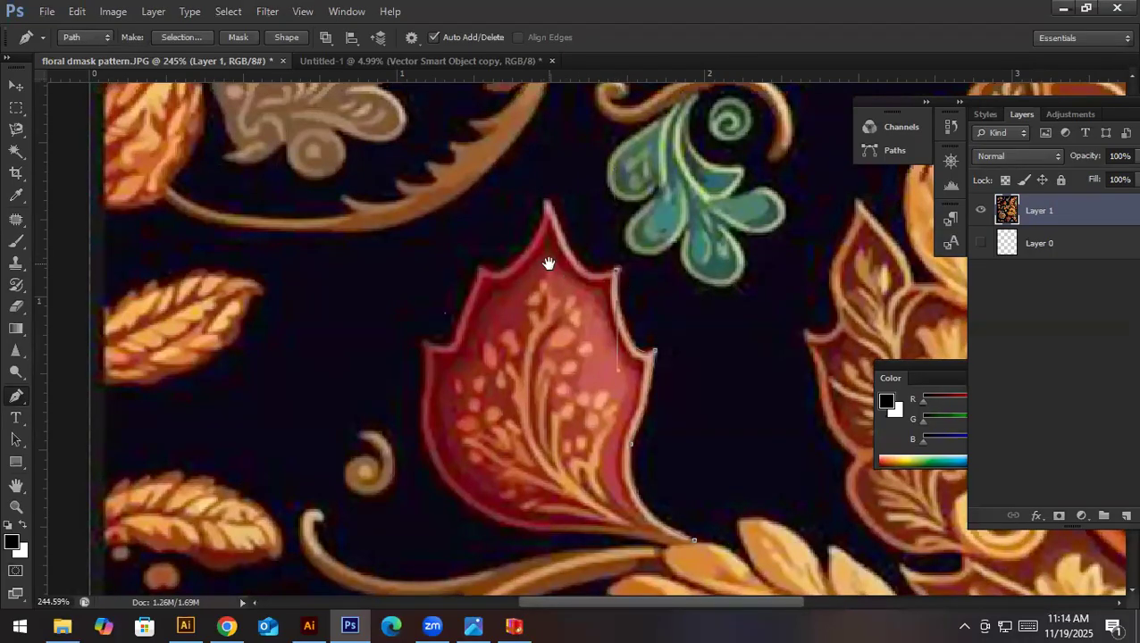
- Trace the path from the red flower's upper right point to its top tip
left_click_drag(548, 264, 582, 291)
left_click_drag(579, 231, 573, 138)
key("ctrl+z")
left_click_drag(600, 269, 585, 223)
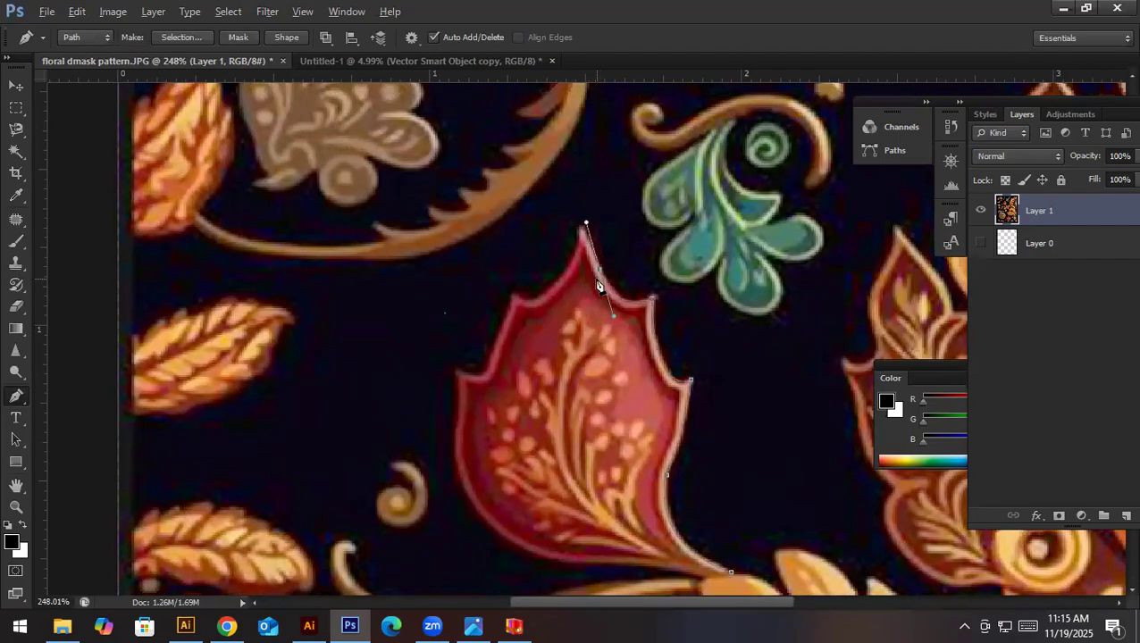
left_click(580, 231)
- Trace the path down the red flower's left side from the top tip through both left points
left_click_drag(549, 290, 488, 290)
left_click(549, 291, "alt")
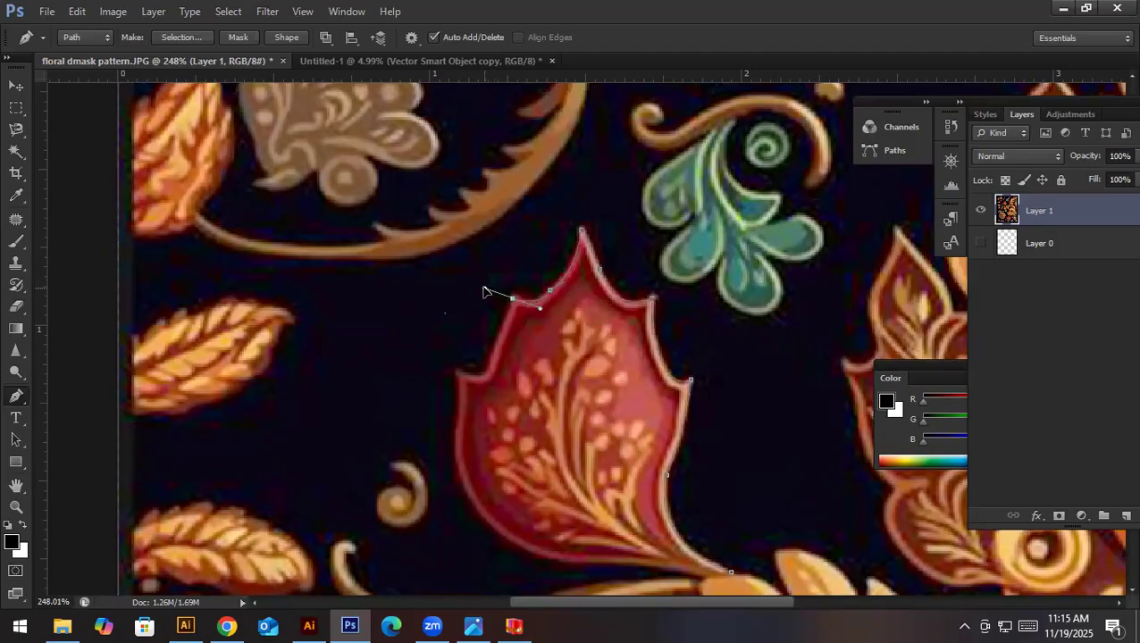
left_click(513, 298, "alt")
left_click_drag(508, 304, 531, 242)
mouse_move(495, 317)
left_mouse_down()
mouse_move(470, 306)
mouse_move(499, 310)
left_mouse_up()
key("ctrl+alt+z")
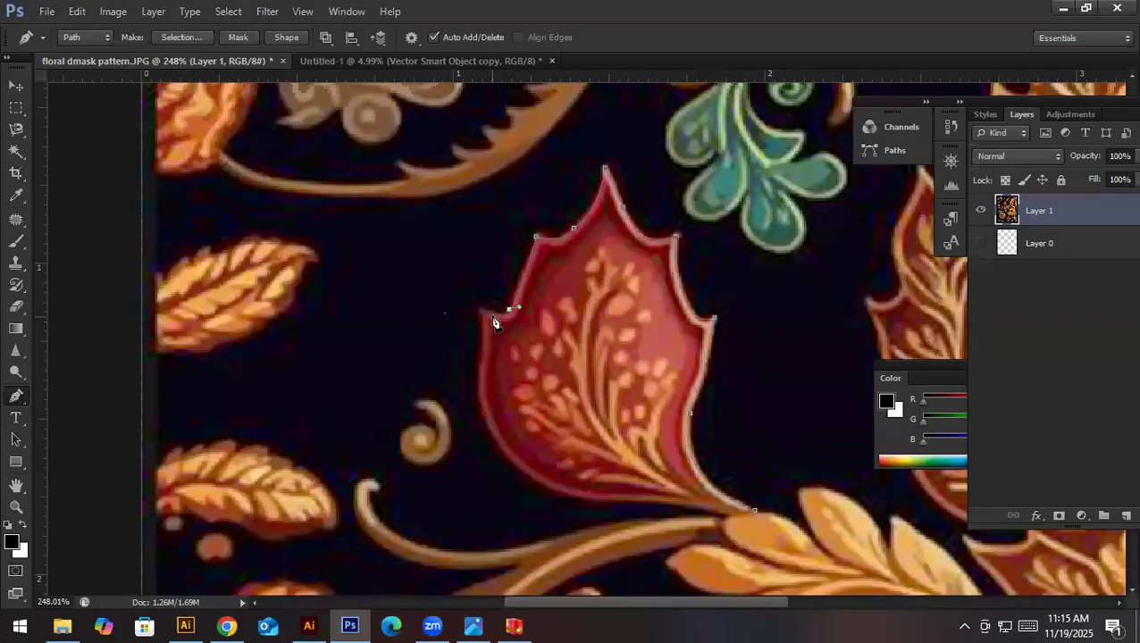
left_click_drag(484, 315, 455, 313)
- Trace the path around the red flower's rounded lower left edge and along its underside toward the stem
left_click_drag(509, 407, 458, 327)
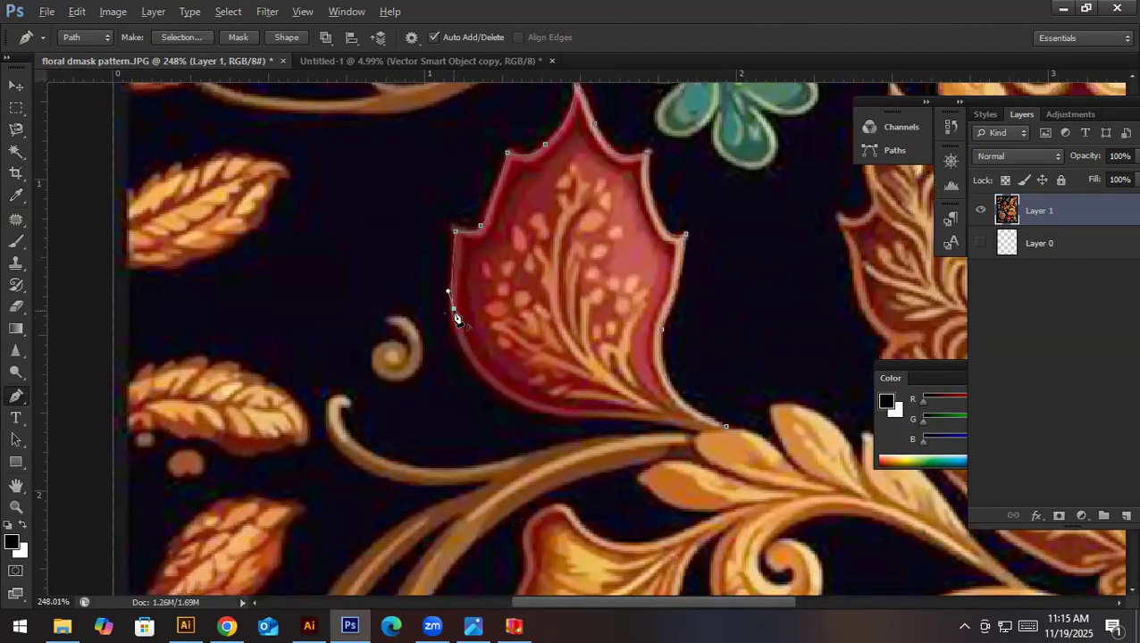
left_click_drag(530, 406, 613, 450)
left_click(532, 409)
key("ctrl+alt+z")
left_click(532, 408, "alt")
left_click_drag(608, 413, 688, 363)
key("ctrl+z")
left_click_drag(546, 361, 587, 365)
left_click(547, 363, "alt")
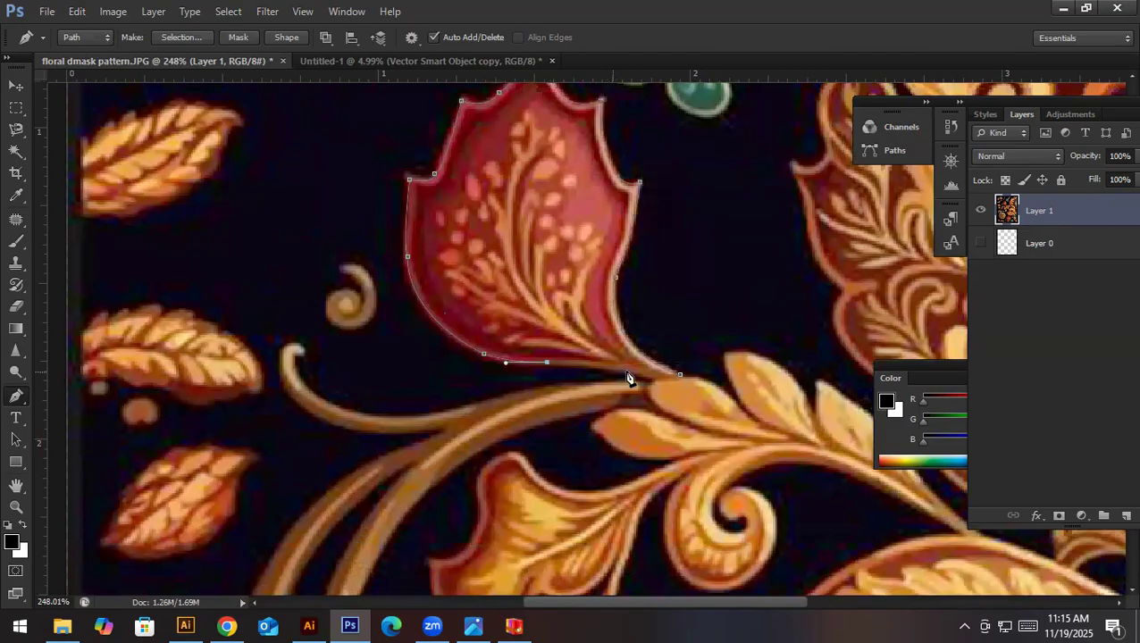
- Close the path at the red flower's stem and convert it into a selection
left_click_drag(657, 380, 676, 393)
left_click(681, 375, "alt")
left_click(680, 272, "ctrl")
key("ctrl+Return")
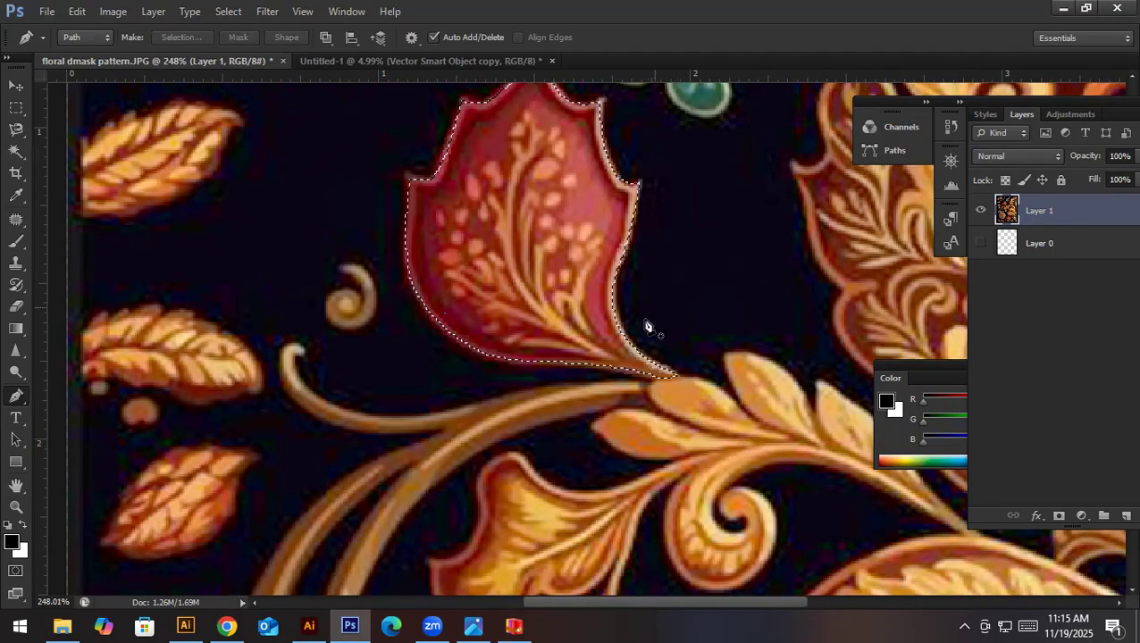
- Cut the selected red flower from Layer 1 and paste it in place on a new layer
key("Delete")
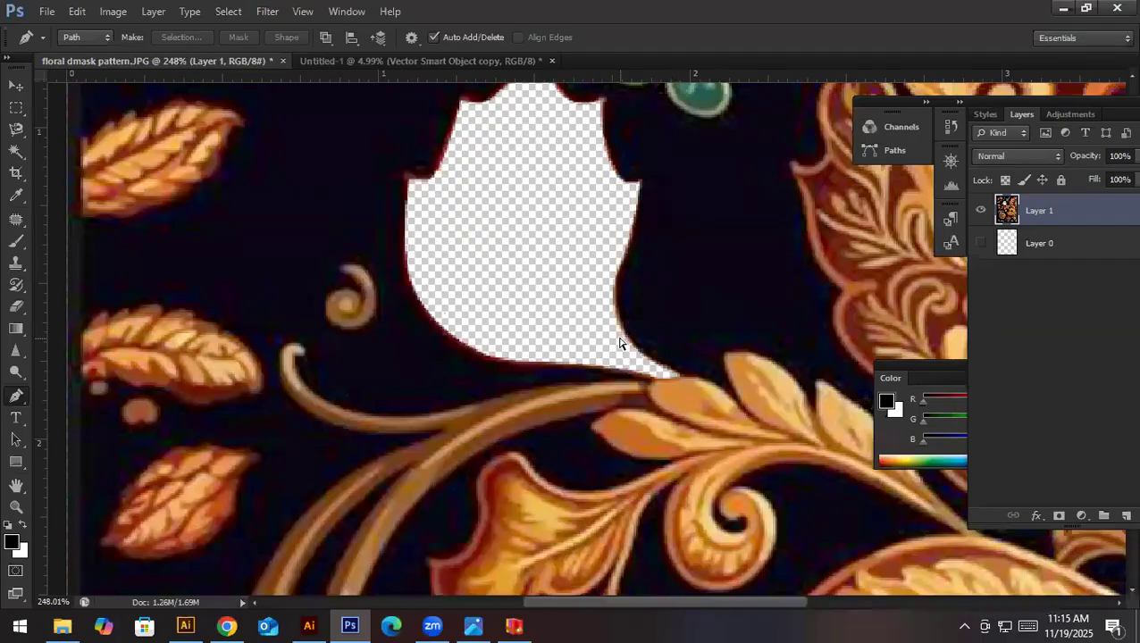
key("ctrl+alt+shift+n")
key("ctrl+shift+v")
key("v")
- Hide Layer 1 to isolate the cut-out red flower on transparency
left_click_drag(590, 229, 500, 248)
left_click(980, 243)
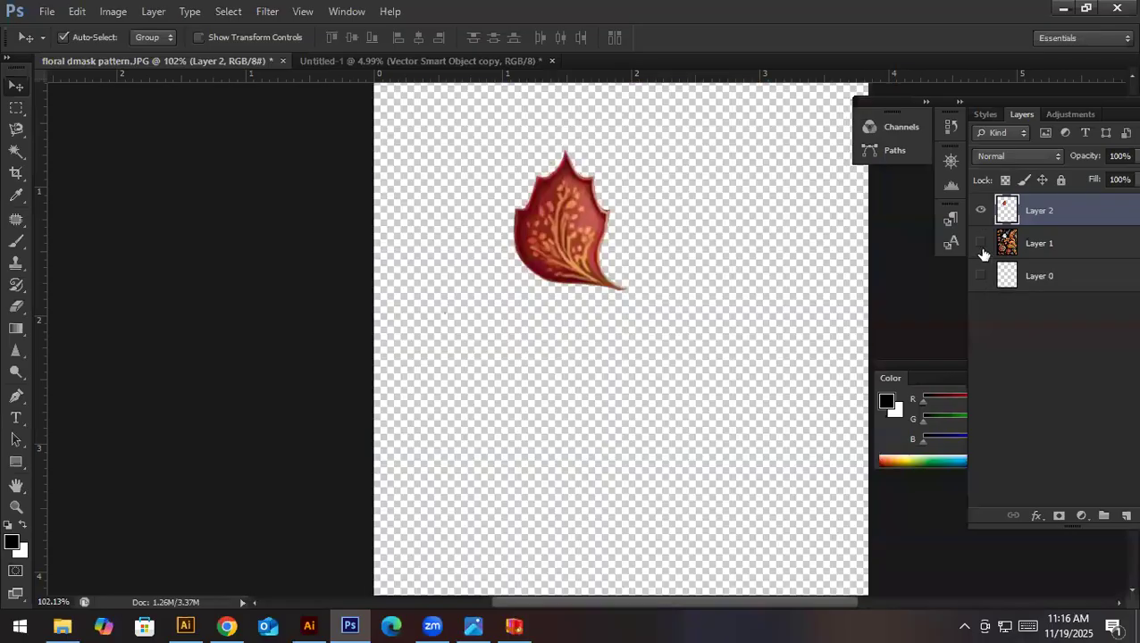
left_click(983, 253)
left_click(982, 254)
left_click_drag(635, 201, 680, 207)
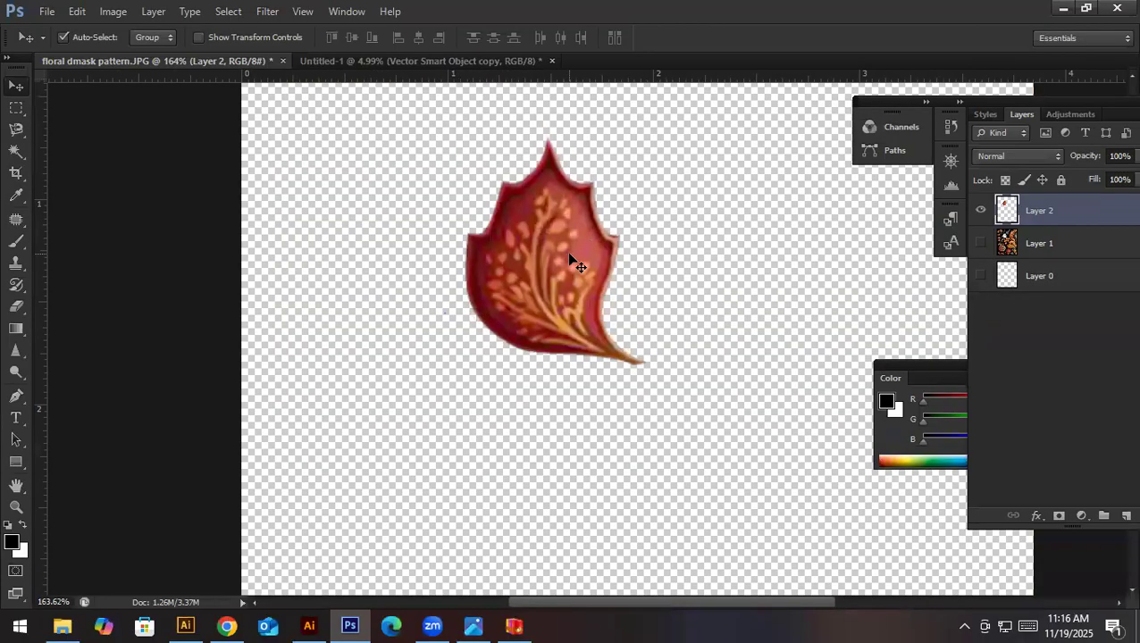
- Apply the Oil Paint filter to the cut-out red flower on Layer 2 with the filter's current settings
left_click(266, 11)
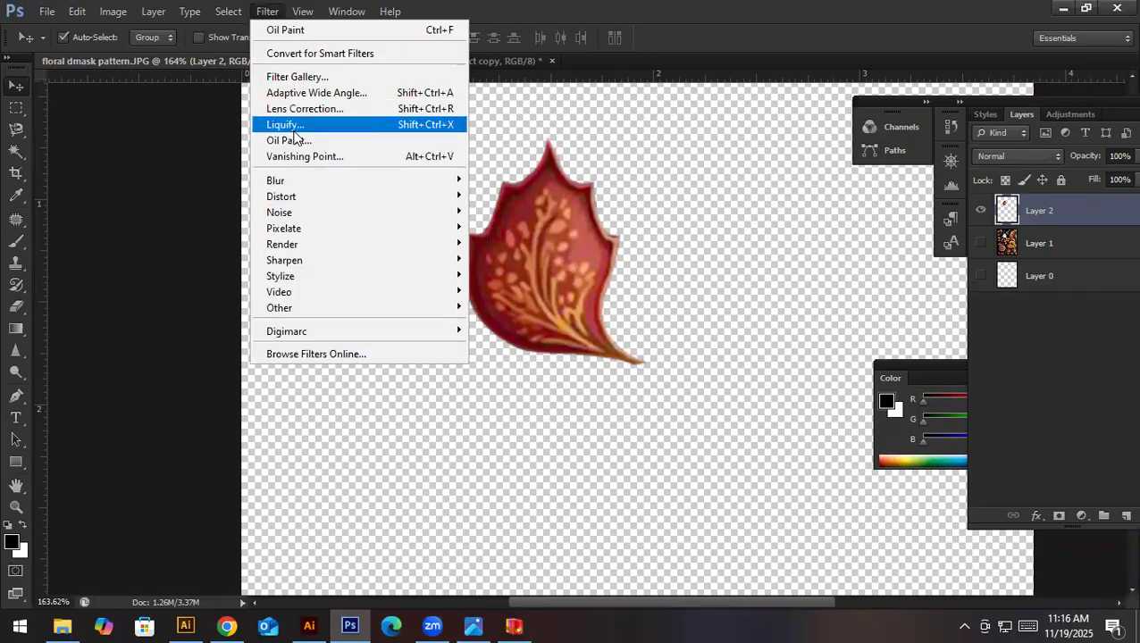
left_click(293, 144)
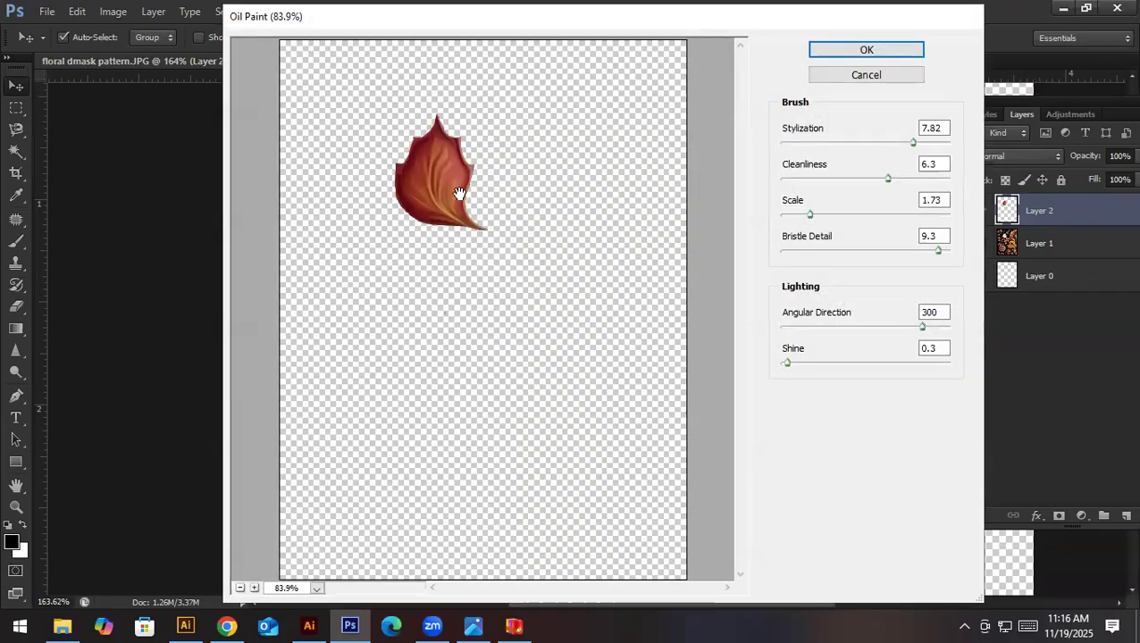
mouse_move(480, 214)
left_mouse_down()
mouse_move(531, 274)
mouse_move(678, 300)
mouse_move(539, 286)
left_mouse_up()
left_click(912, 52)
key("ctrl+plus")
key("ctrl+plus")
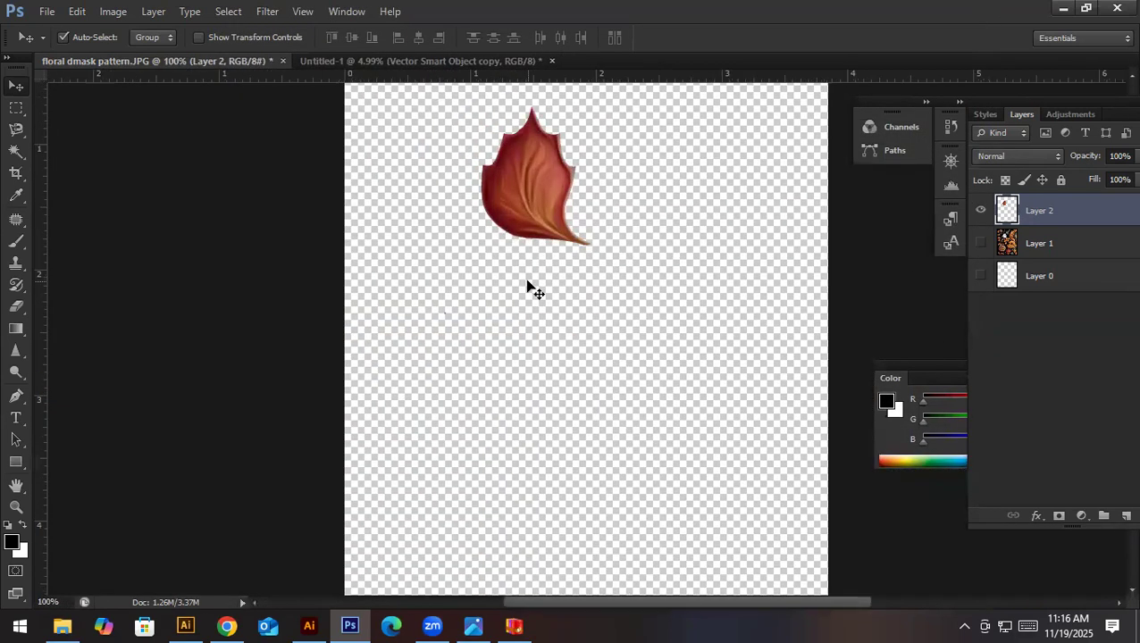
key("ctrl+alt+i")
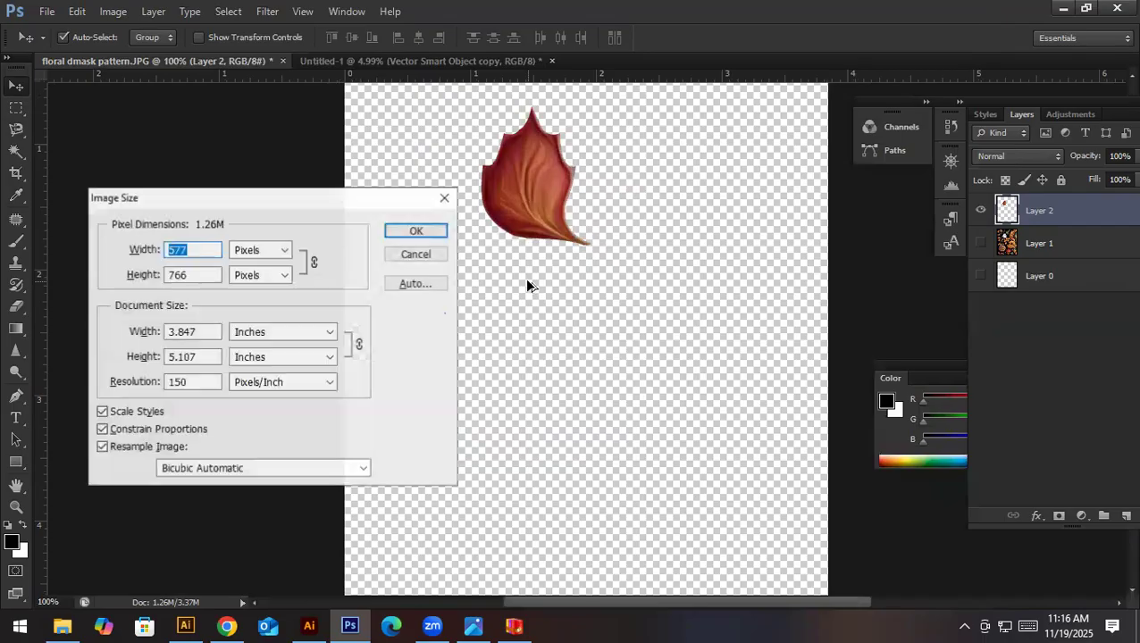
key("Escape")
left_click_drag(582, 228, 549, 228)
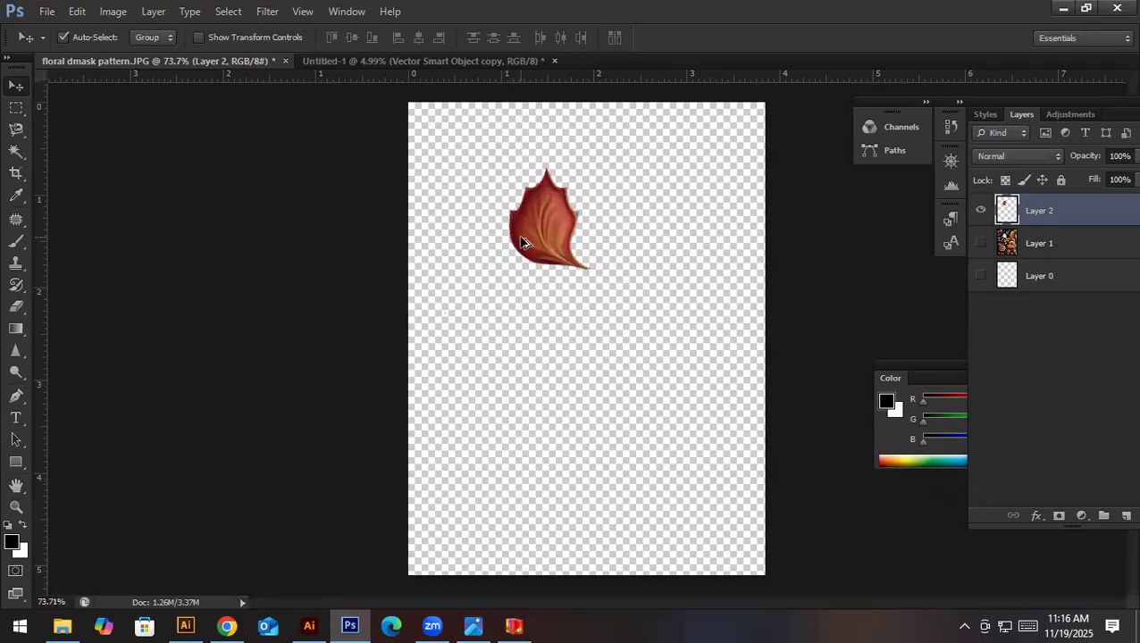
key("ctrl+alt+i")
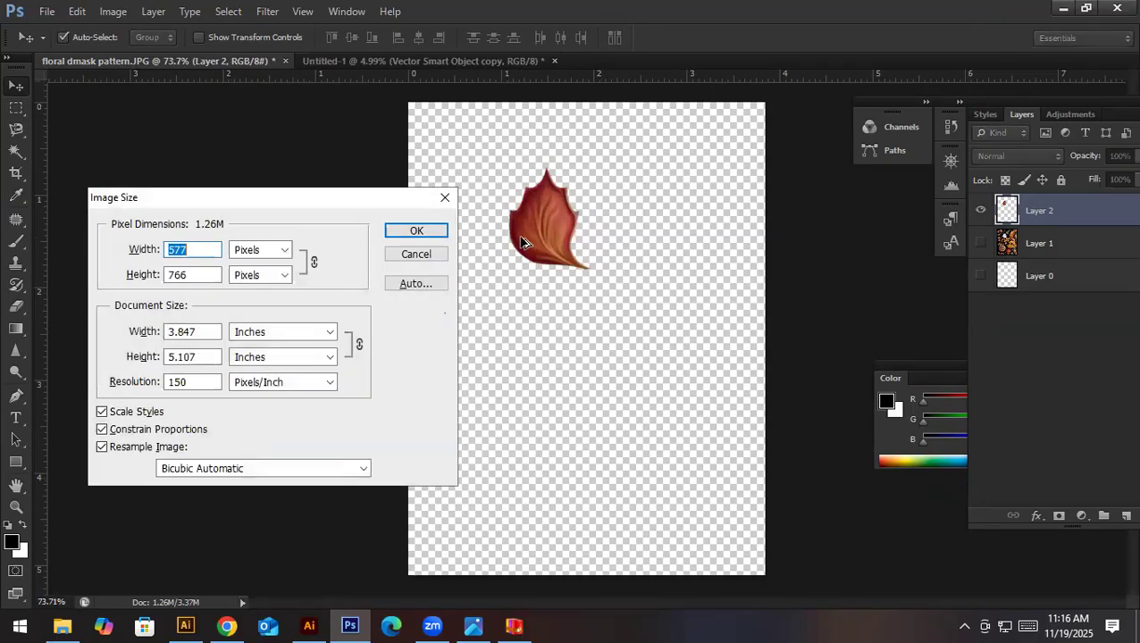
double_click(207, 358)
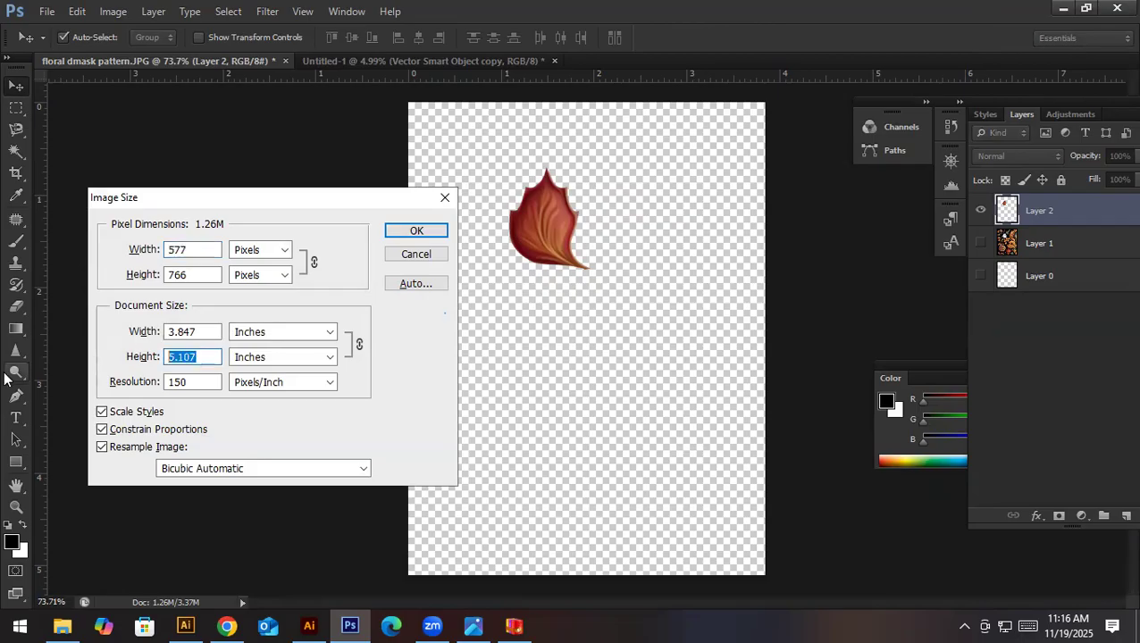
type("150")
key("Return")
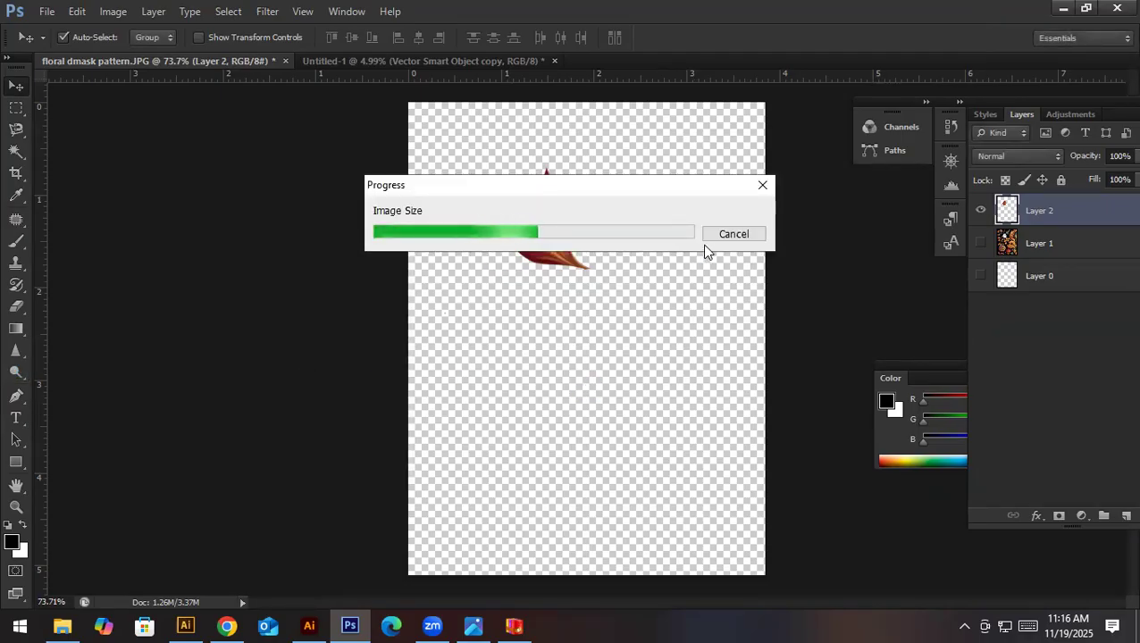
left_click(714, 238)
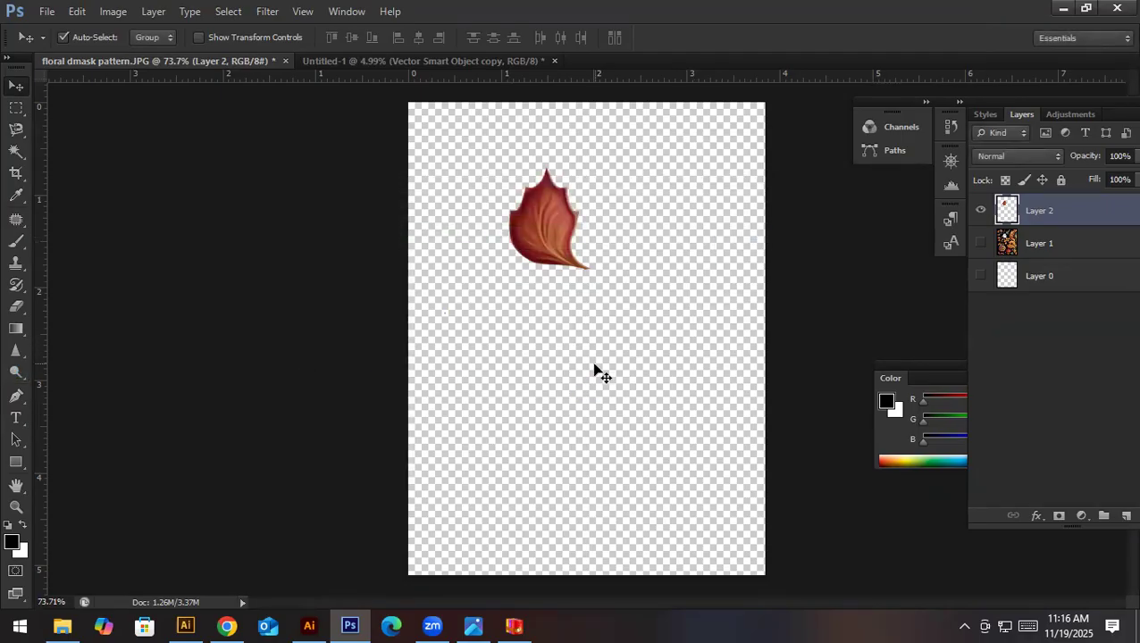
- Resize the image to a document height of 15 inches with constrained proportions and resampling
key("ctrl+alt+i")
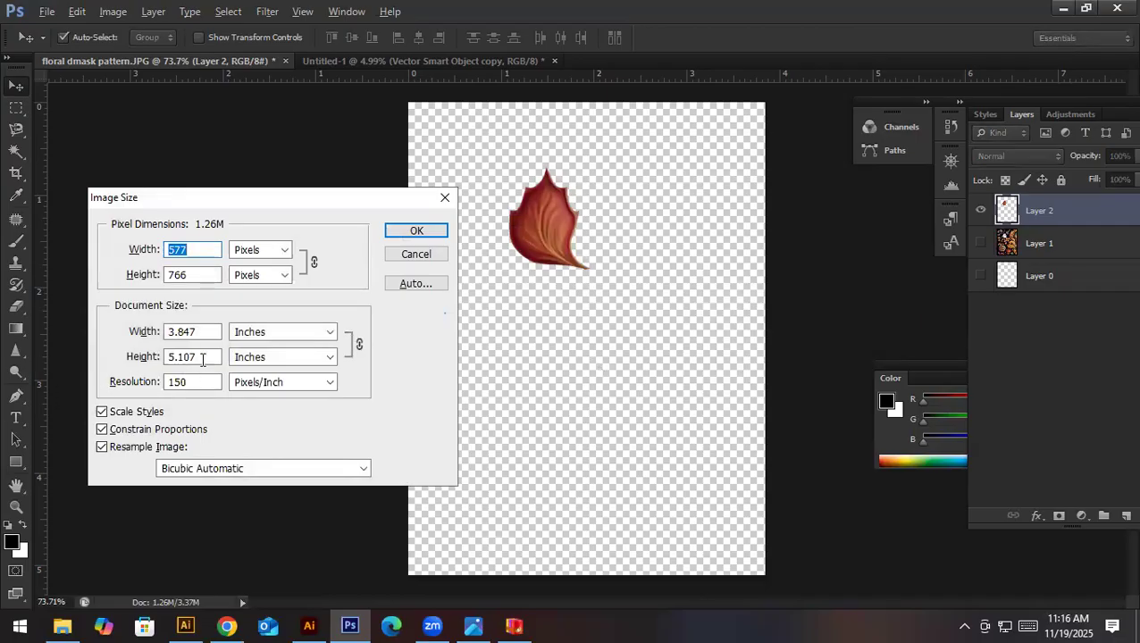
left_click_drag(203, 359, 89, 373)
type("15")
key("Return")
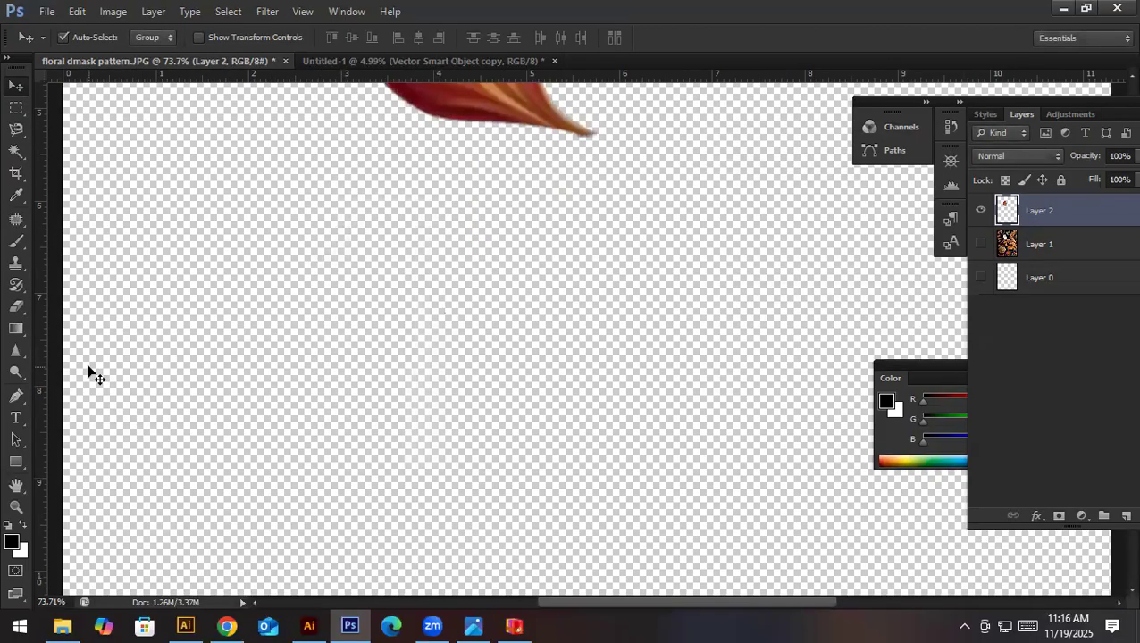
left_click_drag(641, 308, 535, 330)
left_click_drag(572, 283, 616, 301)
left_click_drag(687, 281, 659, 282)
- Show Layer 1 and start a Pen path on it from the large oval leaf's stem along its curved upper edge
left_click(982, 245)
left_click_drag(591, 274, 632, 357)
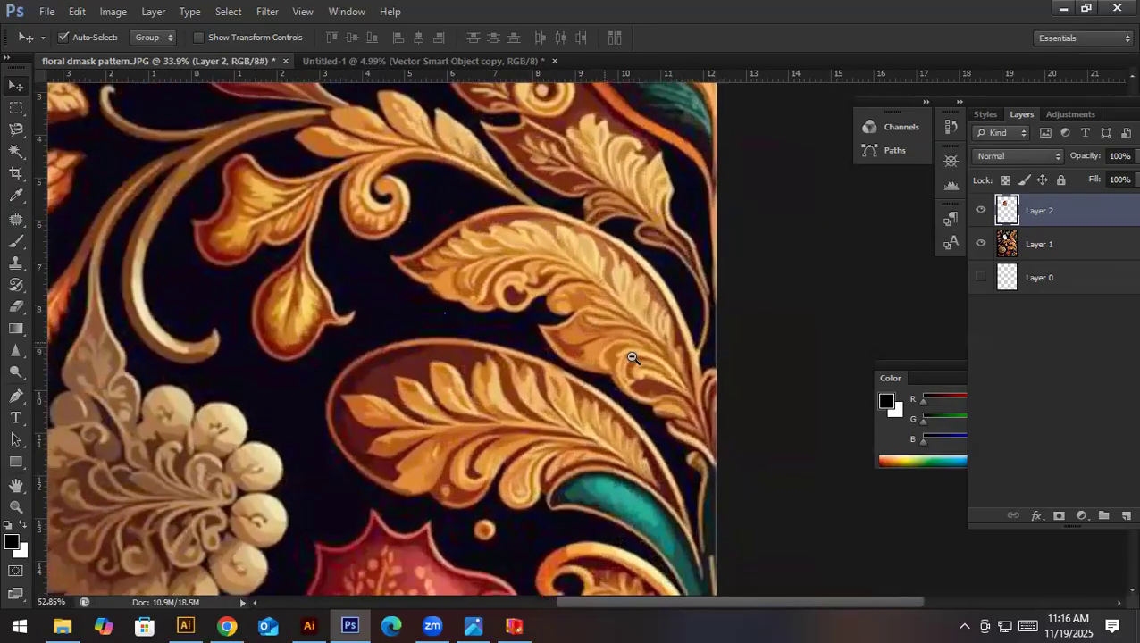
left_click(547, 440)
key("p")
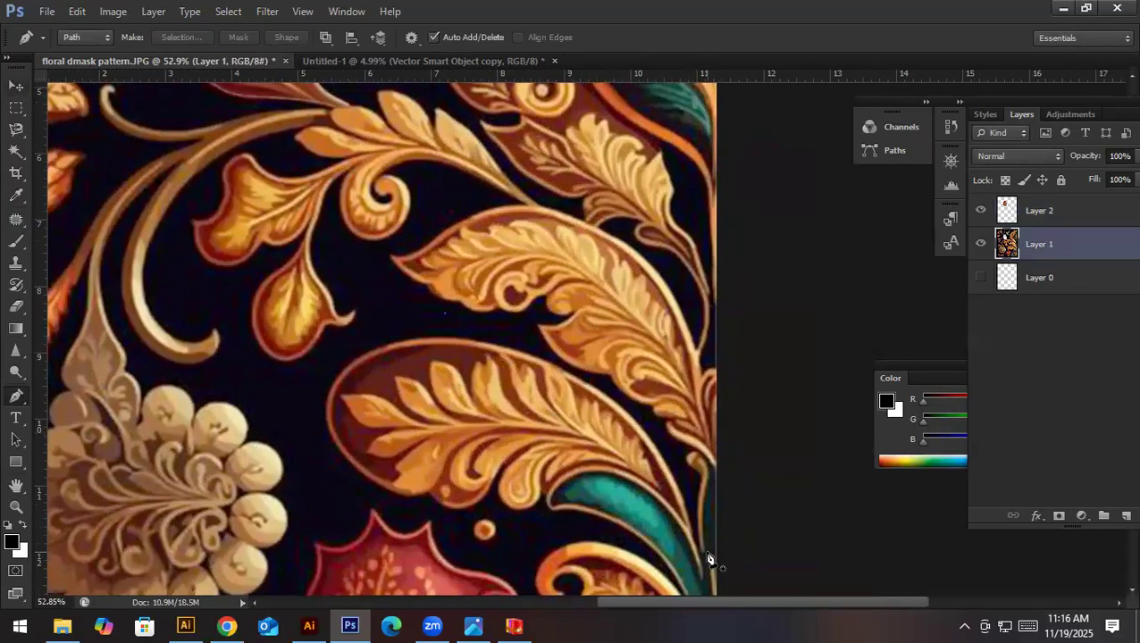
left_click(691, 534)
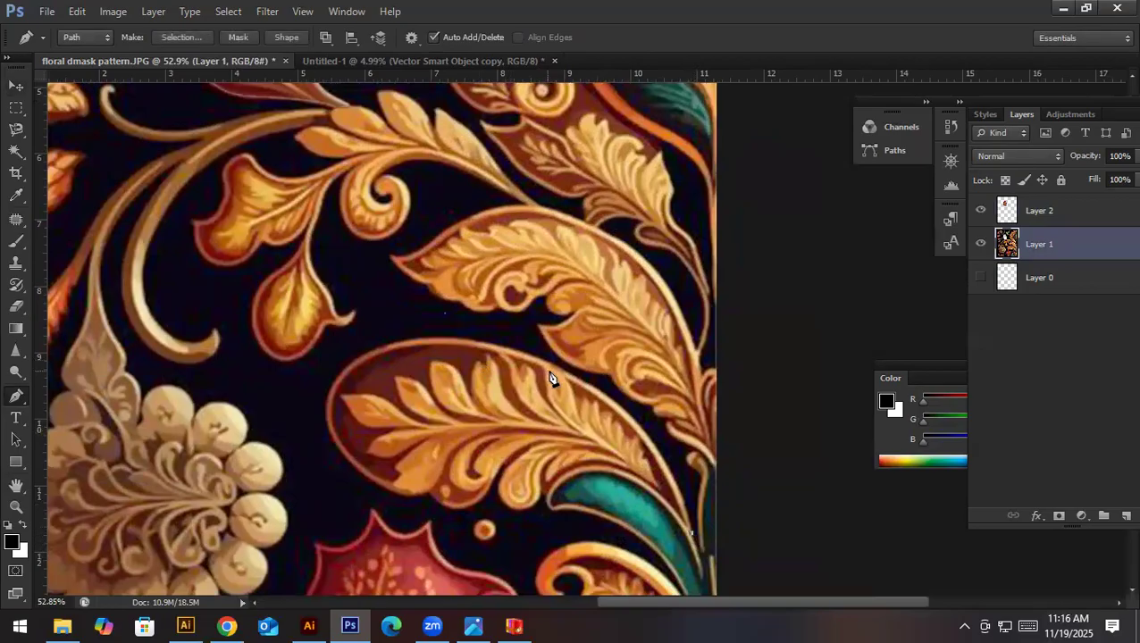
left_click_drag(541, 361, 410, 311)
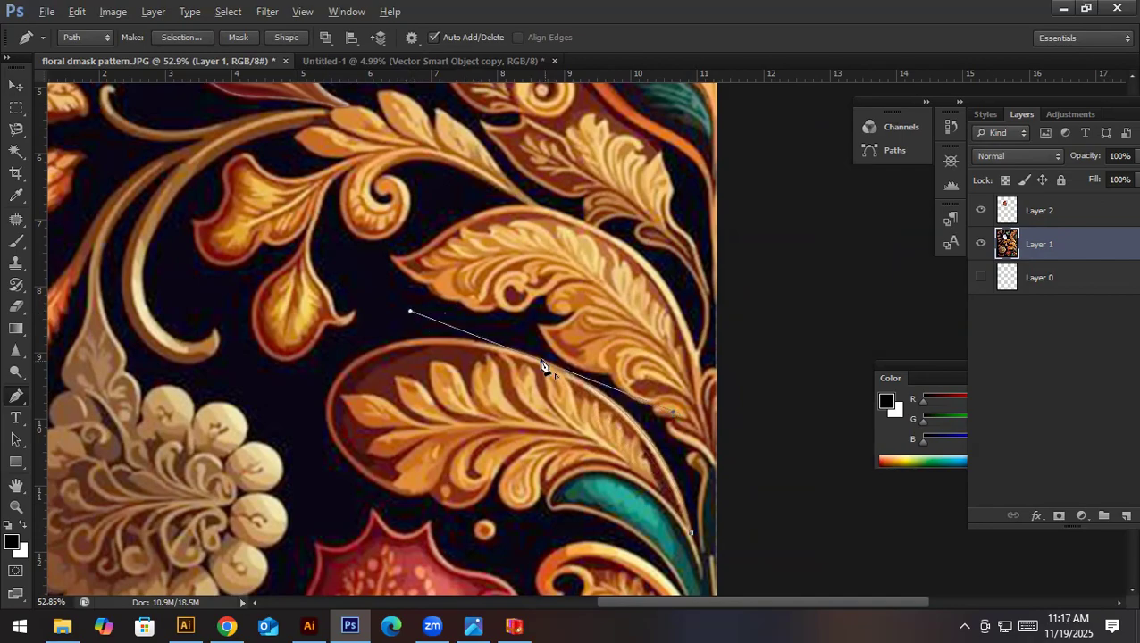
left_click_drag(382, 346, 323, 379)
left_click(384, 350)
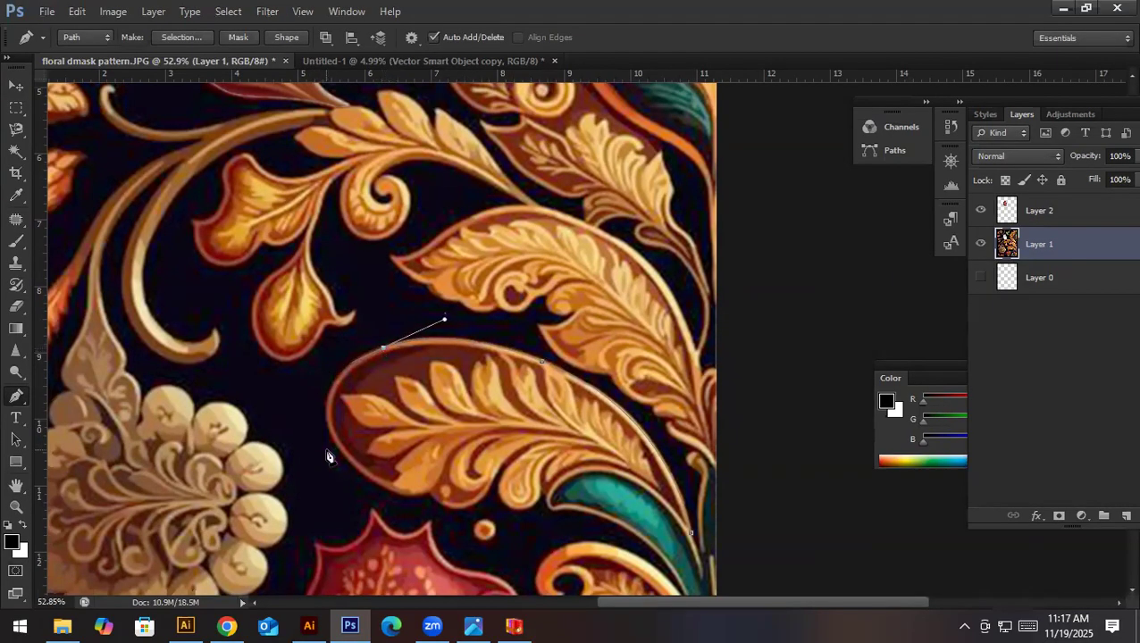
- Continue the path around the oval leaf's rounded outer end and along its underside to the first notch
left_click_drag(335, 442, 367, 516)
left_click(335, 441)
scroll(437, 465, "down", 2)
scroll(437, 464, "right", 1)
left_click_drag(387, 424, 440, 418)
left_click(388, 423, "alt")
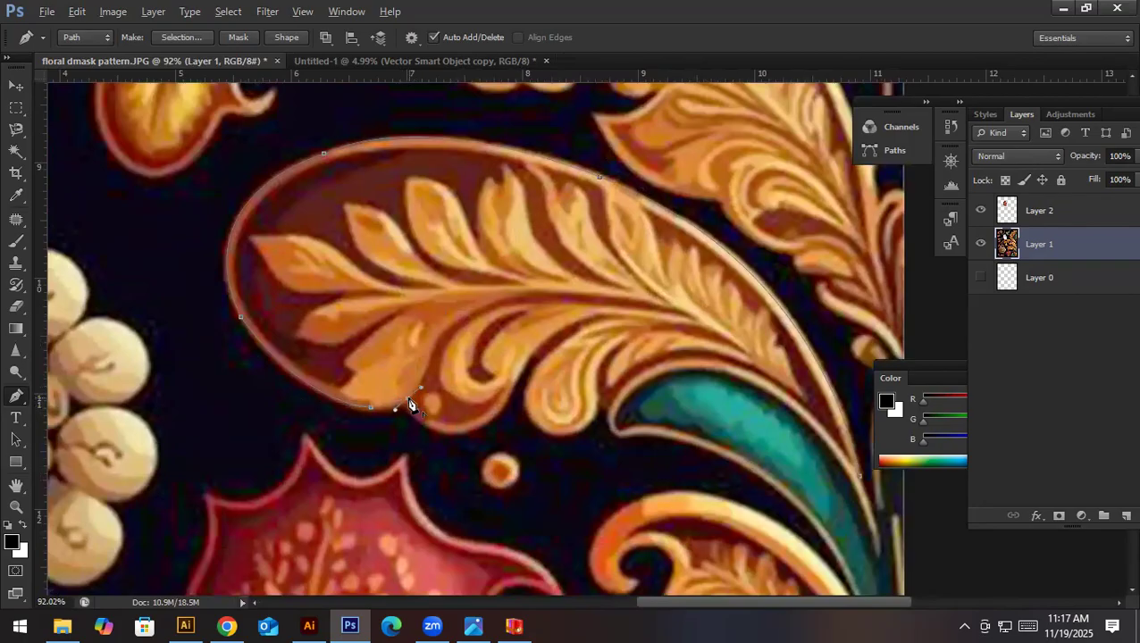
- Trace the path around the oval leaf's first lower lobe, through the deep gap and down the small curled lobe
left_click_drag(449, 432, 483, 439)
left_click(447, 433, "alt")
left_click_drag(511, 385, 530, 332)
left_click(511, 386, "alt")
left_click_drag(533, 423, 555, 452)
left_click(533, 425, "alt")
- Trace the path around the bottom of the small curled lobe, through the notch and around the teal section's blunt end
left_click_drag(588, 423, 611, 397)
left_click(588, 424, "alt")
left_click(599, 409)
left_click(609, 411)
left_click_drag(627, 435, 654, 433)
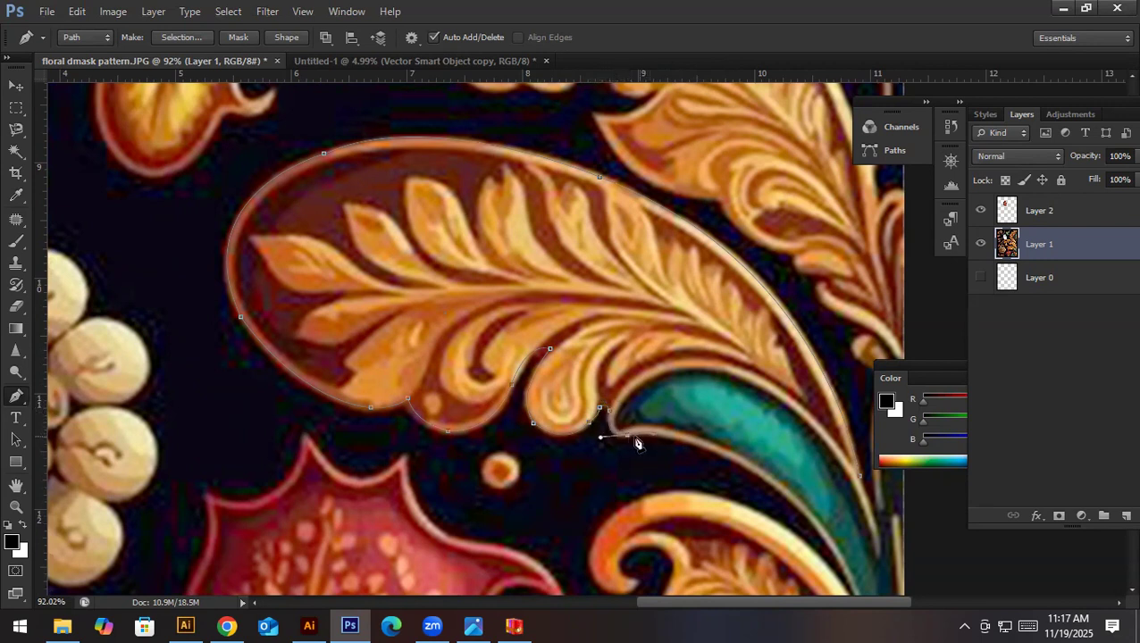
left_click(628, 437, "alt")
- Trace the teal section's lower edge to its pointed tip, then close the path and convert it into a selection
left_click_drag(618, 399, 488, 291)
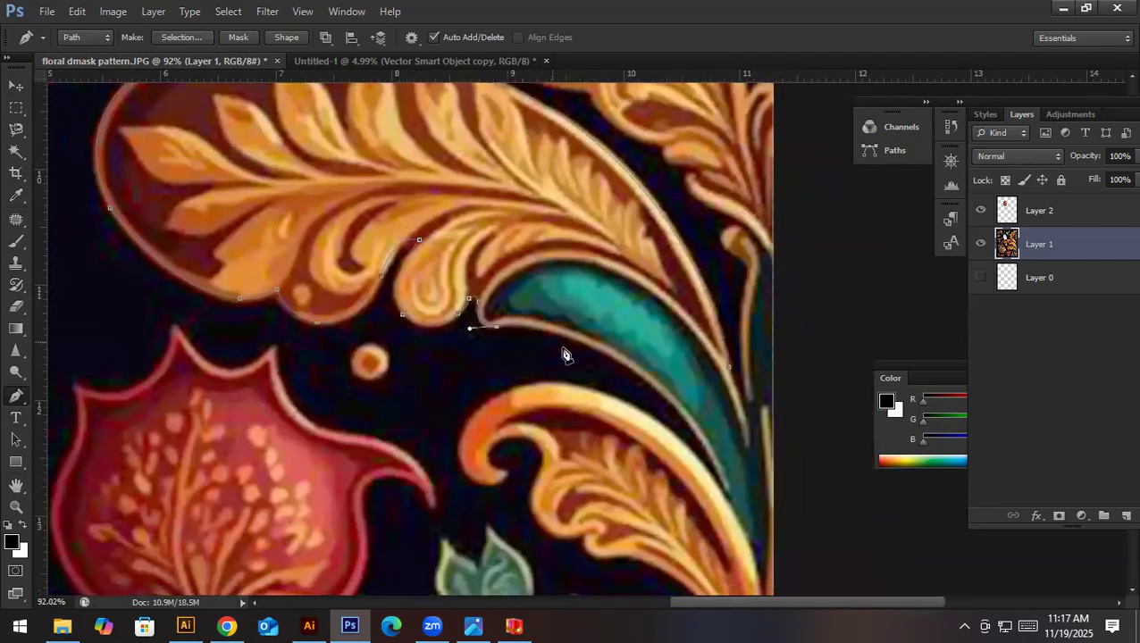
left_click_drag(610, 357, 652, 342)
left_click(610, 357, "alt")
left_click_drag(681, 421, 721, 524)
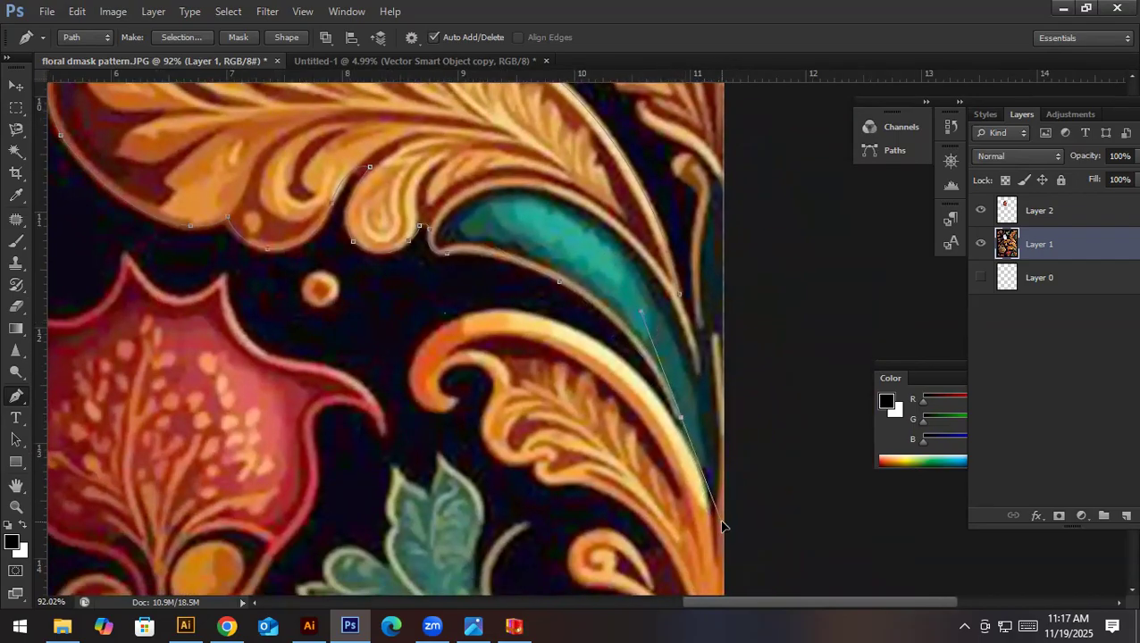
left_click(681, 419, "alt")
left_click_drag(712, 507, 714, 545)
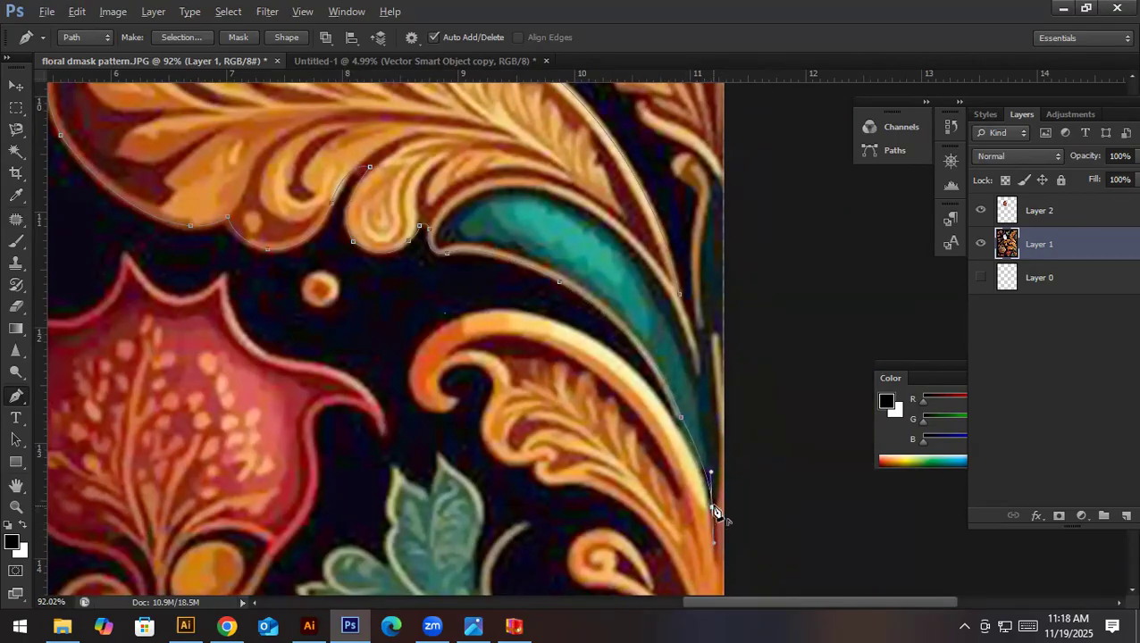
left_click(713, 506)
left_click_drag(680, 294, 659, 235)
key("ctrl+Return")
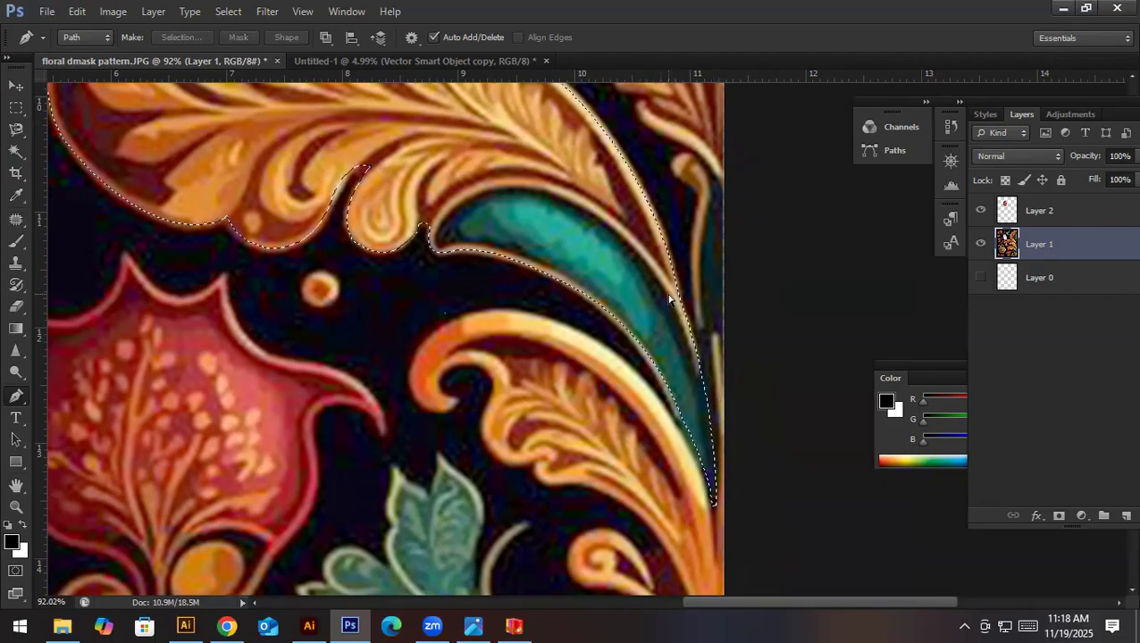
- Cut the selected oval leaf with its teal section from Layer 1 onto a new layer
key("Delete")
key("ctrl+shift+j")
left_click_drag(588, 247, 487, 273)
key("v")
key("ctrl+0")
key("ctrl+plus")
key("ctrl+plus")
- Copy the cut-out leaf into the Untitled-3 document in Illustrator and place it in the empty space beside the floral artwork
left_click_drag(710, 262, 553, 185)
left_click_drag(635, 282, 562, 282)
key("ctrl+z")
left_click_drag(590, 413, 350, 310)
- Image Trace the leaf with the High Fidelity Photo preset and expand the tracing
left_click(393, 42)
left_click(430, 100)
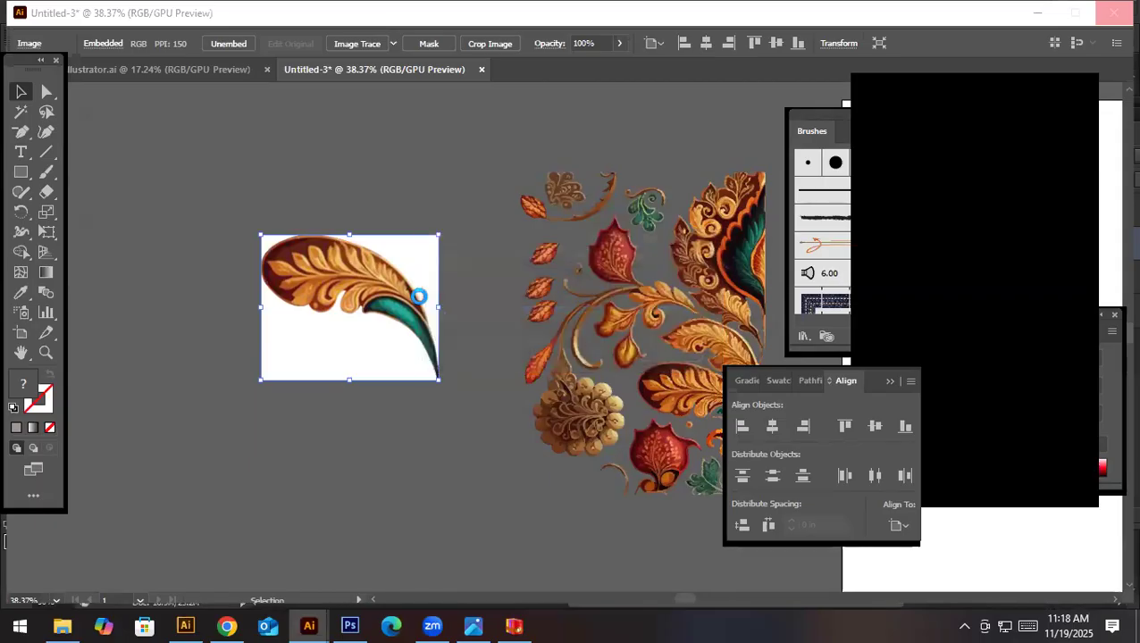
left_click(468, 281)
left_click(323, 236)
left_click(431, 49)
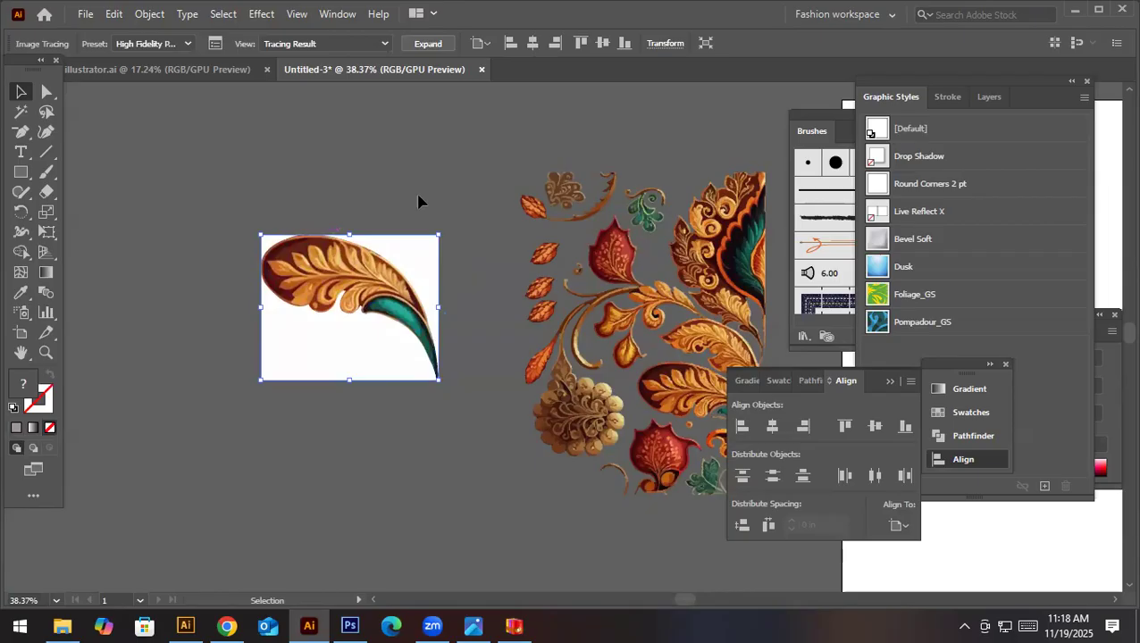
- Ungroup the expanded leaf tracing
left_click(419, 202)
left_click(417, 255)
right_click(417, 255)
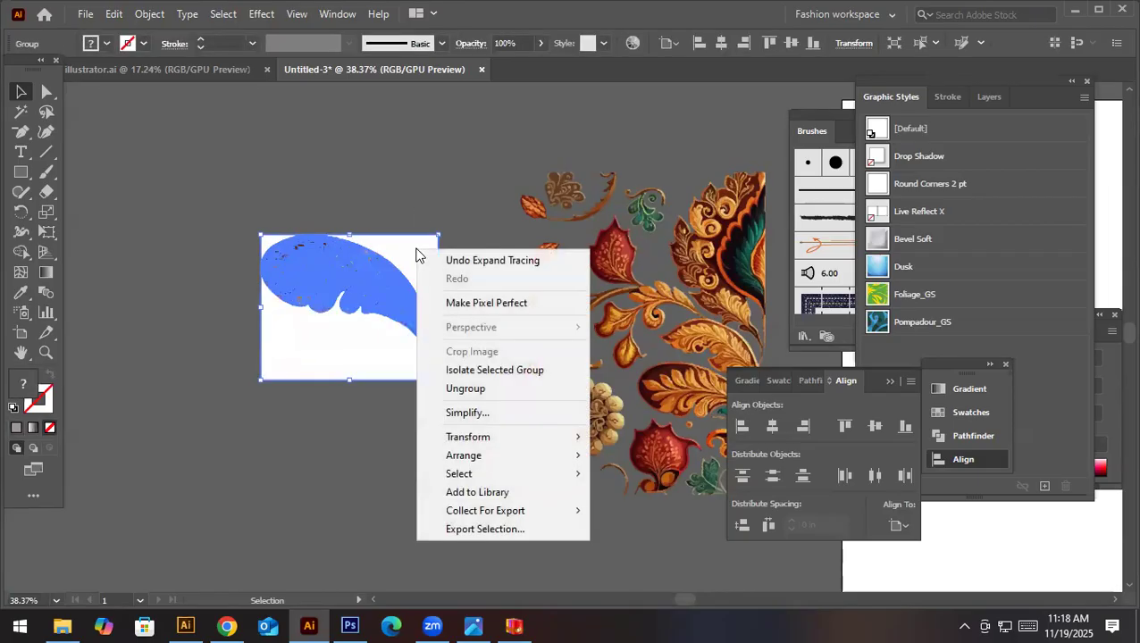
left_click(486, 393)
- Delete the three white background shapes surrounding the traced leaf
left_click(411, 266)
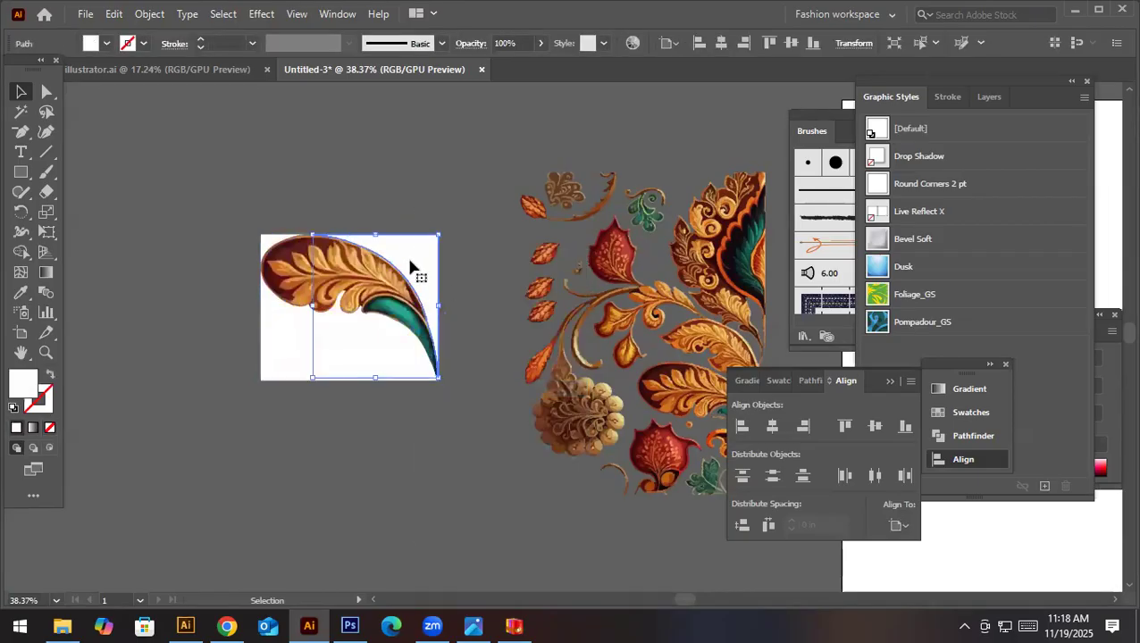
key("Delete")
left_click(353, 363)
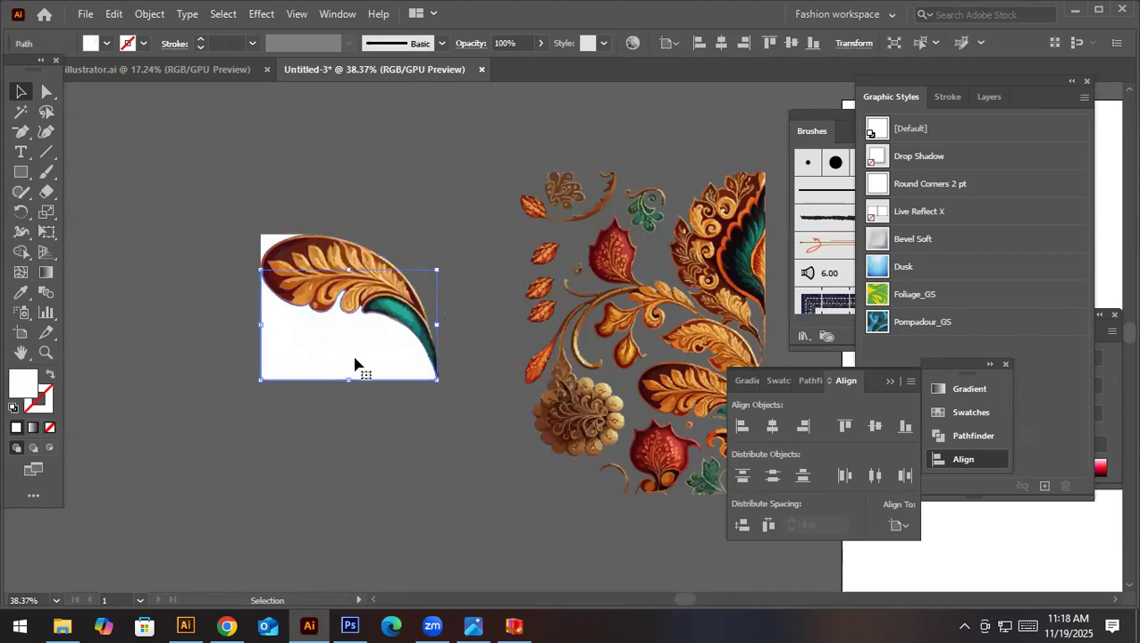
key("Delete")
left_click(267, 242)
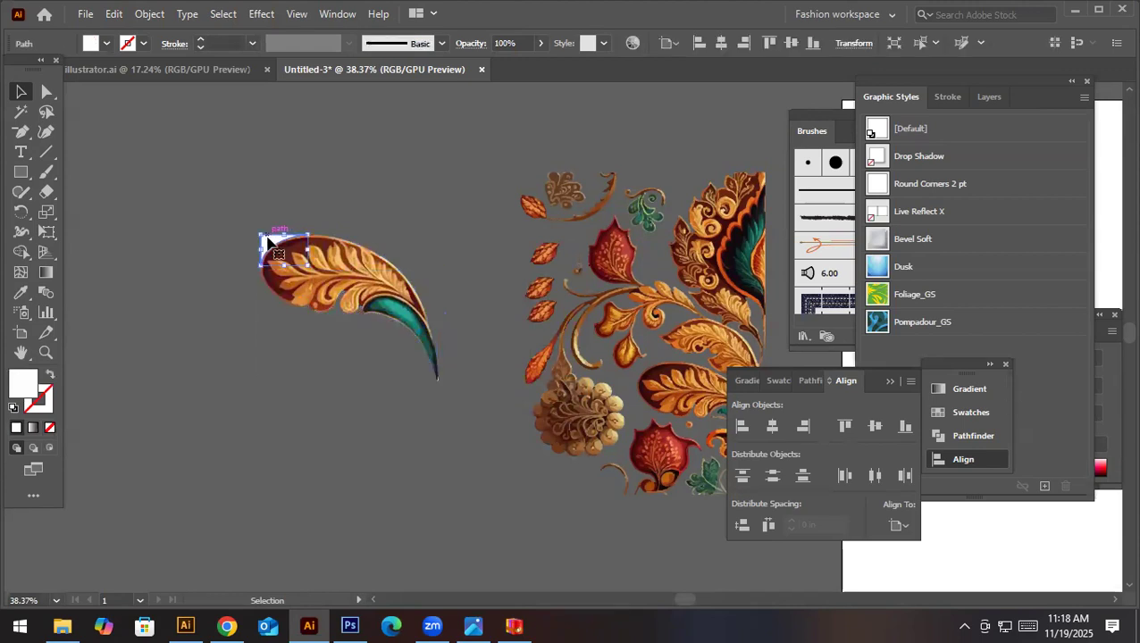
key("Delete")
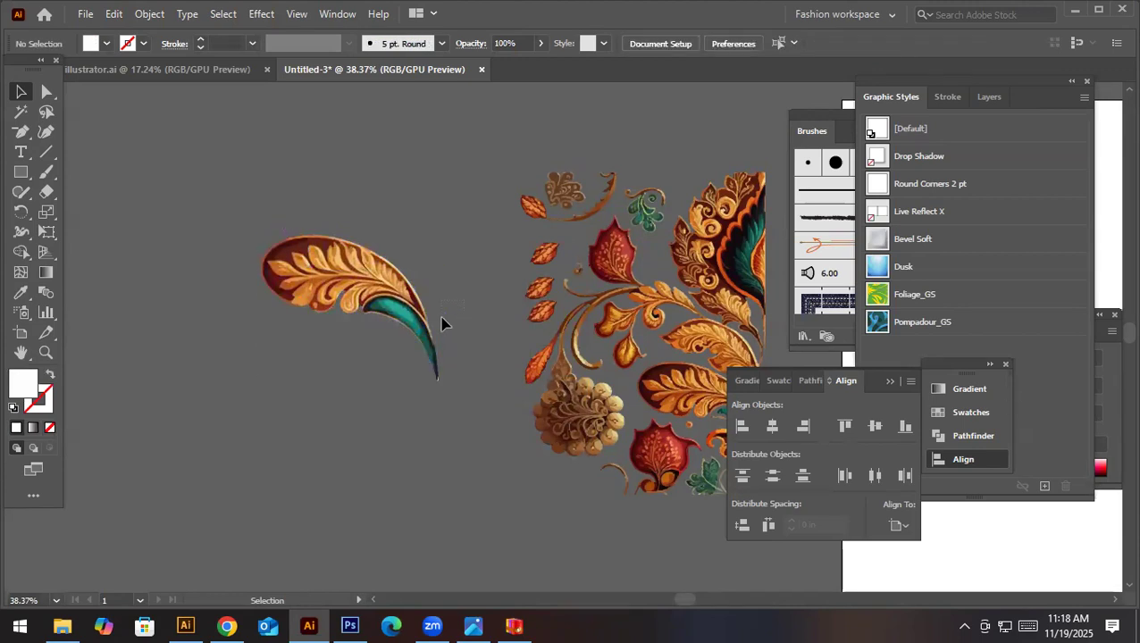
- Copy the whole traced leaf into floral dmask pattern.JPG in Photoshop as a smart object and rasterize its layer
left_click_drag(225, 181, 440, 443)
left_click_drag(382, 274, 466, 348)
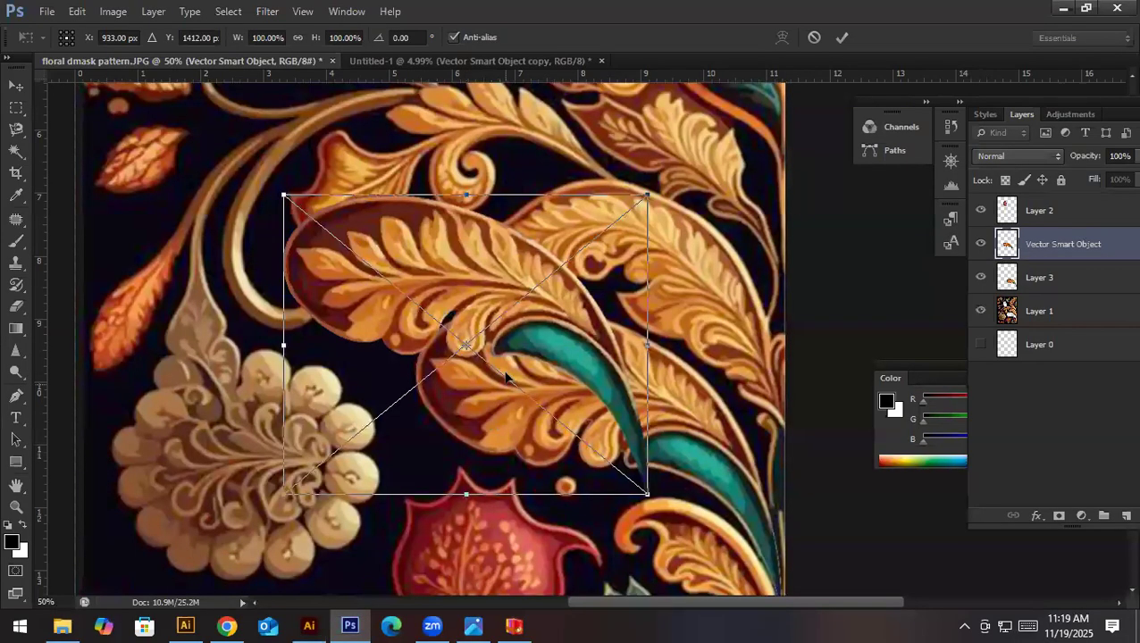
key("Return")
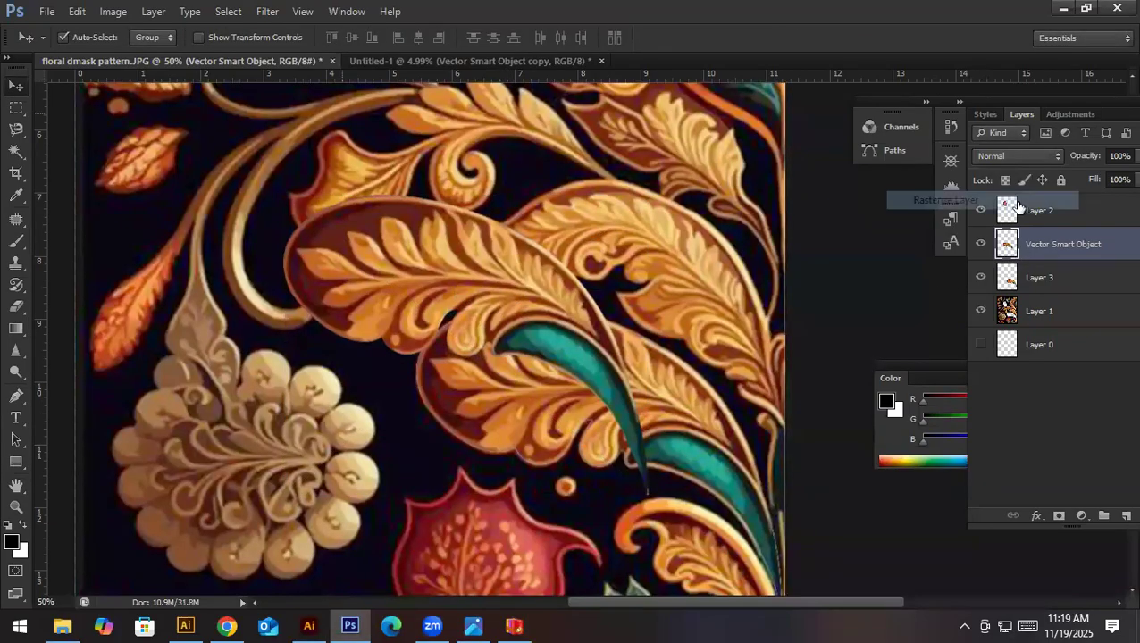
- Apply the Oil Paint filter to the rasterized leaf layer with Stylization 4.85 and Cleanliness 4.45, keeping the other settings
left_click(228, 11)
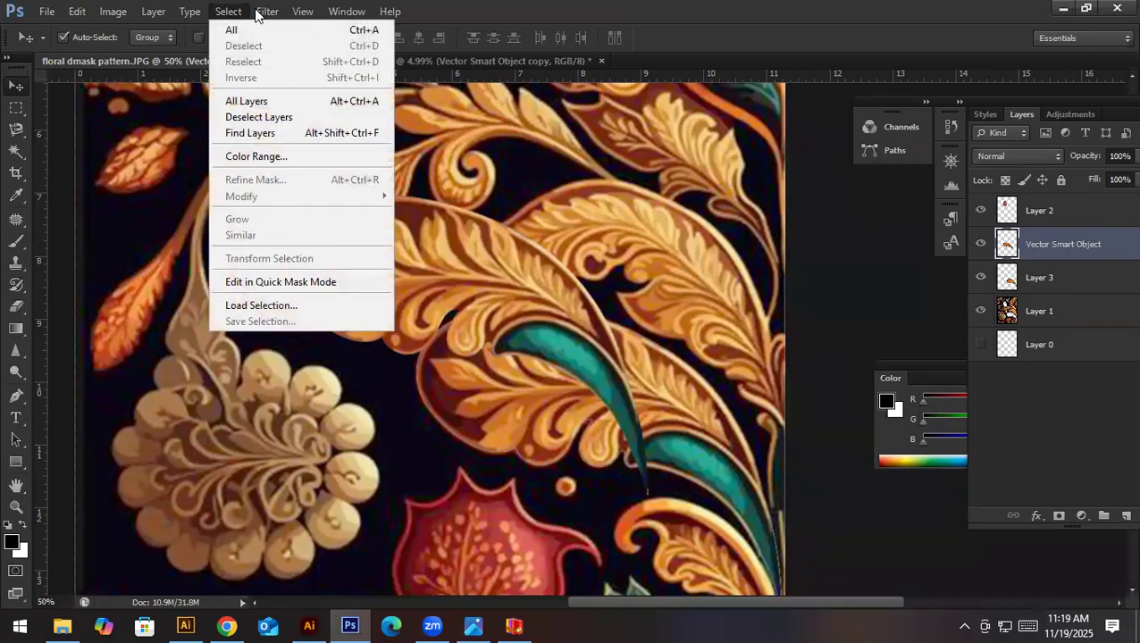
mouse_move(267, 11)
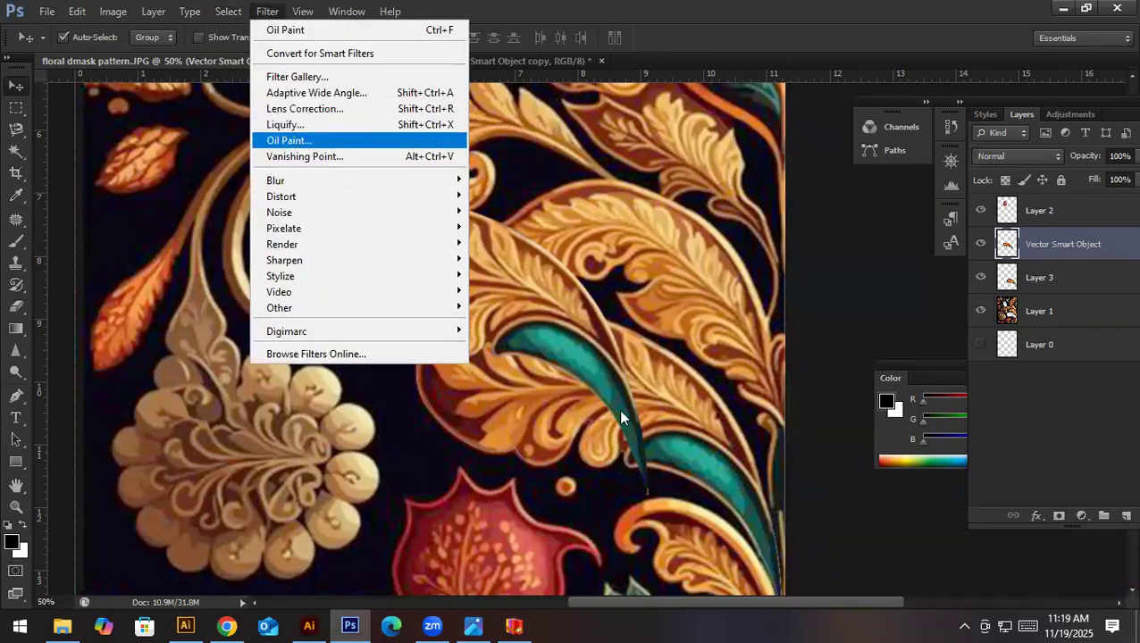
left_click(290, 140)
scroll(498, 342, "up", 5)
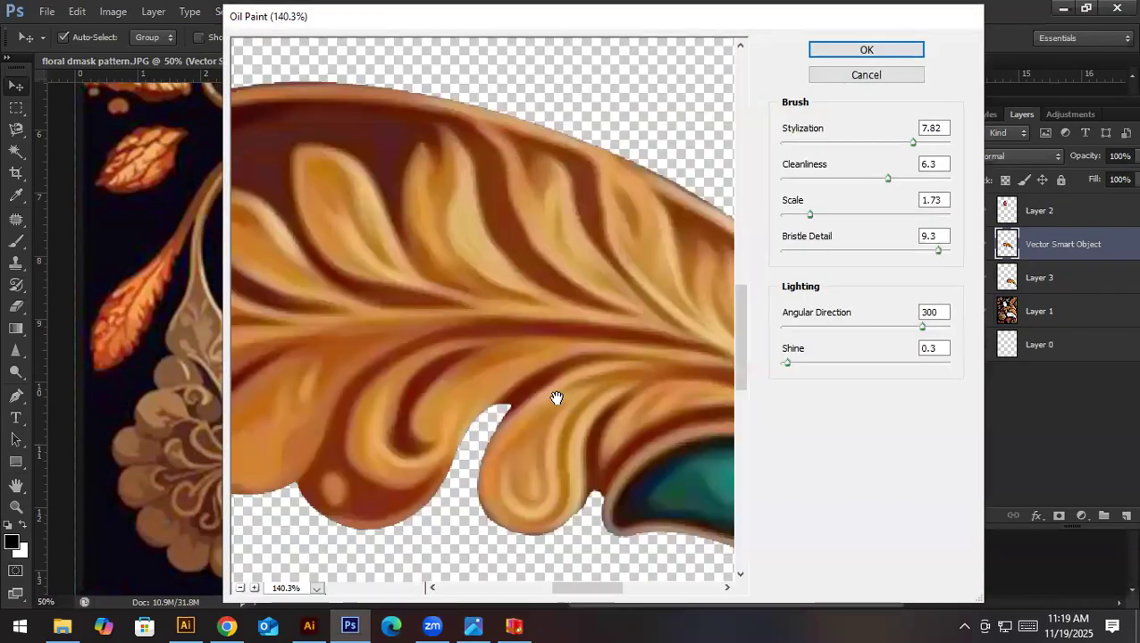
left_click_drag(824, 179, 853, 181)
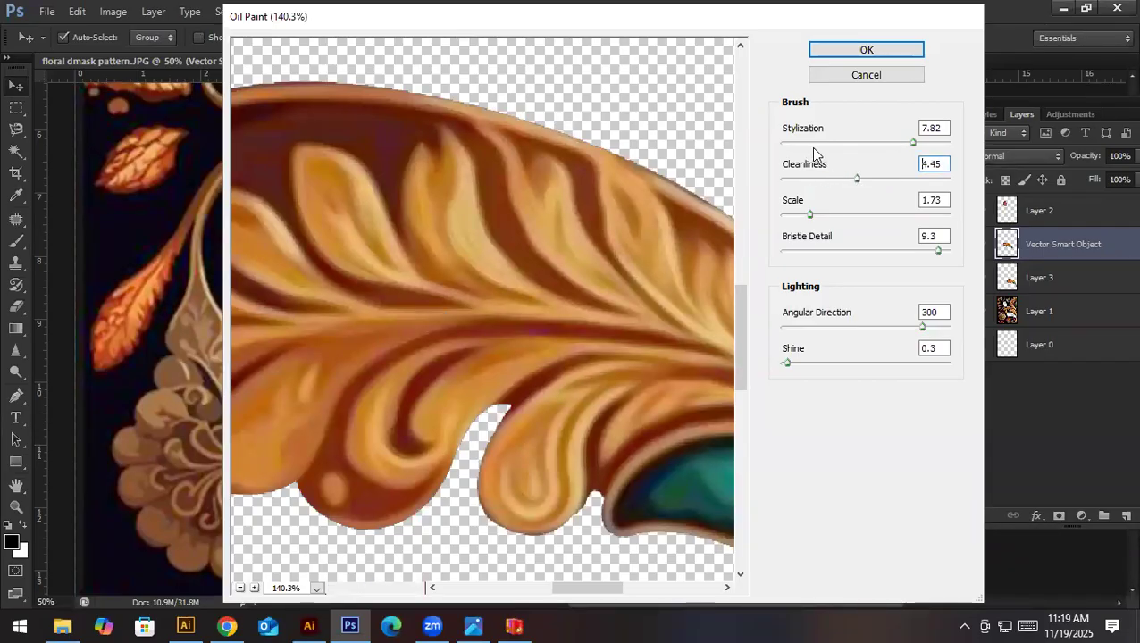
left_click(862, 144)
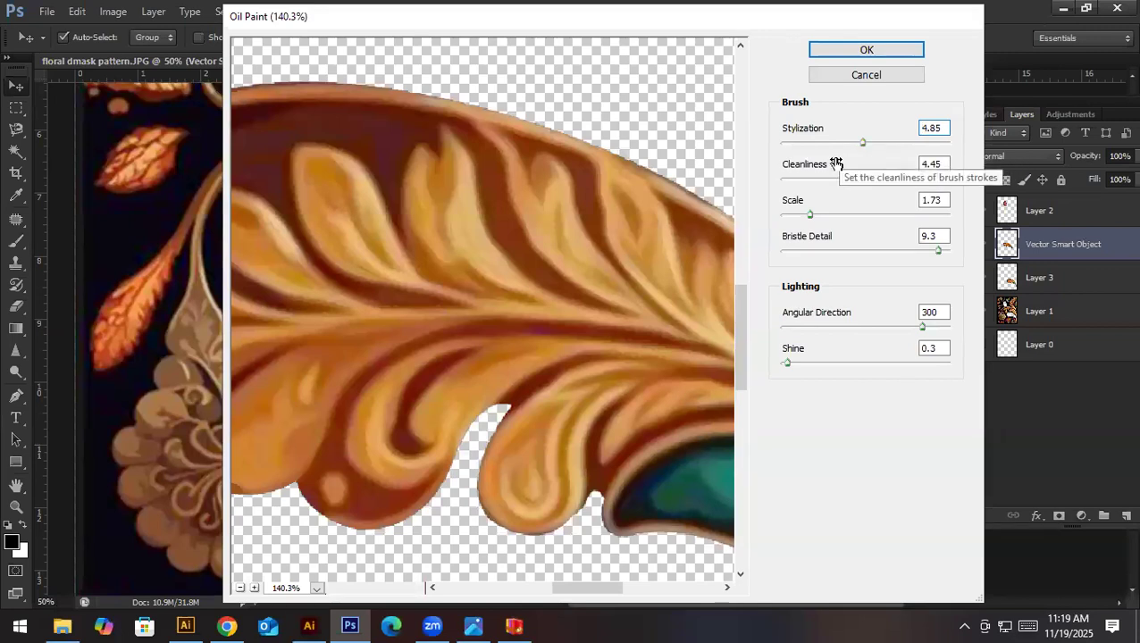
left_click(853, 52)
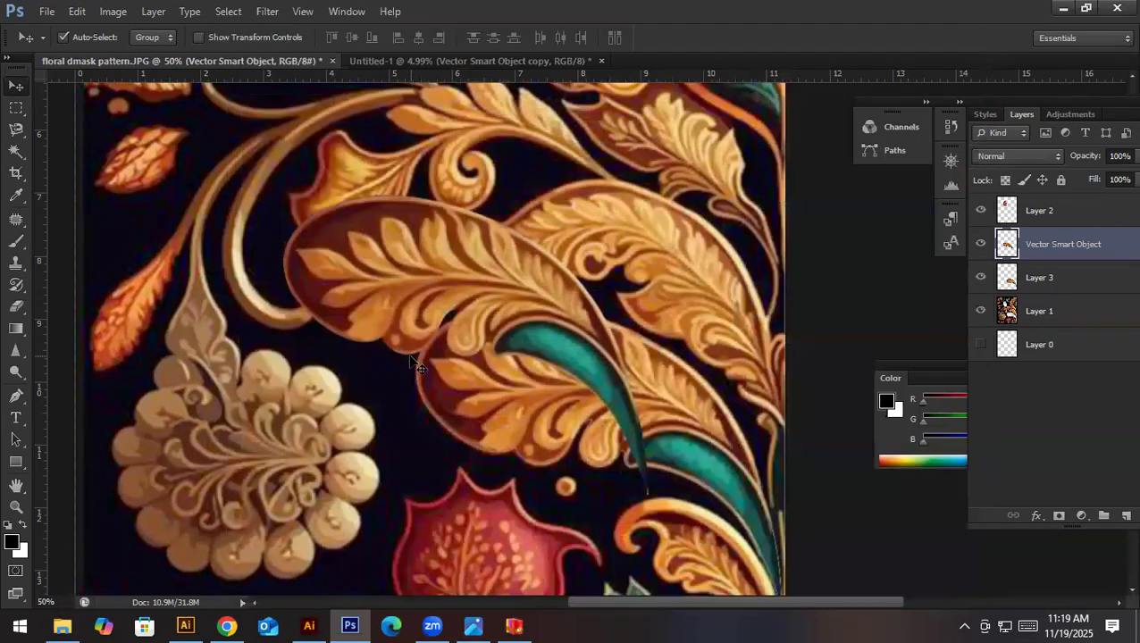
- Brighten the oil-painted leaf with Levels by setting the white input level to 220
key("ctrl+l")
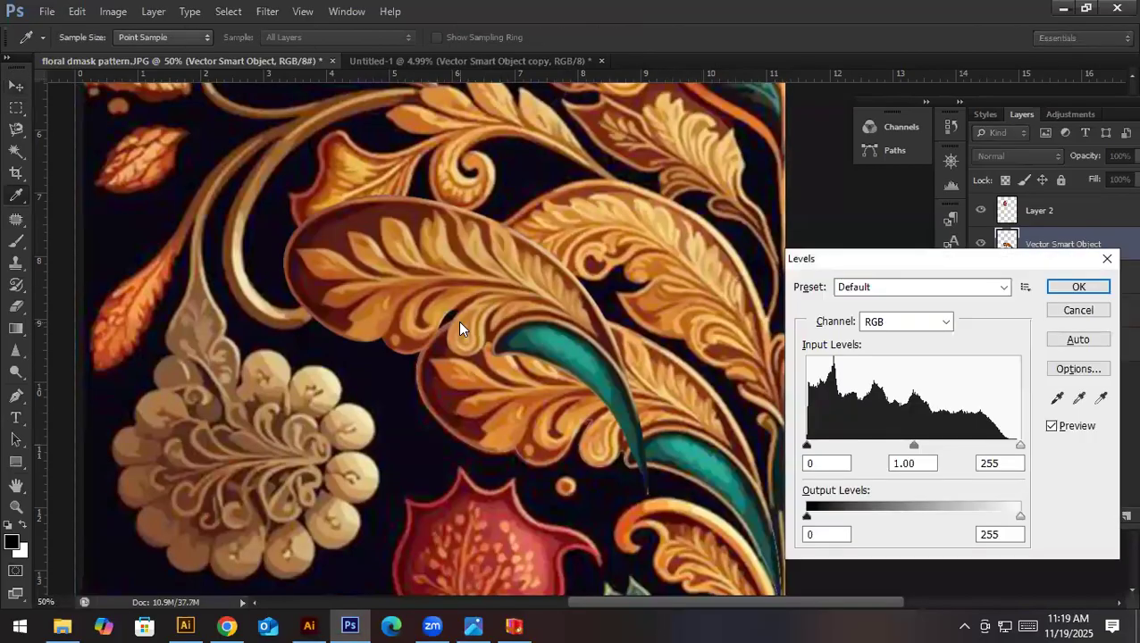
left_click_drag(1020, 446, 990, 451)
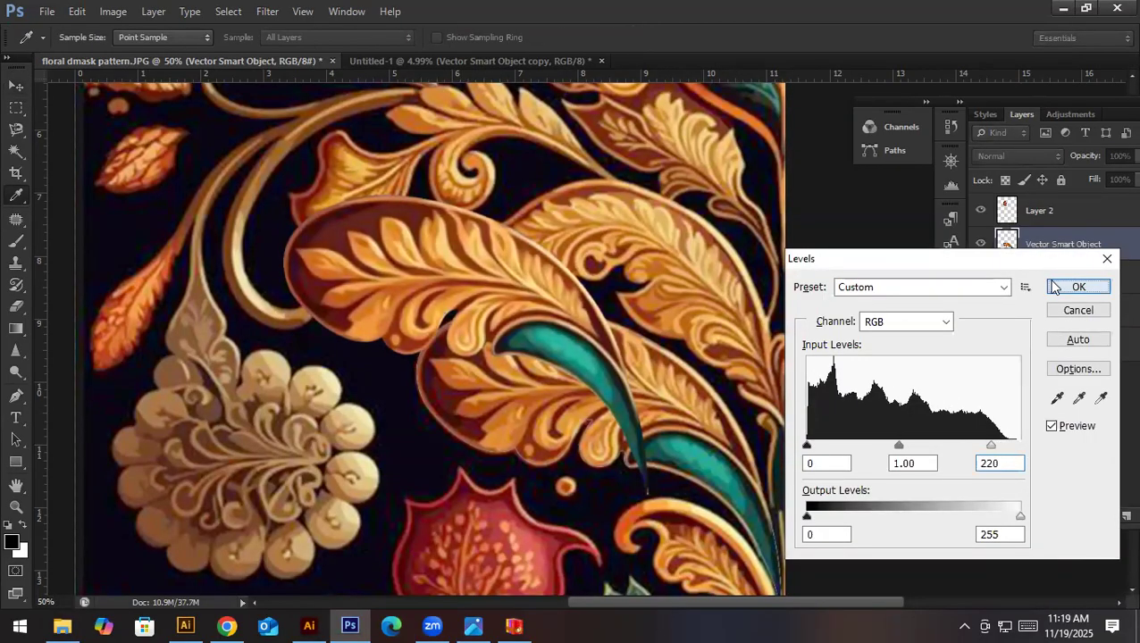
left_click(1078, 287)
- Move the oil-painted leaf over the matching original leaf with the teal stem in the pattern
left_click_drag(482, 280, 607, 255)
left_click_drag(597, 303, 668, 327)
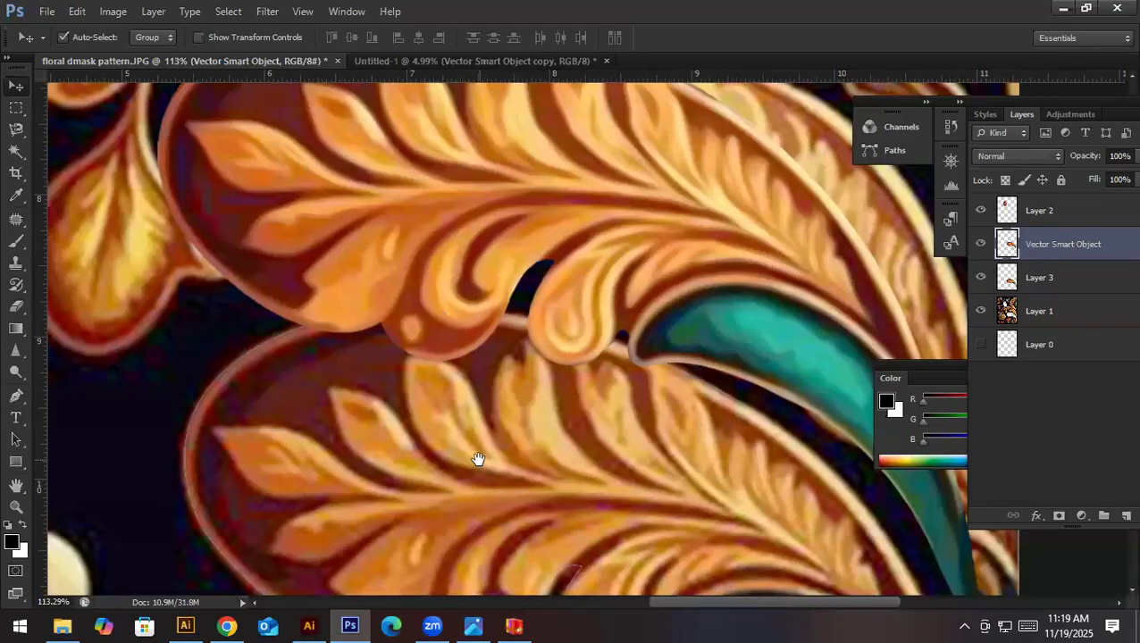
key("ctrl+0")
left_click_drag(705, 366, 712, 434)
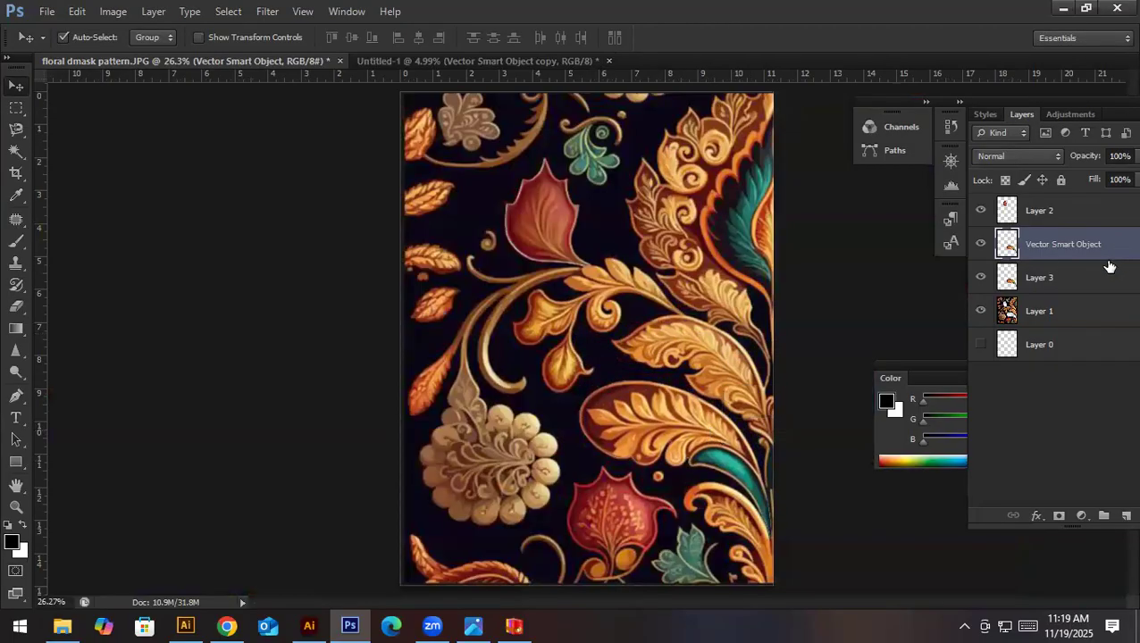
- Toggle the visibility of Layer 2, Layer 0 and Layer 1 off and on to compare the painted motifs with the original pattern
left_click(979, 211)
left_click(979, 211)
left_click(980, 348)
left_click(981, 346)
left_click(981, 320)
left_click(981, 320)
left_click(982, 320)
left_click(981, 320)
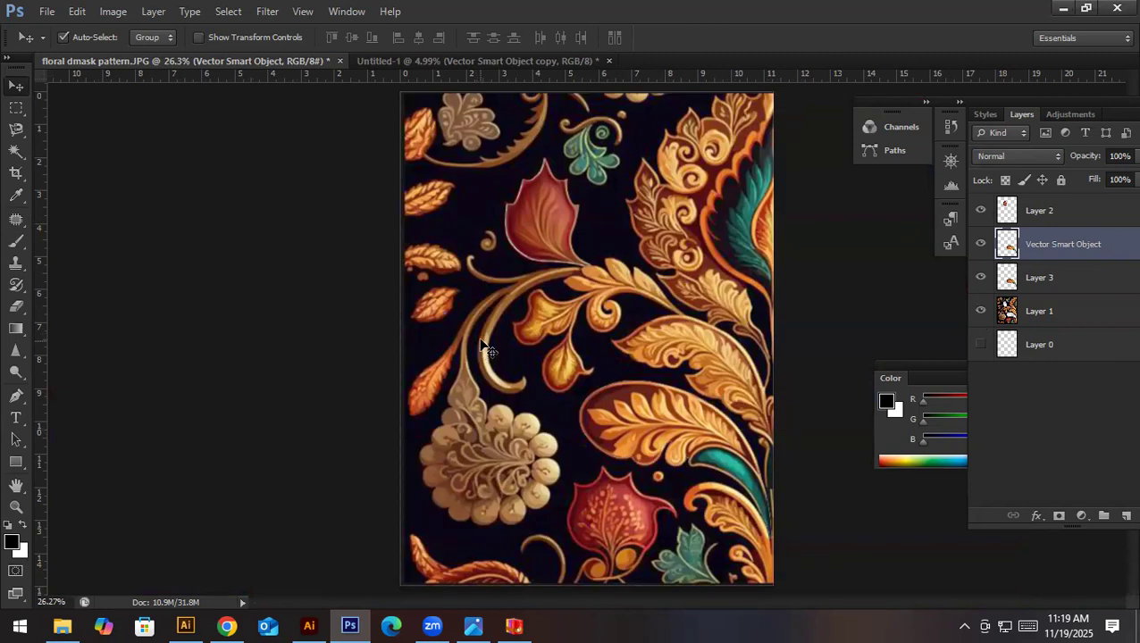
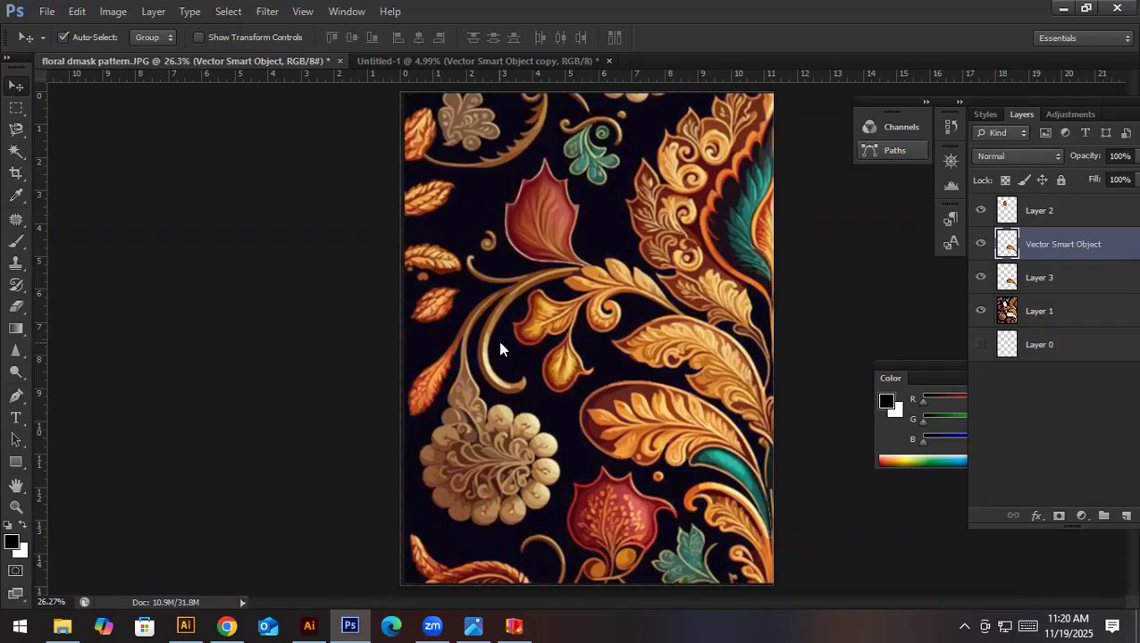
- Save the layered pattern as "floral dmask pattern manual to digital.psd" in the 3 Days workshop material folder on Local Disk (H:)
key("ctrl+shift+s")
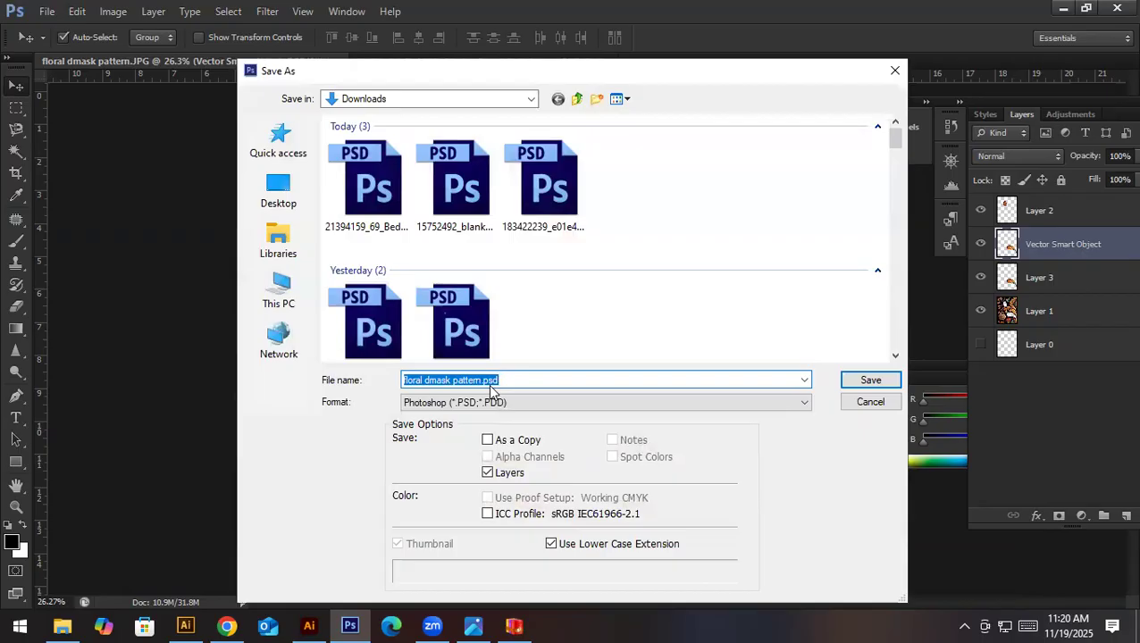
left_click(307, 309)
double_click(435, 334)
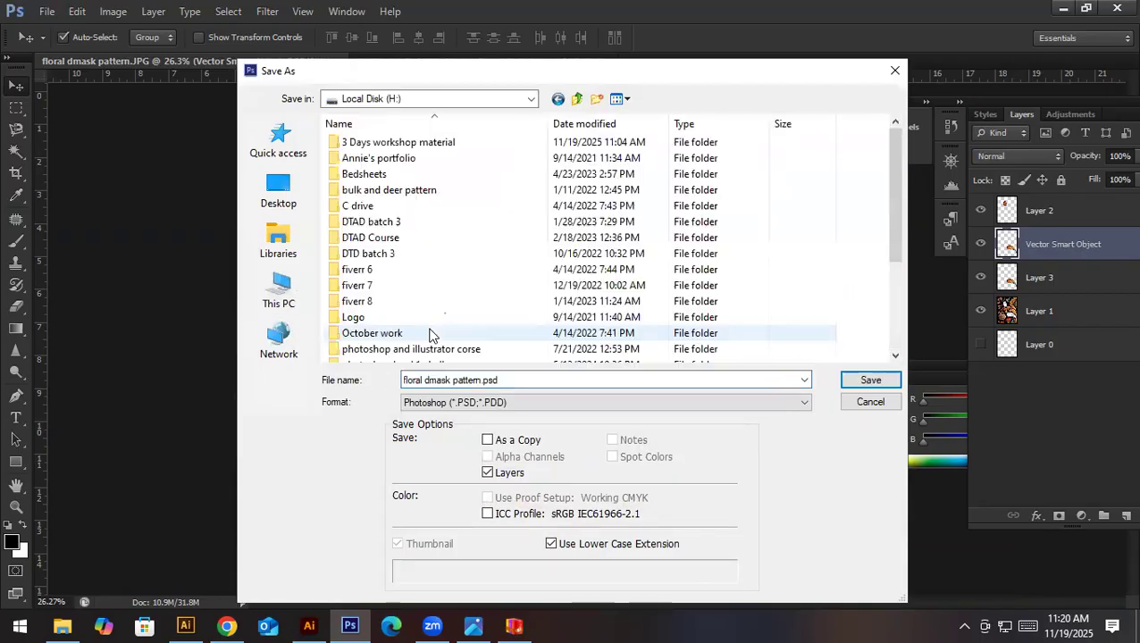
left_click(361, 147)
double_click(362, 147)
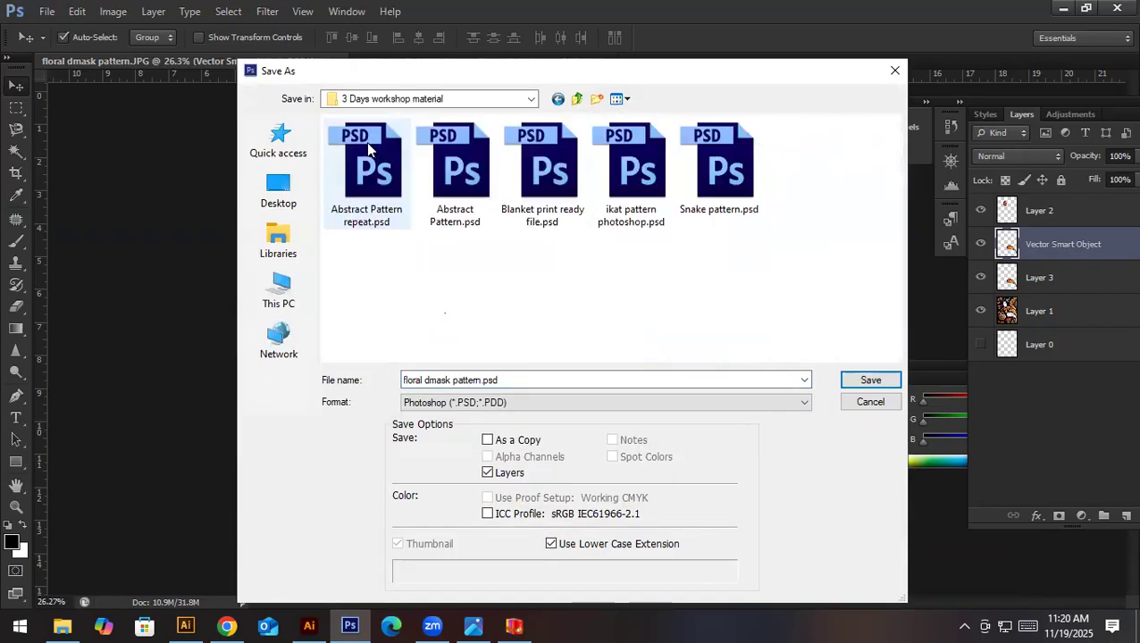
triple_click(481, 382)
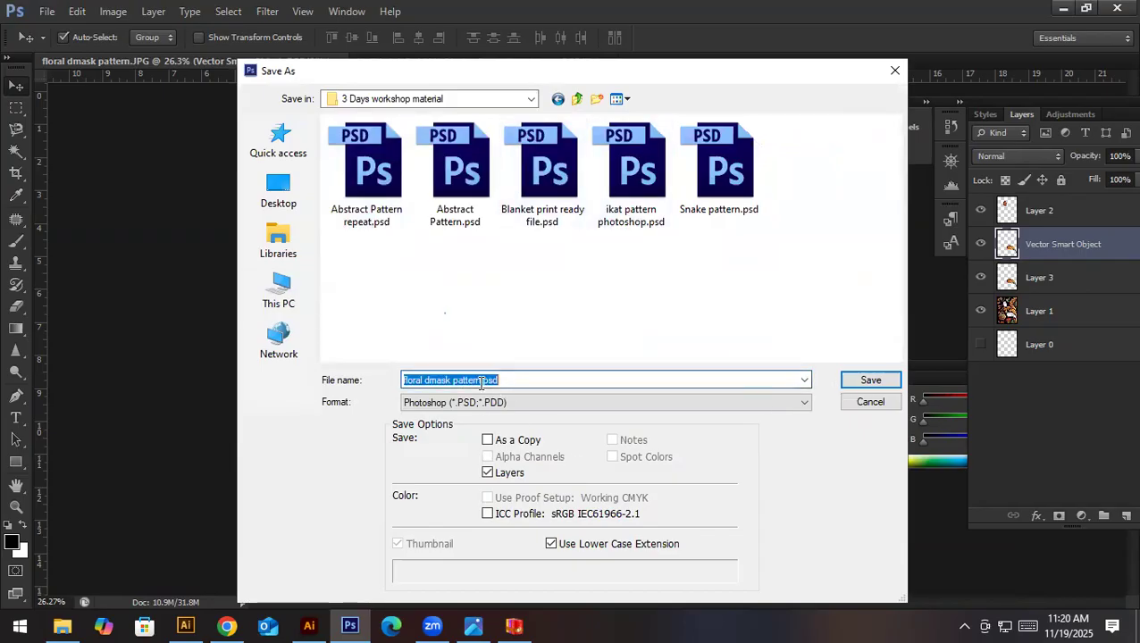
left_click(482, 380)
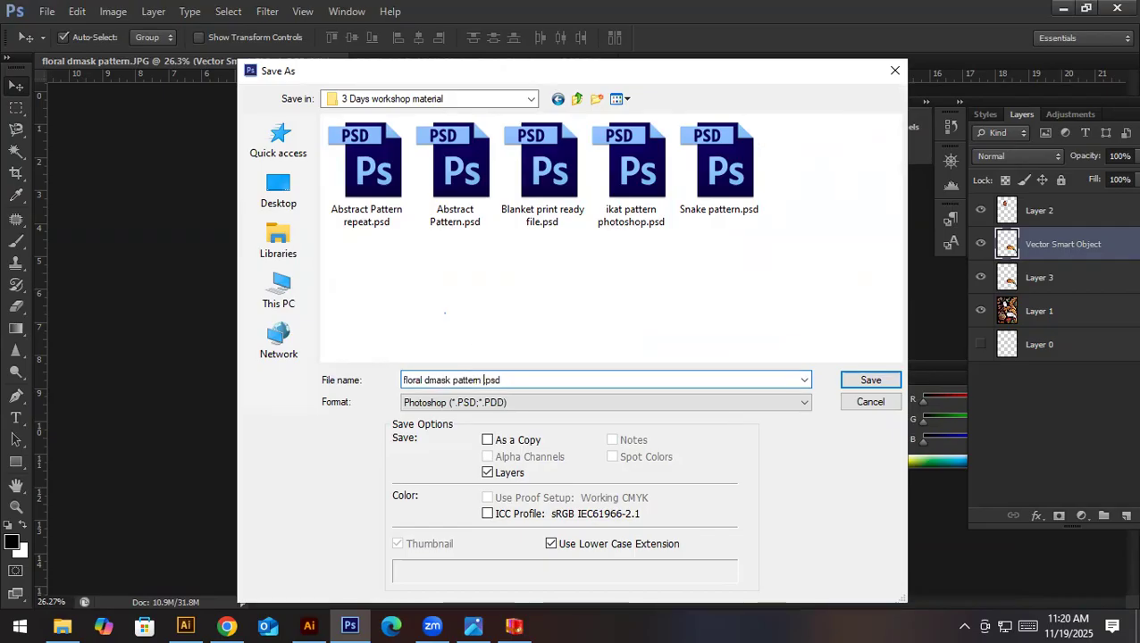
type("manua")
type("l to di")
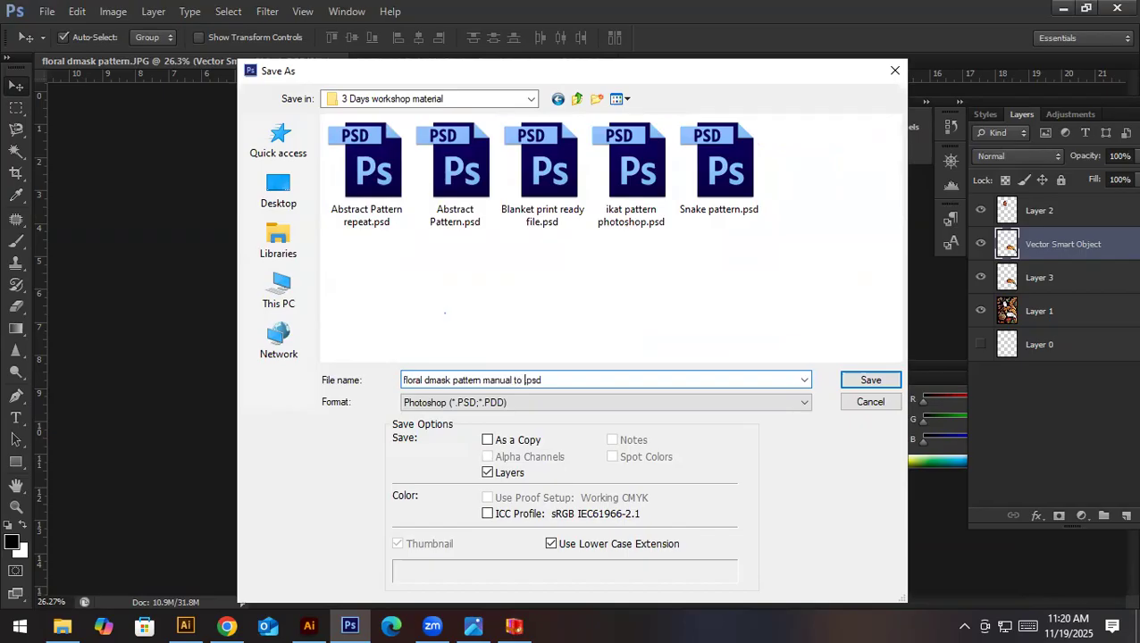
type("gital")
key("Return")
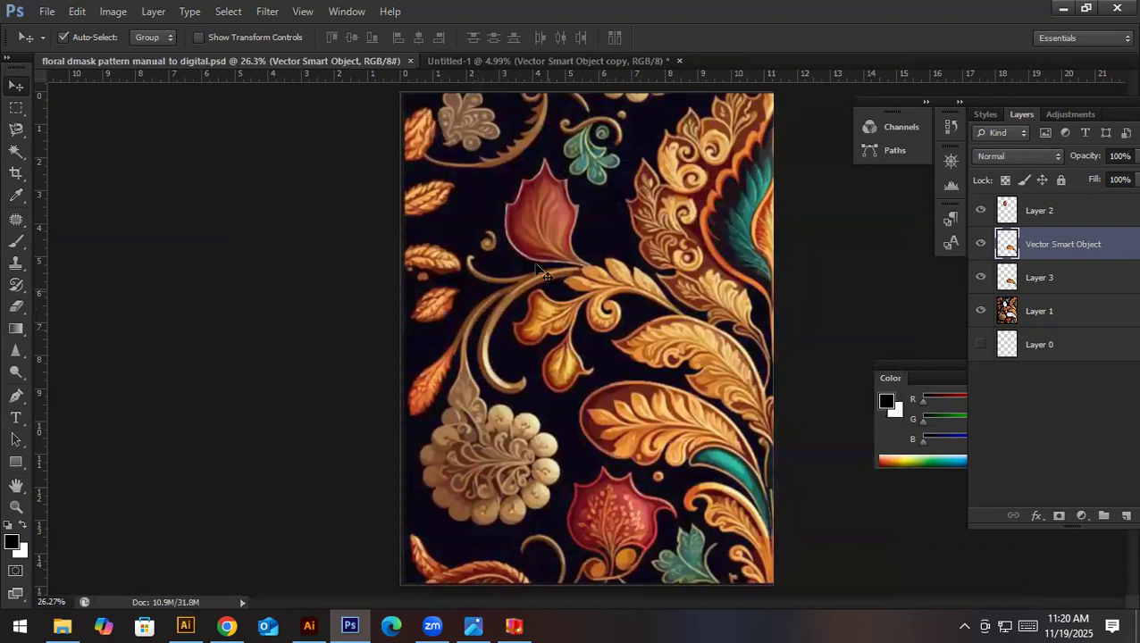
- Close the saved pattern file and the Untitled-1 document, discarding the changes to Untitled-1
key("ctrl+w")
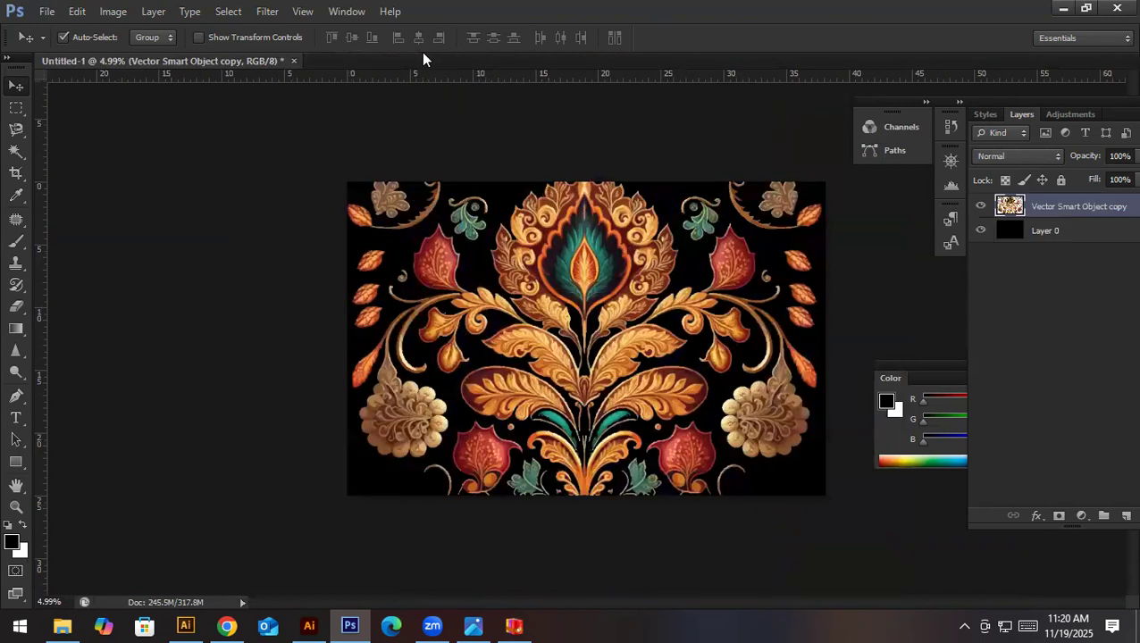
key("ctrl+w")
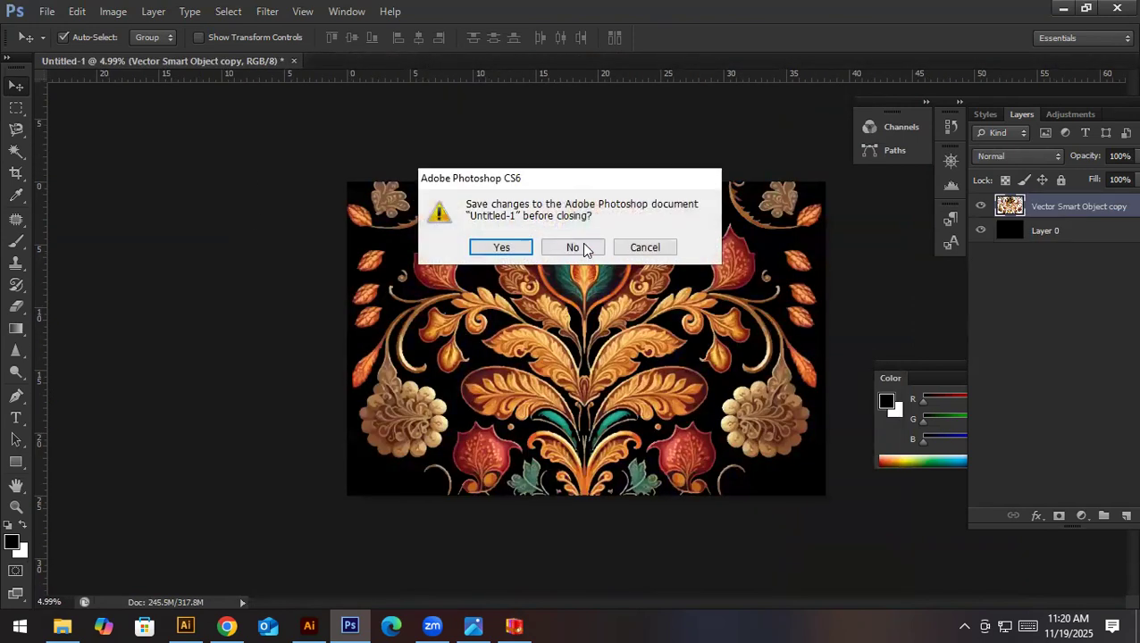
left_click(587, 248)
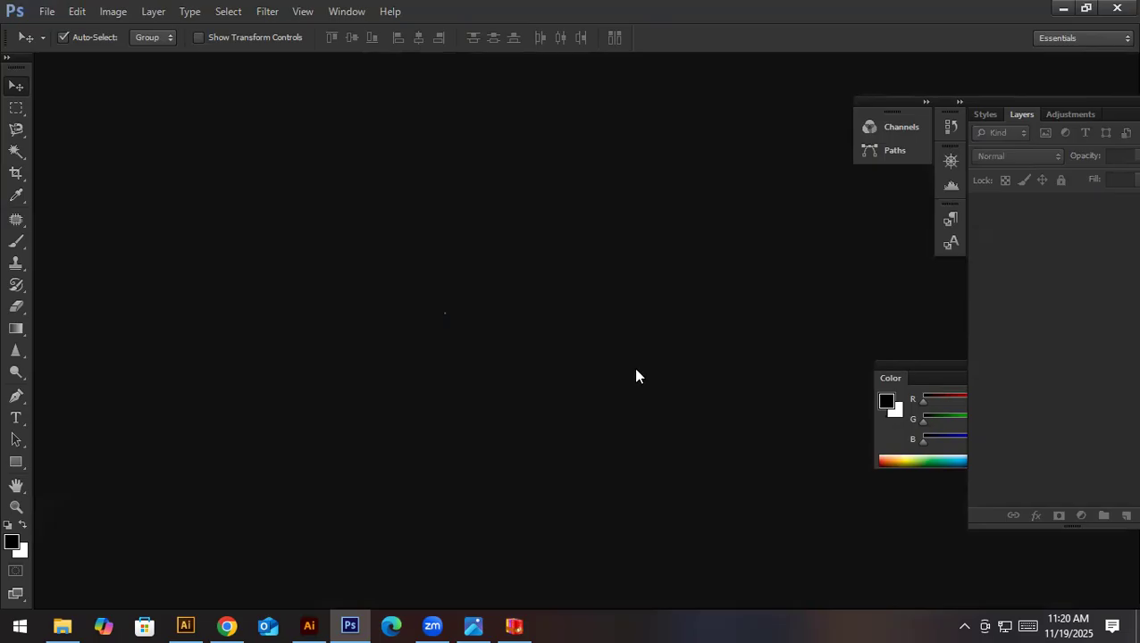
- Switch to File Explorer and browse the floral, abstract, damask, ikat and scarf files in the 3 Days workshop material folder
left_click(350, 624)
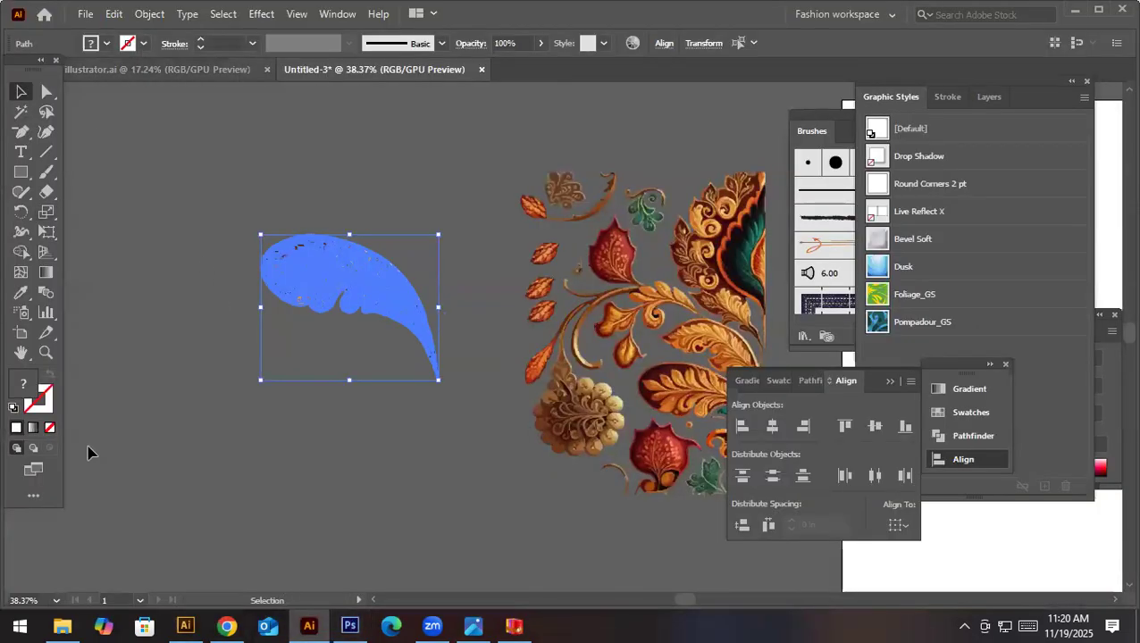
left_click(61, 625)
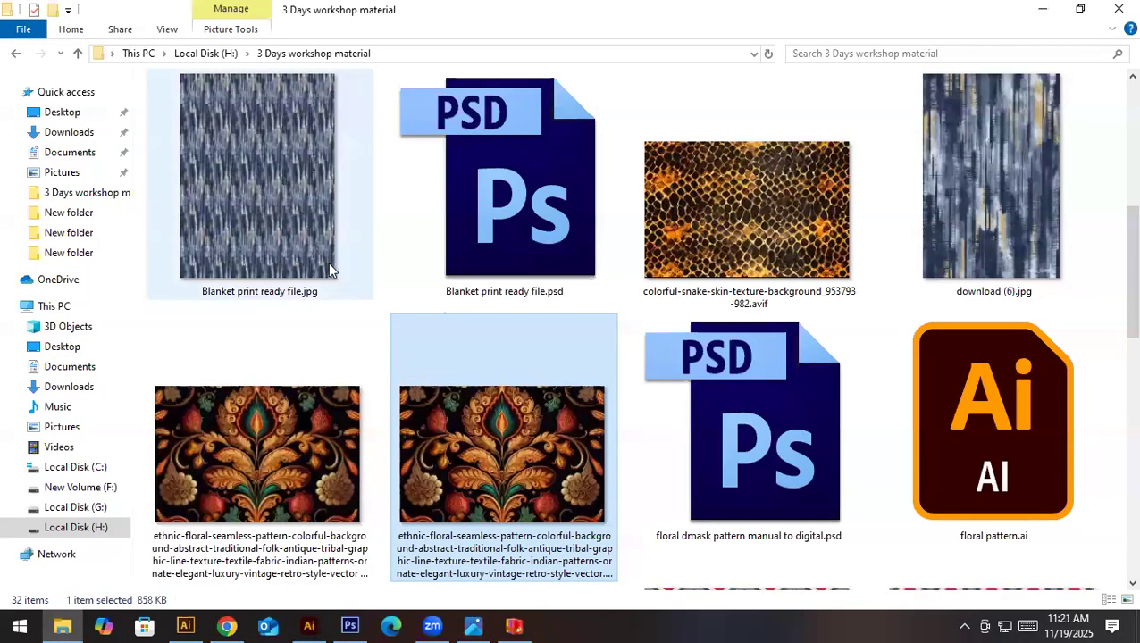
scroll(303, 224, "up", 5)
left_click(284, 192)
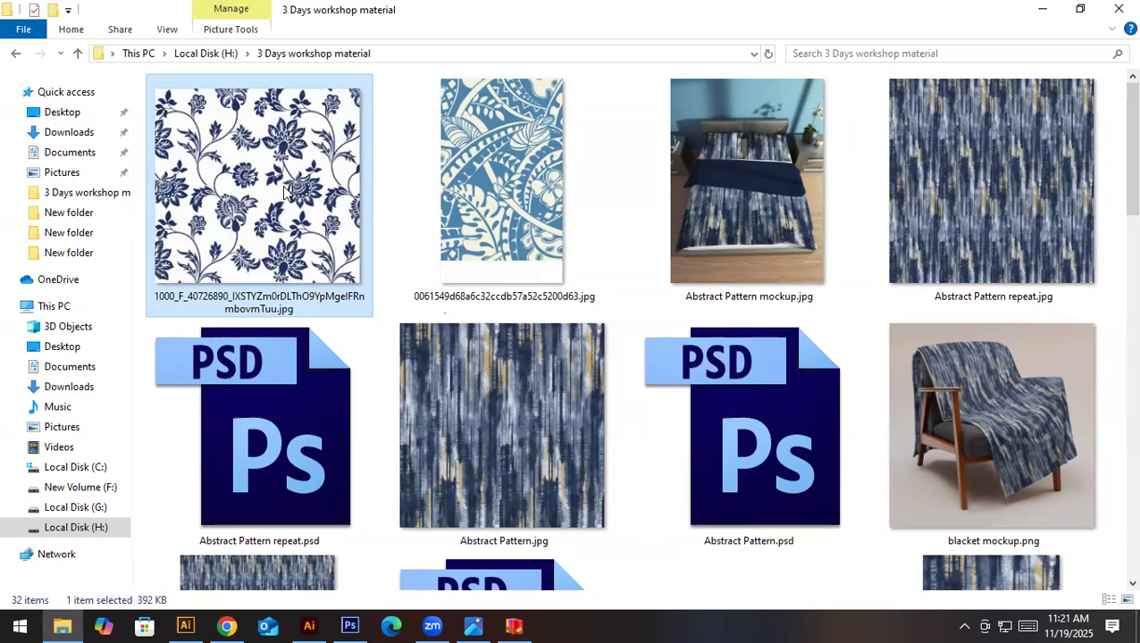
left_click(558, 216)
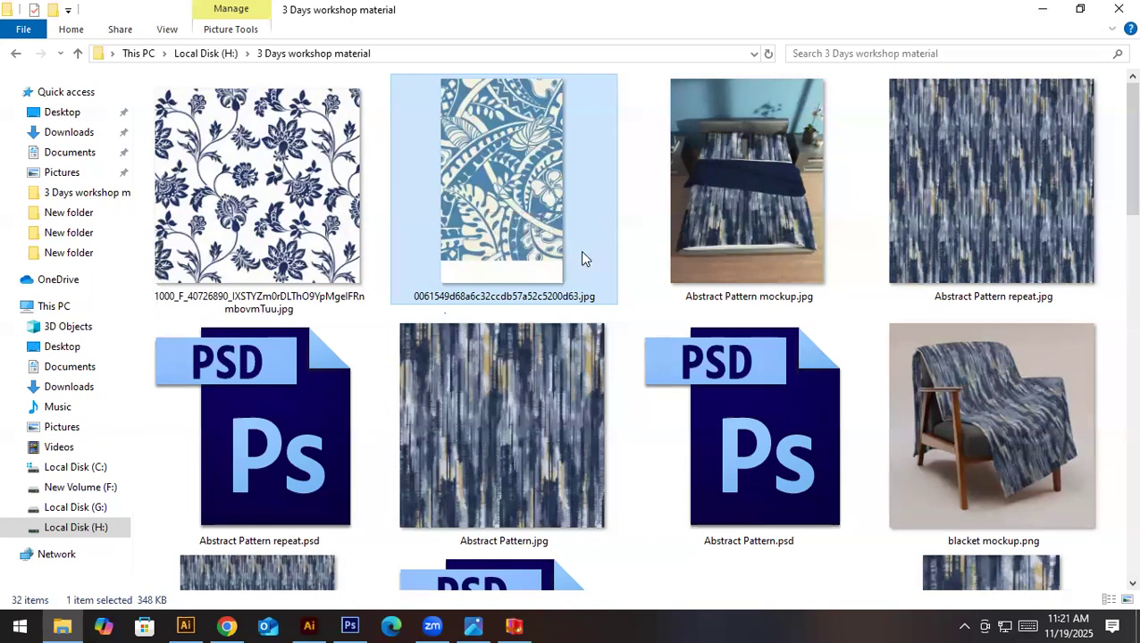
left_click(455, 420)
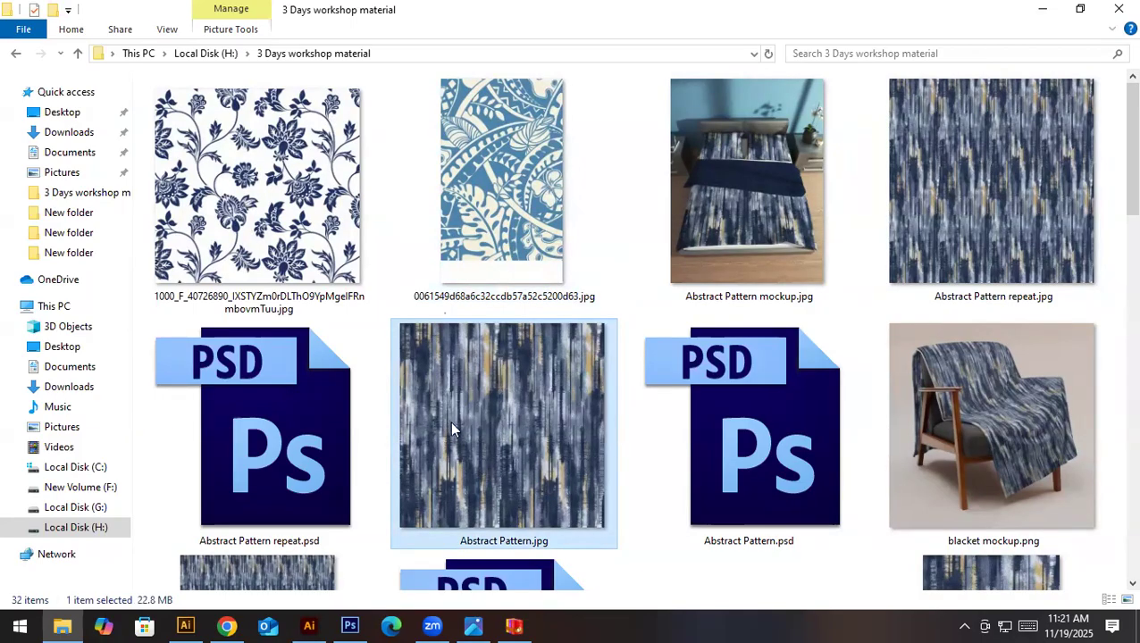
scroll(830, 268, "down", 2)
scroll(831, 267, "down", 3)
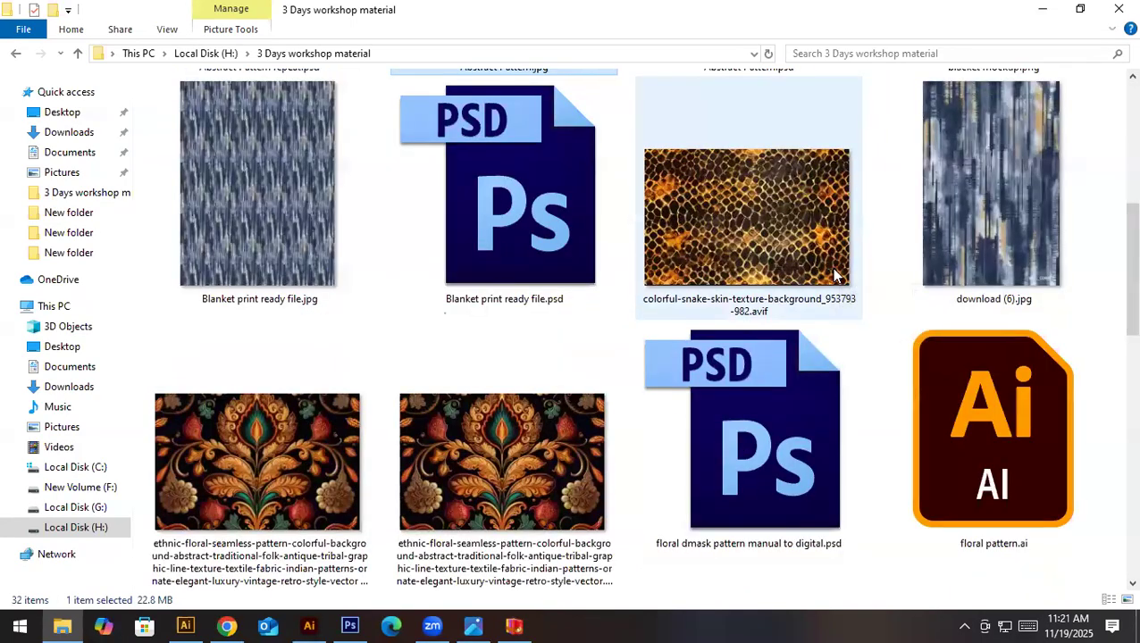
scroll(830, 267, "up", 3)
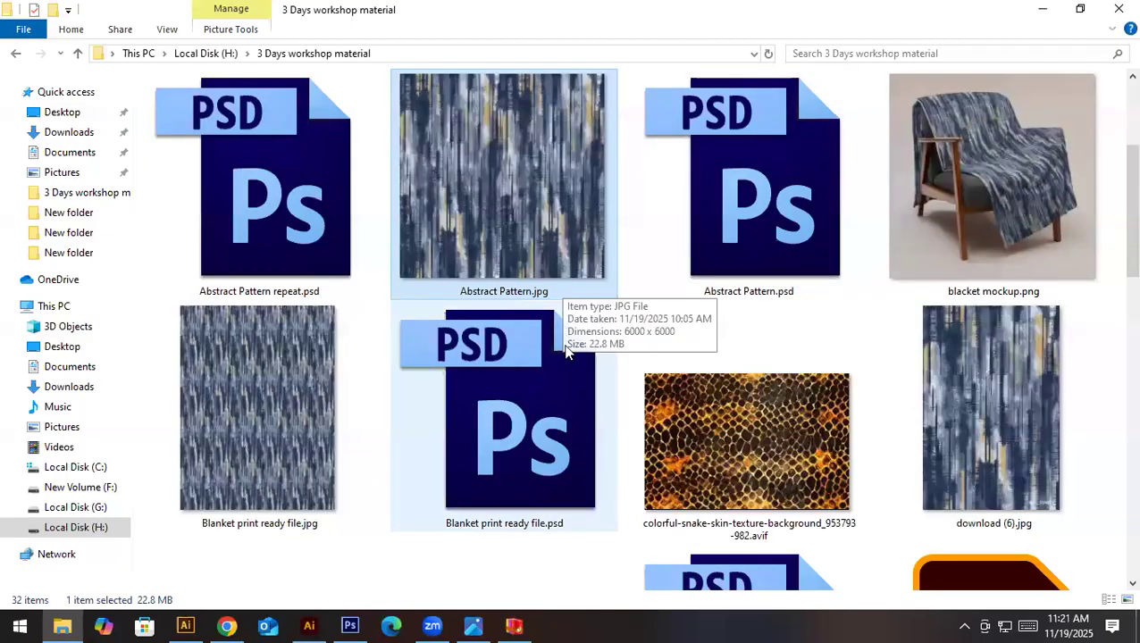
scroll(741, 380, "down", 5)
left_click(250, 259)
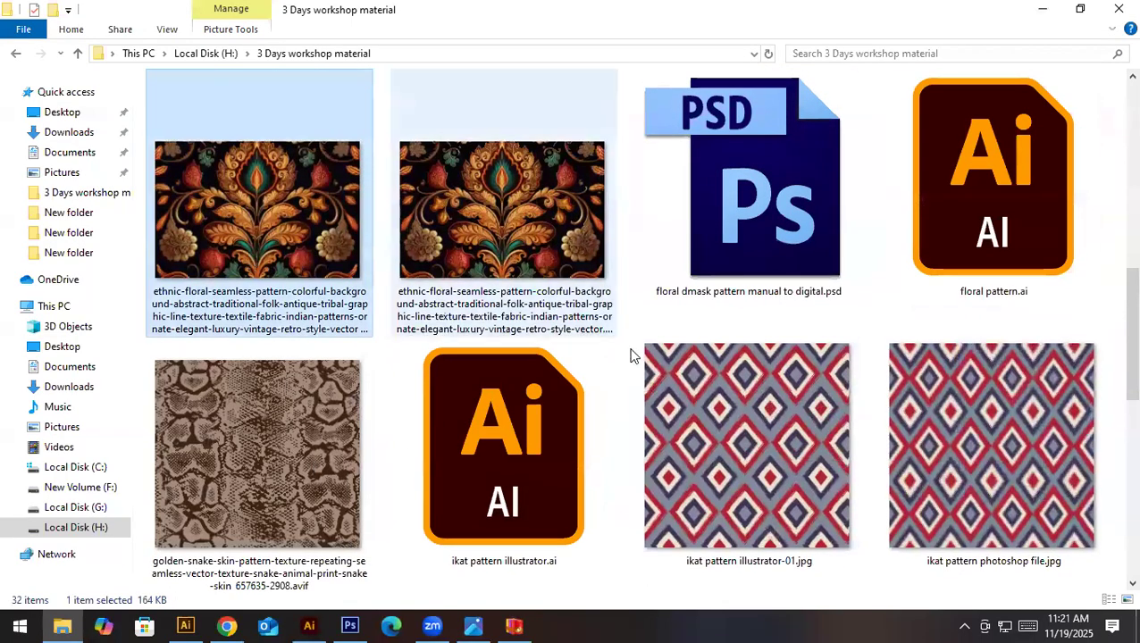
scroll(631, 362, "up", 3)
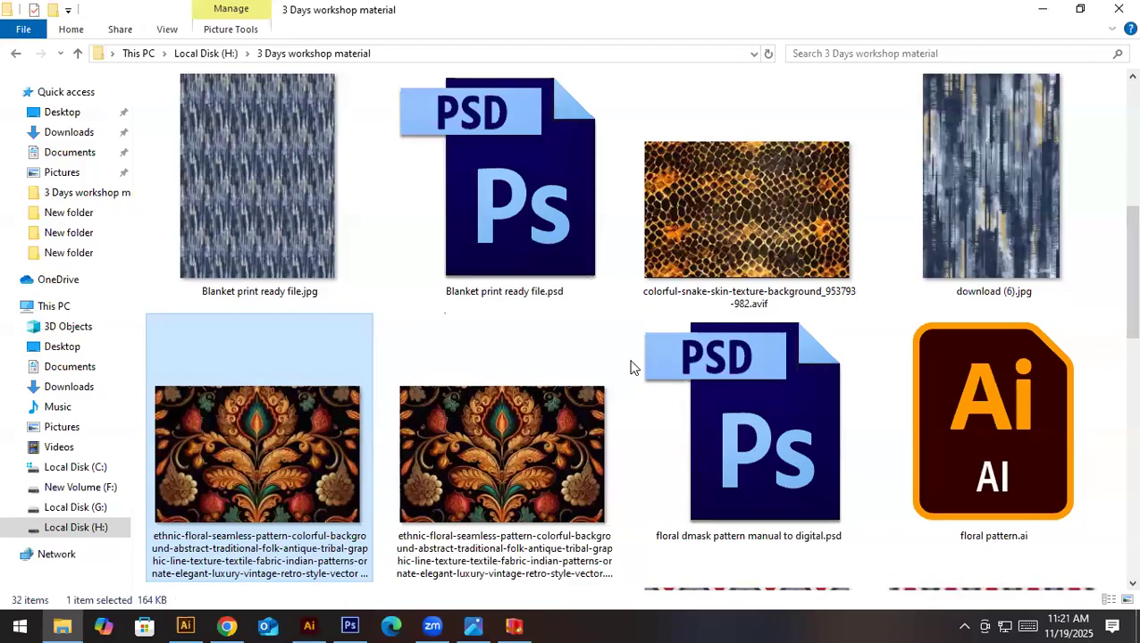
scroll(631, 366, "down", 5)
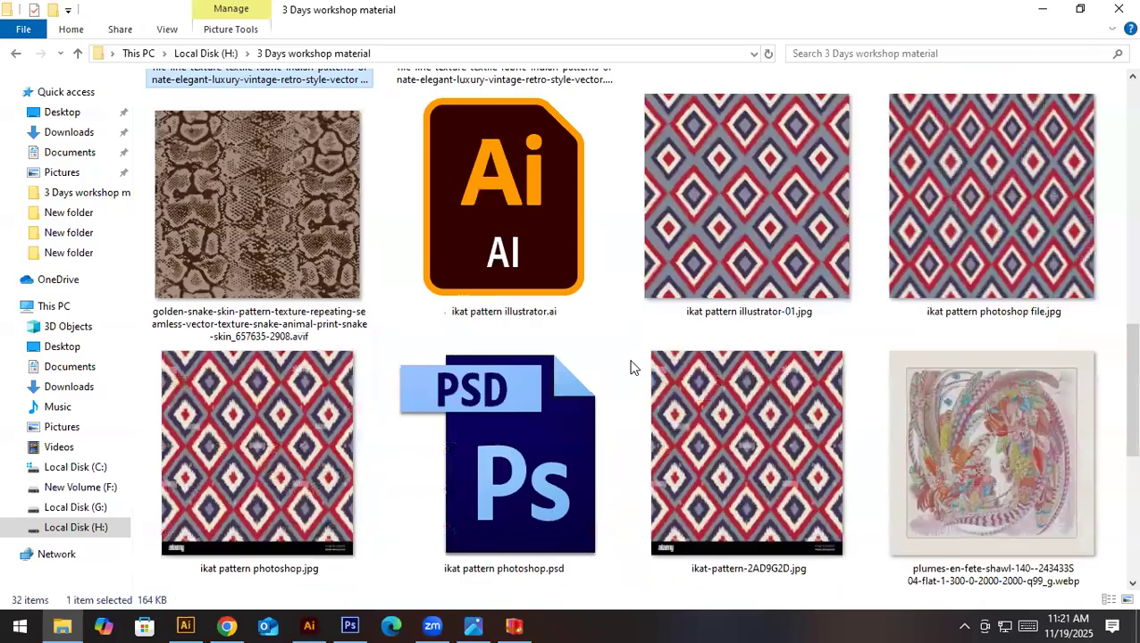
left_click(798, 247)
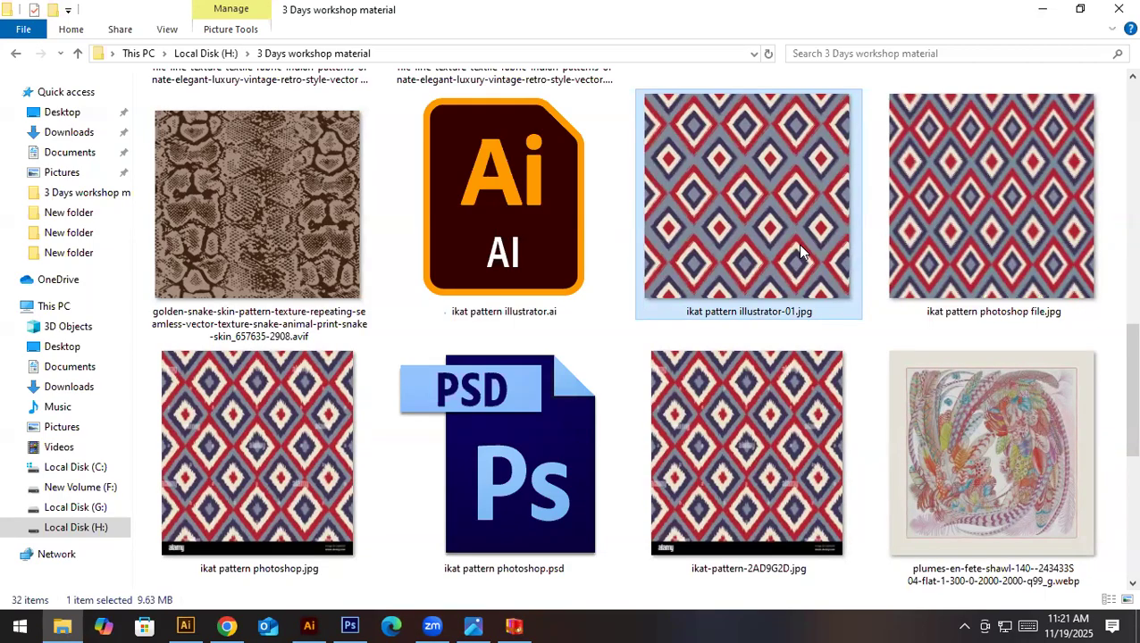
scroll(796, 243, "down", 3)
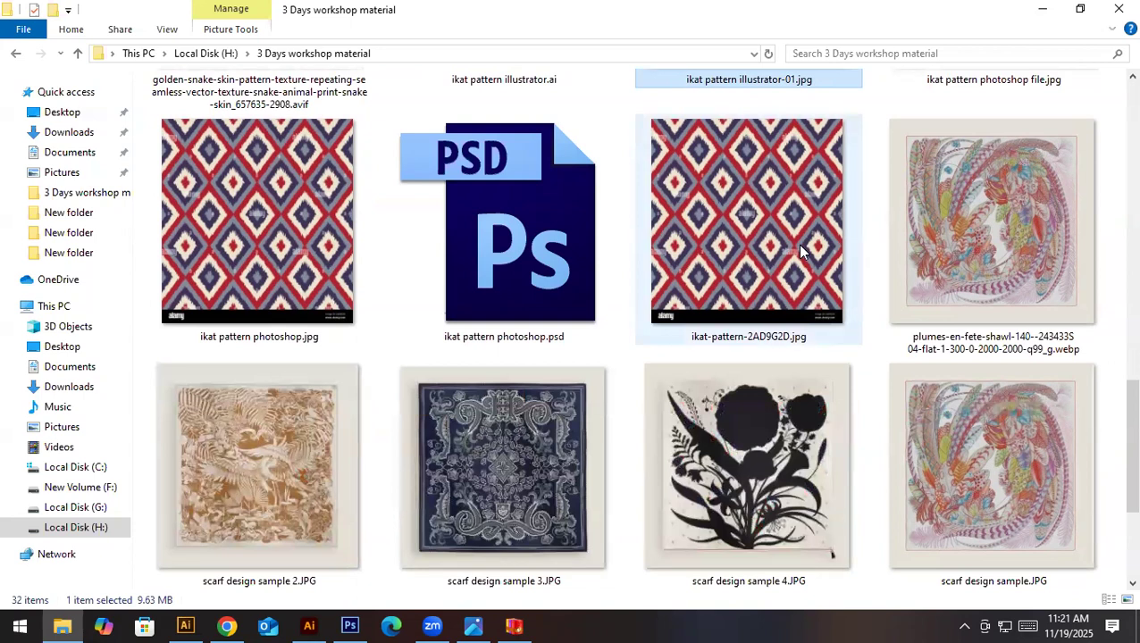
- Open the plumes-en-fete-shawl image and examine the fine line work and dotted details of its lower feathers up close
double_click(999, 246)
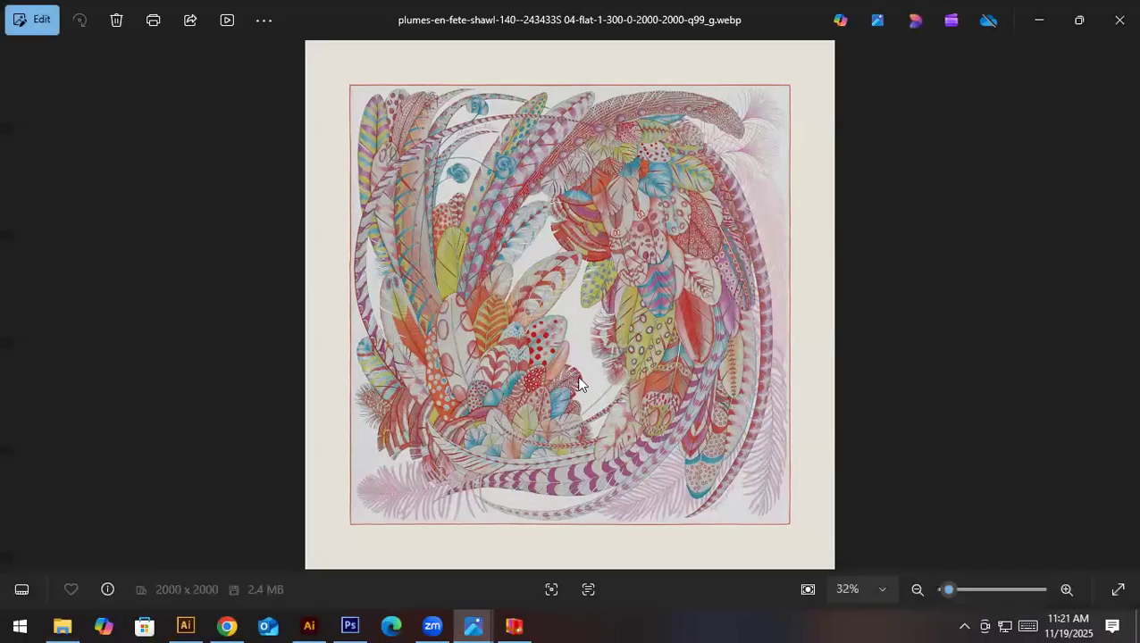
double_click(474, 386)
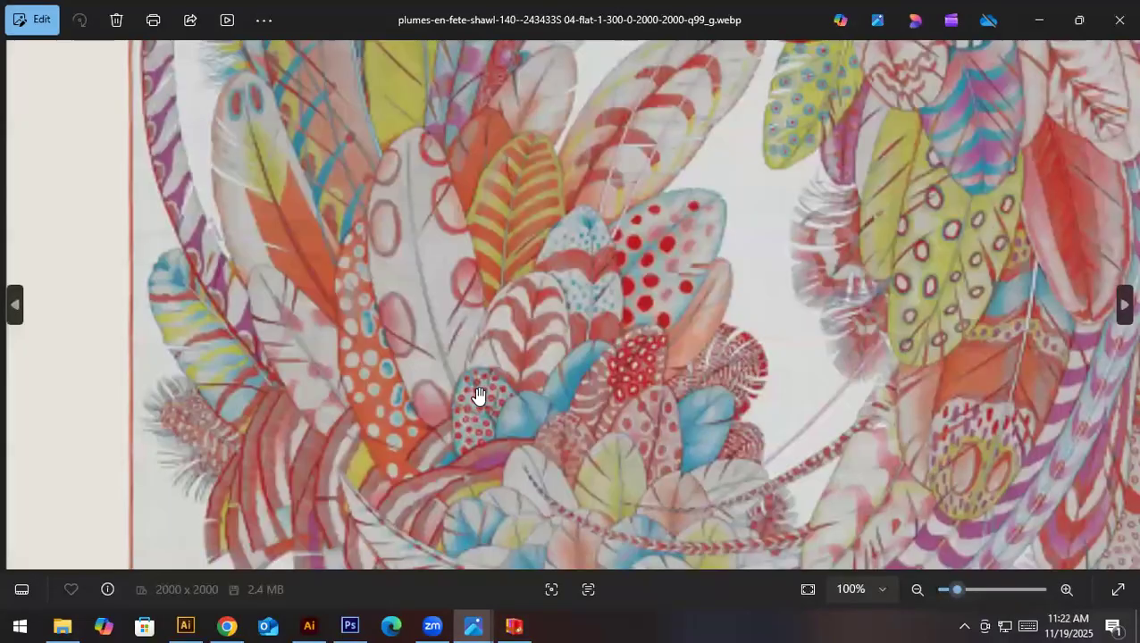
scroll(476, 393, "down", 2)
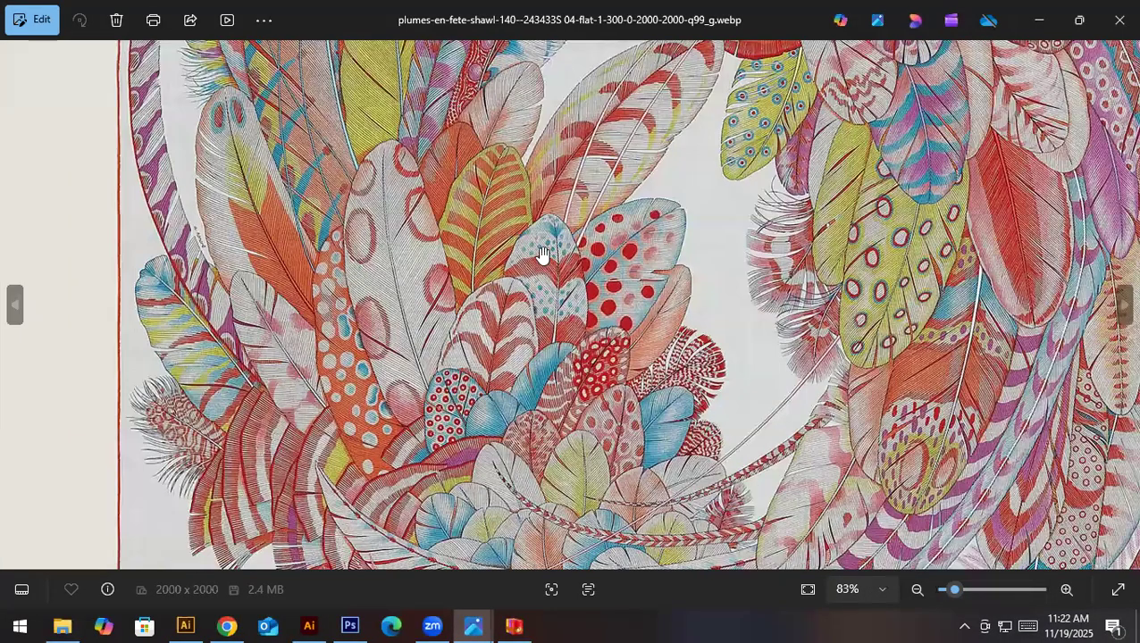
scroll(542, 255, "down", 2)
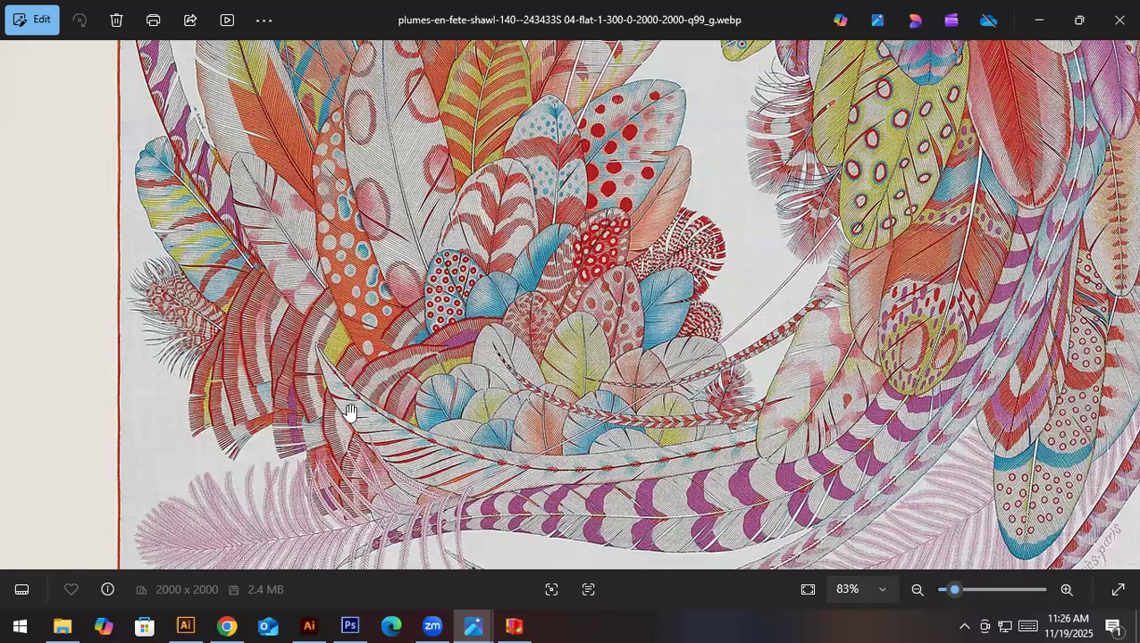
left_click(349, 625)
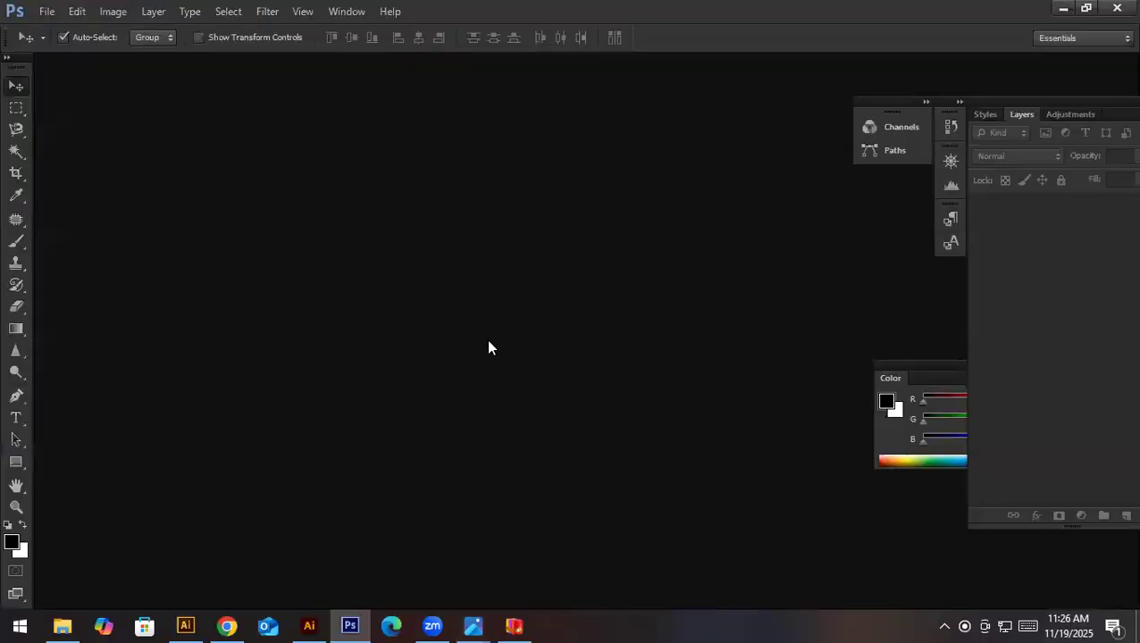
left_click(226, 625)
mouse_move(487, 623)
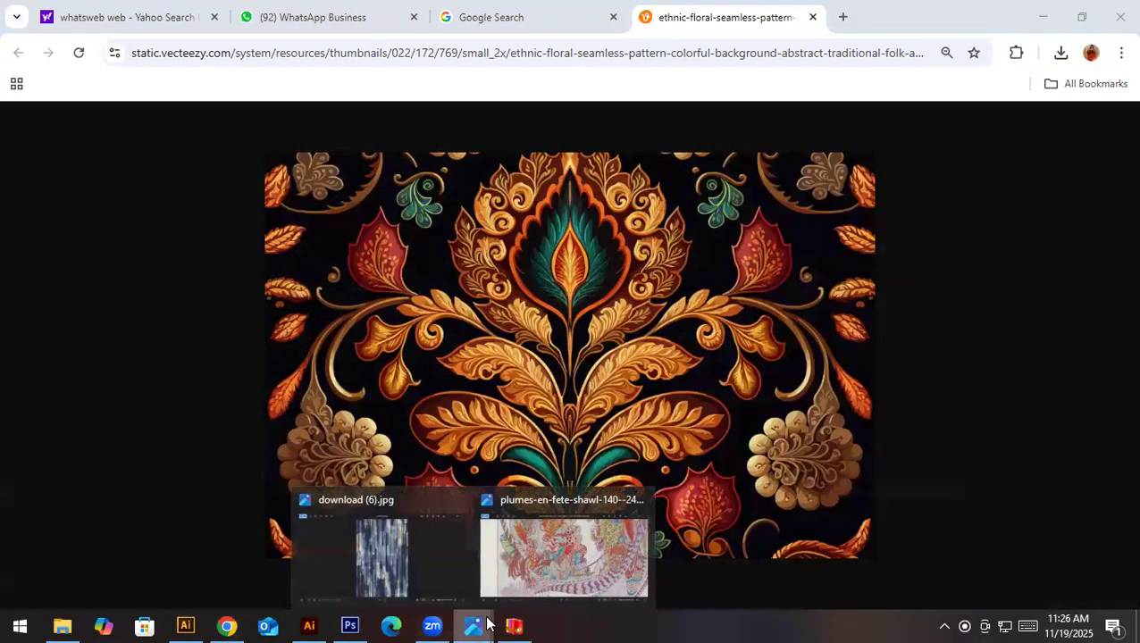
left_click(569, 568)
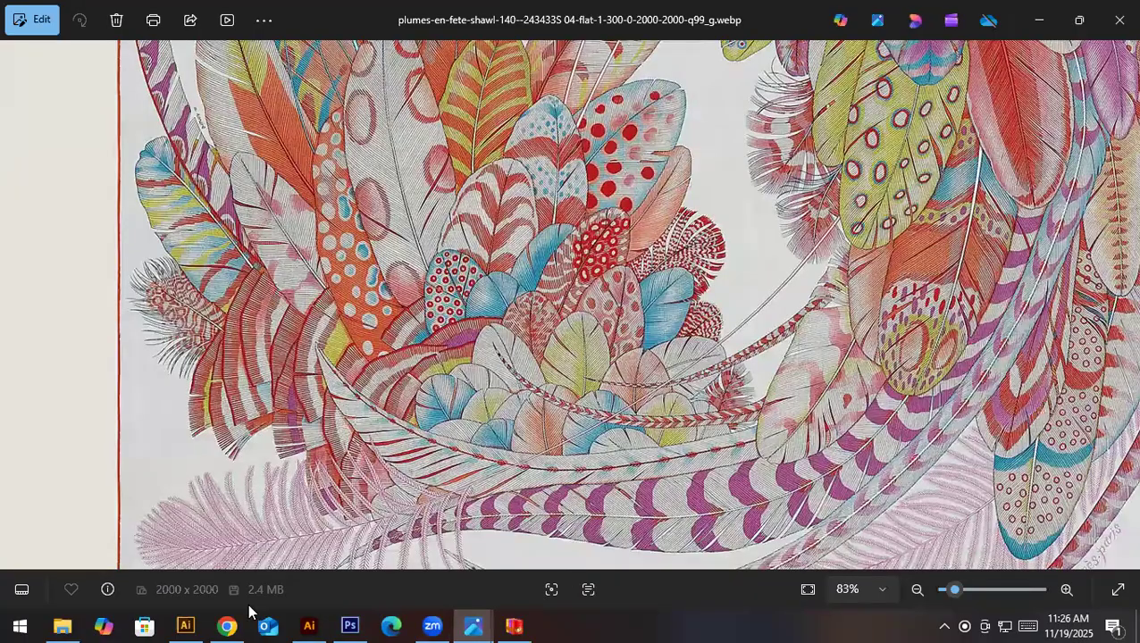
- Return to the 3 Days workshop material folder and review the blue leaf, navy floral and other sample patterns
left_click(62, 625)
scroll(349, 358, "up", 15)
left_click(511, 241)
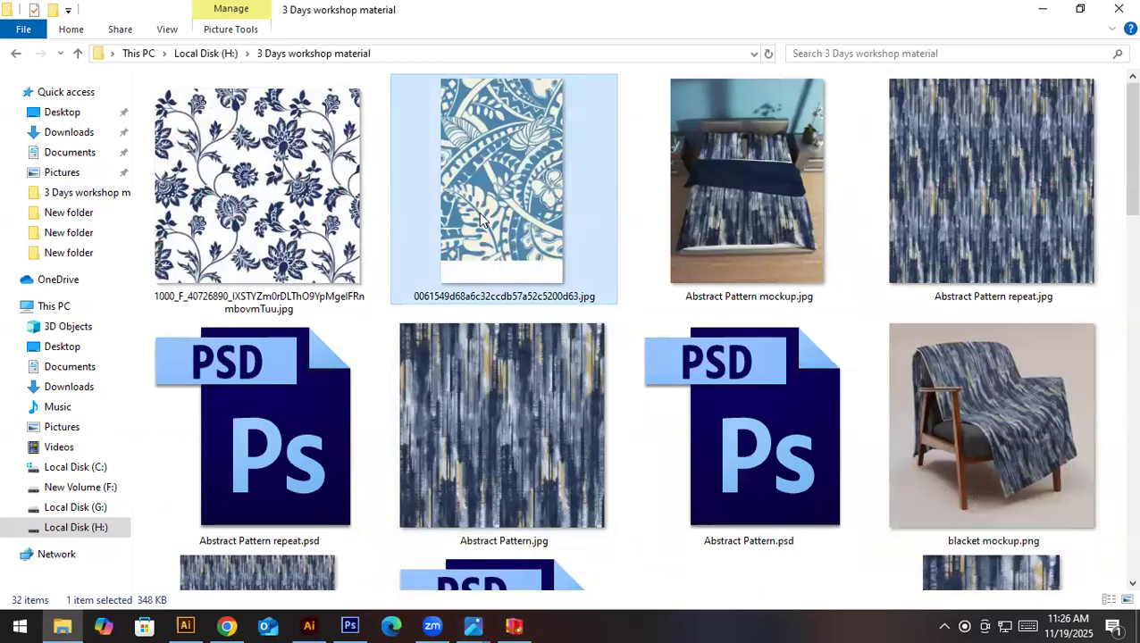
left_click(317, 210)
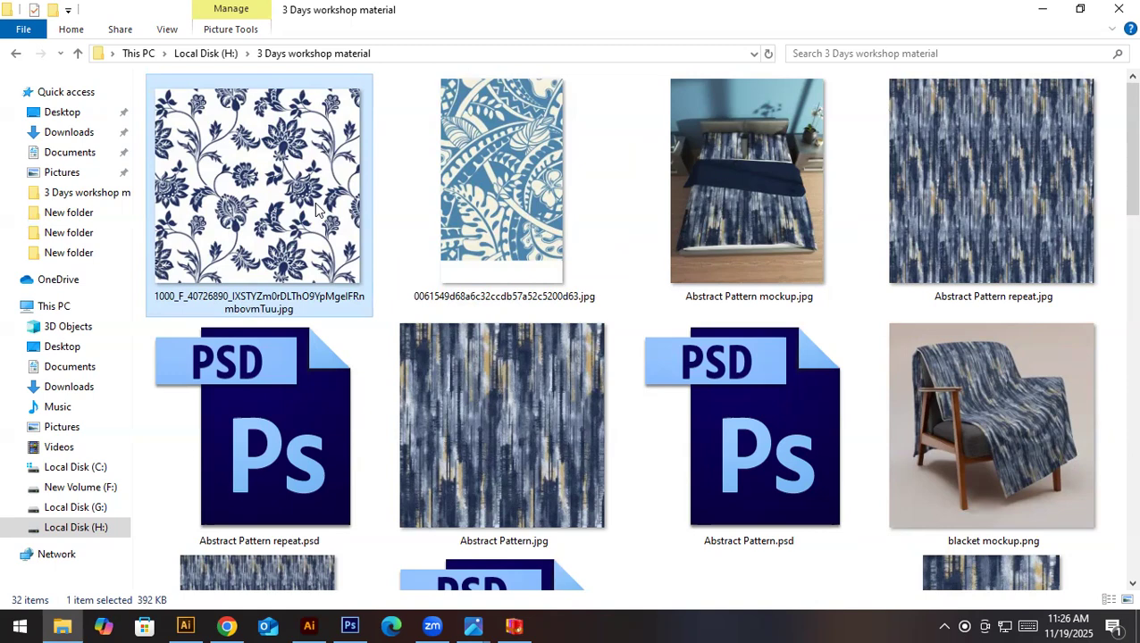
scroll(317, 208, "down", 5)
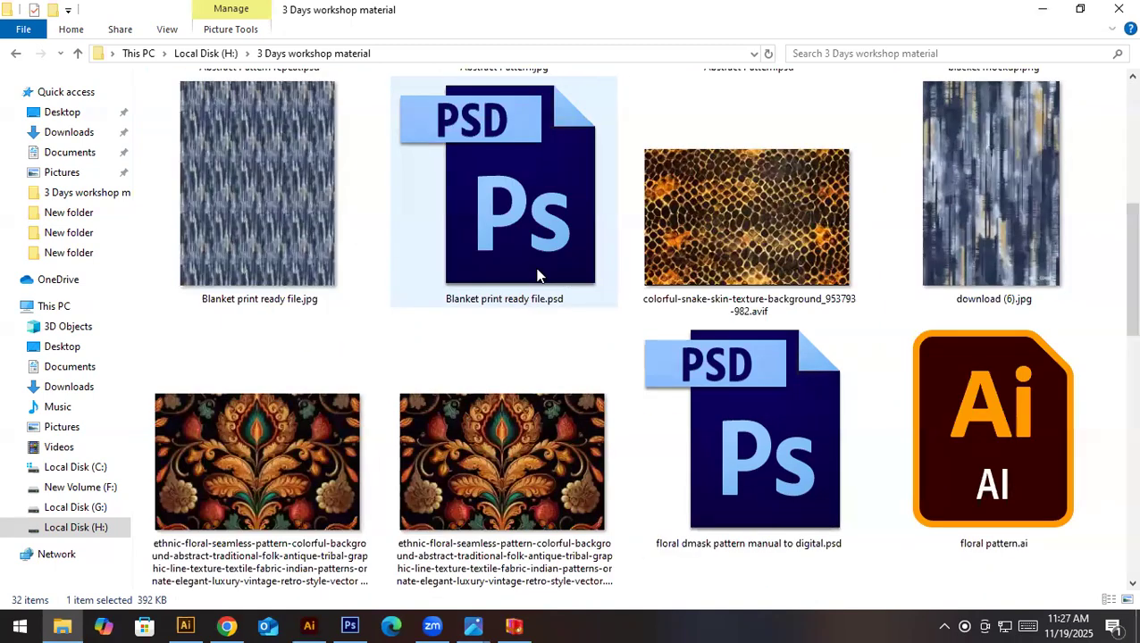
scroll(718, 375, "down", 5)
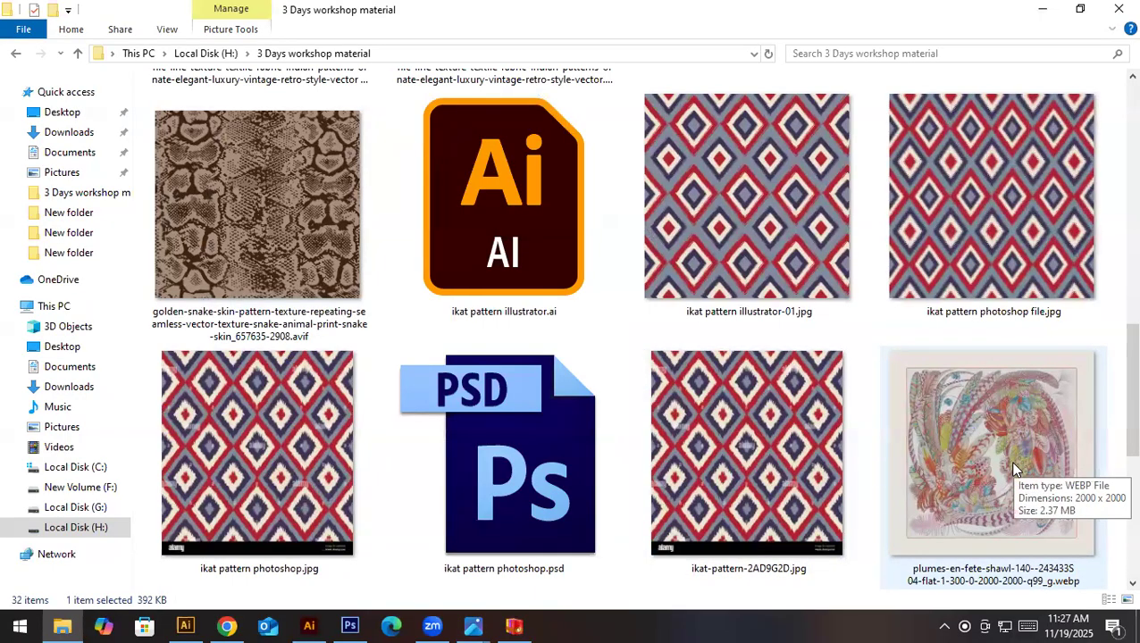
- Look through the project folders on Local Disk (H:) and New Volume (F:)
left_click(120, 508)
left_click(120, 526)
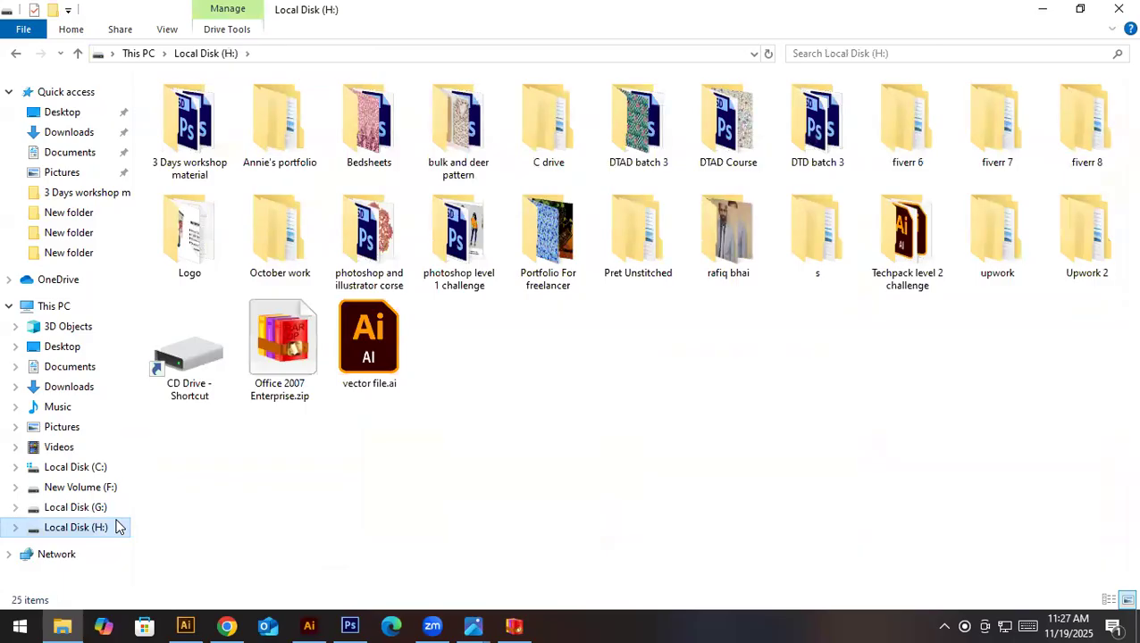
left_click(108, 490)
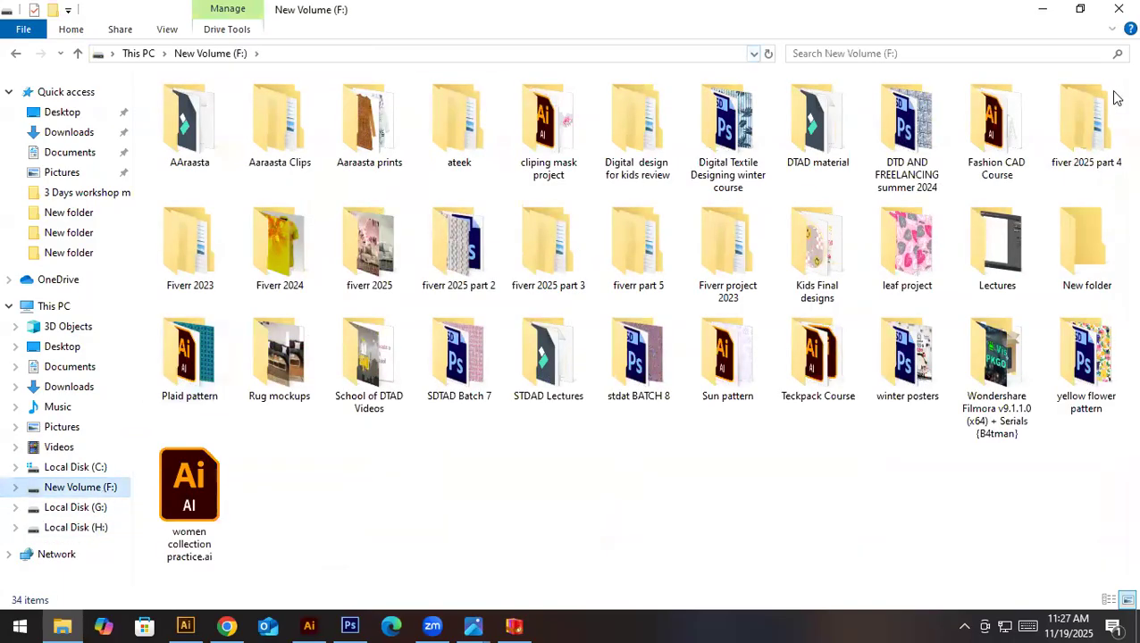
- Look through the fiverr part 5 and fiver 2025 part 4 folders on New Volume (F:), including the latter's Scarf project
double_click(674, 254)
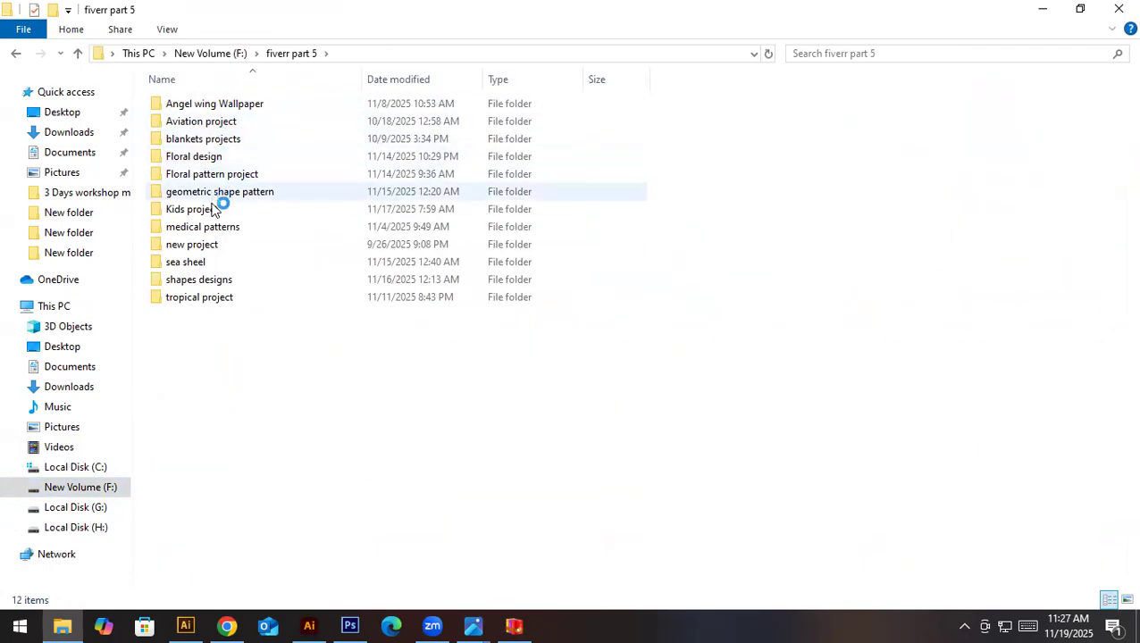
key("BackSpace")
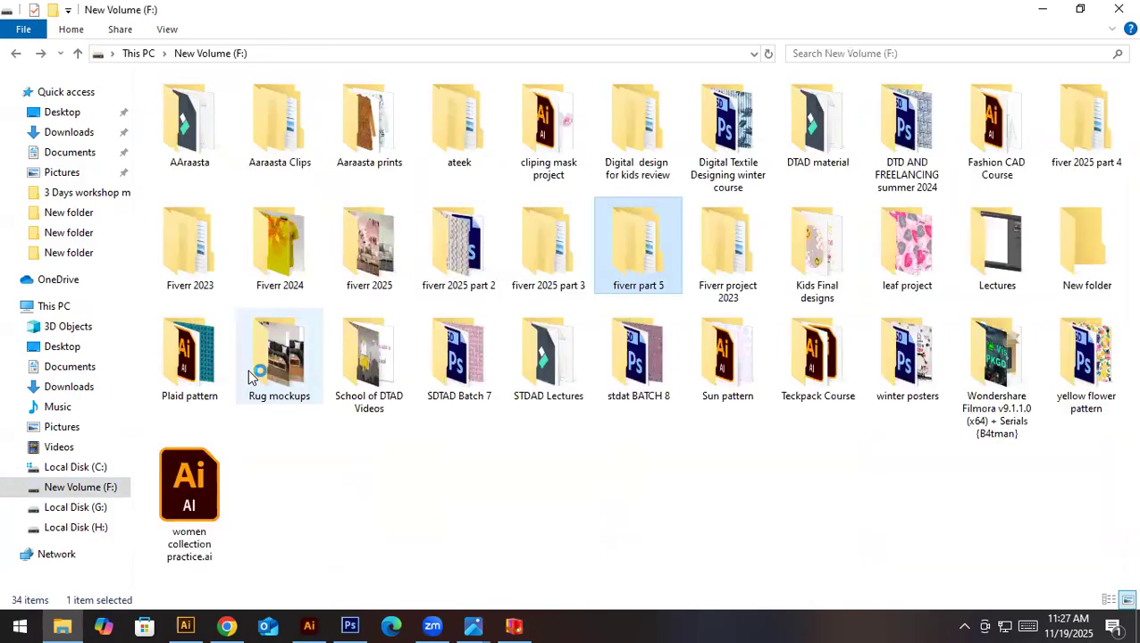
double_click(1115, 130)
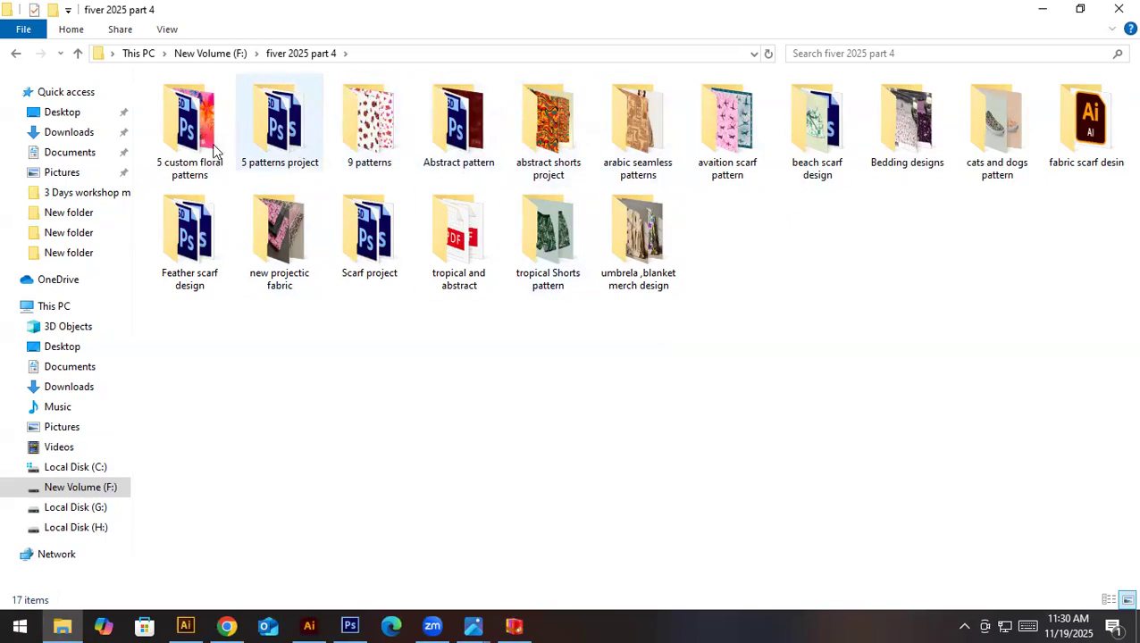
double_click(390, 282)
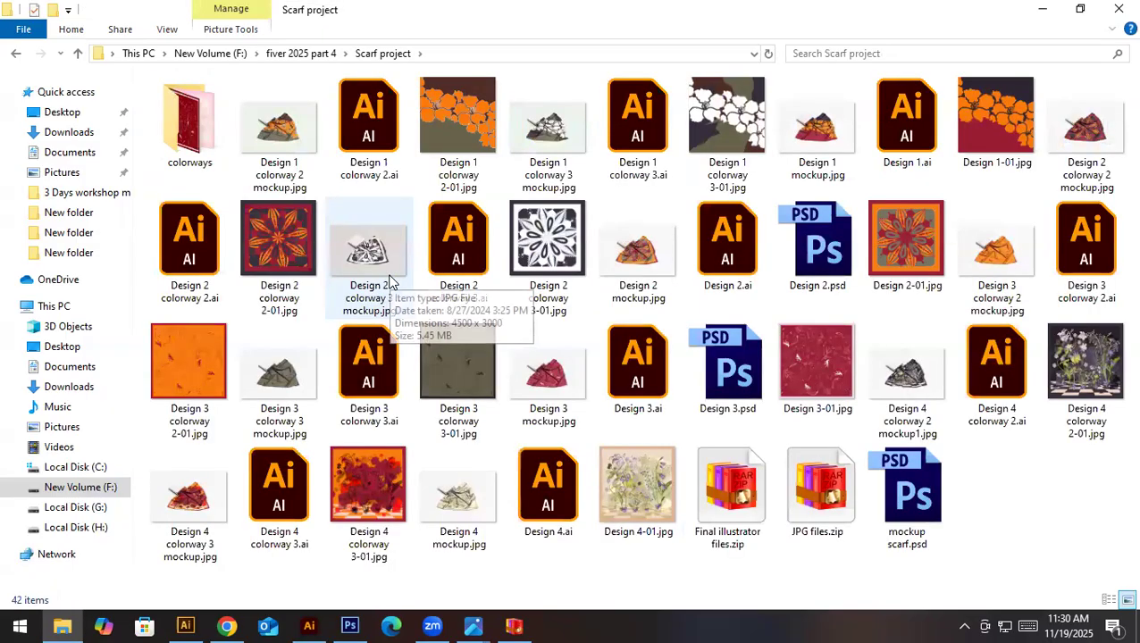
key("alt+Left")
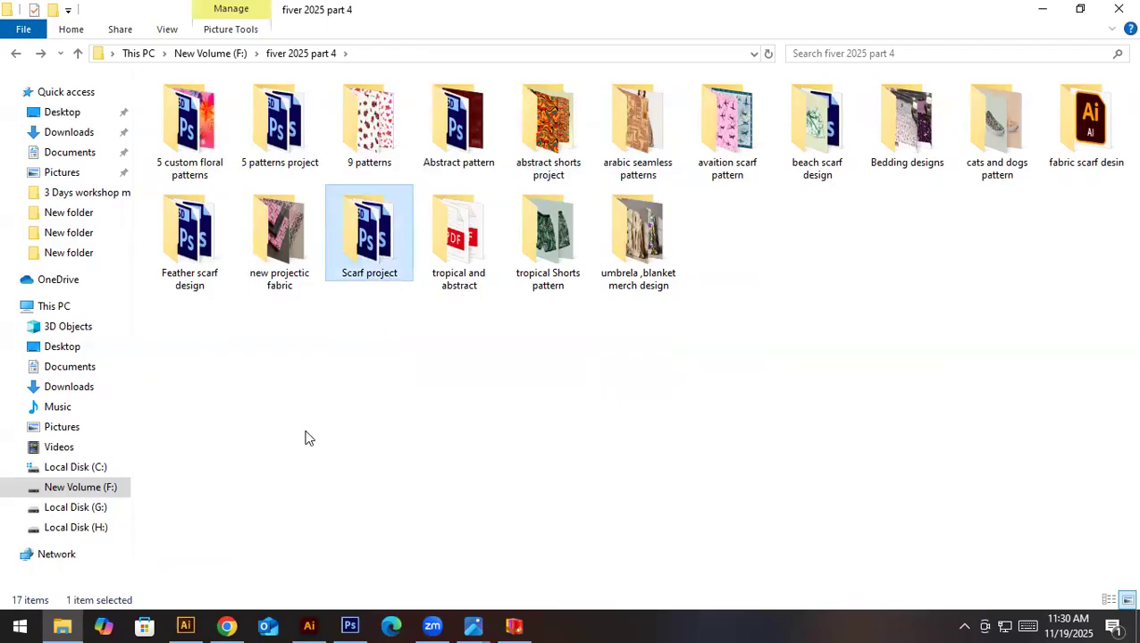
left_click(305, 430)
key("alt+Left")
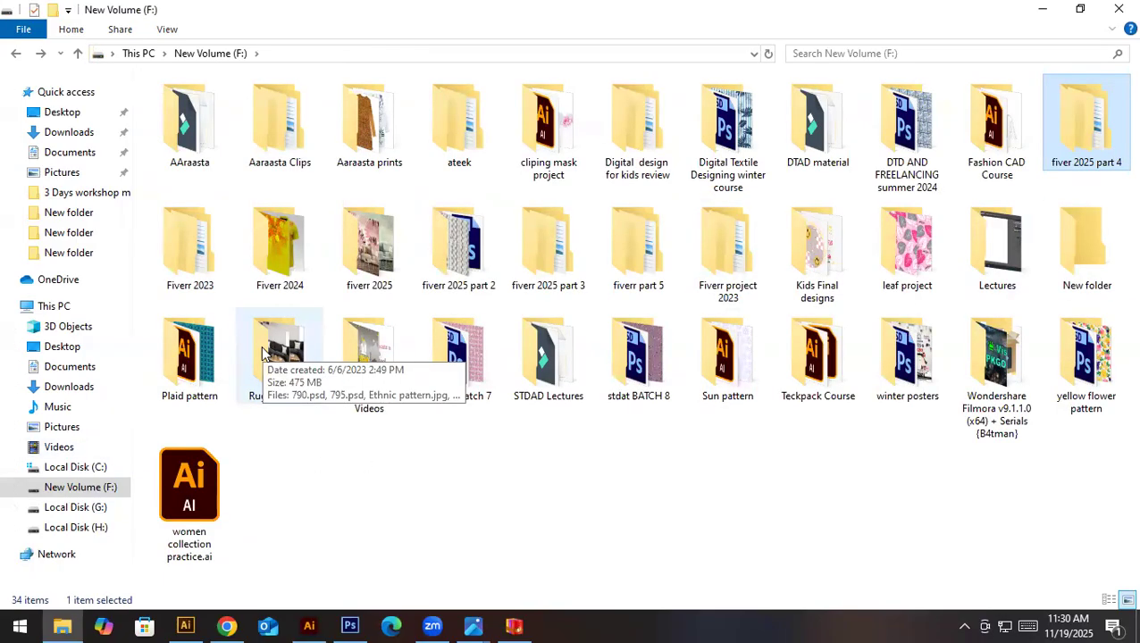
- Browse the fiverr 2025 part 3 folder down to its last projects and look inside Scarf project 6 designs
left_click(556, 271)
double_click(556, 270)
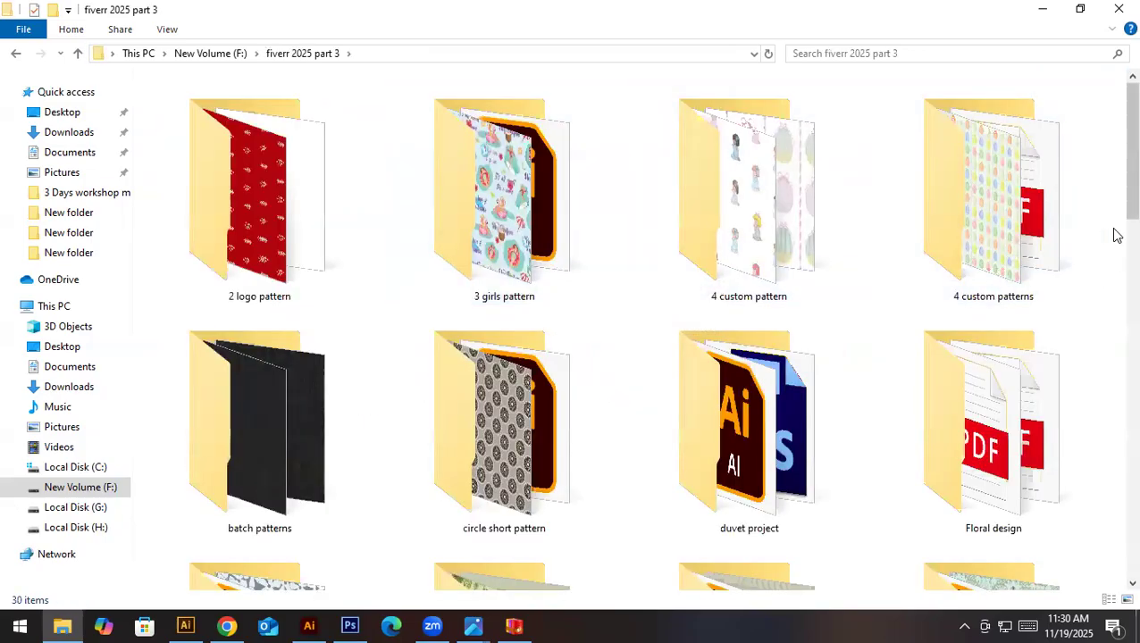
left_click_drag(1113, 205, 1115, 564)
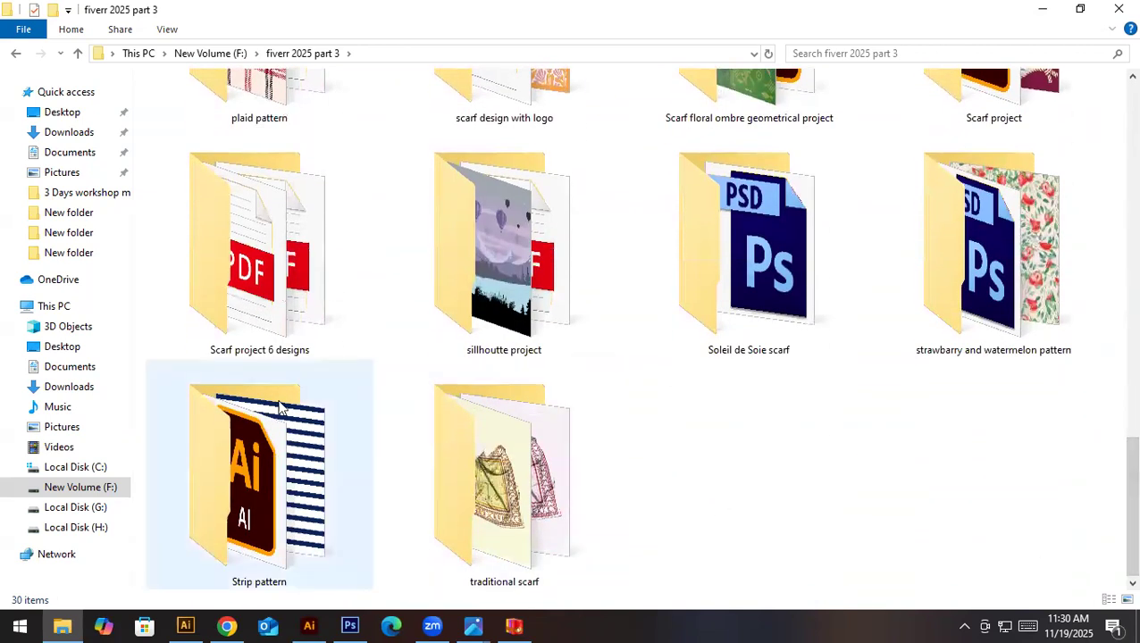
left_click(256, 340)
double_click(256, 340)
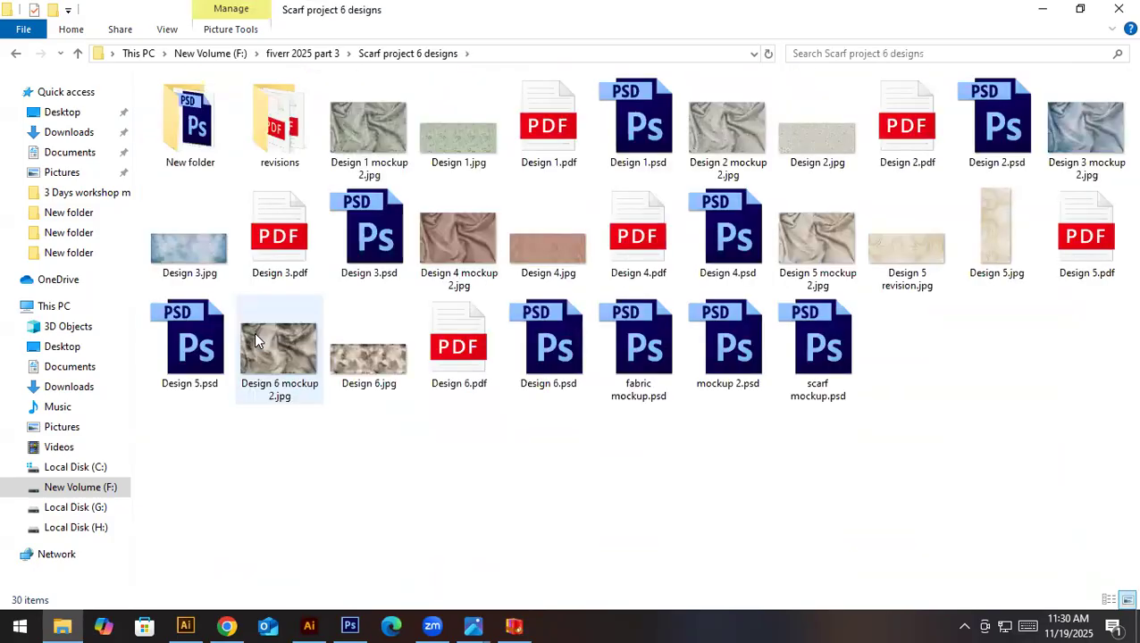
key("alt+Left")
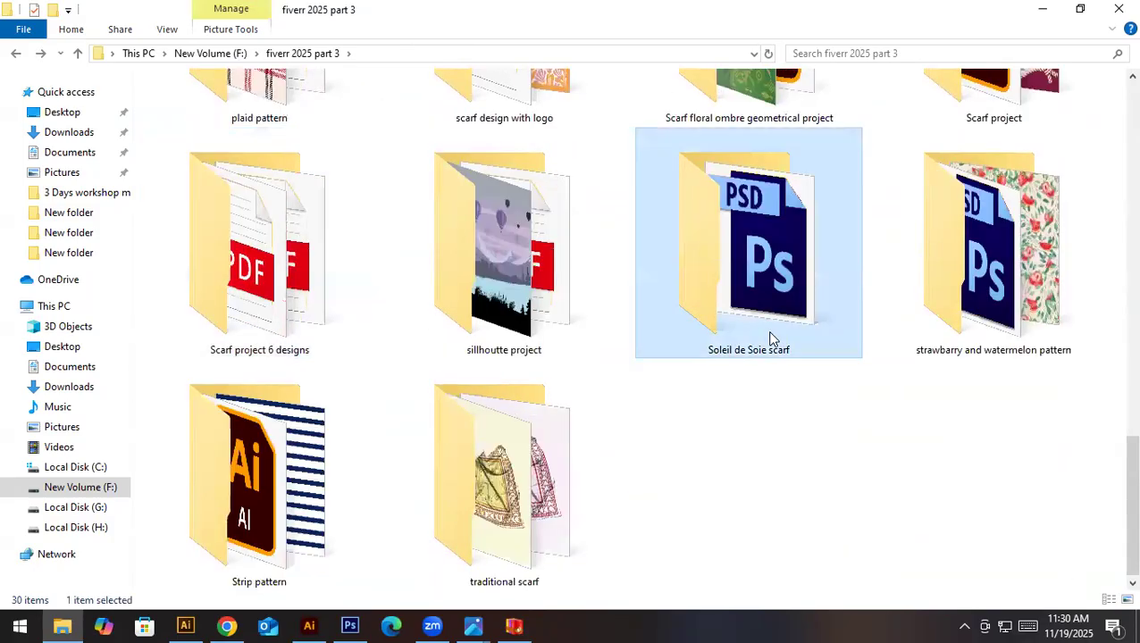
- Open the final final final folder nested within New folder of the Soleil de Soie scarf project
double_click(770, 338)
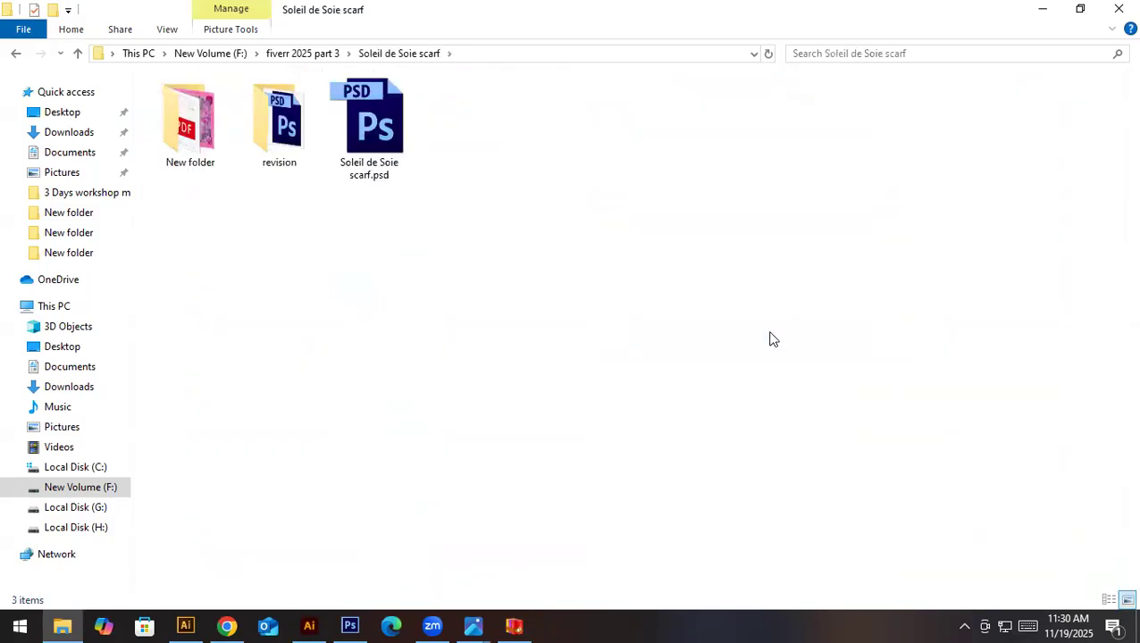
double_click(215, 162)
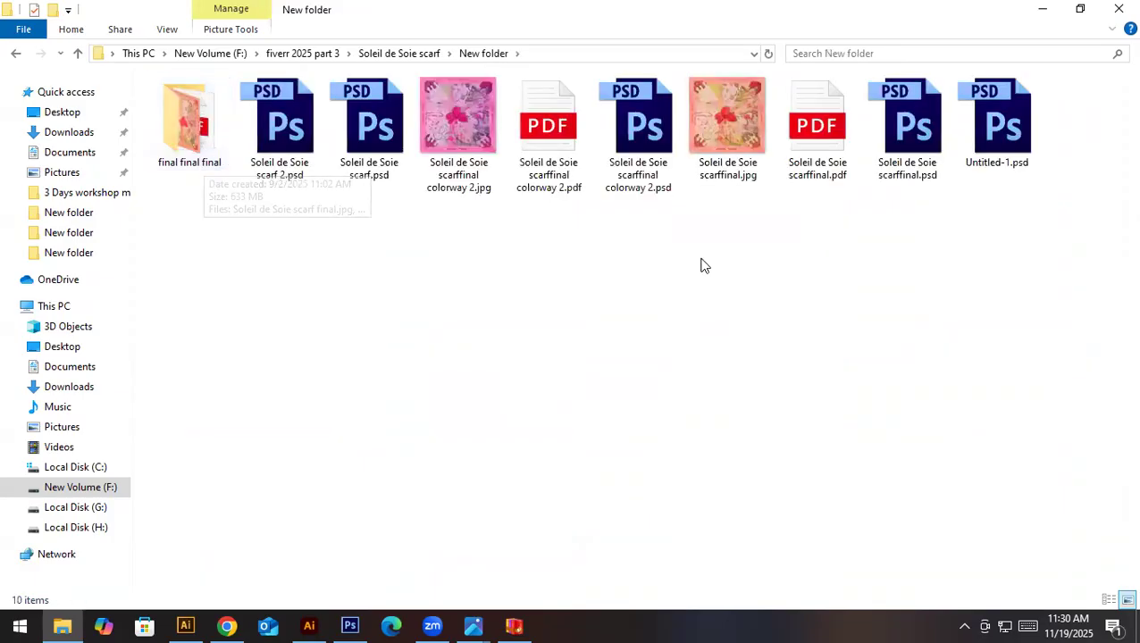
double_click(175, 138)
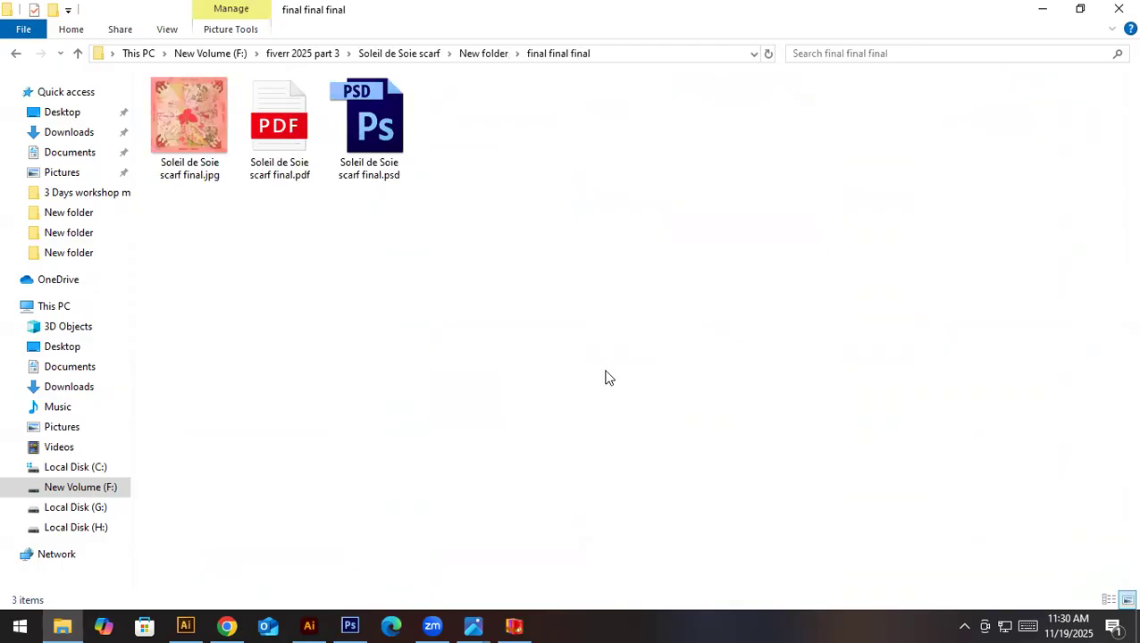
- Close the BreeZip archive window and minimize the other open windows to reach the desktop
left_click(74, 623)
left_click(73, 623)
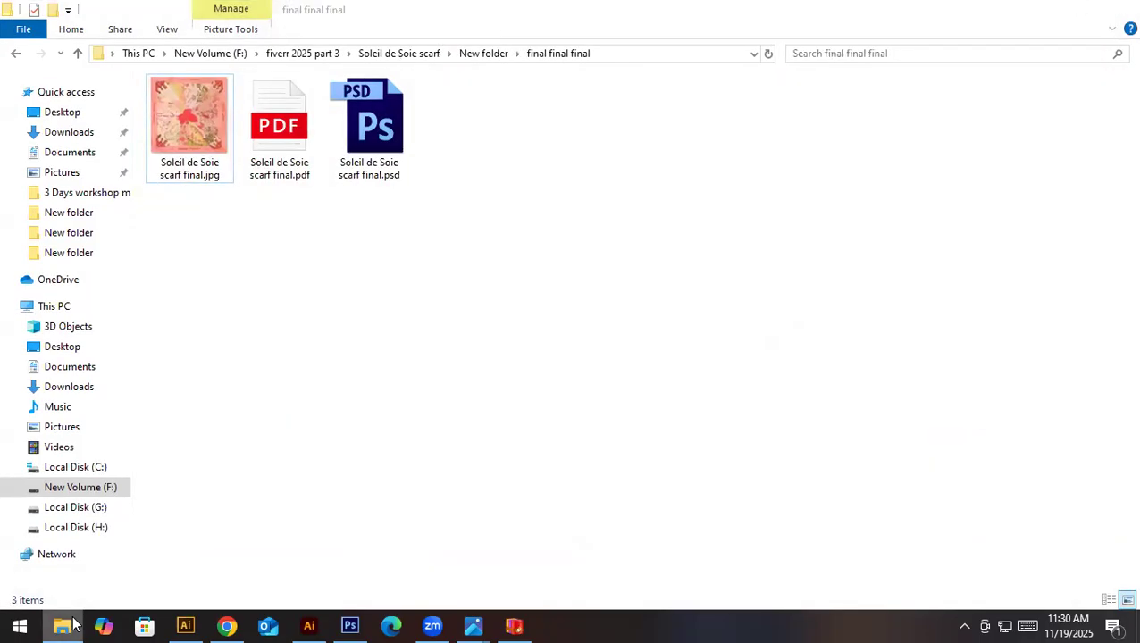
left_click(73, 624)
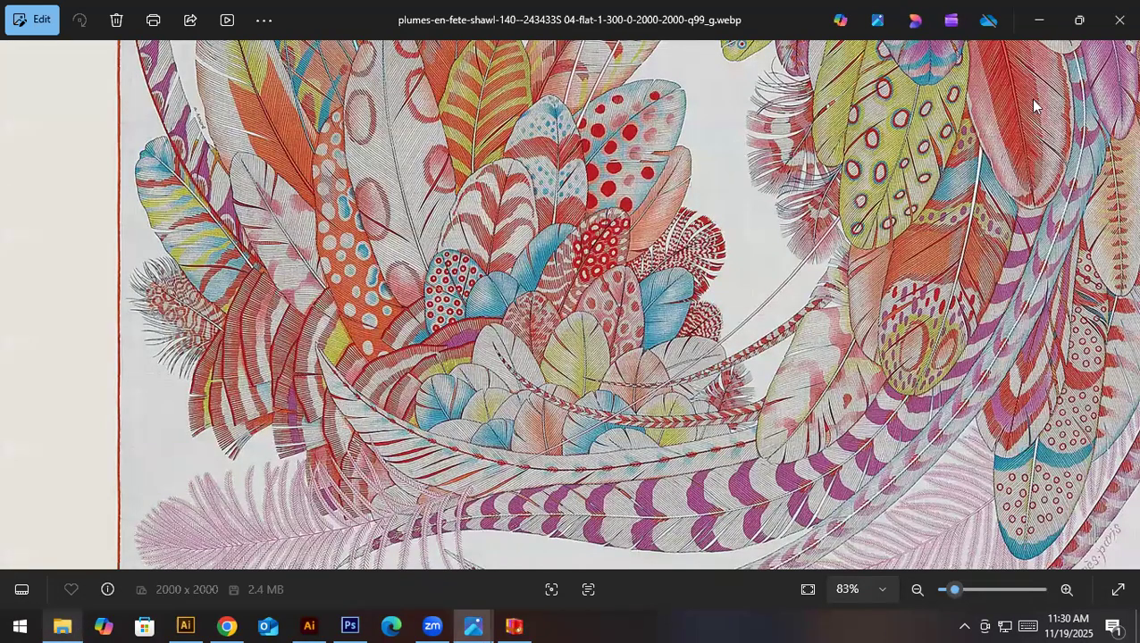
left_click(1051, 16)
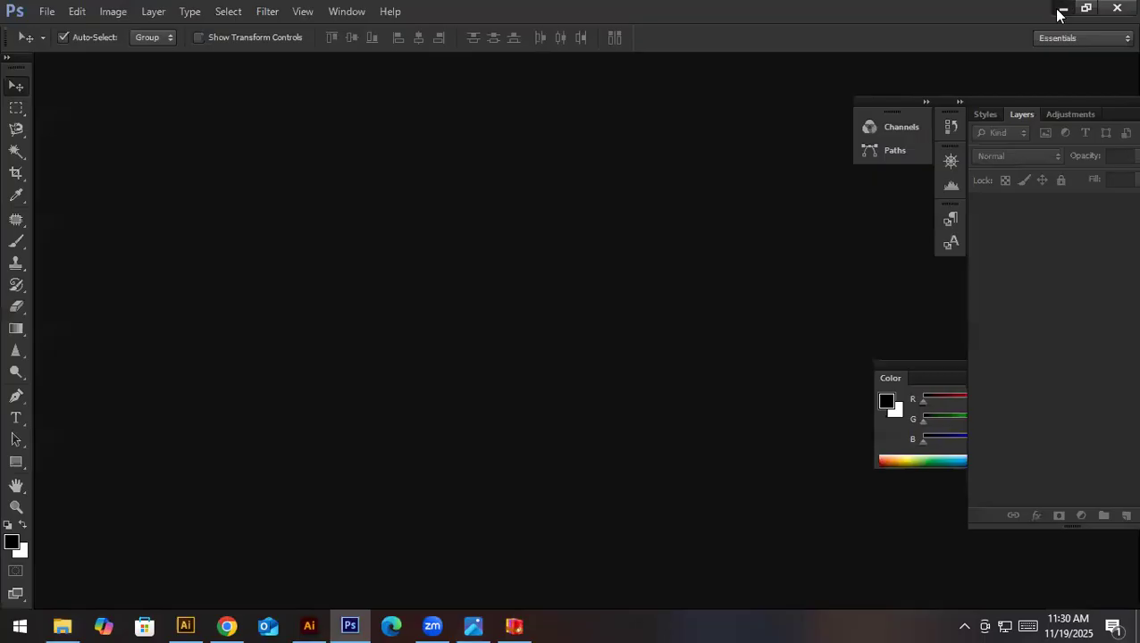
left_click(1059, 14)
left_click(1067, 14)
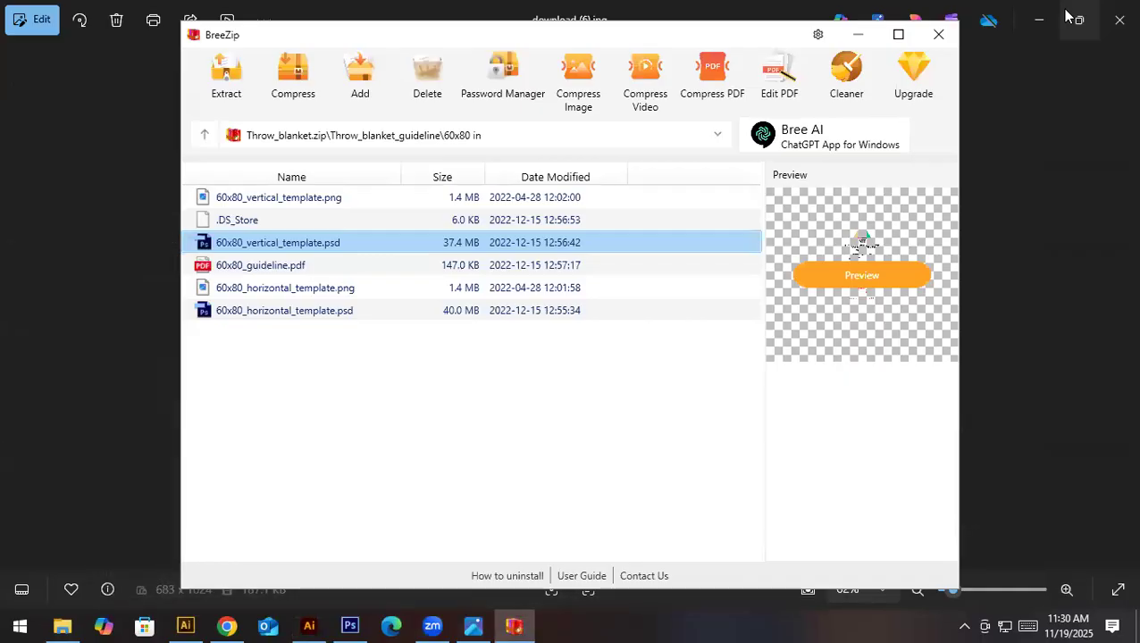
left_click(934, 33)
left_click(1034, 19)
left_click(1062, 9)
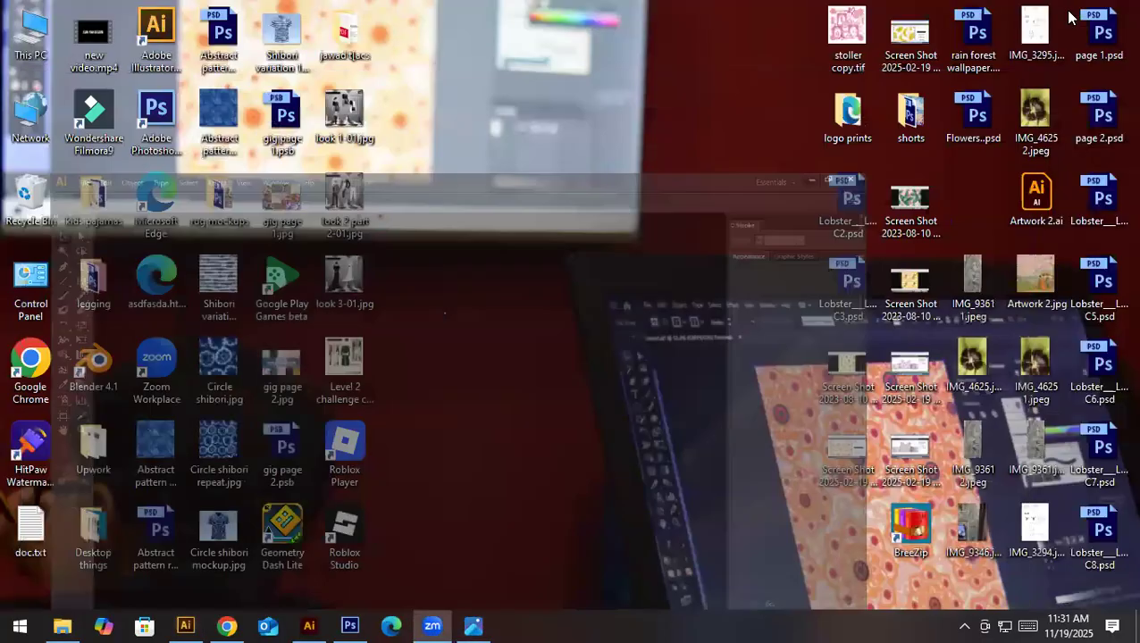
- Open the Downloads folder in a new maximized File Explorer window and look through its older pattern, scarf and mockup files
double_click(32, 40)
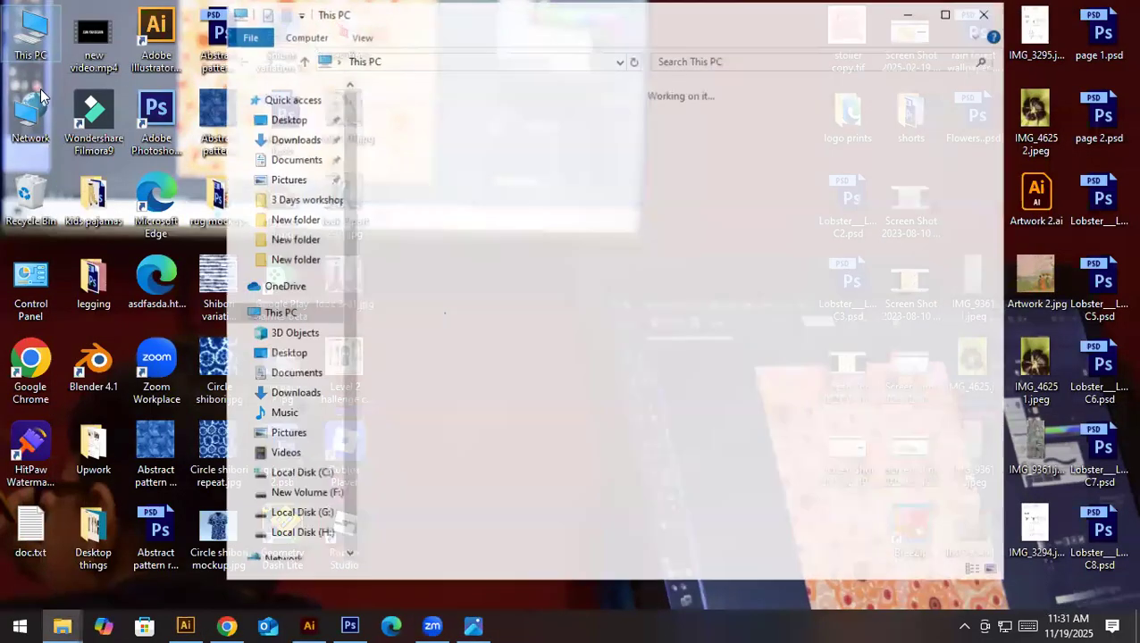
left_click(268, 138)
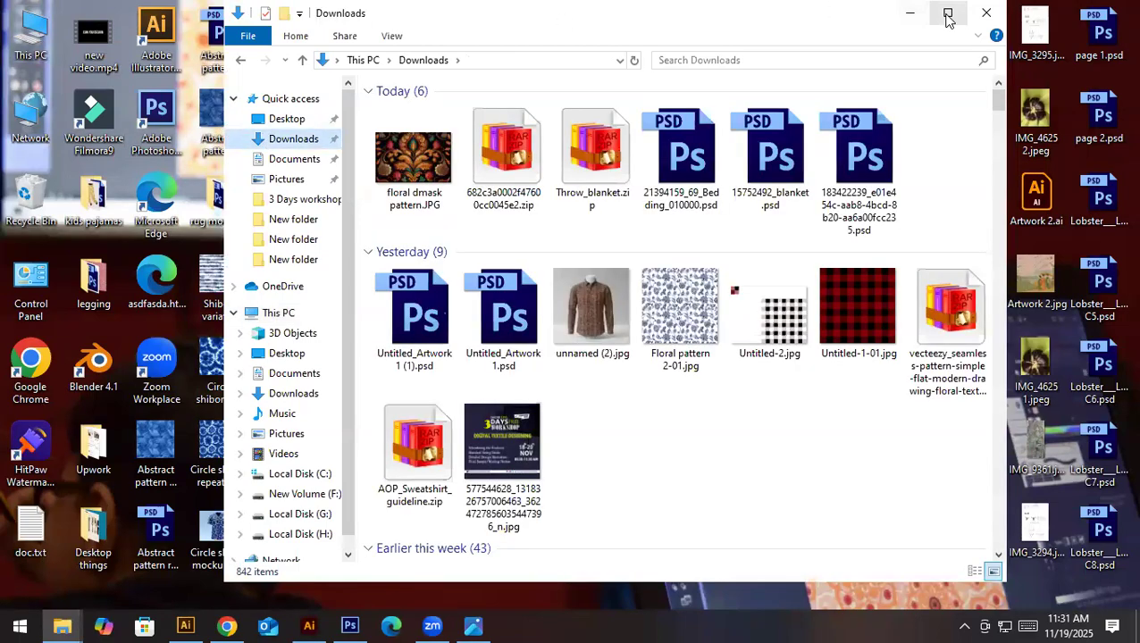
left_click(947, 13)
left_click_drag(1130, 89, 1030, 567)
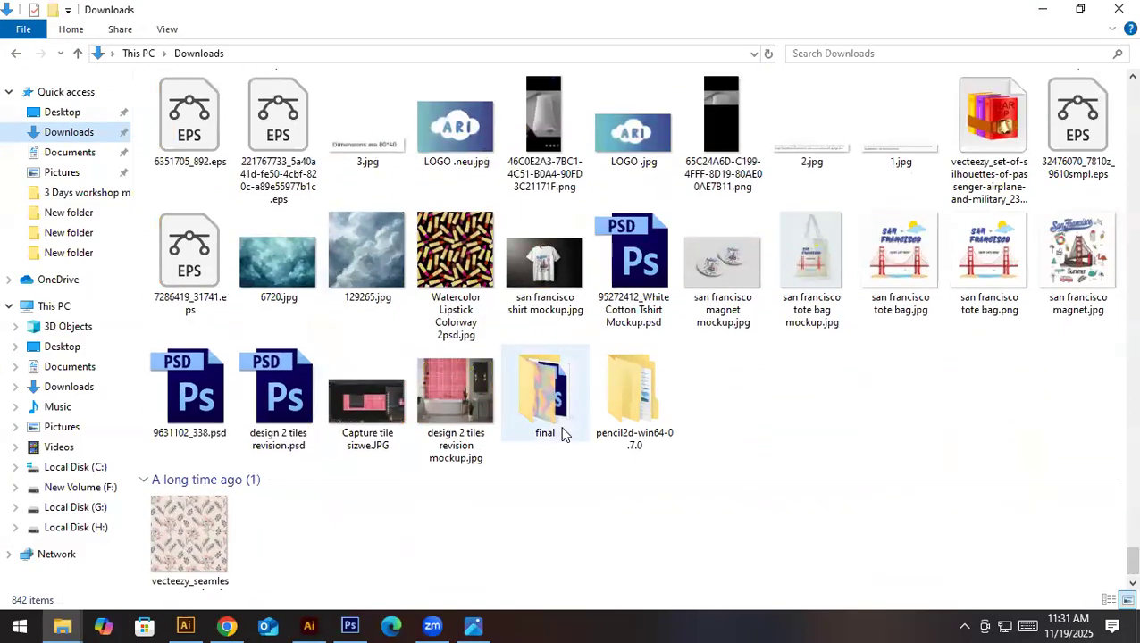
scroll(563, 435, "up", 3)
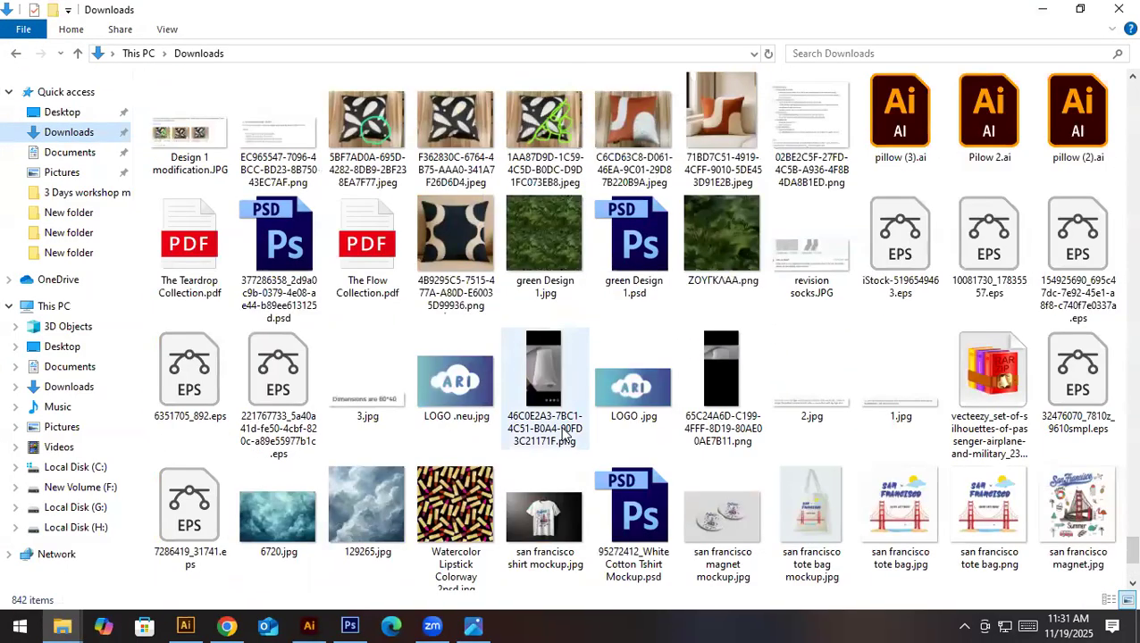
scroll(563, 434, "up", 4)
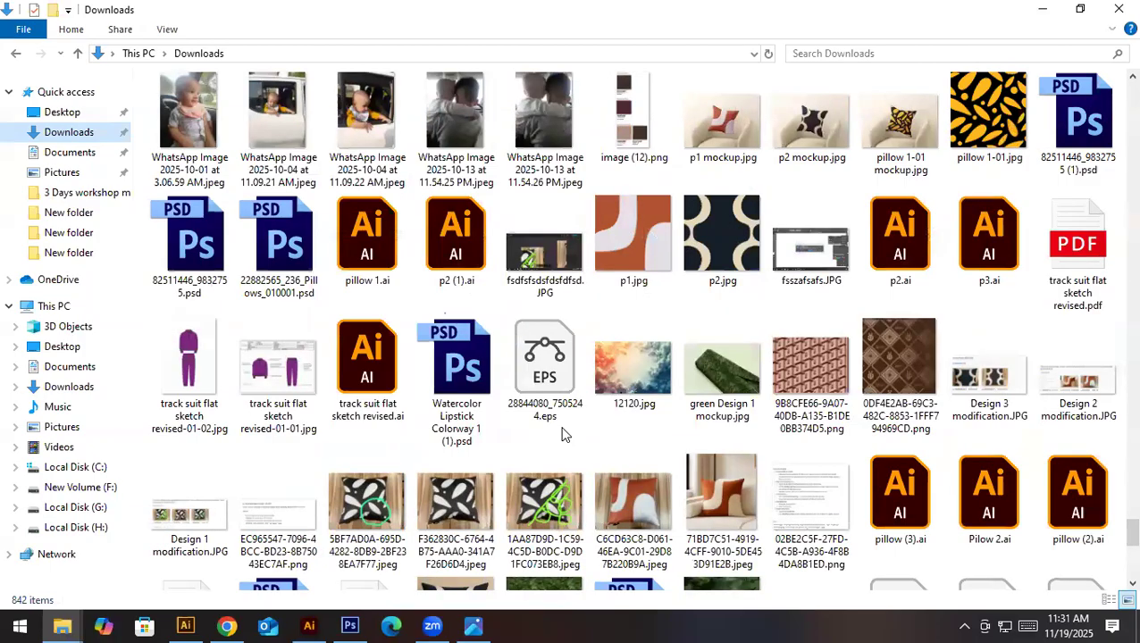
scroll(563, 435, "up", 5)
scroll(562, 435, "up", 5)
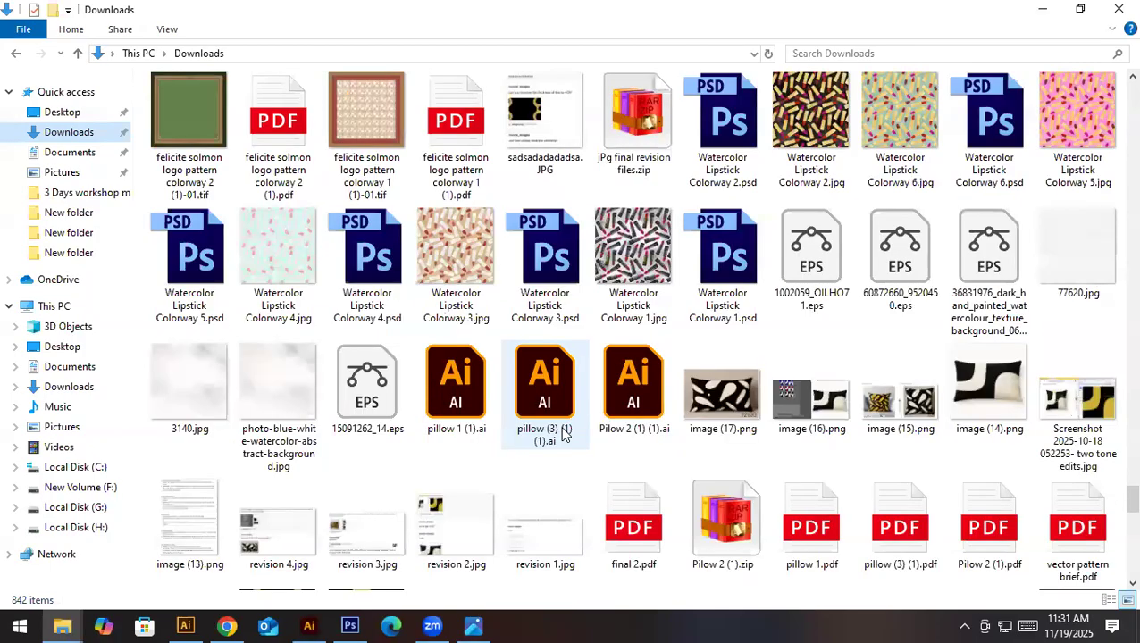
scroll(562, 435, "up", 15)
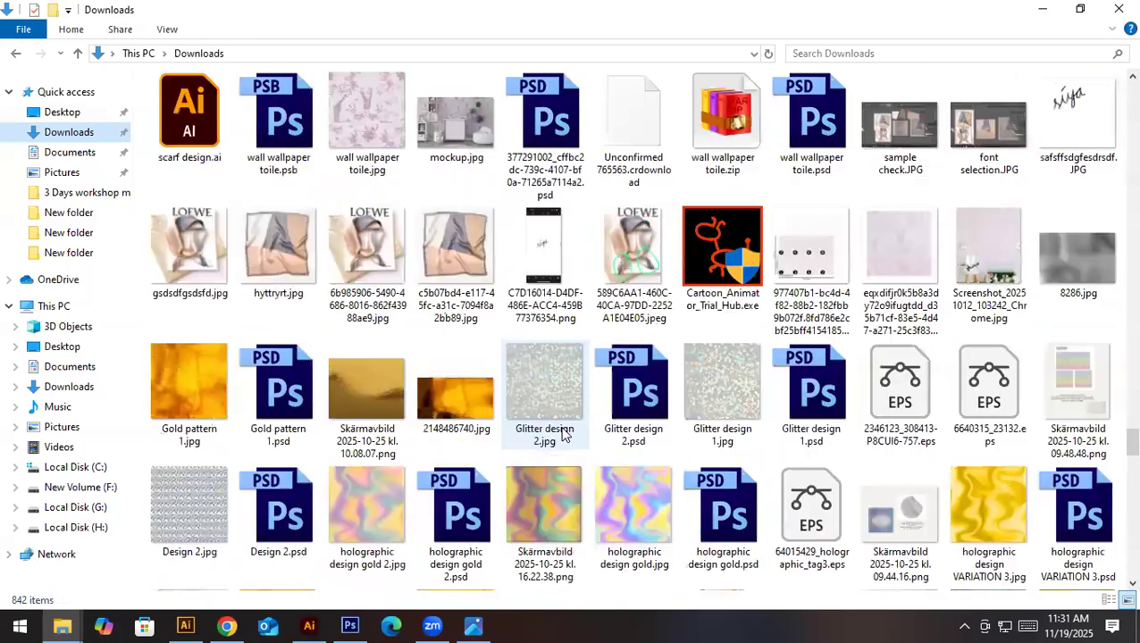
scroll(563, 435, "up", 3)
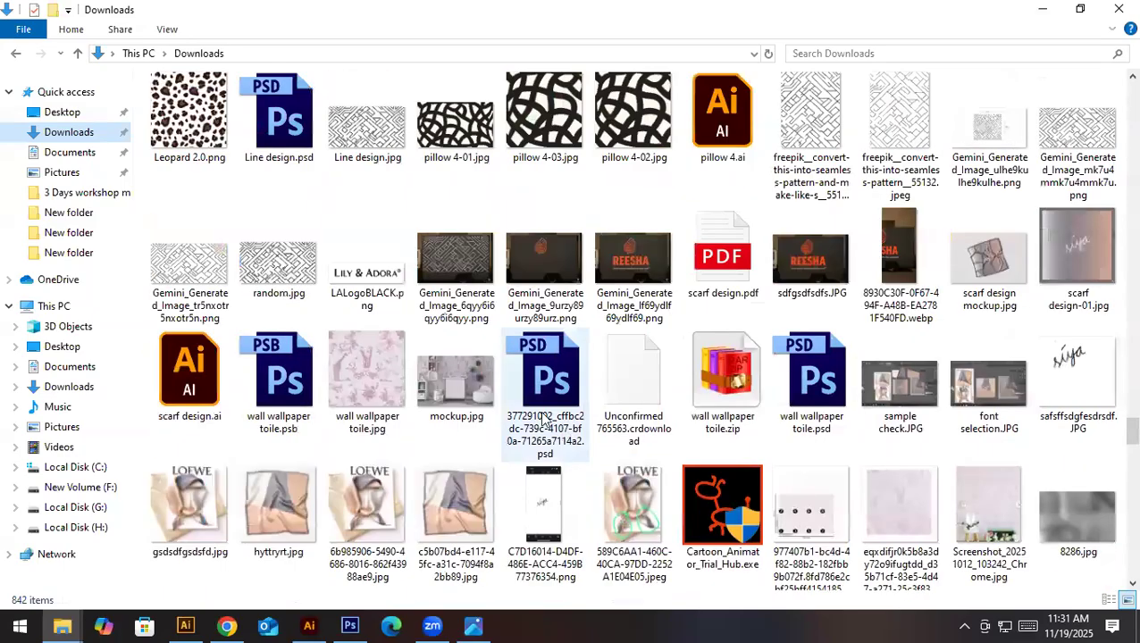
scroll(545, 420, "up", 3)
- Return to the final final final folder and copy the Soleil de Soie scarf final.jpg file
left_click(61, 625)
left_click(152, 560)
double_click(200, 143)
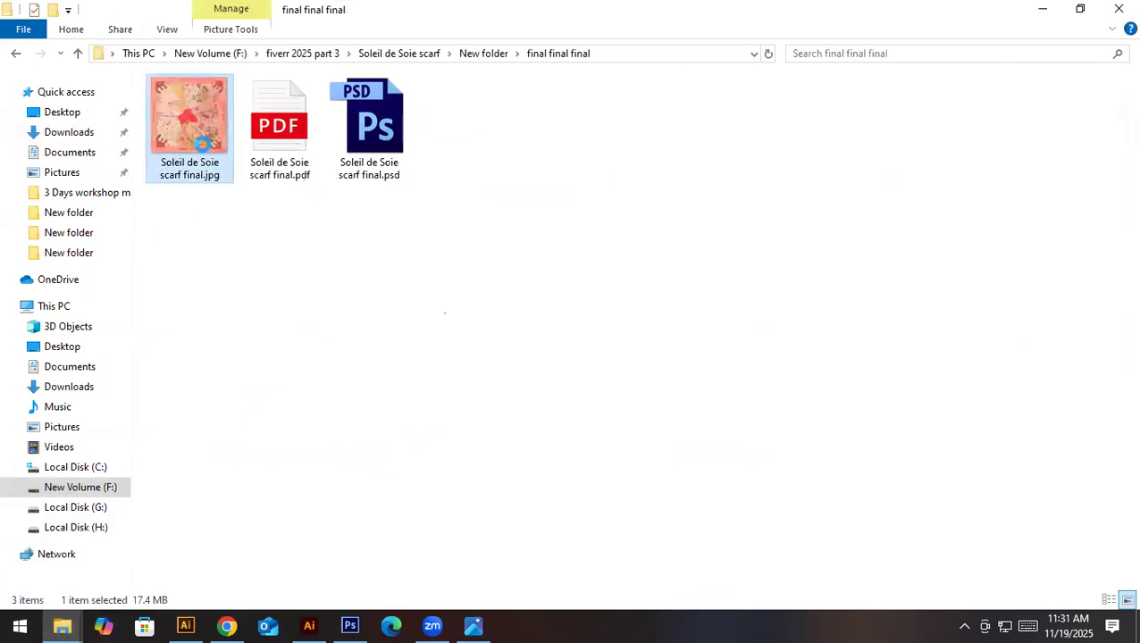
right_click(202, 143)
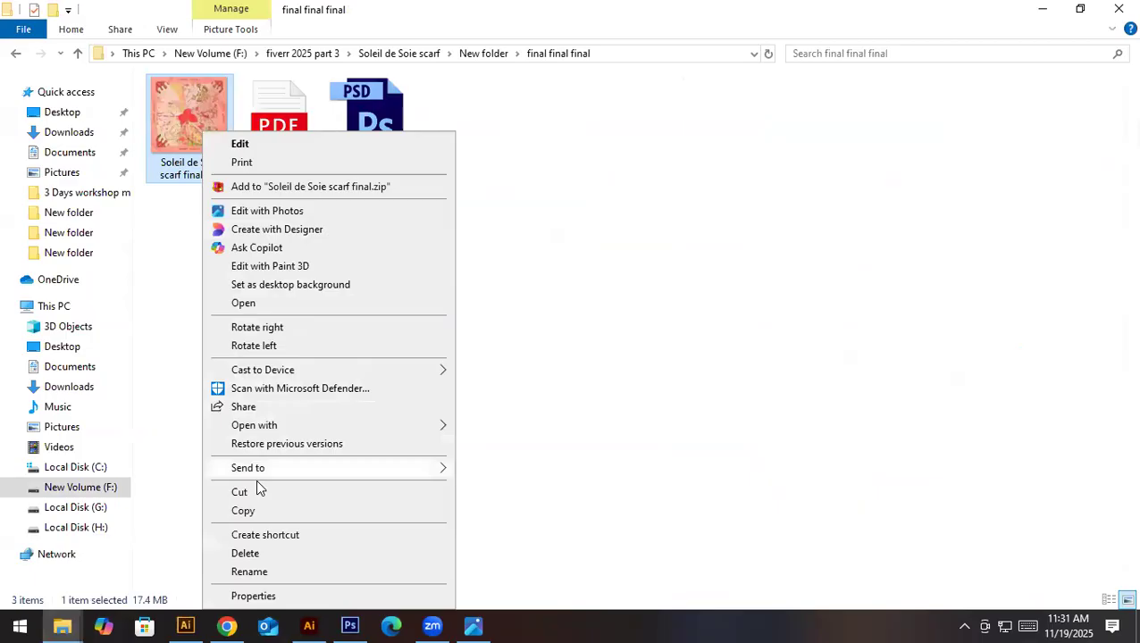
left_click(250, 509)
- Switch to Chrome and load the Google home page in the existing search results tab
left_click(227, 625)
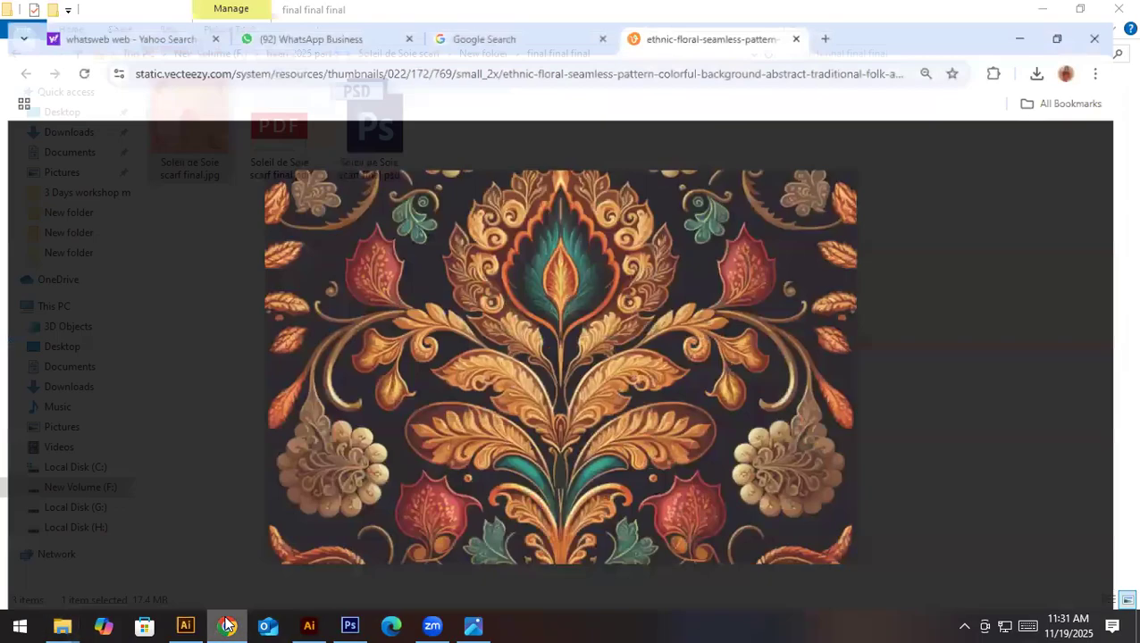
left_click(523, 18)
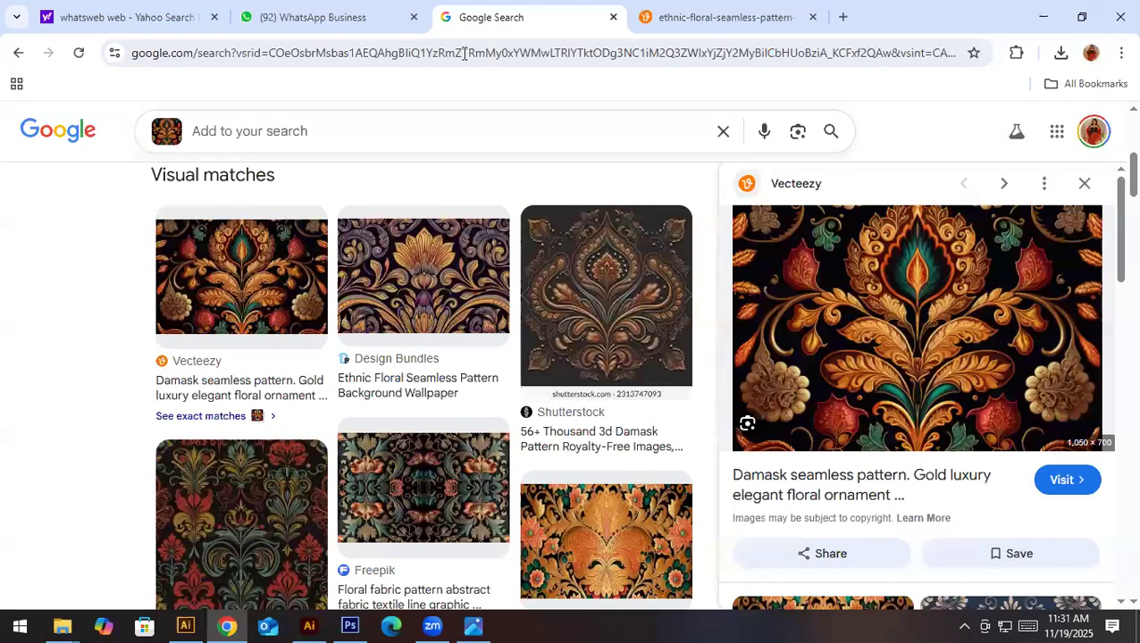
left_click(464, 52)
type("go")
key("Return")
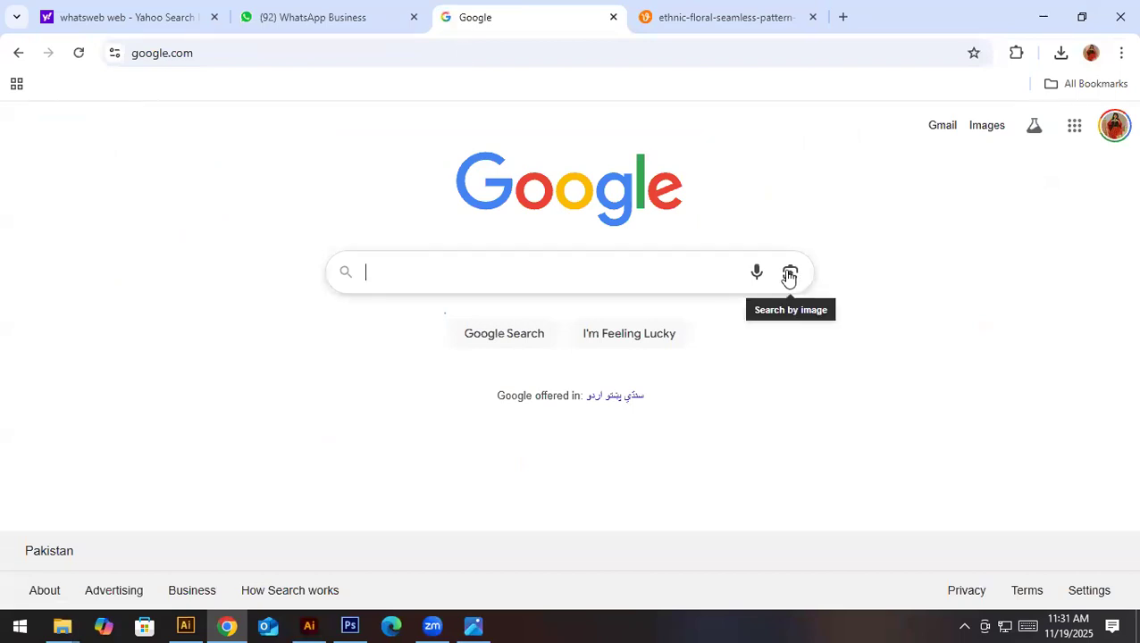
- Run a Google Lens image search with the copied Soleil de Soie scarf final.jpg file
left_click(789, 274)
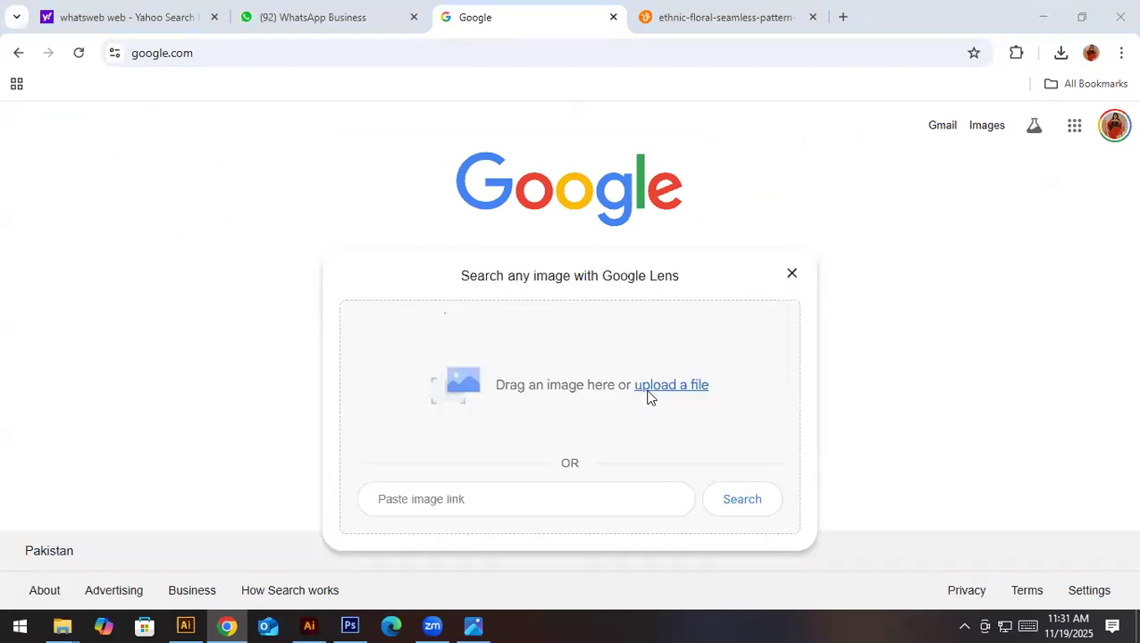
left_click(647, 396)
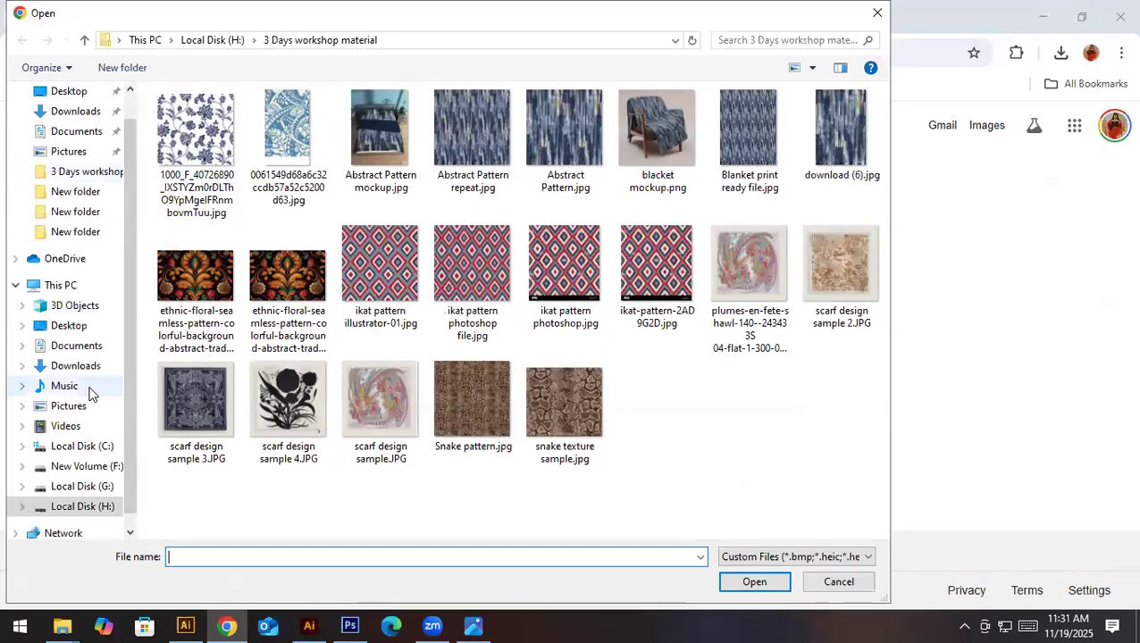
scroll(94, 366, "up", 1)
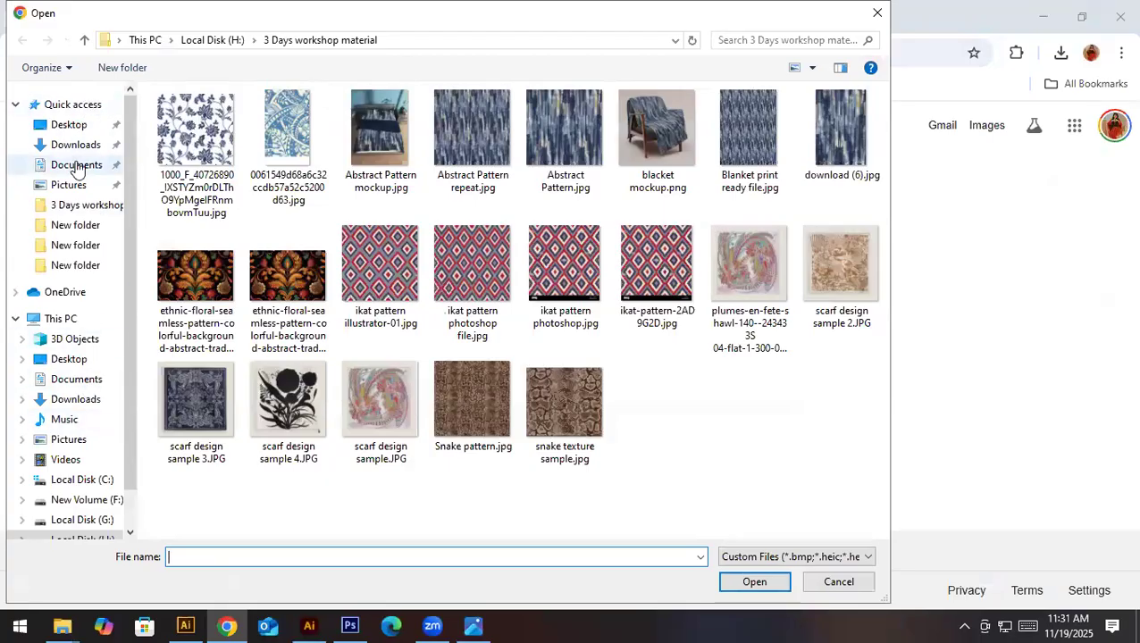
key("ctrl+v")
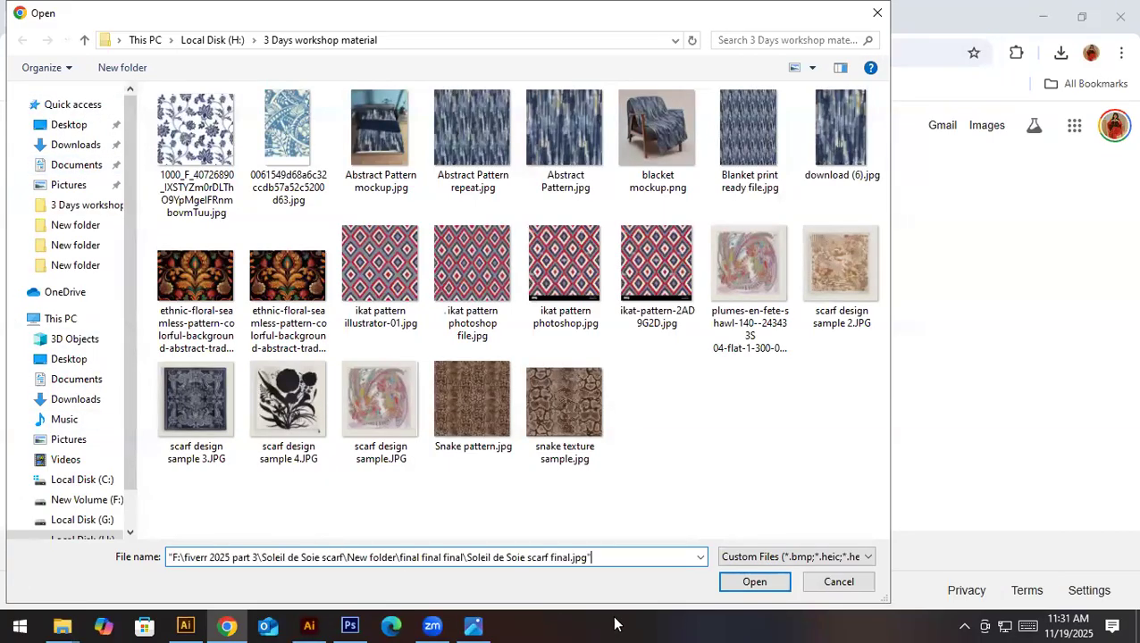
left_click(728, 590)
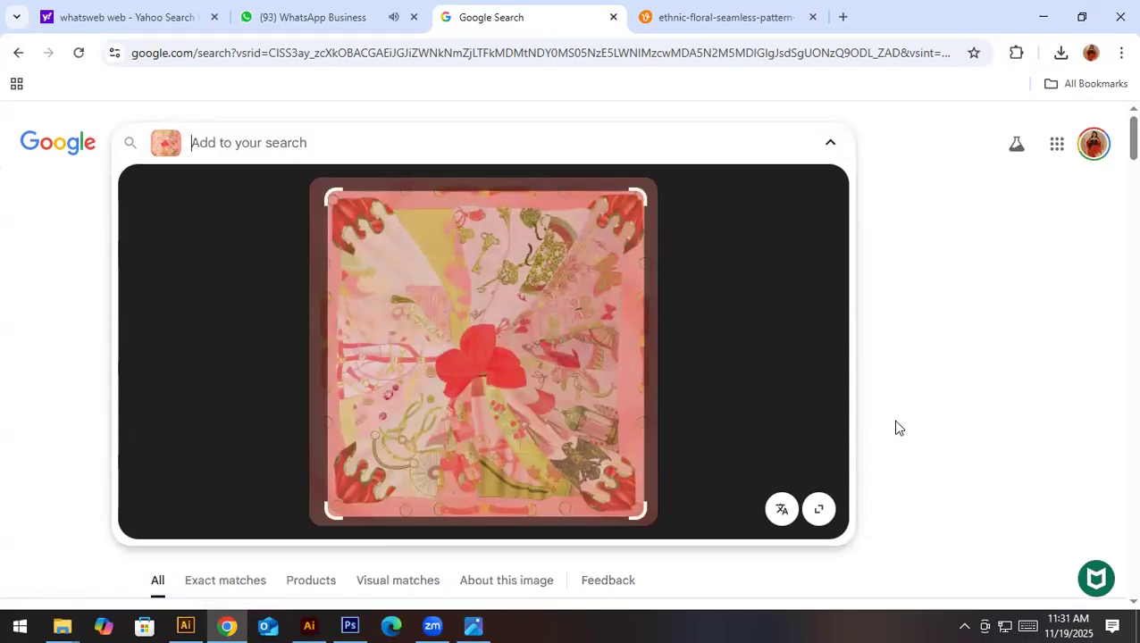
- Look through the visual matches for the uploaded scarf image
scroll(898, 428, "down", 5)
scroll(898, 428, "down", 2)
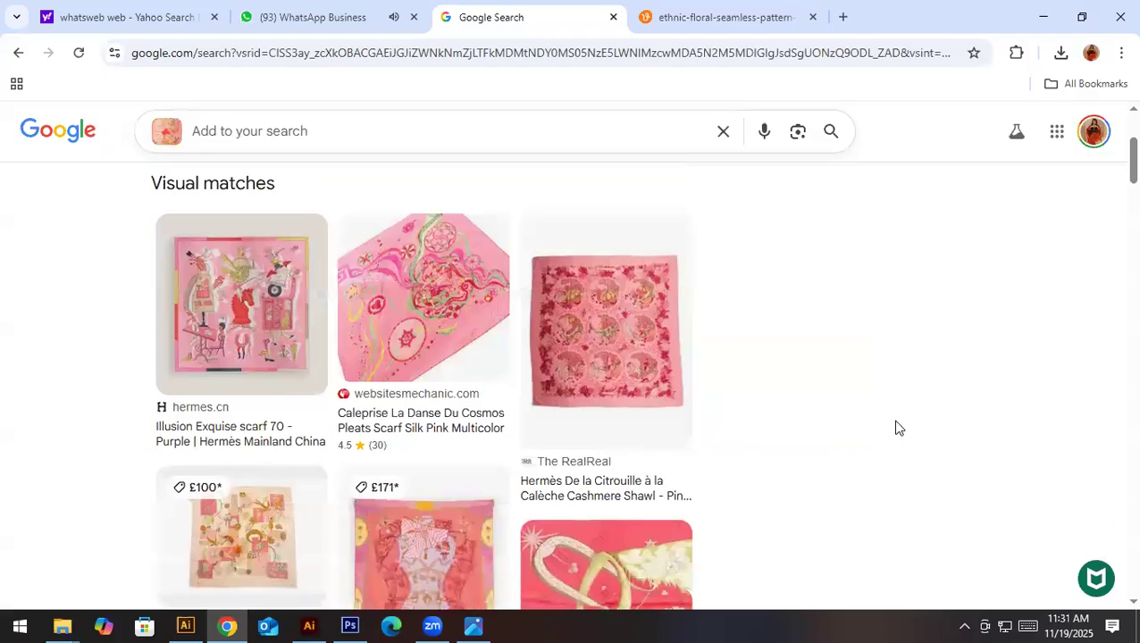
scroll(897, 428, "down", 2)
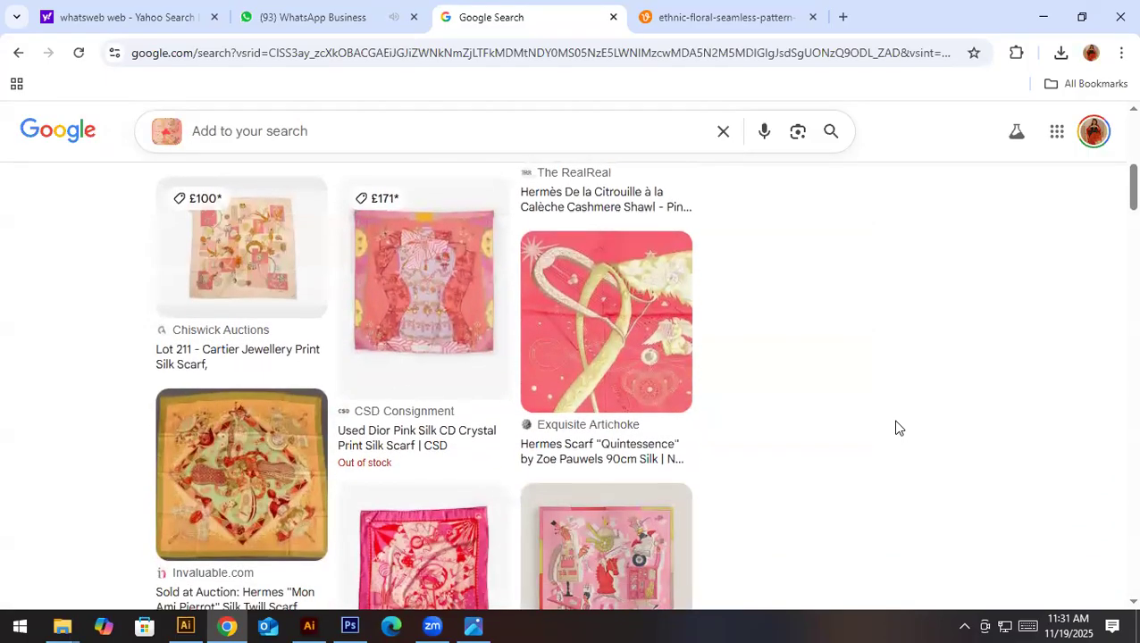
scroll(898, 428, "down", 4)
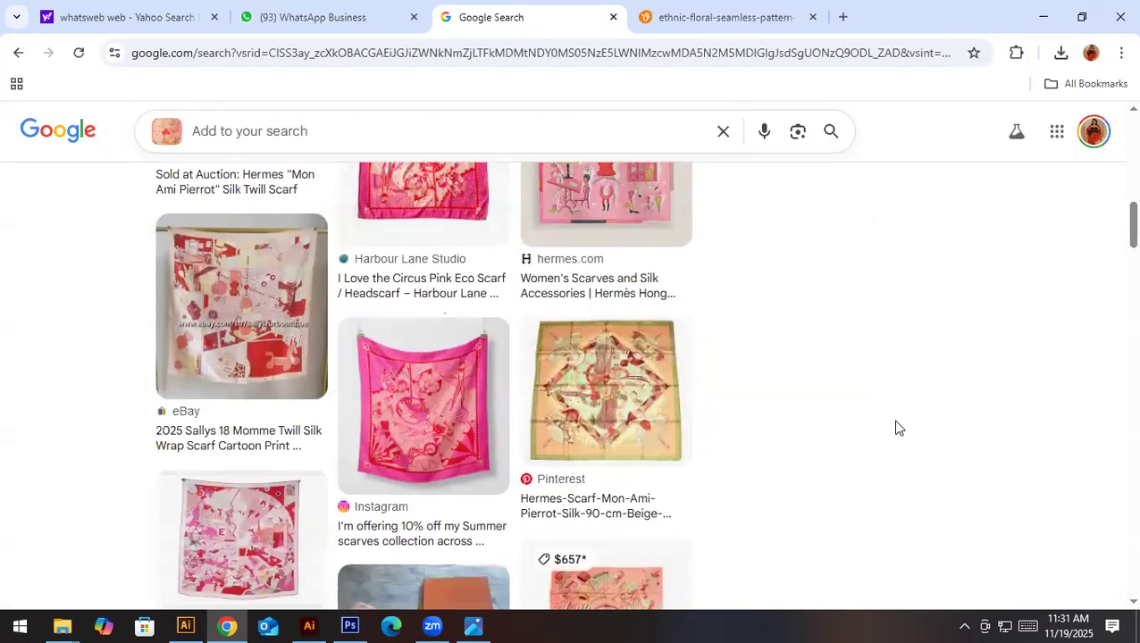
scroll(898, 427, "down", 6)
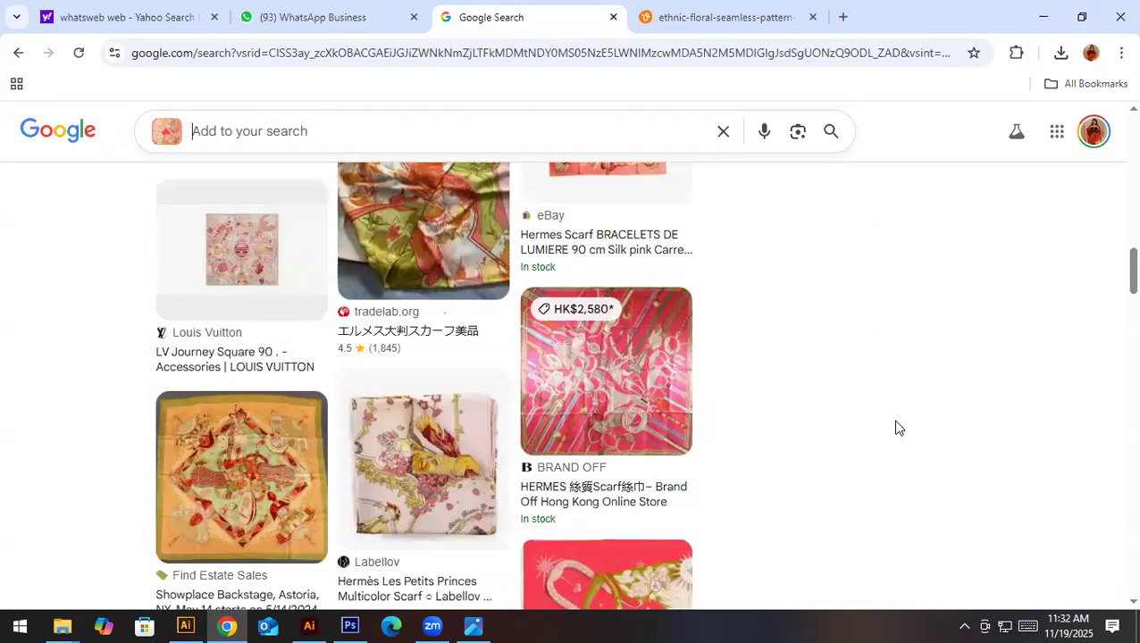
scroll(897, 428, "down", 5)
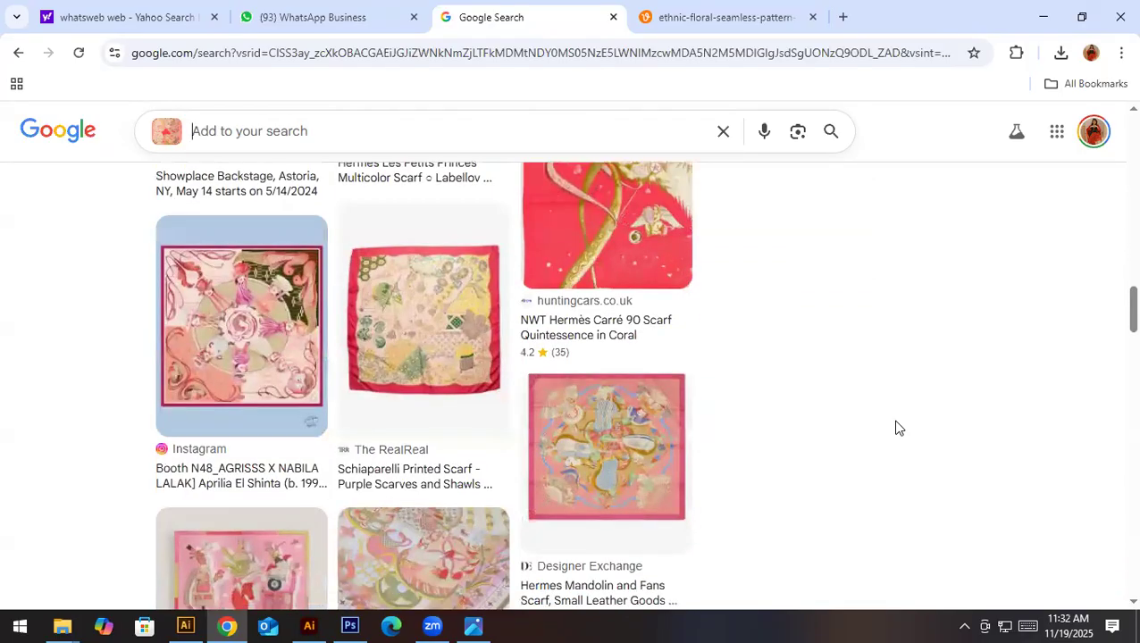
scroll(897, 428, "up", 3)
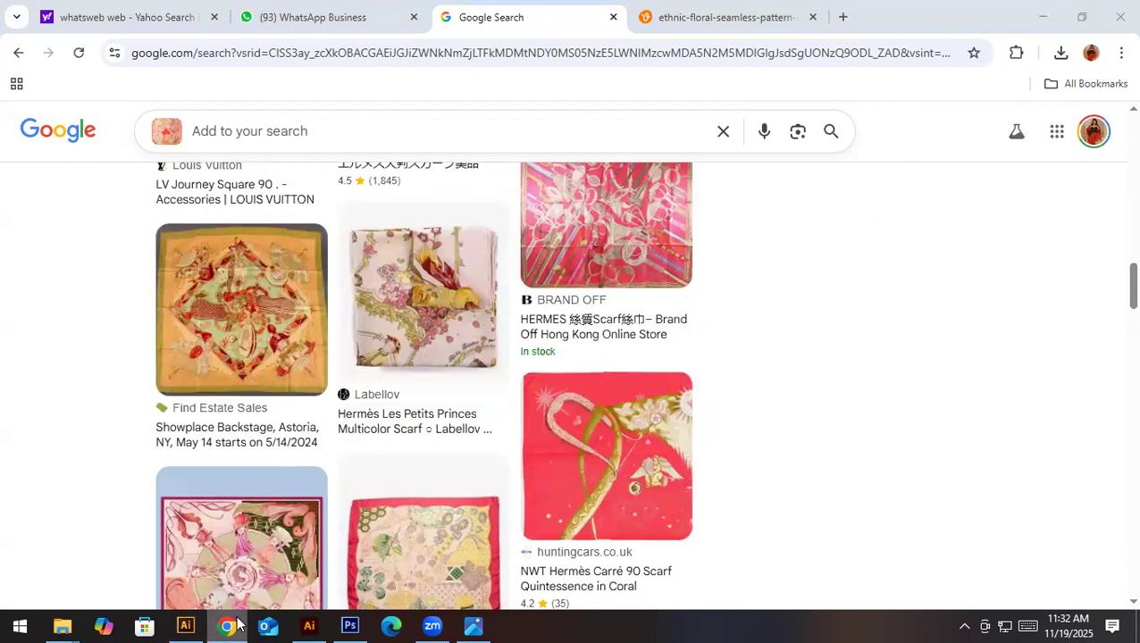
- In File Explorer, copy the words Soleil de Soie from the scarf JPG's file name
left_click(237, 622)
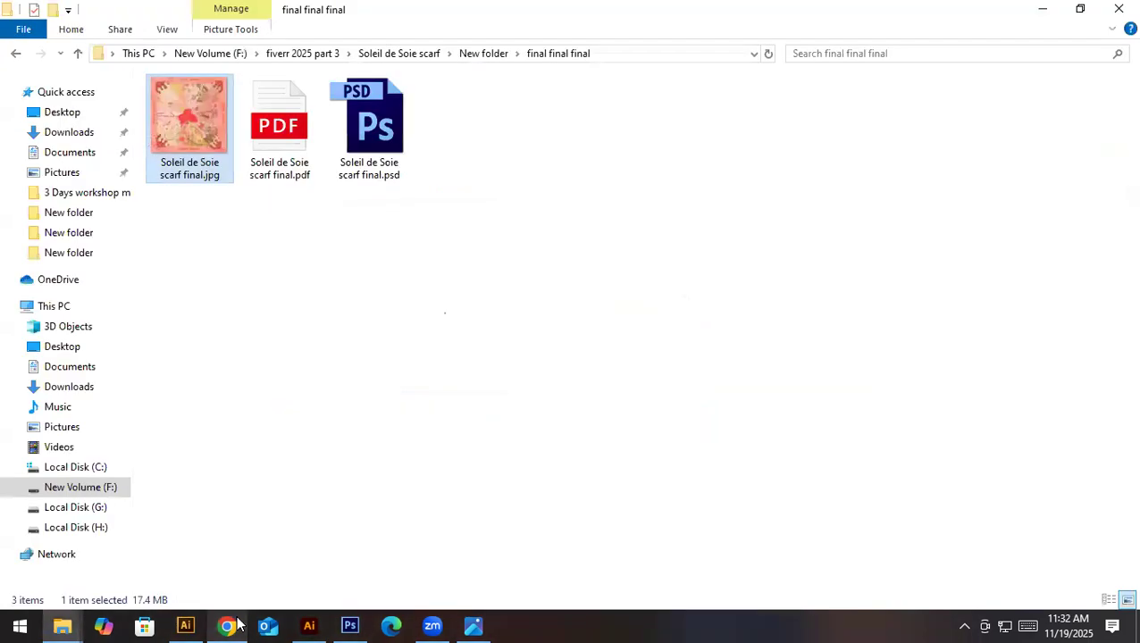
right_click(202, 176)
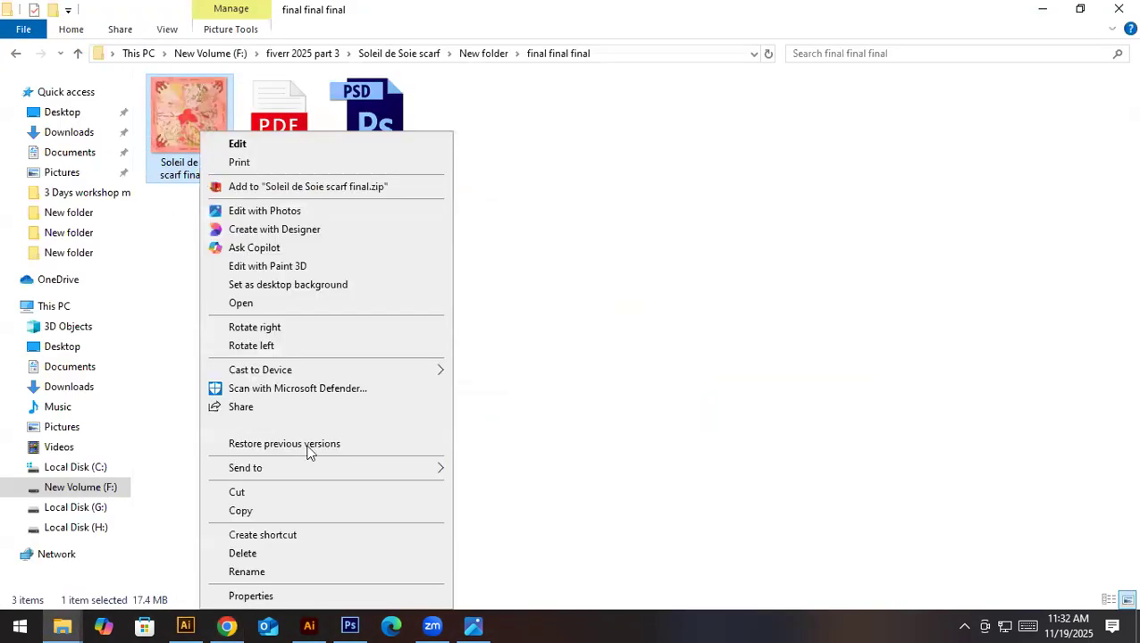
left_click(301, 505)
double_click(211, 162)
right_click(211, 166)
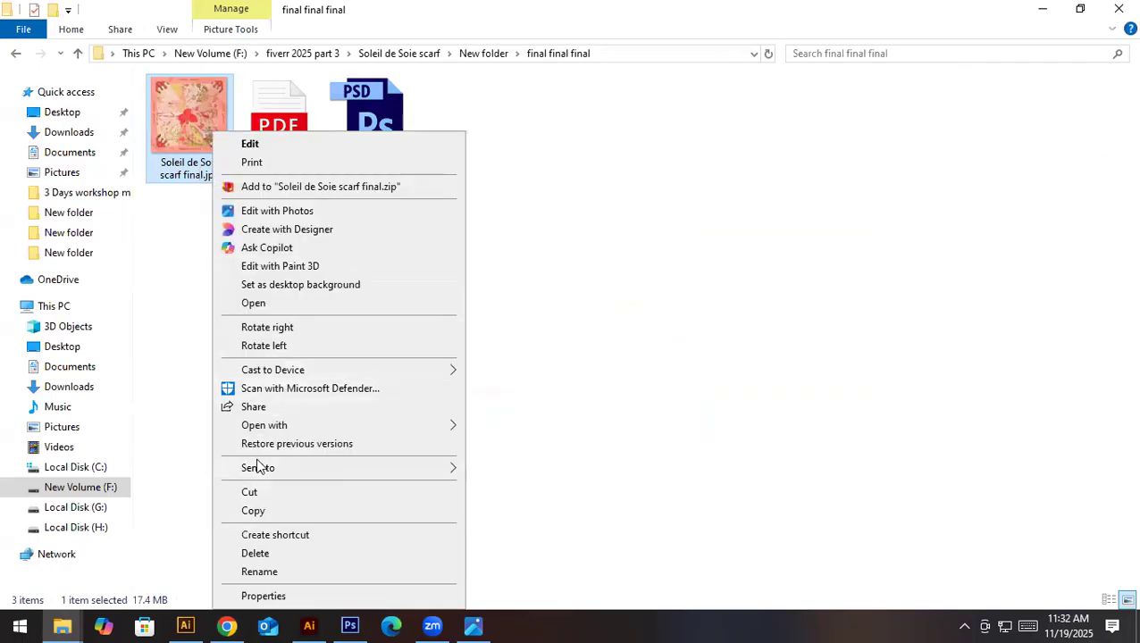
left_click(261, 570)
left_click_drag(207, 161, 66, 163)
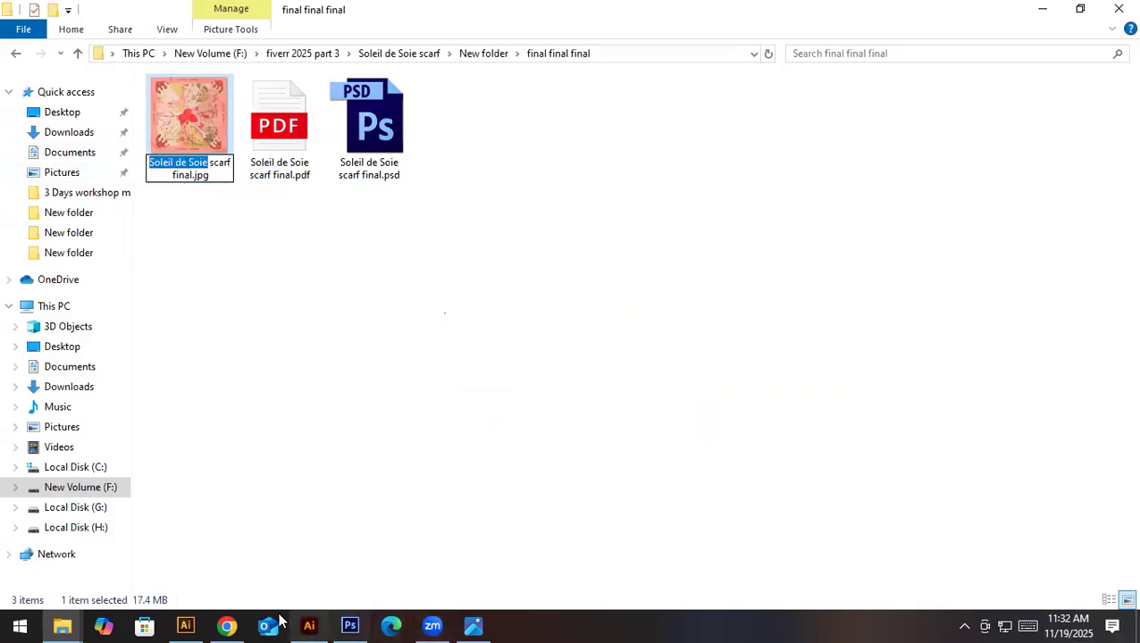
- Return to Chrome and refine the image search with the text Soleil de Soie
left_click(227, 625)
key("ctrl+v")
key("Return")
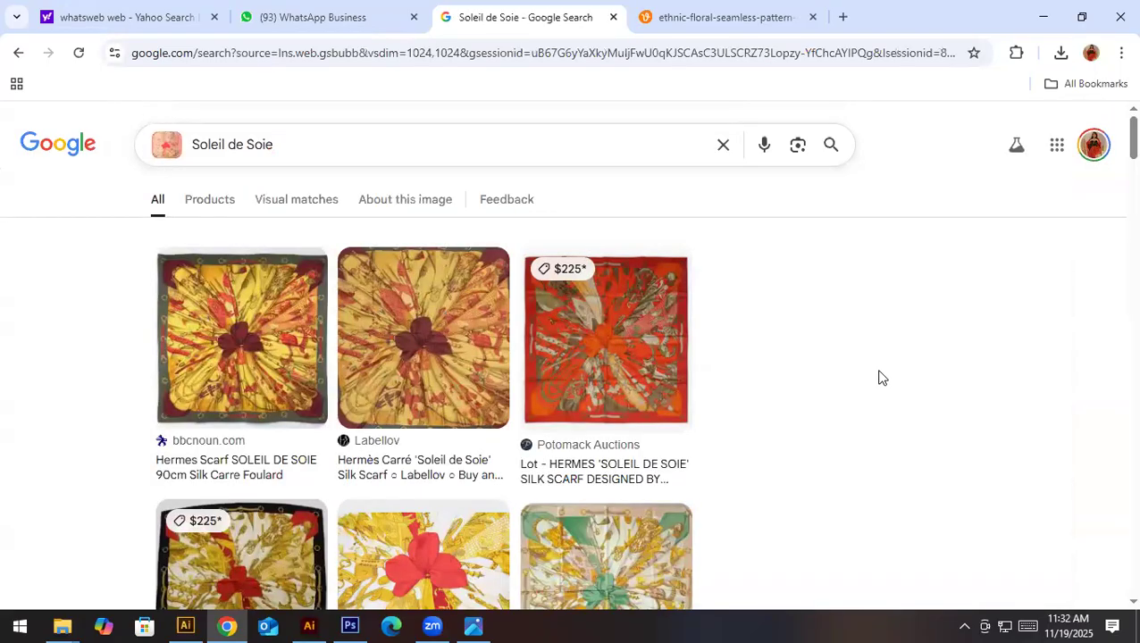
- Examine the Soleil de Soie scarf results in their different colourways, try the bbcnoun.com listing and return to the results
scroll(830, 435, "down", 2)
scroll(830, 435, "down", 3)
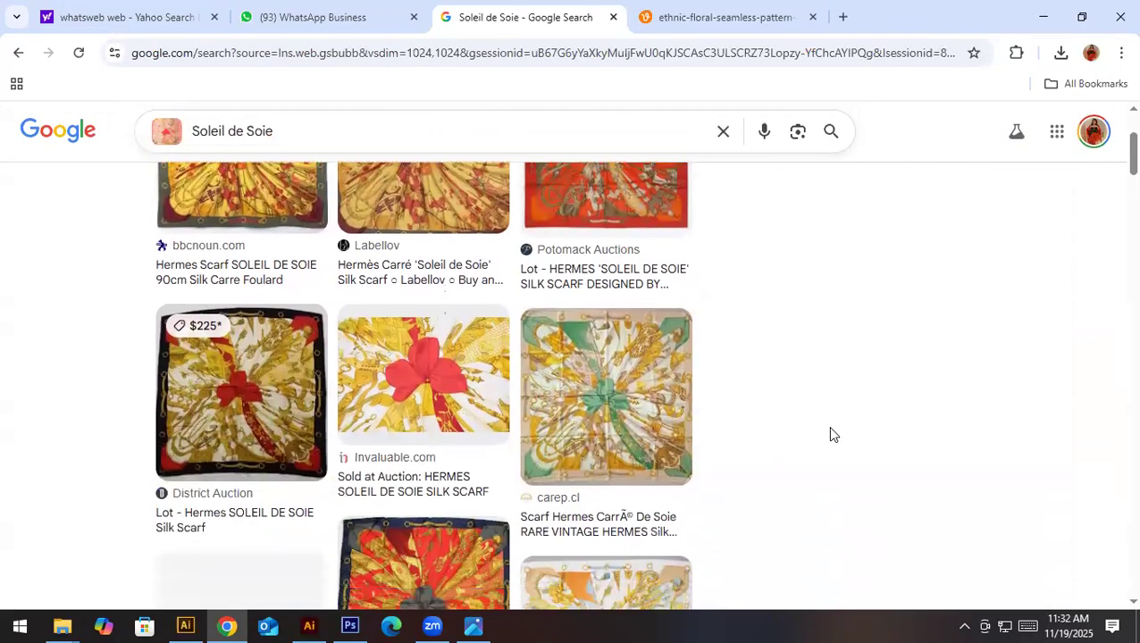
scroll(830, 435, "down", 3)
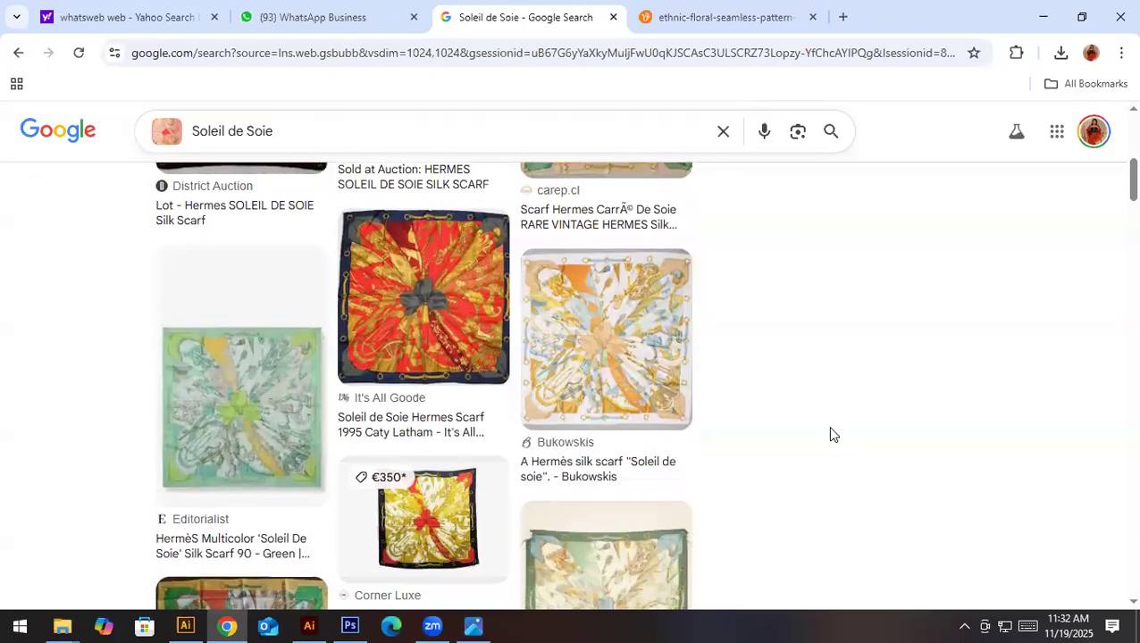
scroll(830, 435, "down", 4)
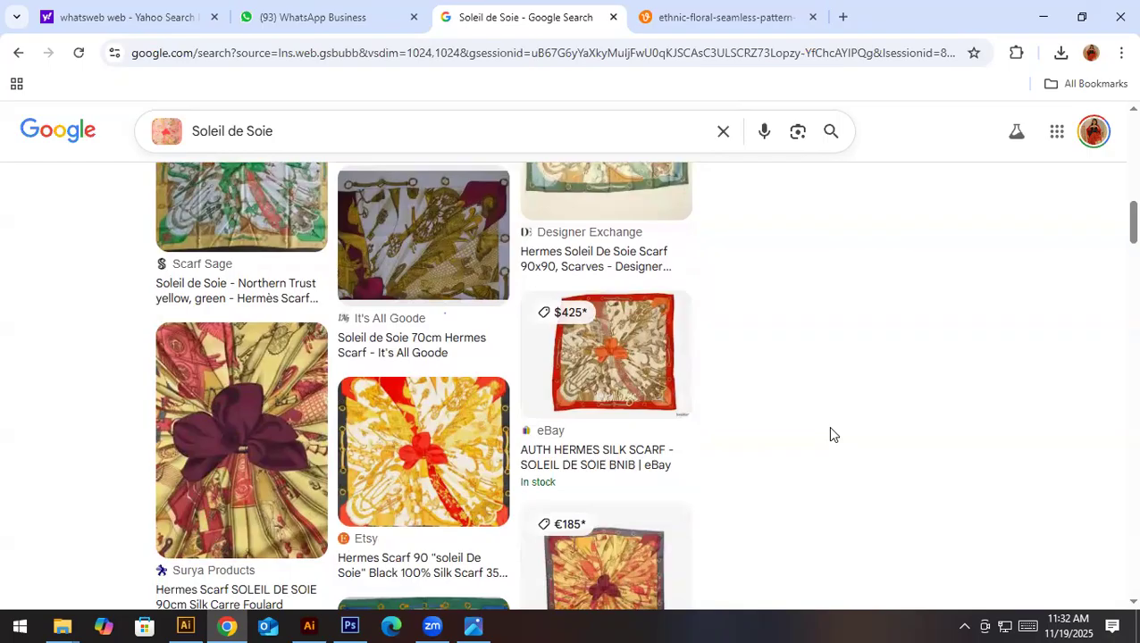
scroll(829, 435, "down", 3)
scroll(829, 435, "down", 2)
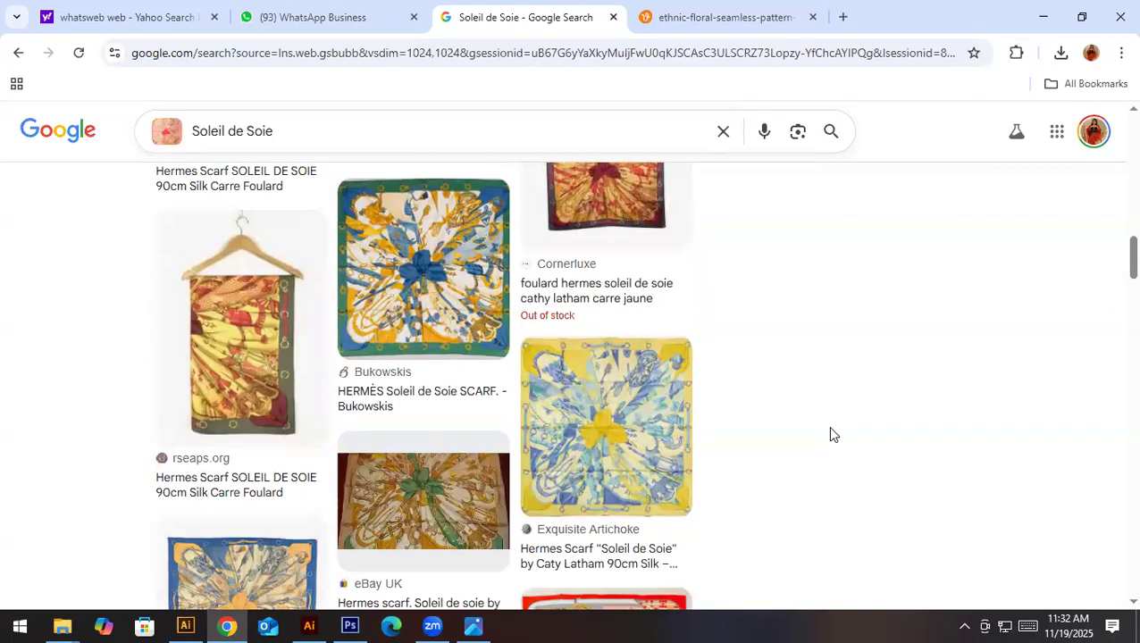
scroll(829, 435, "down", 3)
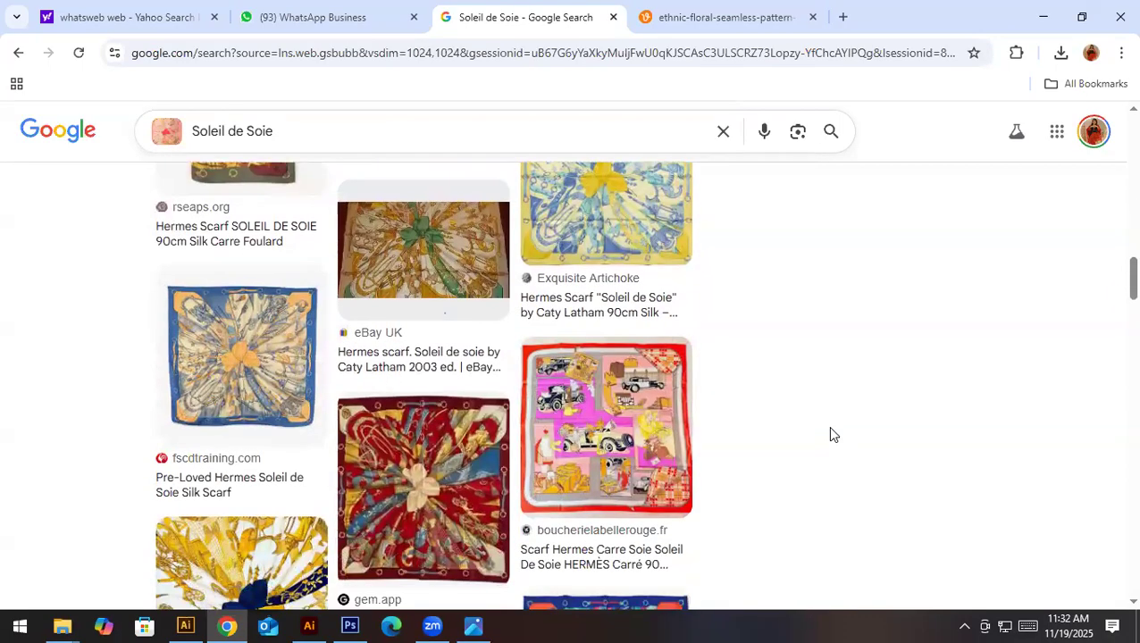
scroll(829, 435, "up", 10)
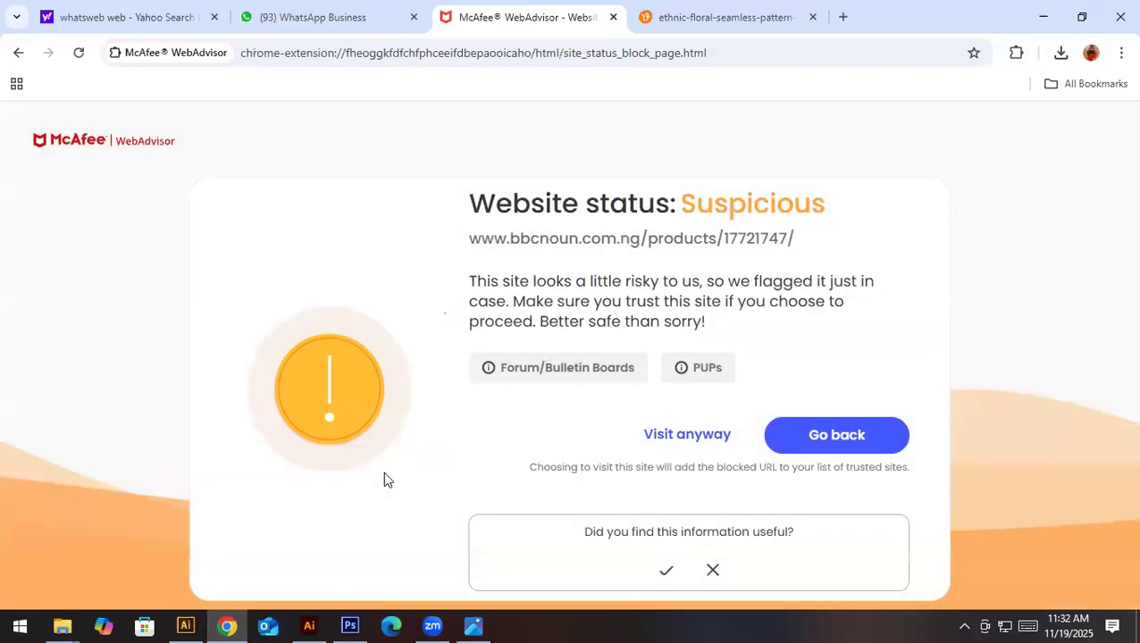
left_click(18, 55)
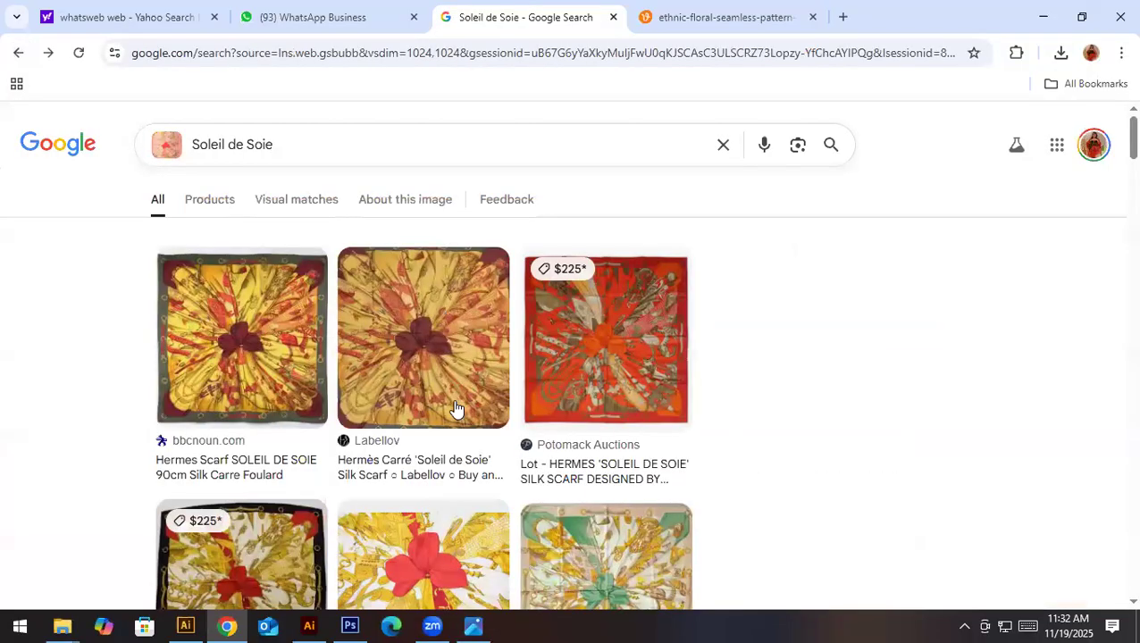
- Preview the District Auction and Invaluable.com scarf results, try to open the Invaluable.com listing, and return to the search results
scroll(679, 494, "down", 1)
scroll(678, 494, "down", 2)
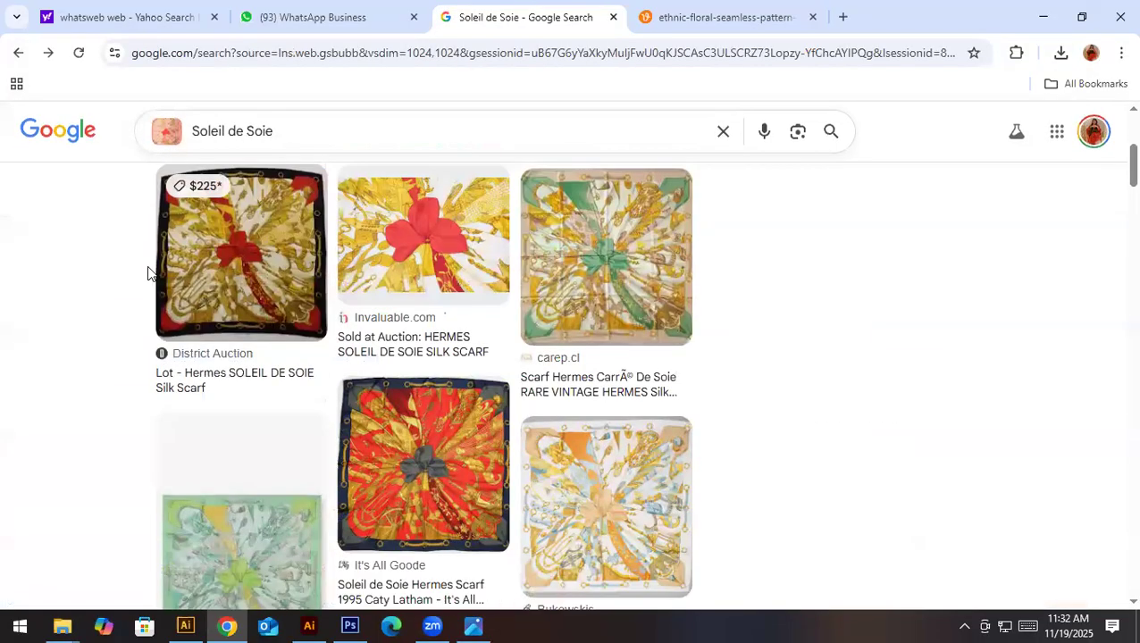
left_click(223, 281)
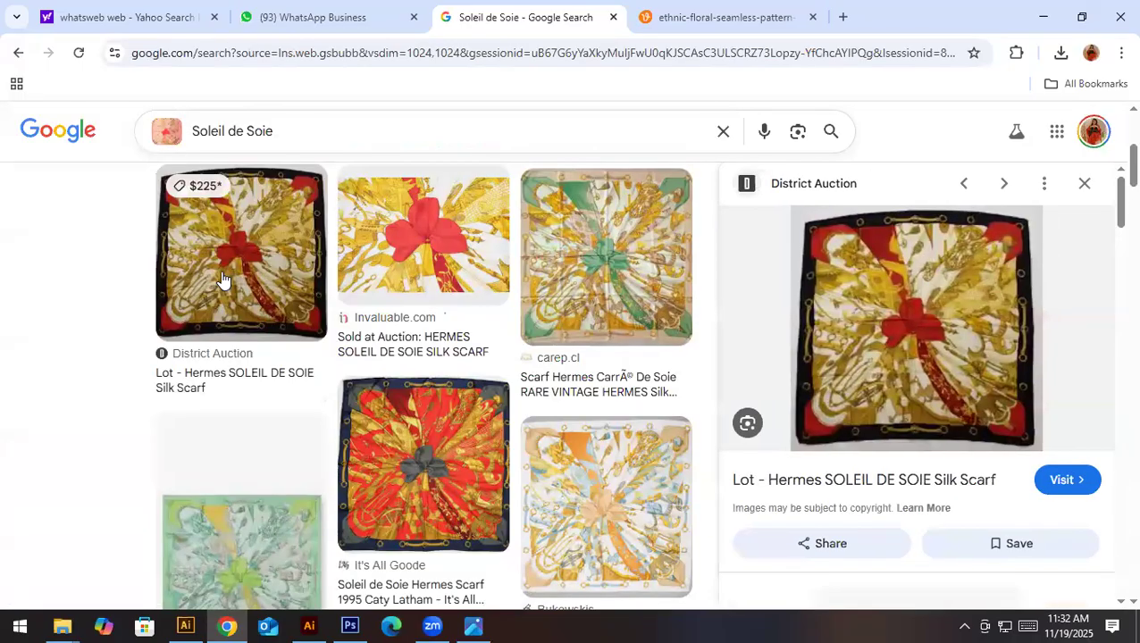
left_click(435, 274)
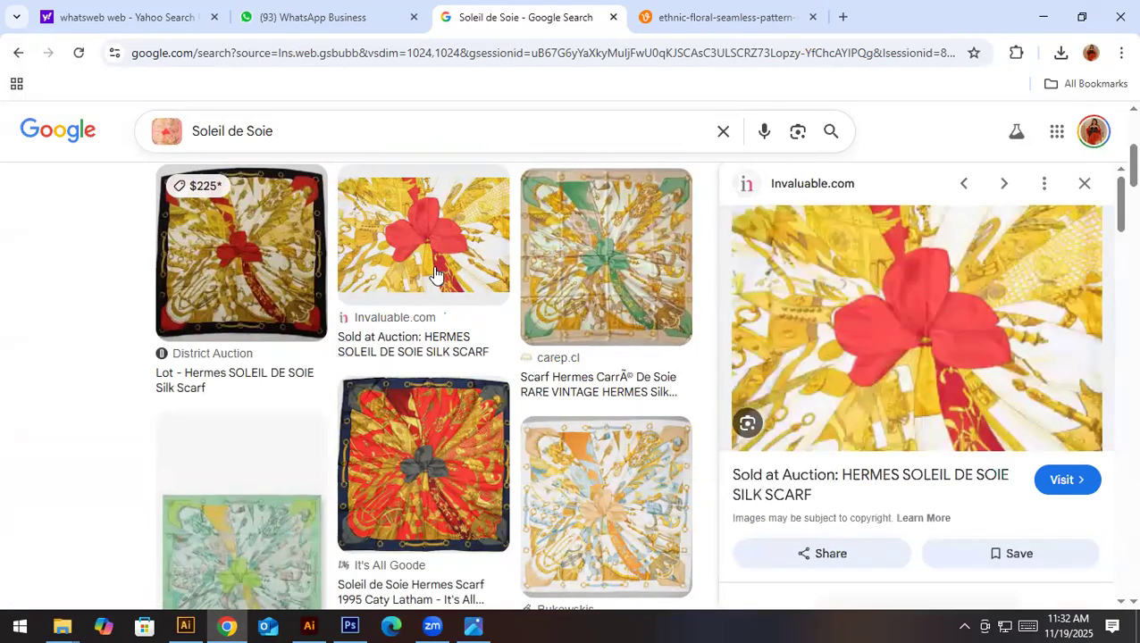
left_click(884, 475)
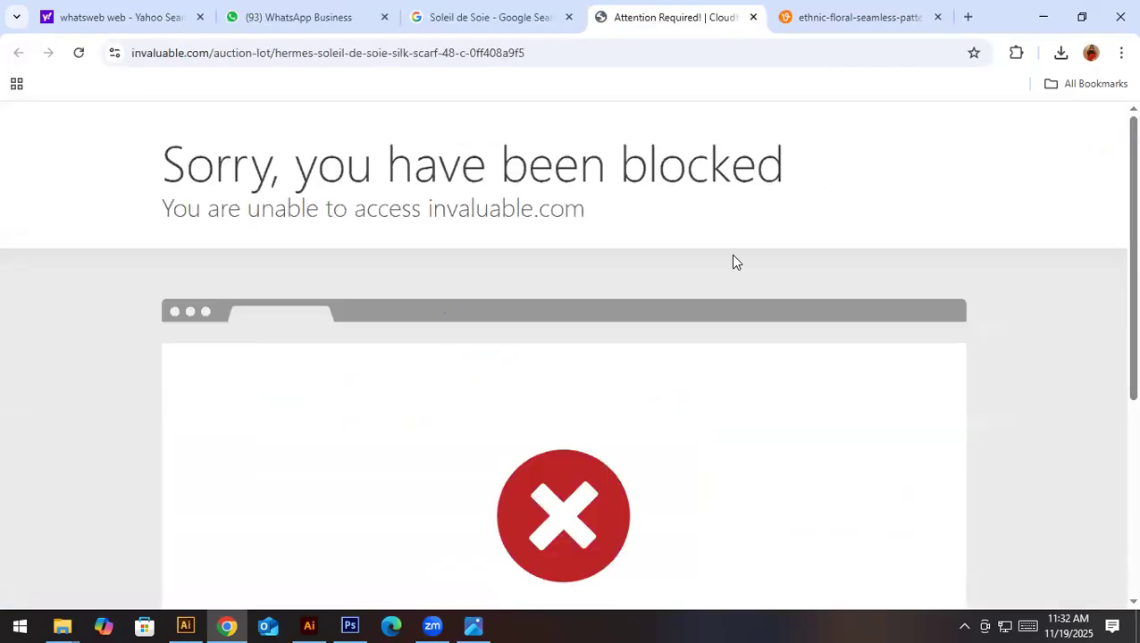
left_click(546, 12)
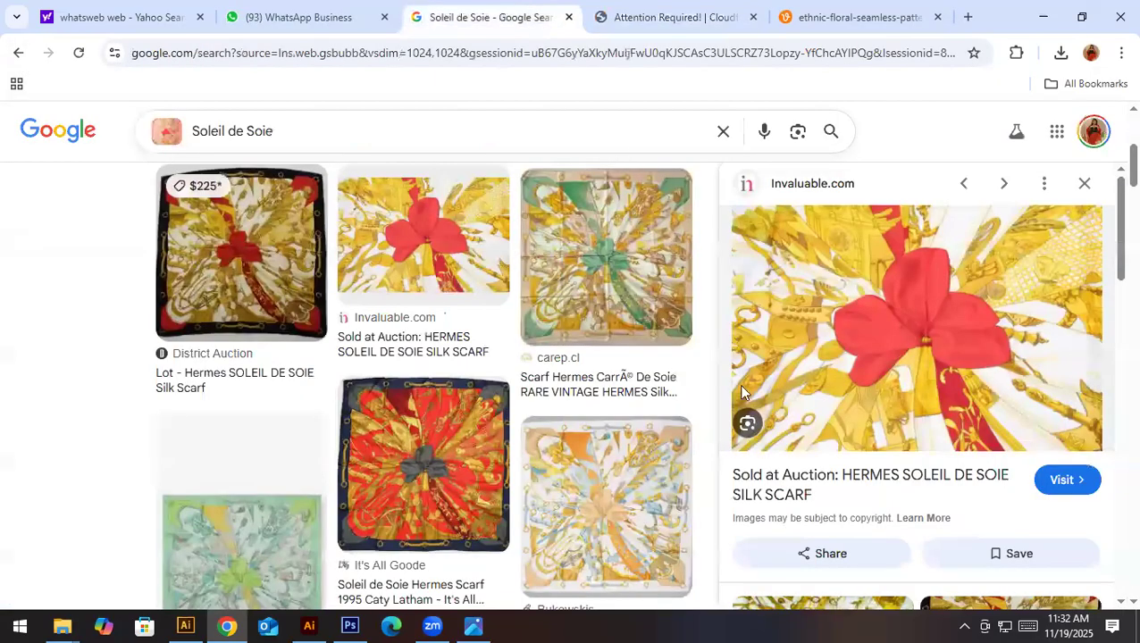
- Open the District Auction listing for the Hermes SOLEIL DE SOIE Silk Scarf and view its main photo enlarged
key("Left")
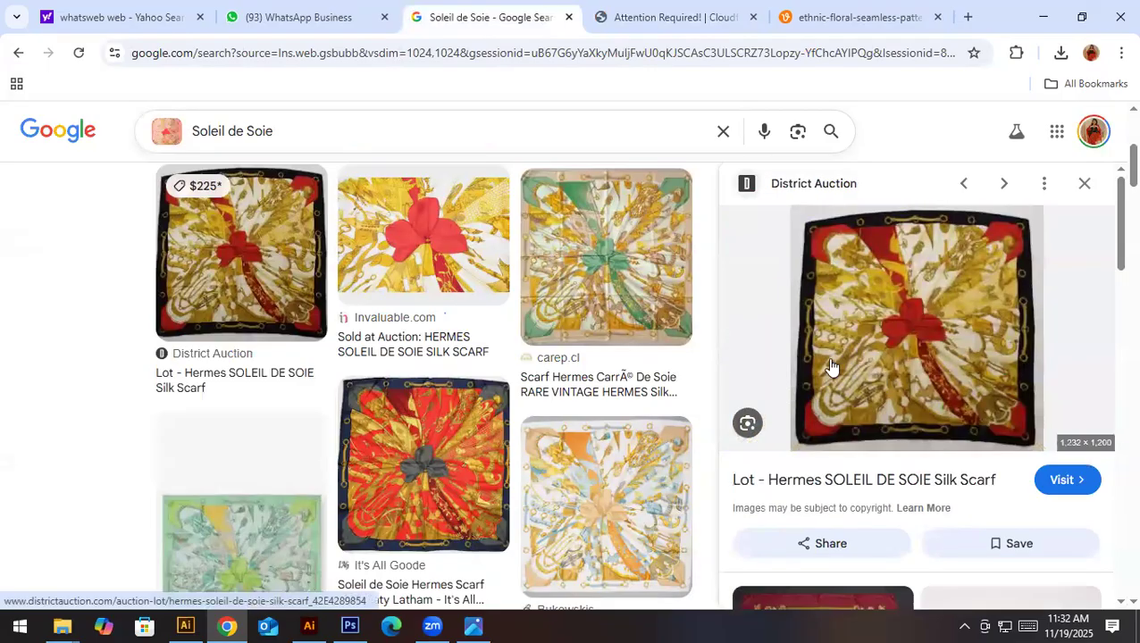
left_click(896, 480)
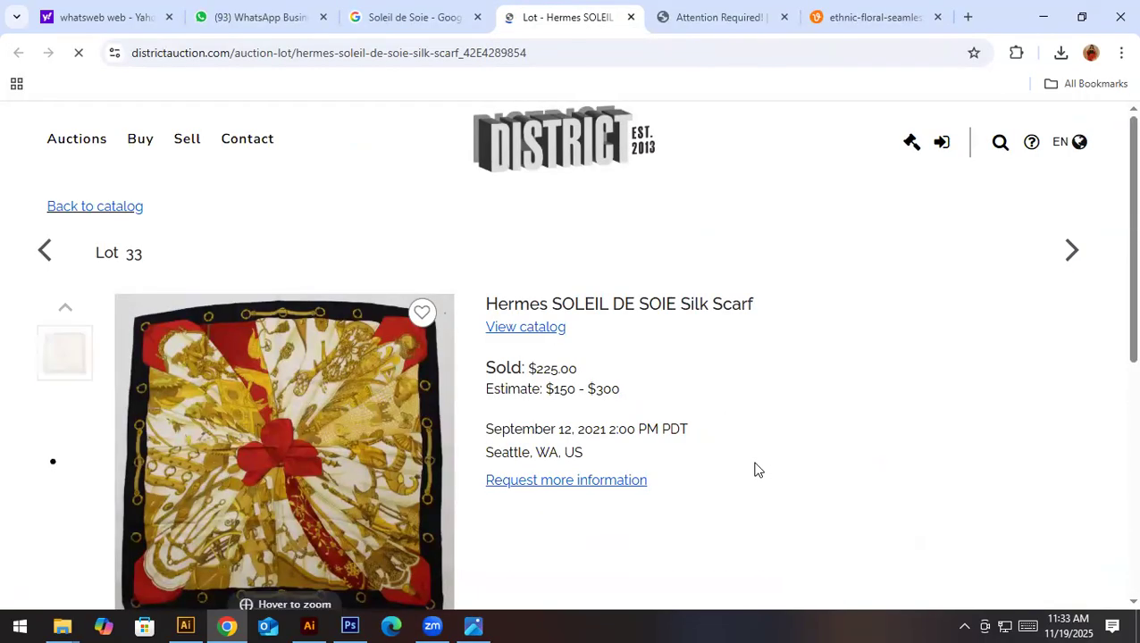
scroll(753, 467, "down", 1)
scroll(80, 502, "down", 1)
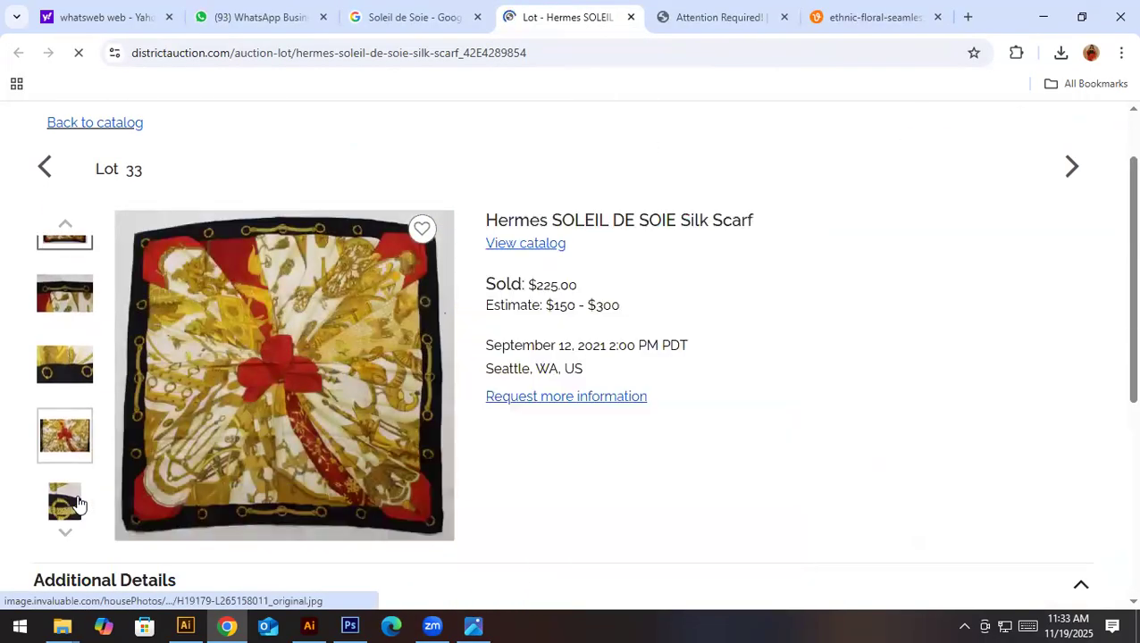
left_click(290, 305)
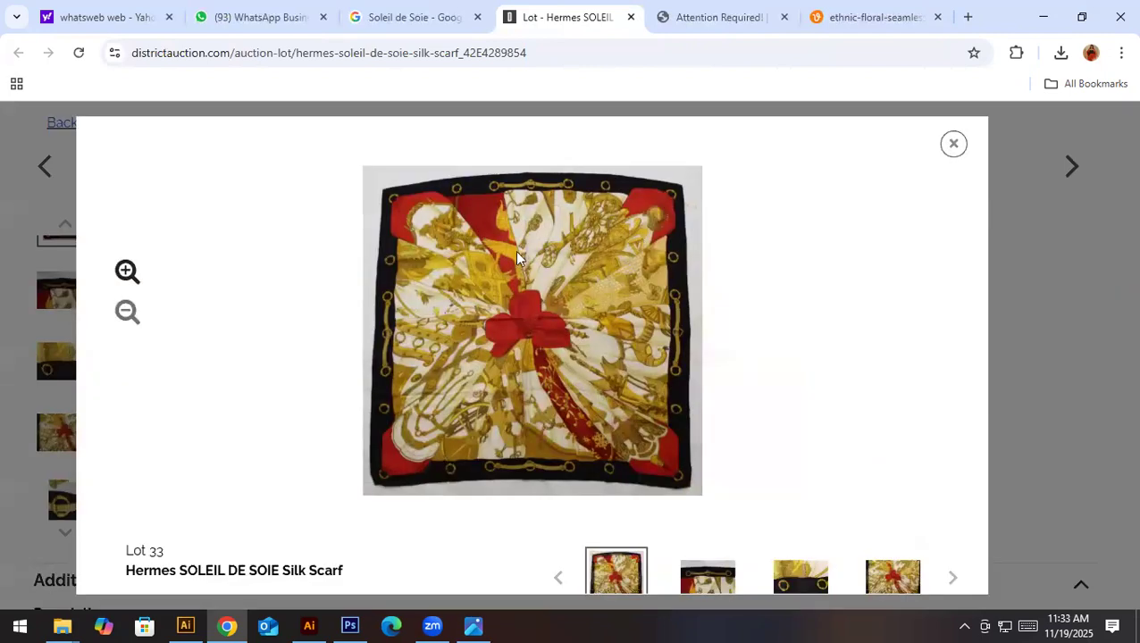
left_click(953, 144)
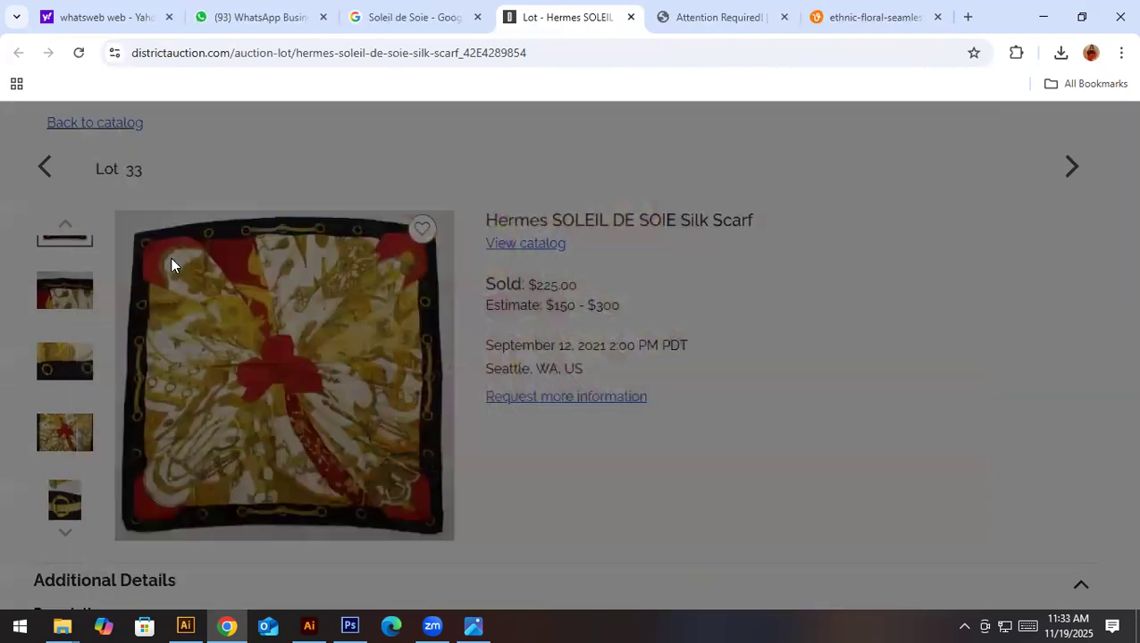
scroll(72, 400, "up", 3)
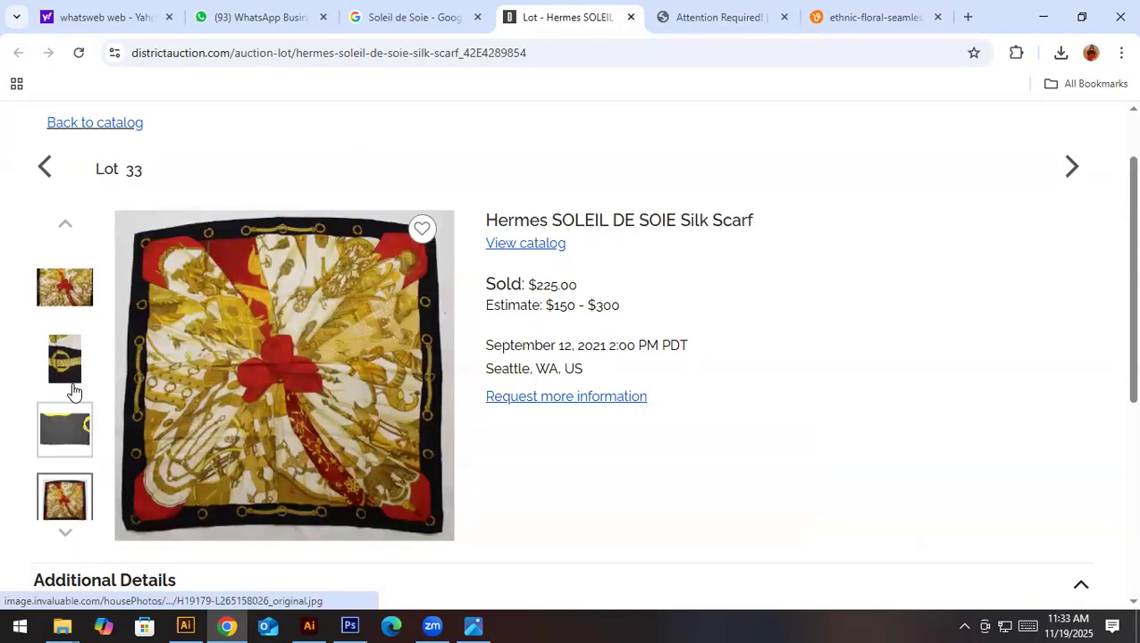
left_click(334, 372)
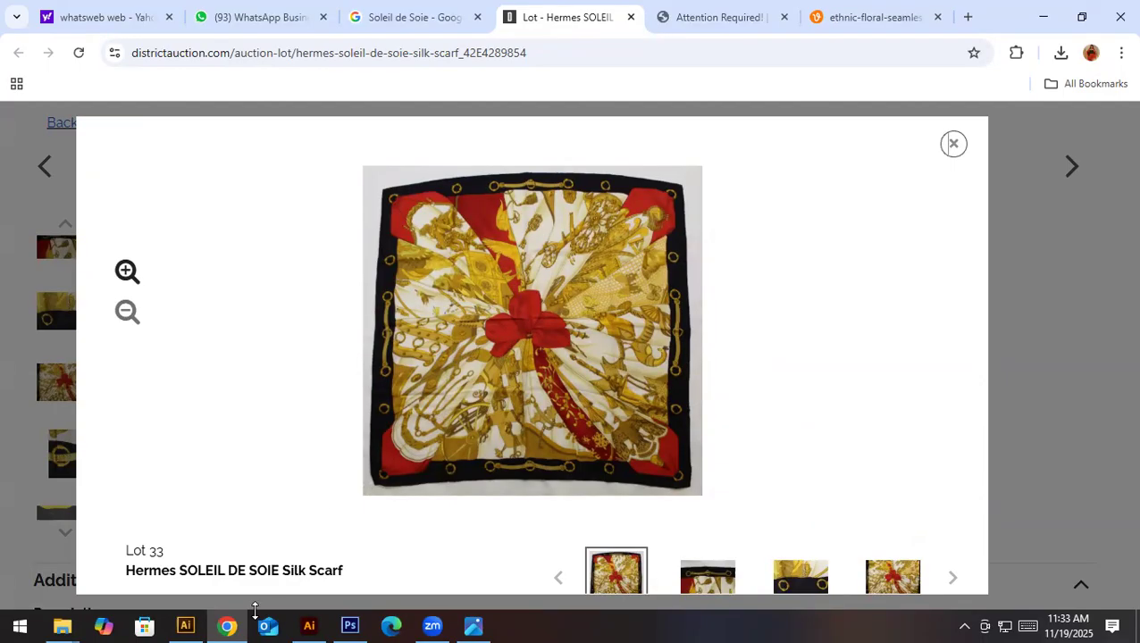
- Open Soleil de Soie scarf final.psd from the final final final folder in Photoshop
left_click(349, 624)
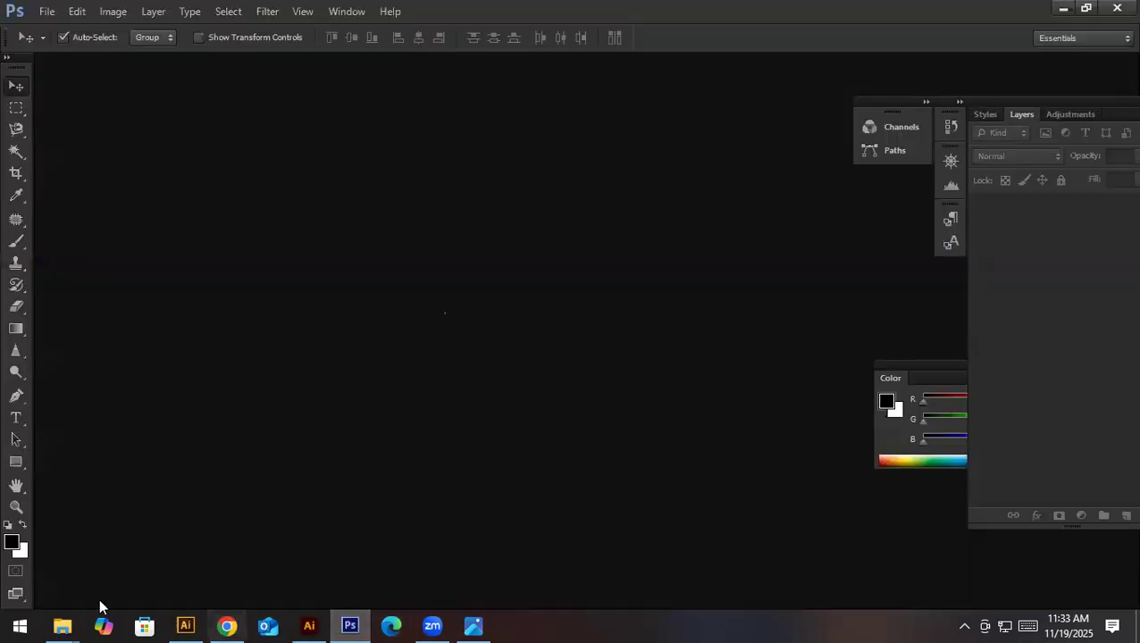
mouse_move(79, 623)
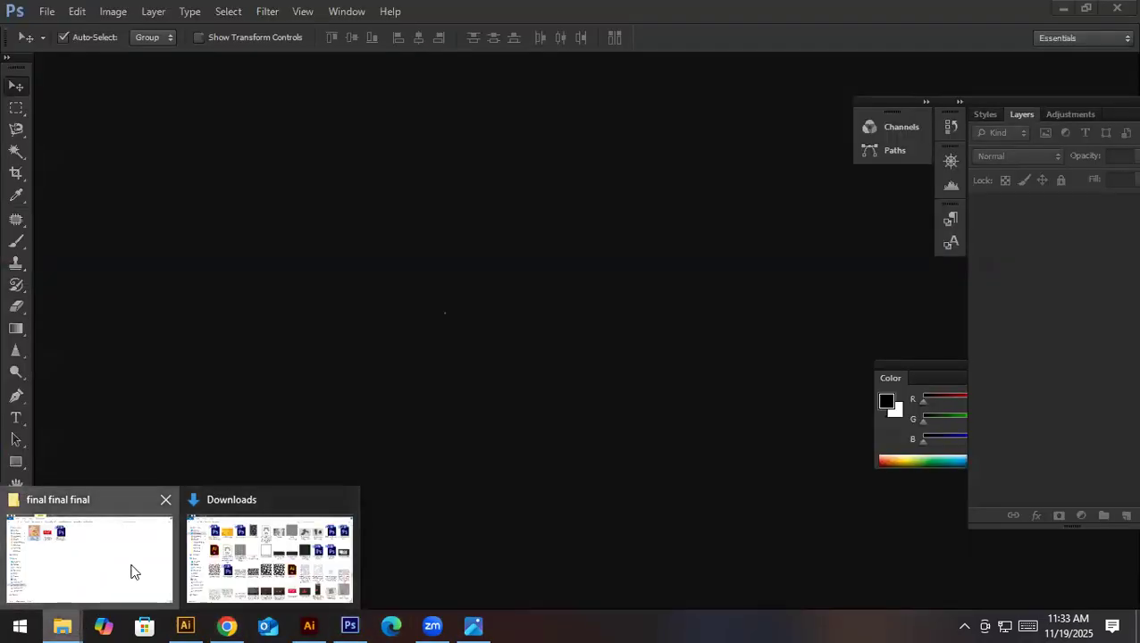
left_click(133, 570)
left_click(372, 148)
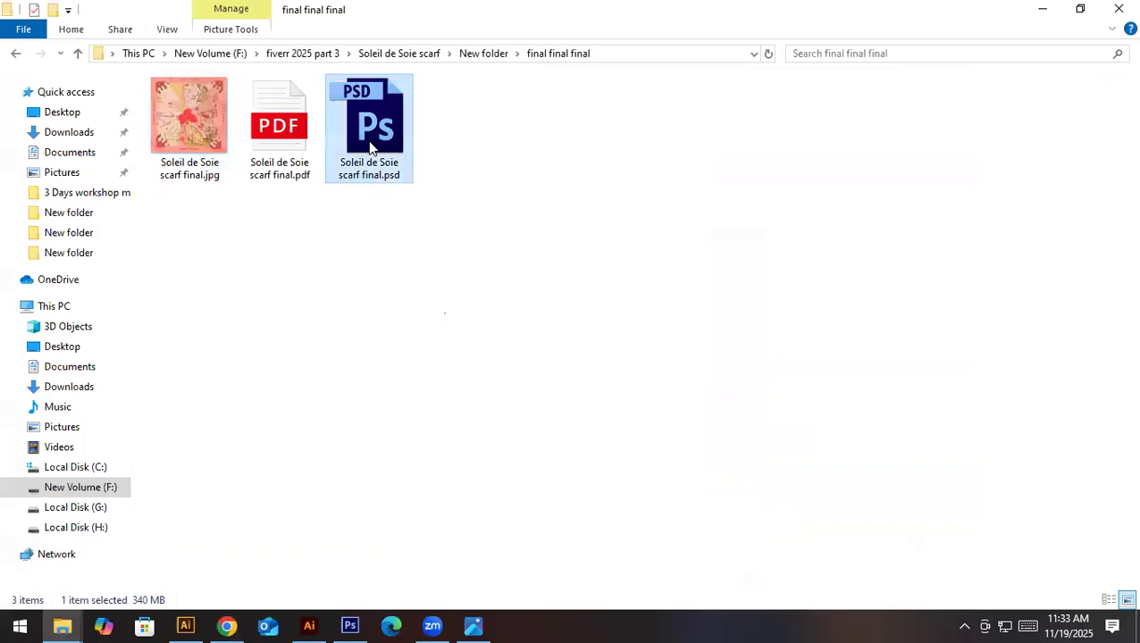
double_click(372, 148)
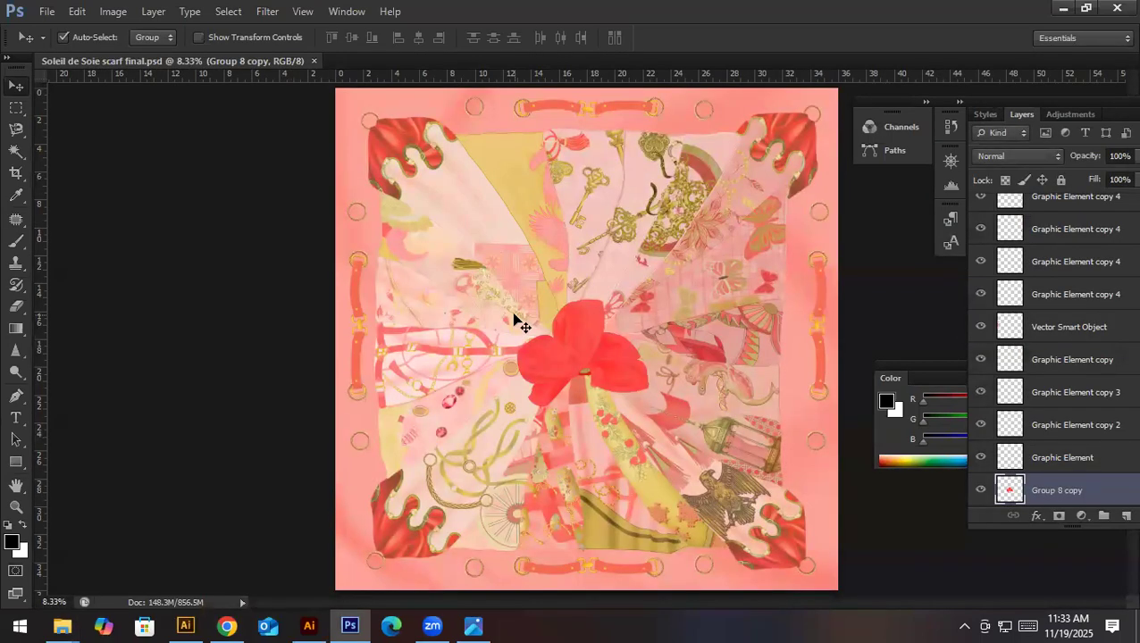
- Check the scarf document's image size without changing it, and look through its layer stack
key("ctrl+alt+i")
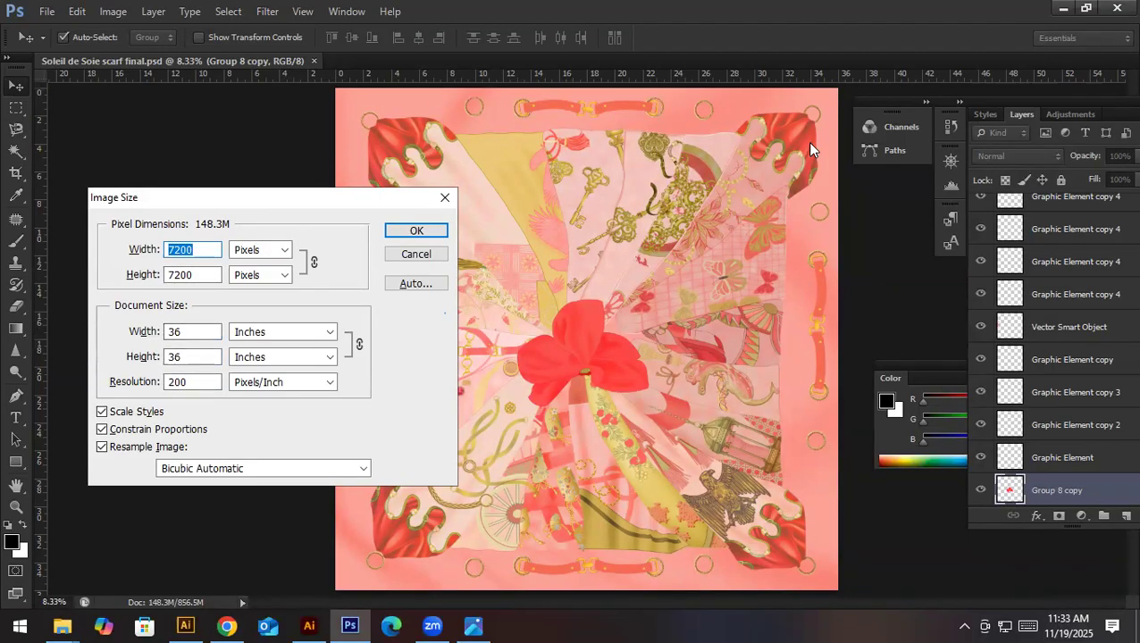
left_click(416, 254)
scroll(1061, 382, "up", 5)
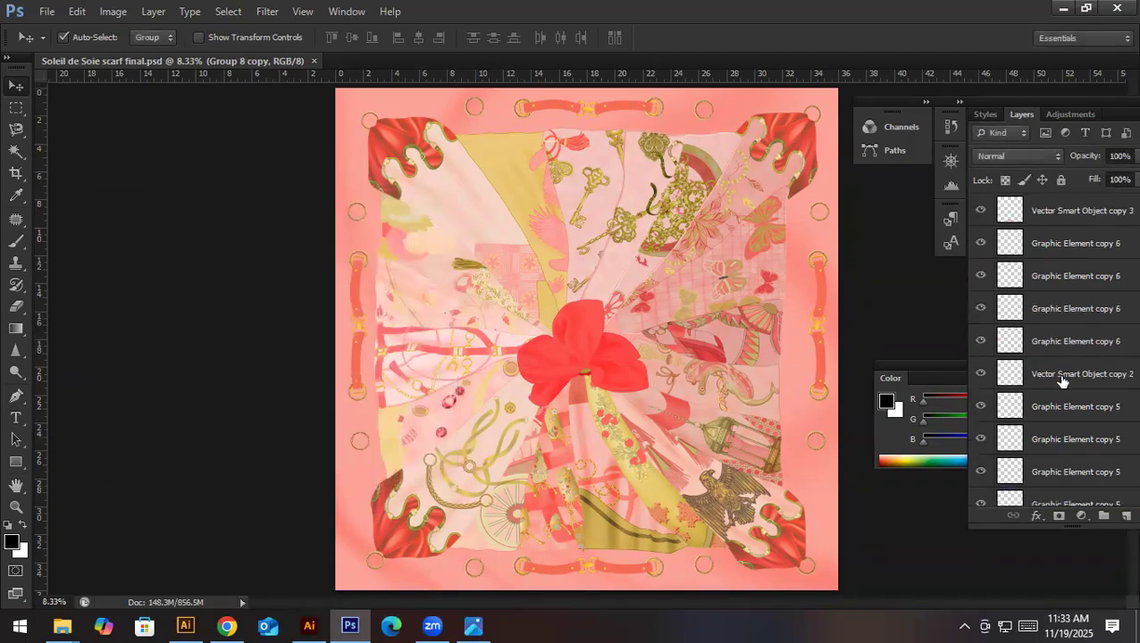
scroll(1024, 273, "down", 5)
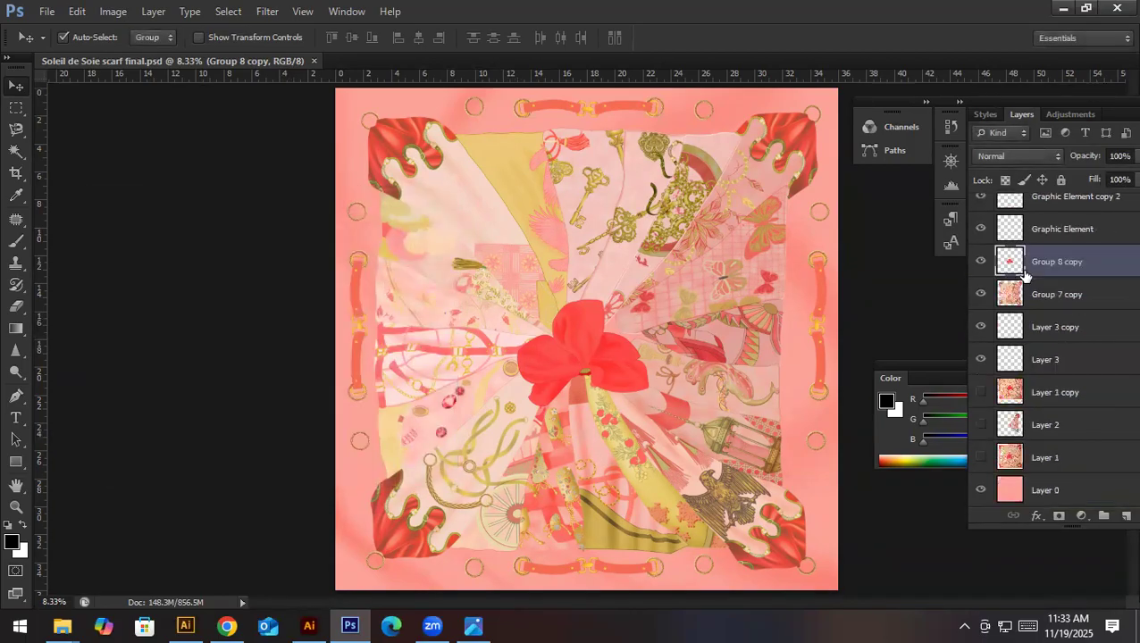
- Examine the scarf's upper folds up close, from the ornate keys and feathers across the bird wings to the tassel and leaf motifs
left_click_drag(750, 182, 862, 346)
left_click_drag(638, 239, 589, 454)
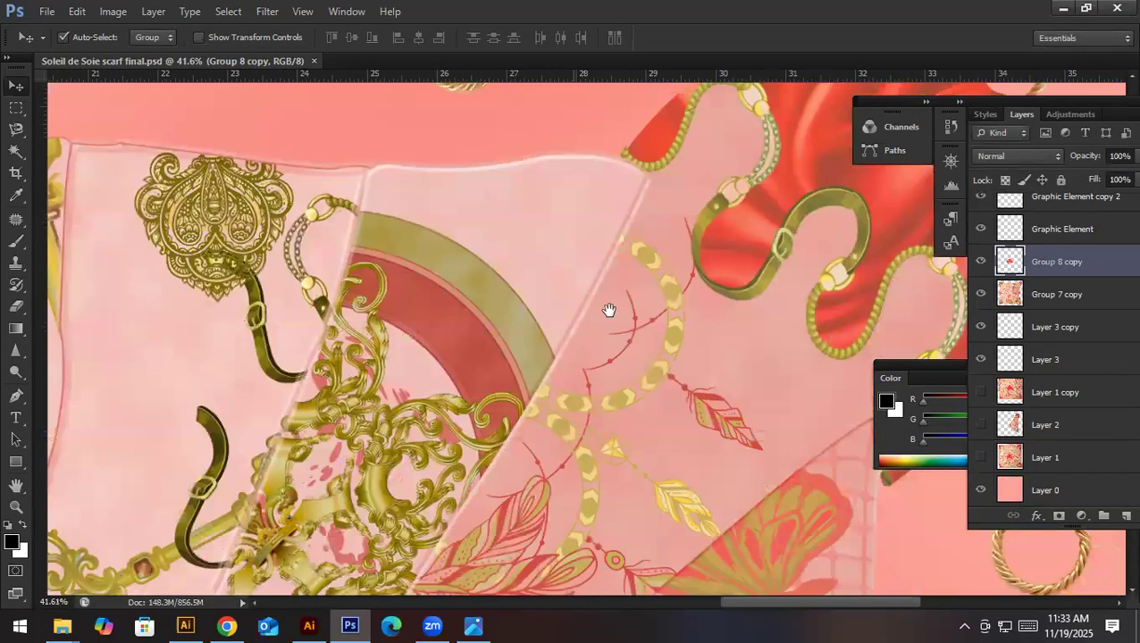
left_click_drag(609, 310, 612, 413)
left_click_drag(282, 381, 497, 279)
left_click_drag(212, 362, 483, 288)
left_click_drag(313, 449, 542, 262)
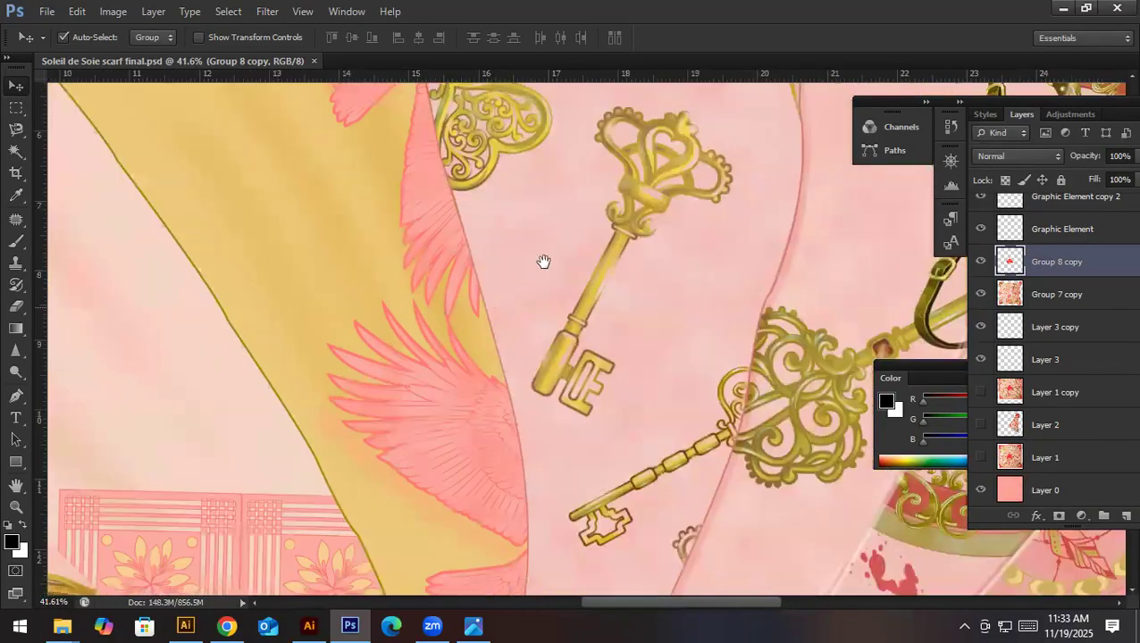
left_click_drag(504, 364, 540, 240)
left_click_drag(325, 420, 603, 356)
left_click_drag(384, 326, 495, 328)
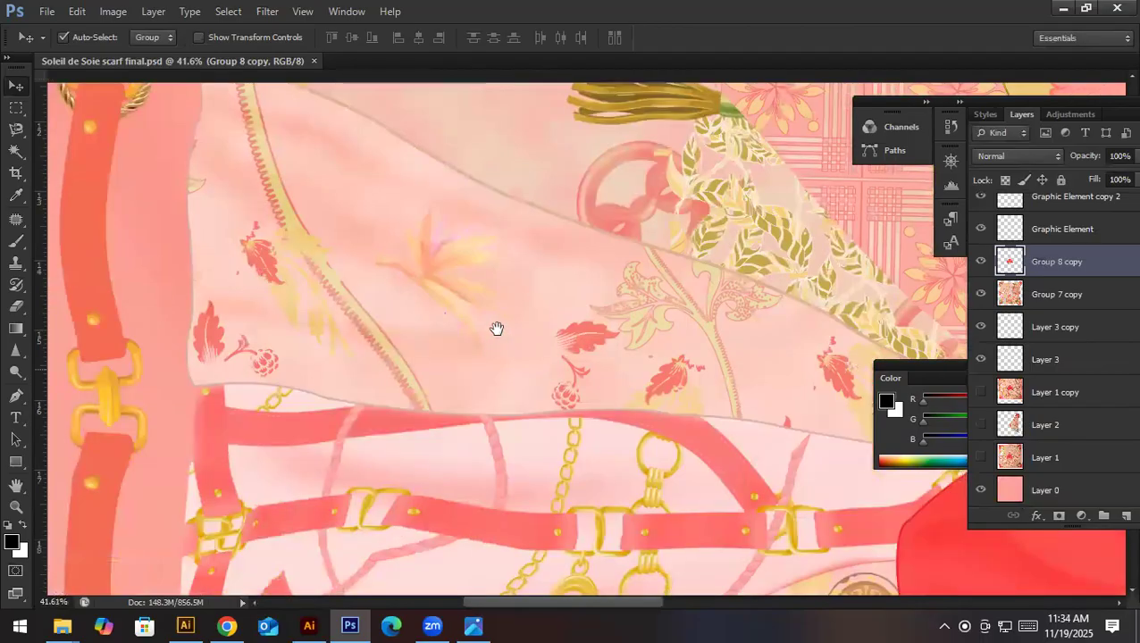
- Examine the belt straps, chains and gemstones on the scarf's left side and the red flower knot at its centre
left_click_drag(581, 310, 528, 313)
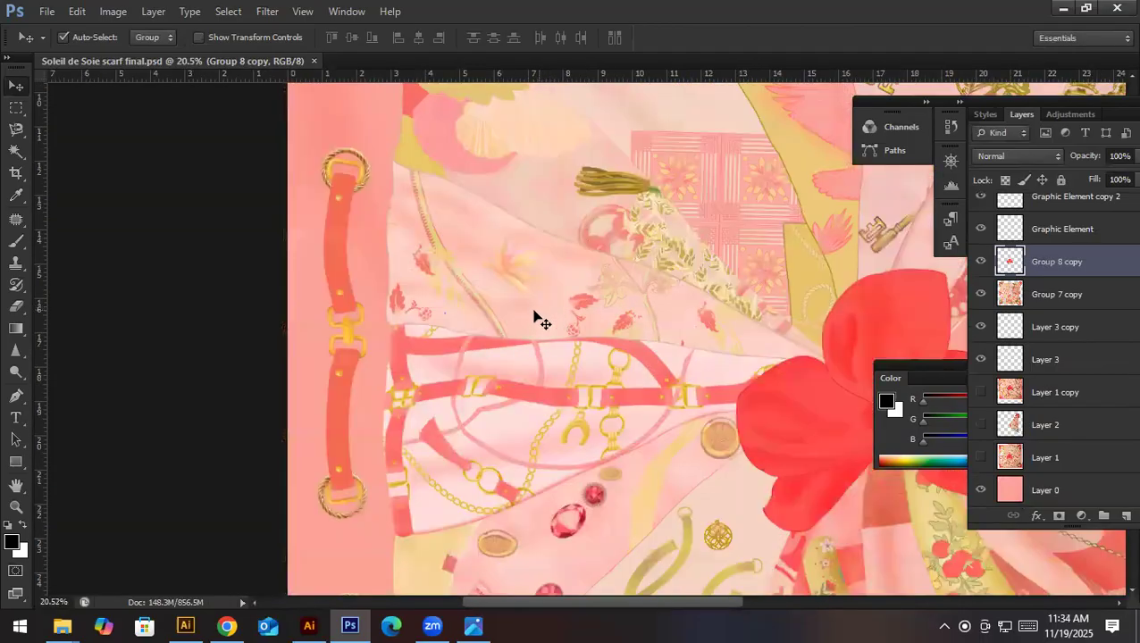
left_click_drag(562, 380, 511, 325)
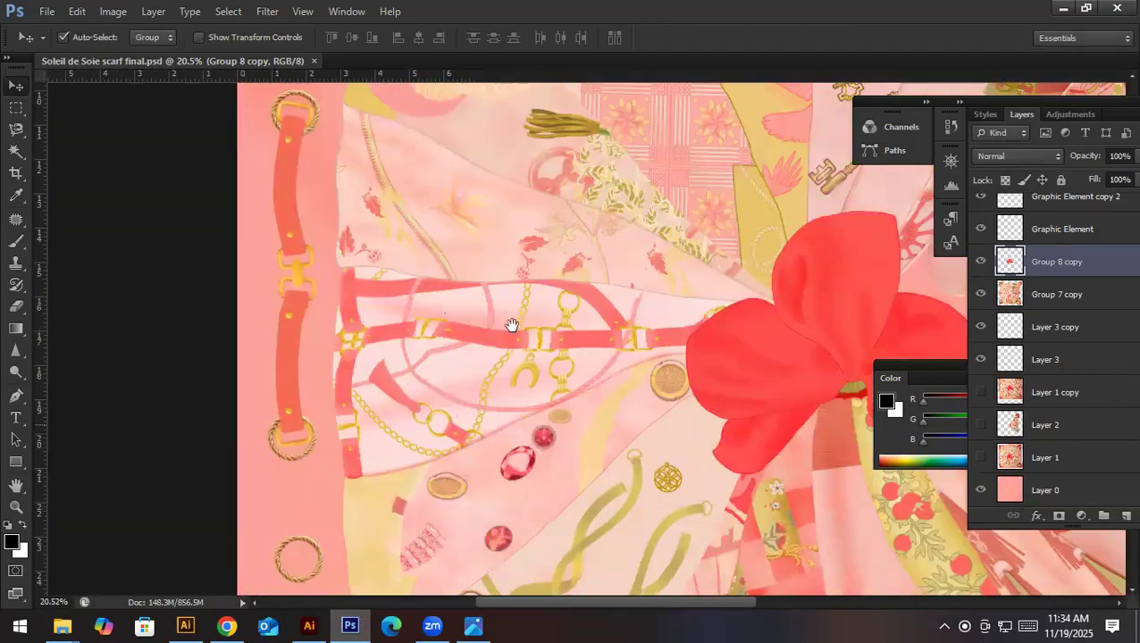
scroll(490, 324, "up", 4)
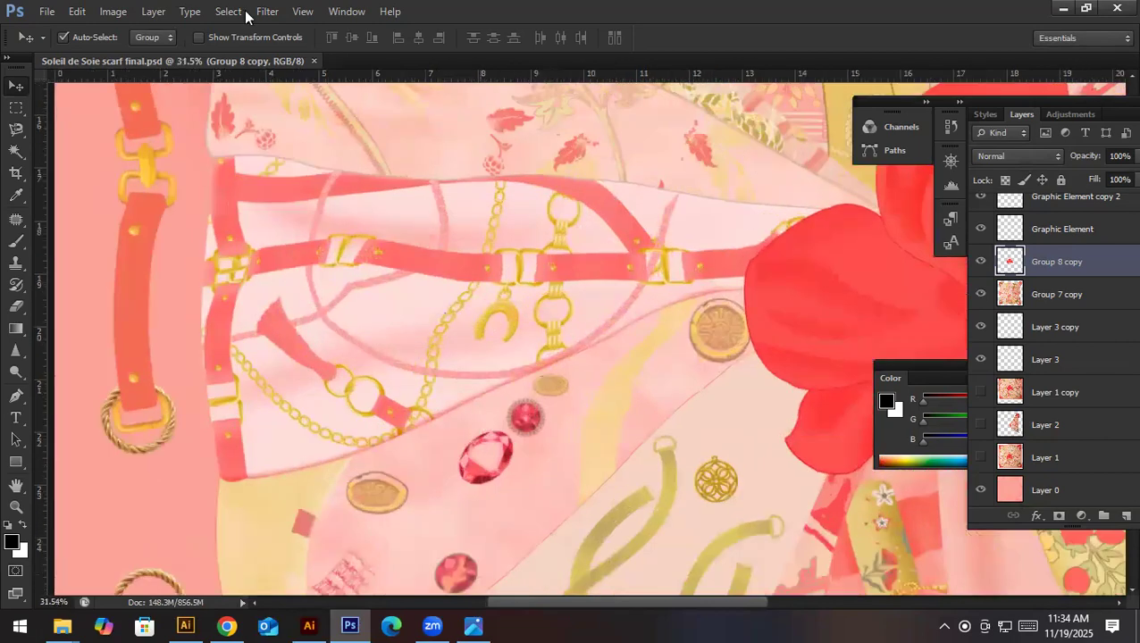
left_click(190, 12)
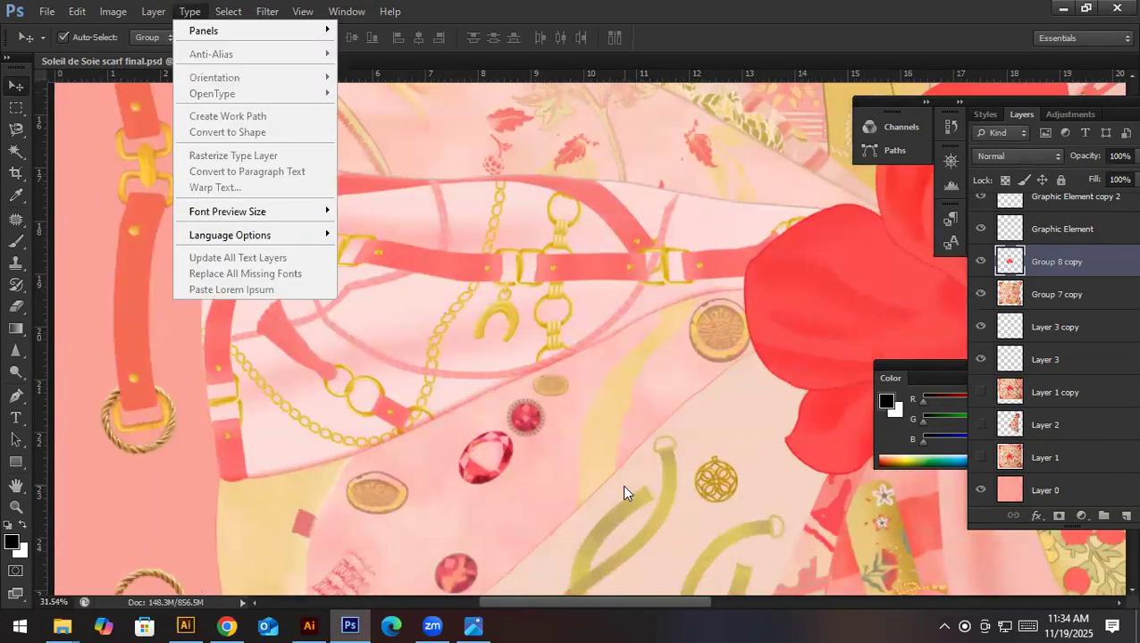
left_click(623, 491)
scroll(643, 527, "right", 10)
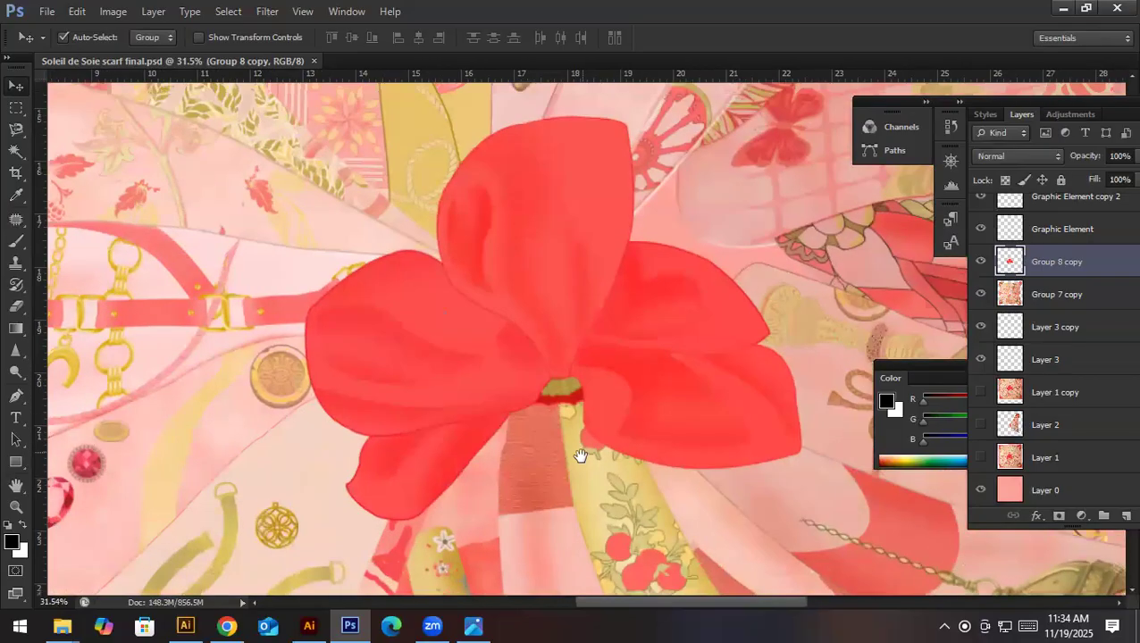
left_click_drag(553, 258, 542, 288)
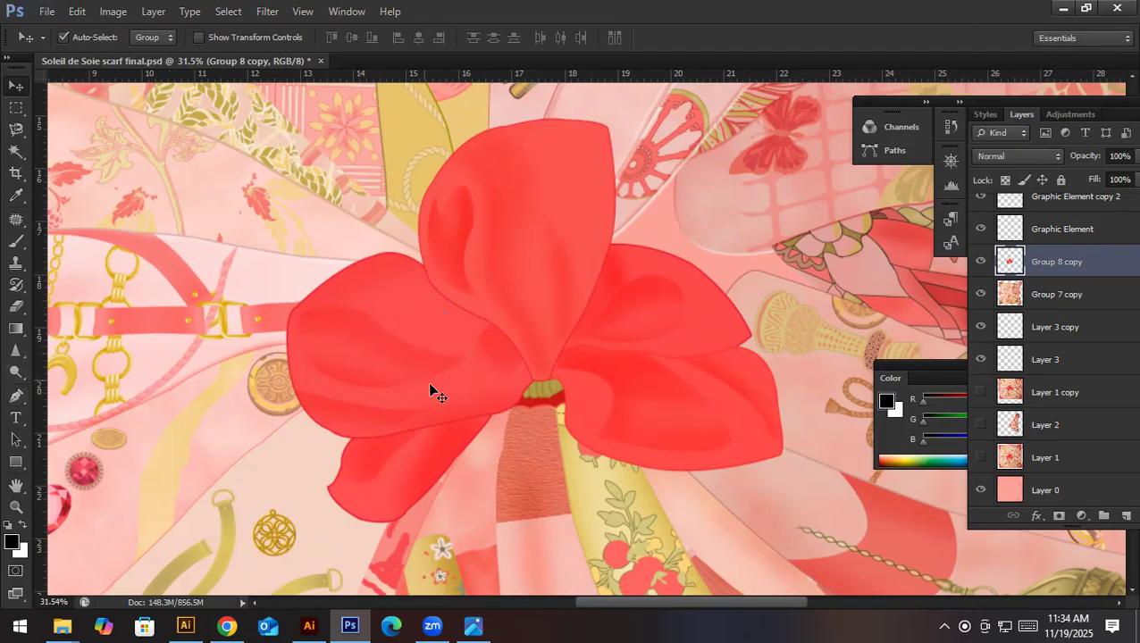
- Show the Blur, Sharpen and Smudge tools and the Dodge, Burn and Sponge tools, and return to the Move tool
left_click_drag(16, 350, 51, 360)
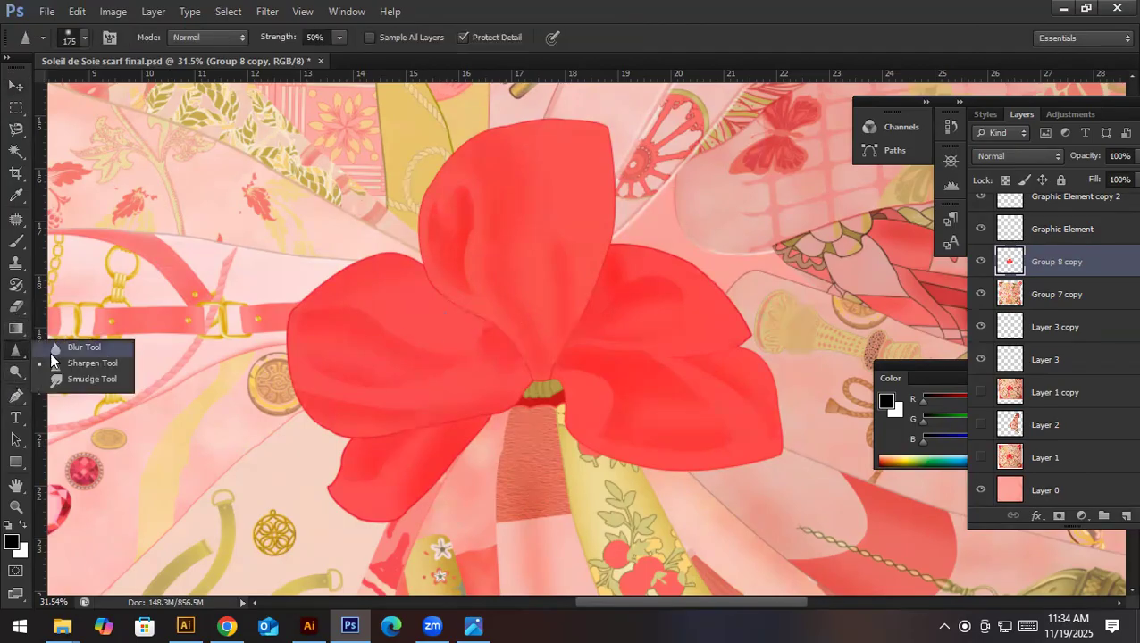
left_click(28, 377)
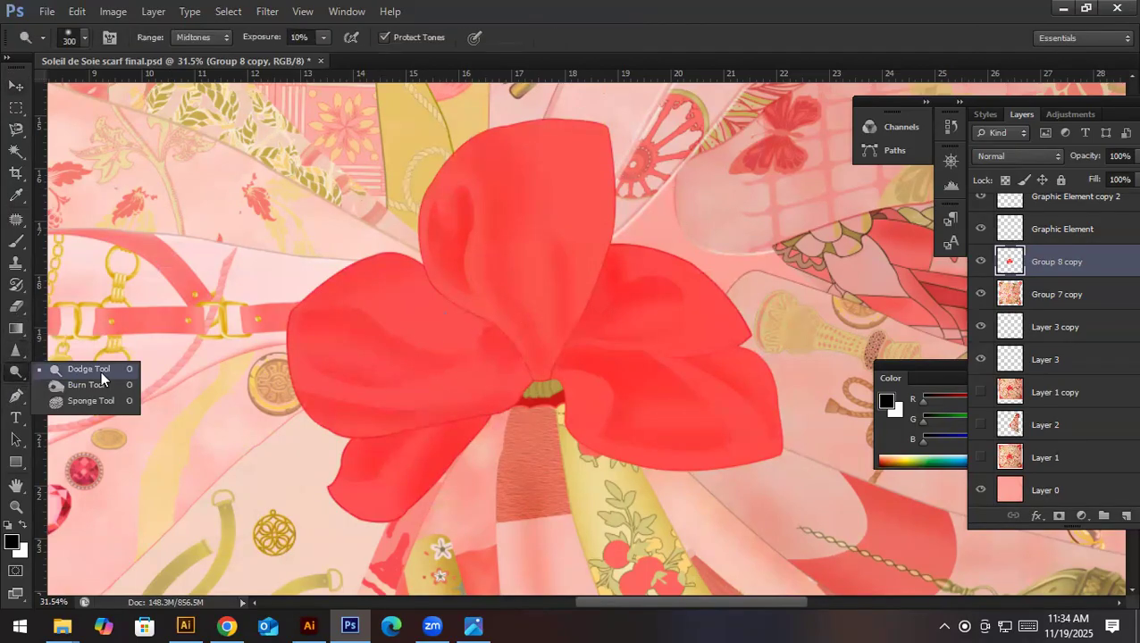
left_click(22, 89)
- View the whole scarf, and examine the lower folds with the pomegranate band, tassels, lantern and eagle up close
scroll(483, 403, "down", 10)
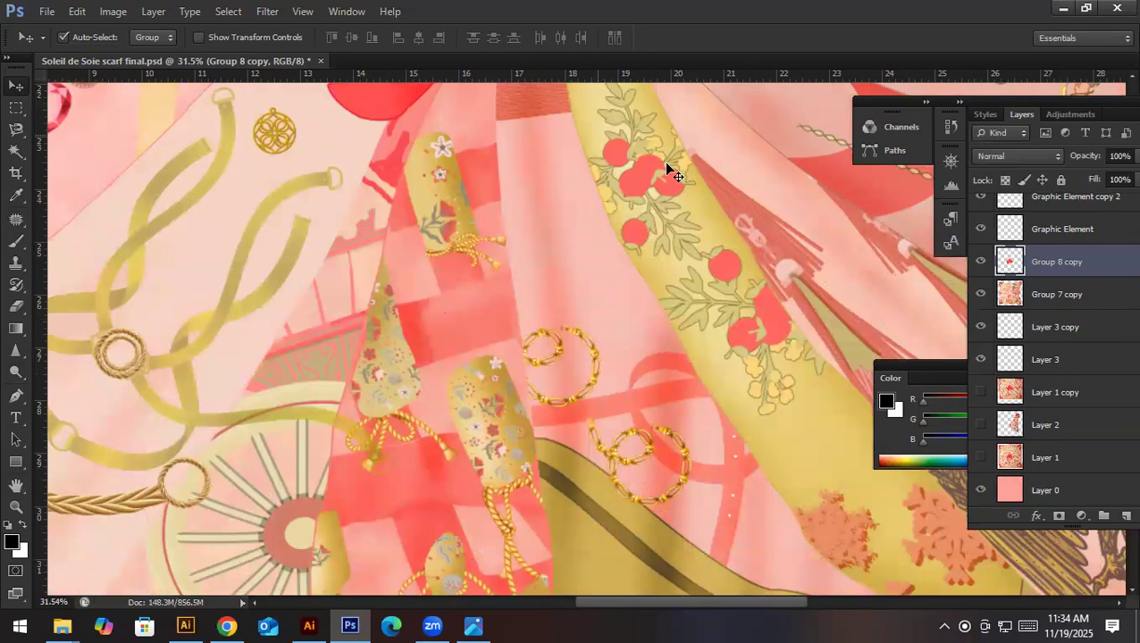
key("ctrl+0")
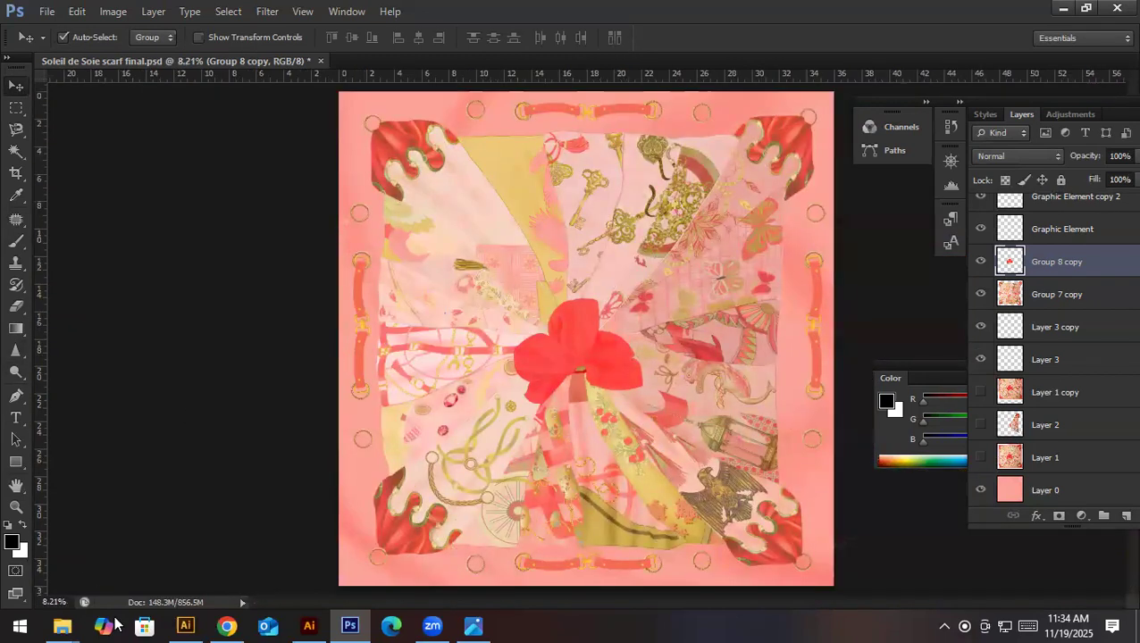
mouse_move(91, 607)
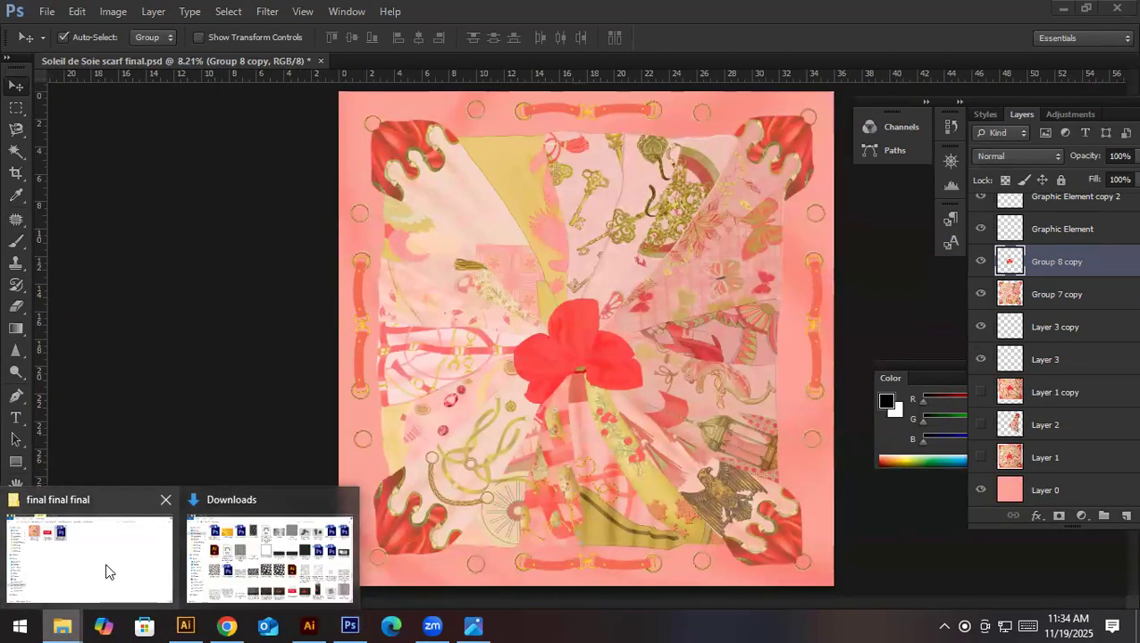
left_click_drag(467, 490, 589, 505)
left_click_drag(849, 402, 558, 396)
left_click_drag(601, 269, 456, 330)
left_click_drag(600, 452, 532, 387)
left_click_drag(617, 407, 499, 386)
left_click_drag(604, 443, 466, 459)
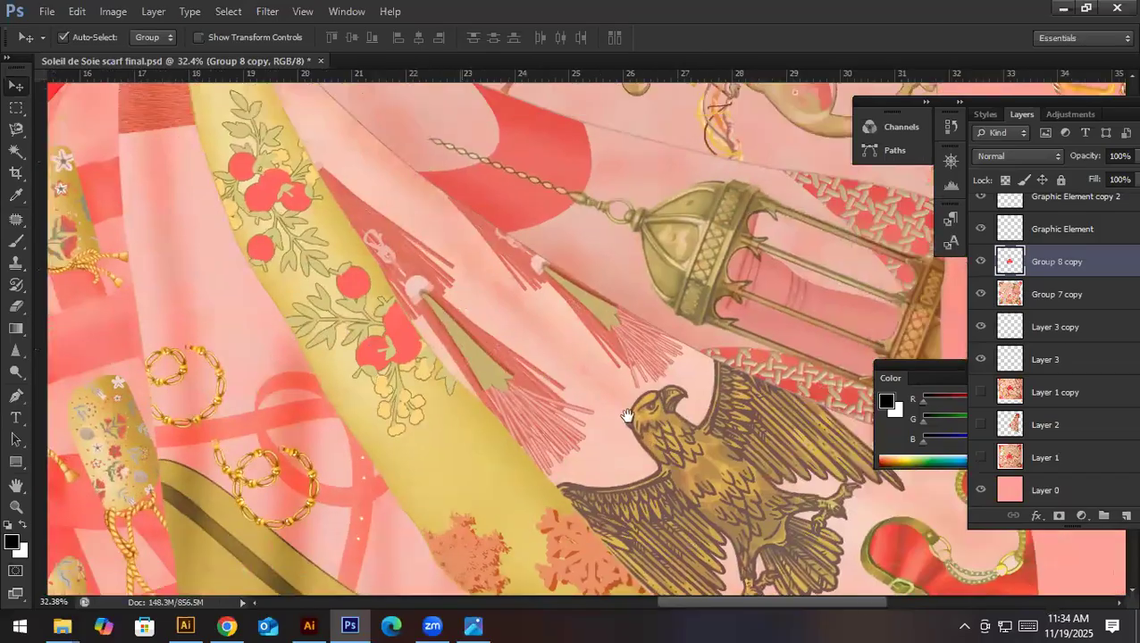
left_click_drag(628, 414, 496, 399)
- Examine the scarf's right side upward from the lantern to the butterfly panel, feathers and ornate keys
mouse_move(678, 320)
left_mouse_down()
mouse_move(646, 436)
mouse_move(659, 500)
left_mouse_up()
mouse_move(563, 283)
left_mouse_down()
mouse_move(603, 376)
mouse_move(608, 432)
left_mouse_up()
left_click_drag(593, 306, 616, 424)
left_click_drag(535, 241, 579, 384)
left_click_drag(573, 305, 554, 394)
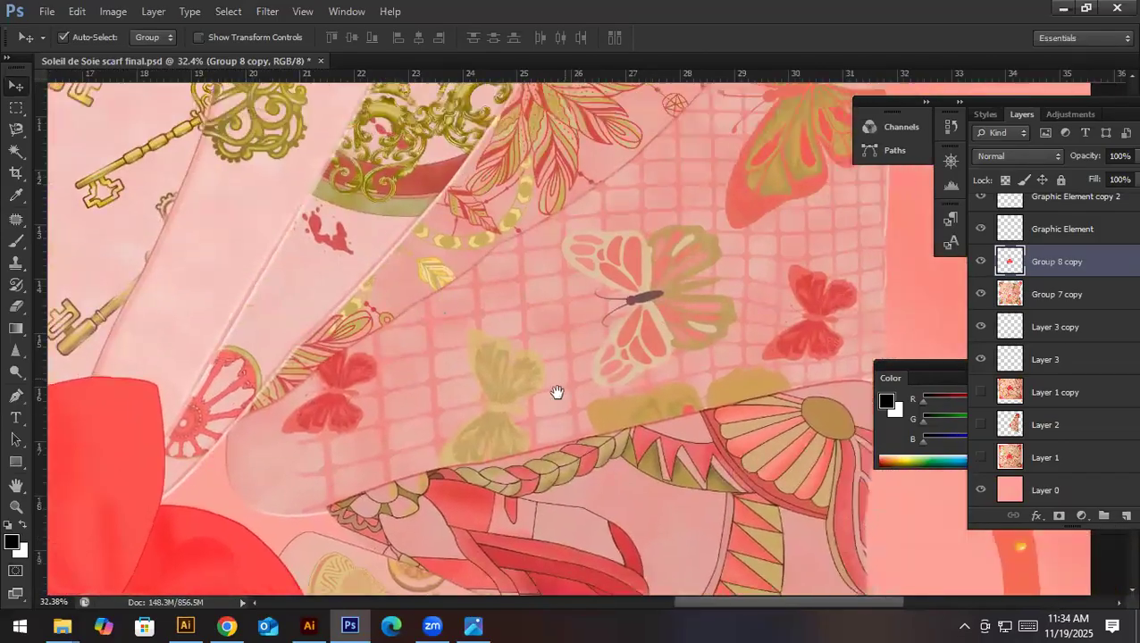
left_click_drag(601, 213, 550, 316)
mouse_move(534, 267)
left_mouse_down()
mouse_move(565, 320)
mouse_move(497, 324)
left_mouse_up()
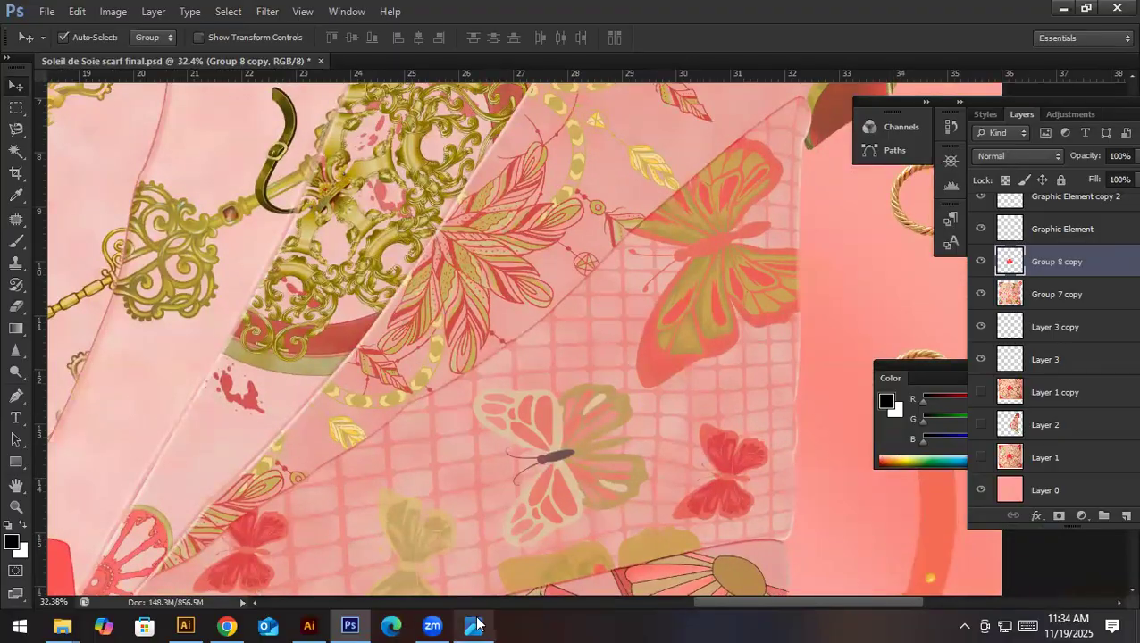
- Switch to Chrome to view the original Hermes scarf photo for comparison, and return to the scarf document in Photoshop
left_click(474, 624)
left_click(226, 626)
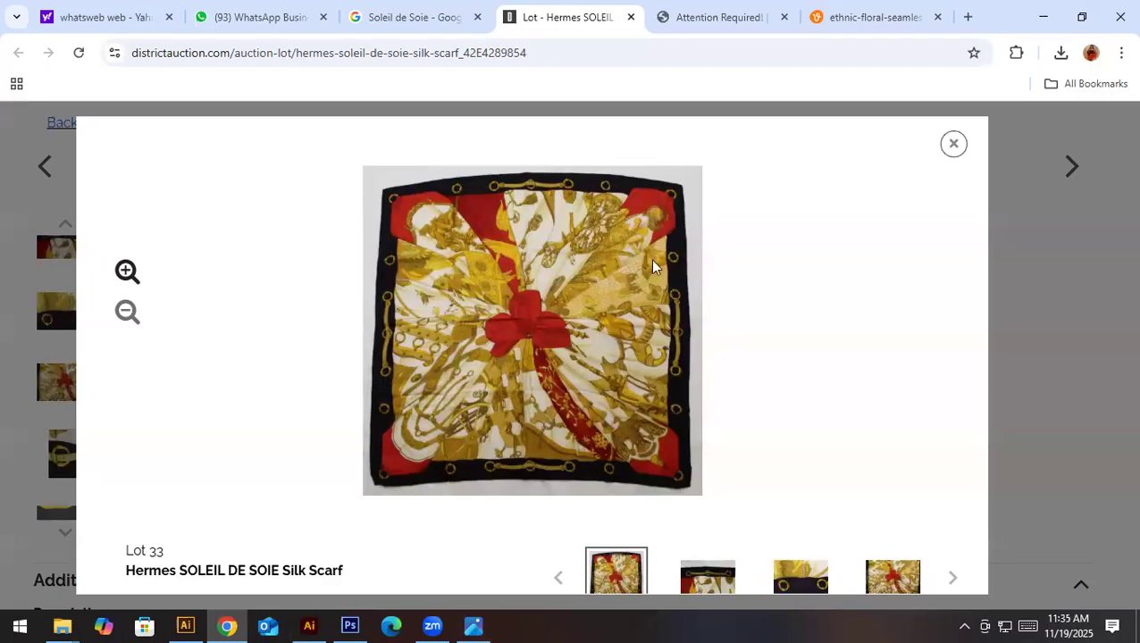
left_click(229, 626)
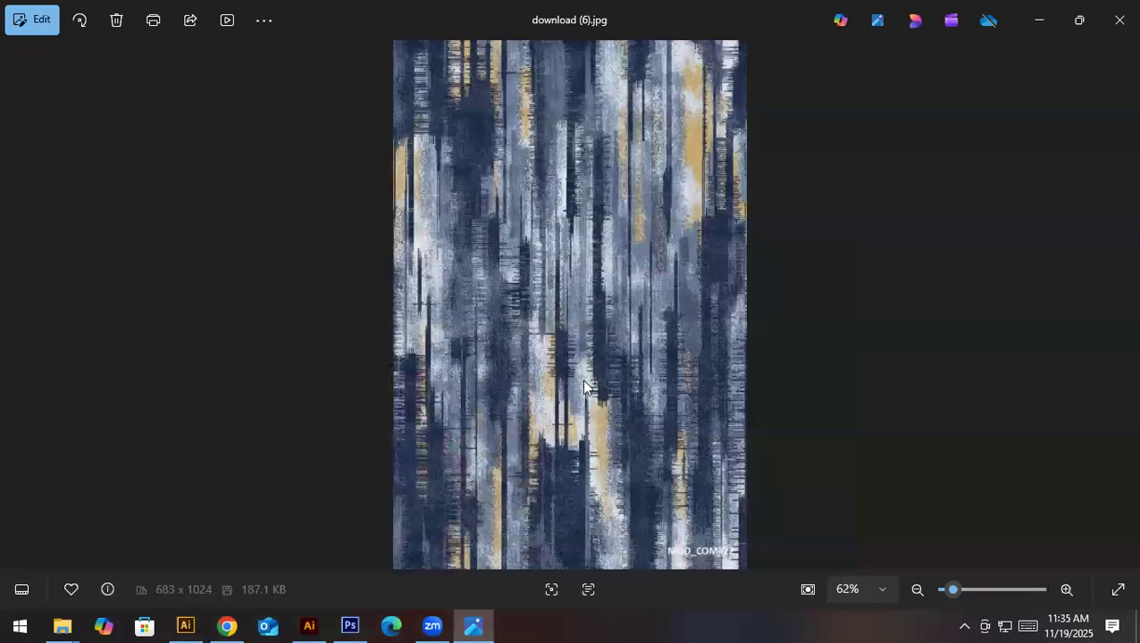
left_click(214, 624)
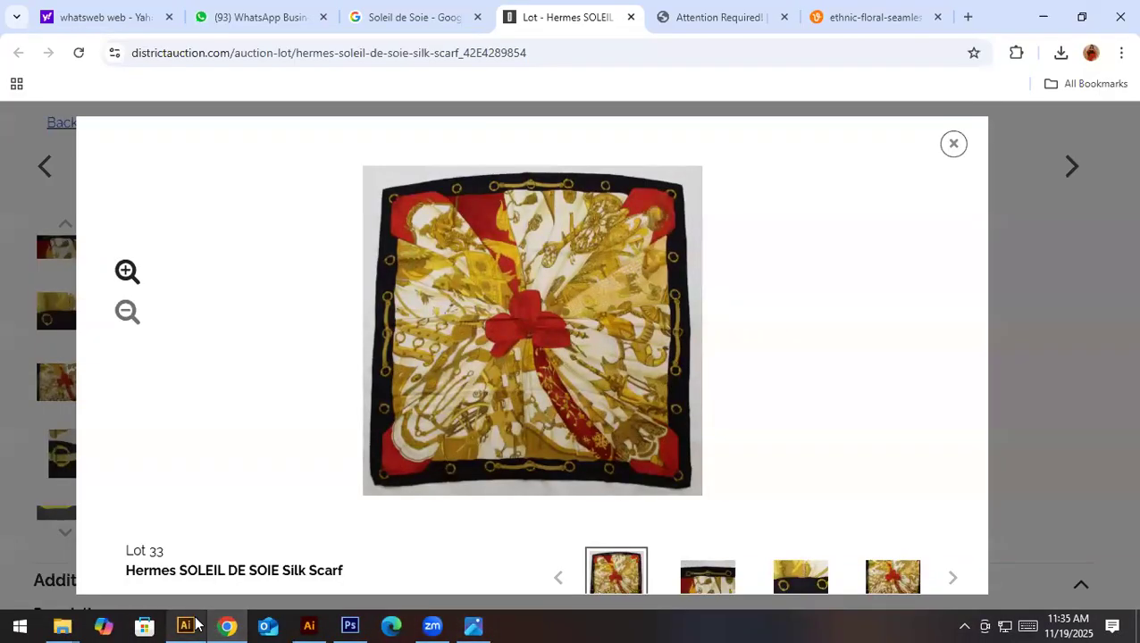
left_click(476, 623)
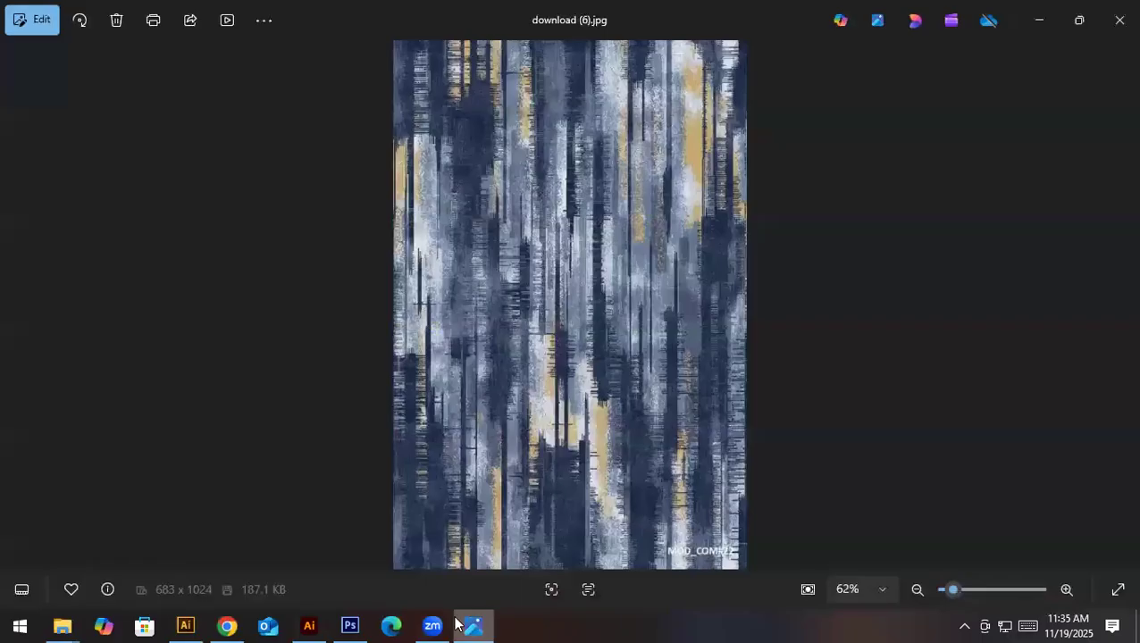
left_click(351, 626)
- Examine the butterfly panel and the motifs down to the lantern, and undo the accidental shift of the Group 7 copy layer
scroll(547, 387, "up", 1)
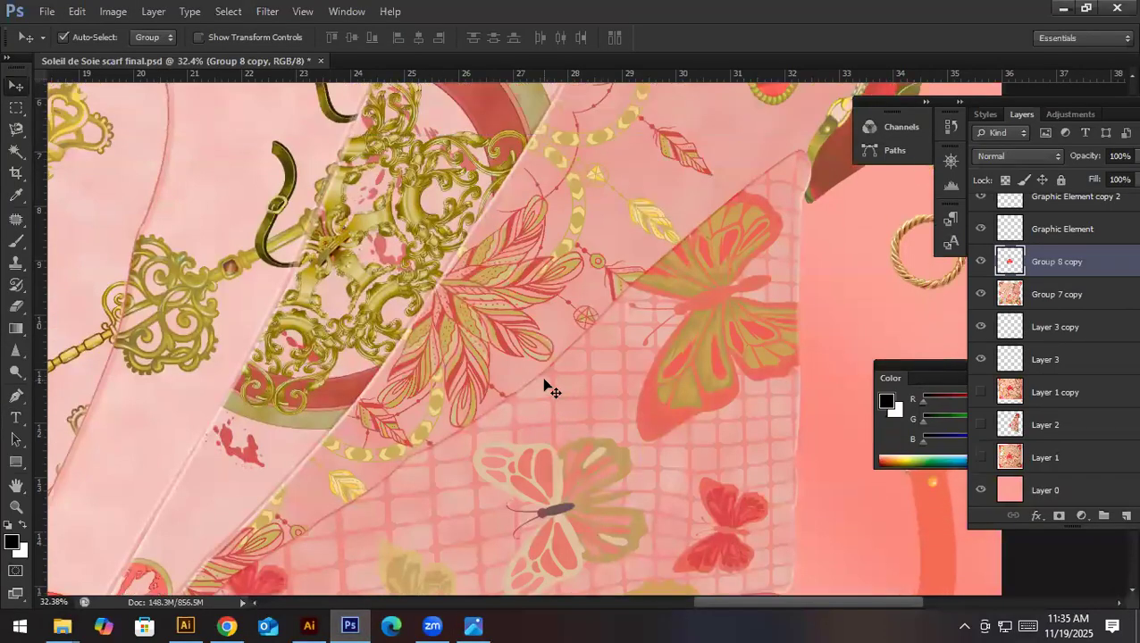
scroll(547, 387, "down", 5)
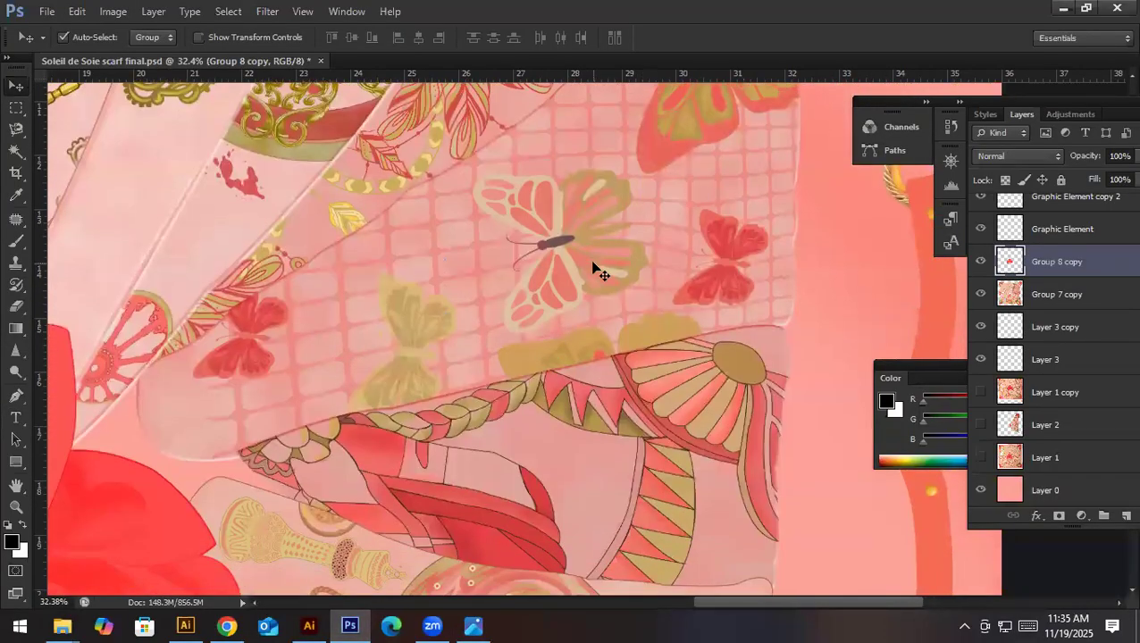
scroll(593, 270, "down", 6)
scroll(594, 271, "down", 3)
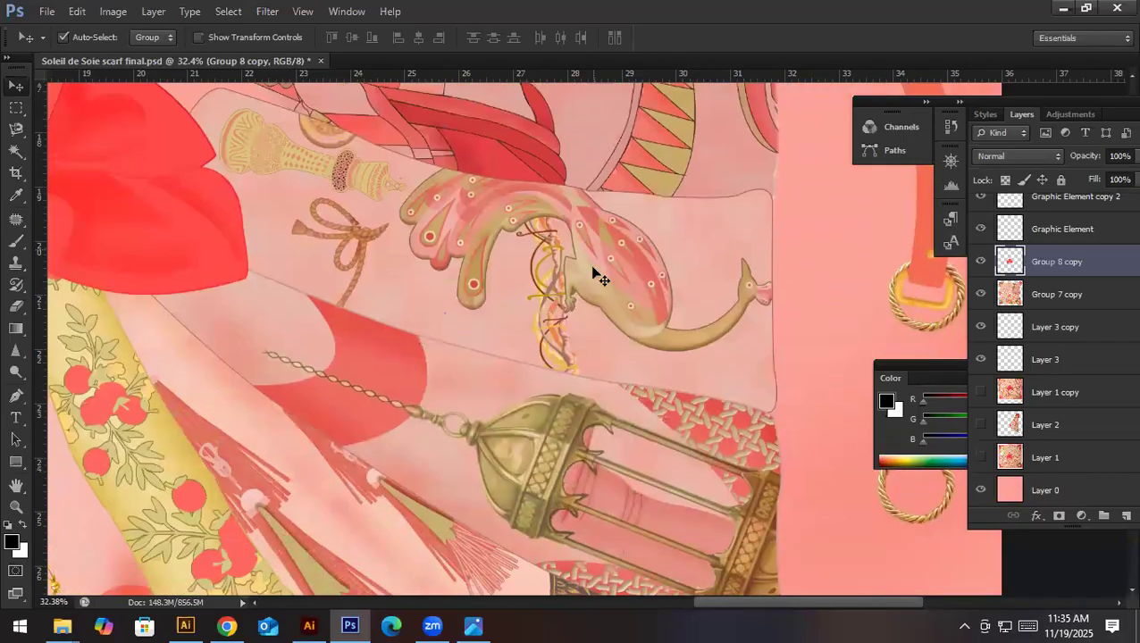
left_click_drag(651, 303, 610, 301)
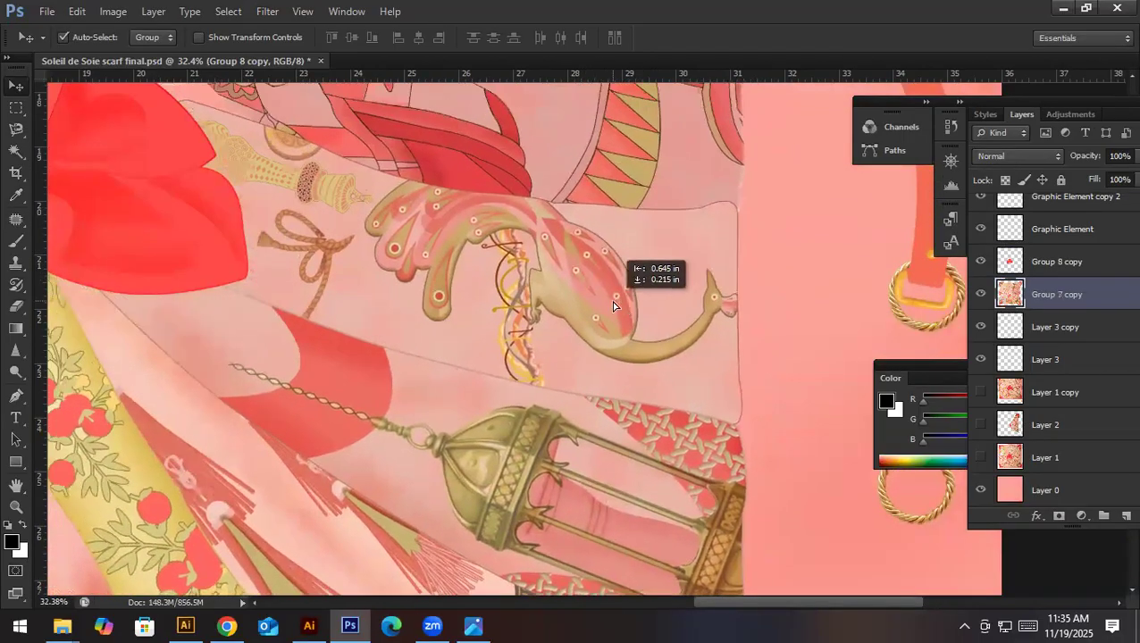
key("ctrl+z")
- Examine the red flower knot and follow the folds down past the pomegranate band to the eagle and corner drapery
scroll(308, 336, "up", 3)
scroll(309, 356, "left", 4)
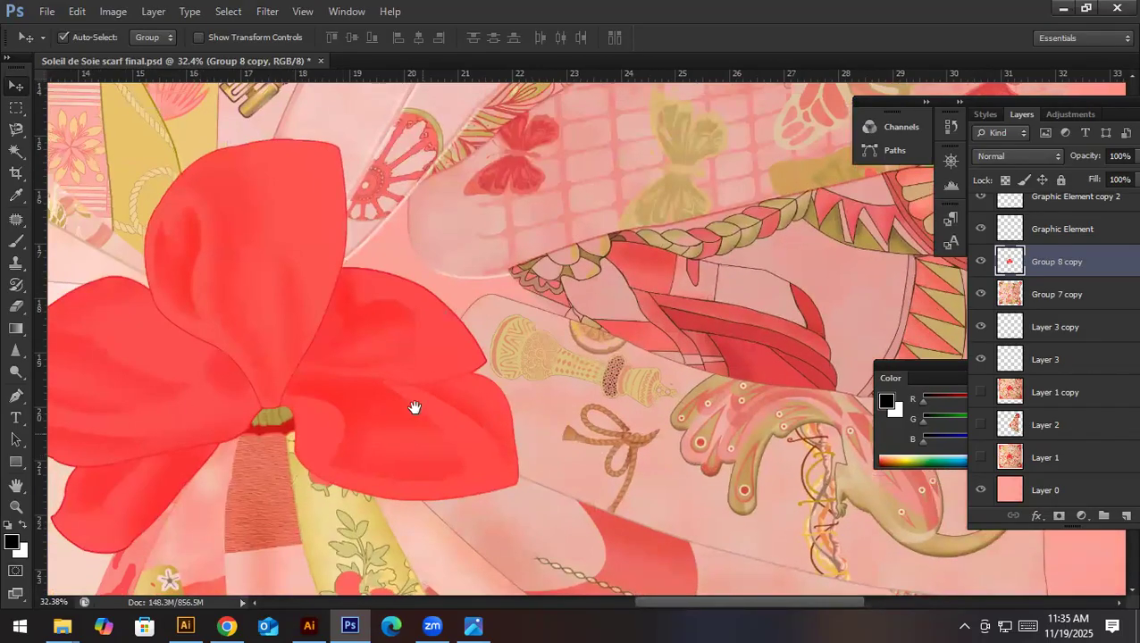
scroll(412, 408, "down", 4)
scroll(411, 408, "right", 1)
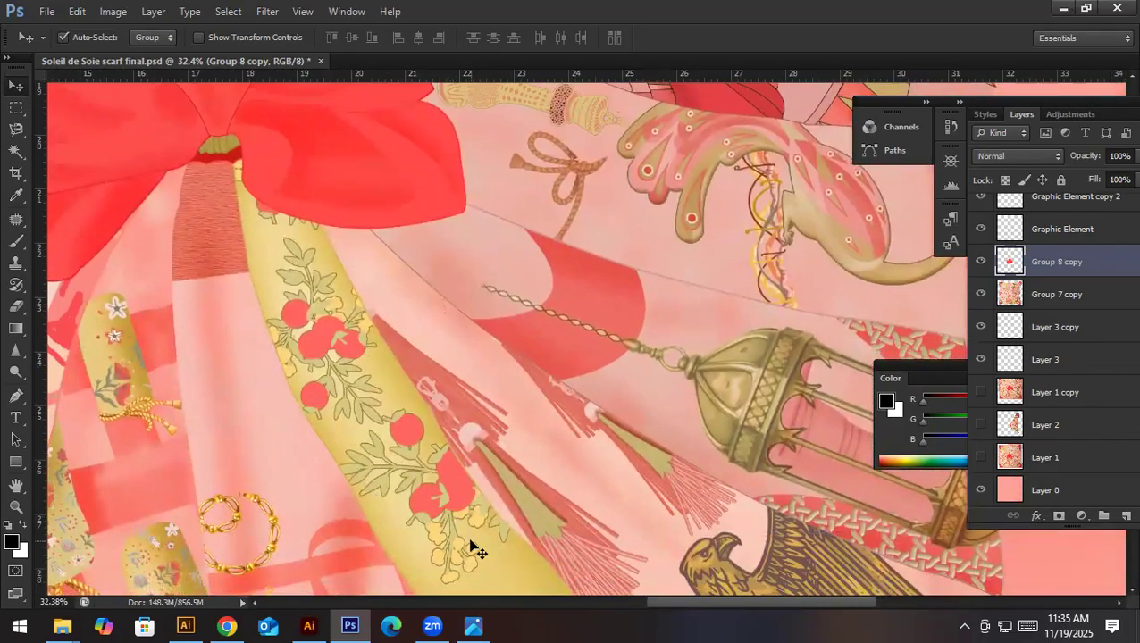
scroll(471, 546, "down", 3)
scroll(412, 457, "right", 2)
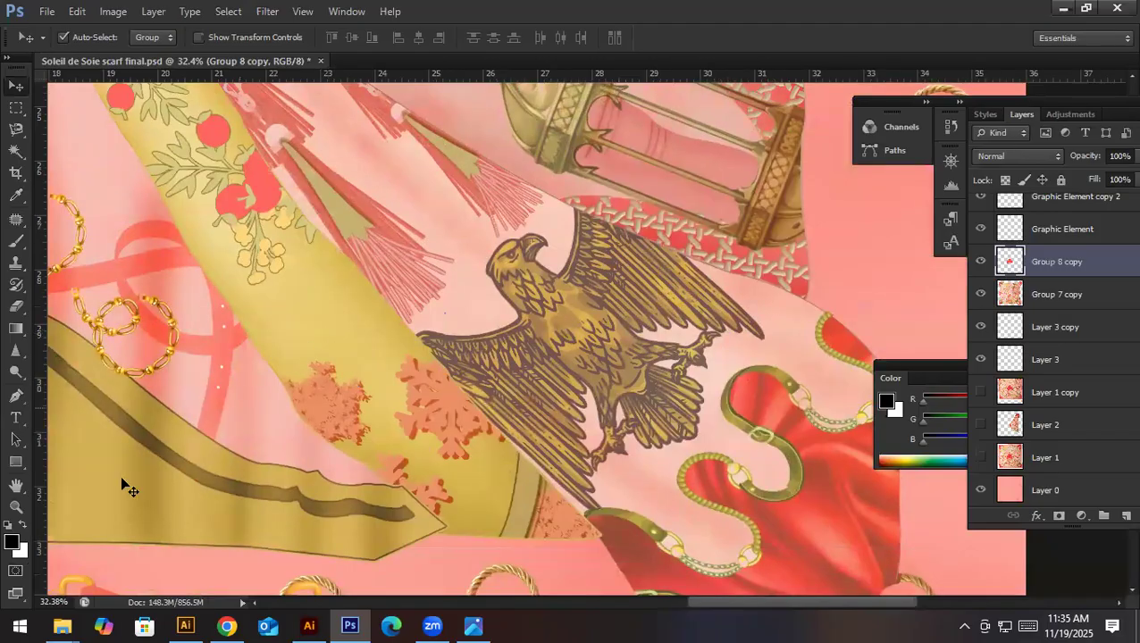
- Examine the gold chains beside the pomegranate band, show the Dodge, Burn and Sponge tools, and return to the Move tool
left_click_drag(185, 393, 347, 444)
key("ctrl+r")
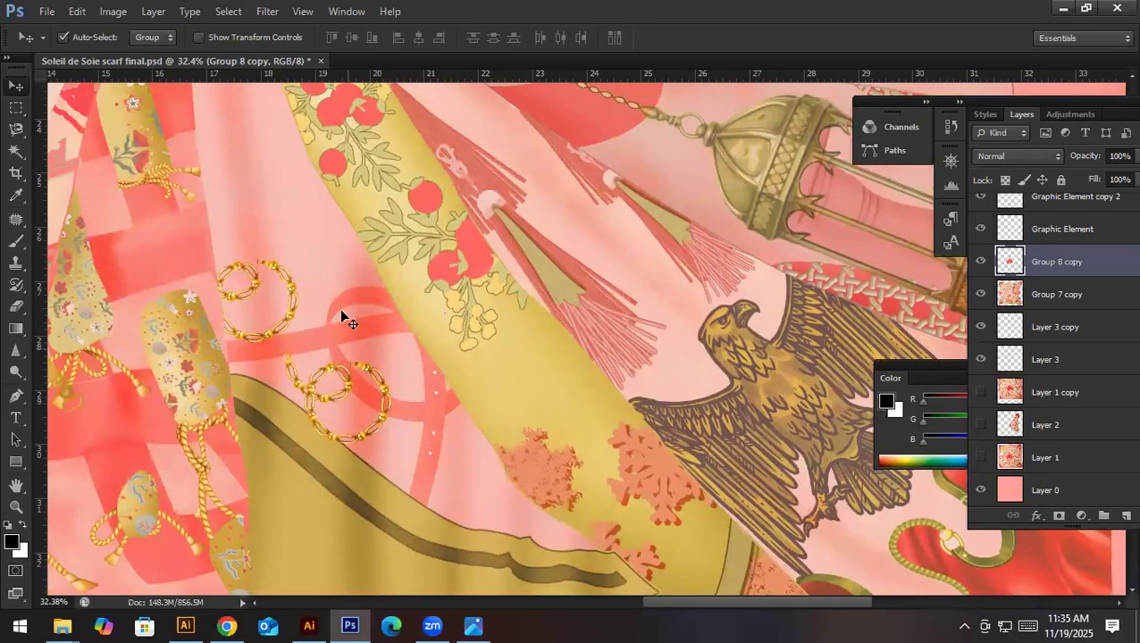
left_click(16, 371)
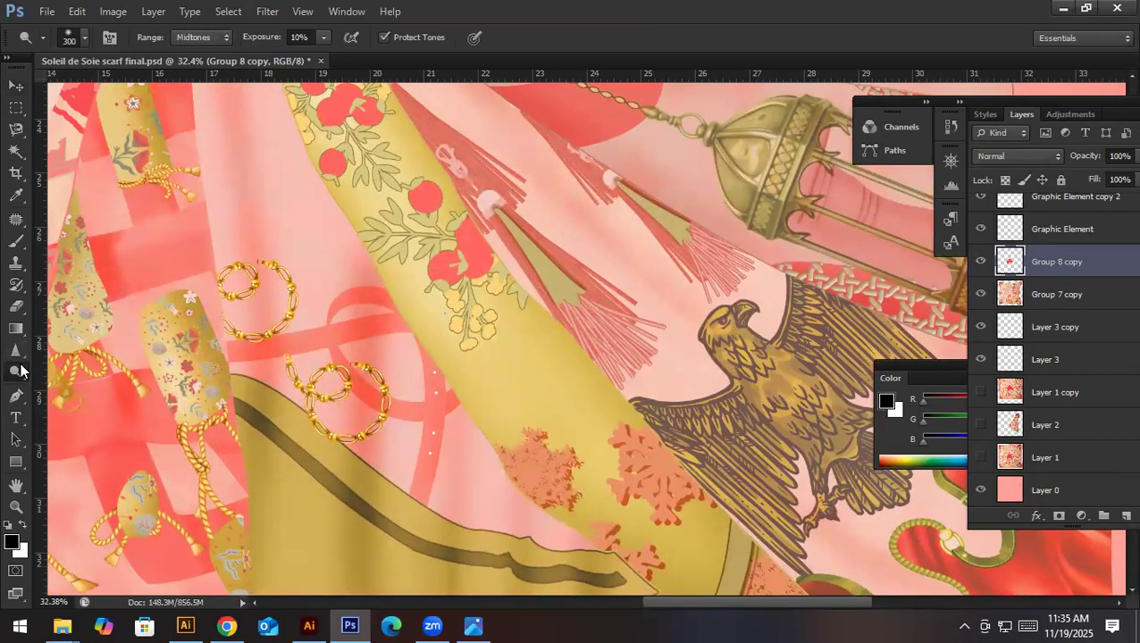
right_click(17, 373)
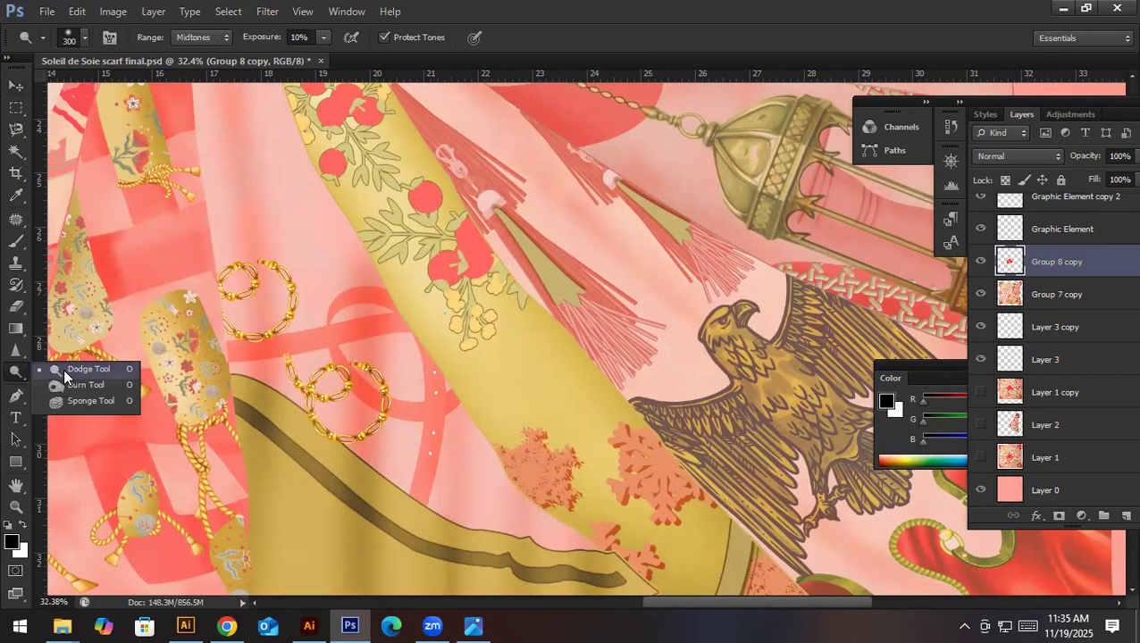
key("v")
left_click(473, 317)
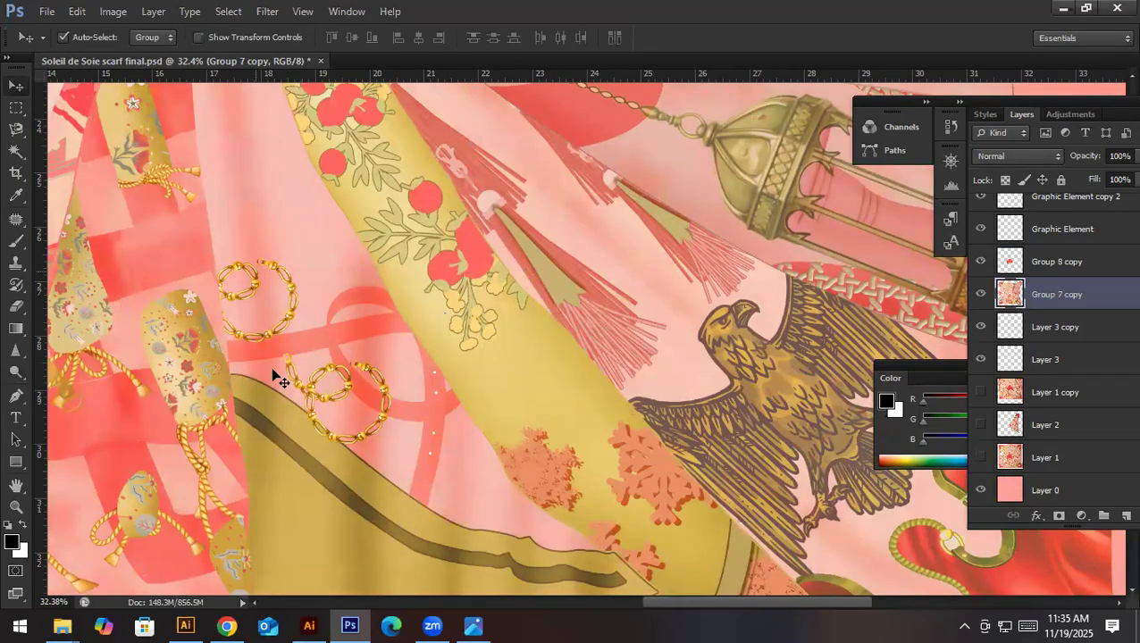
- Examine the eagle and lantern area, then switch to Chrome to check the original Hermes scarf photo and return to Photoshop
scroll(663, 417, "right", 5)
left_click_drag(527, 451, 608, 436)
key("ctrl+z")
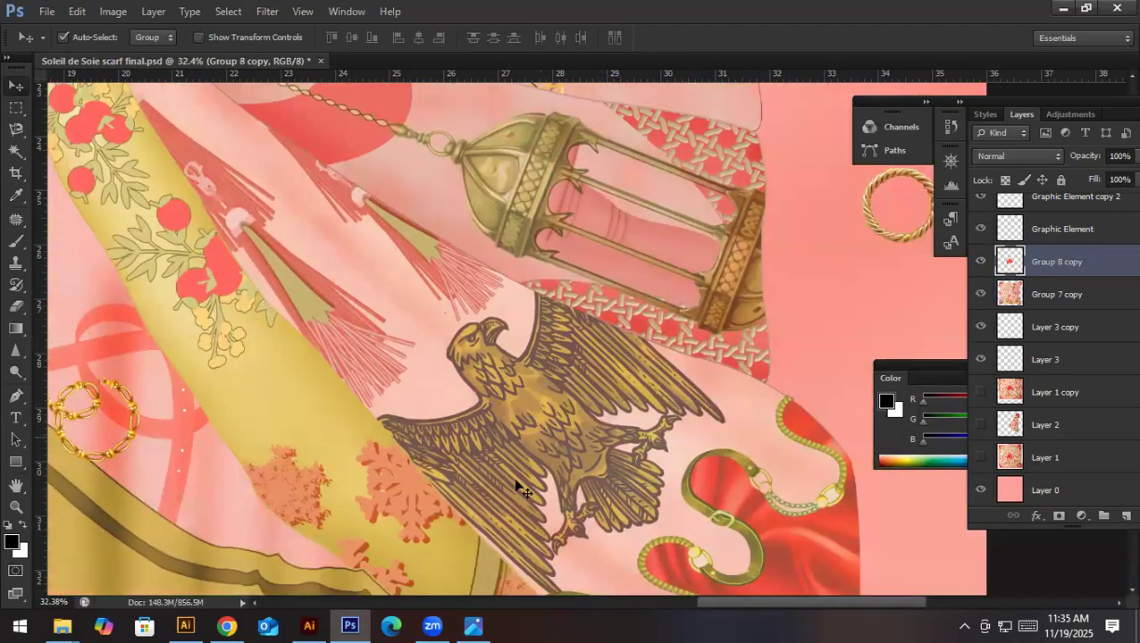
left_click(234, 625)
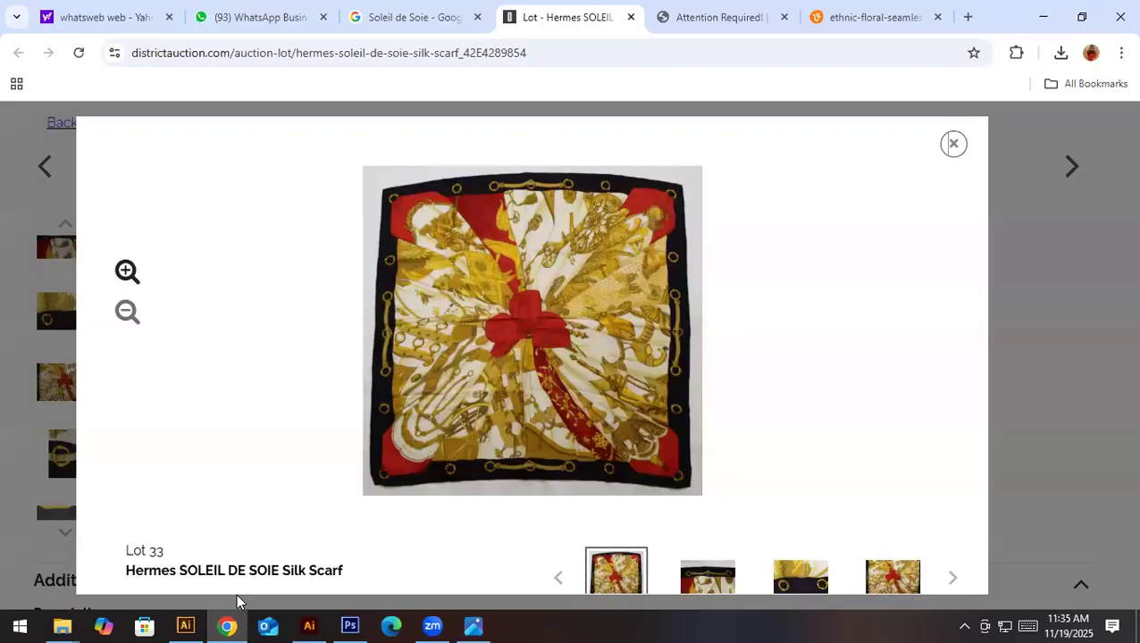
left_click(229, 625)
left_click_drag(421, 429, 553, 306)
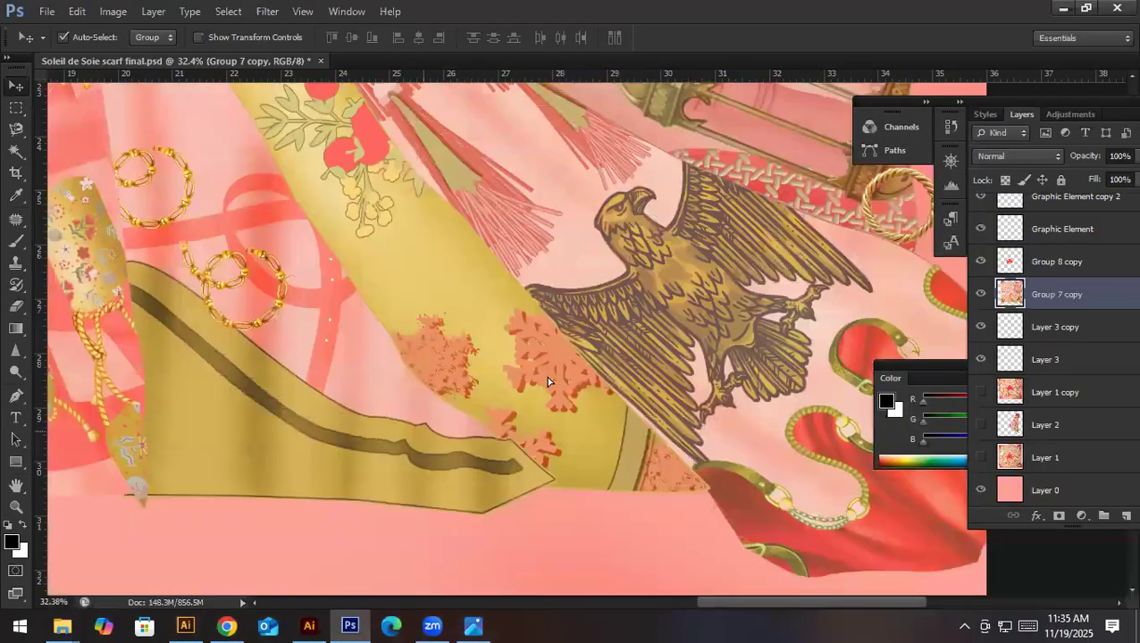
left_click_drag(409, 467, 529, 412)
key("ctrl+alt+z")
key("ctrl+alt+z")
- Examine the scarf's lower folds across to the braided straps, coins and red jewels on its left side
key("space")
left_click_drag(182, 465, 616, 397)
left_click_drag(159, 543, 536, 419)
left_click_drag(390, 221, 430, 536)
left_click_drag(468, 243, 431, 421)
left_click_drag(463, 519, 593, 409)
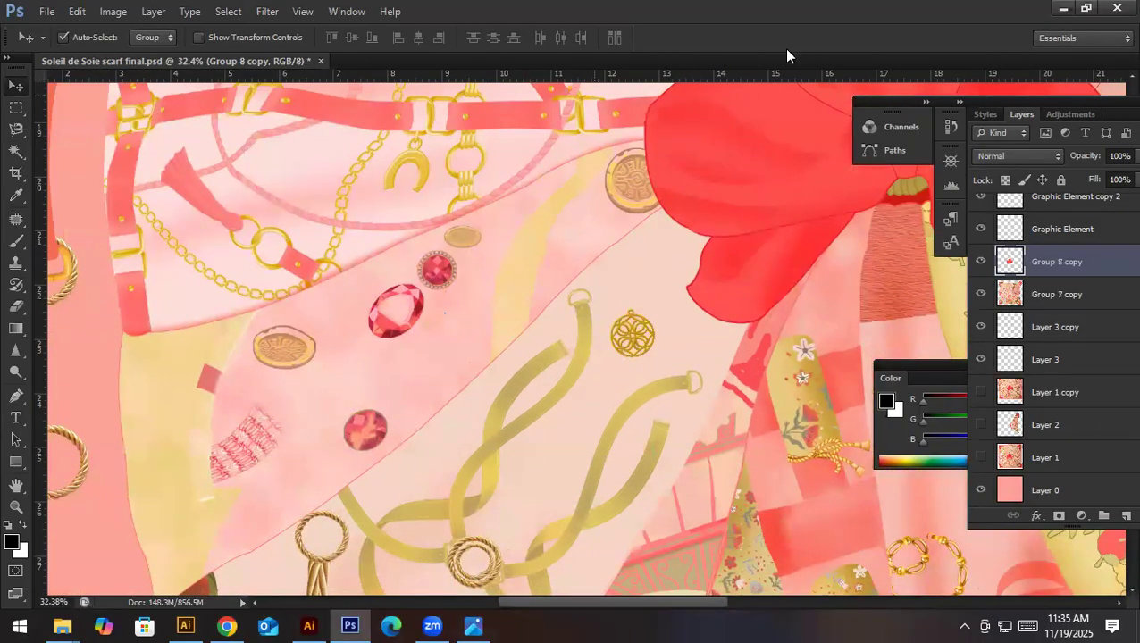
- Examine the buckled-strap folds and follow the scarf up to the ornate keys and the gold filigree fan
scroll(465, 354, "up", 5)
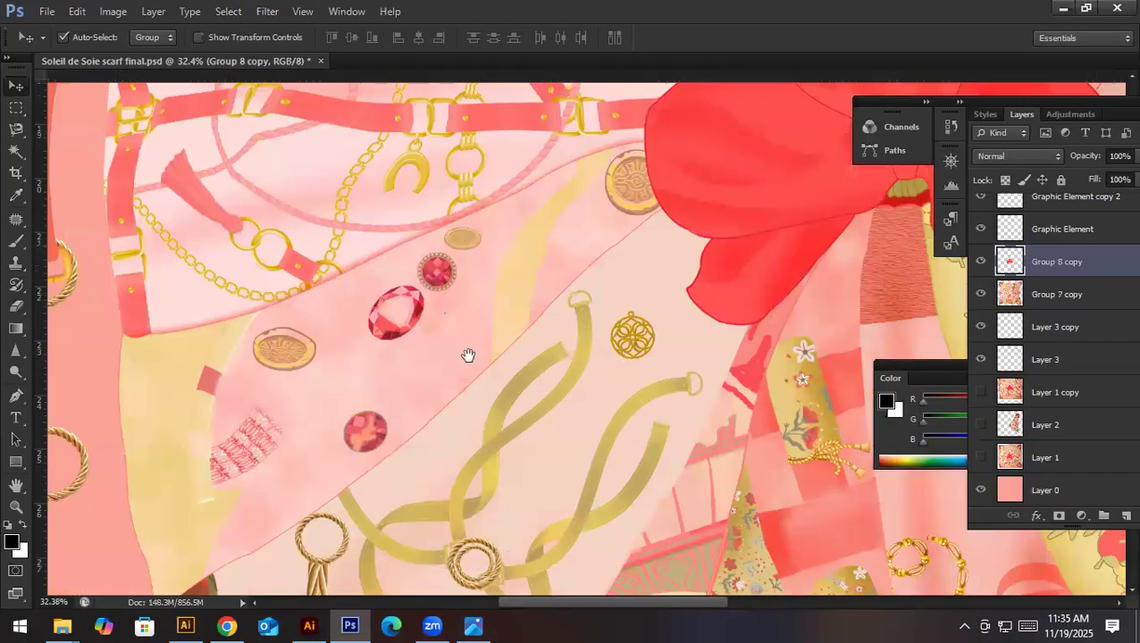
left_click_drag(512, 271, 537, 416)
mouse_move(562, 342)
left_mouse_down()
mouse_move(478, 381)
mouse_move(444, 420)
left_mouse_up()
left_click_drag(381, 374, 412, 442)
left_click_drag(832, 175, 507, 387)
left_click_drag(571, 433, 435, 335)
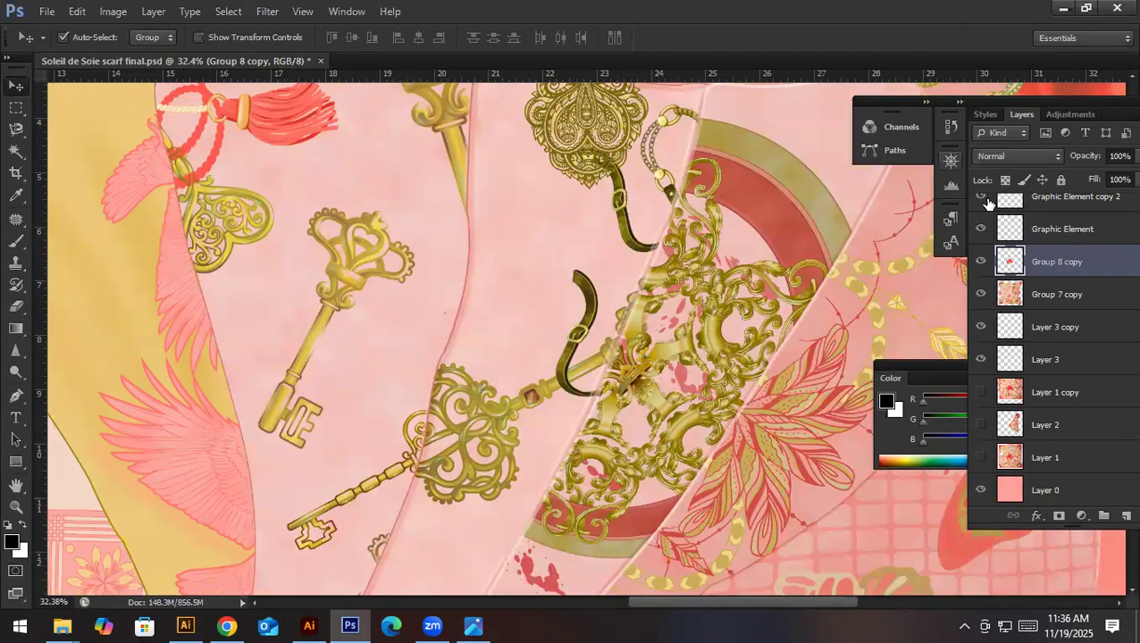
- View the whole scarf design and compare its overall layout with the original Hermes scarf photo in Chrome
scroll(717, 387, "down", 4)
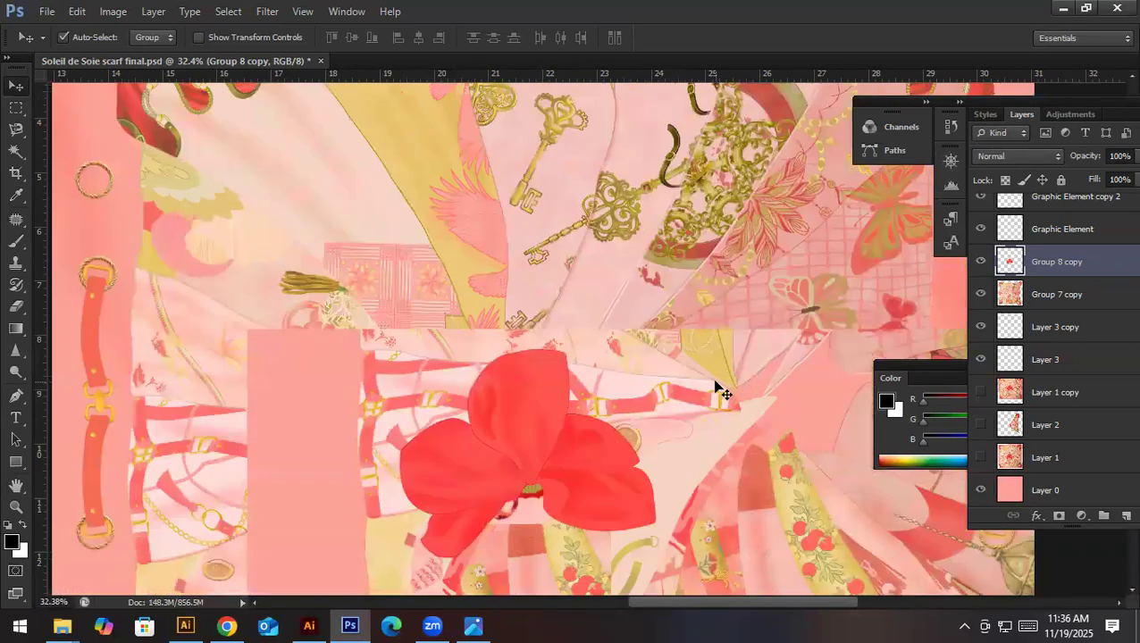
scroll(717, 390, "down", 5)
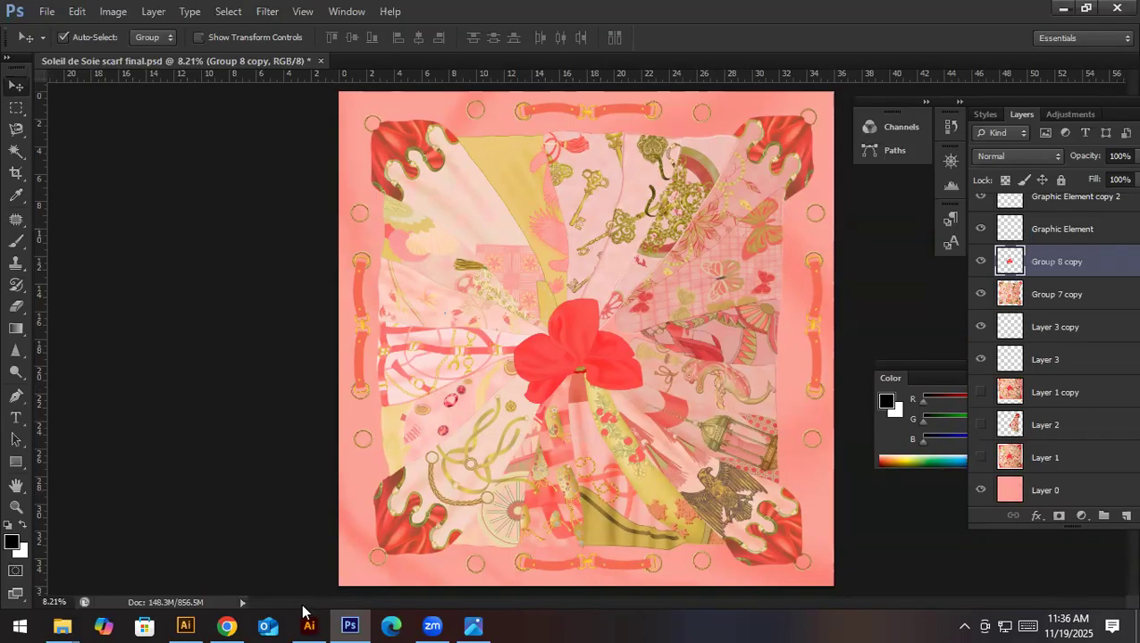
left_click(226, 626)
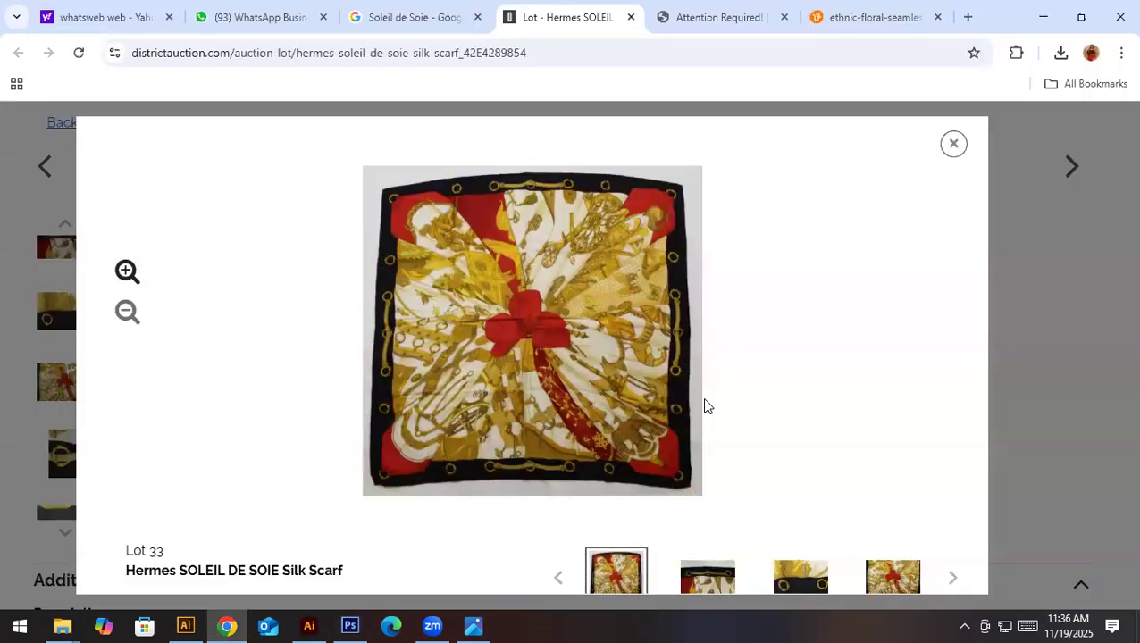
left_click(230, 626)
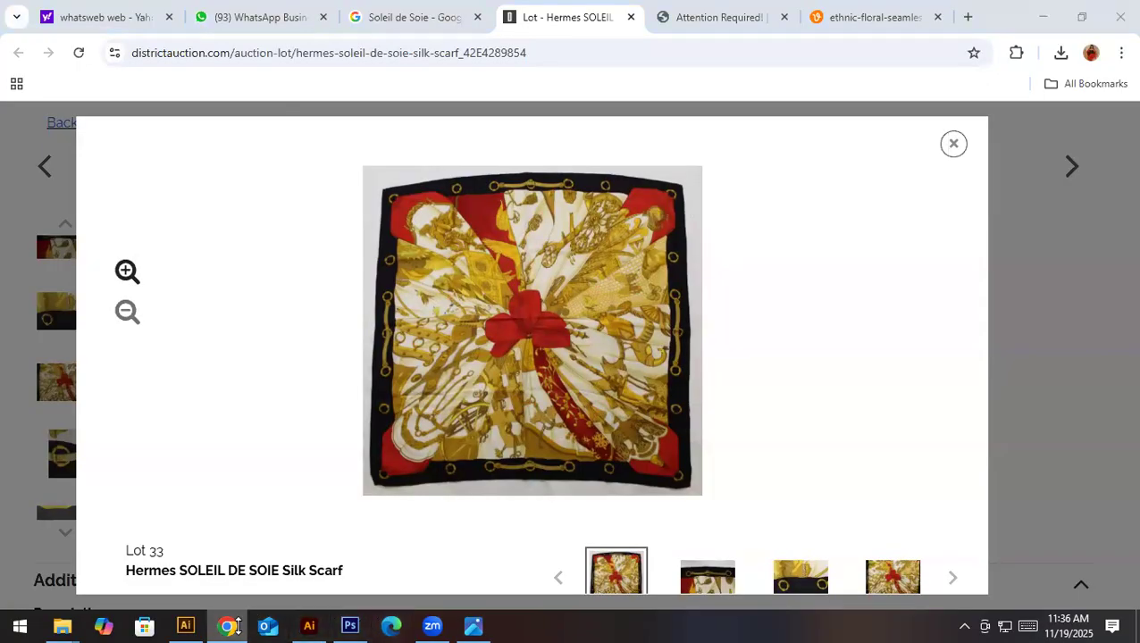